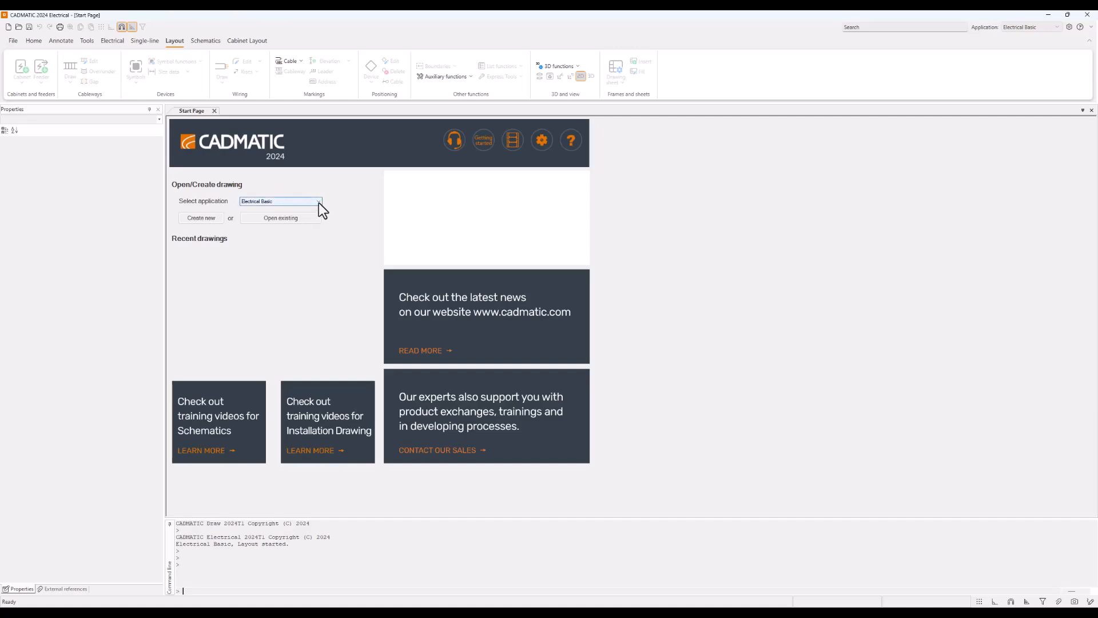
# - Set the application to Electrical Premium and bring up the general electrical project functions
pyautogui.click(318, 203)
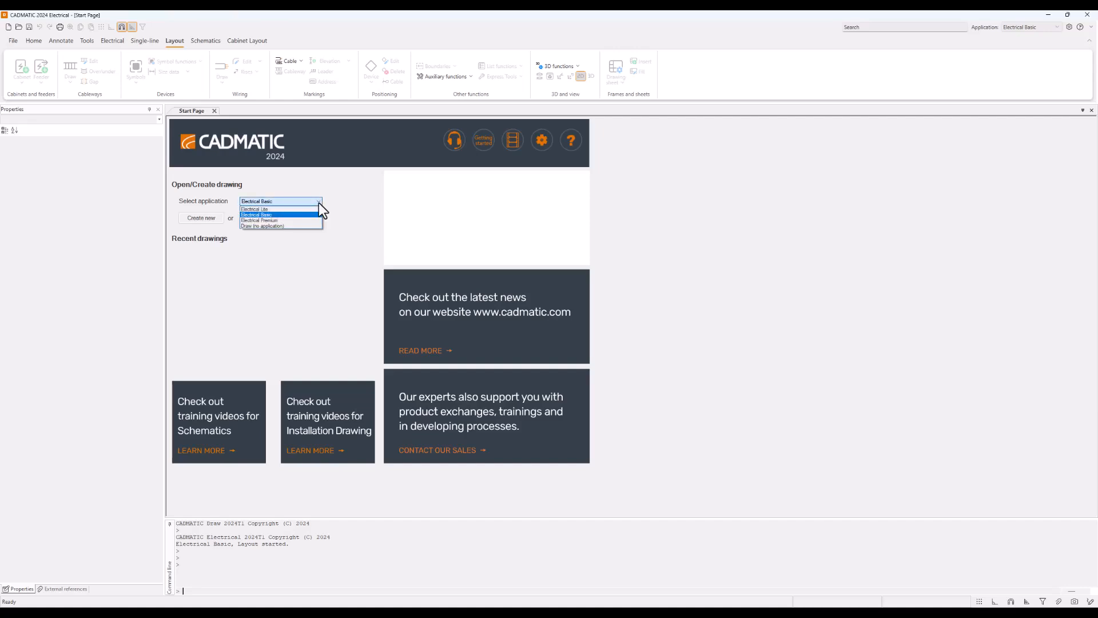
pyautogui.click(296, 221)
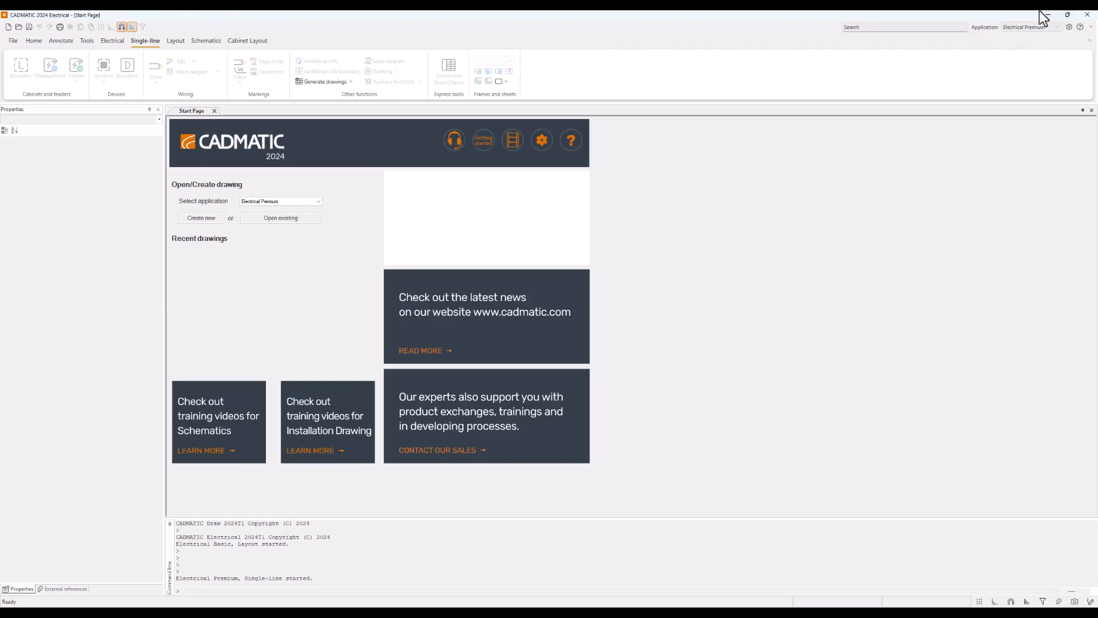
pyautogui.click(112, 41)
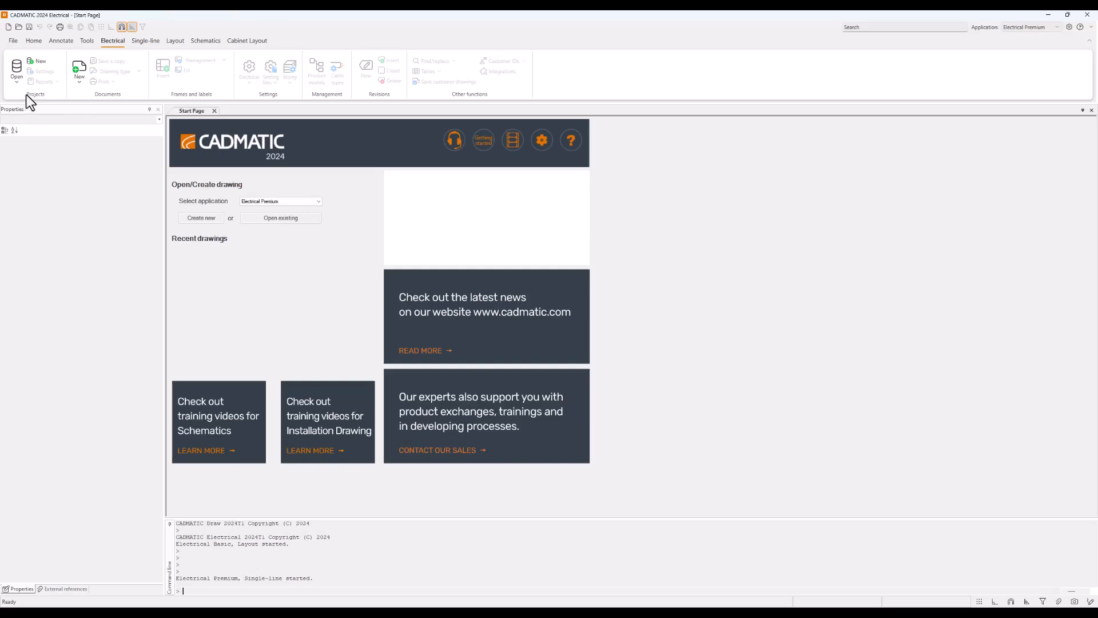
# - Open the exercise drawings directory in File Explorer and go to the Electrical Example Project folder inside Electrical
pyautogui.click(14, 40)
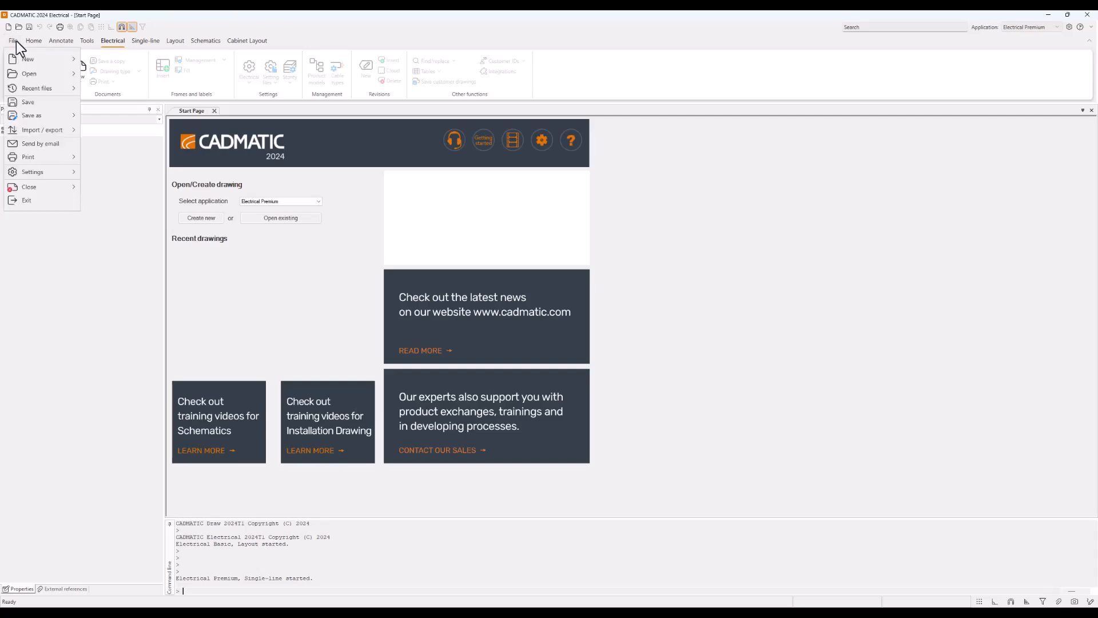
pyautogui.moveTo(71, 75)
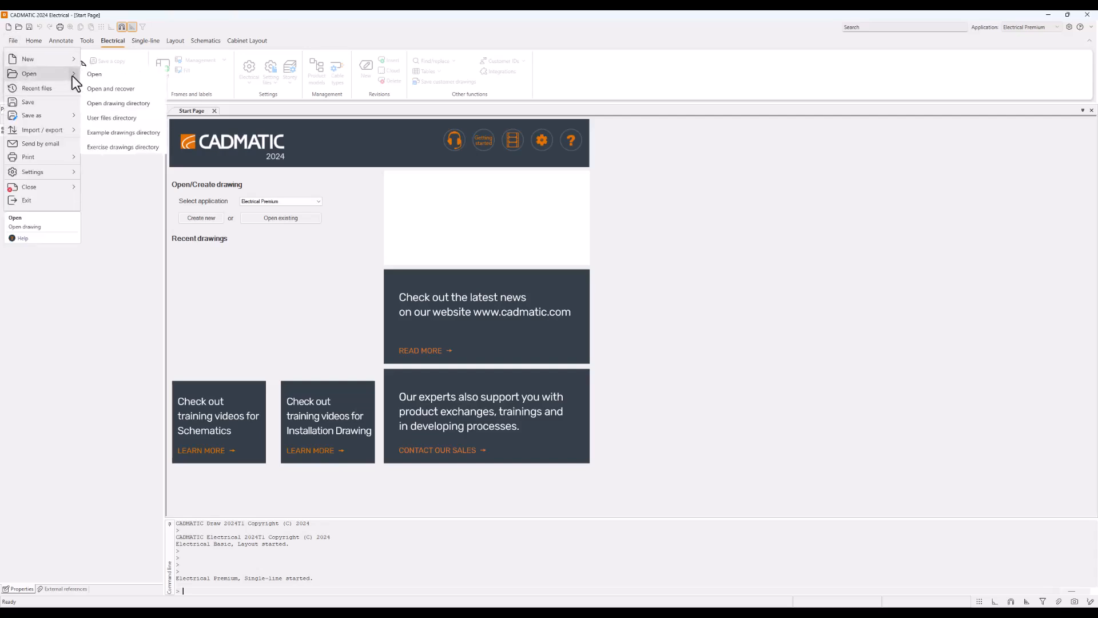
pyautogui.click(154, 144)
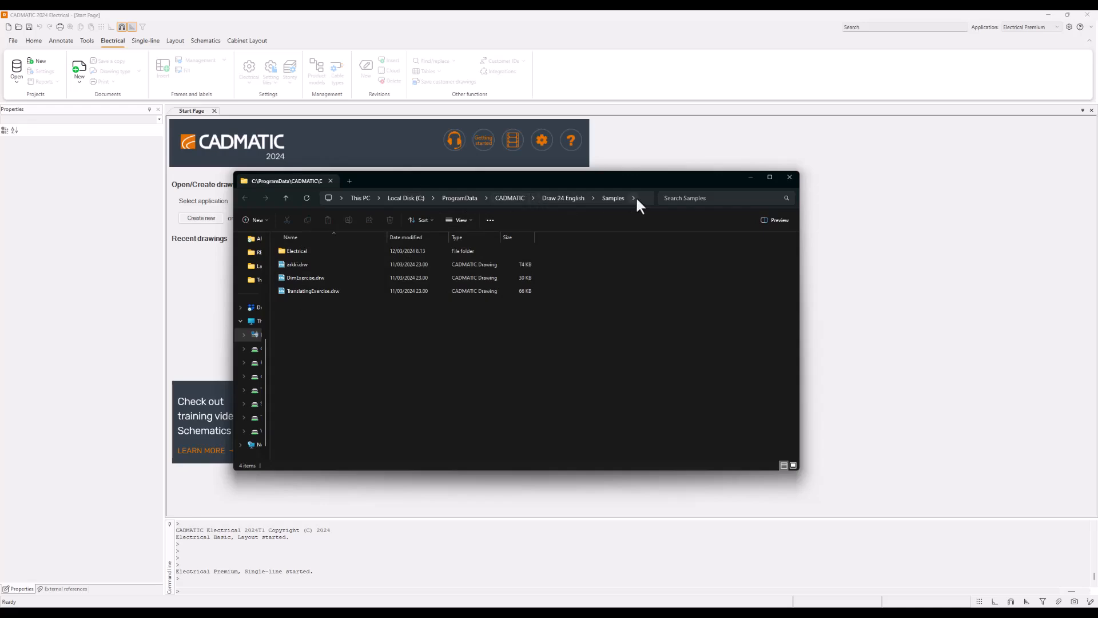
pyautogui.doubleClick(313, 251)
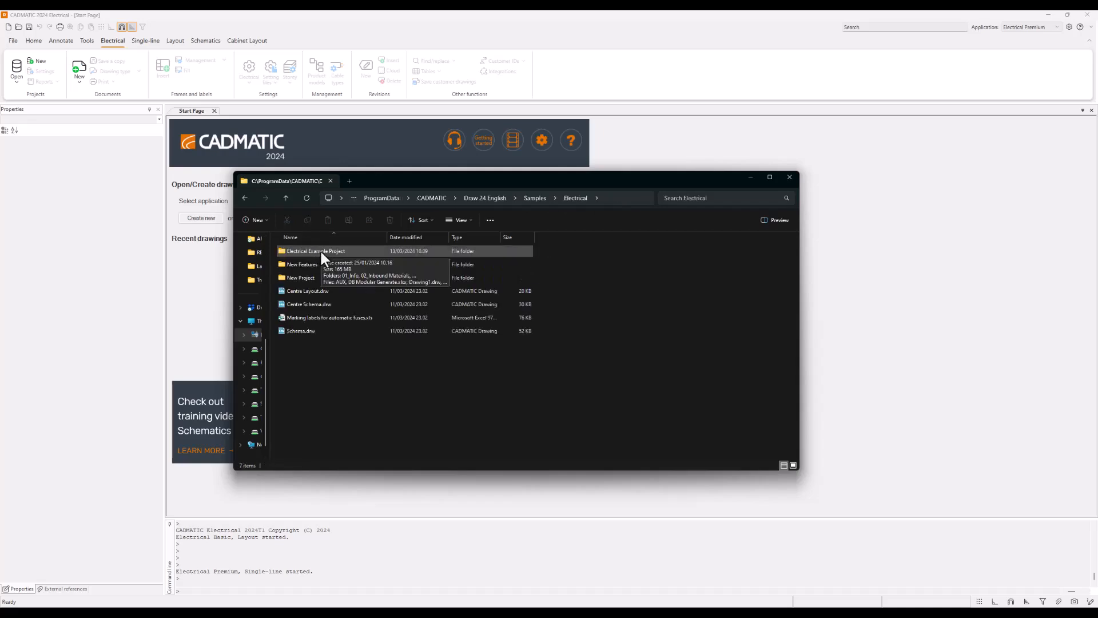
pyautogui.doubleClick(321, 253)
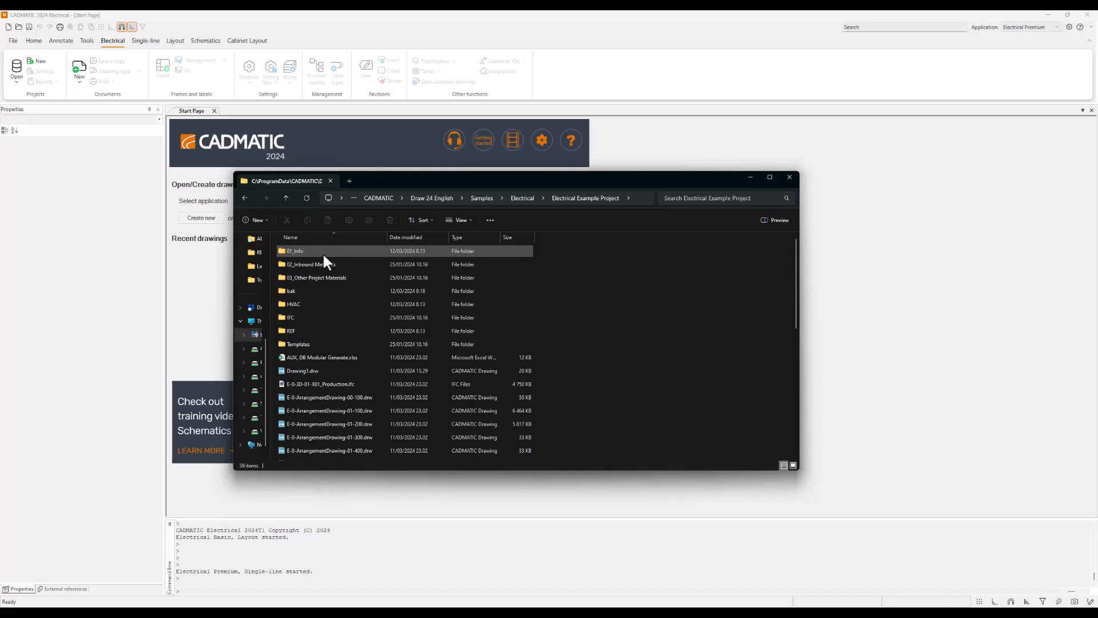
# - Find the drawing E-0-Schematics-01-501.drw in the project folder and open it
pyautogui.scroll(-4, 374, 381)
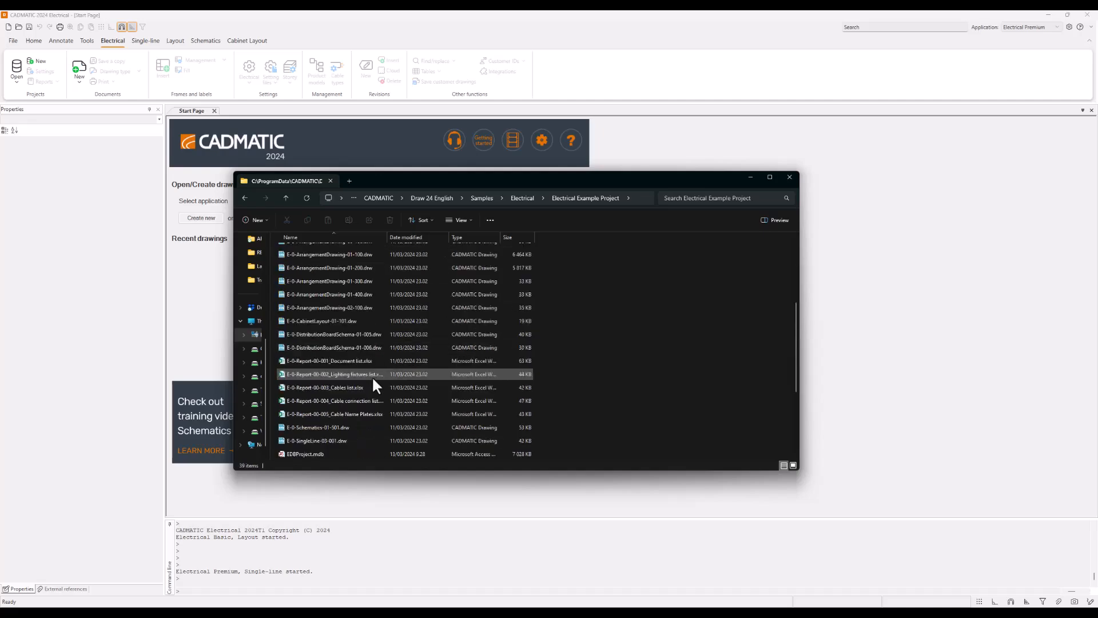
pyautogui.click(322, 427)
pyautogui.scroll(-2, 331, 421)
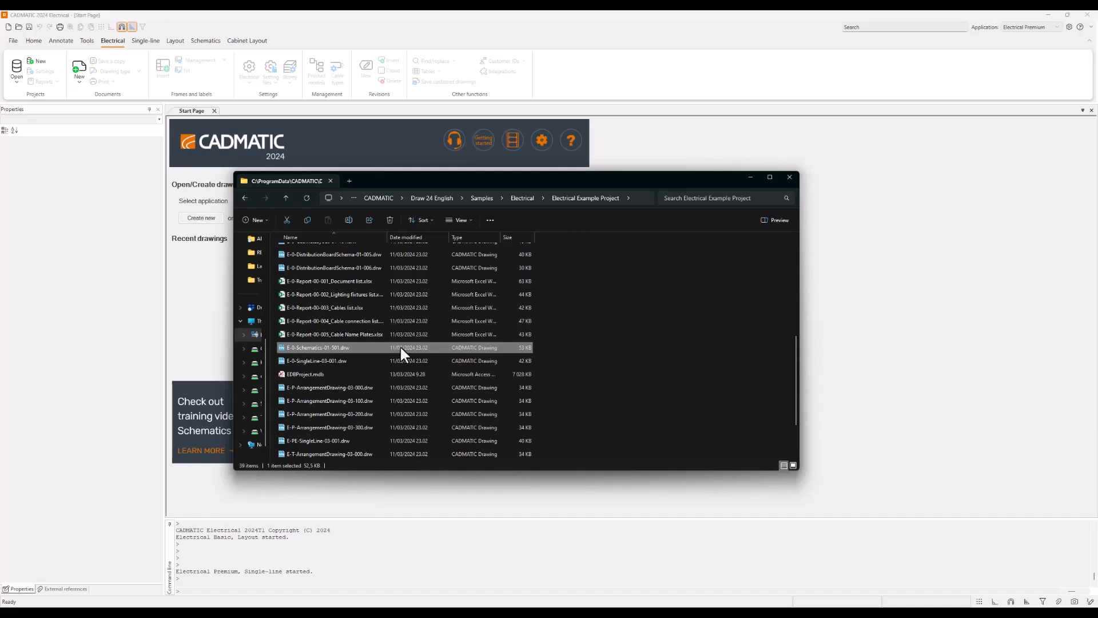
pyautogui.doubleClick(326, 348)
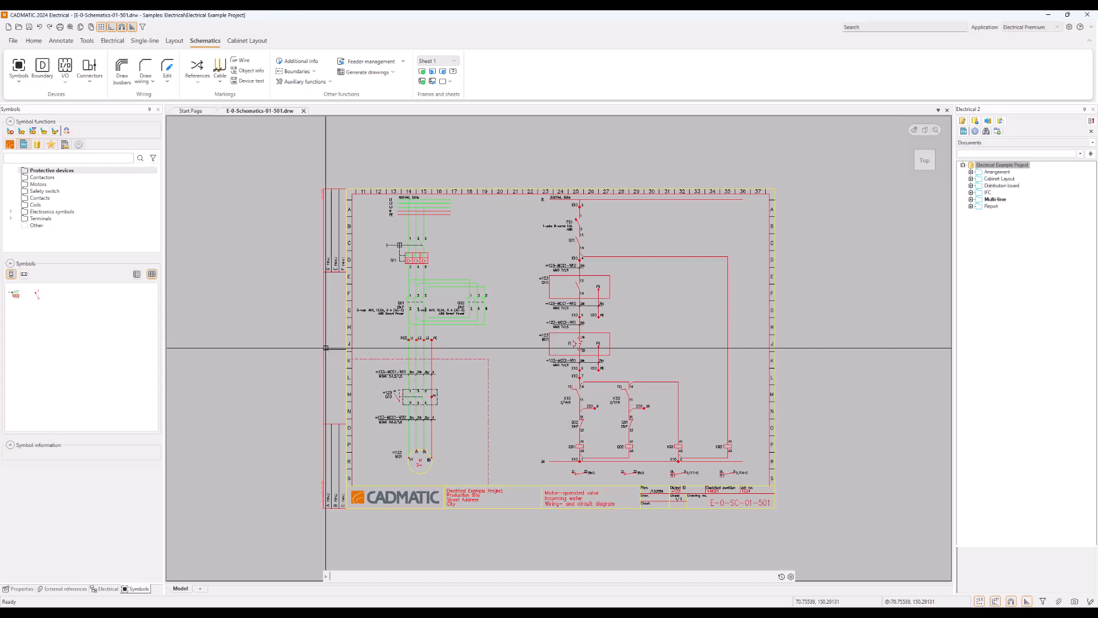
# - Show the project tree and expand Electric and its Lighting equipment to view the positions
pyautogui.click(105, 589)
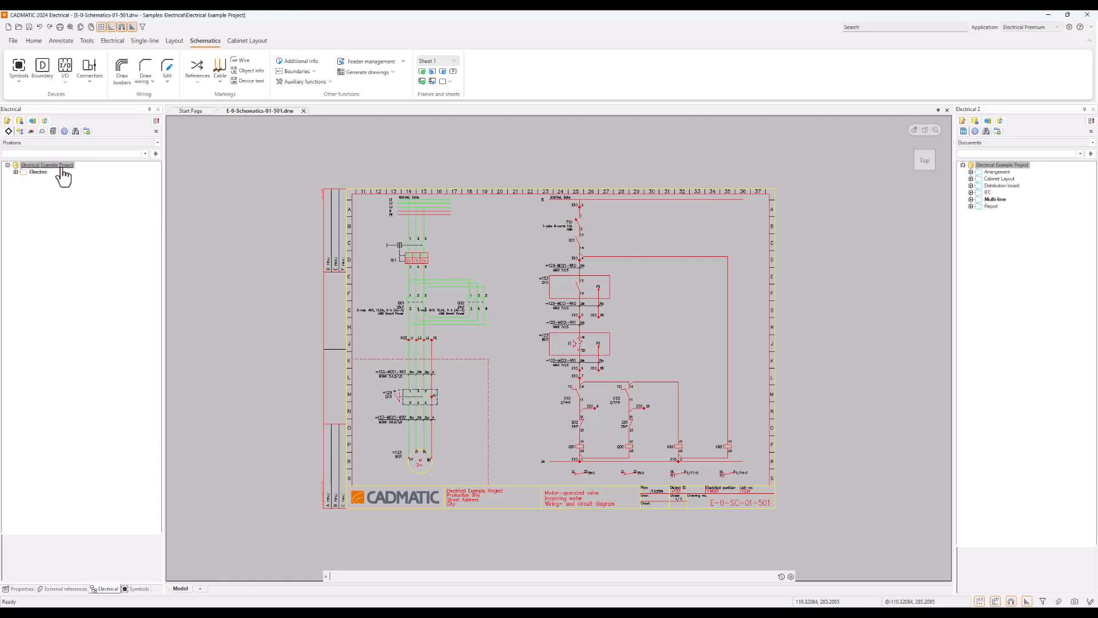
pyautogui.click(15, 172)
pyautogui.click(24, 179)
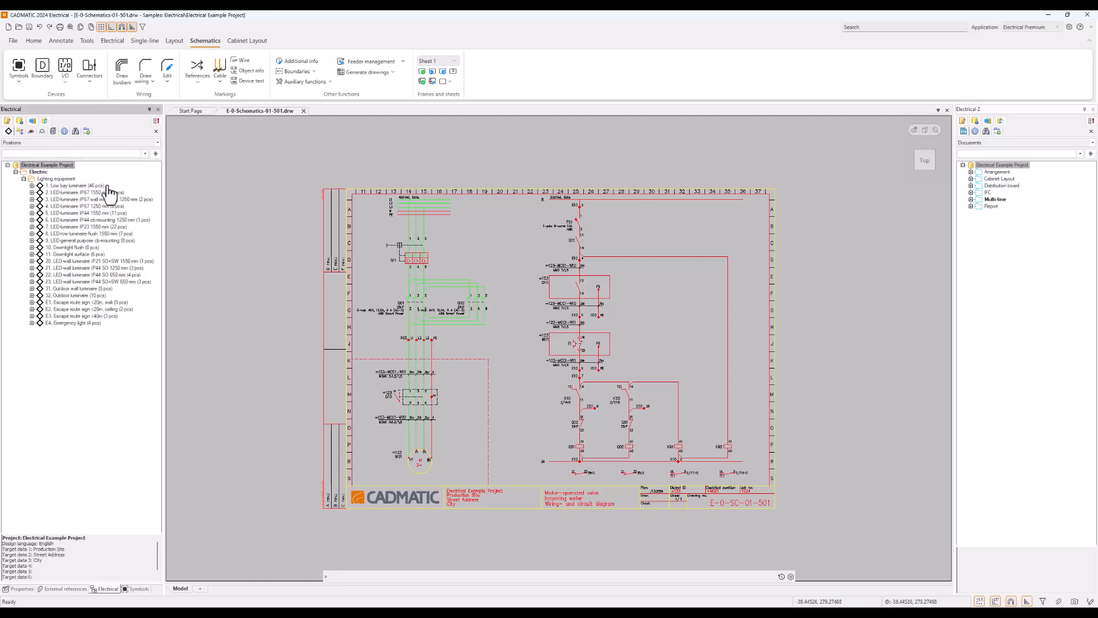
# - Switch the project tree to the Devices (location) view and check the other available view types
pyautogui.click(53, 131)
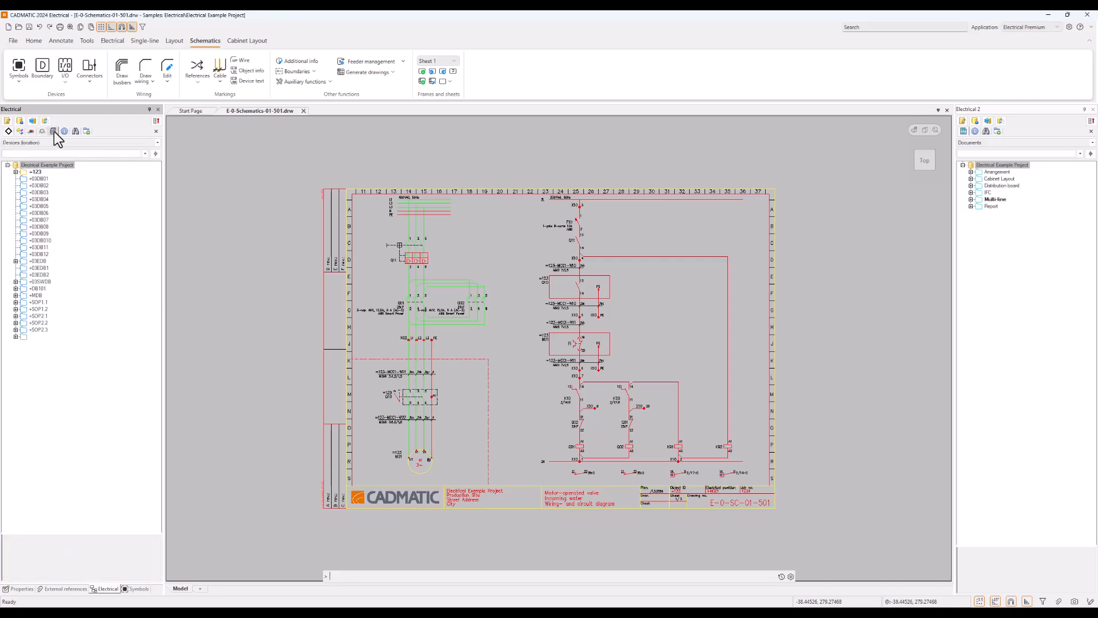
pyautogui.click(50, 141)
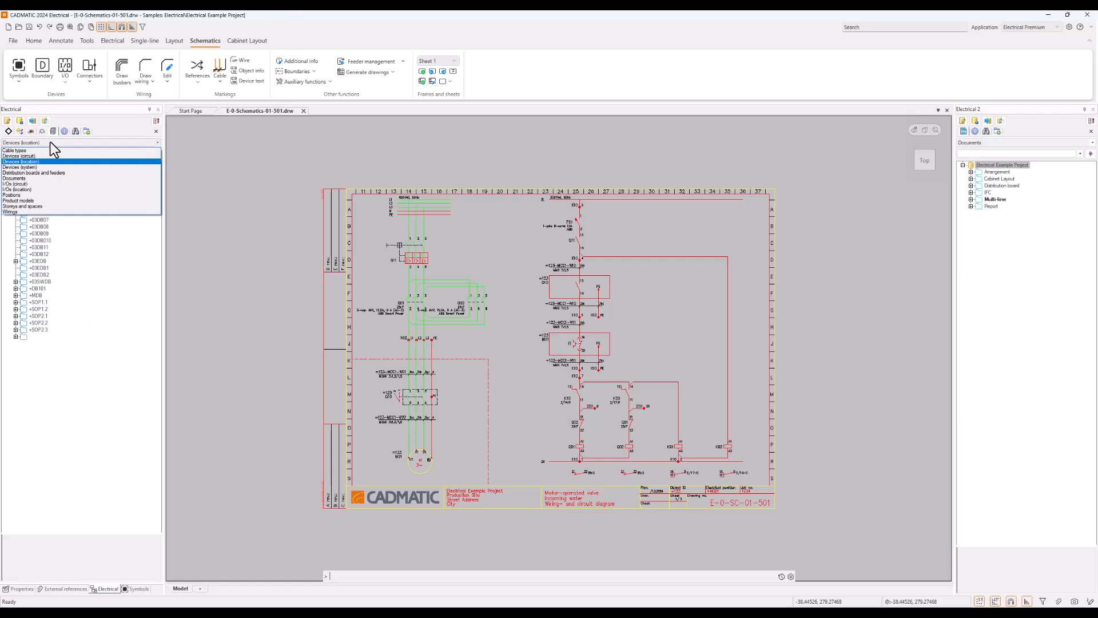
pyautogui.click(50, 142)
pyautogui.click(53, 142)
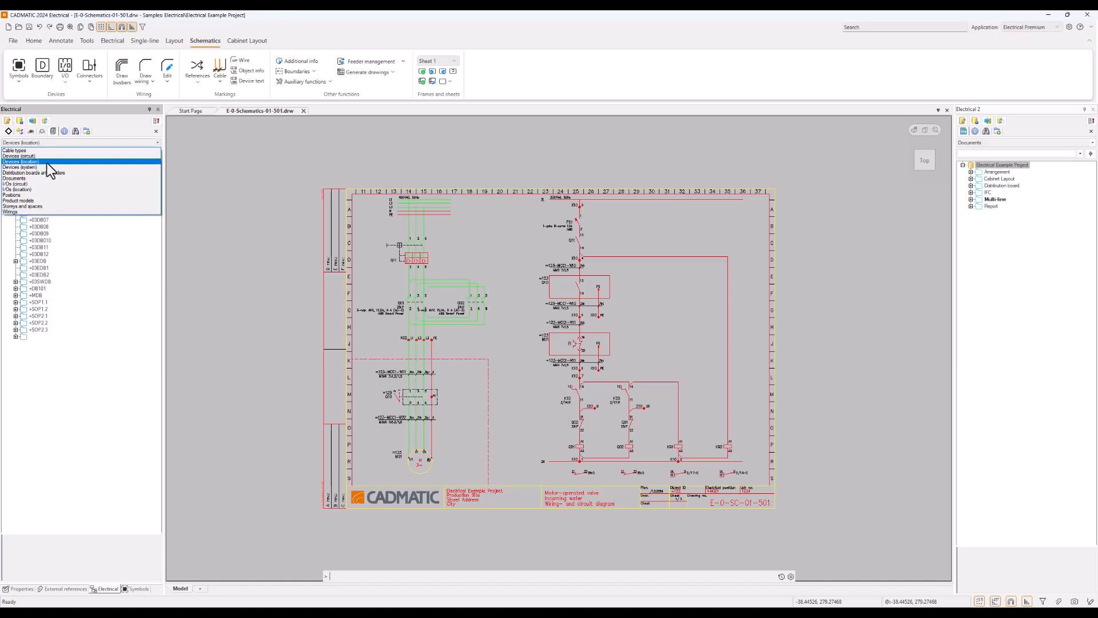
pyautogui.click(47, 162)
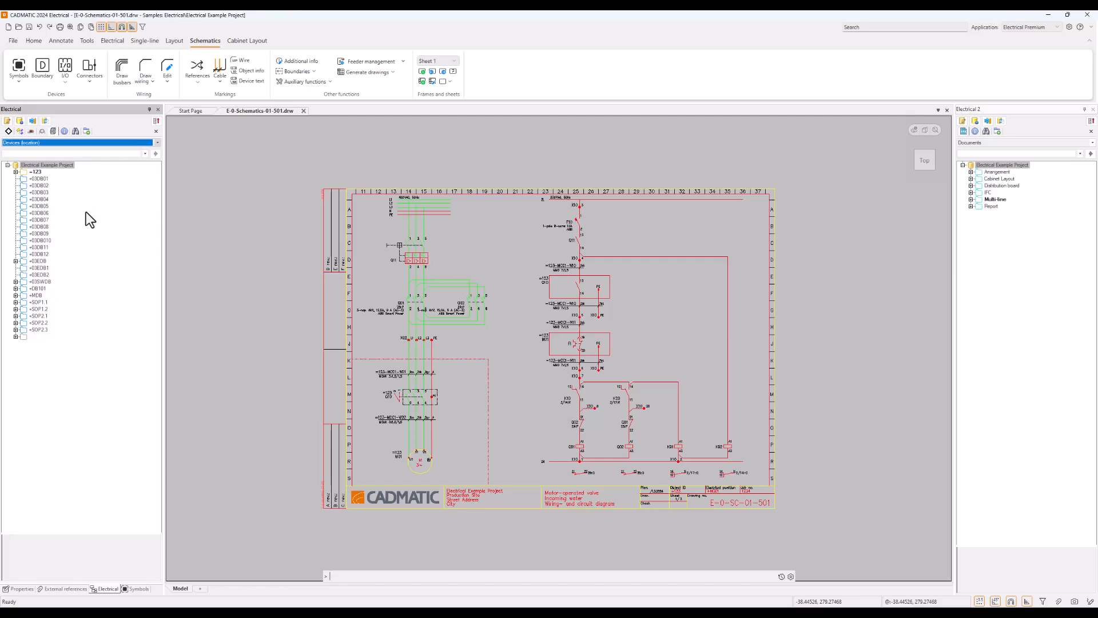
pyautogui.click(16, 167)
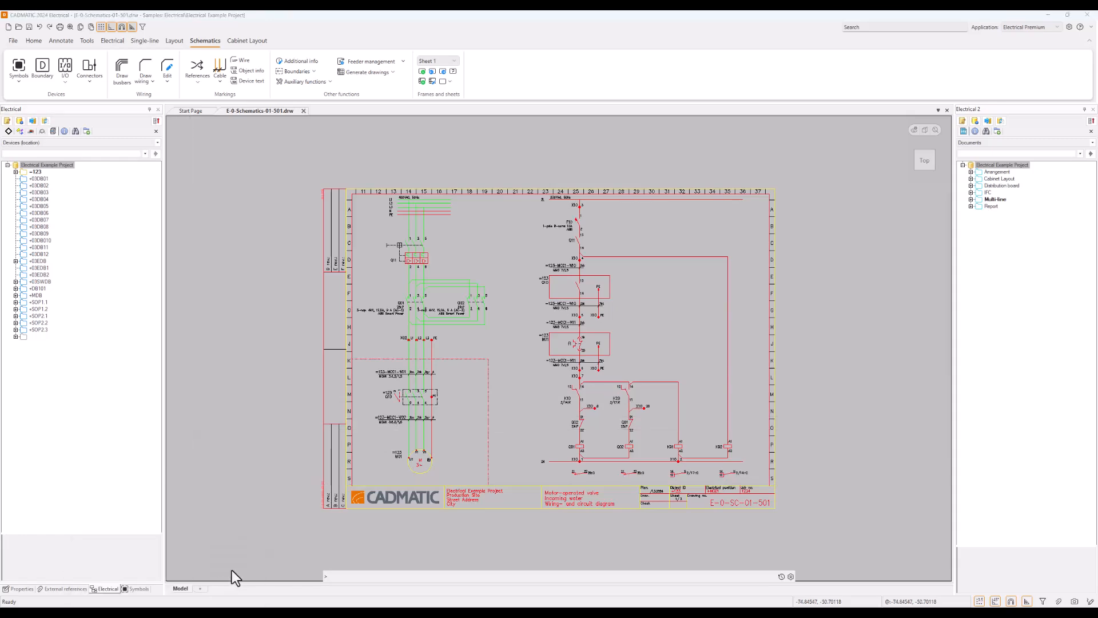
# - Switch to File Explorer, point out the project database EDBProject.mdb, and return to the schematic in CADMATIC
pyautogui.moveTo(187, 590)
pyautogui.click(203, 575)
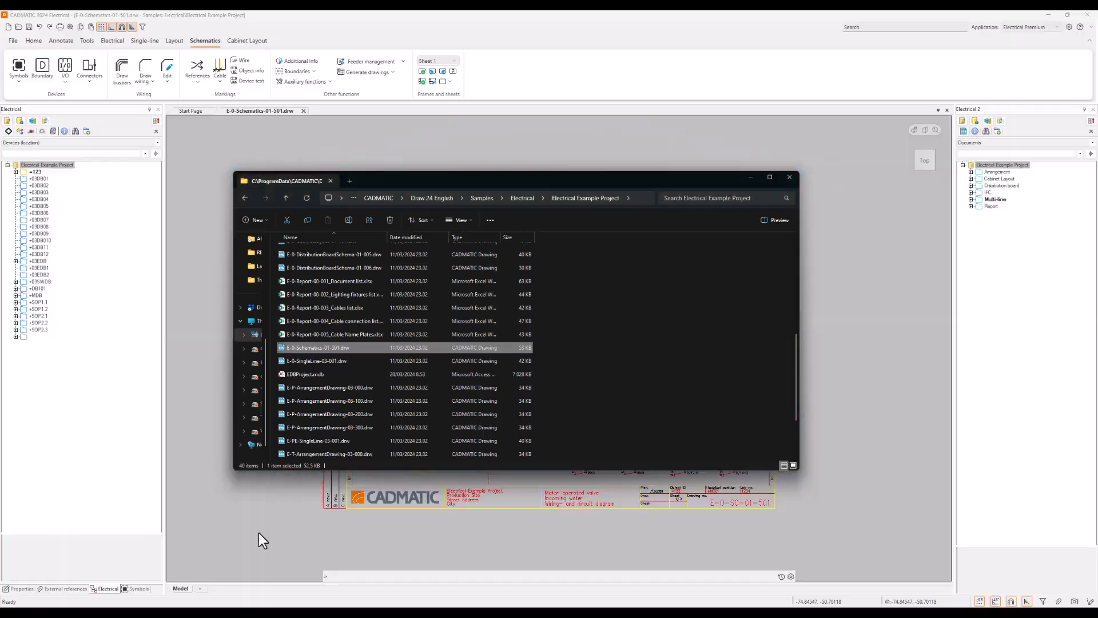
pyautogui.click(325, 376)
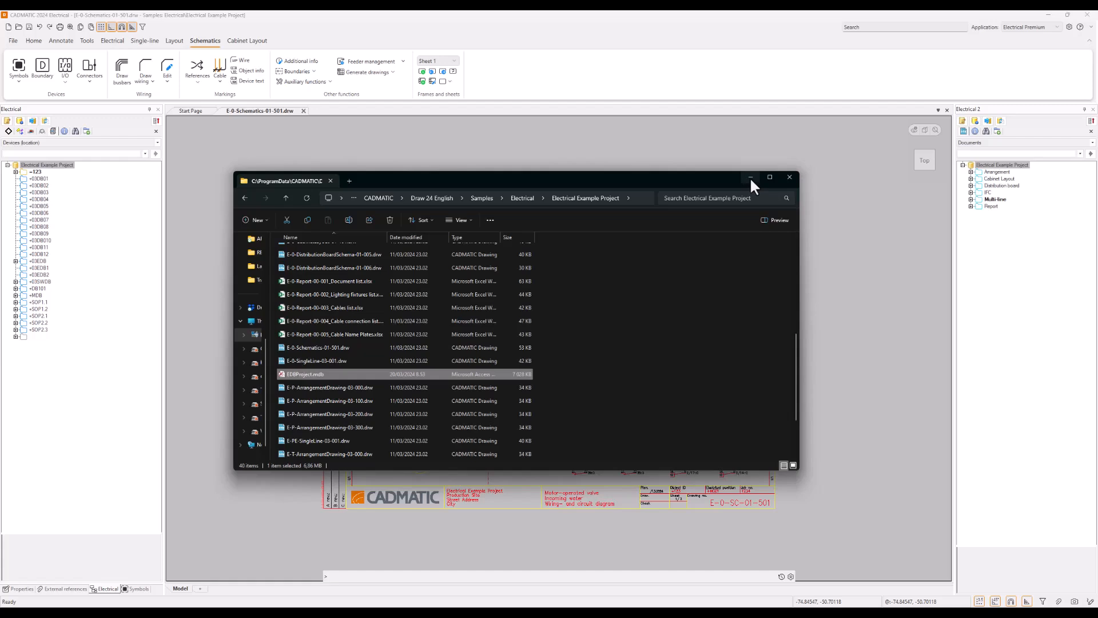
pyautogui.click(751, 181)
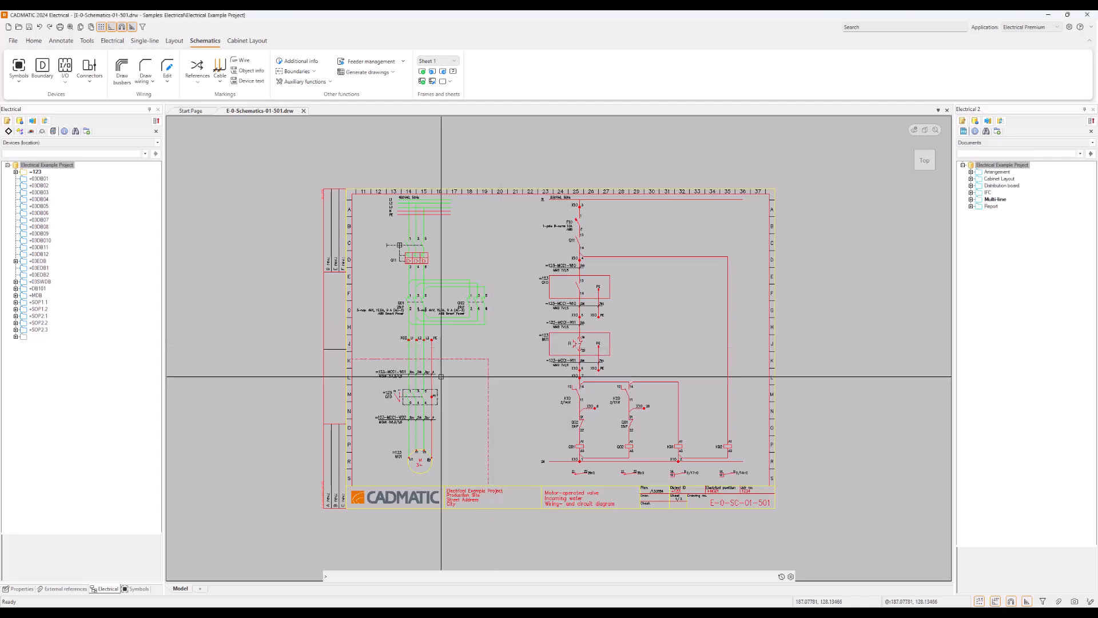
# - Locate the =123 safety switch Q10 above motor M01 in the schematic and show it in the project tree
pyautogui.scroll(3, 344, 404)
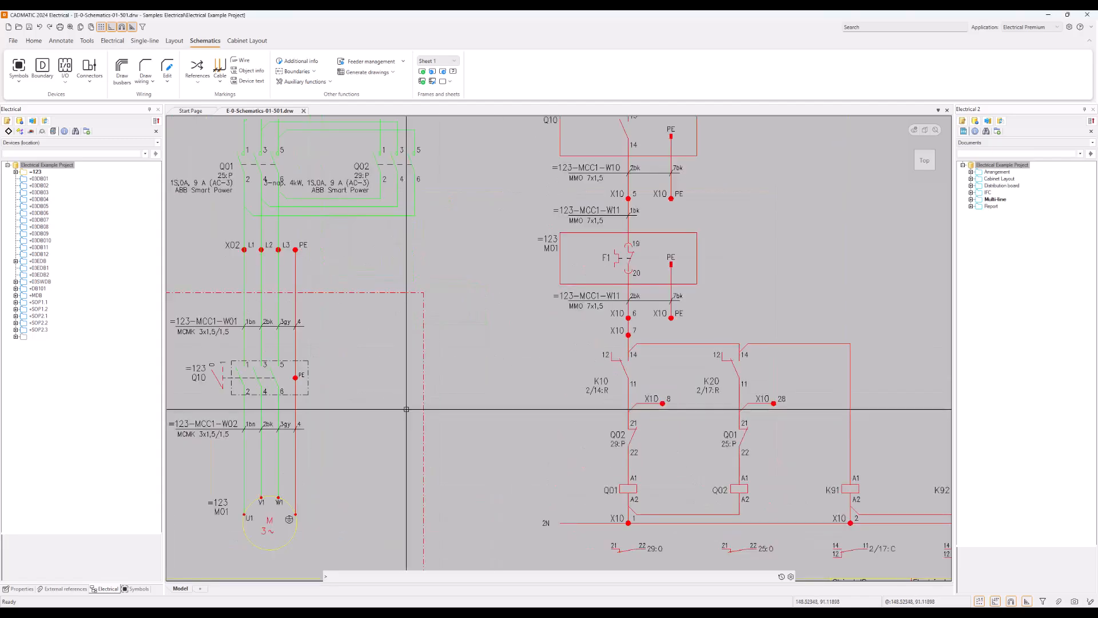
pyautogui.moveTo(339, 404); pyautogui.dragTo(457, 373, button='middle')
pyautogui.scroll(-4, 473, 372)
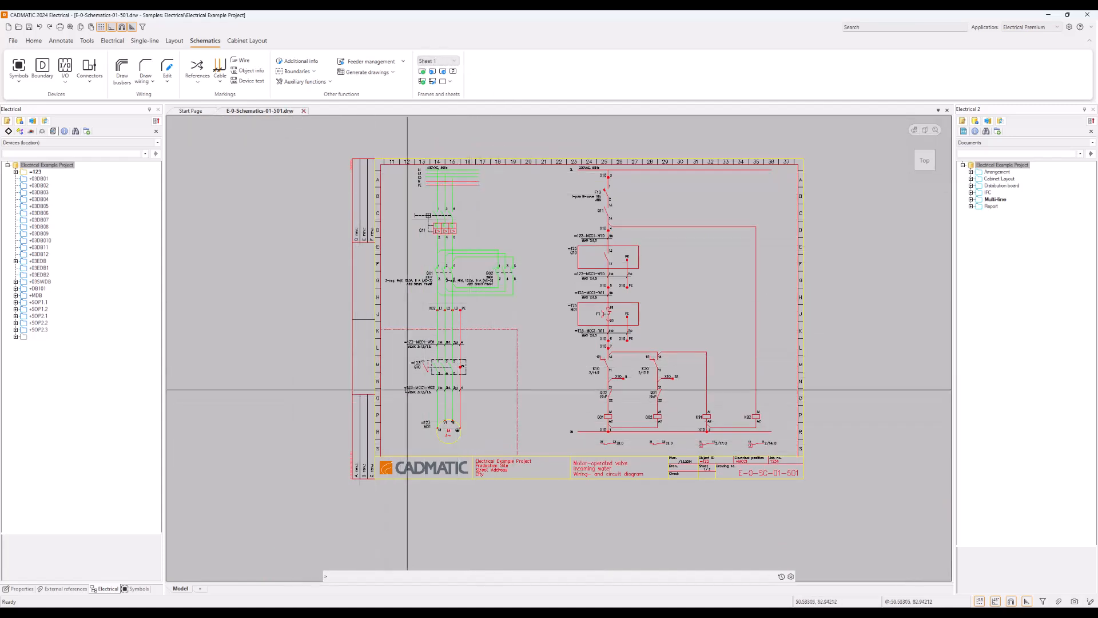
pyautogui.scroll(4, 457, 362)
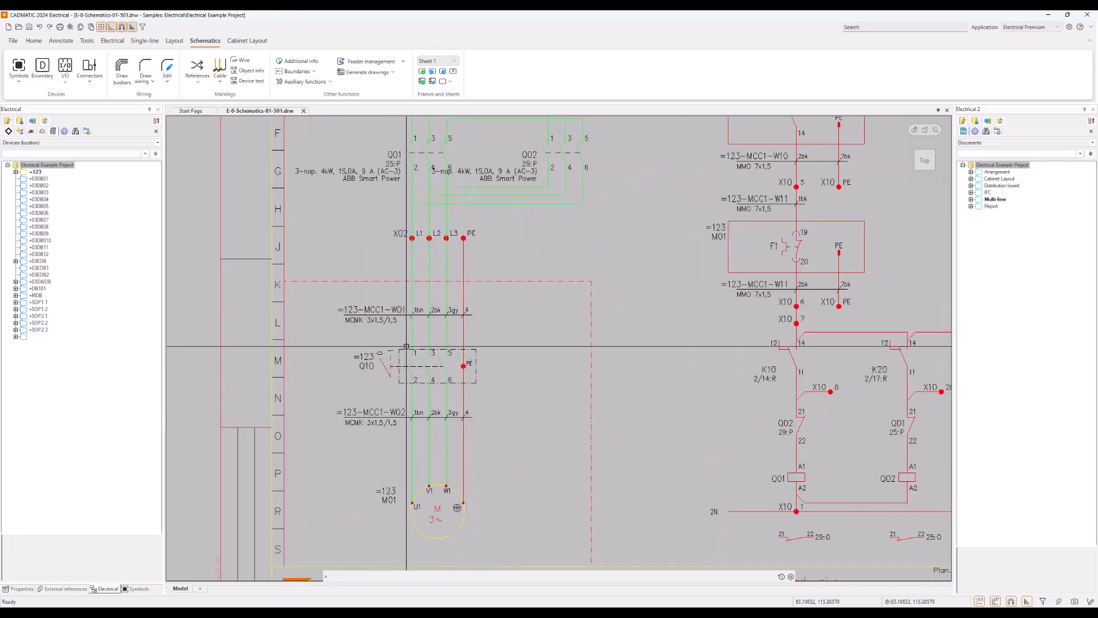
pyautogui.click(391, 366)
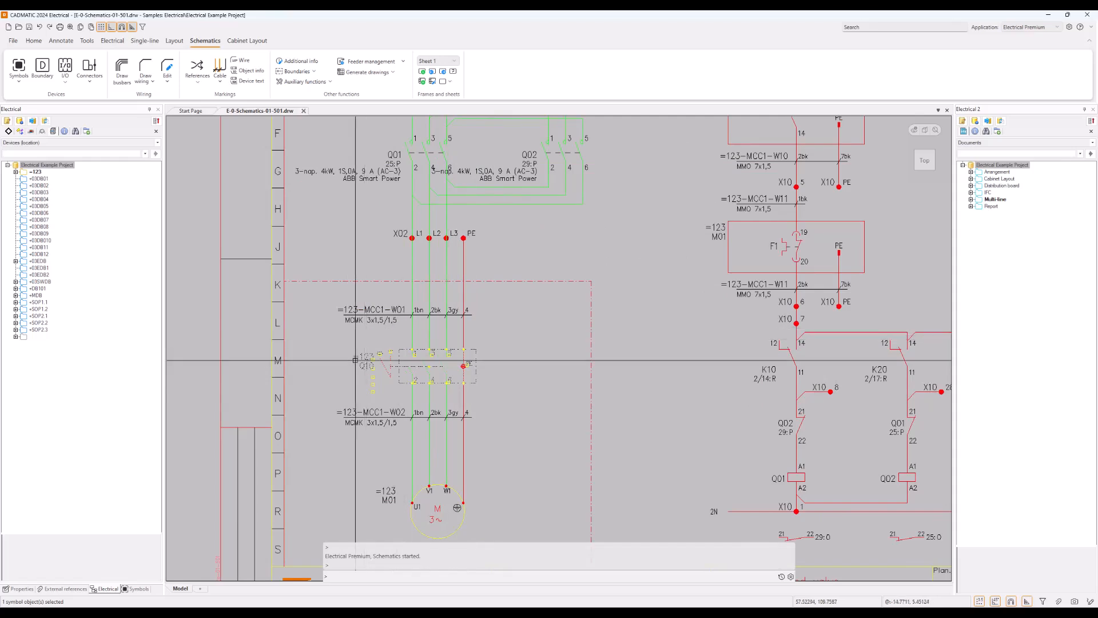
pyautogui.rightClick(393, 363)
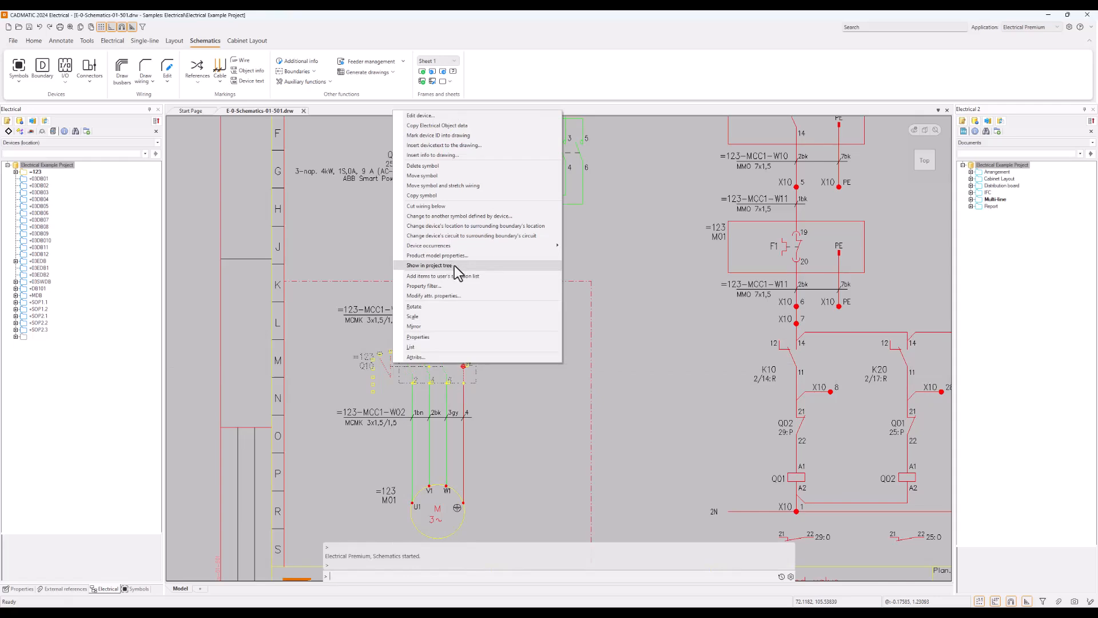
pyautogui.click(429, 265)
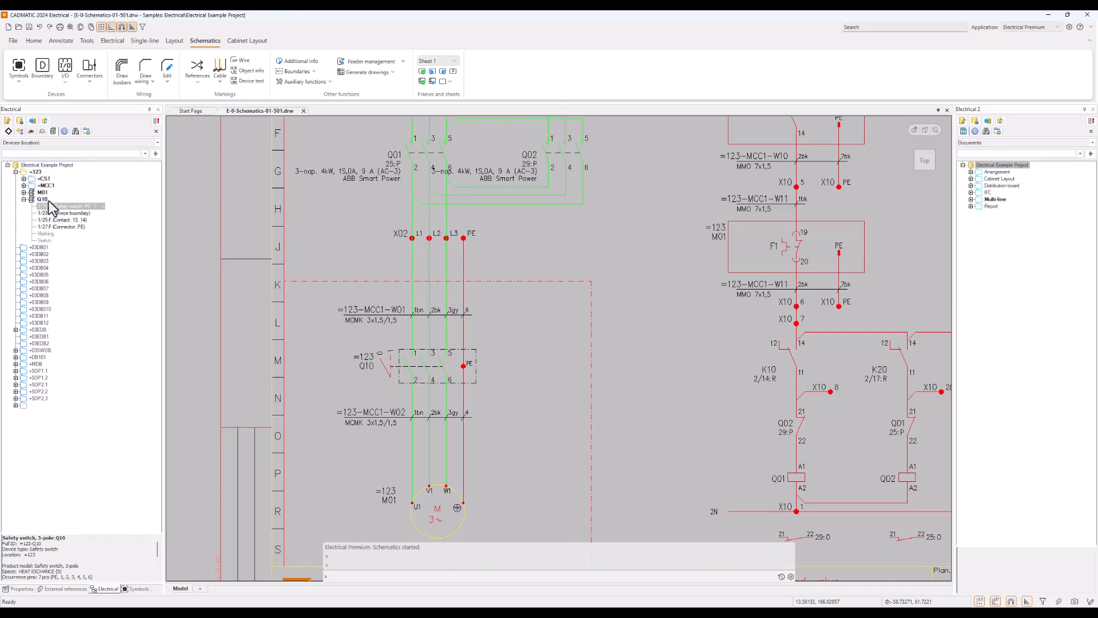
# - Show Q10's safety switch and device boundary occurrences in the drawing from the project tree
pyautogui.click(39, 275)
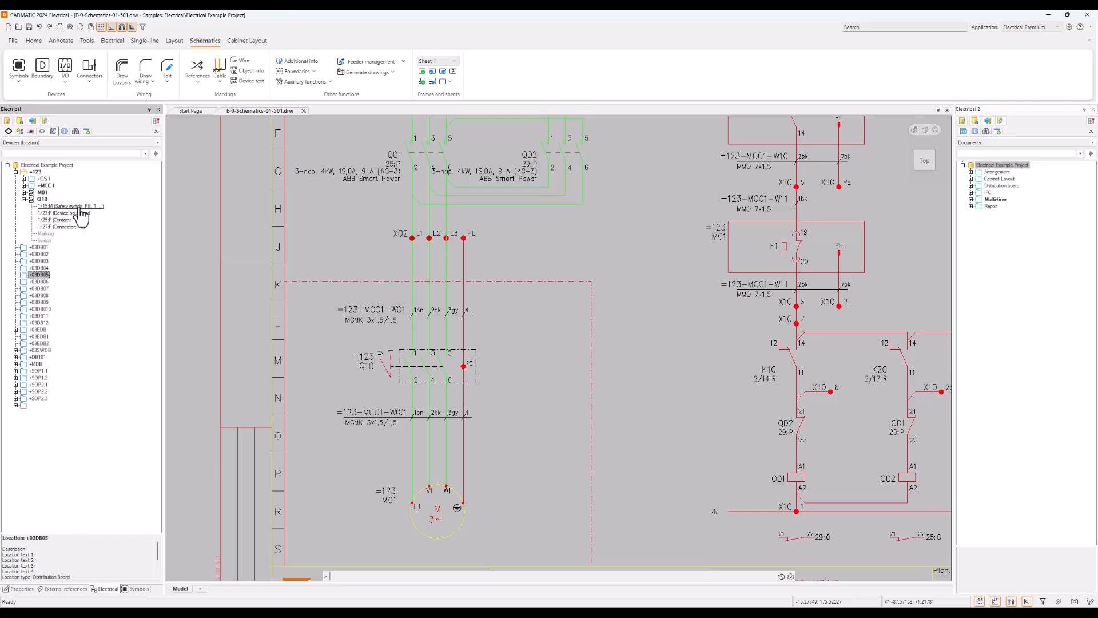
pyautogui.rightClick(79, 209)
pyautogui.click(133, 232)
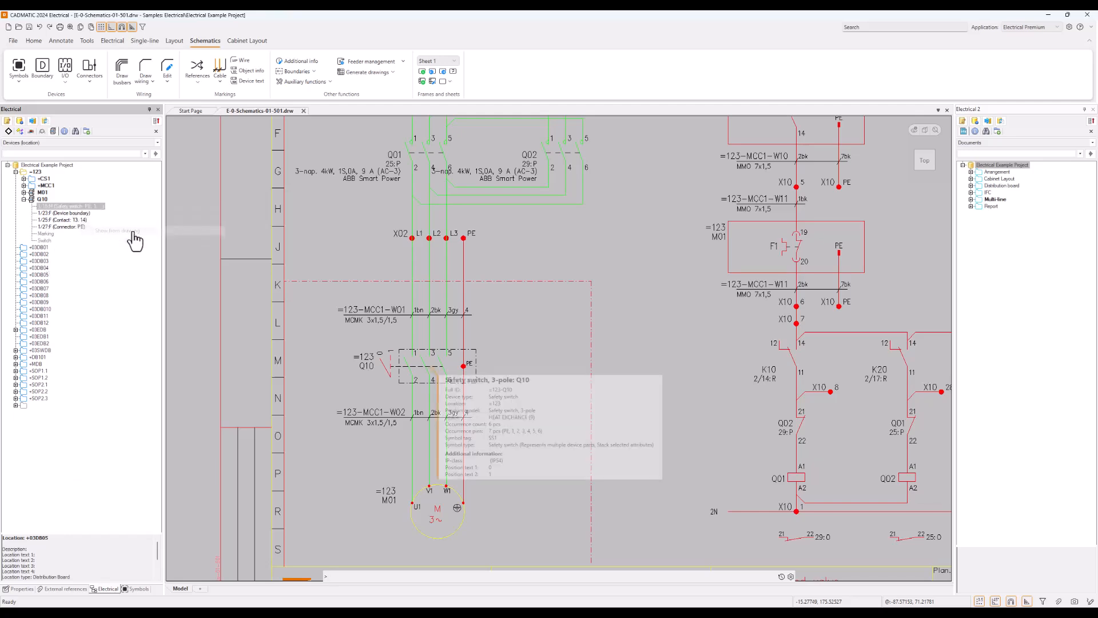
pyautogui.rightClick(75, 213)
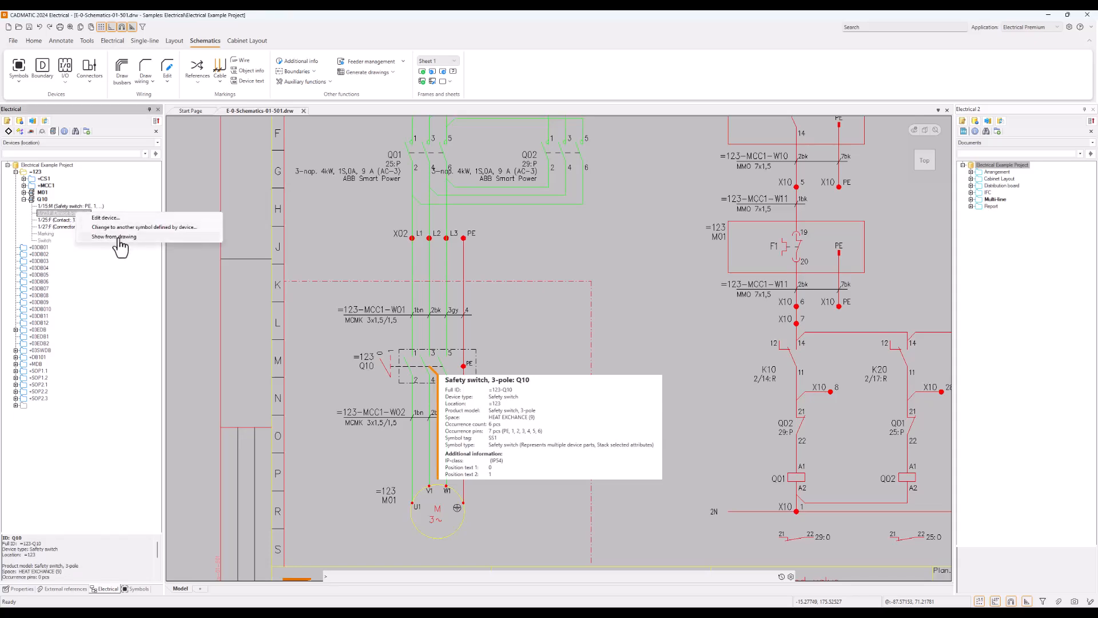
pyautogui.click(119, 238)
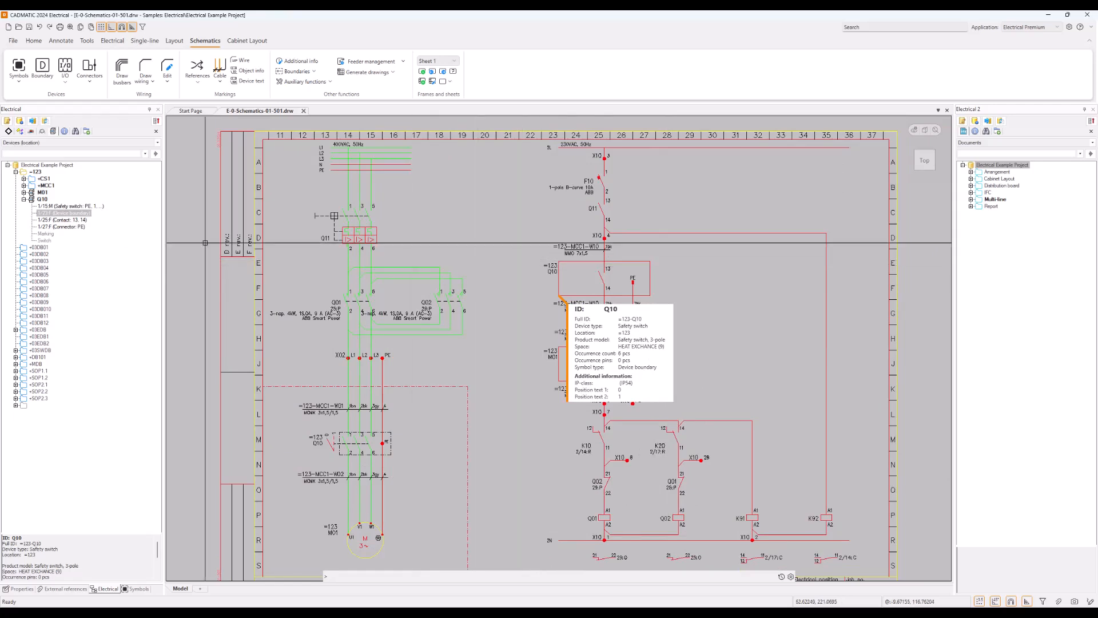
# - Show Q10's contact 13, 14 and PE connector occurrences in the drawing and examine them up close
pyautogui.rightClick(64, 220)
pyautogui.click(118, 246)
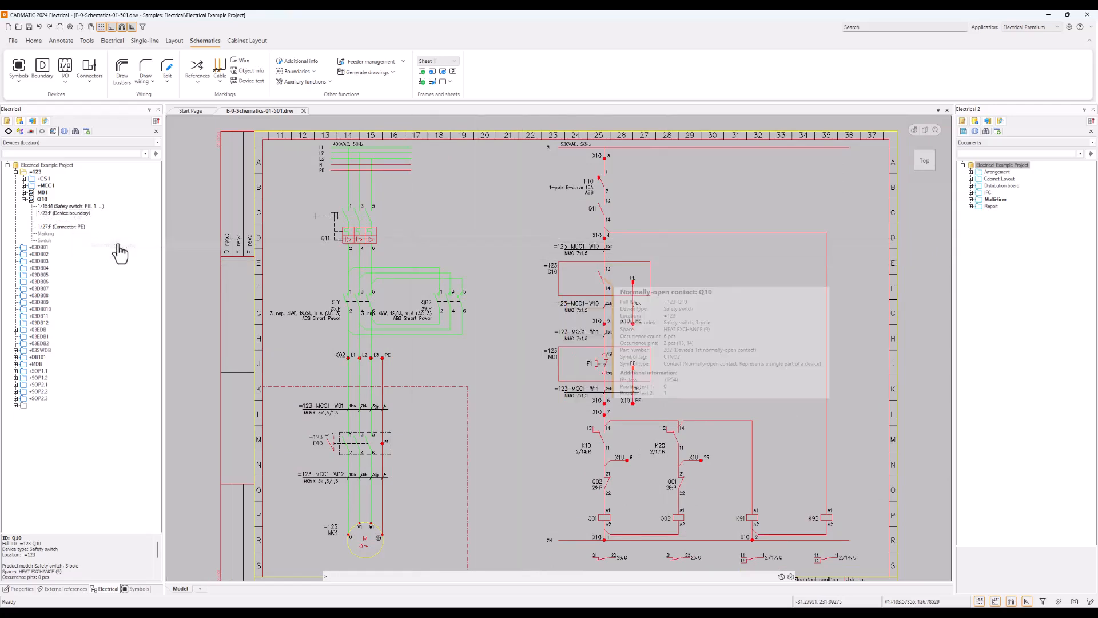
pyautogui.rightClick(71, 227)
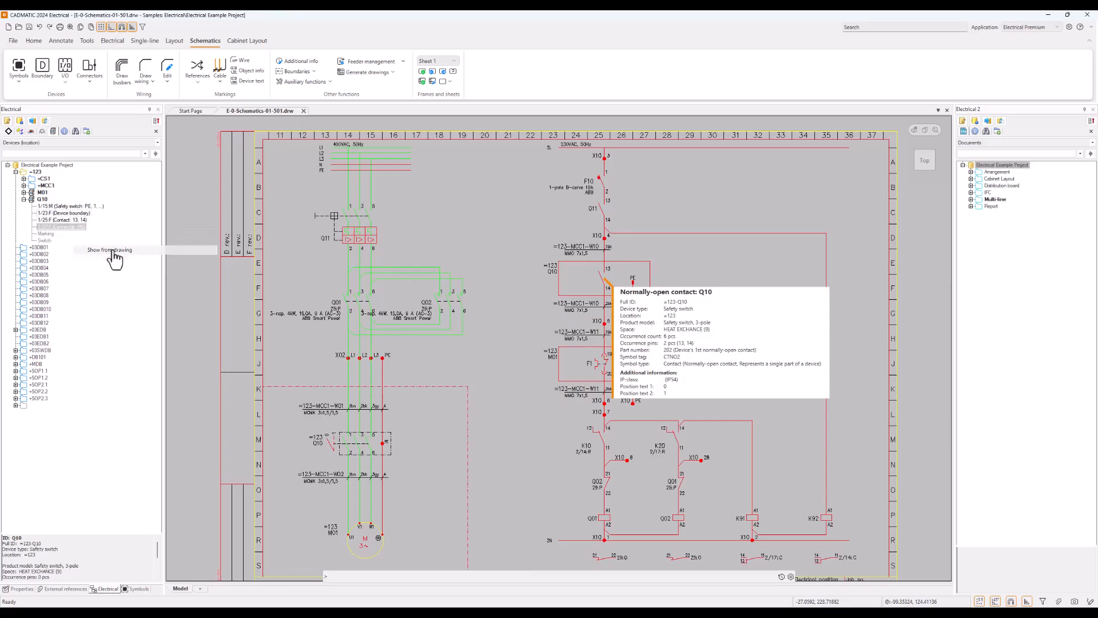
pyautogui.click(112, 251)
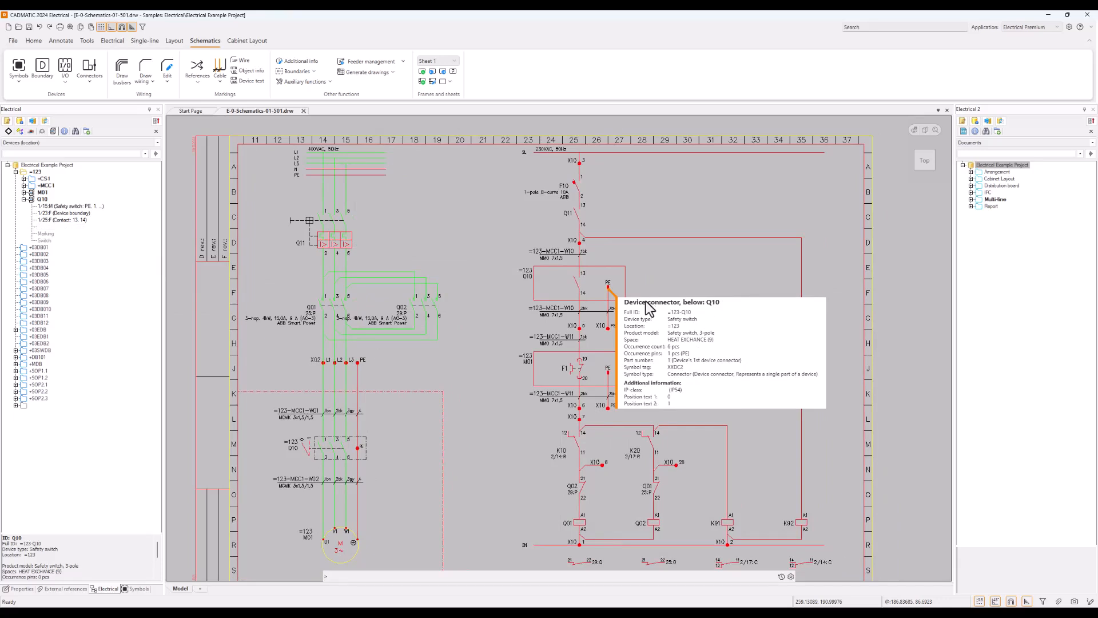
pyautogui.scroll(2, 639, 283)
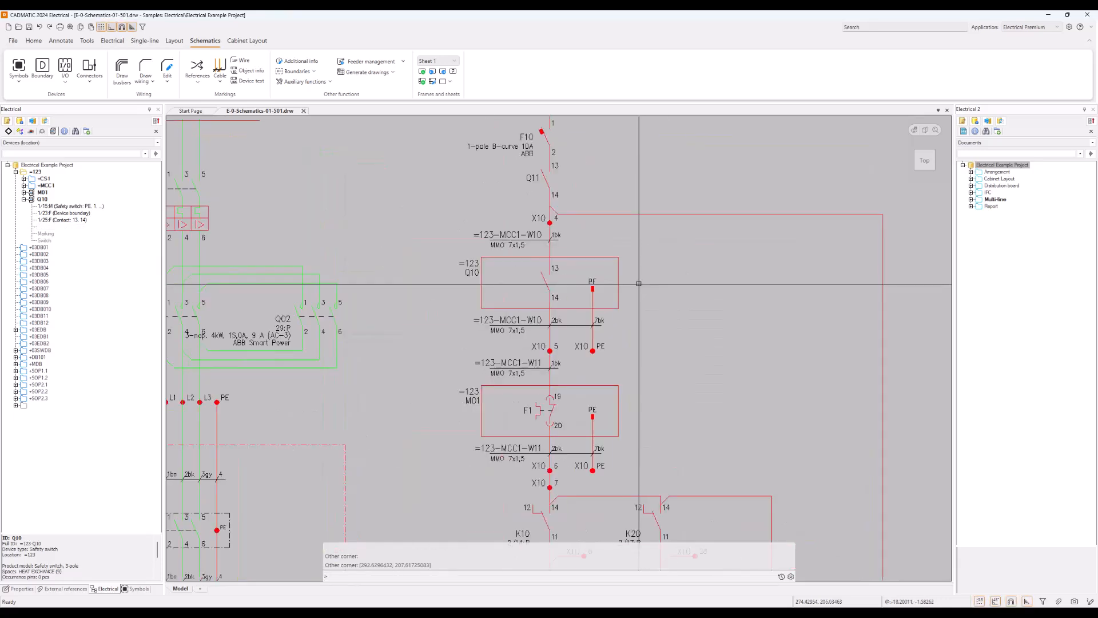
# - Set the second project tree to the Documents view and expand its Multi-line folder to see the drawings
pyautogui.scroll(-2, 639, 284)
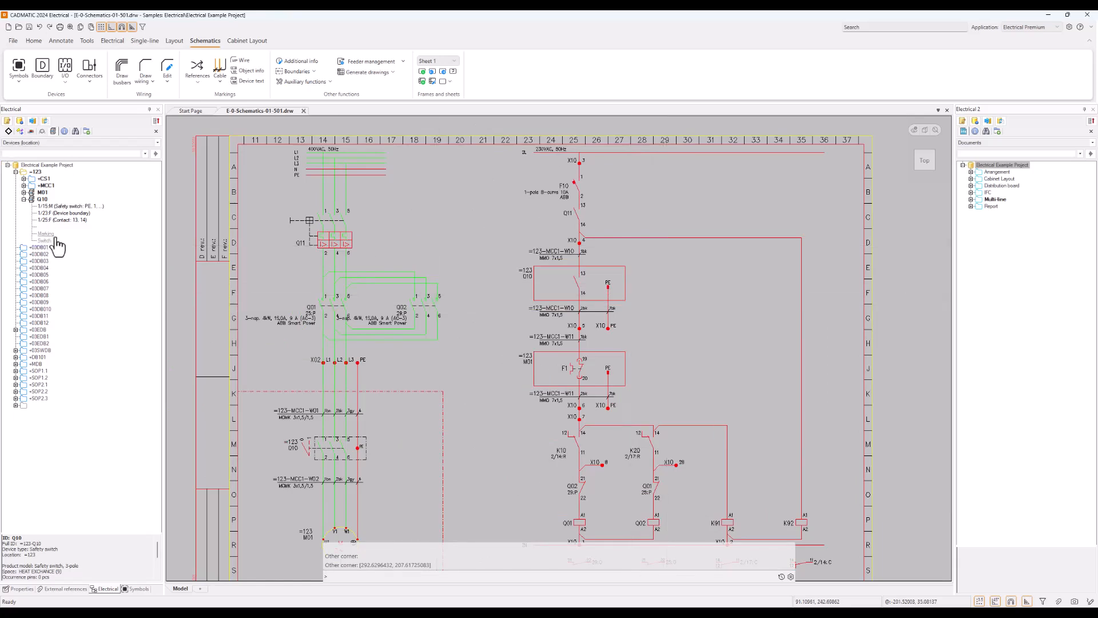
pyautogui.click(115, 235)
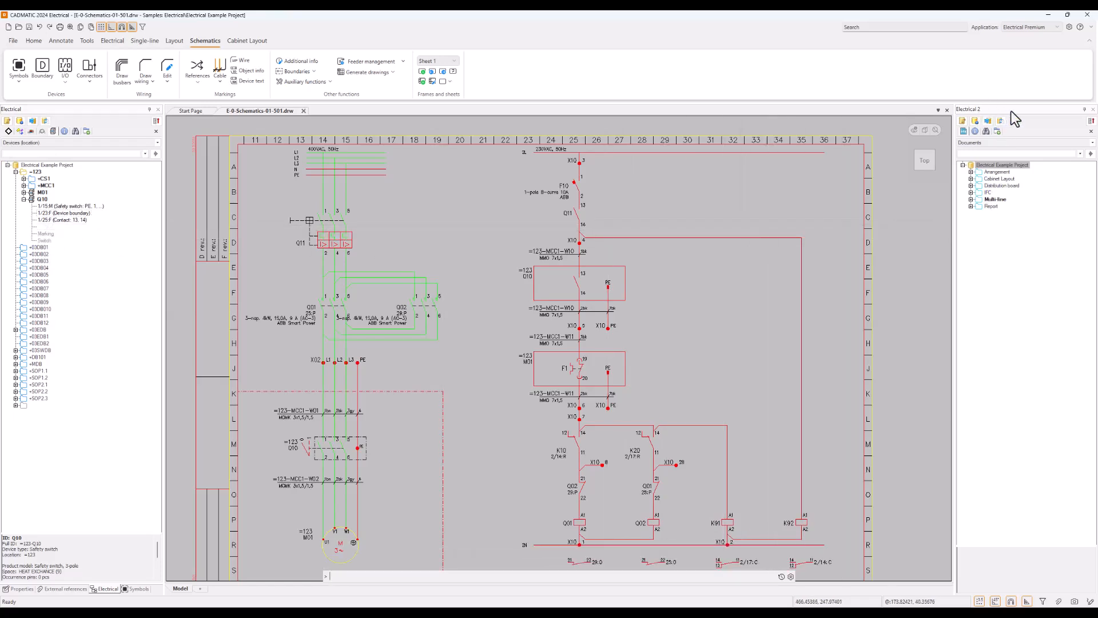
pyautogui.moveTo(1034, 111)
pyautogui.mouseDown()
pyautogui.moveTo(657, 248)
pyautogui.moveTo(932, 237)
pyautogui.moveTo(976, 258)
pyautogui.moveTo(798, 227)
pyautogui.moveTo(853, 241)
pyautogui.moveTo(316, 398)
pyautogui.moveTo(88, 594)
pyautogui.moveTo(132, 586)
pyautogui.moveTo(125, 598)
pyautogui.moveTo(119, 592)
pyautogui.moveTo(636, 375)
pyautogui.moveTo(650, 357)
pyautogui.mouseUp()
pyautogui.click(984, 143)
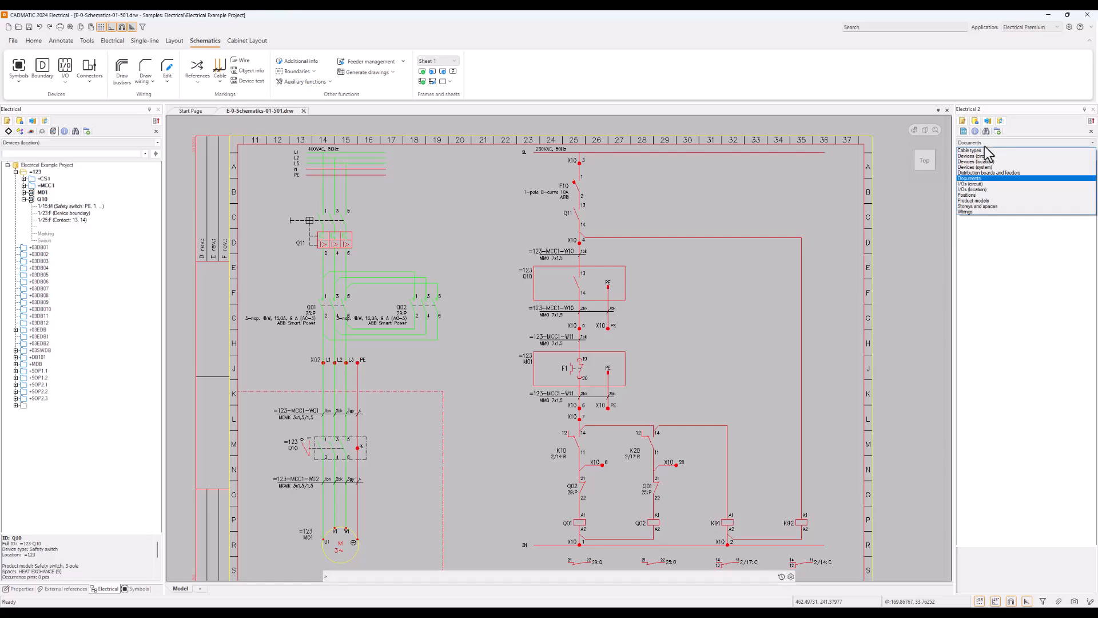
pyautogui.click(986, 179)
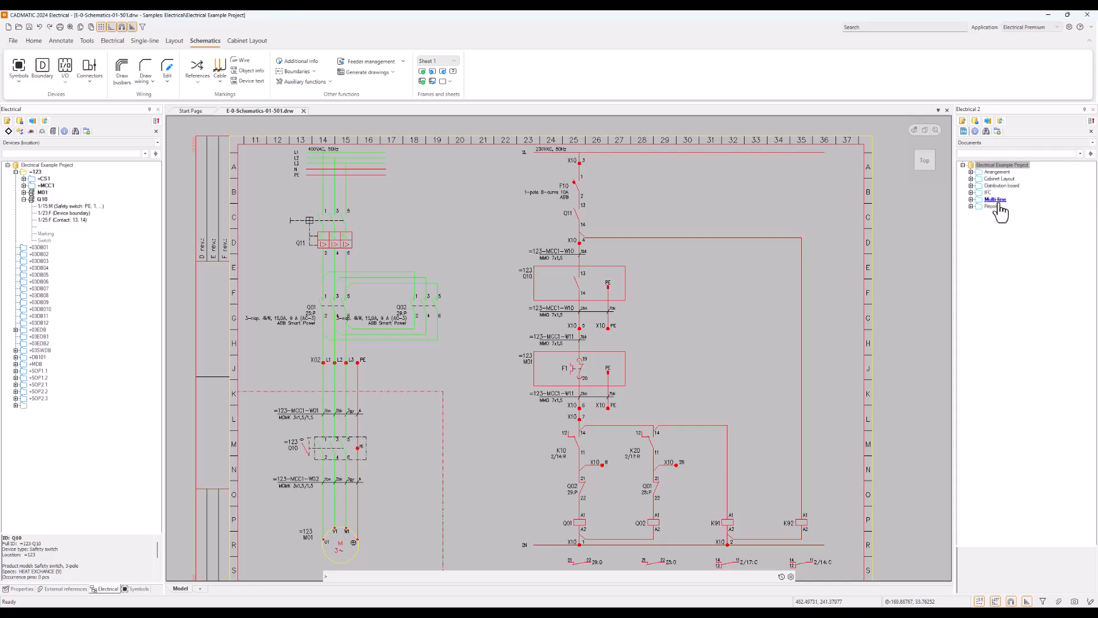
pyautogui.click(971, 199)
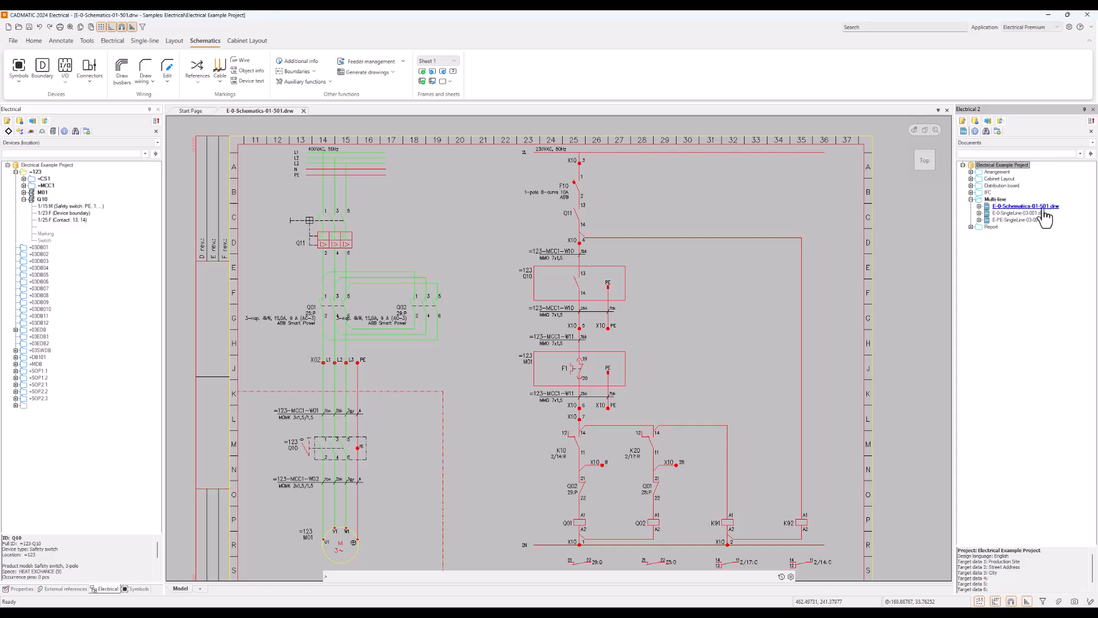
# - Select Q10's Switch occurrence in the project tree and enlarge the details area to read which drawing contains it
pyautogui.click(47, 240)
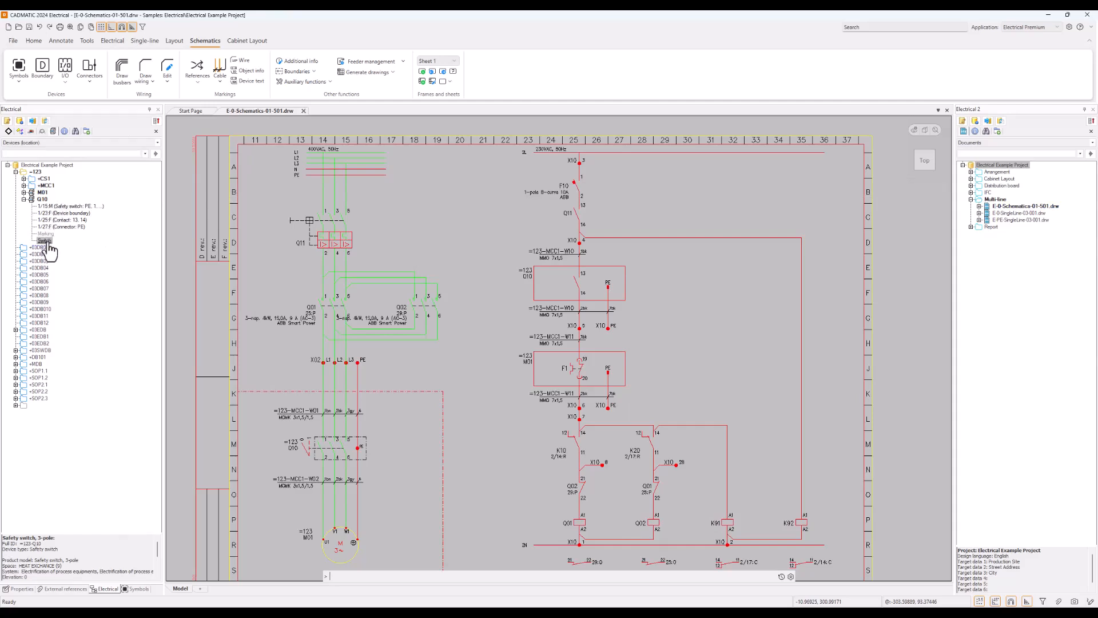
pyautogui.click(48, 243)
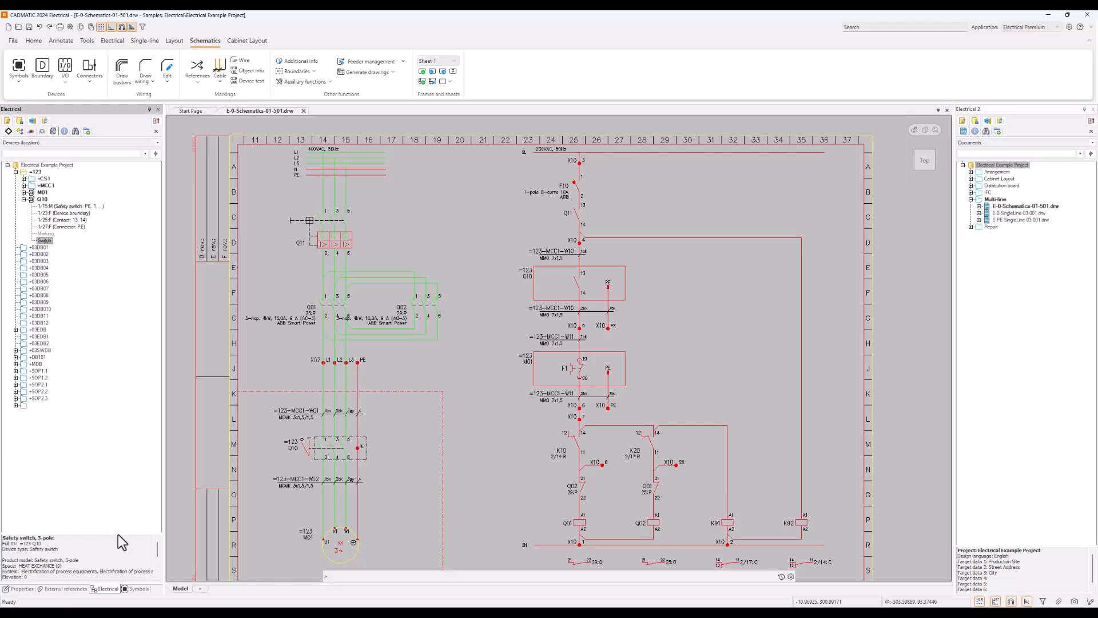
pyautogui.moveTo(117, 492); pyautogui.dragTo(116, 482)
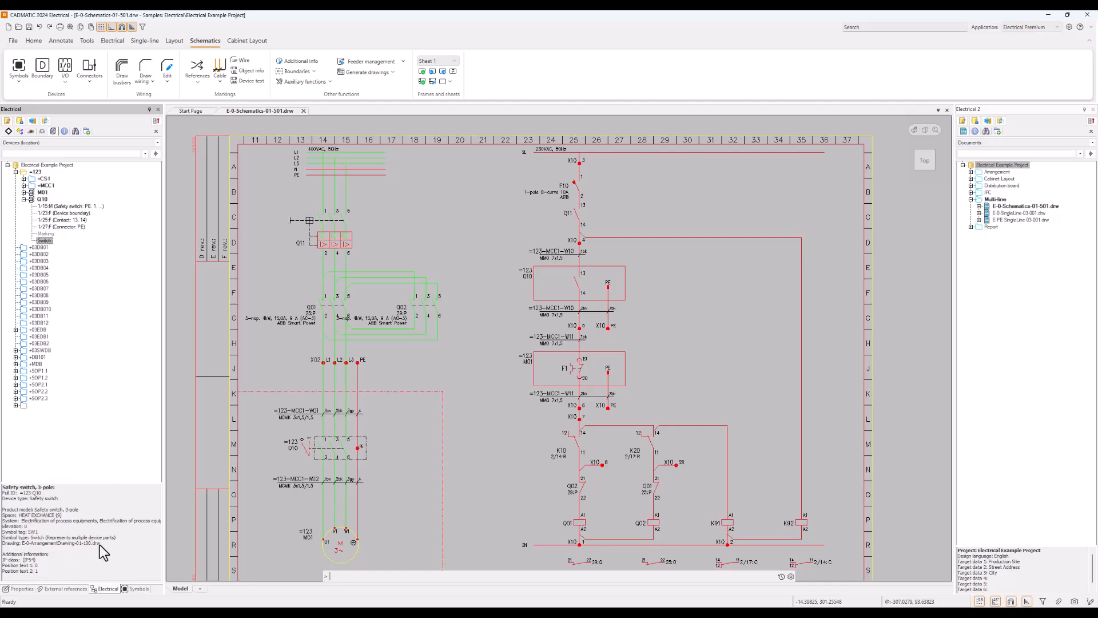
pyautogui.moveTo(101, 544); pyautogui.dragTo(17, 546)
pyautogui.press('ctrl')
# - Show Q10's Switch occurrence in its arrangement drawing and examine the symbol in the HEAT EXCHANGE room up close
pyautogui.rightClick(48, 242)
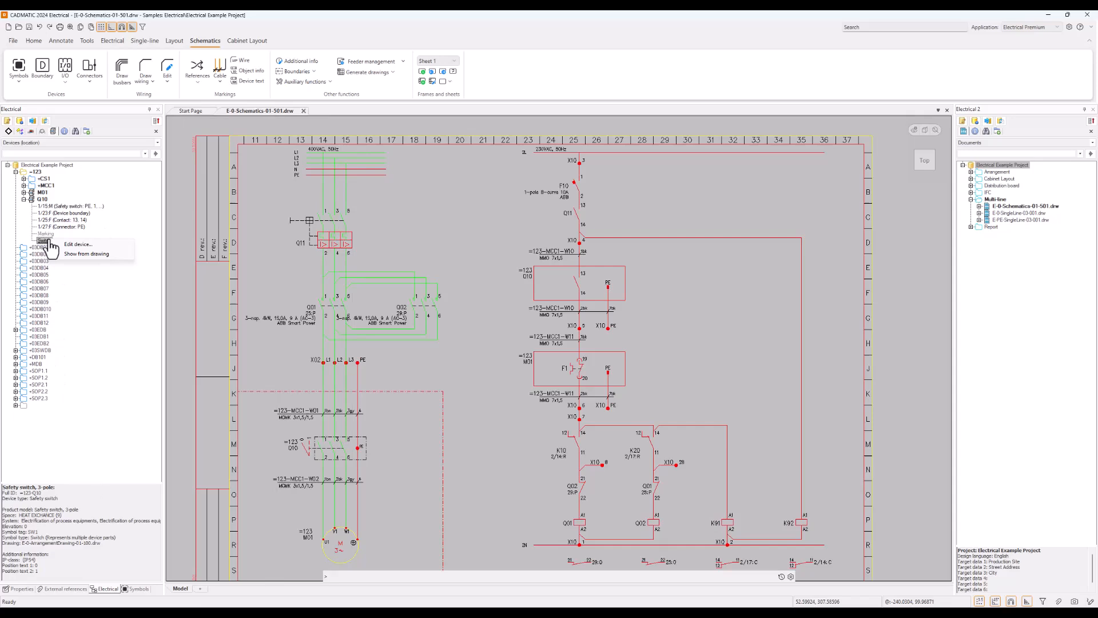
pyautogui.click(101, 256)
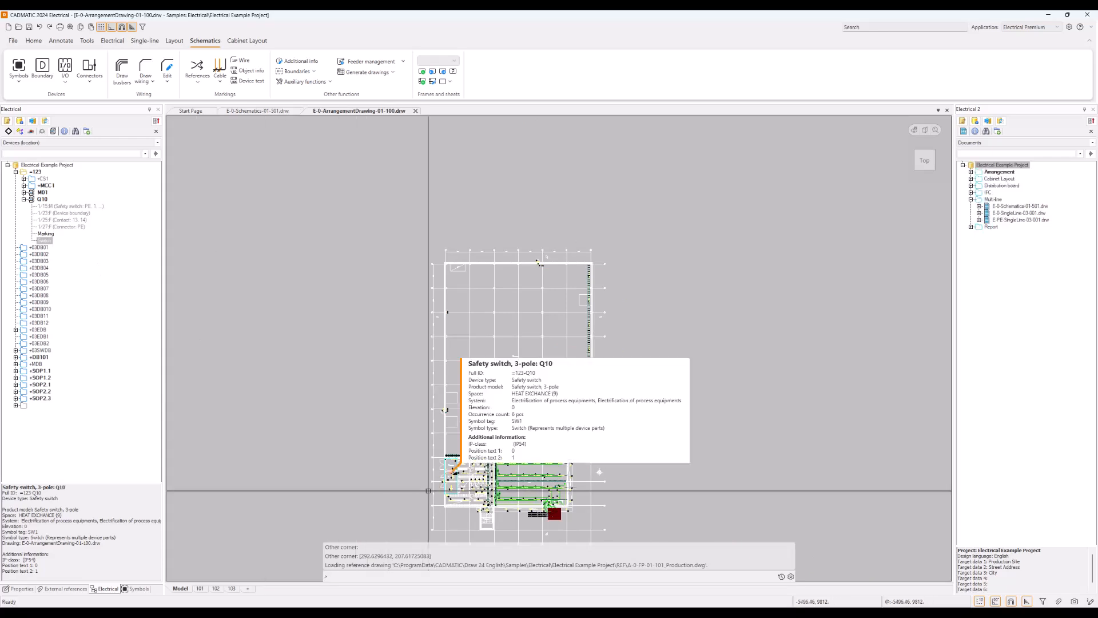
pyautogui.scroll(2, 439, 484)
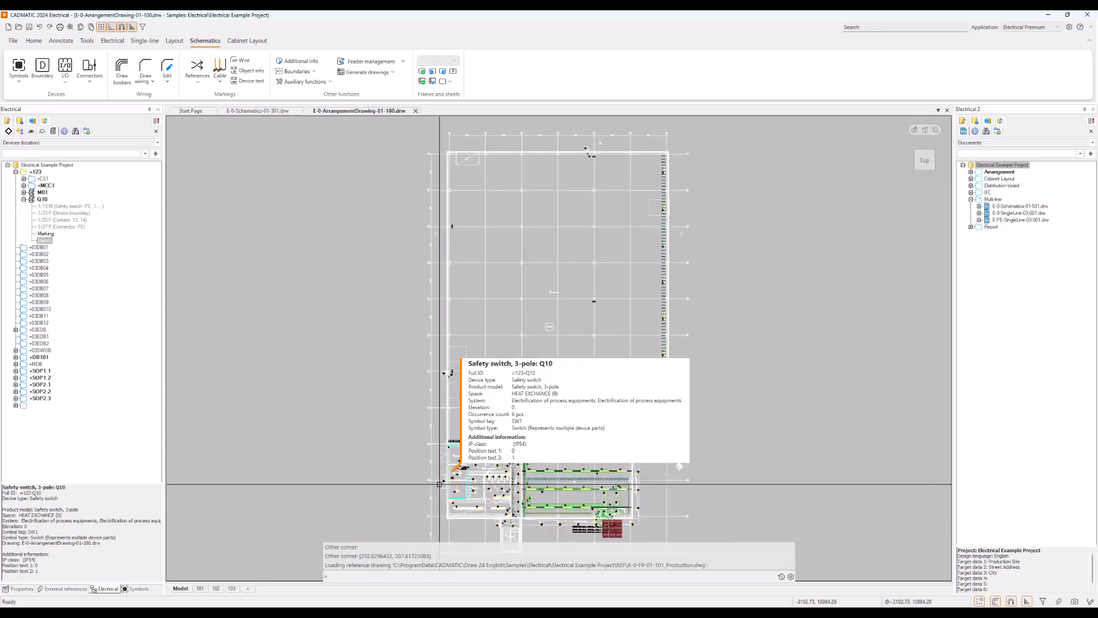
pyautogui.scroll(10, 439, 484)
pyautogui.moveTo(436, 412); pyautogui.dragTo(410, 393, button='middle')
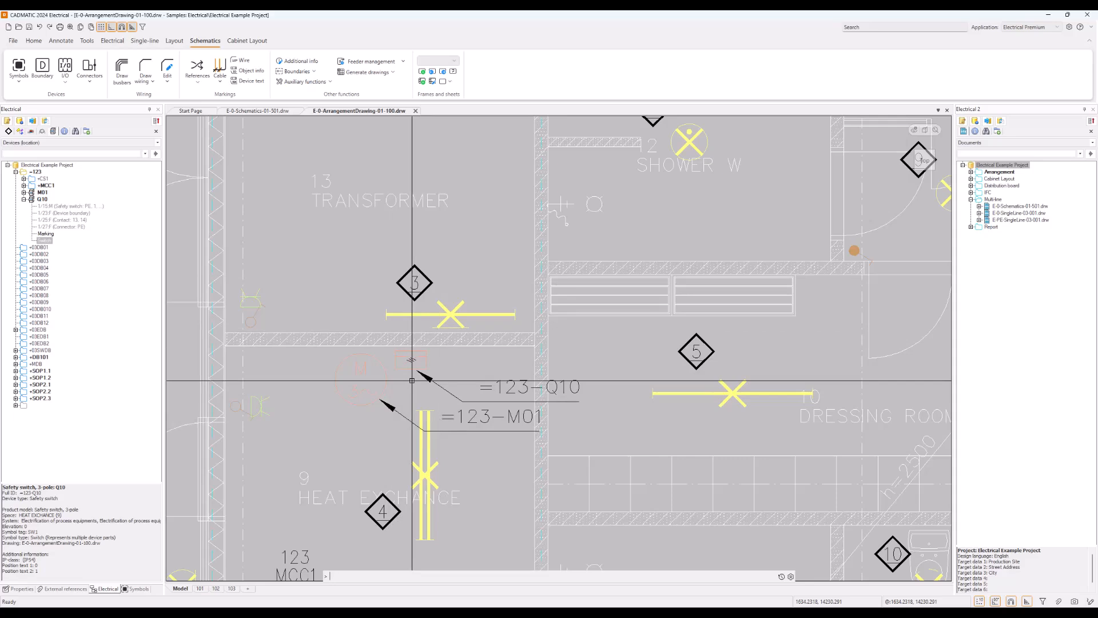
pyautogui.moveTo(412, 360)
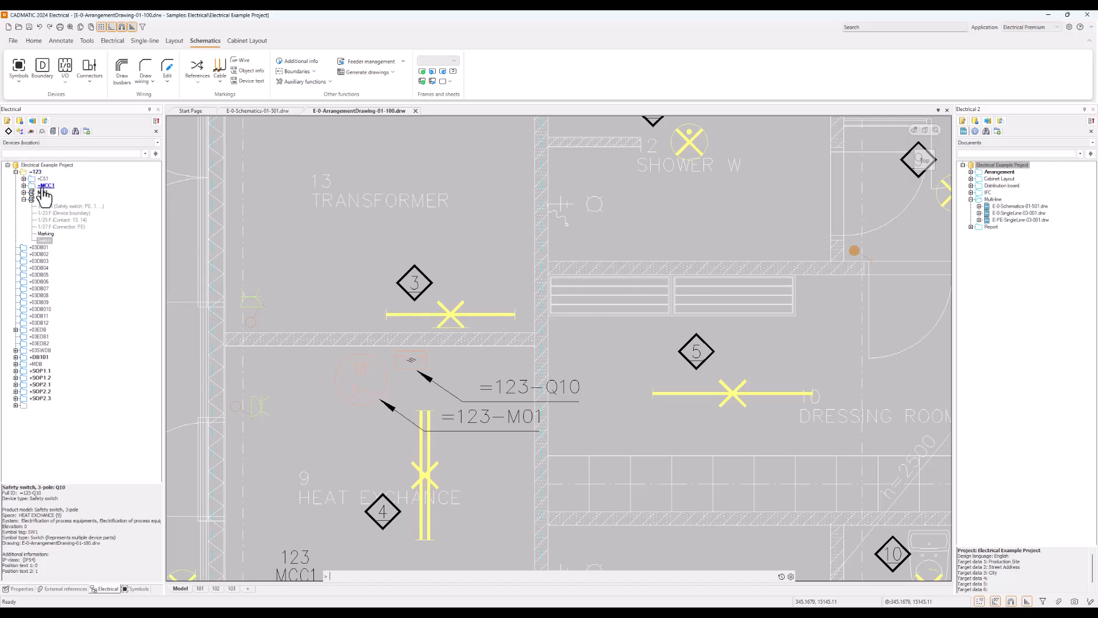
# - Select the +MCC1 location under =123, view the devices it contains and collapse it again
pyautogui.click(46, 186)
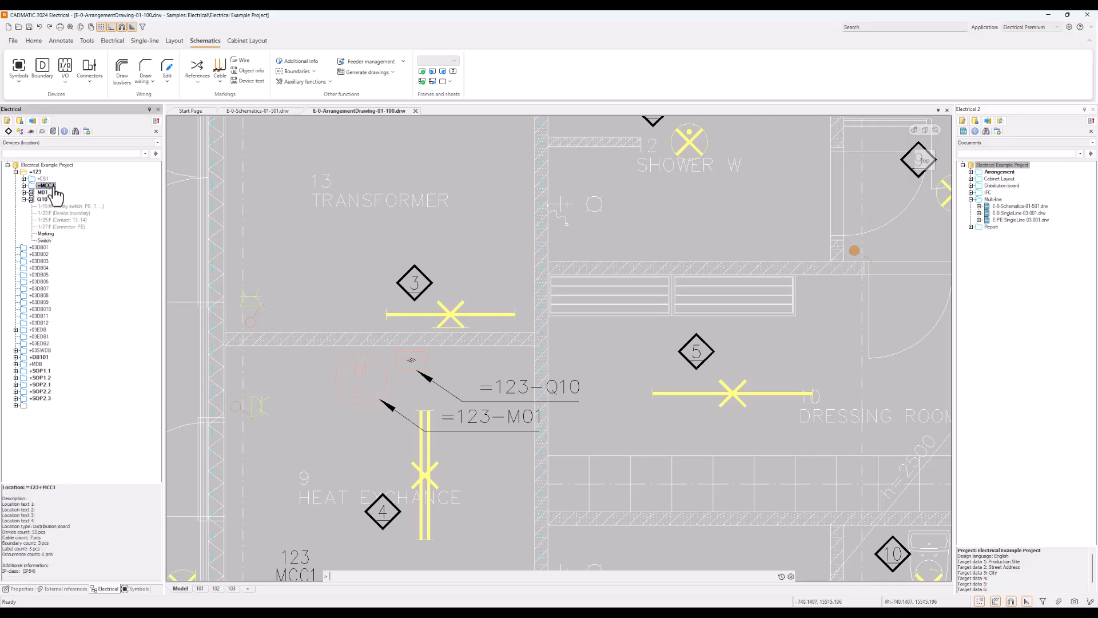
pyautogui.click(24, 186)
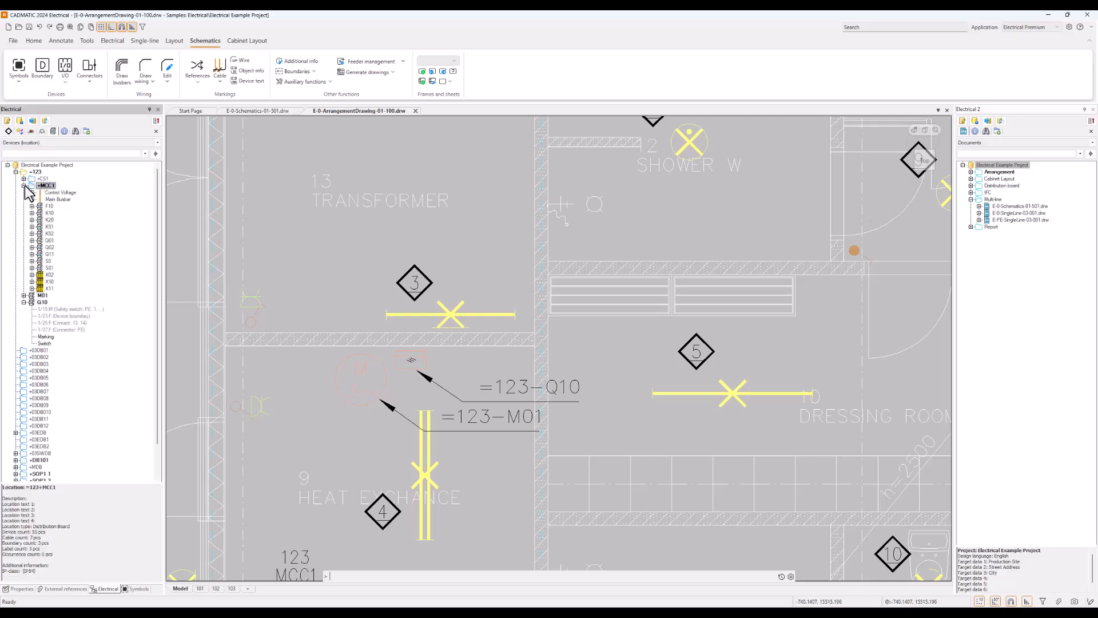
pyautogui.click(24, 186)
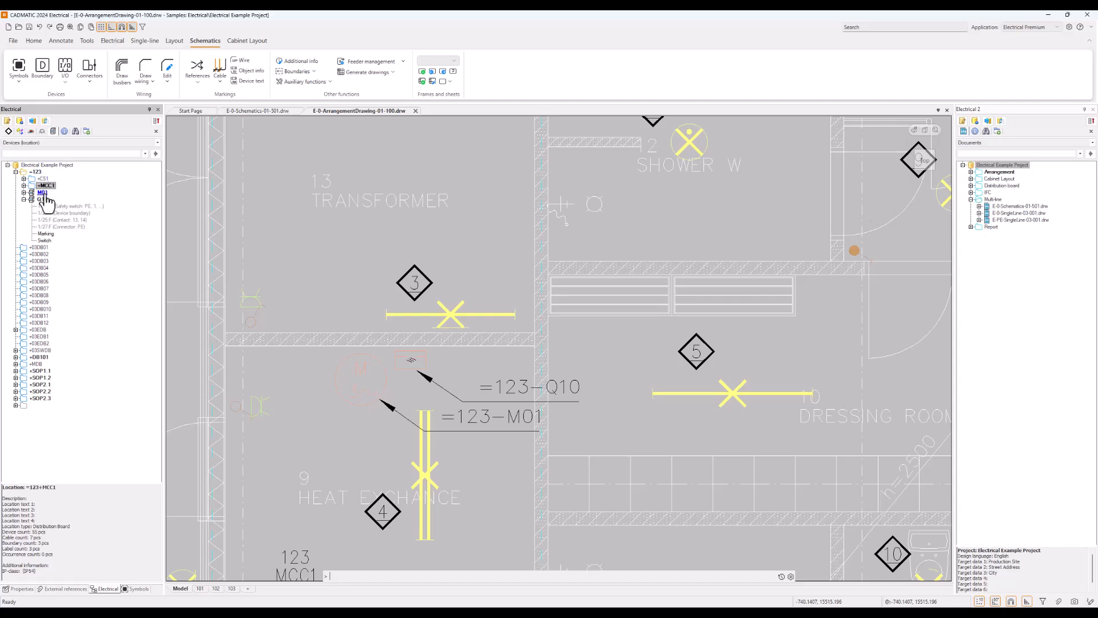
# - Compare the details of M01, +MCC1 and Q10 in the project tree, pointing out Q10's location
pyautogui.click(43, 194)
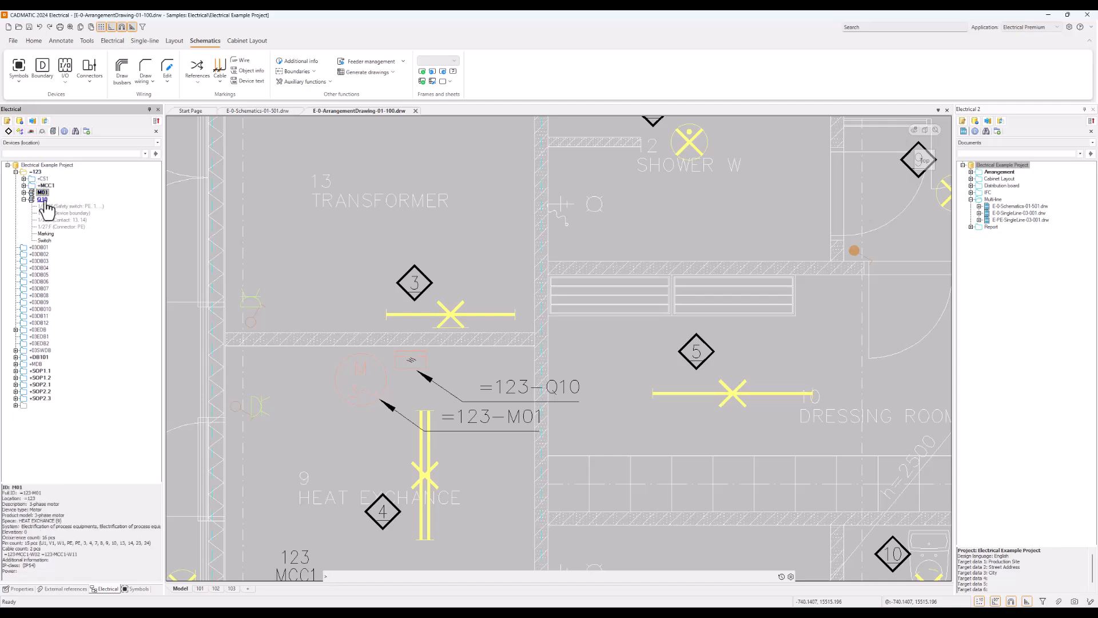
pyautogui.click(42, 199)
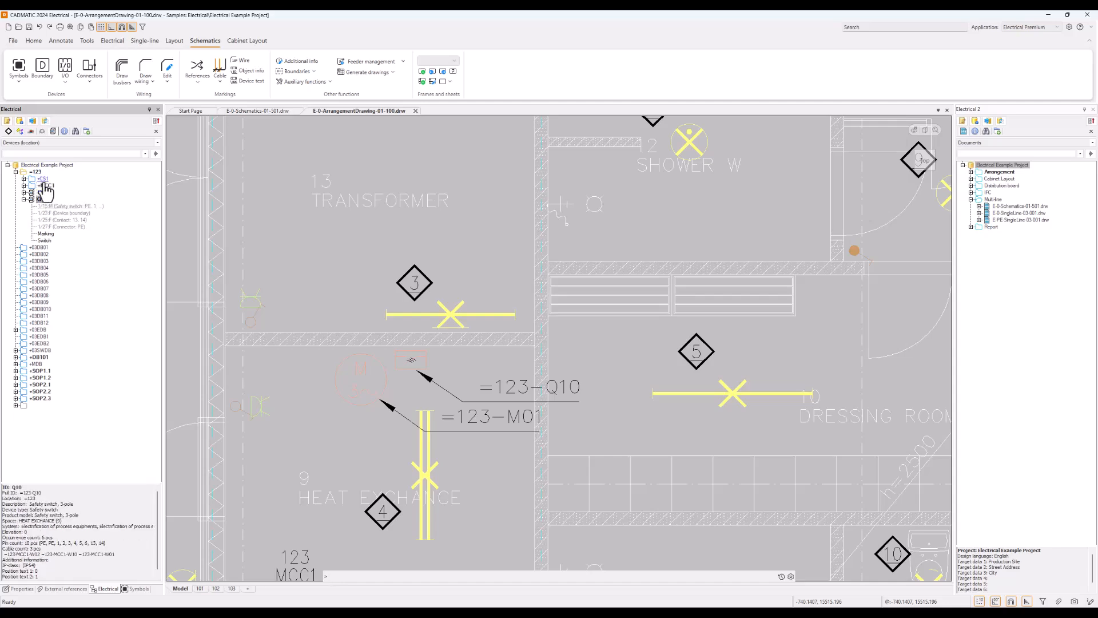
pyautogui.click(45, 186)
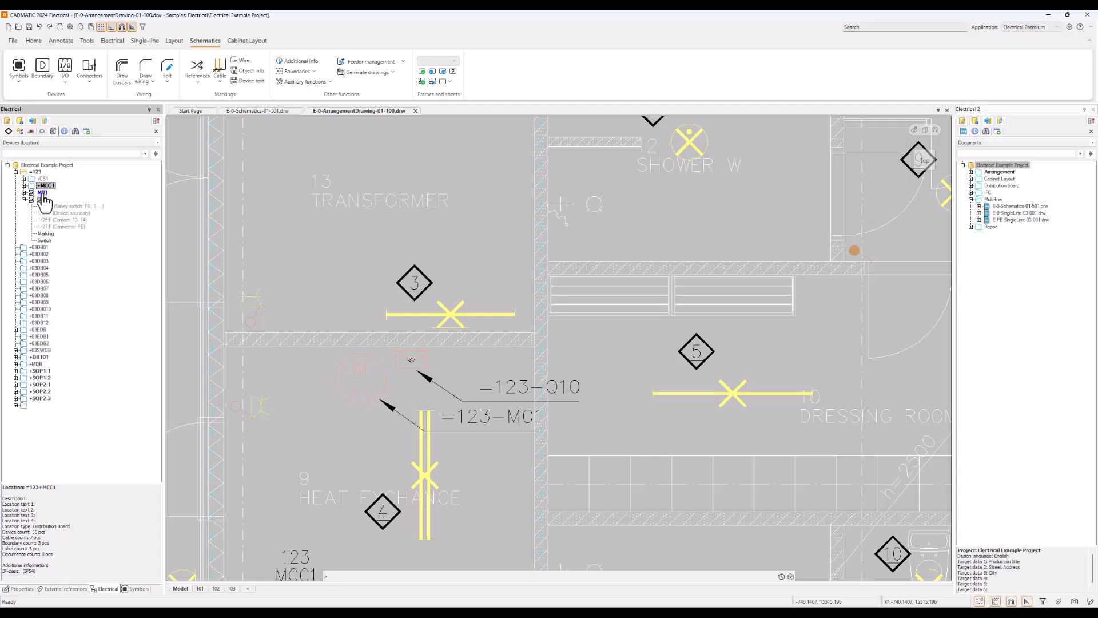
pyautogui.click(43, 193)
pyautogui.click(42, 200)
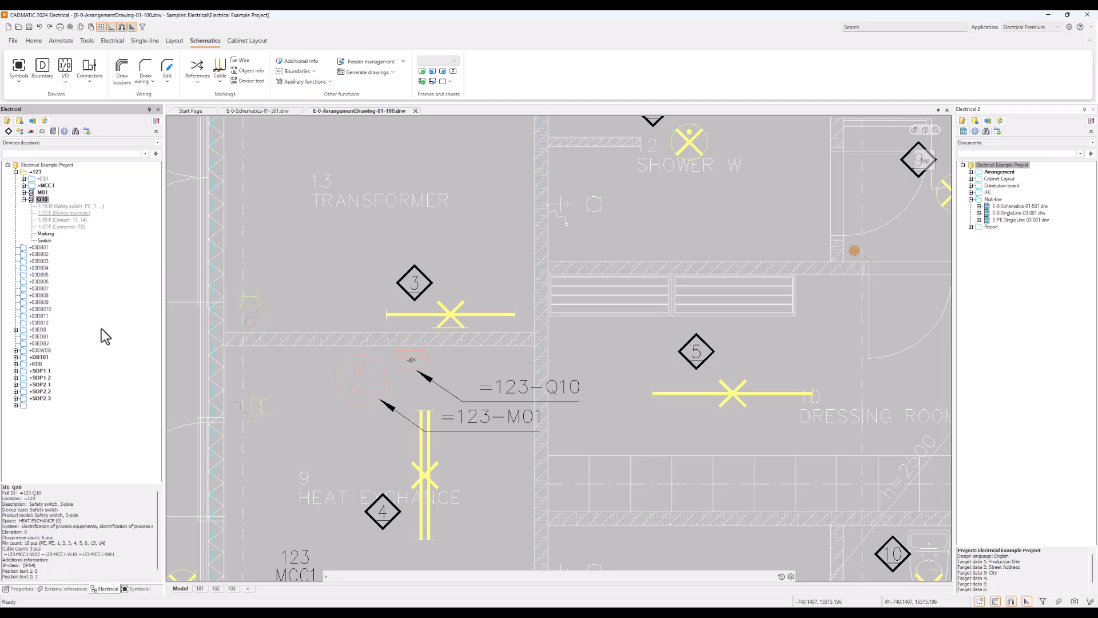
pyautogui.moveTo(41, 493); pyautogui.dragTo(21, 494)
pyautogui.click(68, 493)
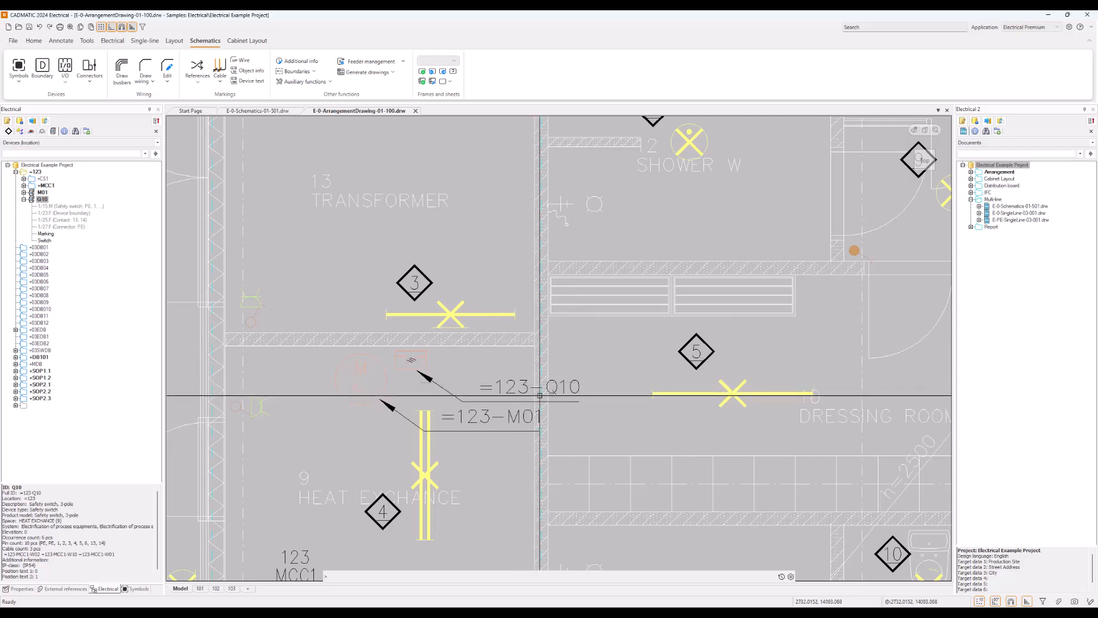
# - Open Q10's device properties for editing from the project tree, then reposition and enlarge the dialog over the drawing
pyautogui.rightClick(43, 200)
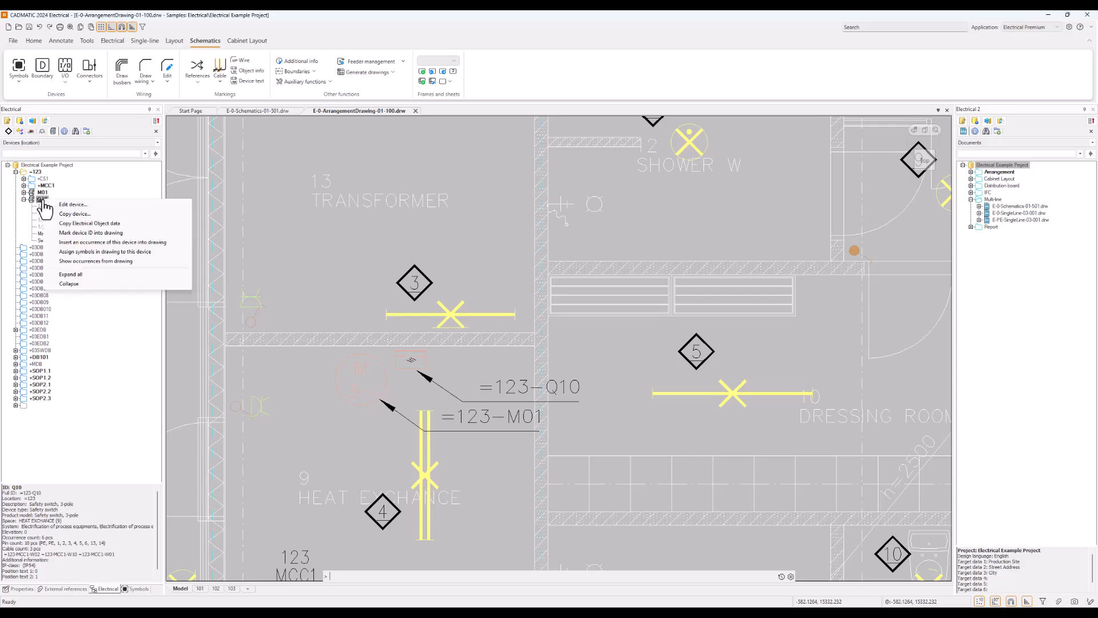
pyautogui.click(288, 163)
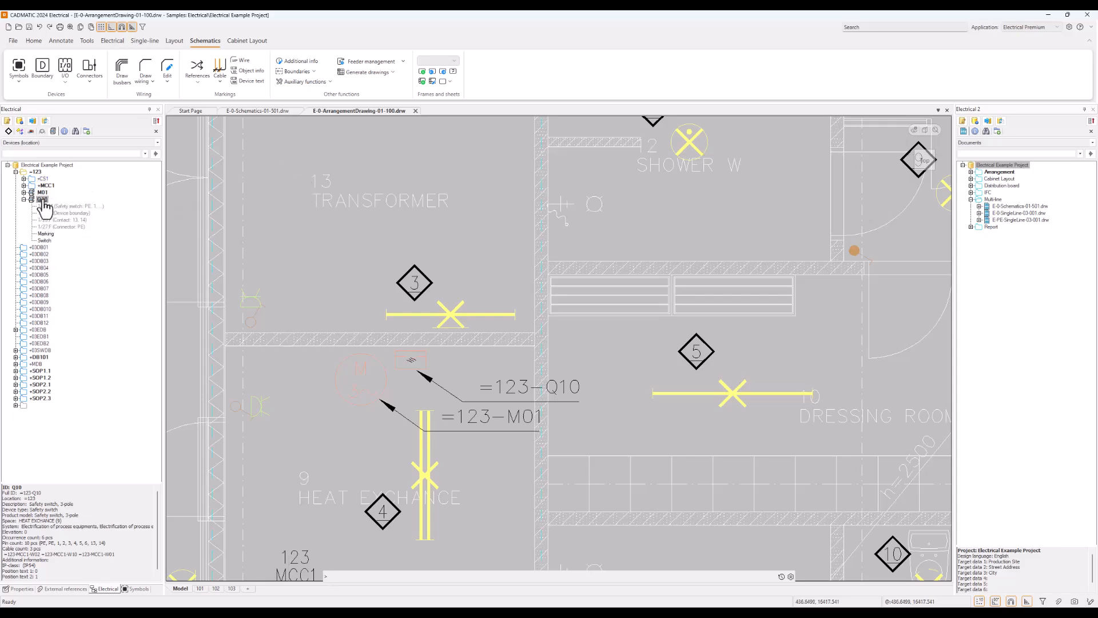
pyautogui.rightClick(42, 201)
pyautogui.click(92, 214)
pyautogui.rightClick(46, 202)
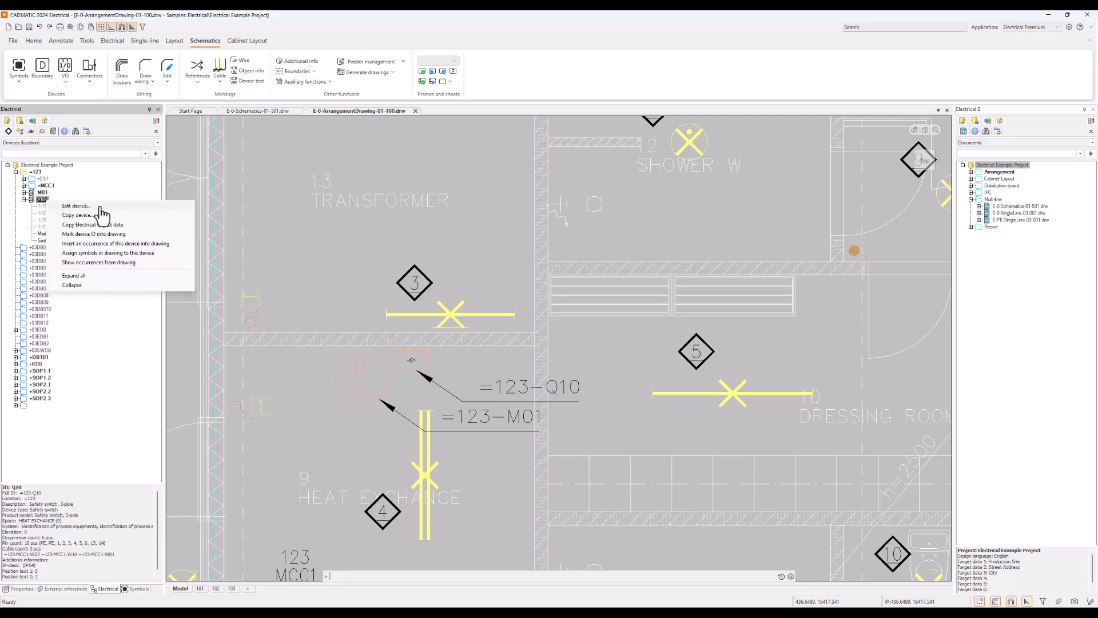
pyautogui.click(101, 216)
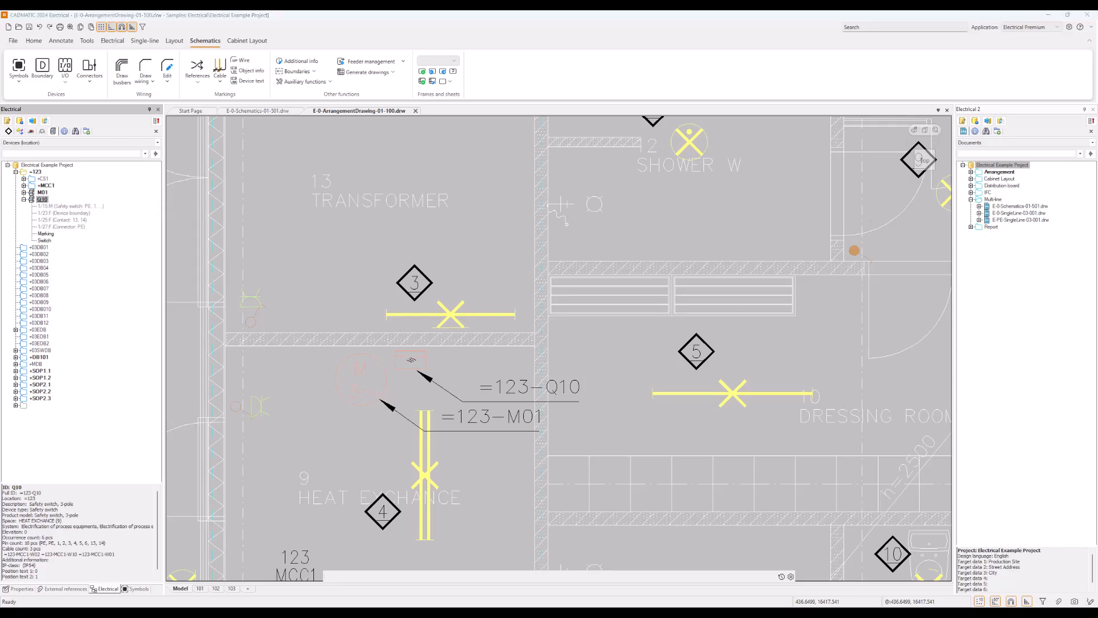
pyautogui.moveTo(1097, 229); pyautogui.dragTo(486, 114)
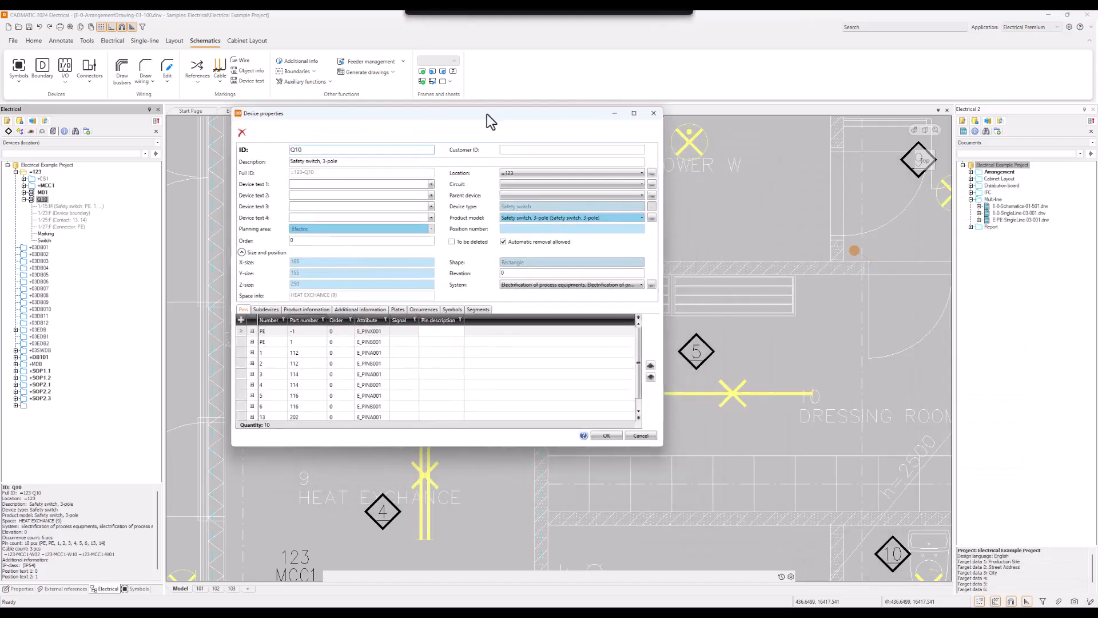
pyautogui.moveTo(661, 445); pyautogui.dragTo(812, 534)
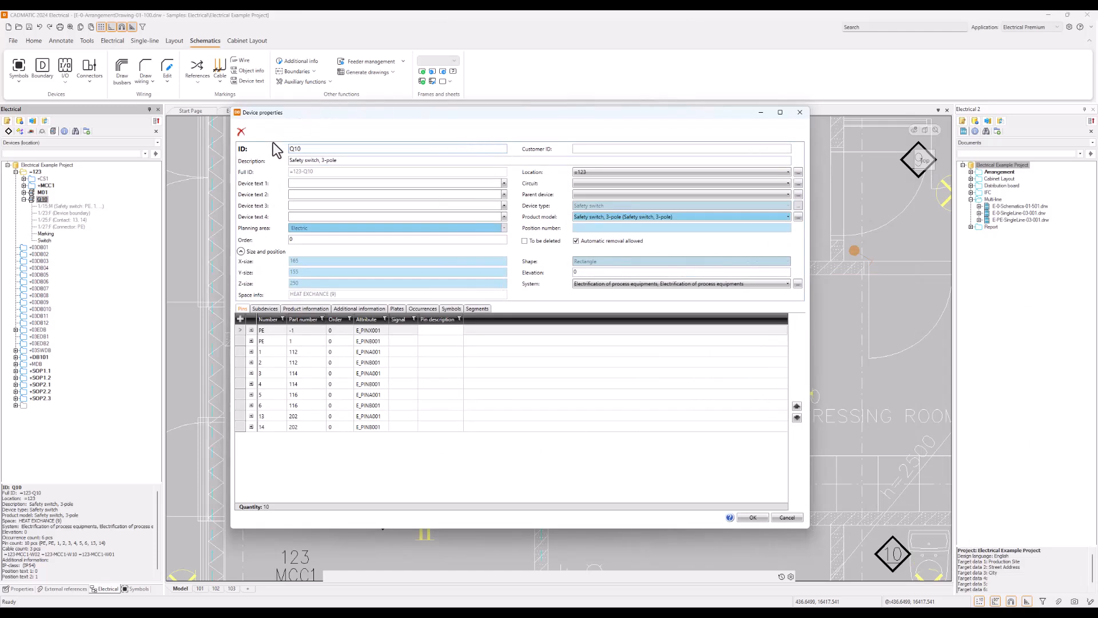
# - Examine Q10's ID and the available locations in the device properties without changing either
pyautogui.doubleClick(295, 150)
pyautogui.click(316, 149)
pyautogui.click(787, 173)
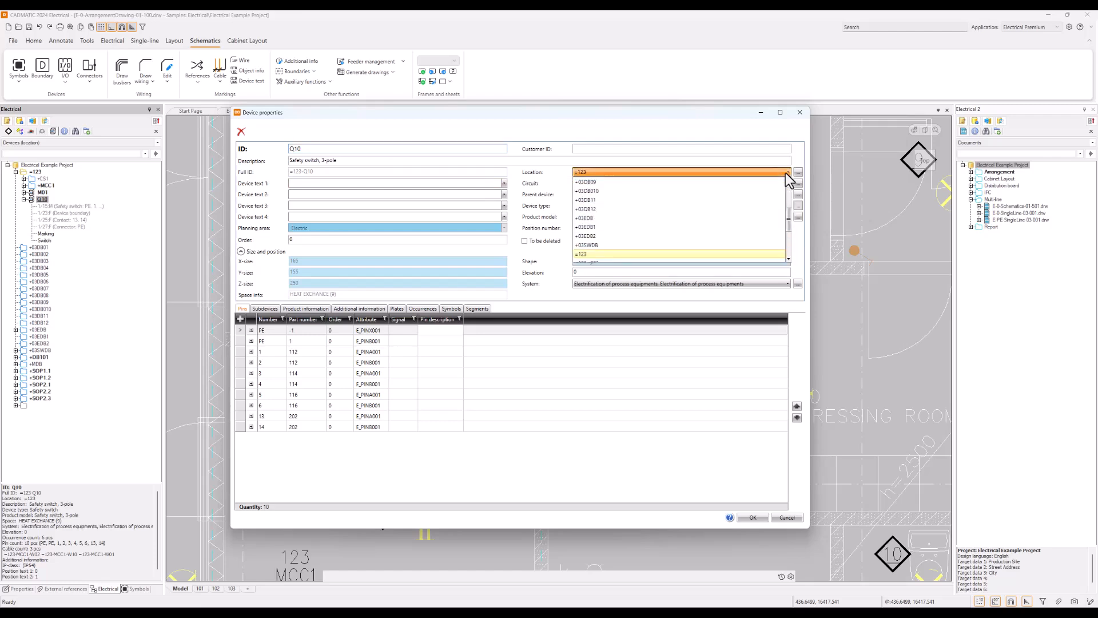
pyautogui.click(787, 174)
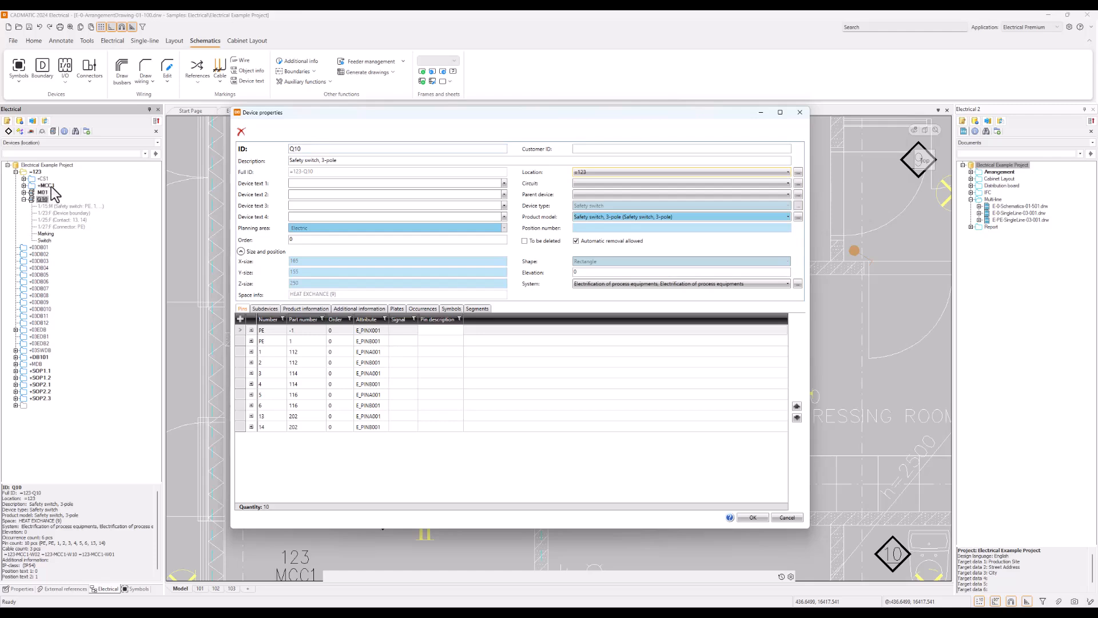
pyautogui.doubleClick(312, 149)
pyautogui.click(332, 148)
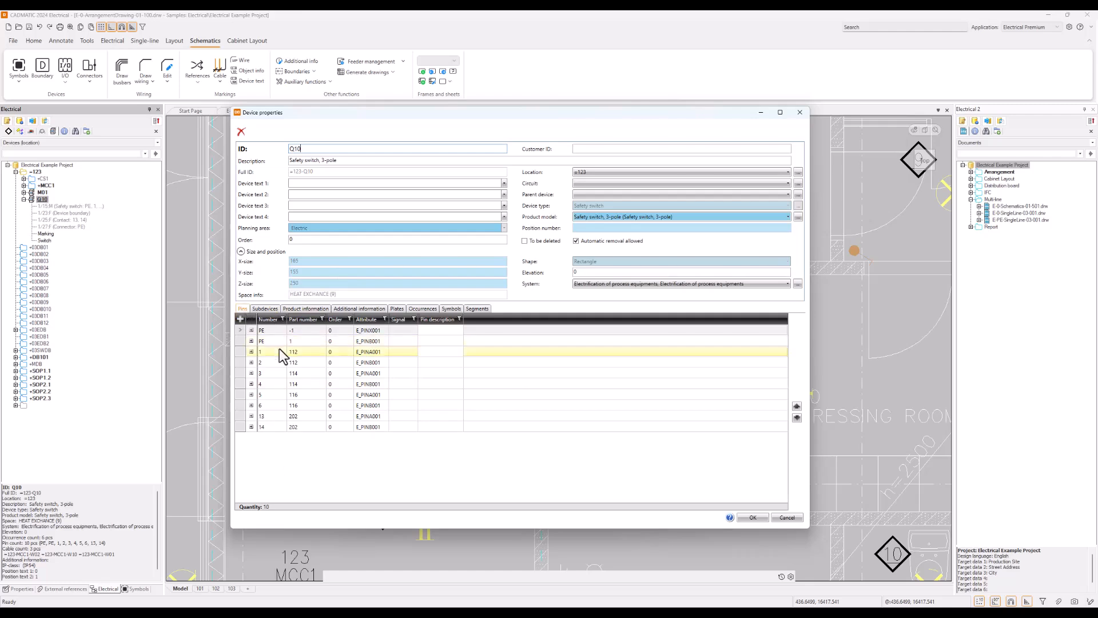
# - Review Q10's subdevices, product information, additional information and plates, widening the Name column to read the additional information entries
pyautogui.click(265, 309)
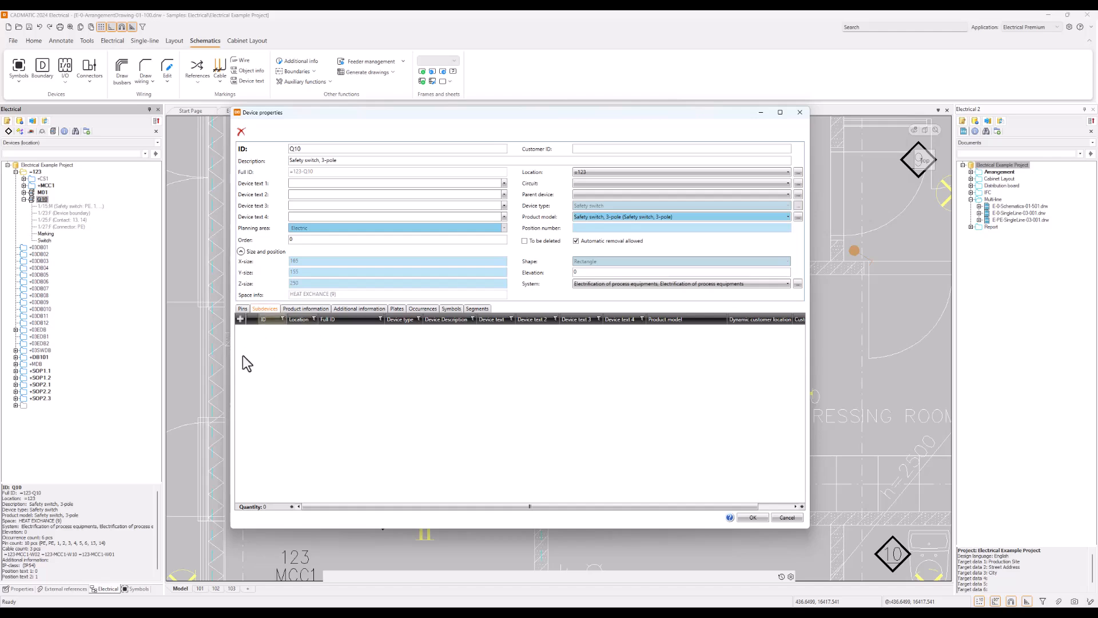
pyautogui.click(313, 309)
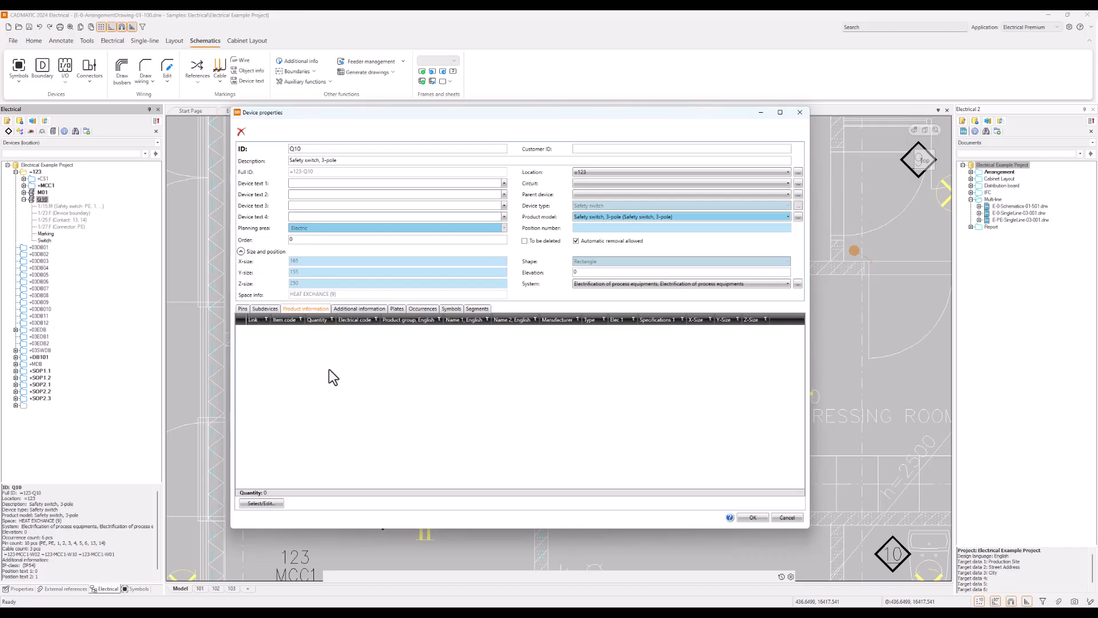
pyautogui.click(363, 309)
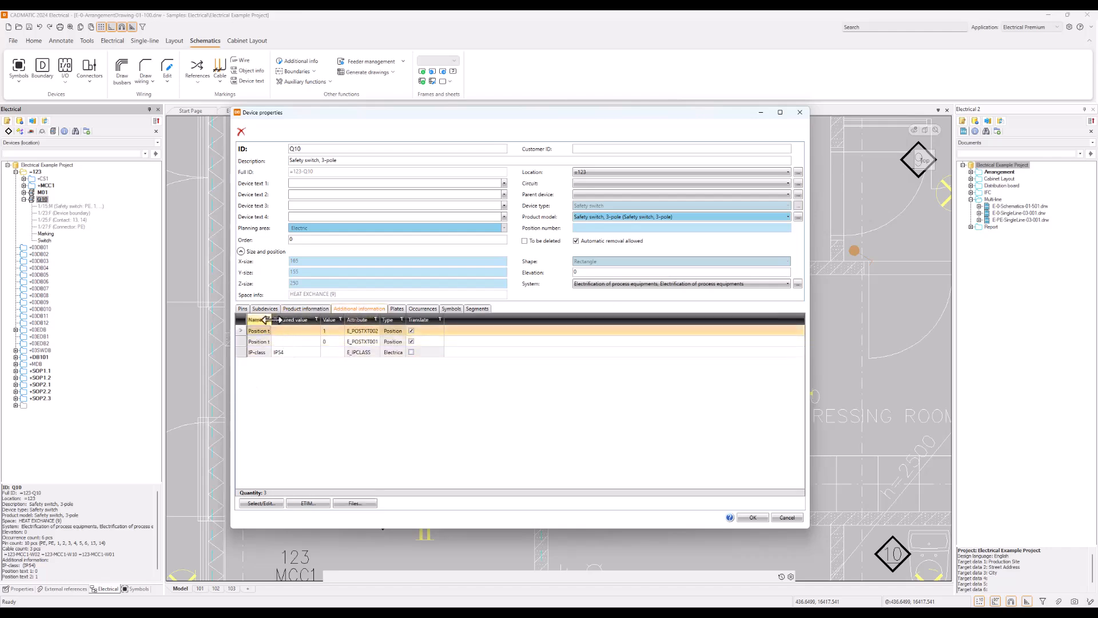
pyautogui.moveTo(272, 321); pyautogui.dragTo(290, 321)
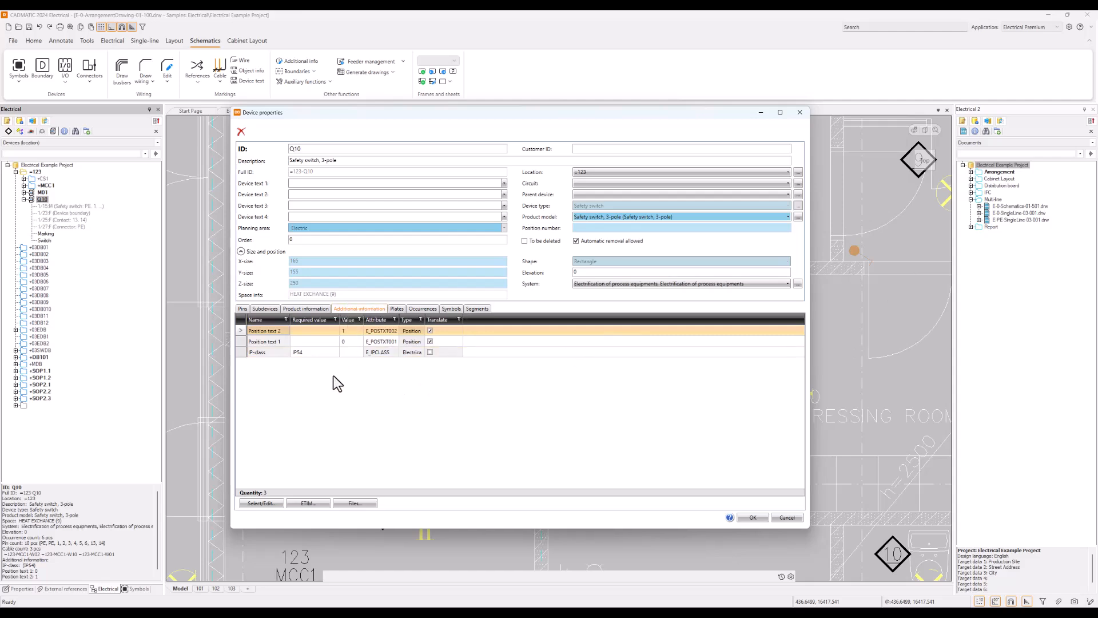
pyautogui.click(397, 308)
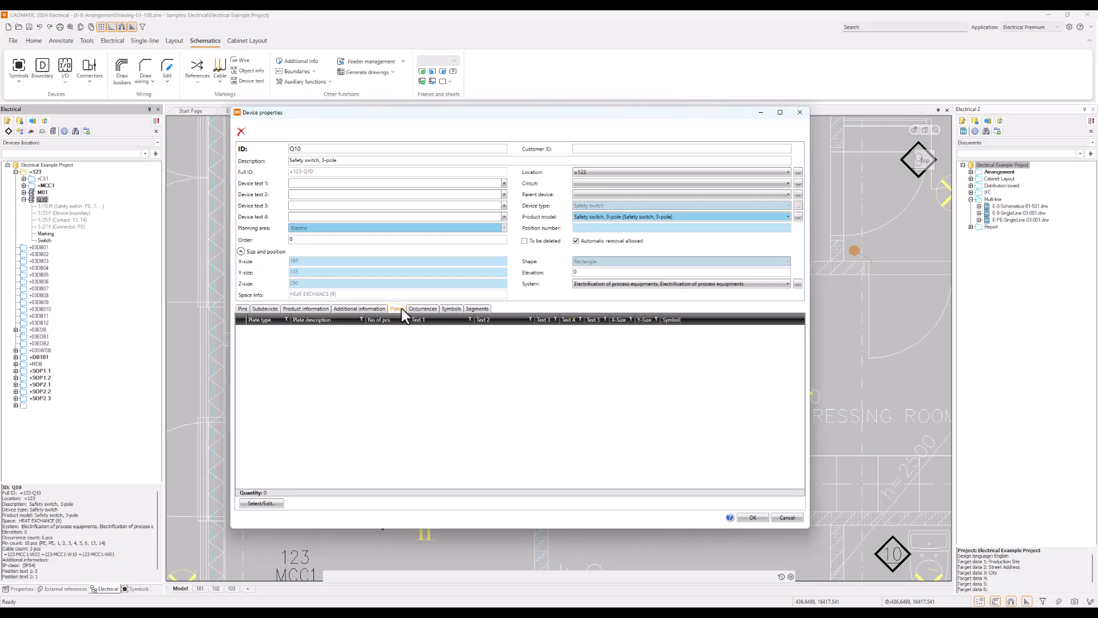
# - Review Q10's occurrences, symbols, segments and pins in the device properties, reading through the whole symbol list
pyautogui.click(419, 310)
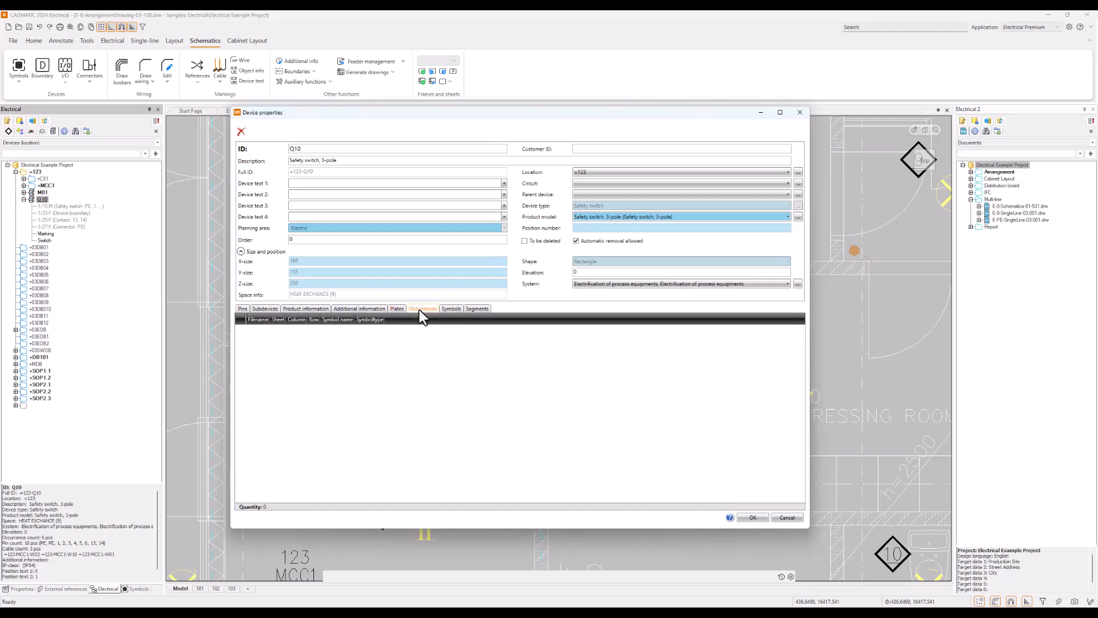
pyautogui.moveTo(312, 317); pyautogui.dragTo(348, 322)
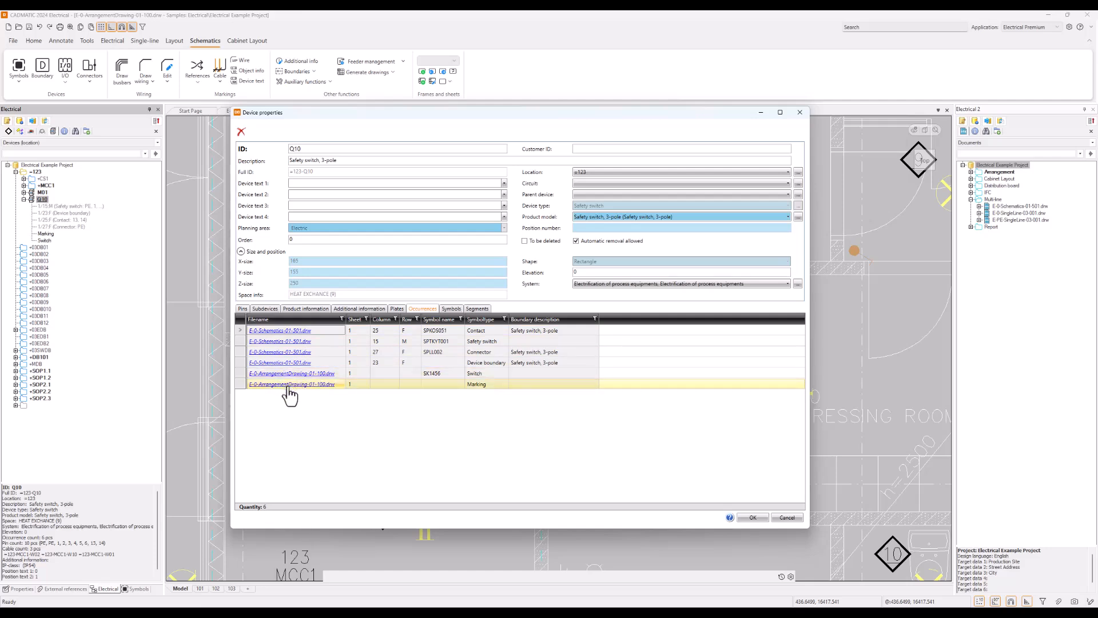
pyautogui.click(451, 309)
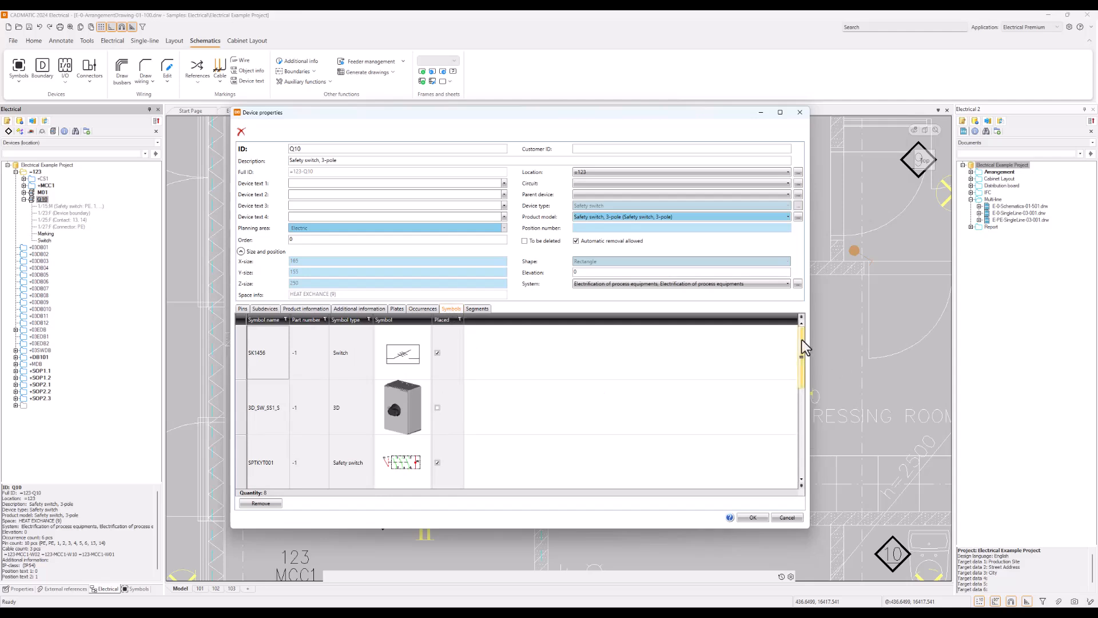
pyautogui.moveTo(802, 338); pyautogui.dragTo(801, 446)
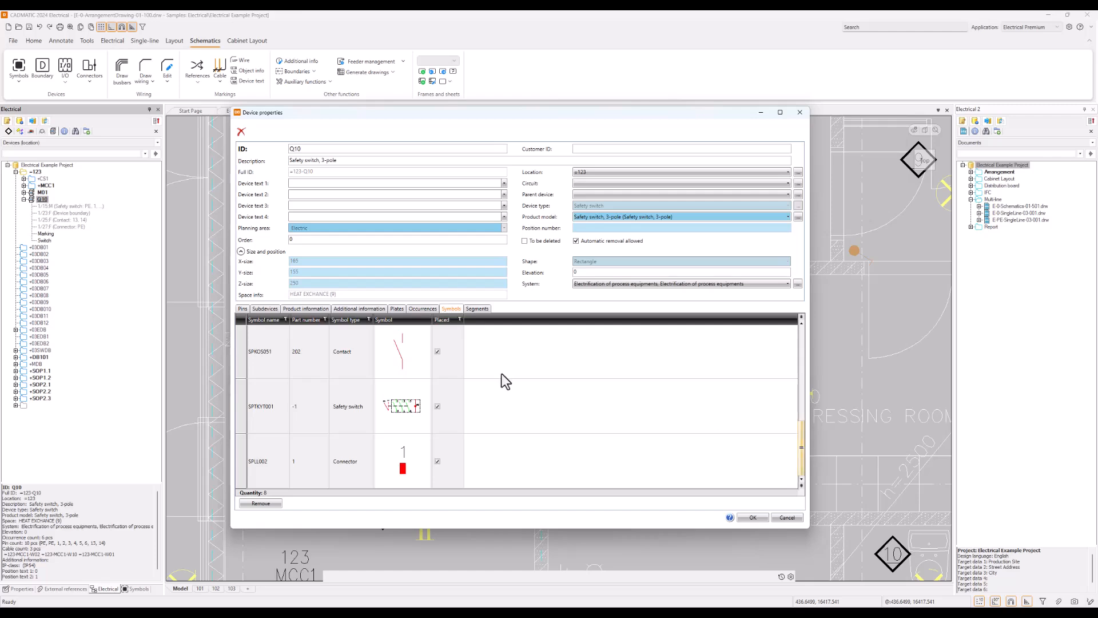
pyautogui.scroll(5, 506, 419)
pyautogui.scroll(1, 645, 407)
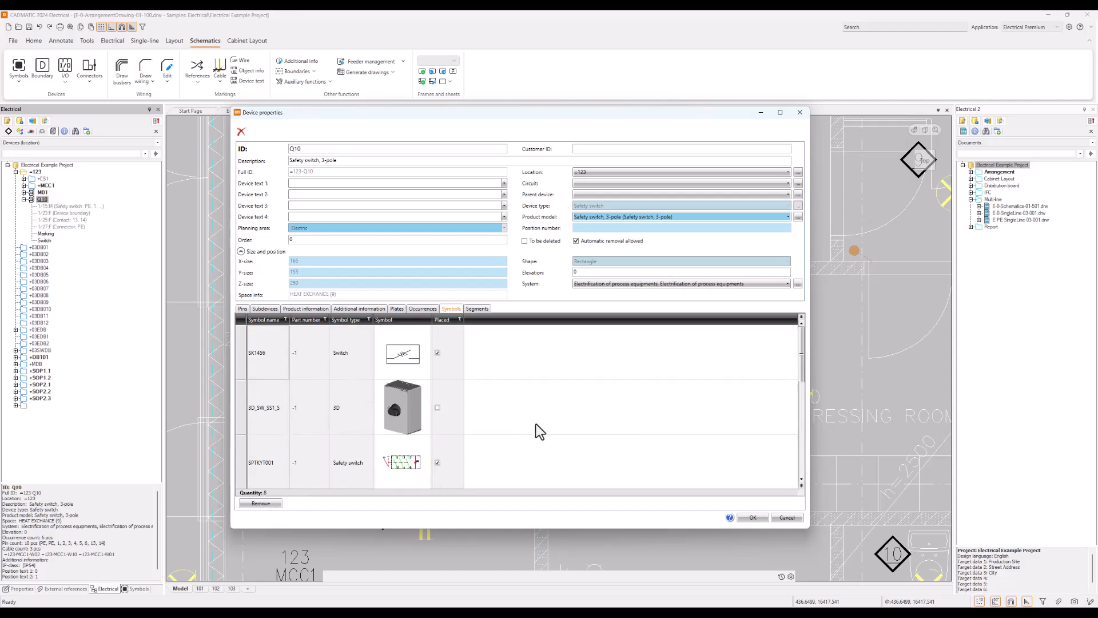
pyautogui.scroll(-5, 558, 416)
pyautogui.scroll(-1, 572, 415)
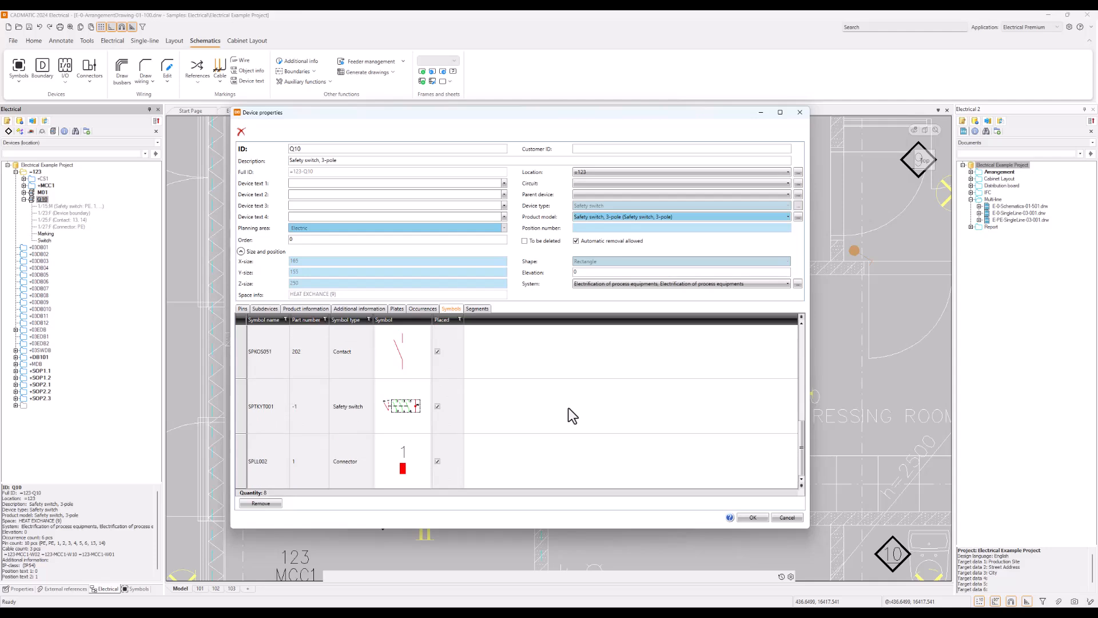
pyautogui.scroll(5, 572, 416)
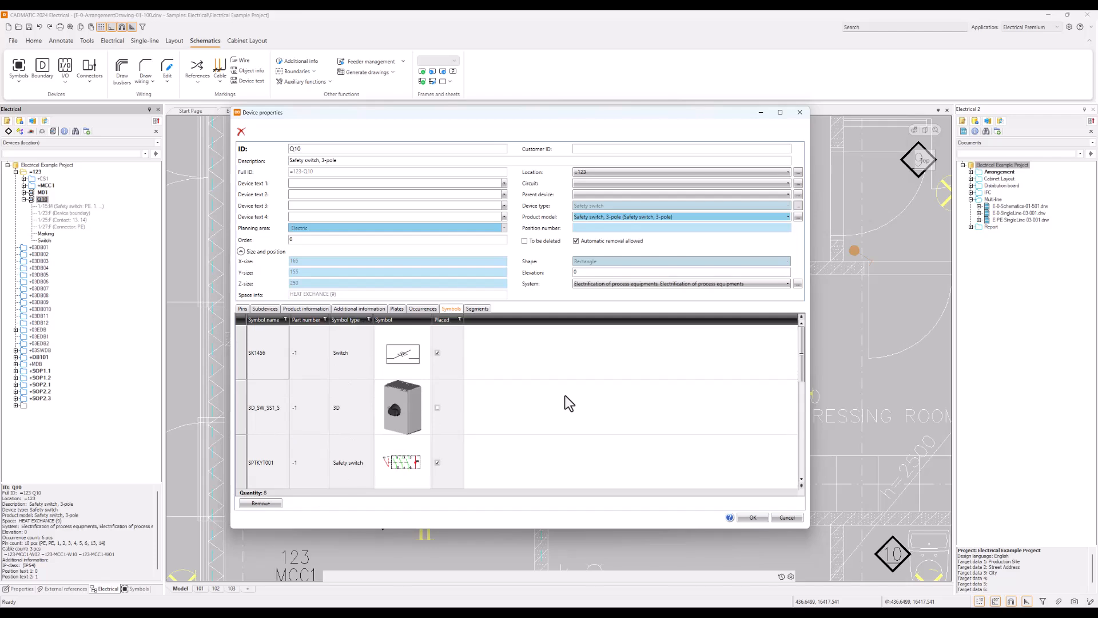
pyautogui.click(476, 309)
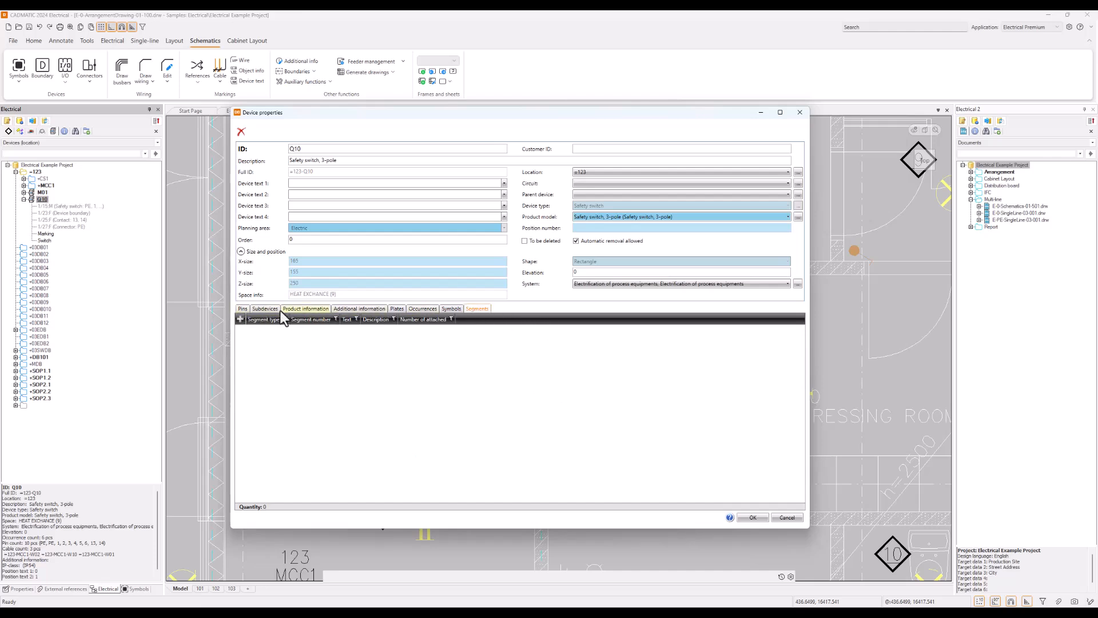
pyautogui.click(244, 309)
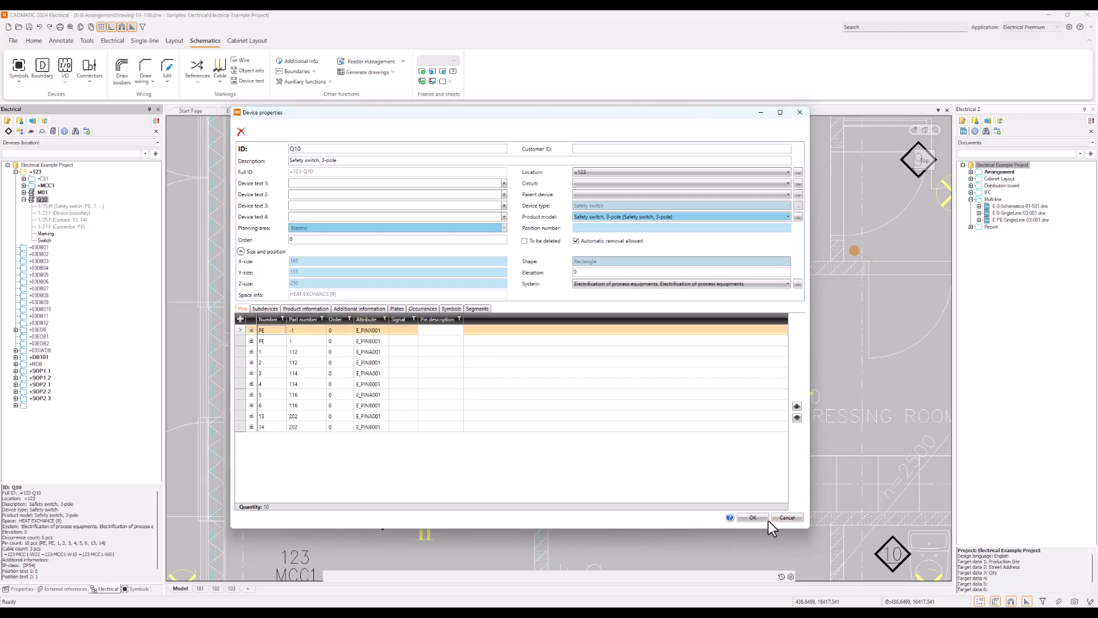
# - Change the safety switch's ID from Q10 to Q105 and apply the device properties
pyautogui.click(414, 148)
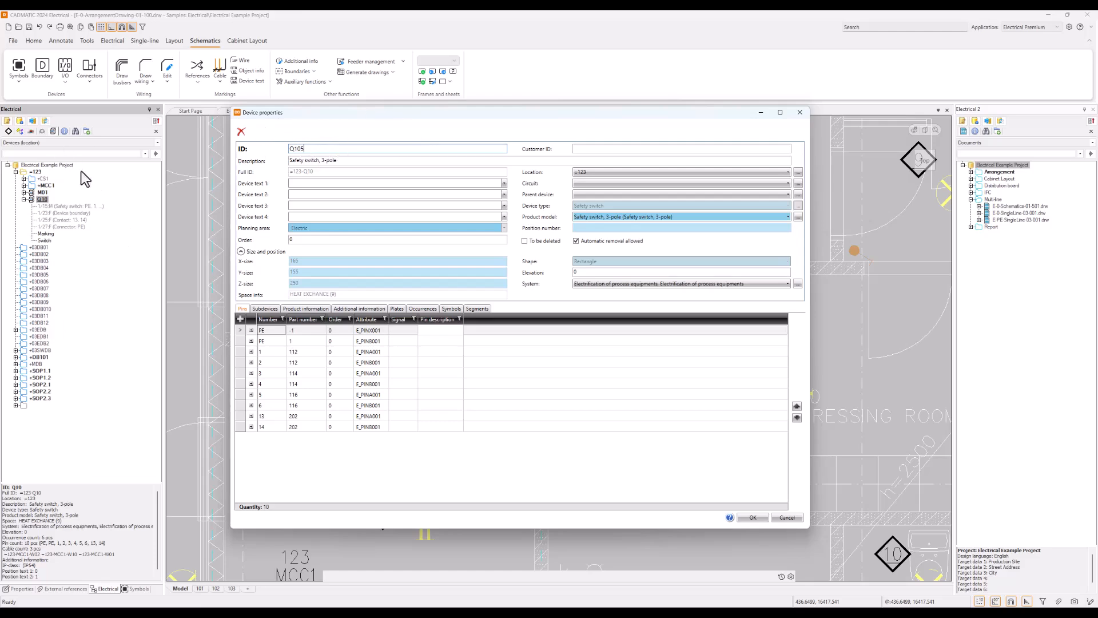
pyautogui.click(752, 519)
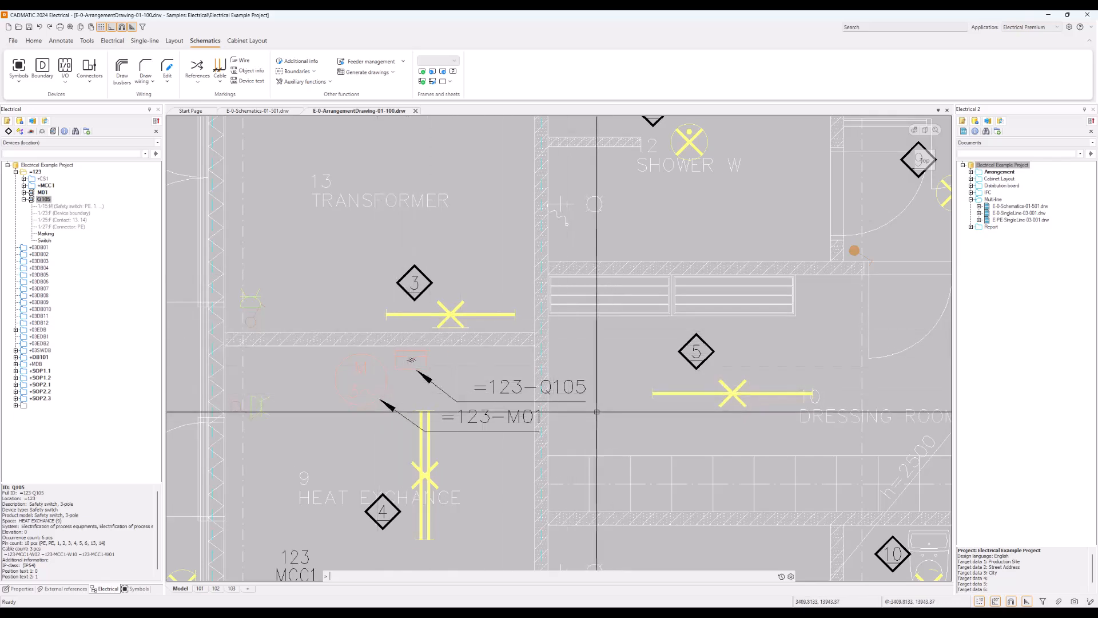
# - Show the safety switch's schematic occurrence from the project tree and examine its ID labels in the main and control circuits
pyautogui.click(85, 206)
pyautogui.rightClick(86, 207)
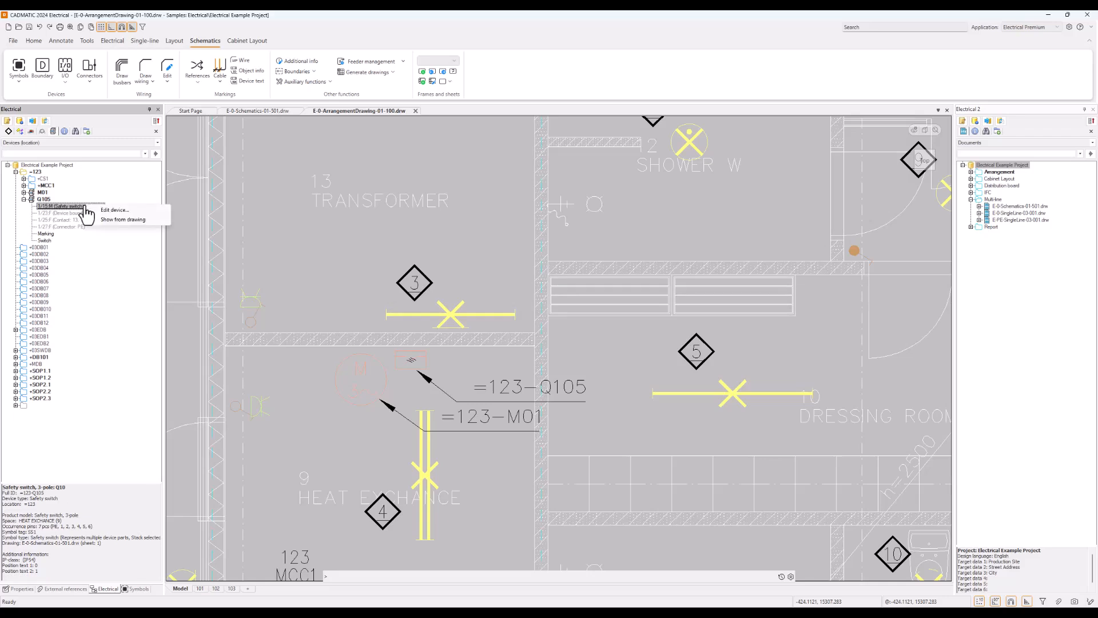
pyautogui.click(144, 222)
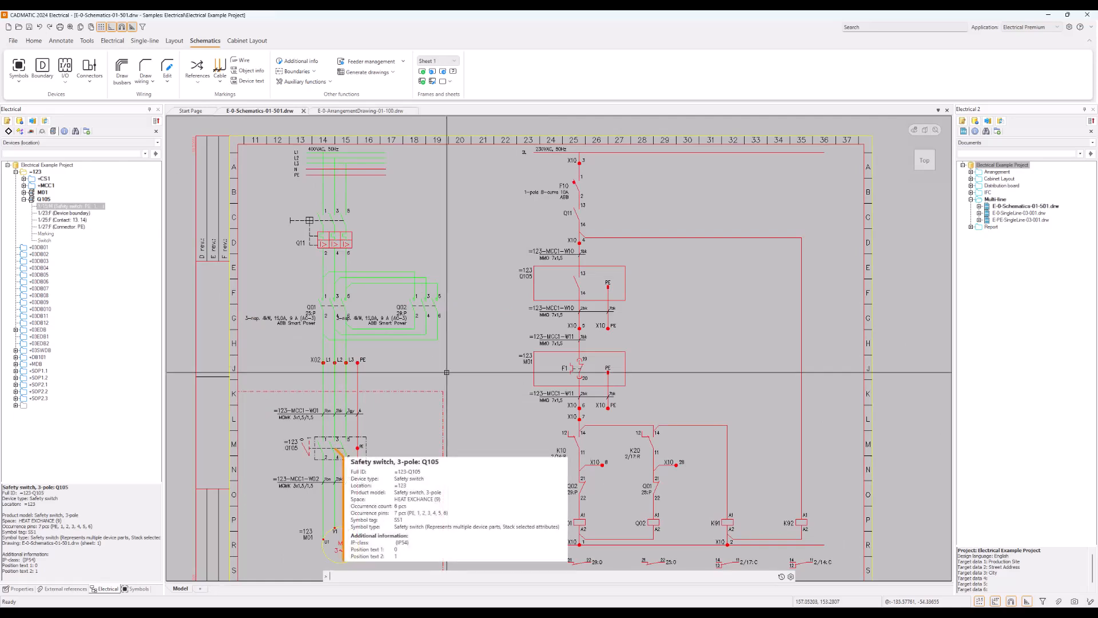
pyautogui.click(278, 434)
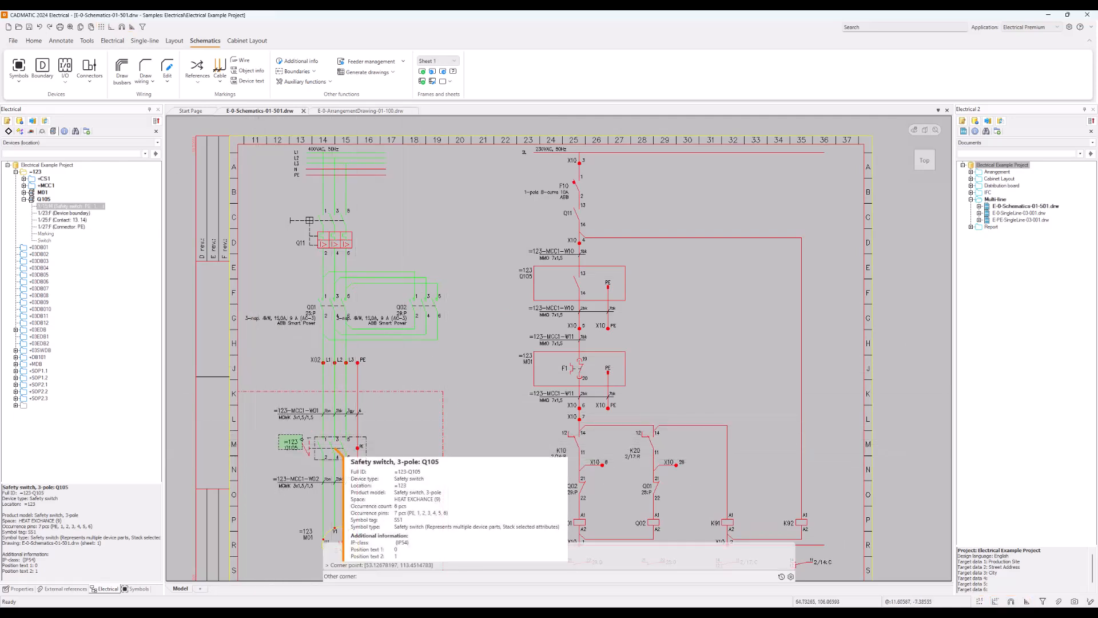
pyautogui.click(310, 457)
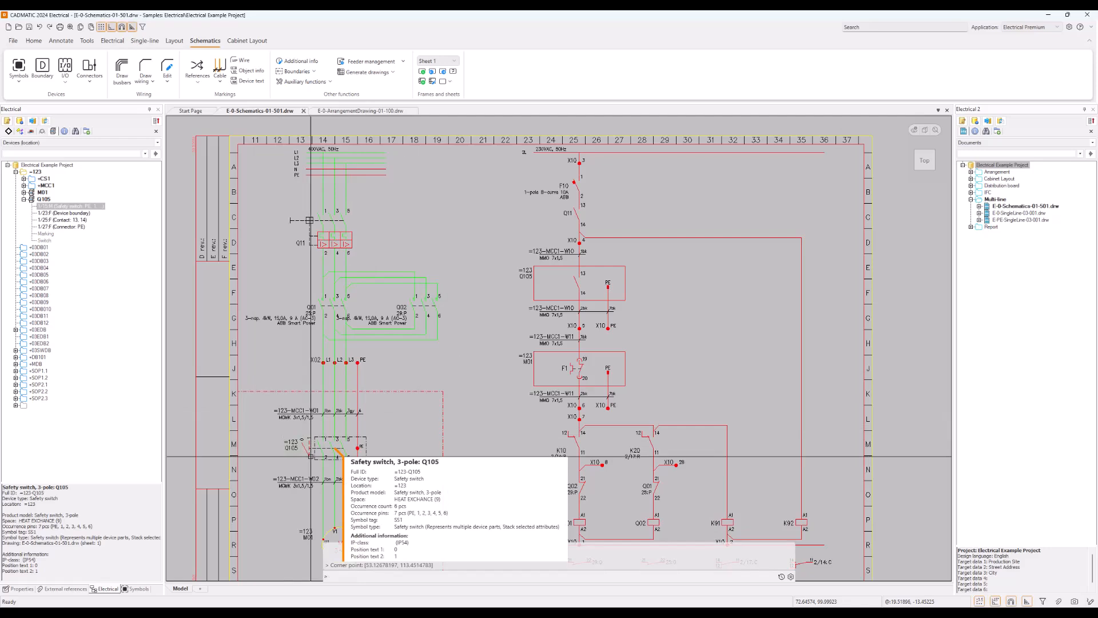
pyautogui.click(513, 258)
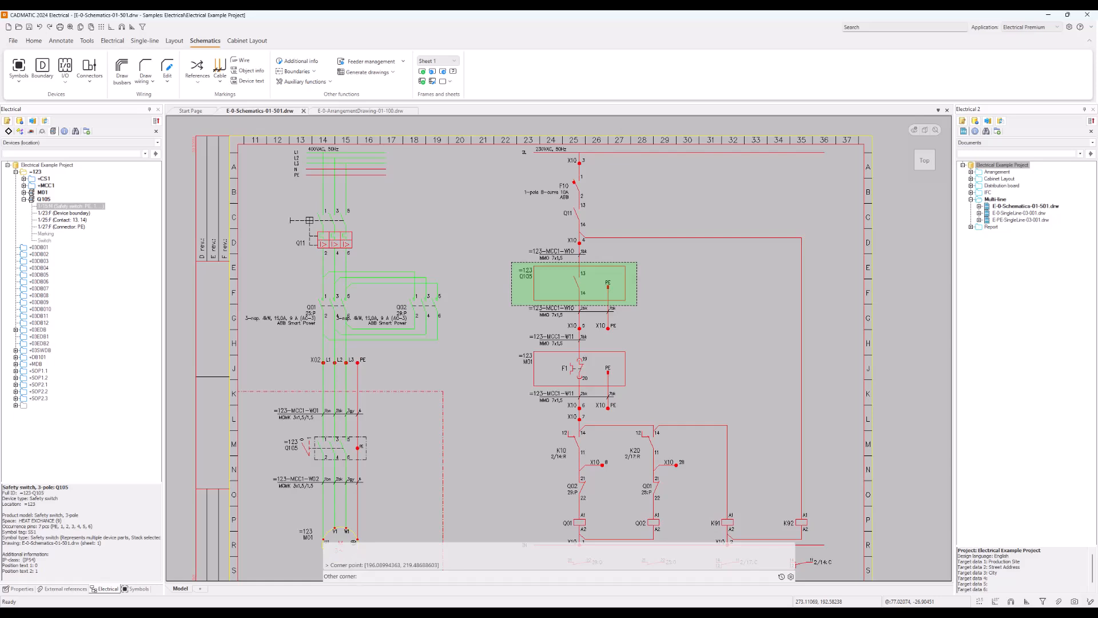
pyautogui.click(637, 306)
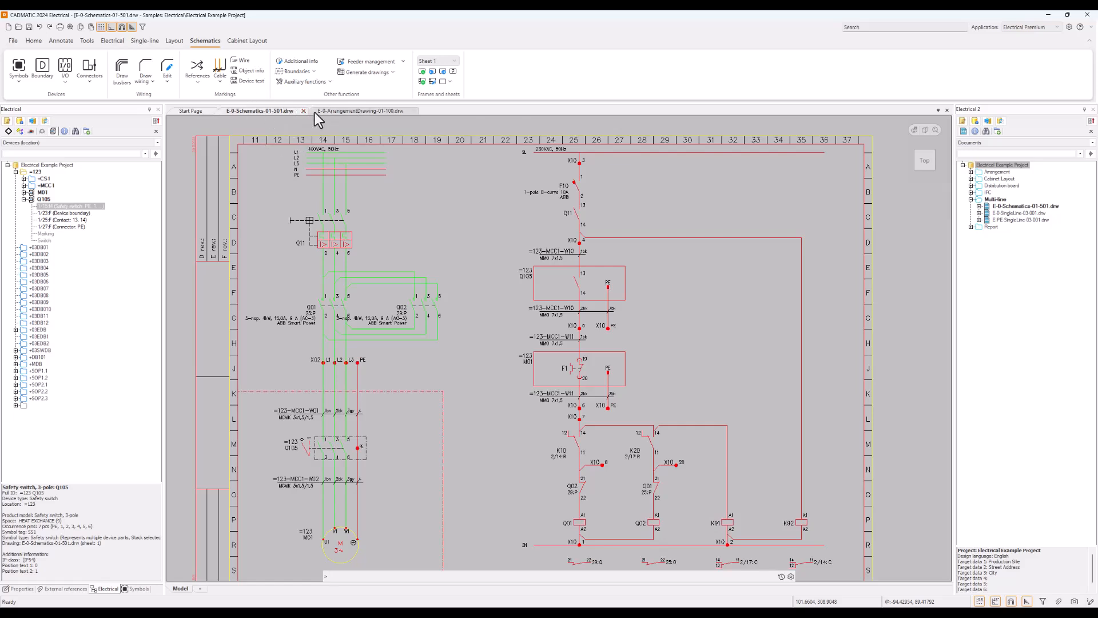
# - Save both E-0-ArrangementDrawing-01-100.drw and E-0-Schematics-01-501.drw
pyautogui.click(359, 112)
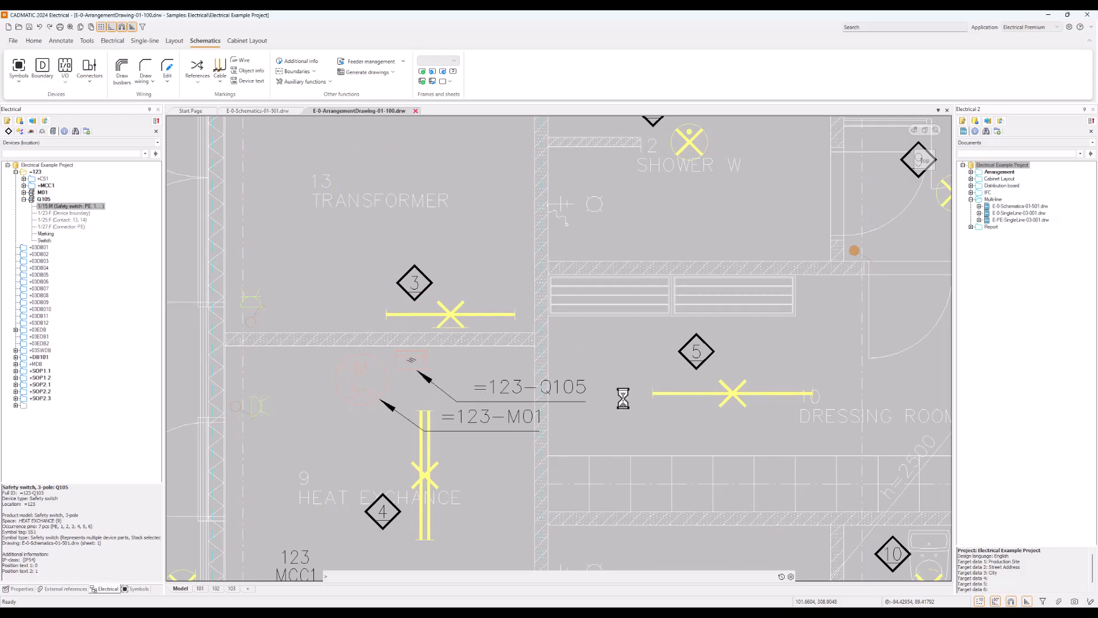
pyautogui.click(28, 27)
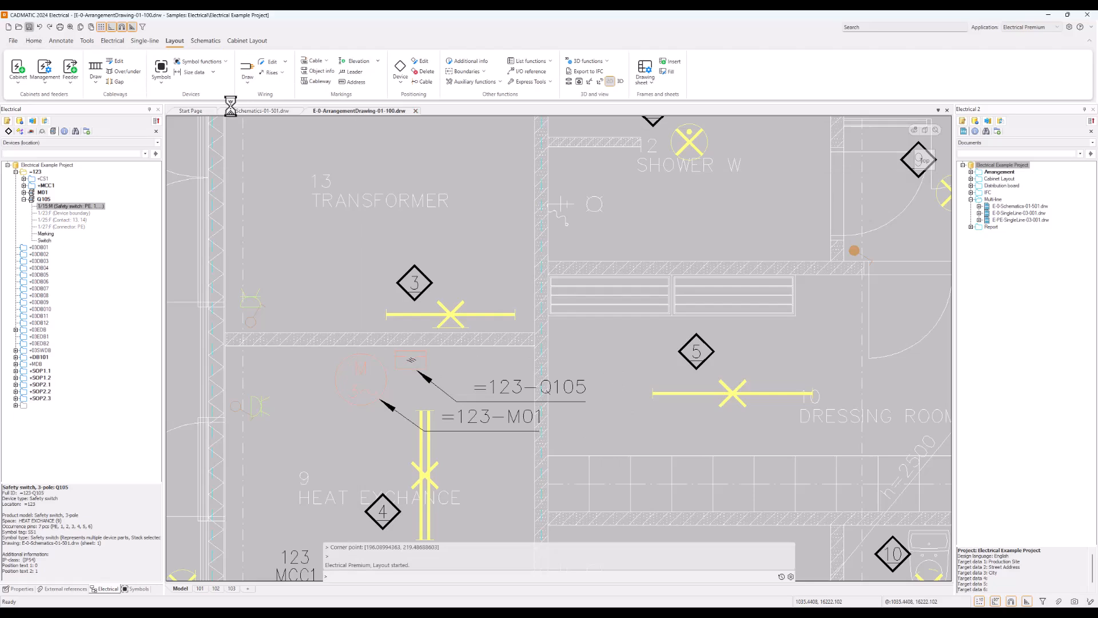
pyautogui.click(261, 111)
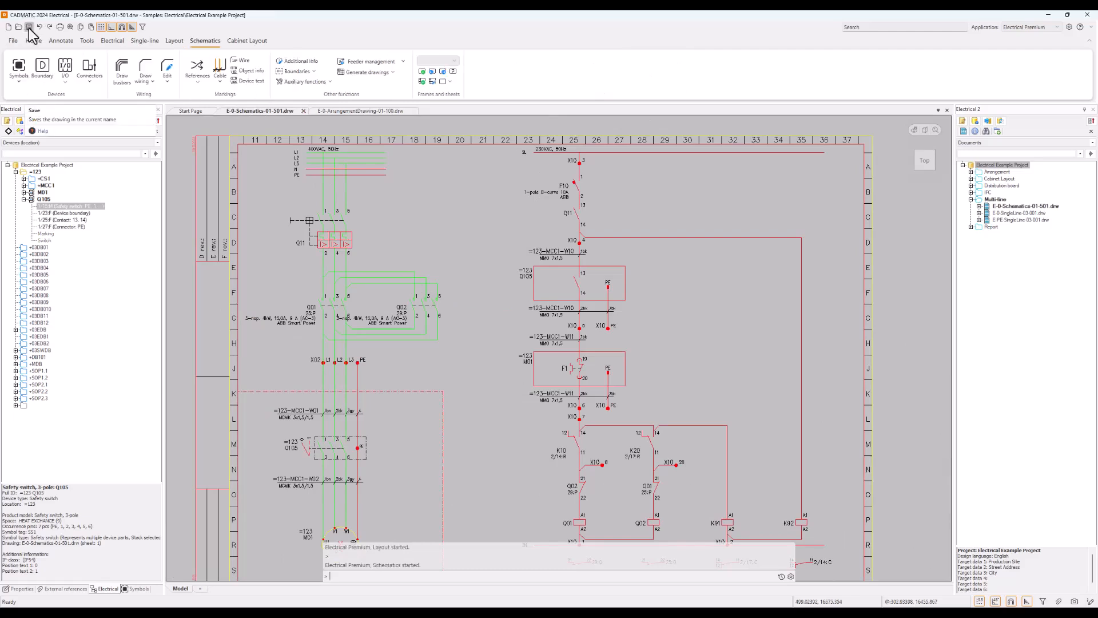
pyautogui.click(29, 28)
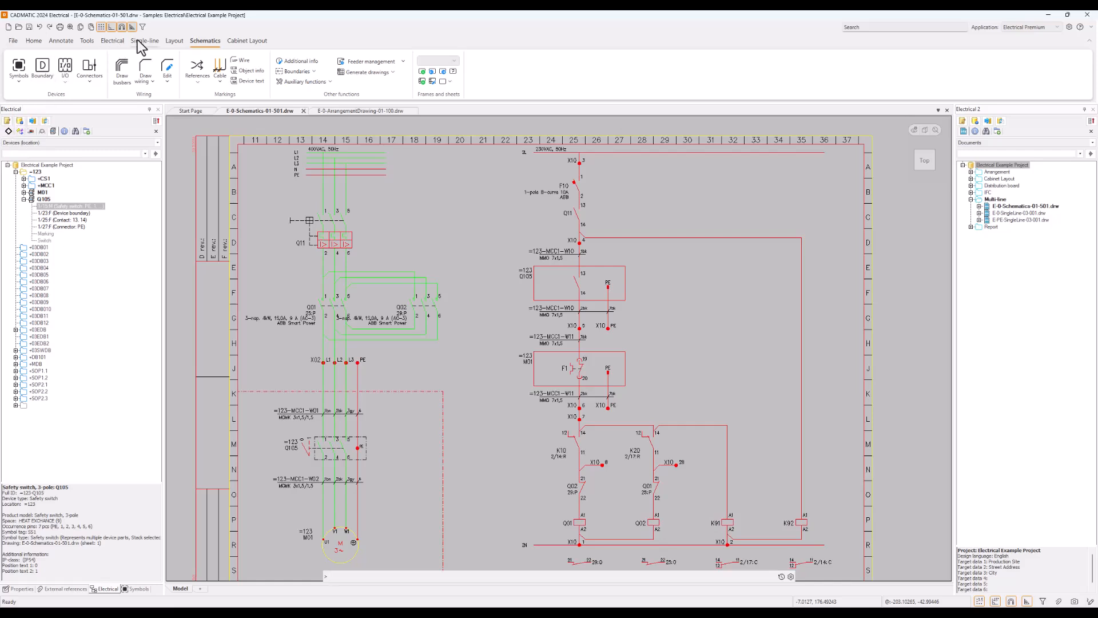
# - Open the project database in Electrical DB Tool, display device Q105 under location =123, and widen the ID column
pyautogui.click(116, 41)
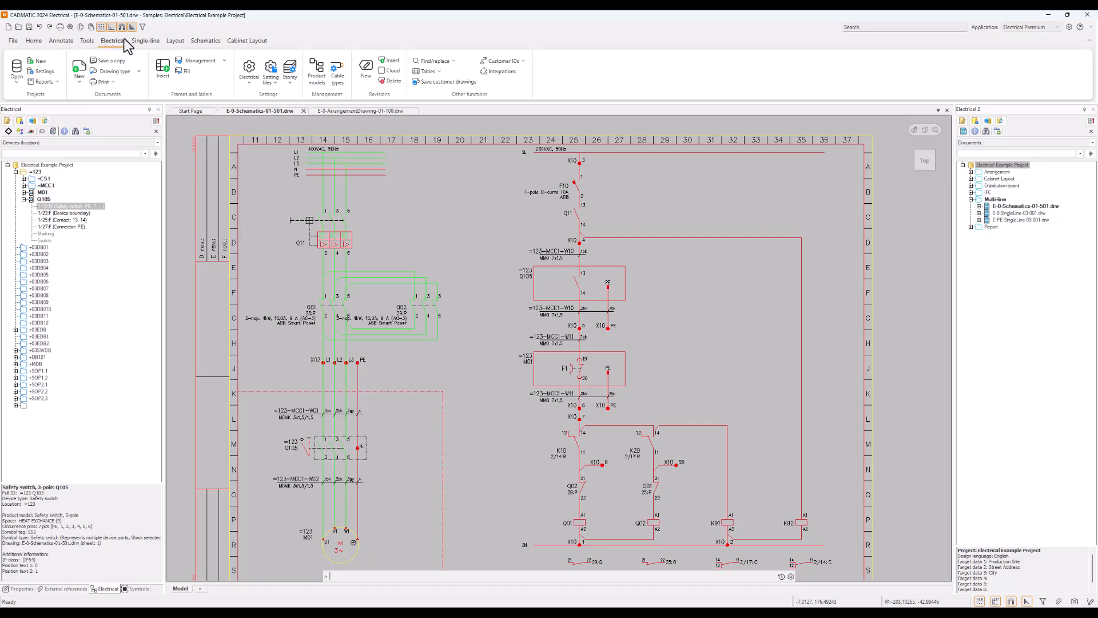
pyautogui.click(16, 68)
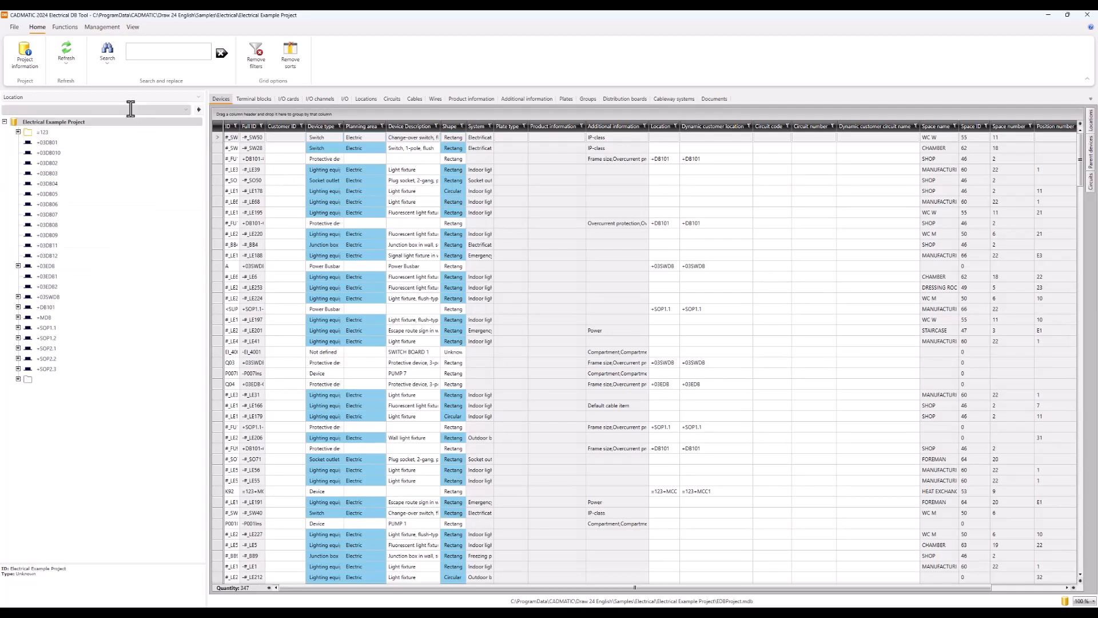
pyautogui.click(18, 132)
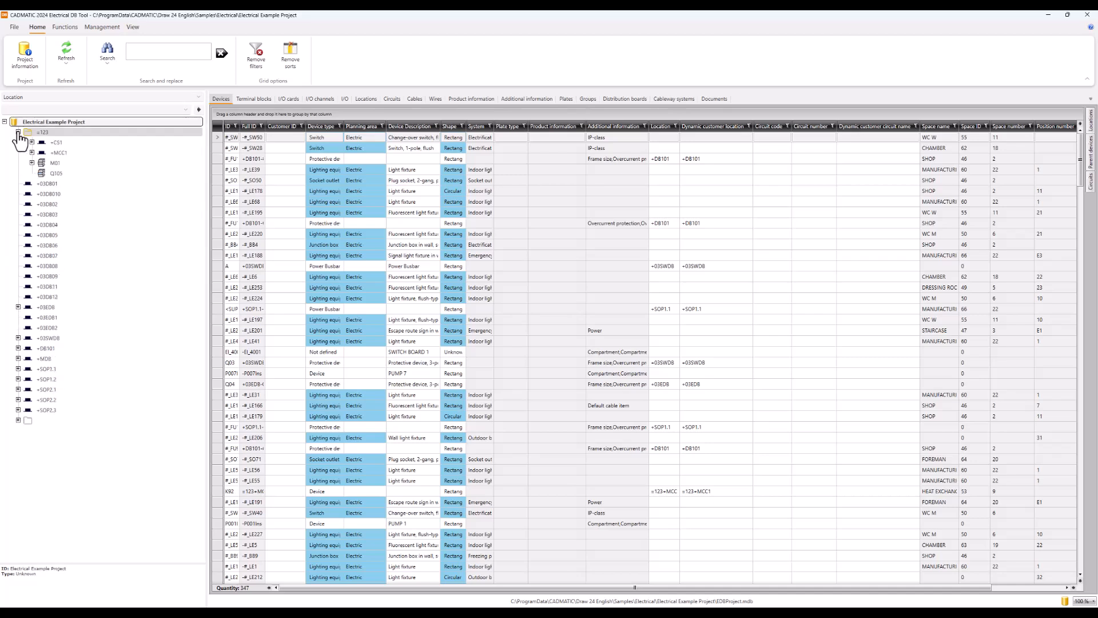
pyautogui.click(57, 175)
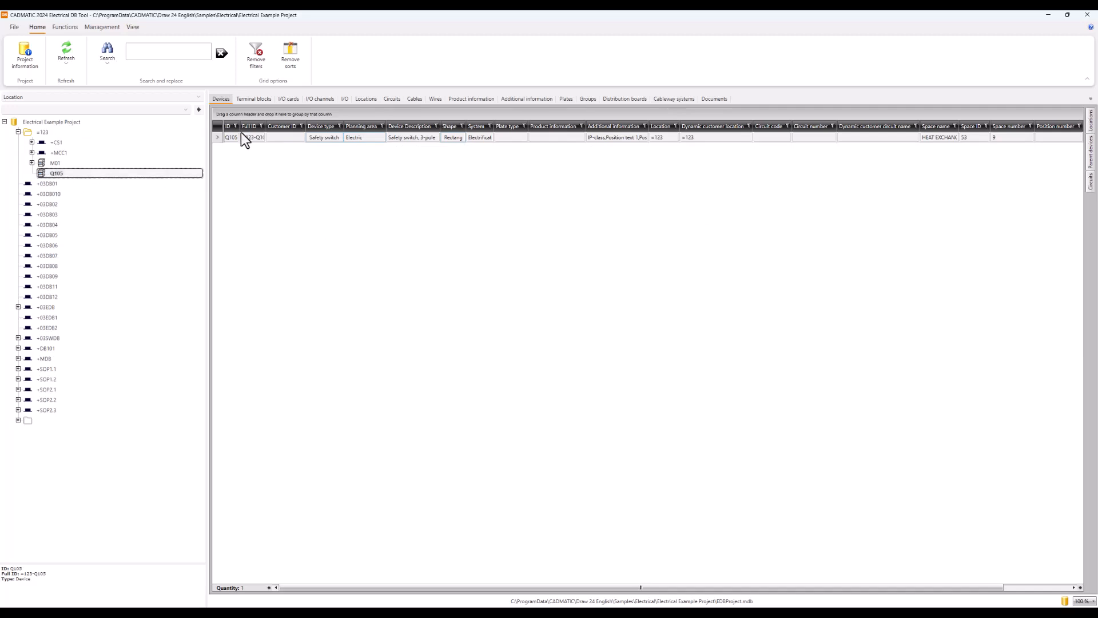
pyautogui.moveTo(239, 127); pyautogui.dragTo(257, 126)
pyautogui.click(269, 211)
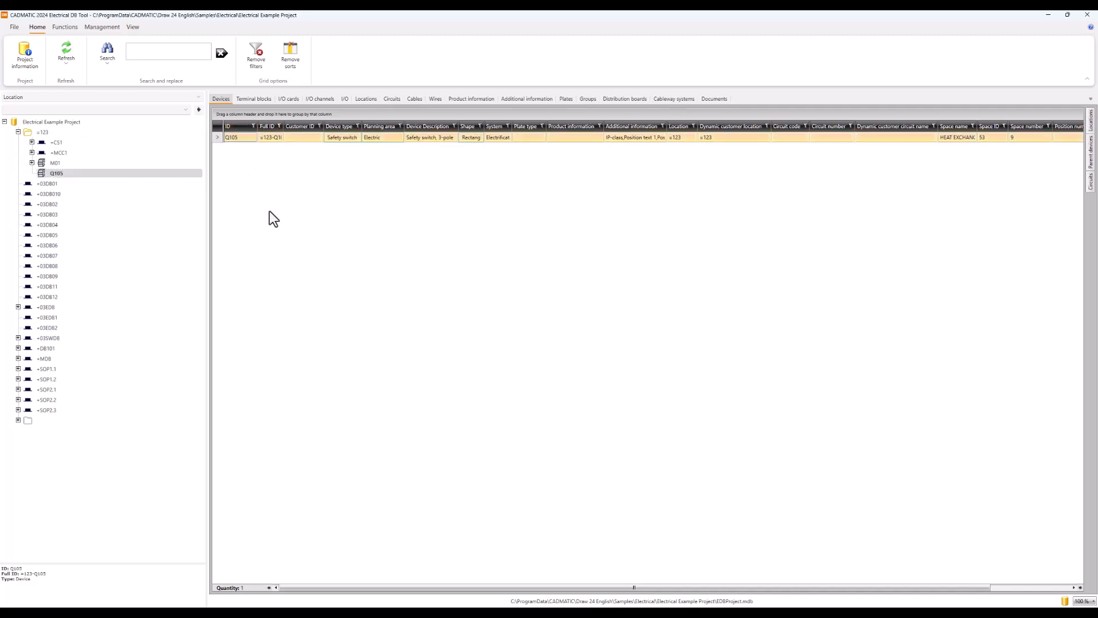
# - Return to the schematic drawing and change the safety switch's ID to Q100 in its device properties
pyautogui.click(1048, 16)
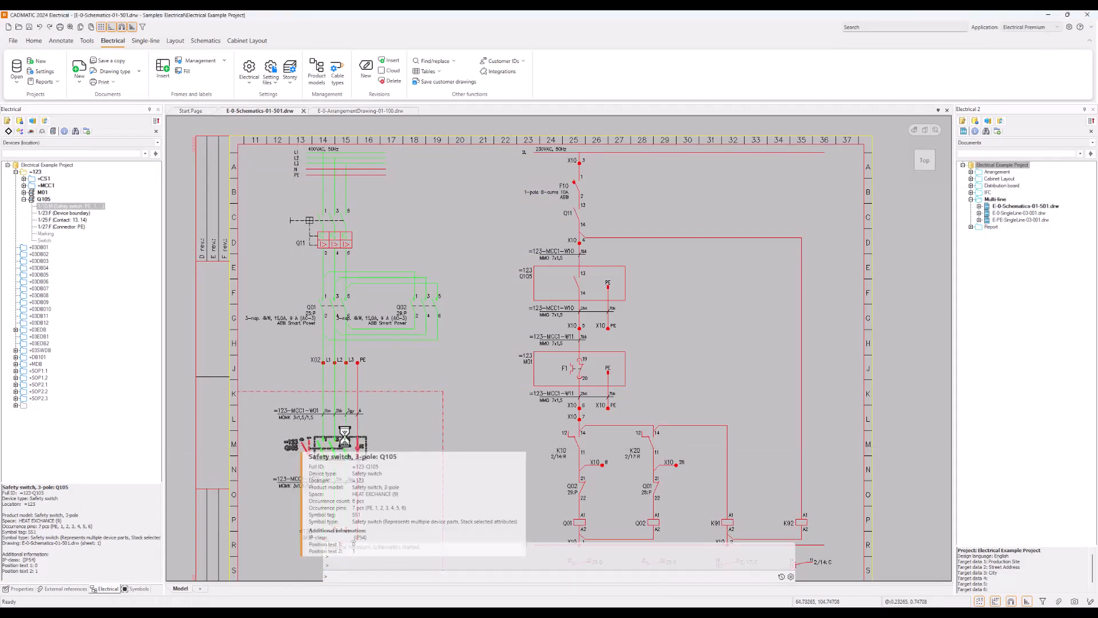
pyautogui.doubleClick(298, 449)
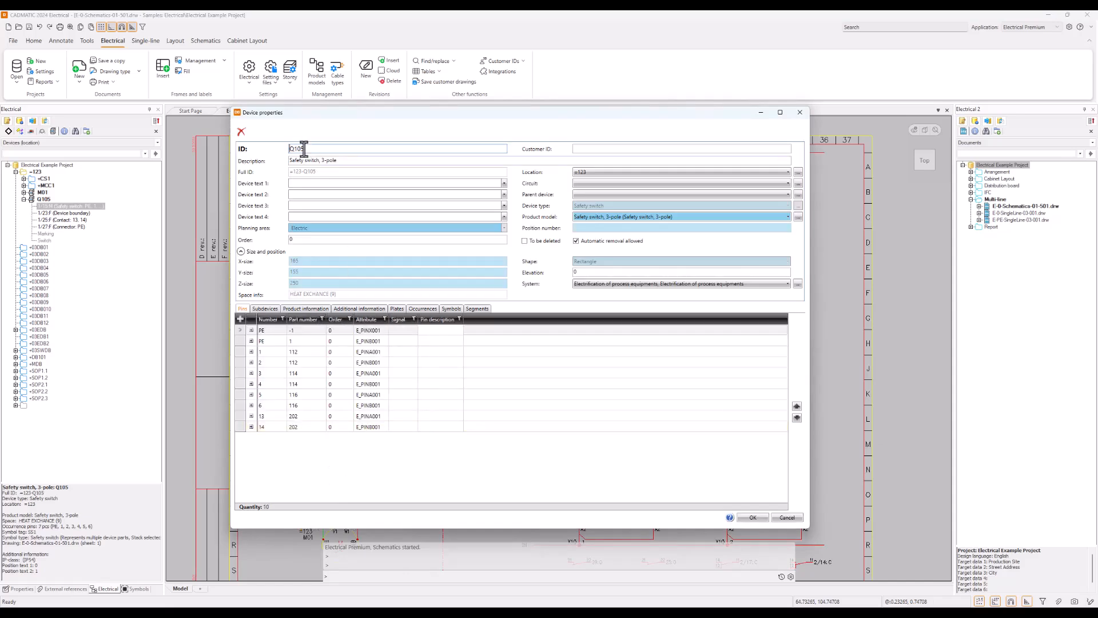
pyautogui.press('BackSpace')
pyautogui.write('0')
pyautogui.click(753, 517)
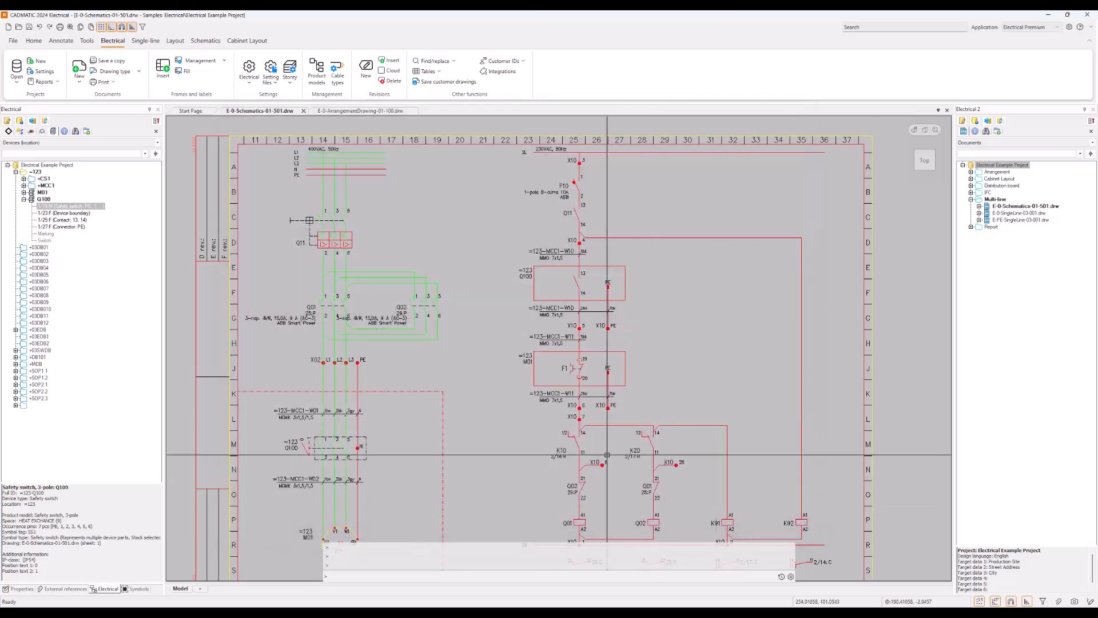
# - Check the safety switch's ID in Electrical DB Tool, then return to the schematic to compare it
pyautogui.moveTo(450, 612)
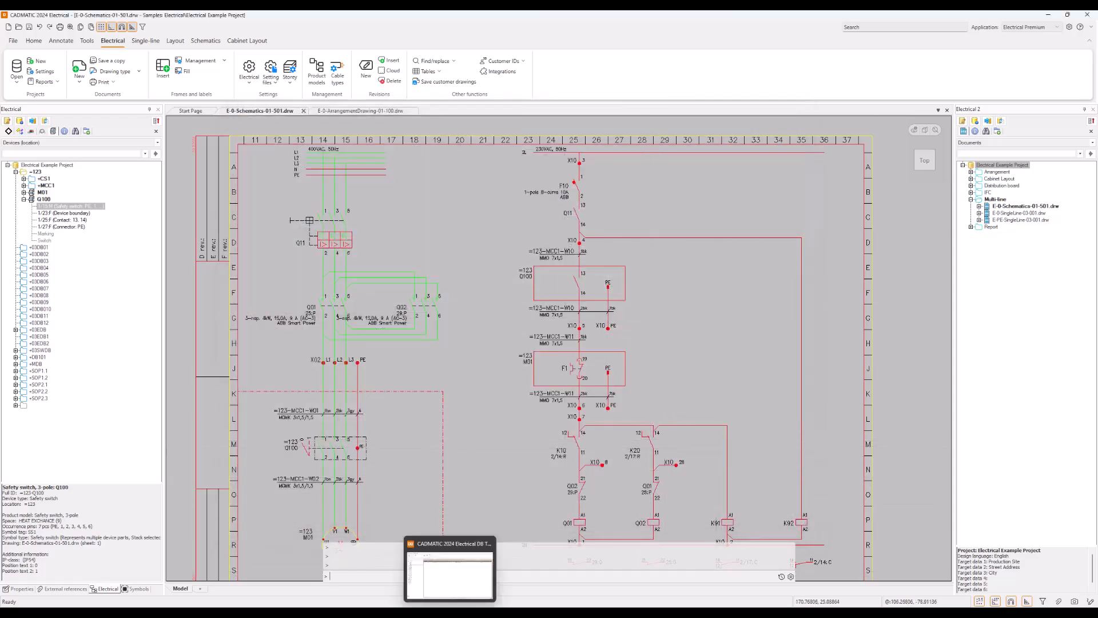
pyautogui.click(449, 572)
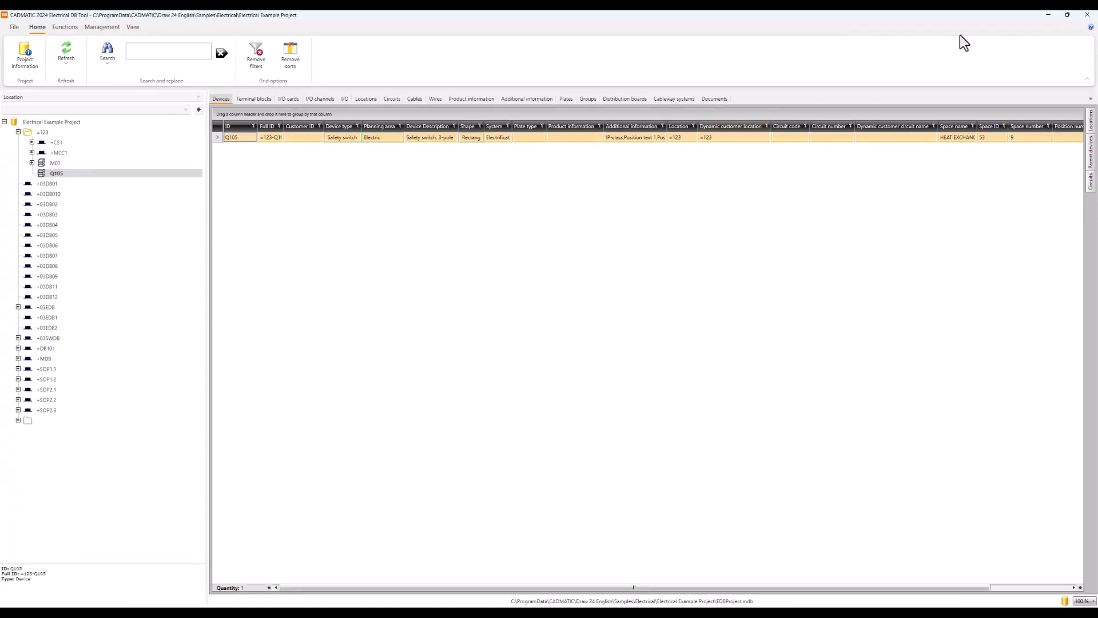
pyautogui.click(1048, 16)
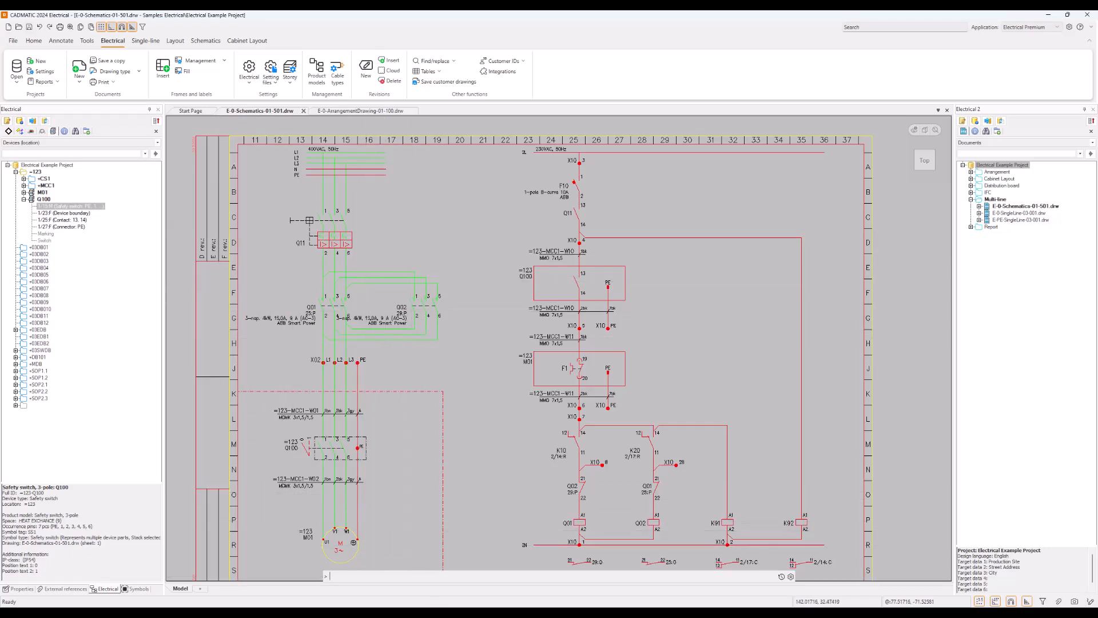
# - Switch to Electrical DB Tool, reload its tables and view from the database, and display device Q100 under =123
pyautogui.moveTo(450, 612)
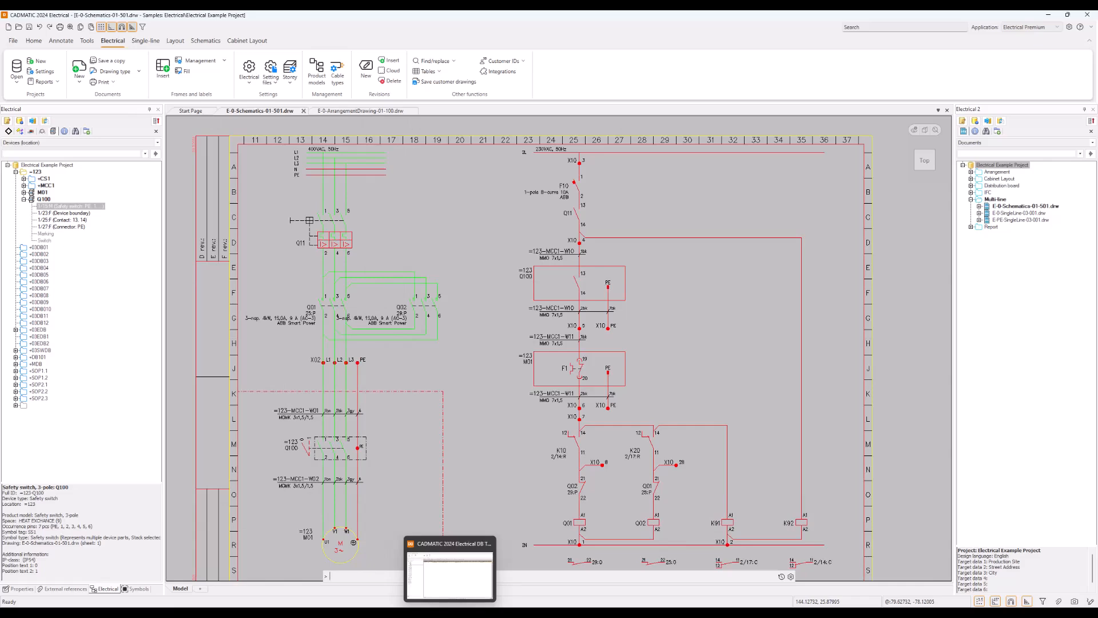
pyautogui.click(450, 572)
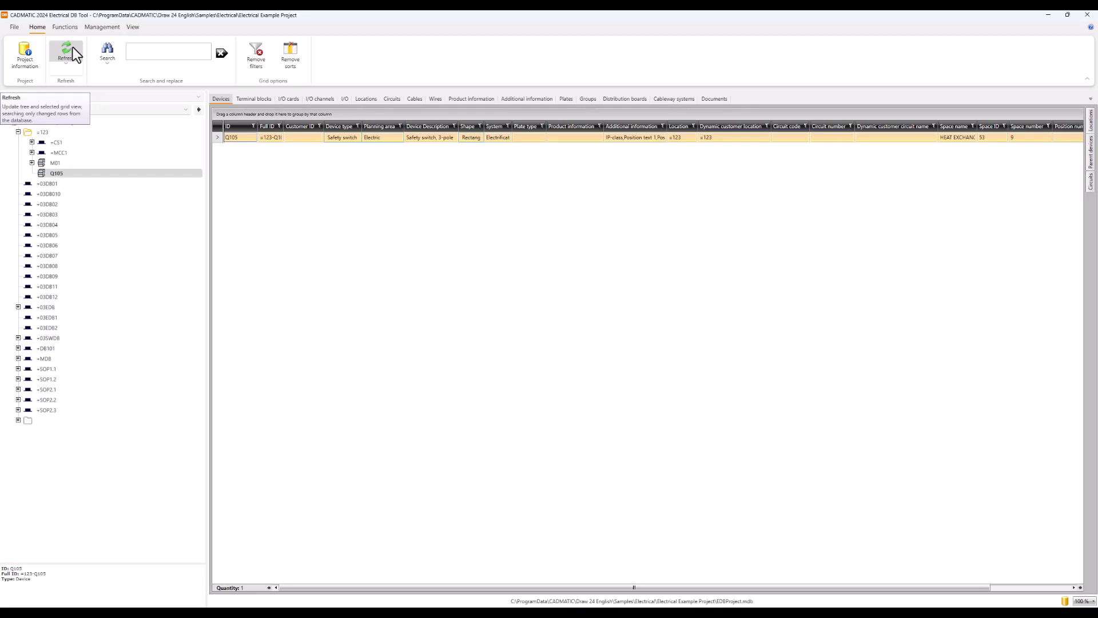
pyautogui.click(67, 67)
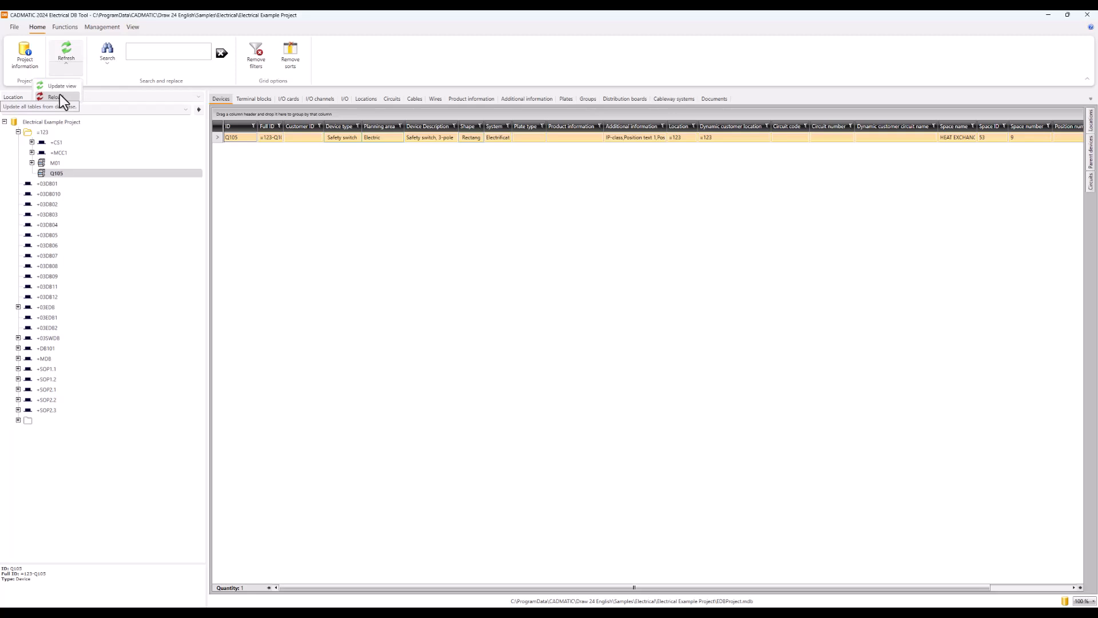
pyautogui.click(59, 94)
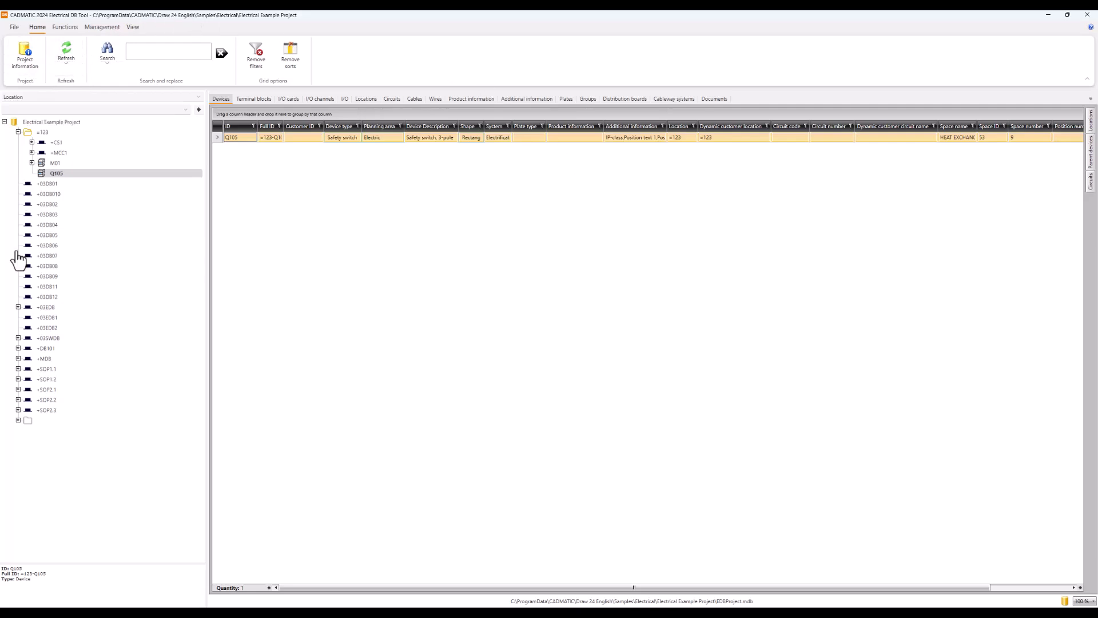
pyautogui.click(71, 49)
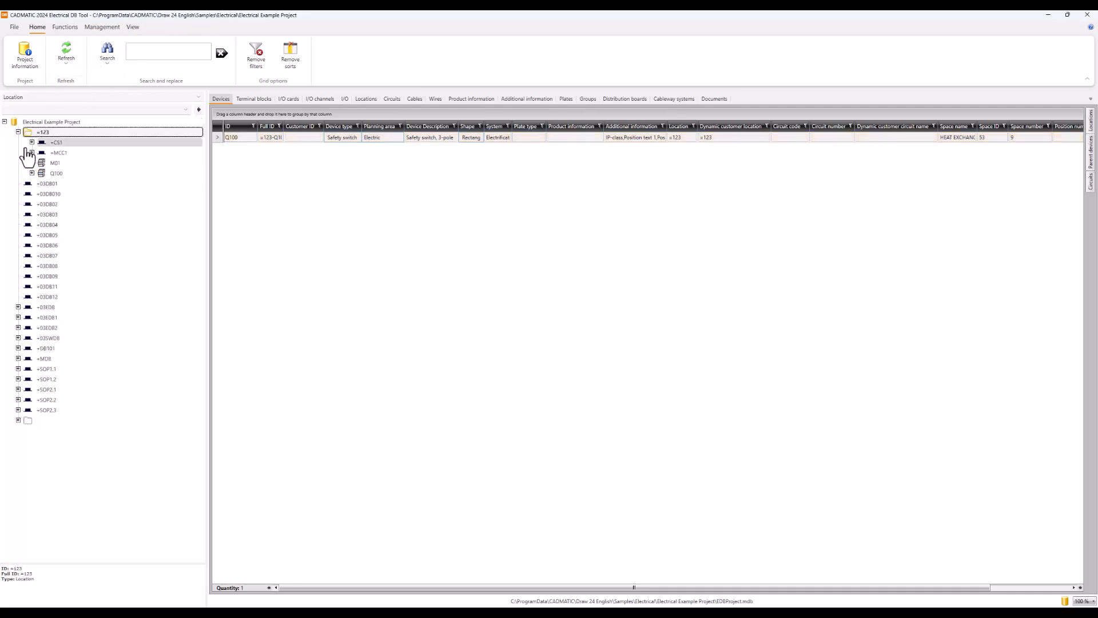
pyautogui.click(54, 173)
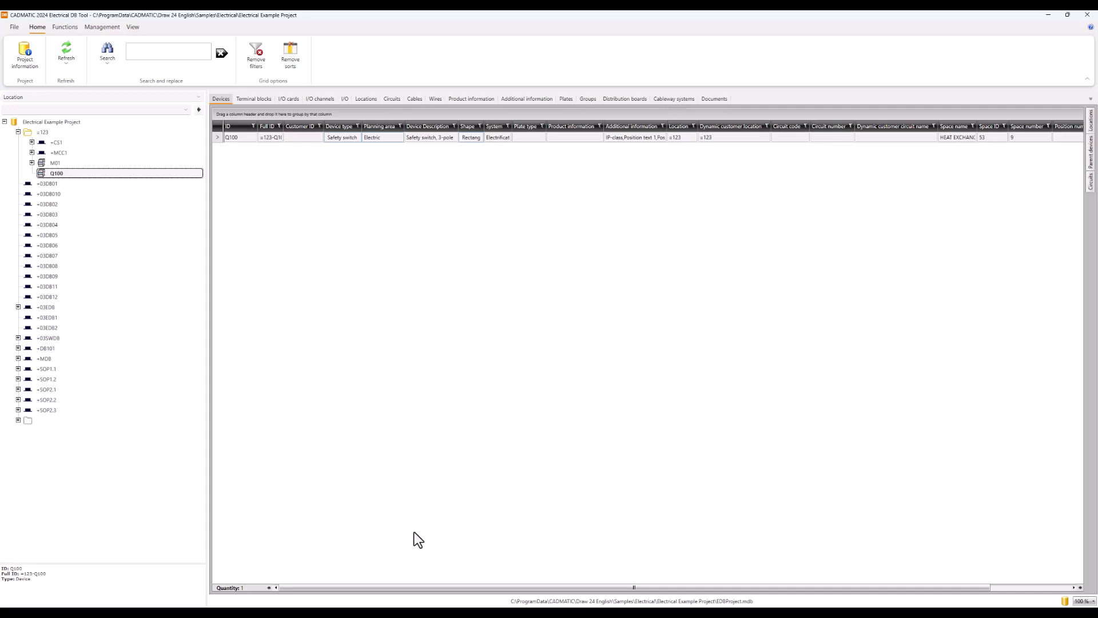
# - Shrink the Electrical DB Tool window and place it over the drawing so the project tree stays visible beside it
pyautogui.moveTo(450, 612)
pyautogui.moveTo(402, 18)
pyautogui.mouseDown()
pyautogui.moveTo(386, 420)
pyautogui.moveTo(414, 526)
pyautogui.moveTo(452, 11)
pyautogui.mouseUp()
pyautogui.moveTo(339, 15); pyautogui.dragTo(353, 94)
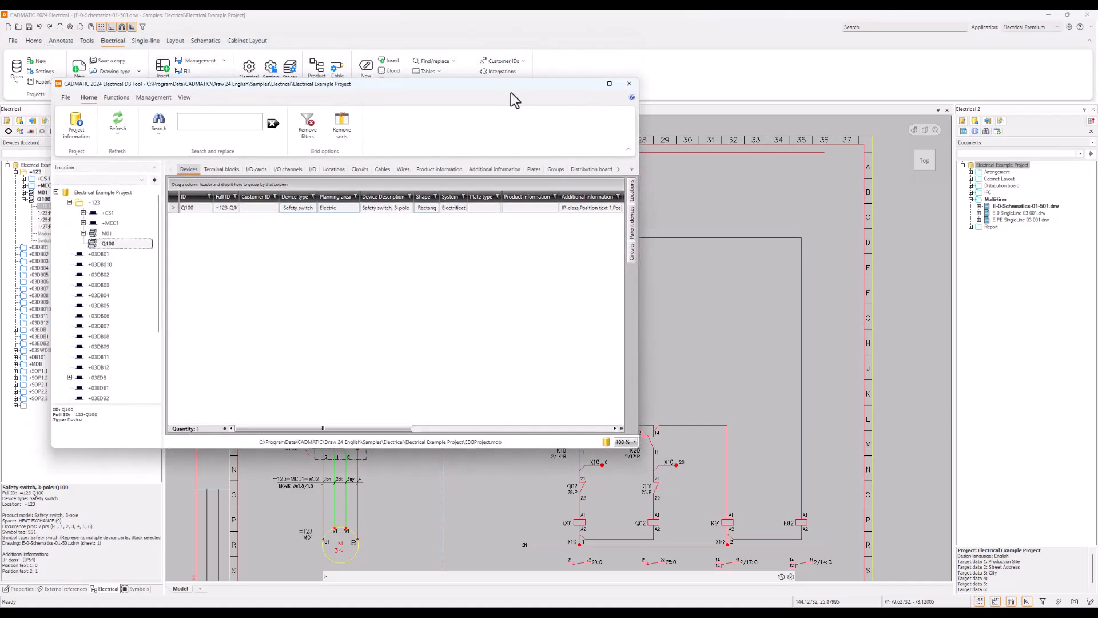
pyautogui.moveTo(510, 92); pyautogui.dragTo(806, 122)
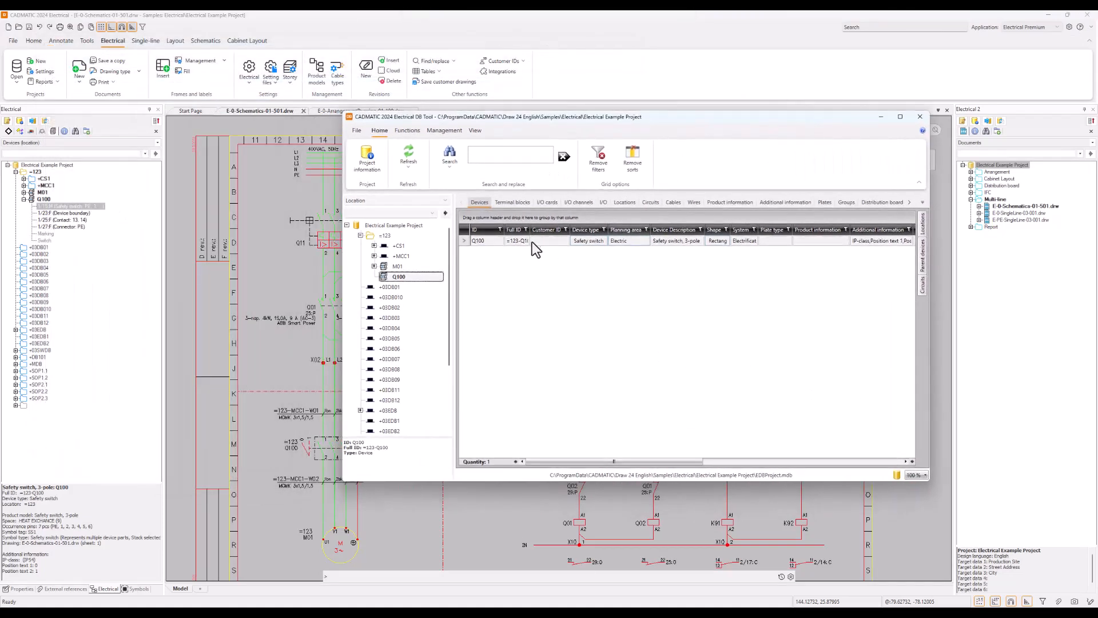
pyautogui.click(489, 241)
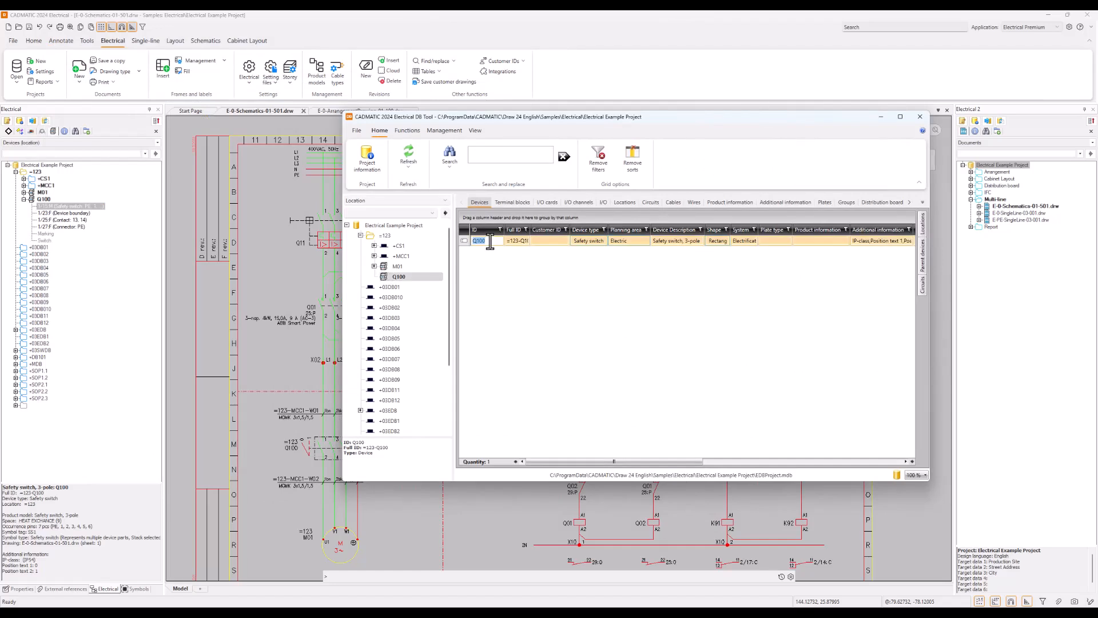
pyautogui.doubleClick(493, 241)
pyautogui.rightClick(487, 241)
pyautogui.click(526, 259)
pyautogui.click(489, 240)
pyautogui.press('Escape')
pyautogui.press('Escape')
# - List all devices of location =123 and change the safety switch's ID to Q10
pyautogui.click(399, 235)
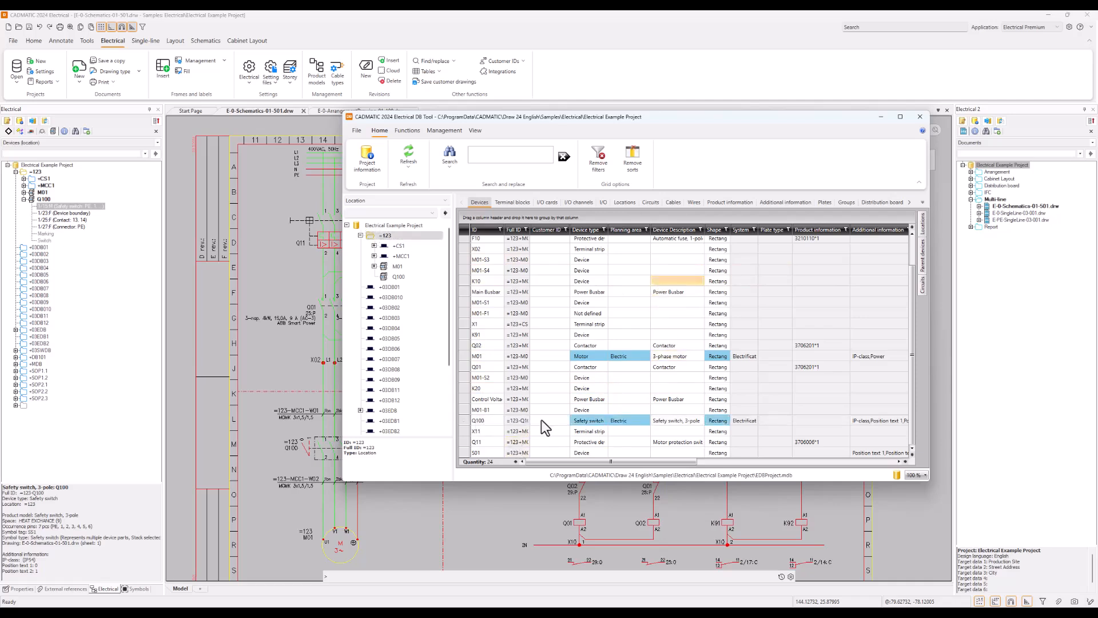
pyautogui.click(494, 420)
pyautogui.press('BackSpace')
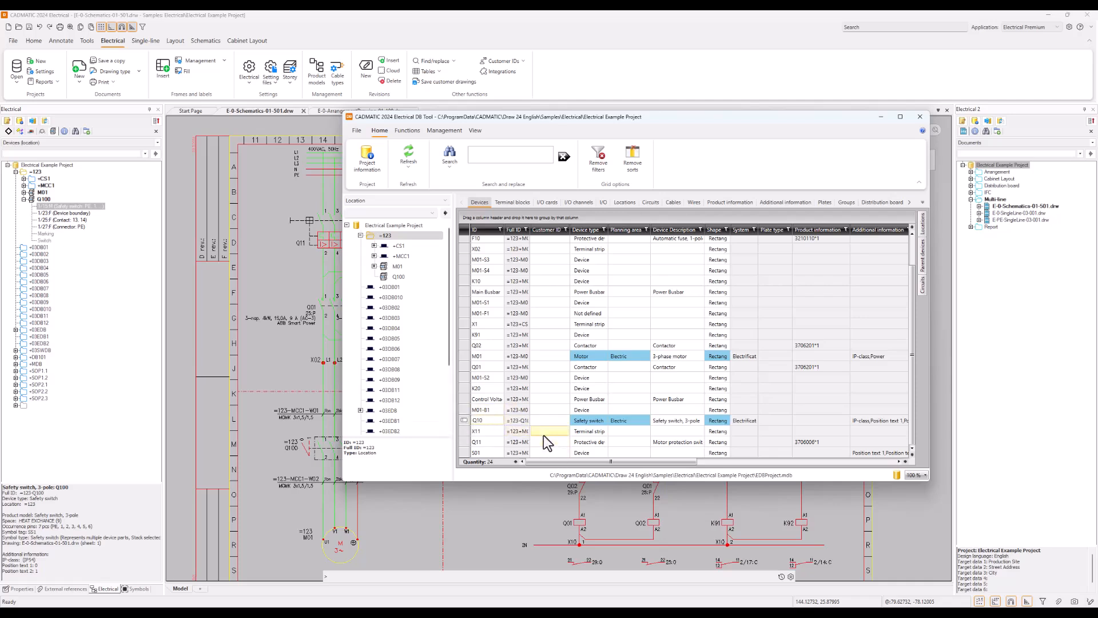
pyautogui.press('Down')
pyautogui.press('Escape')
pyautogui.press('Escape')
# - Return to the schematic drawing and update it and the project tree with the ID change from the database
pyautogui.click(430, 14)
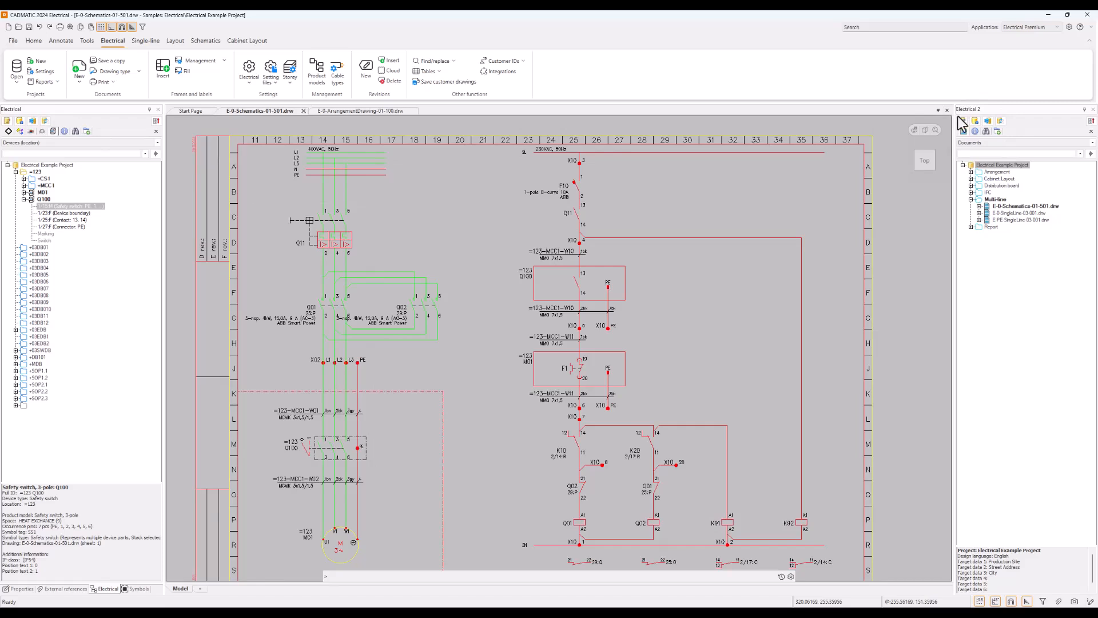
pyautogui.click(46, 122)
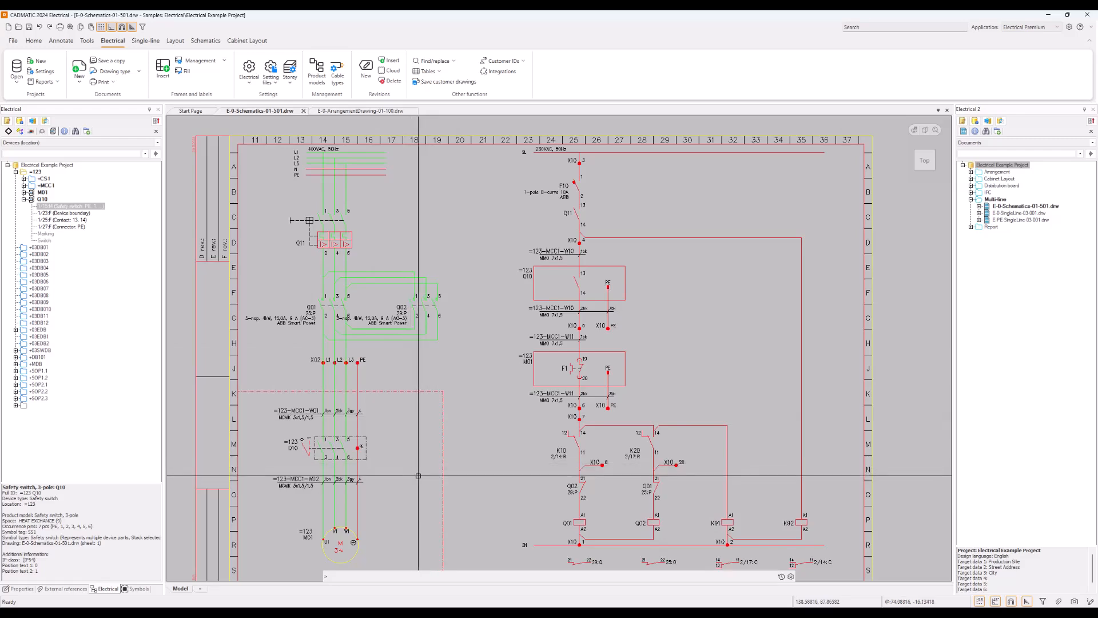
pyautogui.moveTo(421, 475); pyautogui.dragTo(445, 456, button='middle')
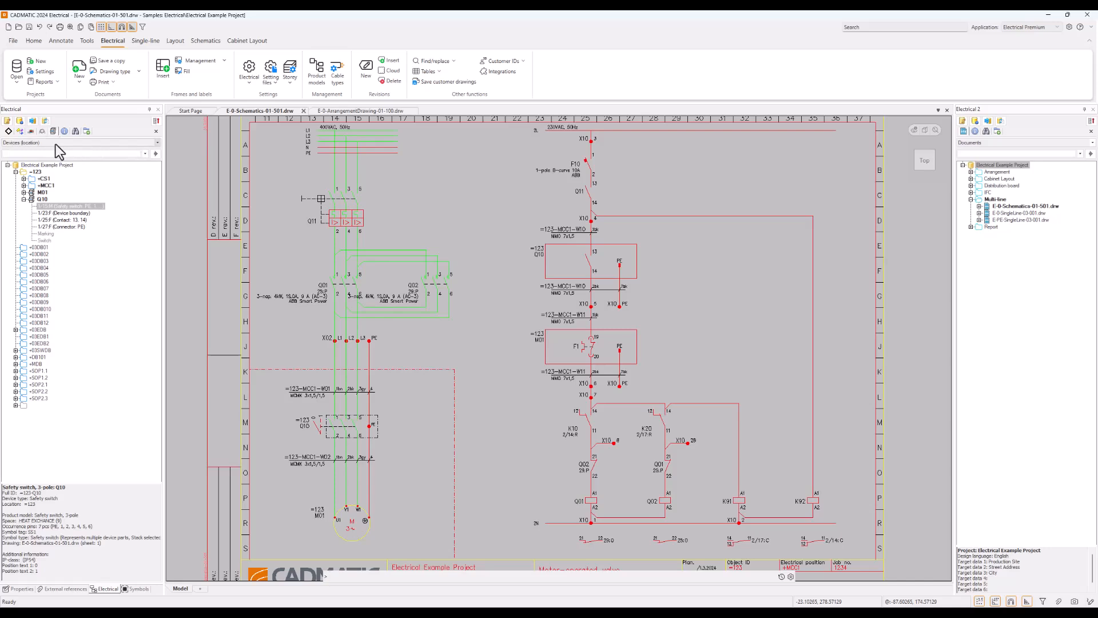
# - Set the project tree view to Cable types, I/Os (circuit) and Cable types again to compare the available content
pyautogui.click(158, 143)
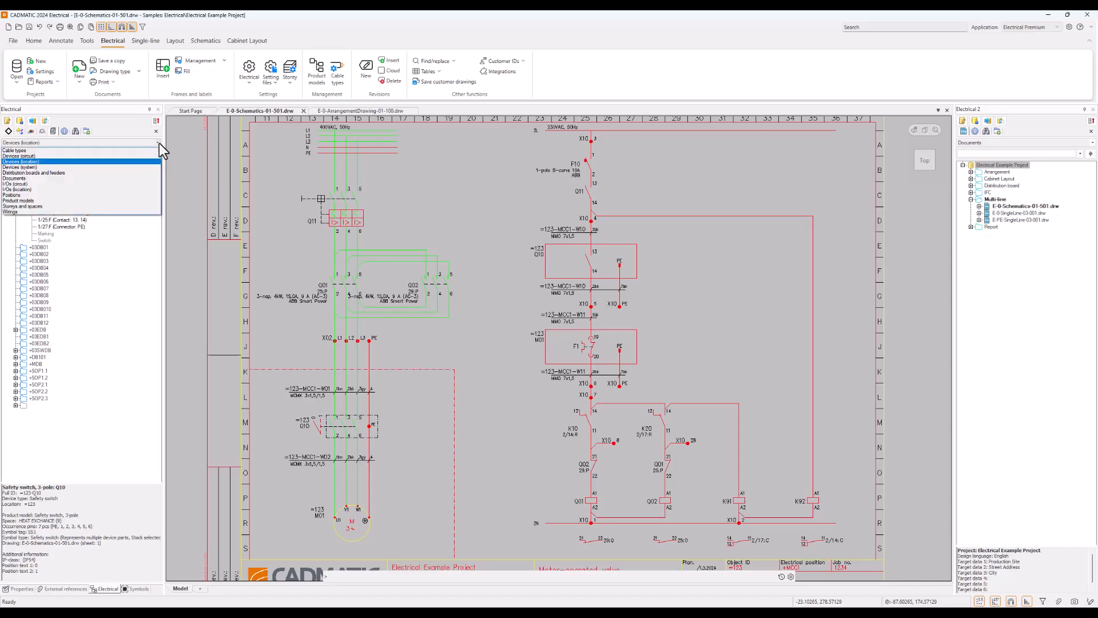
pyautogui.click(51, 150)
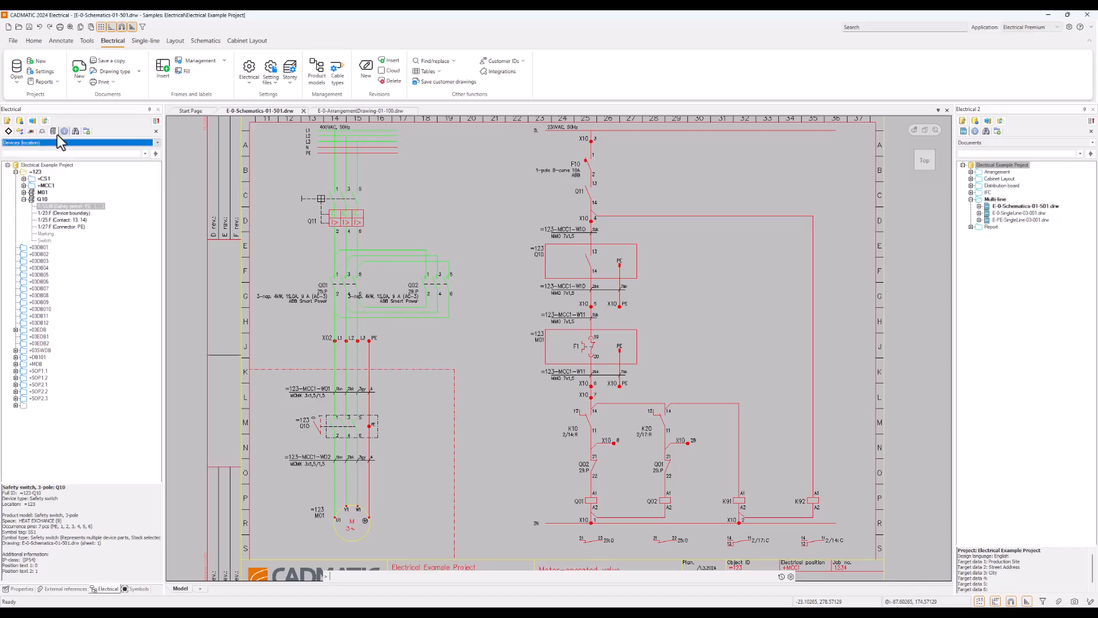
pyautogui.click(157, 143)
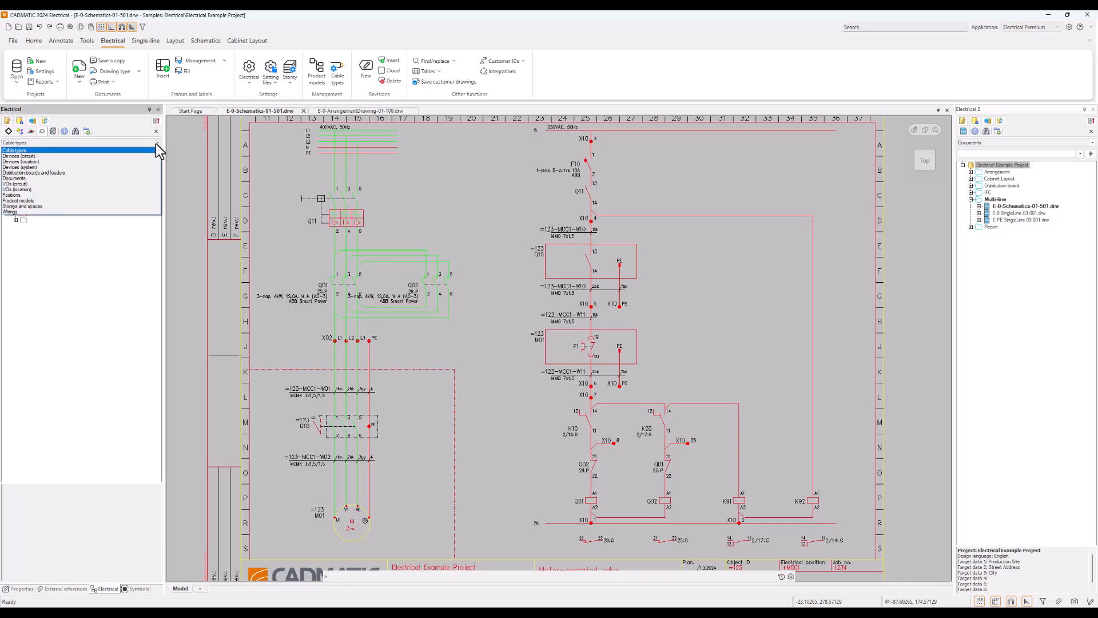
pyautogui.click(134, 185)
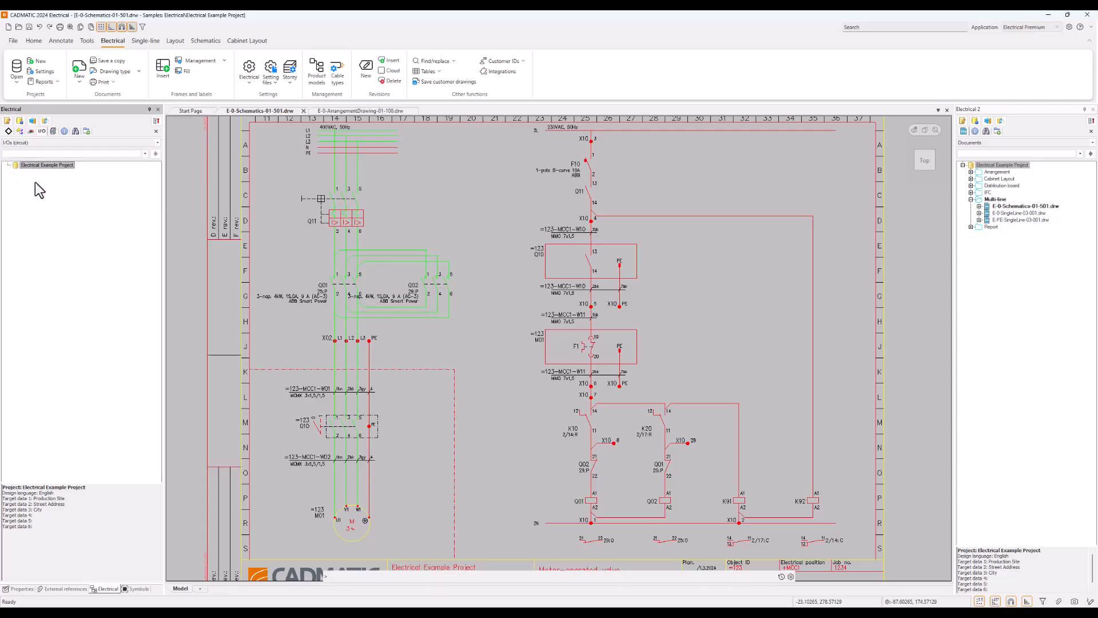
pyautogui.click(156, 143)
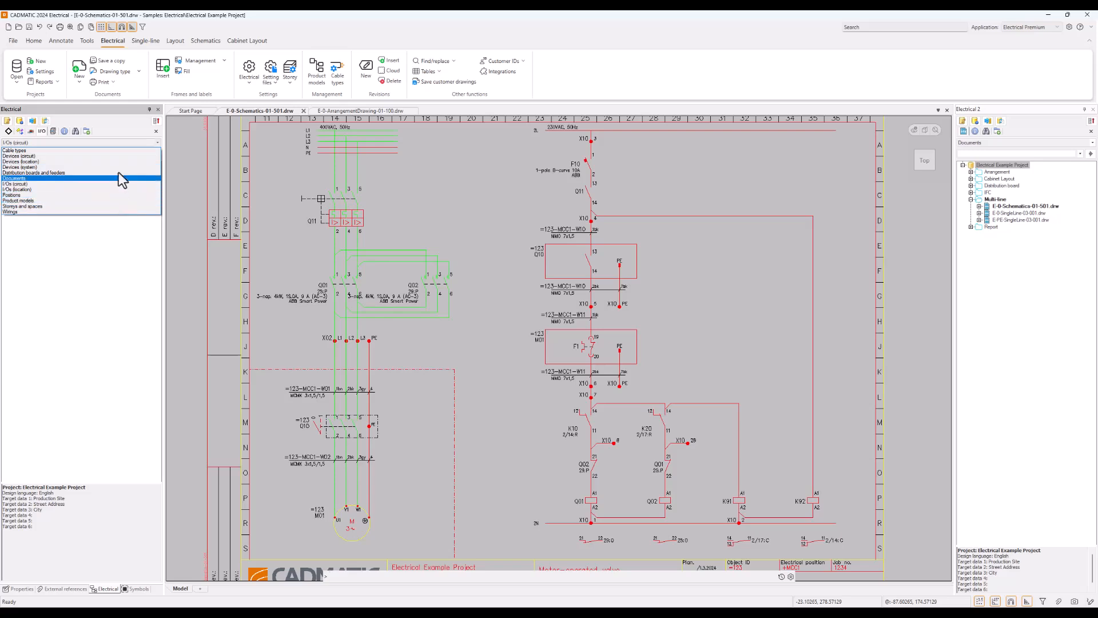
pyautogui.click(118, 151)
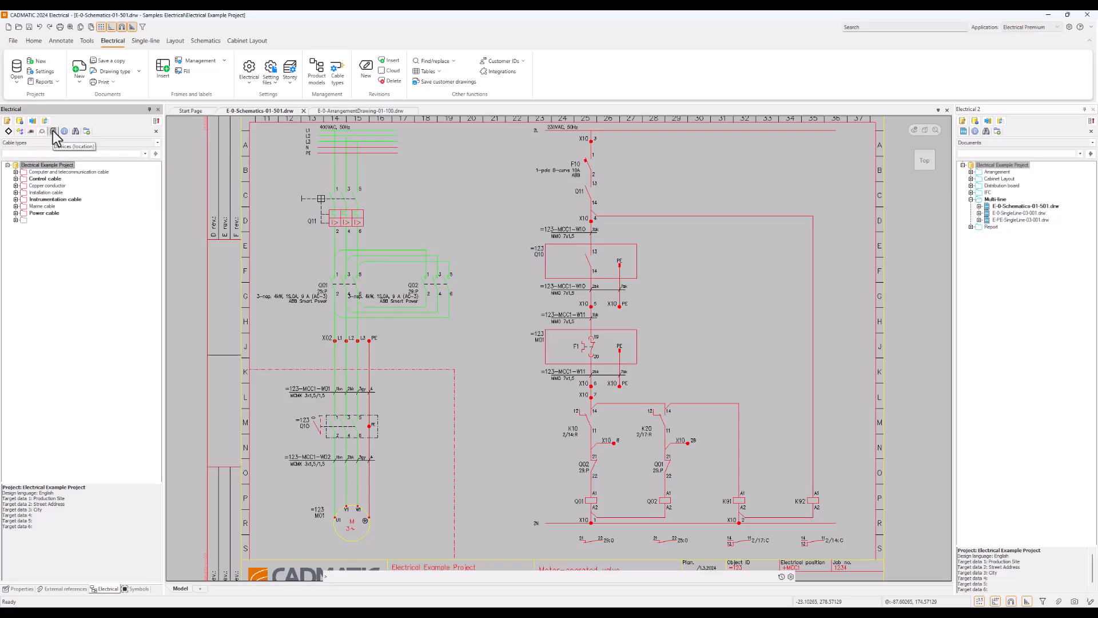
# - Add a new project tree view that shows I/Os (location), and briefly compare it with Electrical DB Tool
pyautogui.click(87, 132)
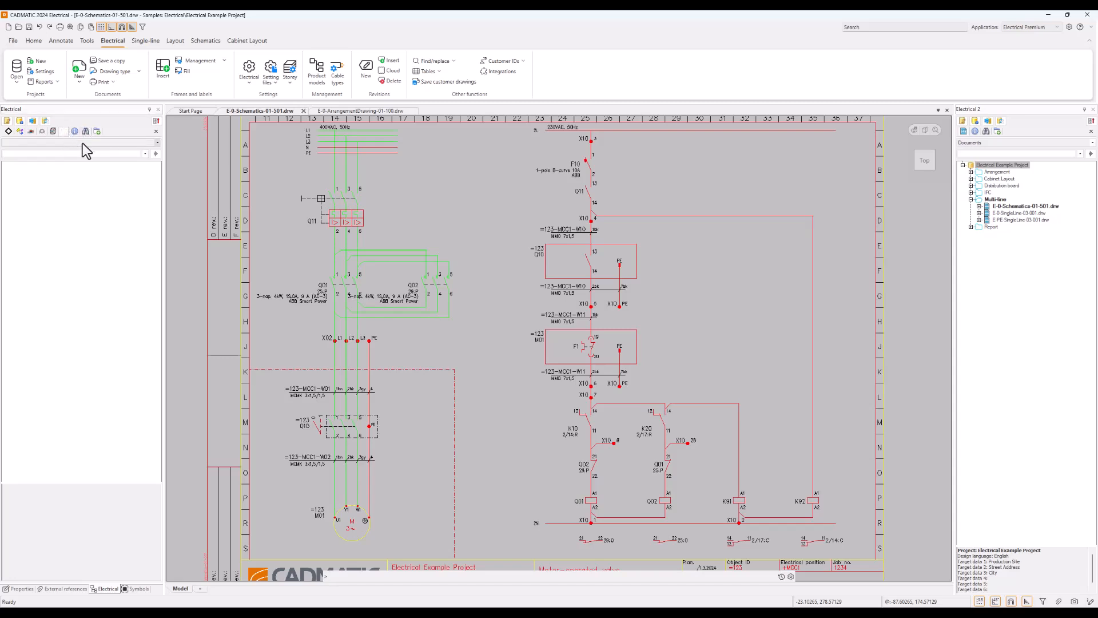
pyautogui.click(82, 143)
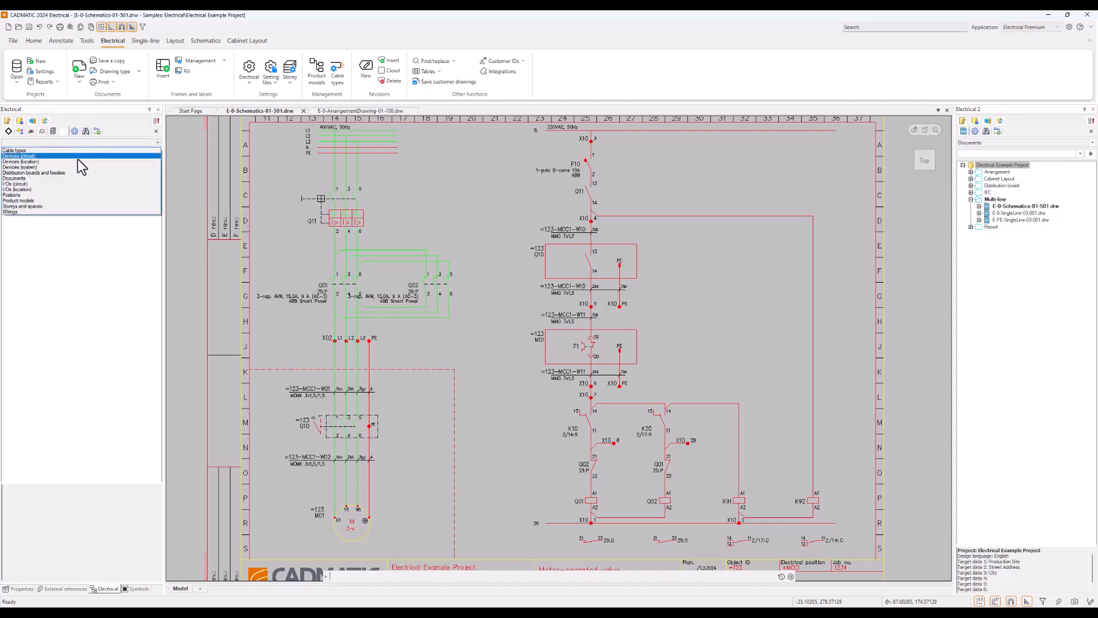
pyautogui.click(70, 190)
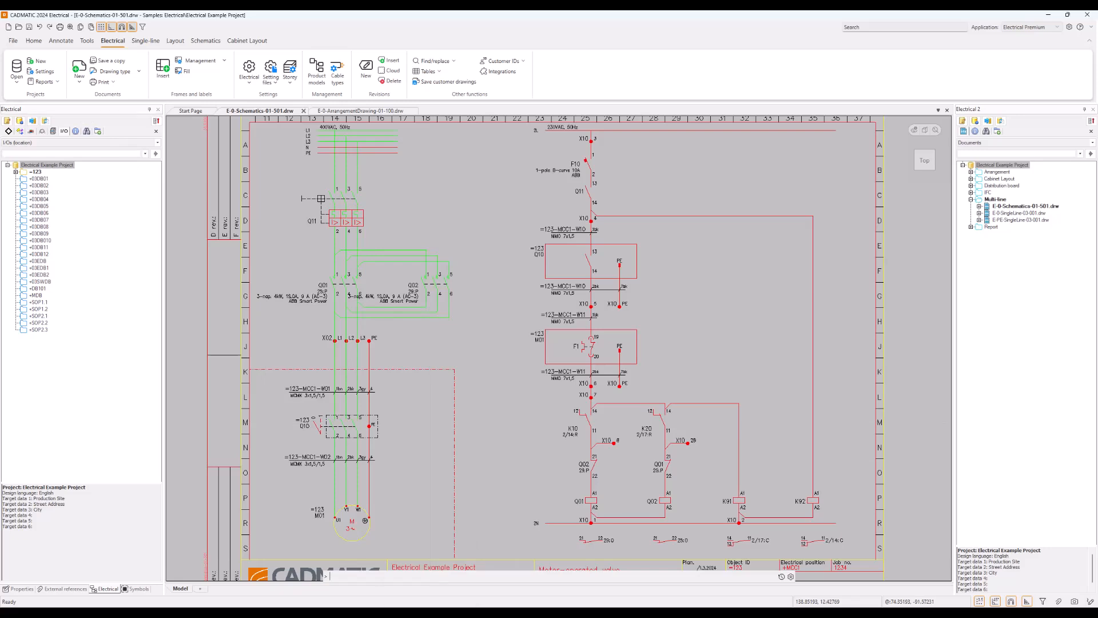
pyautogui.click(431, 608)
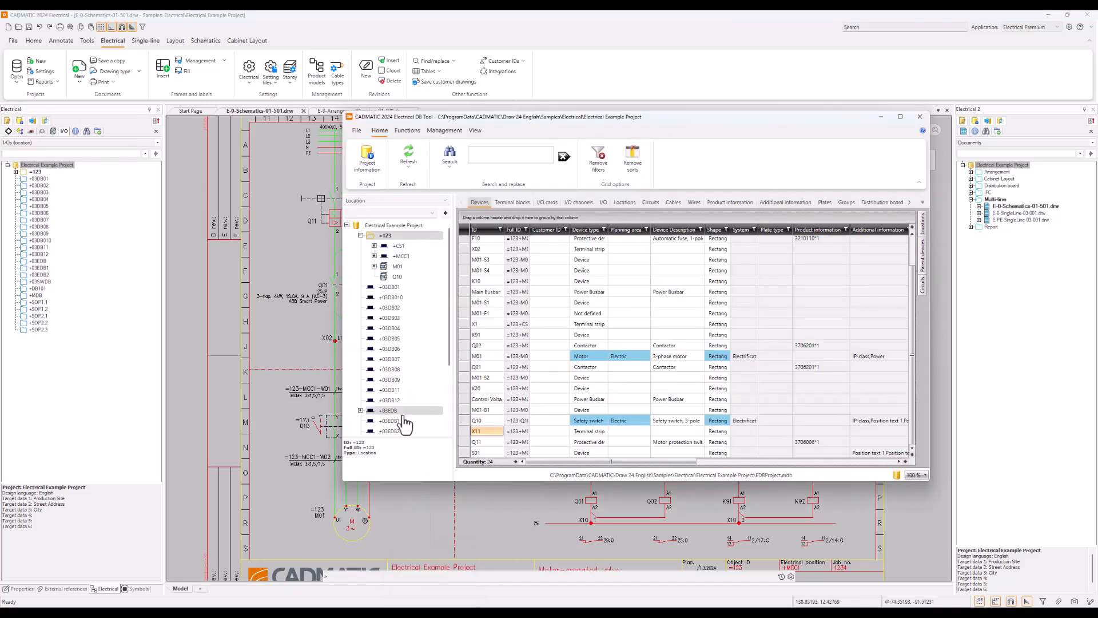
pyautogui.click(180, 190)
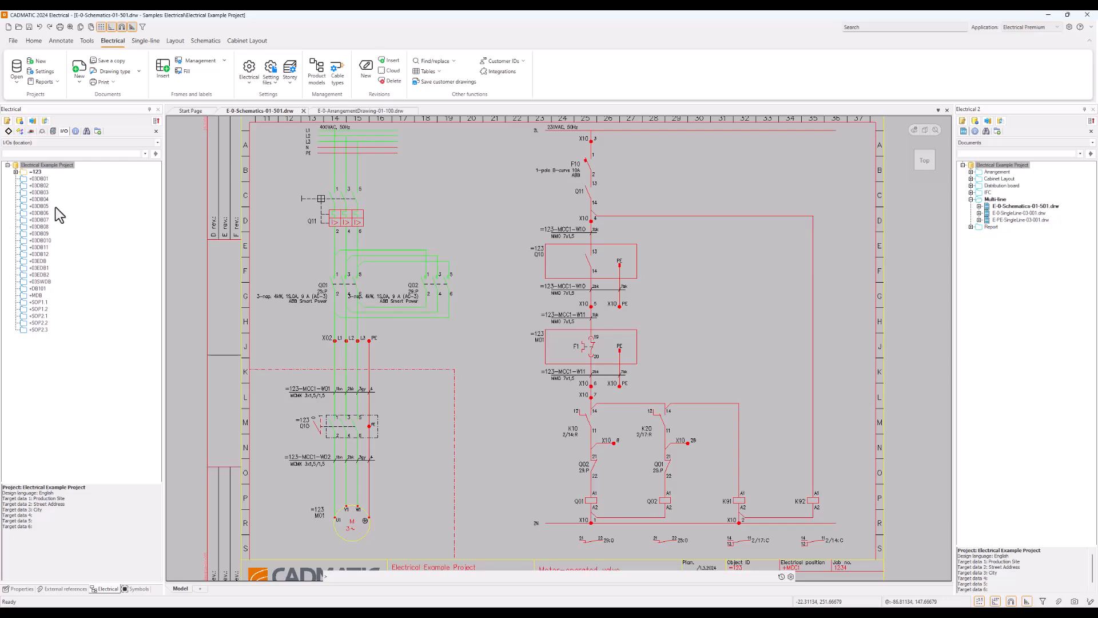
# - Look through the other project tree views, including the search view, and return to Devices (location)
pyautogui.click(54, 132)
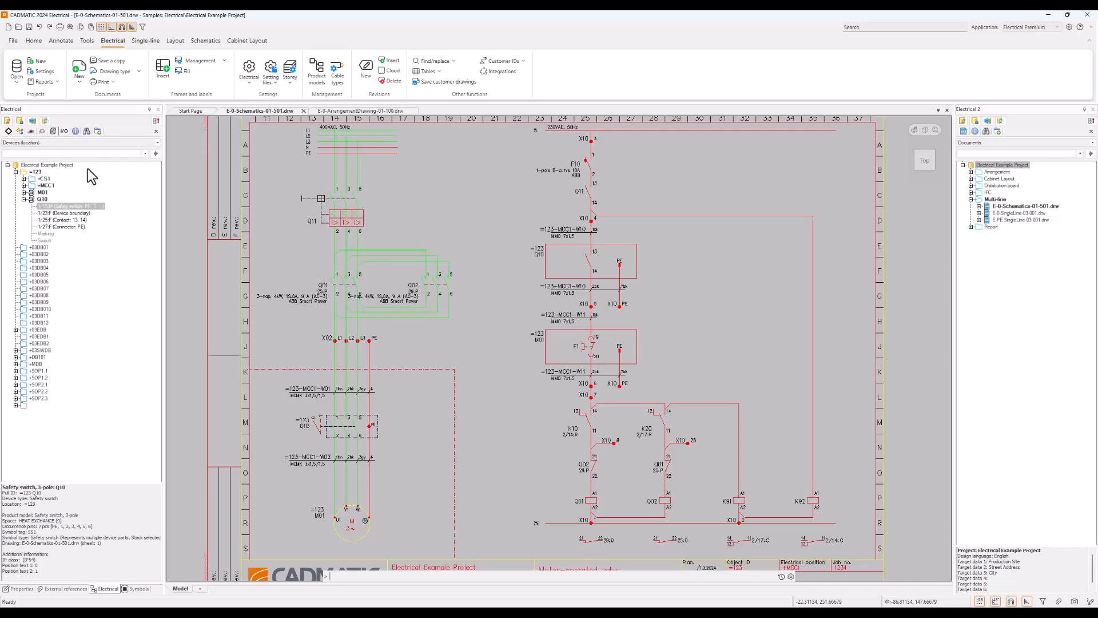
pyautogui.click(75, 132)
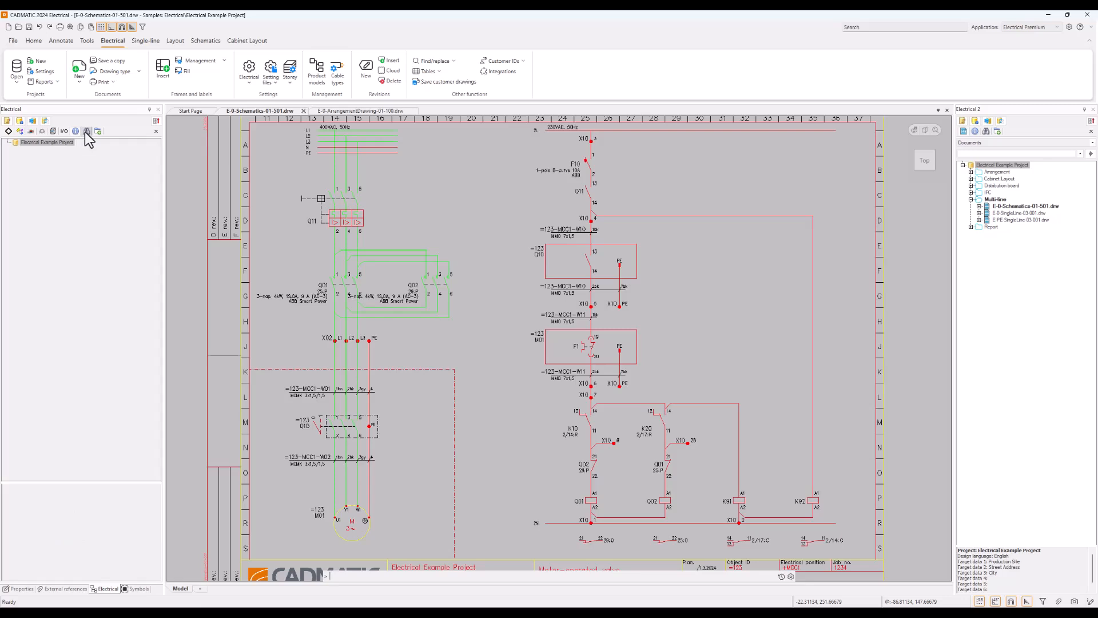
pyautogui.click(86, 131)
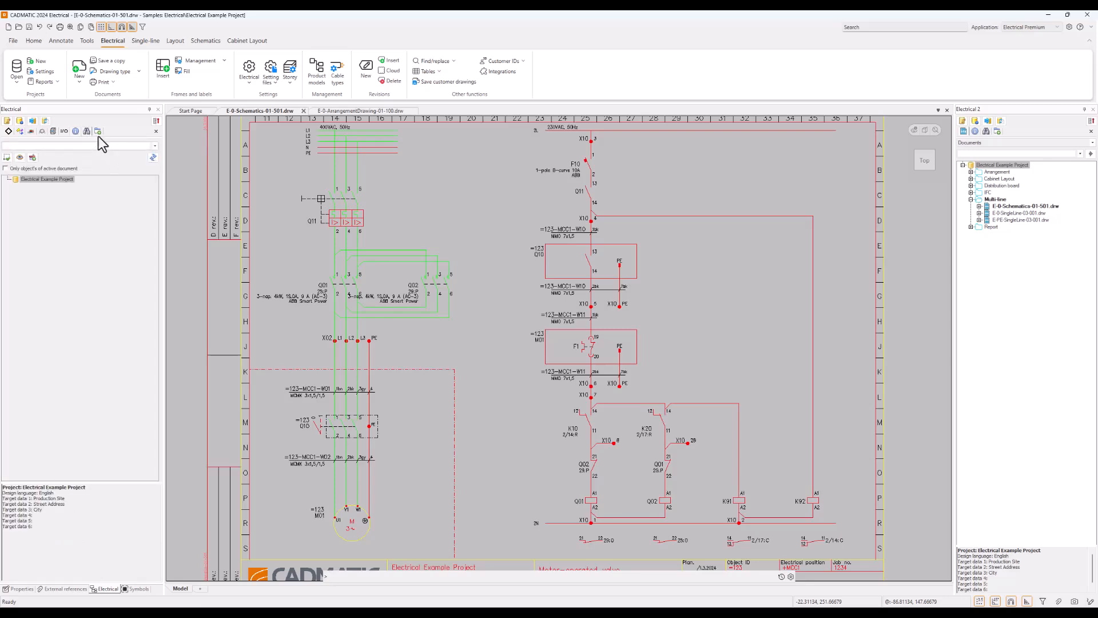
pyautogui.click(54, 132)
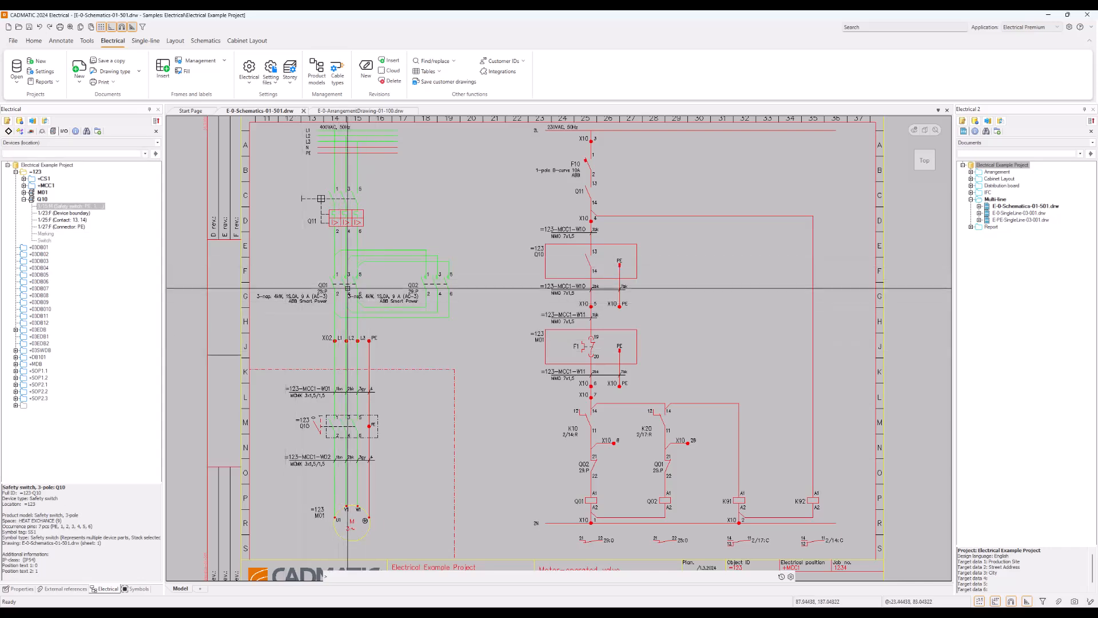
# - Search the Devices (location) tree for device Q01, and clear the search text
pyautogui.click(47, 153)
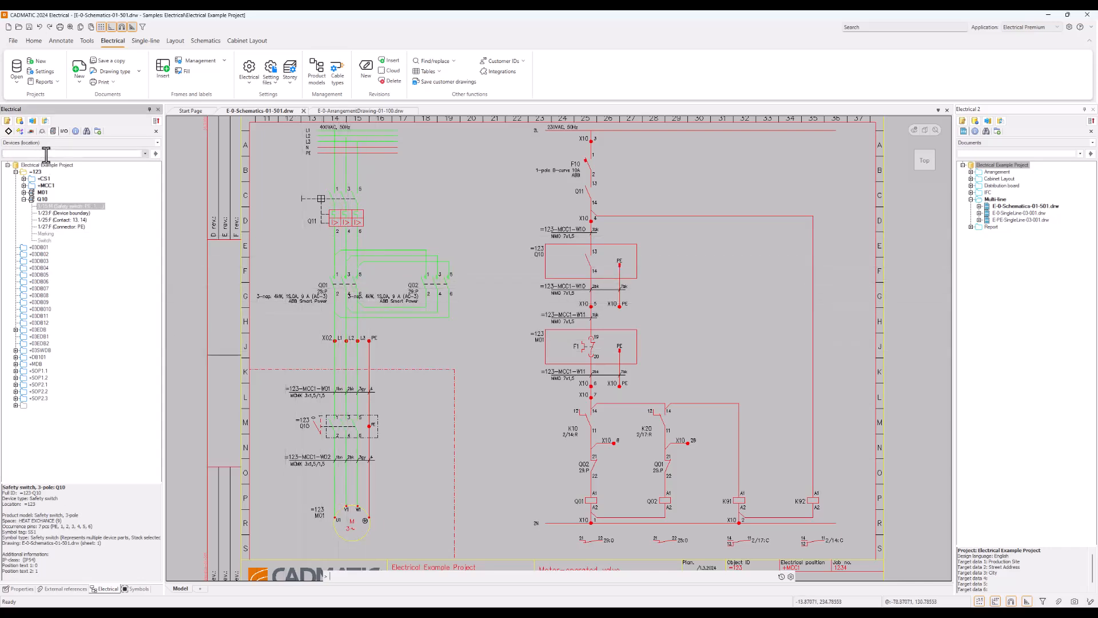
pyautogui.write('Q01')
pyautogui.click(157, 155)
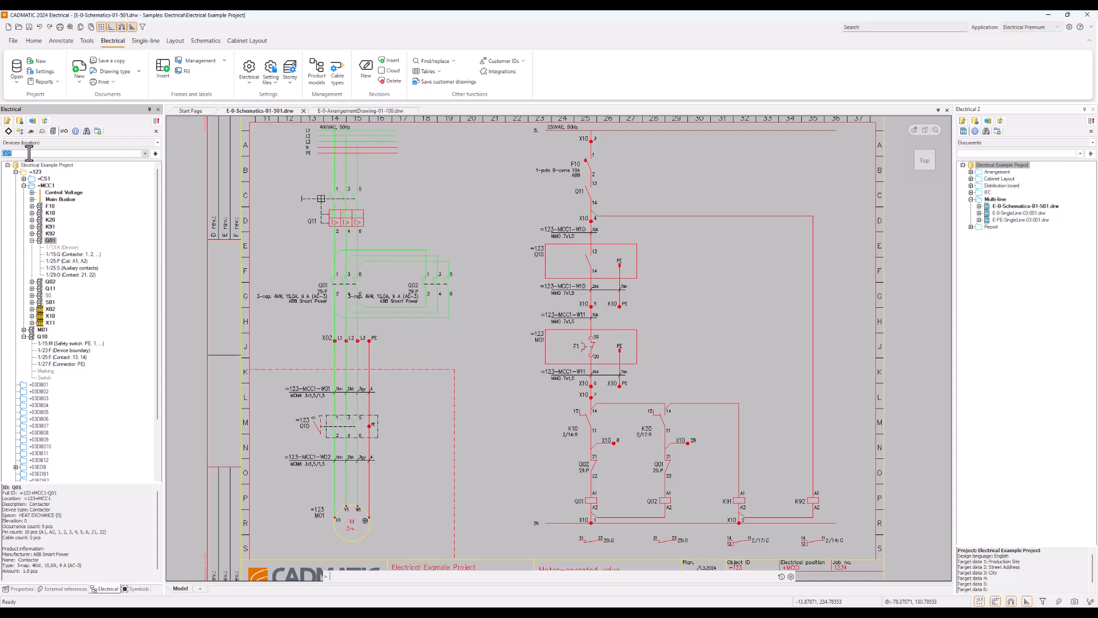
pyautogui.press('BackSpace')
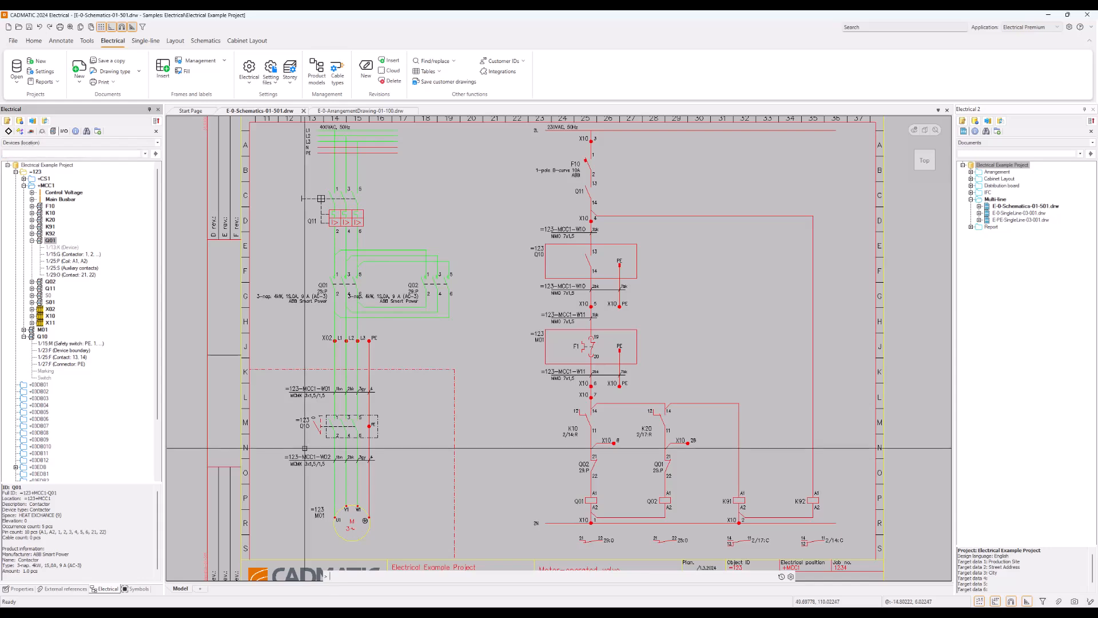
# - Switch to Electrical DB Tool and search the device table for Q01
pyautogui.moveTo(432, 612)
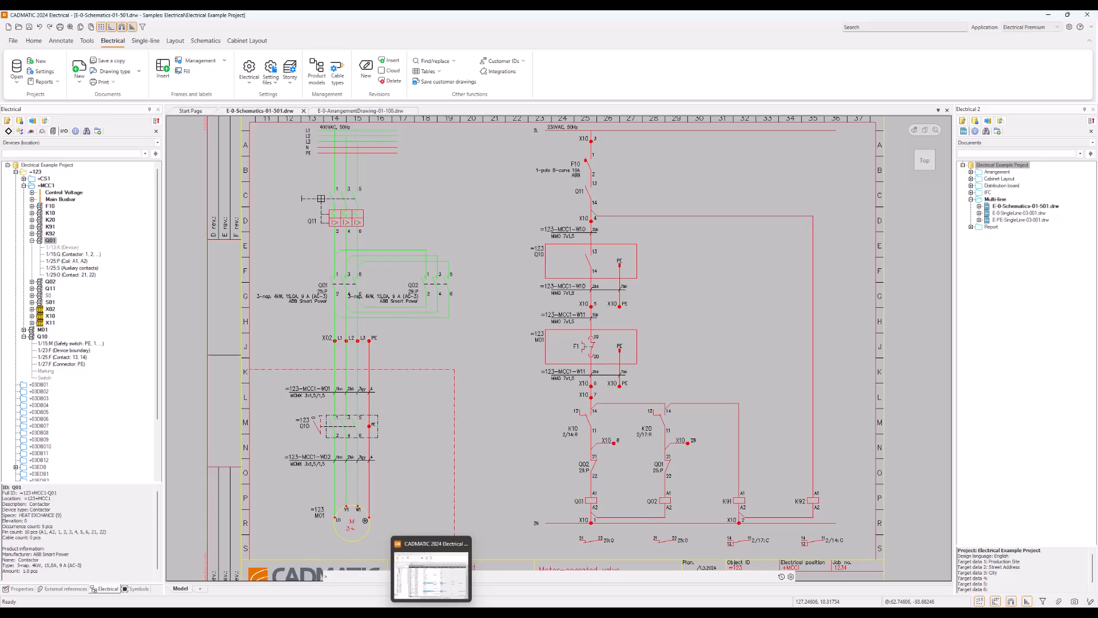
pyautogui.click(423, 589)
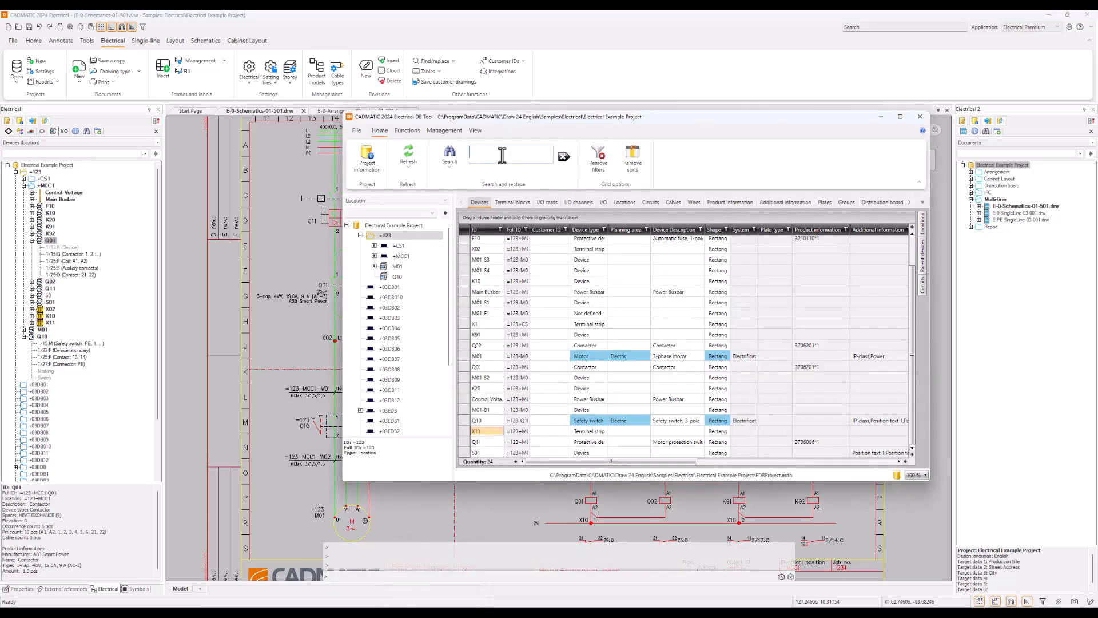
pyautogui.write('Q01')
pyautogui.press('Return')
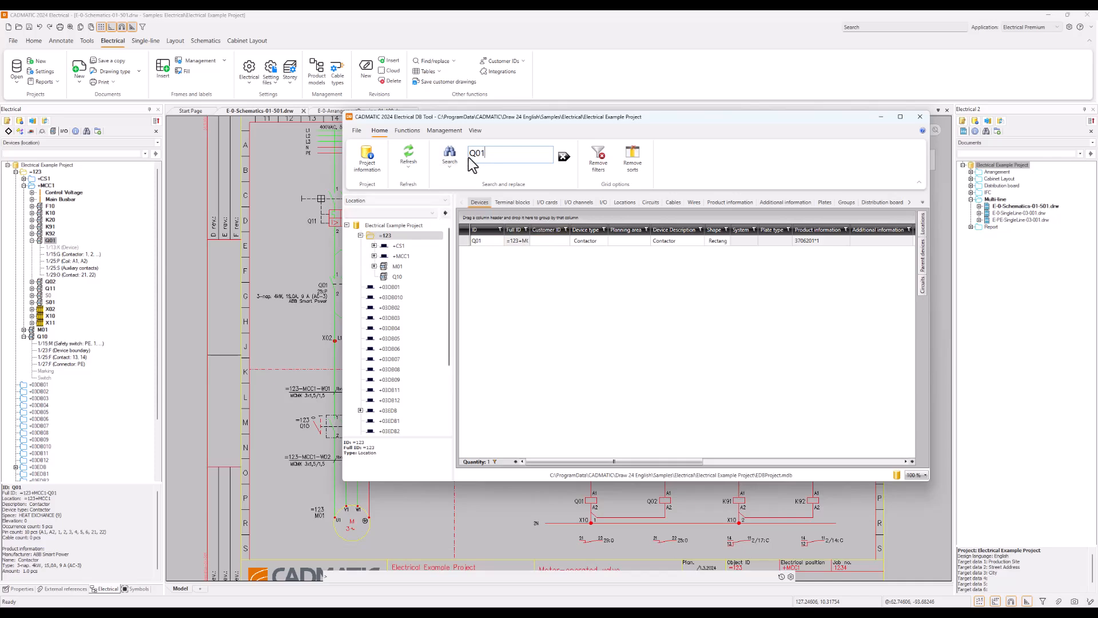
# - Search the Electrical DB Tool location tree for MCC1, then clear both search texts and return to the schematic in CADMATIC Electrical
pyautogui.click(410, 215)
pyautogui.write('M')
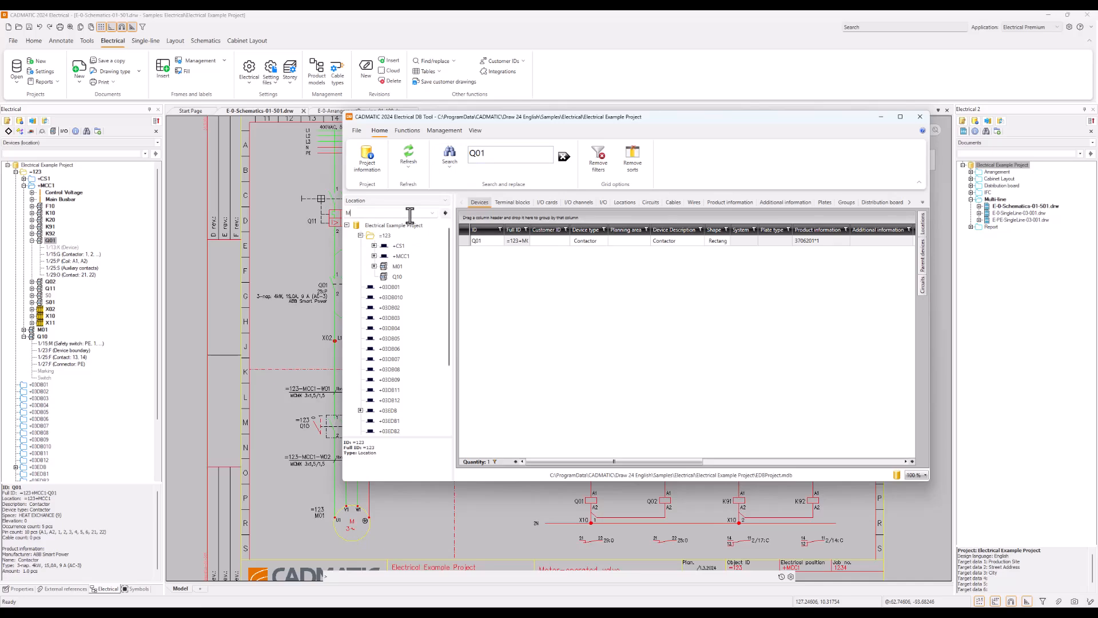
pyautogui.write('CC1')
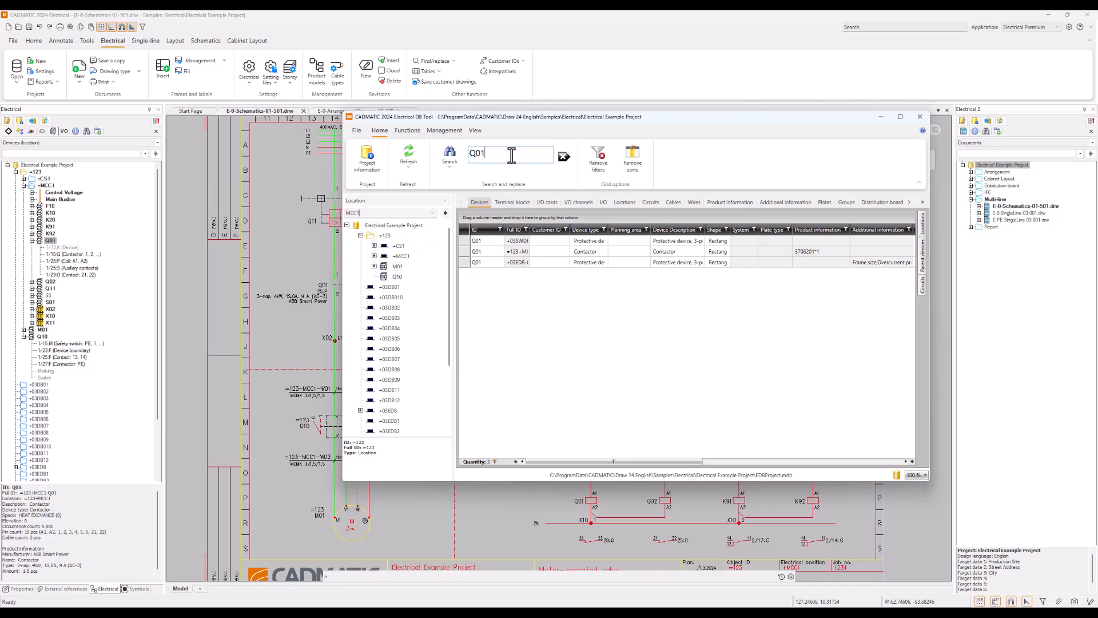
pyautogui.click(564, 156)
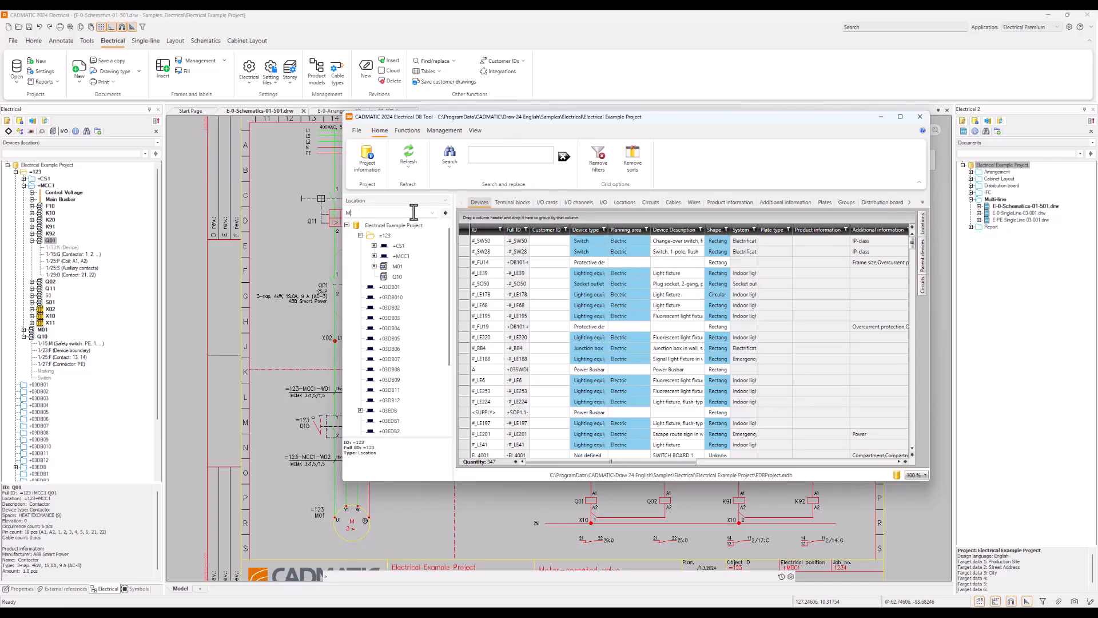
pyautogui.press('BackSpace')
pyautogui.click(881, 116)
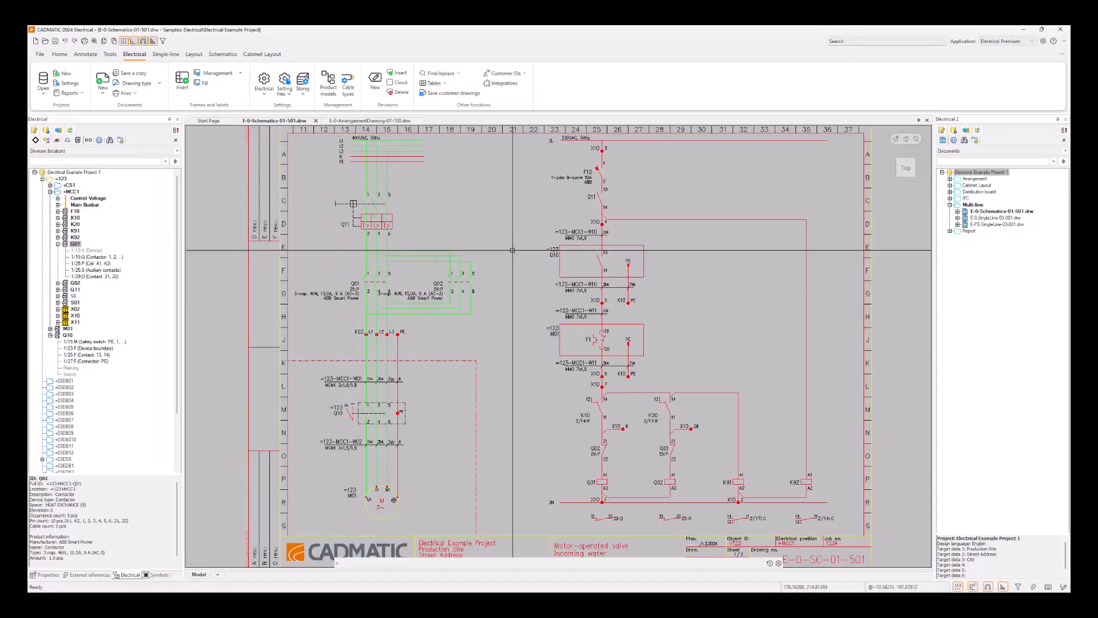
pyautogui.scroll(-5, 511, 249)
pyautogui.scroll(5, 515, 313)
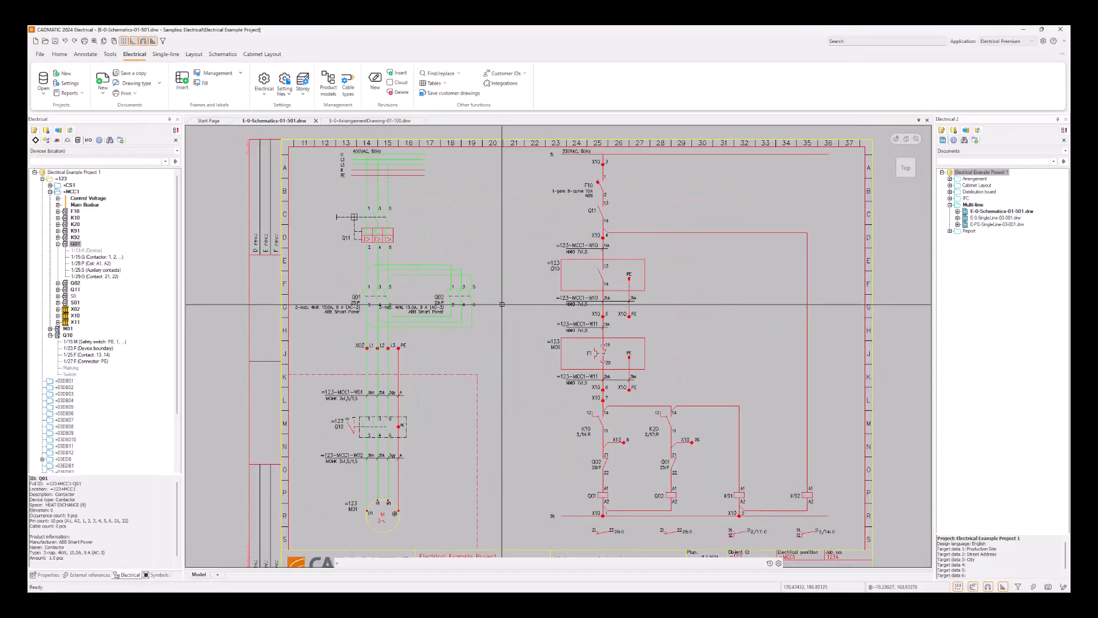
pyautogui.moveTo(512, 293); pyautogui.dragTo(508, 295, button='middle')
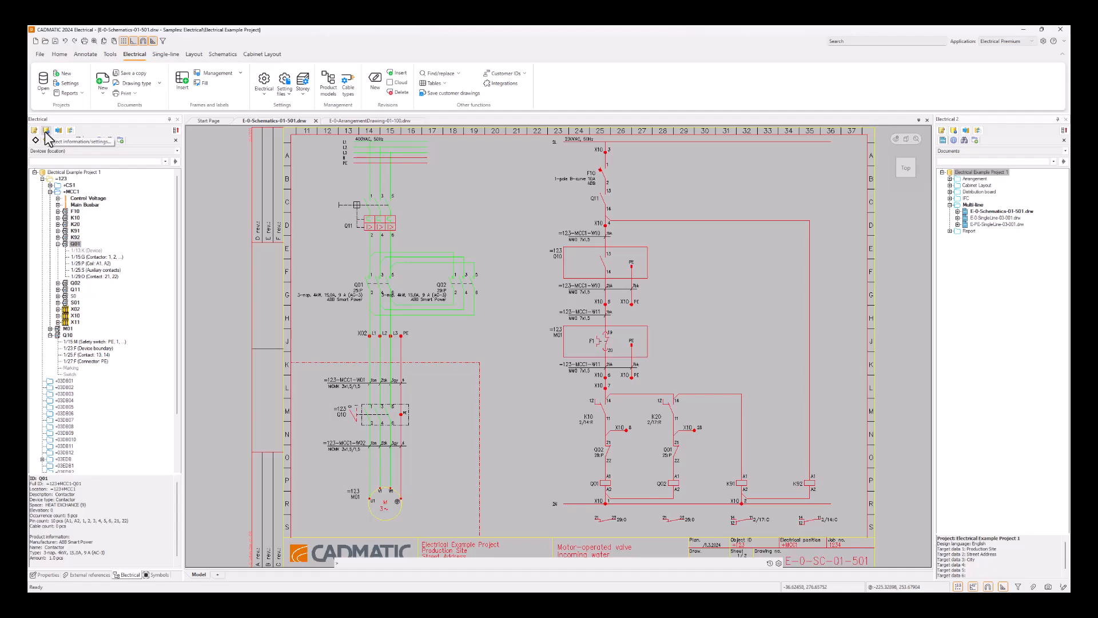
# - Open the project information and change the project name to Electrical Example Project
pyautogui.click(69, 84)
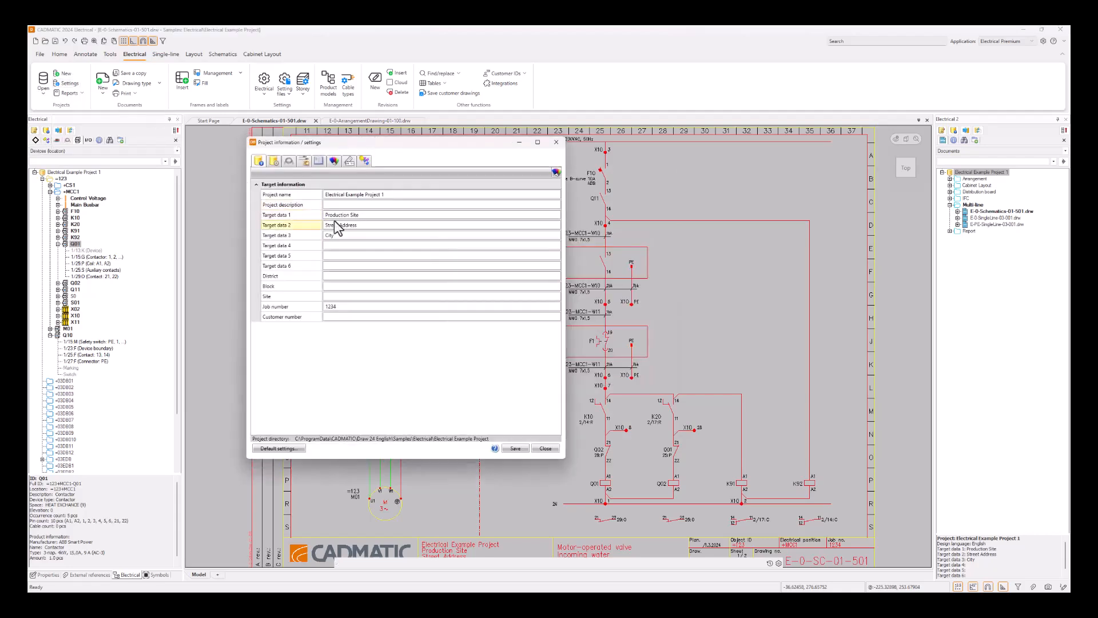
pyautogui.click(404, 195)
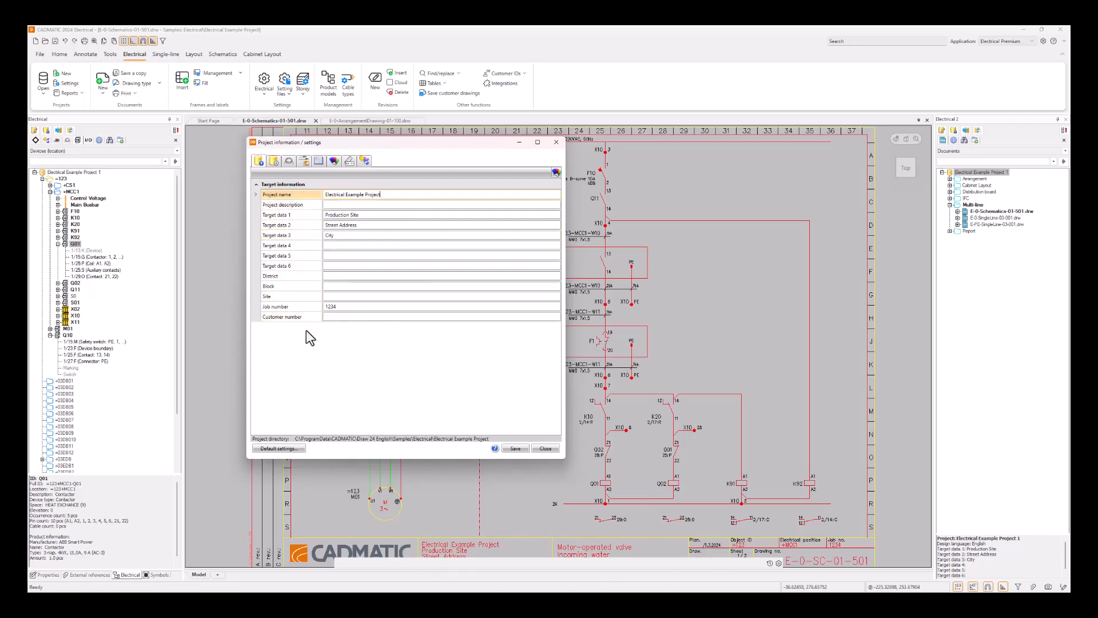
# - Review the common, drawing frame and translation options in the project settings
pyautogui.click(275, 160)
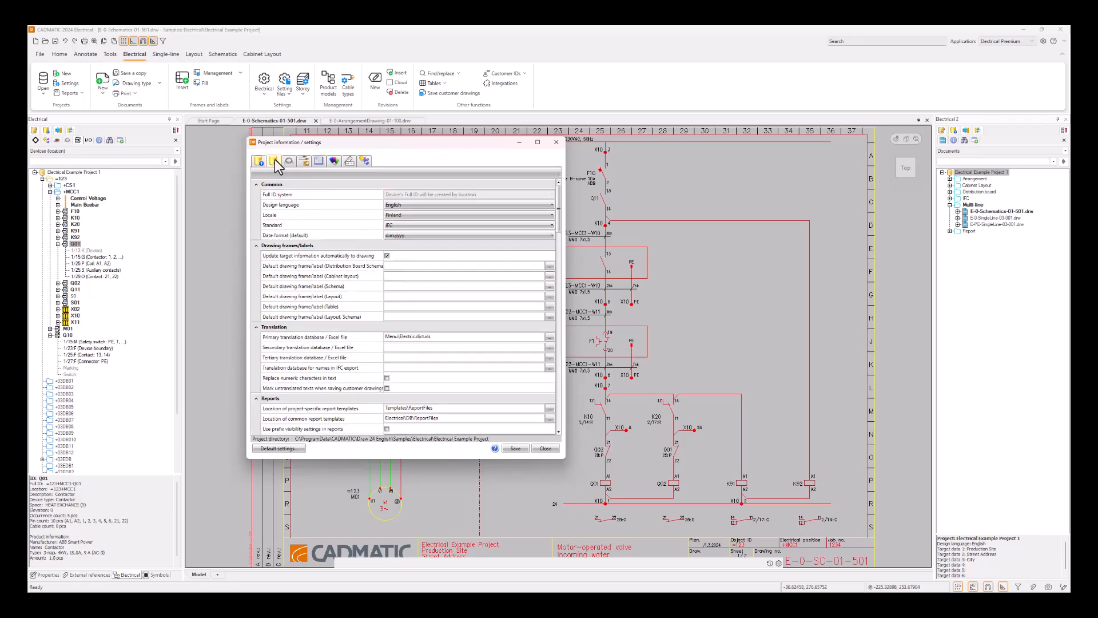
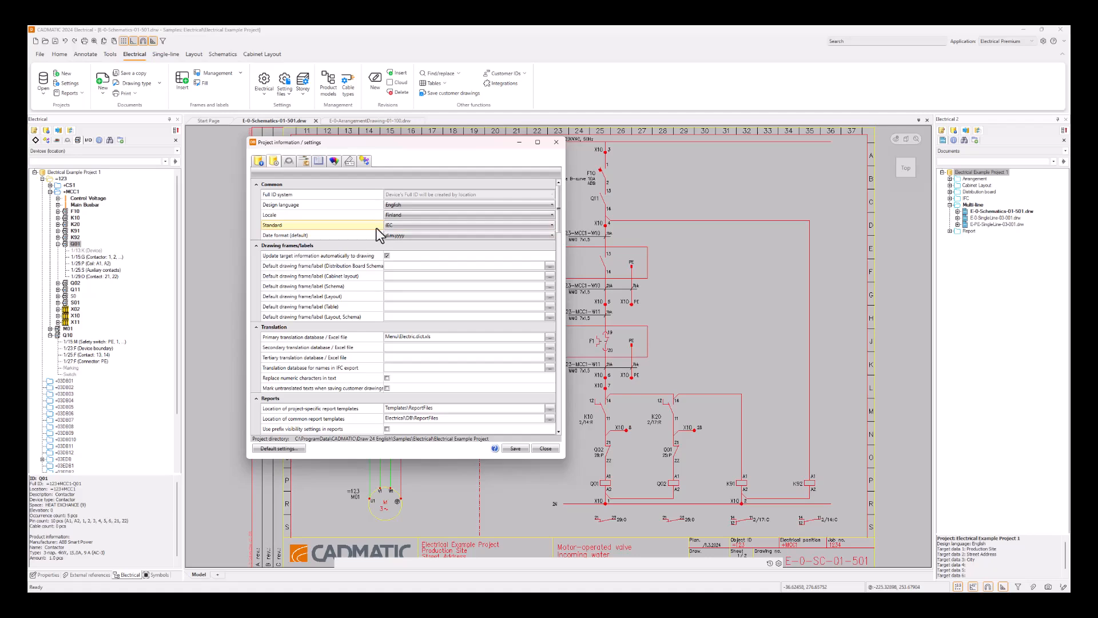
pyautogui.click(422, 235)
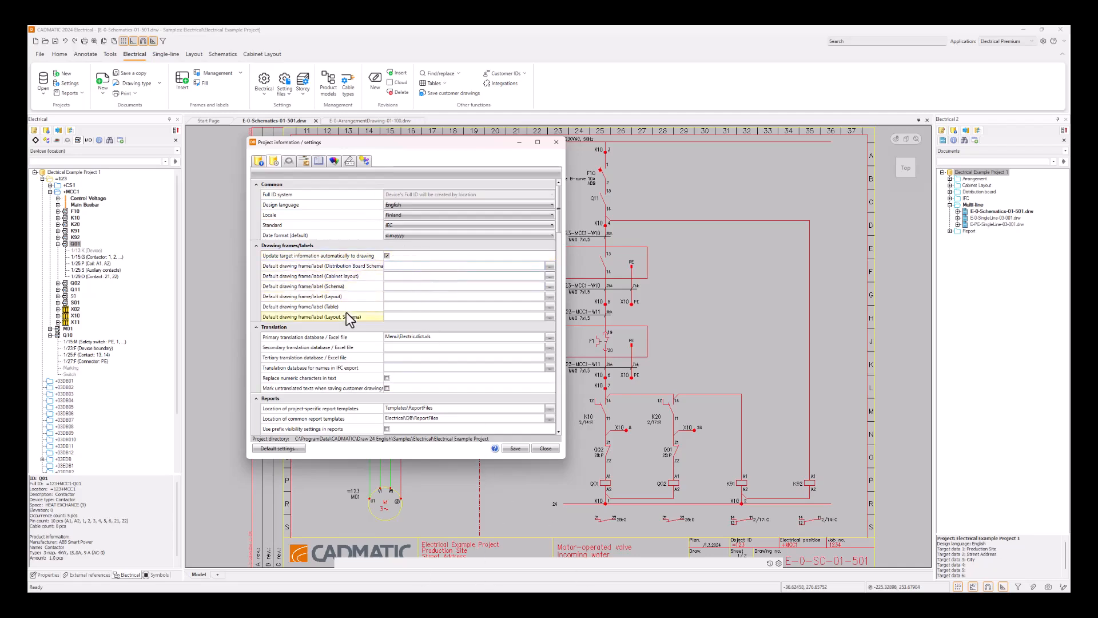
pyautogui.scroll(-1, 367, 302)
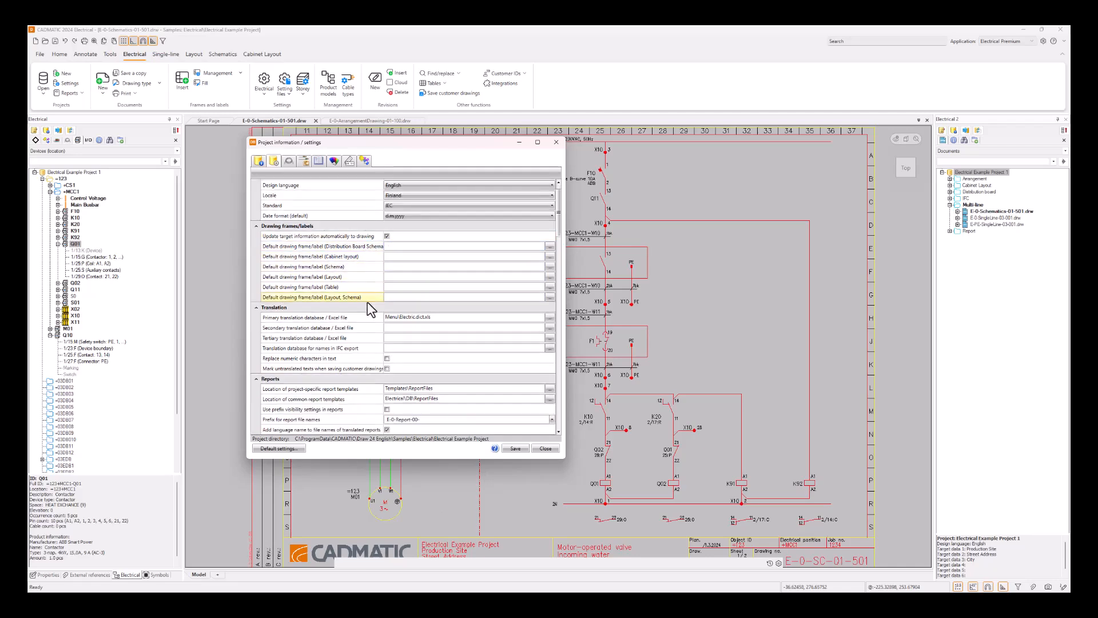
pyautogui.scroll(-1, 373, 283)
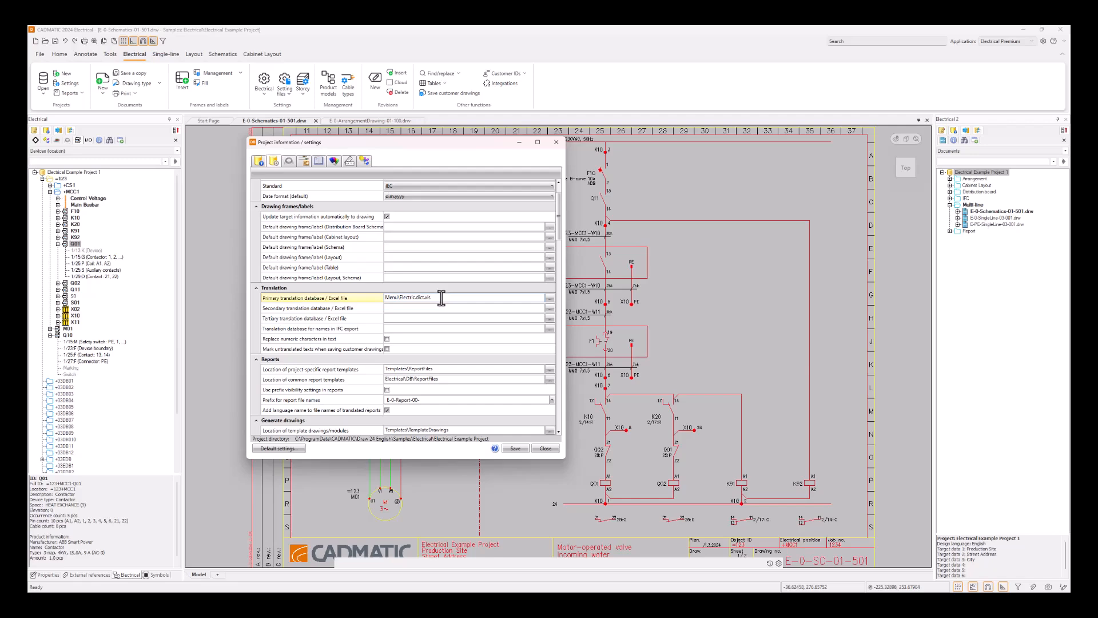
pyautogui.scroll(-3, 441, 297)
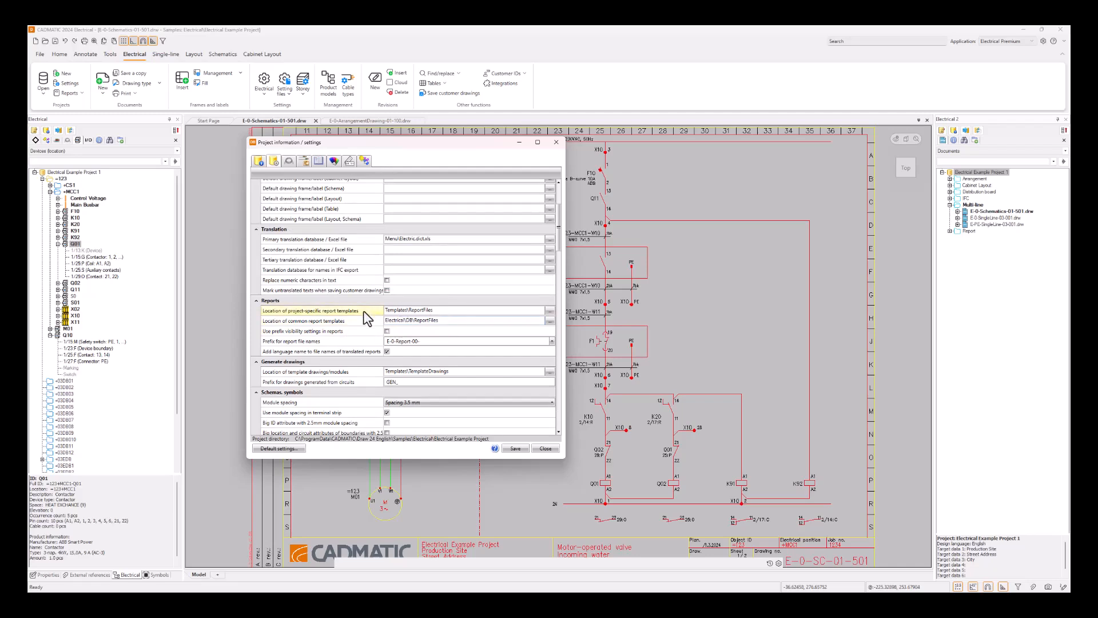
# - Examine the report template locations in the project settings, and locate the Templates folder inside the project folder in File Explorer
pyautogui.click(437, 310)
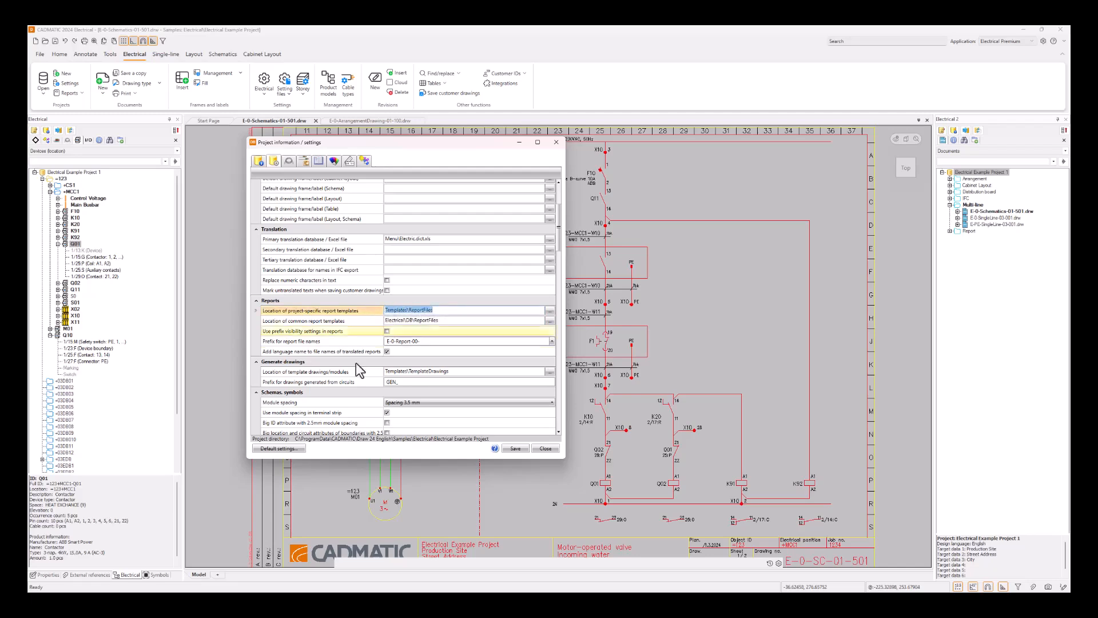
pyautogui.moveTo(186, 603)
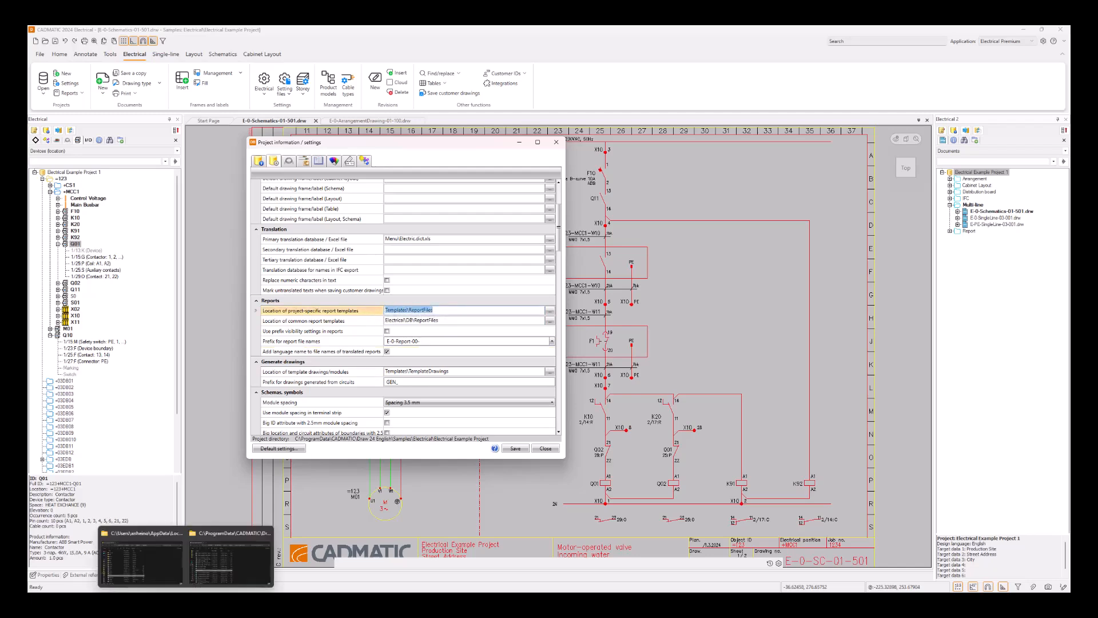
pyautogui.click(216, 568)
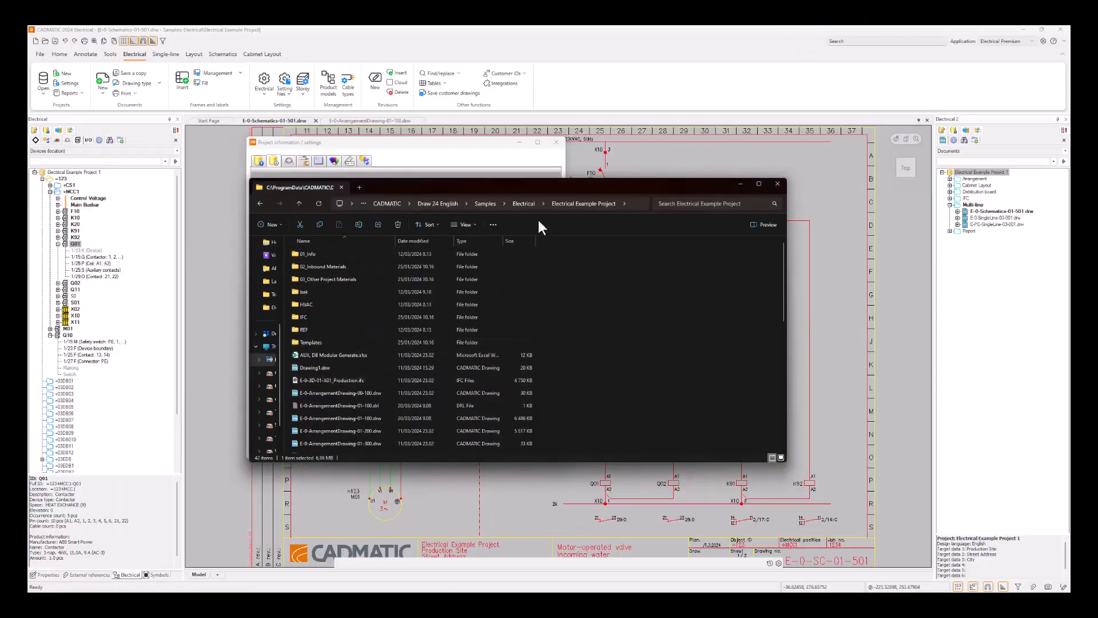
pyautogui.click(312, 343)
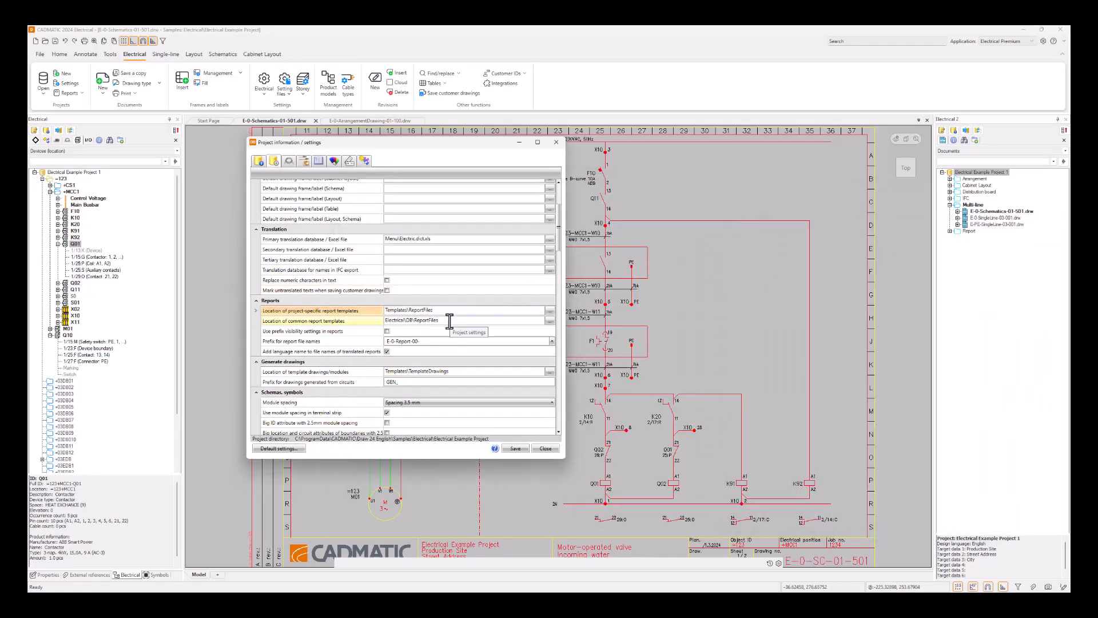
pyautogui.click(453, 320)
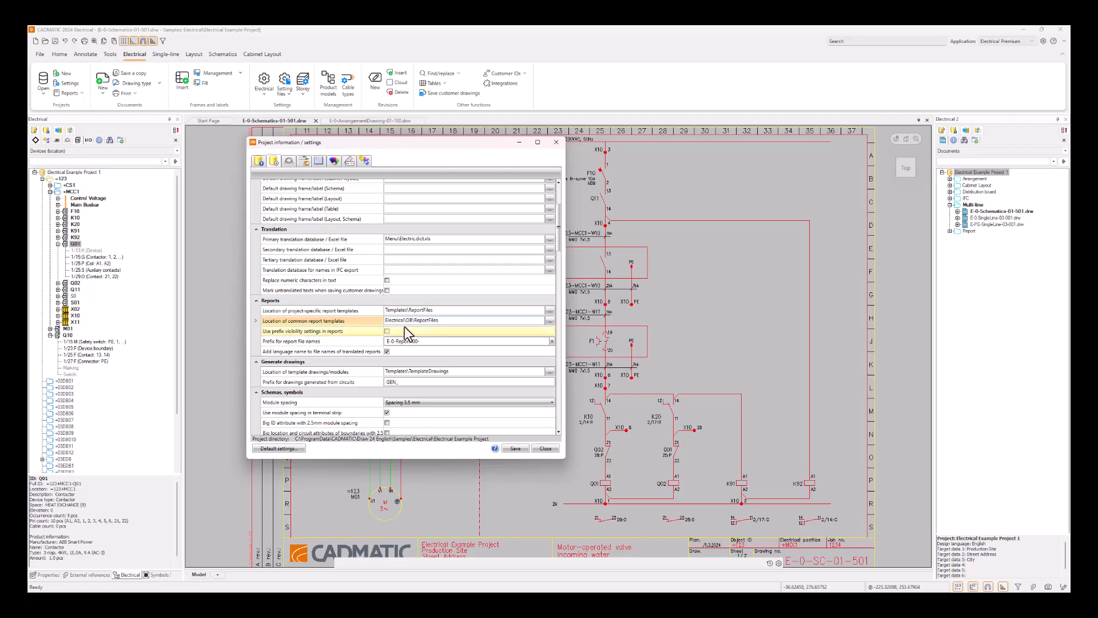
# - Look through the remaining project settings, from schema symbols and references to cable and wire markings, customer IDs and product information
pyautogui.scroll(-1, 378, 344)
pyautogui.scroll(-8, 358, 340)
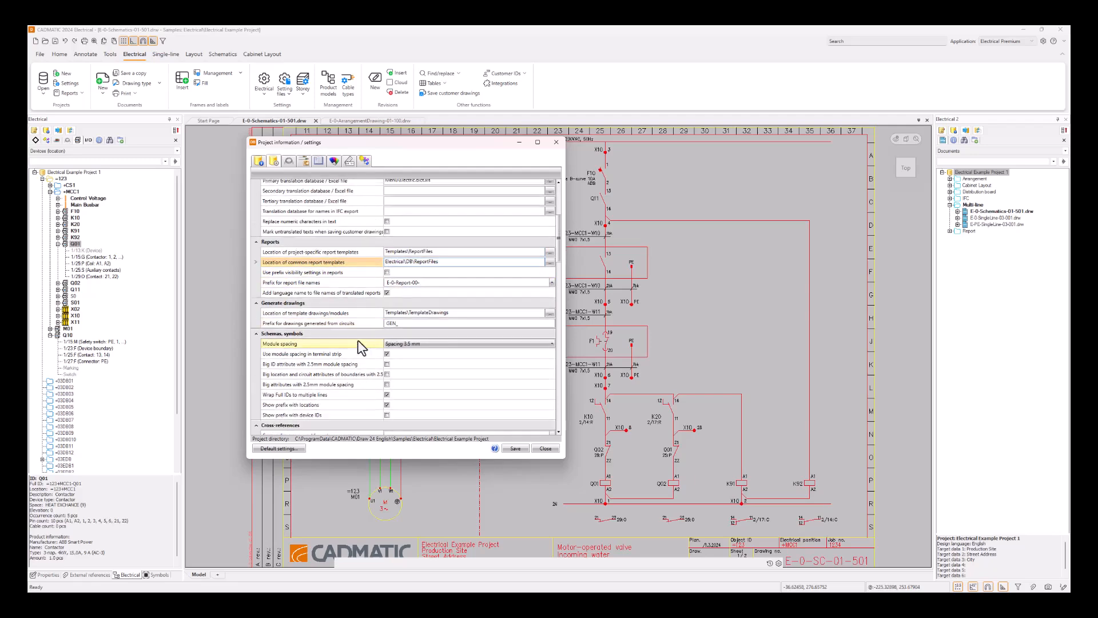
pyautogui.scroll(-2, 358, 340)
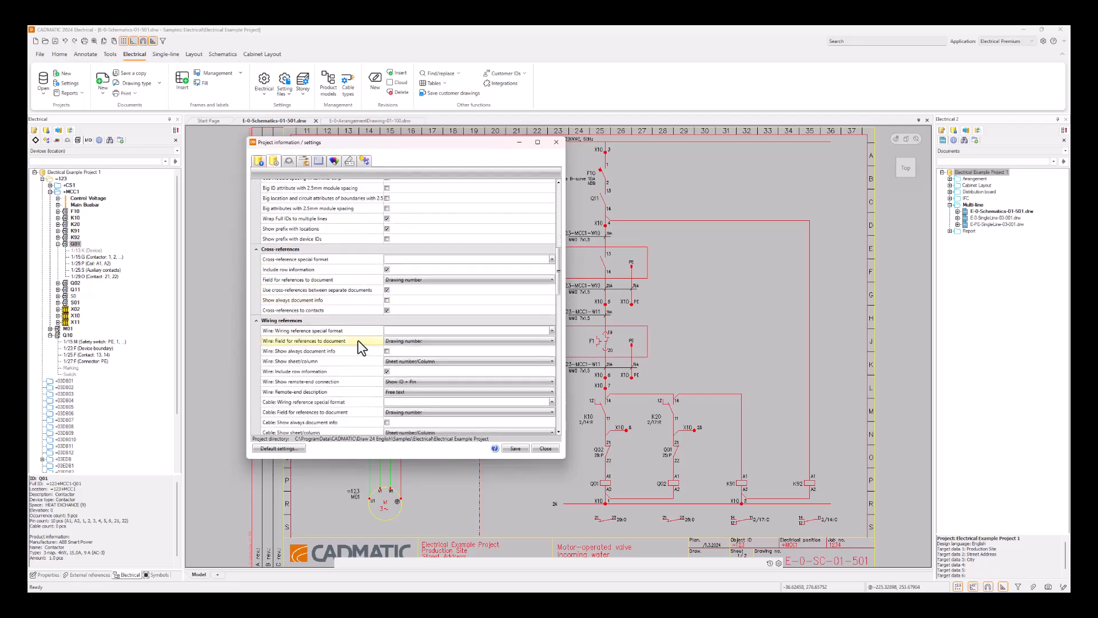
pyautogui.scroll(-9, 331, 338)
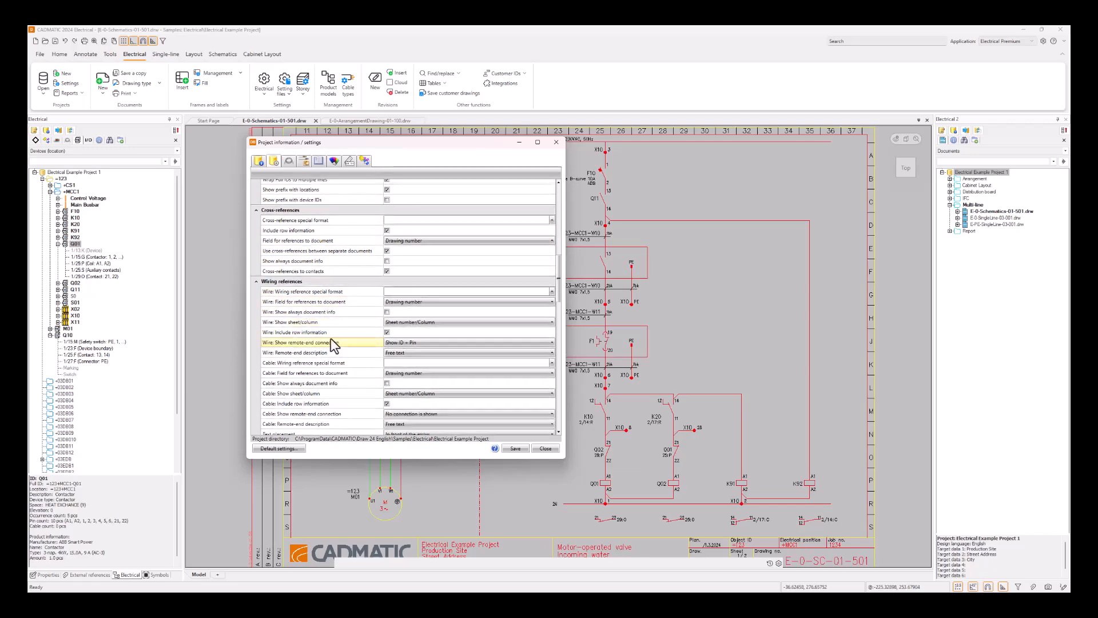
pyautogui.scroll(-2, 332, 338)
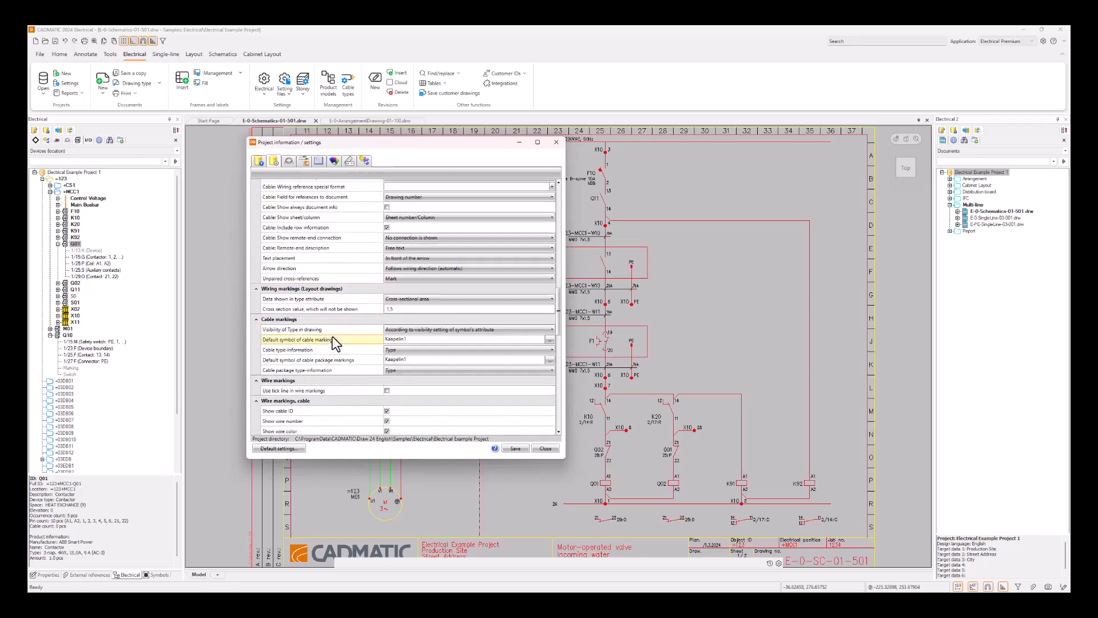
pyautogui.scroll(-6, 372, 337)
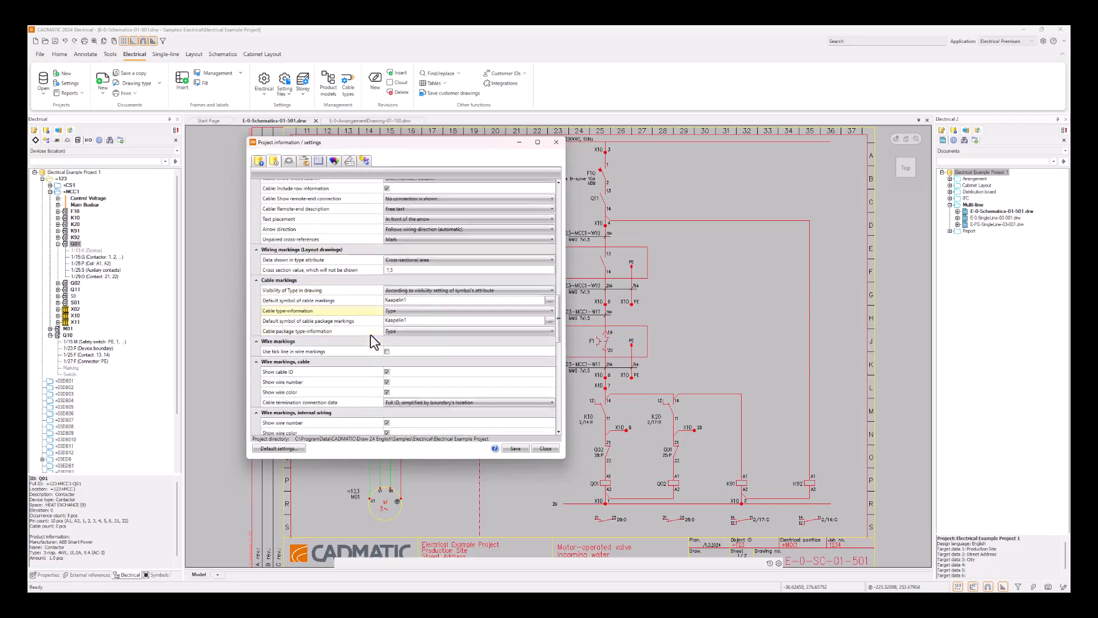
pyautogui.scroll(-15, 374, 342)
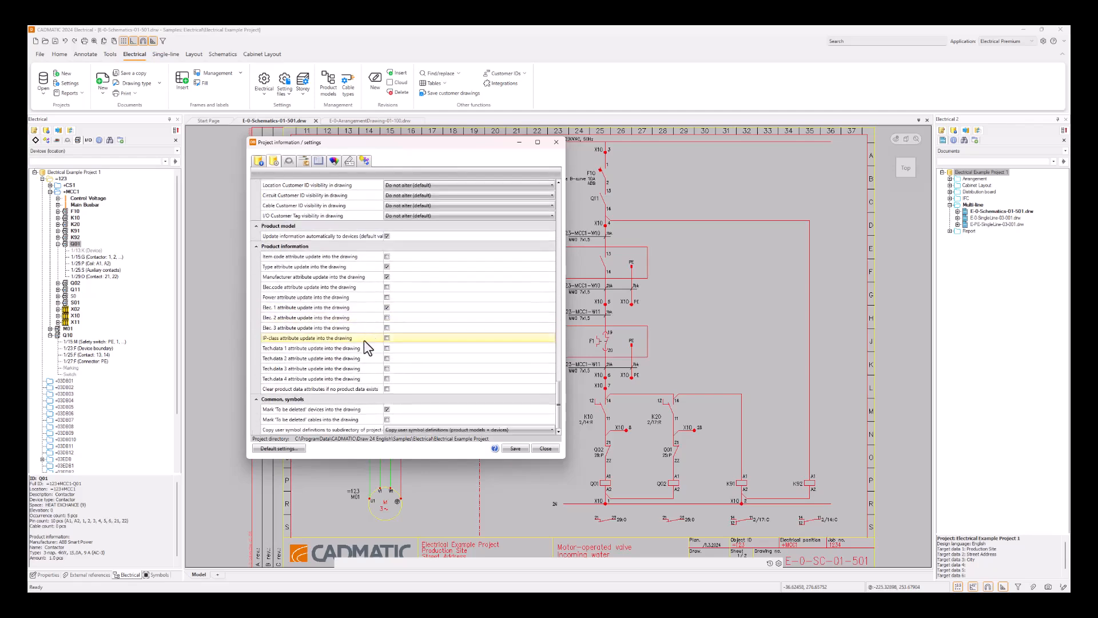
pyautogui.scroll(5, 336, 387)
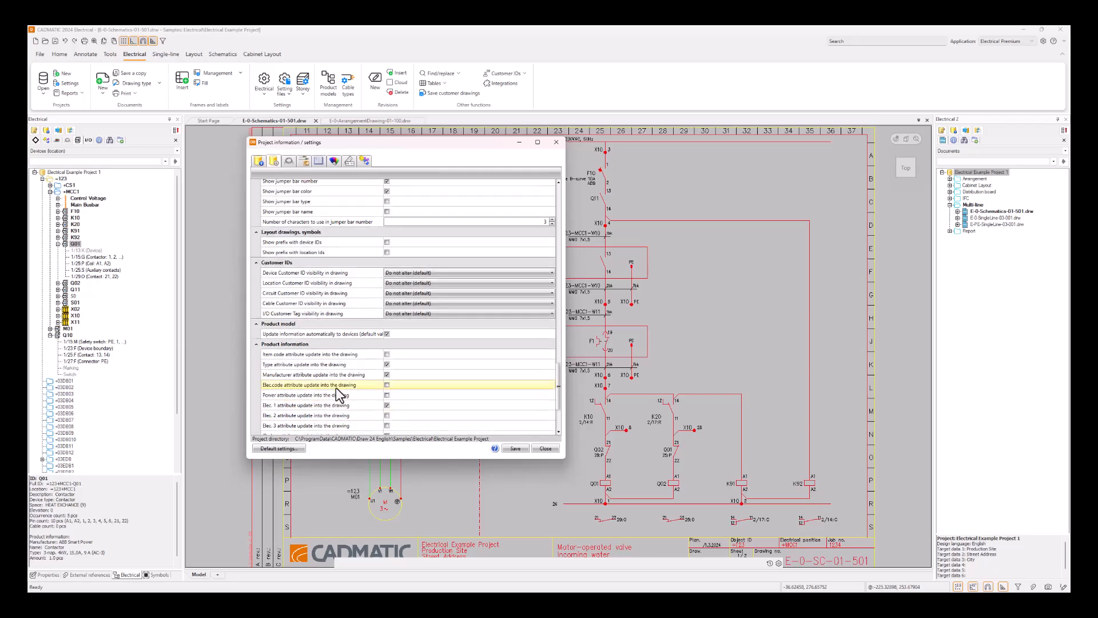
pyautogui.scroll(1, 351, 379)
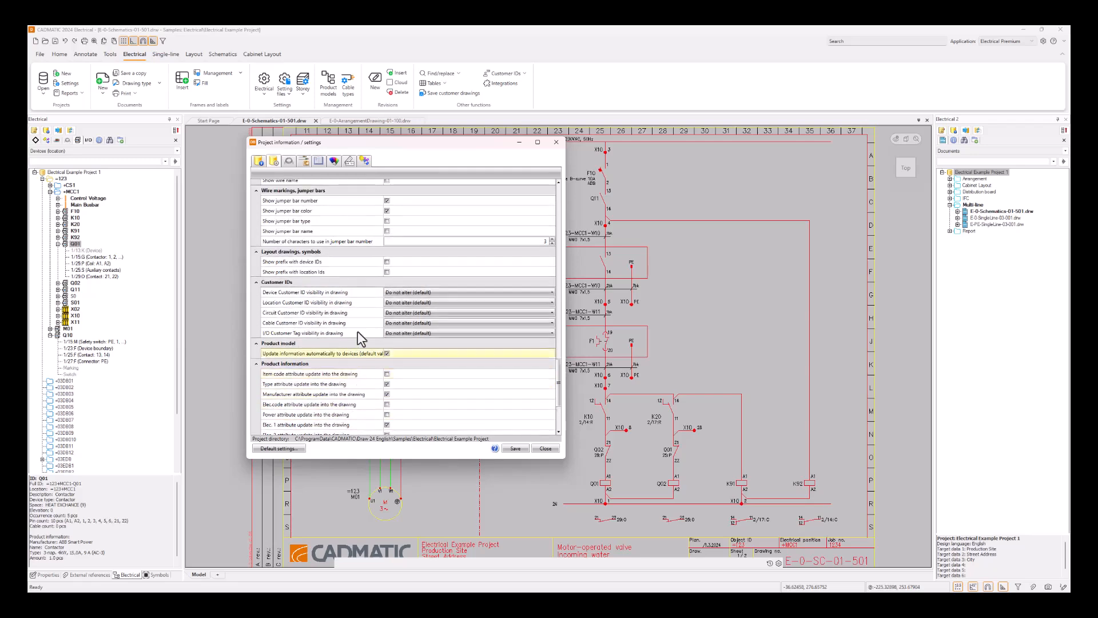
pyautogui.moveTo(561, 397); pyautogui.dragTo(557, 381)
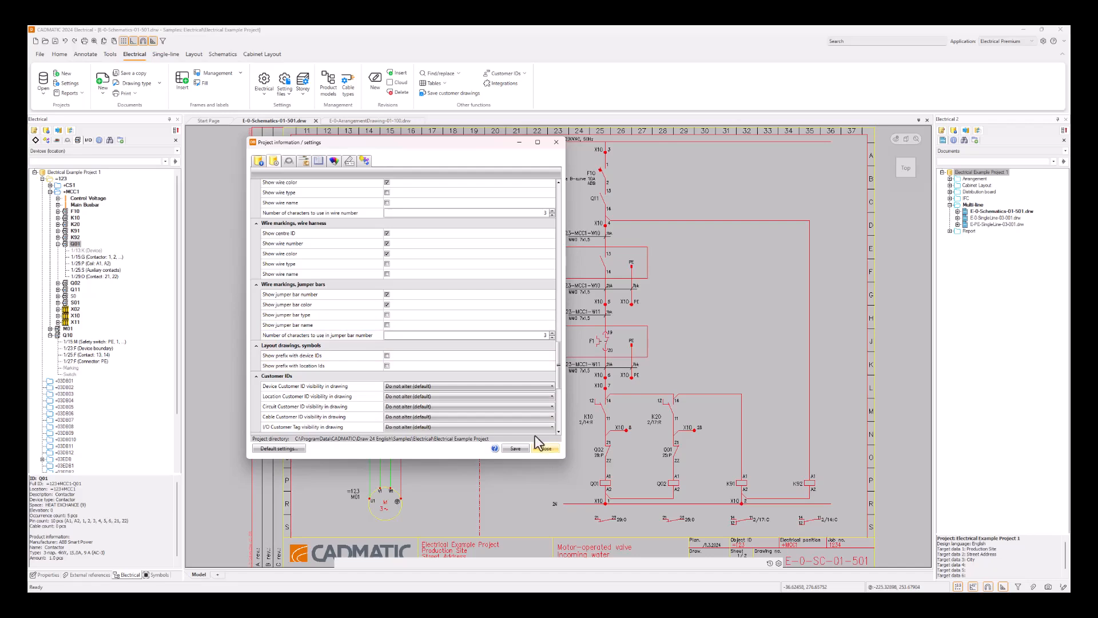
# - Compare the project's cable types side by side with those in the default project settings, and close the default settings
pyautogui.click(290, 165)
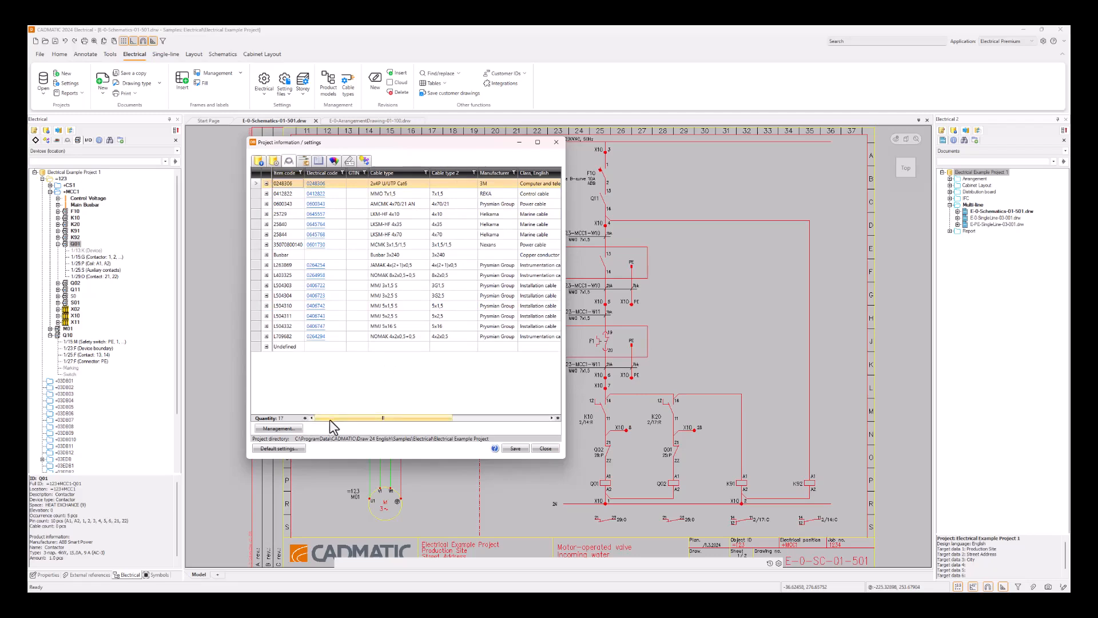
pyautogui.moveTo(330, 419); pyautogui.dragTo(307, 414)
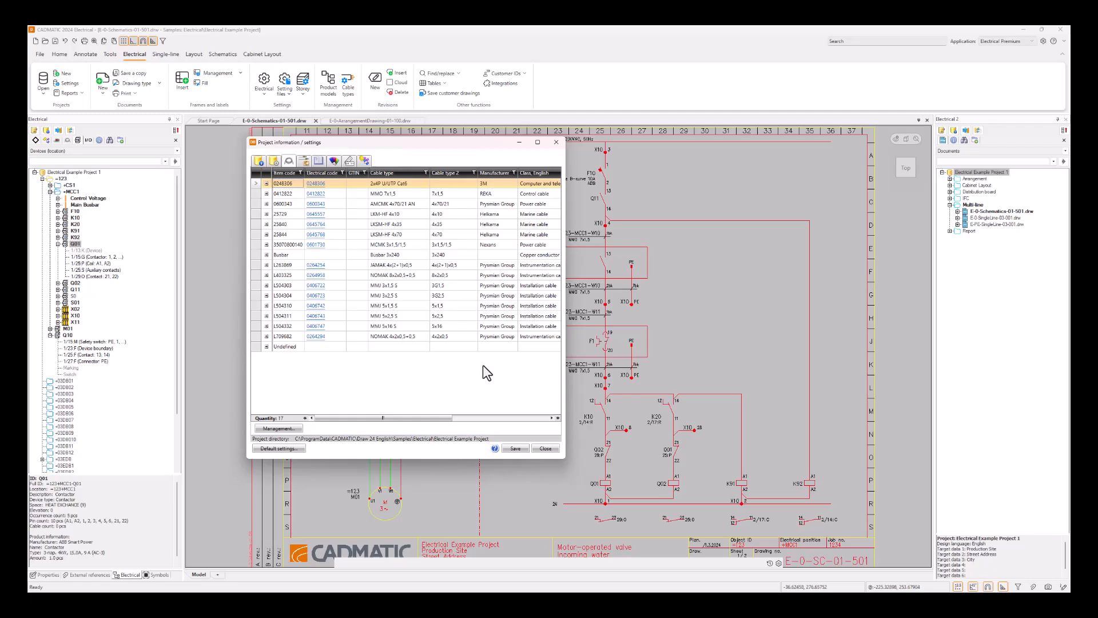
pyautogui.click(289, 448)
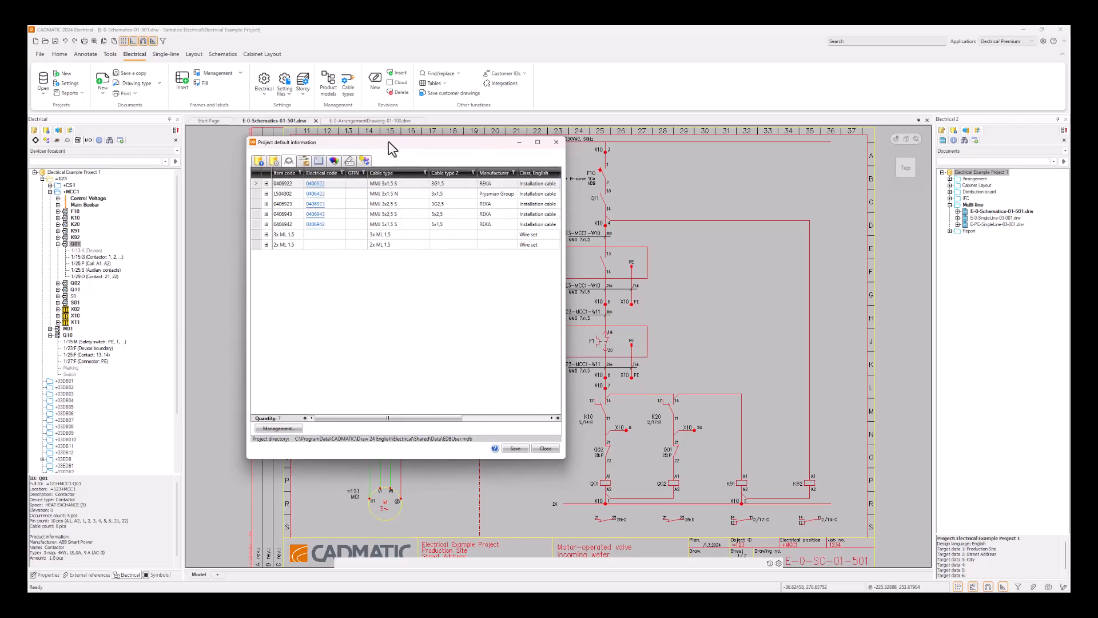
pyautogui.moveTo(389, 142); pyautogui.dragTo(713, 140)
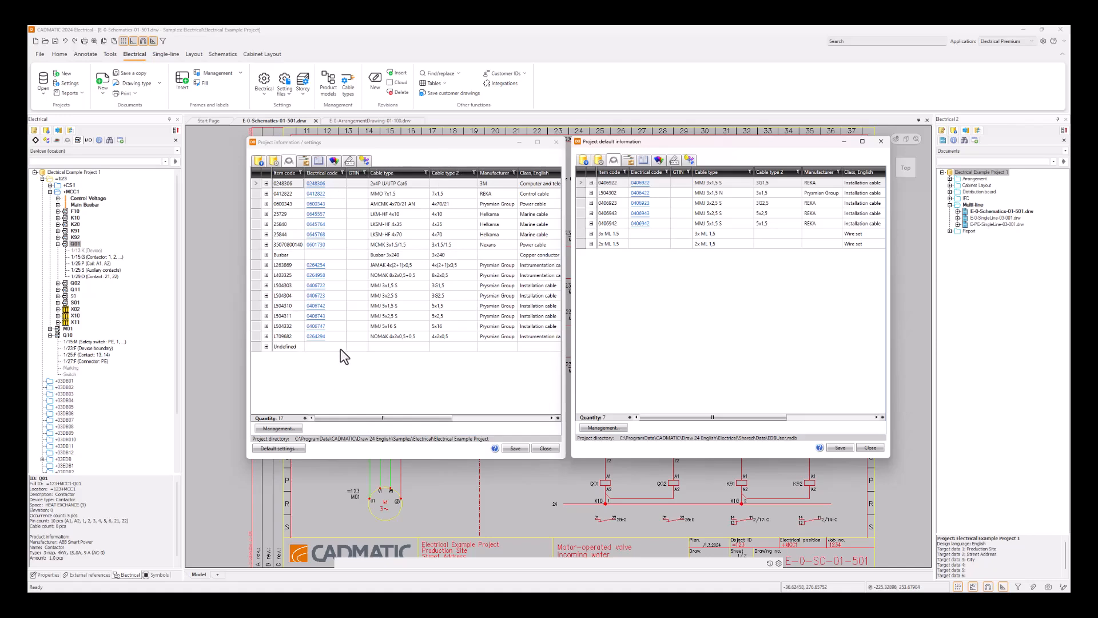
pyautogui.click(881, 141)
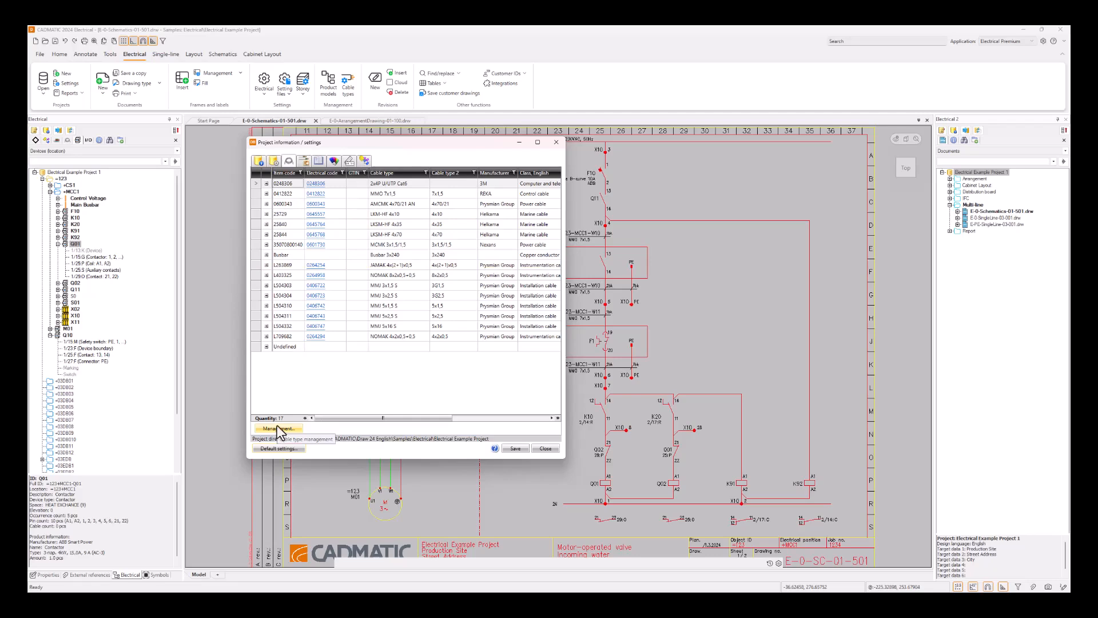
# - Look through the project's product information, additional information definitions, plate types and device definitions, and close the project settings
pyautogui.click(303, 161)
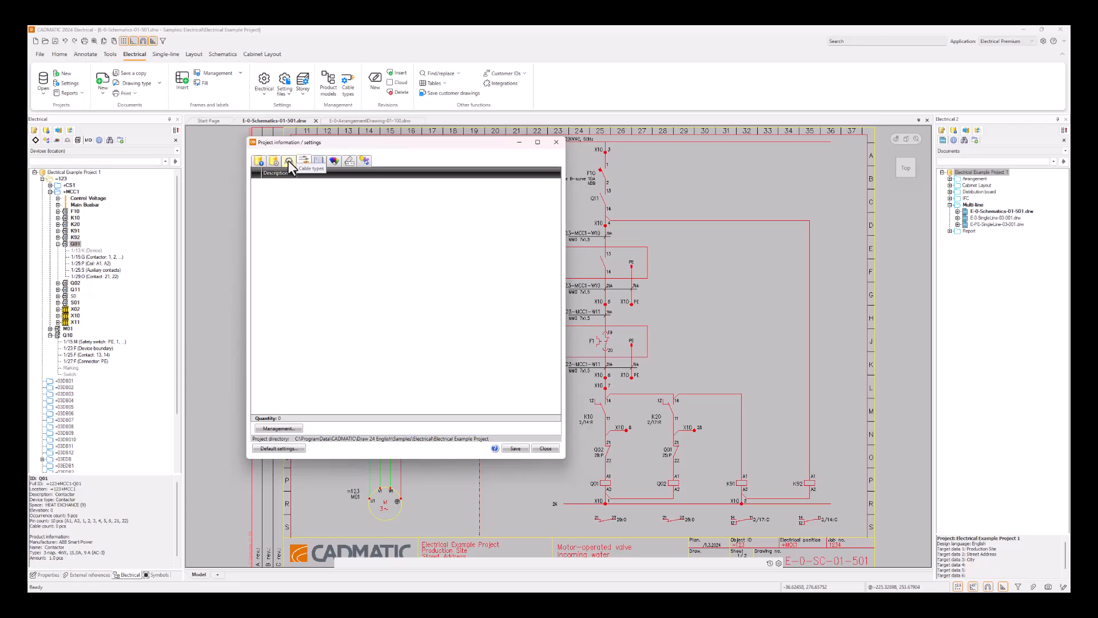
pyautogui.click(322, 161)
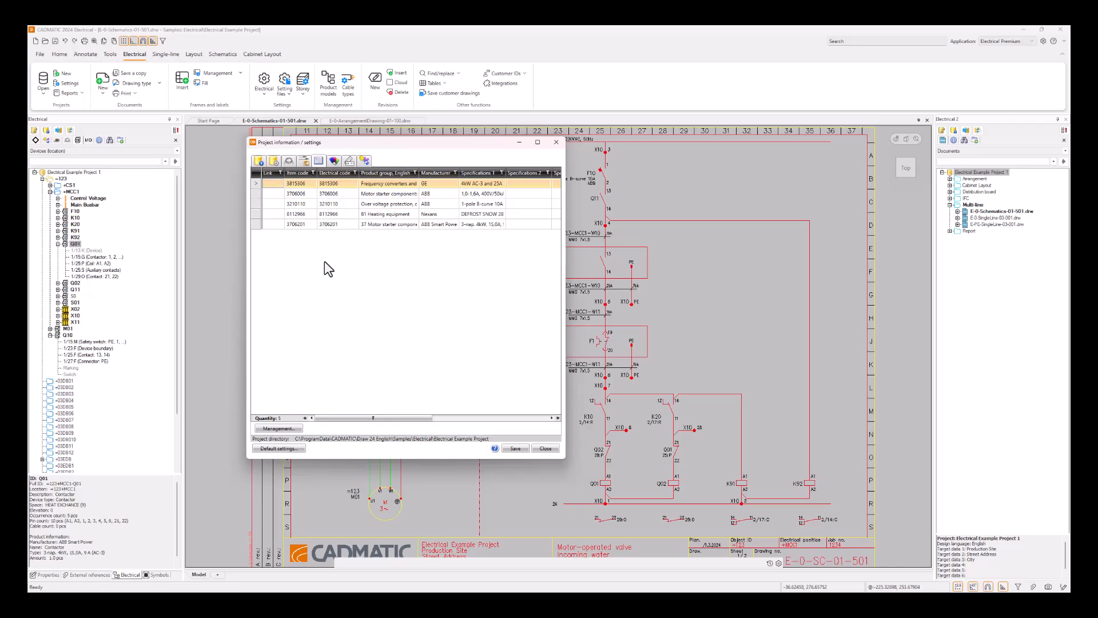
pyautogui.click(334, 162)
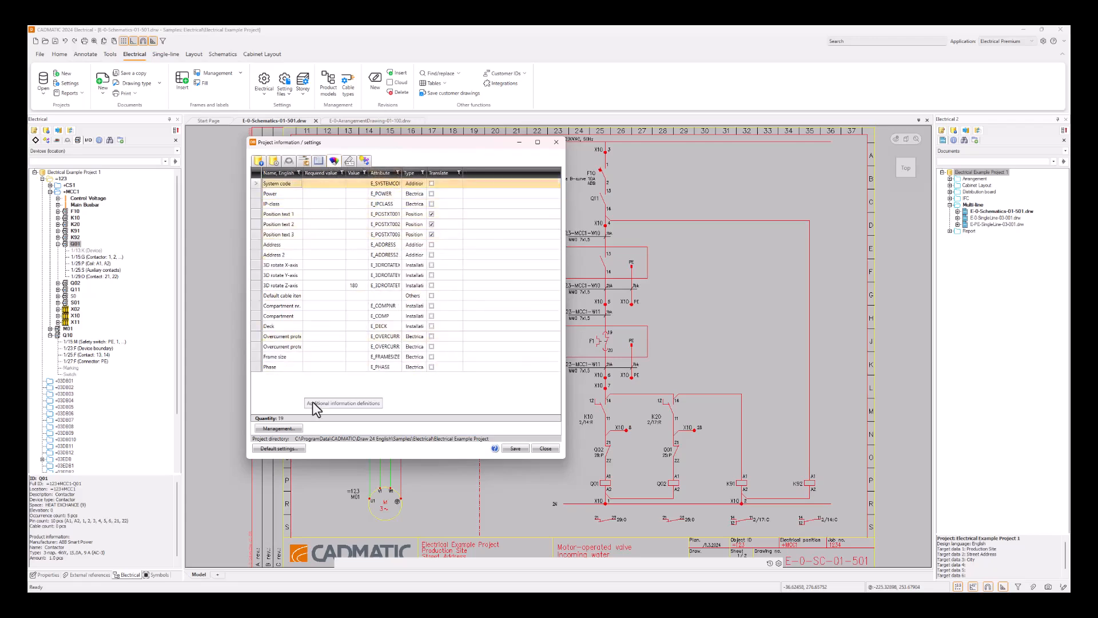
pyautogui.moveTo(416, 144); pyautogui.dragTo(738, 166)
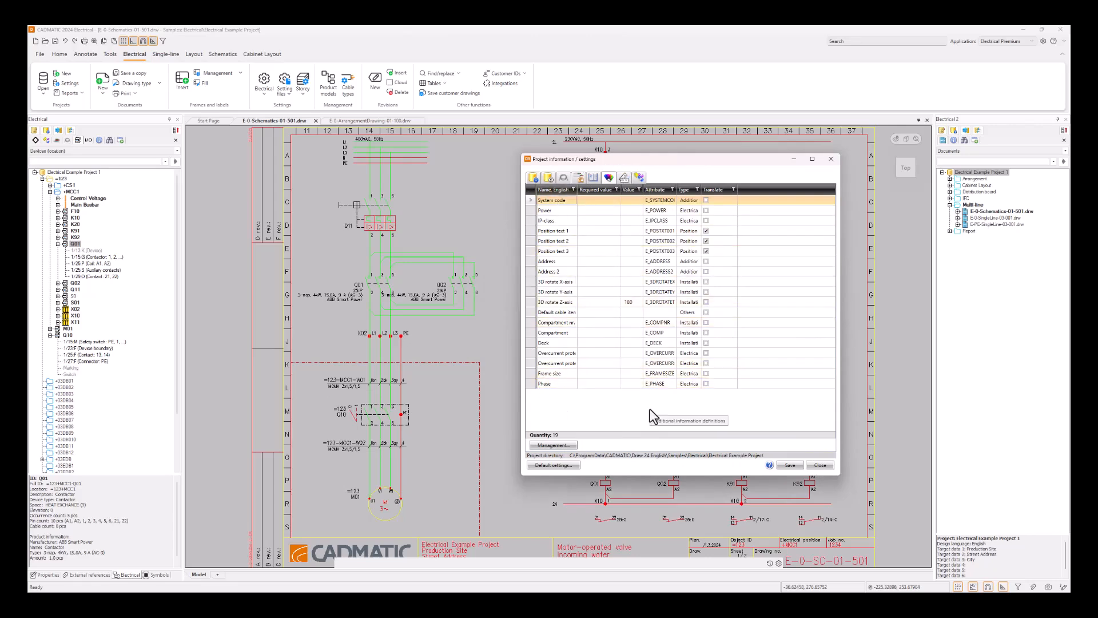
pyautogui.click(623, 178)
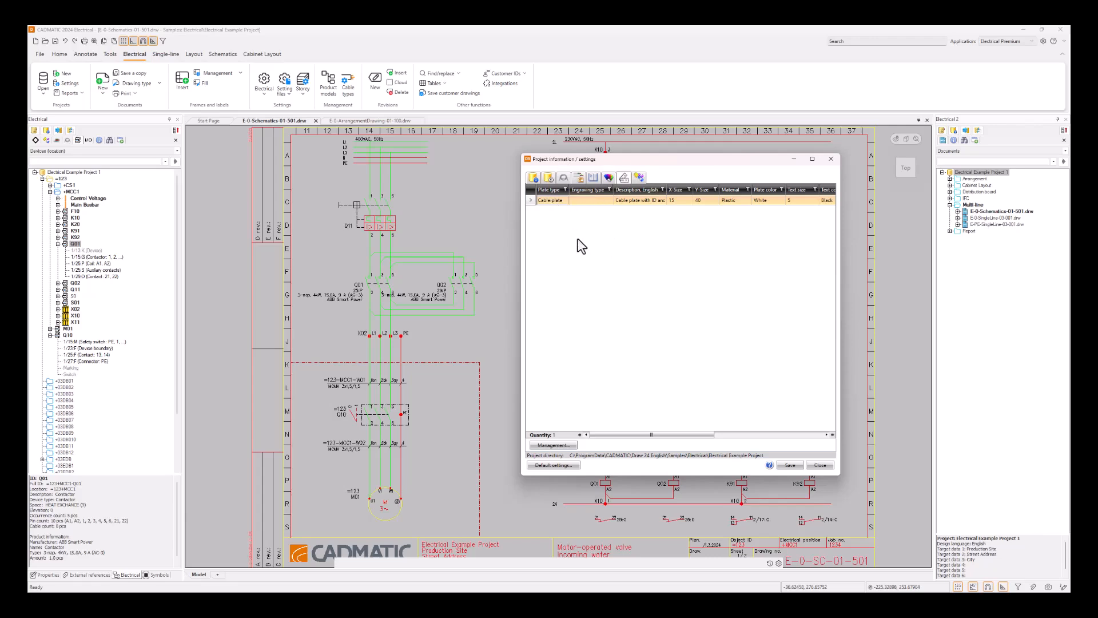
pyautogui.click(639, 178)
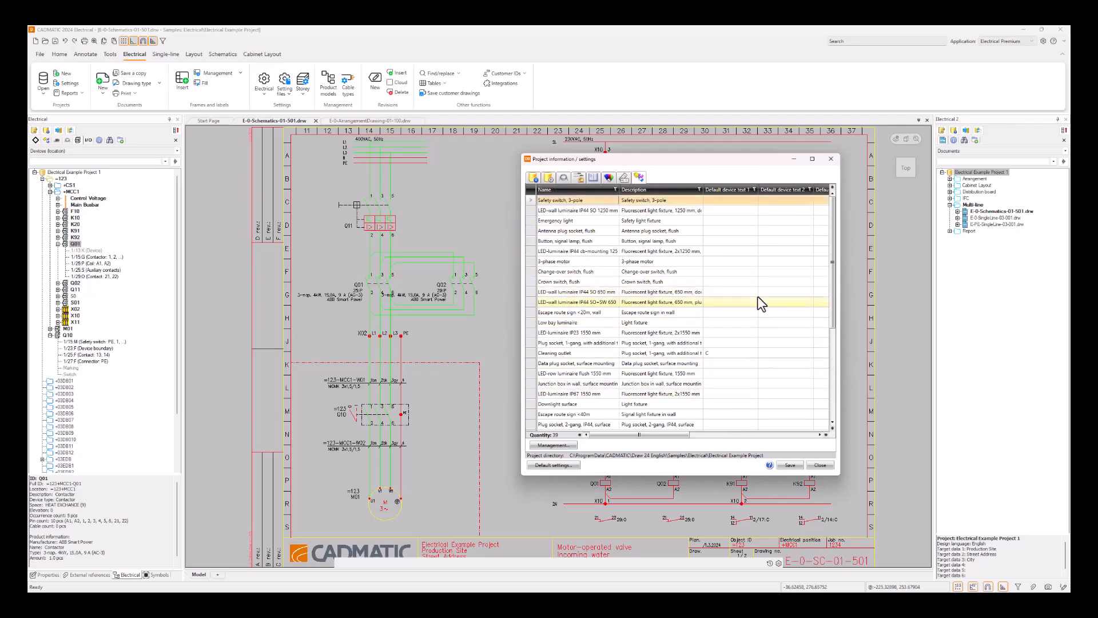
pyautogui.moveTo(832, 216)
pyautogui.mouseDown()
pyautogui.moveTo(825, 339)
pyautogui.moveTo(828, 217)
pyautogui.moveTo(829, 226)
pyautogui.mouseUp()
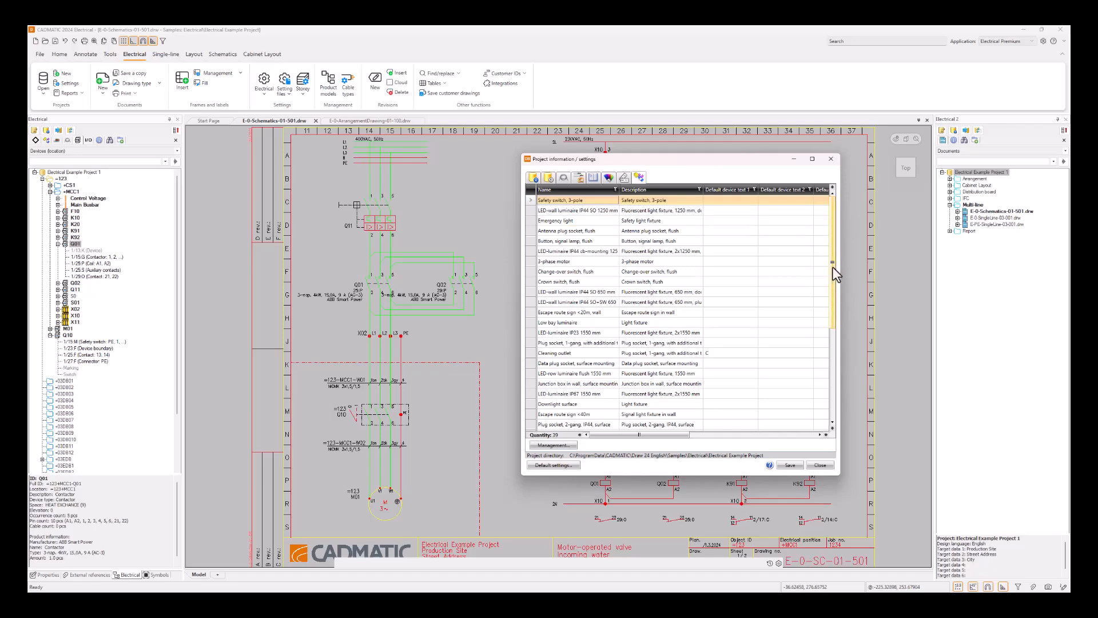
pyautogui.click(819, 465)
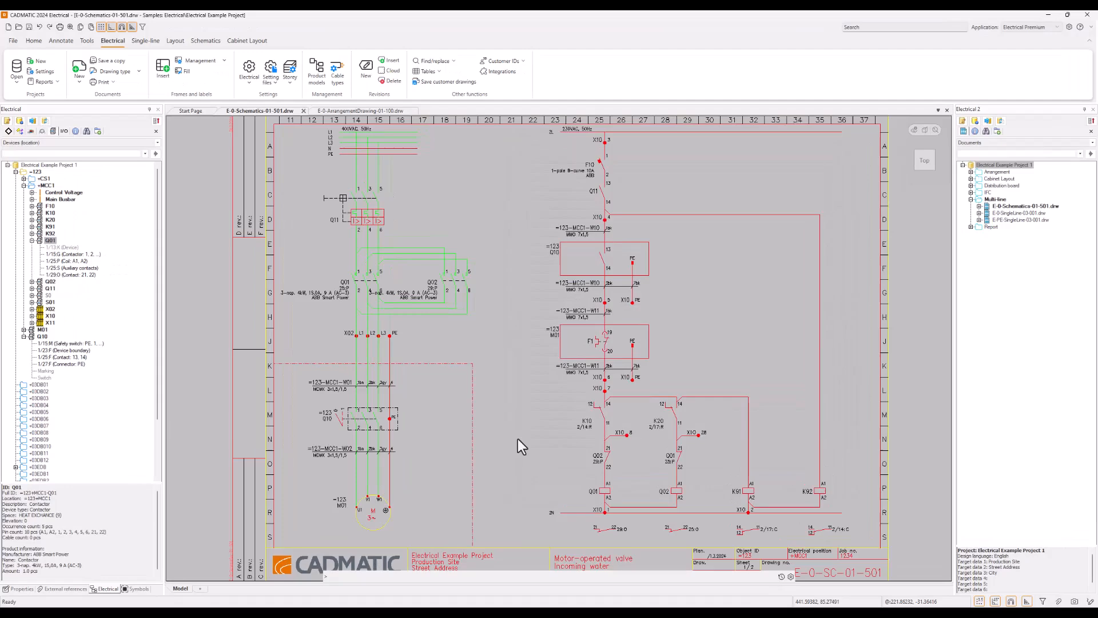
# - Start a new electrical drawing of the multi-line diagram type and name it Test_Drawing.drw
pyautogui.moveTo(517, 439); pyautogui.dragTo(530, 444, button='middle')
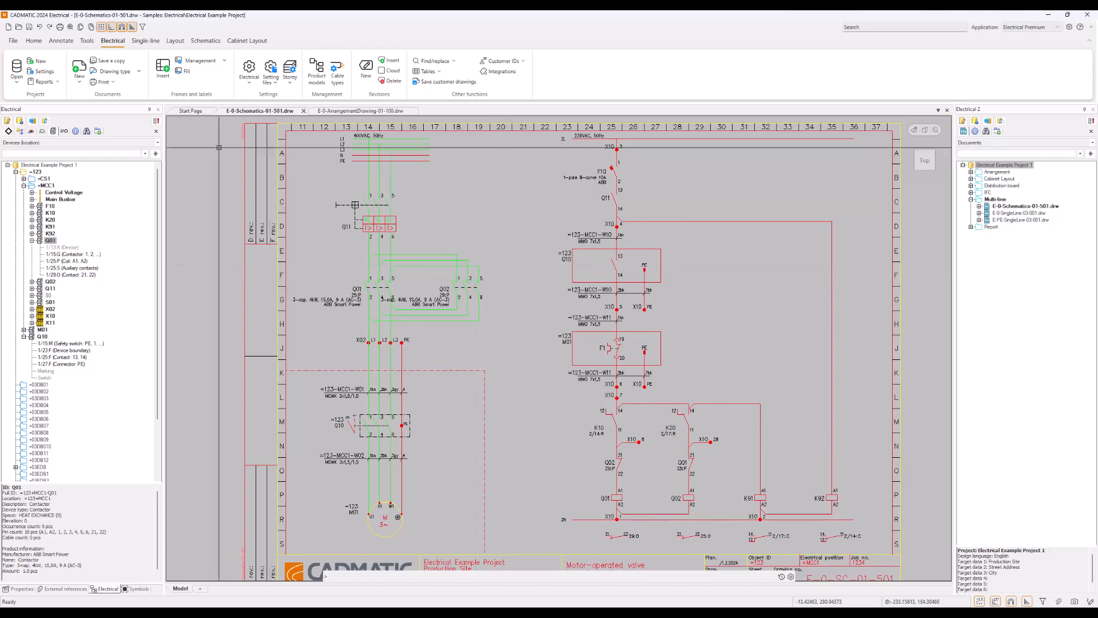
pyautogui.click(80, 70)
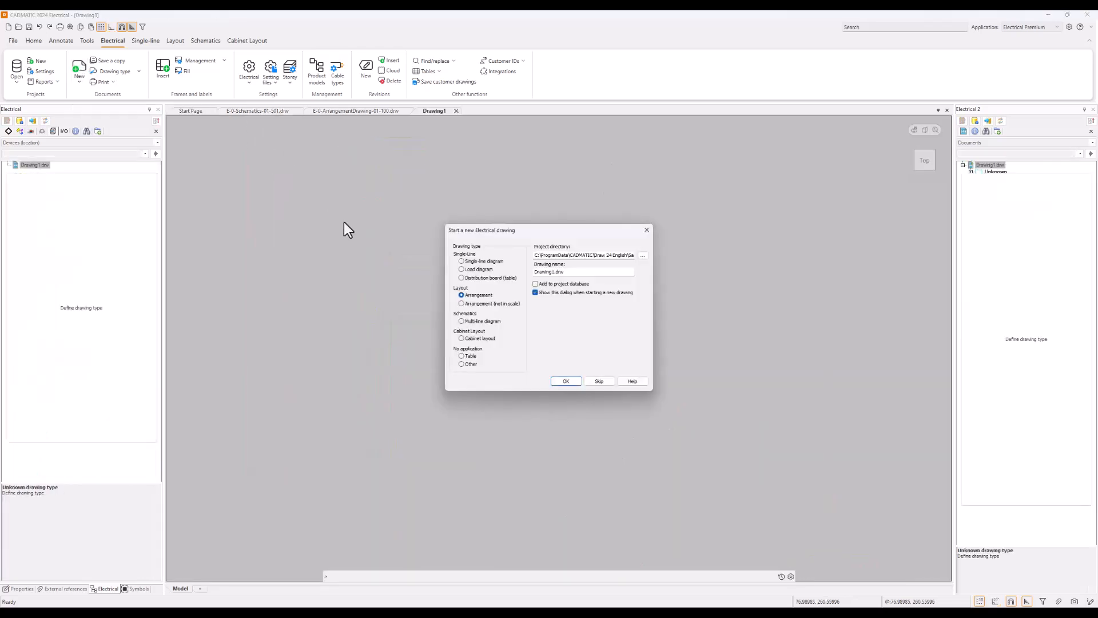
pyautogui.moveTo(564, 227); pyautogui.dragTo(555, 218)
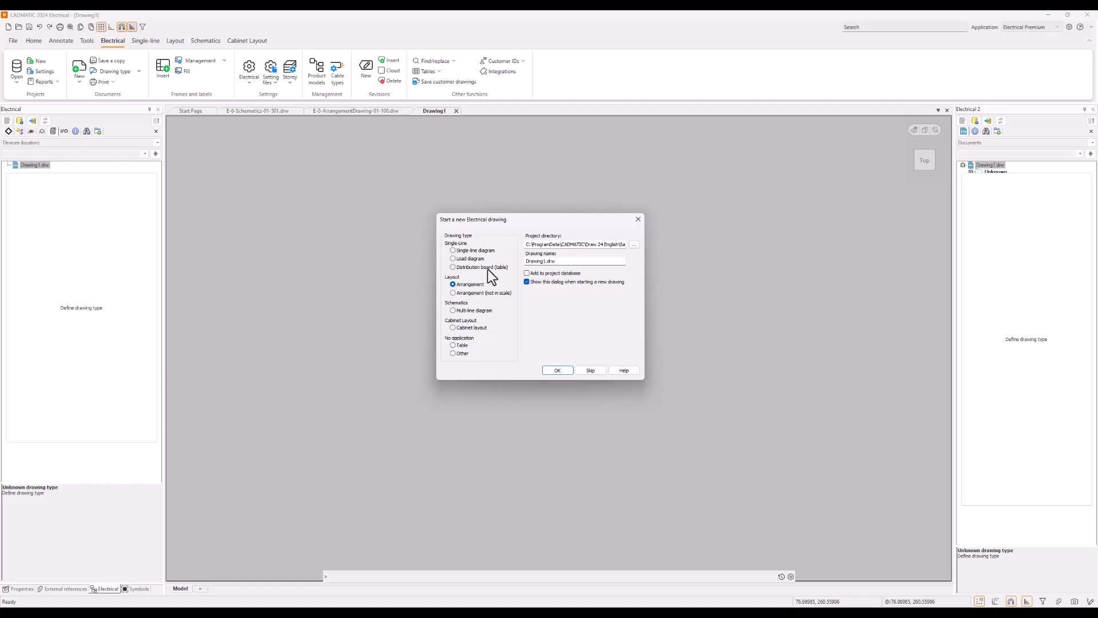
pyautogui.click(453, 285)
pyautogui.moveTo(552, 245); pyautogui.dragTo(617, 247)
pyautogui.click(618, 247)
pyautogui.doubleClick(544, 262)
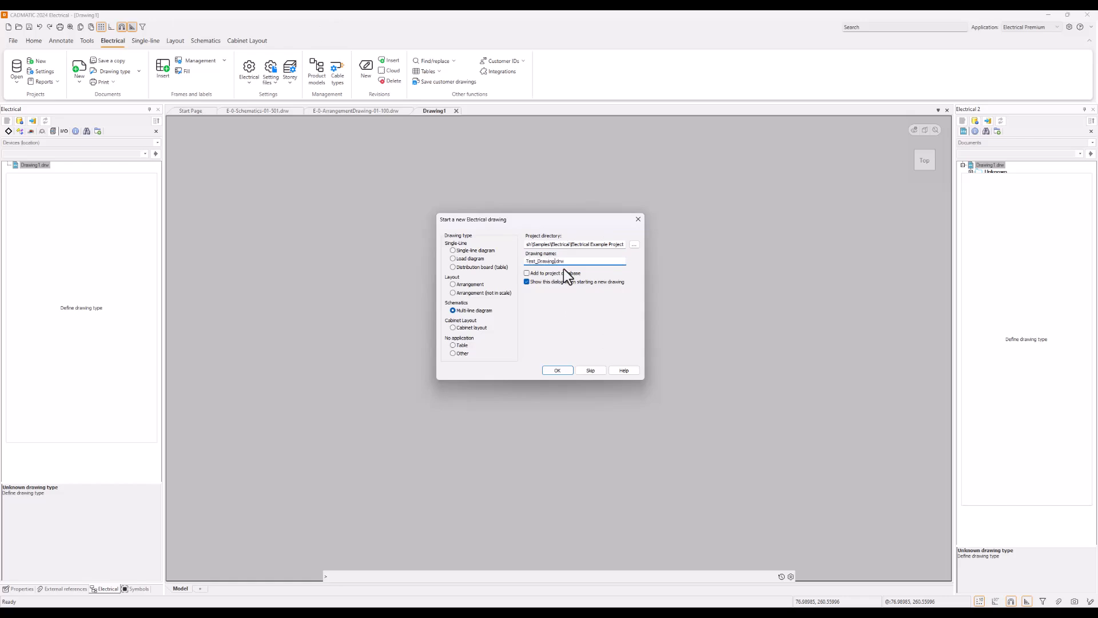
# - Include the new drawing in the project database, check its project directory, and create the drawing
pyautogui.click(527, 274)
pyautogui.click(987, 121)
pyautogui.moveTo(571, 244); pyautogui.dragTo(640, 248)
pyautogui.click(622, 244)
pyautogui.click(557, 371)
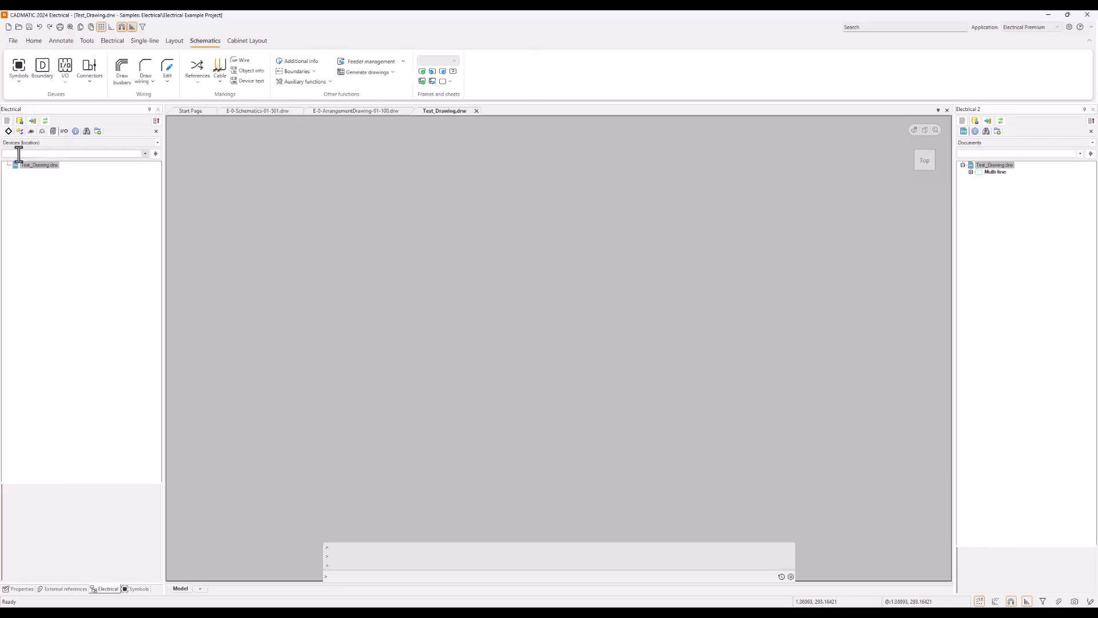
# - Locate Test_Drawing.drw among the project's multi-line documents and close the drawing
pyautogui.click(90, 143)
pyautogui.click(91, 143)
pyautogui.click(31, 131)
pyautogui.click(54, 131)
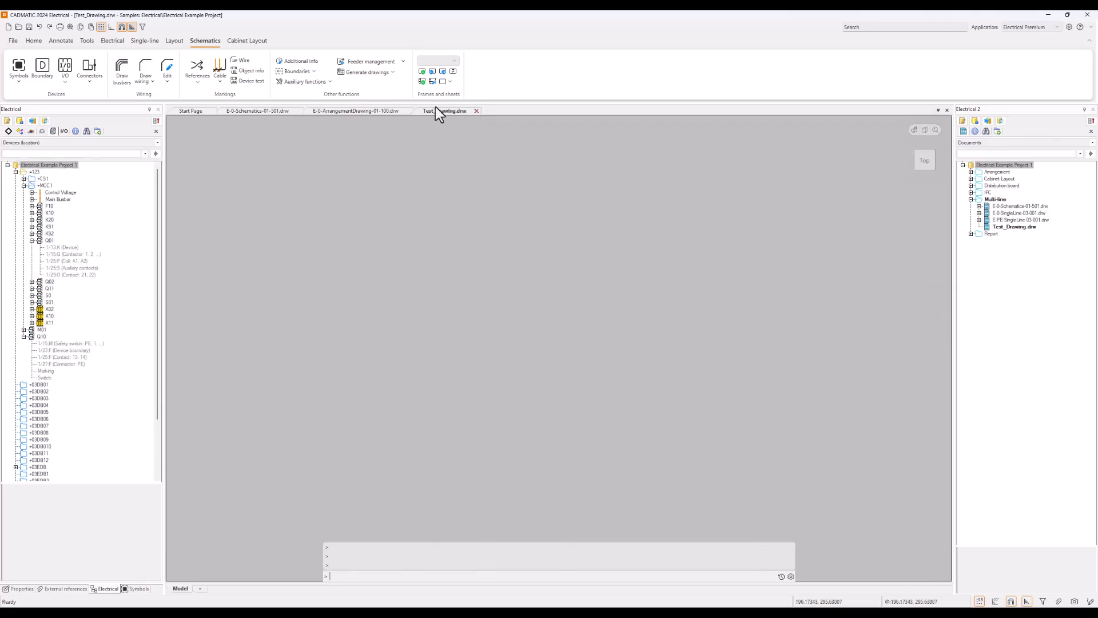
pyautogui.click(1028, 228)
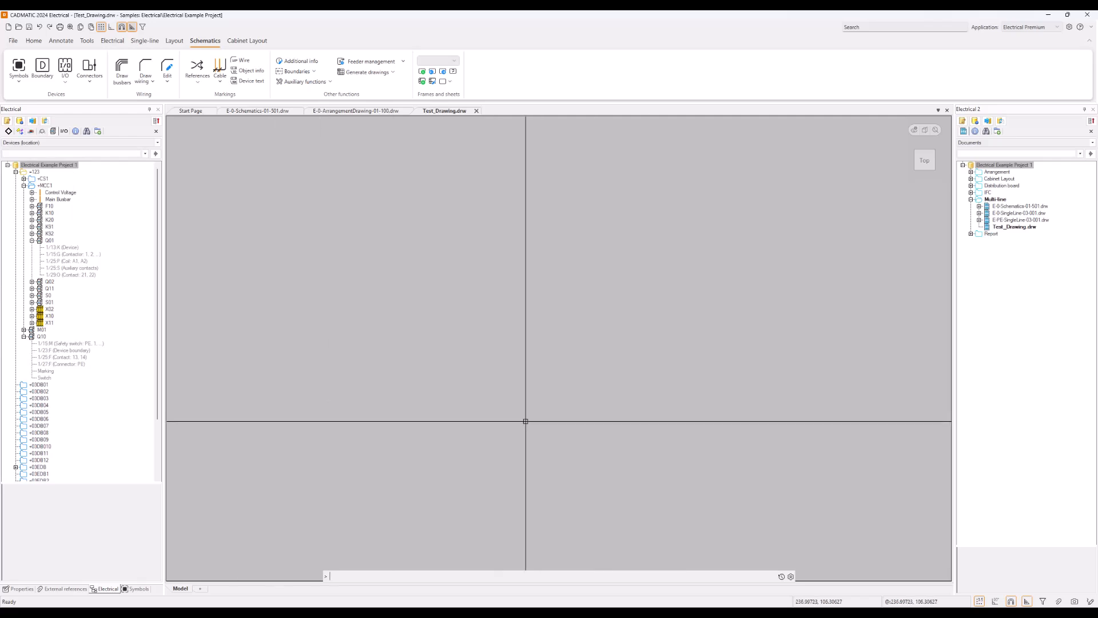
pyautogui.click(476, 111)
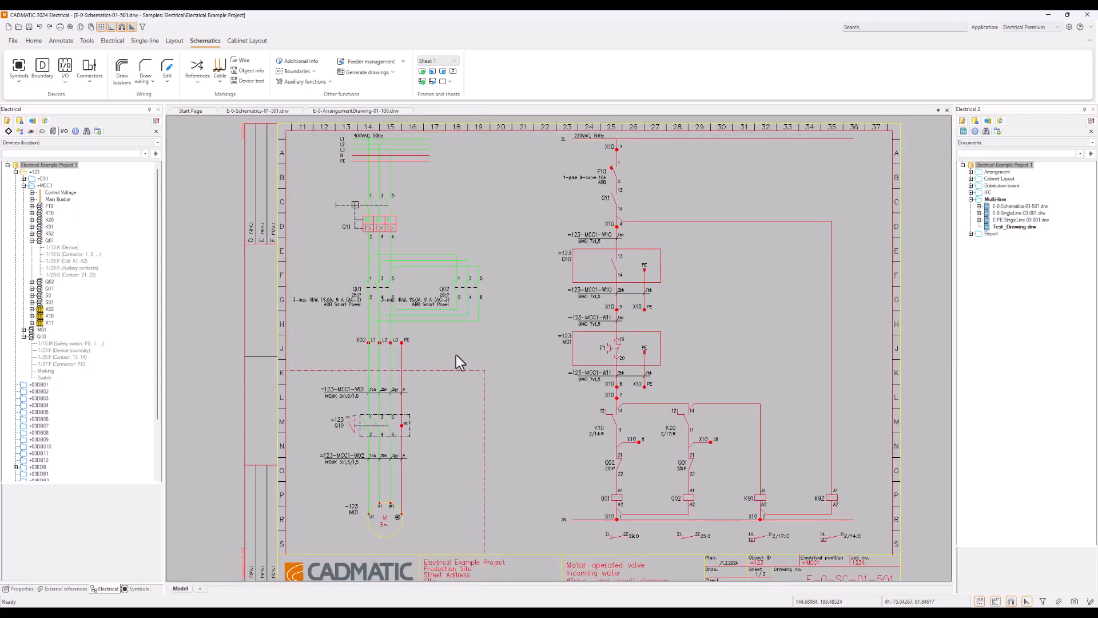
# - Switch to the Electrical DB Tool and expand the Test_Drawing.drw entry in the project's document list
pyautogui.moveTo(439, 606)
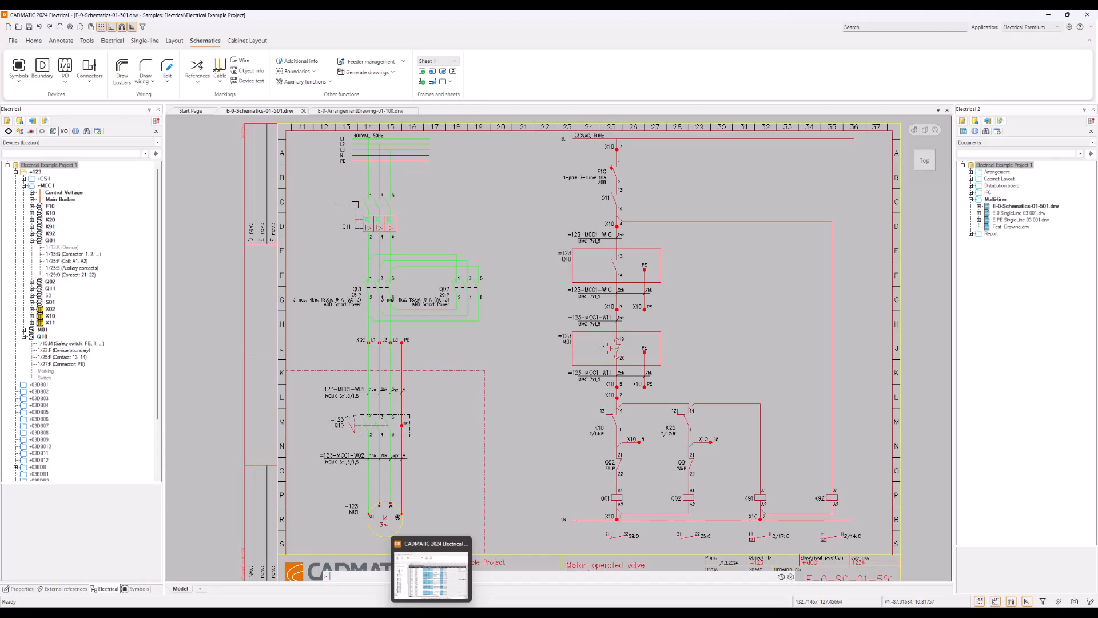
pyautogui.click(431, 575)
pyautogui.moveTo(647, 114); pyautogui.dragTo(609, 110)
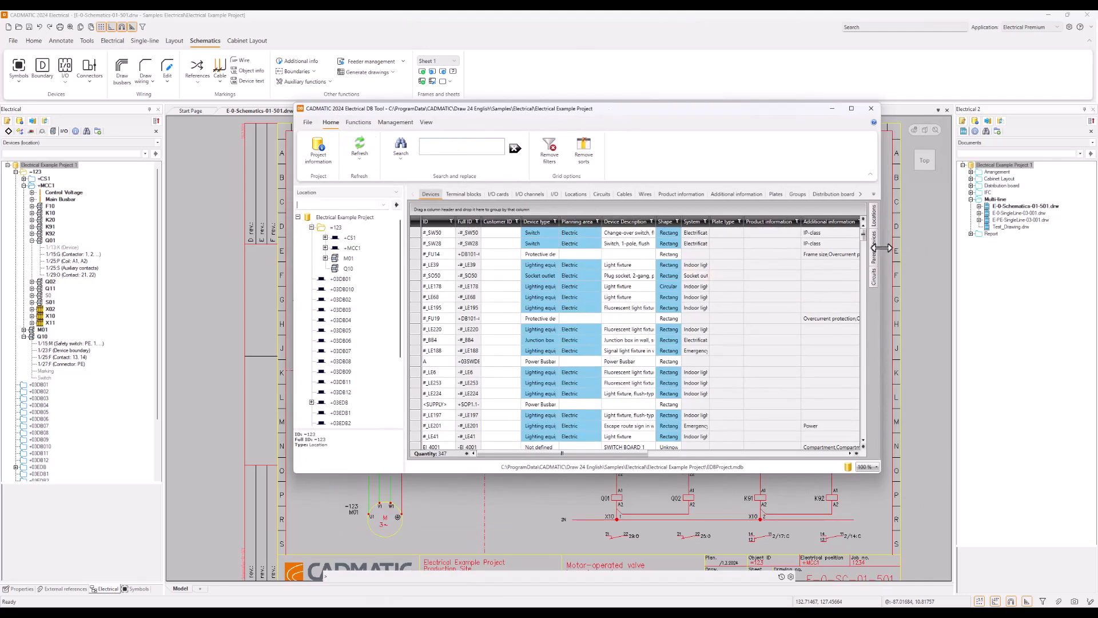
pyautogui.moveTo(881, 245); pyautogui.dragTo(1029, 246)
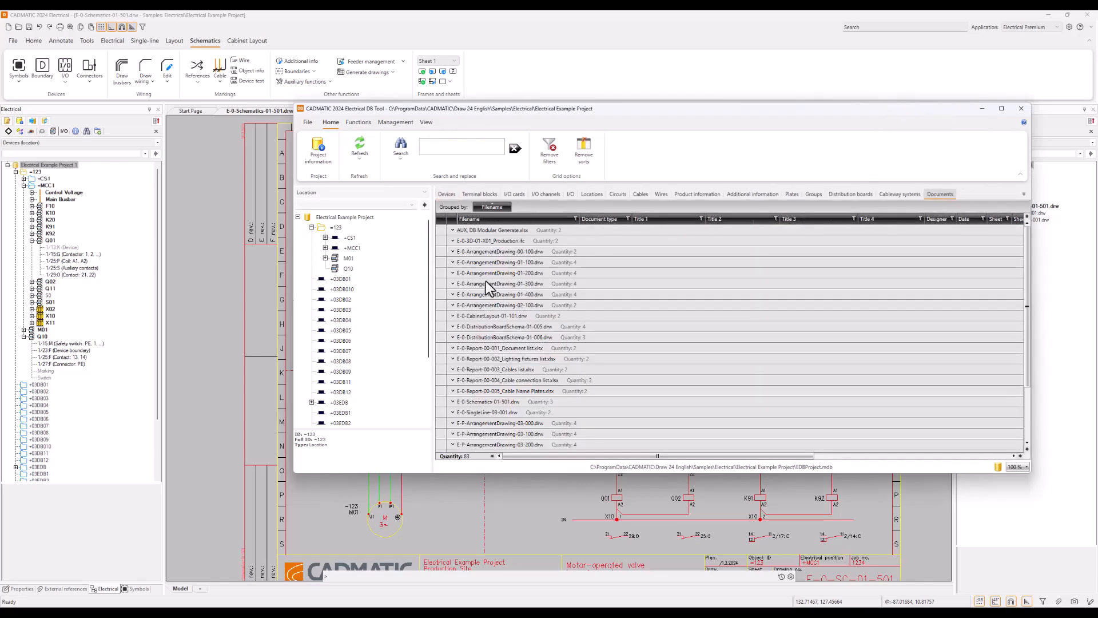
pyautogui.scroll(-1, 485, 325)
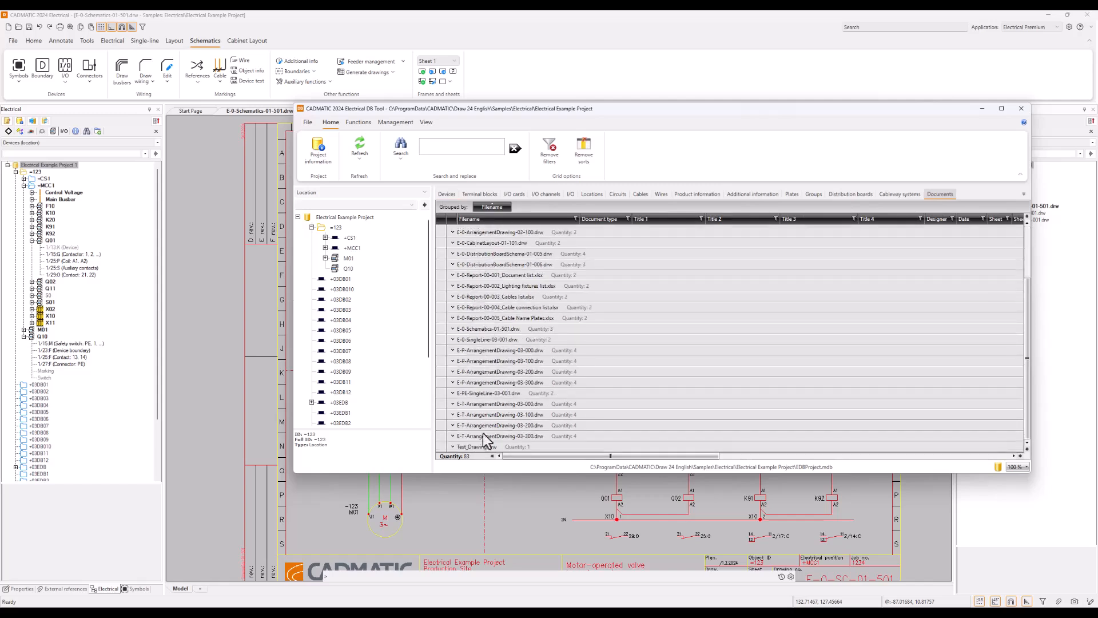
pyautogui.click(452, 447)
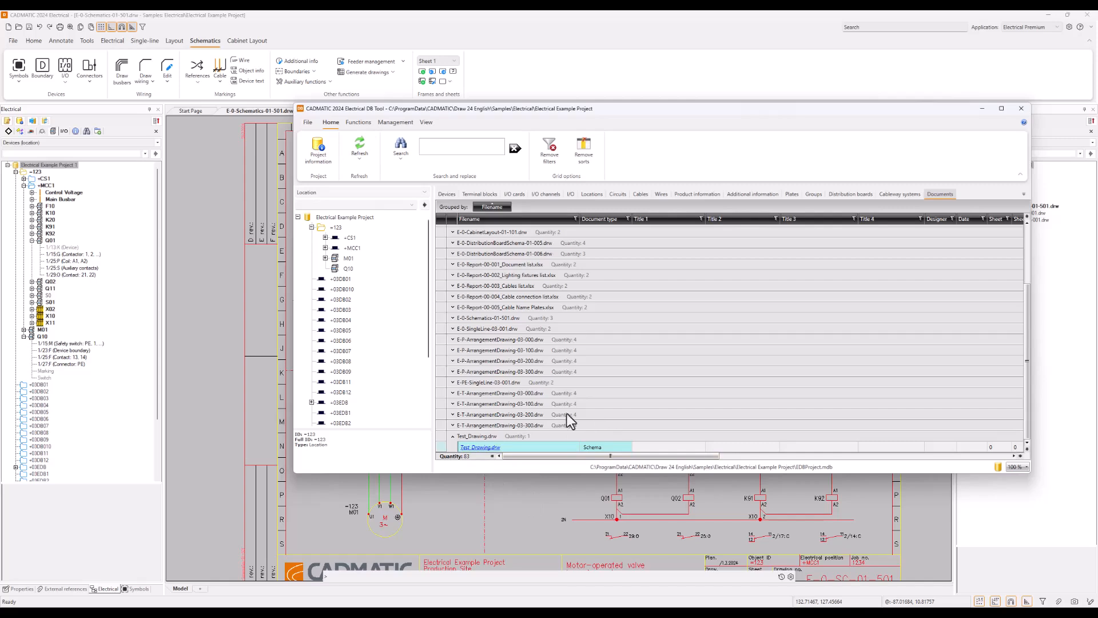
# - Reposition and enlarge the DB Tool window, and refresh the project's document list
pyautogui.moveTo(639, 109); pyautogui.dragTo(468, 43)
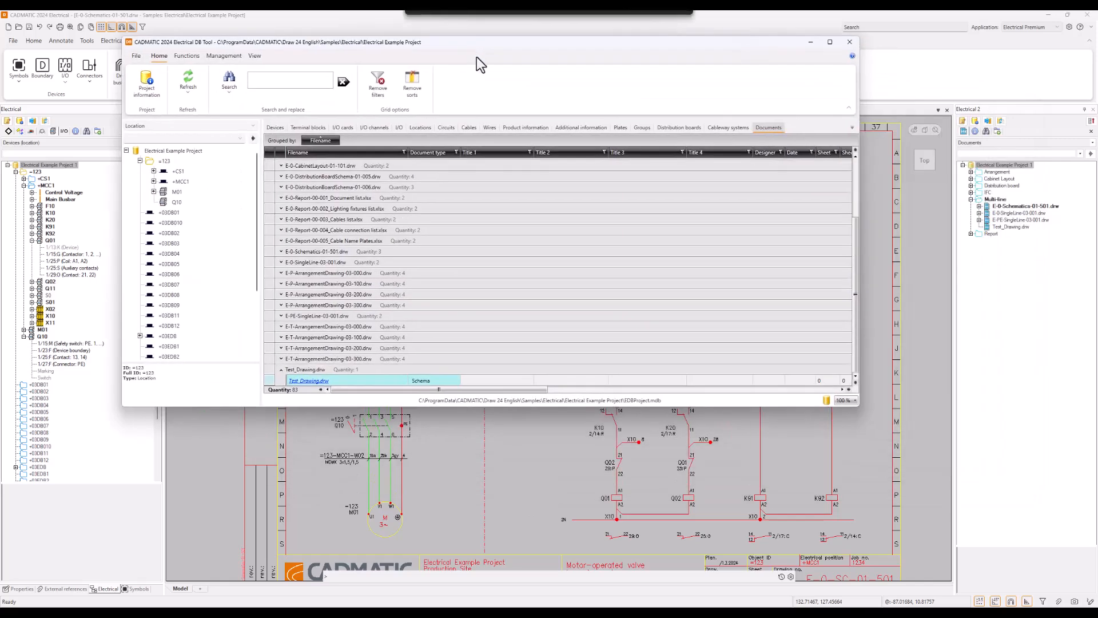
pyautogui.moveTo(803, 407); pyautogui.dragTo(804, 466)
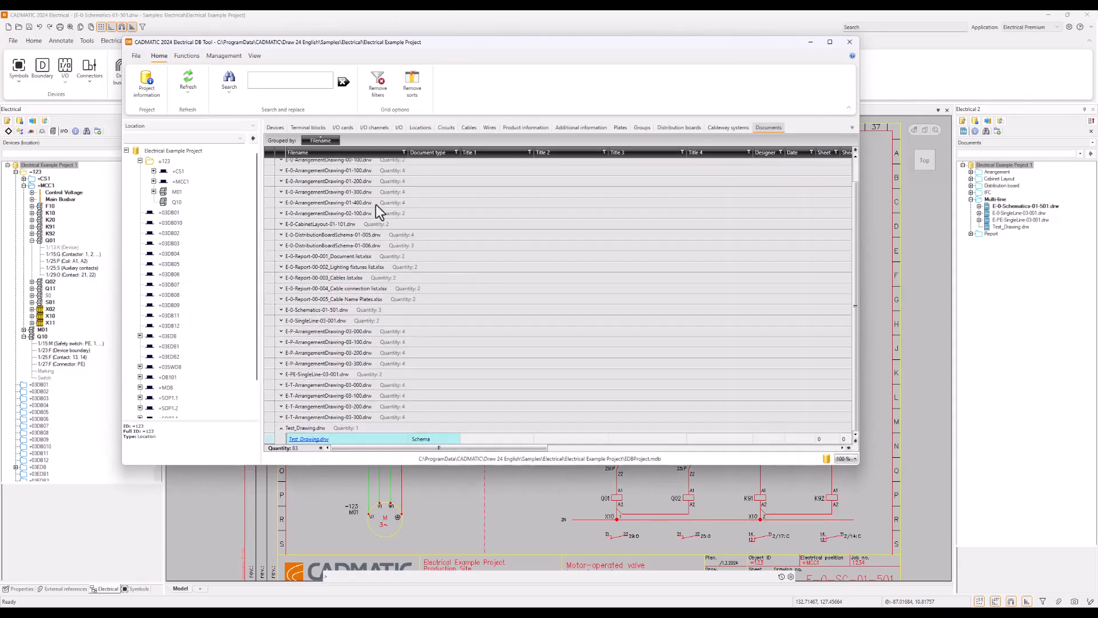
pyautogui.click(190, 76)
pyautogui.click(772, 129)
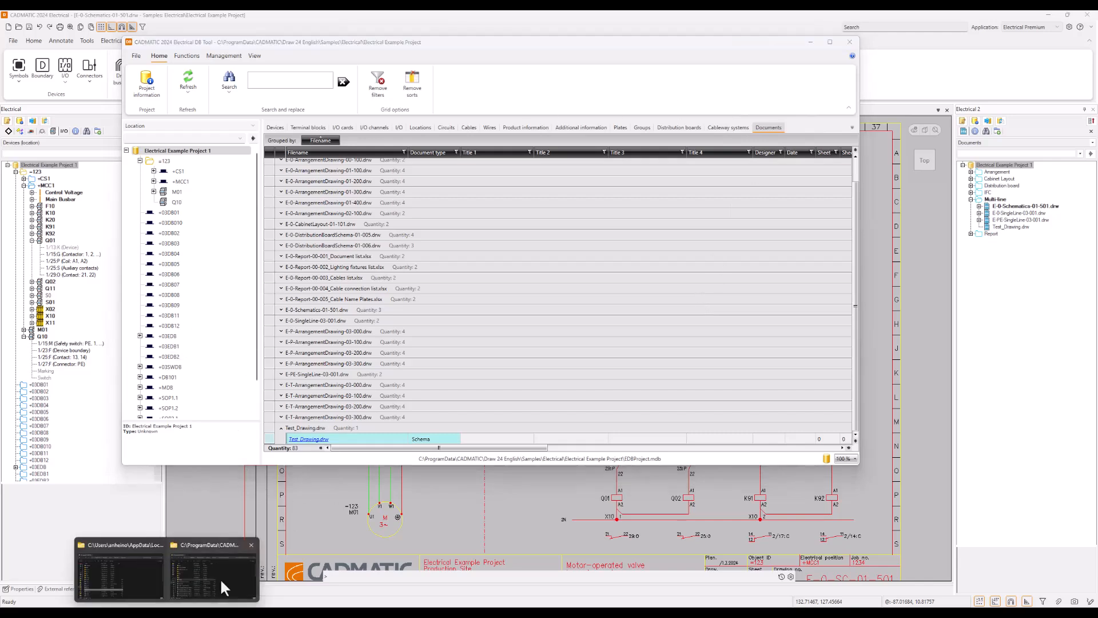
# - Switch to File Explorer and locate the Test_Drawing.drw file in the Electrical Example Project folder
pyautogui.moveTo(1097, 269); pyautogui.dragTo(609, 207)
pyautogui.scroll(-9, 380, 433)
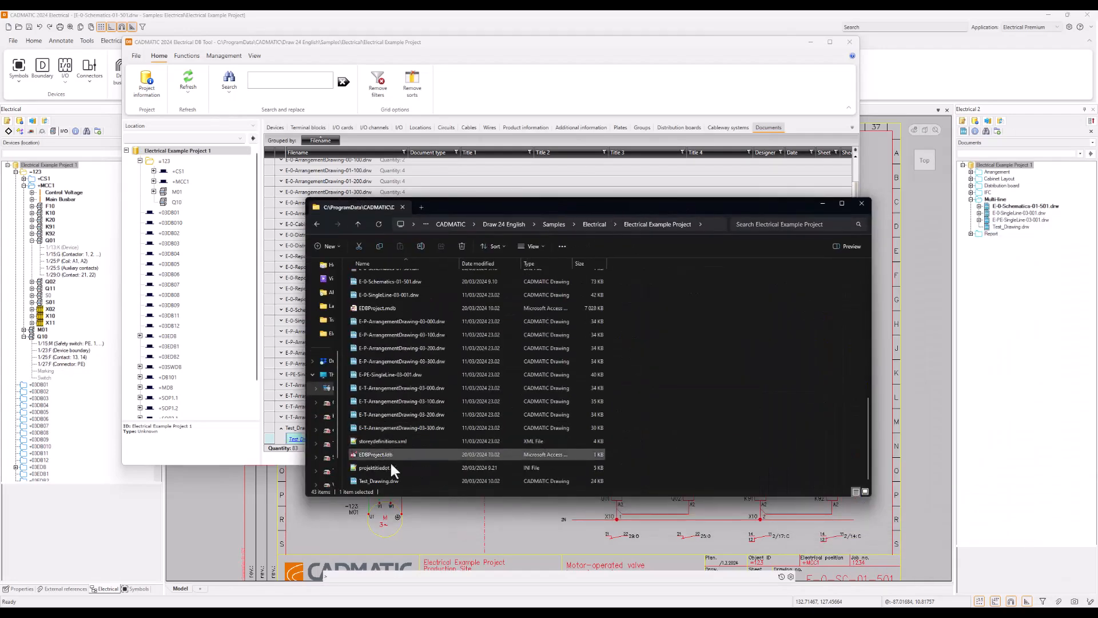
pyautogui.click(389, 479)
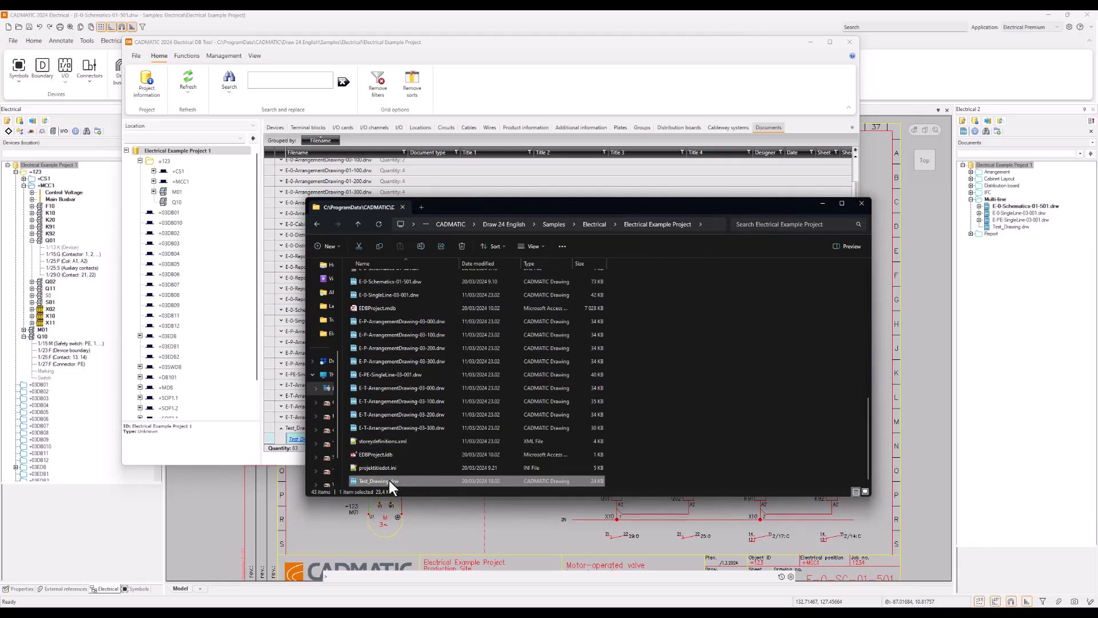
pyautogui.click(659, 482)
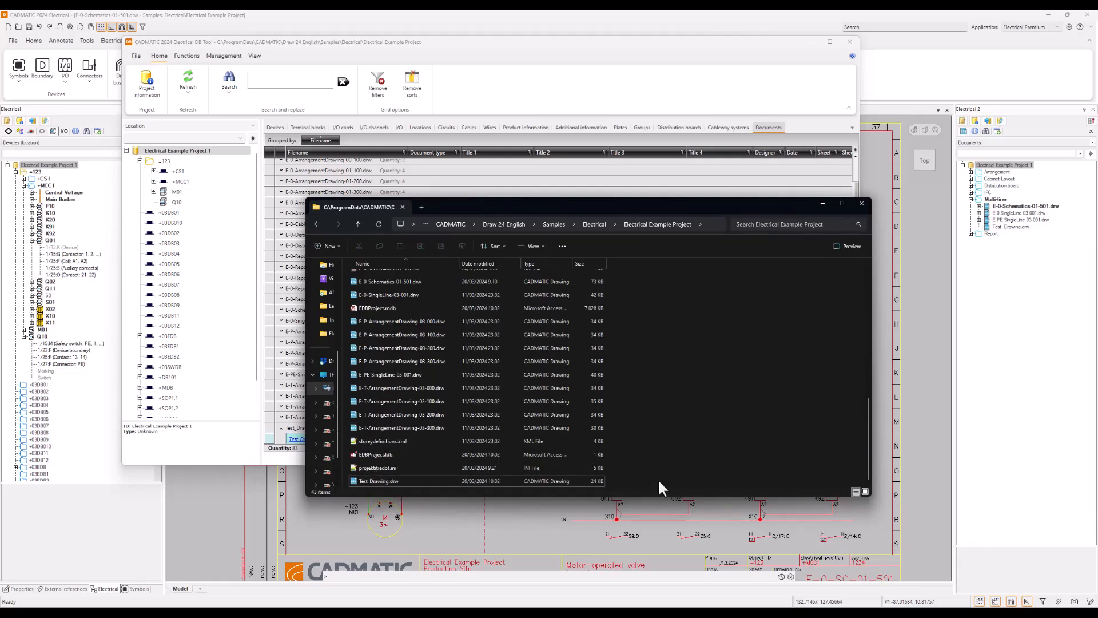
pyautogui.click(384, 482)
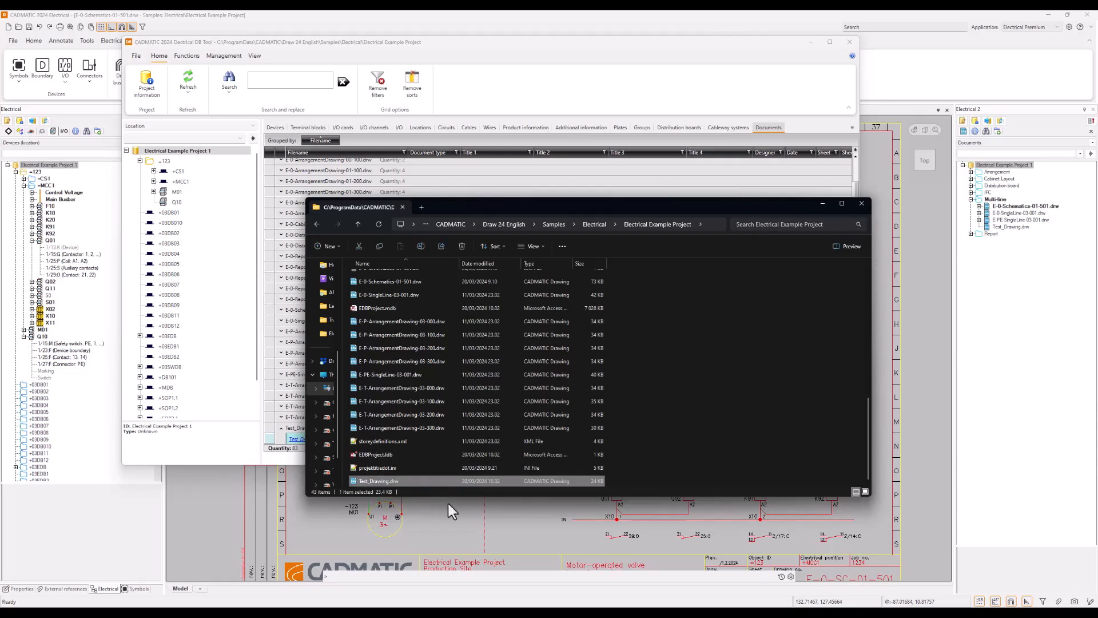
pyautogui.click(635, 481)
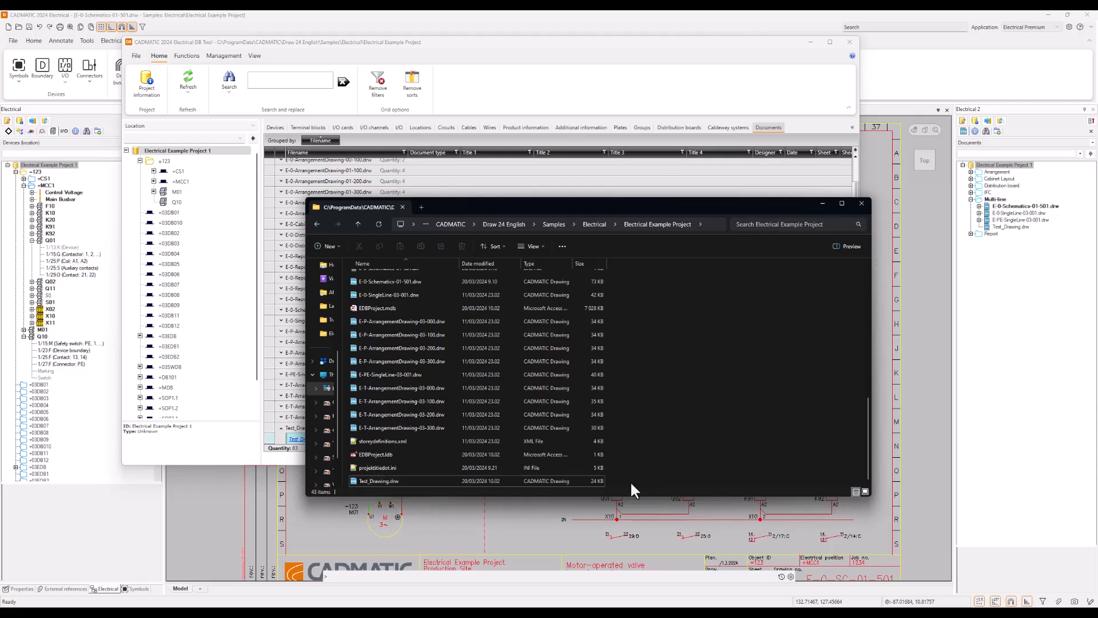
# - Examine the option for removing Test_Drawing.drw from the project in the document tree, without applying it
pyautogui.click(598, 46)
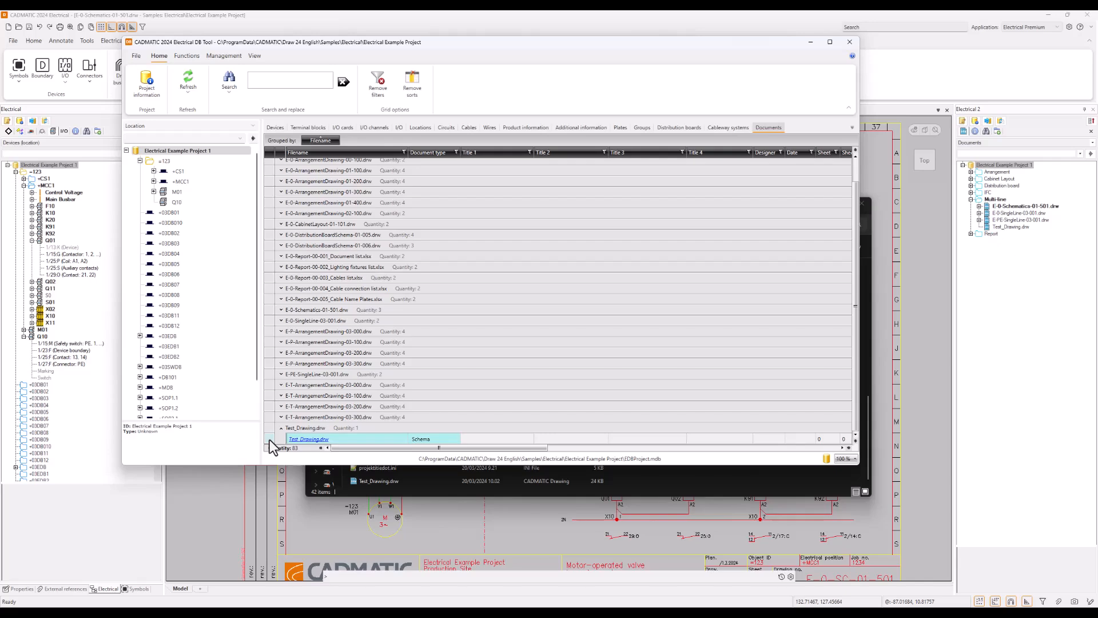
pyautogui.click(1032, 238)
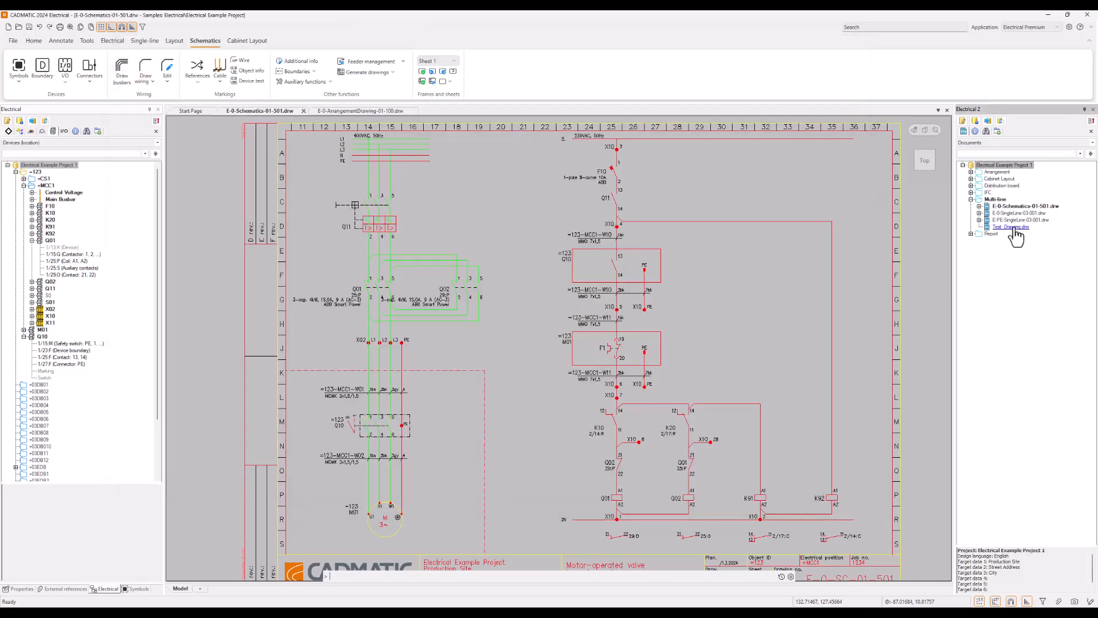
pyautogui.rightClick(1016, 232)
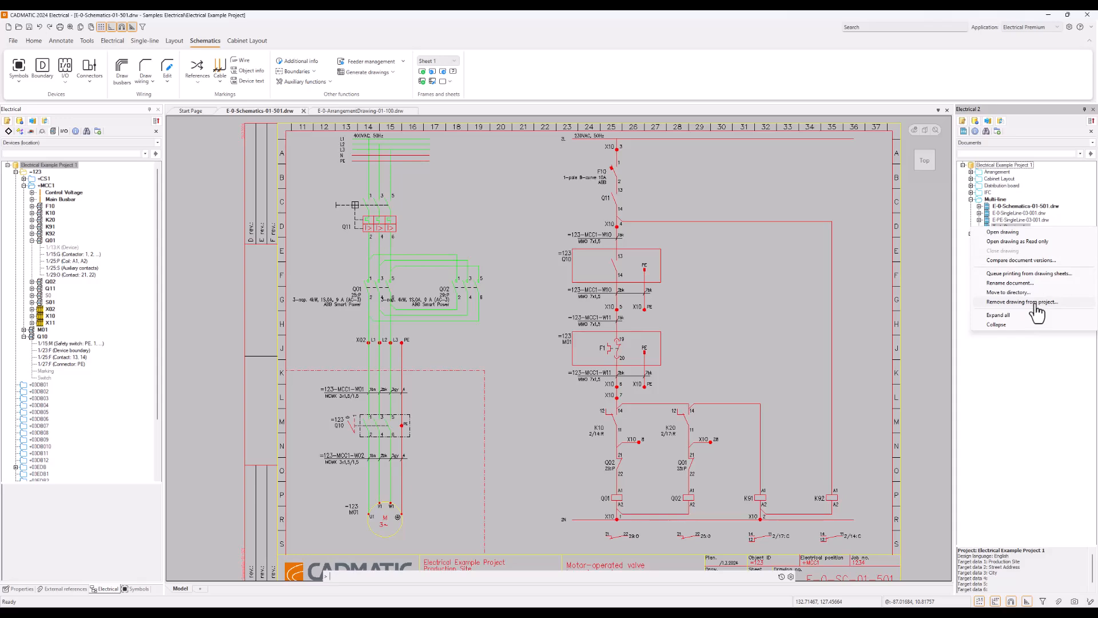
pyautogui.click(1035, 416)
pyautogui.click(1036, 396)
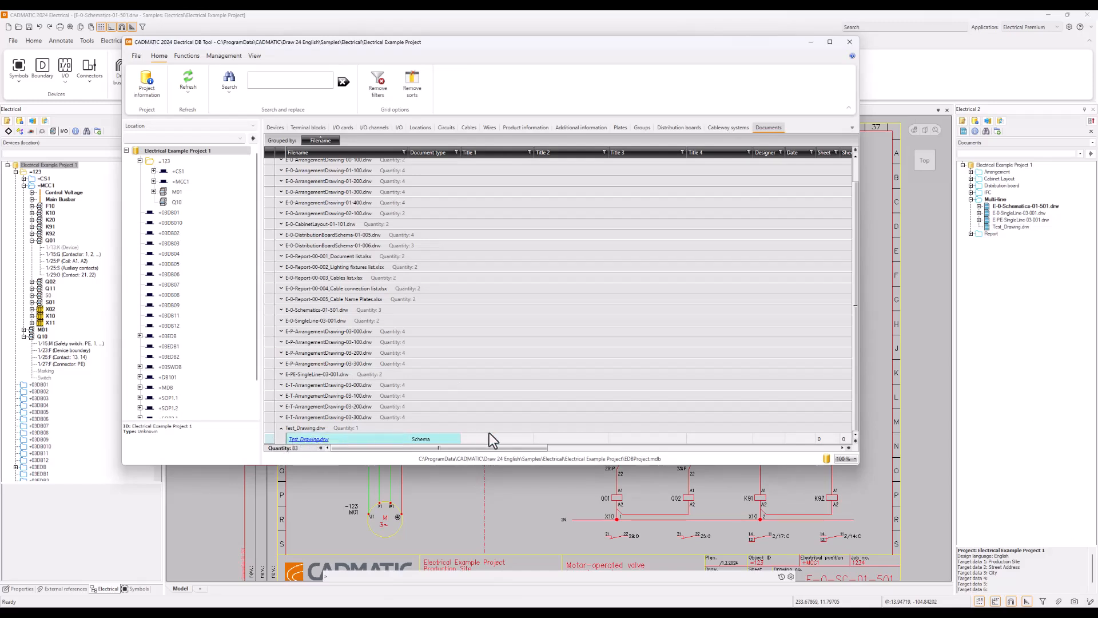
# - Remove Test_Drawing.drw from the project in the DB Tool, including its extra database data and its file in the project directory
pyautogui.rightClick(270, 438)
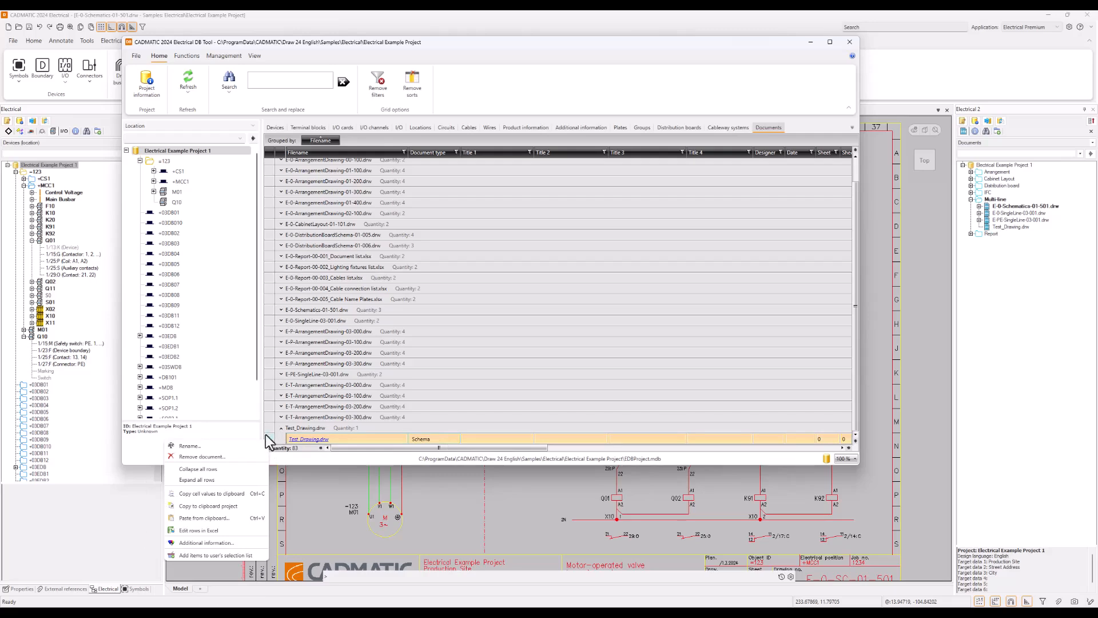
pyautogui.click(227, 457)
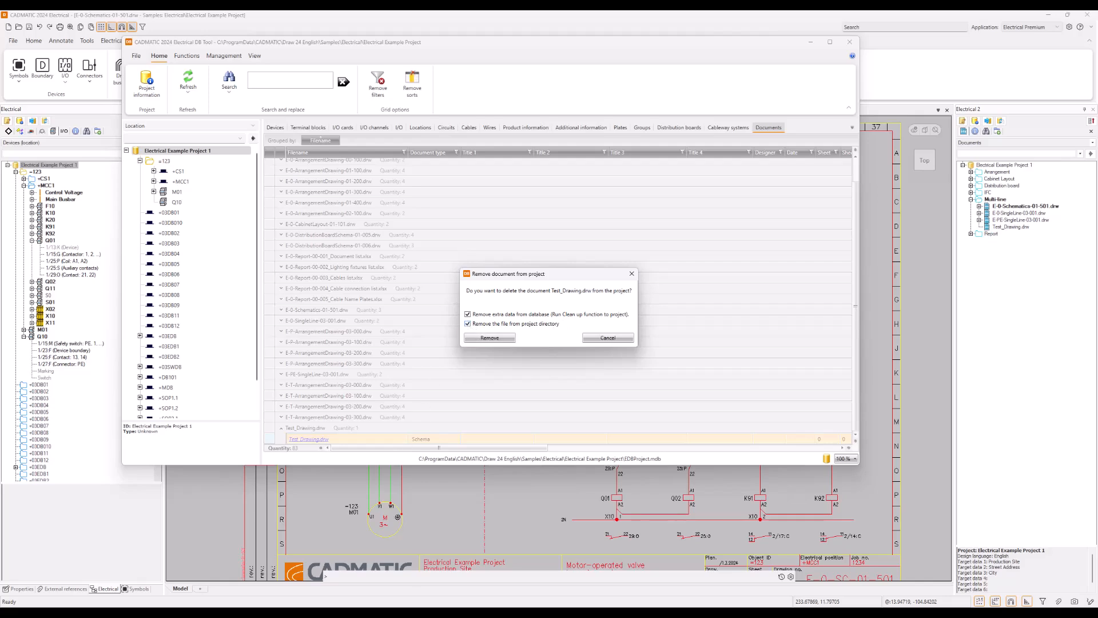
pyautogui.moveTo(167, 612)
pyautogui.click(222, 579)
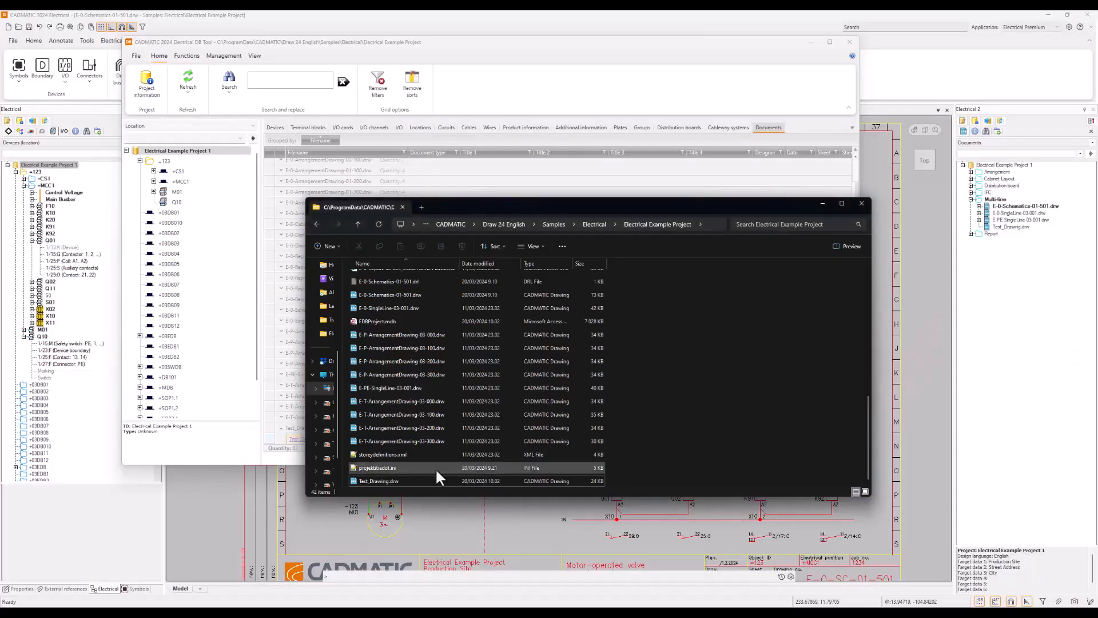
pyautogui.click(386, 479)
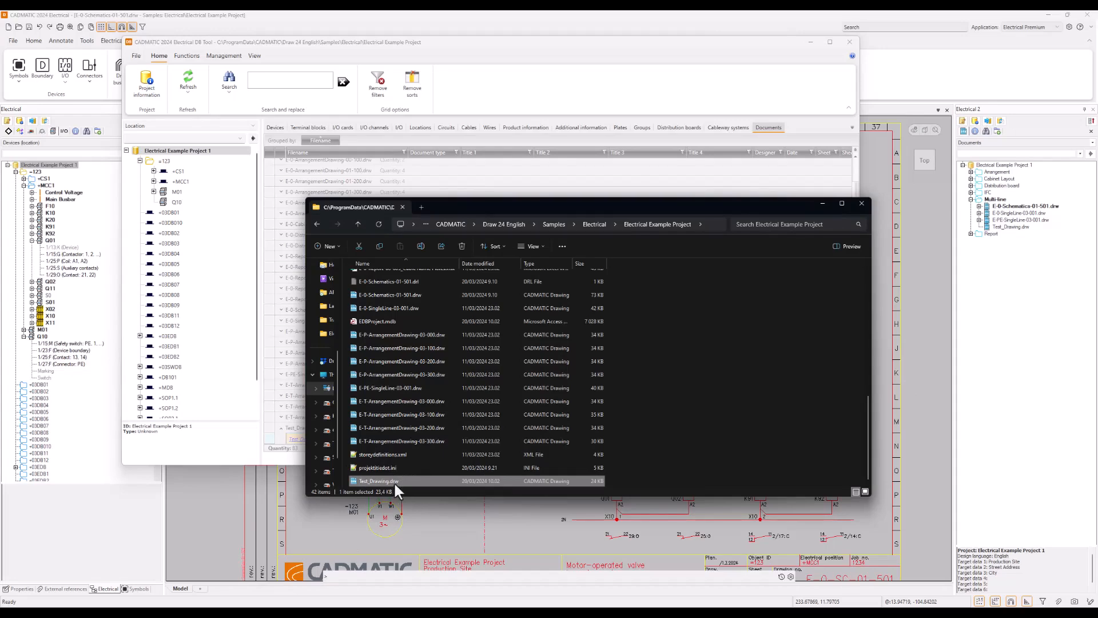
pyautogui.click(598, 43)
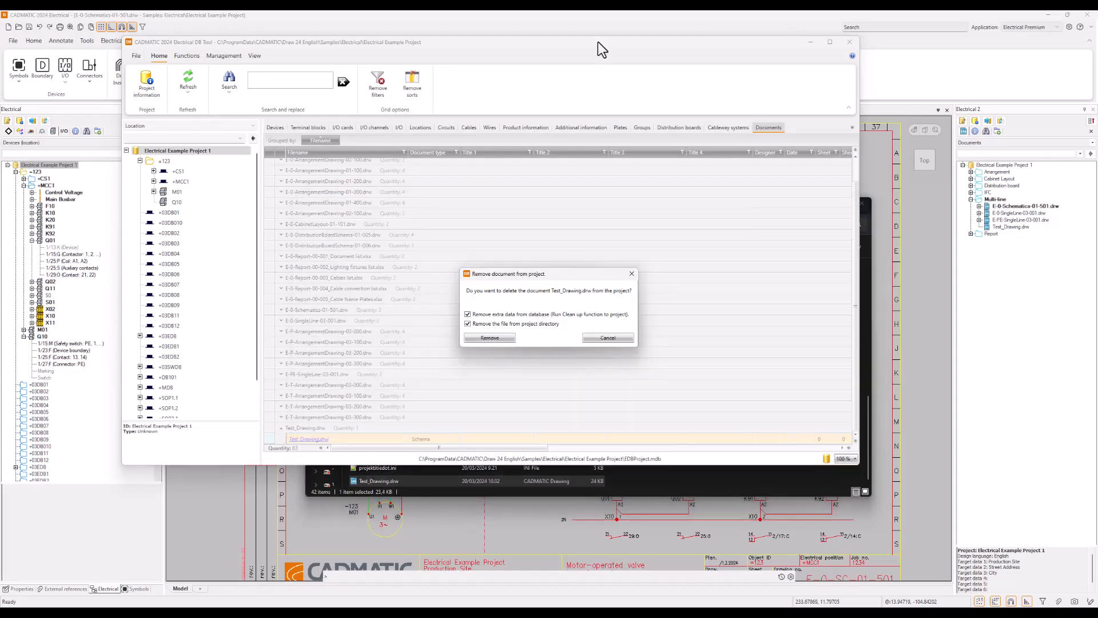
pyautogui.click(489, 337)
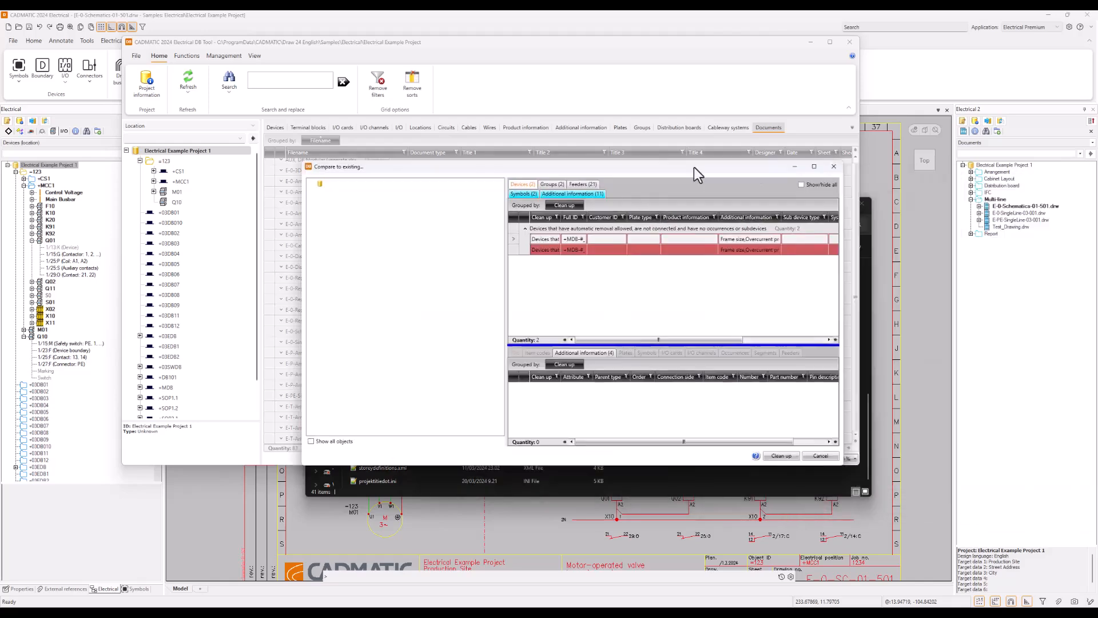
# - Run the project clean-up on the items listed in the comparison window and close the clean-up progress dialog
pyautogui.moveTo(694, 167); pyautogui.dragTo(561, 123)
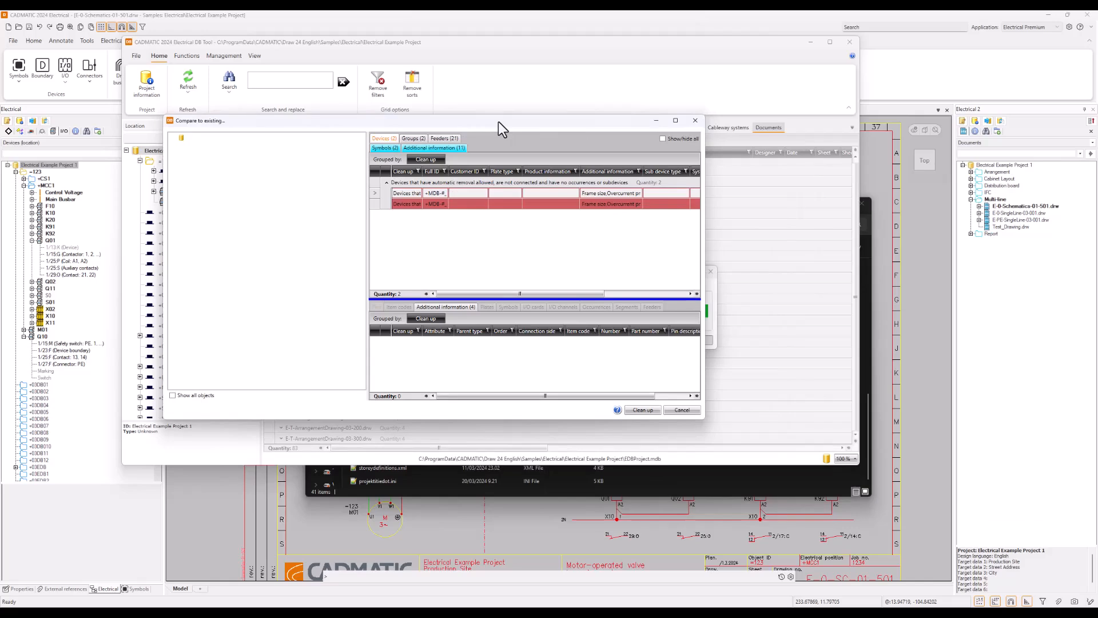
pyautogui.moveTo(499, 121); pyautogui.dragTo(488, 113)
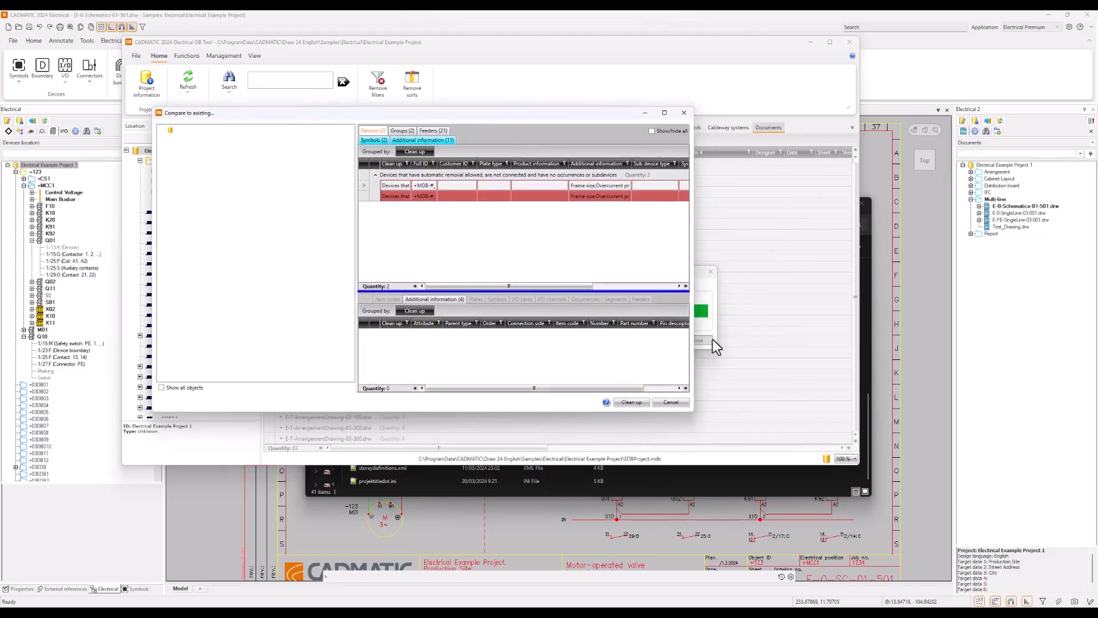
pyautogui.moveTo(533, 385); pyautogui.dragTo(612, 390)
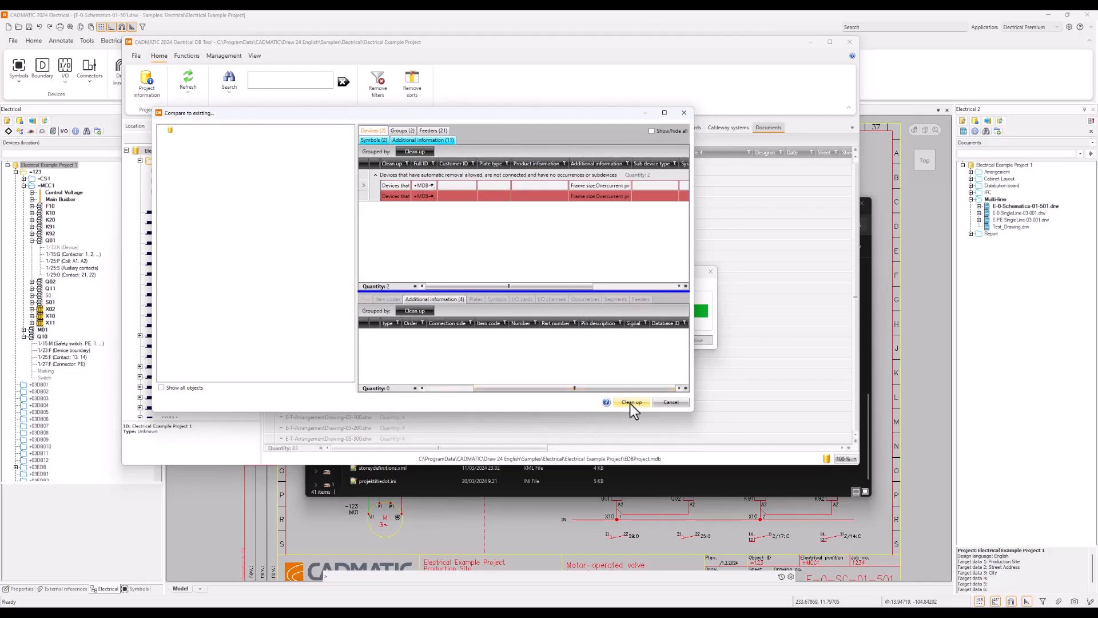
pyautogui.click(630, 403)
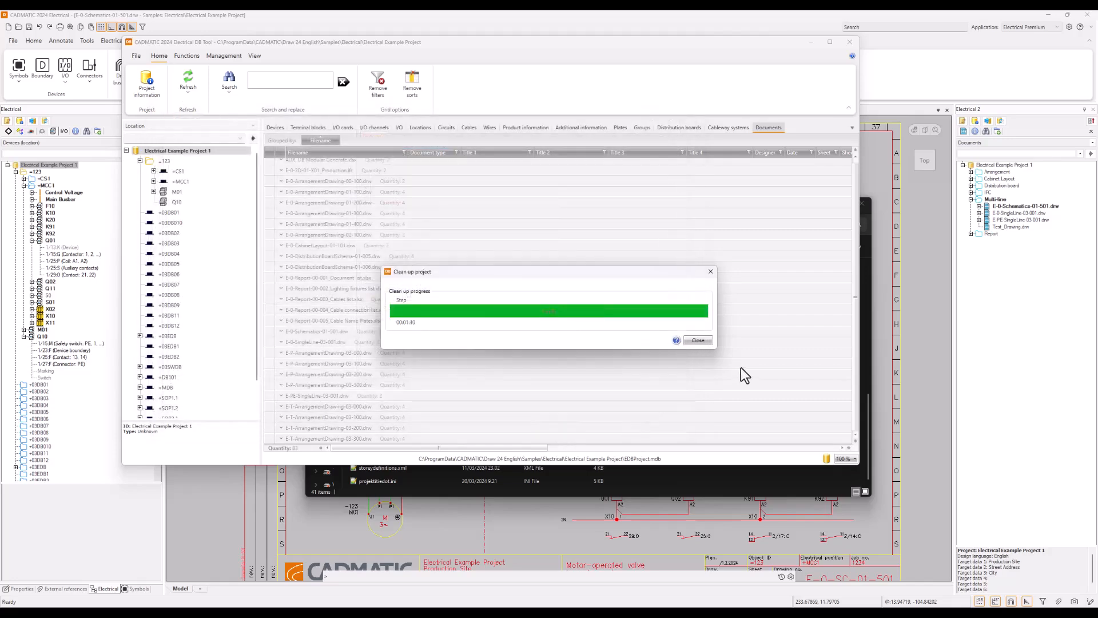
pyautogui.click(699, 340)
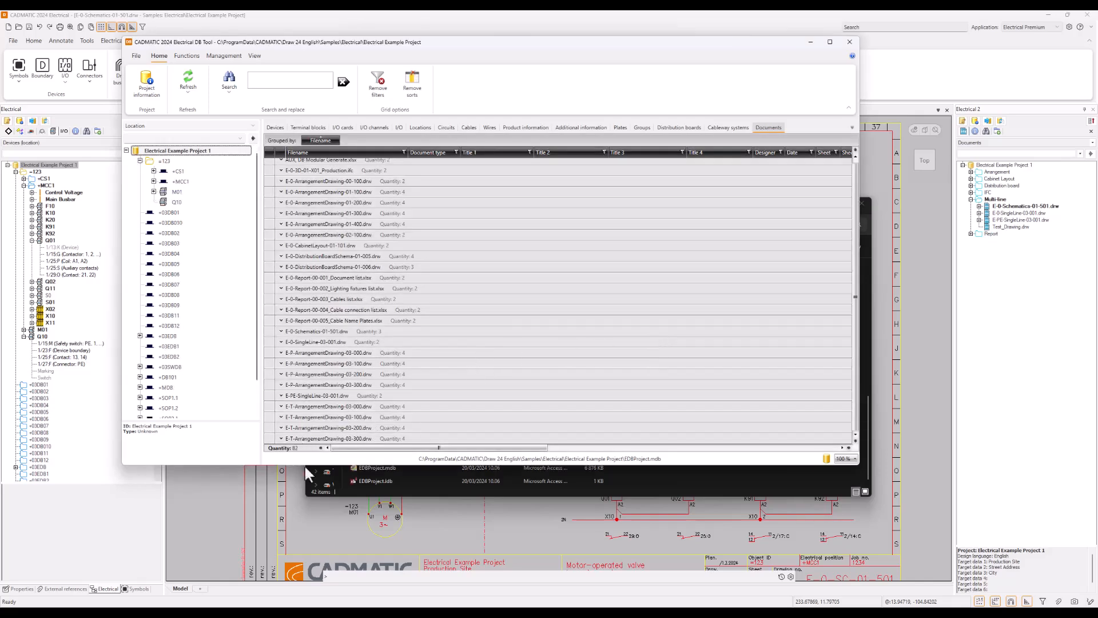
# - Check the Electrical Example Project folder in File Explorer for the Test_Drawing.drw file, and return to the DB Tool
pyautogui.moveTo(167, 612)
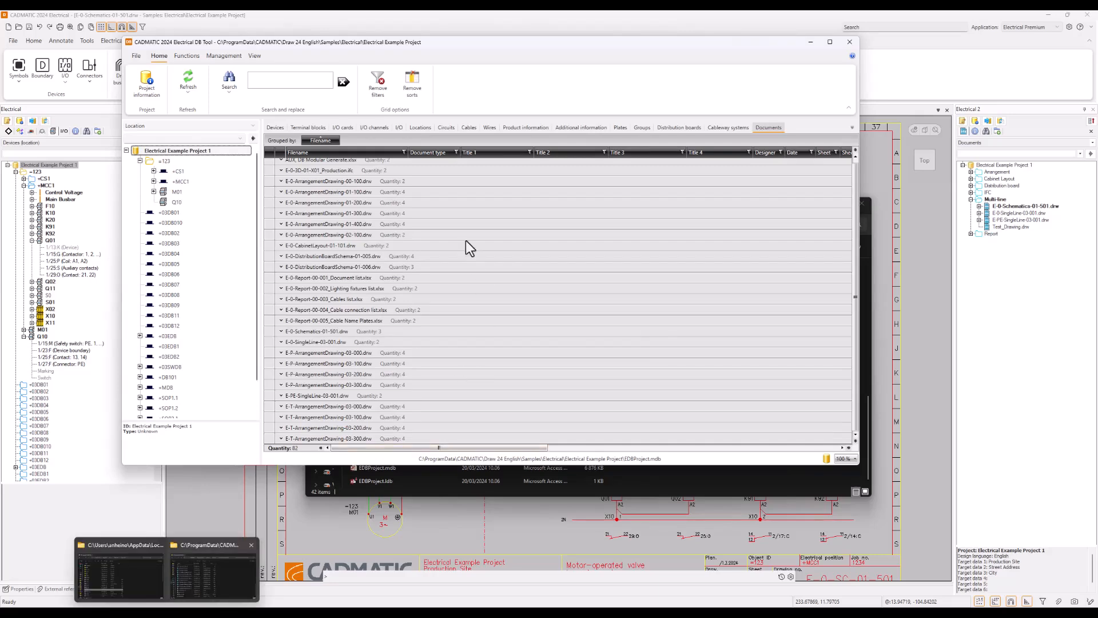
pyautogui.click(207, 571)
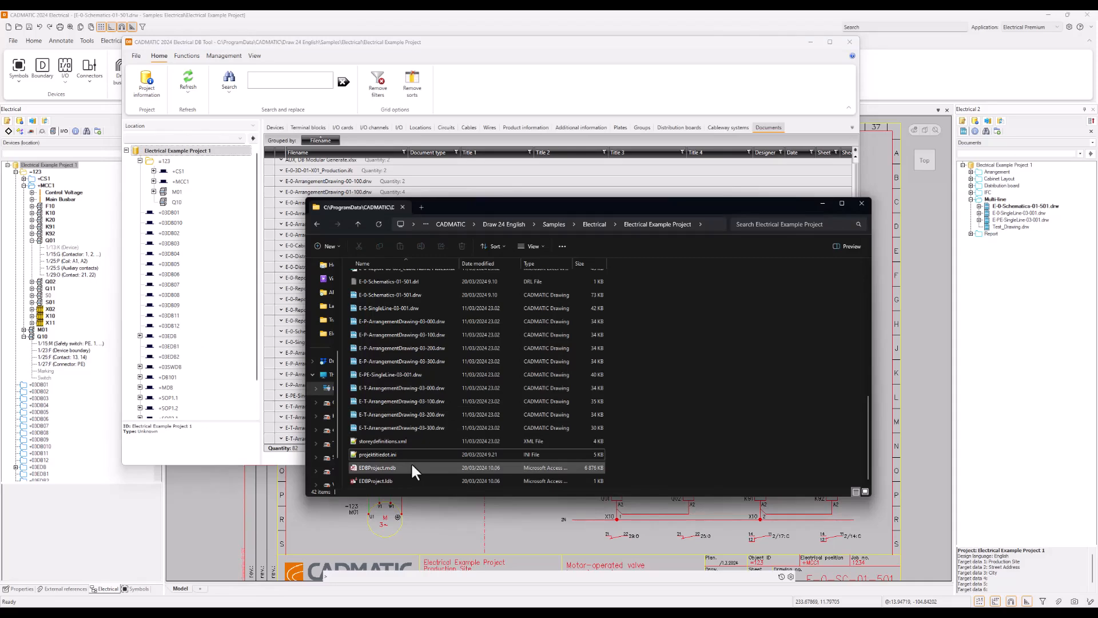
pyautogui.scroll(9, 410, 462)
pyautogui.scroll(-9, 410, 465)
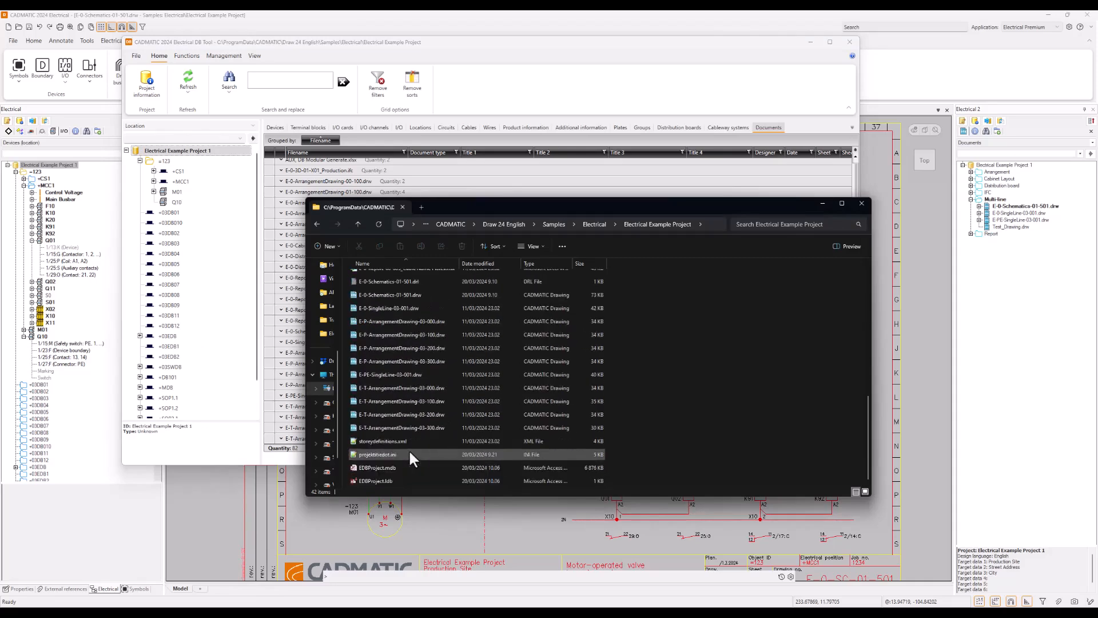
pyautogui.click(753, 53)
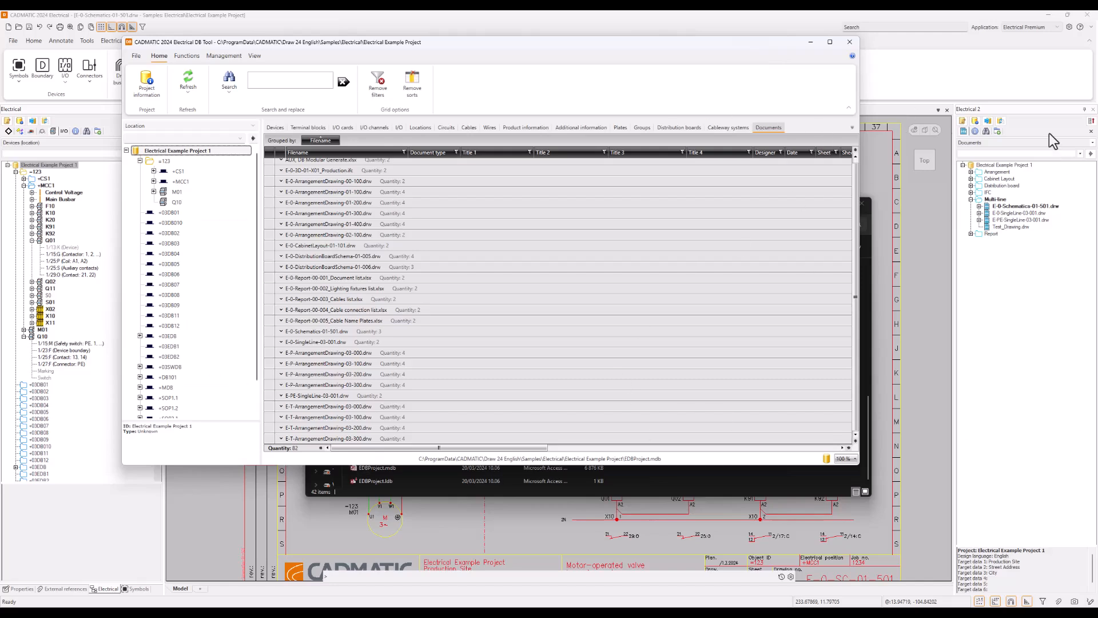
# - Try to open Test_Drawing.drw from the CADMATIC document tree, and update changes from the database to the drawing
pyautogui.click(1011, 263)
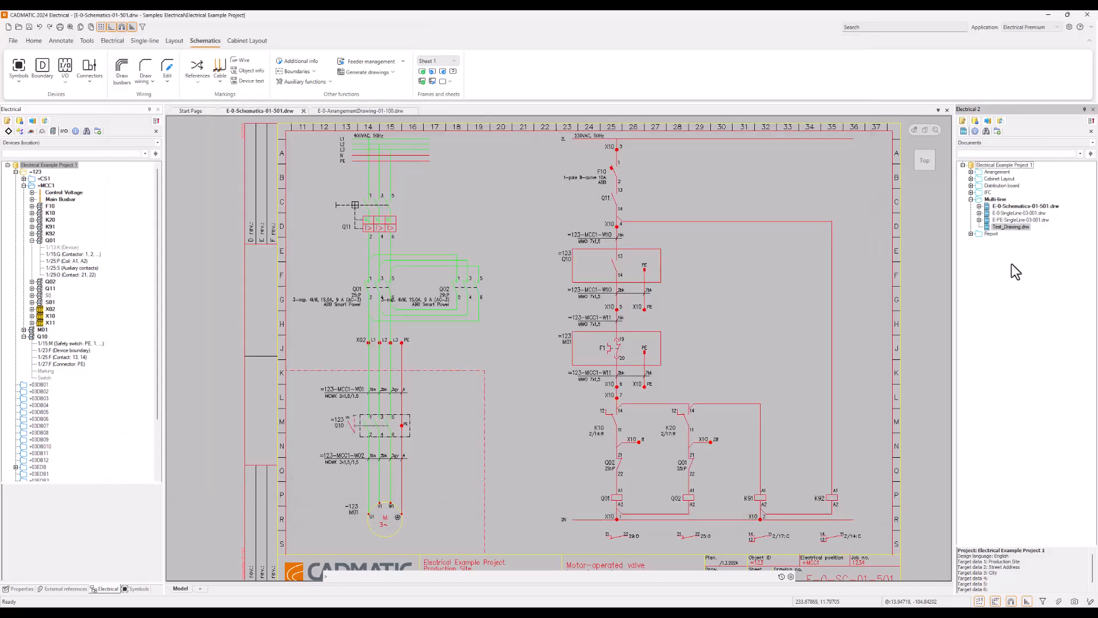
pyautogui.rightClick(1018, 228)
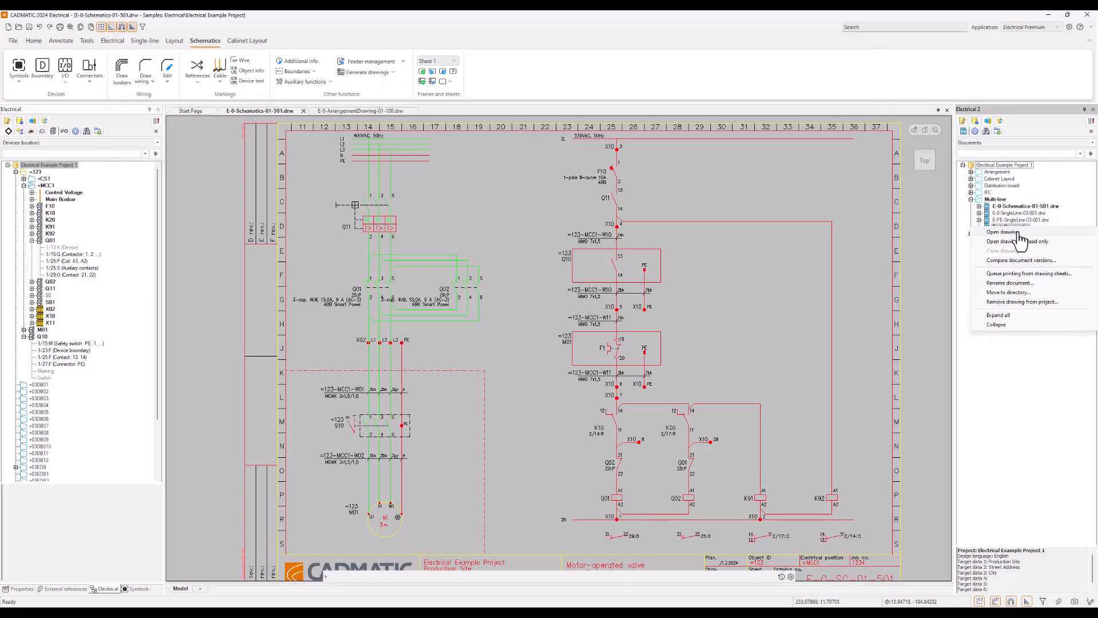
pyautogui.click(1018, 233)
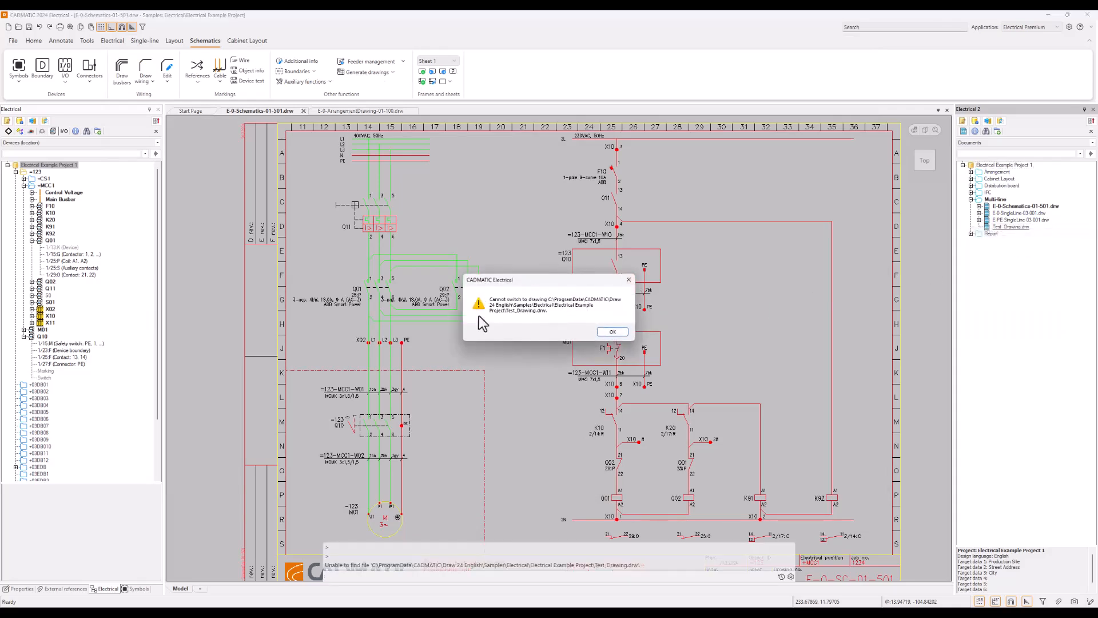
pyautogui.click(612, 332)
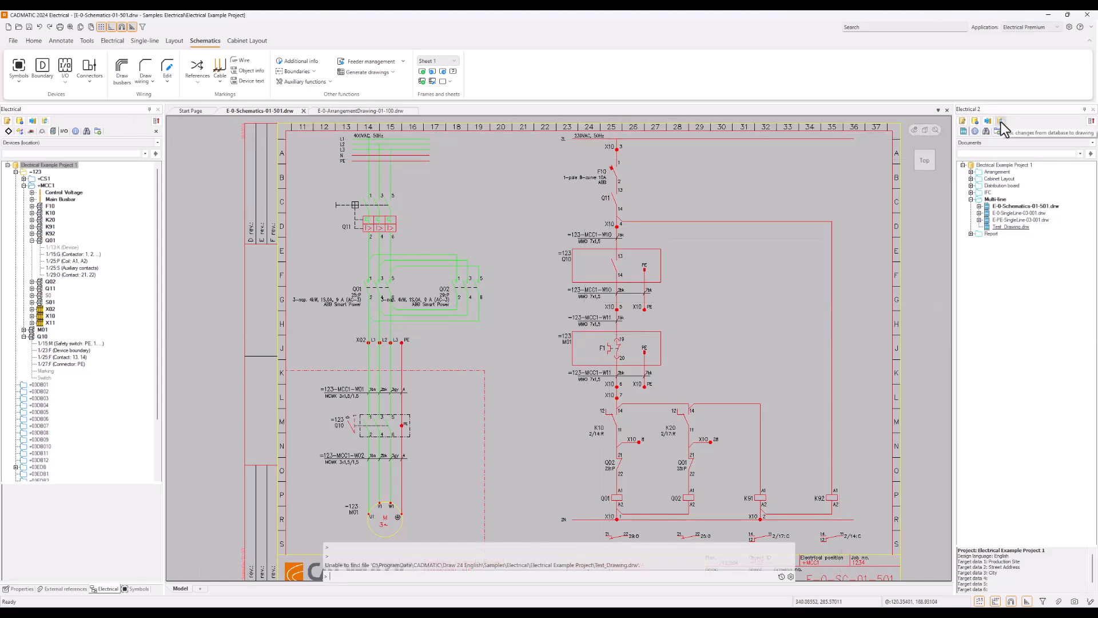
pyautogui.click(1001, 121)
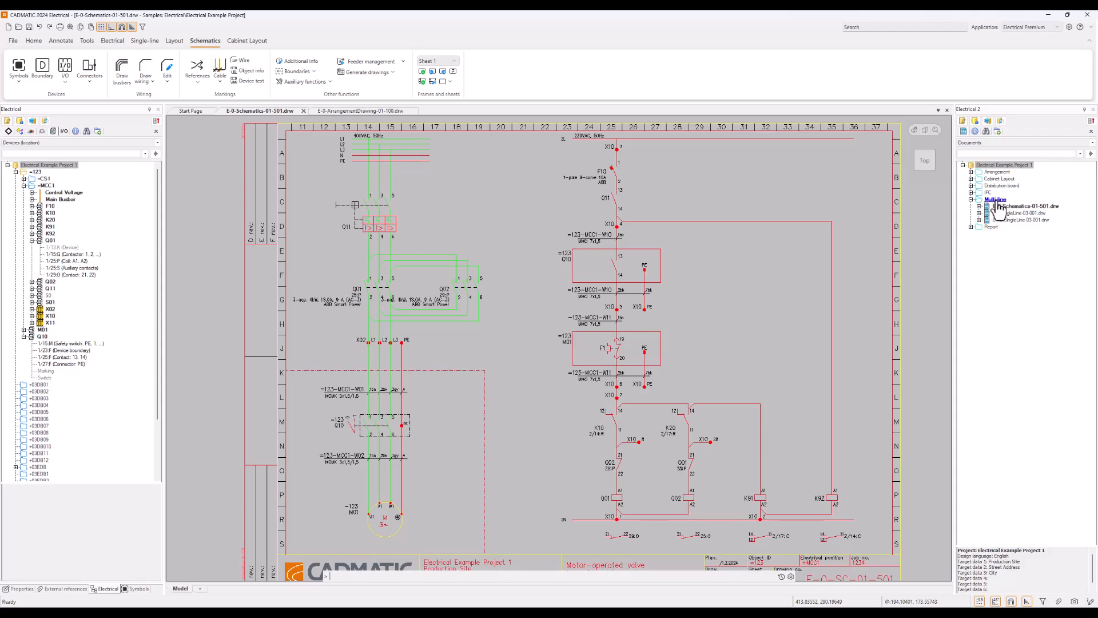
# - Examine the document options for E-0-SingleLine-03-001.drw and view the project's files in File Explorer
pyautogui.rightClick(1020, 214)
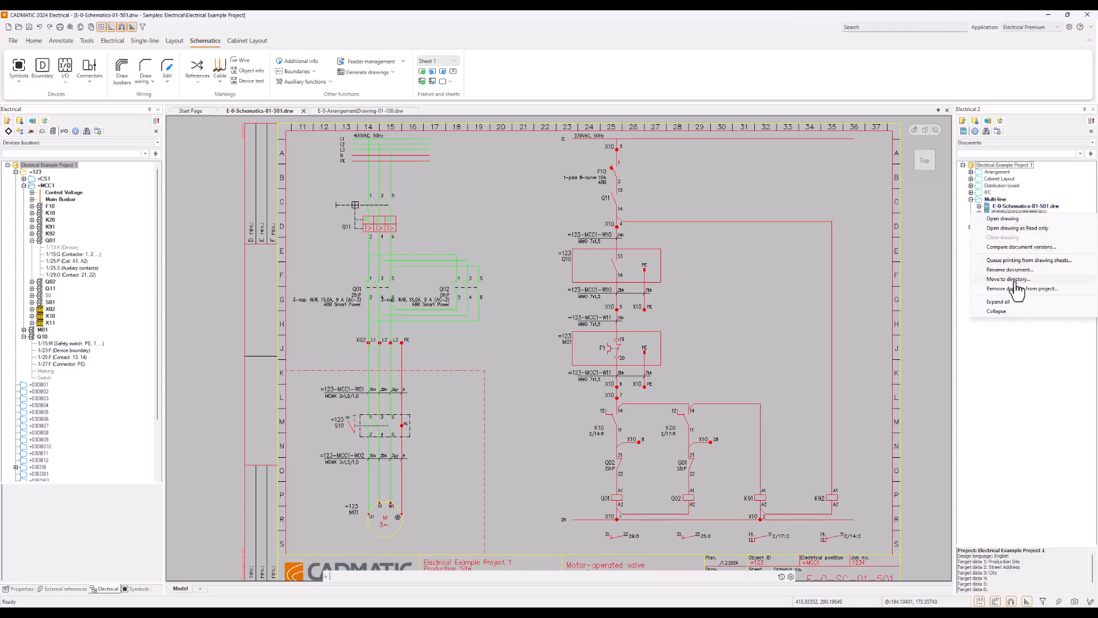
pyautogui.click(1030, 404)
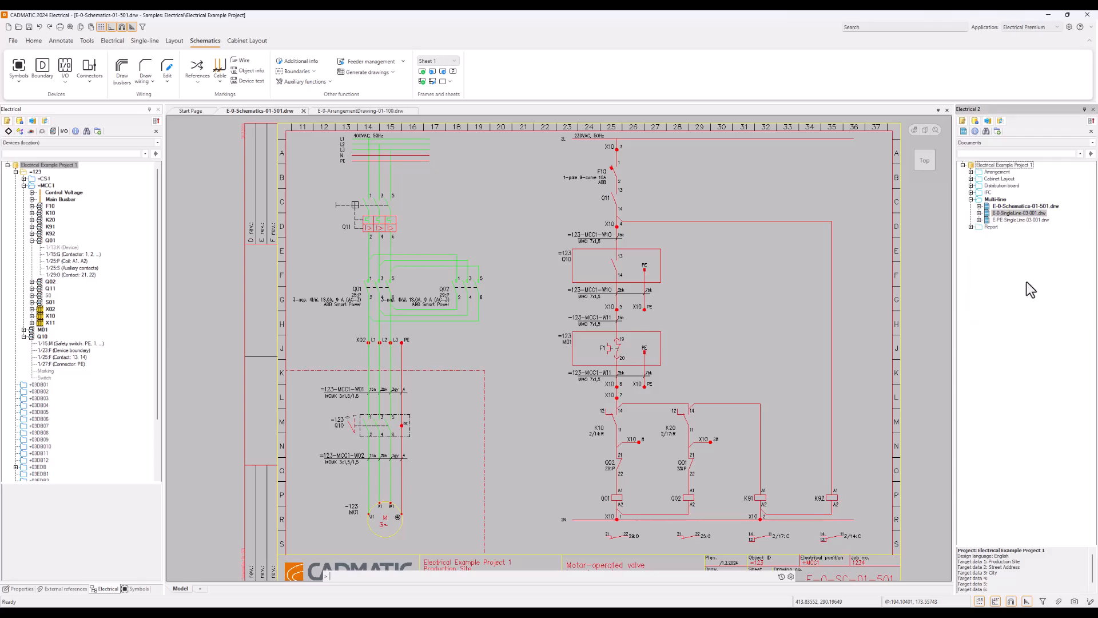
pyautogui.rightClick(1018, 216)
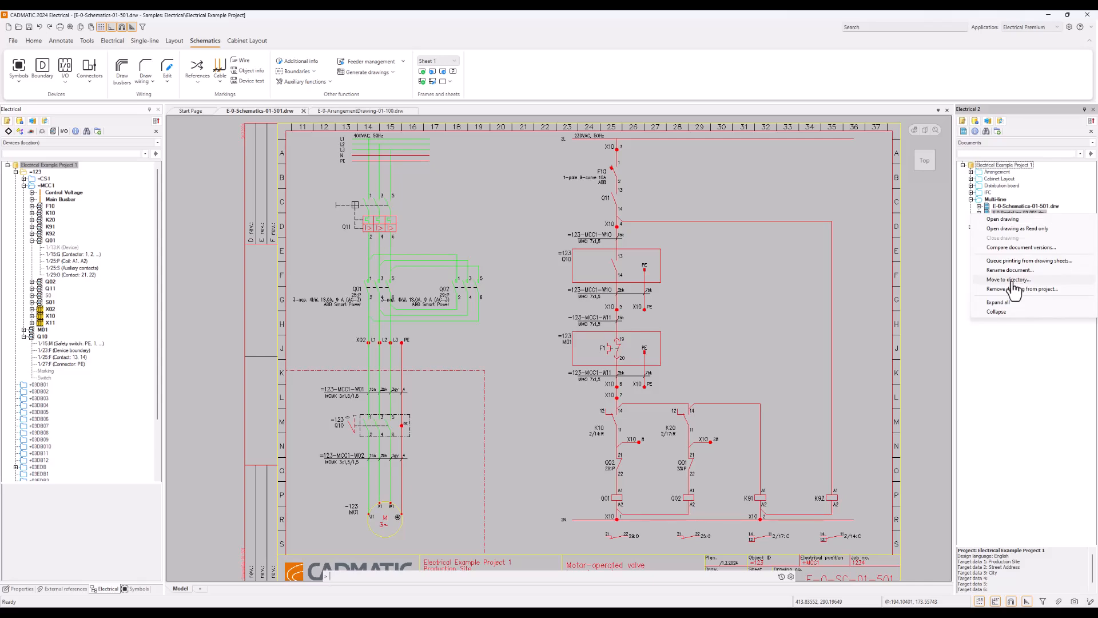
pyautogui.click(167, 612)
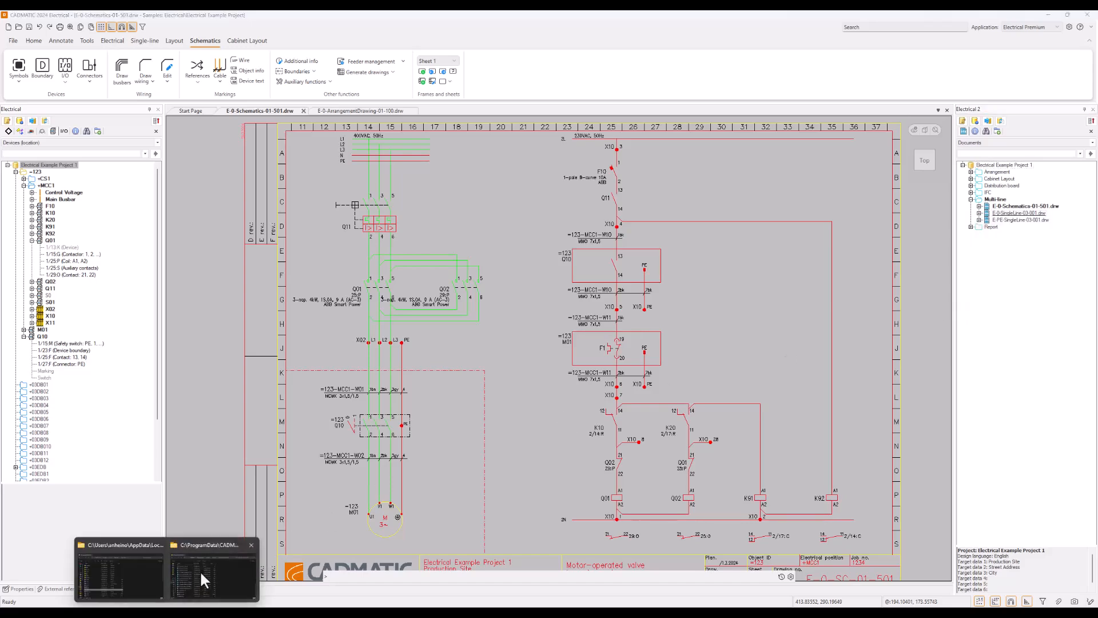
pyautogui.click(200, 569)
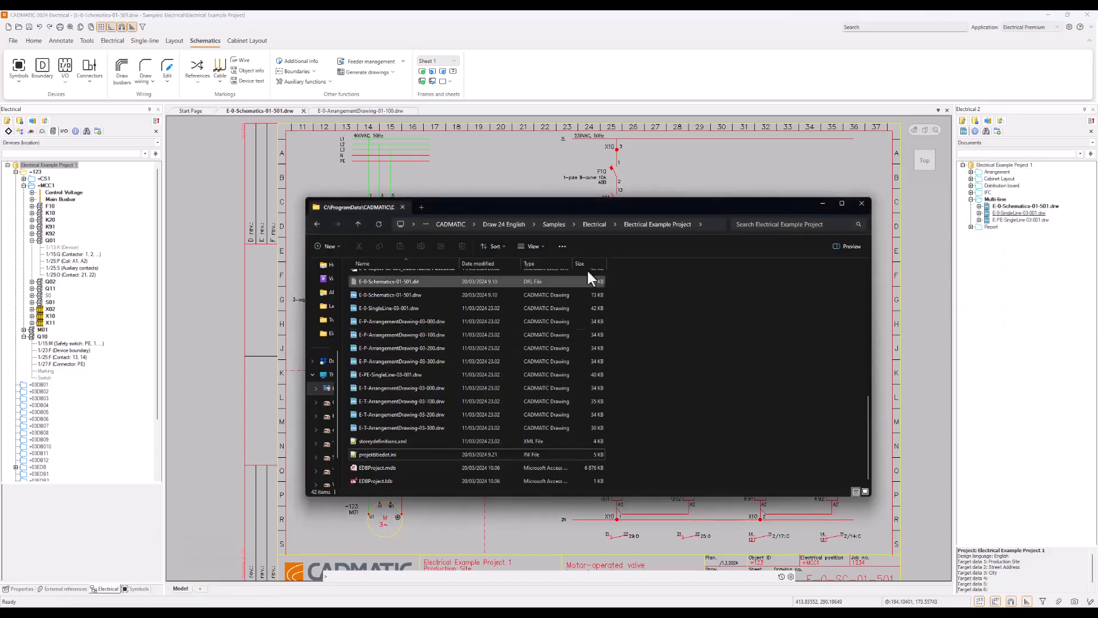
pyautogui.click(822, 203)
# - Move E-0-SingleLine-03-001.drw from the Multi-line directory to a new Single-line/A directory in the document tree
pyautogui.rightClick(1024, 213)
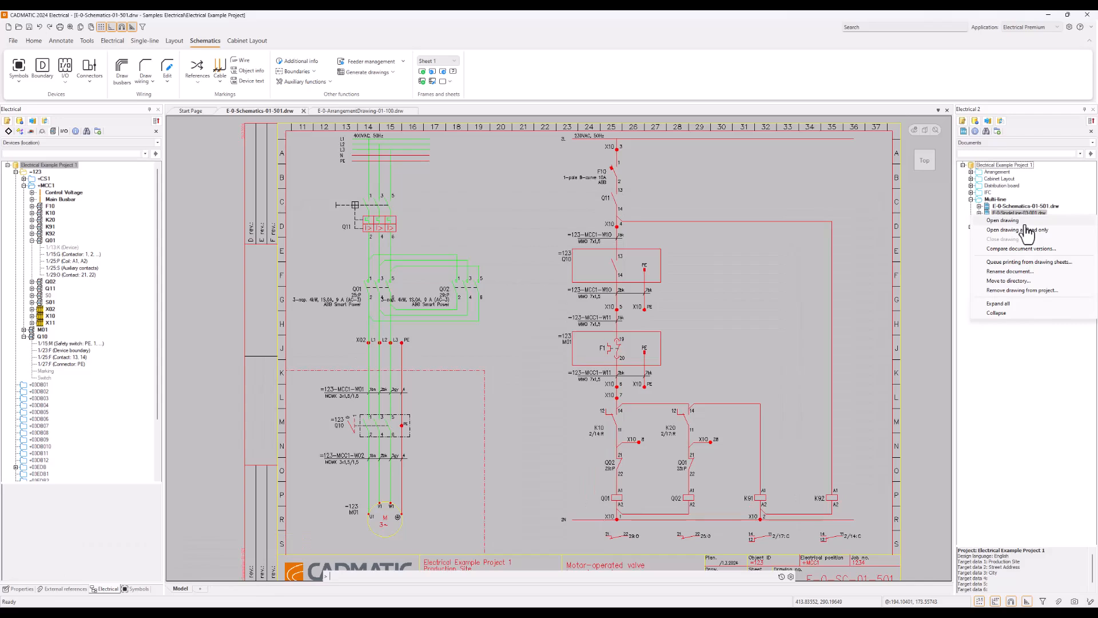
pyautogui.click(1011, 281)
pyautogui.click(548, 312)
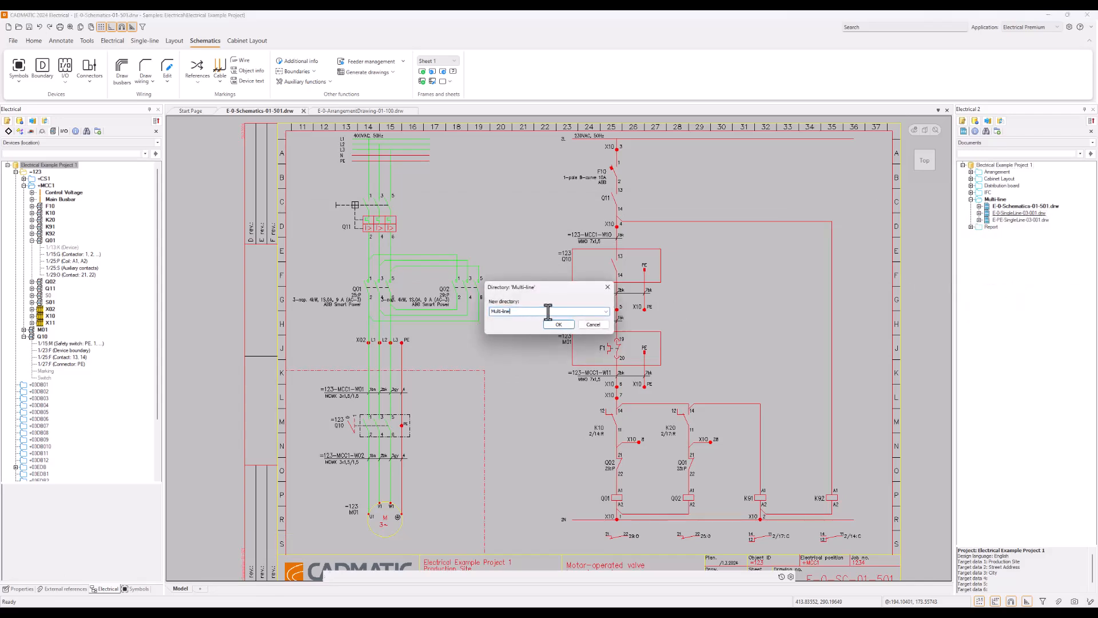
pyautogui.hotkey('ctrl', 'a')
pyautogui.write('Single')
pyautogui.click(606, 312)
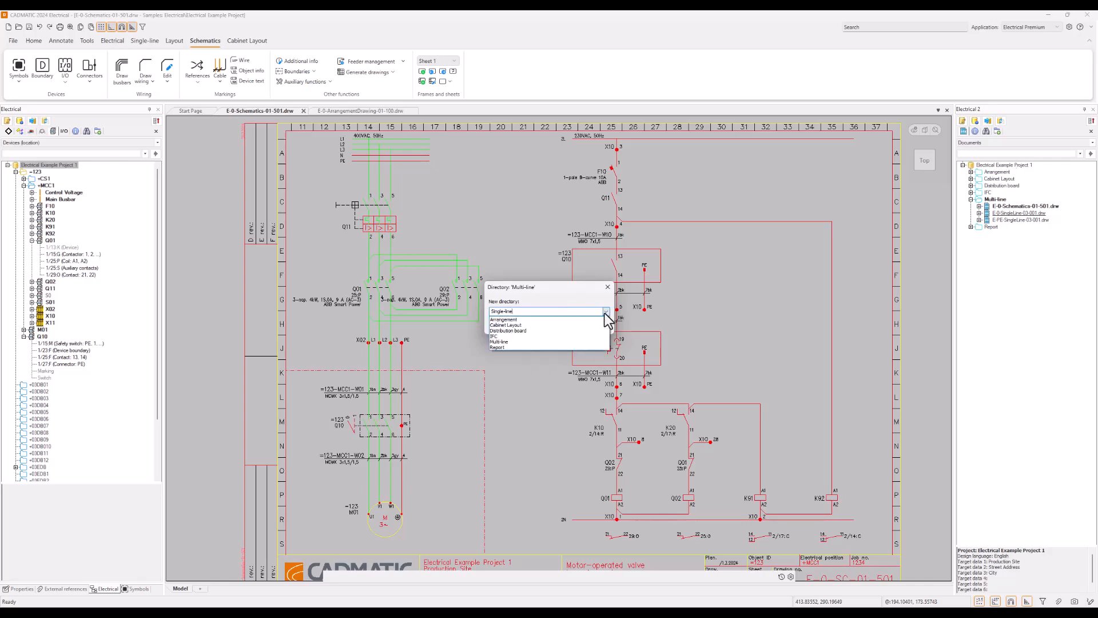
pyautogui.click(605, 314)
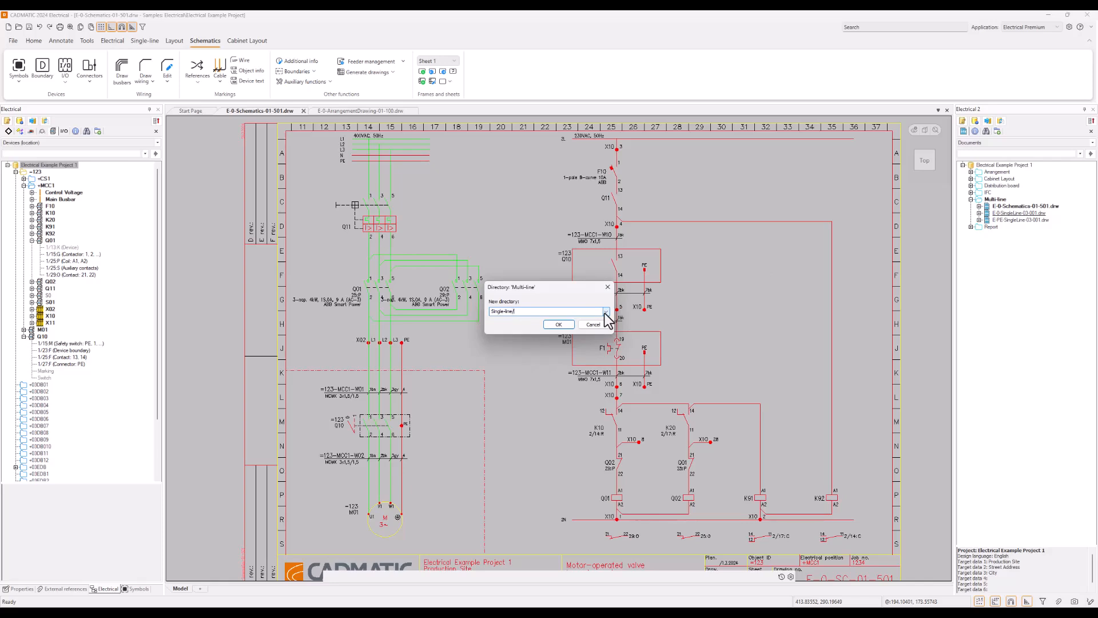
pyautogui.press('Down')
pyautogui.click(608, 312)
pyautogui.click(609, 313)
pyautogui.write('Sin')
pyautogui.click(559, 324)
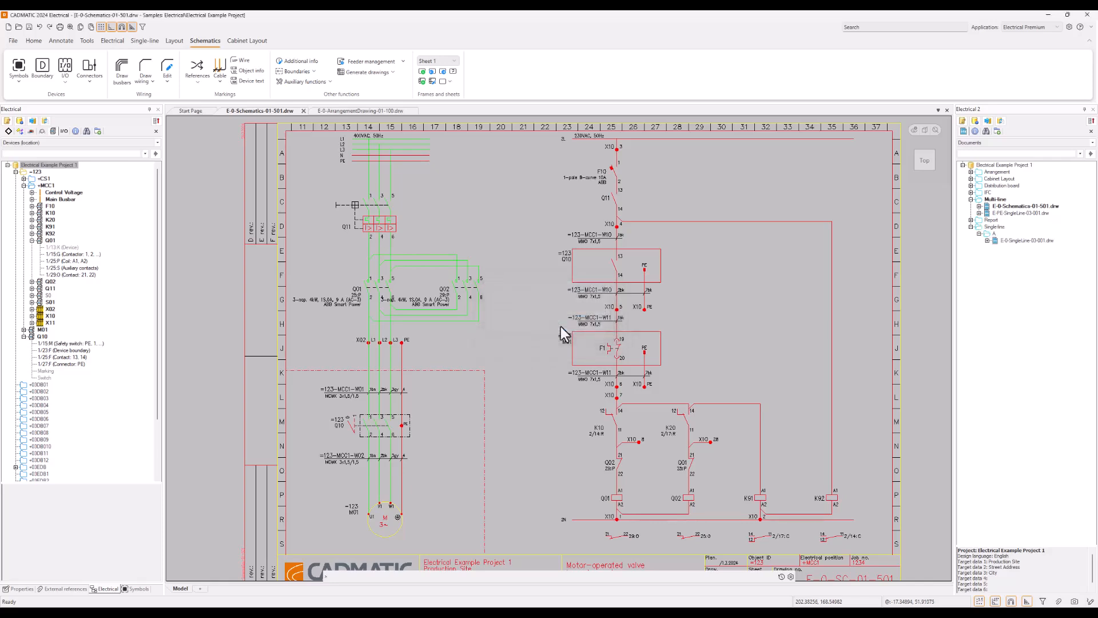
# - Move E-0-SingleLine-03-001.drw out of subdirectory A into the Single-line directory
pyautogui.click(996, 234)
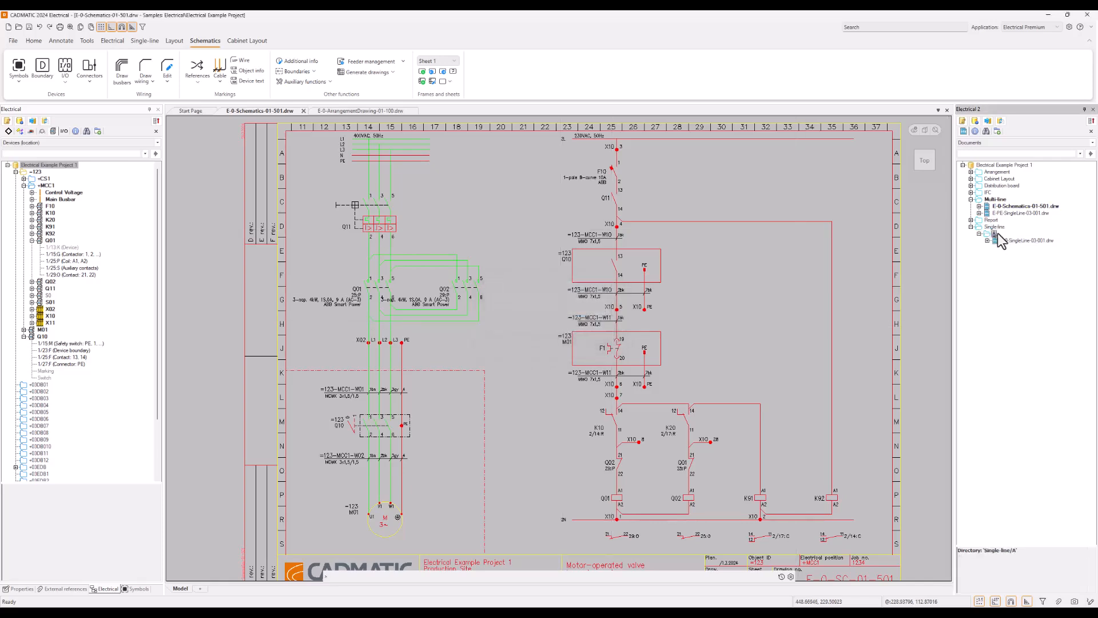
pyautogui.rightClick(1015, 240)
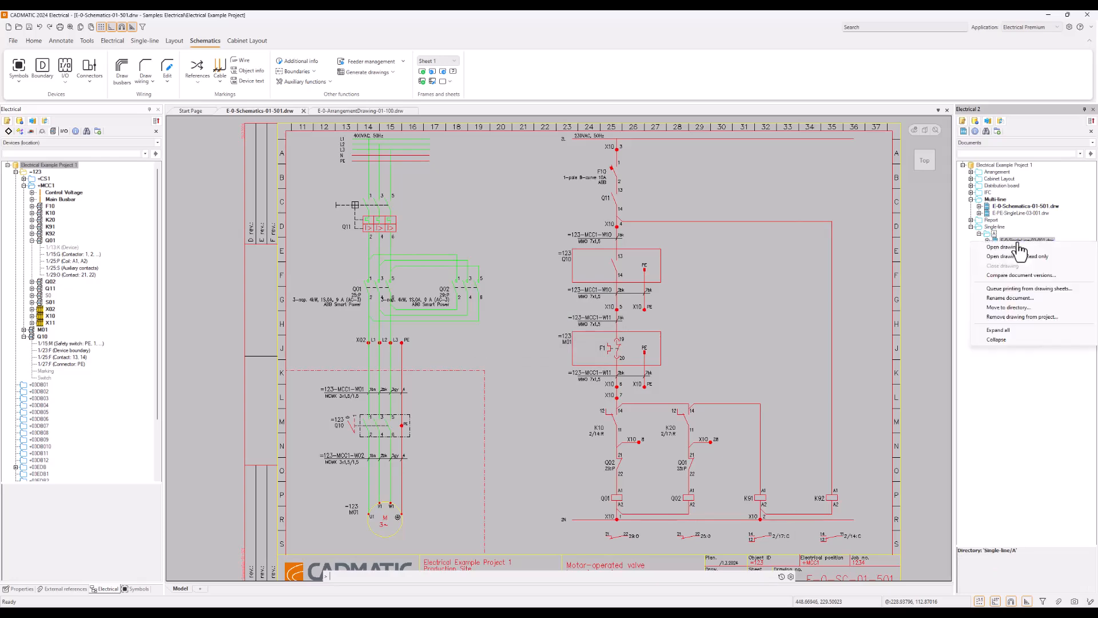
pyautogui.click(1015, 307)
pyautogui.click(528, 311)
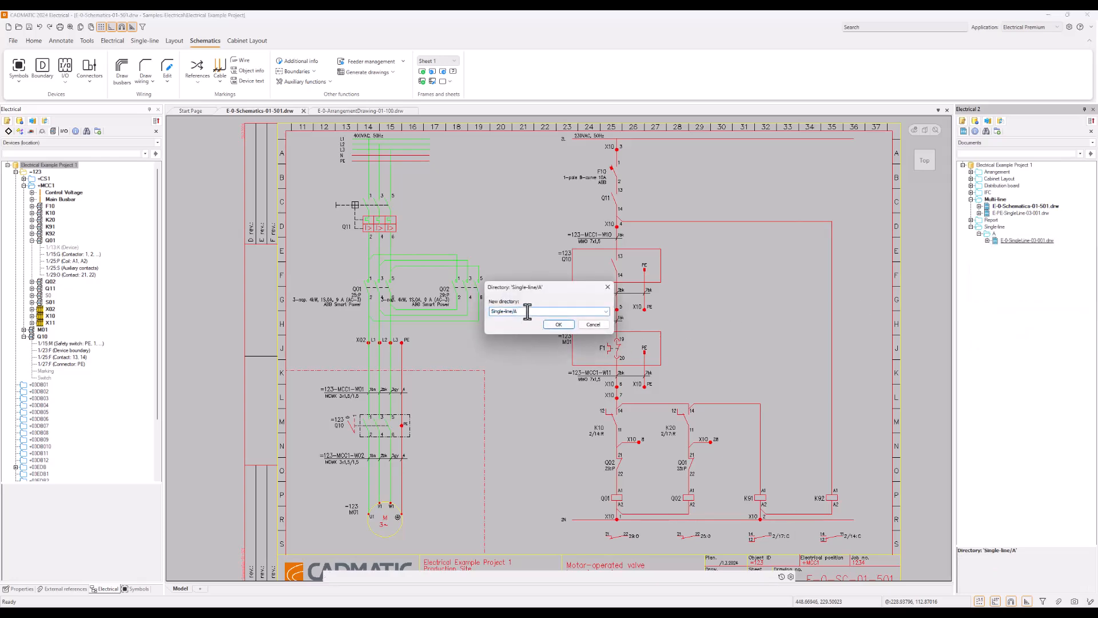
pyautogui.click(564, 325)
# - Move E-PE-SingleLine-03-001.drw from the Multi-line directory to the Single-line directory in the document tree
pyautogui.rightClick(1016, 214)
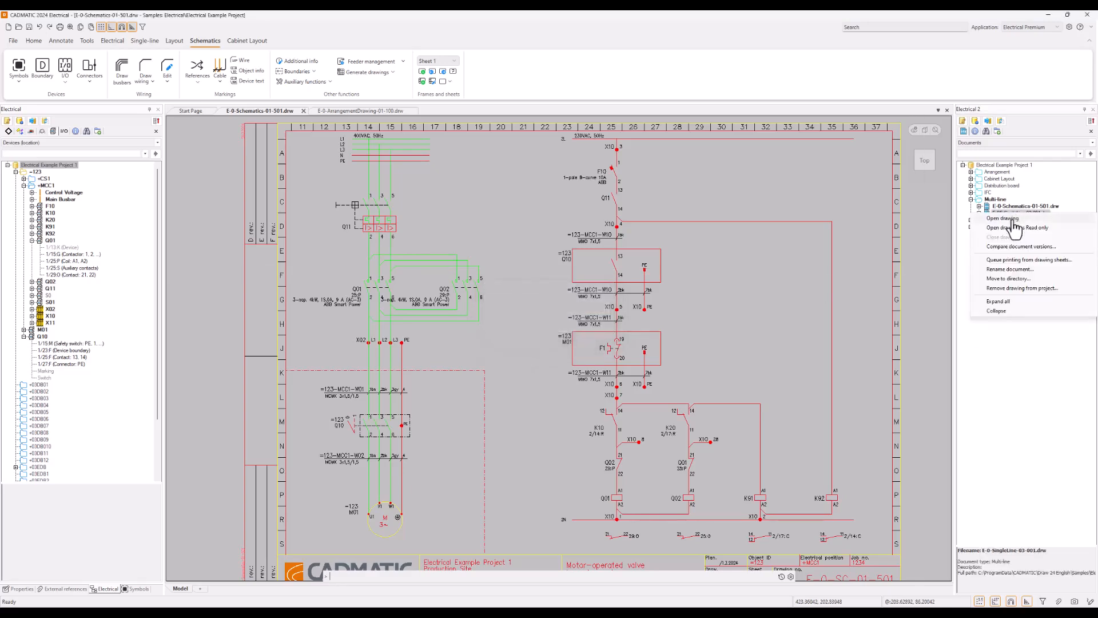
pyautogui.click(1010, 278)
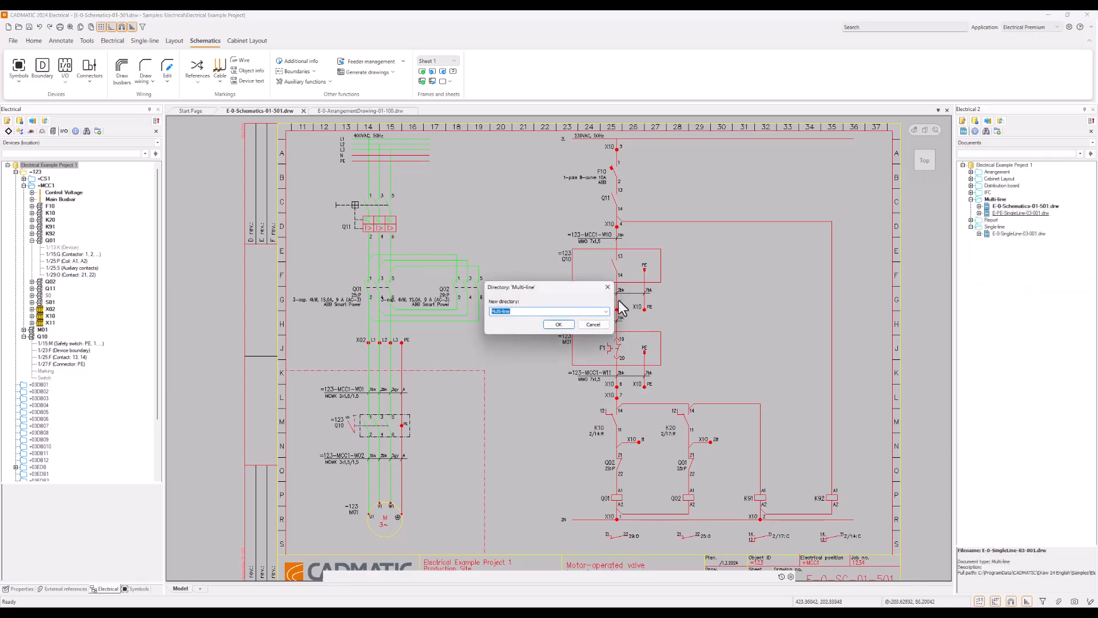
pyautogui.click(606, 312)
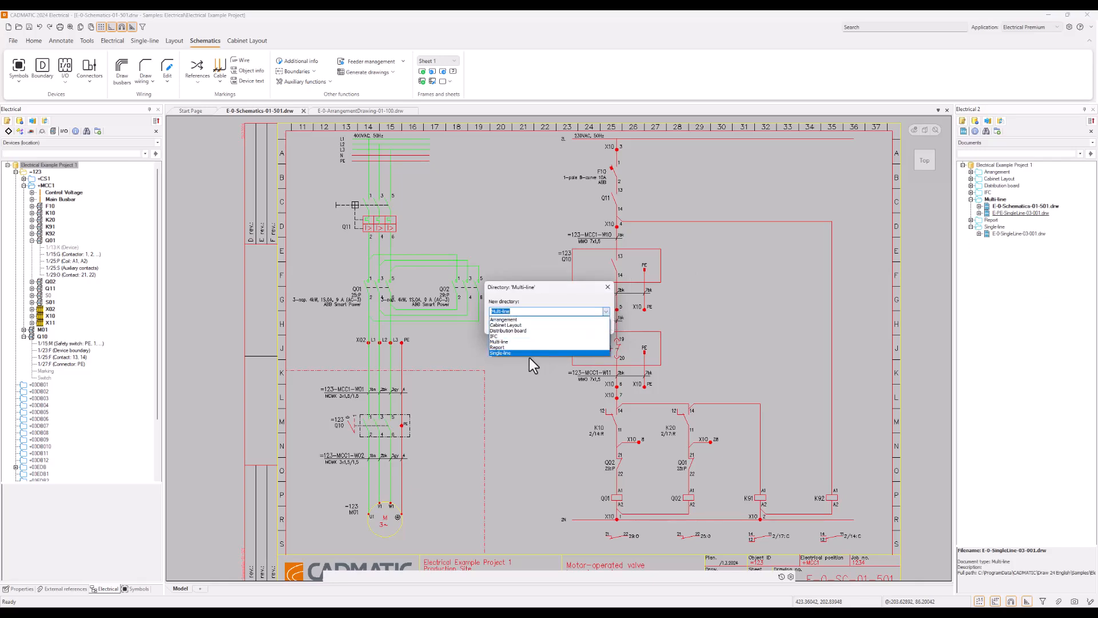
pyautogui.click(524, 354)
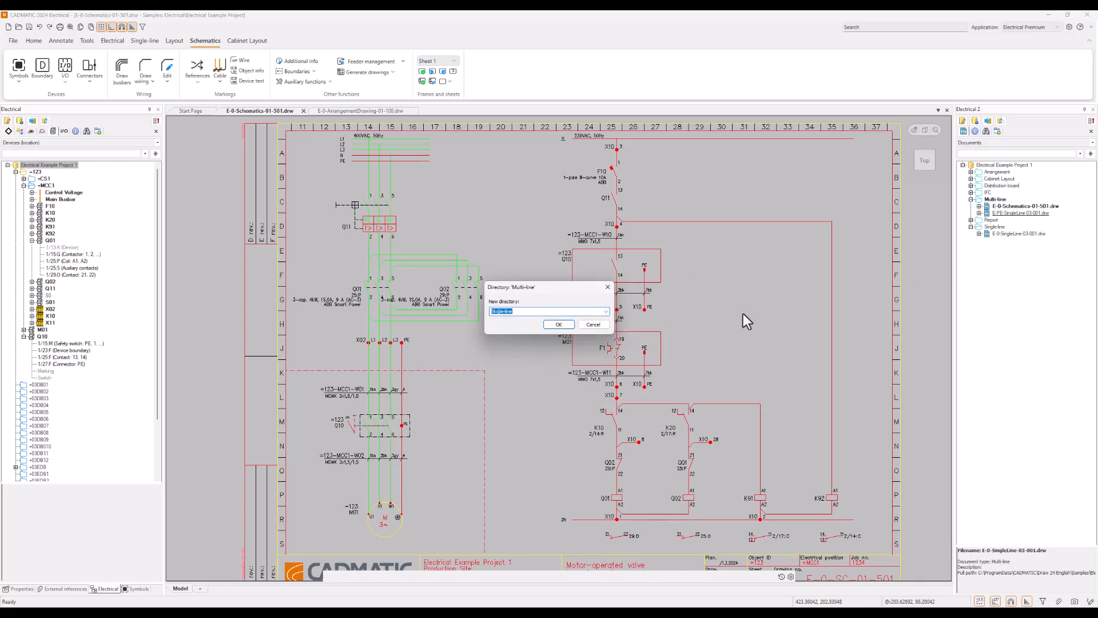
pyautogui.click(554, 327)
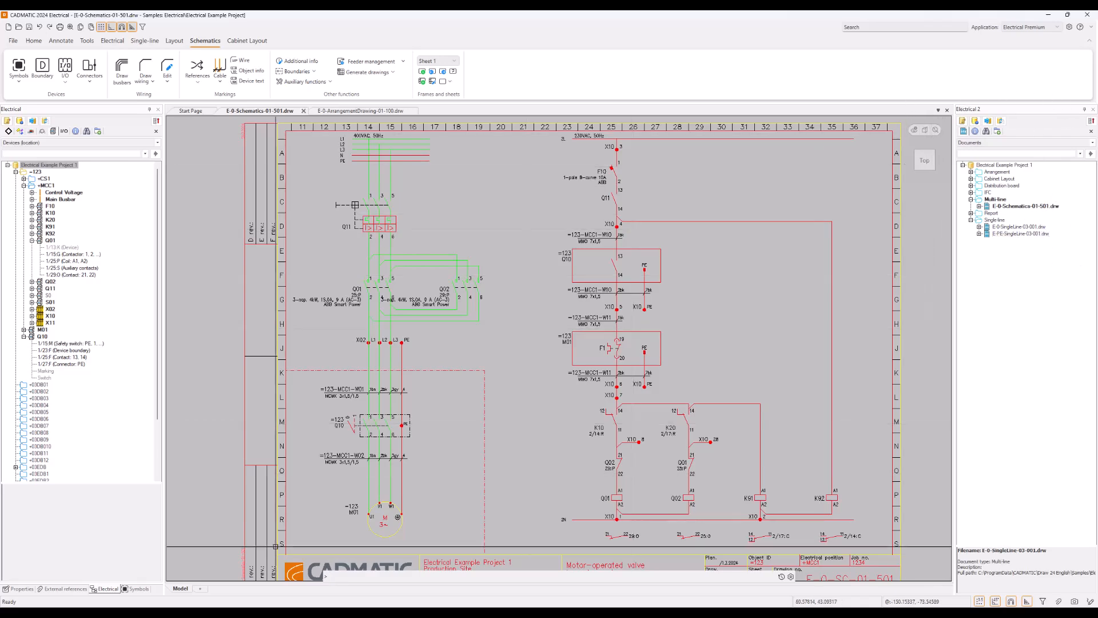
# - Switch to File Explorer and rename the project file E-0-SingleLine-03-001.drw as E-0-SingleLine-03-001A.drw
pyautogui.click(214, 592)
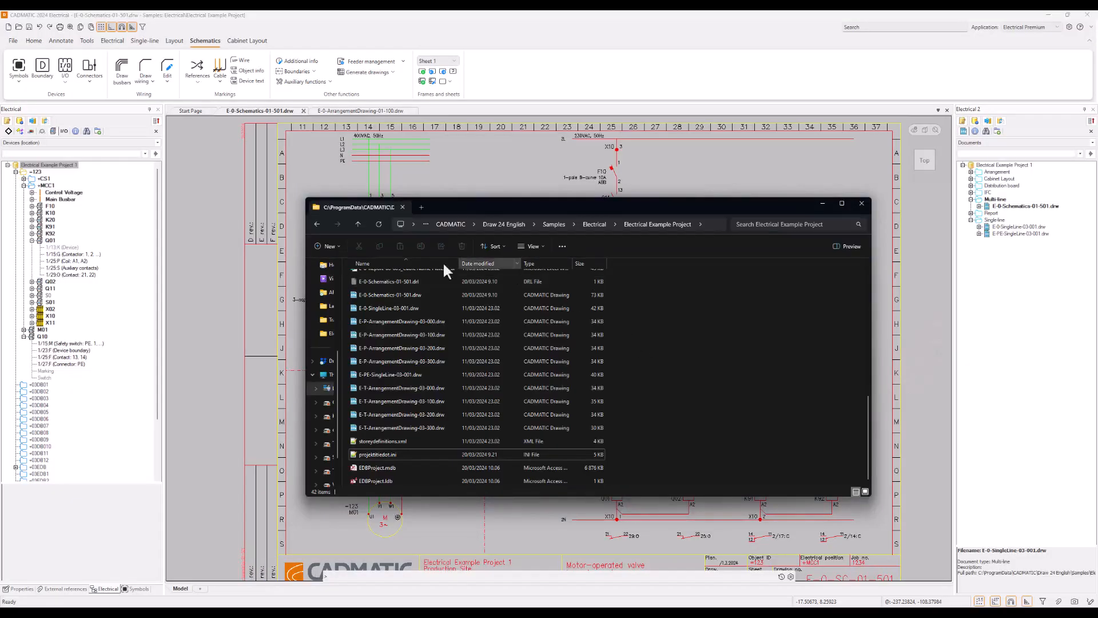
pyautogui.click(403, 308)
pyautogui.click(407, 310)
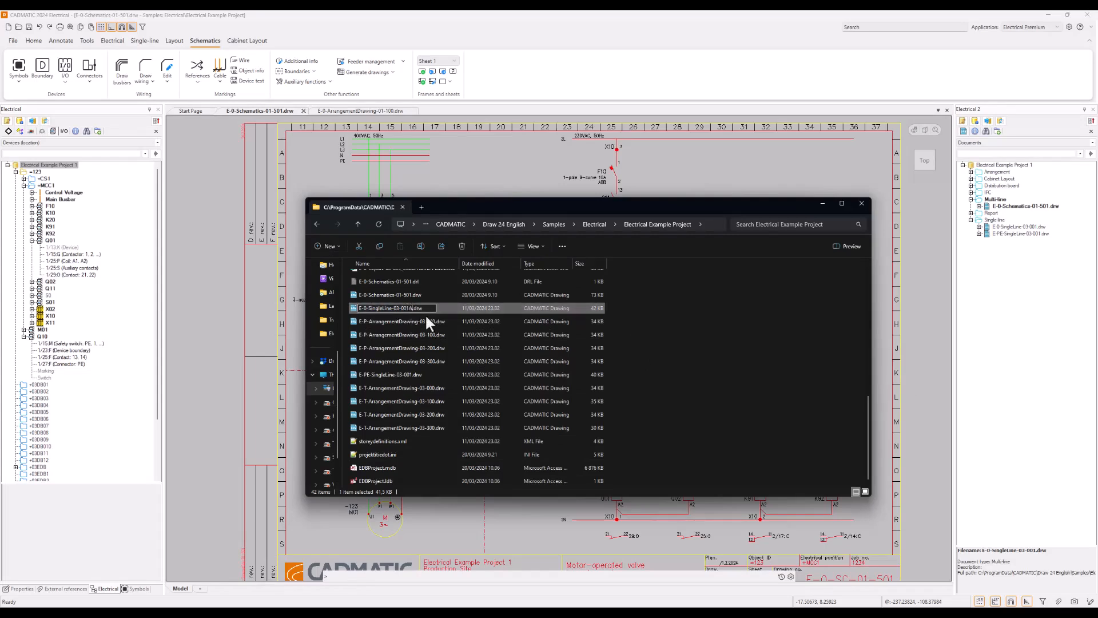
pyautogui.write('A')
pyautogui.click(720, 343)
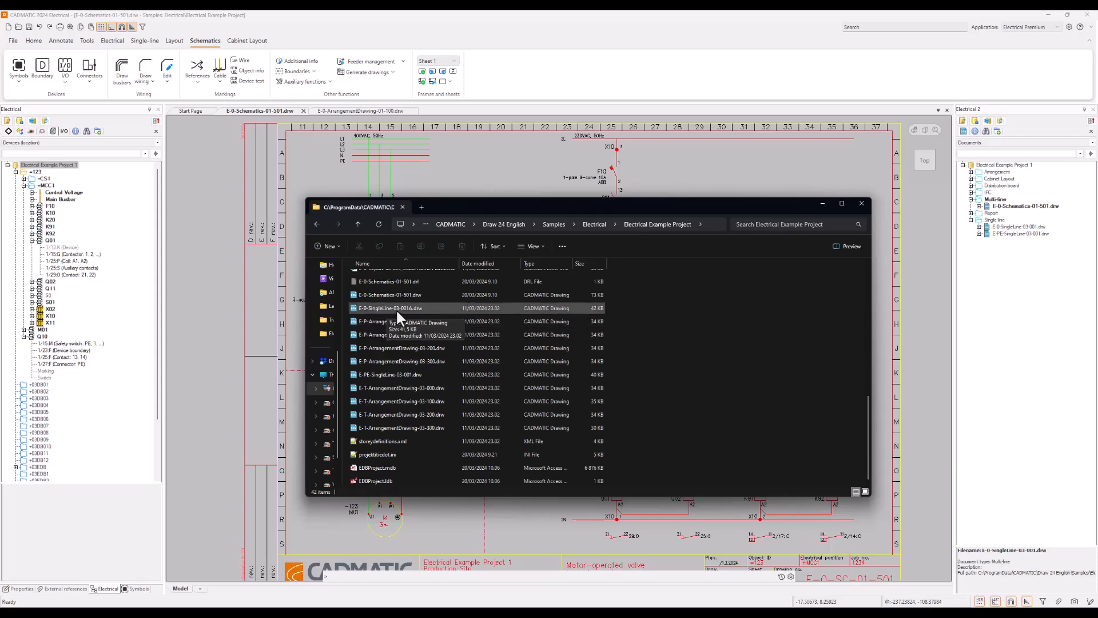
# - Return to CADMATIC, open E-PE-SingleLine-03-001.drw from the document tree, and close it again
pyautogui.click(1035, 228)
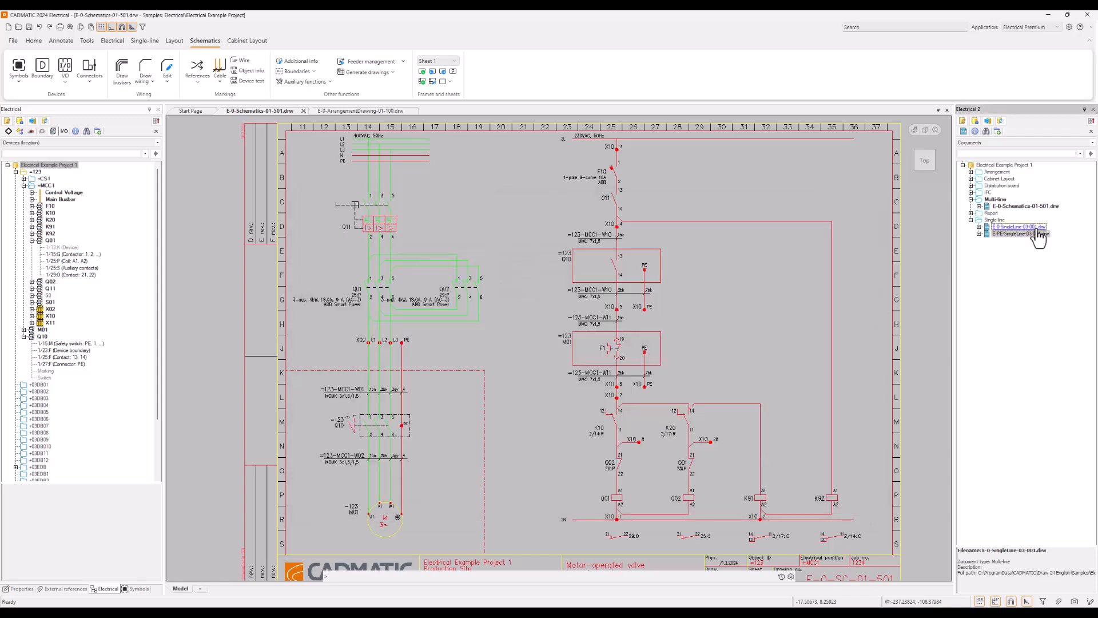
pyautogui.click(1037, 234)
pyautogui.rightClick(1042, 234)
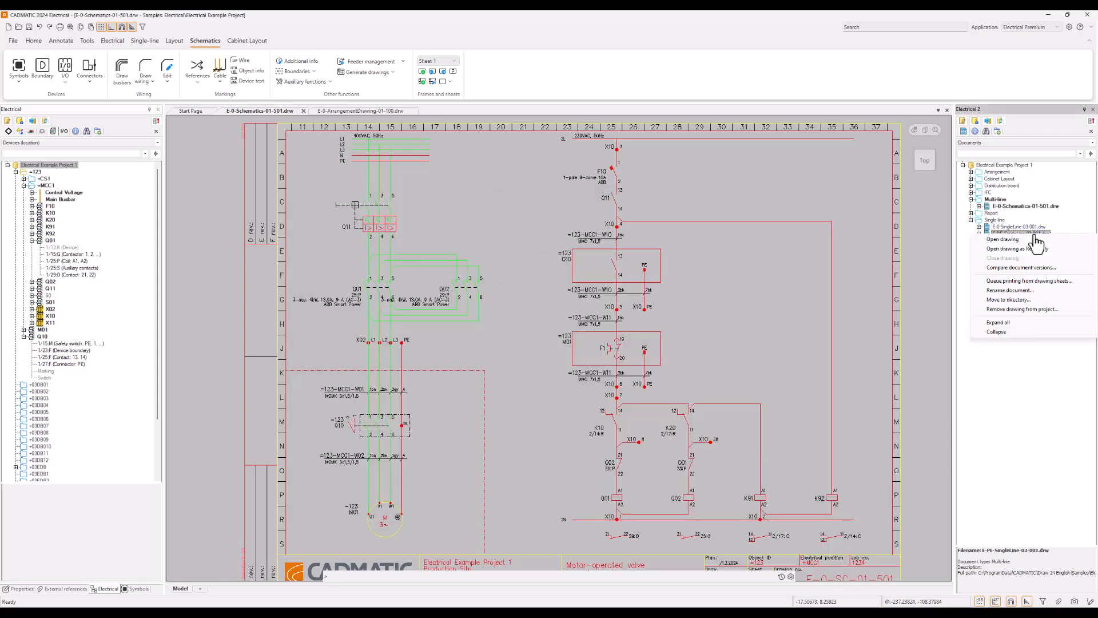
pyautogui.click(1024, 240)
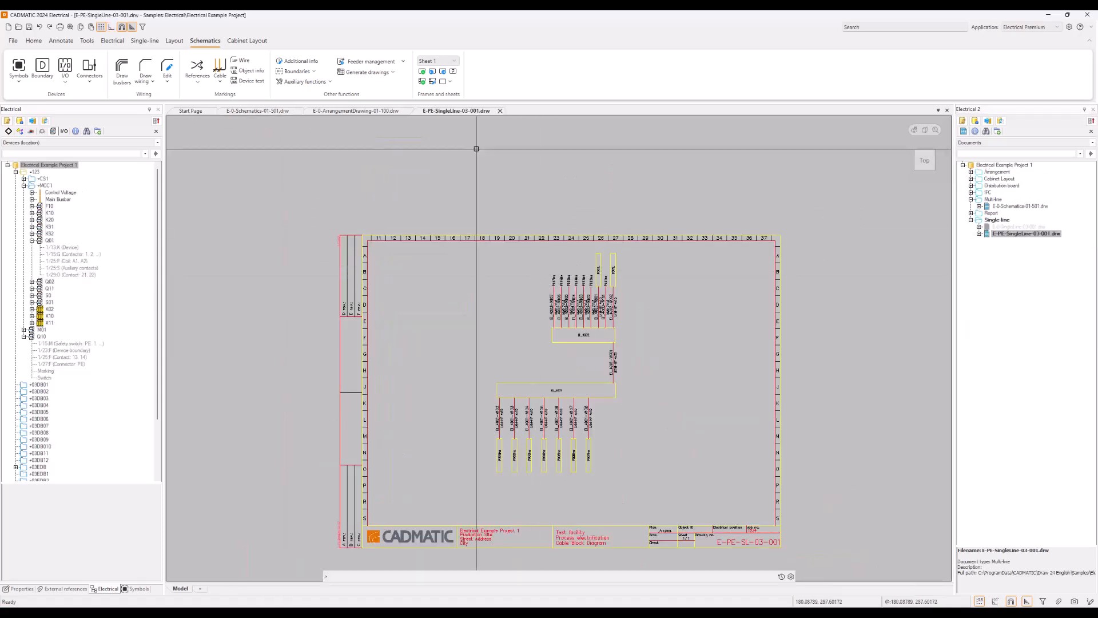
pyautogui.click(500, 111)
pyautogui.click(571, 332)
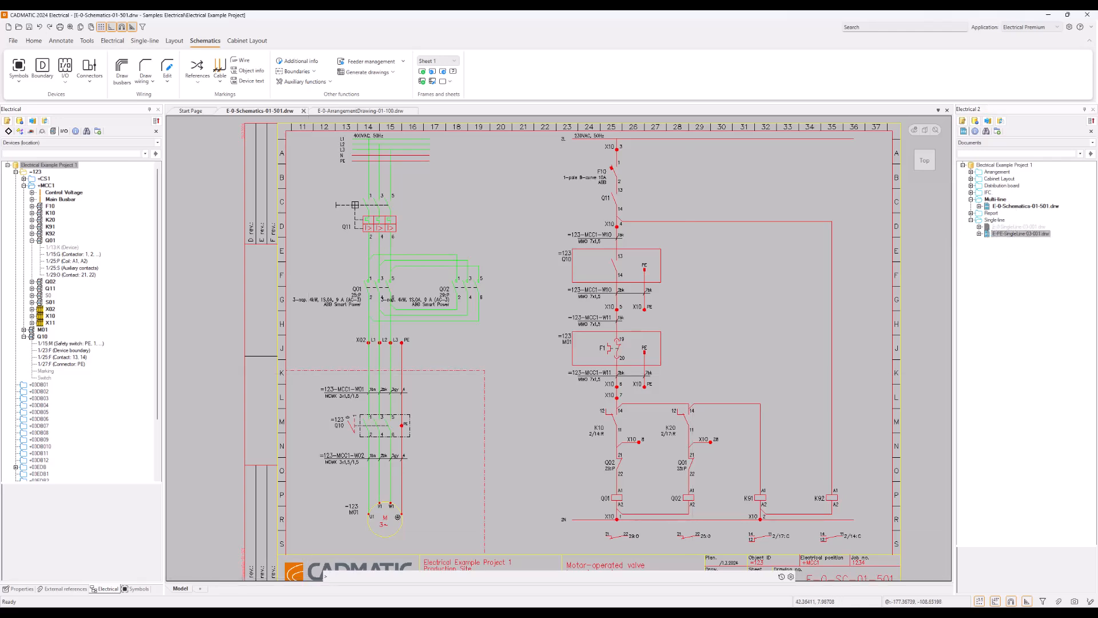
# - Switch to File Explorer and rename E-0-SingleLine-03-001A.drw back to E-0-SingleLine-03-001.drw
pyautogui.moveTo(167, 613)
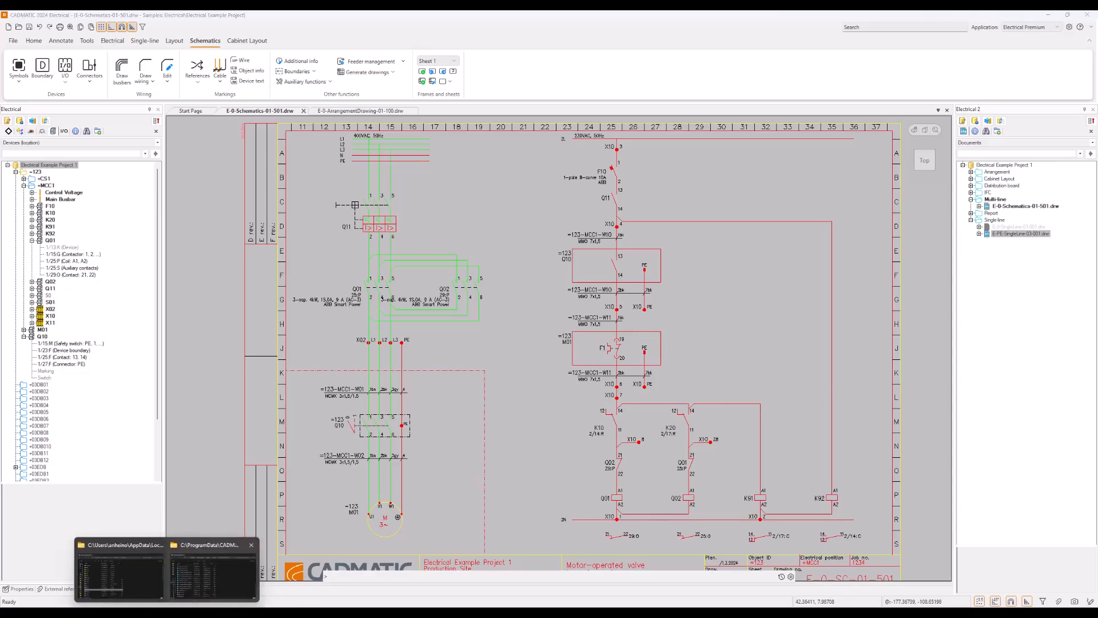
pyautogui.click(199, 586)
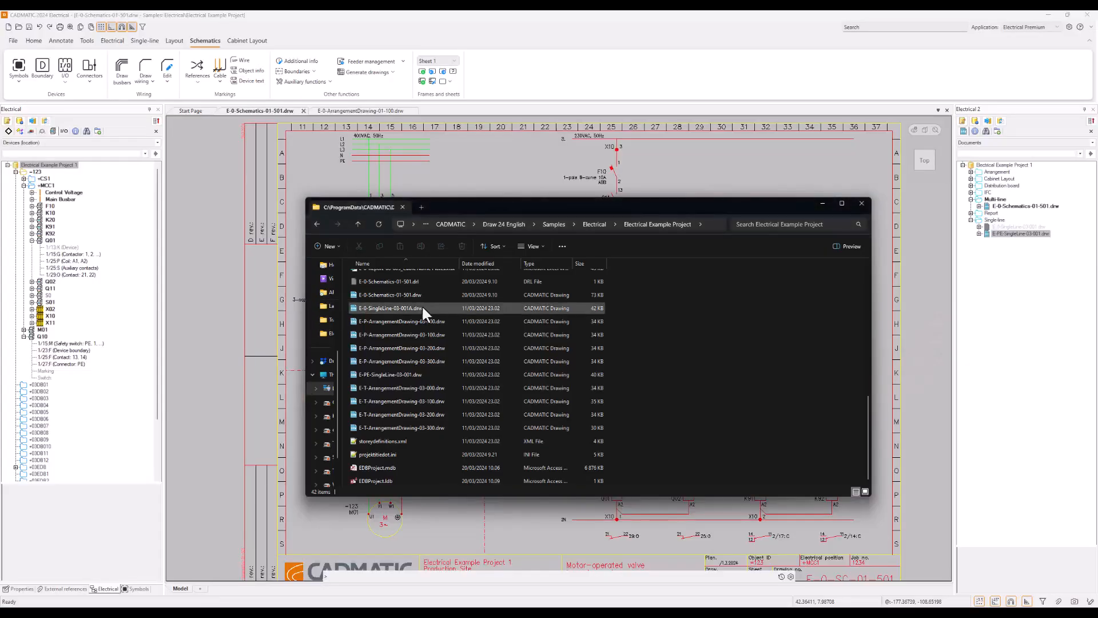
pyautogui.click(373, 309)
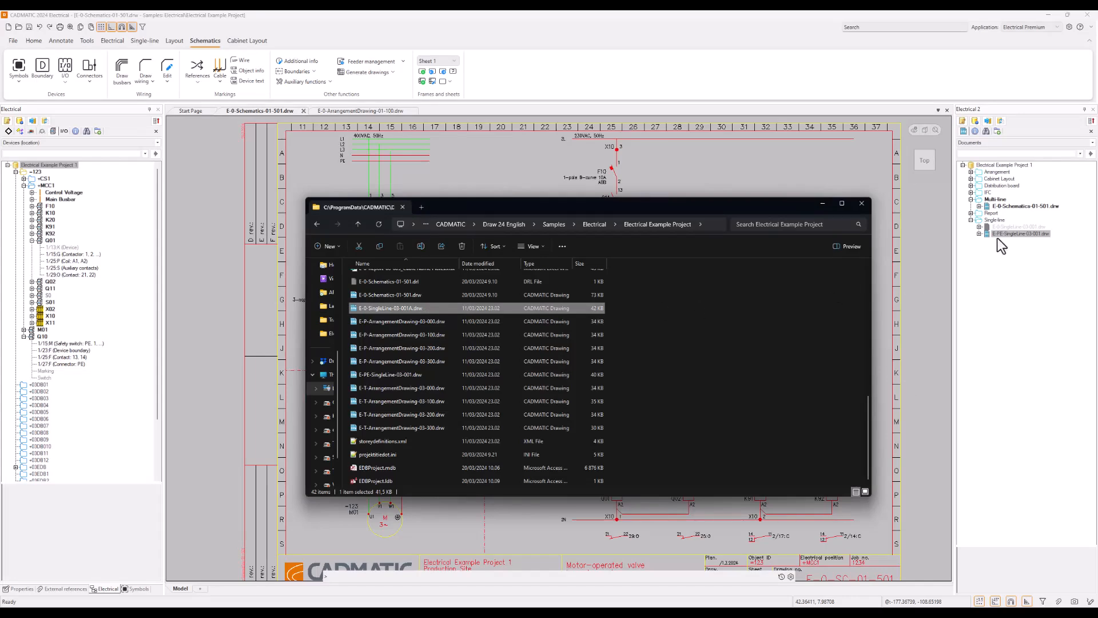
pyautogui.click(411, 309)
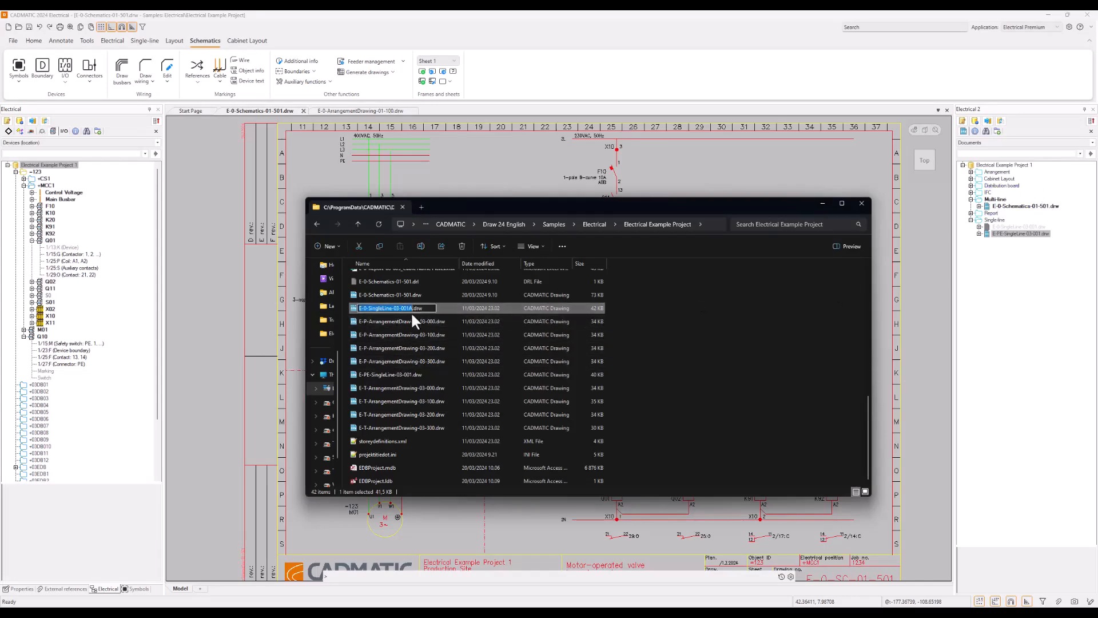
pyautogui.click(412, 309)
pyautogui.press('BackSpace')
pyautogui.click(706, 315)
# - Return to CADMATIC, update changes from the database to the drawings, and select E-0-SingleLine-03-001.drw in the document tree
pyautogui.click(1063, 288)
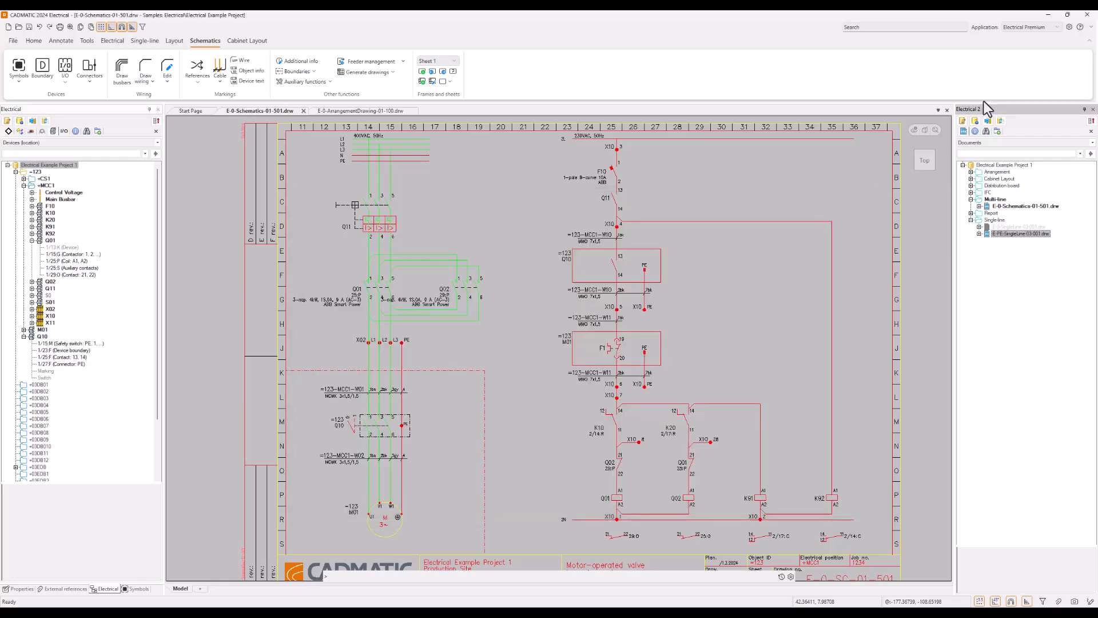
pyautogui.click(1001, 123)
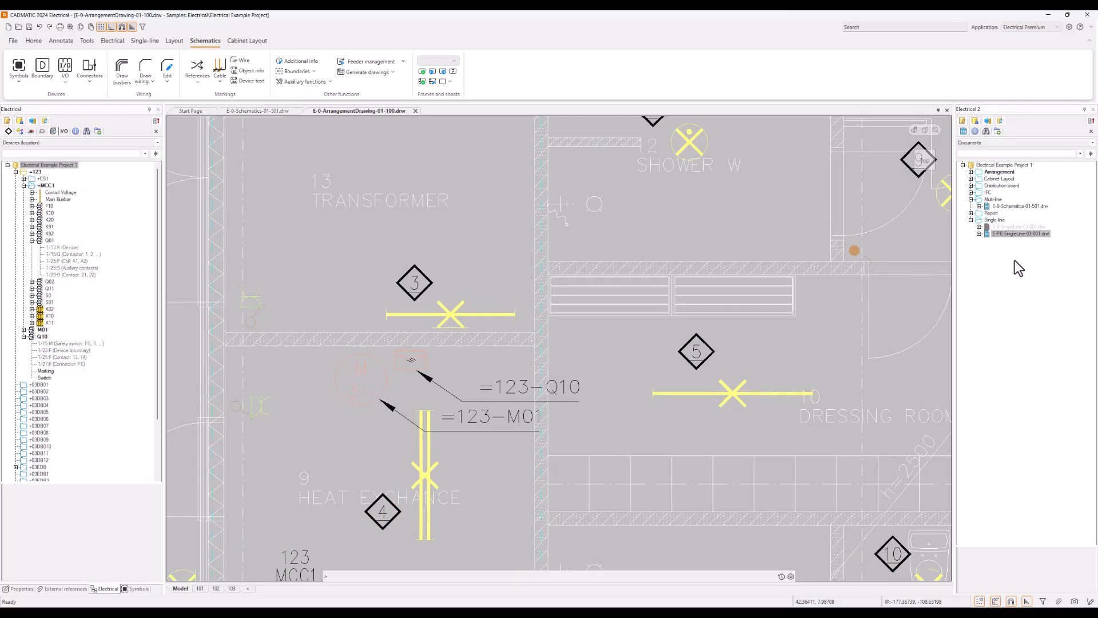
pyautogui.click(1014, 227)
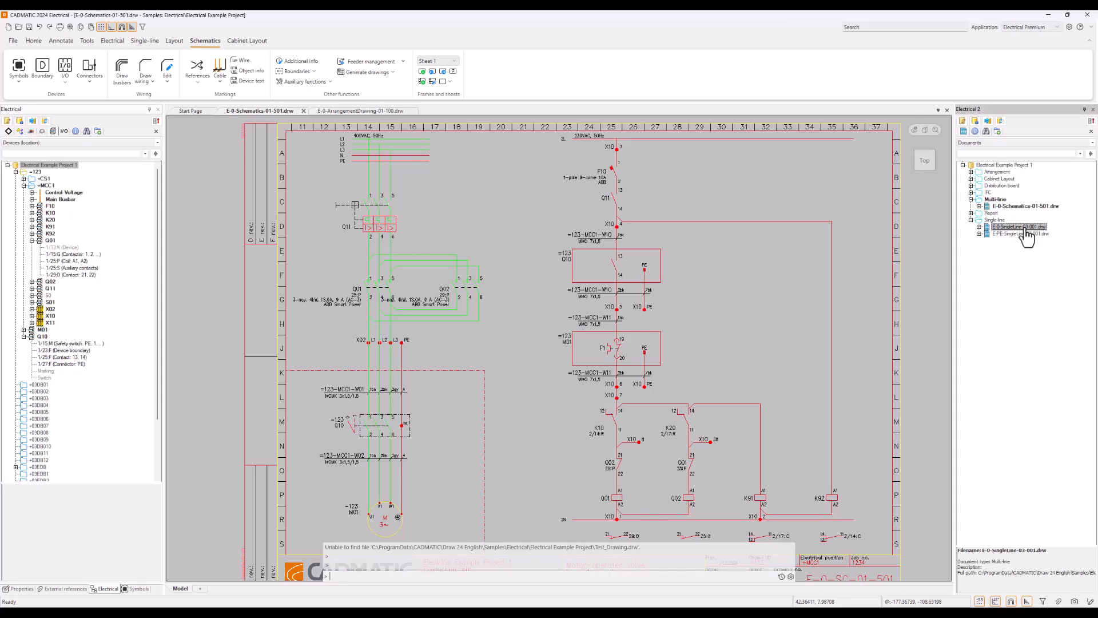
# - Rename the document E-0-SingleLine-03-001.drw as E-0-SingleLine-03-002 from the CADMATIC document tree
pyautogui.rightClick(1005, 231)
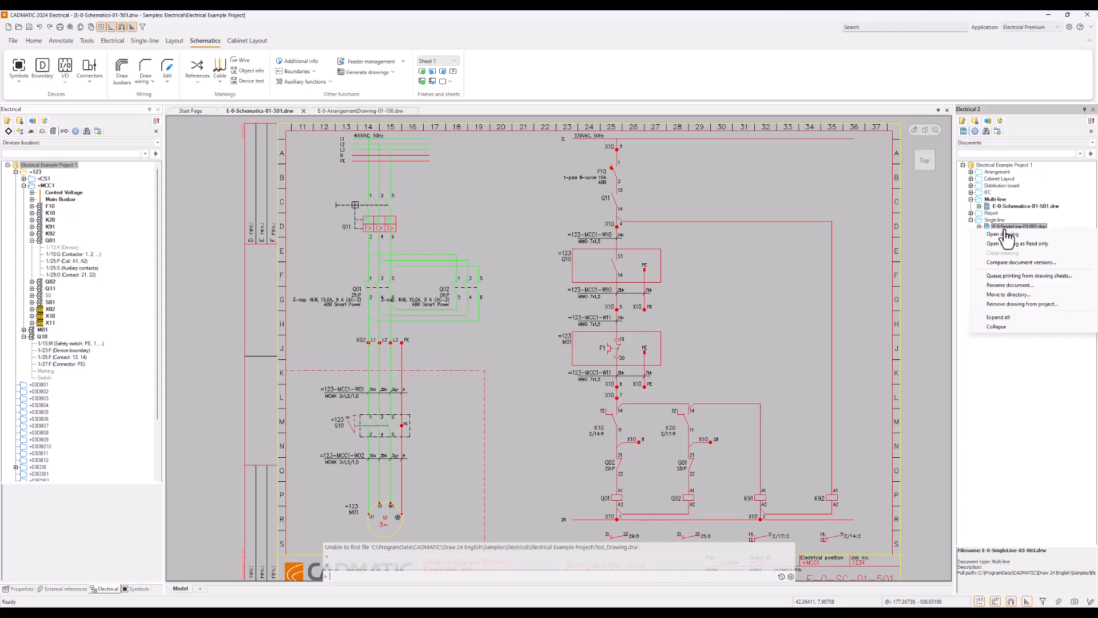
pyautogui.click(1019, 286)
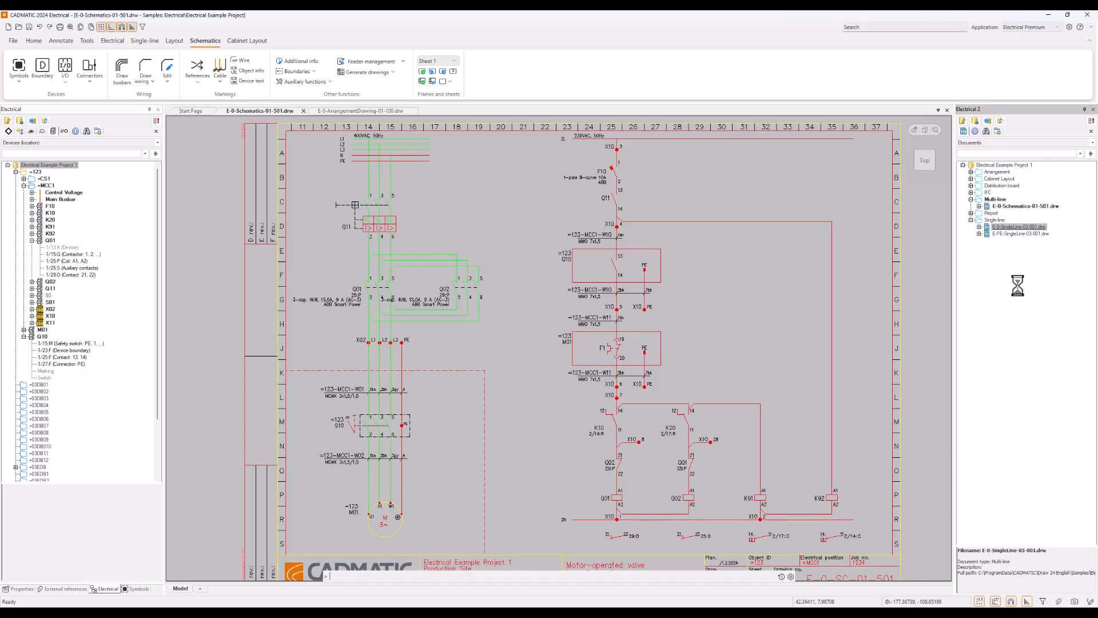
pyautogui.click(544, 308)
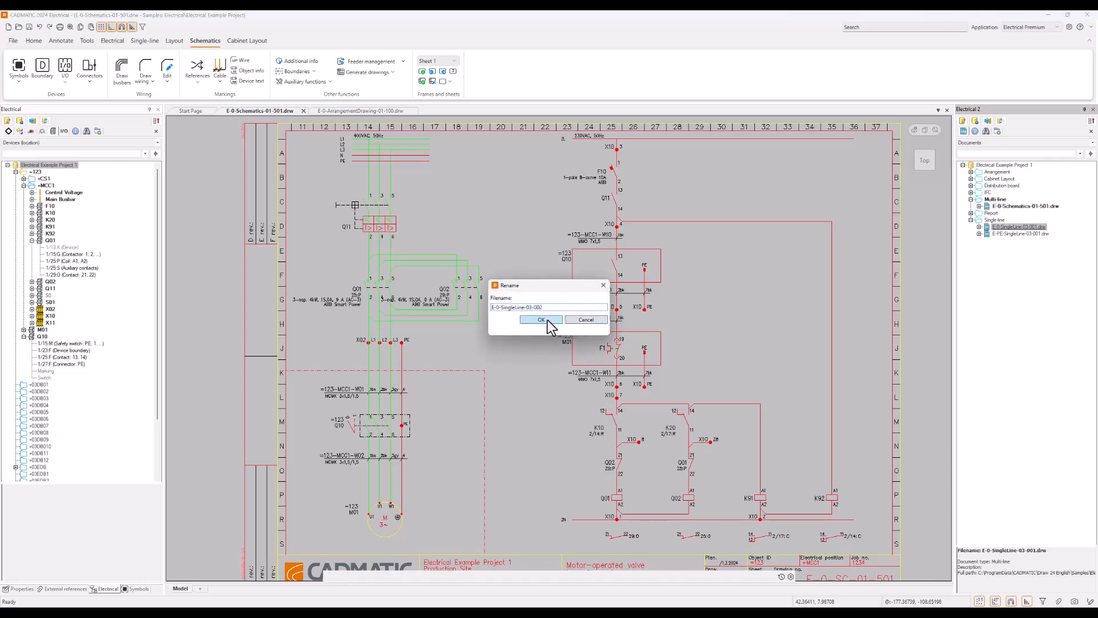
pyautogui.click(541, 319)
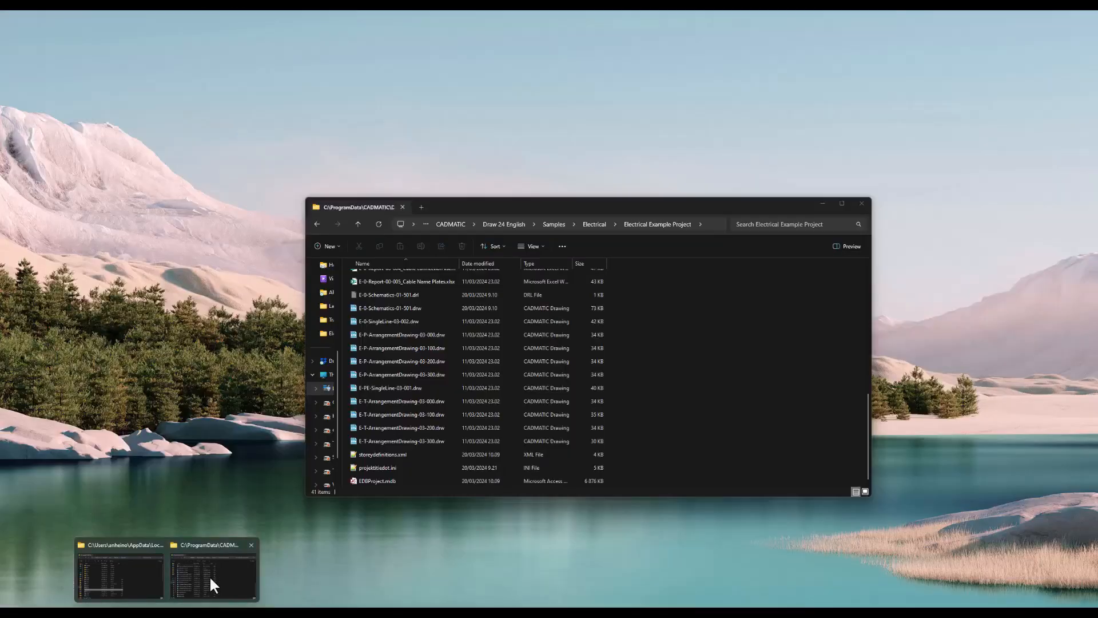
# - View the file E-0-SingleLine-03-002.drw in File Explorer, and return to CADMATIC
pyautogui.click(209, 576)
pyautogui.click(410, 322)
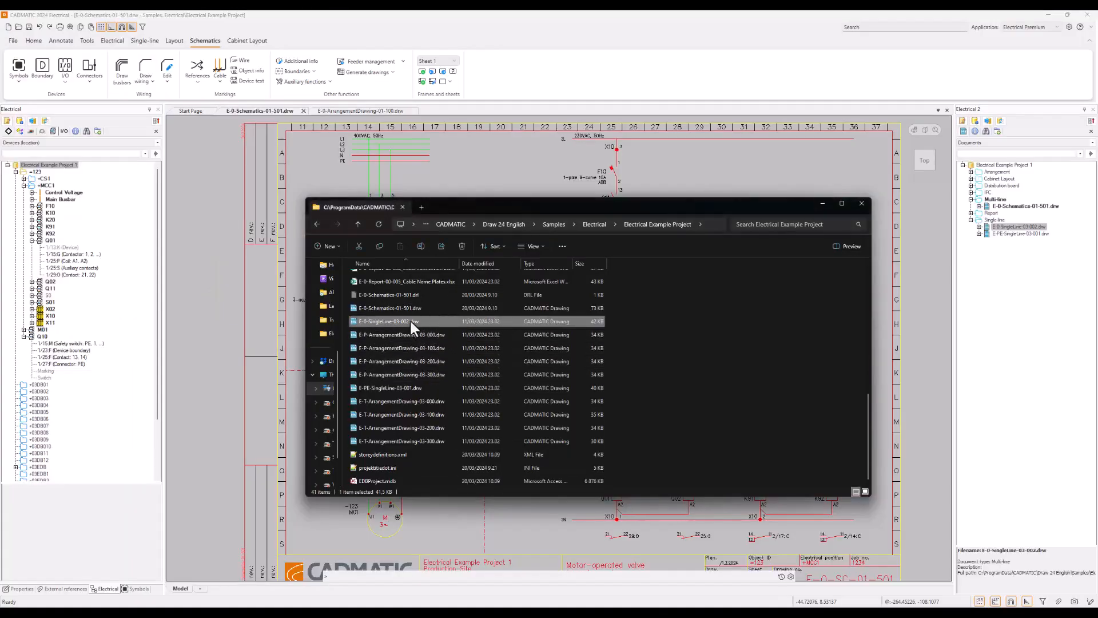
pyautogui.click(1013, 282)
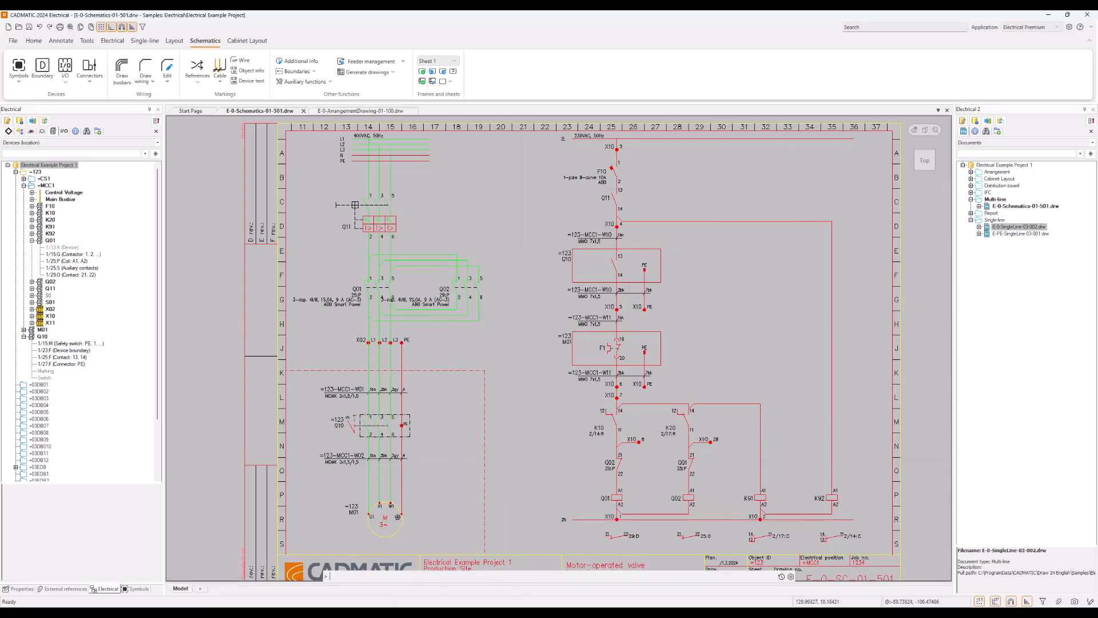
pyautogui.hotkey('alt', 'Tab')
pyautogui.hotkey('alt', 'Tab')
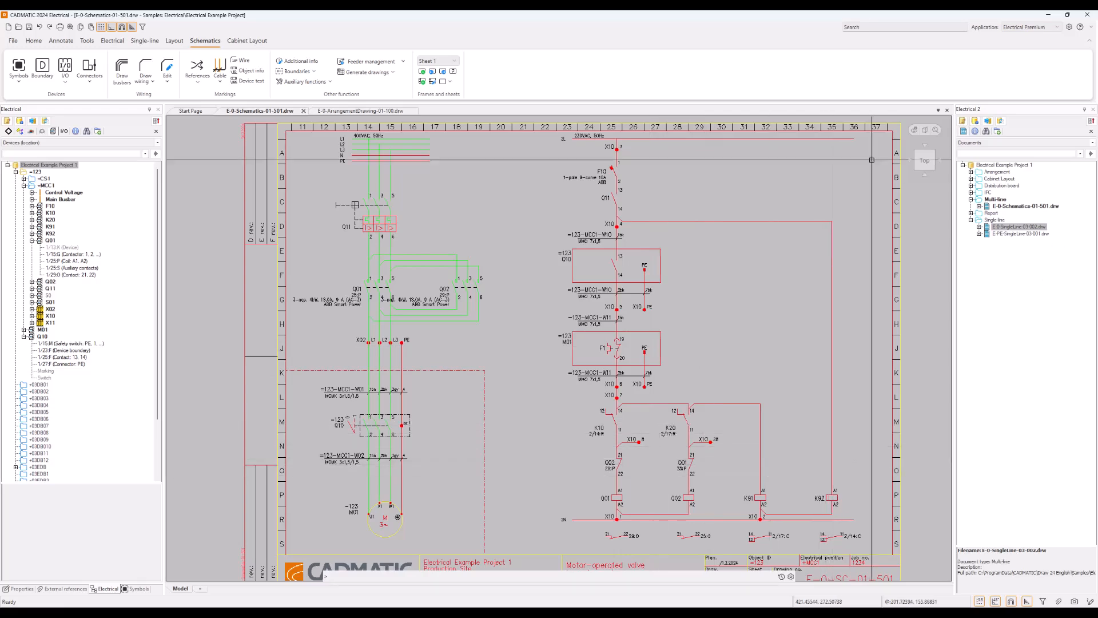
# - Close E-0-ArrangementDrawing-01-100.drw and save its changes
pyautogui.moveTo(713, 470); pyautogui.dragTo(648, 388, button='middle')
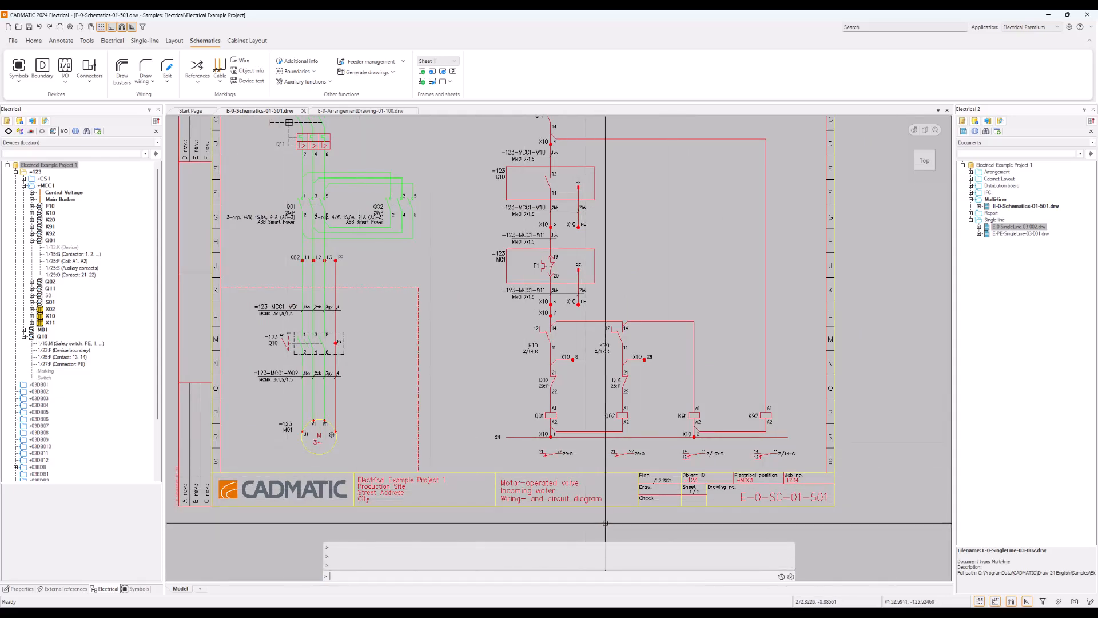
pyautogui.click(399, 112)
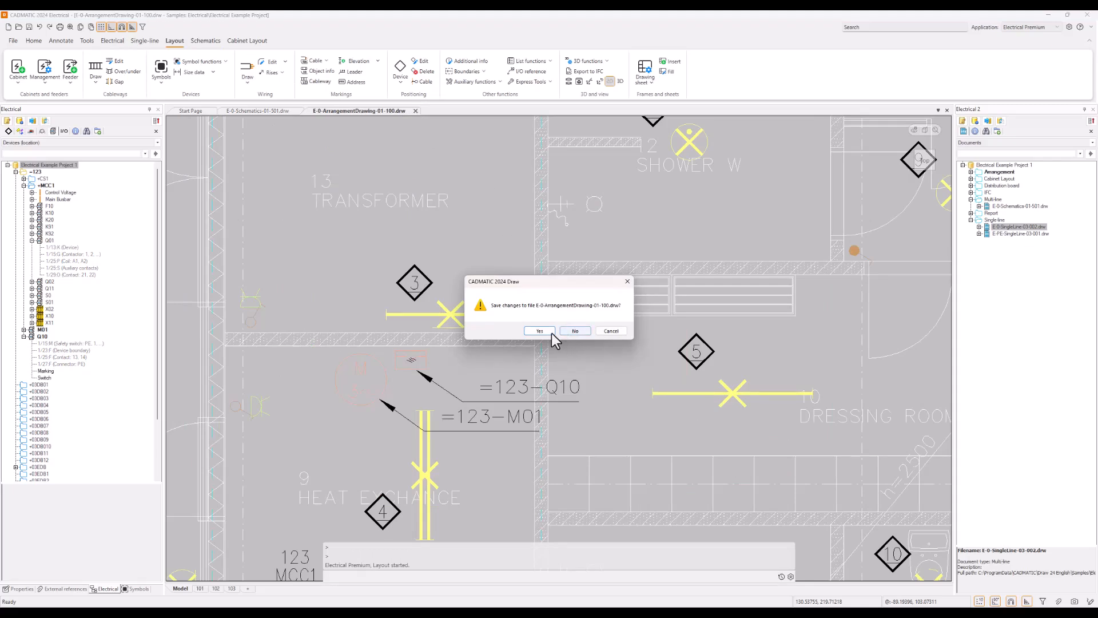
pyautogui.click(552, 333)
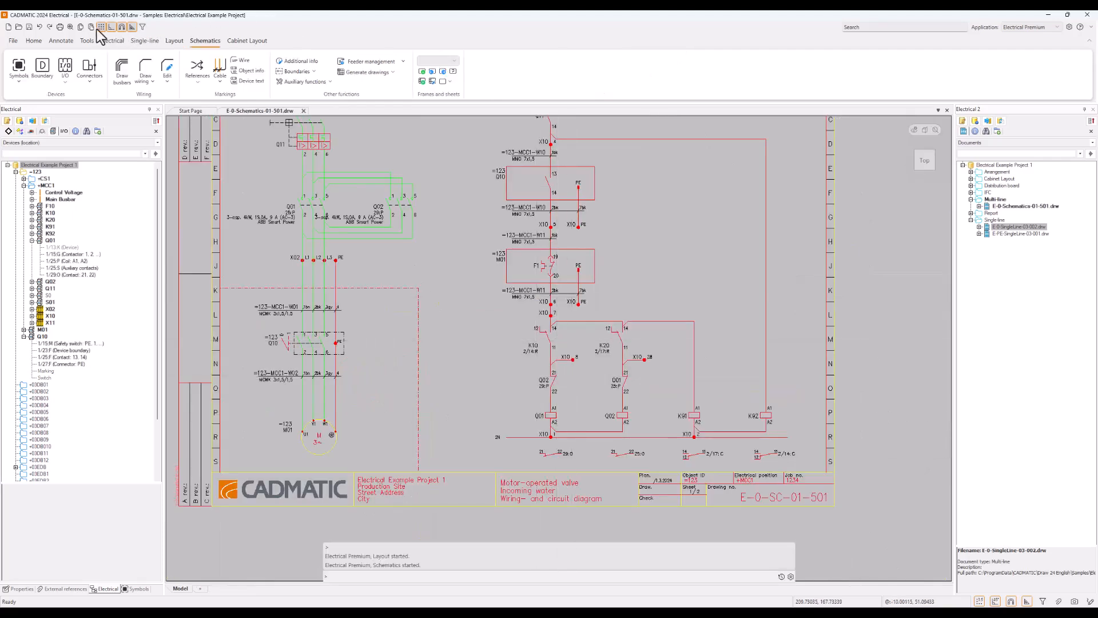
pyautogui.click(70, 27)
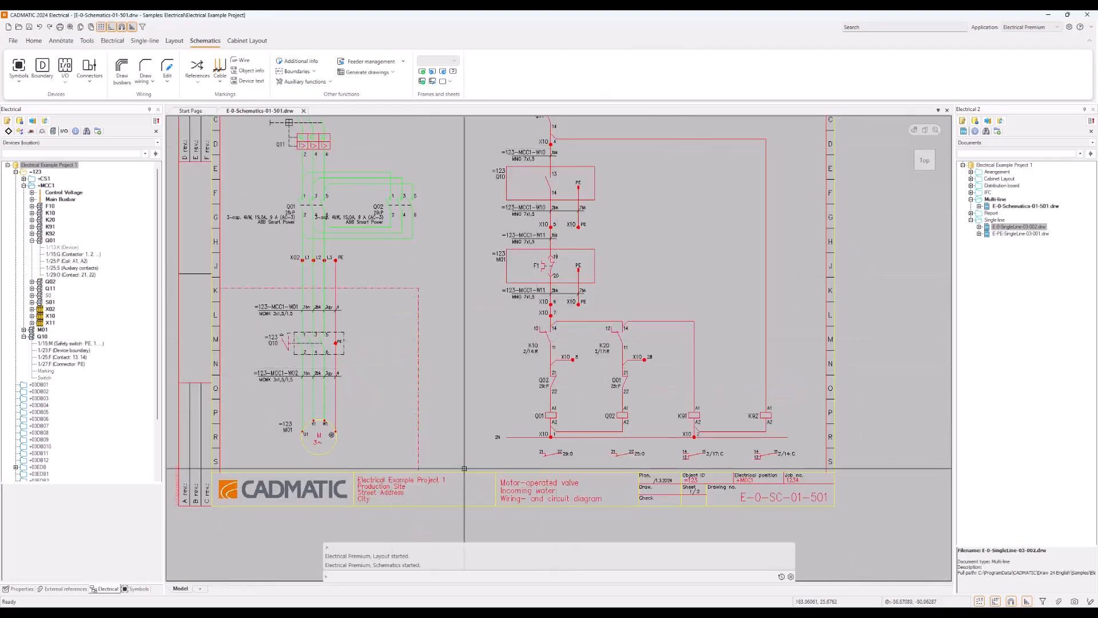
pyautogui.click(633, 461)
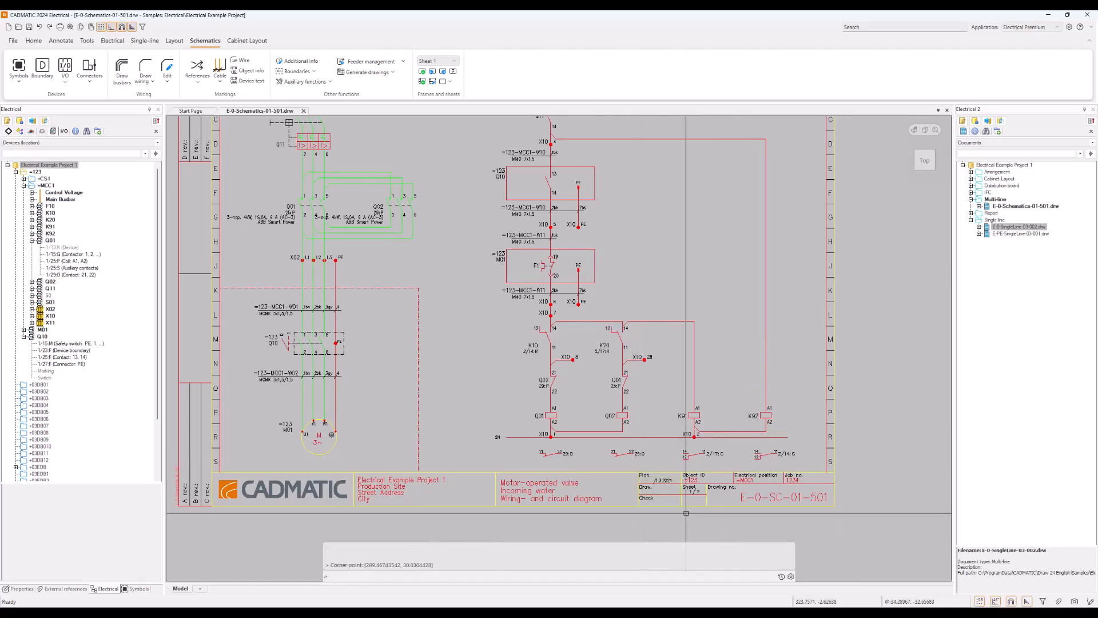
pyautogui.press('Escape')
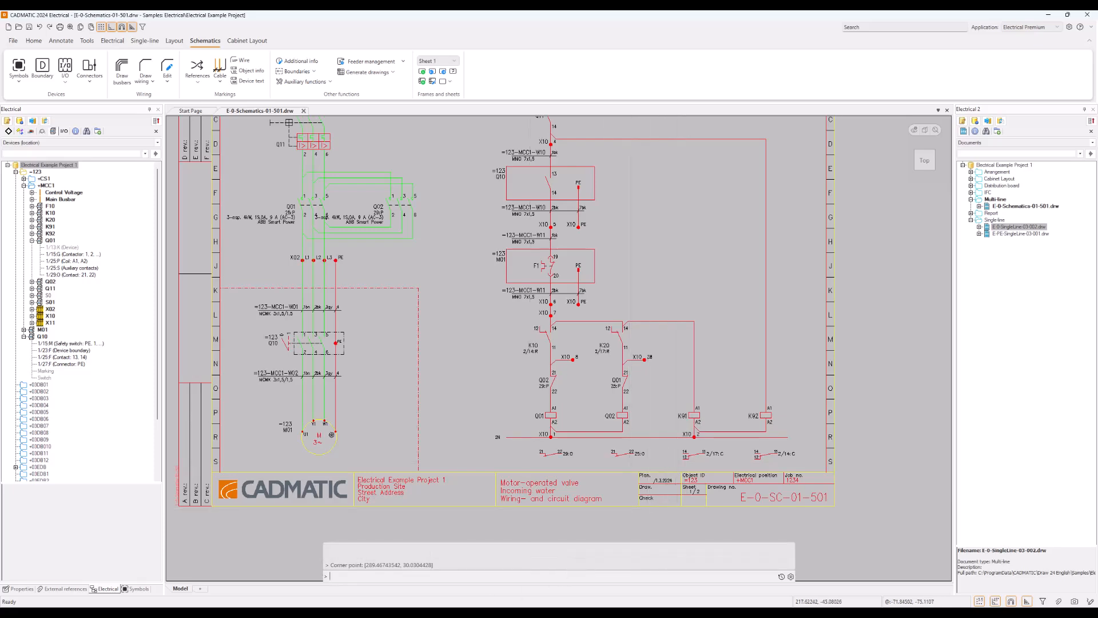
# - Switch to the CADMATIC Electrical DB Tool, widen its window, and remove the Filename grouping from the documents list
pyautogui.click(487, 605)
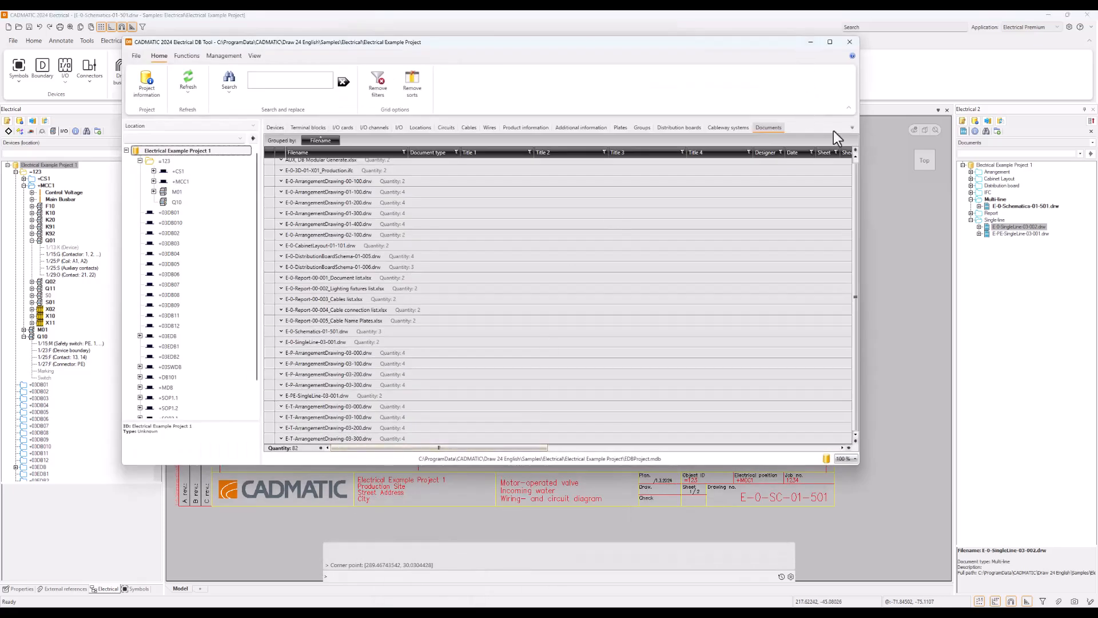
pyautogui.moveTo(859, 146); pyautogui.dragTo(964, 146)
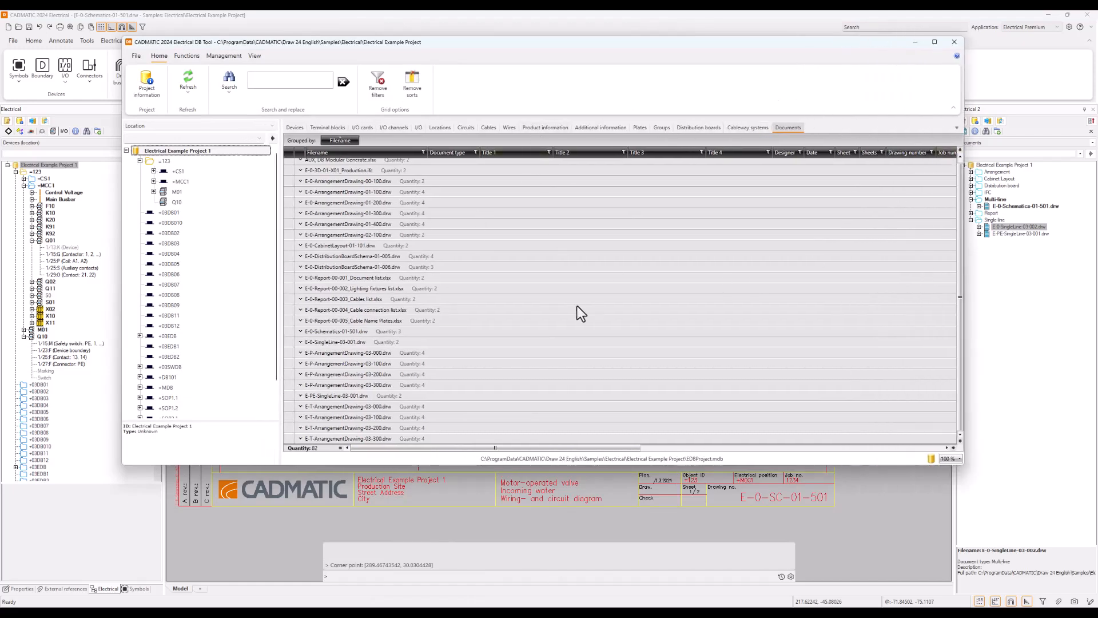
pyautogui.click(355, 140)
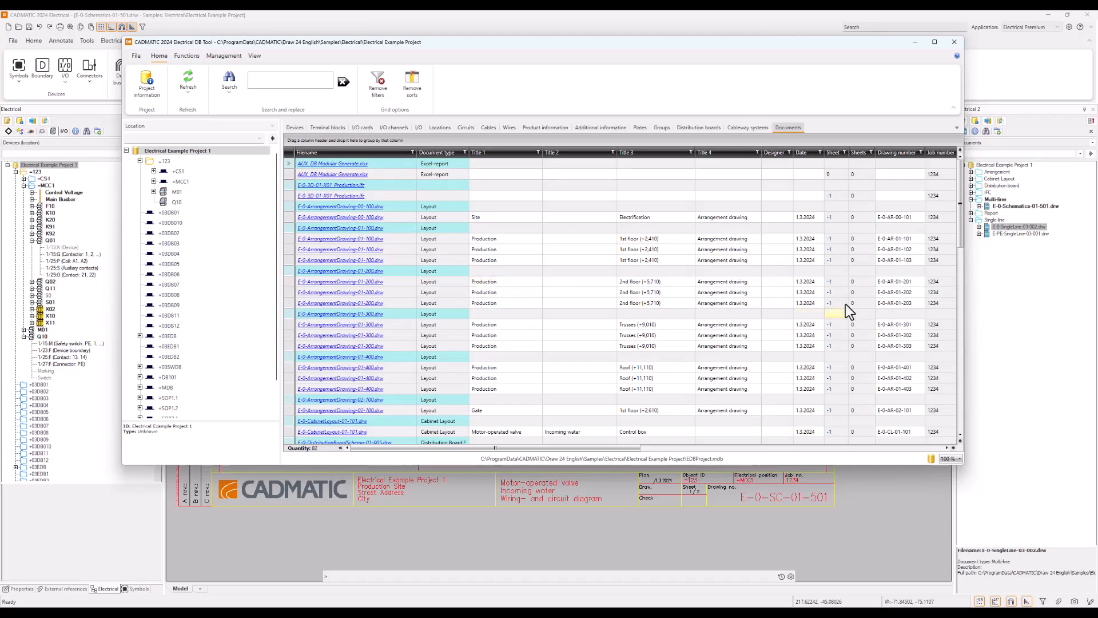
# - Look through the columns of the documents list and sort the documents by Filename
pyautogui.moveTo(617, 447); pyautogui.dragTo(938, 450)
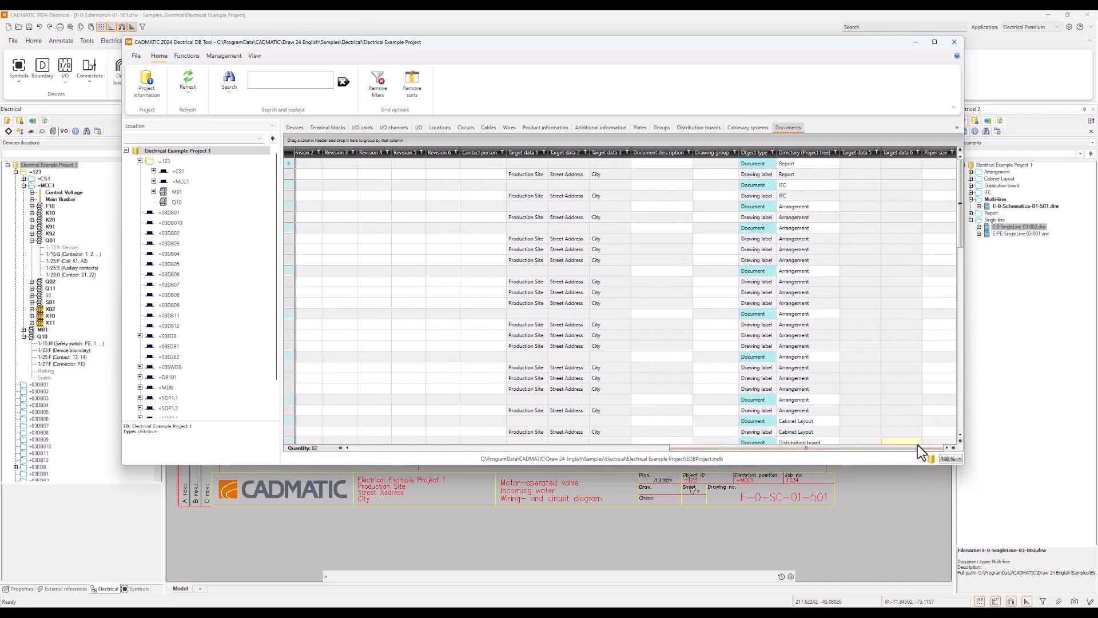
pyautogui.moveTo(871, 450); pyautogui.dragTo(669, 451)
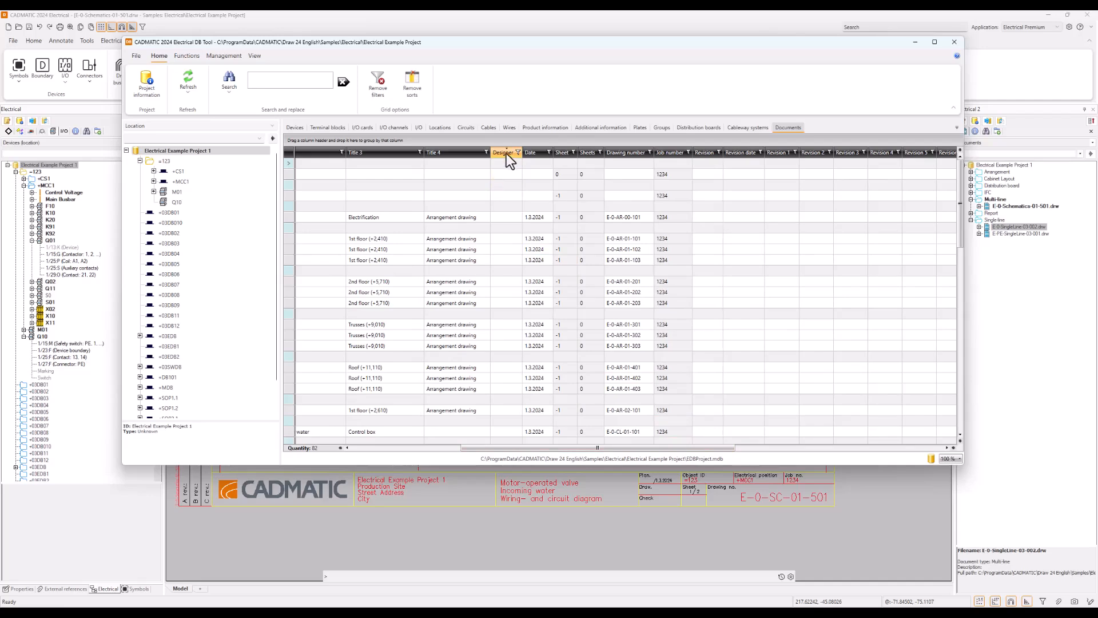
pyautogui.moveTo(675, 451); pyautogui.dragTo(514, 445)
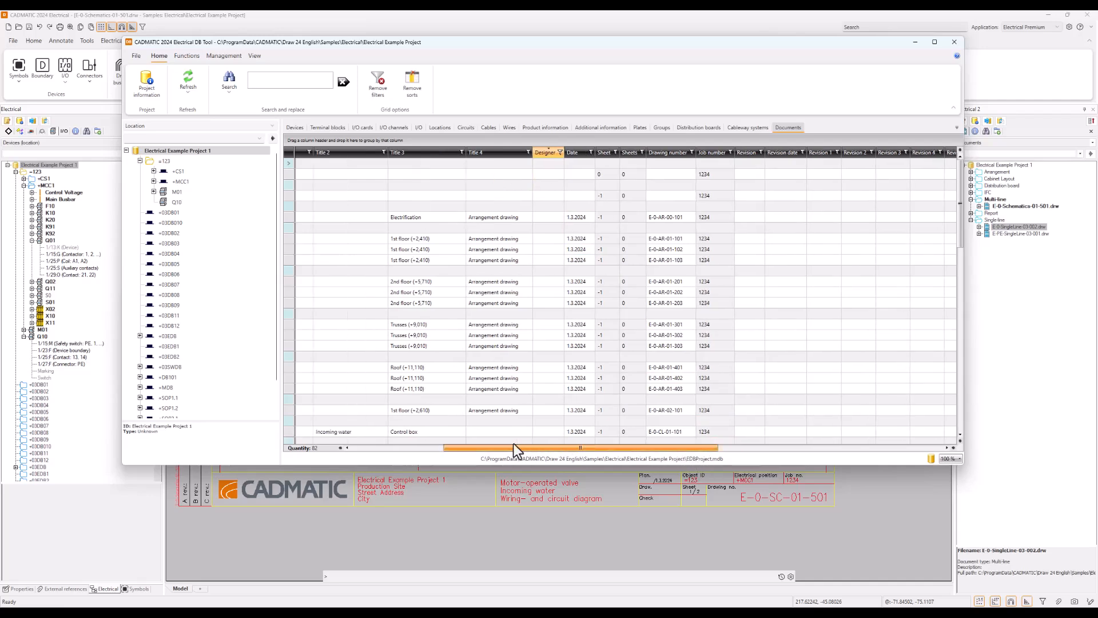
pyautogui.hscroll(-5, 325, 178)
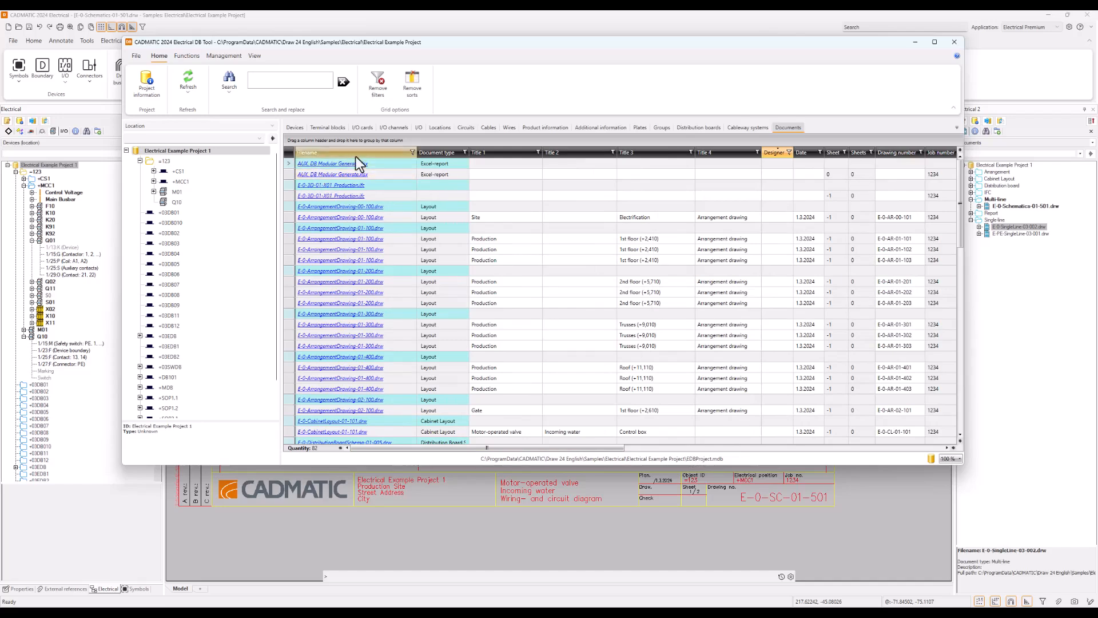
pyautogui.click(356, 156)
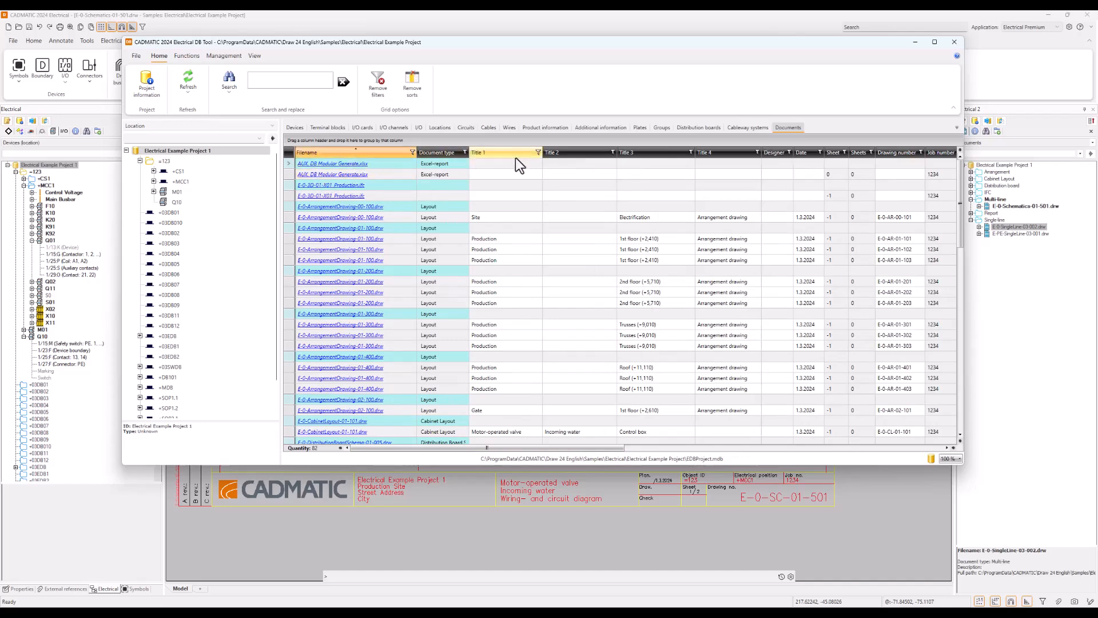
# - Set the Designer value to AHE for all documents in the list at once
pyautogui.click(779, 163)
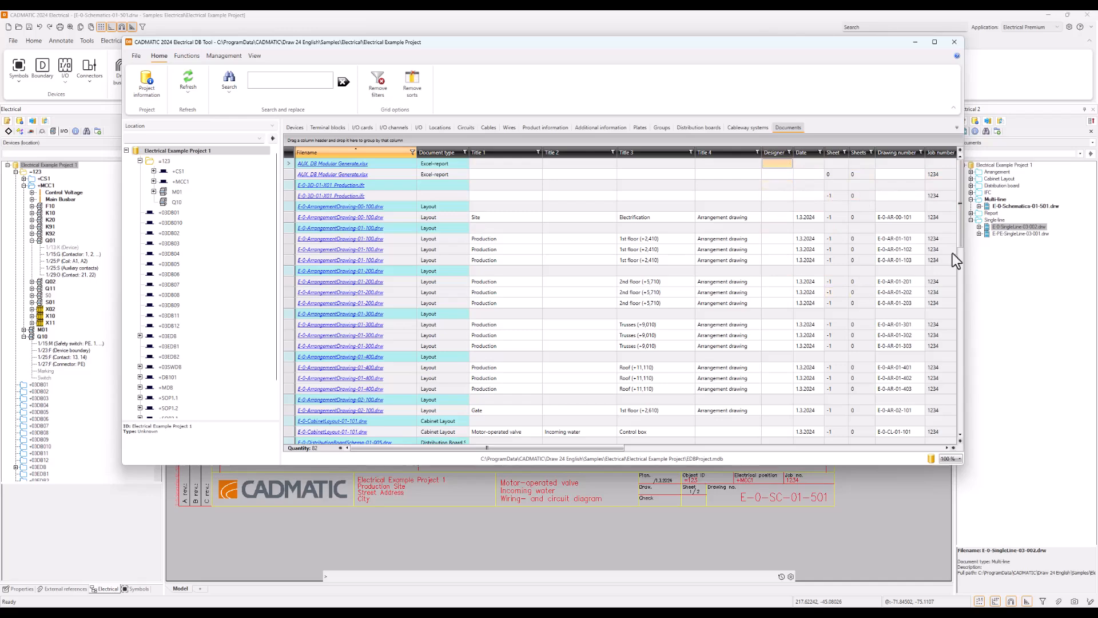
pyautogui.moveTo(960, 172)
pyautogui.mouseDown()
pyautogui.moveTo(962, 206)
pyautogui.moveTo(968, 175)
pyautogui.mouseUp()
pyautogui.scroll(-2, 960, 173)
pyautogui.scroll(-6, 968, 417)
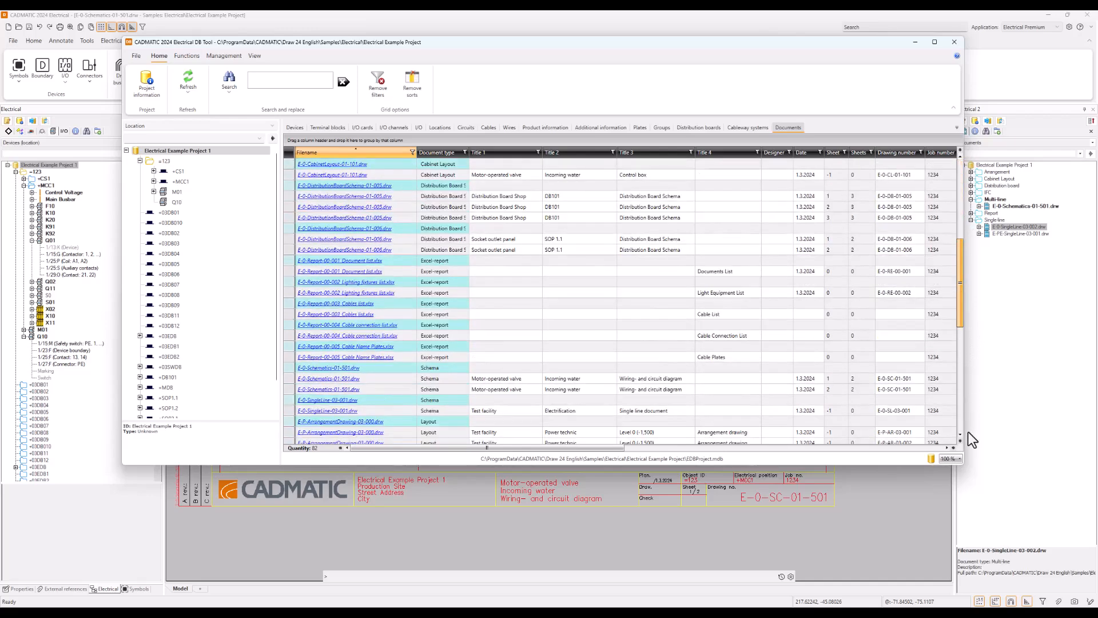
pyautogui.scroll(-10, 968, 431)
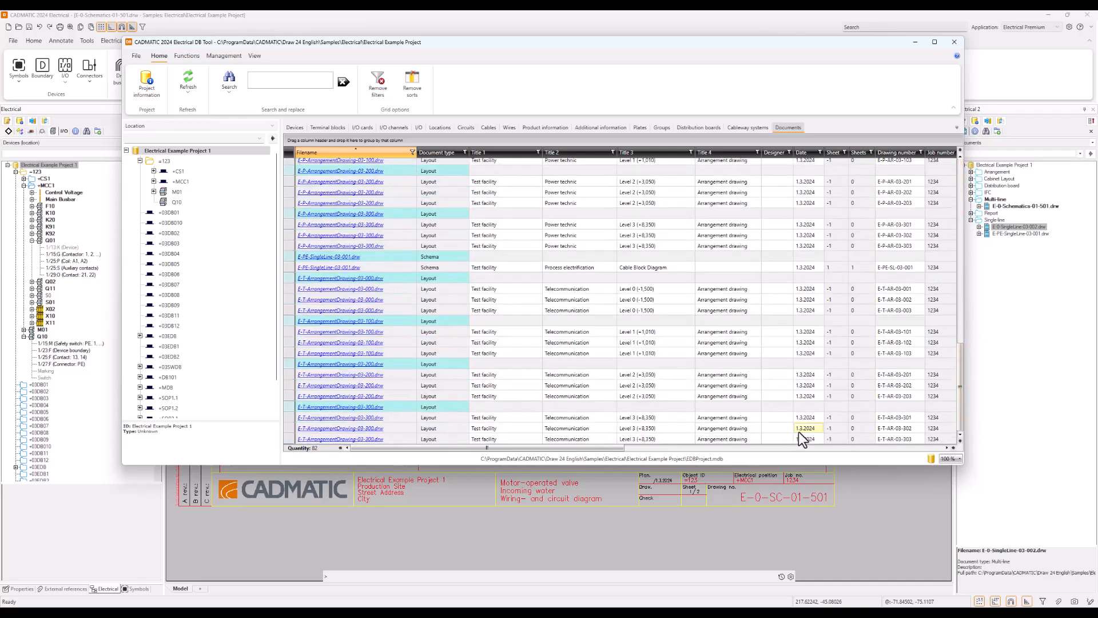
pyautogui.click(770, 437)
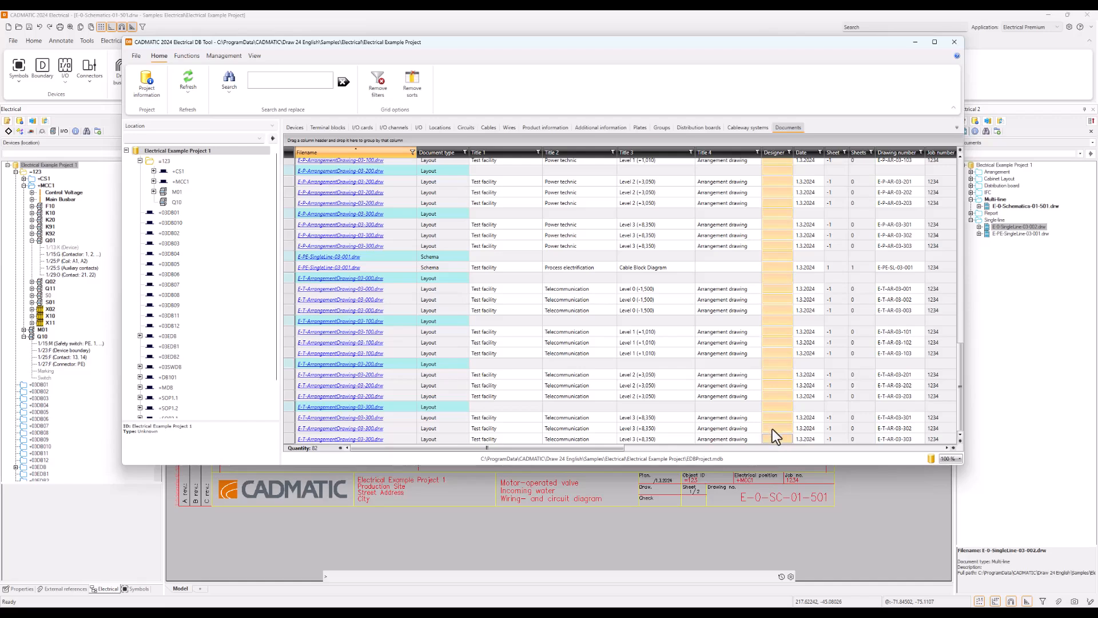
pyautogui.rightClick(772, 430)
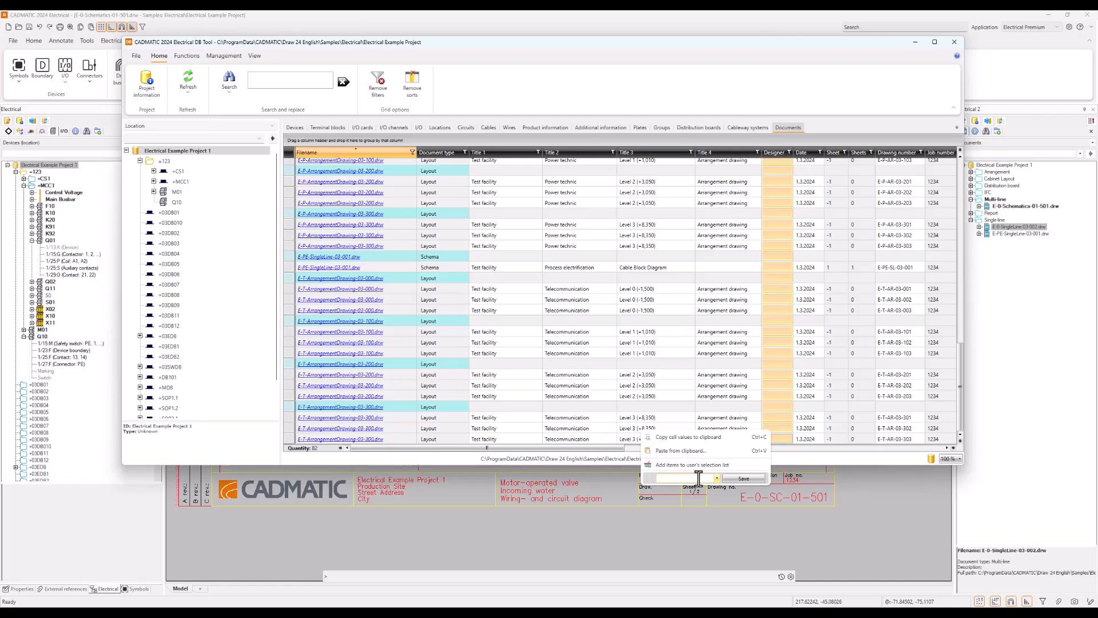
pyautogui.write('AHE')
pyautogui.click(743, 479)
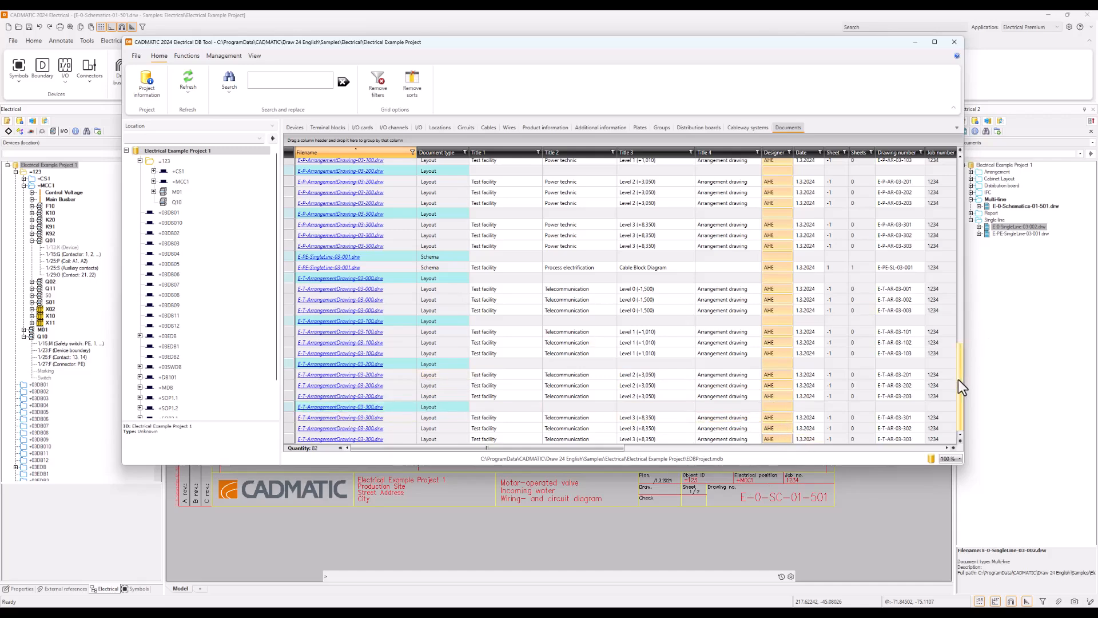
# - Find the E-0-Schematics-01-501.drw entries in the documents list and check their Designer value
pyautogui.moveTo(959, 379); pyautogui.dragTo(956, 302)
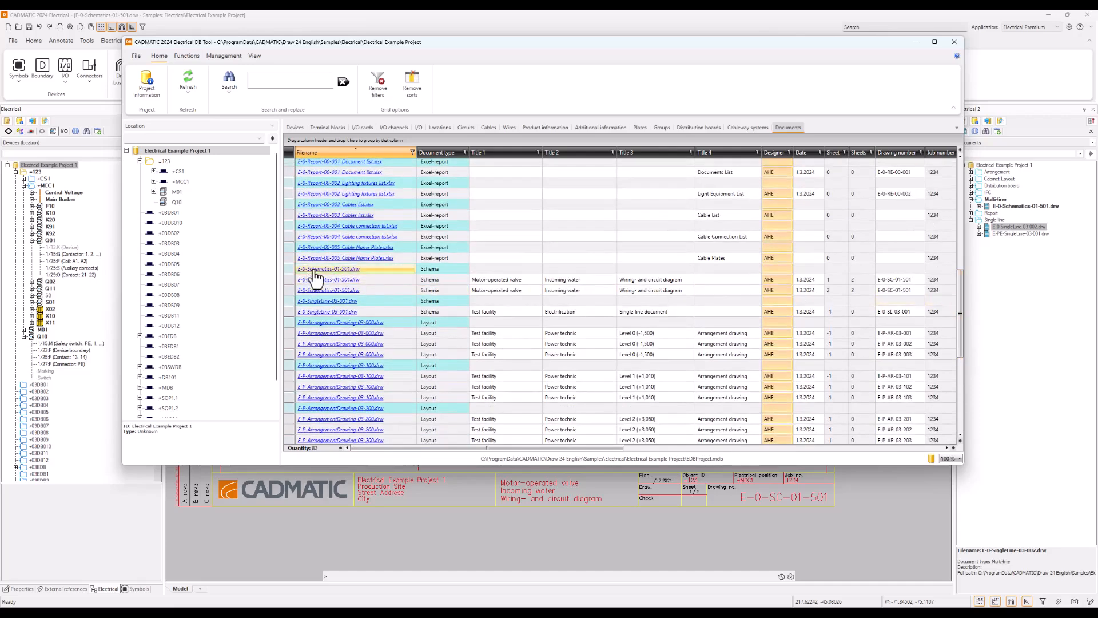
pyautogui.click(287, 267)
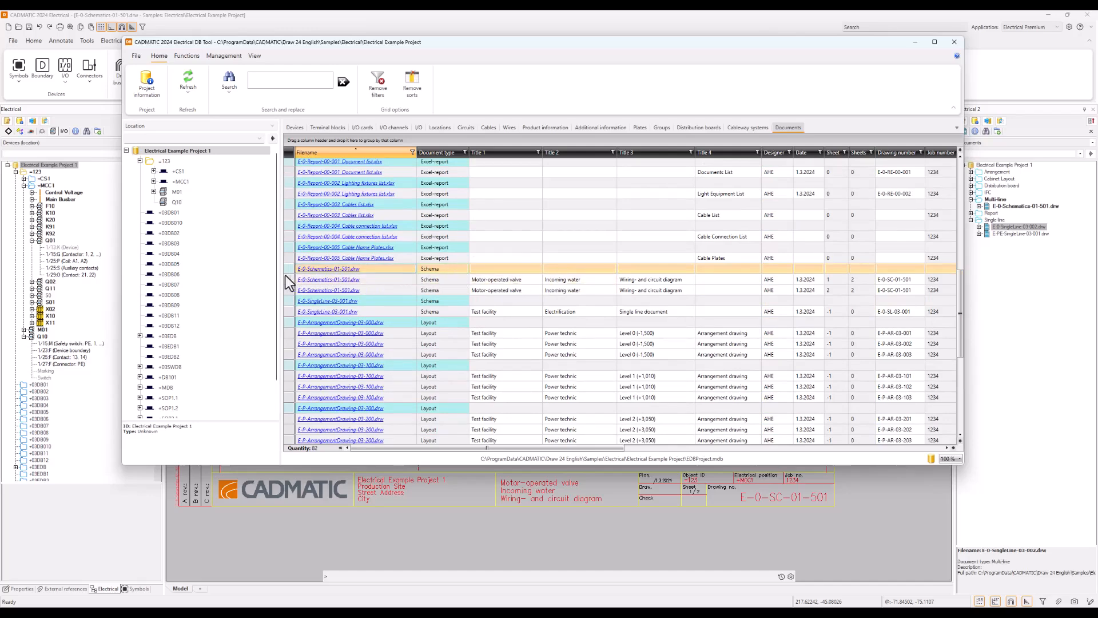
pyautogui.click(523, 258)
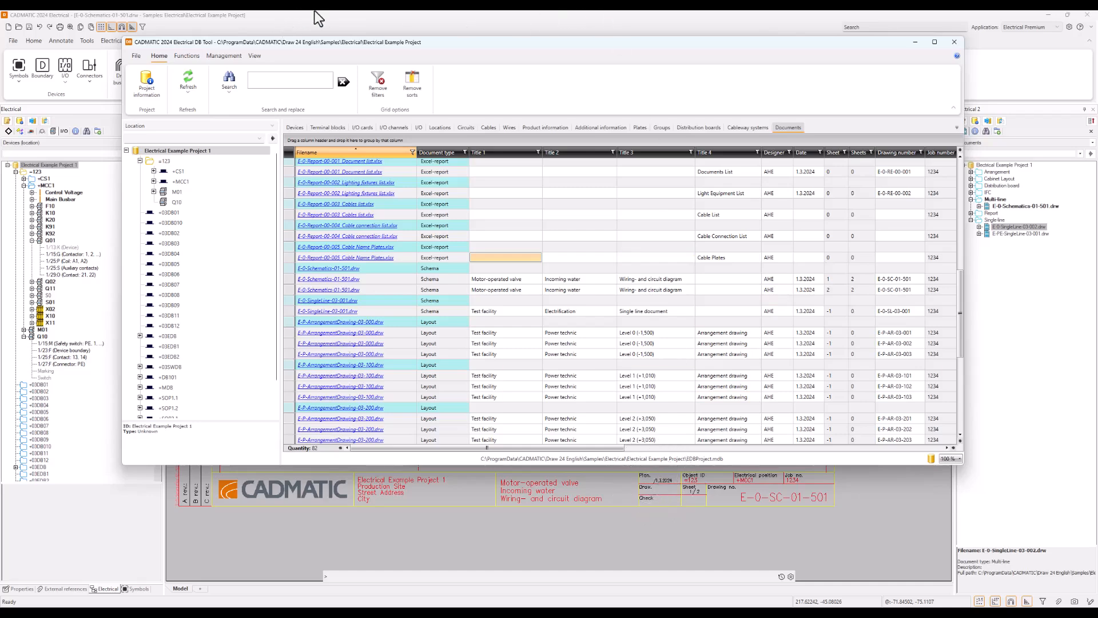
# - Return to the E-0-Schematics-01-501.drw drawing, sync the database changes to it, and inspect the Plan. field in the title block
pyautogui.click(268, 13)
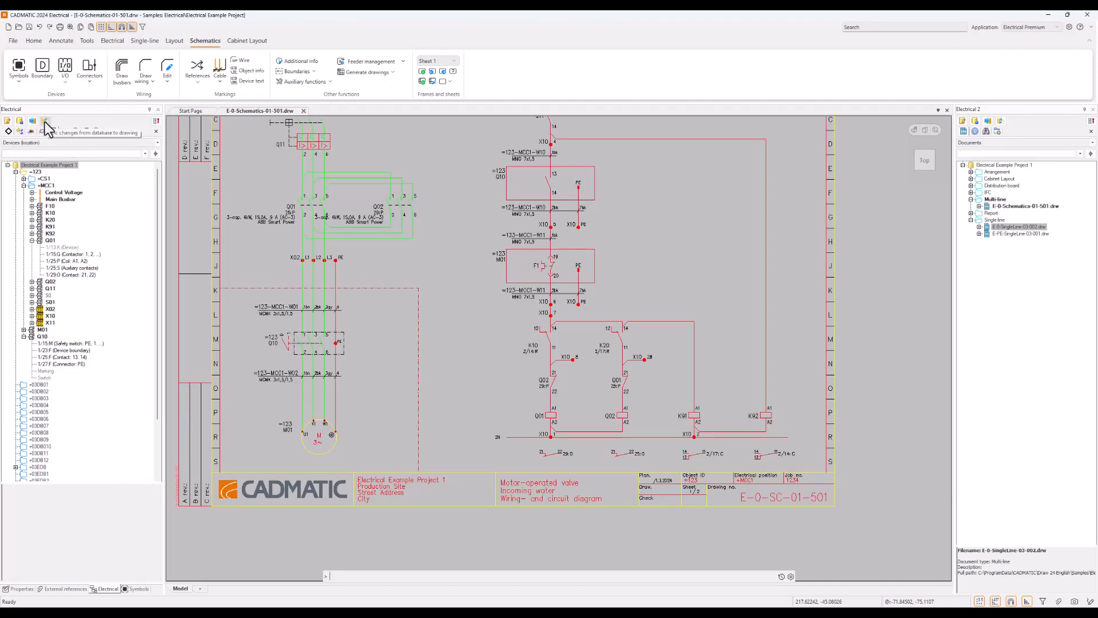
pyautogui.click(45, 122)
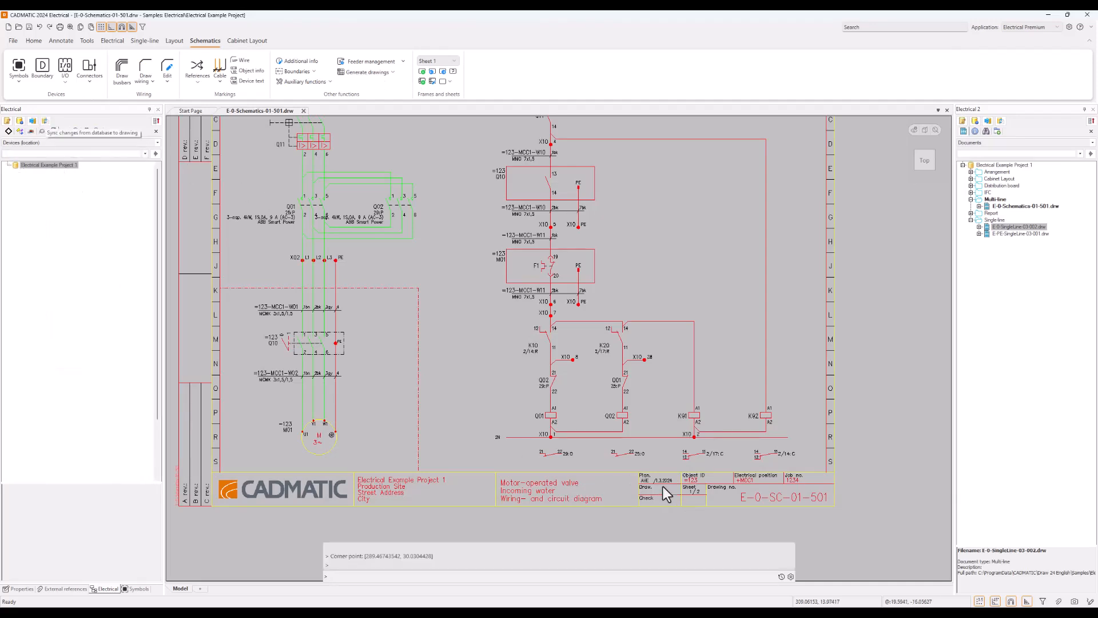
pyautogui.scroll(6, 647, 470)
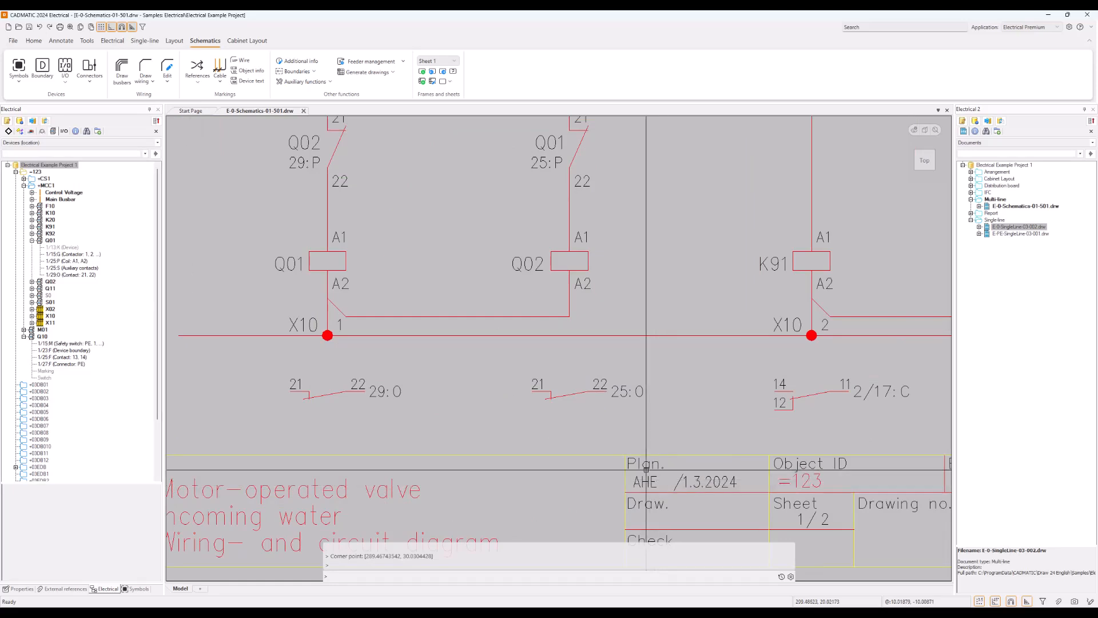
pyautogui.scroll(-5, 646, 470)
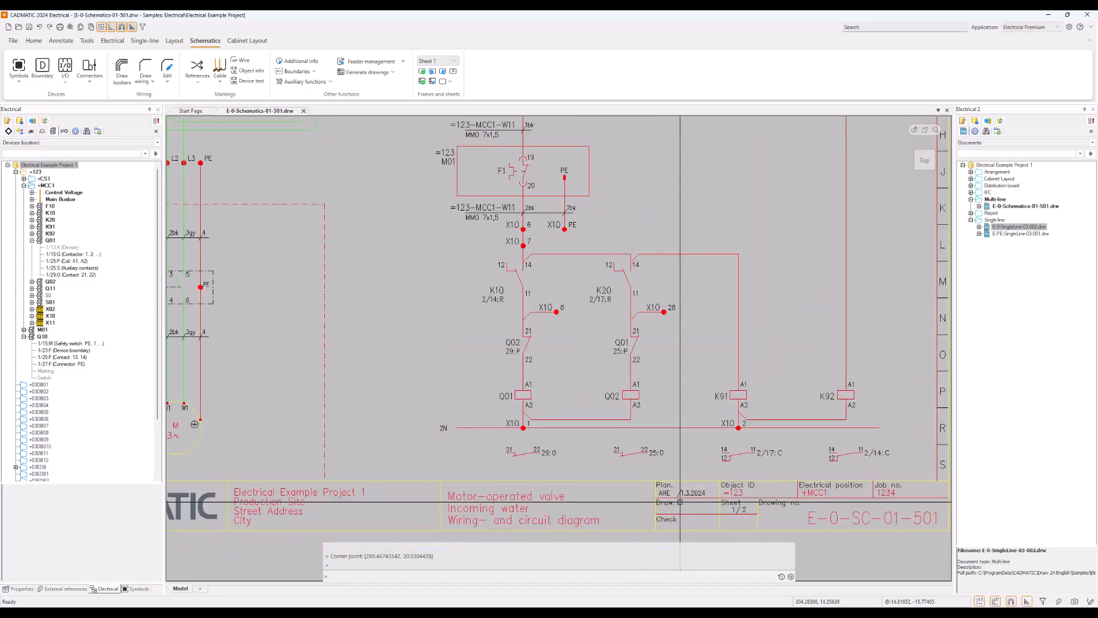
# - Compare the title block of sheet 2 with sheet 1, return to sheet 1, and view more of the drawing
pyautogui.press('pagedown')
pyautogui.press('pageup')
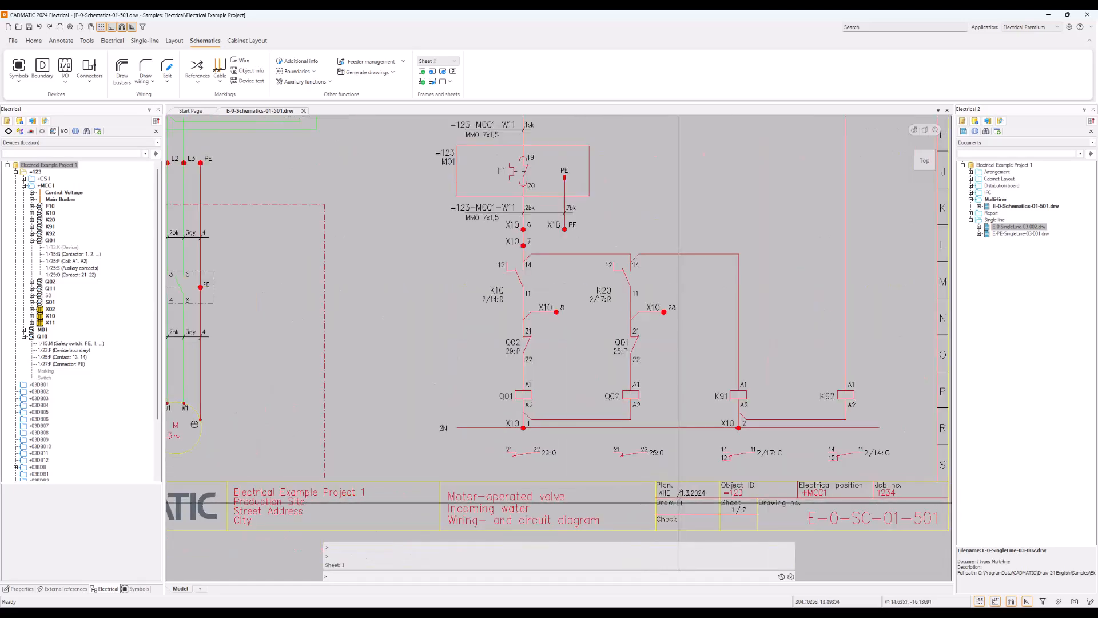
pyautogui.press('pagedown')
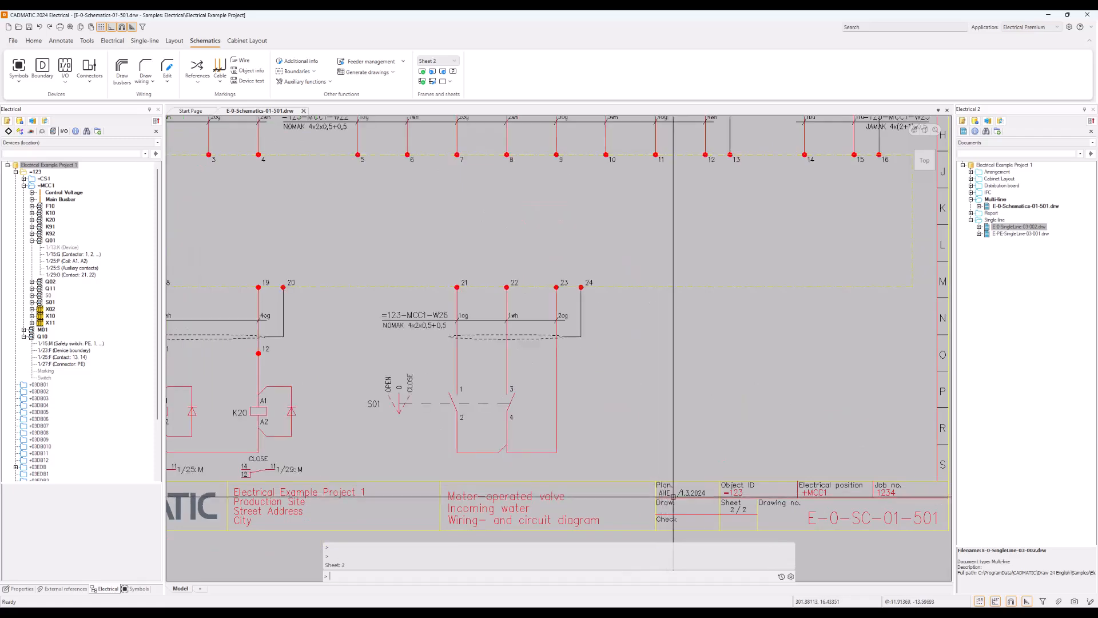
pyautogui.press('pageup')
pyautogui.scroll(-2, 685, 509)
pyautogui.moveTo(691, 480); pyautogui.dragTo(686, 504, button='middle')
pyautogui.click(70, 27)
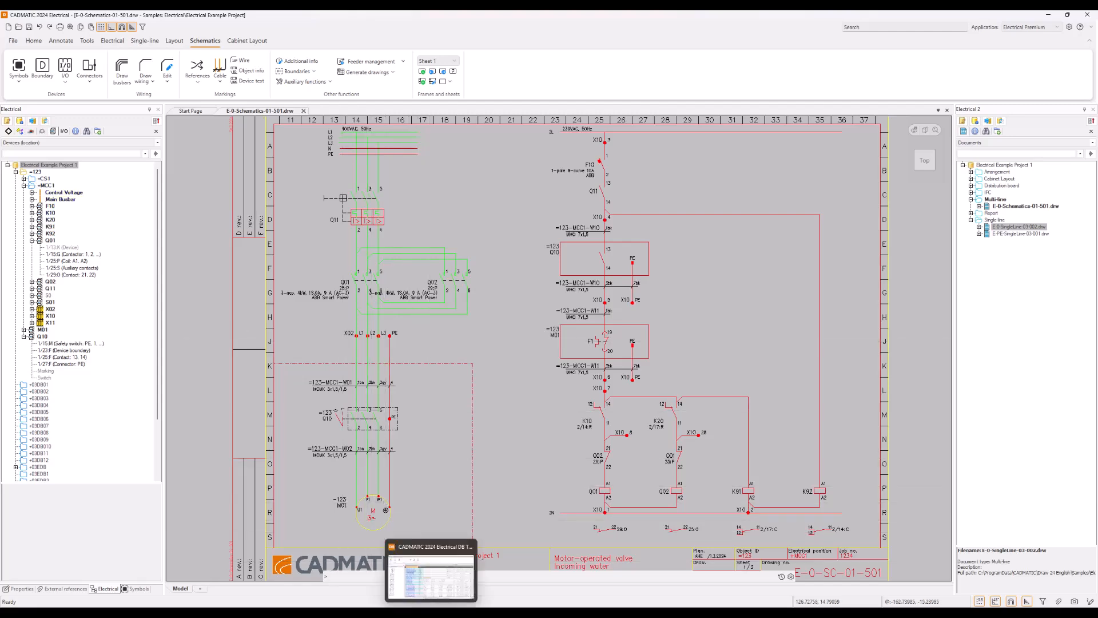
# - Switch to the CADMATIC Electrical DB Tool, show the Locations list, and review the commands available for the project and for a location
pyautogui.click(431, 613)
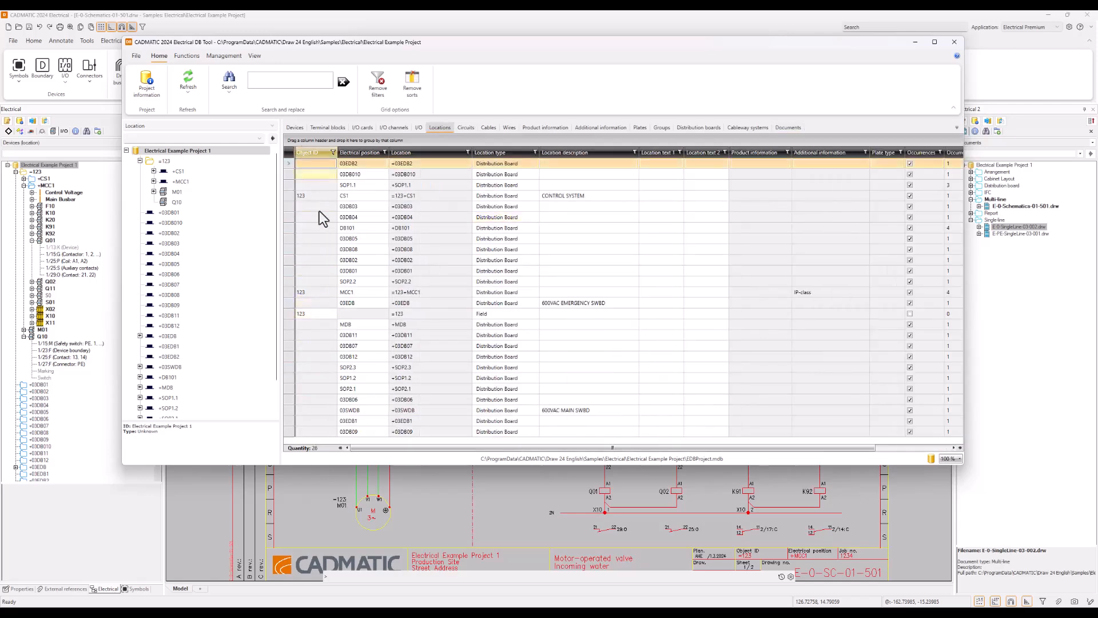
pyautogui.rightClick(180, 152)
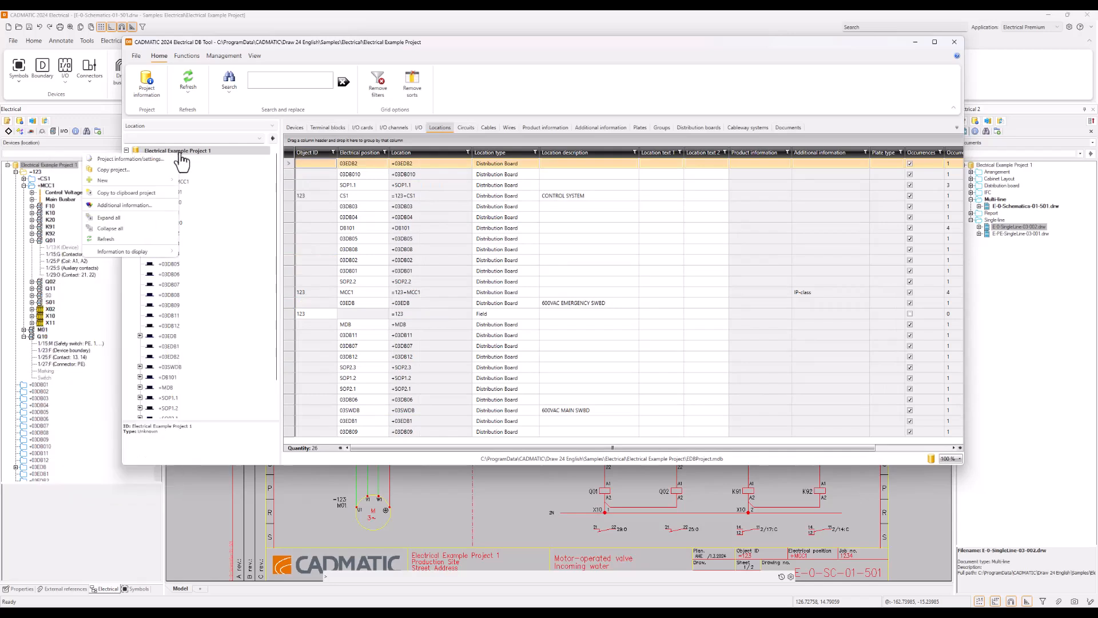
pyautogui.click(457, 98)
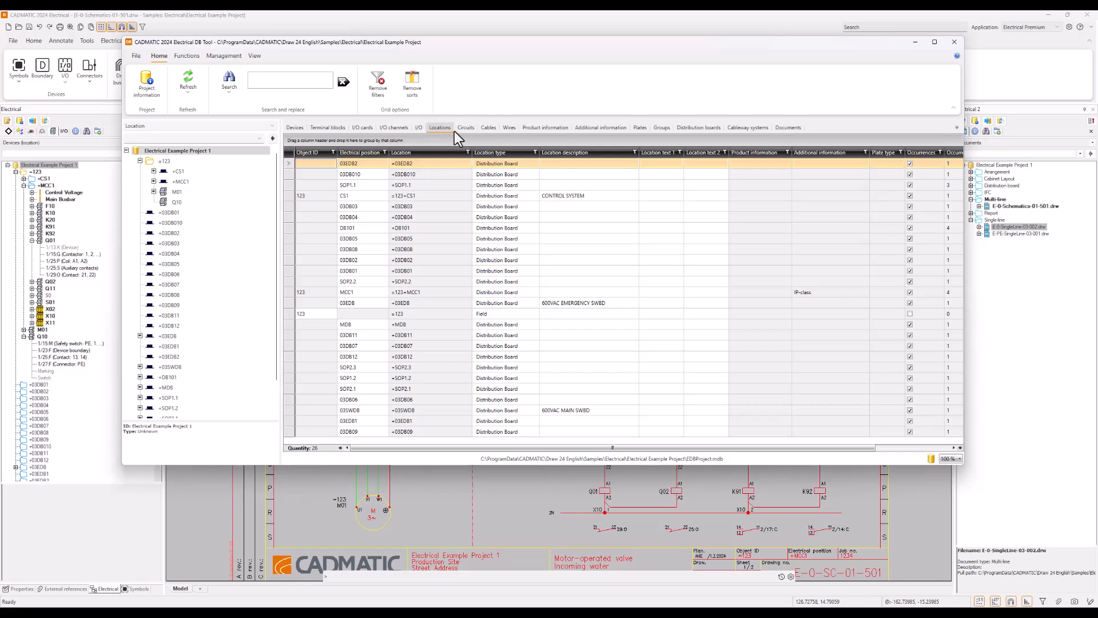
pyautogui.rightClick(287, 163)
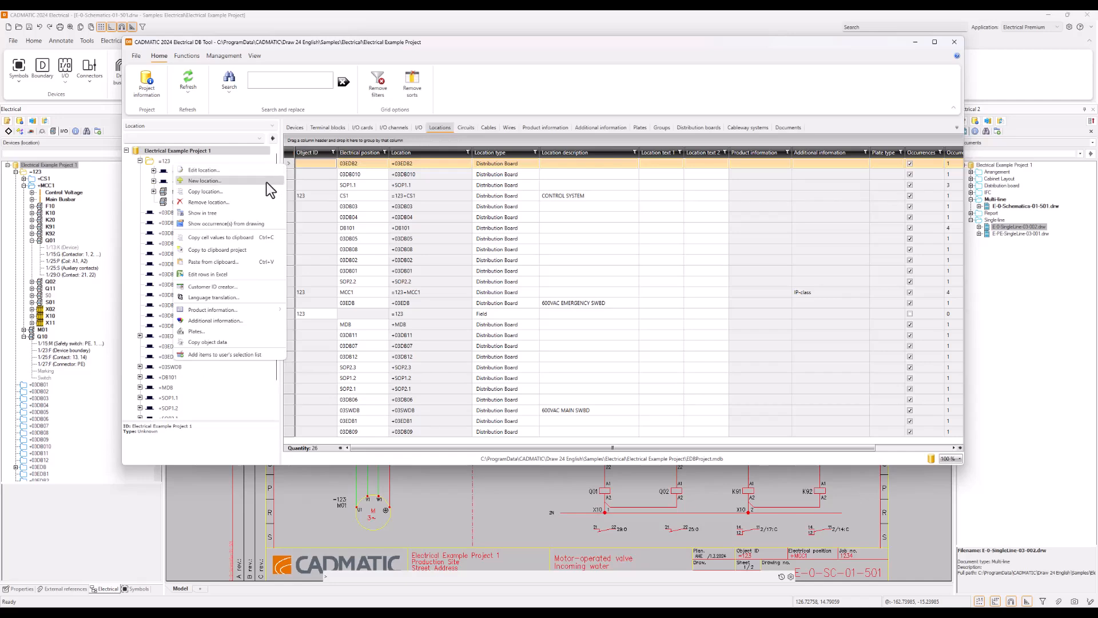
pyautogui.click(289, 161)
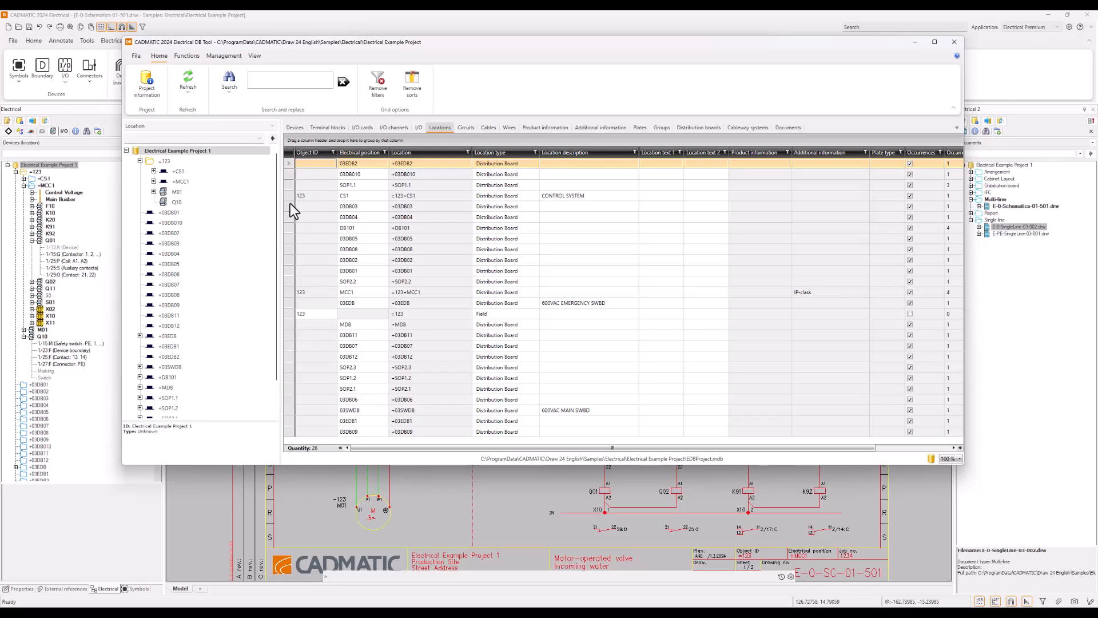
# - Start a new location from the Locations list and move its dialog clear of the project tree
pyautogui.rightClick(326, 220)
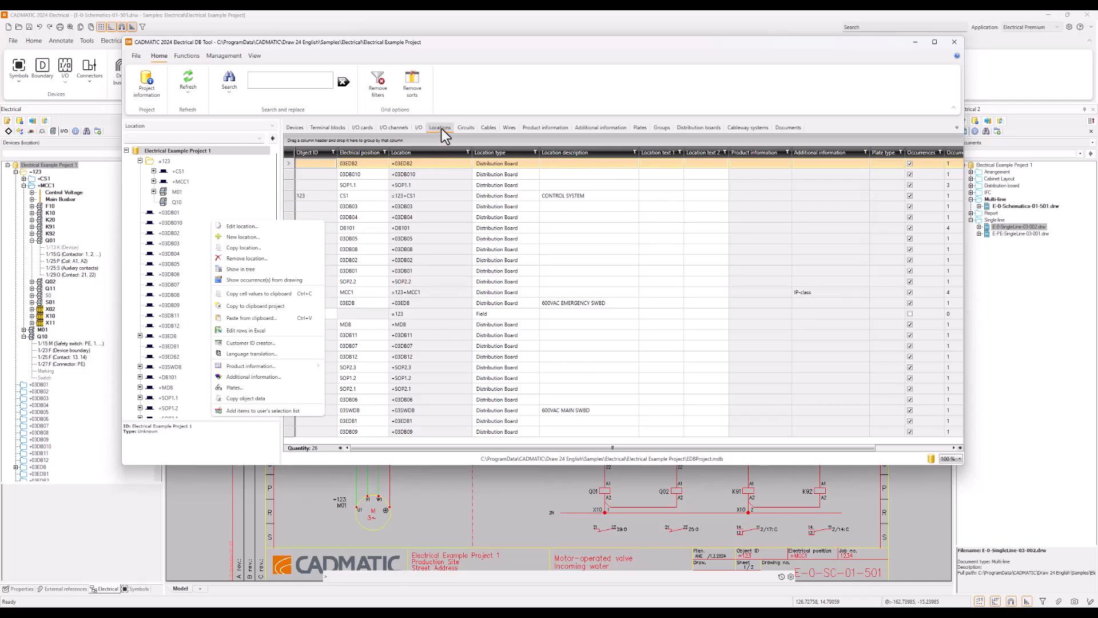
pyautogui.click(245, 236)
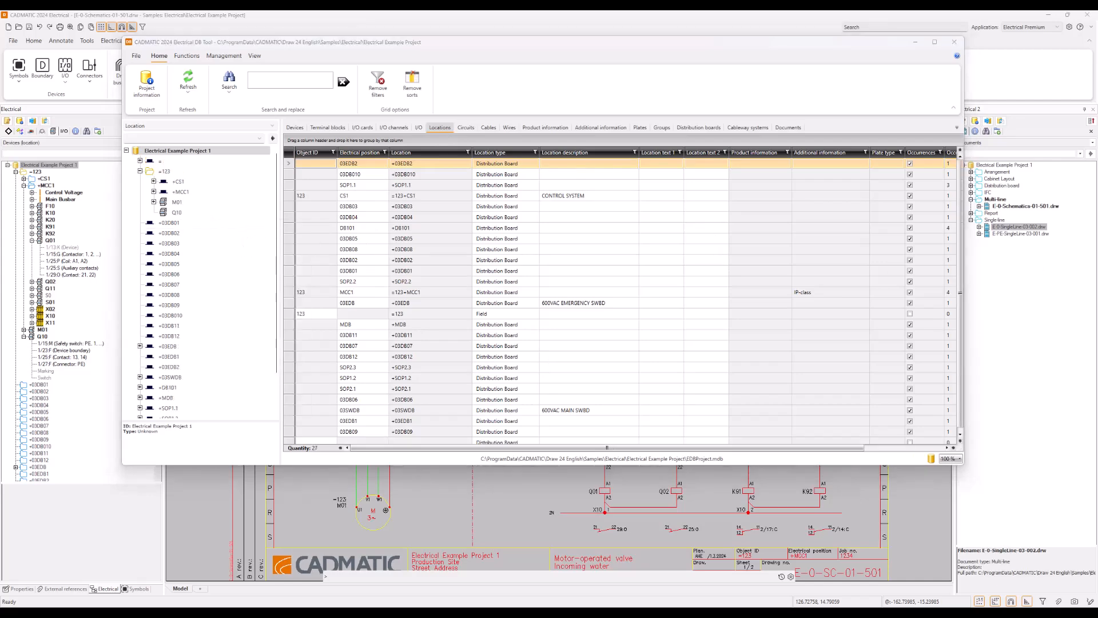
pyautogui.moveTo(607, 151); pyautogui.dragTo(506, 104)
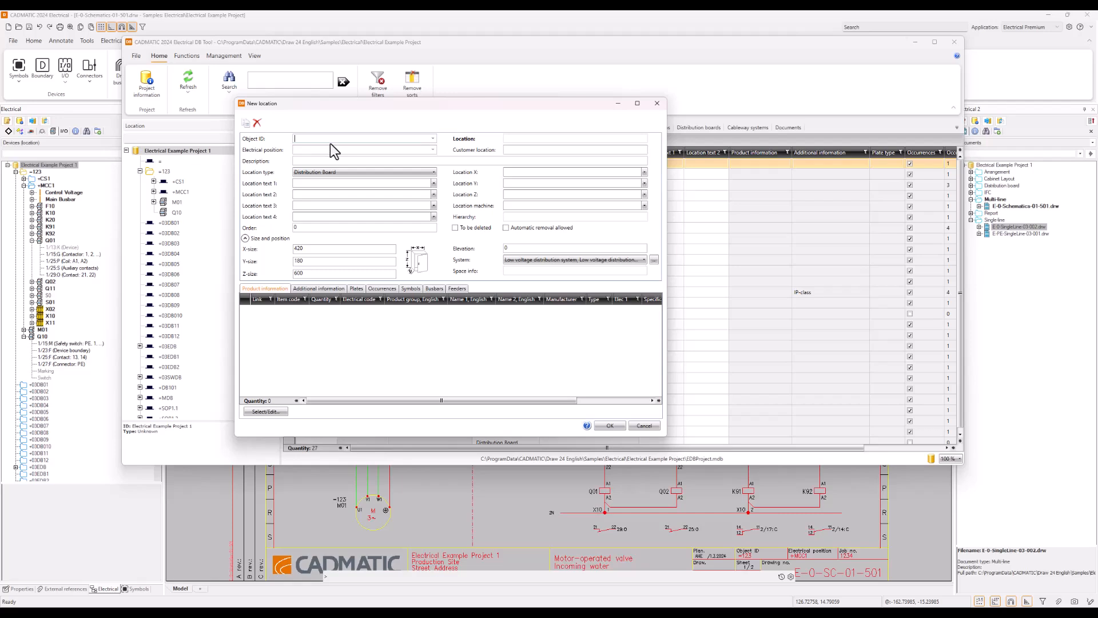
# - Set the new location's electrical position to MCC2 and its object ID to 123, keeping the project tree in view
pyautogui.click(433, 138)
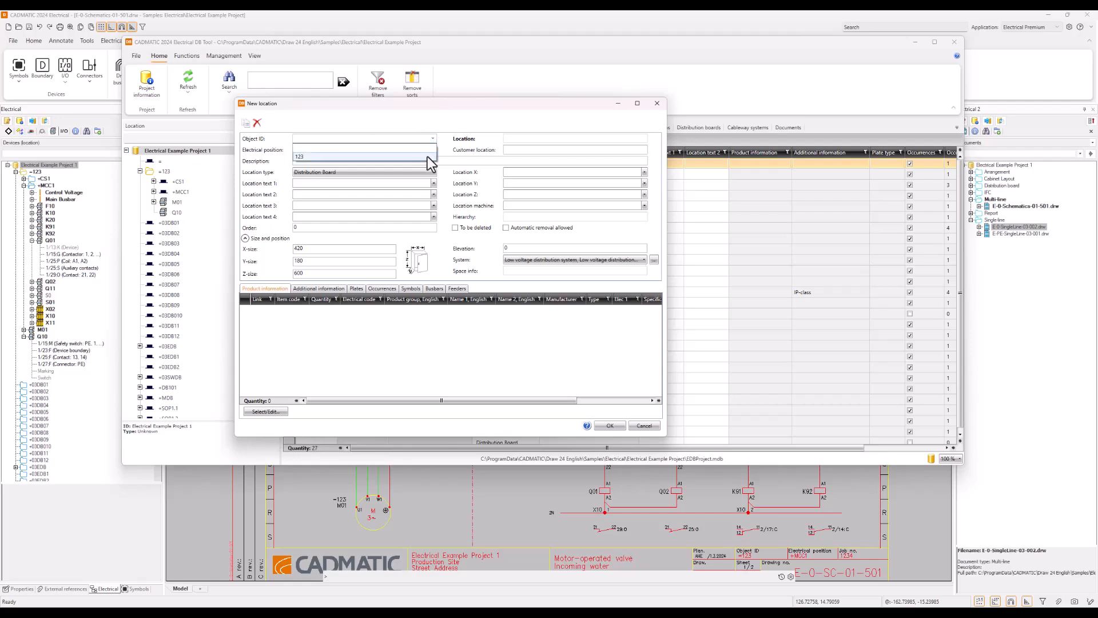
pyautogui.click(427, 156)
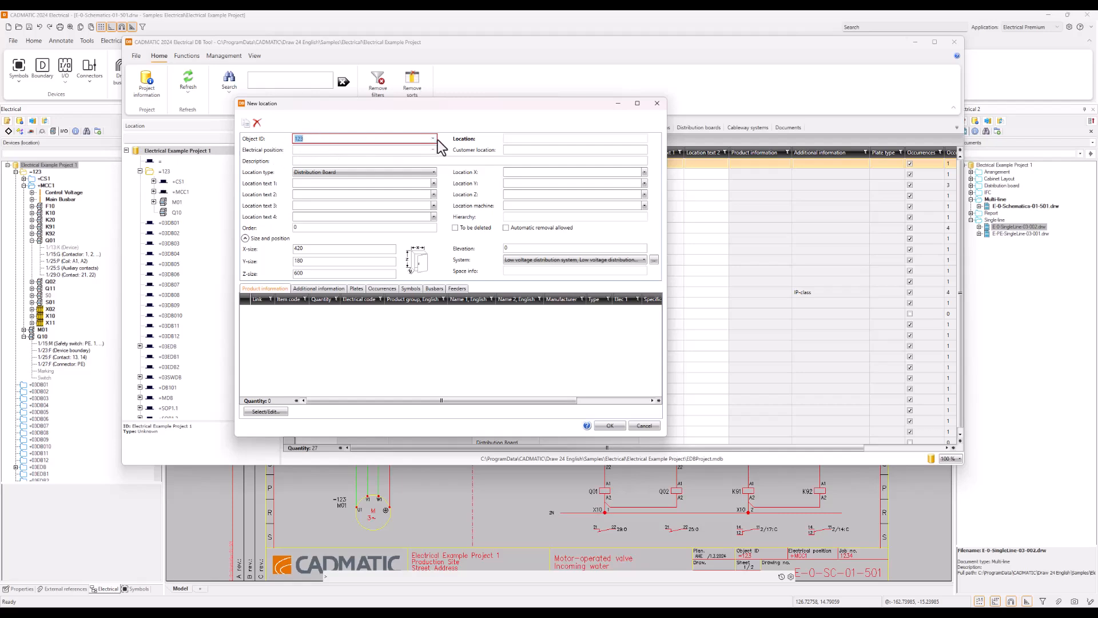
pyautogui.click(356, 149)
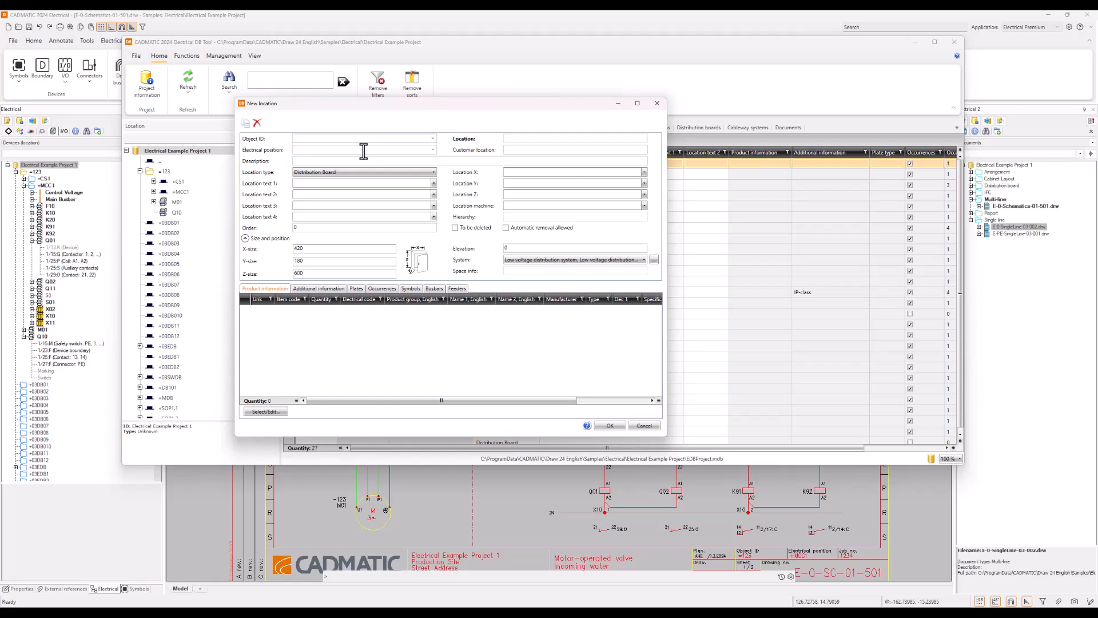
pyautogui.write('MCC2')
pyautogui.click(432, 139)
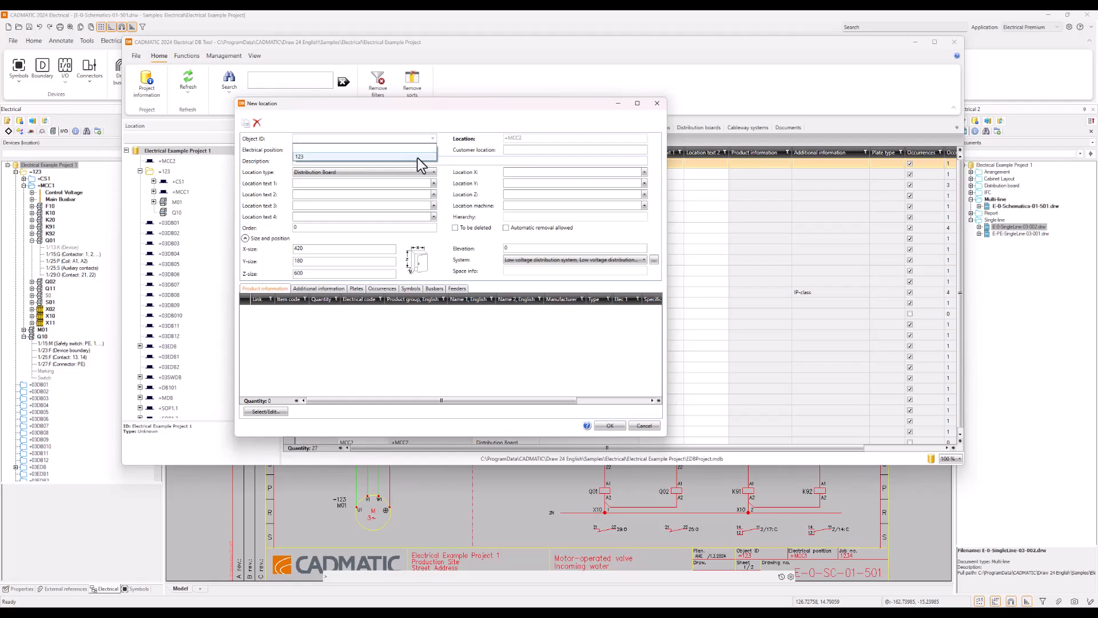
pyautogui.click(418, 157)
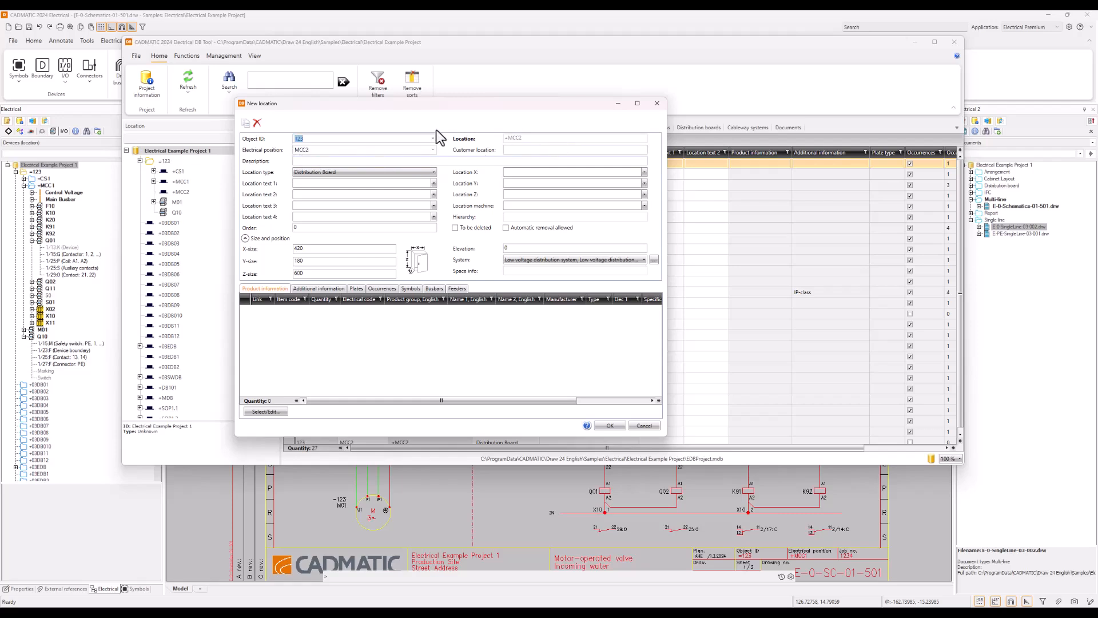
pyautogui.moveTo(454, 108); pyautogui.dragTo(524, 100)
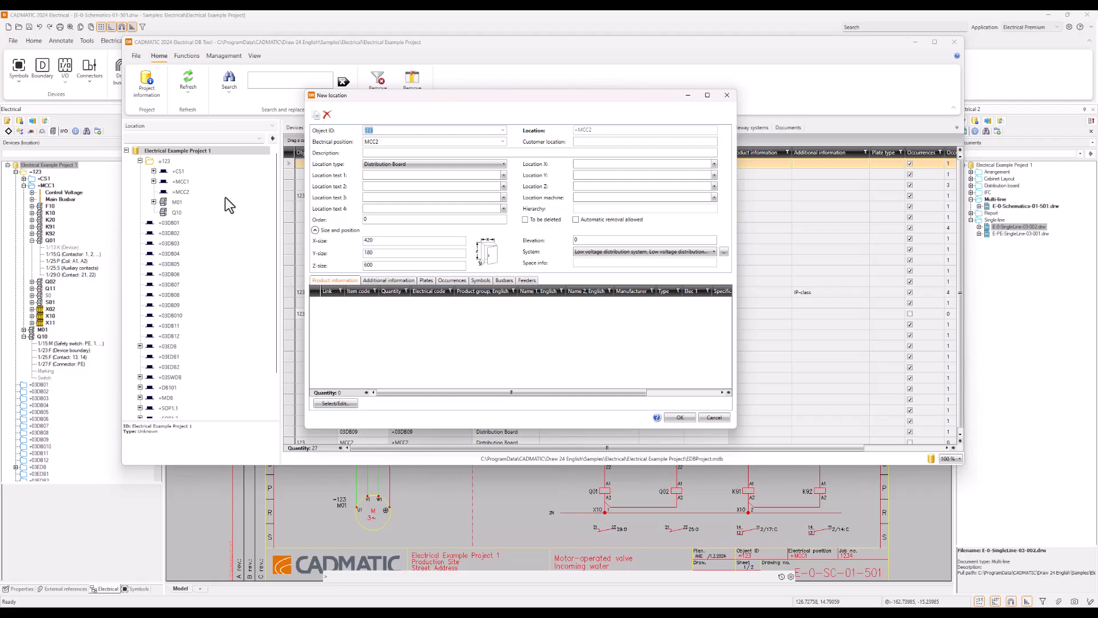
# - Check the available location types, keep Distribution Board, and create the MCC2 location
pyautogui.click(503, 165)
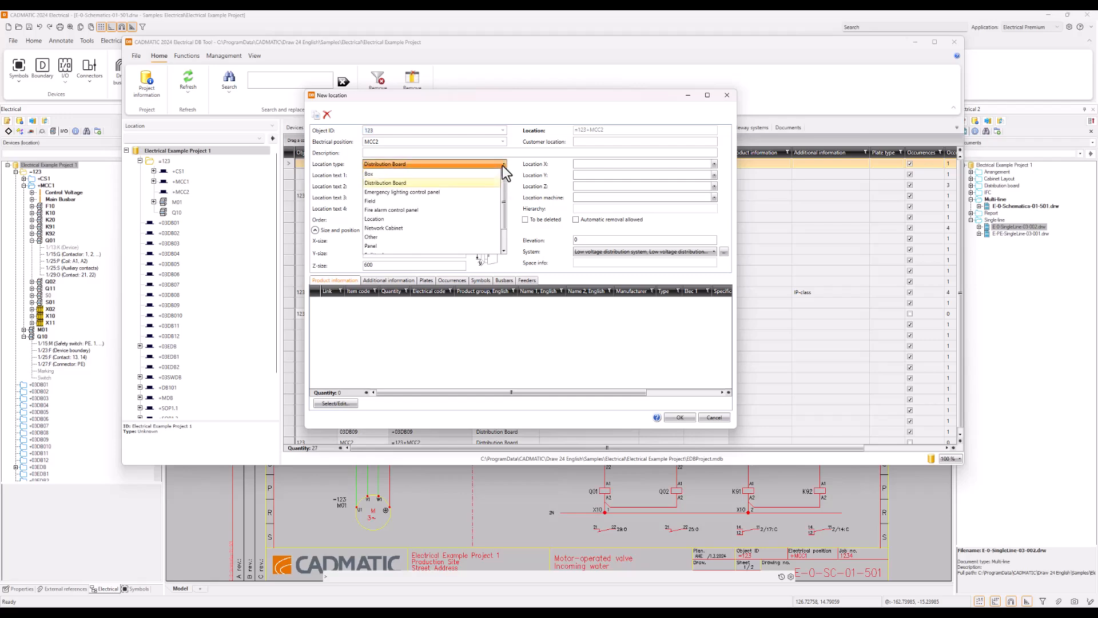
pyautogui.click(502, 166)
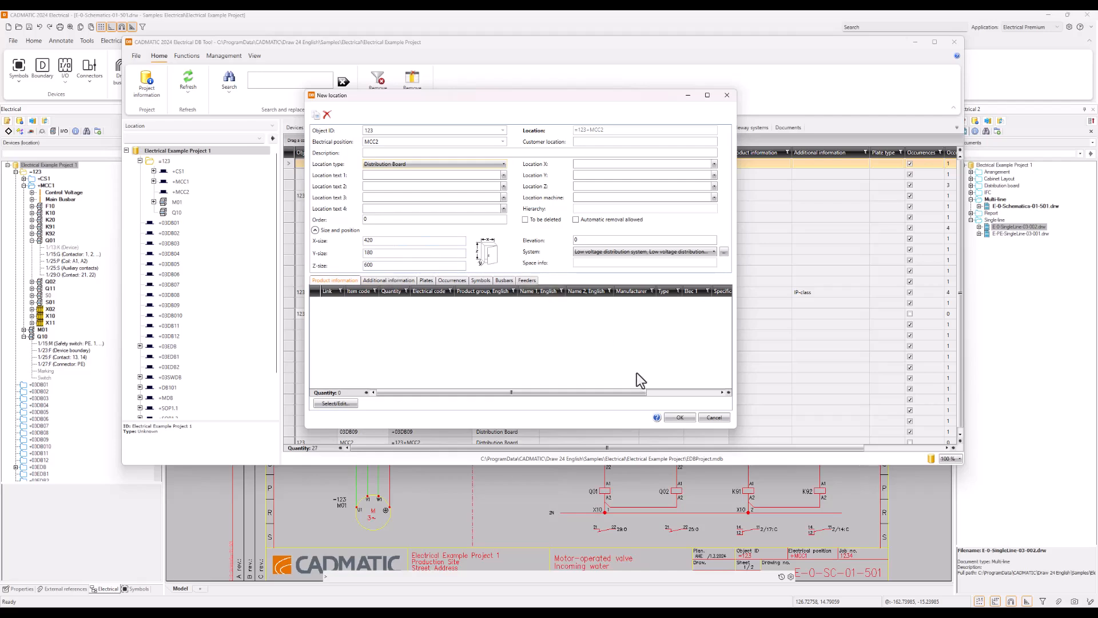
pyautogui.click(679, 417)
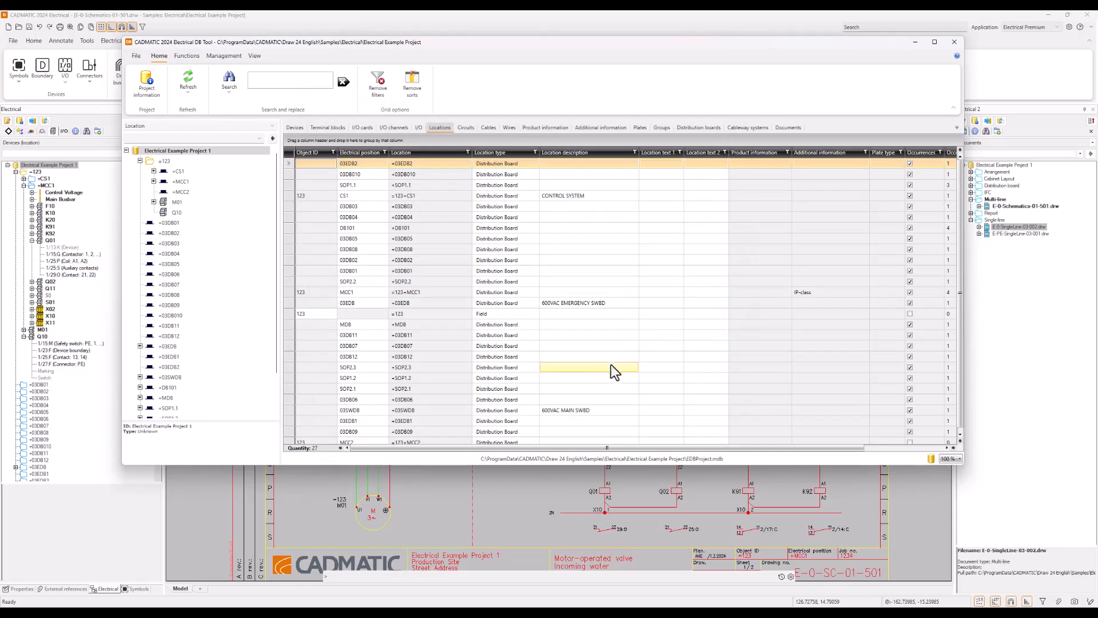
# - Start a new device in location MCC2 from the Devices list and set its ID to Q11
pyautogui.click(186, 196)
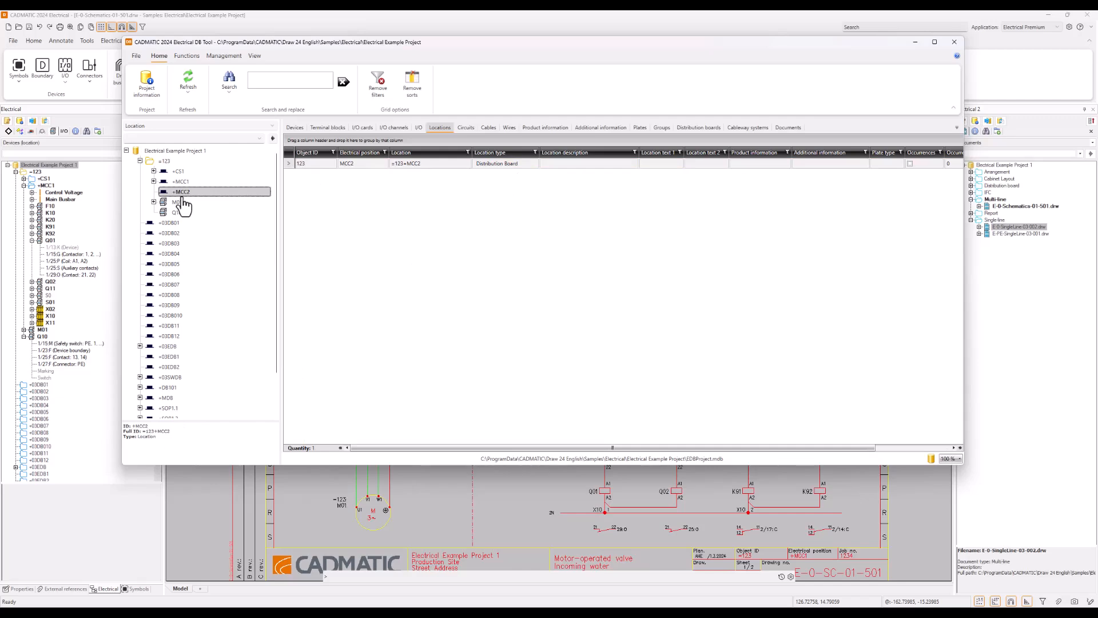
pyautogui.click(293, 128)
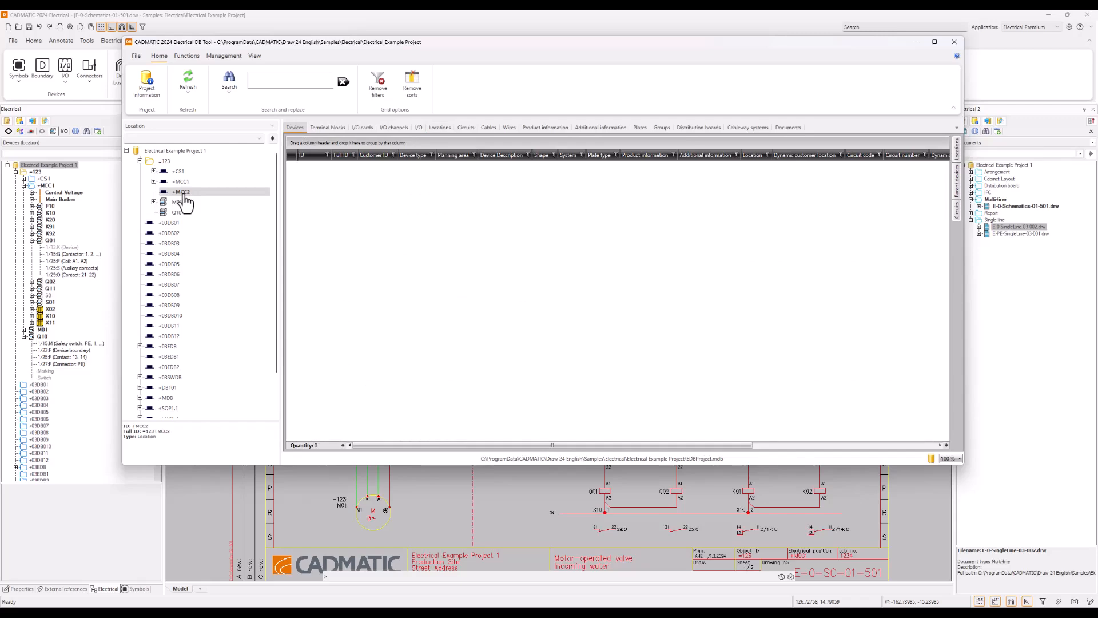
pyautogui.rightClick(298, 180)
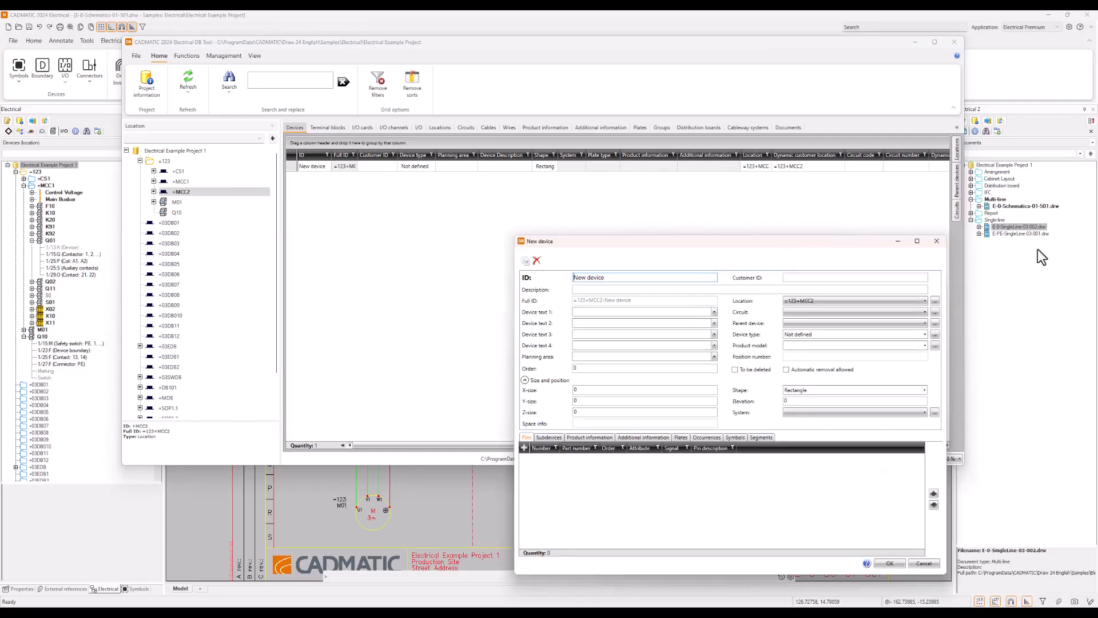
pyautogui.moveTo(832, 242); pyautogui.dragTo(674, 214)
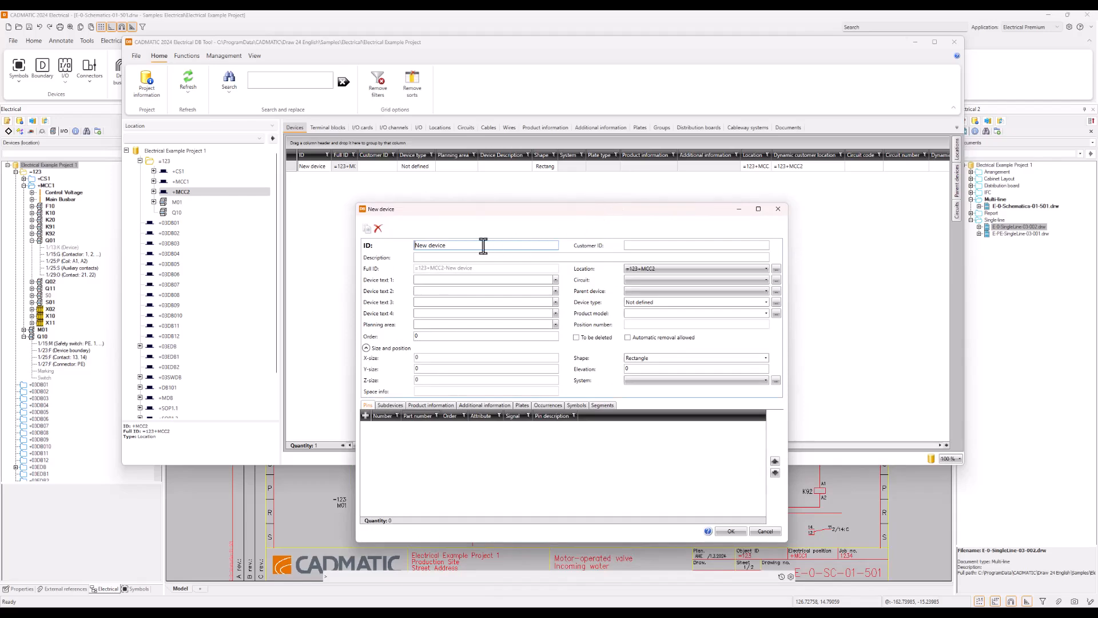
pyautogui.moveTo(482, 245); pyautogui.dragTo(410, 244)
pyautogui.click(495, 281)
pyautogui.click(508, 258)
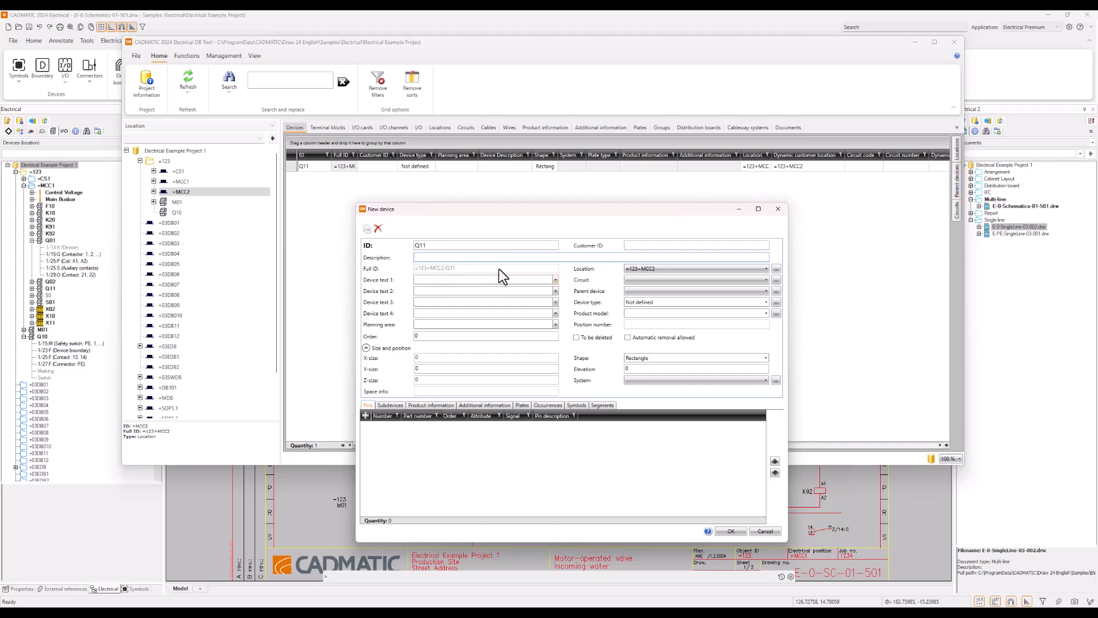
# - Set the device type of Q11 to Safety switch and create the device
pyautogui.moveTo(637, 210); pyautogui.dragTo(596, 180)
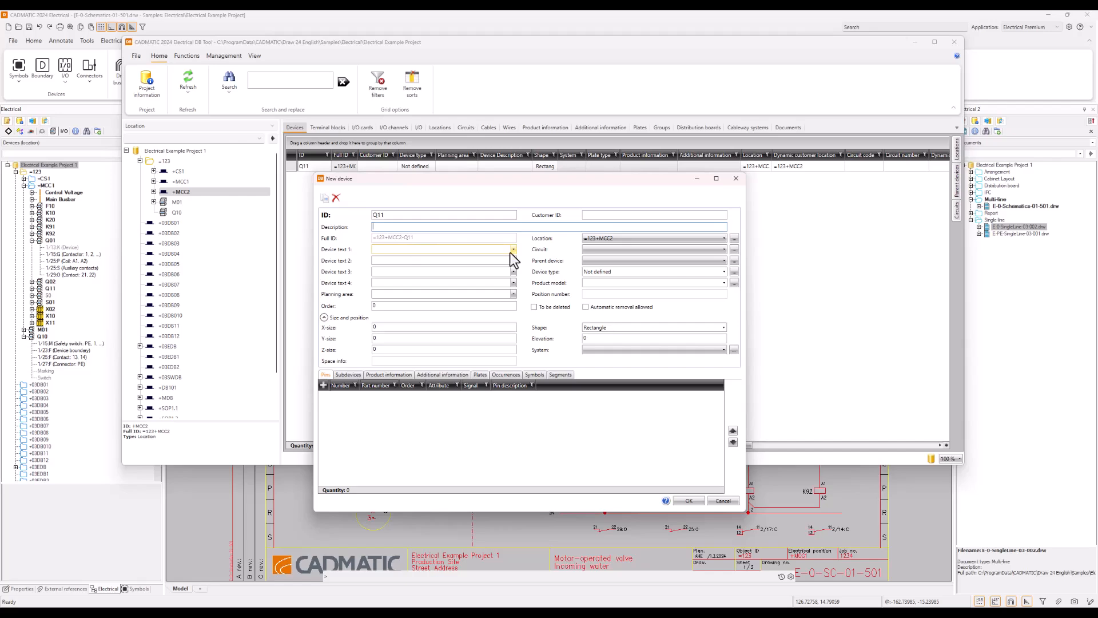
pyautogui.click(723, 272)
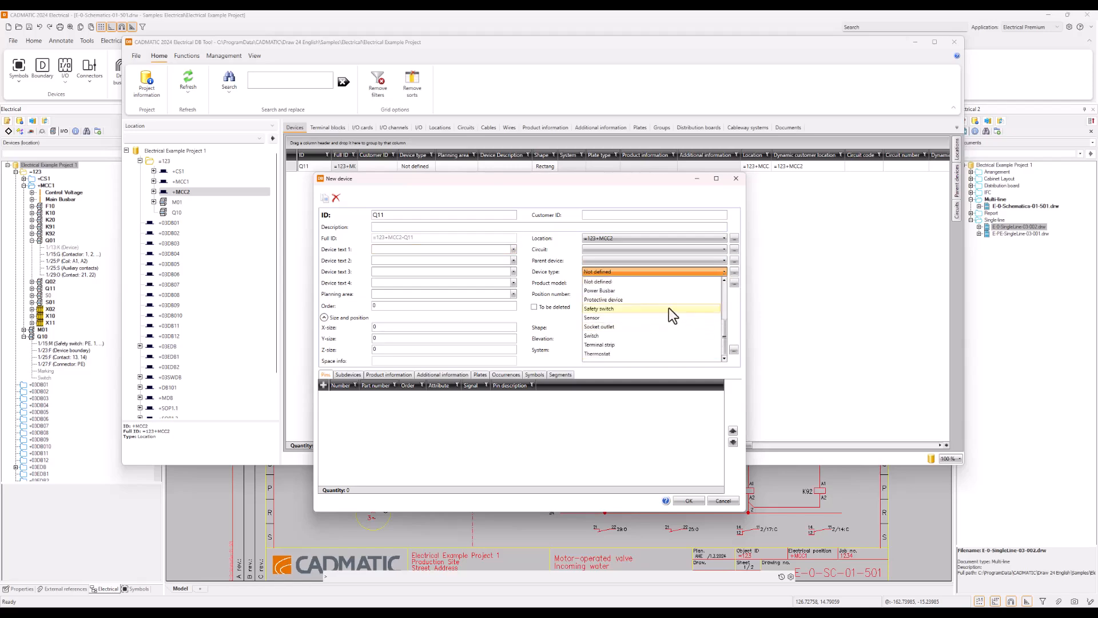
pyautogui.click(664, 307)
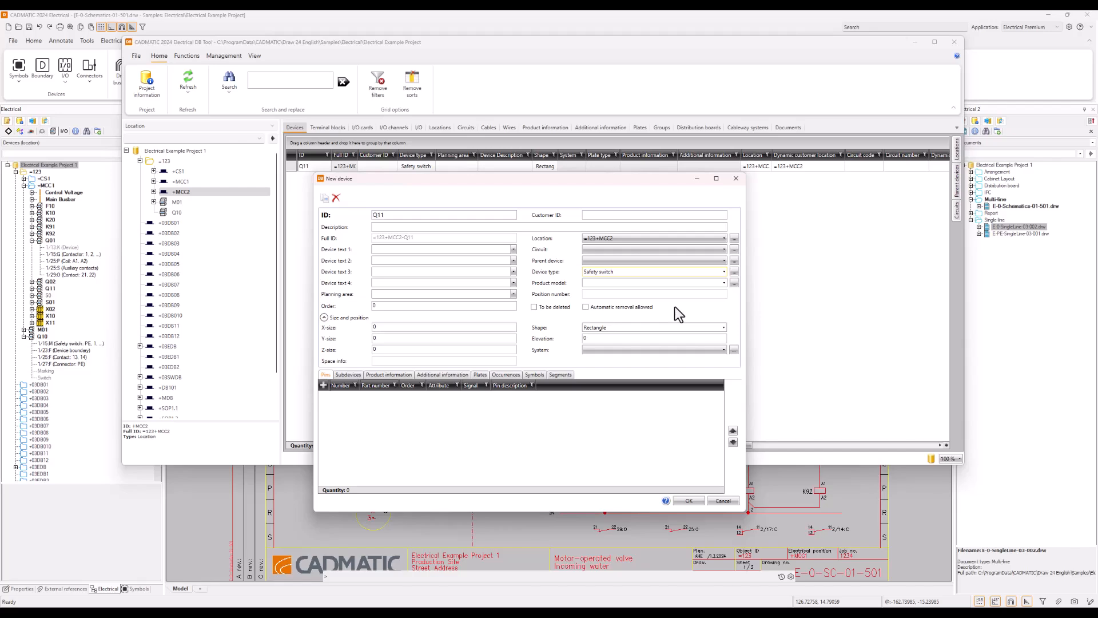
pyautogui.click(688, 503)
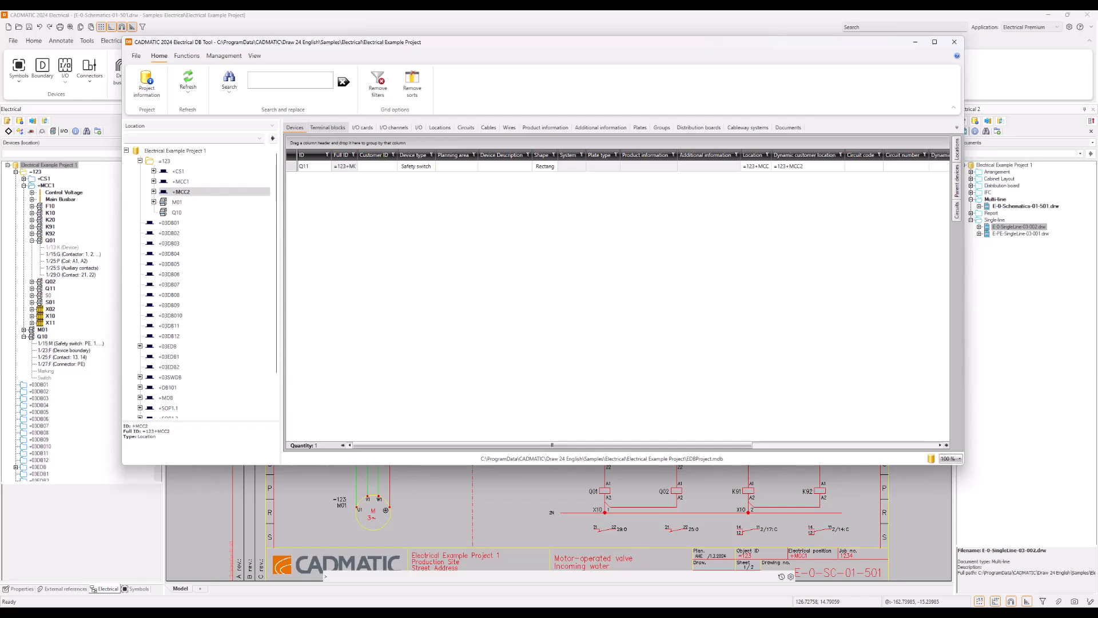
# - Create a new terminal strip with the ID X02 in location MCC2 from the Terminal blocks list
pyautogui.click(327, 127)
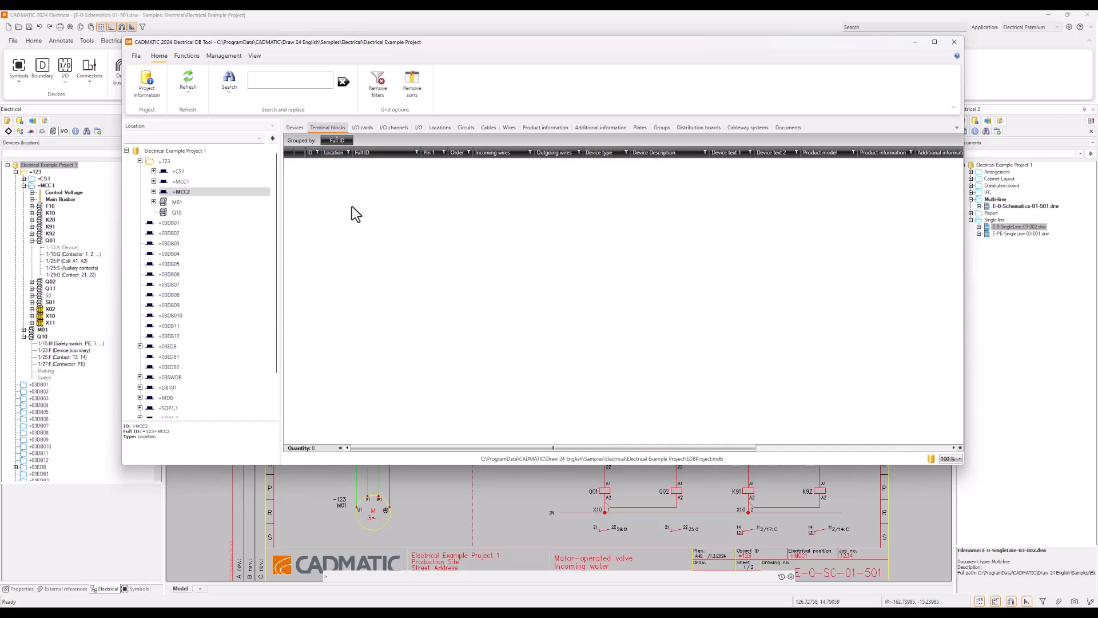
pyautogui.rightClick(334, 204)
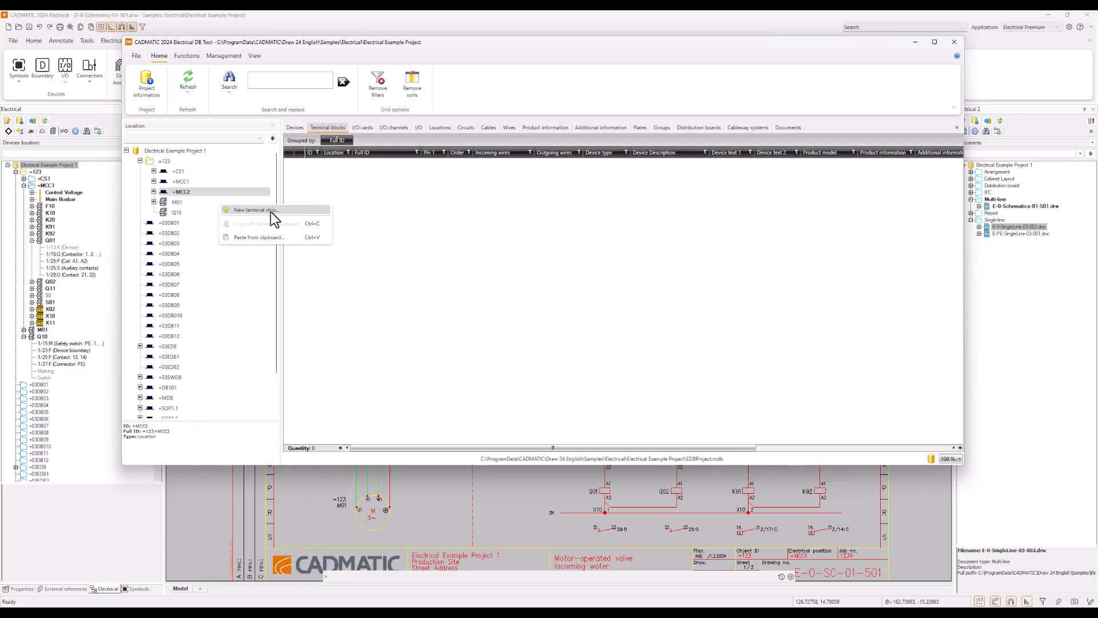
pyautogui.press('Return')
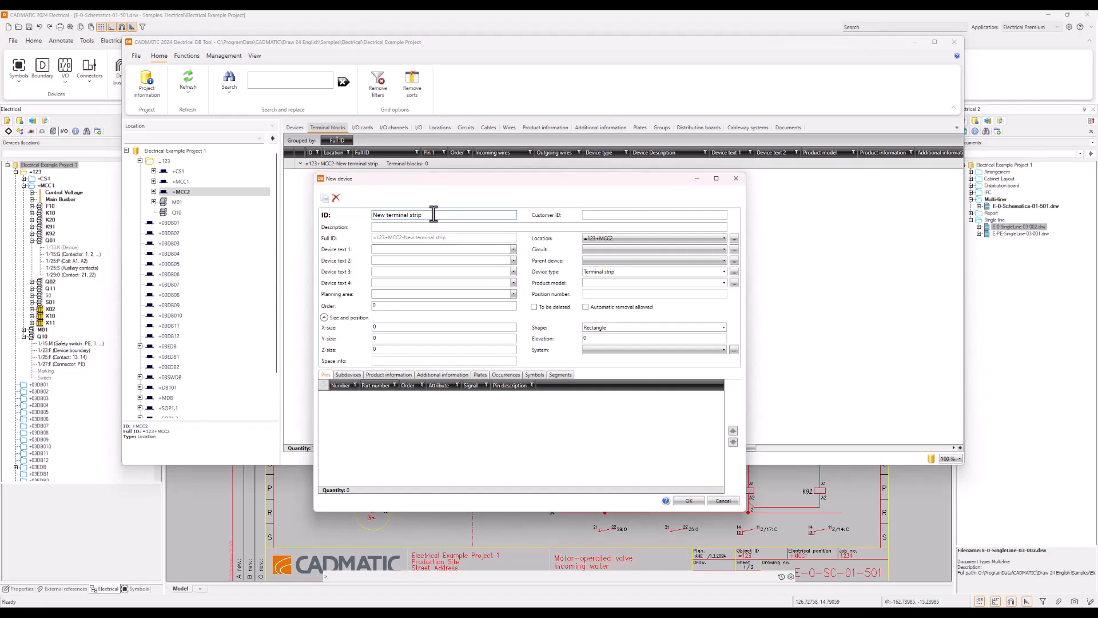
pyautogui.moveTo(434, 214); pyautogui.dragTo(368, 213)
pyautogui.write('X02')
pyautogui.click(410, 227)
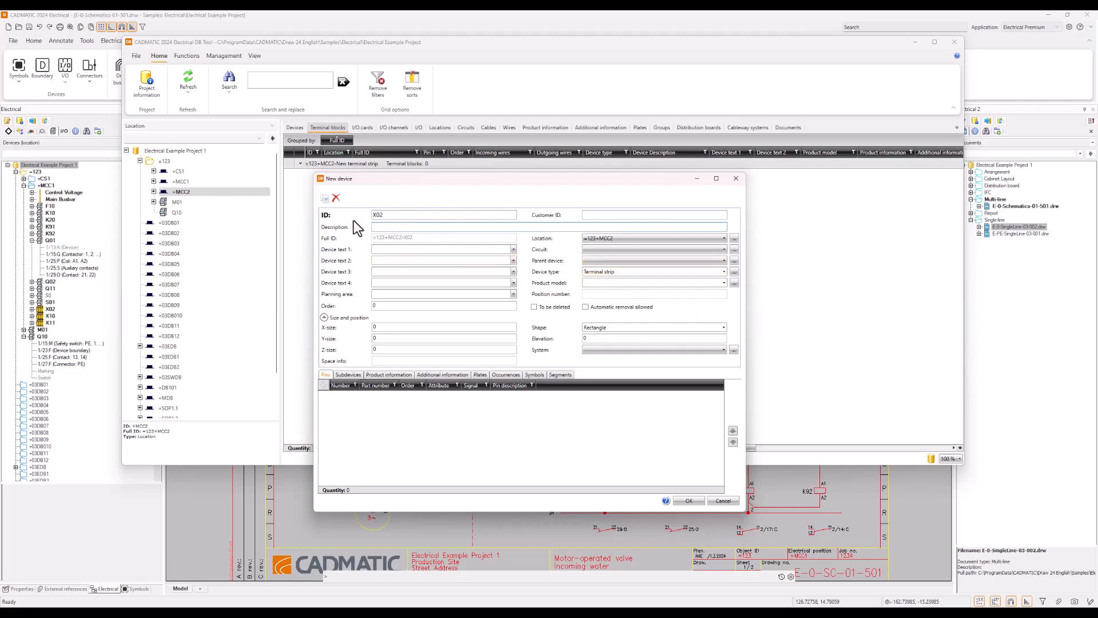
pyautogui.click(690, 502)
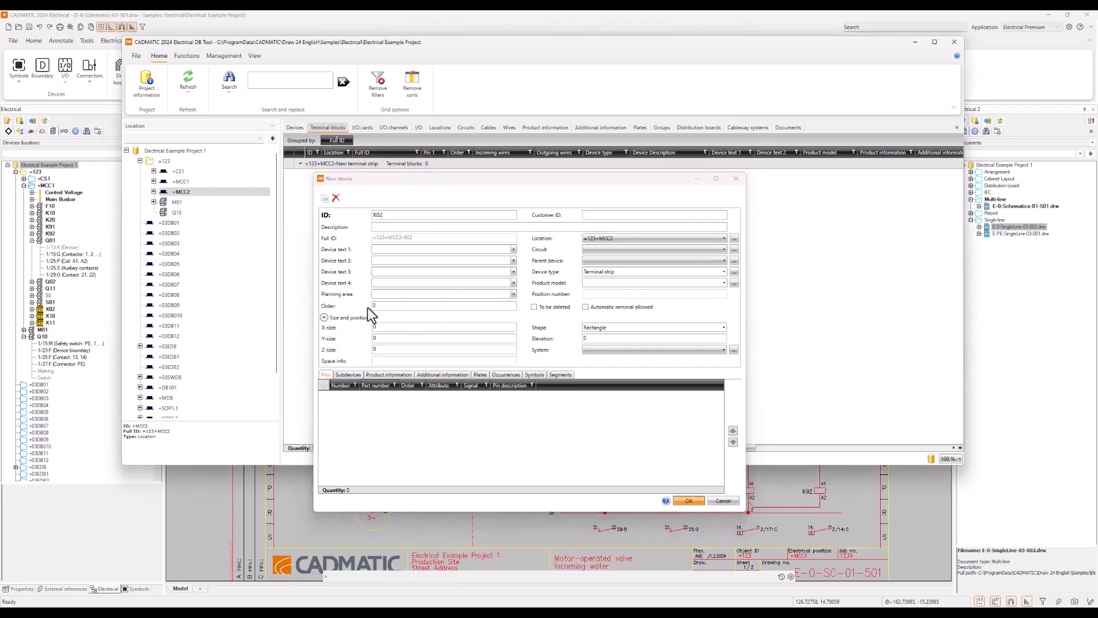
# - Open terminal strip X02 under MCC2 for editing and add a terminal numbered L1
pyautogui.click(199, 212)
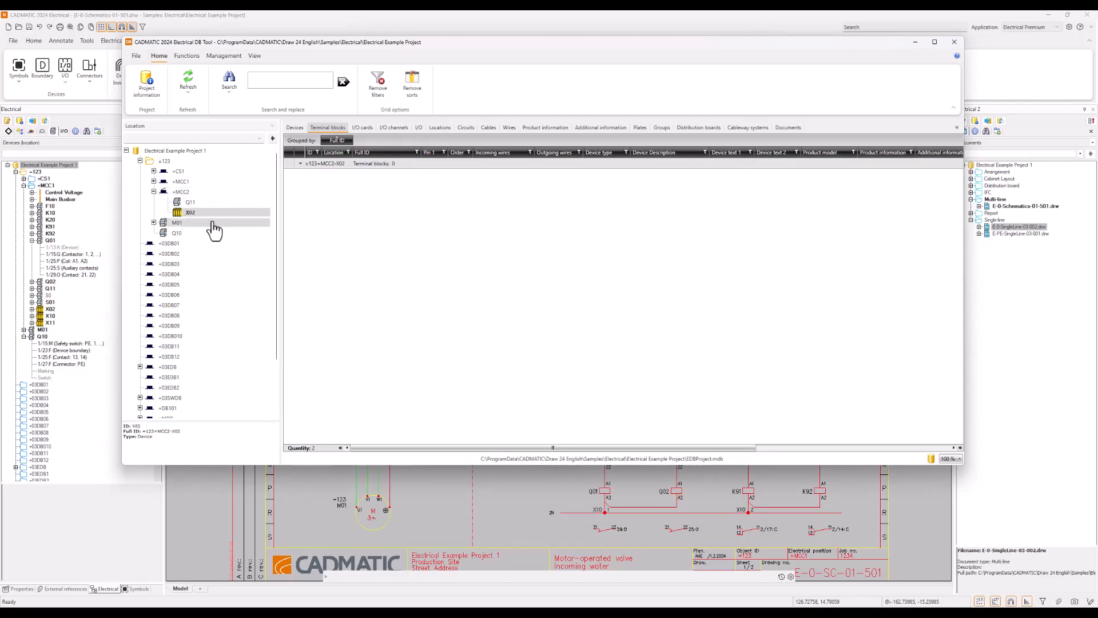
pyautogui.click(191, 214)
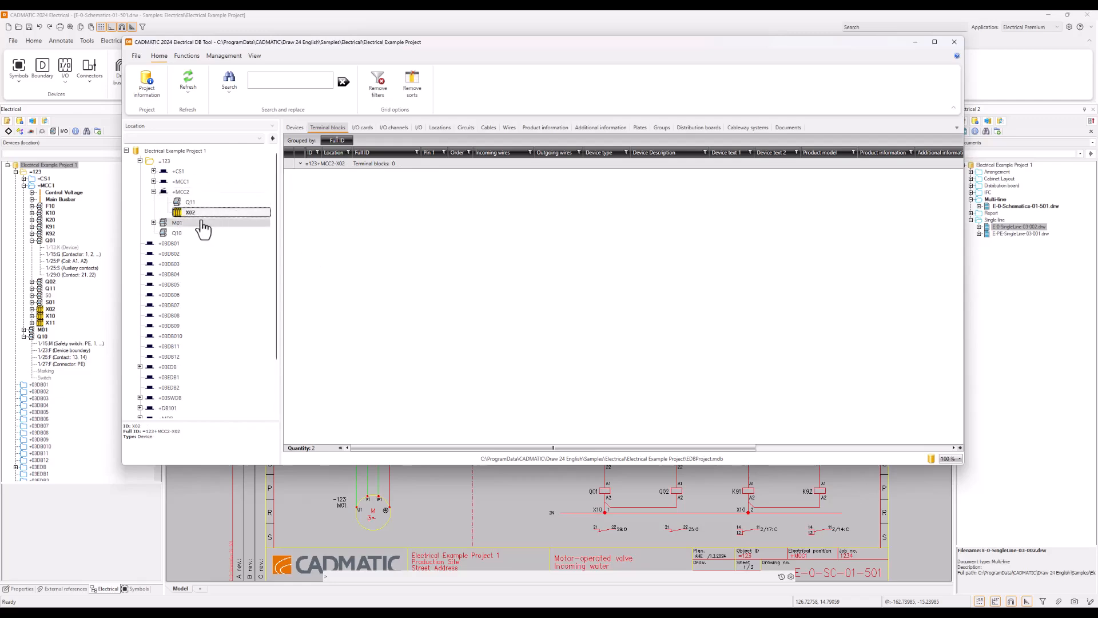
pyautogui.rightClick(191, 221)
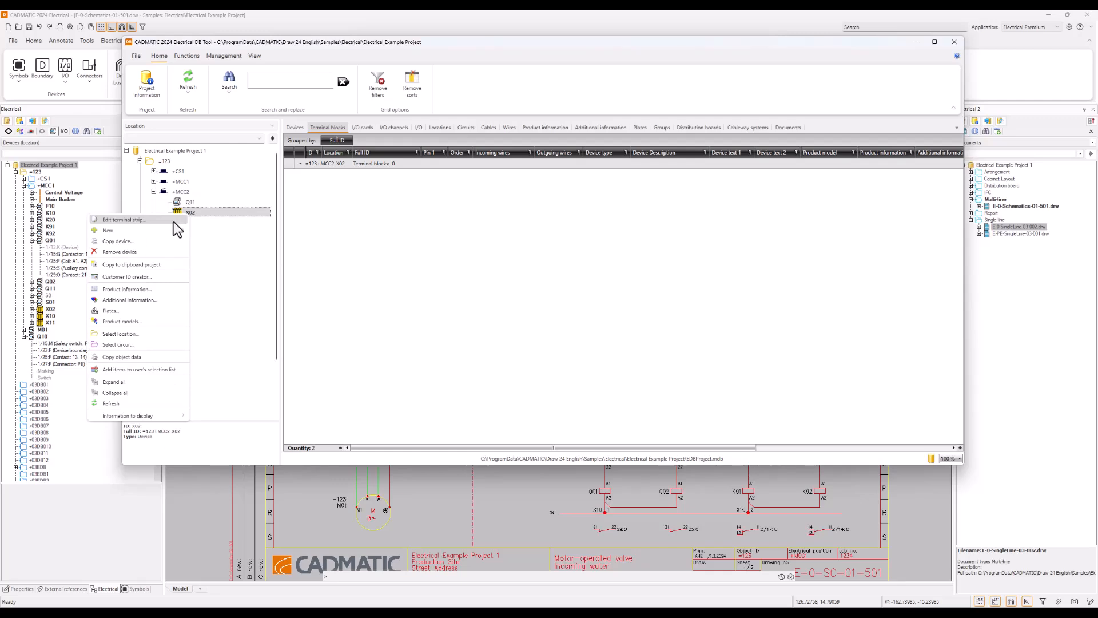
pyautogui.click(173, 220)
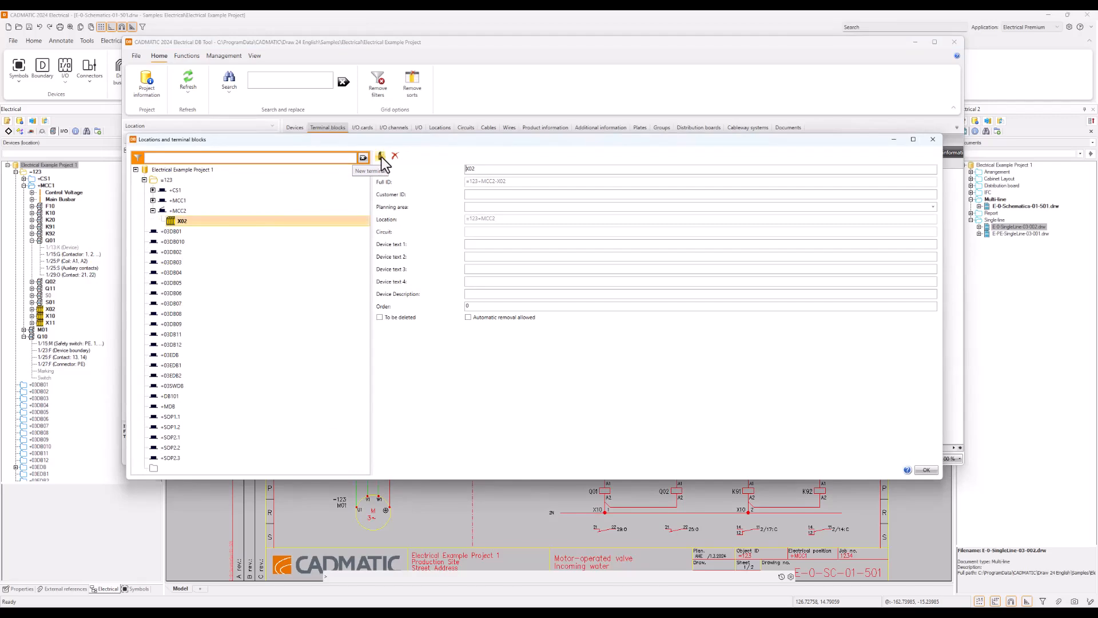
pyautogui.click(382, 158)
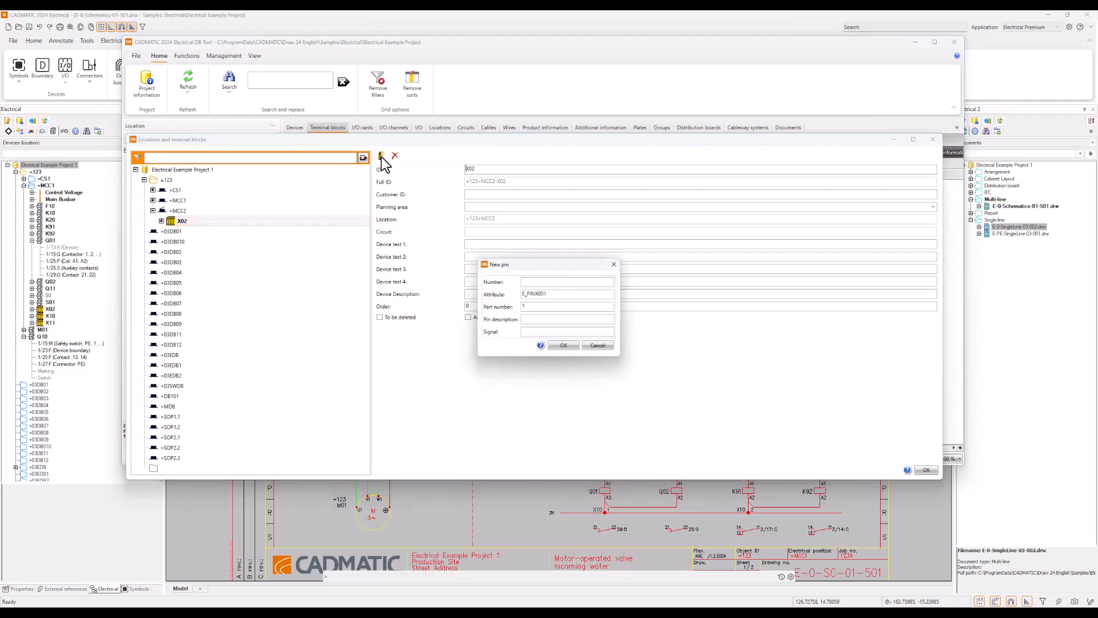
pyautogui.click(534, 283)
pyautogui.write('L1')
pyautogui.click(562, 346)
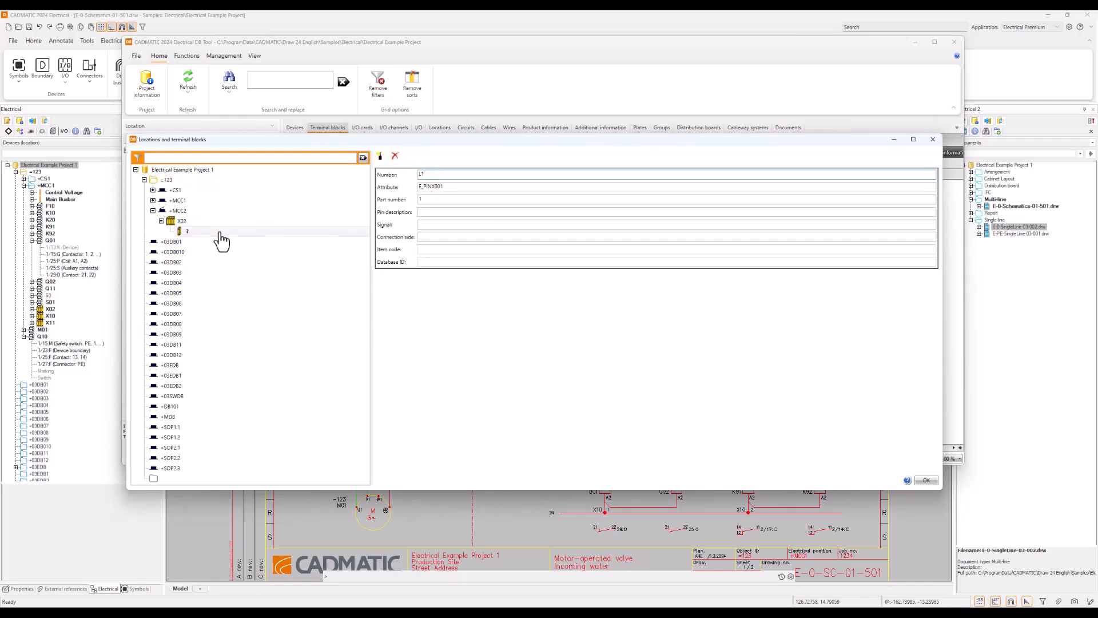
# - Add two more terminals to strip X02, numbered L2 and L3
pyautogui.click(197, 222)
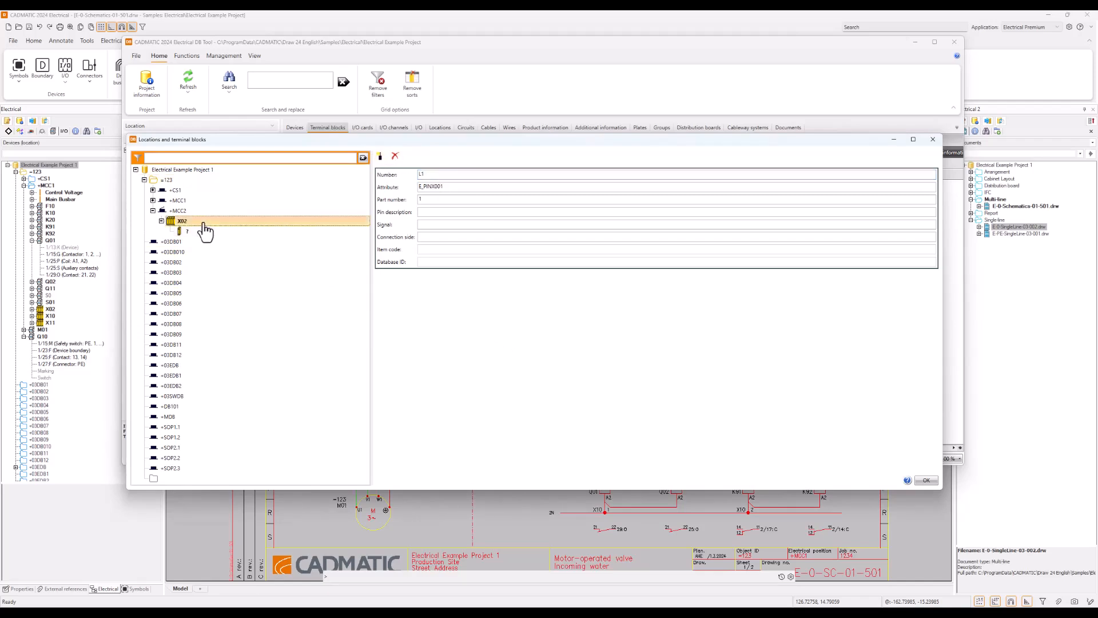
pyautogui.click(381, 157)
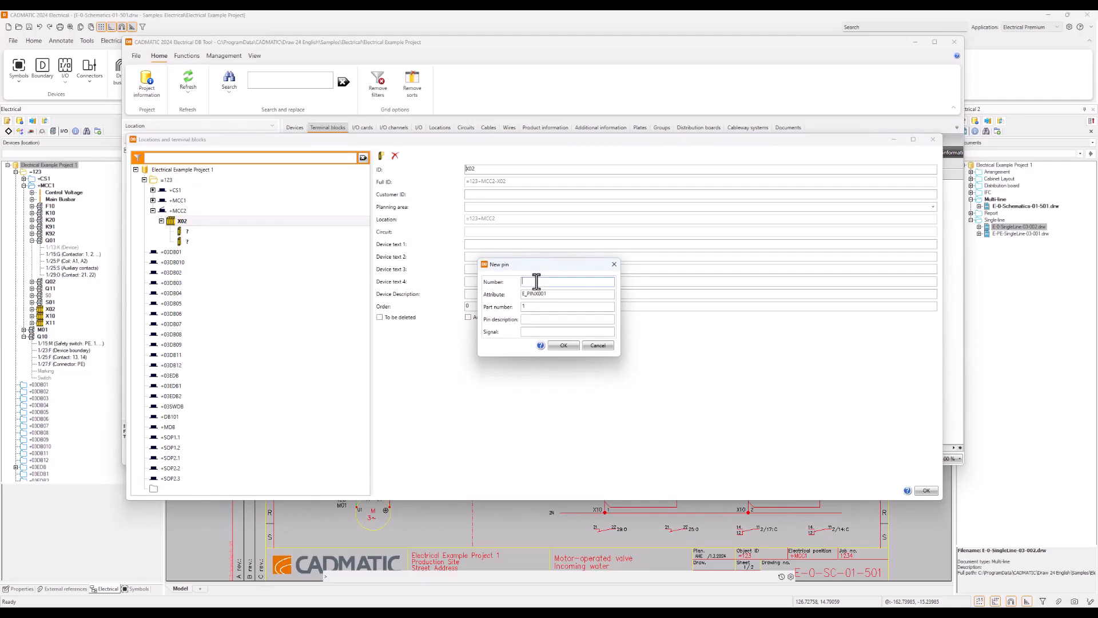
pyautogui.click(561, 347)
pyautogui.click(182, 222)
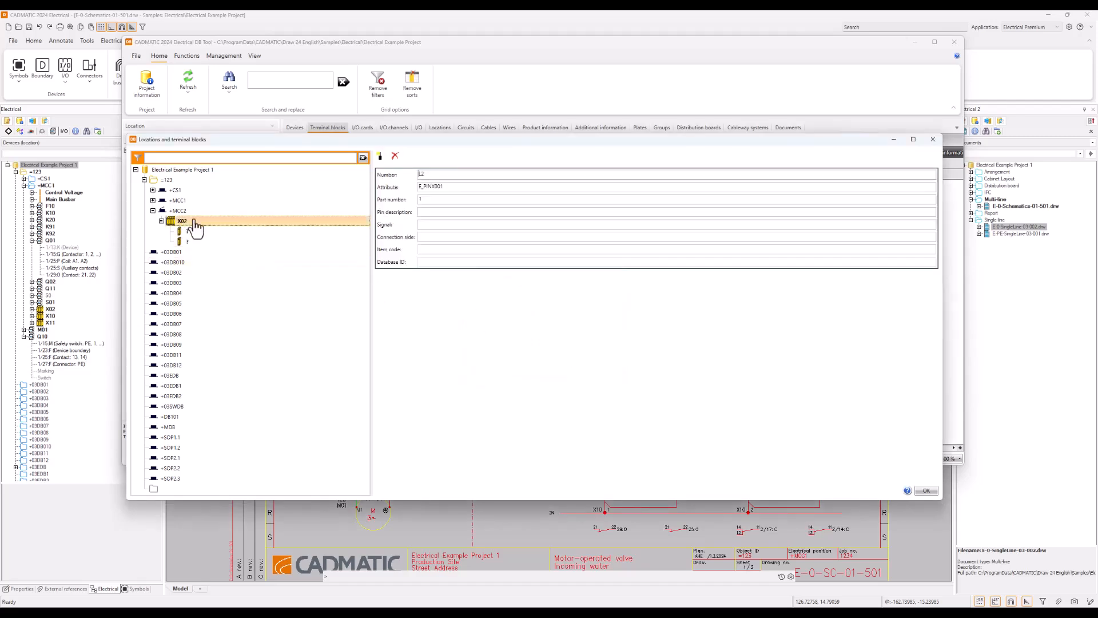
pyautogui.click(380, 157)
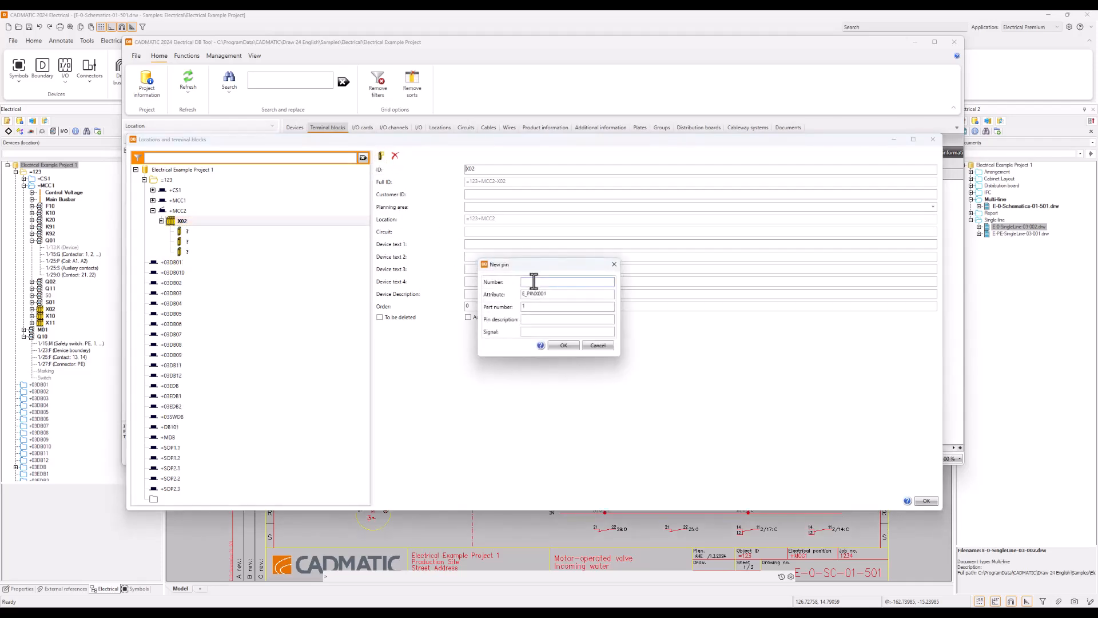
pyautogui.write('L3')
pyautogui.click(564, 345)
# - Add a terminal numbered PE to strip X02 and finish editing the strip
pyautogui.click(220, 221)
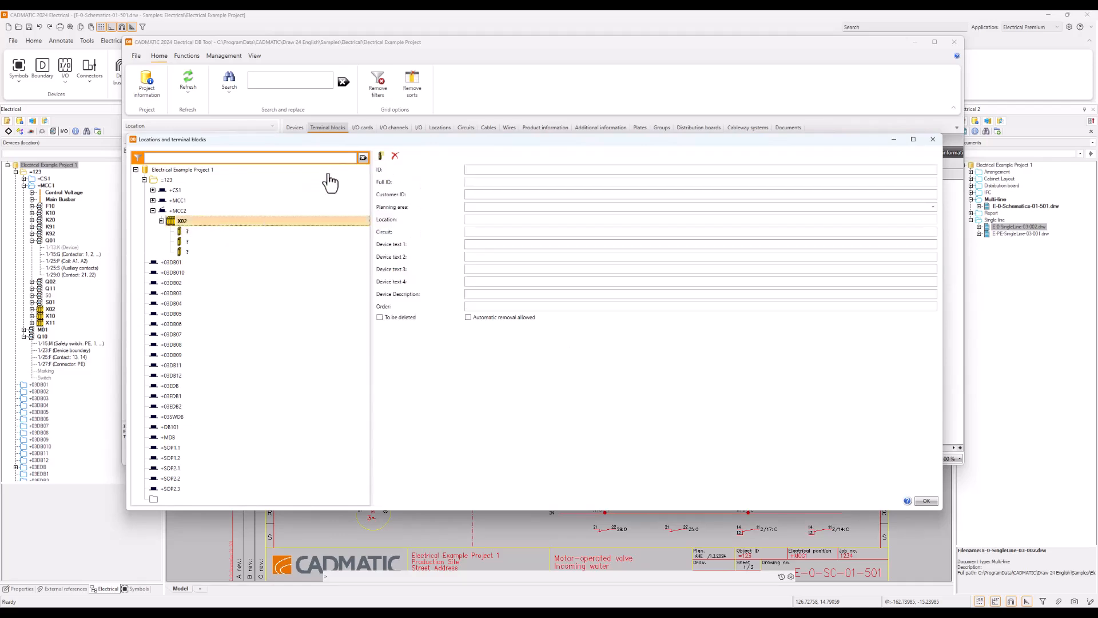
pyautogui.click(380, 156)
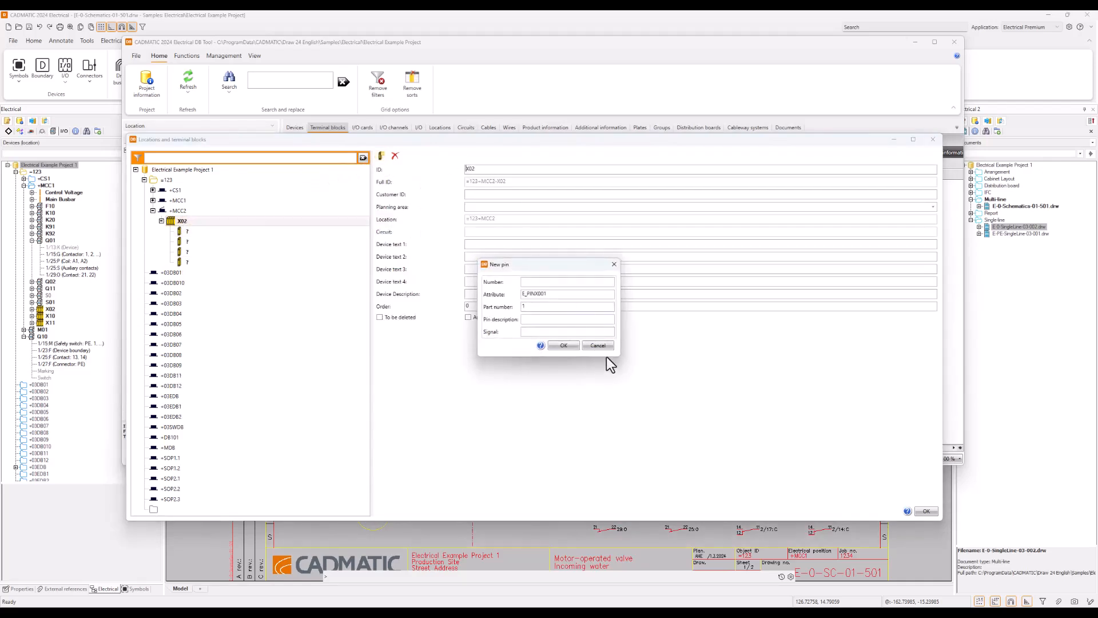
pyautogui.click(552, 281)
pyautogui.write('PE')
pyautogui.click(563, 345)
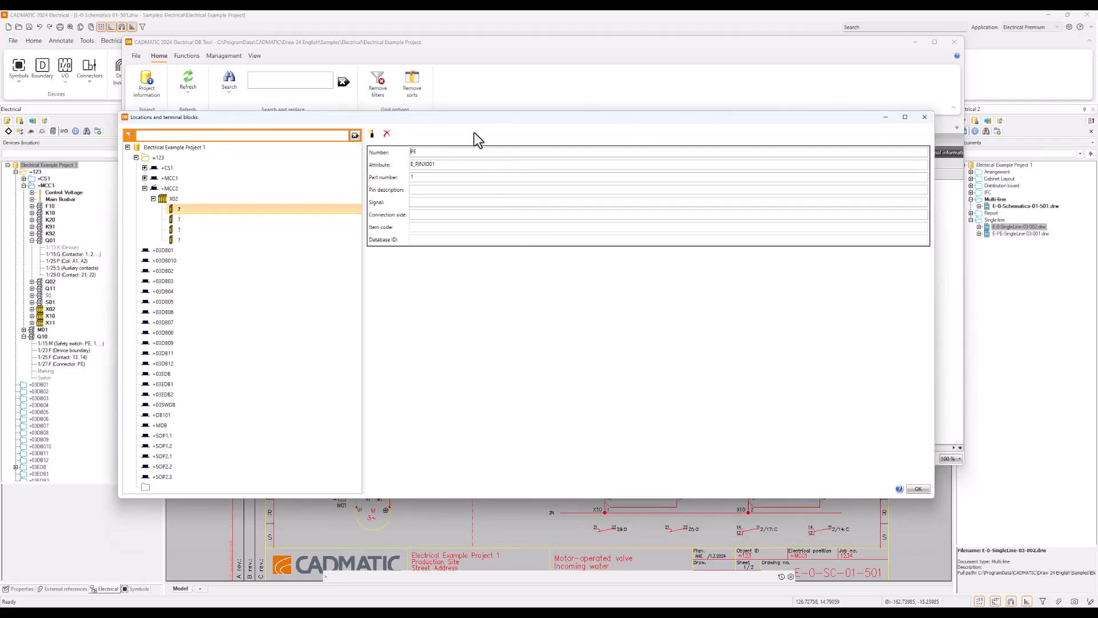
pyautogui.click(918, 489)
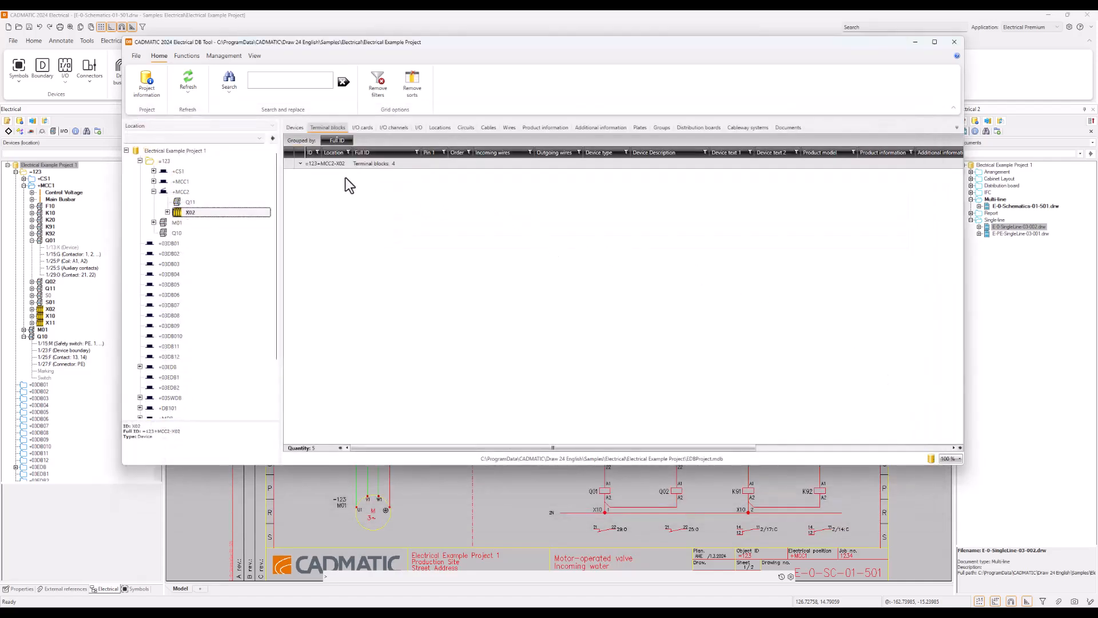
# - Expand the terminals of X02 in the Terminal blocks list and the project tree, and review the strip's available commands
pyautogui.click(302, 164)
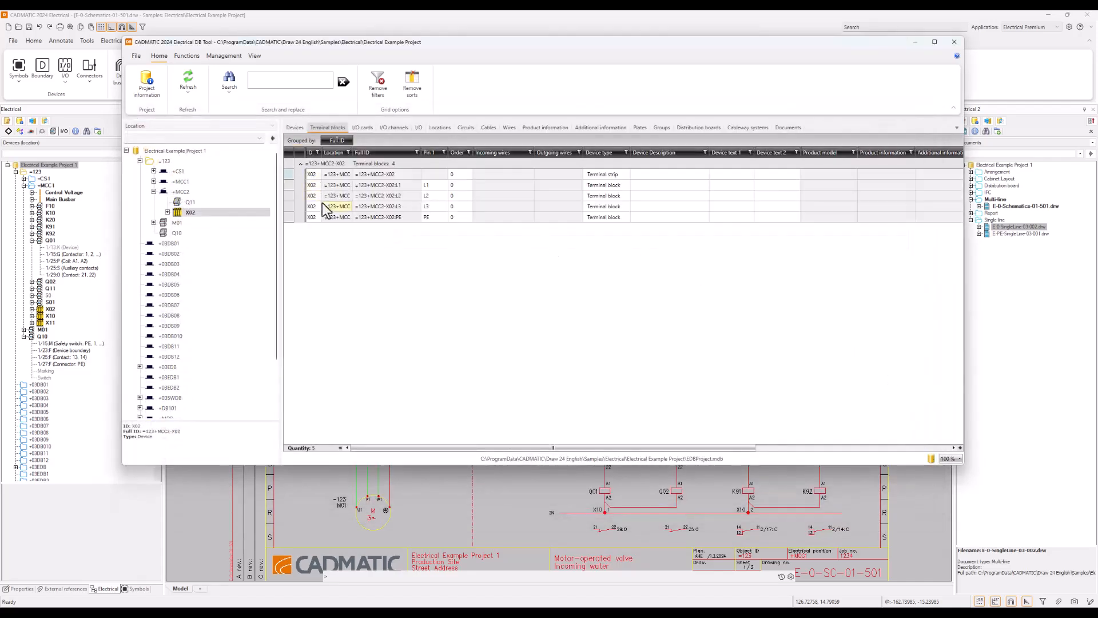
pyautogui.click(168, 212)
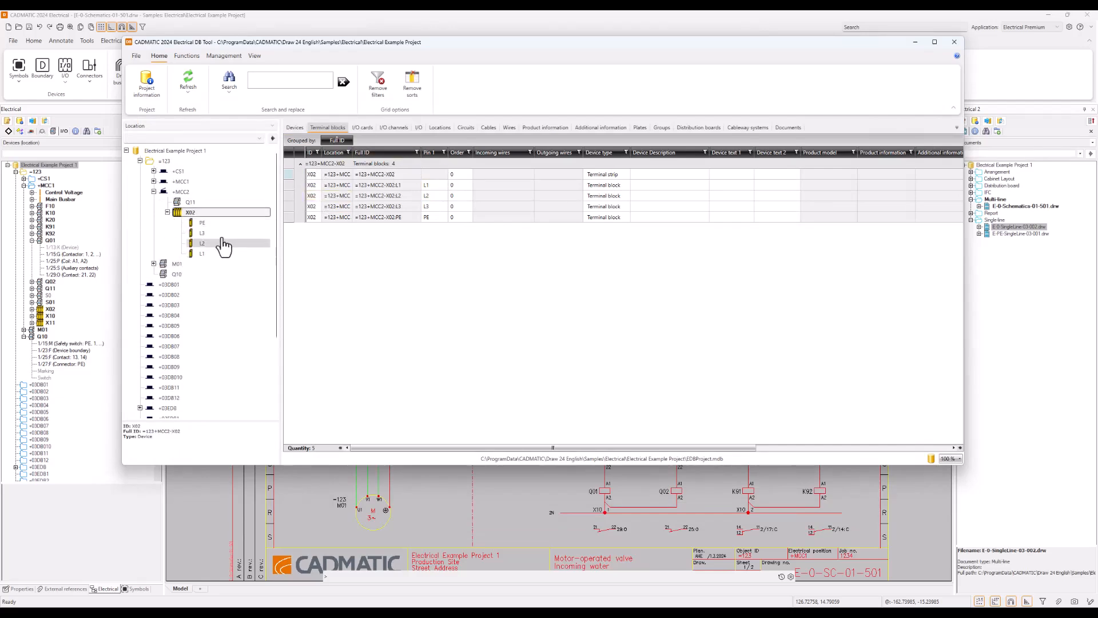
pyautogui.rightClick(189, 214)
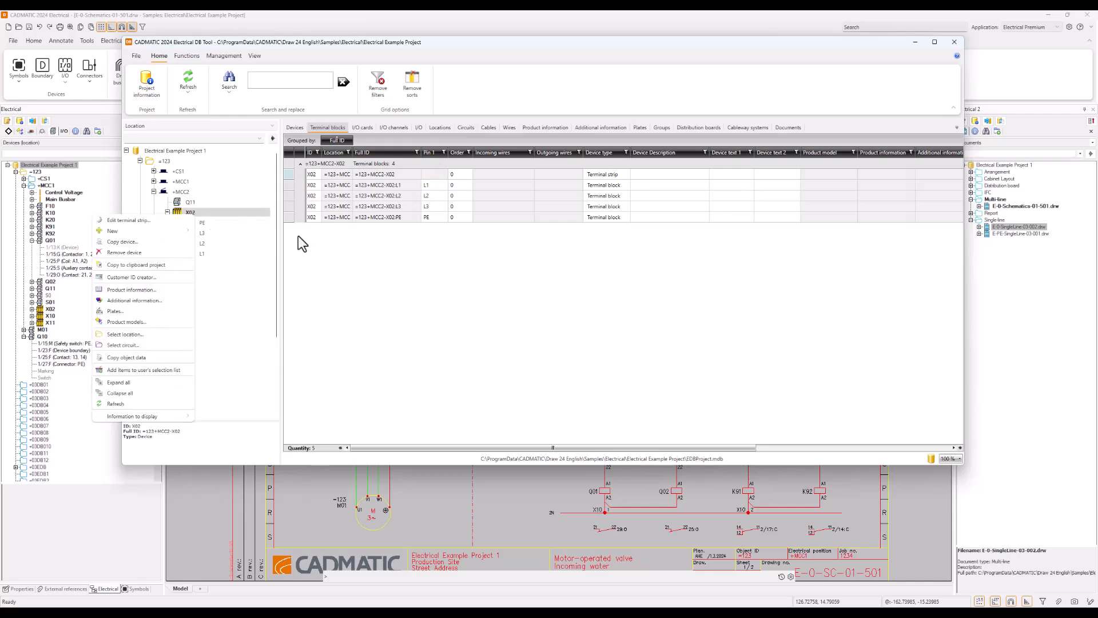
pyautogui.click(359, 248)
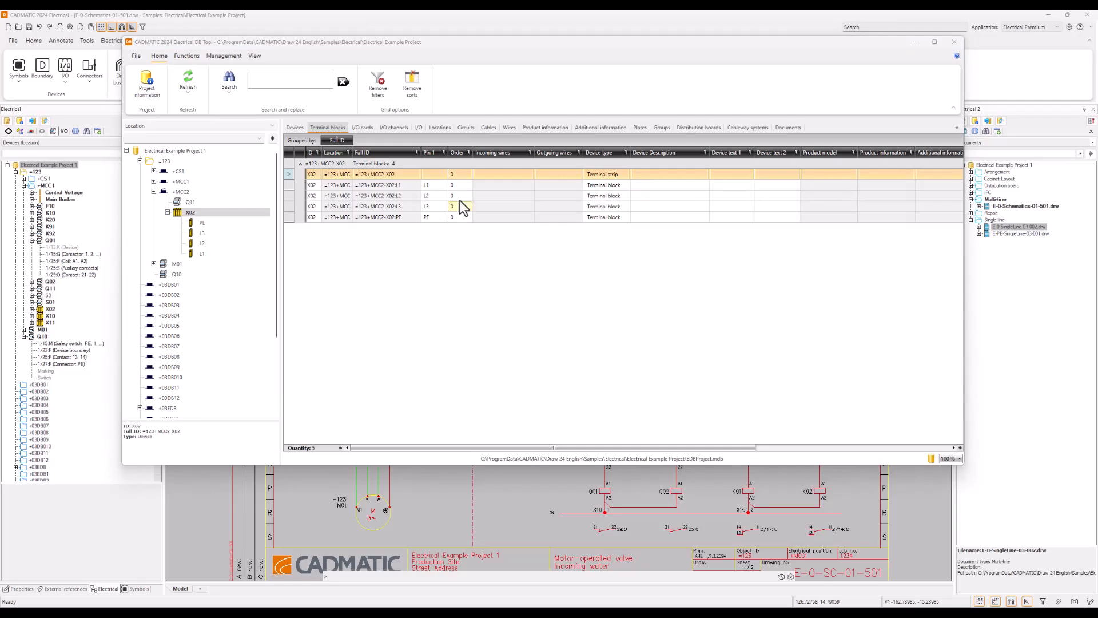
# - Remove the terminal blocks L1, L2, L3 and PE from terminal strip X02 under MCC2
pyautogui.click(288, 186)
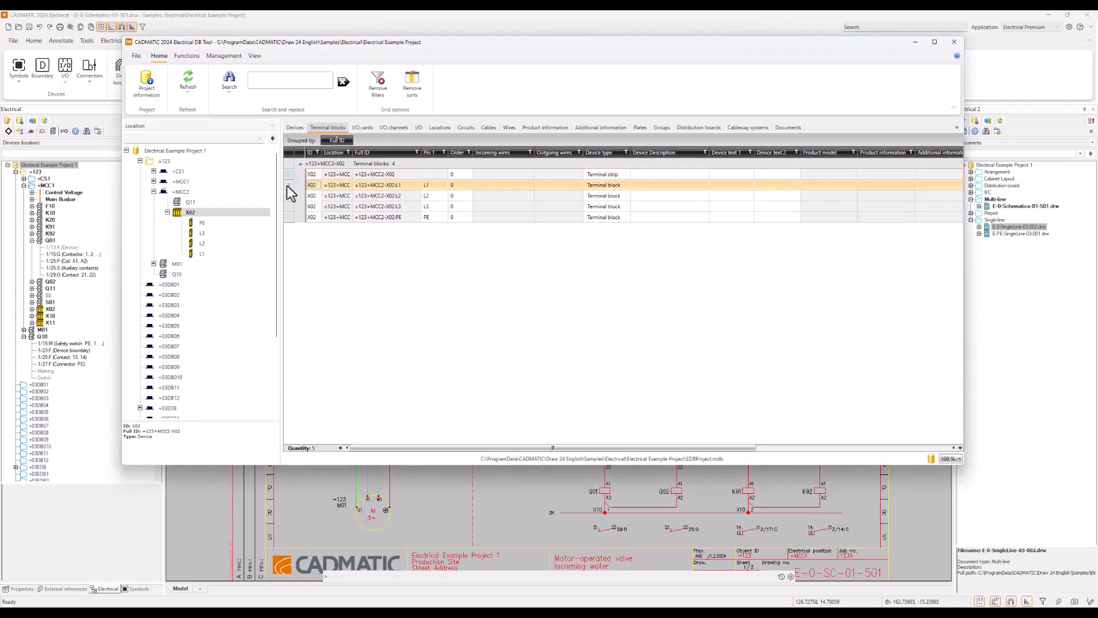
pyautogui.keyDown('shift'); pyautogui.click(289, 217); pyautogui.keyUp('shift')
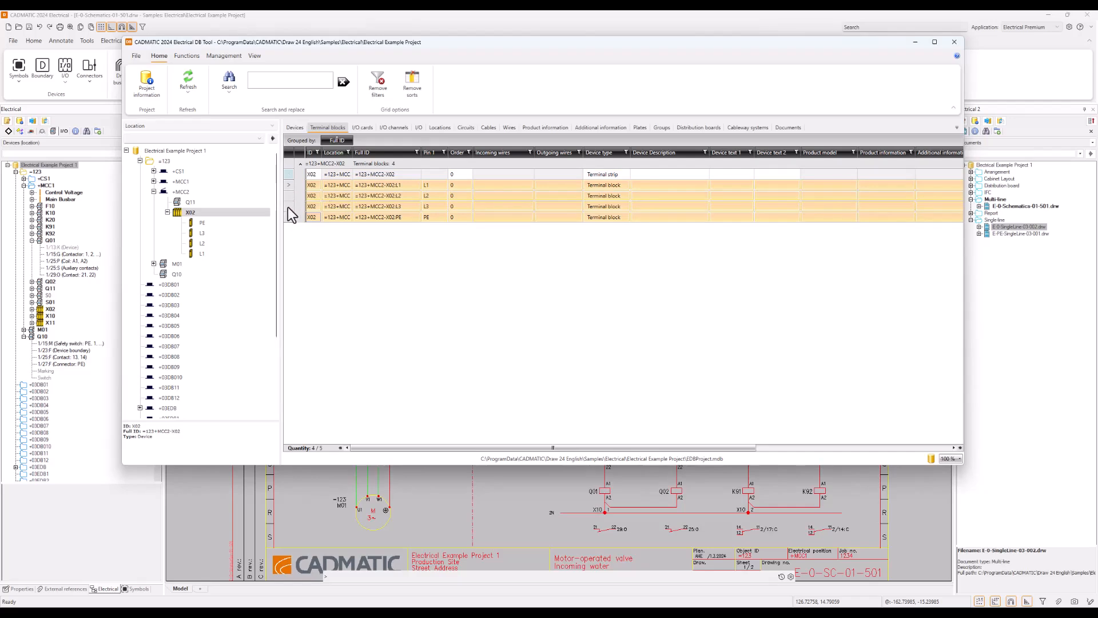
pyautogui.rightClick(288, 207)
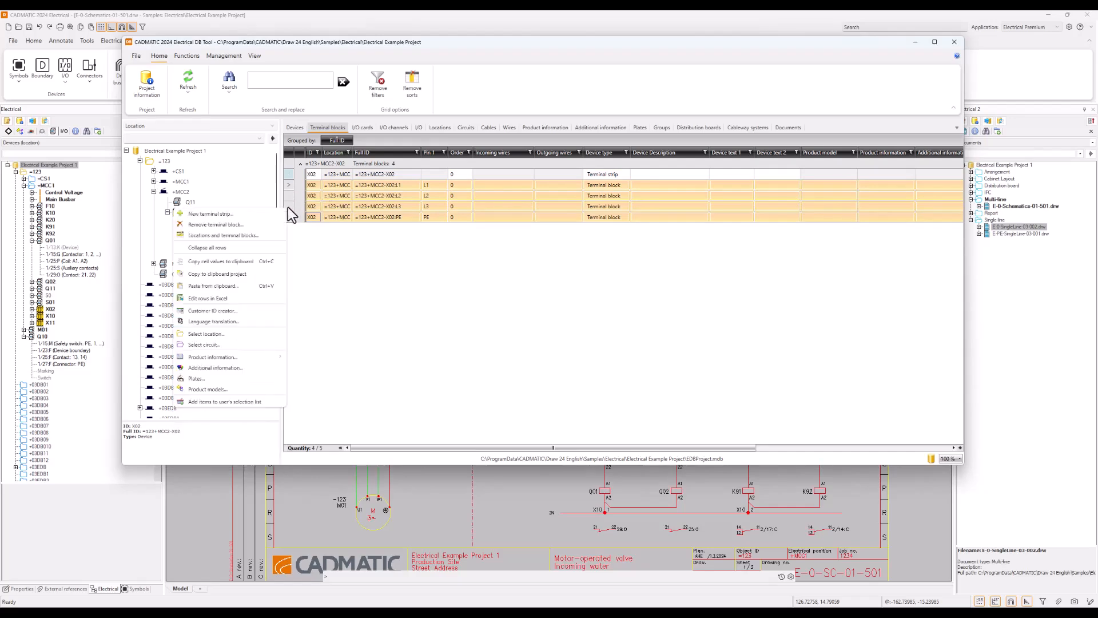
pyautogui.click(231, 225)
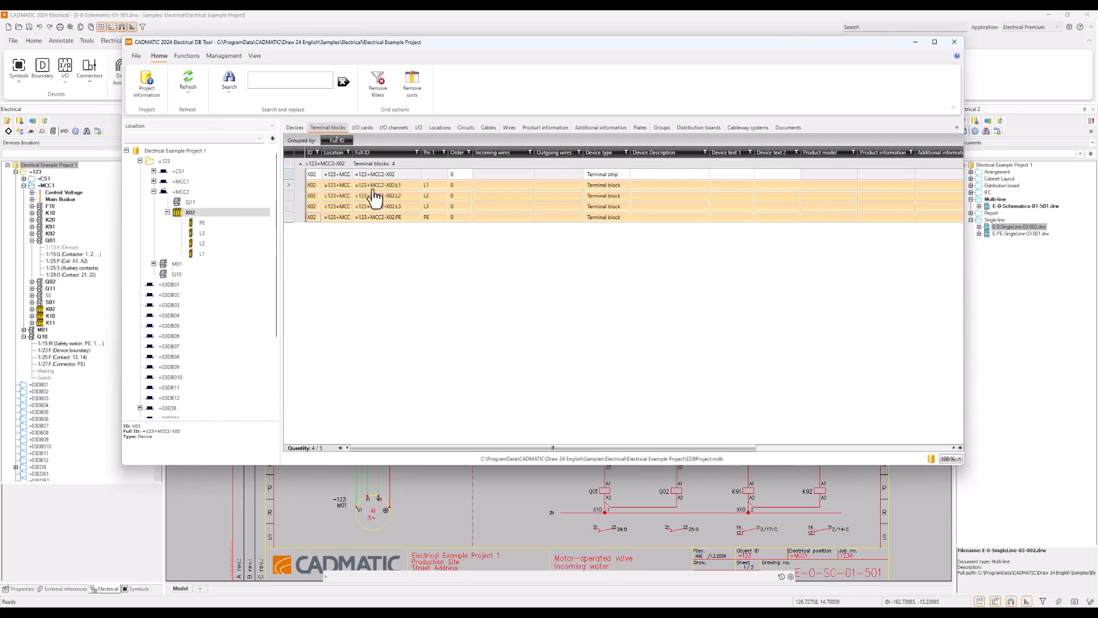
pyautogui.click(553, 343)
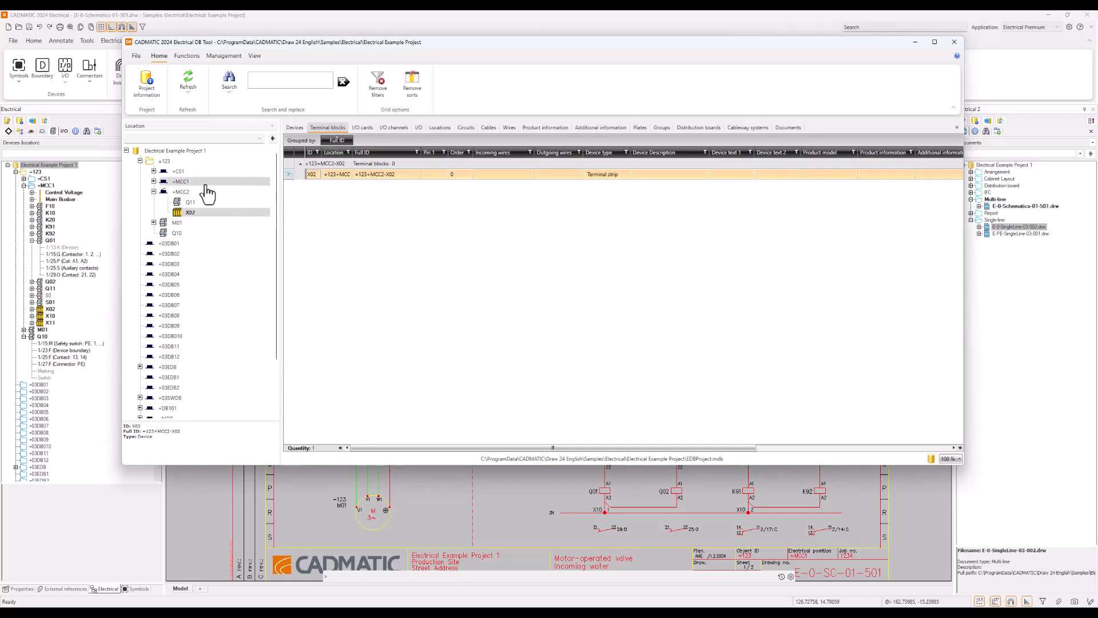
pyautogui.rightClick(191, 214)
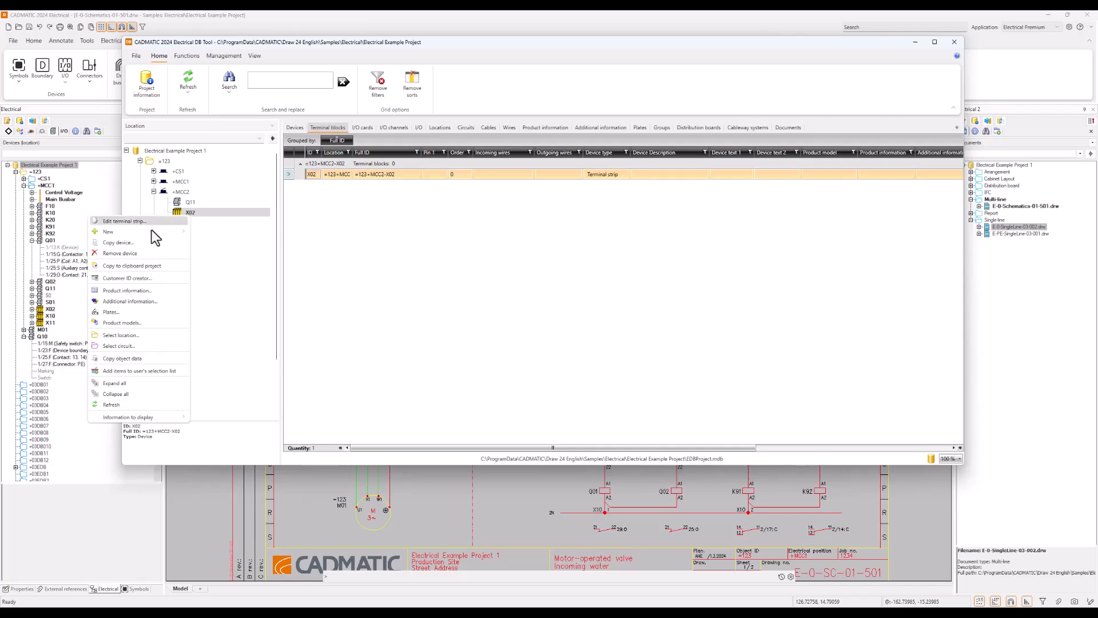
pyautogui.click(437, 226)
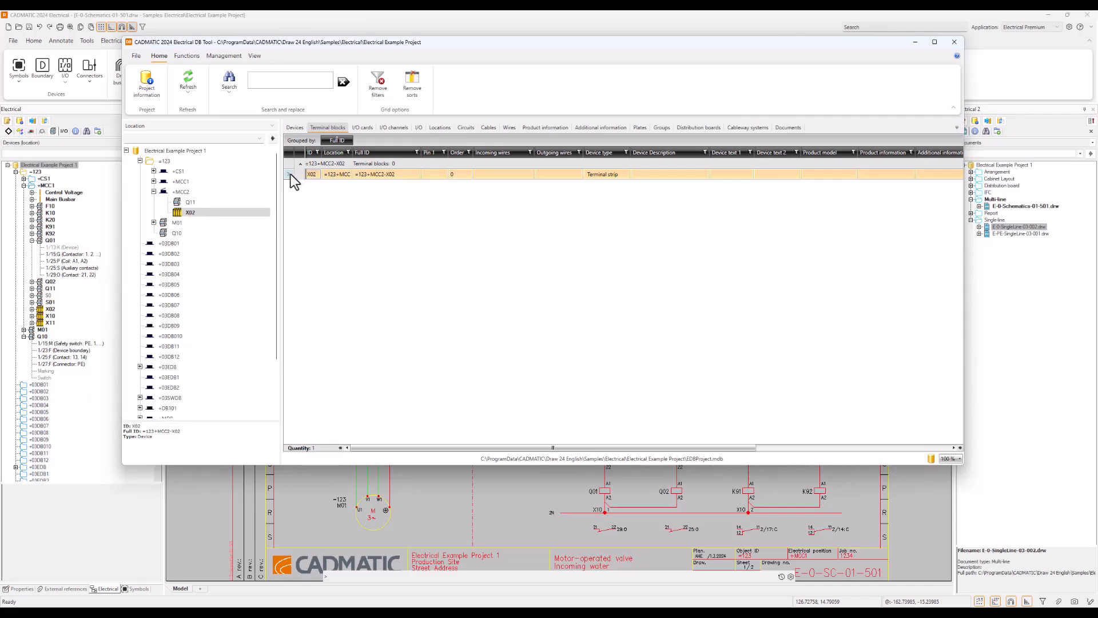
pyautogui.click(560, 174)
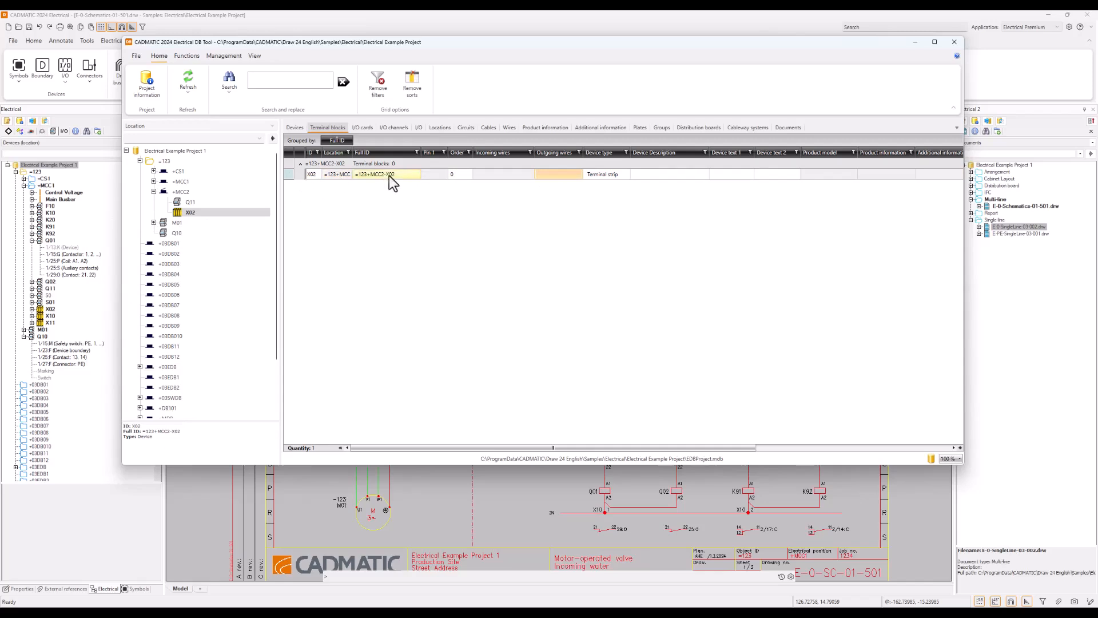
# - Generate multiple terminal blocks for strip X02, with starting number 1 and quantity 4
pyautogui.rightClick(289, 177)
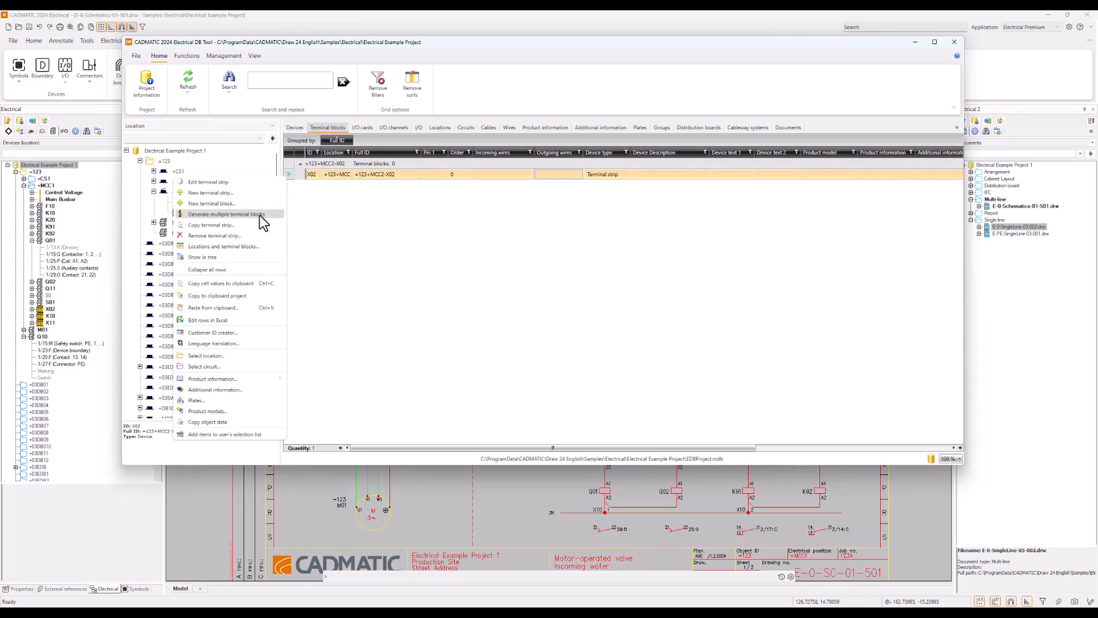
pyautogui.click(260, 215)
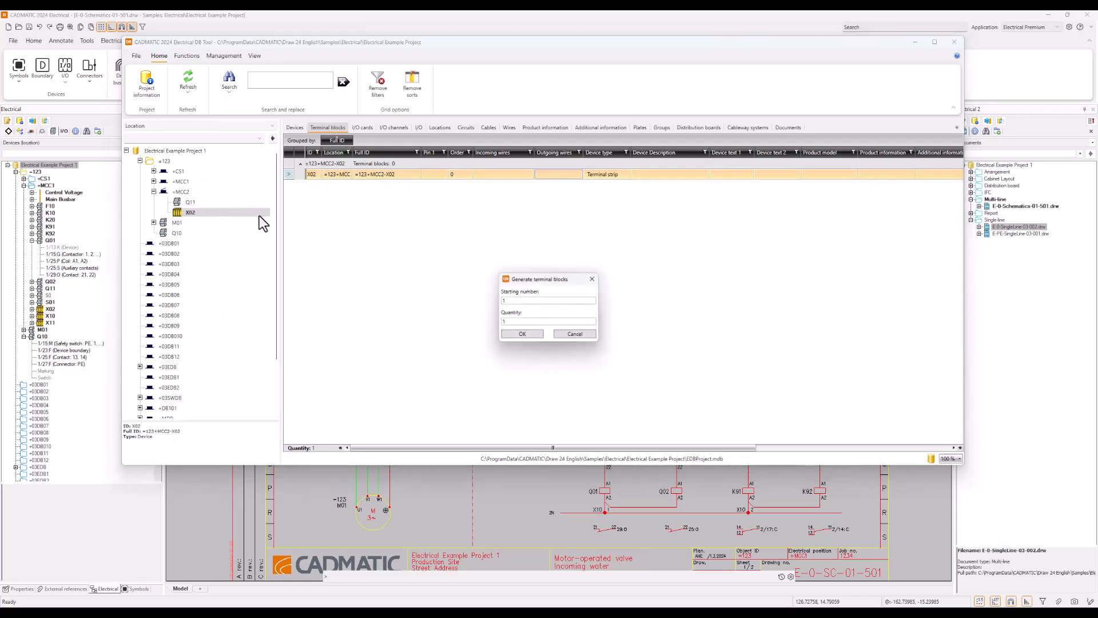
pyautogui.doubleClick(521, 322)
pyautogui.write('4')
pyautogui.click(519, 334)
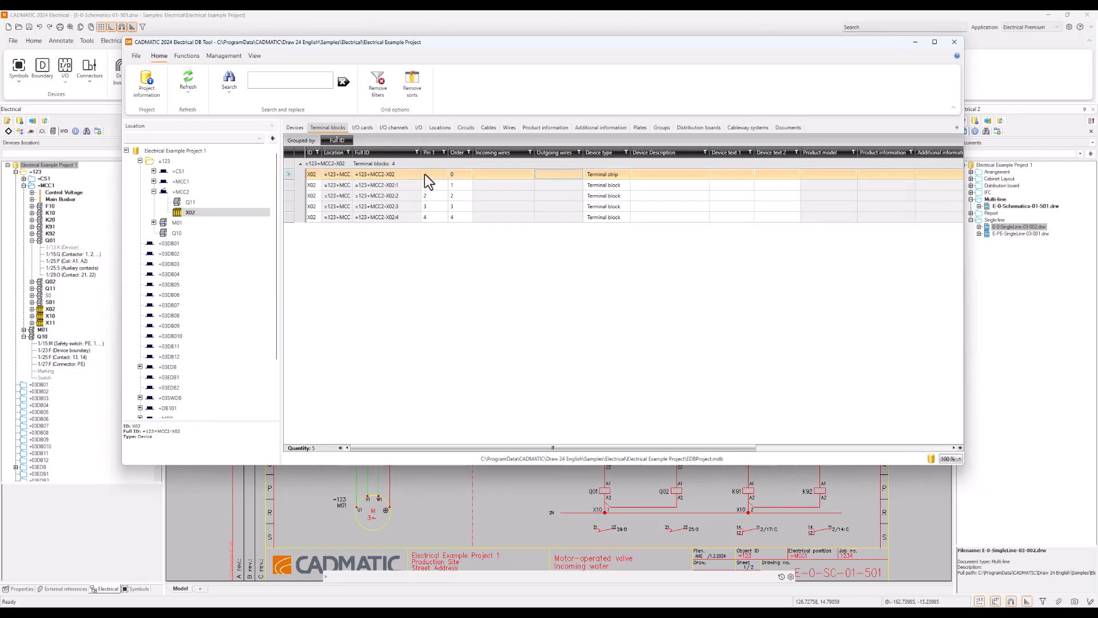
# - Rename the Pin 1 values of X02's four terminal blocks to L1, L2, L3 and PE, in order
pyautogui.click(434, 187)
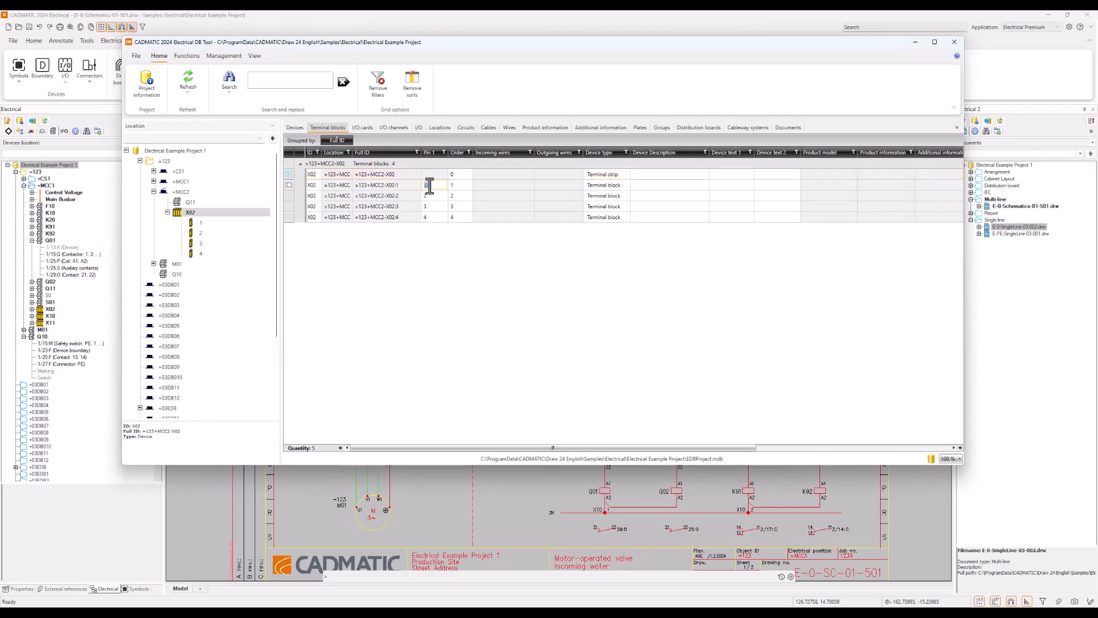
pyautogui.write('L1')
pyautogui.press('Return')
pyautogui.write('L2')
pyautogui.press('Return')
pyautogui.write('L3')
pyautogui.press('Return')
pyautogui.click(433, 207)
pyautogui.write('L3')
pyautogui.press('Return')
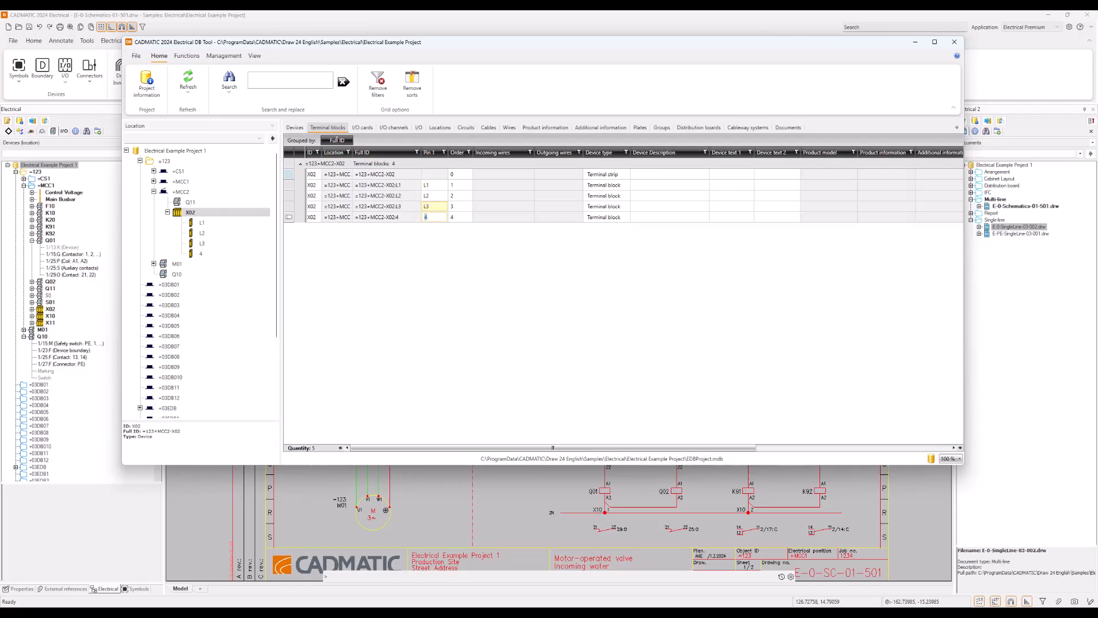
pyautogui.write('PE')
pyautogui.press('Return')
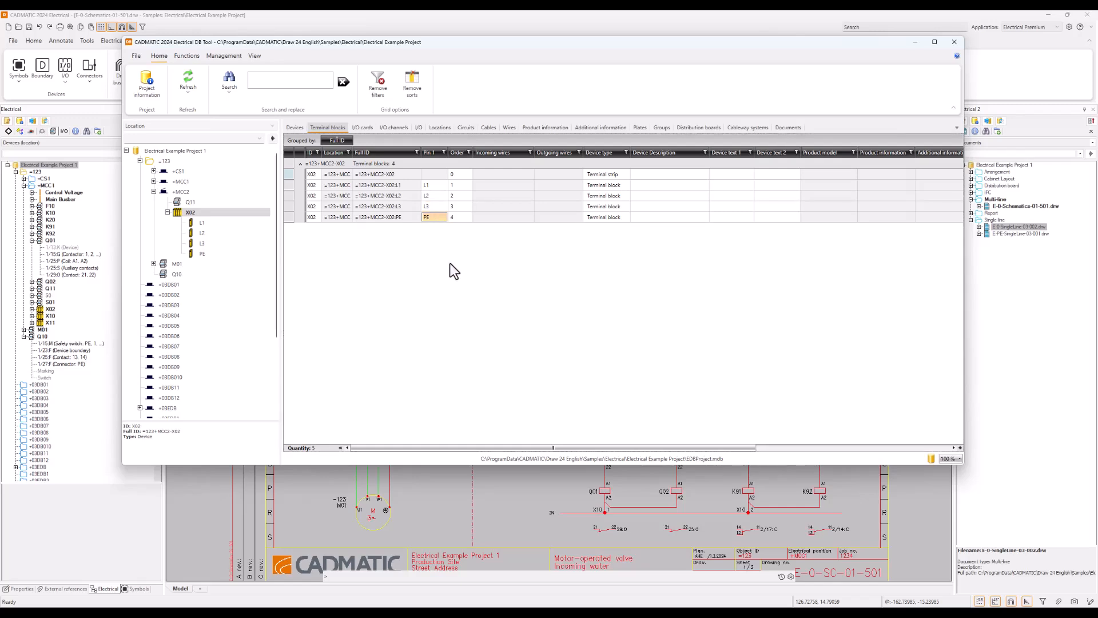
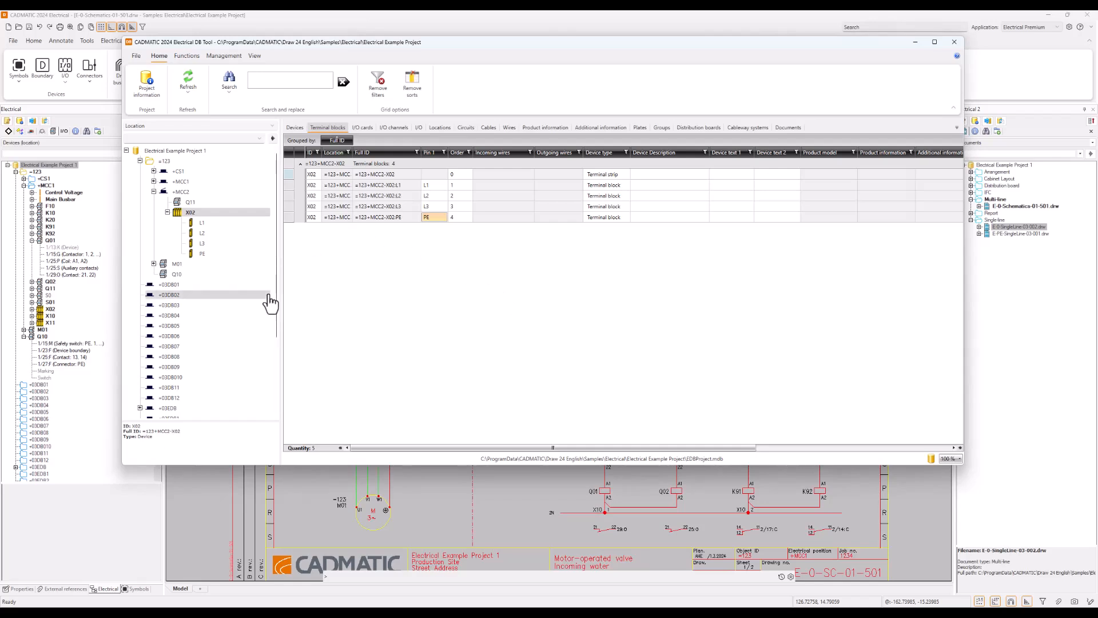
# - List the cables of location +MCC2 under =123 and open a new cable entry for that location
pyautogui.click(191, 194)
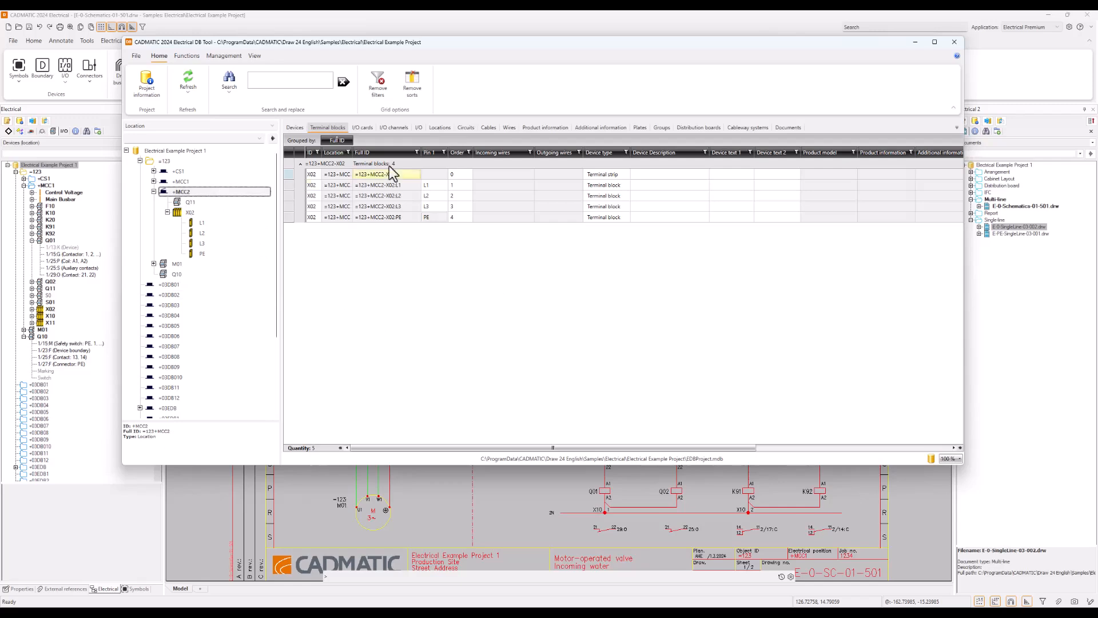
pyautogui.click(489, 128)
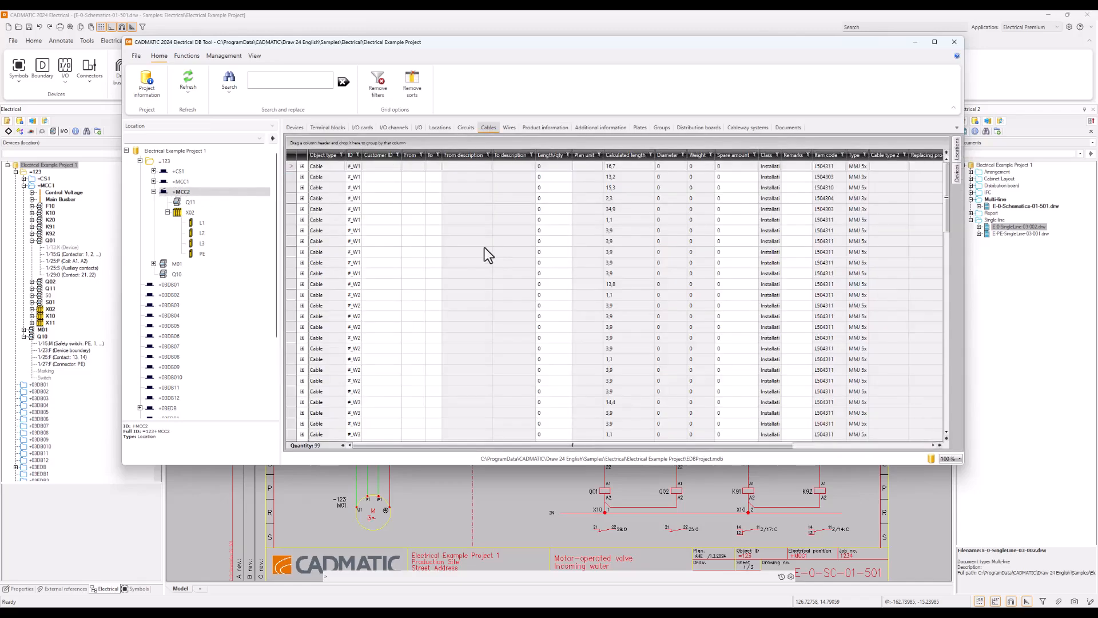
pyautogui.rightClick(298, 194)
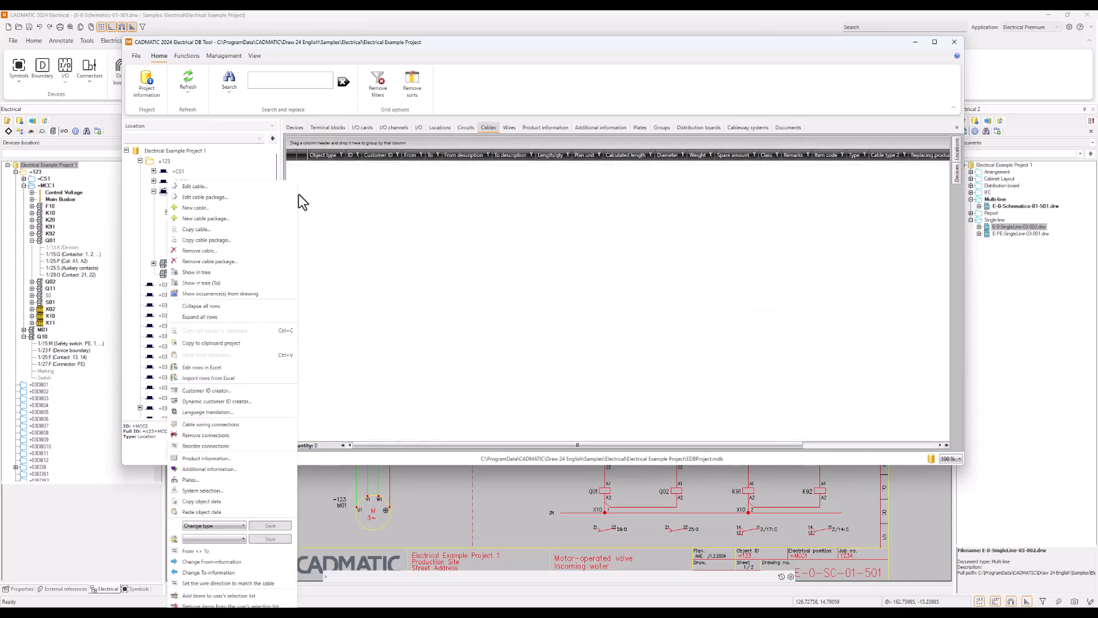
pyautogui.press('Escape')
pyautogui.rightClick(200, 191)
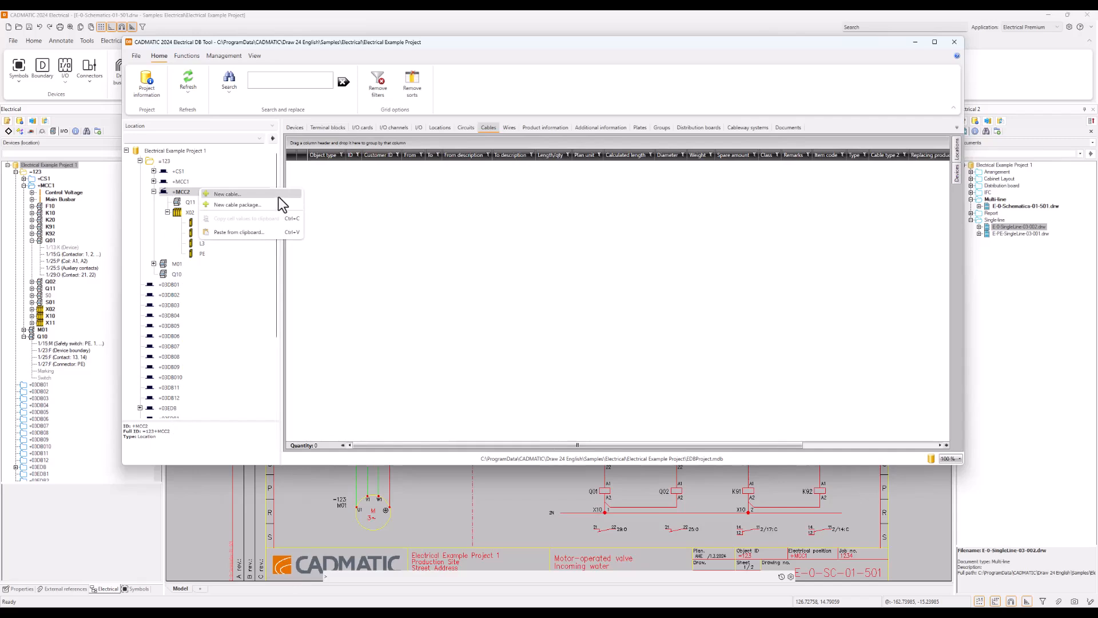
pyautogui.click(279, 196)
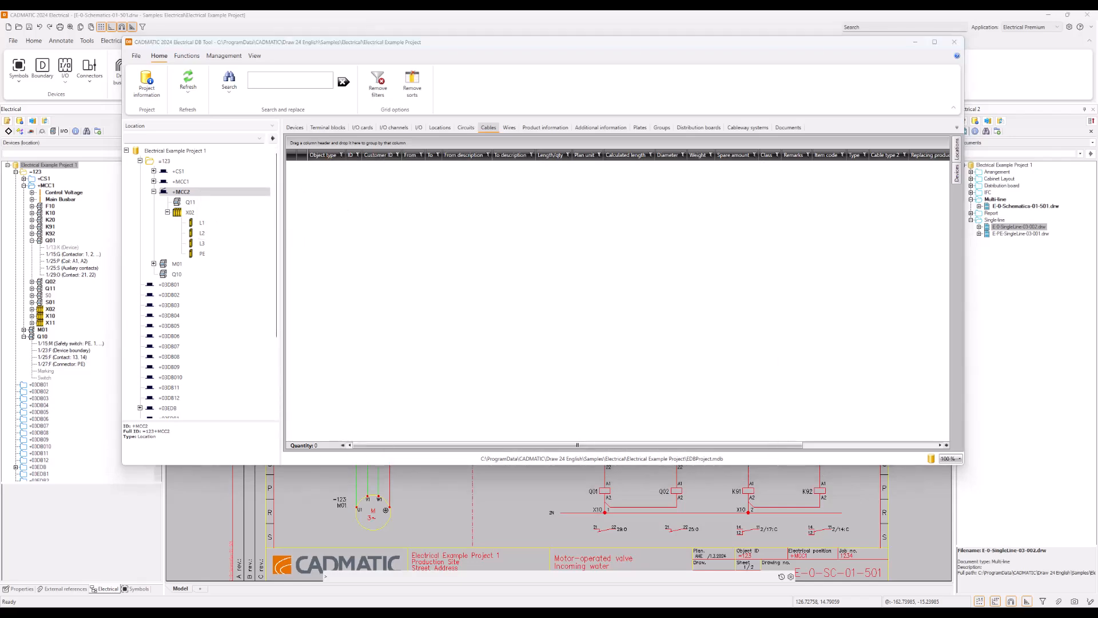
pyautogui.moveTo(1030, 220); pyautogui.dragTo(485, 161)
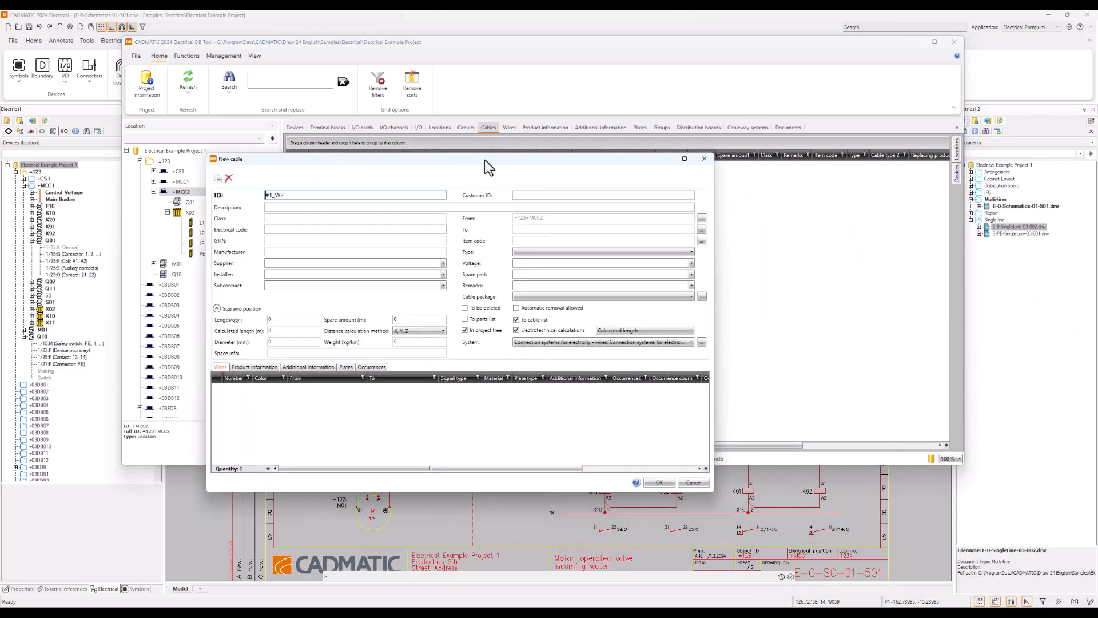
# - Give the new cable the ID W03 and the type MCMK 3x1,5/1,5, and accept it
pyautogui.doubleClick(279, 196)
pyautogui.write('W03')
pyautogui.press('Tab')
pyautogui.click(691, 253)
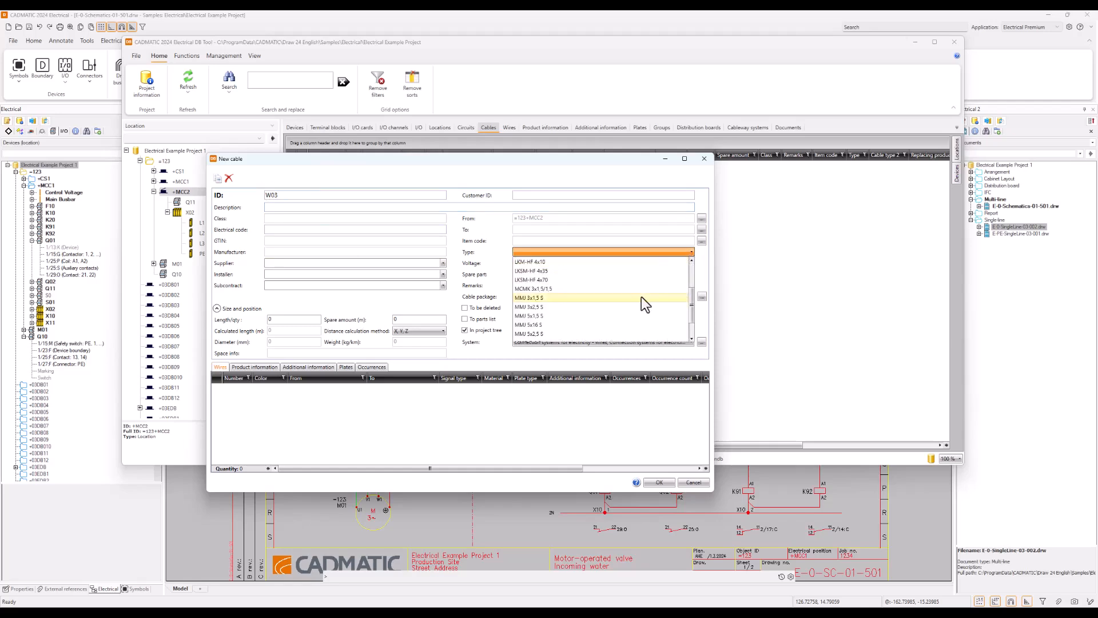
pyautogui.click(554, 289)
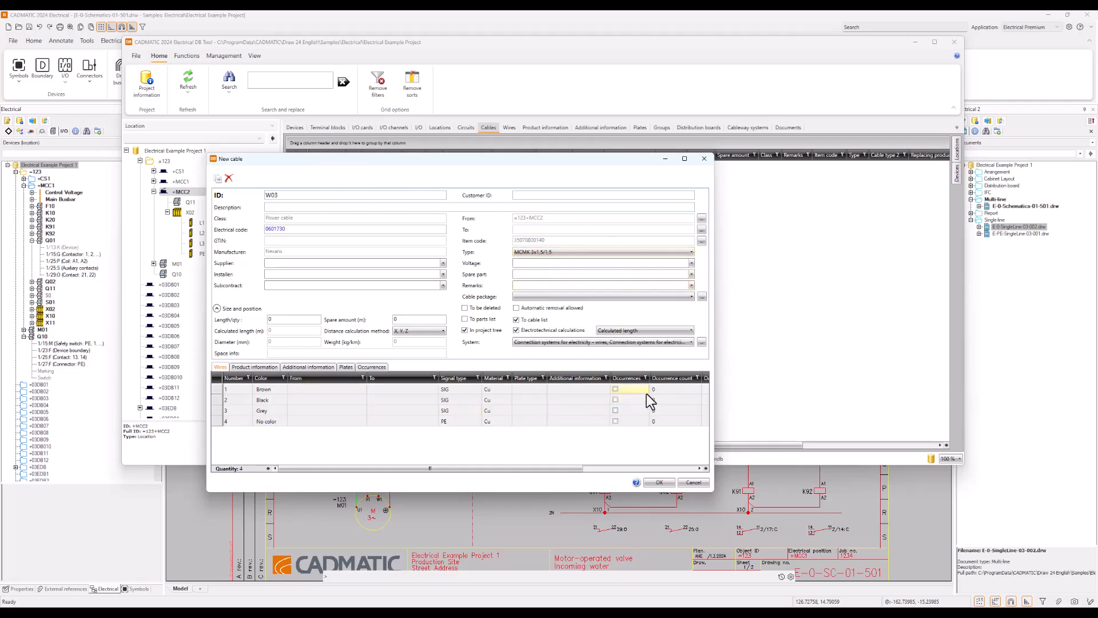
pyautogui.click(656, 482)
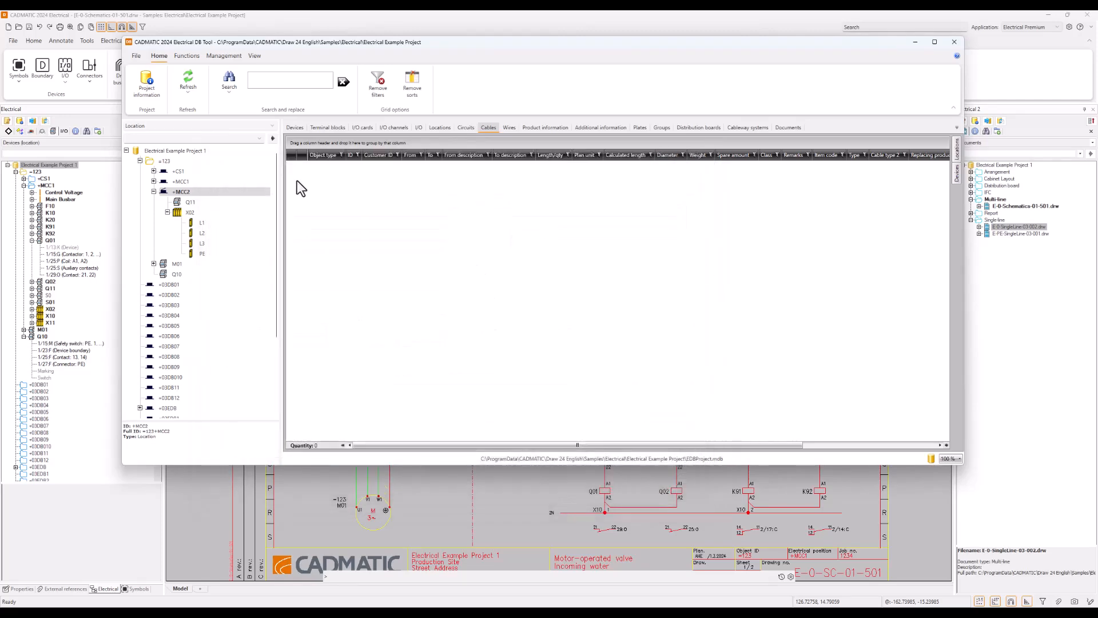
# - Create a second cable for +MCC2 with the ID W04 and the type MCMK 3x1,5/1,5
pyautogui.rightClick(325, 194)
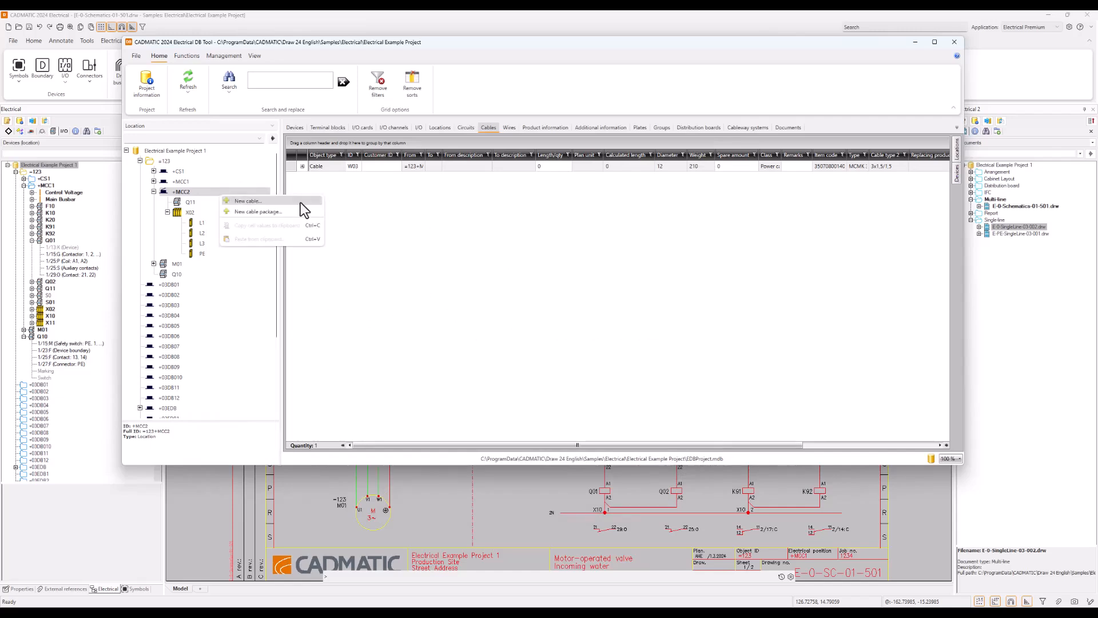
pyautogui.click(261, 201)
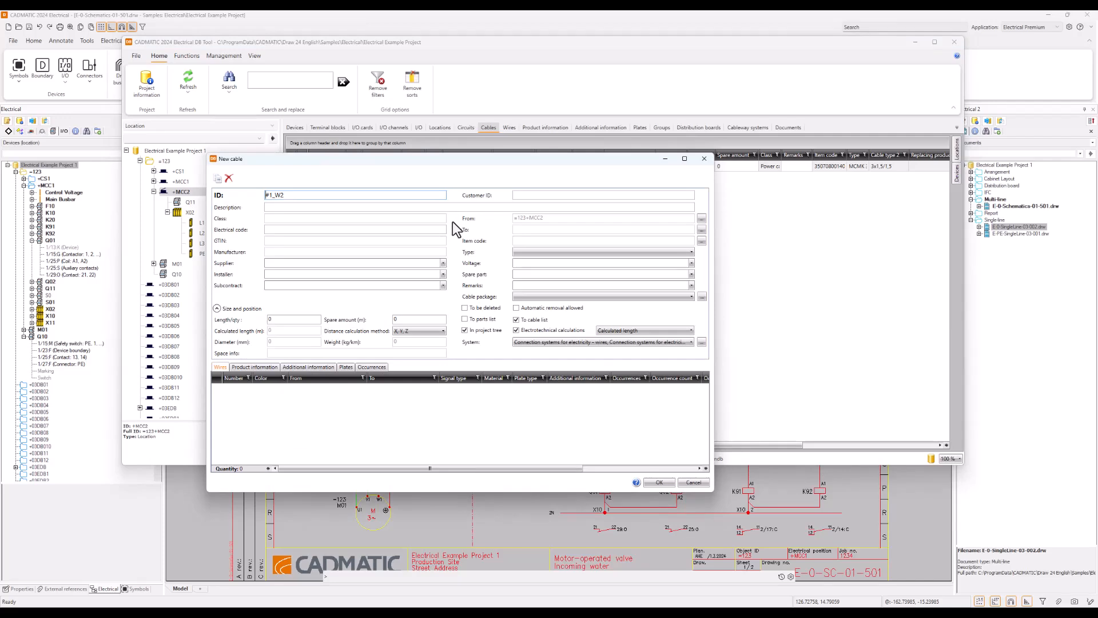
pyautogui.moveTo(309, 195); pyautogui.dragTo(223, 194)
pyautogui.write('W04')
pyautogui.click(599, 252)
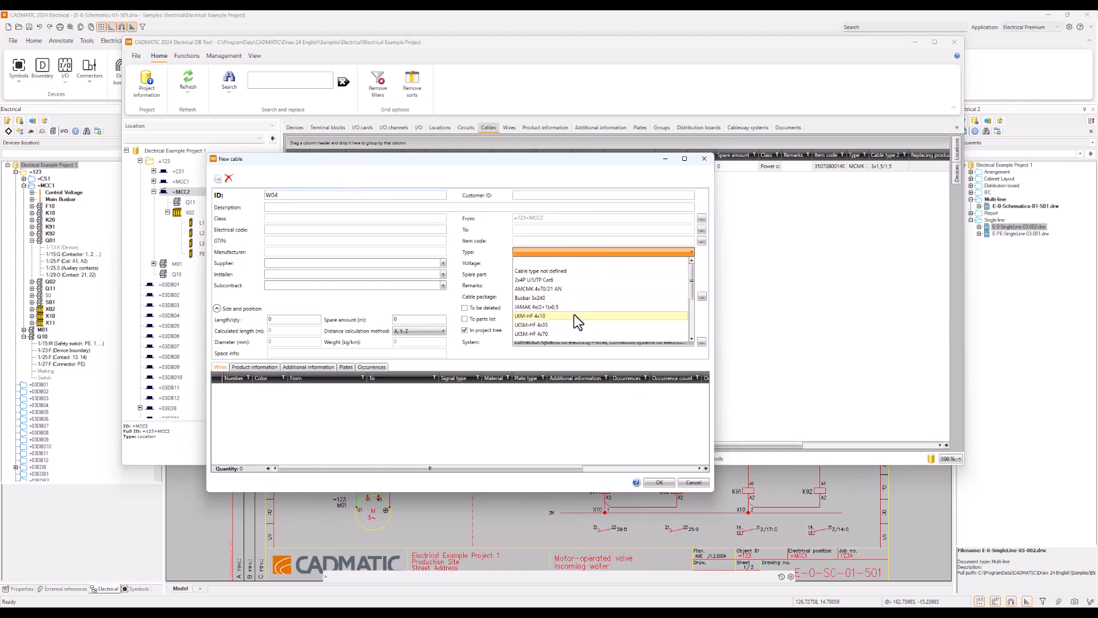
pyautogui.scroll(-5, 575, 314)
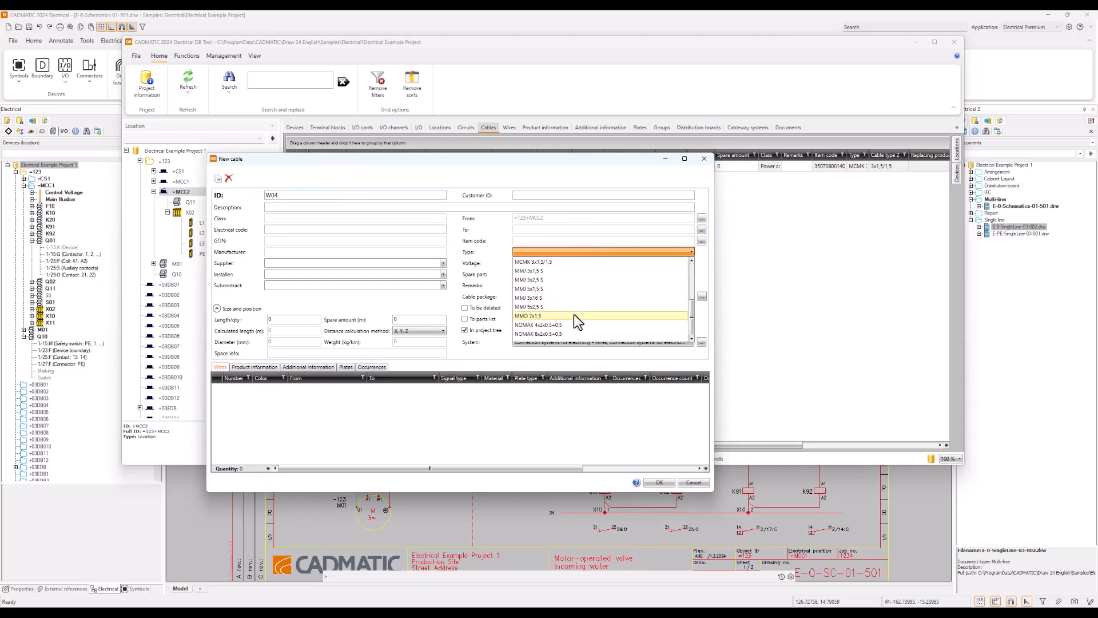
pyautogui.click(557, 262)
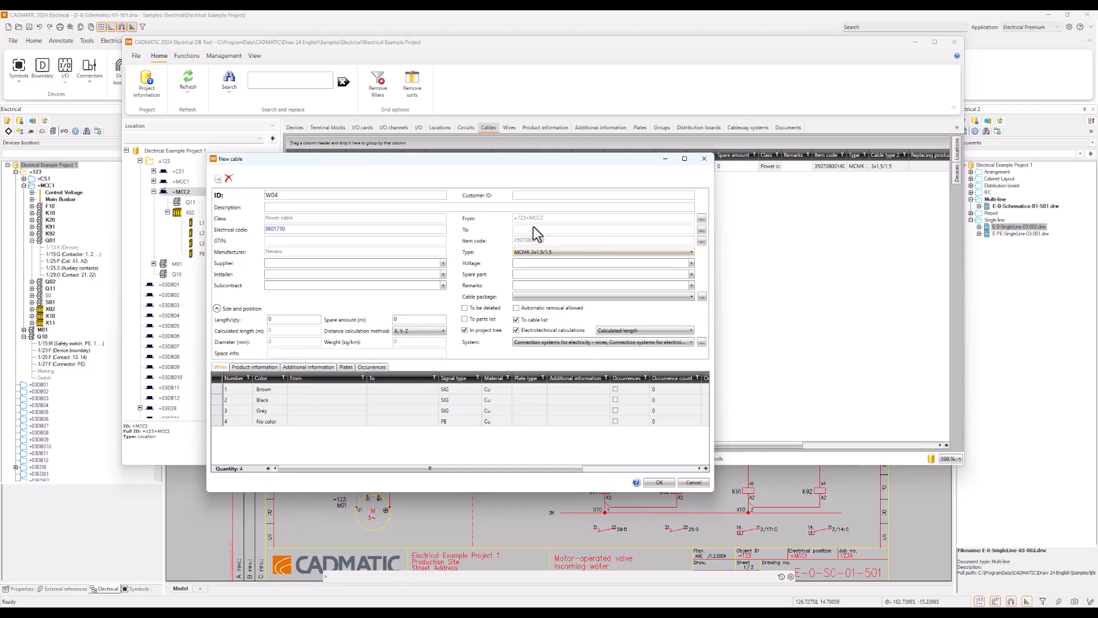
pyautogui.click(658, 482)
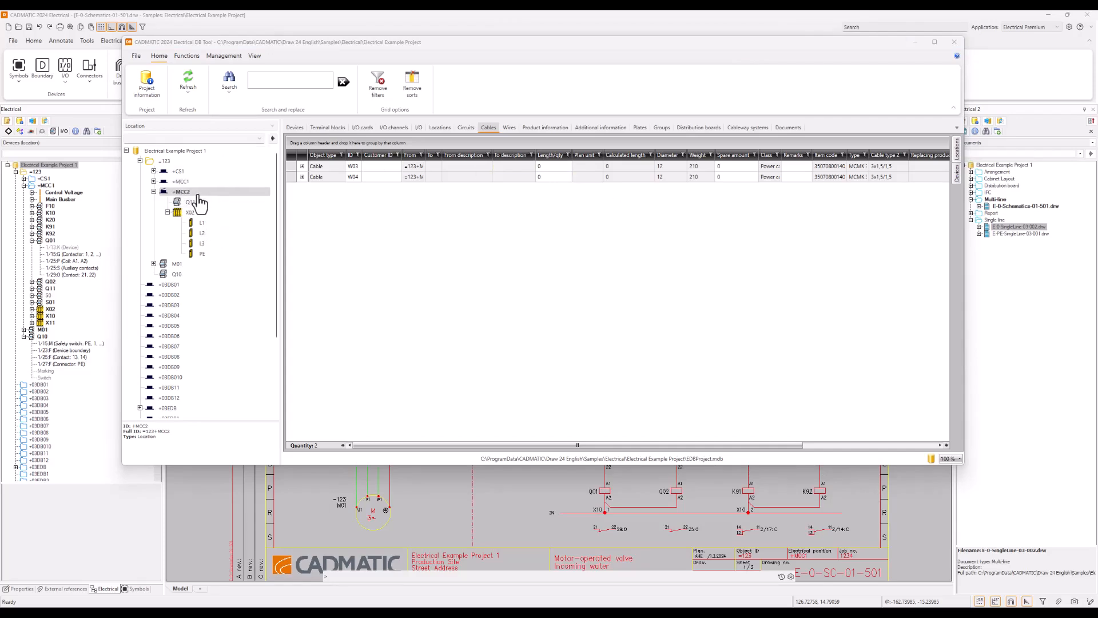
# - Collapse the +MCC2 and =123 branches of the location tree and switch back to the schematic drawing in CADMATIC Electrical
pyautogui.click(488, 289)
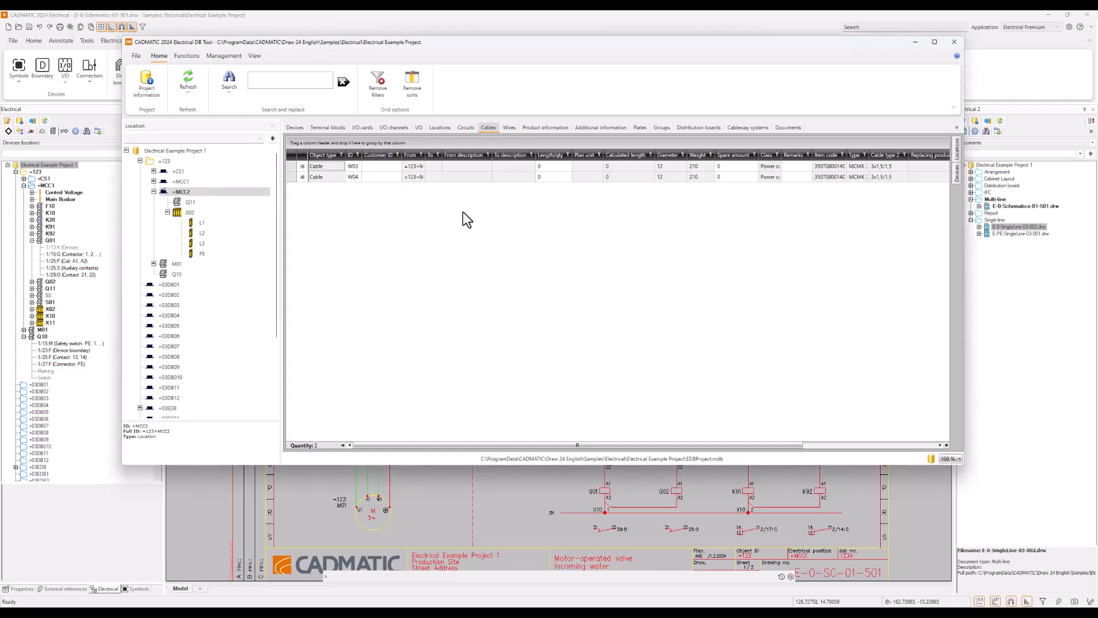
pyautogui.click(155, 196)
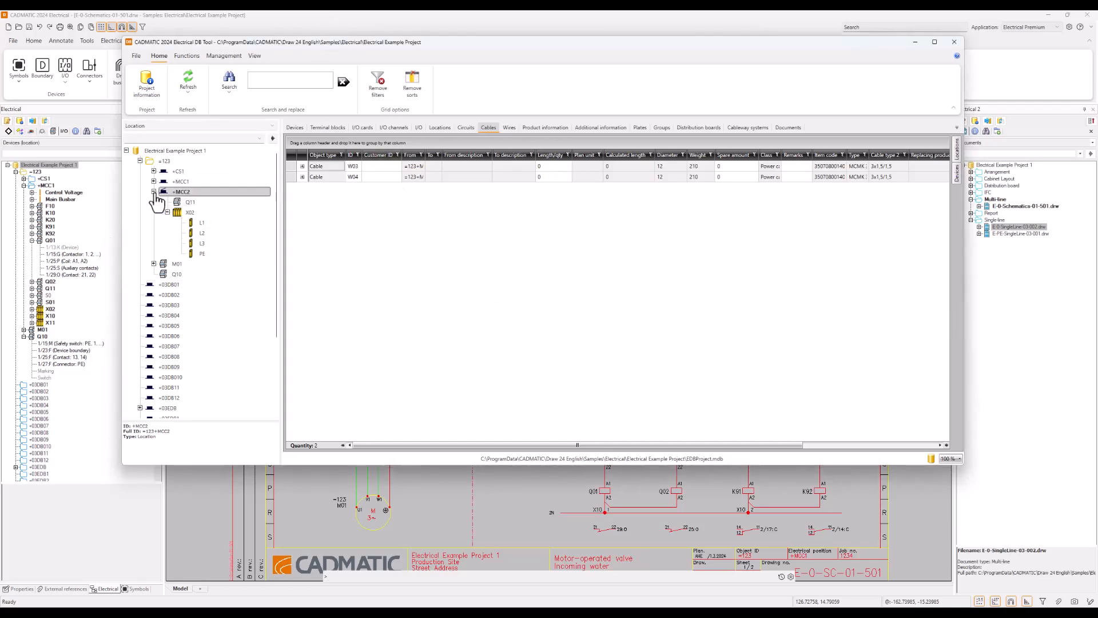
pyautogui.click(153, 192)
pyautogui.click(140, 161)
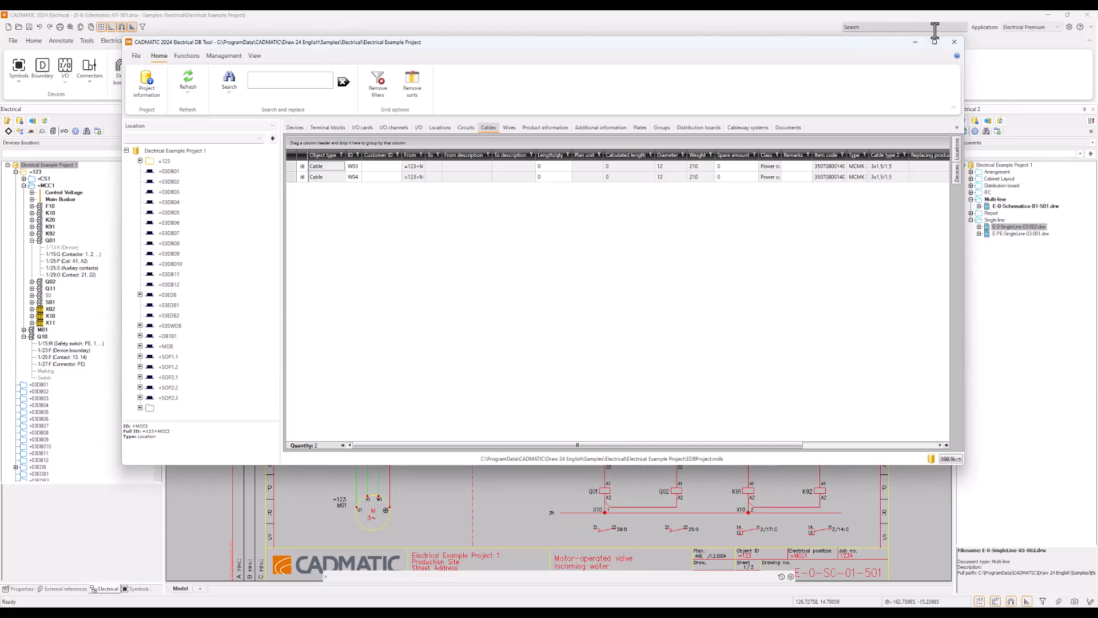
pyautogui.click(914, 42)
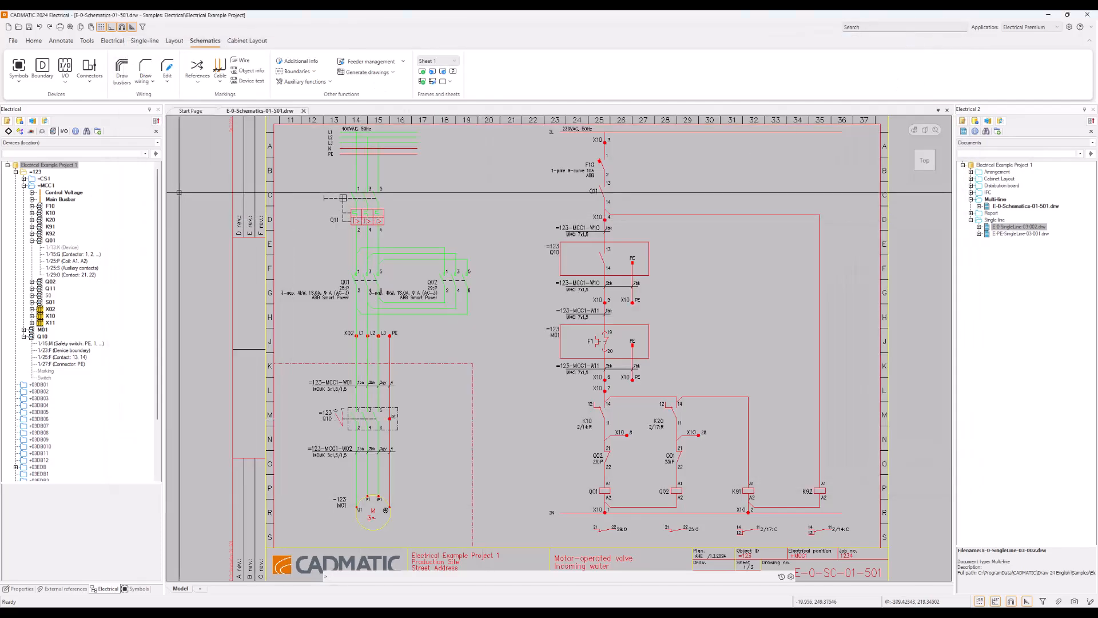
# - Sync the database changes to the drawing and expand +MCC2 and its terminal strip X02 in the device tree
pyautogui.click(46, 120)
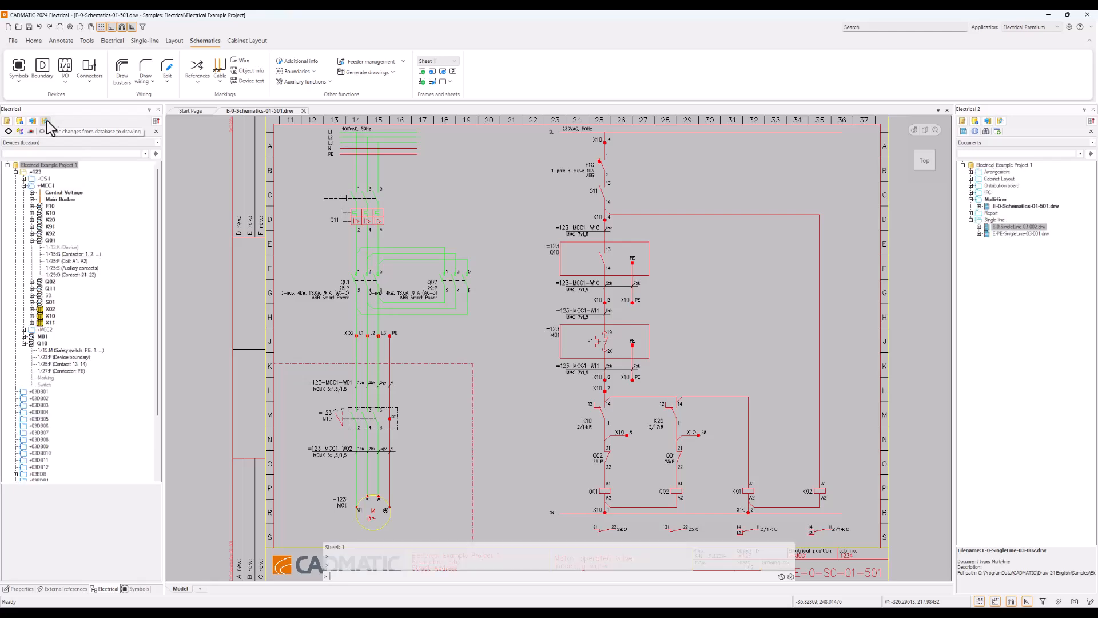
pyautogui.click(24, 330)
pyautogui.click(32, 343)
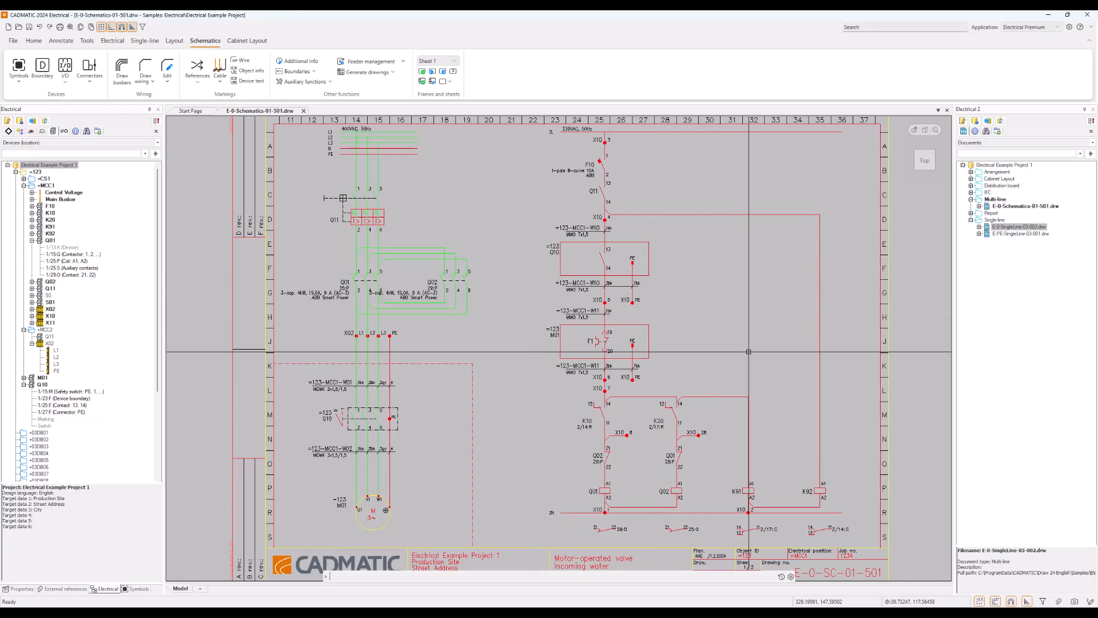
# - Add a new sheet 3 after sheet 2 of E-0-Schematics-01-501.drw and examine its title block
pyautogui.press('pagedown')
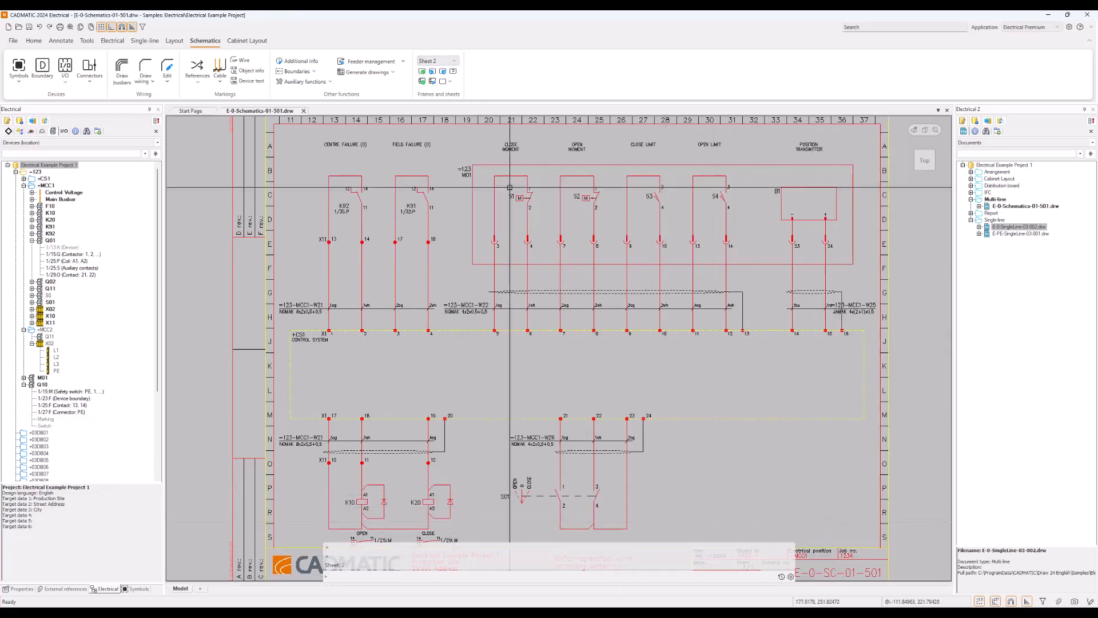
pyautogui.click(423, 72)
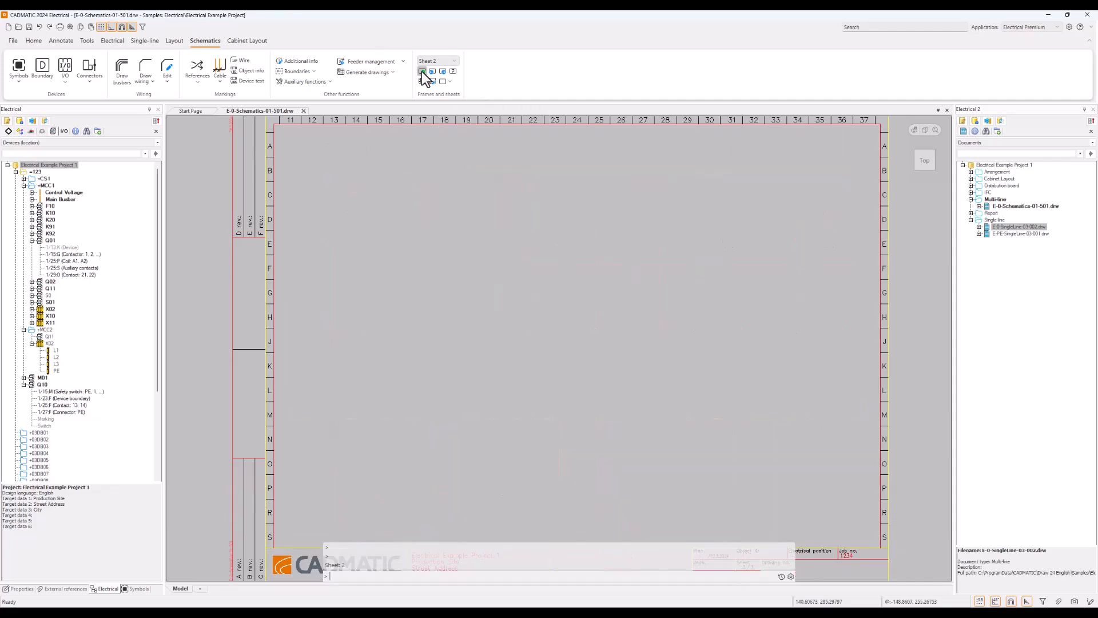
pyautogui.moveTo(763, 566); pyautogui.dragTo(701, 334, button='middle')
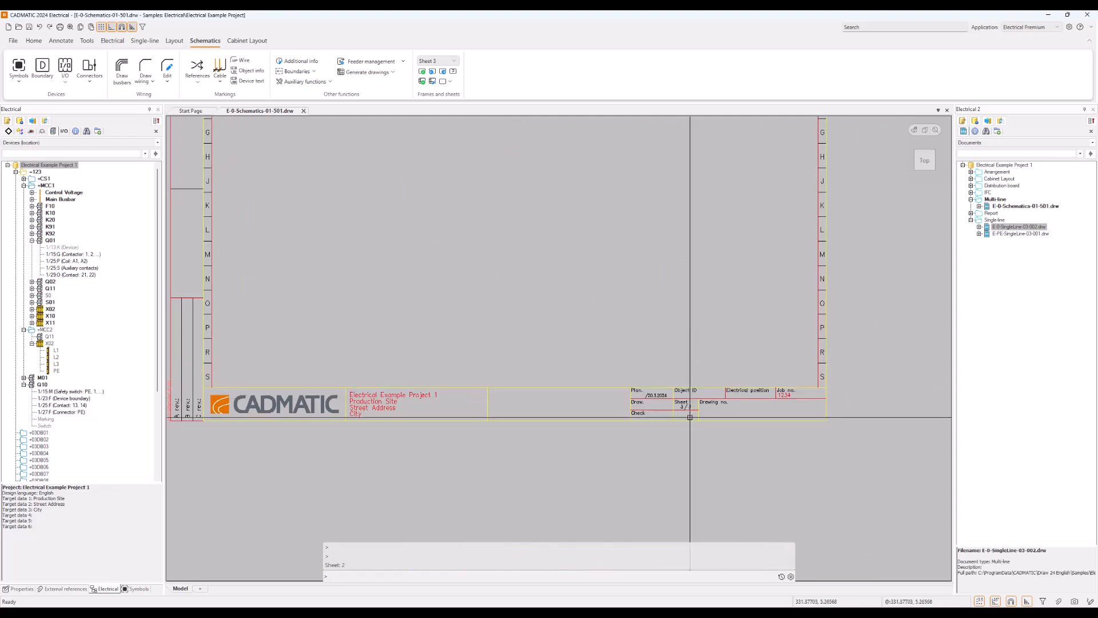
pyautogui.scroll(3, 693, 406)
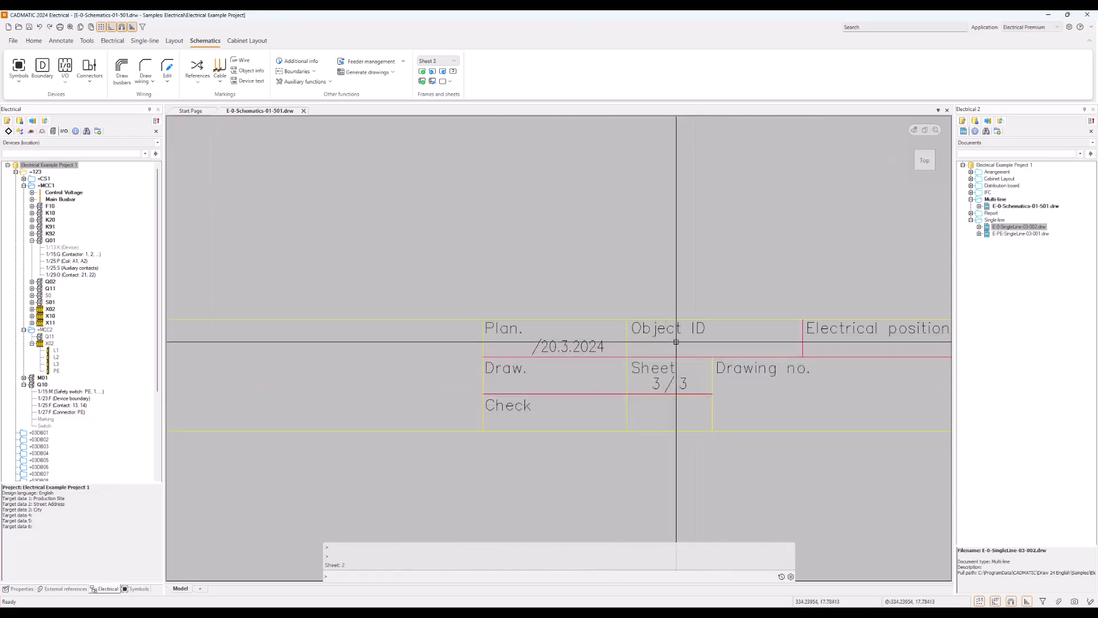
pyautogui.scroll(-2, 684, 393)
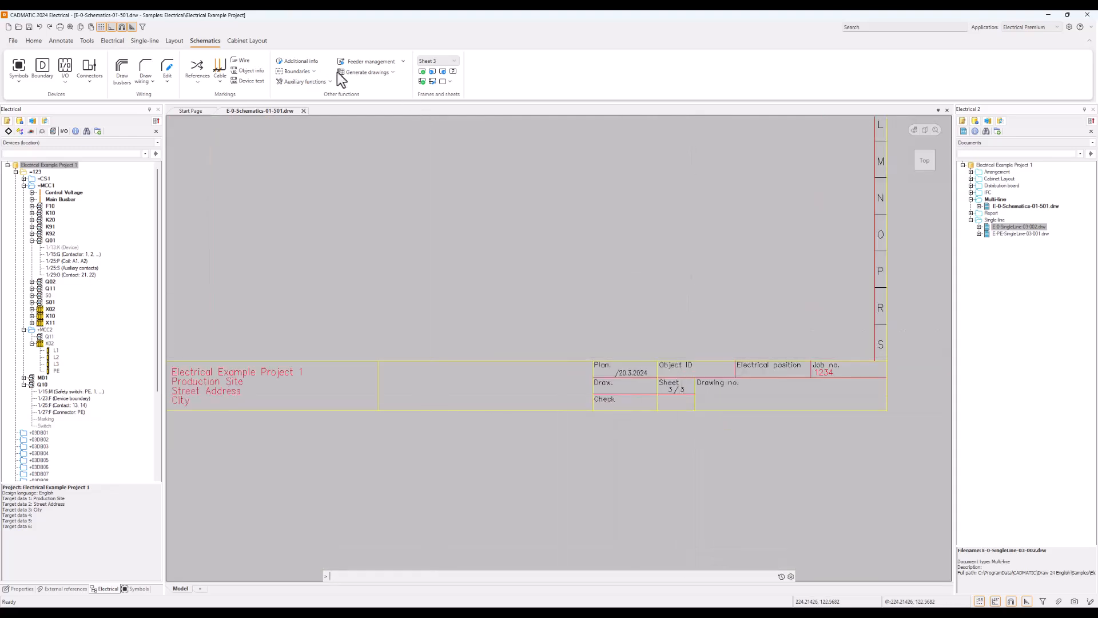
pyautogui.click(67, 26)
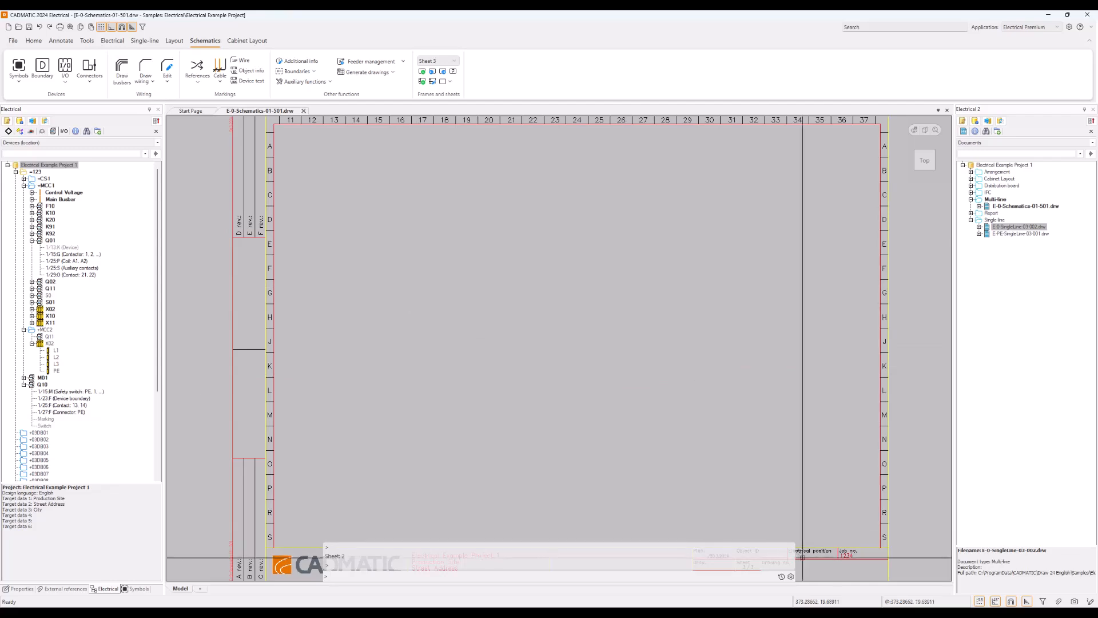
pyautogui.scroll(5, 605, 461)
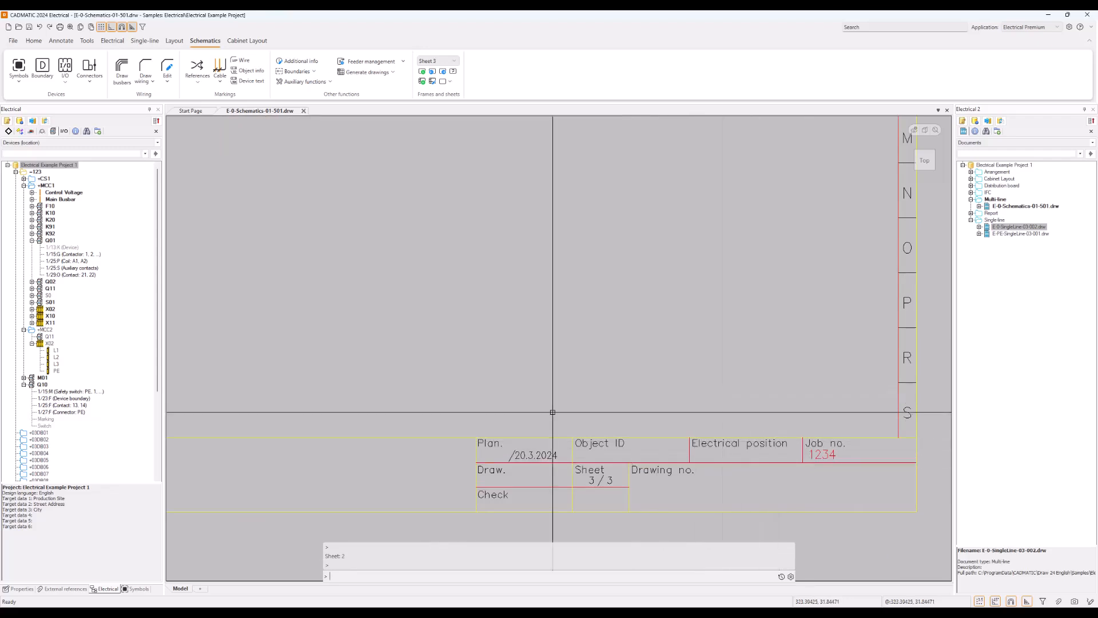
# - Set the data of location =123+MCC2 to the drawing frame of sheet 3
pyautogui.click(47, 331)
pyautogui.scroll(-4, 512, 395)
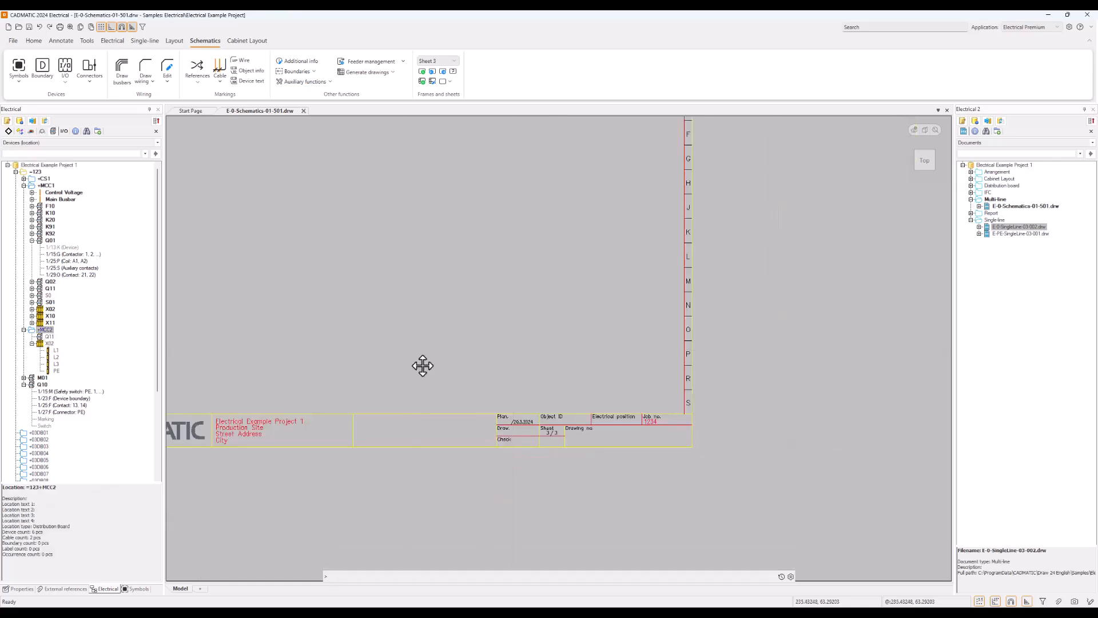
pyautogui.moveTo(423, 366)
pyautogui.mouseDown(button='middle')
pyautogui.moveTo(522, 429)
pyautogui.moveTo(580, 489)
pyautogui.mouseUp(button='middle')
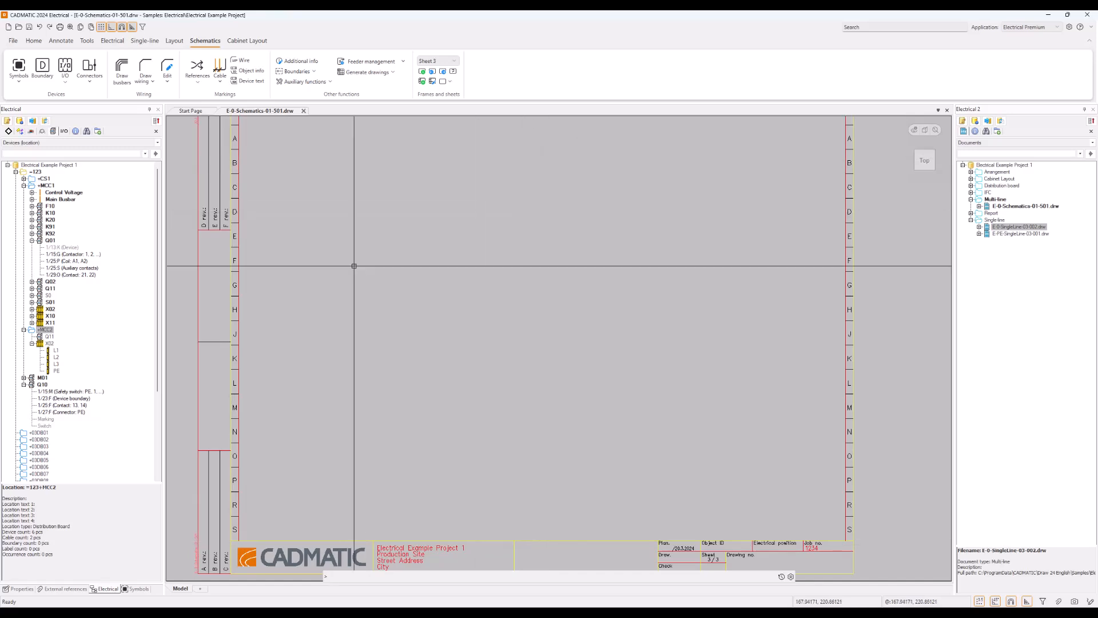
pyautogui.rightClick(49, 331)
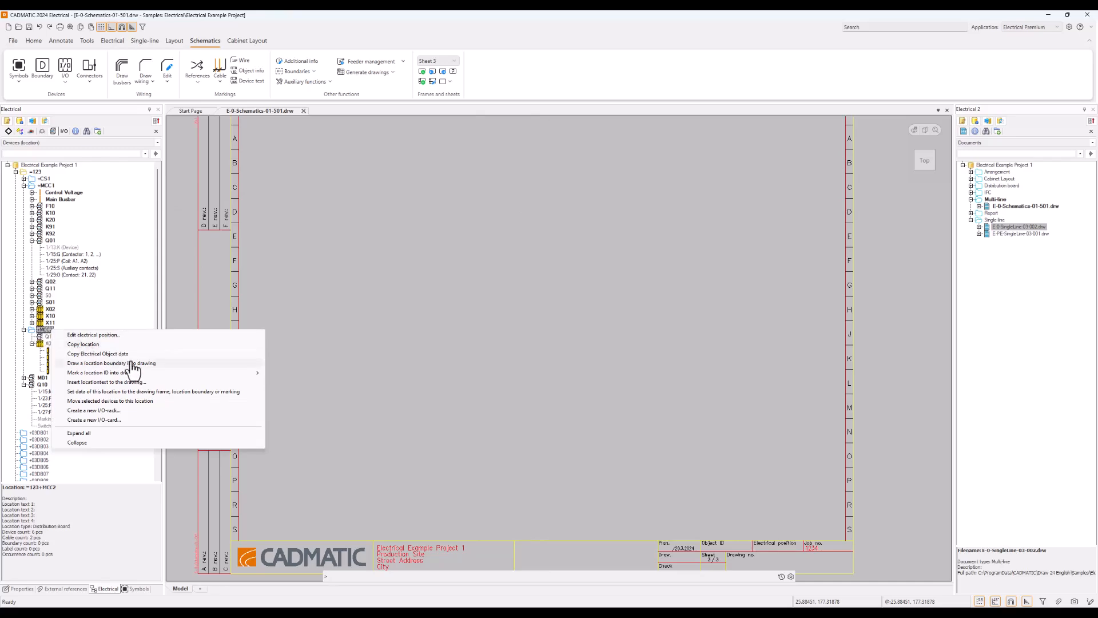
pyautogui.click(237, 392)
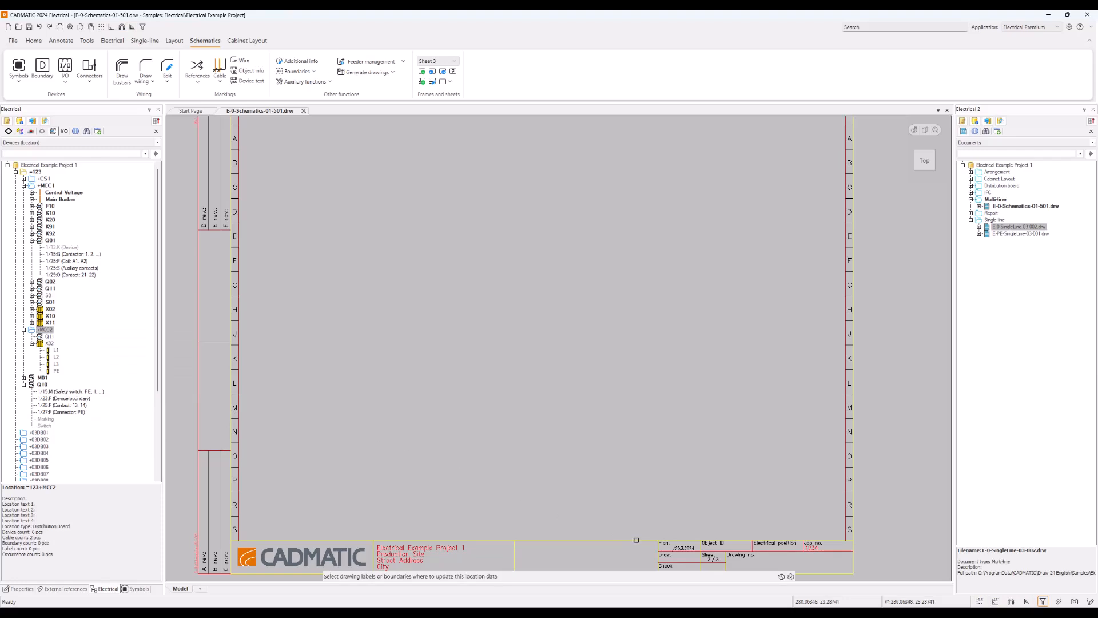
pyautogui.click(636, 540)
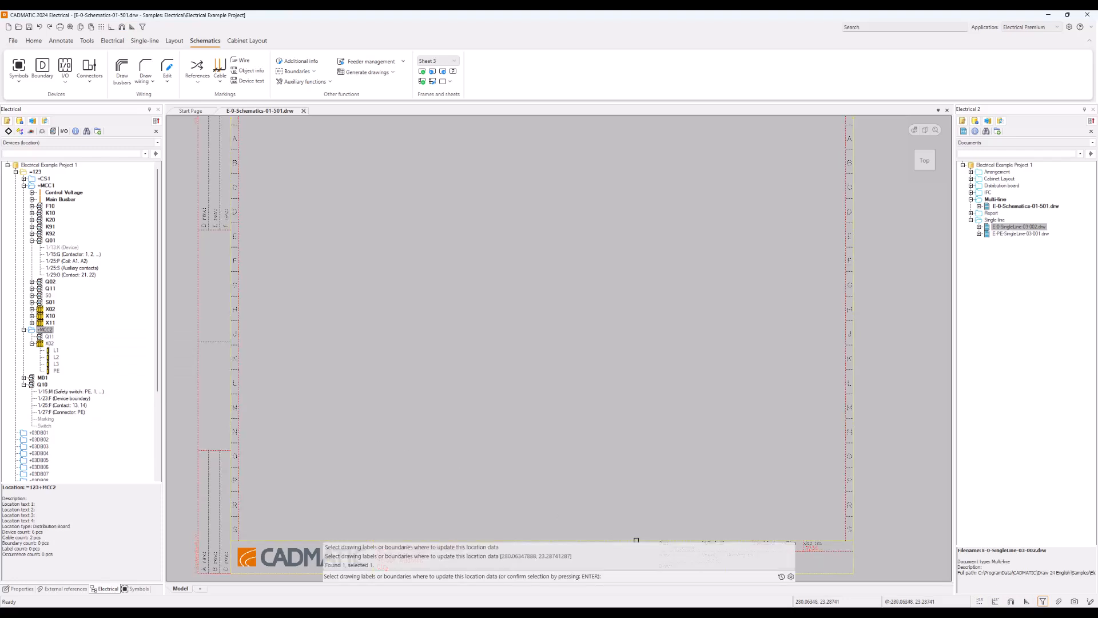
pyautogui.press('Return')
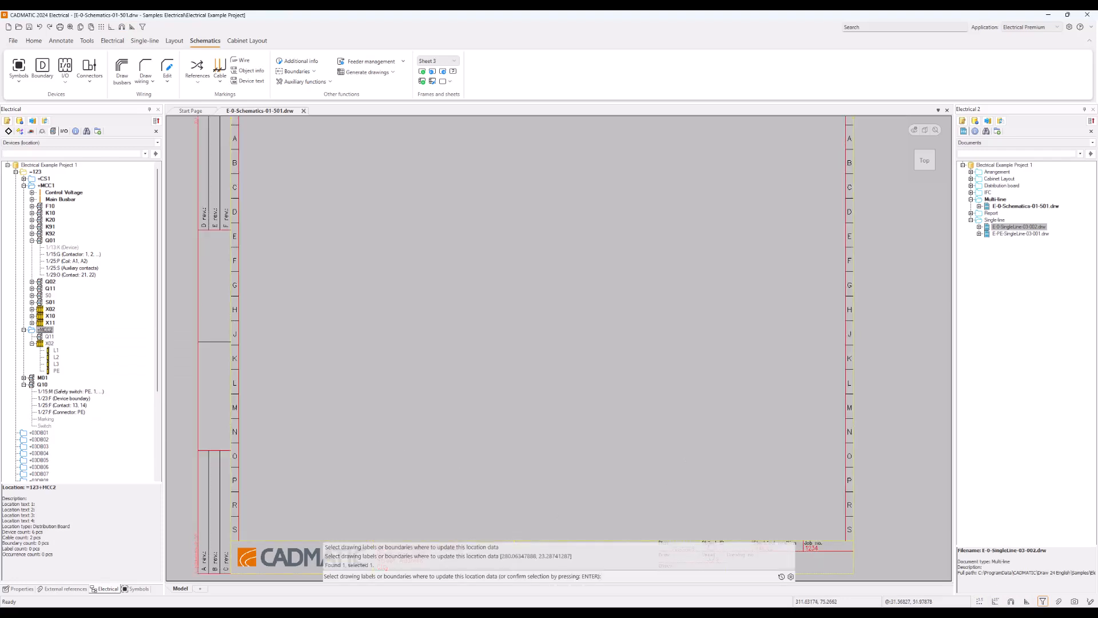
# - Check the location data in sheet 3's title block and show the occurrences of location +MCC2 in the drawing
pyautogui.moveTo(679, 456); pyautogui.dragTo(607, 428, button='middle')
pyautogui.scroll(5, 607, 427)
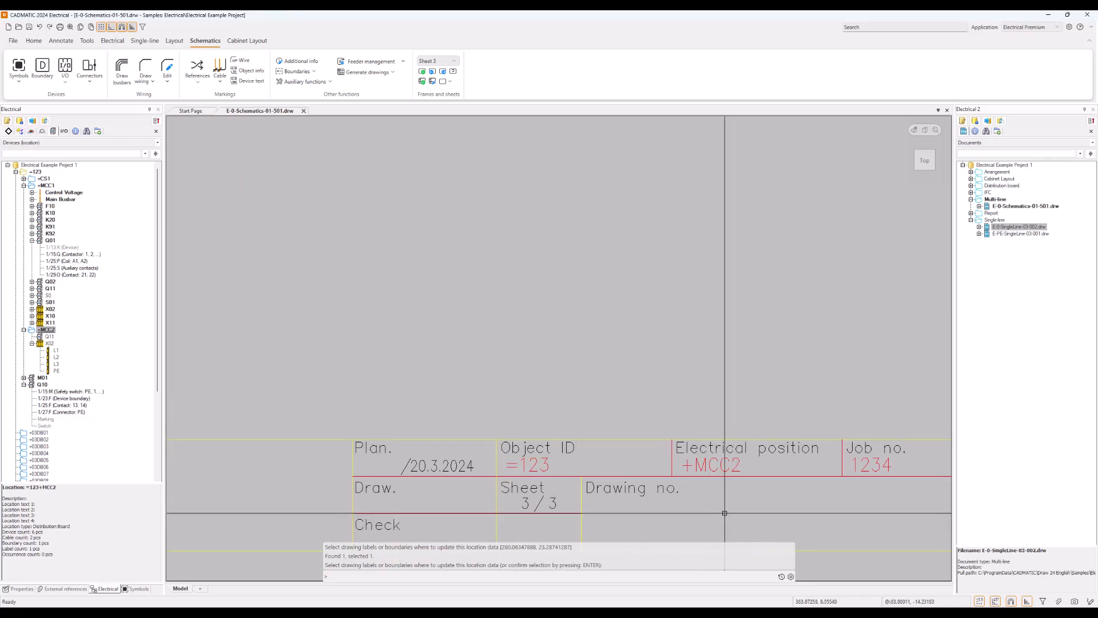
pyautogui.press('Escape')
pyautogui.rightClick(47, 330)
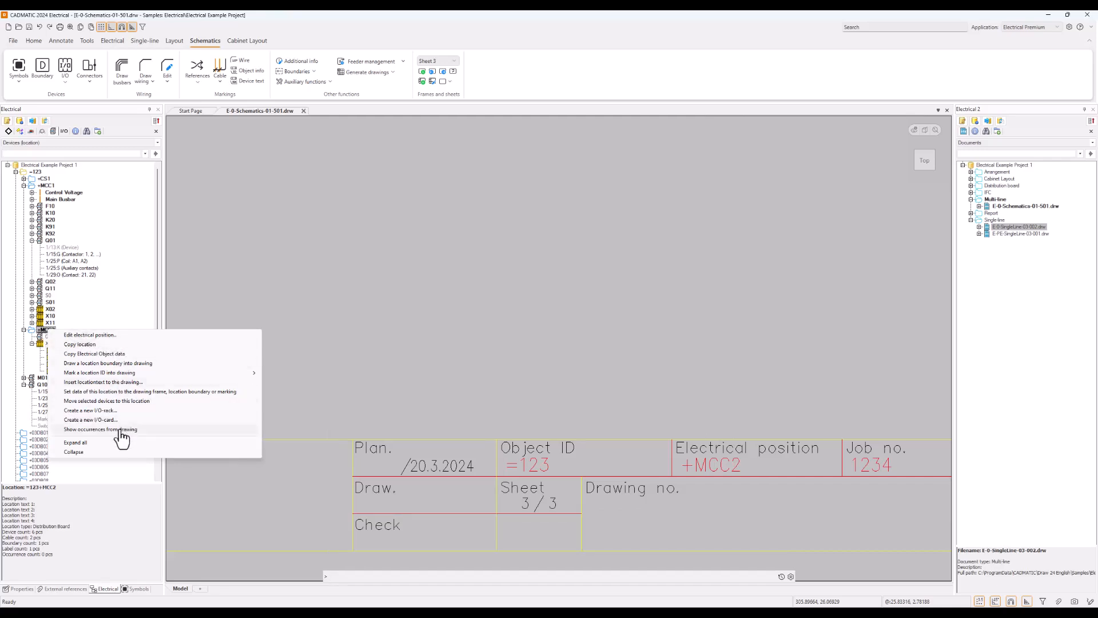
pyautogui.click(121, 430)
pyautogui.scroll(-5, 507, 364)
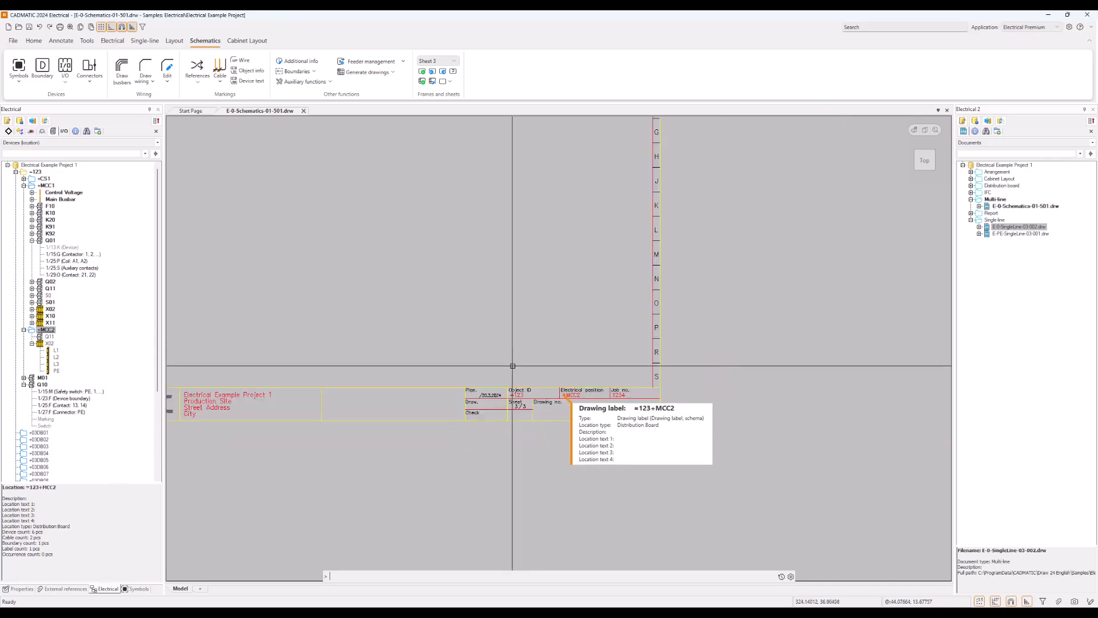
pyautogui.moveTo(499, 356); pyautogui.dragTo(579, 456, button='middle')
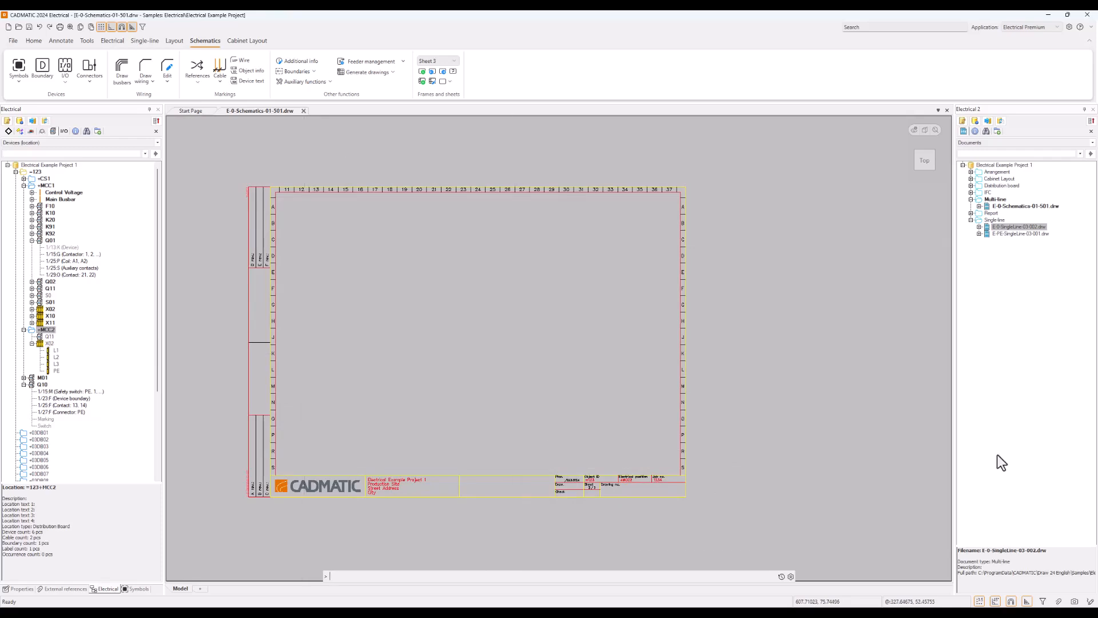
pyautogui.scroll(2, 351, 321)
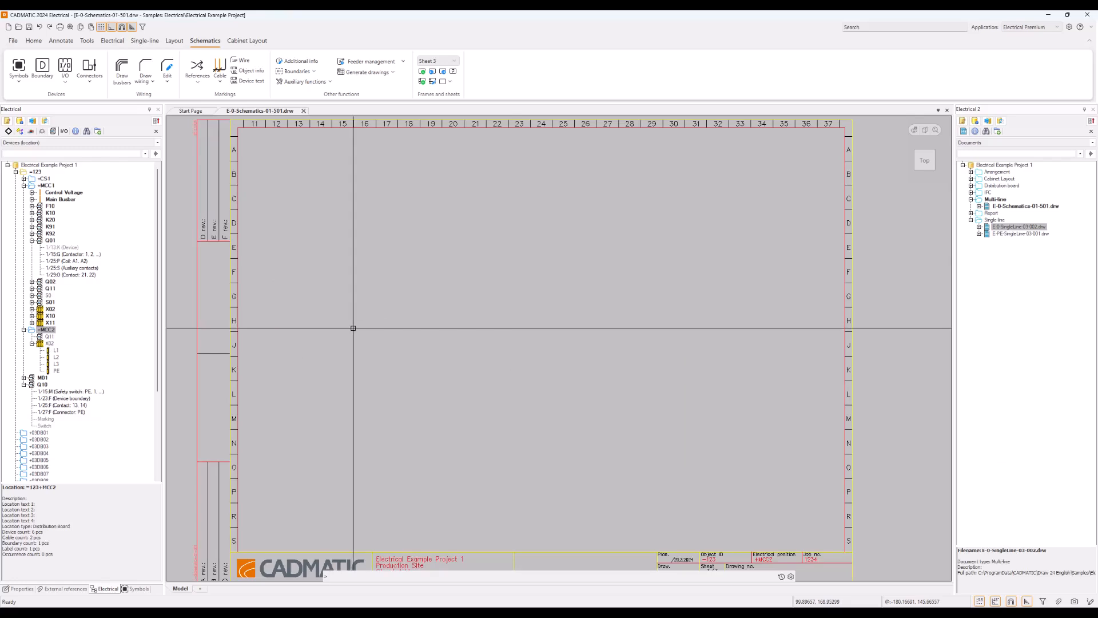
# - Insert an occurrence of device Q11 on sheet 3 around column 15, row M, using the first Safety switch symbol with default attributes
pyautogui.click(50, 337)
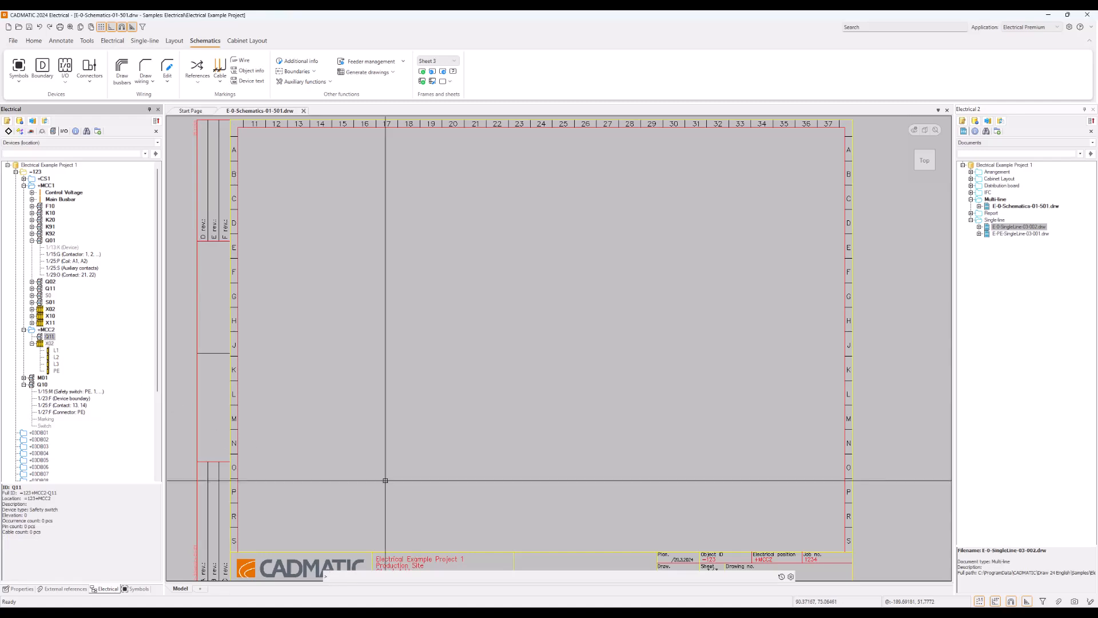
pyautogui.rightClick(51, 338)
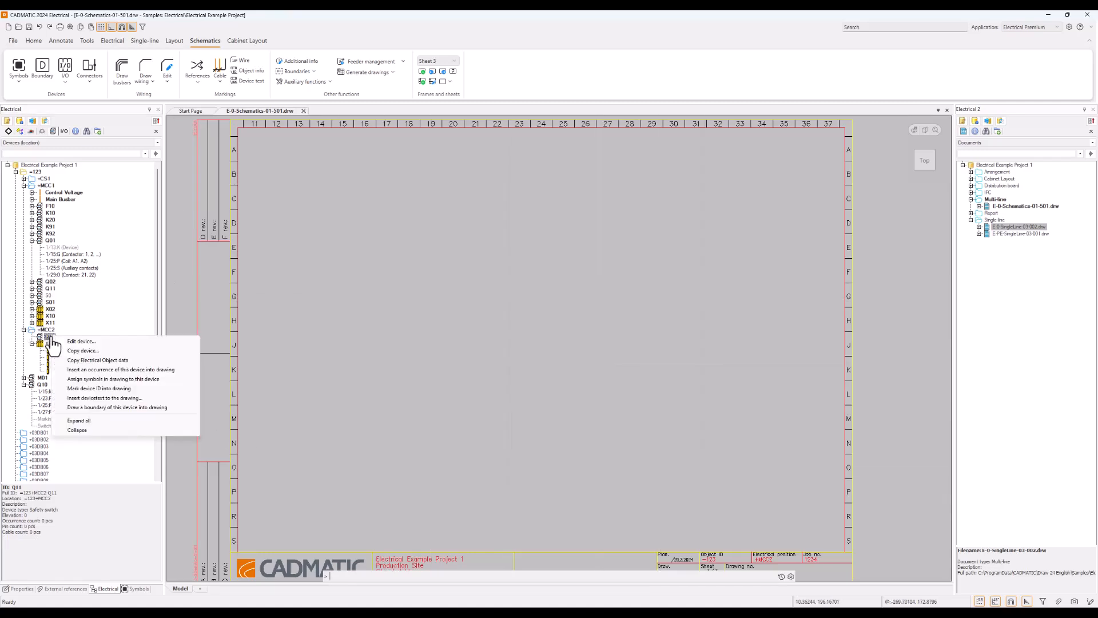
pyautogui.click(164, 370)
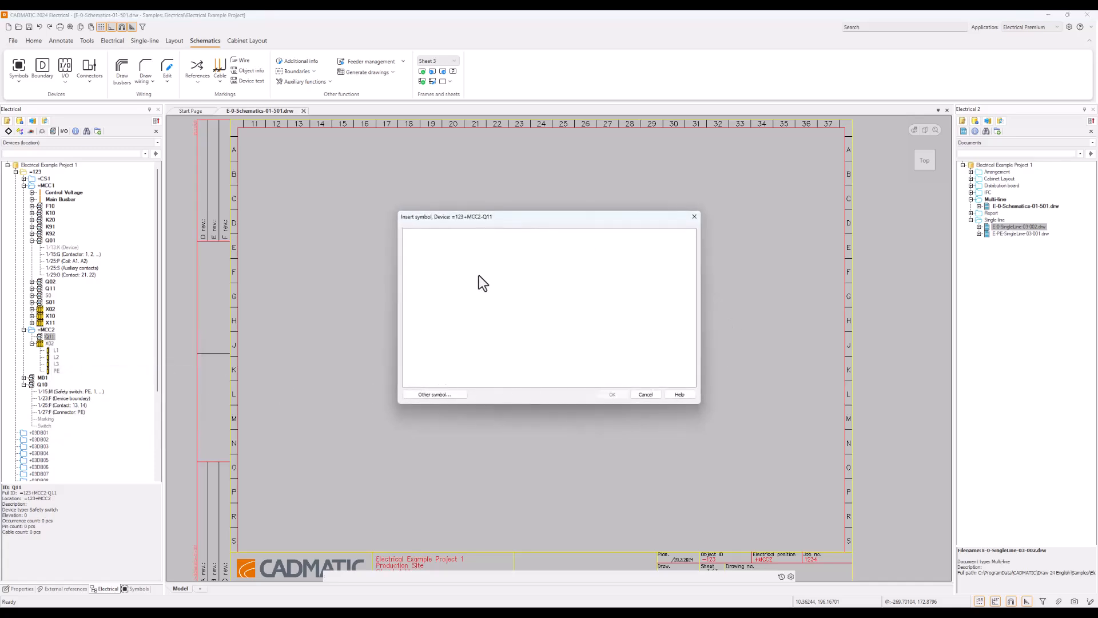
pyautogui.click(437, 393)
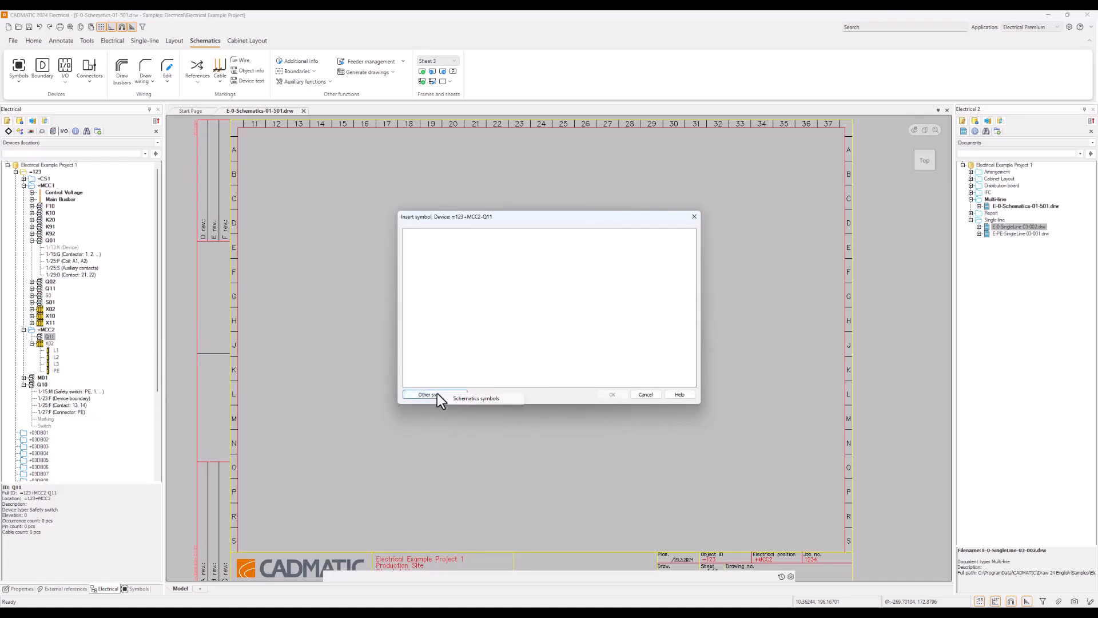
pyautogui.click(472, 402)
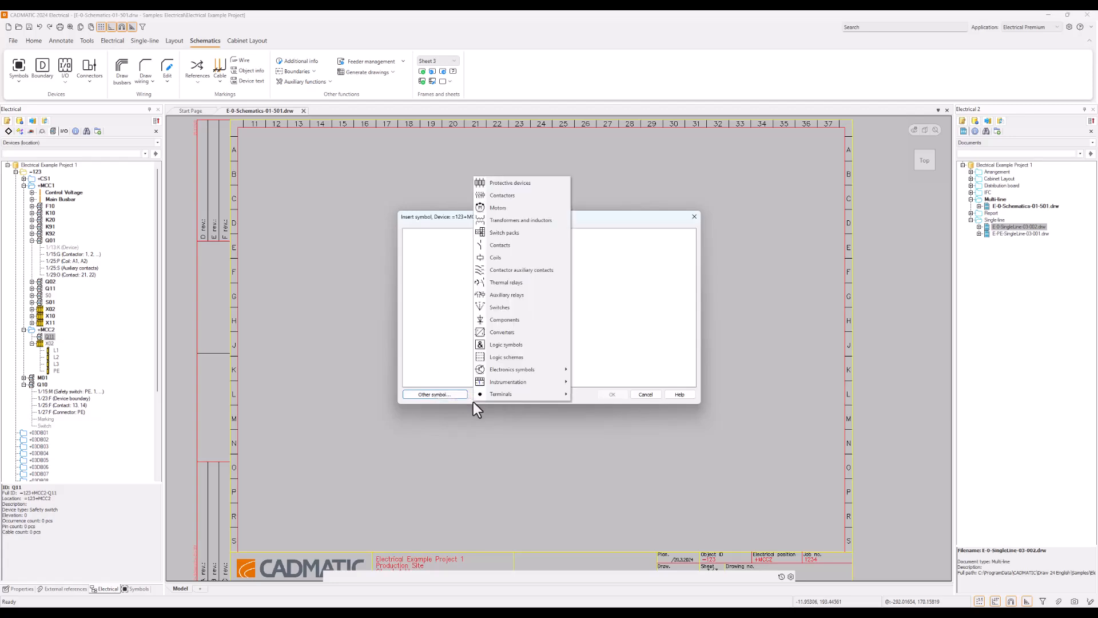
pyautogui.click(509, 208)
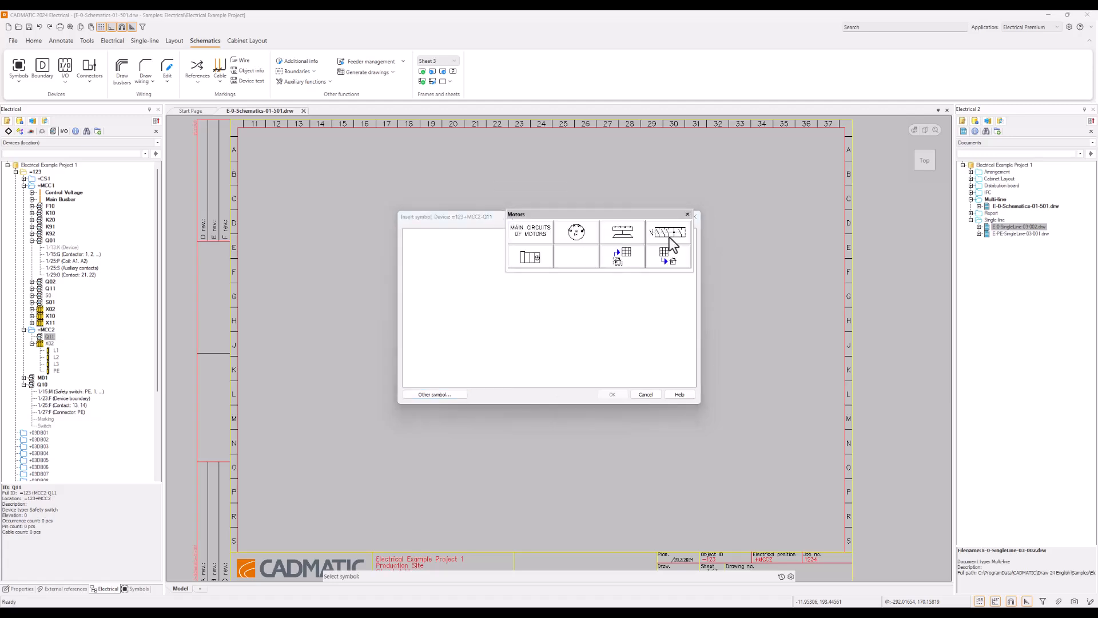
pyautogui.click(671, 235)
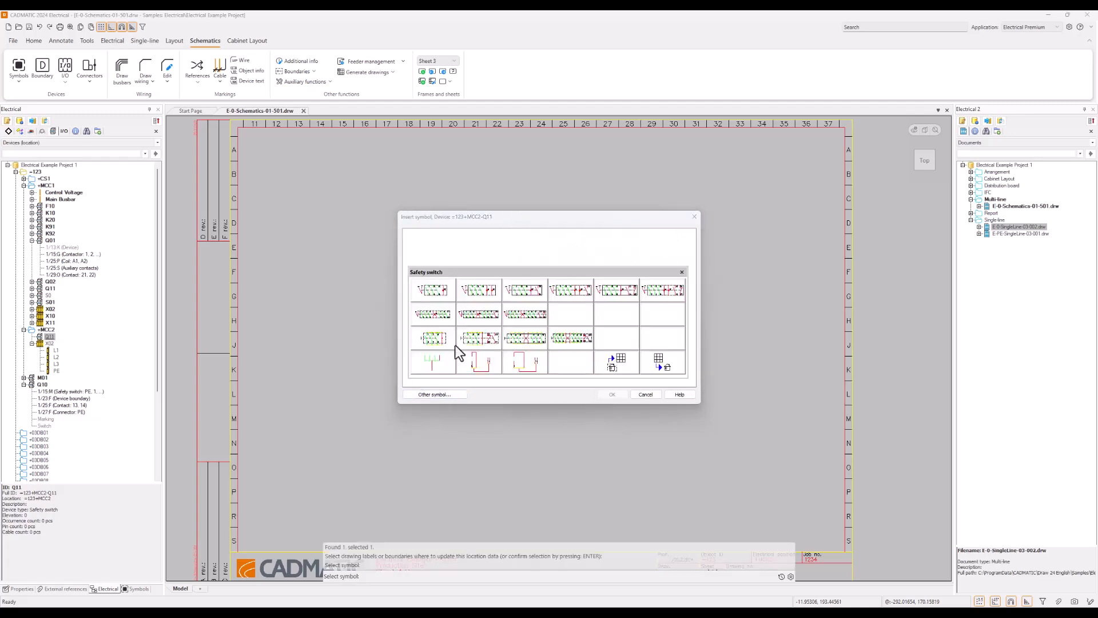
pyautogui.click(435, 293)
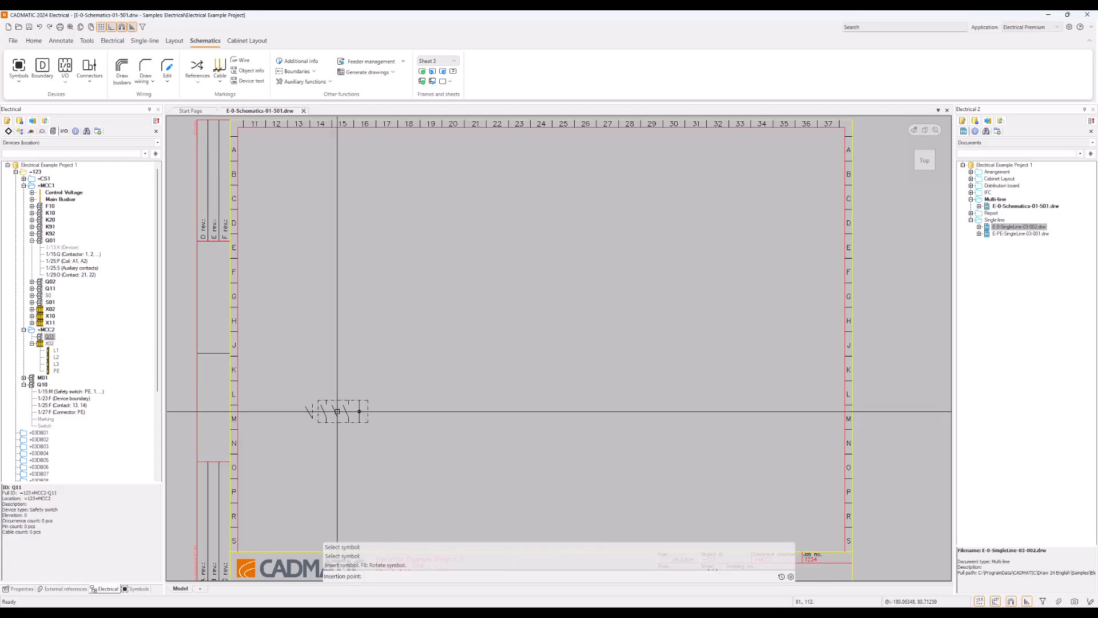
pyautogui.click(343, 411)
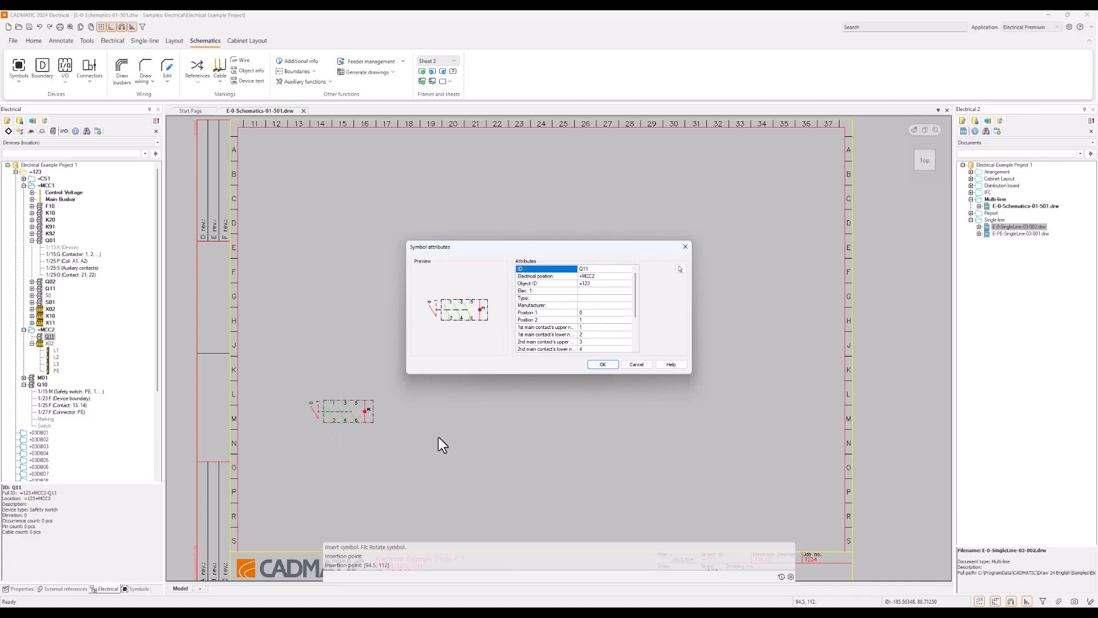
pyautogui.click(603, 365)
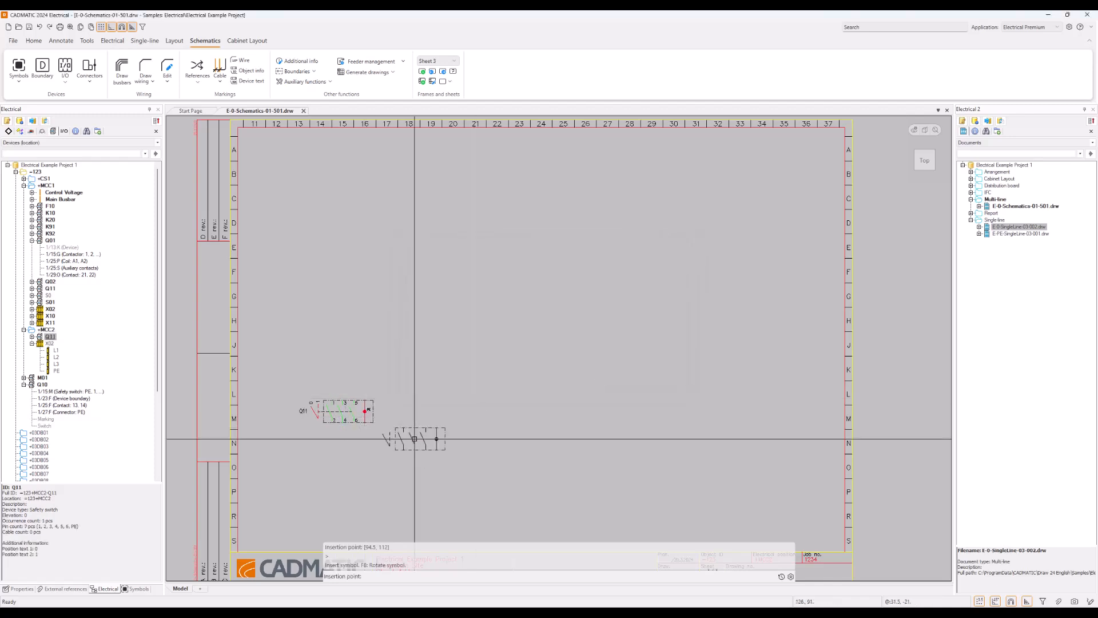
pyautogui.press('Escape')
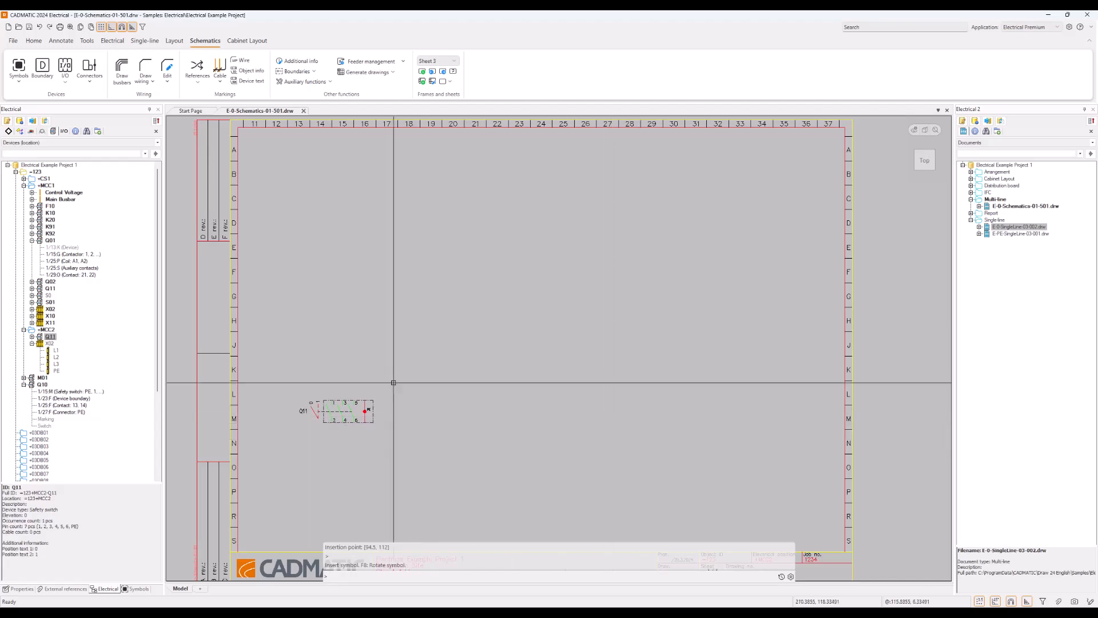
# - Start inserting the terminal blocks of strip +MCC2-X02, with type Terminal block and the large filled-dot symbol
pyautogui.click(55, 345)
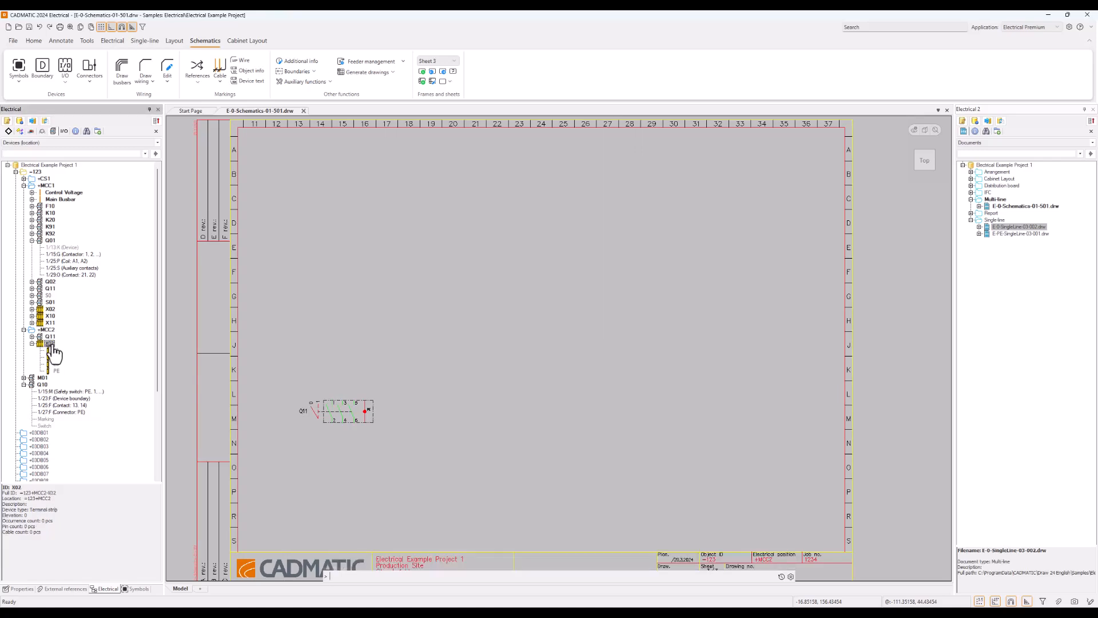
pyautogui.rightClick(55, 355)
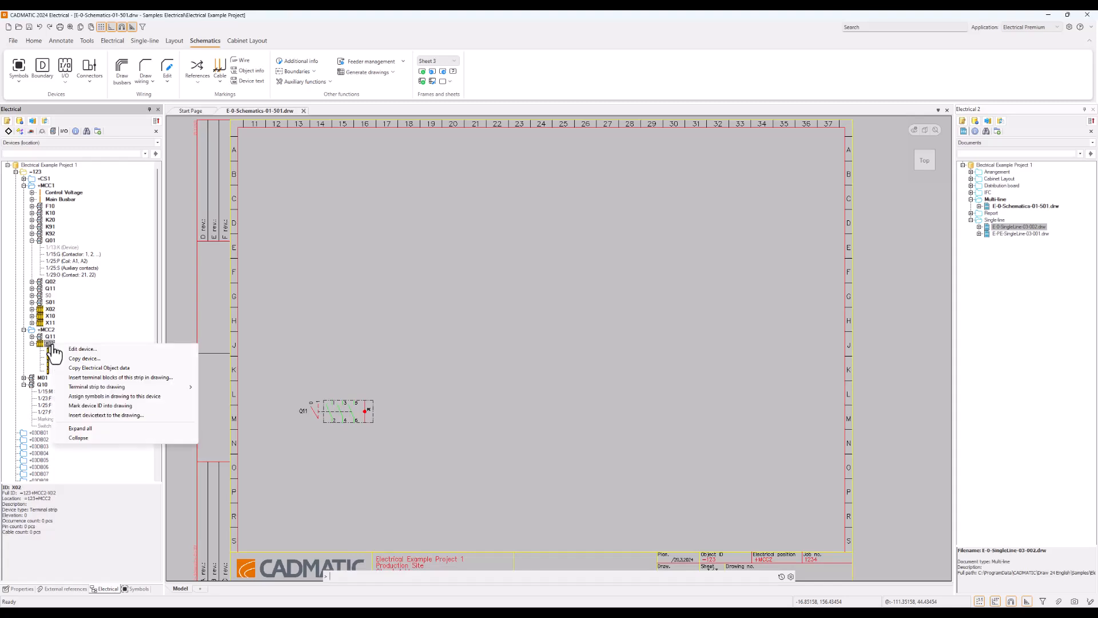
pyautogui.click(136, 378)
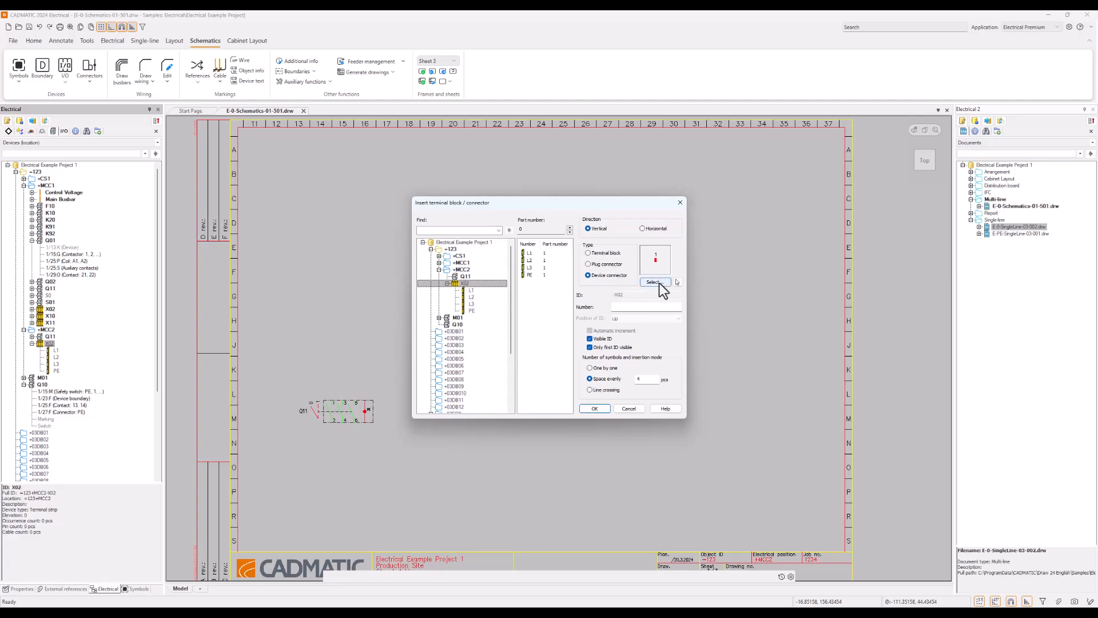
pyautogui.click(660, 283)
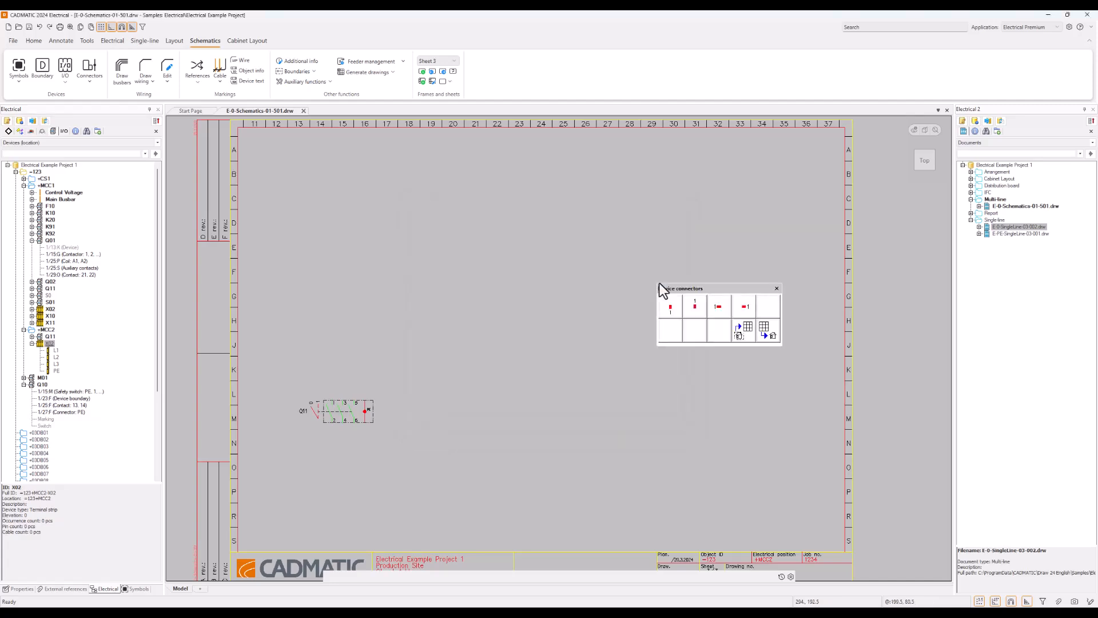
pyautogui.click(777, 289)
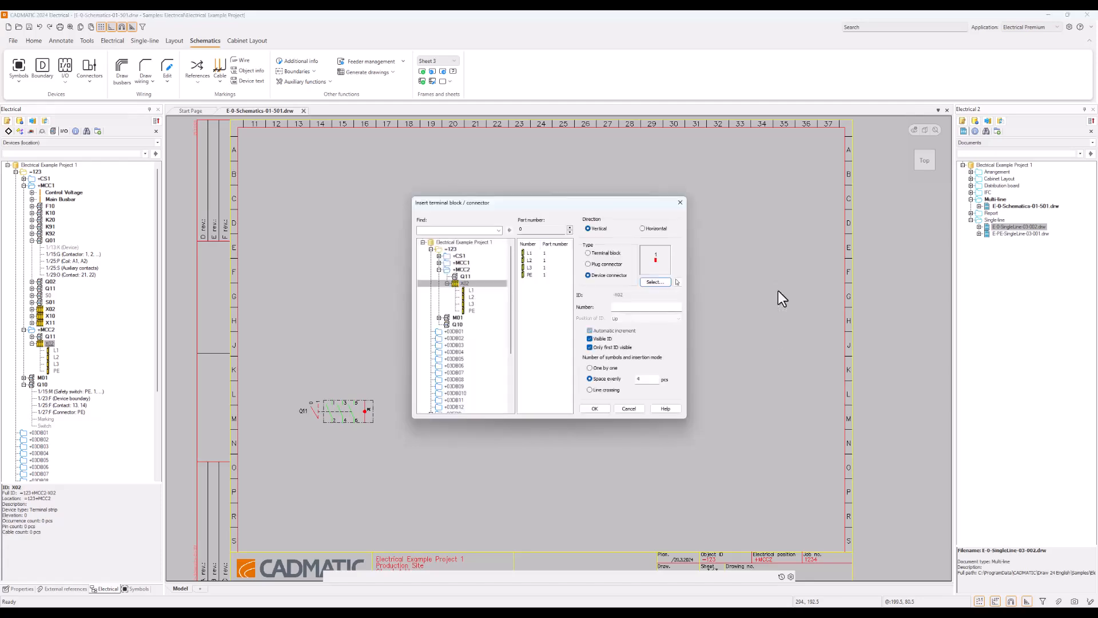
pyautogui.click(599, 255)
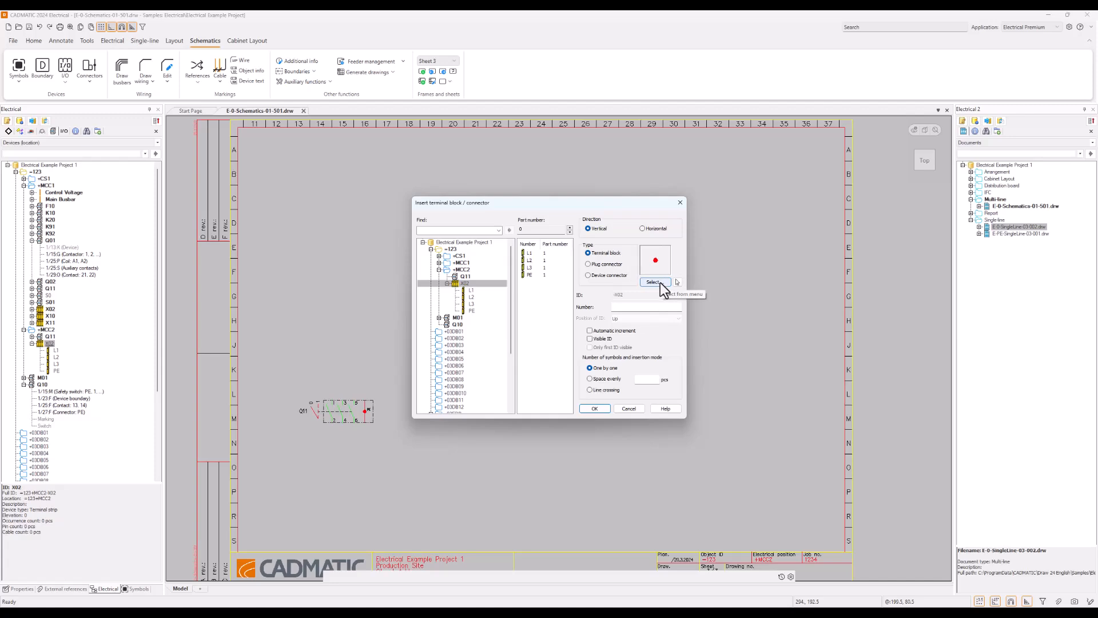
pyautogui.click(661, 283)
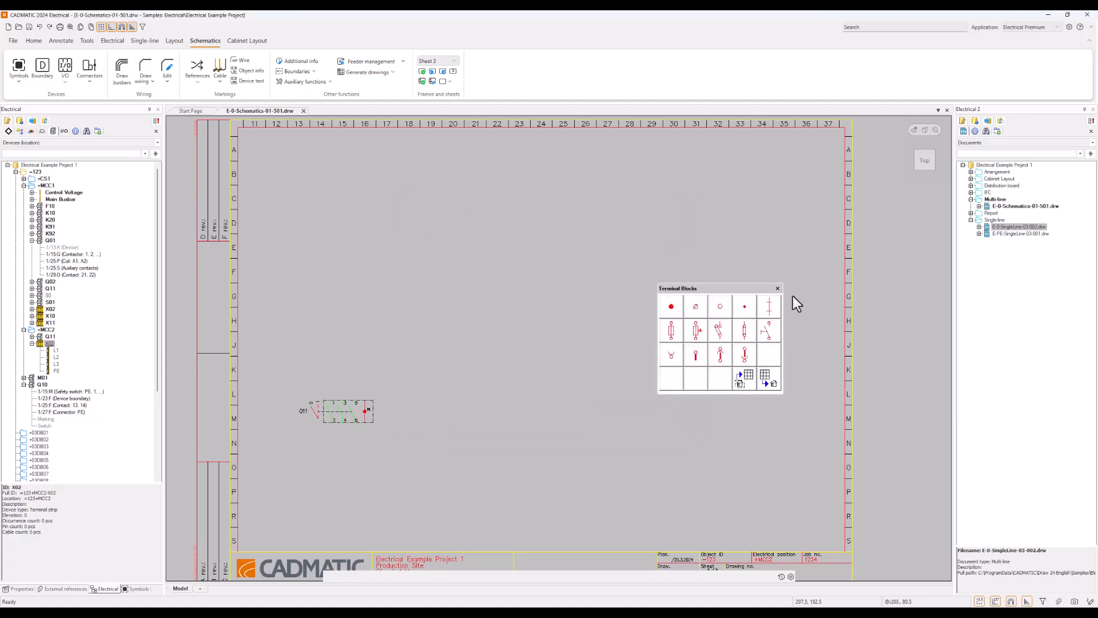
pyautogui.click(672, 307)
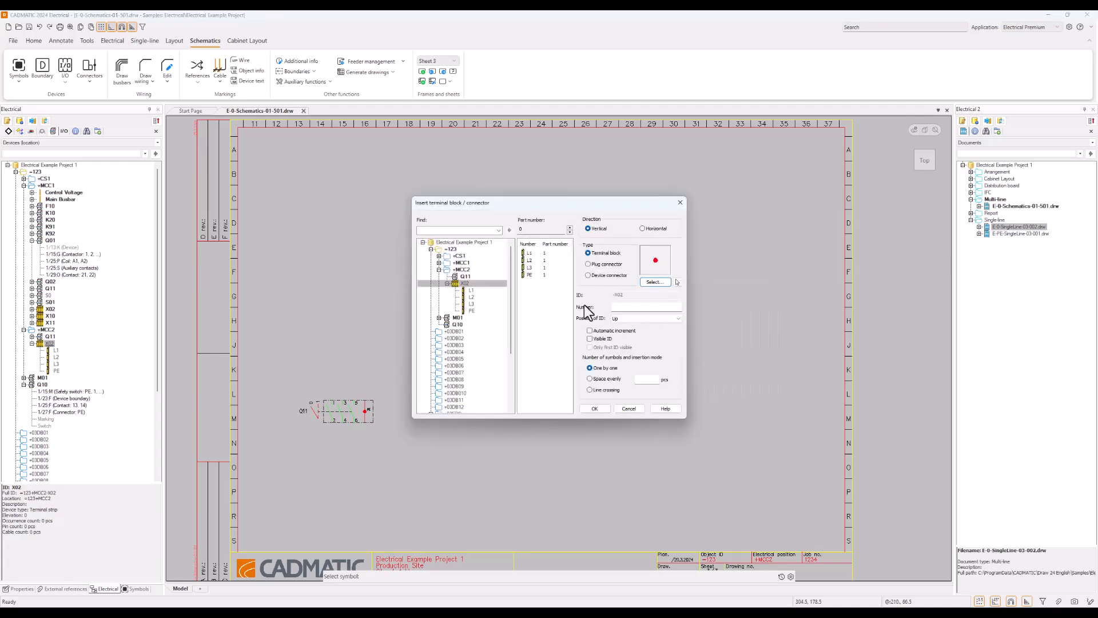
# - Select terminals L1, L2, L3 and PE for insertion, evenly spaced, with the ID visible only on the first one
pyautogui.moveTo(537, 255); pyautogui.dragTo(547, 284)
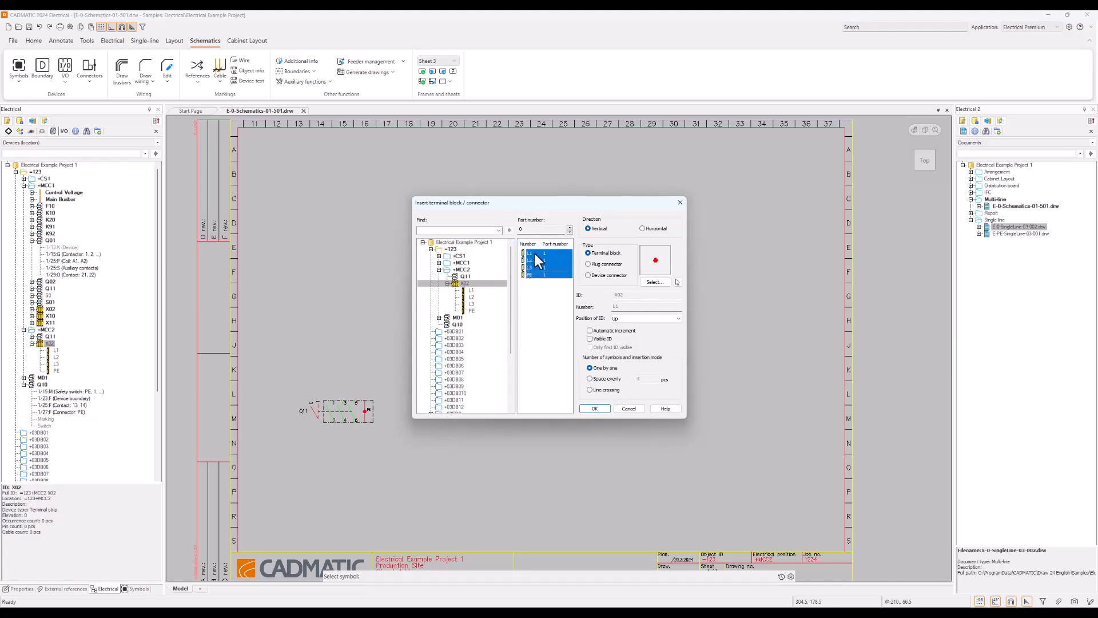
pyautogui.click(537, 254)
pyautogui.keyDown('shift'); pyautogui.click(537, 275); pyautogui.keyUp('shift')
pyautogui.click(590, 380)
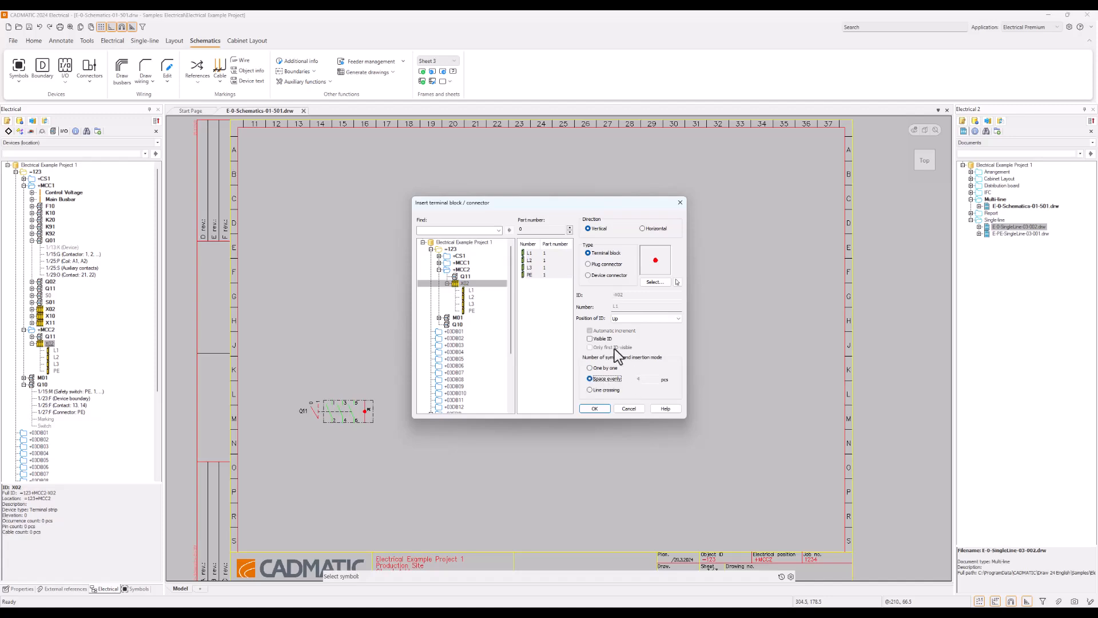
pyautogui.click(590, 339)
pyautogui.click(590, 347)
pyautogui.click(594, 410)
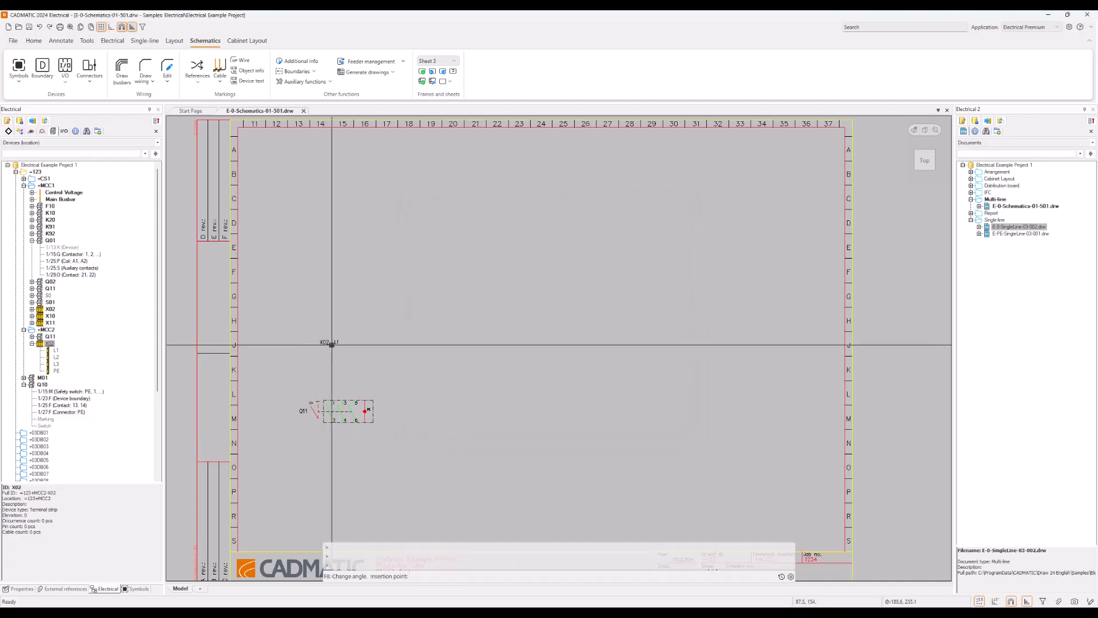
# - Place the X02 terminals above Q11, with L1 aligned to contact 1 and L2 to contact 3
pyautogui.scroll(4, 332, 400)
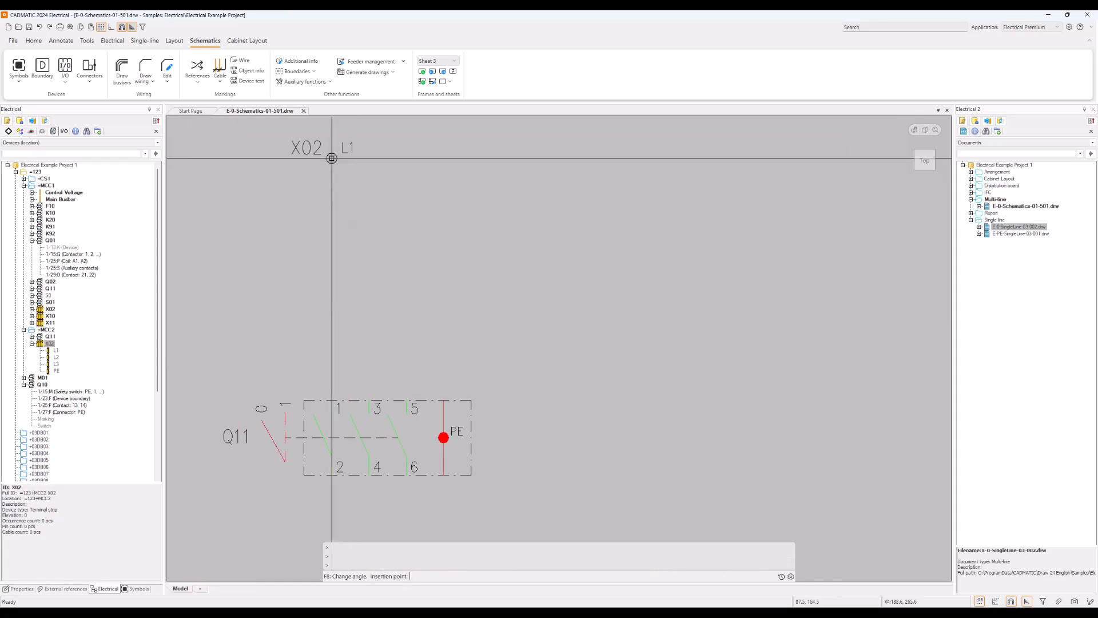
pyautogui.scroll(-2, 332, 158)
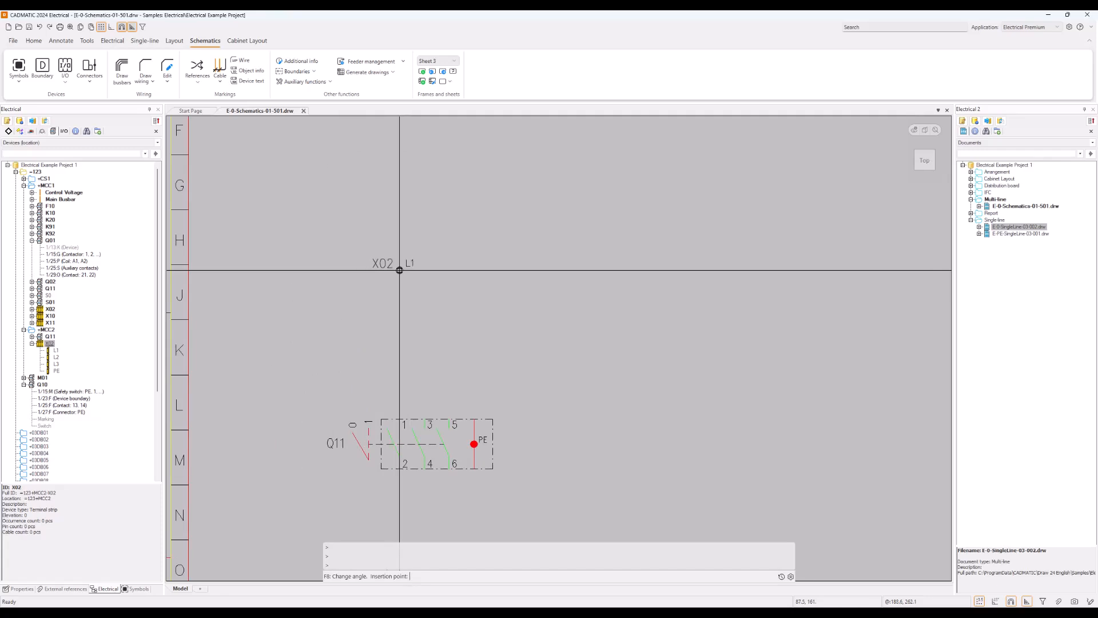
pyautogui.click(399, 270)
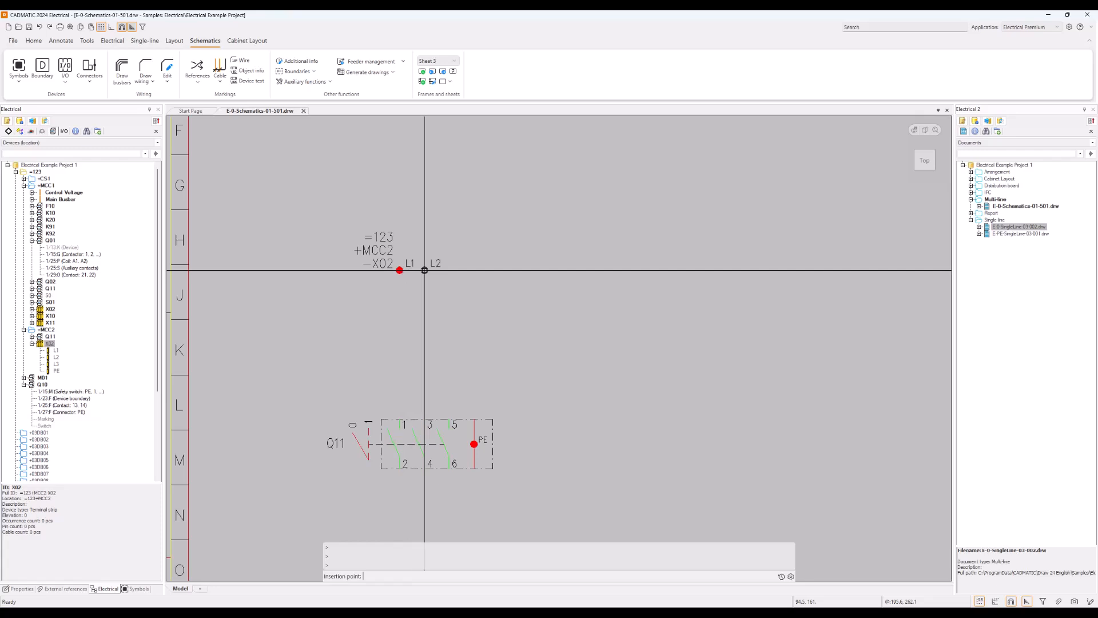
pyautogui.click(424, 270)
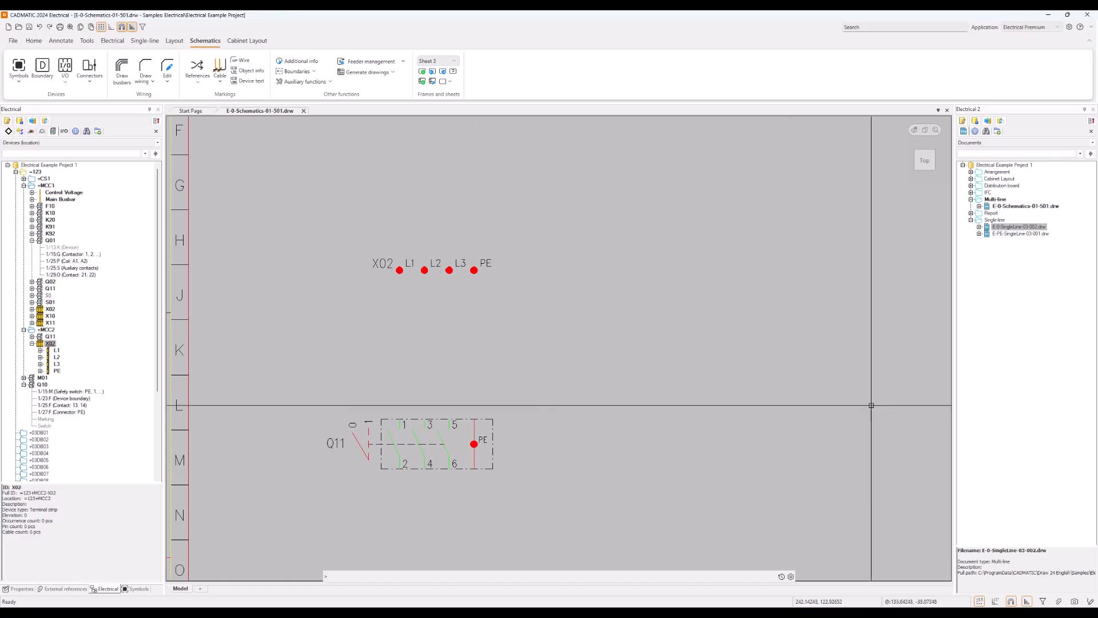
# - Open the schematic symbol library, view the full symbol set and return to the symbols in the current drawing
pyautogui.scroll(-4, 555, 469)
pyautogui.moveTo(561, 474); pyautogui.dragTo(469, 416, button='middle')
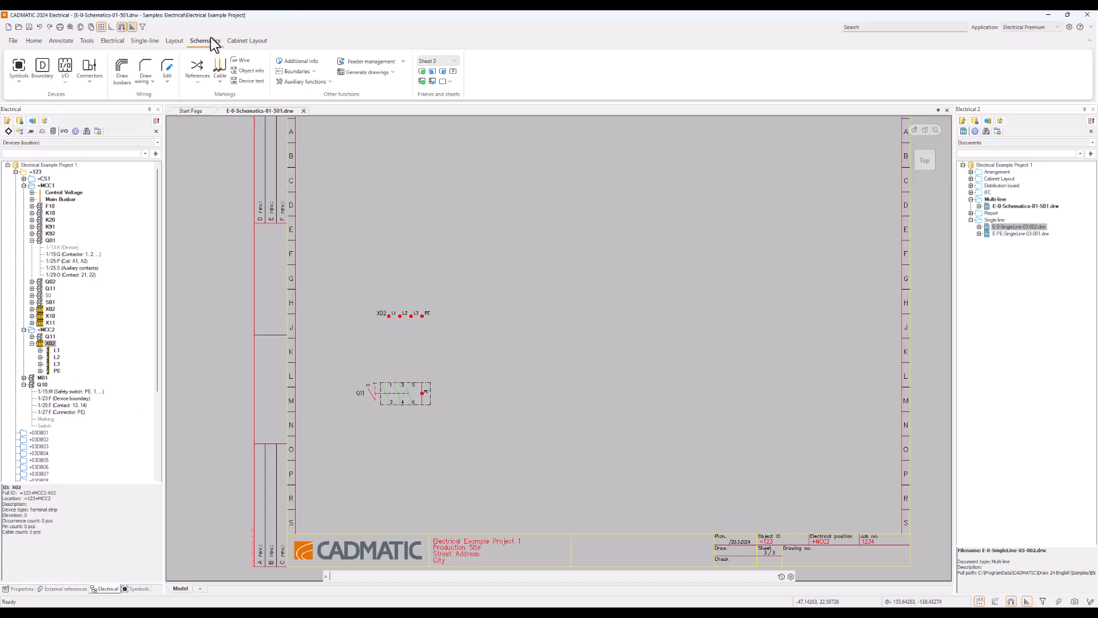
pyautogui.click(17, 65)
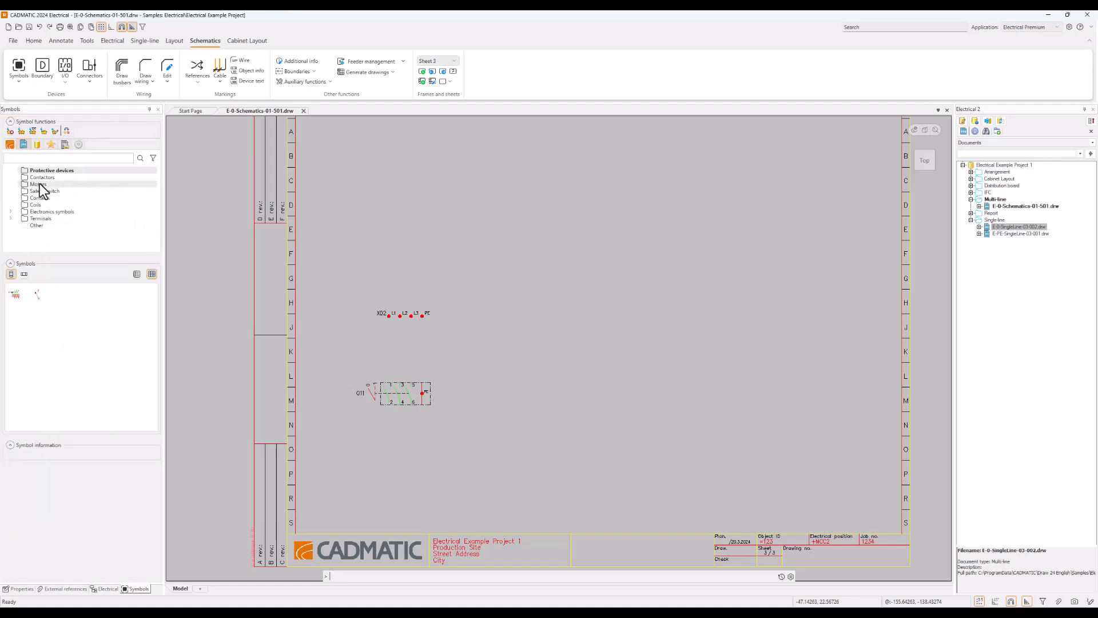
pyautogui.click(9, 145)
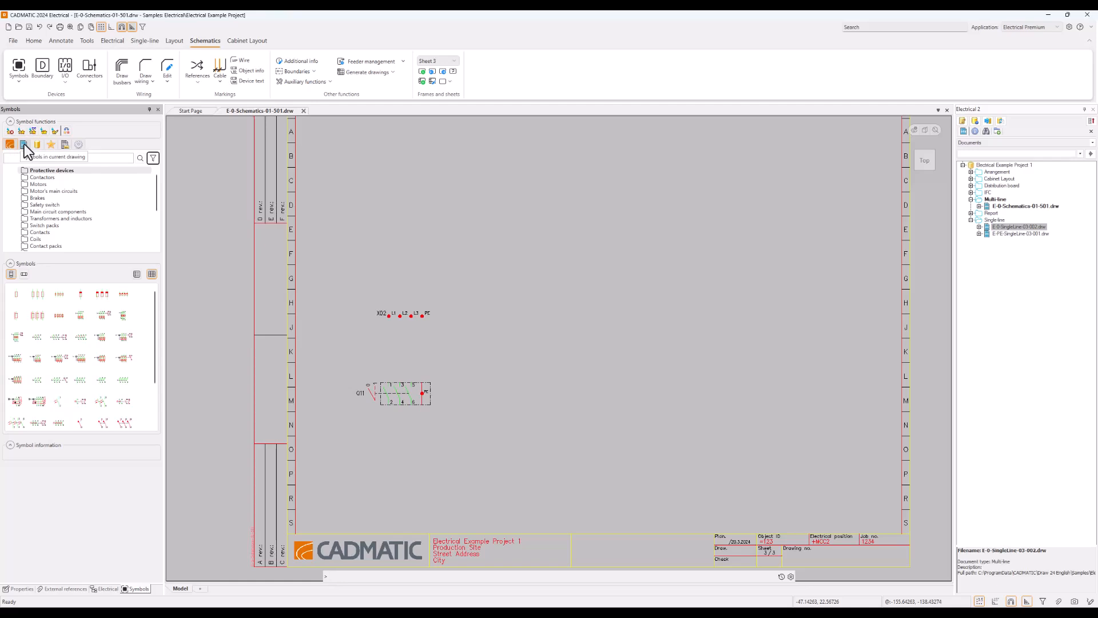
pyautogui.click(24, 144)
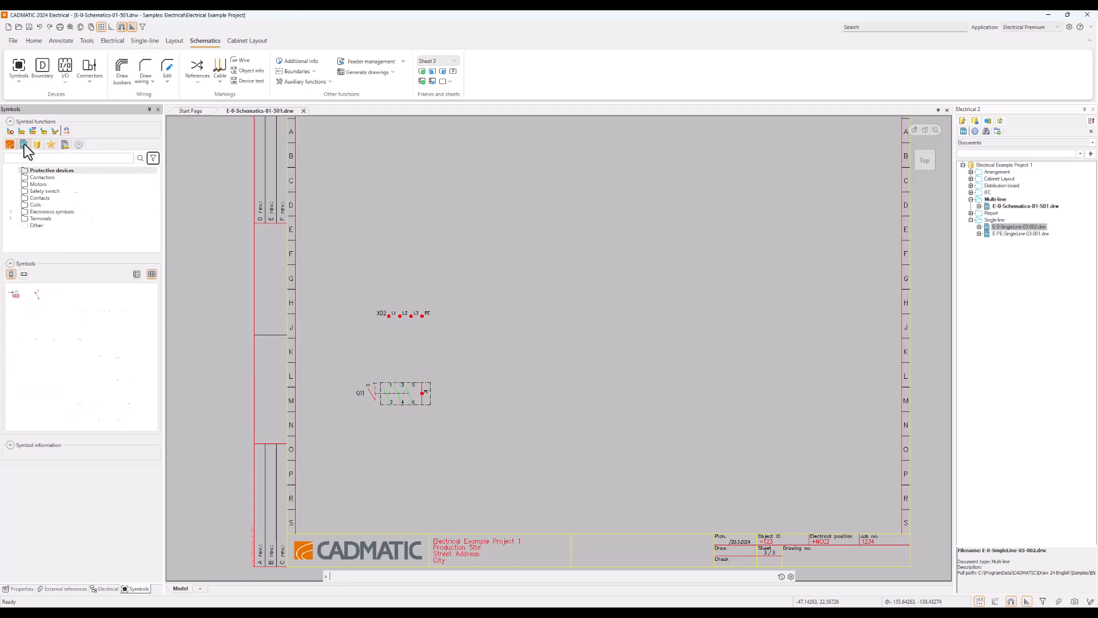
# - Place a 3-phase motor symbol below Q11, with connector U1 aligned to terminal L1 of X02
pyautogui.click(37, 185)
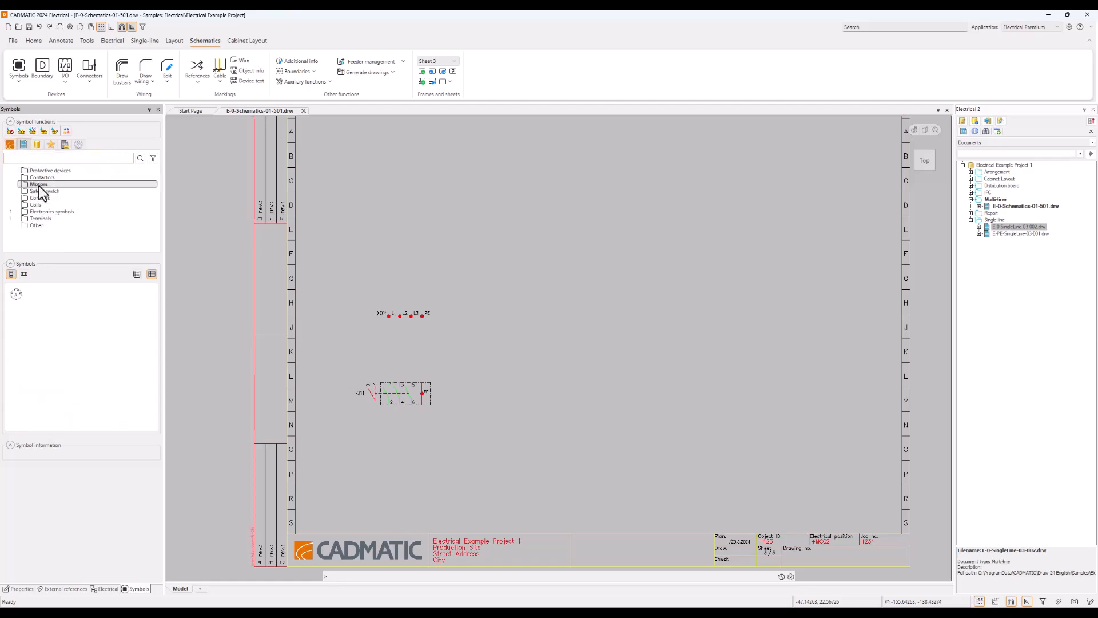
pyautogui.click(16, 295)
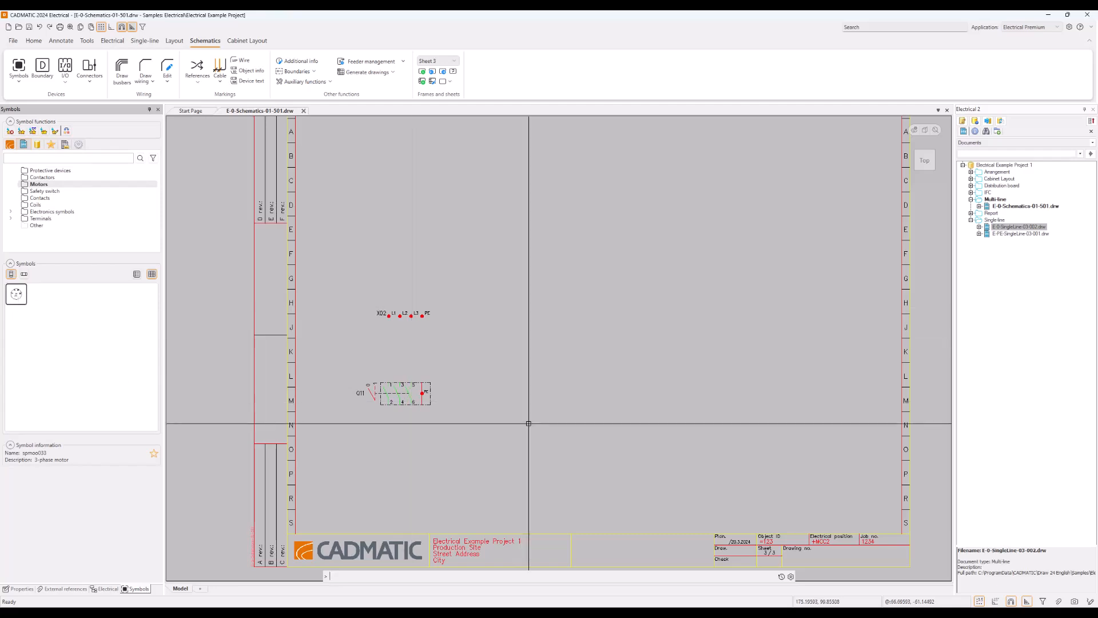
pyautogui.moveTo(528, 422); pyautogui.dragTo(529, 424, button='middle')
pyautogui.press('pagedown')
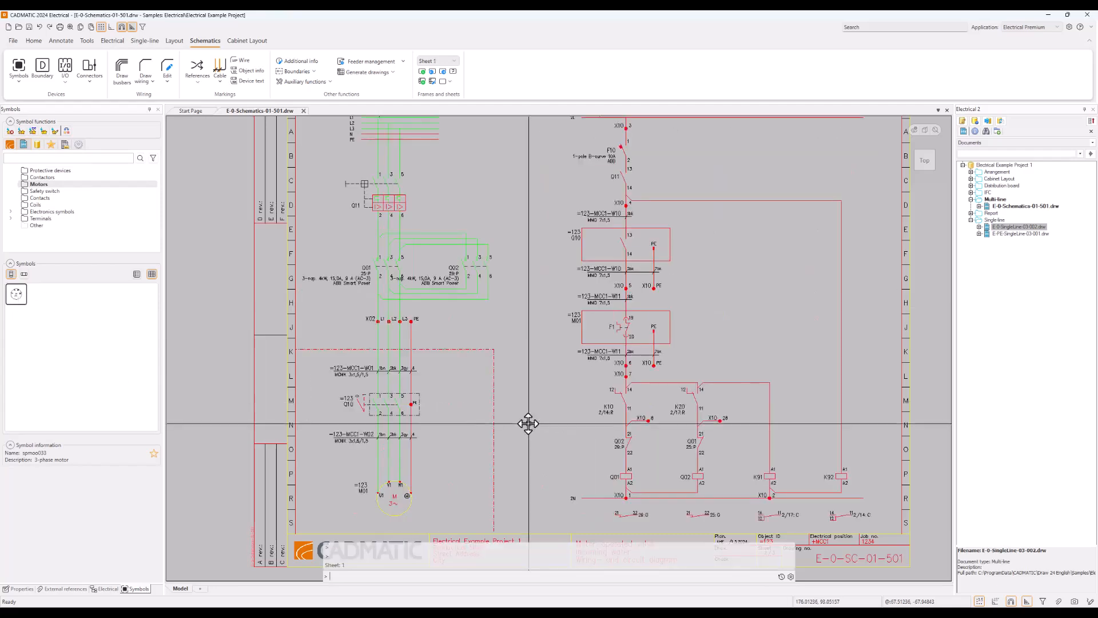
pyautogui.press('pageup')
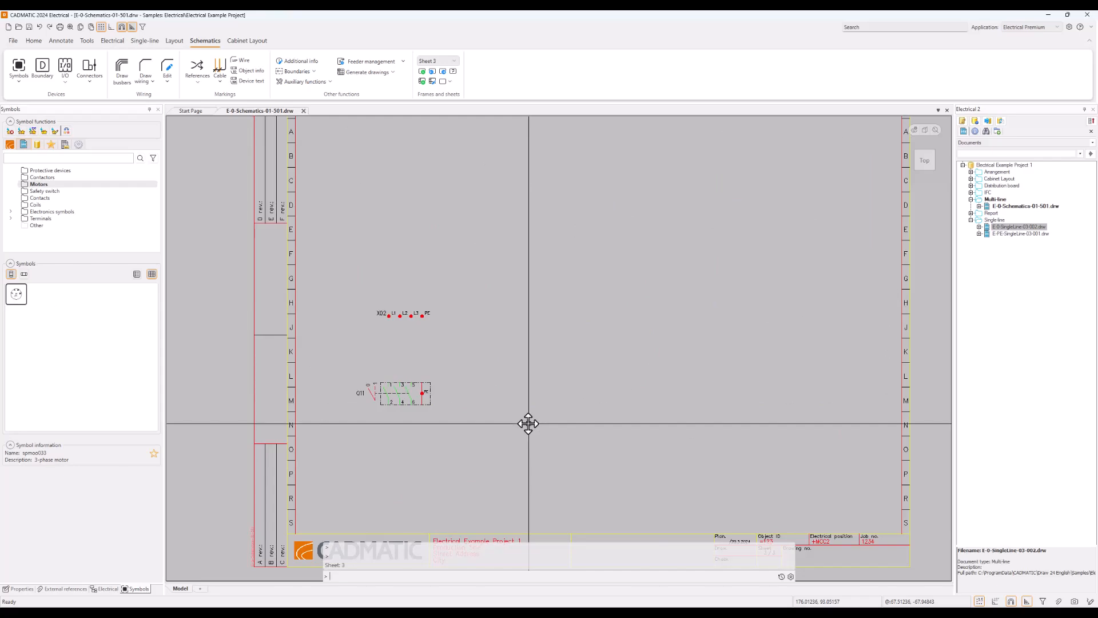
pyautogui.click(17, 296)
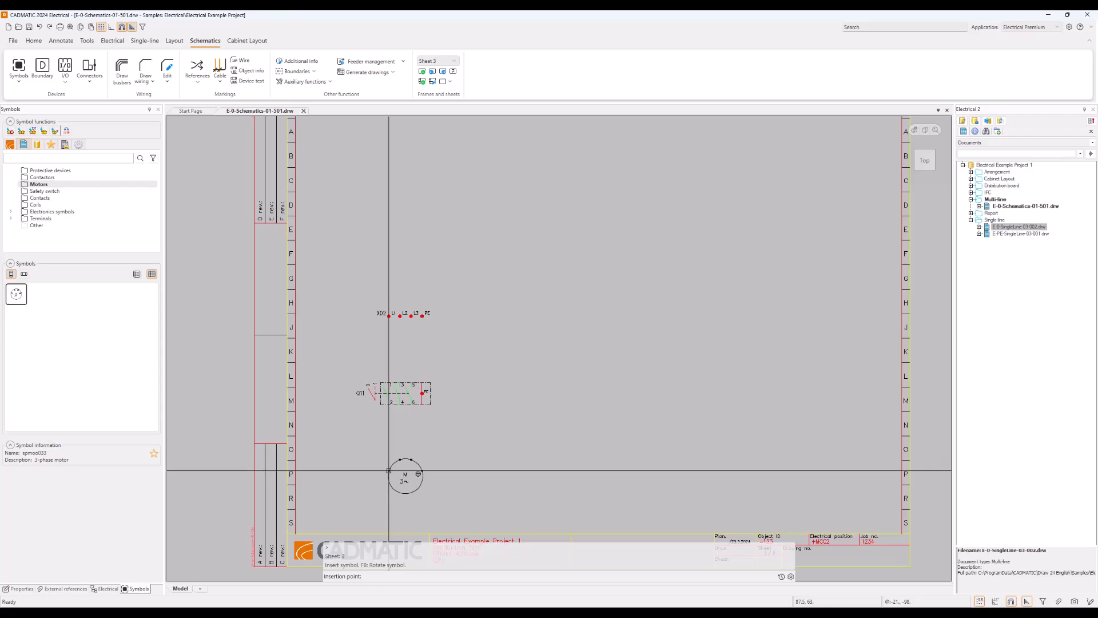
pyautogui.click(389, 470)
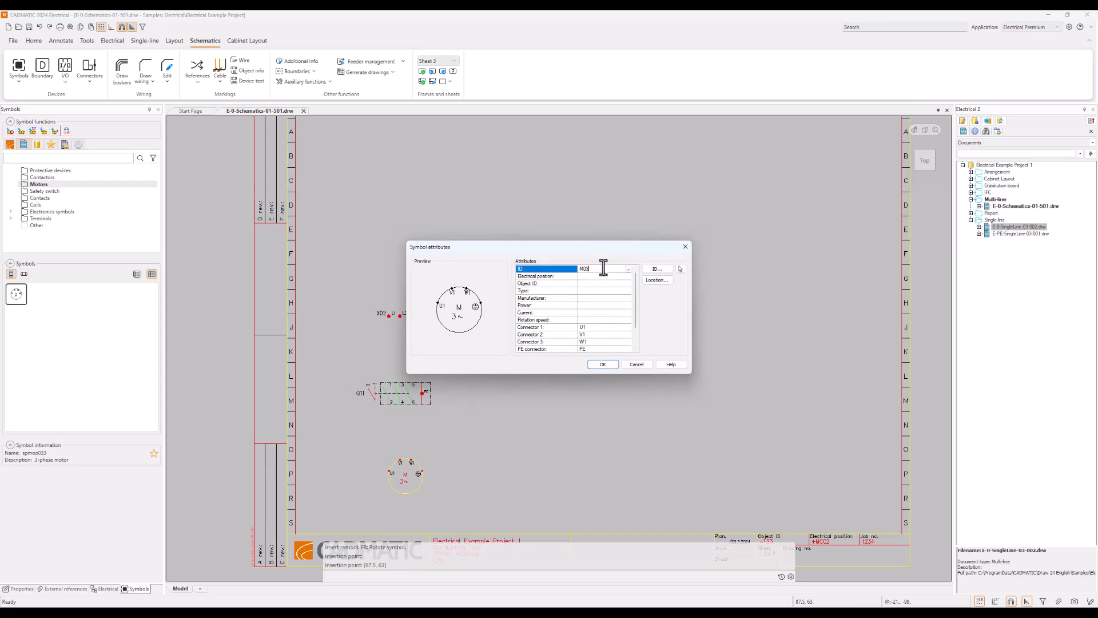
# - Give the motor ID M03 and location =123, finish inserting symbols and save the drawing
pyautogui.click(658, 279)
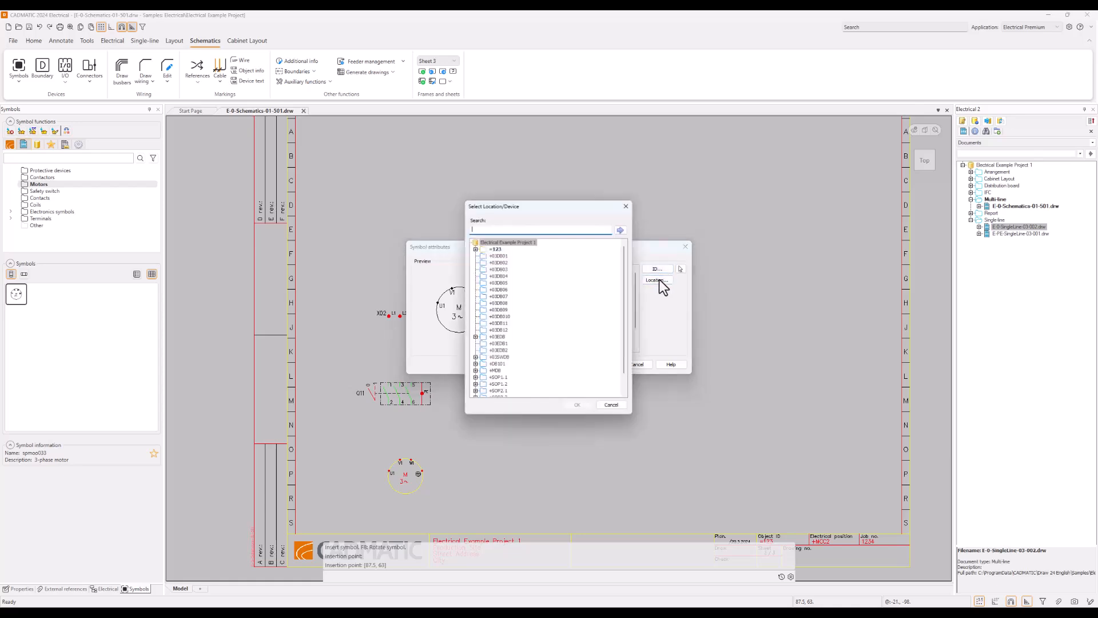
pyautogui.click(495, 249)
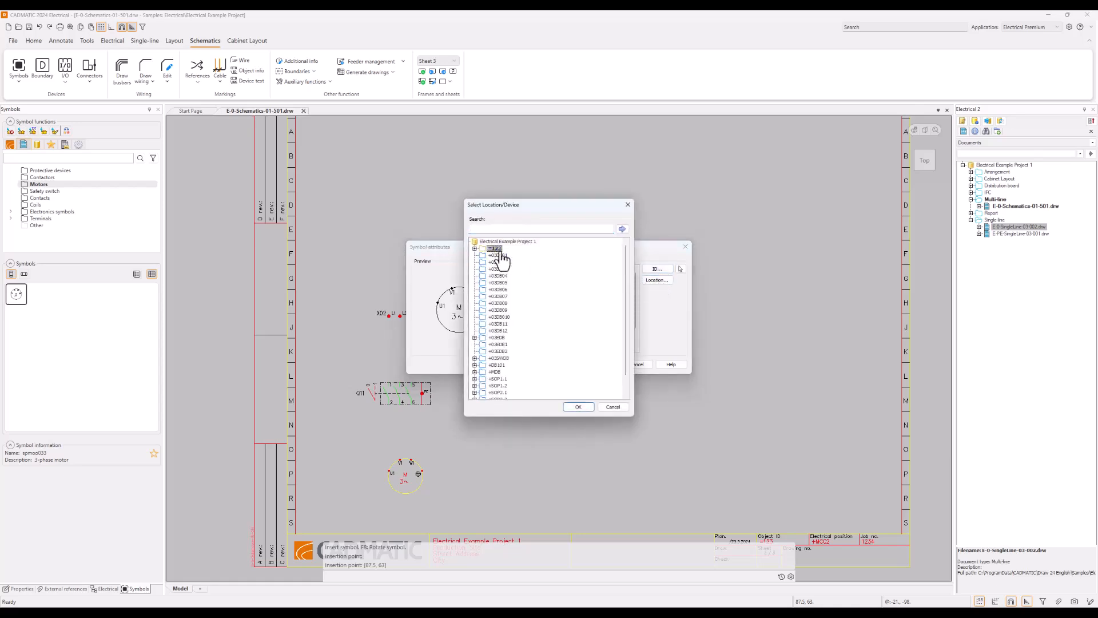
pyautogui.click(578, 407)
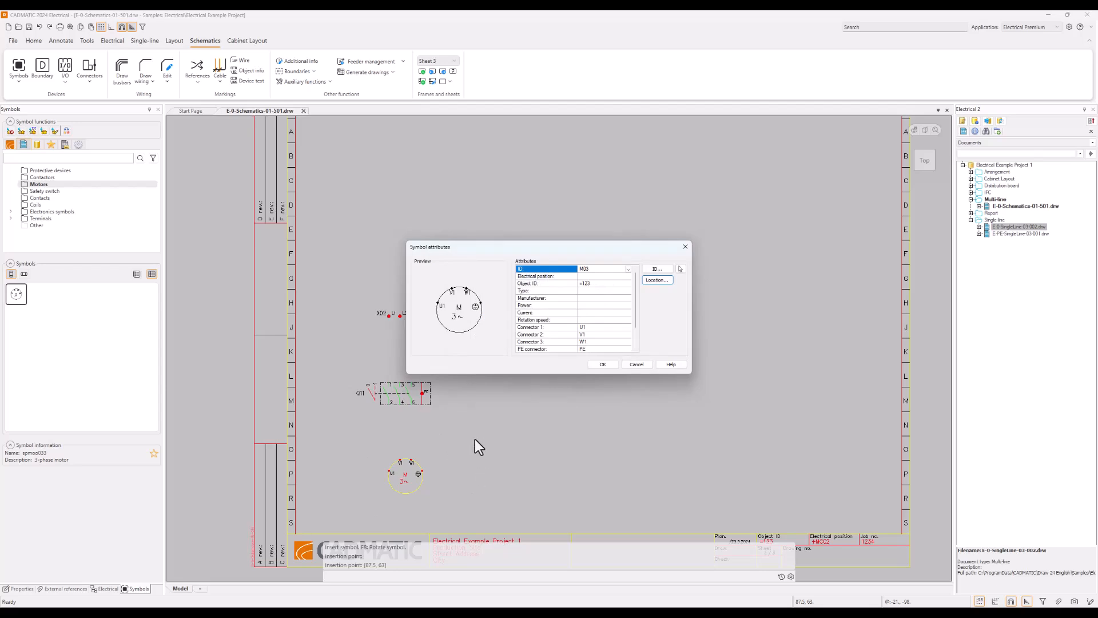
pyautogui.click(602, 364)
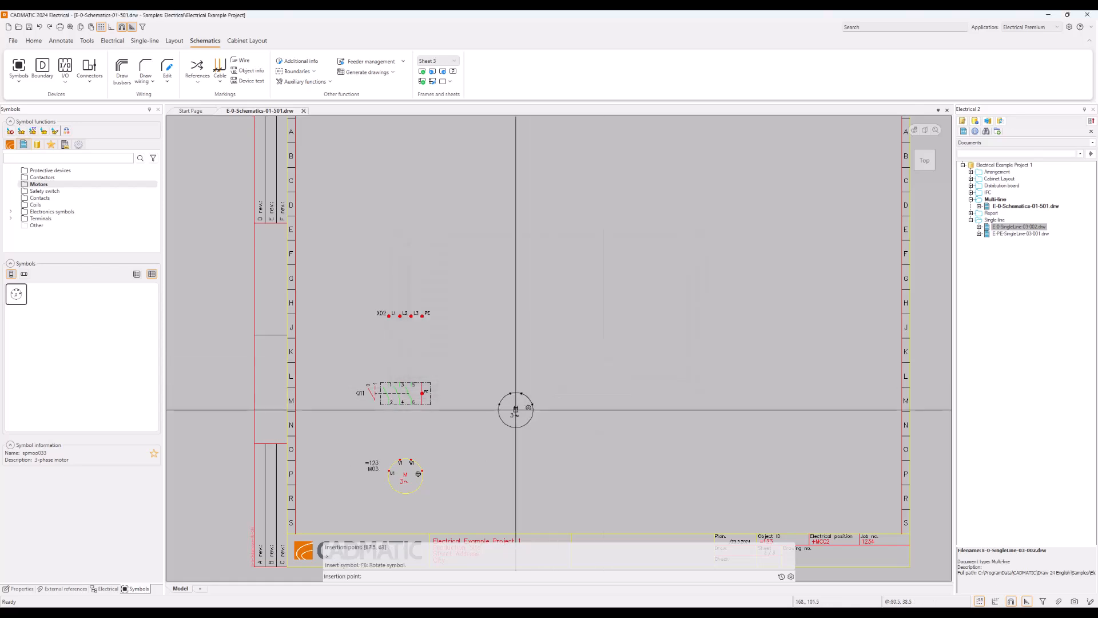
pyautogui.press('Escape')
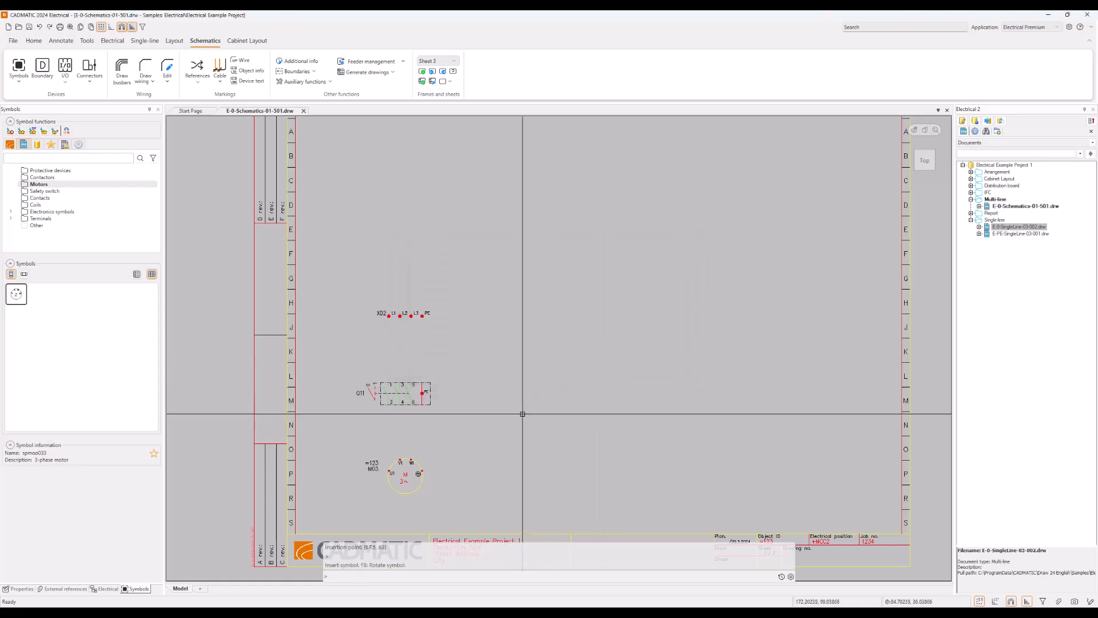
pyautogui.click(29, 27)
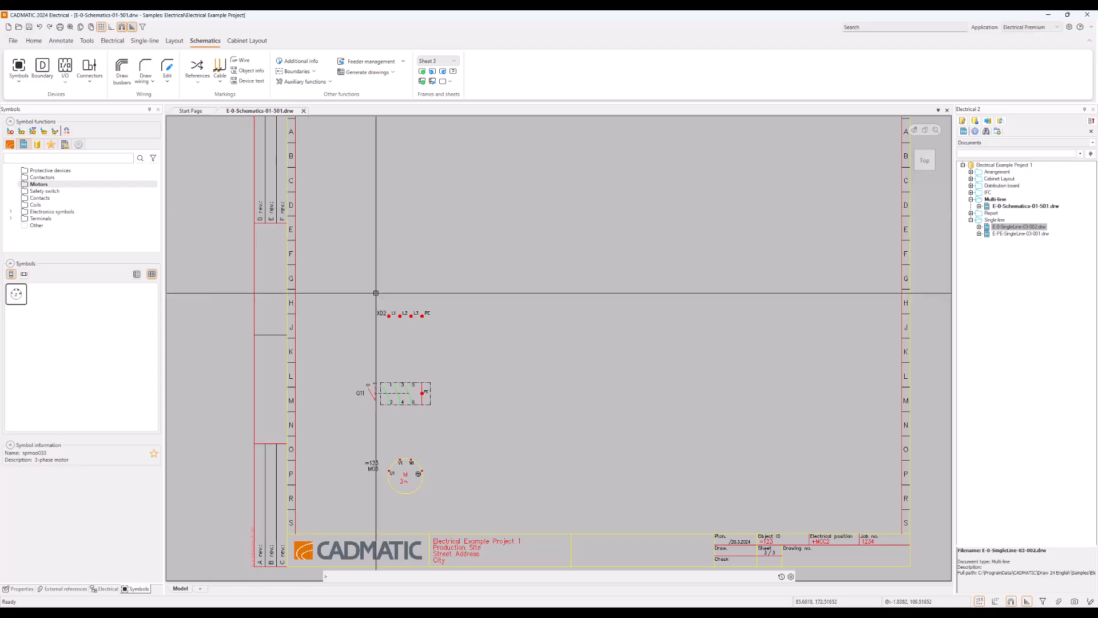
# - Configure the busbars for L1, L2, L3 and PE with Module spacing x 2, without ID and busbar texts
pyautogui.click(123, 72)
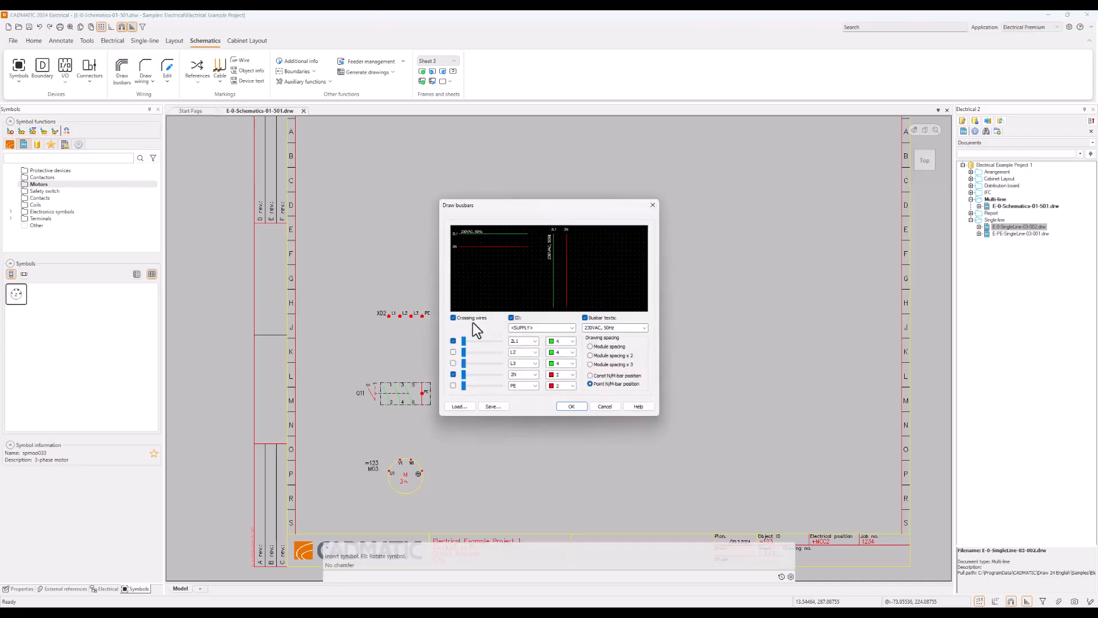
pyautogui.click(454, 351)
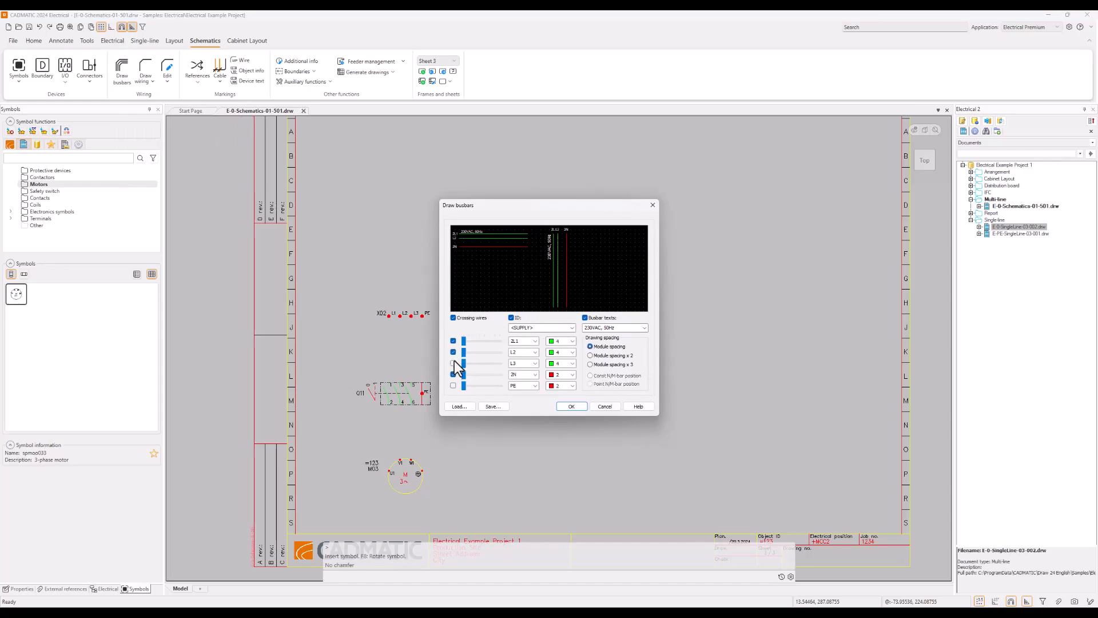
pyautogui.click(453, 364)
pyautogui.click(536, 375)
pyautogui.click(511, 317)
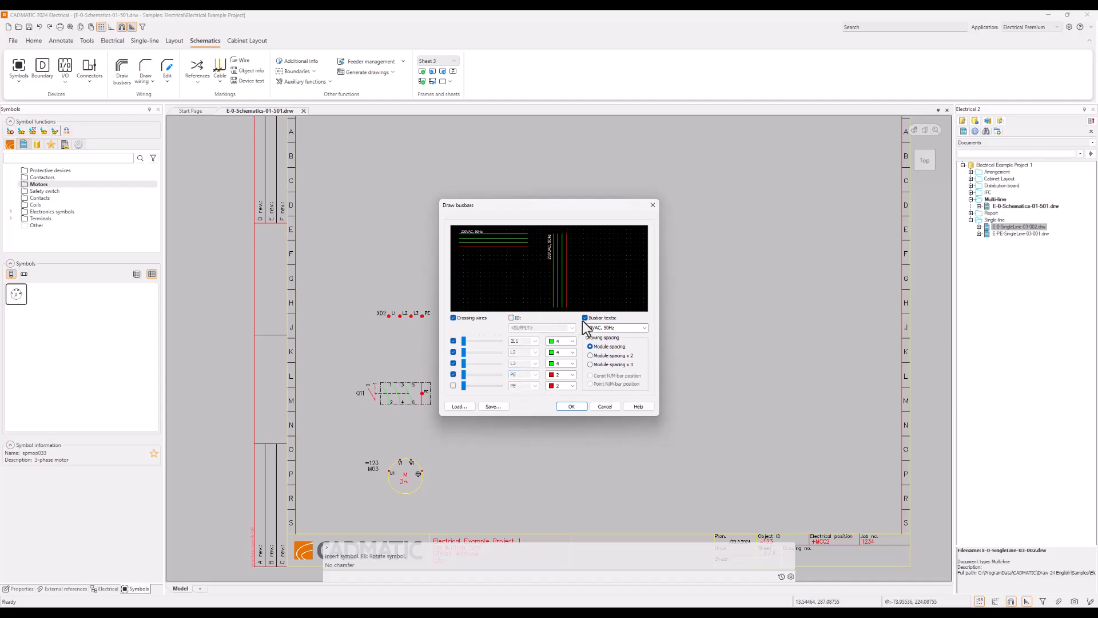
pyautogui.click(585, 317)
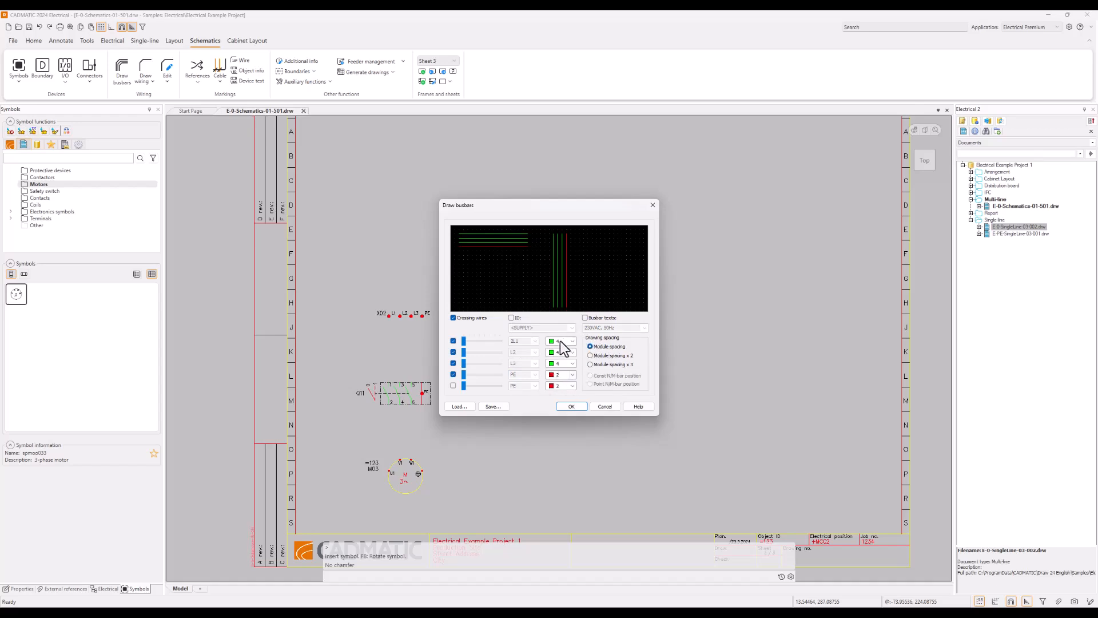
pyautogui.click(590, 355)
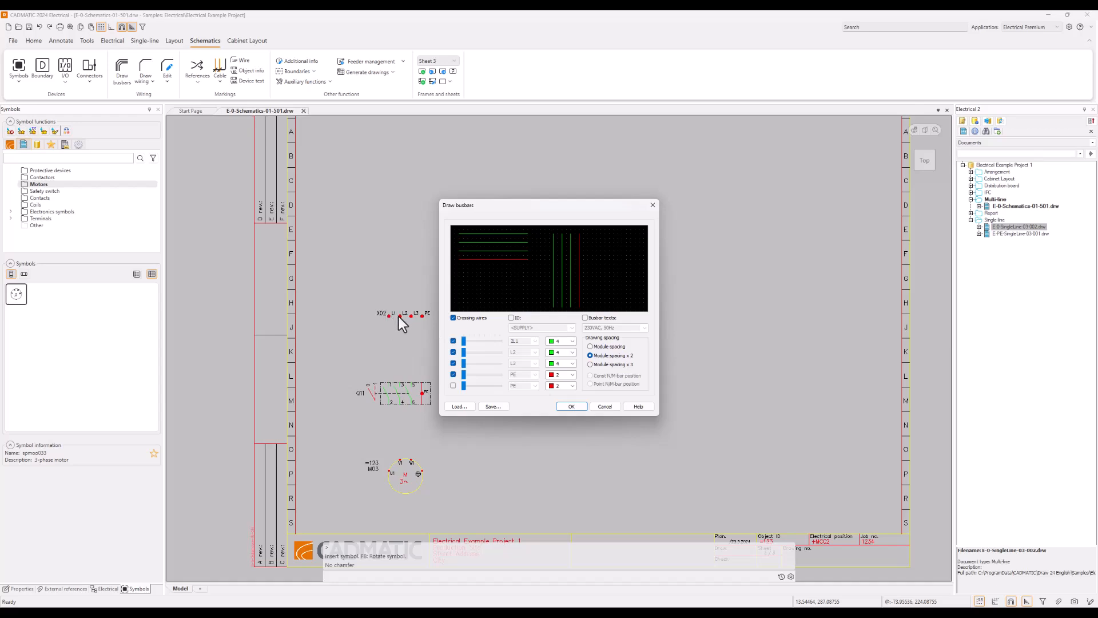
pyautogui.click(571, 406)
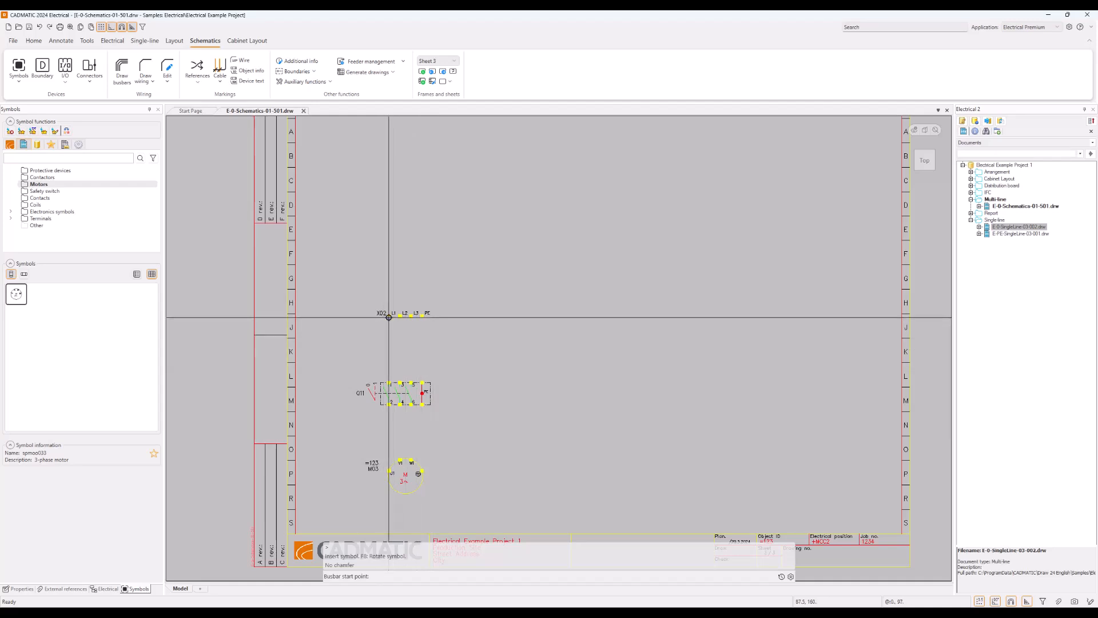
# - Draw the busbar wires from the X02 terminals through Q11 to motor M03, starting at L1 and ending at U1
pyautogui.scroll(5, 389, 317)
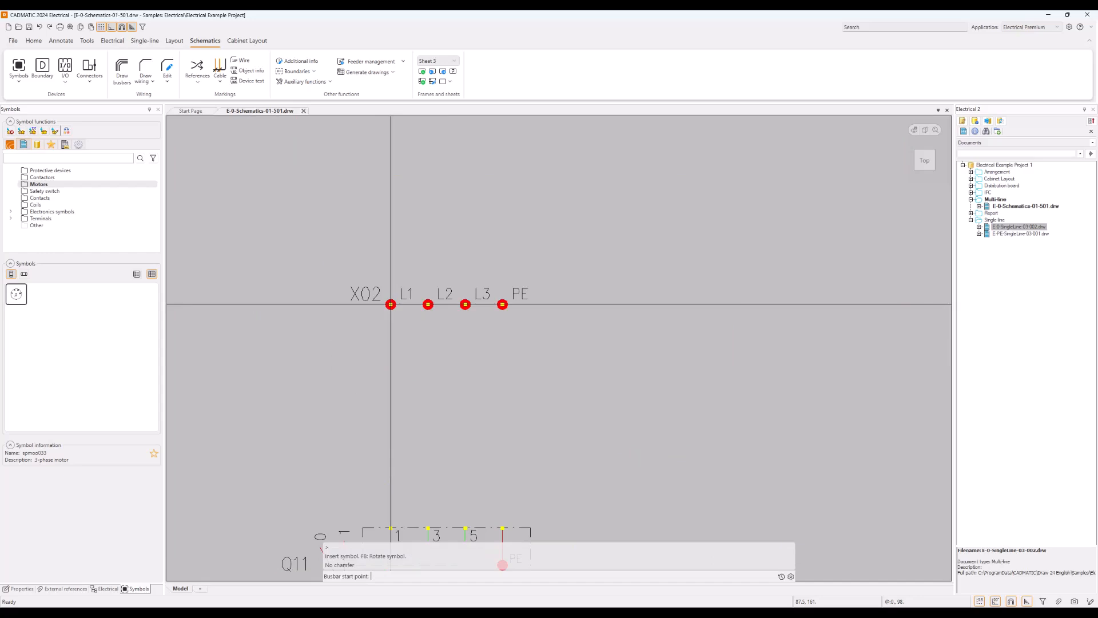
pyautogui.click(391, 304)
pyautogui.scroll(-5, 400, 343)
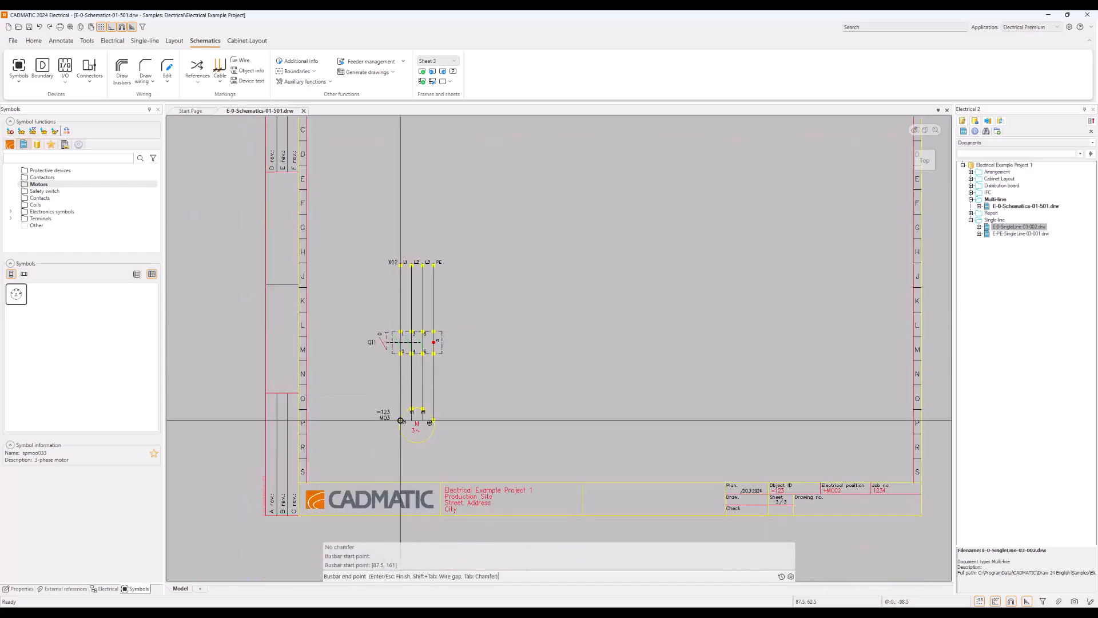
pyautogui.click(401, 420)
pyautogui.press('Escape')
# - Delete the surplus wire ends below connectors V1 and W1 inside the motor symbol
pyautogui.scroll(4, 400, 420)
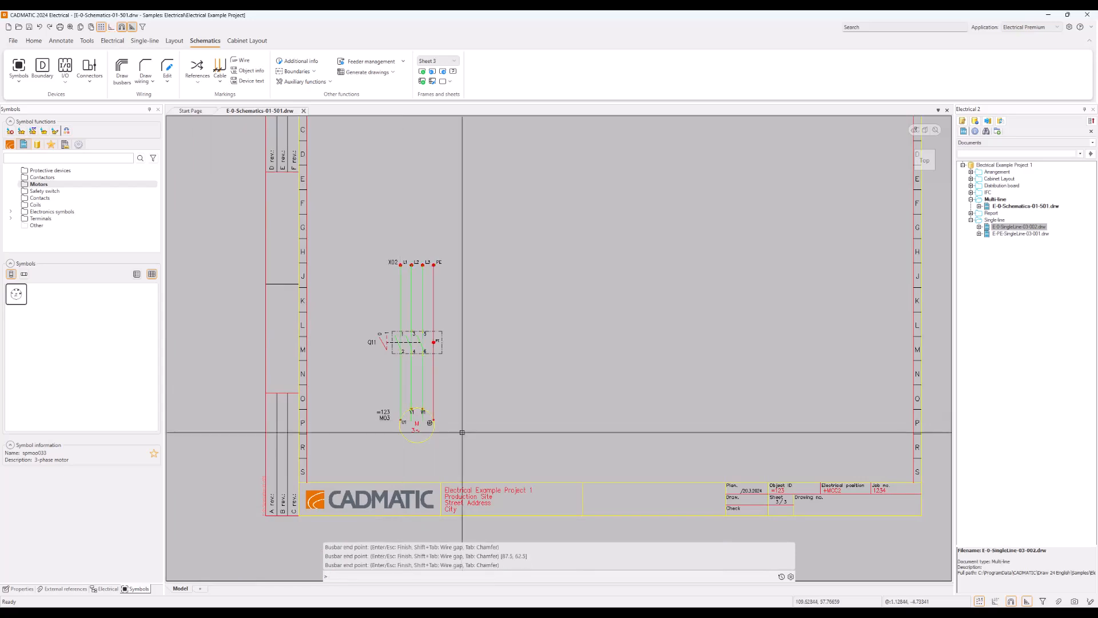
pyautogui.click(384, 404)
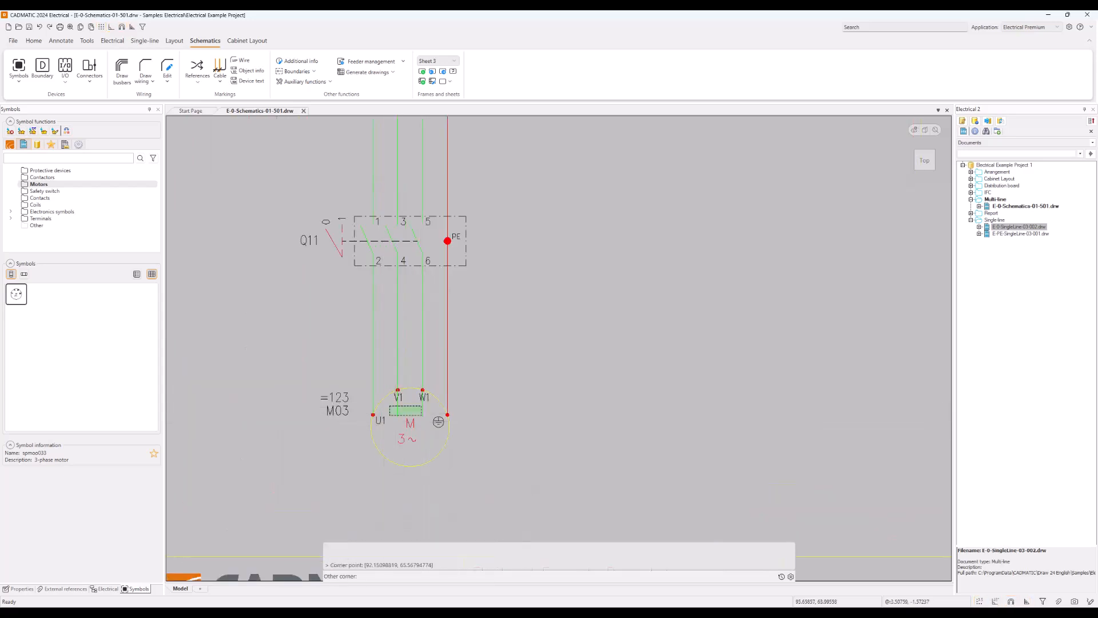
pyautogui.click(432, 415)
pyautogui.scroll(-5, 461, 381)
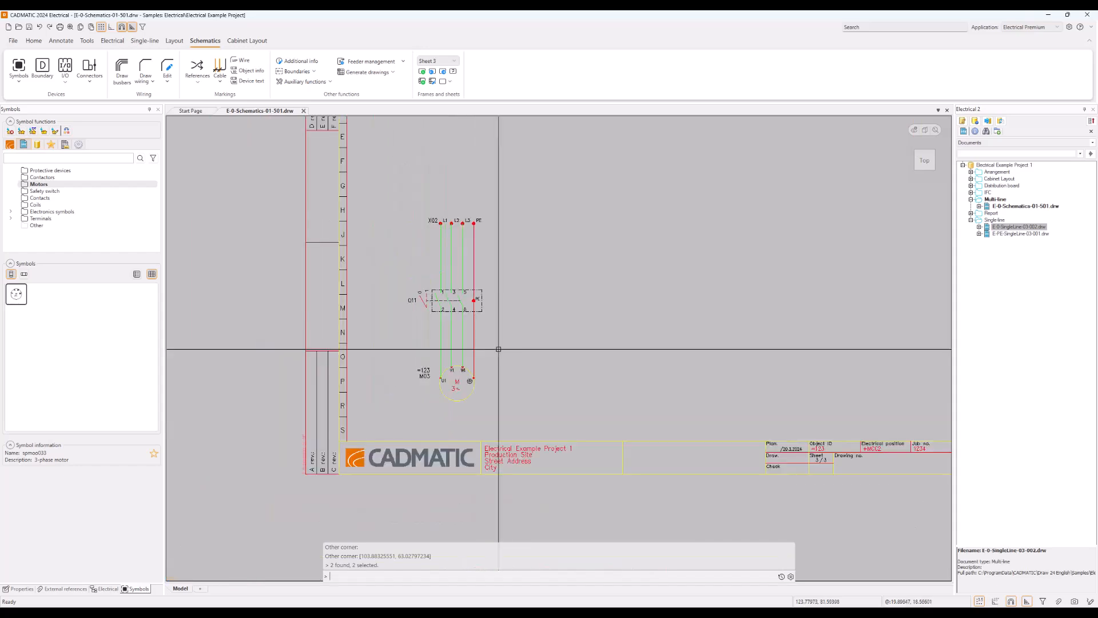
pyautogui.moveTo(527, 314); pyautogui.dragTo(480, 349, button='middle')
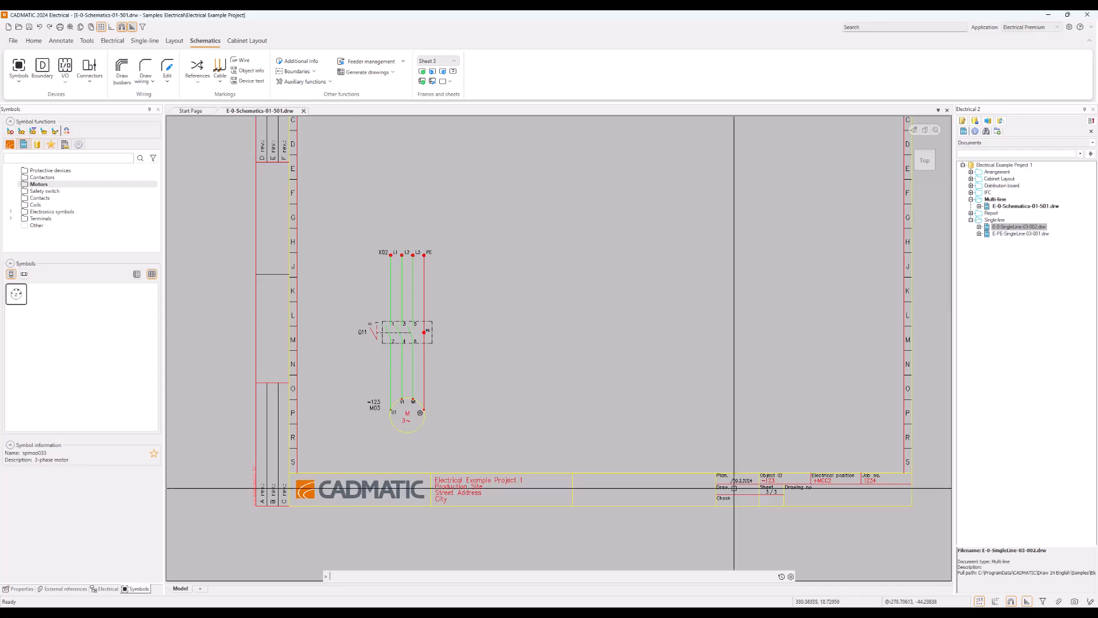
# - List the project's wirings and find cable W03 among the cables
pyautogui.click(108, 590)
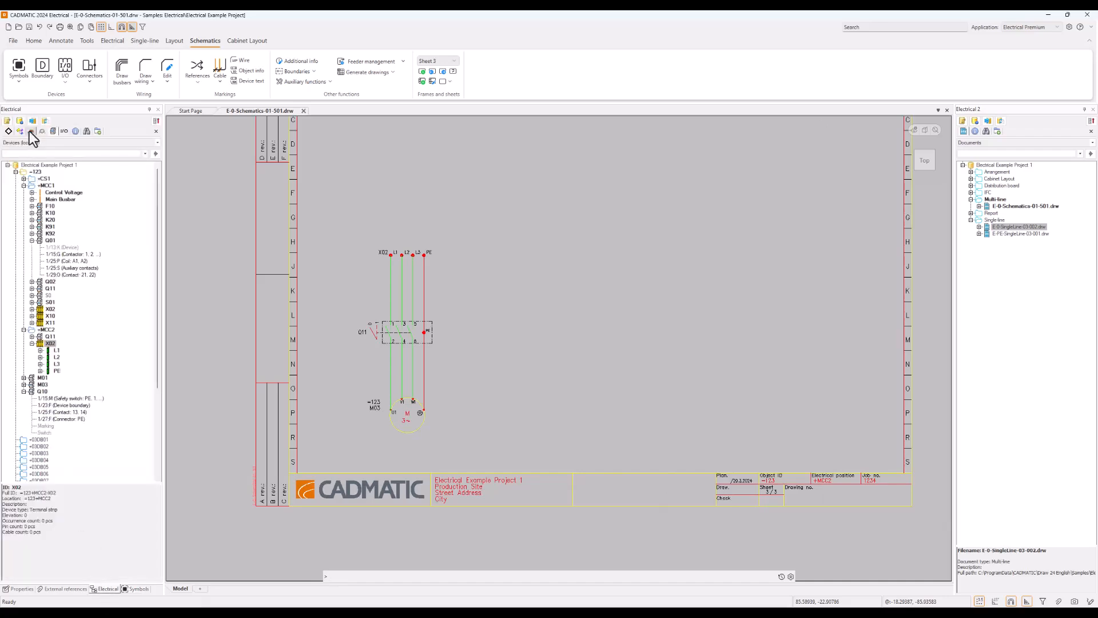
pyautogui.click(30, 131)
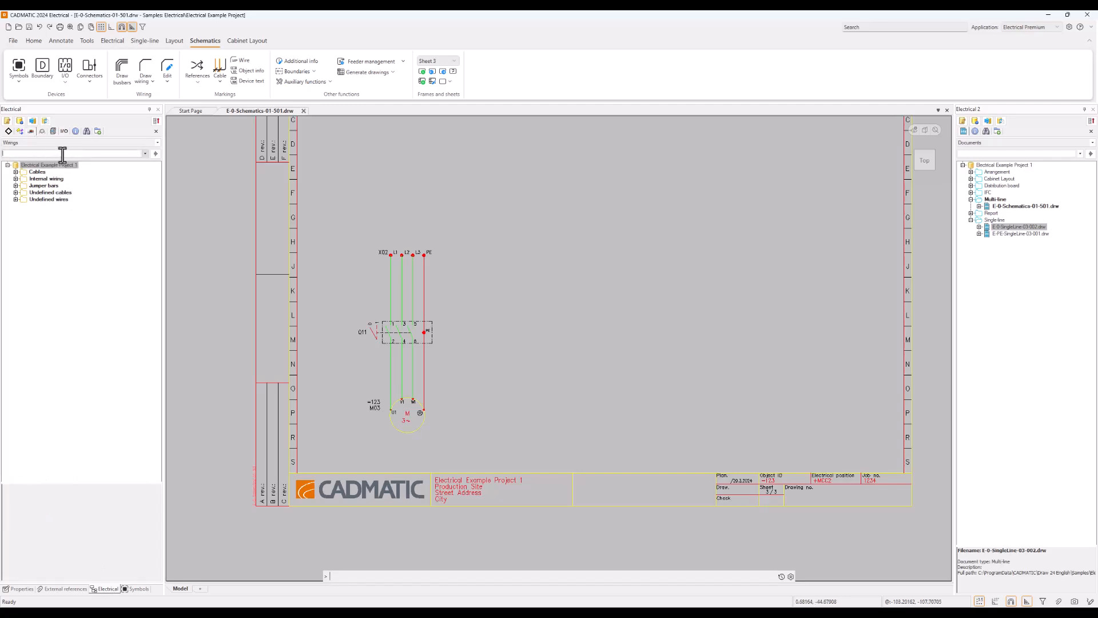
pyautogui.write('W03')
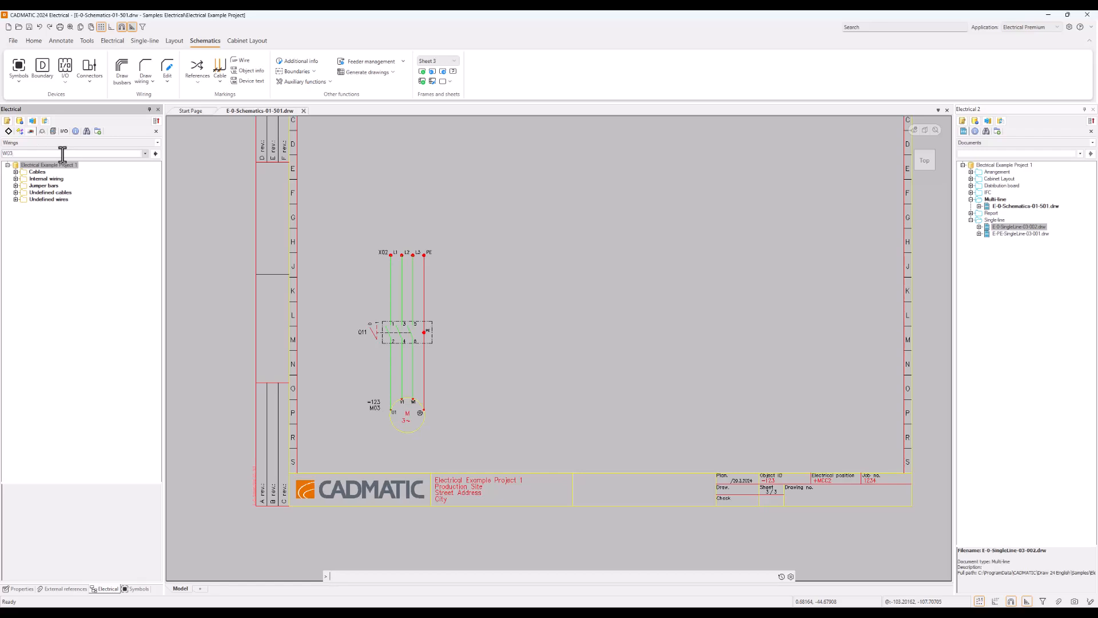
pyautogui.press('Return')
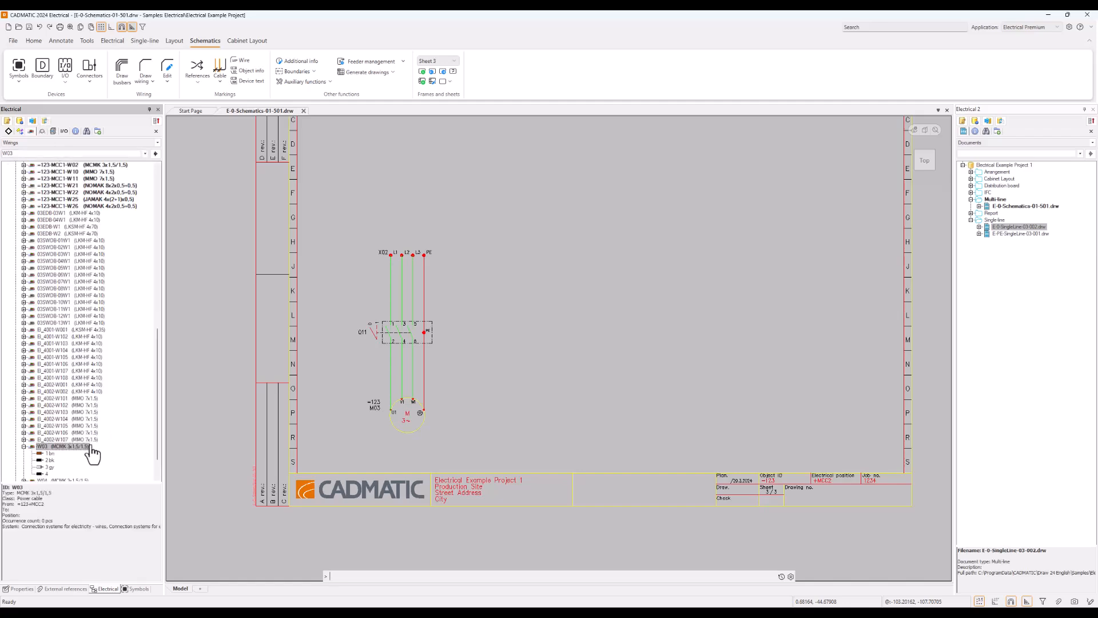
pyautogui.scroll(-2, 96, 421)
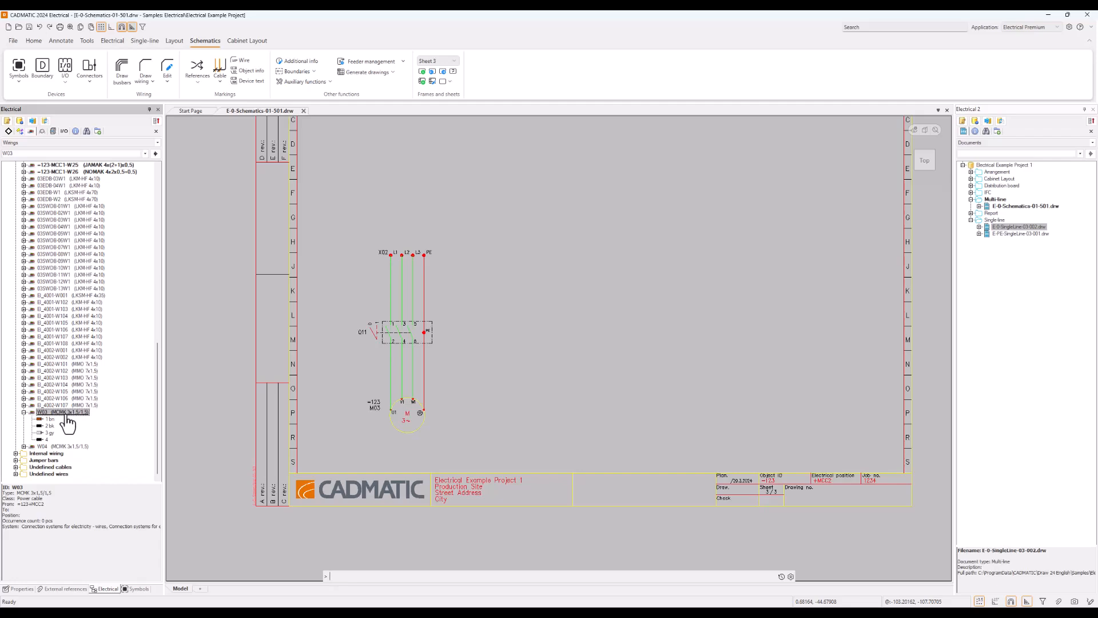
pyautogui.rightClick(67, 413)
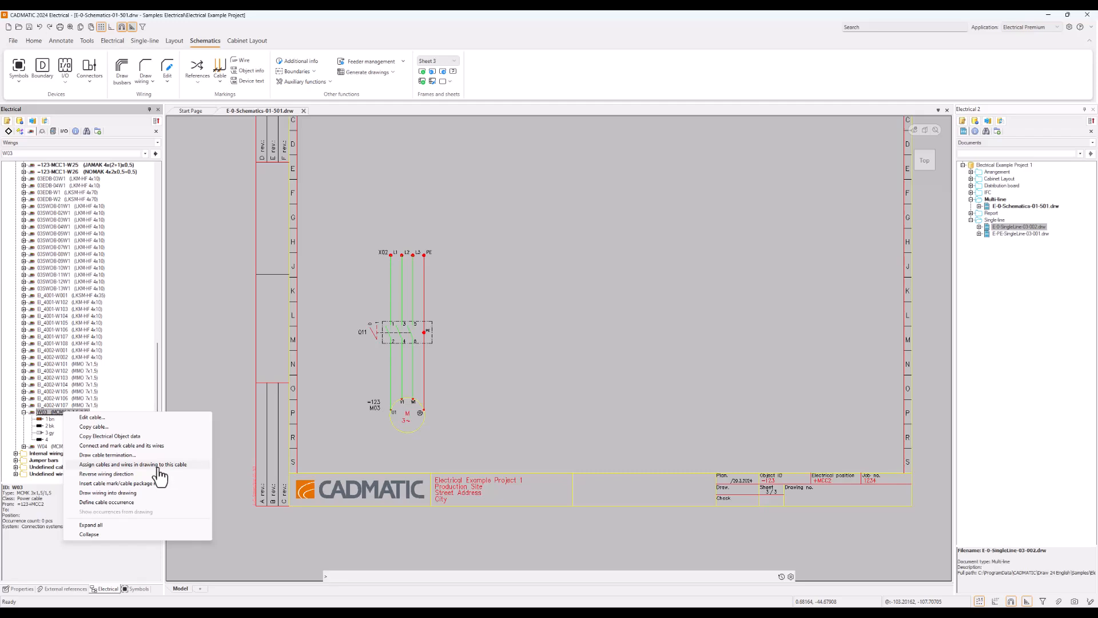
pyautogui.click(159, 466)
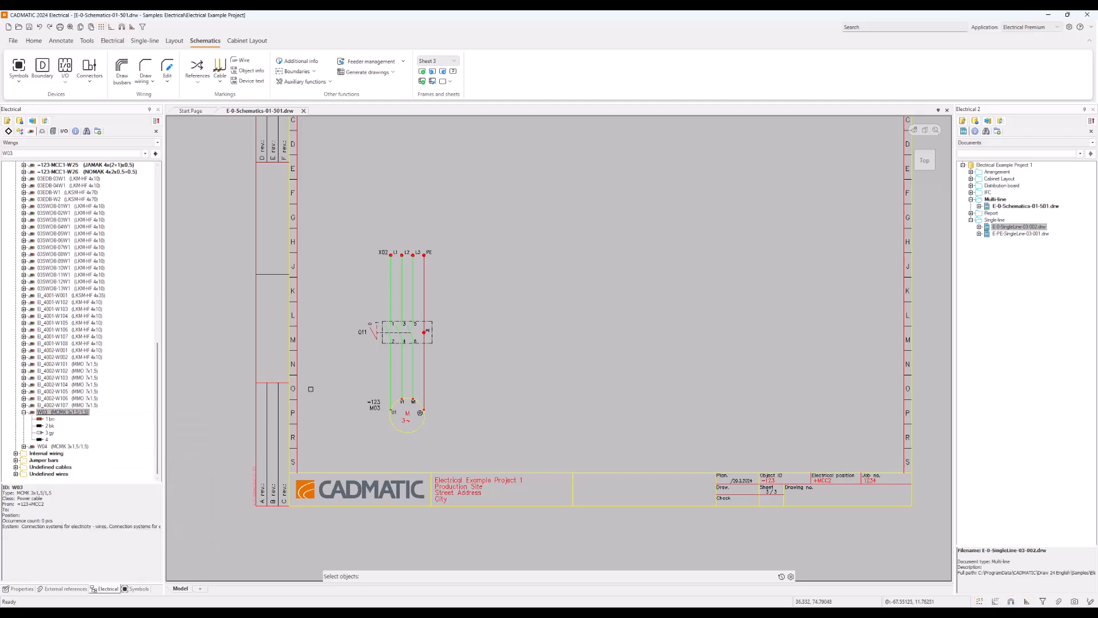
pyautogui.click(375, 284)
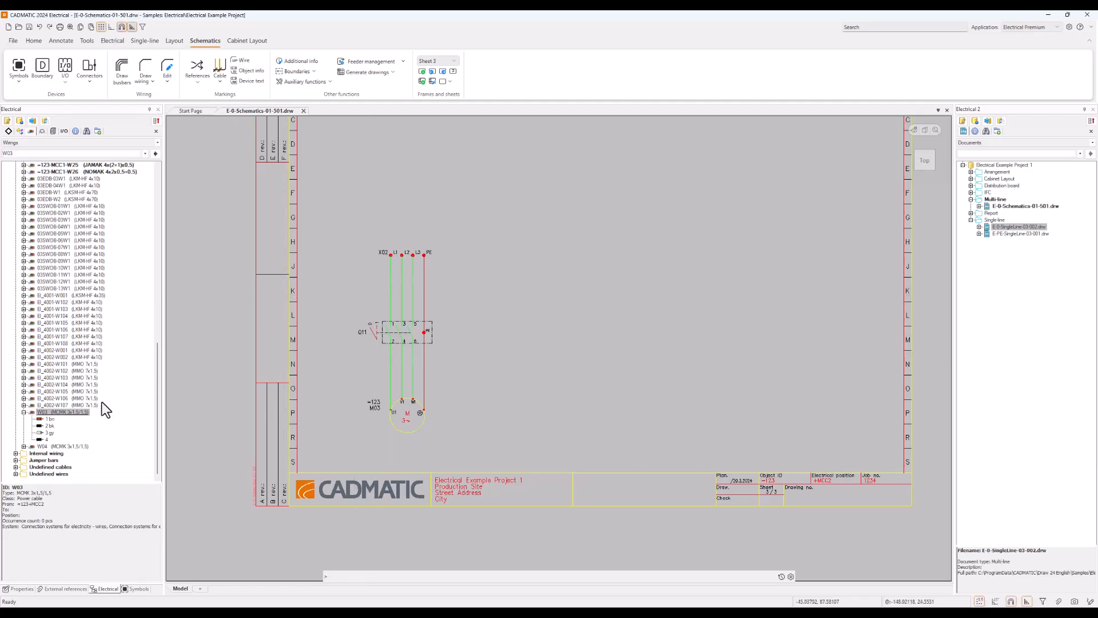
# - Connect and mark cable W03 and its wires between X02 and Q11, inserting cable and wire markings that extend out beside the wires
pyautogui.rightClick(66, 416)
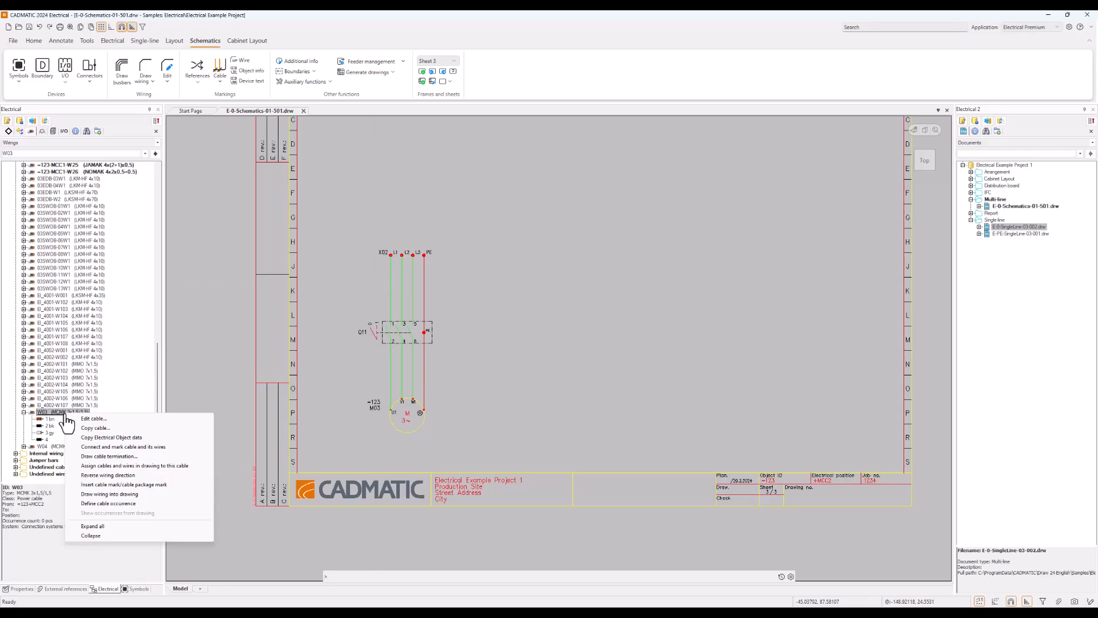
pyautogui.click(155, 448)
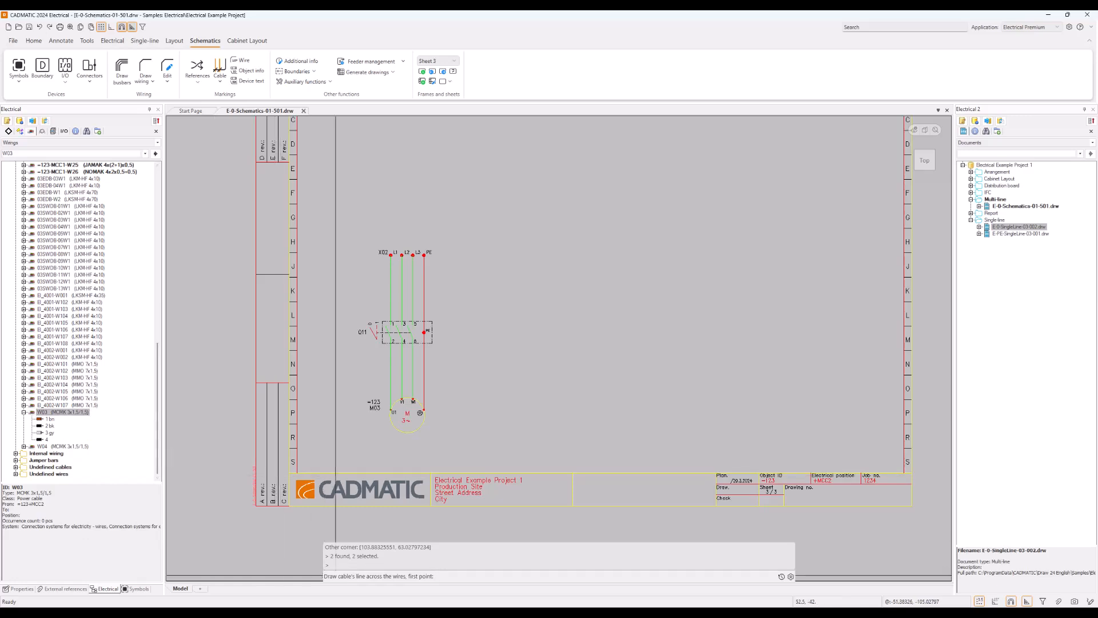
pyautogui.click(429, 288)
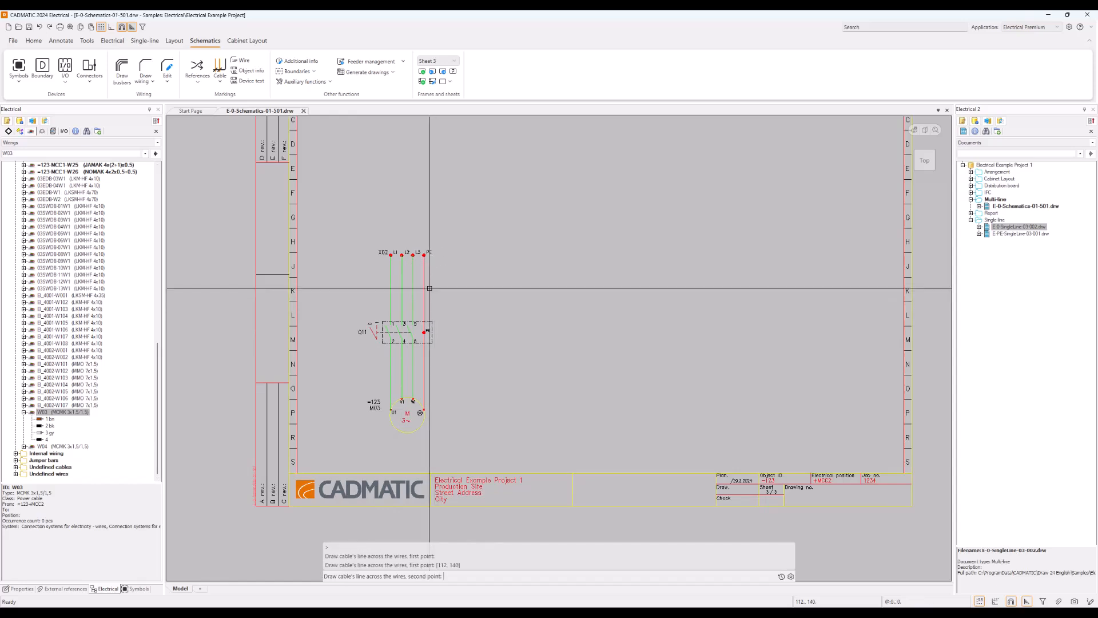
pyautogui.click(385, 288)
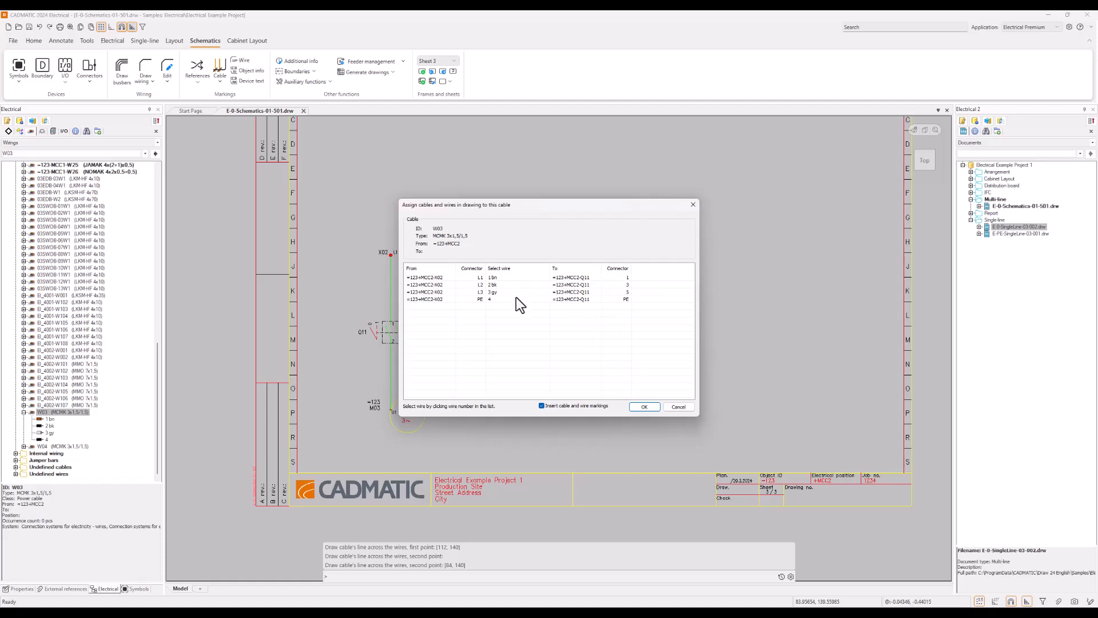
pyautogui.click(643, 407)
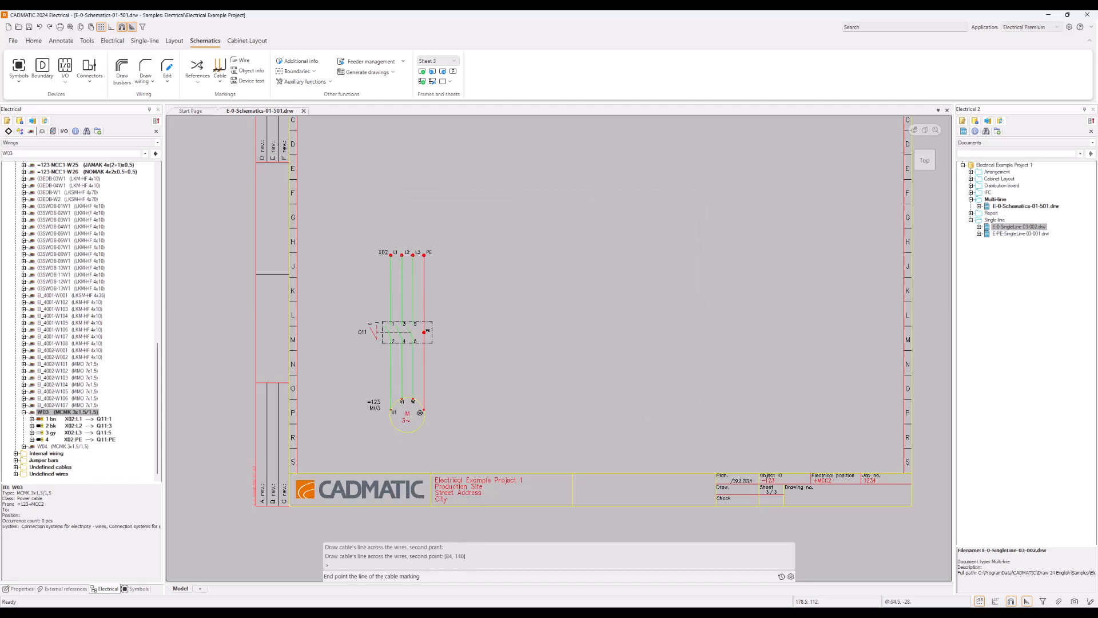
pyautogui.click(347, 288)
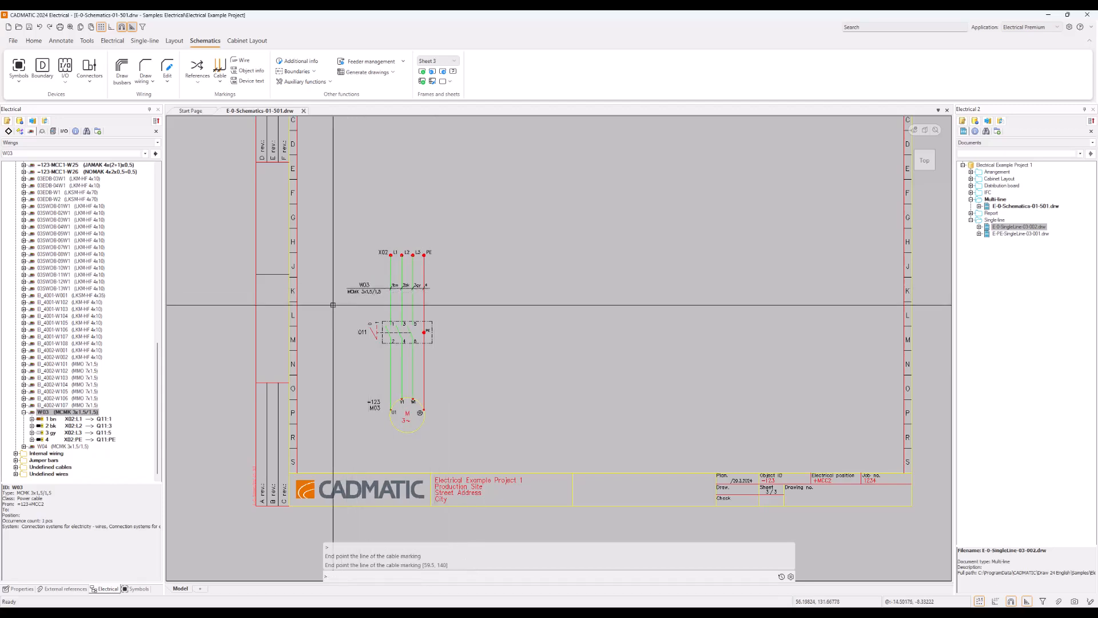
# - Locate the W03 cable marking in the project tree and show that cable's occurrence in the drawing
pyautogui.scroll(2, 356, 292)
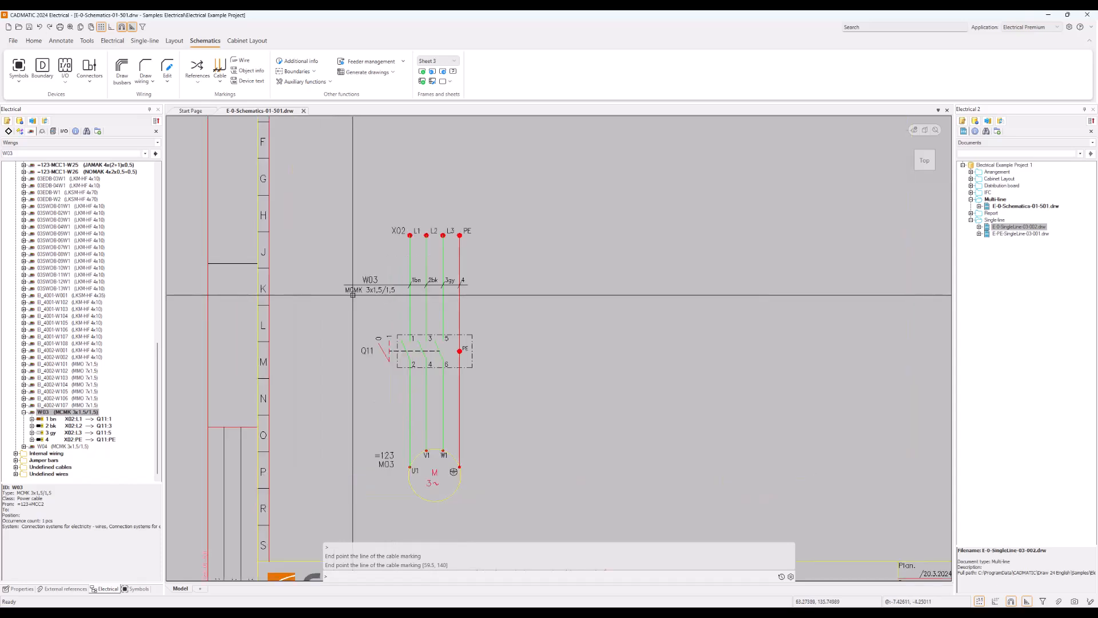
pyautogui.rightClick(356, 293)
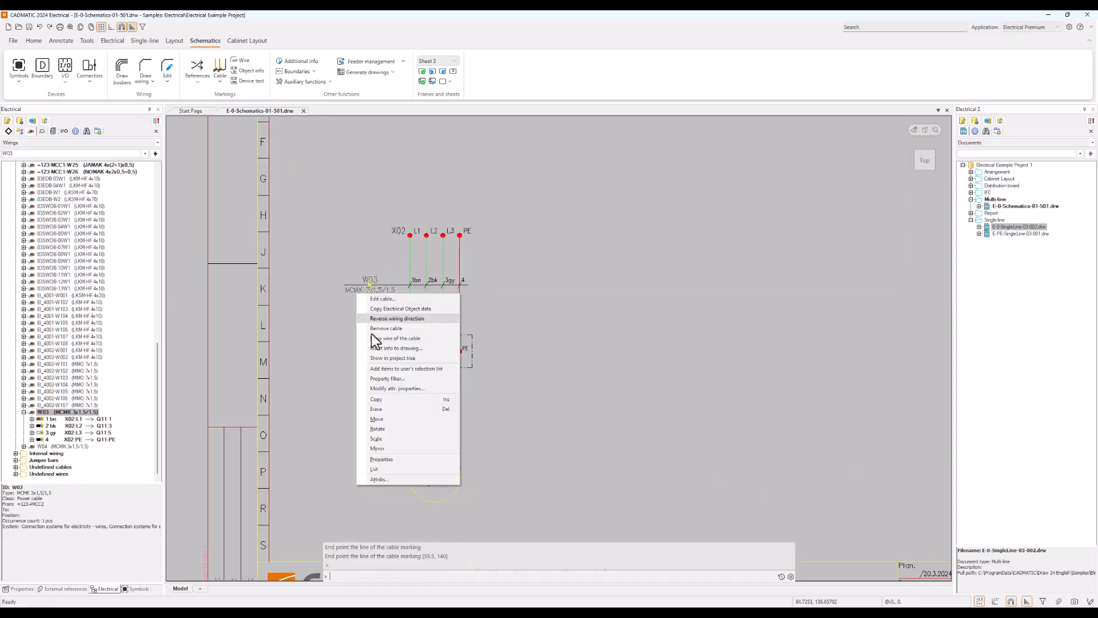
pyautogui.click(403, 361)
pyautogui.rightClick(76, 413)
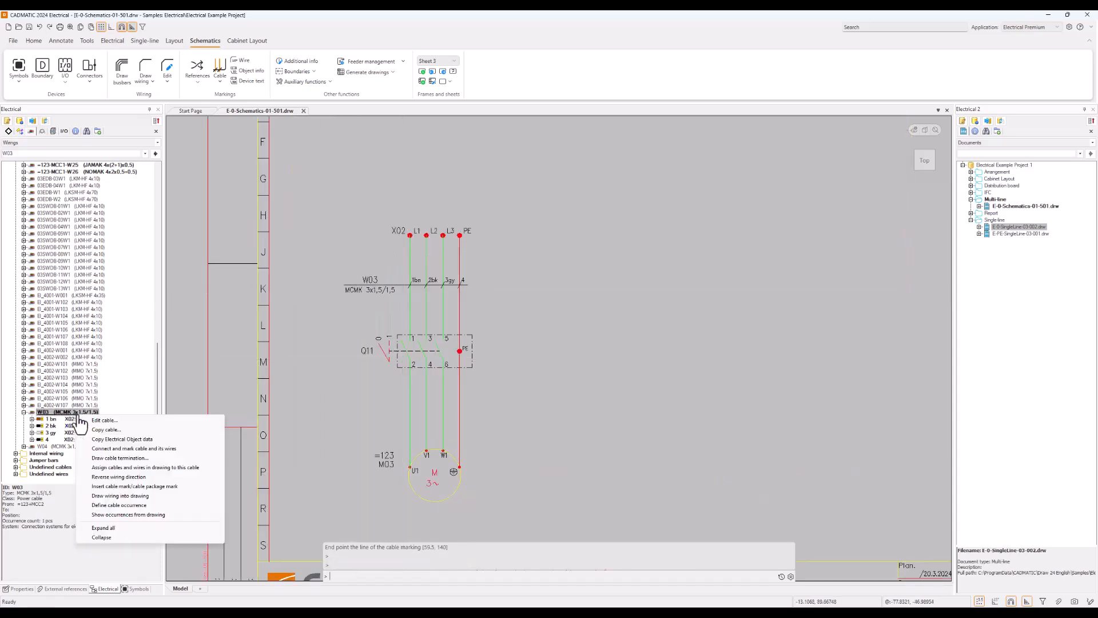
pyautogui.click(130, 514)
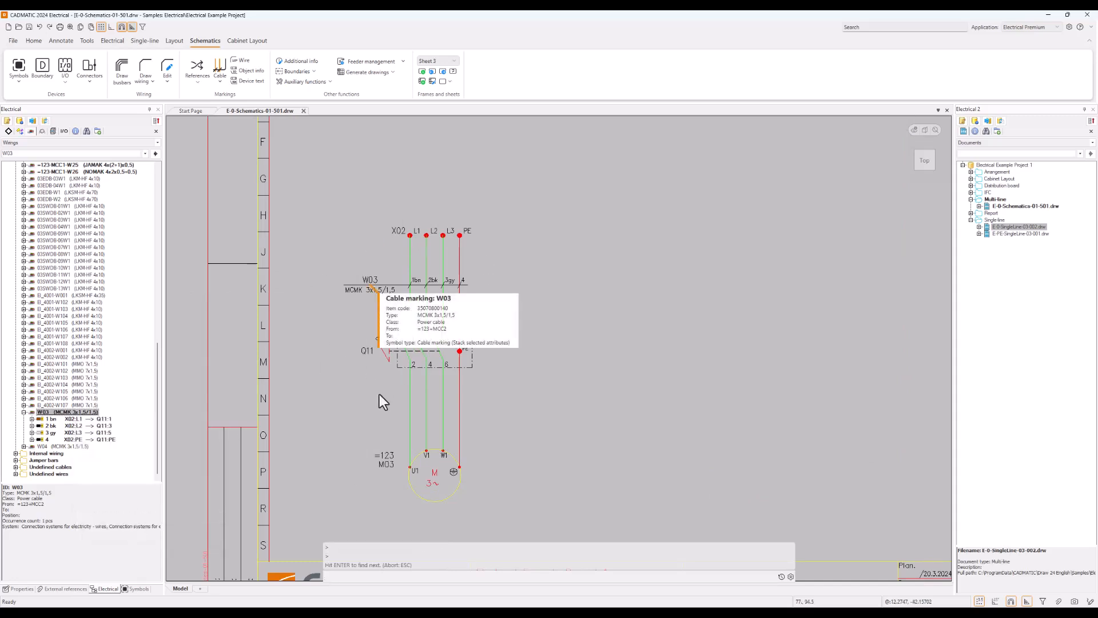
pyautogui.moveTo(372, 401); pyautogui.dragTo(376, 362, button='middle')
pyautogui.press('Escape')
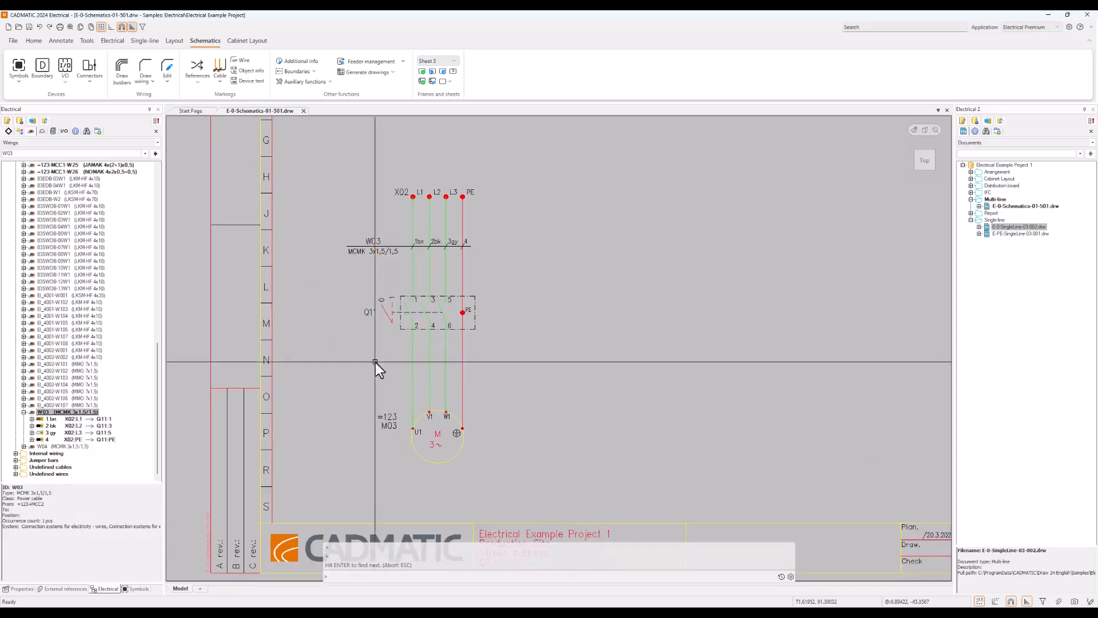
# - Connect and mark cable W04 and its wires between Q11 and motor M03, with cable and wire markings, and save the drawing
pyautogui.rightClick(55, 447)
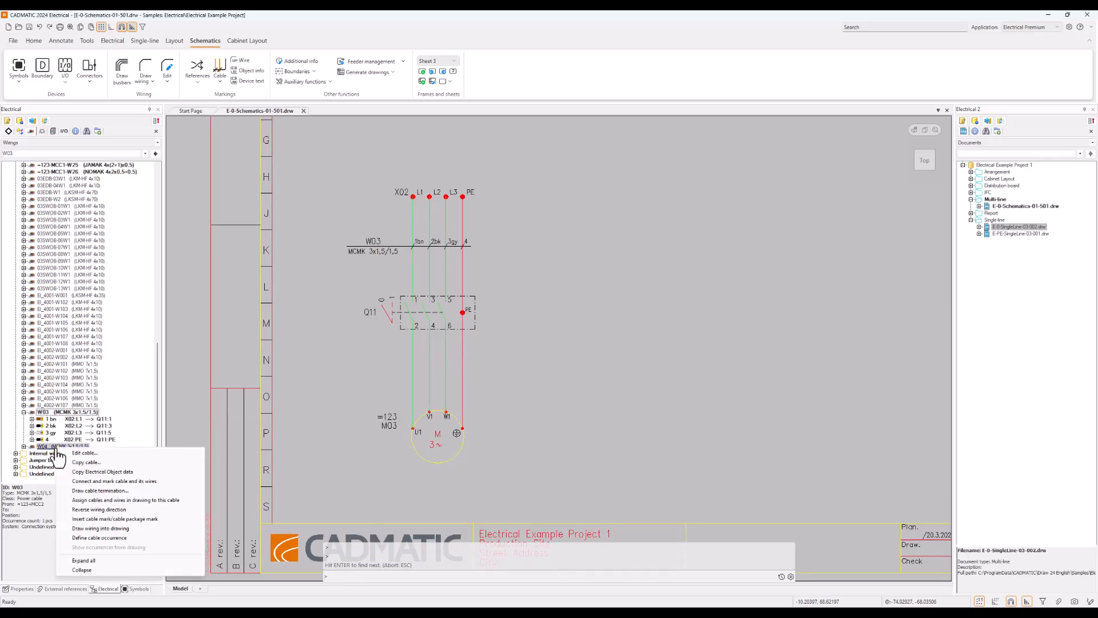
pyautogui.click(122, 482)
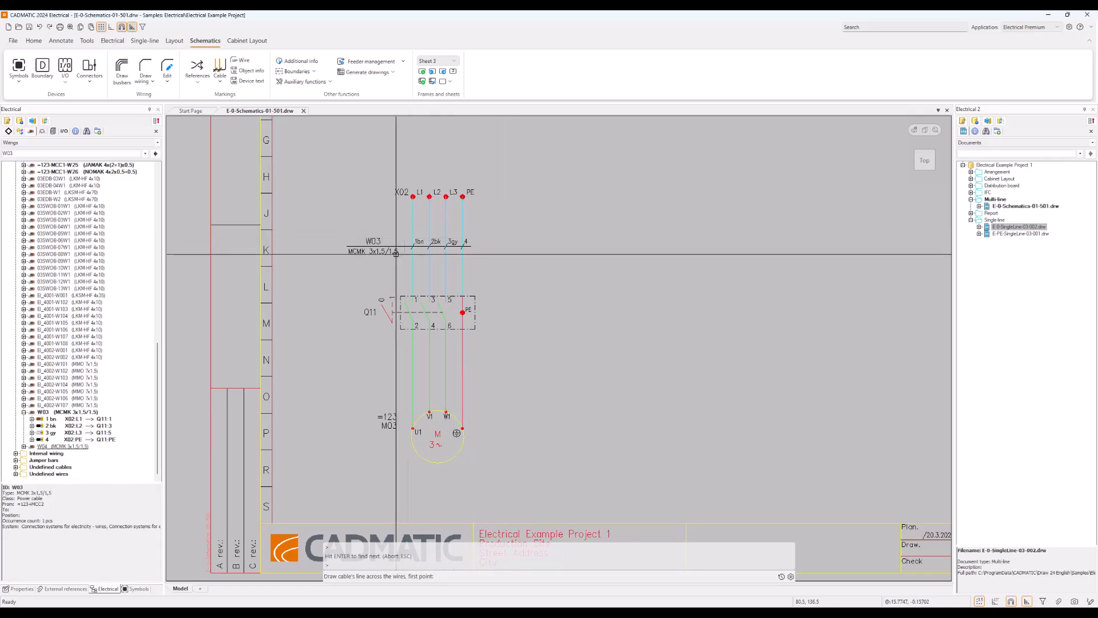
pyautogui.click(471, 370)
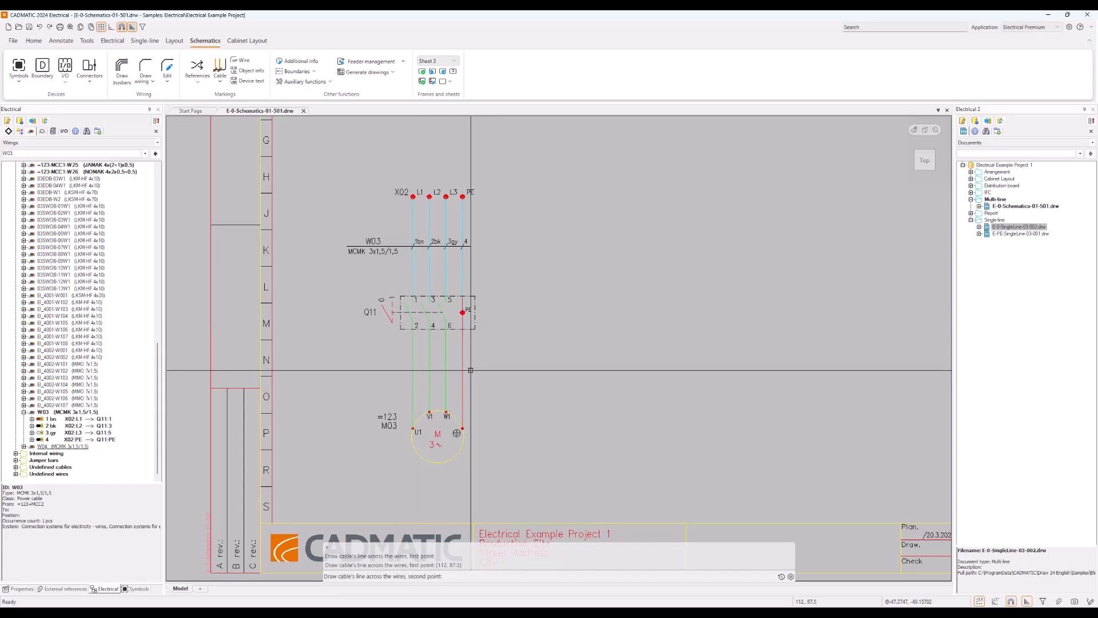
pyautogui.click(404, 370)
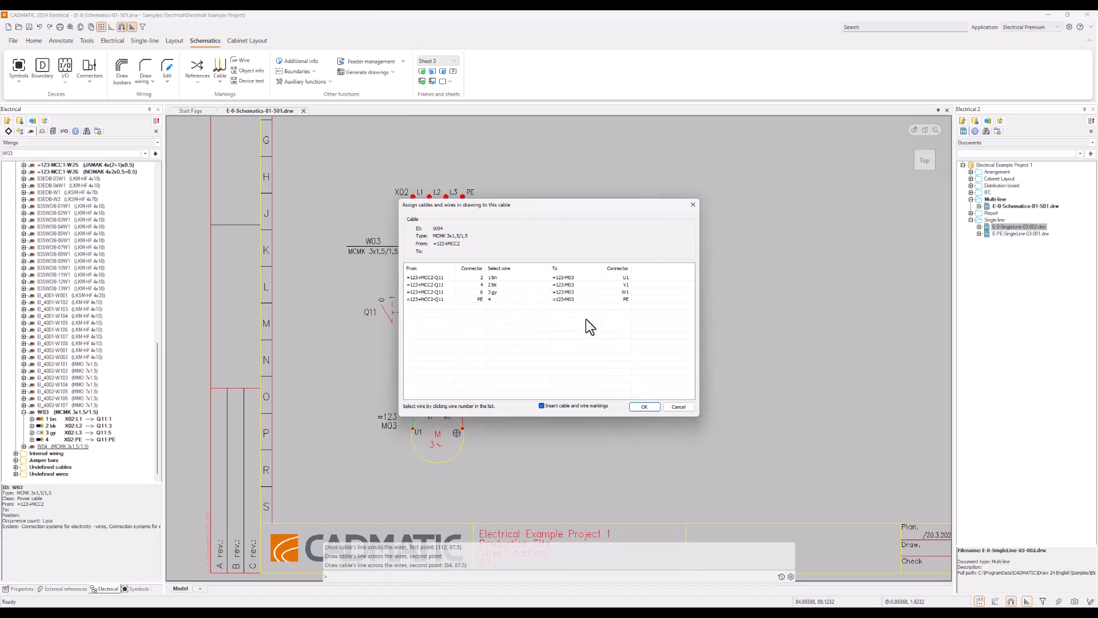
pyautogui.click(644, 407)
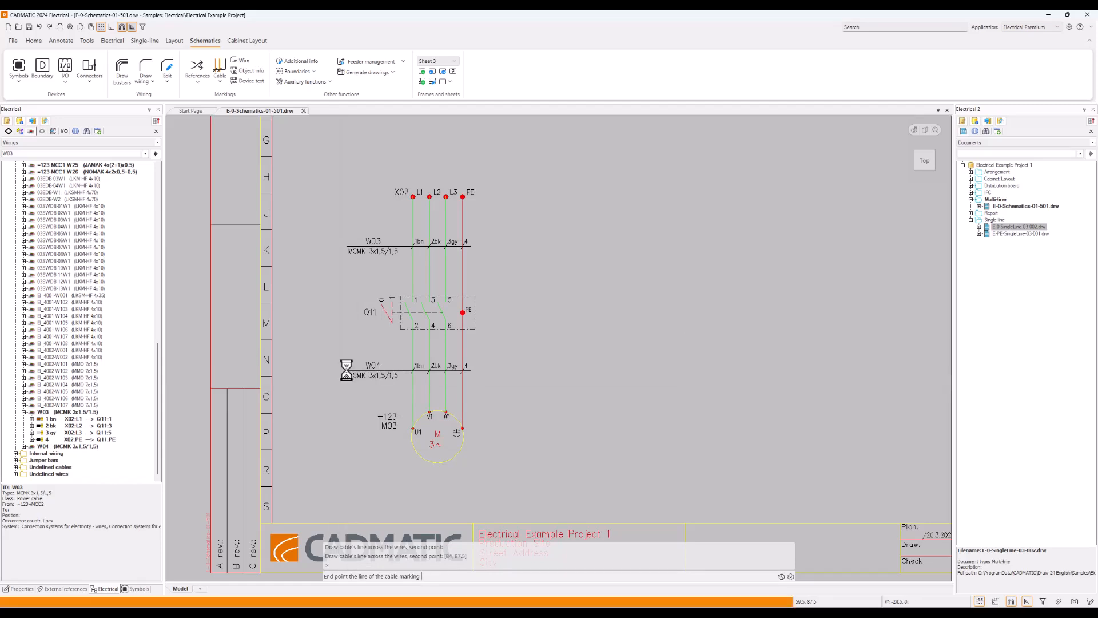
pyautogui.click(347, 370)
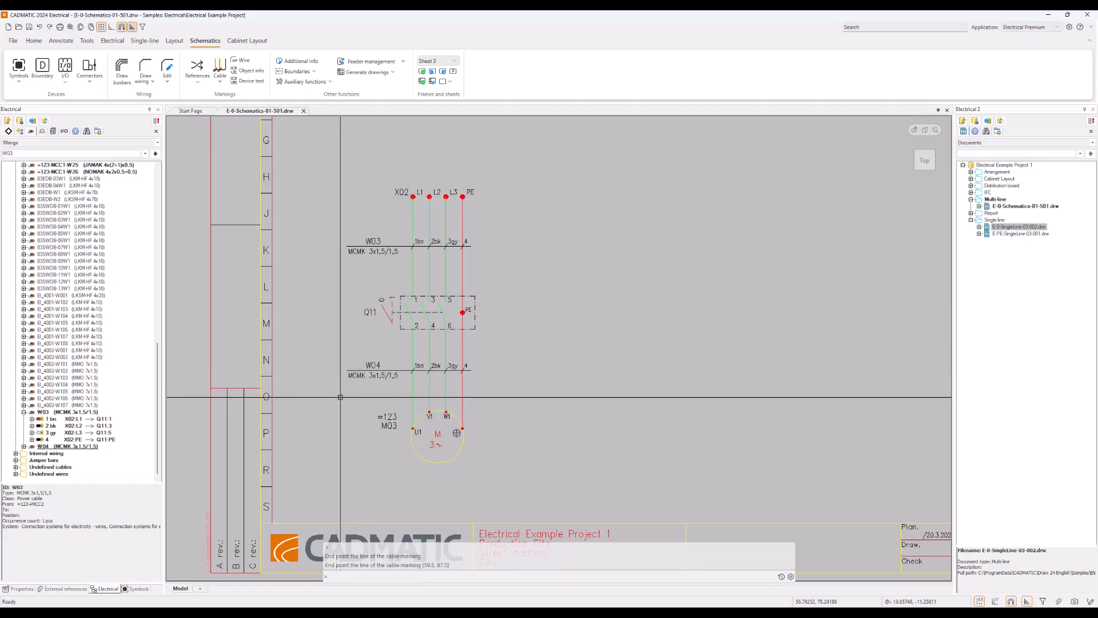
pyautogui.click(29, 26)
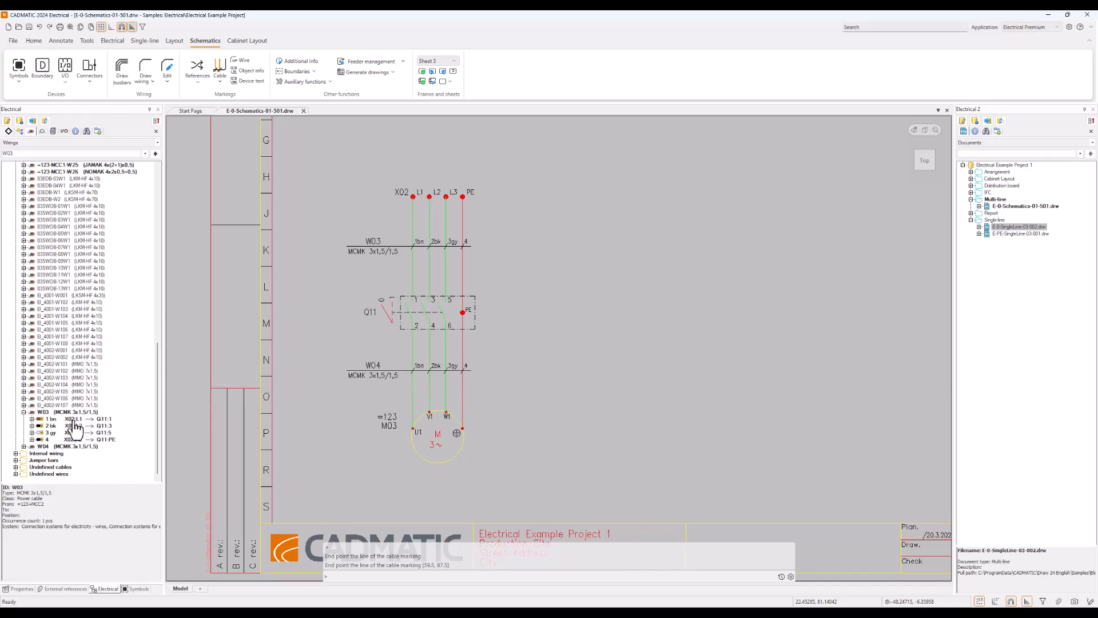
# - Expand cable W04 in the project tree and examine the W03 and W04 wire connections against the drawn circuit
pyautogui.click(23, 447)
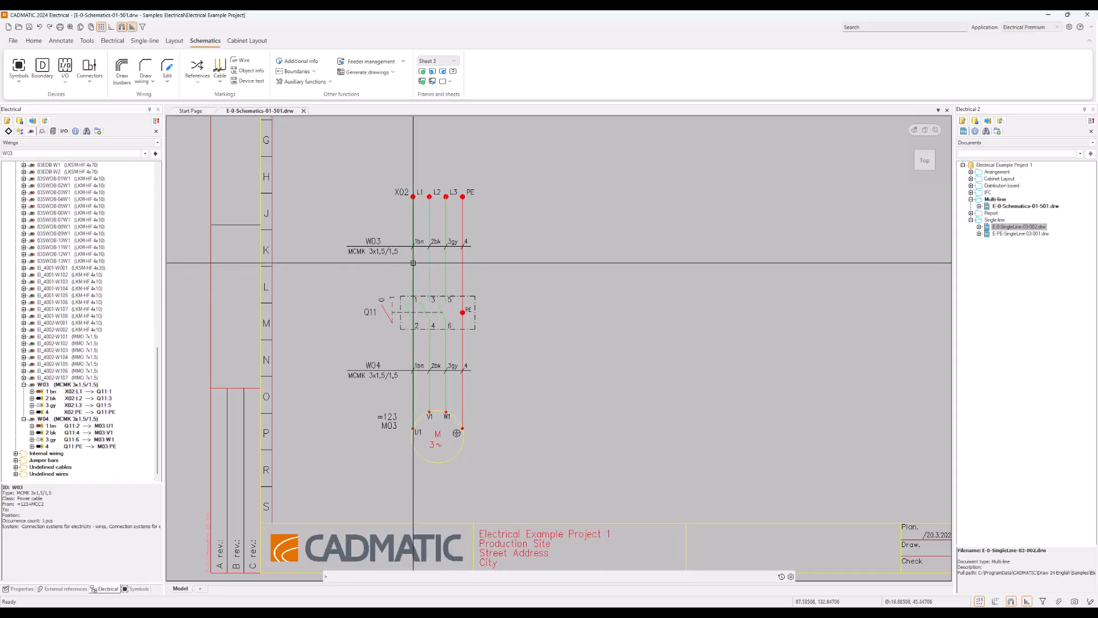
pyautogui.moveTo(413, 263)
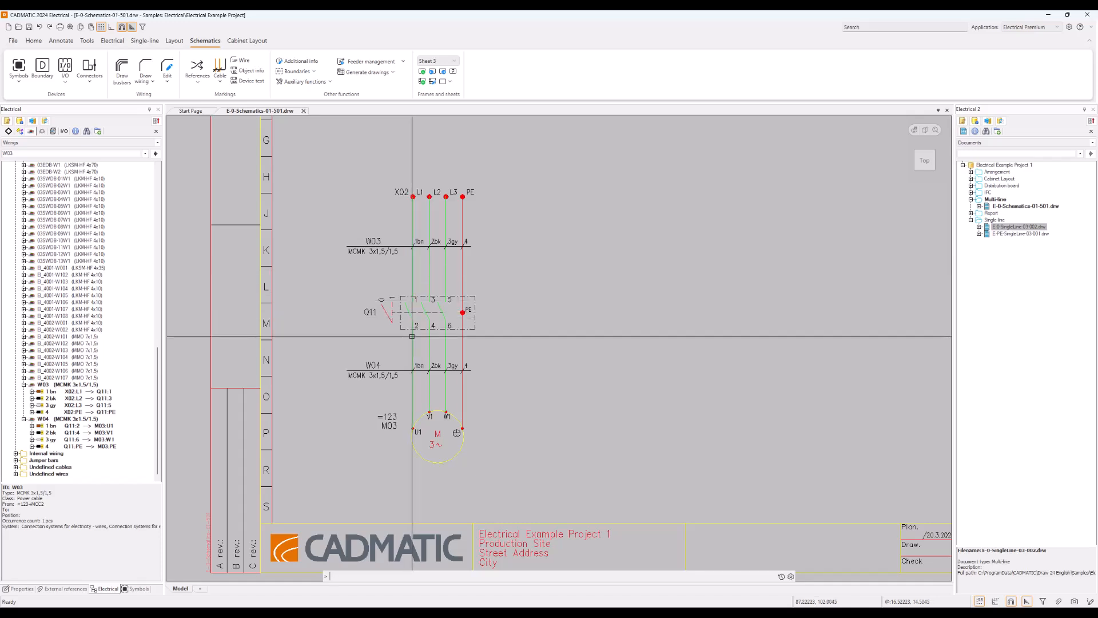
pyautogui.moveTo(412, 335)
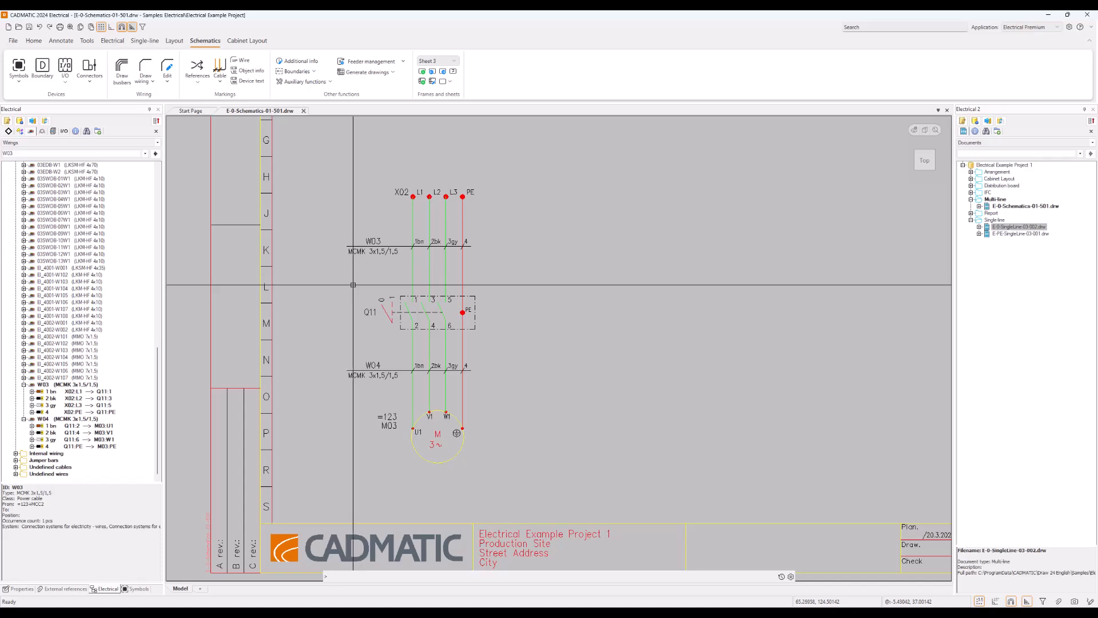
pyautogui.scroll(-3, 353, 284)
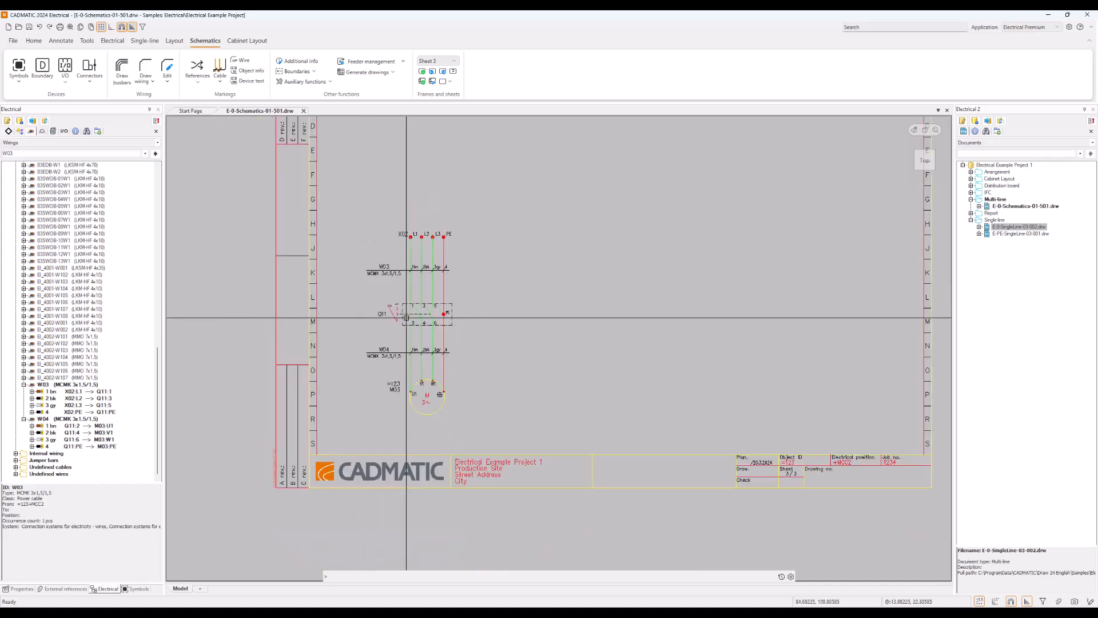
pyautogui.moveTo(406, 317); pyautogui.dragTo(433, 347, button='middle')
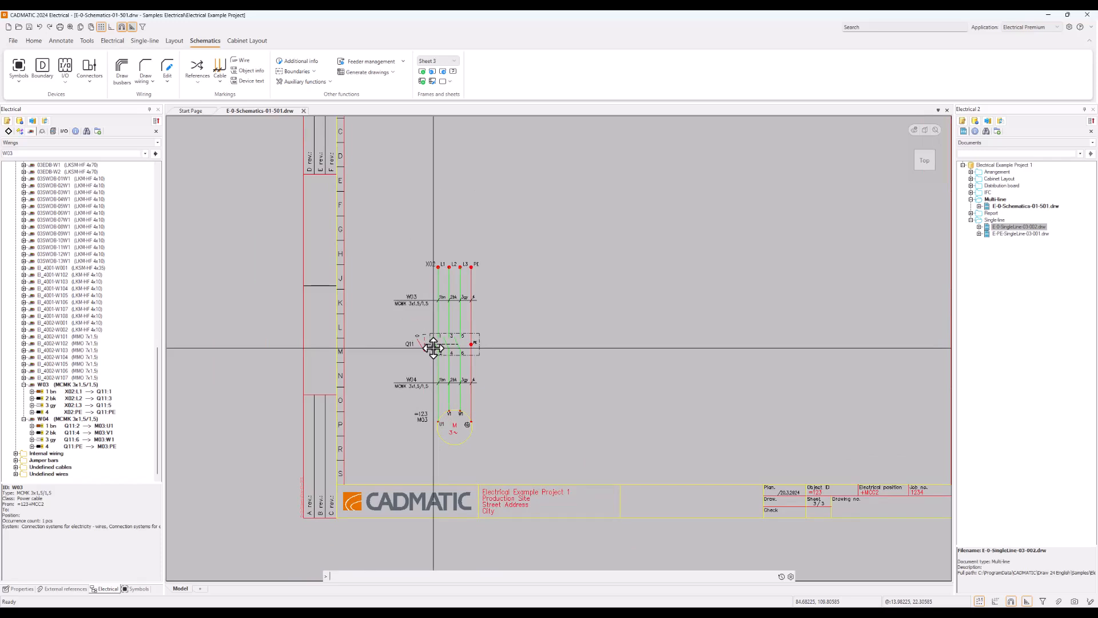
# - View how the safety switch and motor M01 are cabled on sheet 1, and return to sheet 3
pyautogui.press('pagedown')
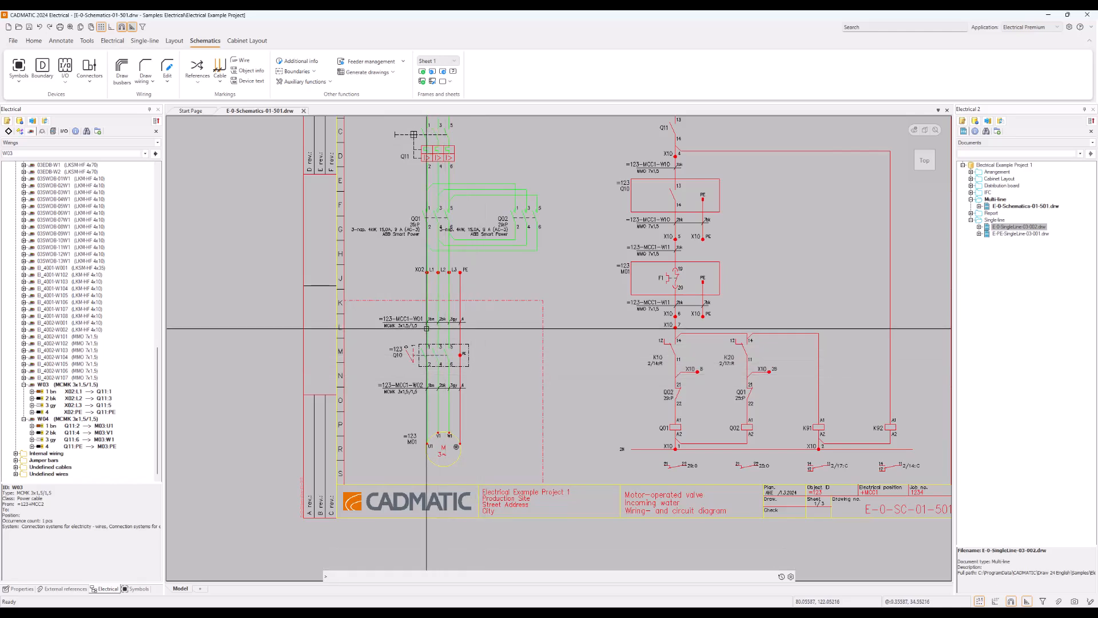
pyautogui.moveTo(427, 329)
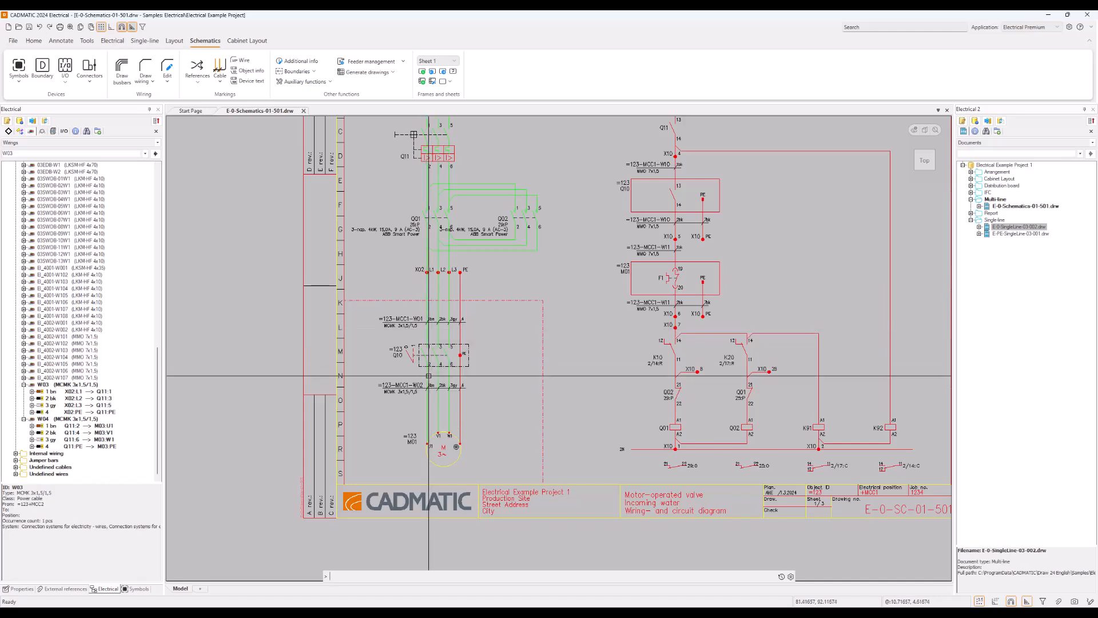
pyautogui.moveTo(428, 376)
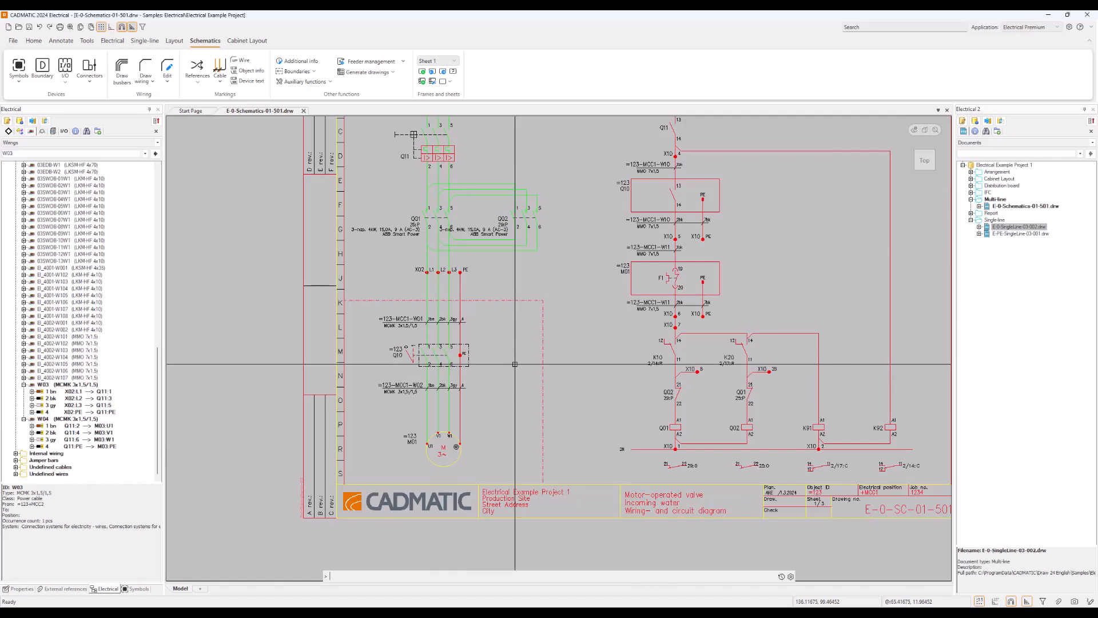
pyautogui.press('pageup')
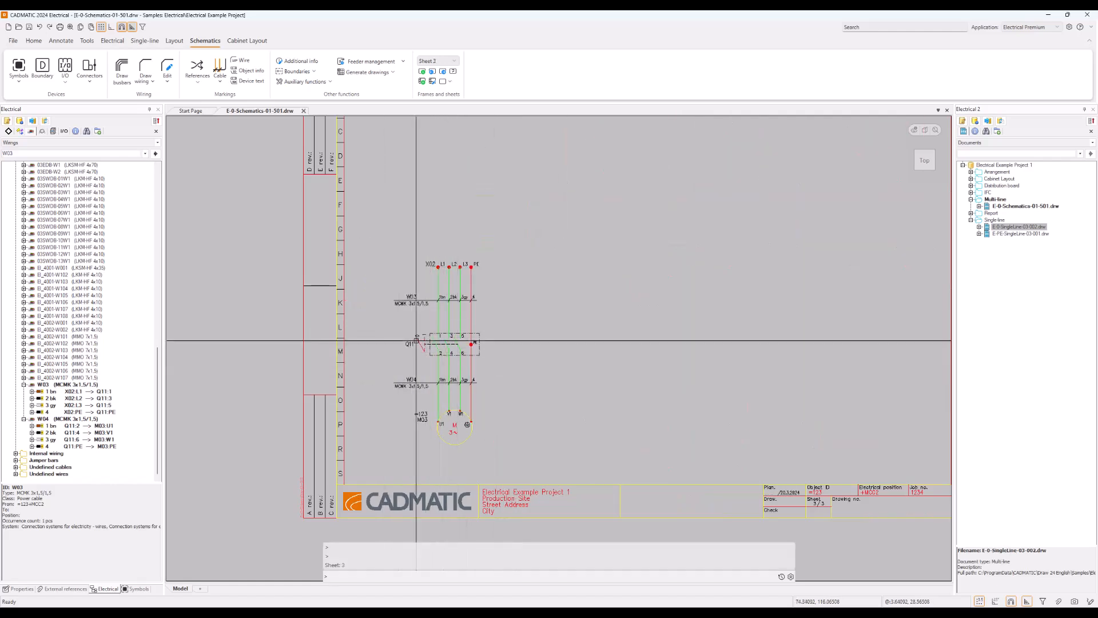
# - Change the location of safety switch Q11 to =123 in its device properties
pyautogui.moveTo(418, 341)
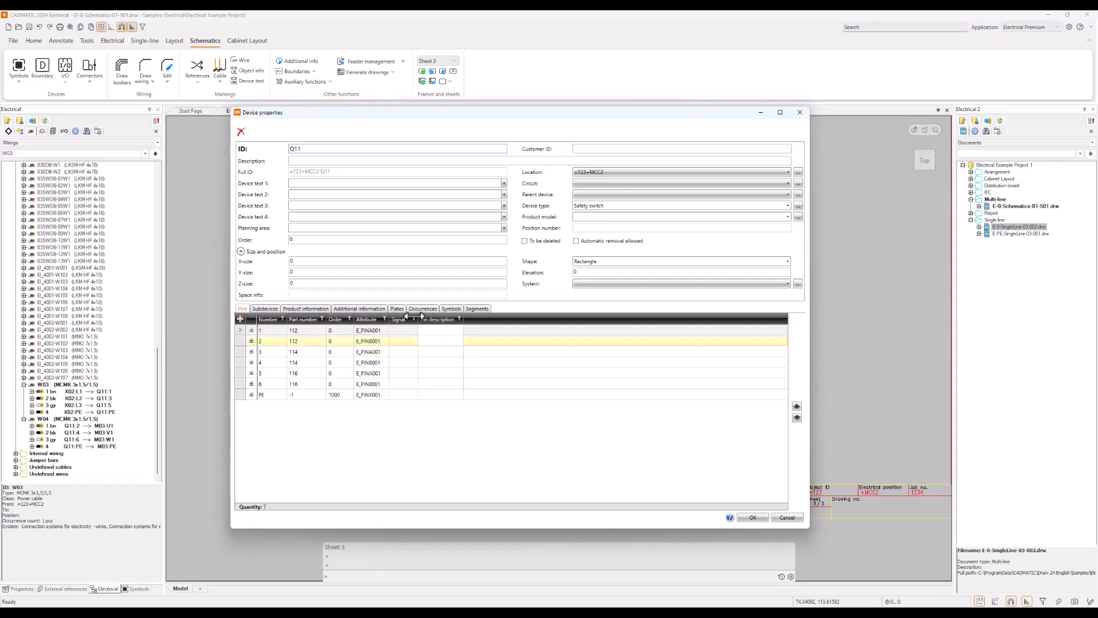
pyautogui.click(788, 172)
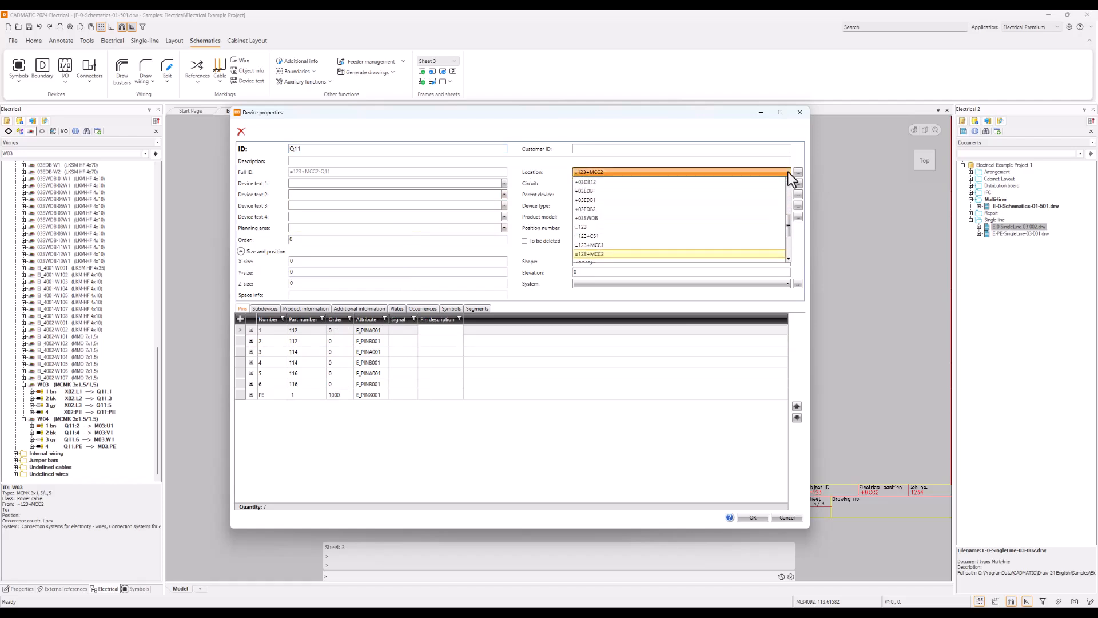
pyautogui.click(776, 227)
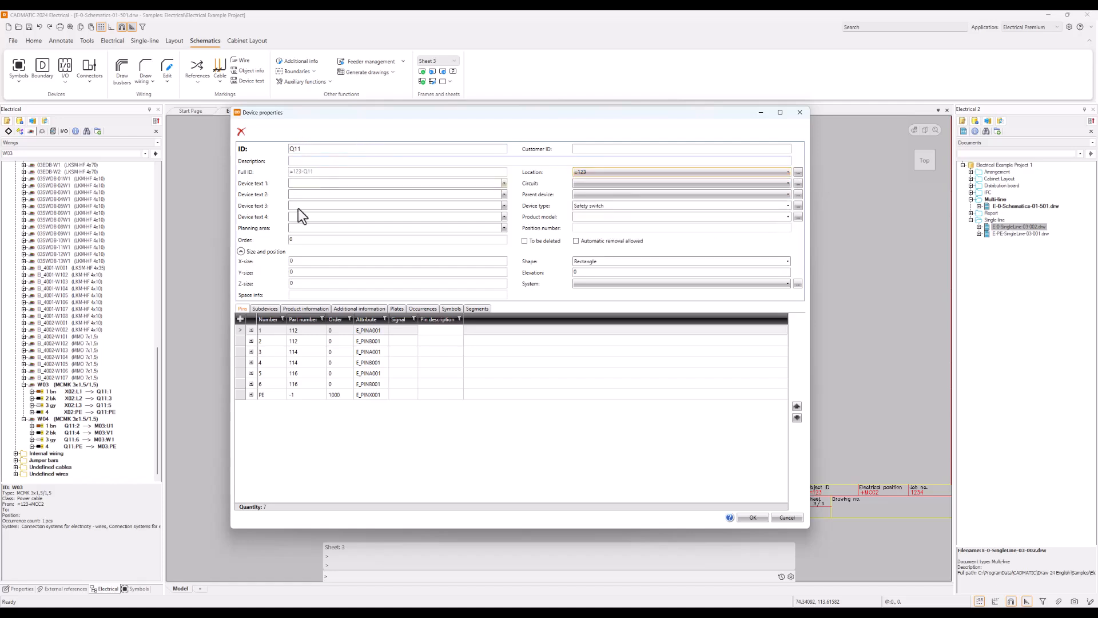
pyautogui.click(753, 517)
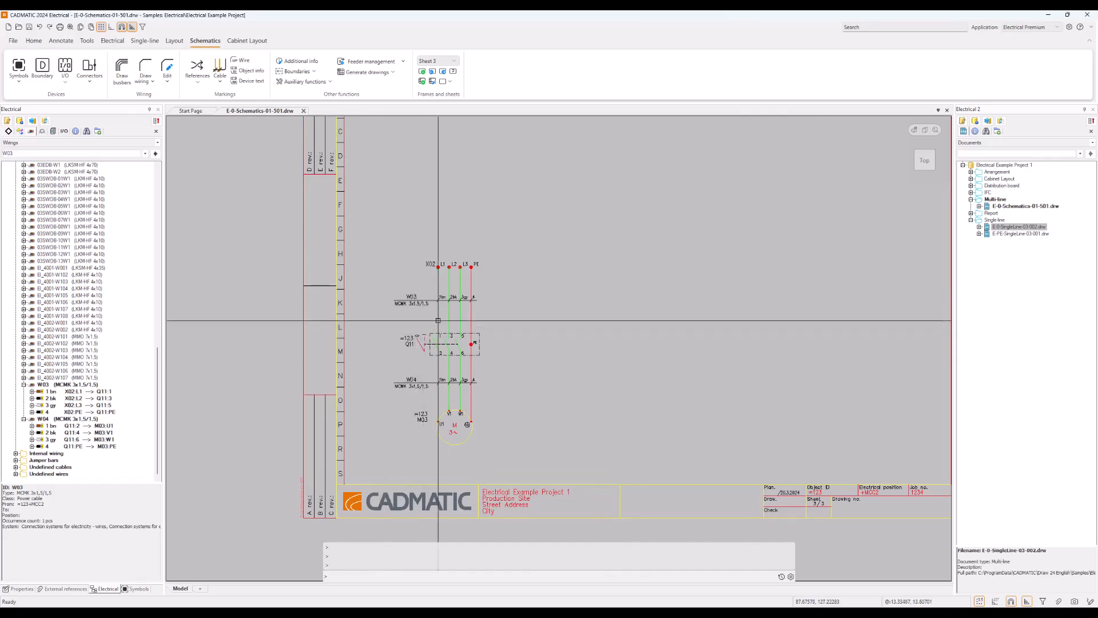
pyautogui.moveTo(438, 320)
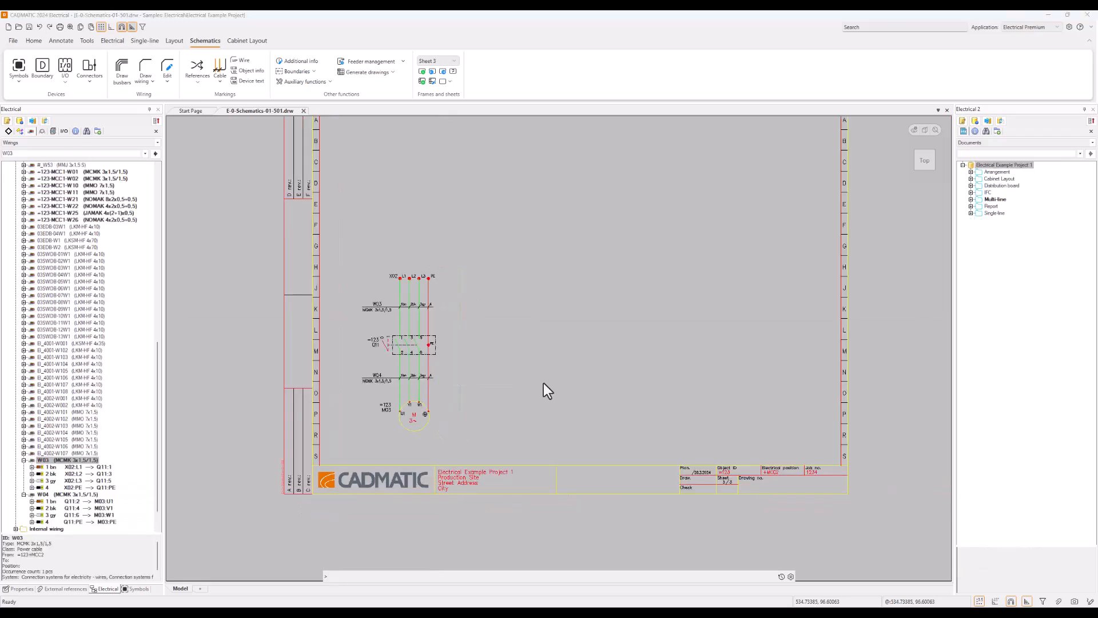
pyautogui.click(543, 383)
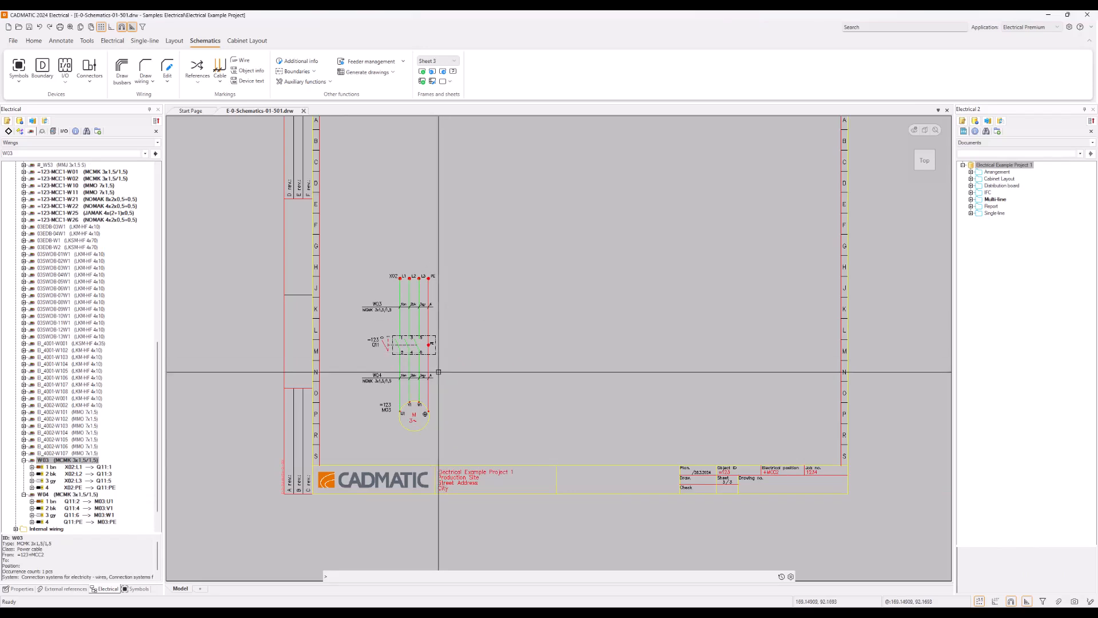
pyautogui.scroll(2, 449, 365)
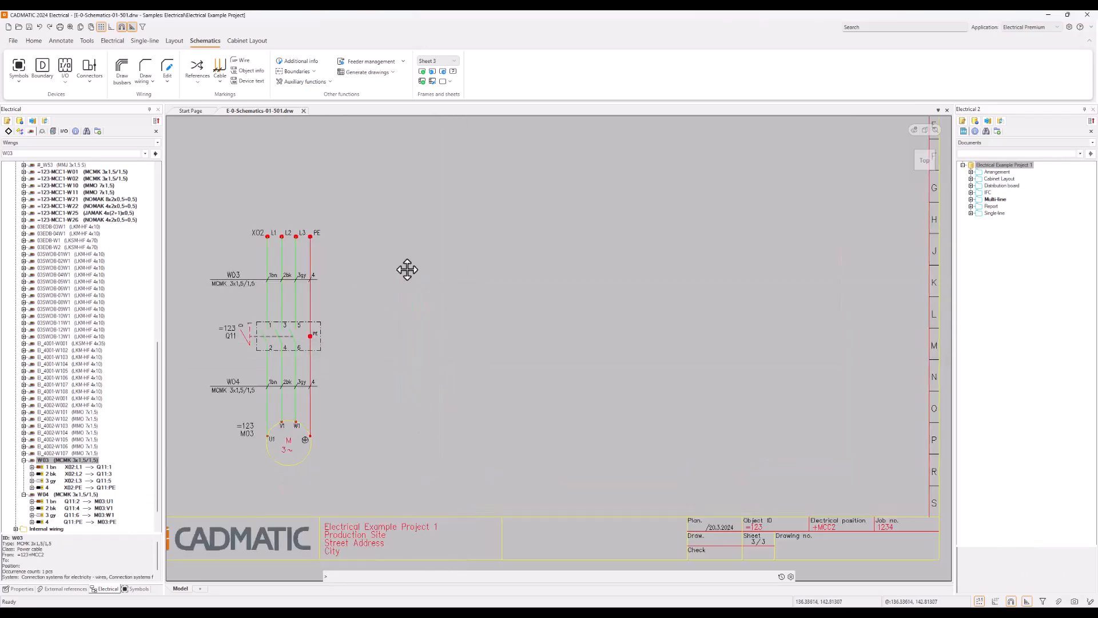
pyautogui.scroll(2, 405, 265)
pyautogui.scroll(2, 78, 449)
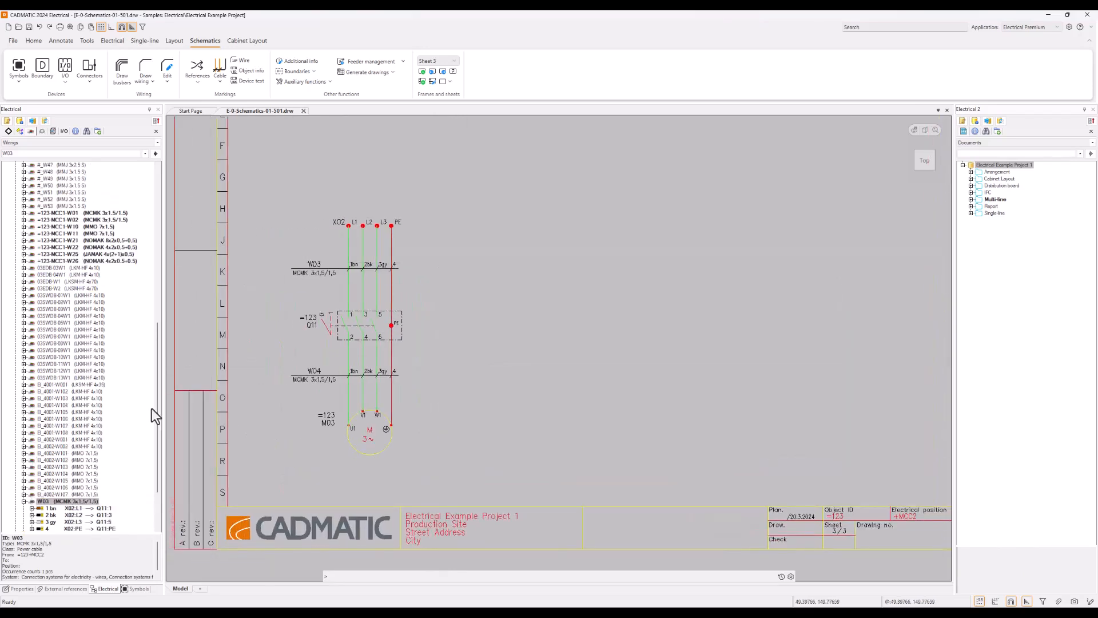
# - Switch to the Electrical DB Tool and list the terminal blocks of strip X02 under location =123+MCC2
pyautogui.click(322, 211)
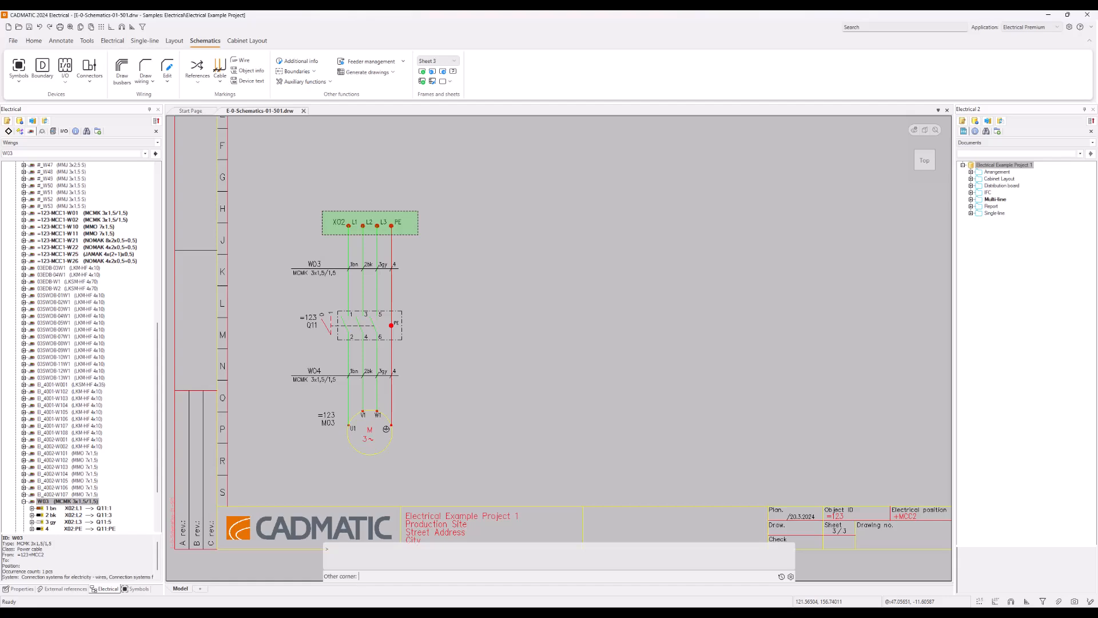
pyautogui.press('Escape')
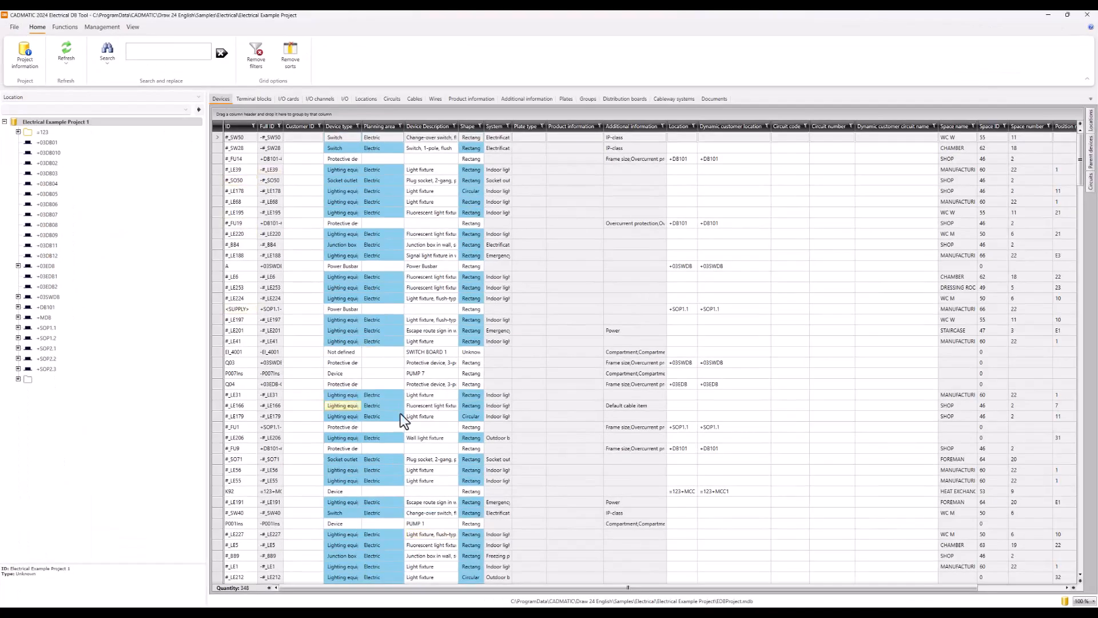
pyautogui.click(18, 132)
pyautogui.click(32, 163)
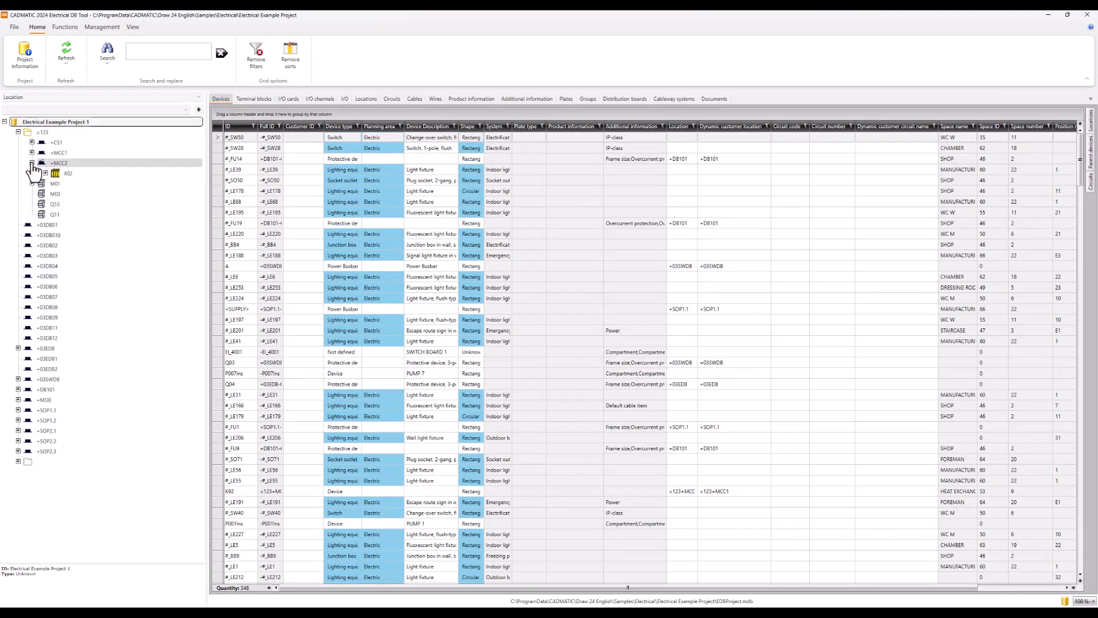
pyautogui.click(65, 175)
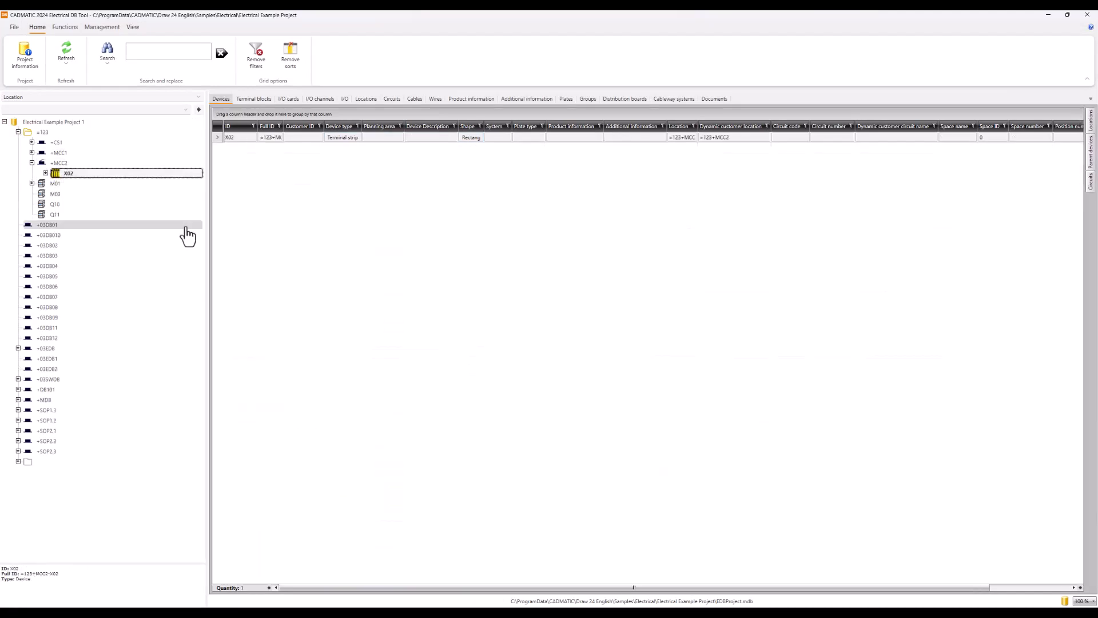
pyautogui.click(46, 172)
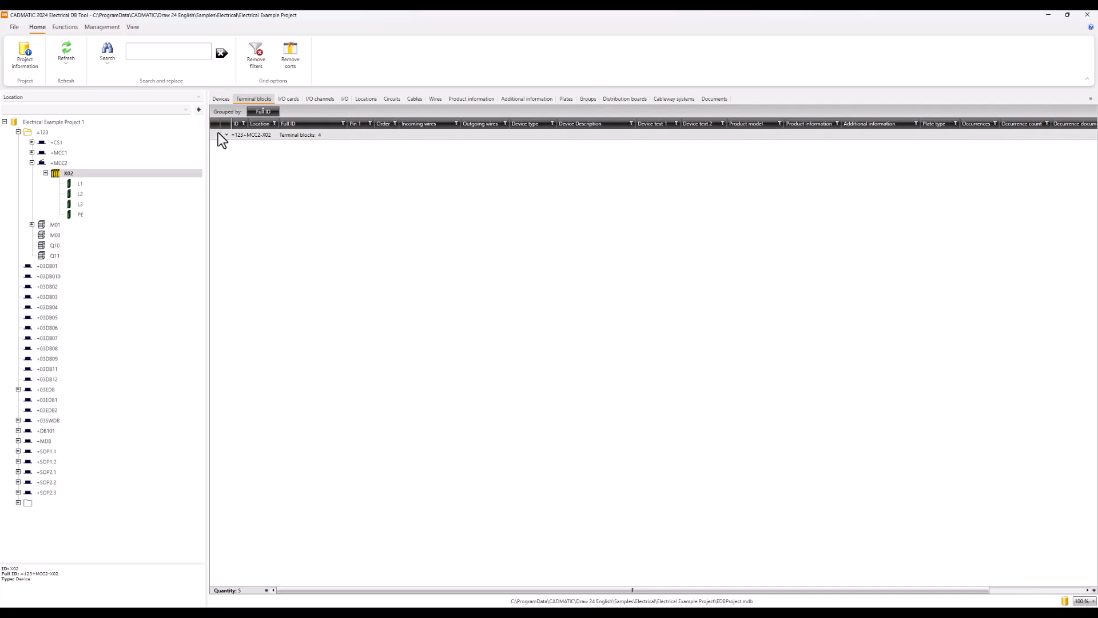
pyautogui.click(226, 135)
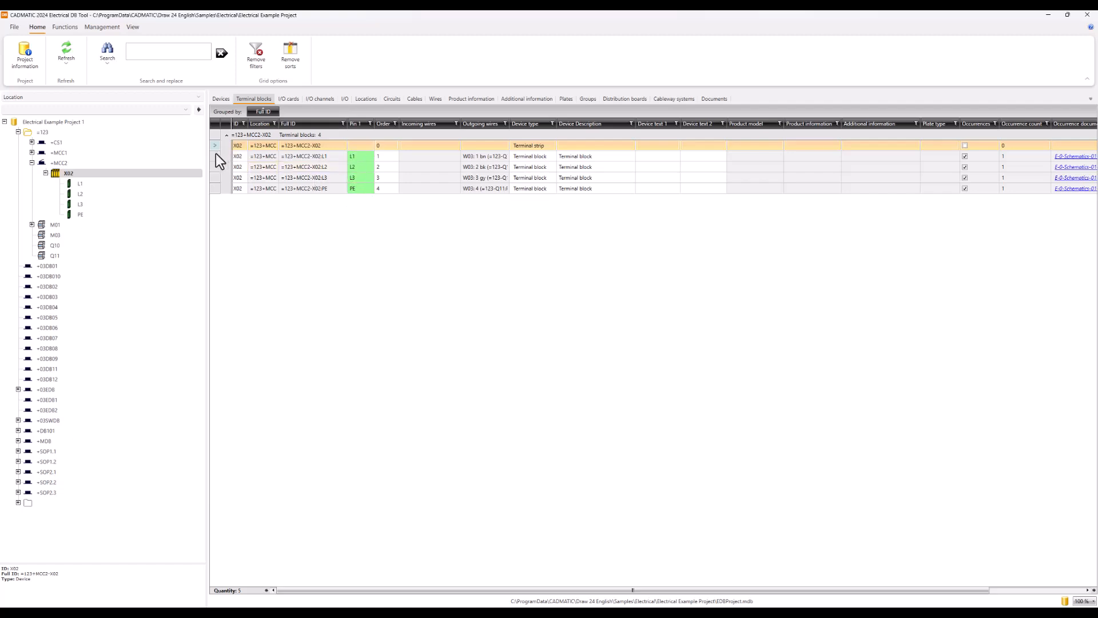
pyautogui.click(355, 156)
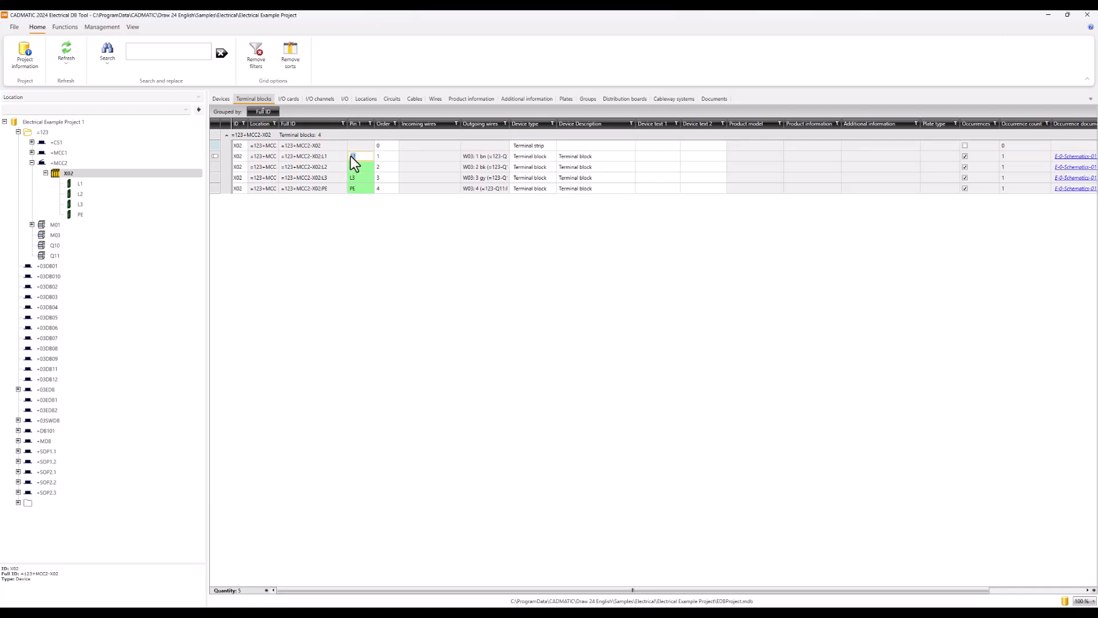
pyautogui.click(351, 156)
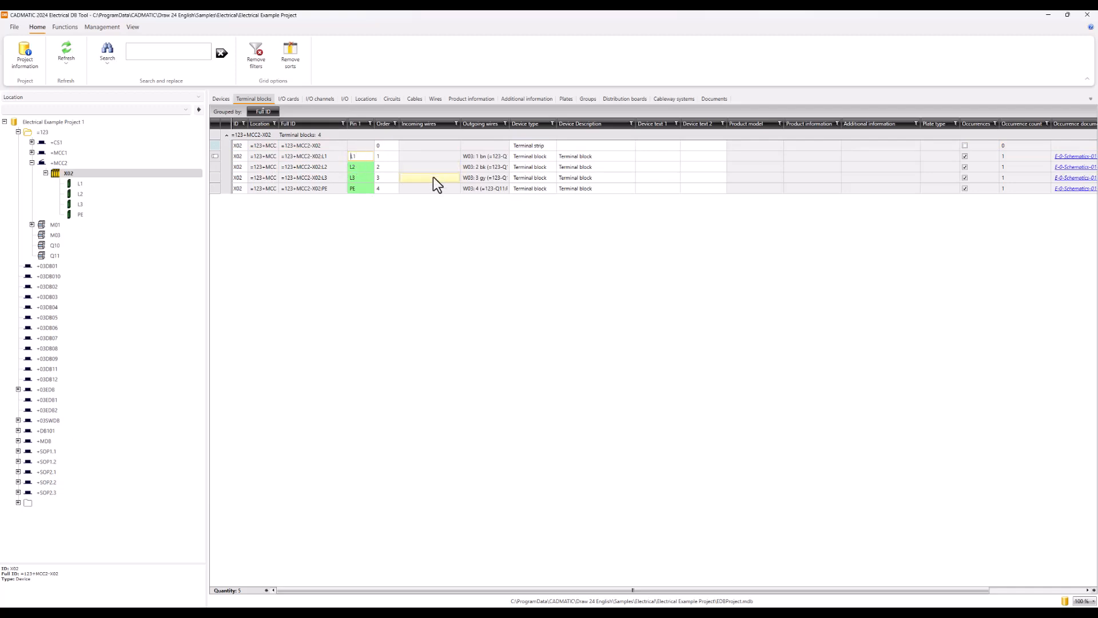
pyautogui.press('BackSpace')
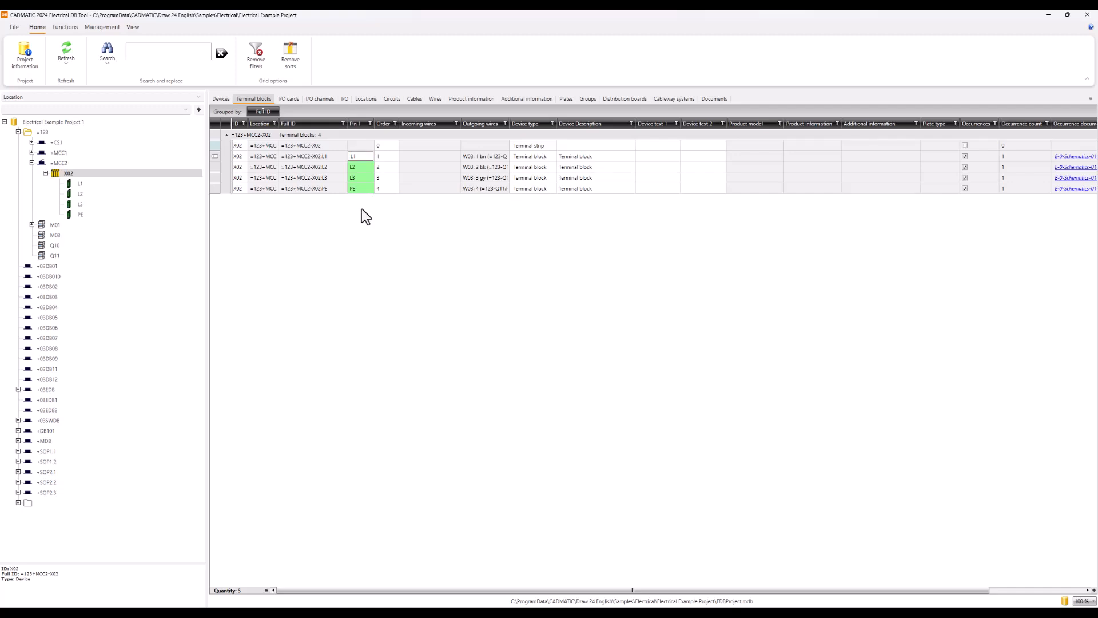
pyautogui.press('Down')
# - Select the L1, L2, L3 and PE terminal rows of X02 and open them for editing in Excel
pyautogui.click(218, 160)
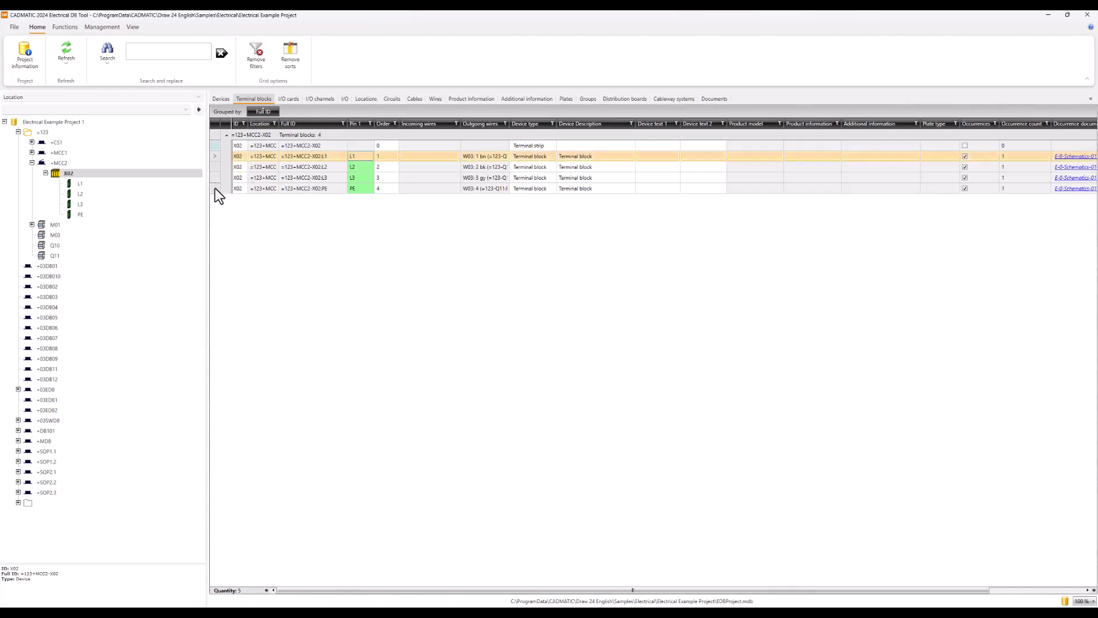
pyautogui.keyDown('shift'); pyautogui.click(215, 188); pyautogui.keyUp('shift')
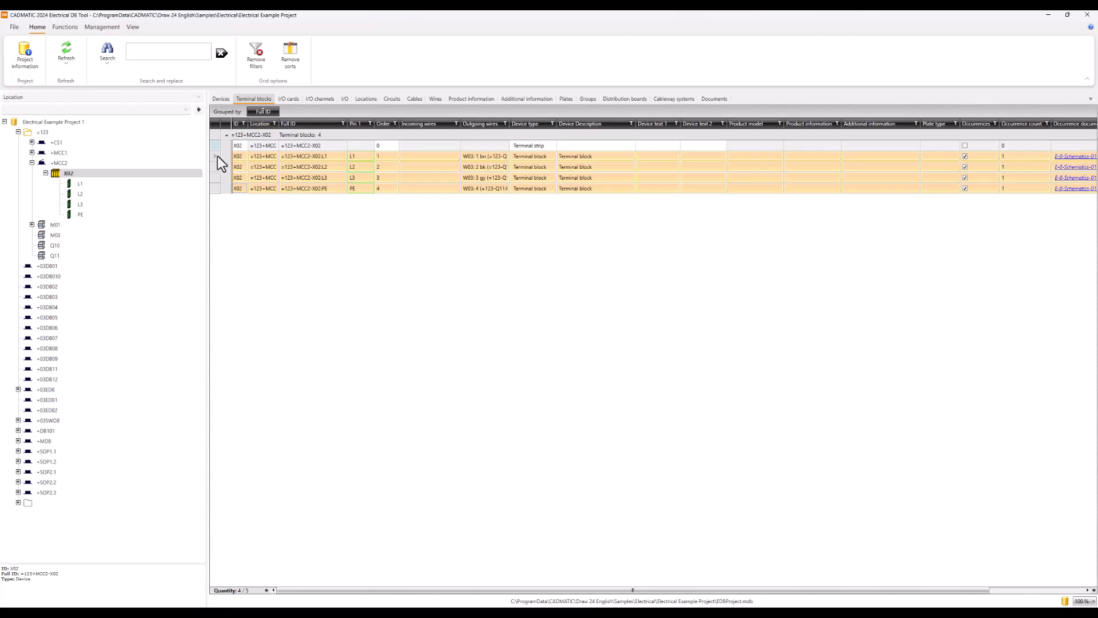
pyautogui.rightClick(215, 184)
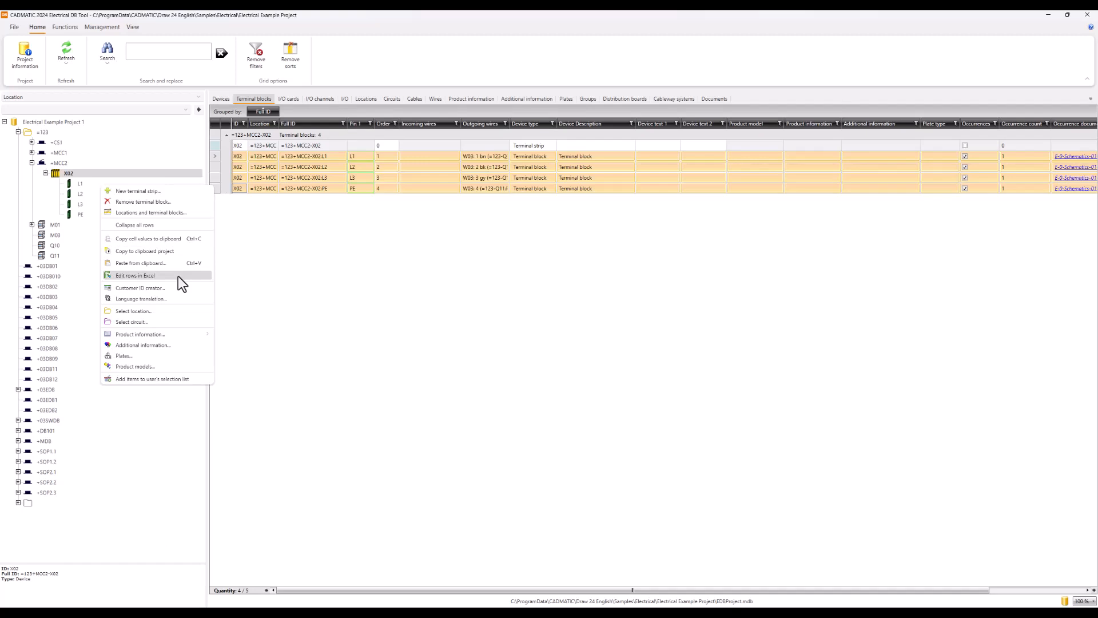
pyautogui.click(283, 283)
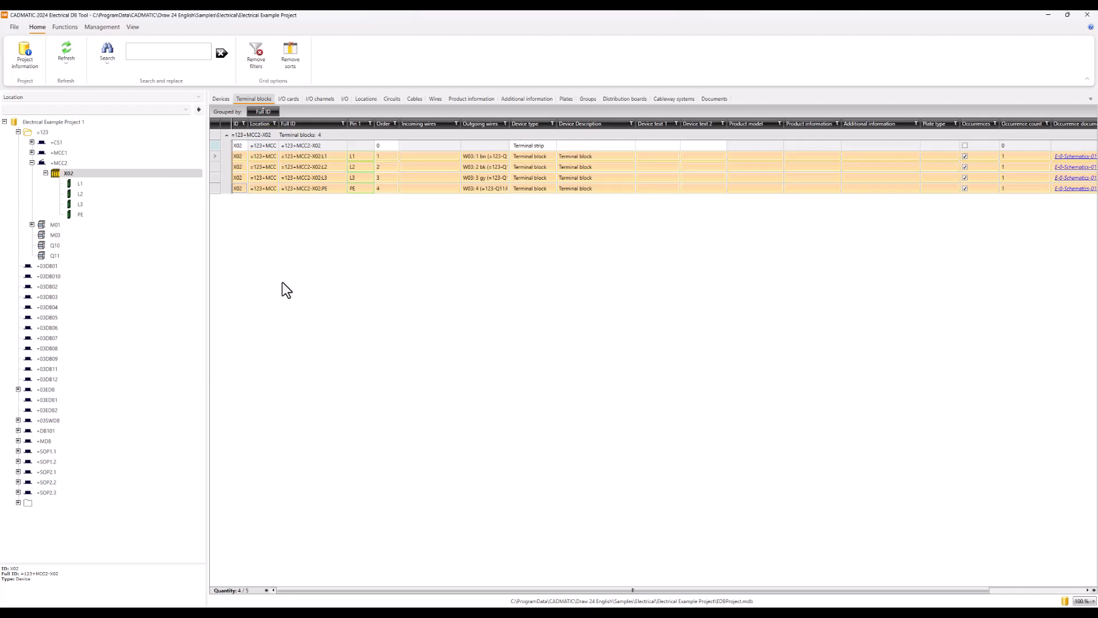
pyautogui.moveTo(293, 605)
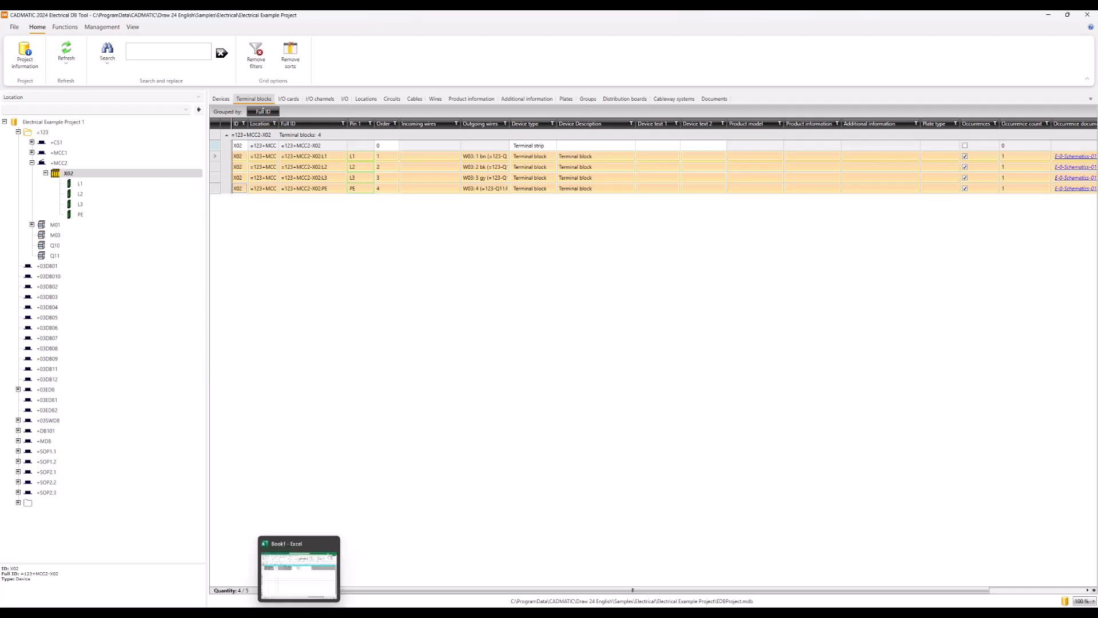
pyautogui.click(300, 558)
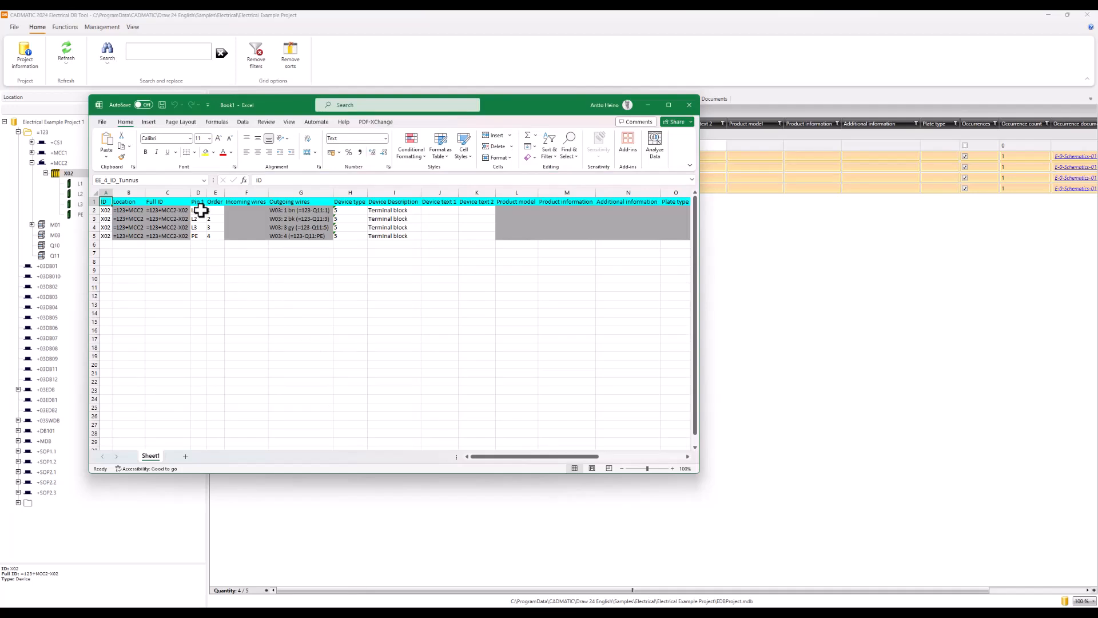
pyautogui.moveTo(538, 457)
pyautogui.mouseDown()
pyautogui.moveTo(636, 462)
pyautogui.moveTo(553, 458)
pyautogui.mouseUp()
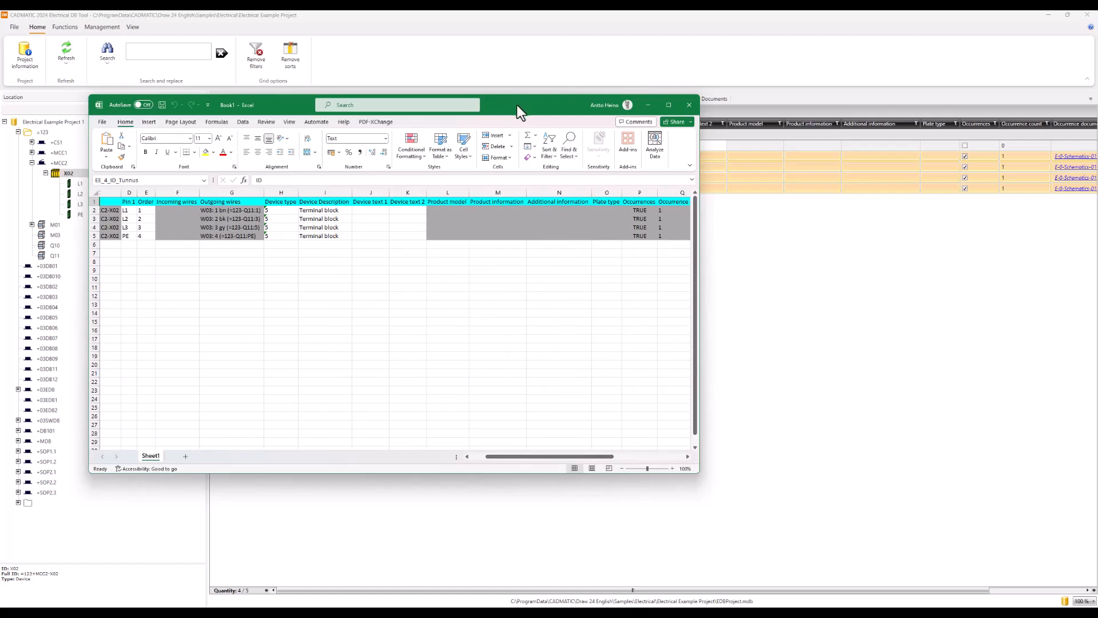
pyautogui.moveTo(517, 105); pyautogui.dragTo(679, 216)
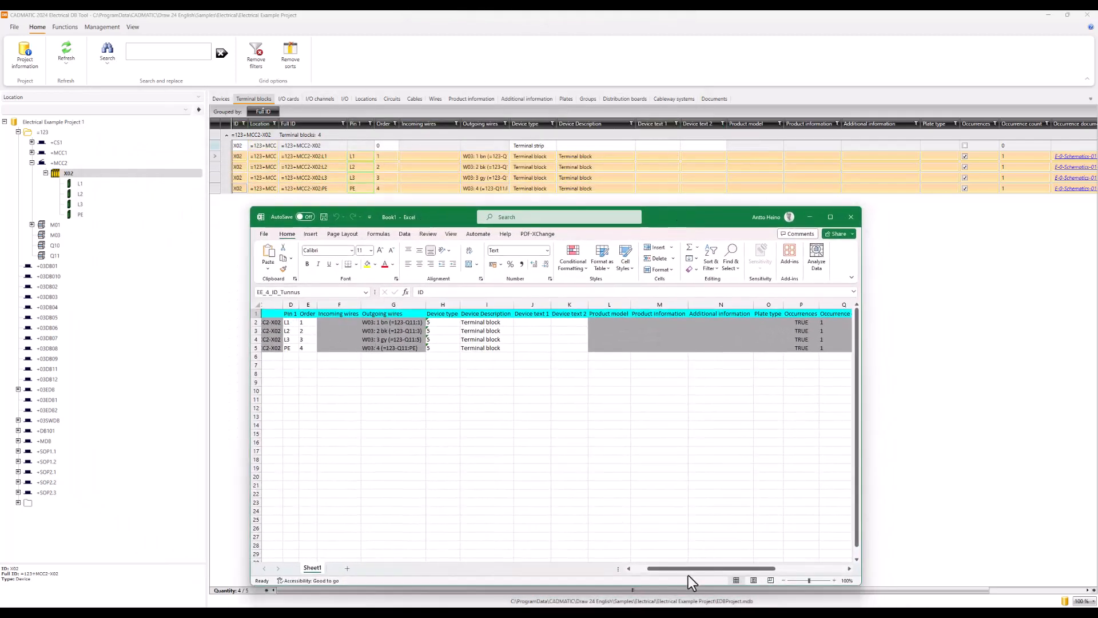
pyautogui.moveTo(683, 568); pyautogui.dragTo(655, 567)
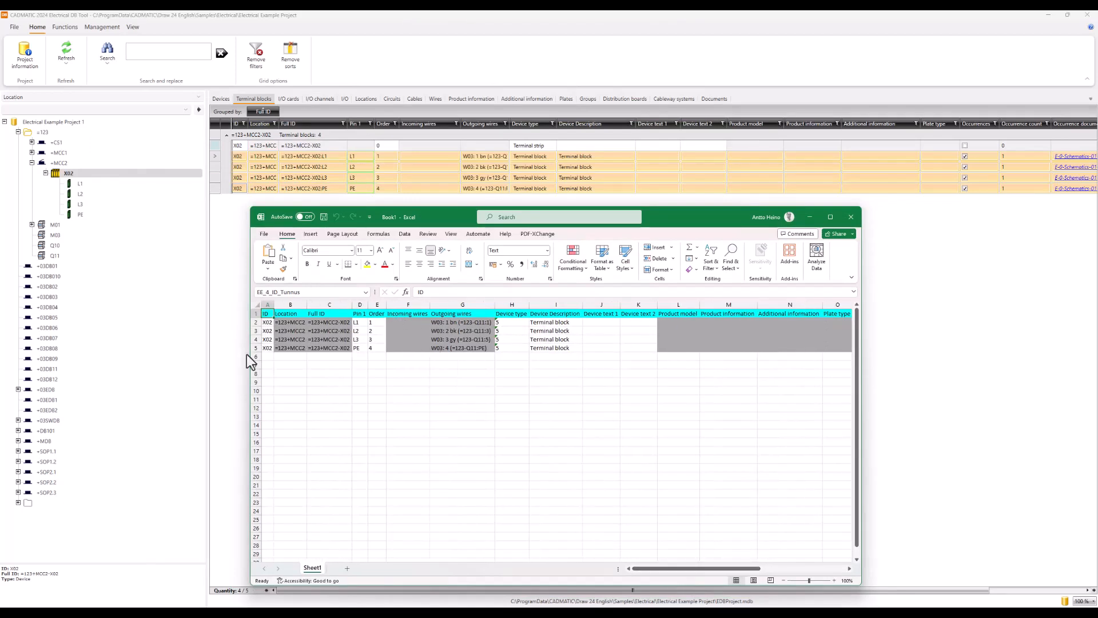
# - Set Pin 1 of the first terminal to 2L1 in Excel and fill the series down through all four rows
pyautogui.click(359, 323)
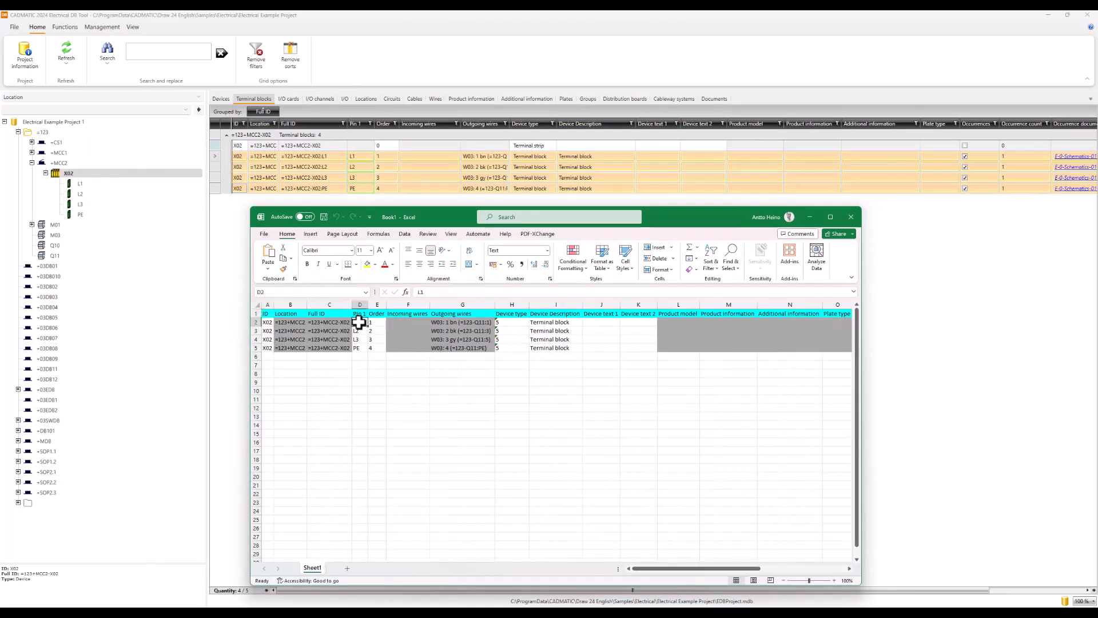
pyautogui.write("'")
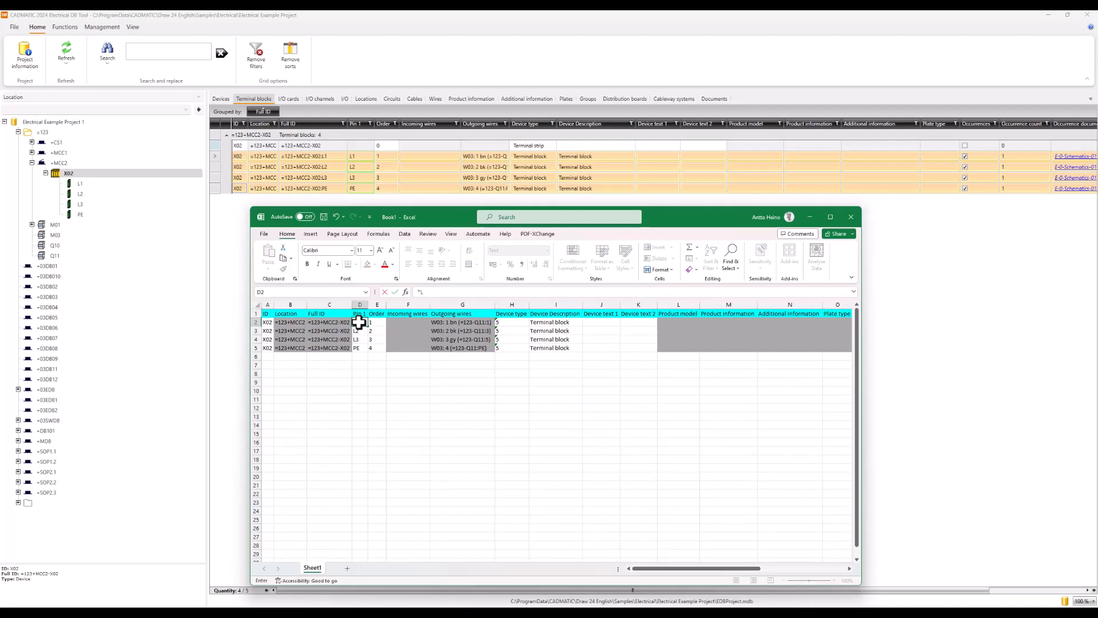
pyautogui.click(357, 323)
pyautogui.press('Return')
pyautogui.click(358, 323)
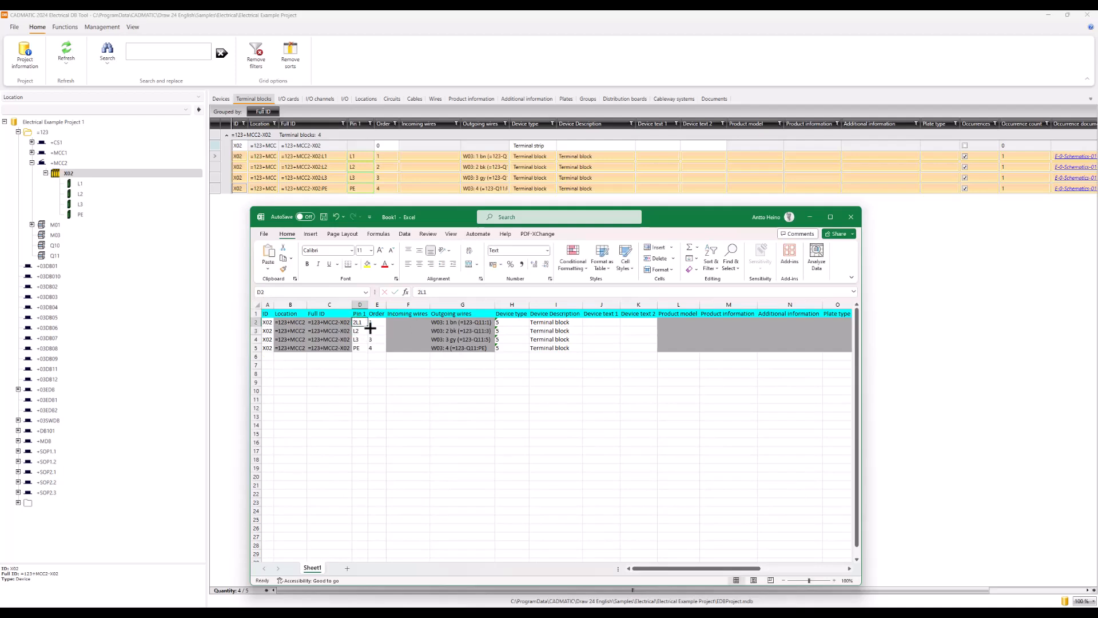
pyautogui.moveTo(368, 327); pyautogui.dragTo(370, 350)
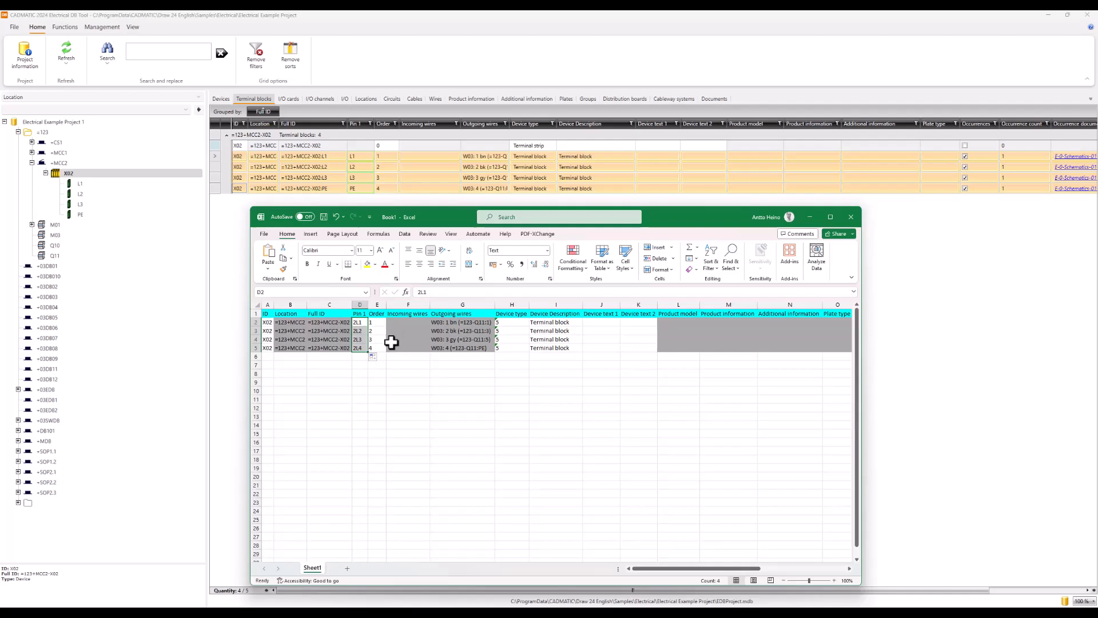
# - Set Pin 1 of the fourth terminal row to 2PE
pyautogui.click(359, 348)
pyautogui.click(427, 292)
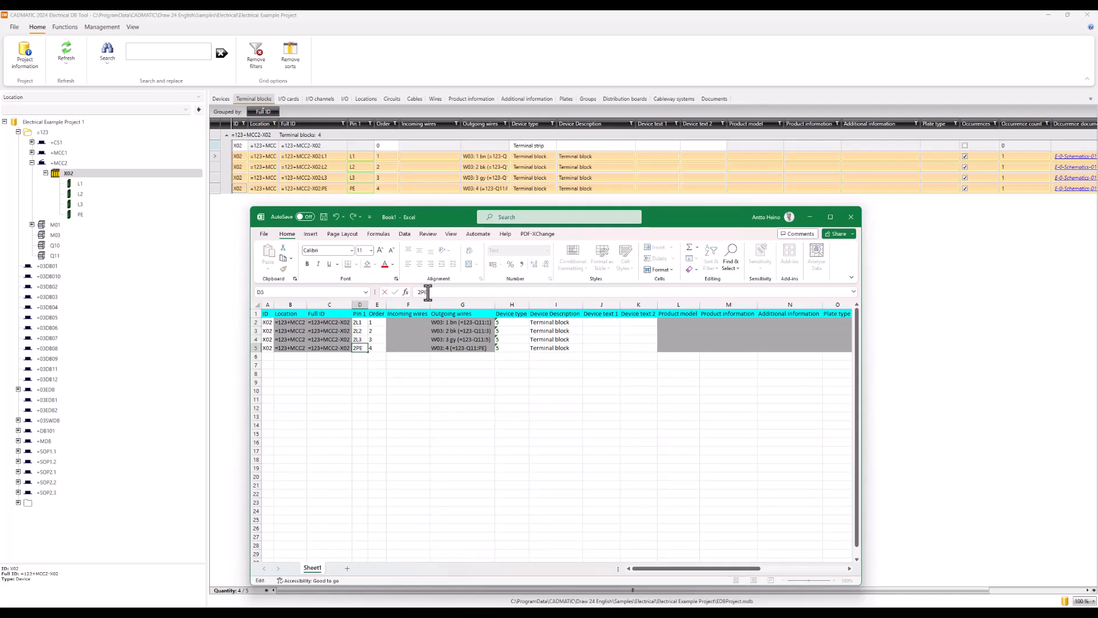
pyautogui.write('PE')
pyautogui.press('Return')
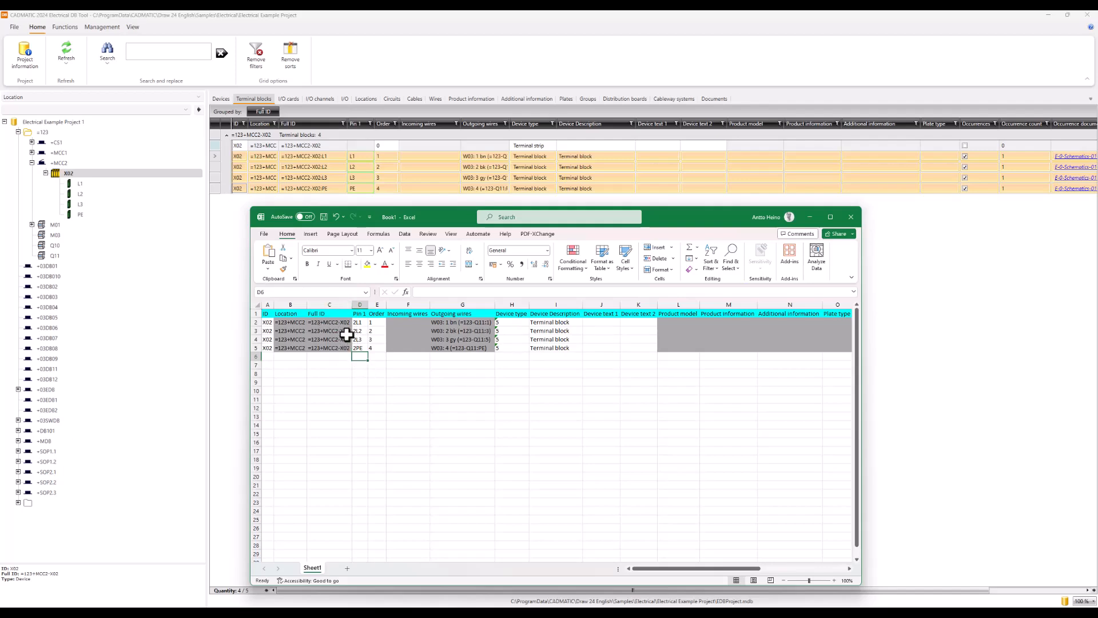
# - Return to the Electrical DB Tool and import the edited terminal rows of X02 from Excel
pyautogui.click(373, 59)
pyautogui.moveTo(435, 12); pyautogui.dragTo(378, 91)
pyautogui.moveTo(702, 223); pyautogui.dragTo(887, 184)
pyautogui.click(474, 85)
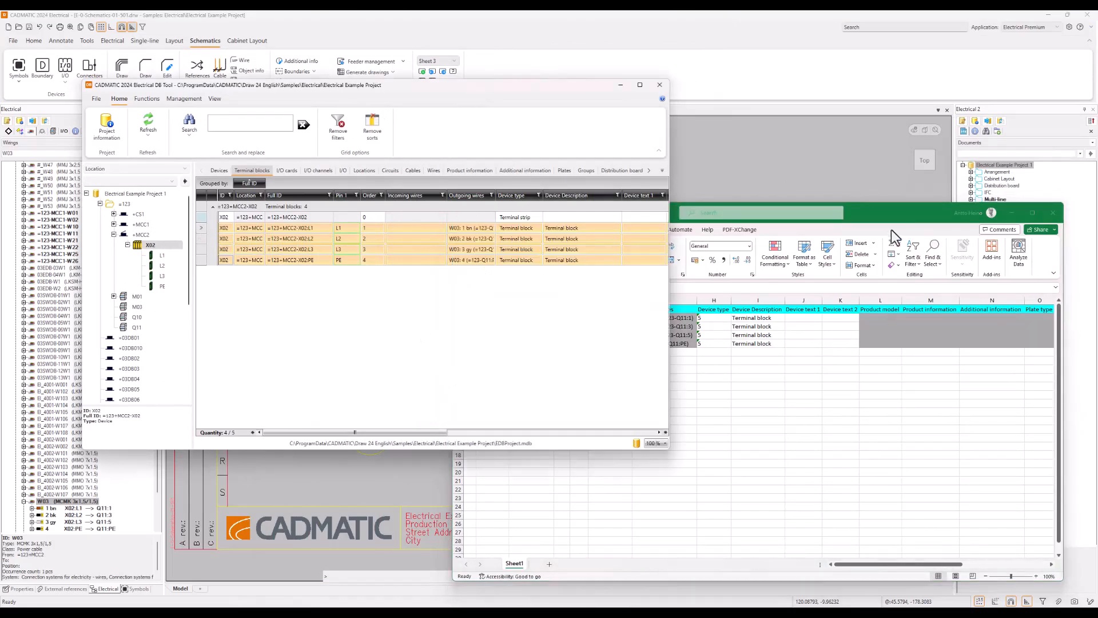
pyautogui.rightClick(201, 241)
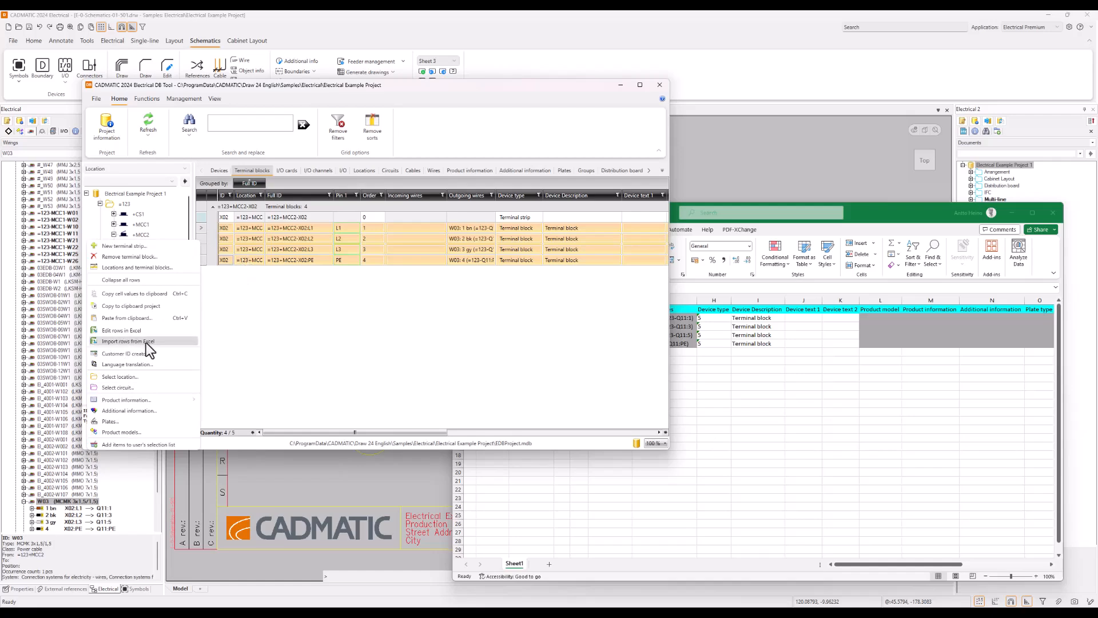
pyautogui.click(146, 342)
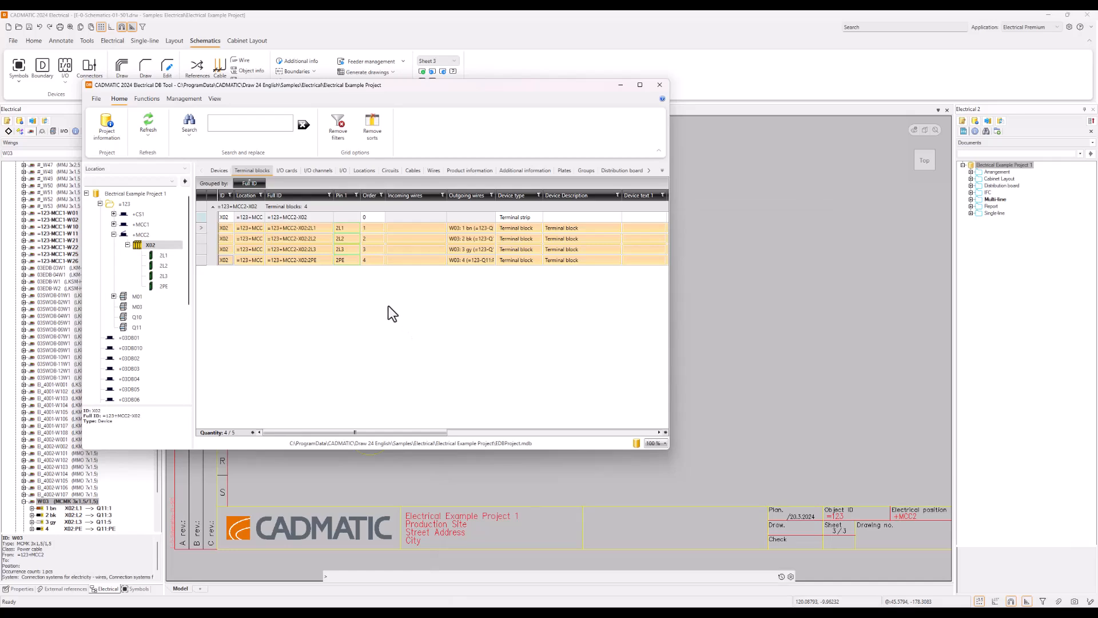
pyautogui.click(369, 218)
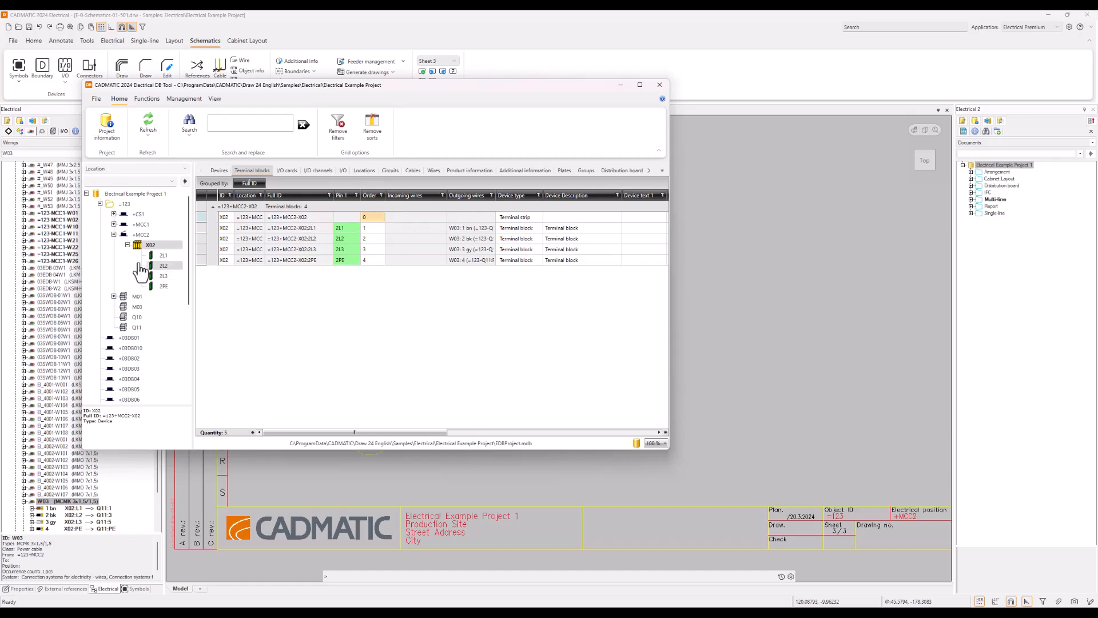
# - Switch back to the CADMATIC schematic and update sheet 3 with the changed X02 terminal designations from the project database
pyautogui.click(452, 15)
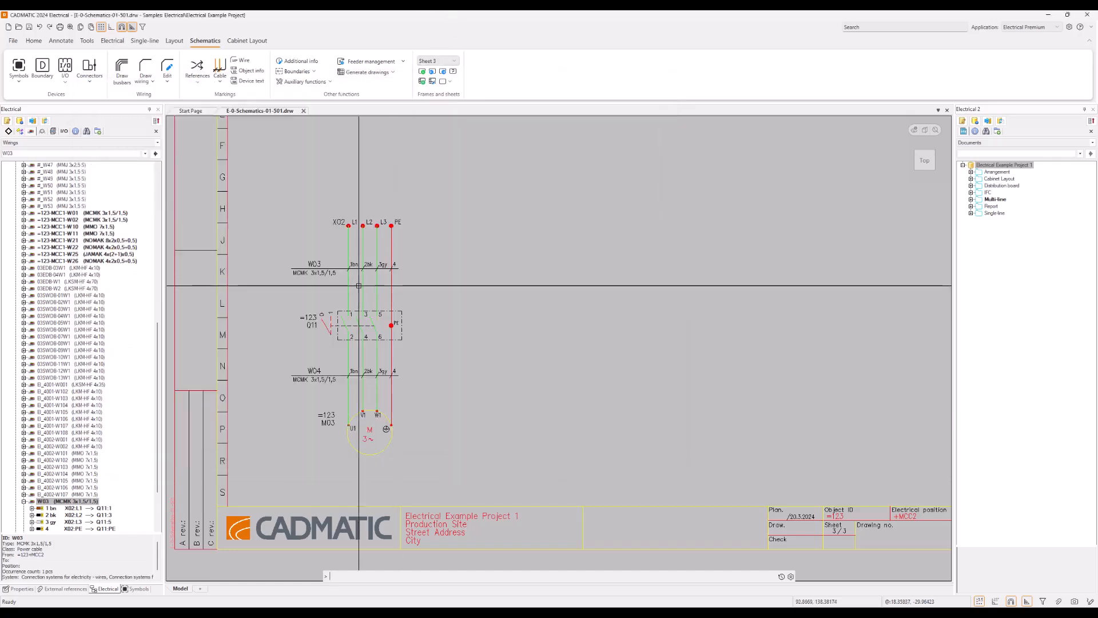
pyautogui.click(45, 121)
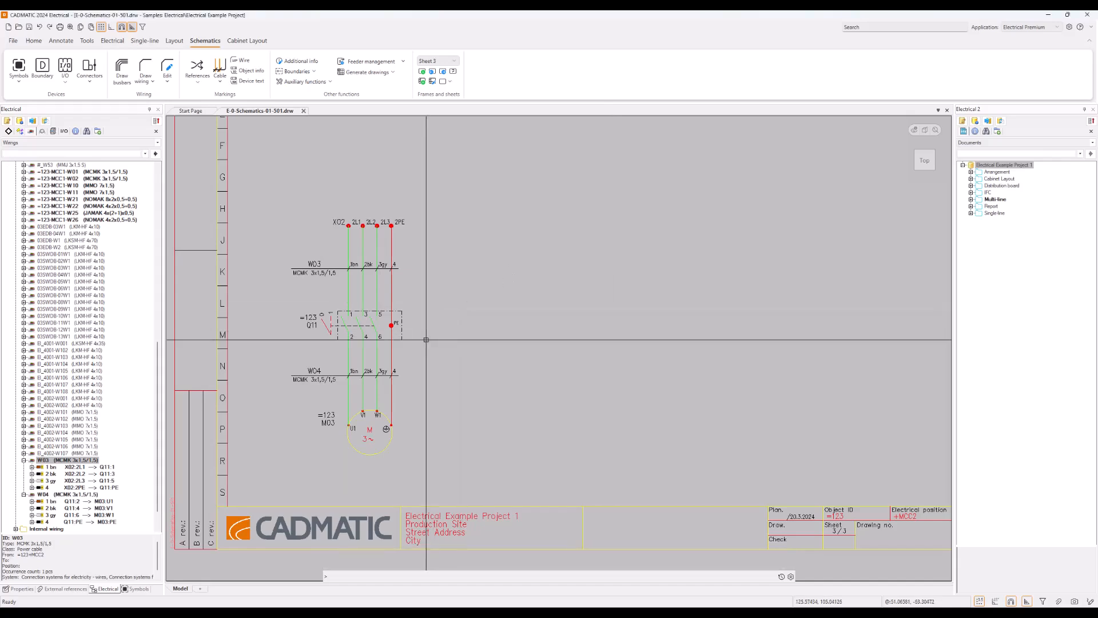
pyautogui.moveTo(451, 275); pyautogui.dragTo(478, 269, button='middle')
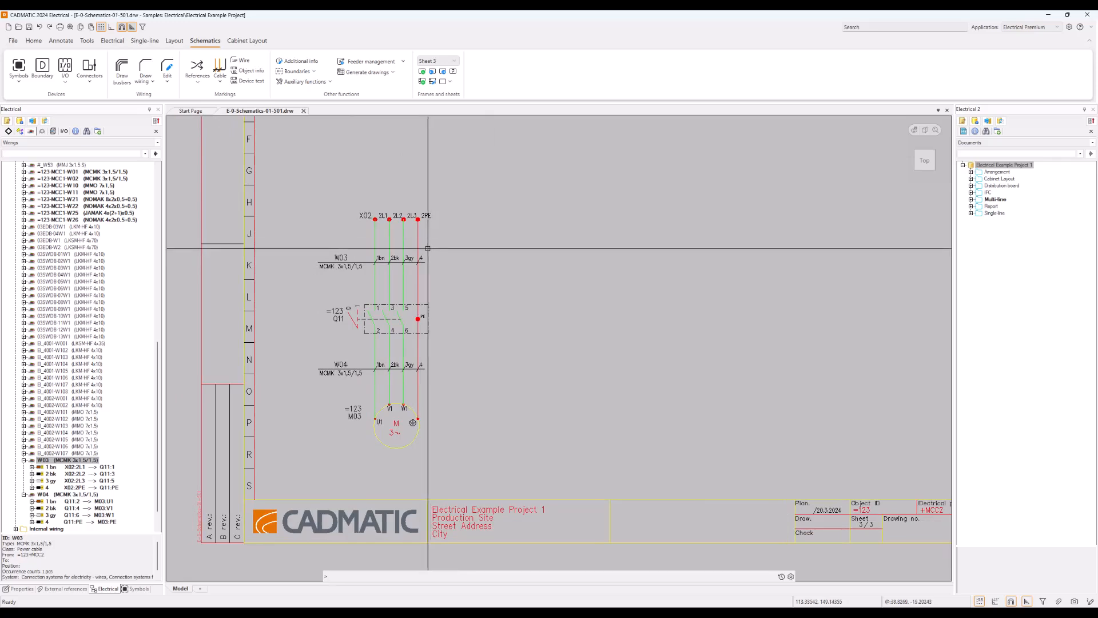
# - Review the cable types offered in the properties of cable W03 and close the properties without changing anything
pyautogui.rightClick(80, 466)
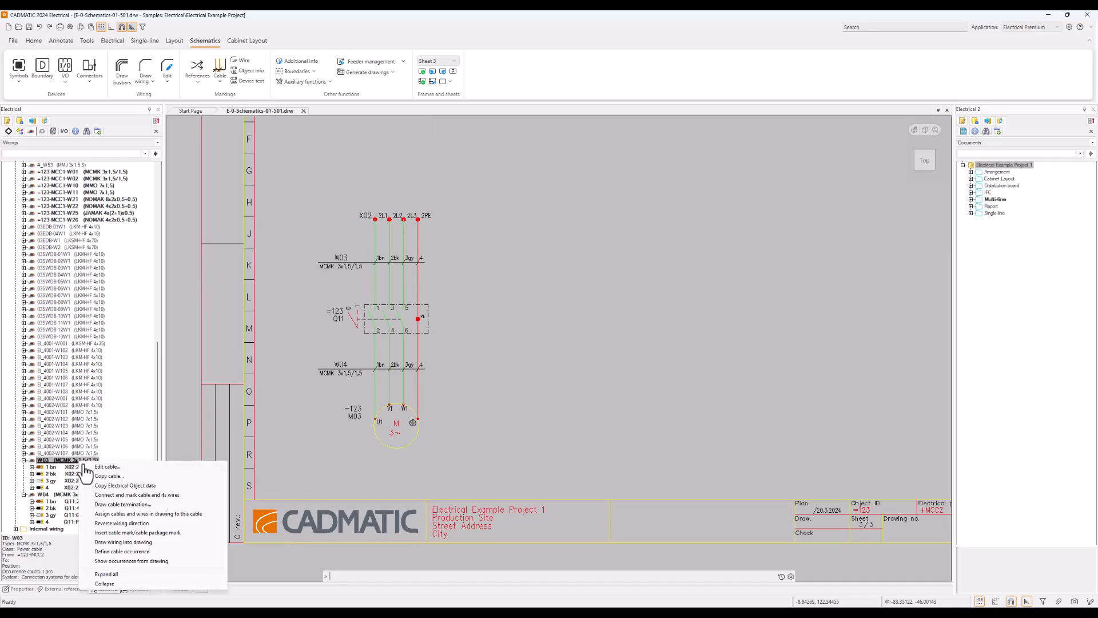
pyautogui.click(147, 471)
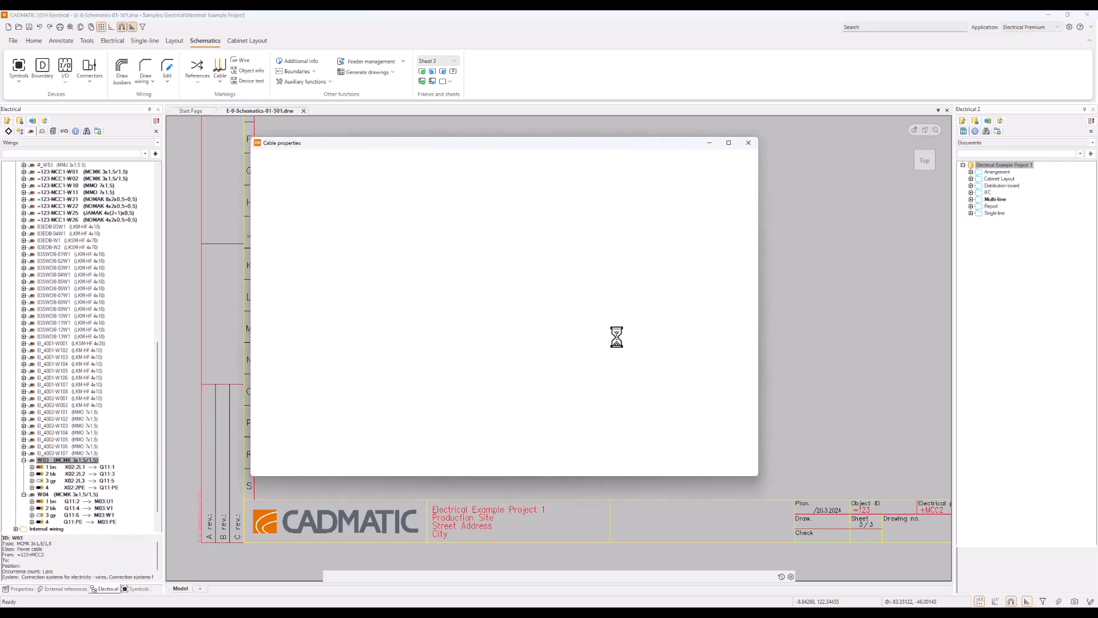
pyautogui.click(721, 236)
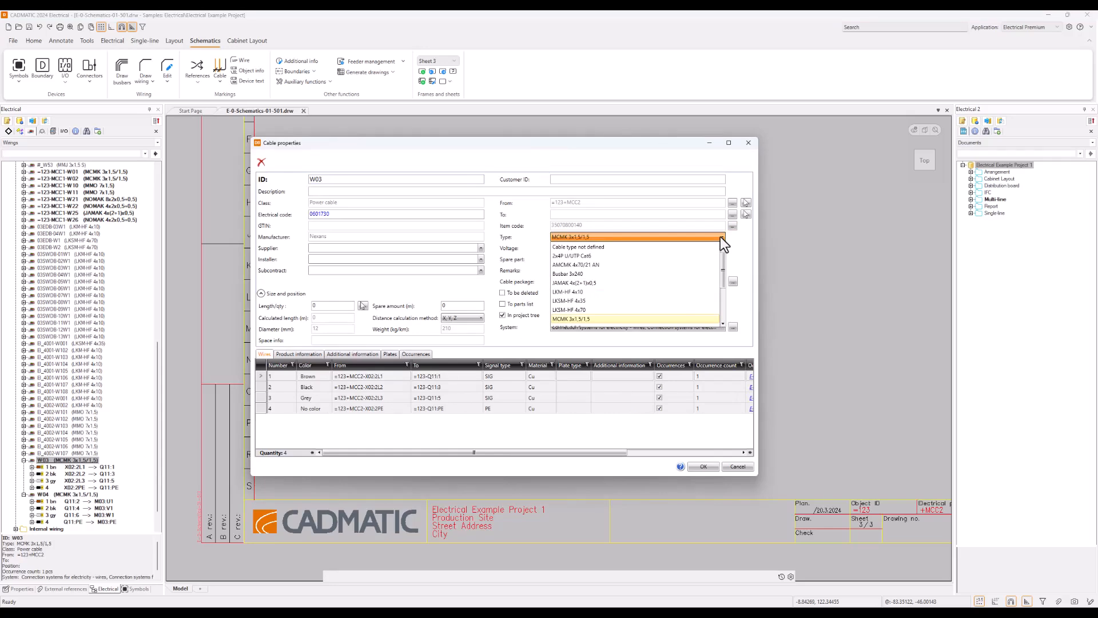
pyautogui.click(720, 236)
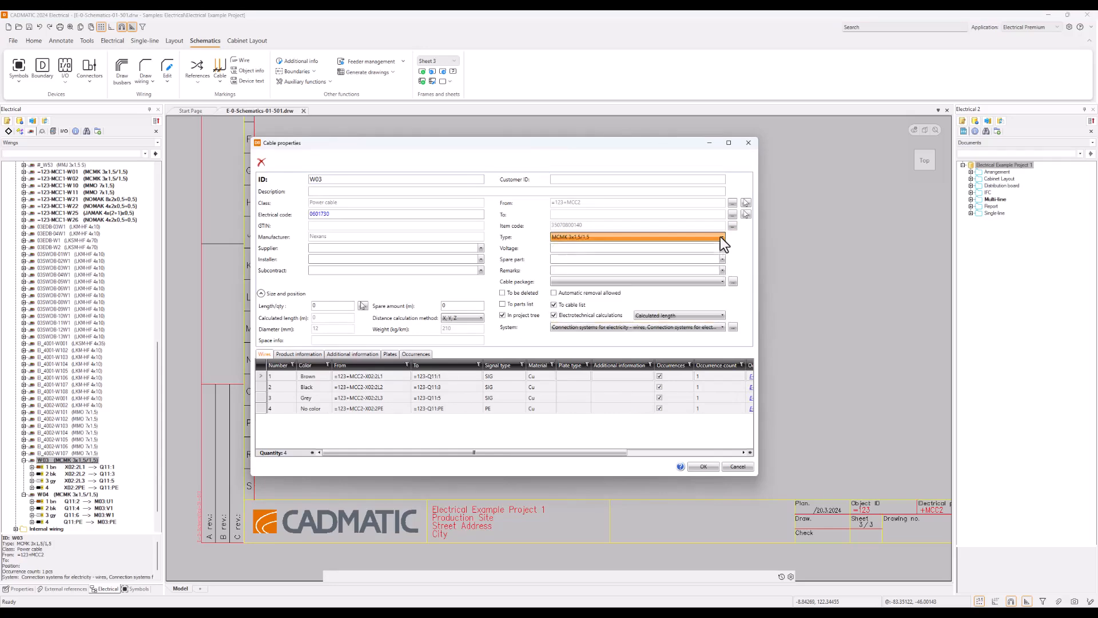
pyautogui.click(744, 469)
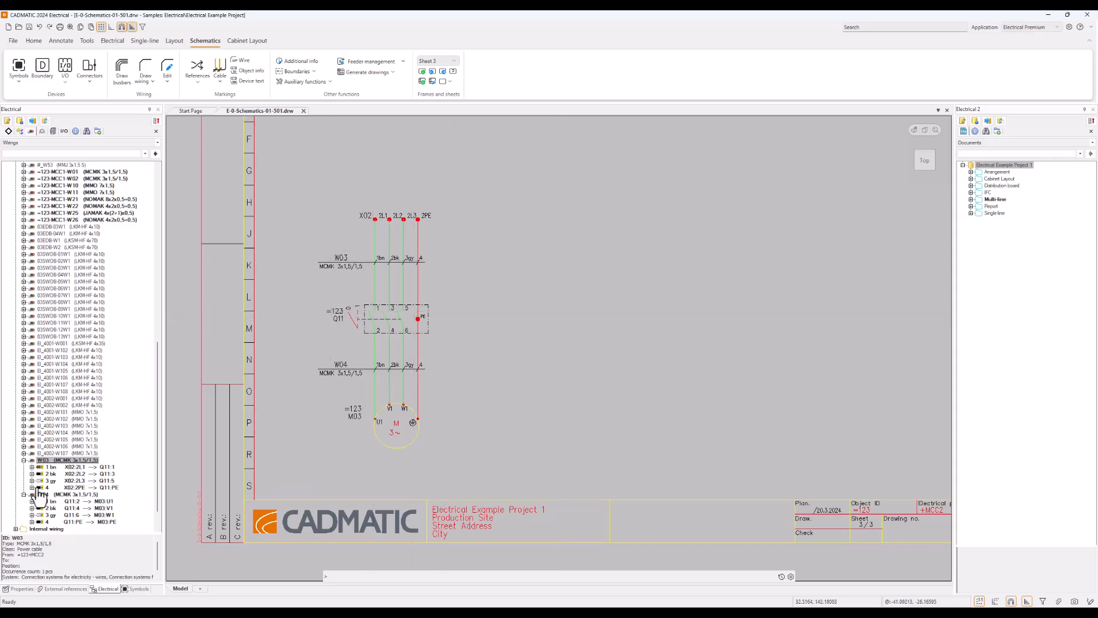
# - Go to sheet 1 of the schematic and examine the MMO 7x1,5 control cables W10 and W11
pyautogui.press('pageup')
pyautogui.press('pageup')
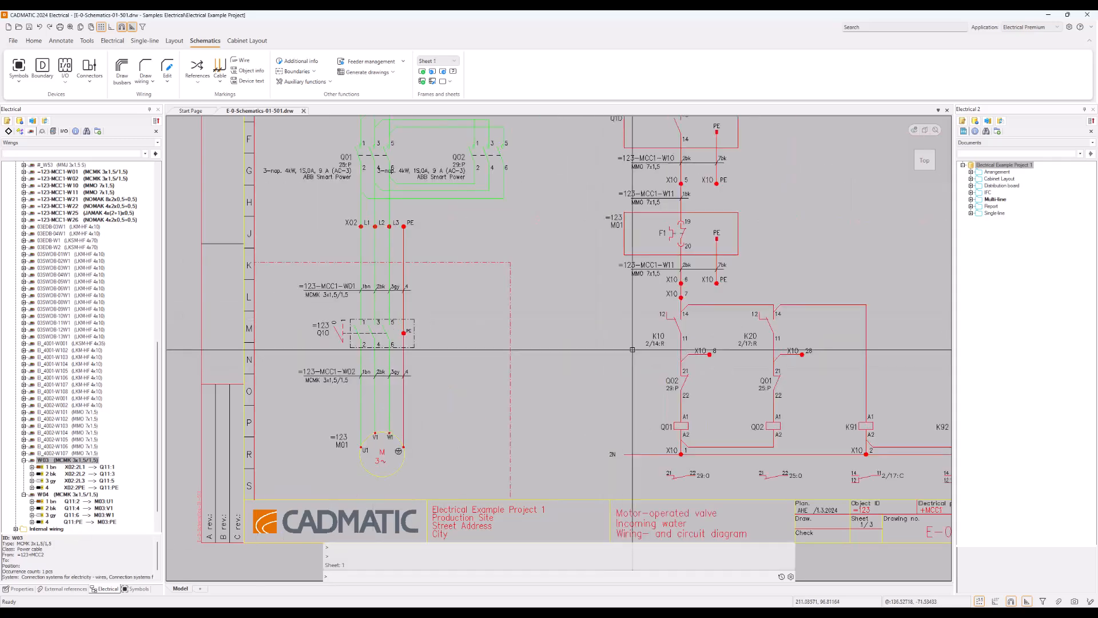
pyautogui.scroll(-3, 632, 350)
pyautogui.scroll(3, 535, 312)
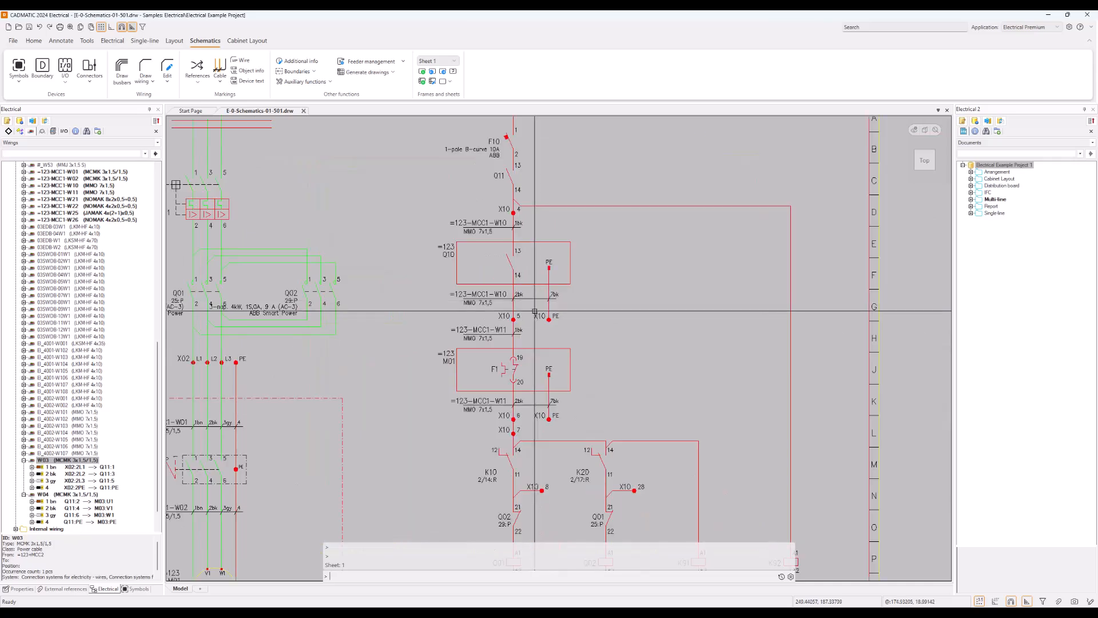
pyautogui.scroll(-5, 430, 234)
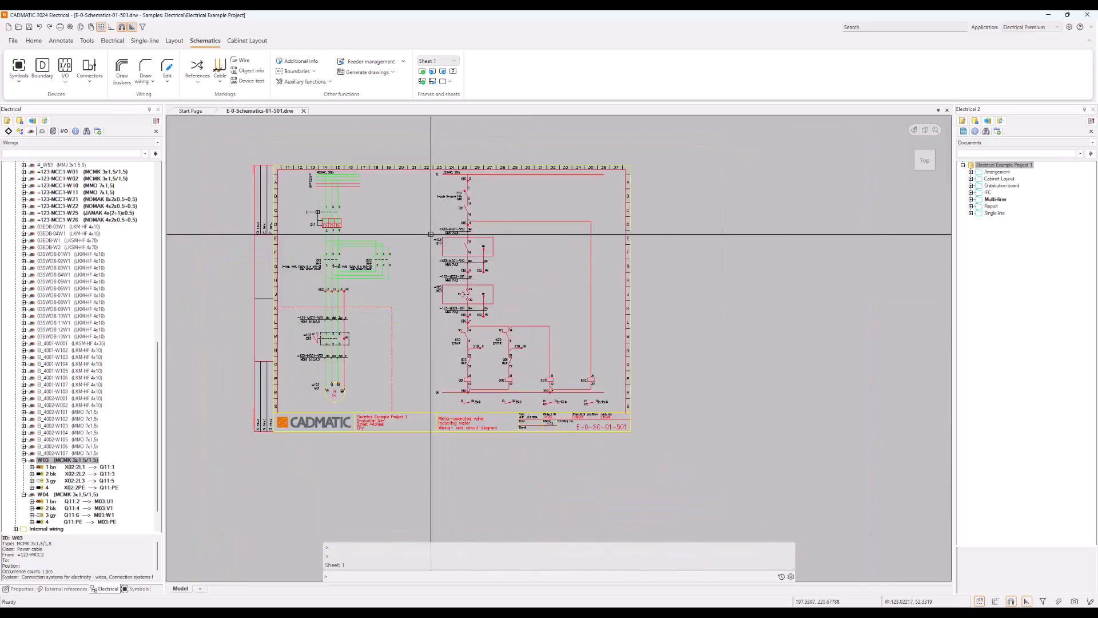
pyautogui.scroll(4, 431, 235)
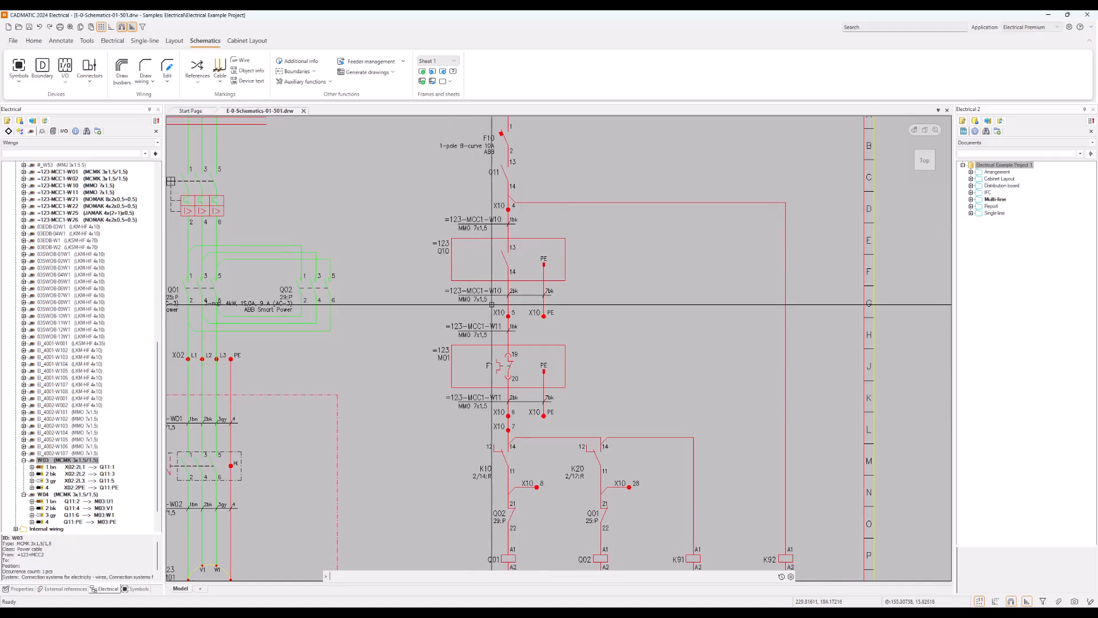
# - Switch to the Electrical DB Tool, open the cable type management, and move and enlarge its window
pyautogui.moveTo(434, 606)
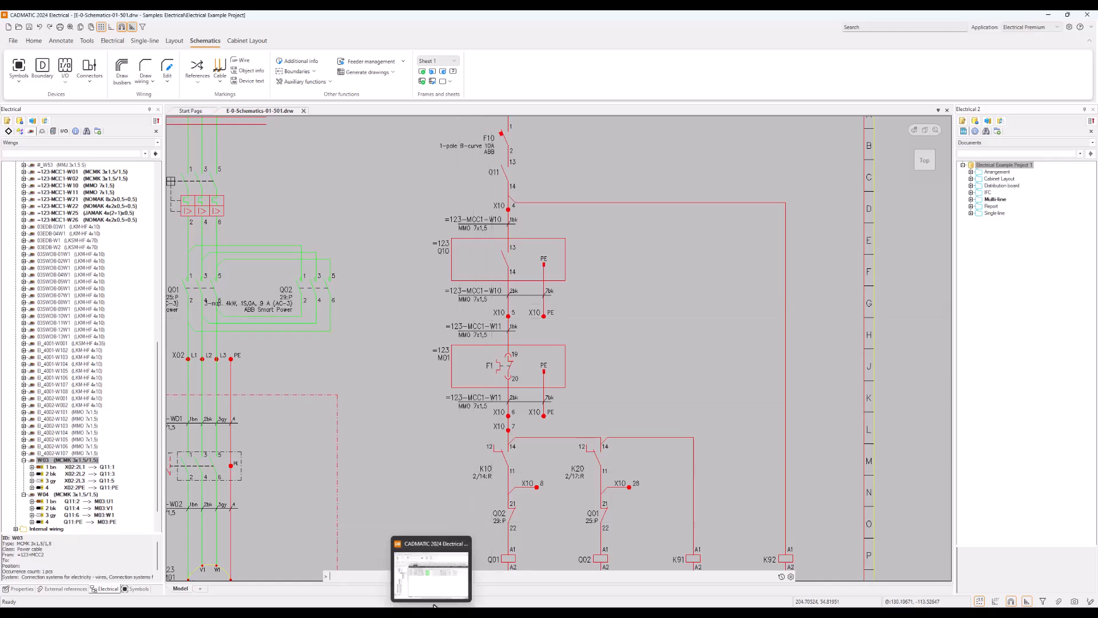
pyautogui.click(431, 569)
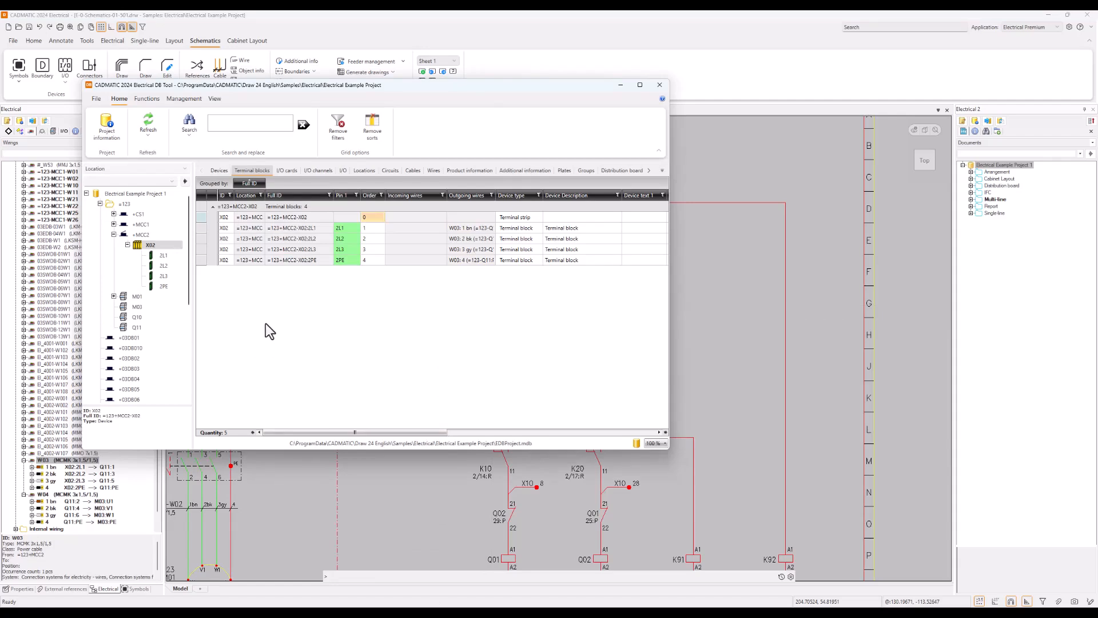
pyautogui.click(186, 98)
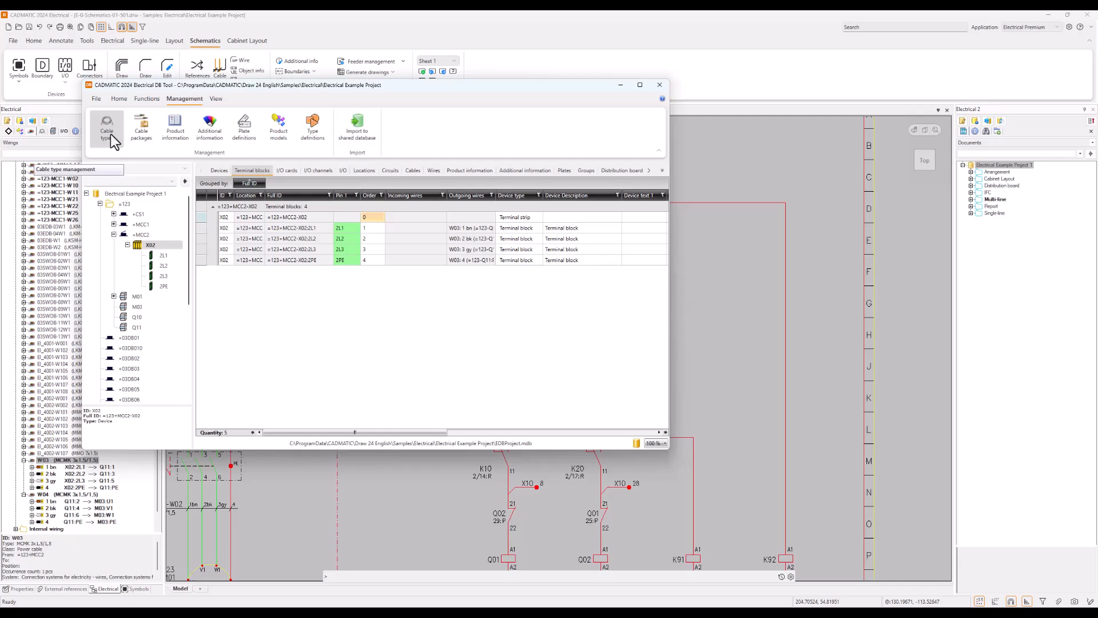
pyautogui.click(111, 134)
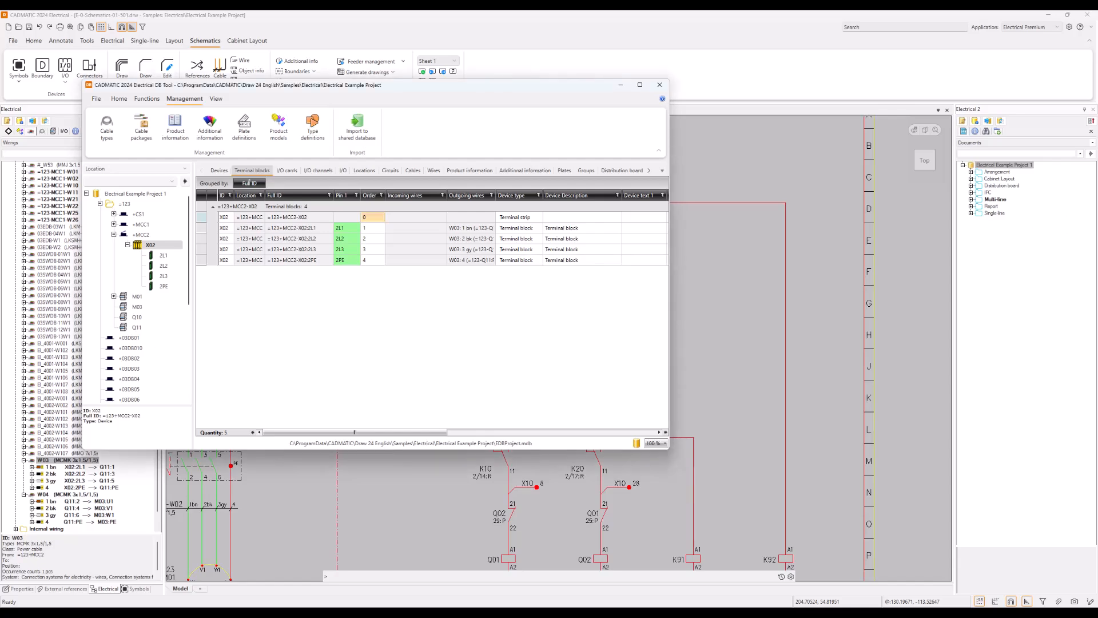
pyautogui.moveTo(1000, 221); pyautogui.dragTo(528, 125)
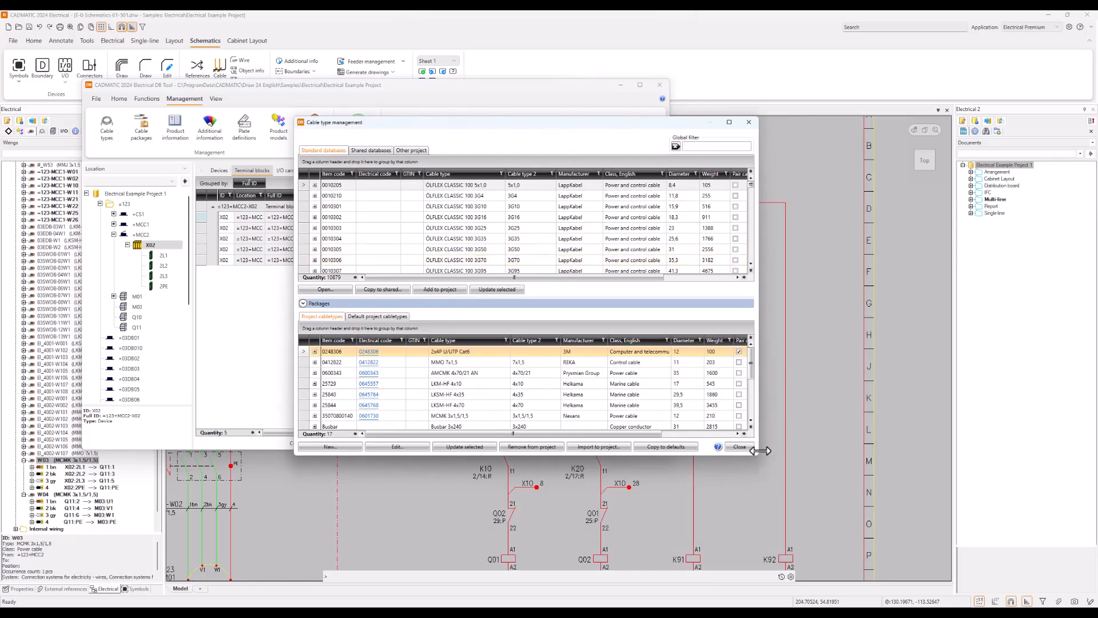
pyautogui.moveTo(757, 450); pyautogui.dragTo(842, 497)
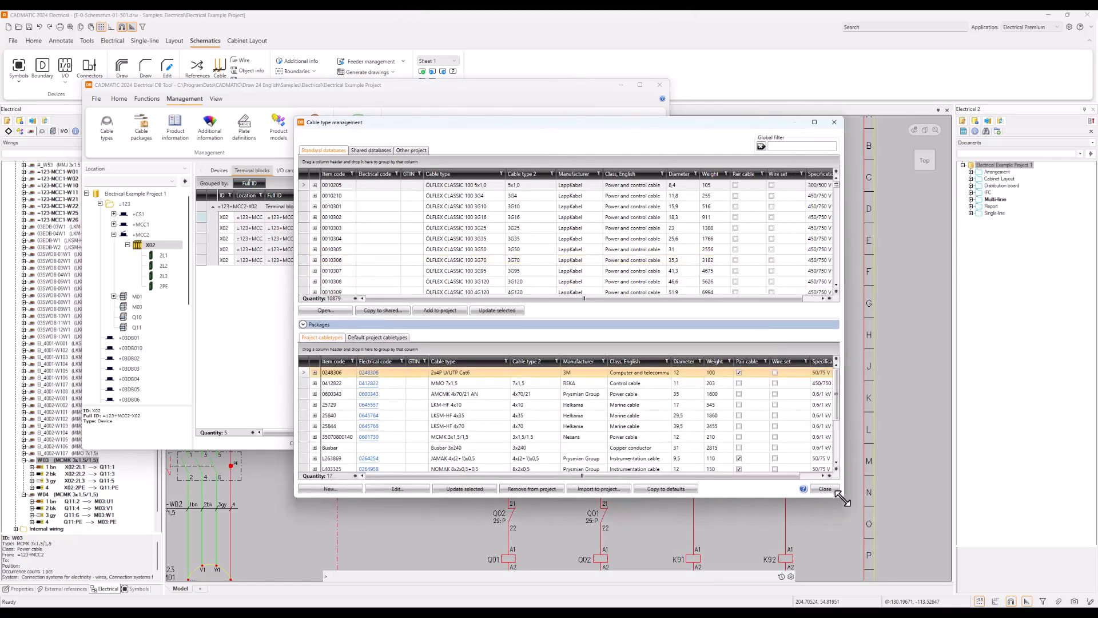
# - Filter the standard cable types by MMO 7x2,5 and add the Prysmian Group MMO 7x2,5 with item code 0414532 to the project
pyautogui.click(794, 147)
pyautogui.write('MM')
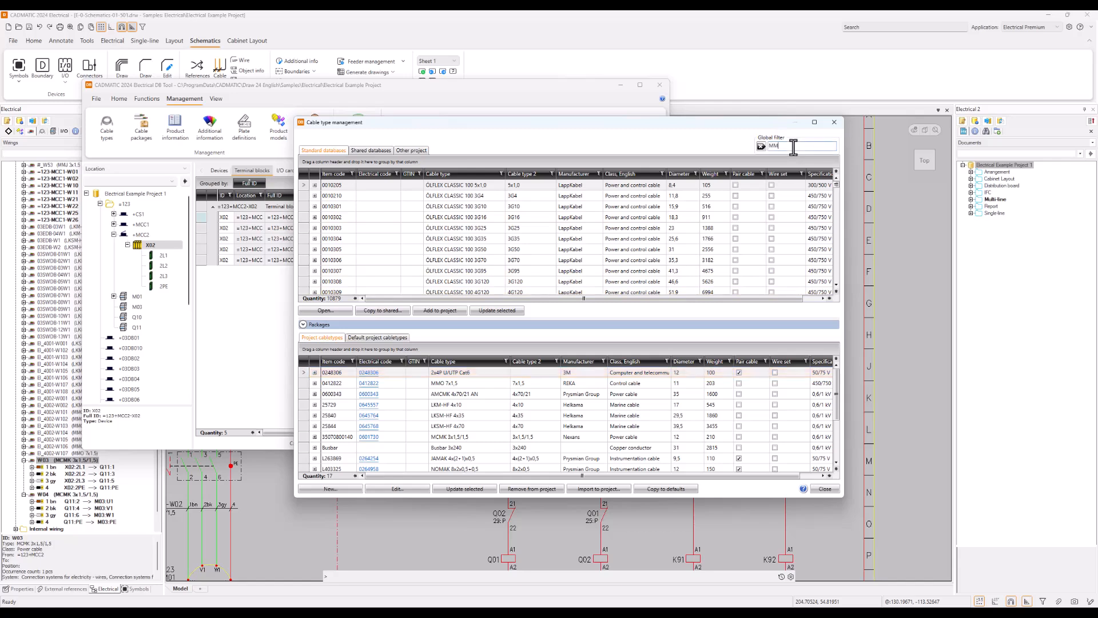
pyautogui.write('O 7x2,5')
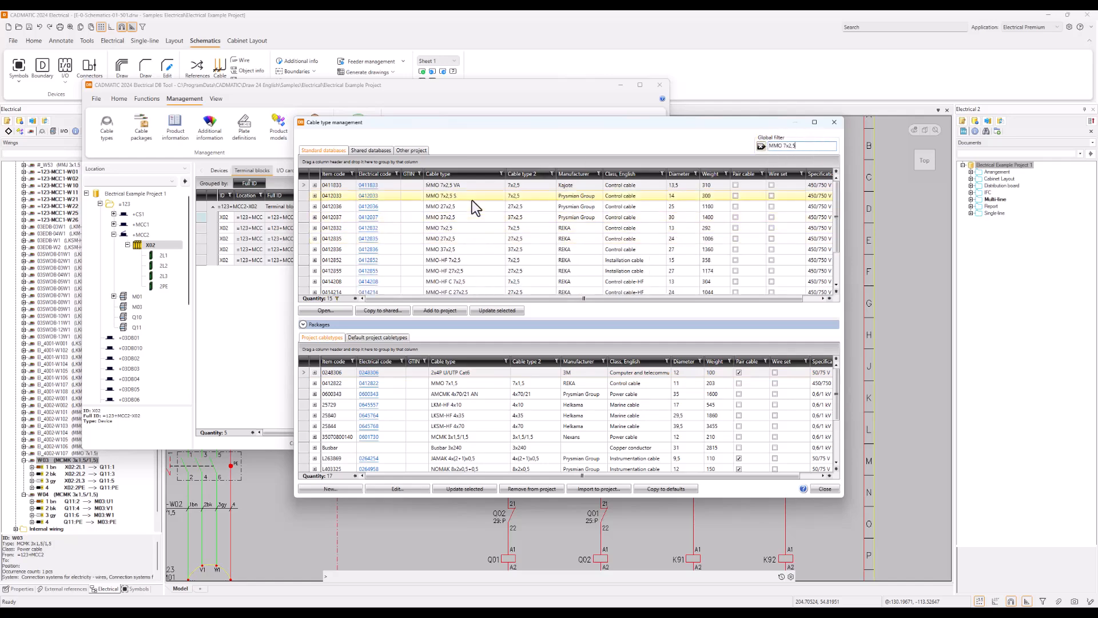
pyautogui.scroll(-2, 478, 242)
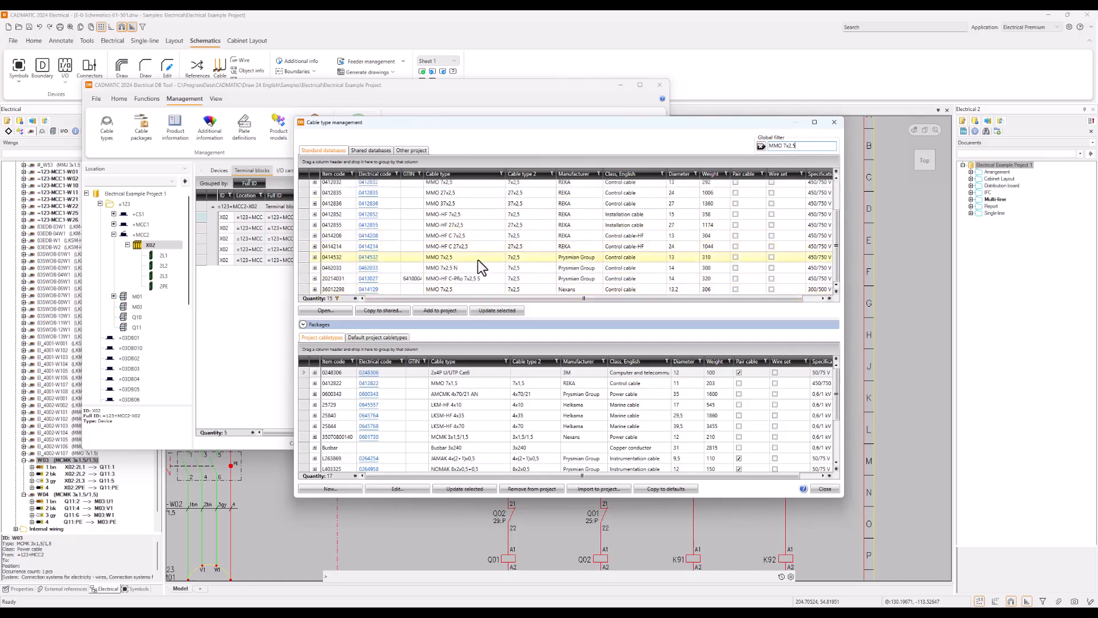
pyautogui.click(478, 259)
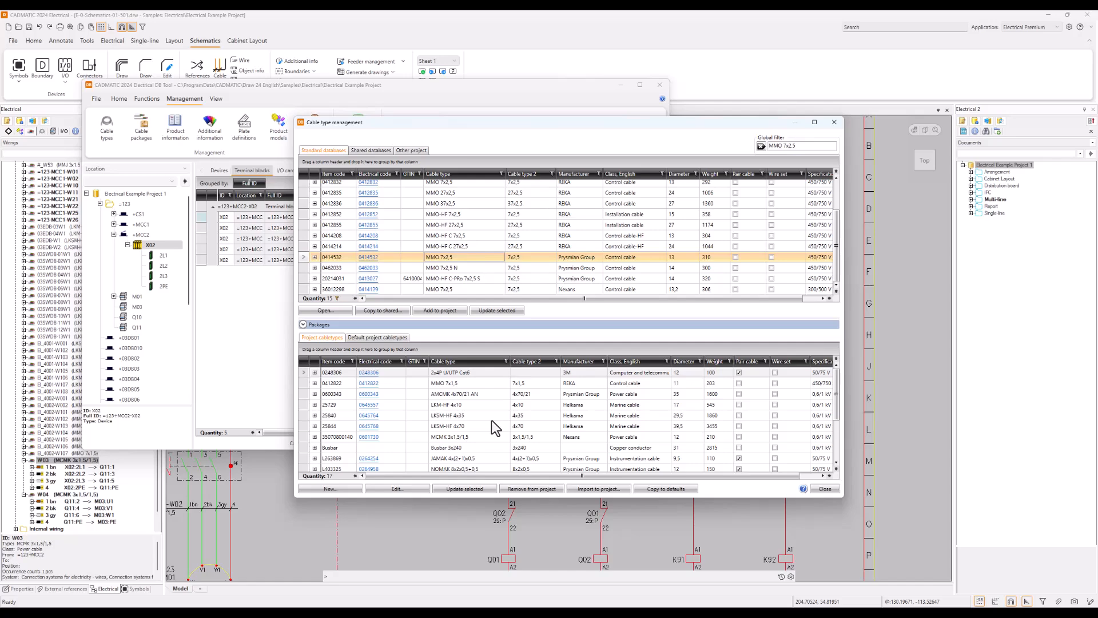
# - Check the project cable types for the added MMO 7x2,5 and close the cable type management
pyautogui.scroll(-3, 492, 420)
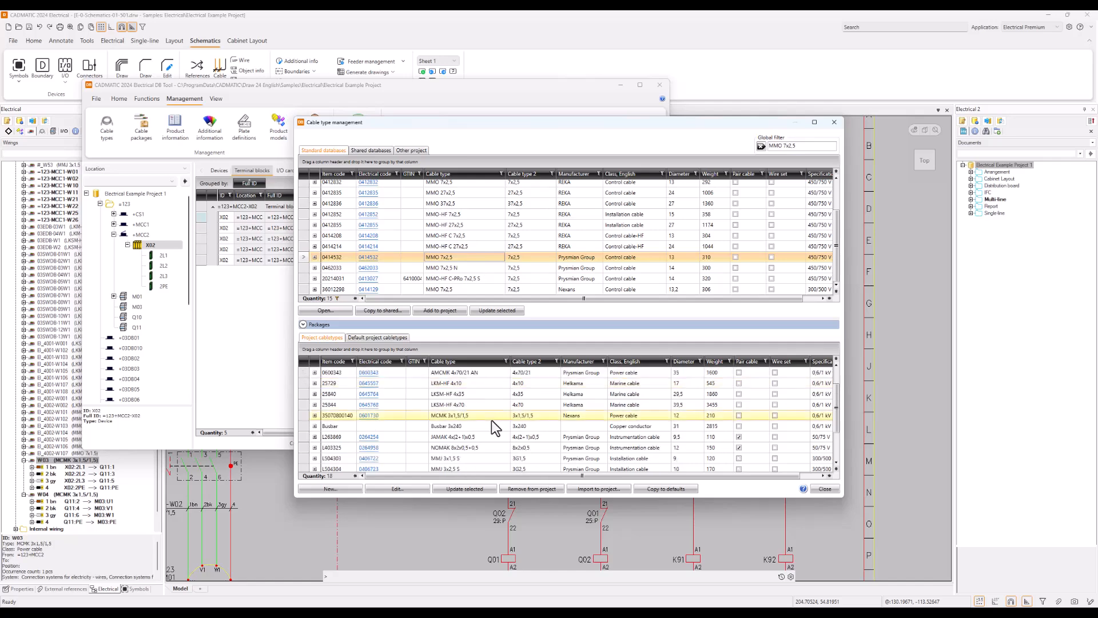
pyautogui.scroll(3, 492, 420)
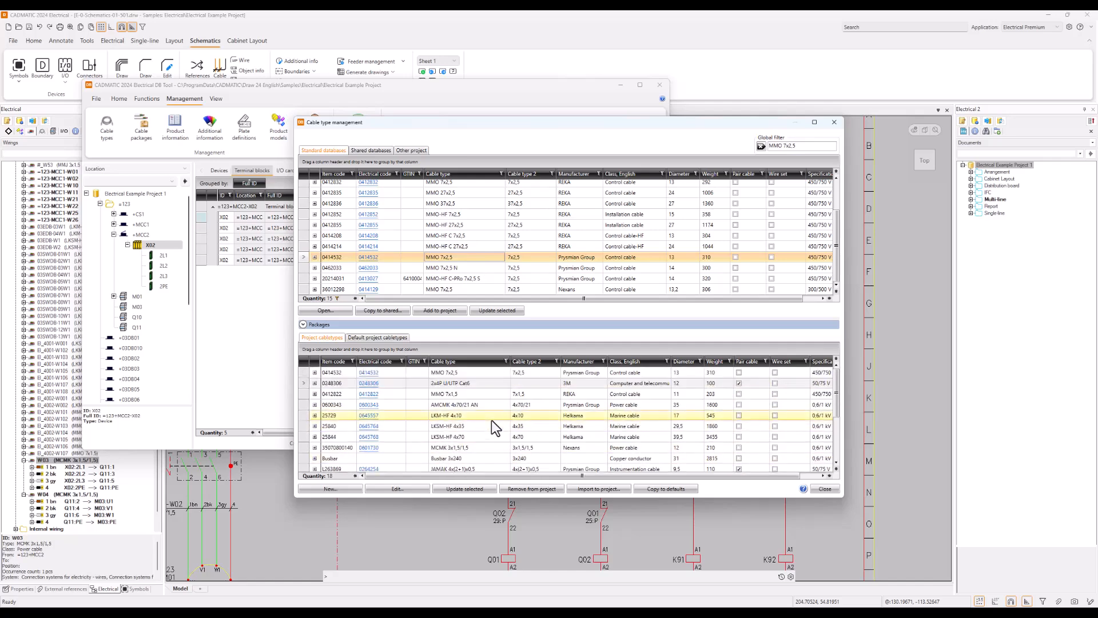
pyautogui.scroll(-3, 492, 420)
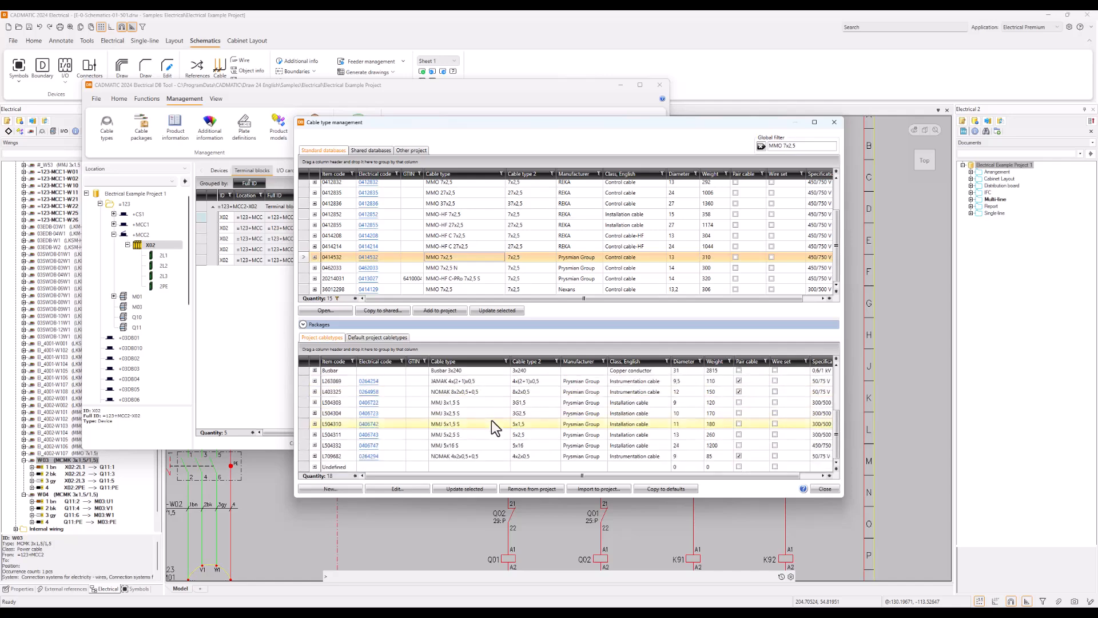
pyautogui.scroll(3, 492, 419)
pyautogui.click(465, 372)
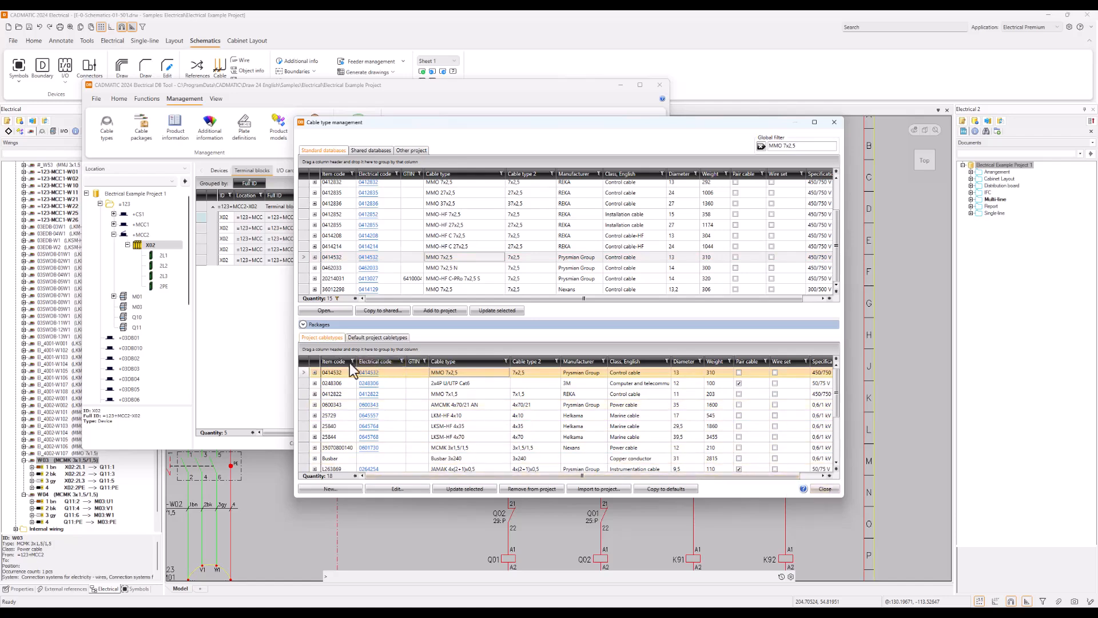
pyautogui.press('ctrl')
pyautogui.click(824, 489)
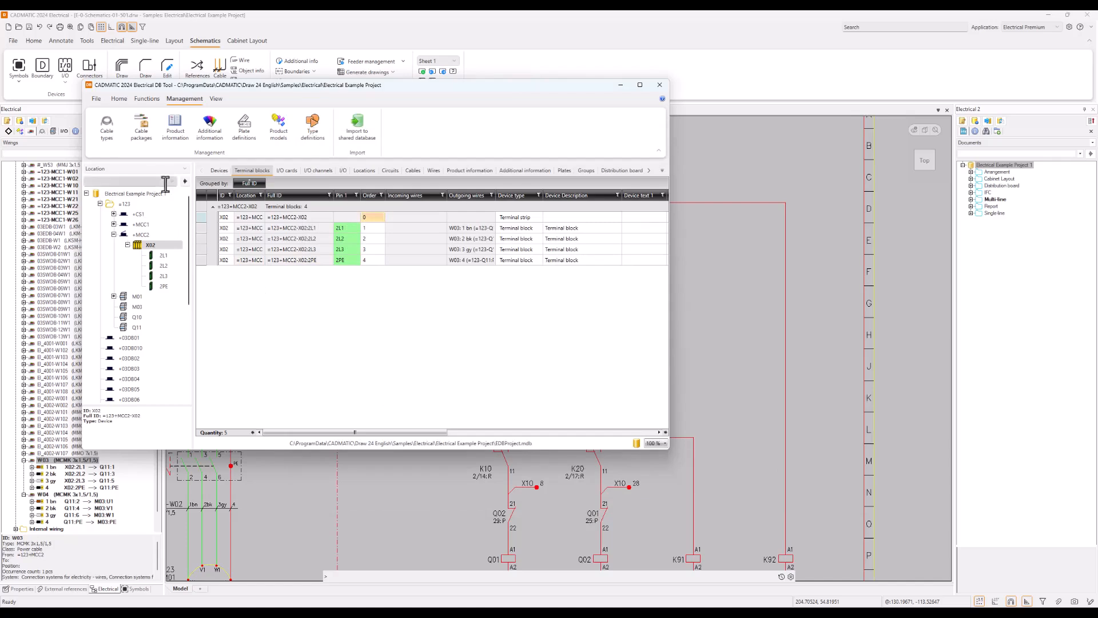
# - List the cables belonging to location =123 in the project database
pyautogui.click(415, 170)
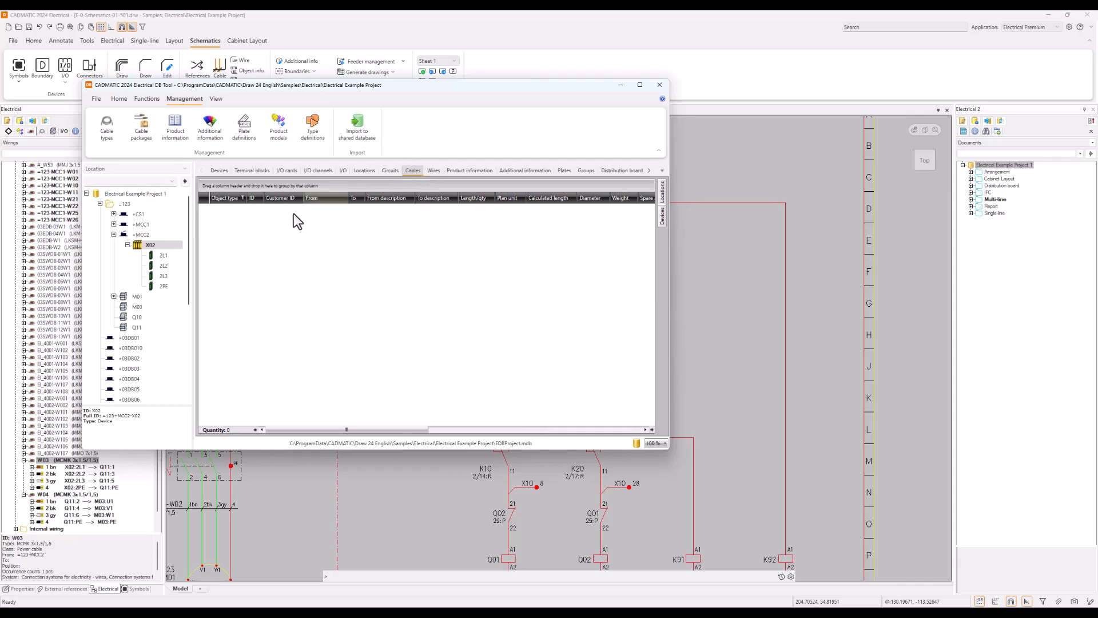
pyautogui.click(122, 205)
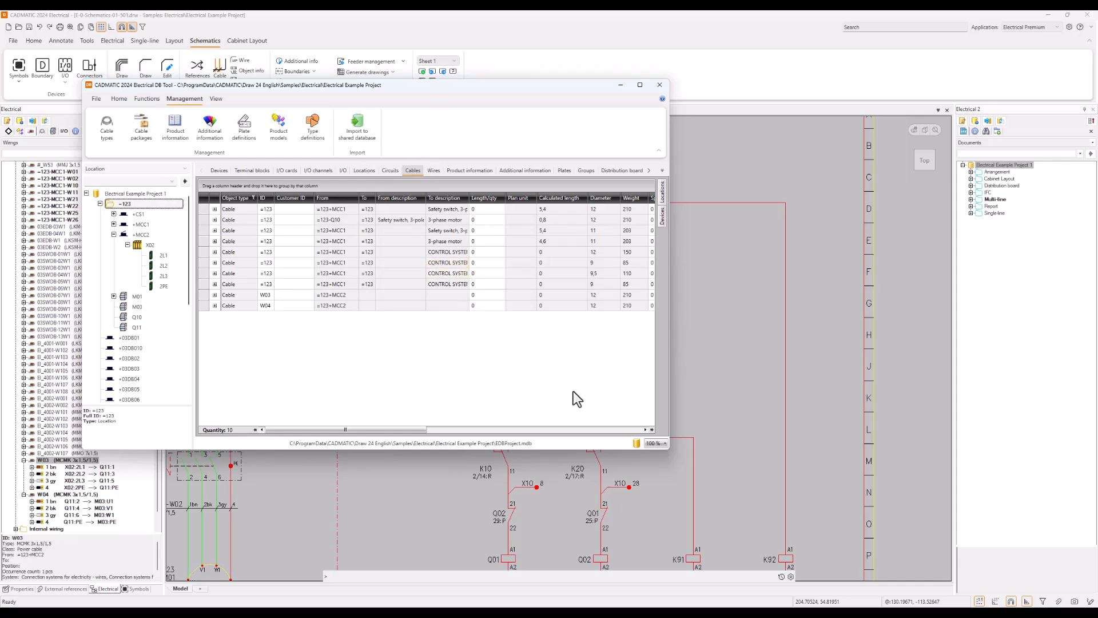
pyautogui.click(119, 99)
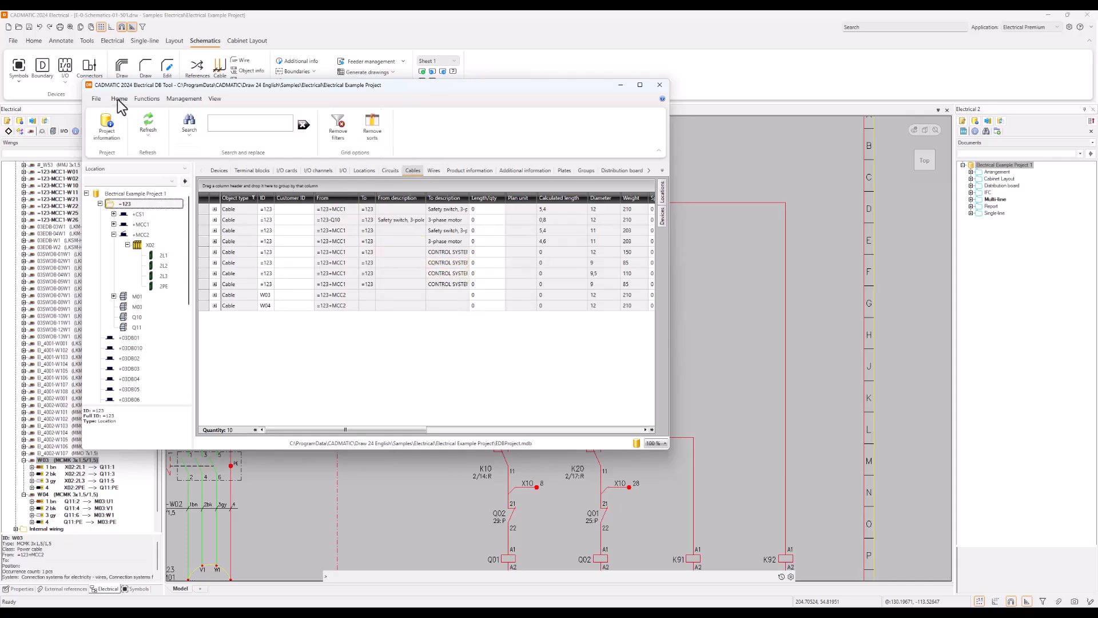
# - Widen the DB Tool window and move the Type column to the front of the cable table
pyautogui.moveTo(667, 449); pyautogui.dragTo(844, 476)
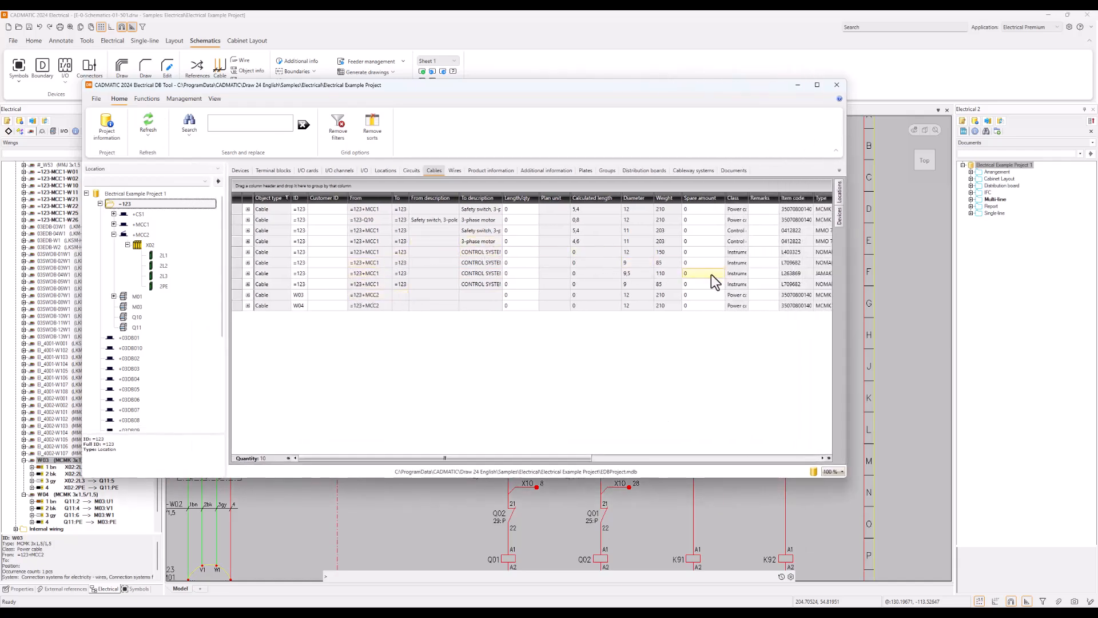
pyautogui.moveTo(566, 458); pyautogui.dragTo(649, 458)
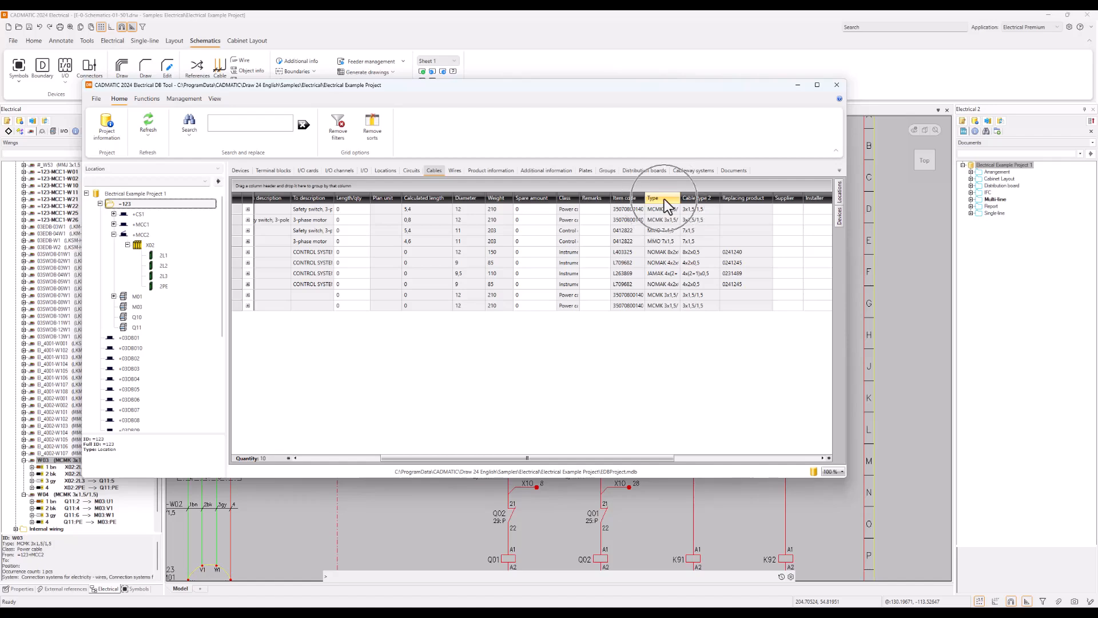
pyautogui.moveTo(664, 199); pyautogui.dragTo(336, 200)
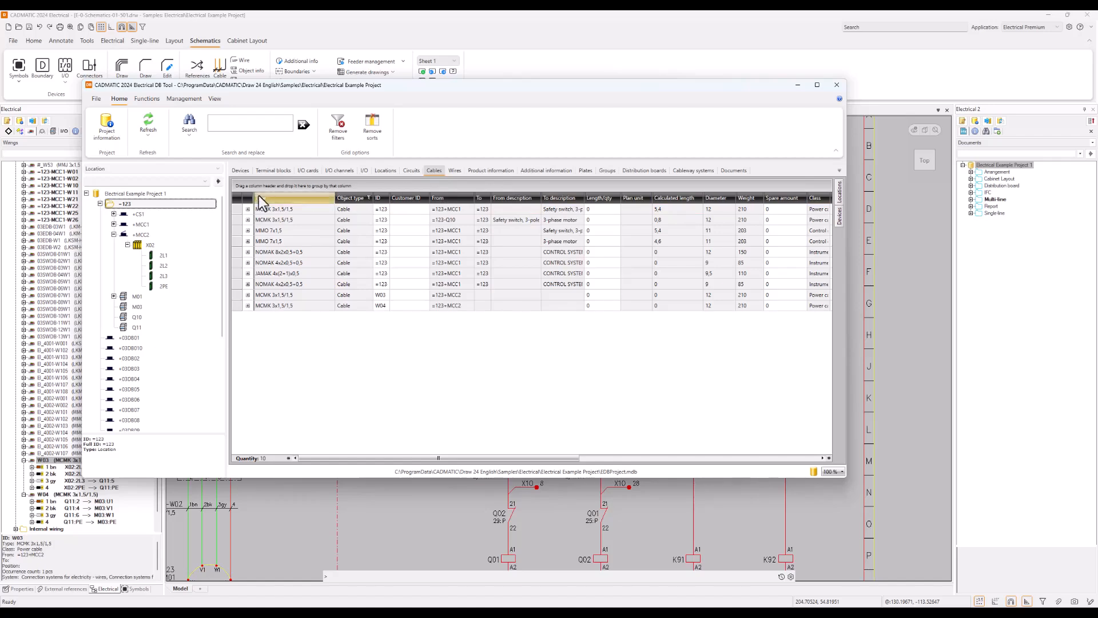
# - Change the type of both MMO 7x1,5 cables of location =123 to MMO 7x2,5 and save the change
pyautogui.click(304, 231)
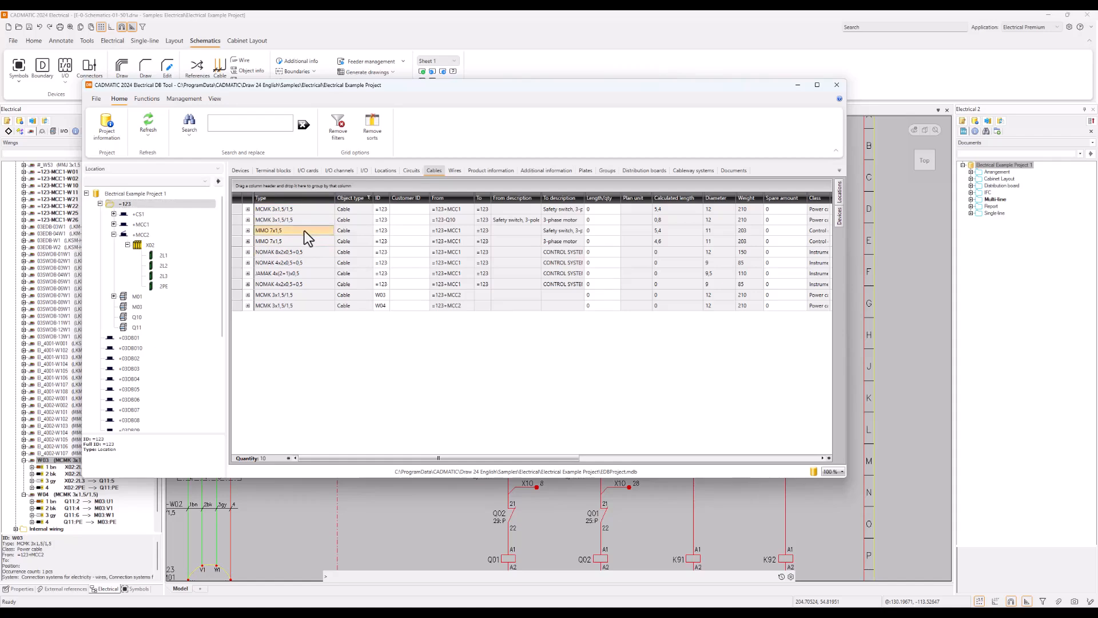
pyautogui.keyDown('shift'); pyautogui.click(295, 243); pyautogui.keyUp('shift')
pyautogui.rightClick(286, 242)
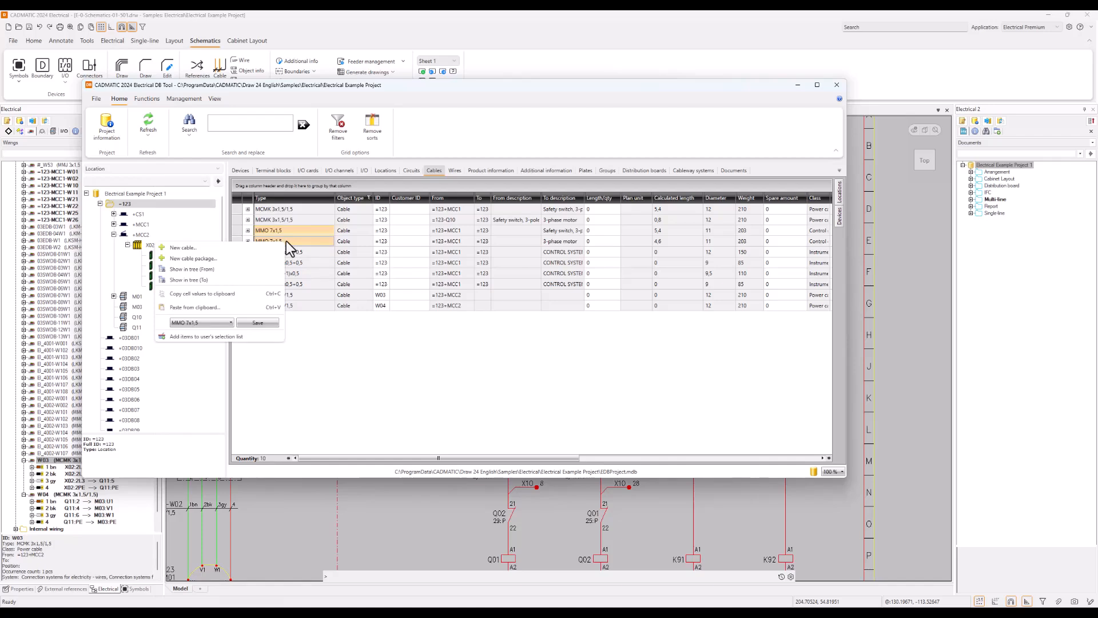
pyautogui.click(230, 322)
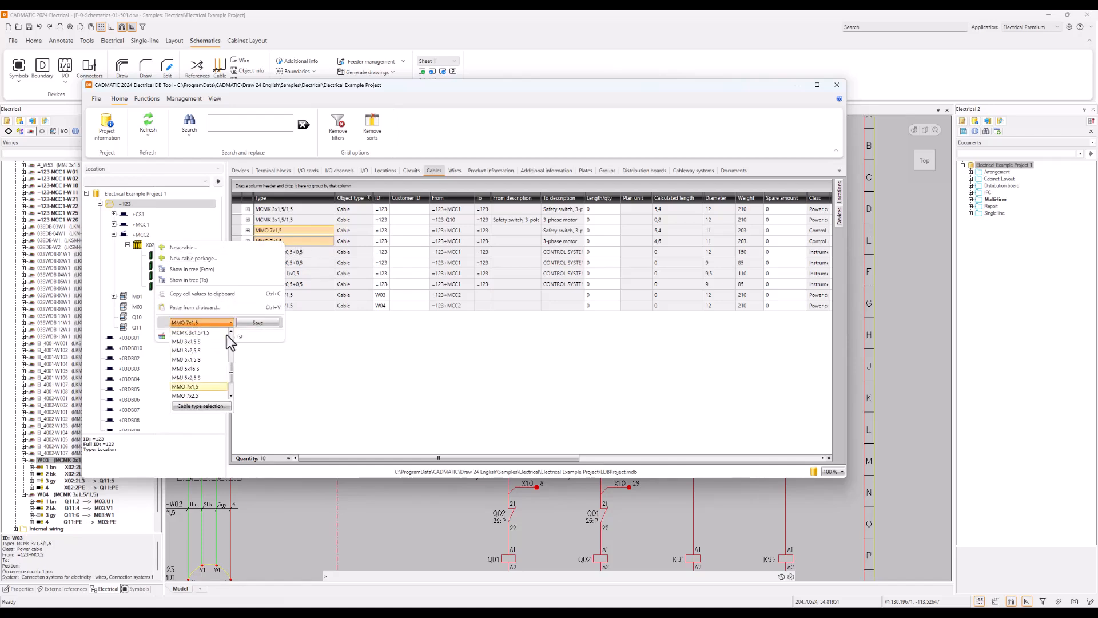
pyautogui.scroll(-1, 217, 377)
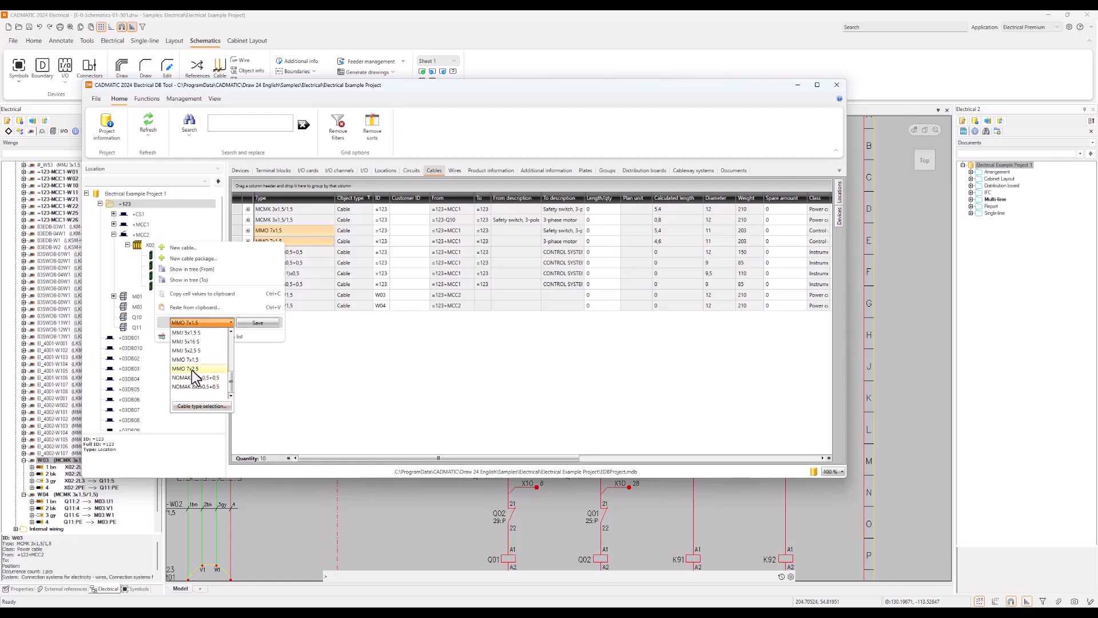
pyautogui.click(198, 369)
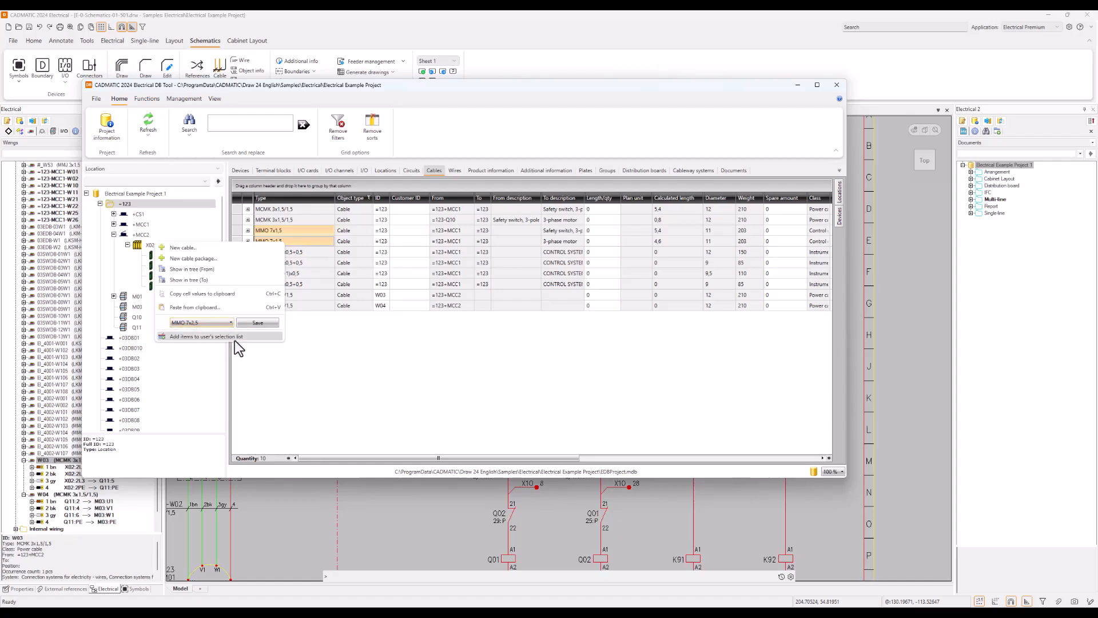
pyautogui.click(268, 322)
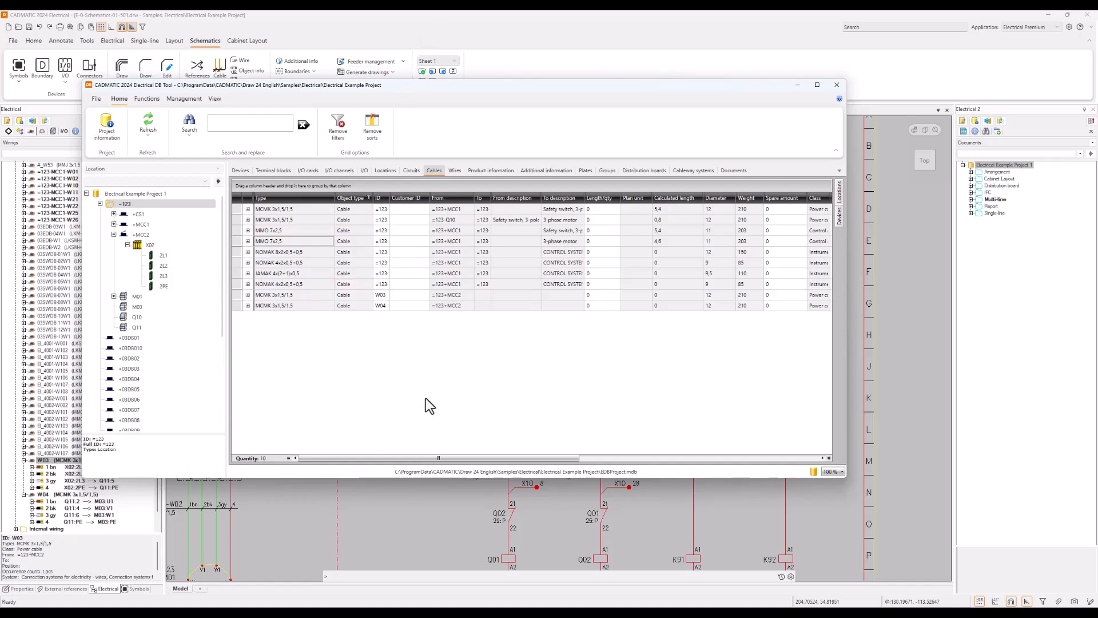
# - Switch back to the schematic drawing and update it with the changes from the project database
pyautogui.click(418, 22)
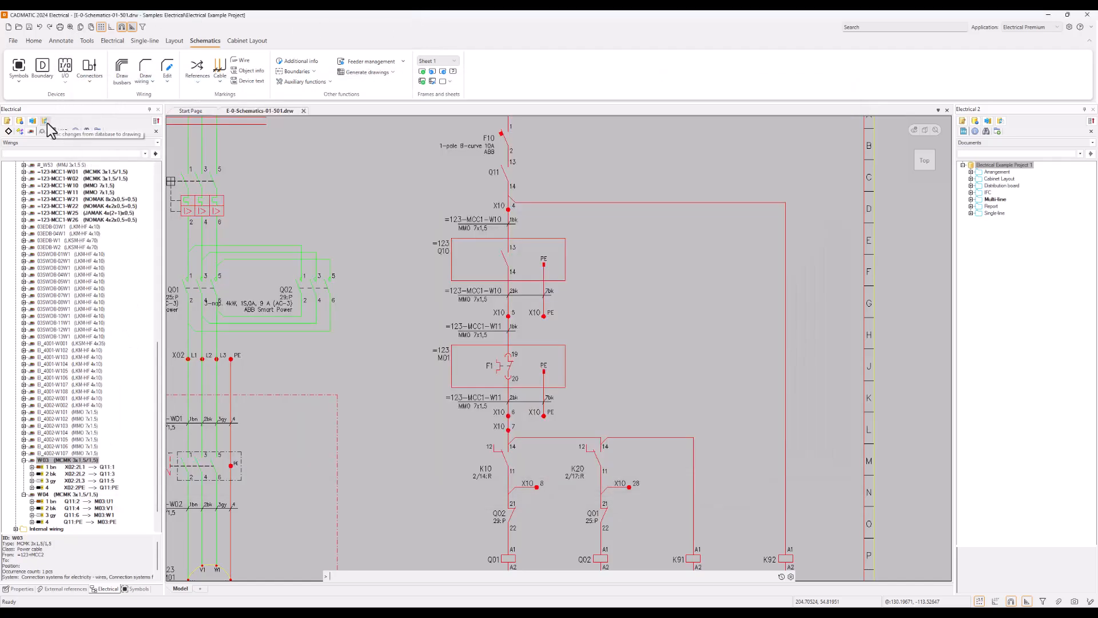
pyautogui.click(46, 122)
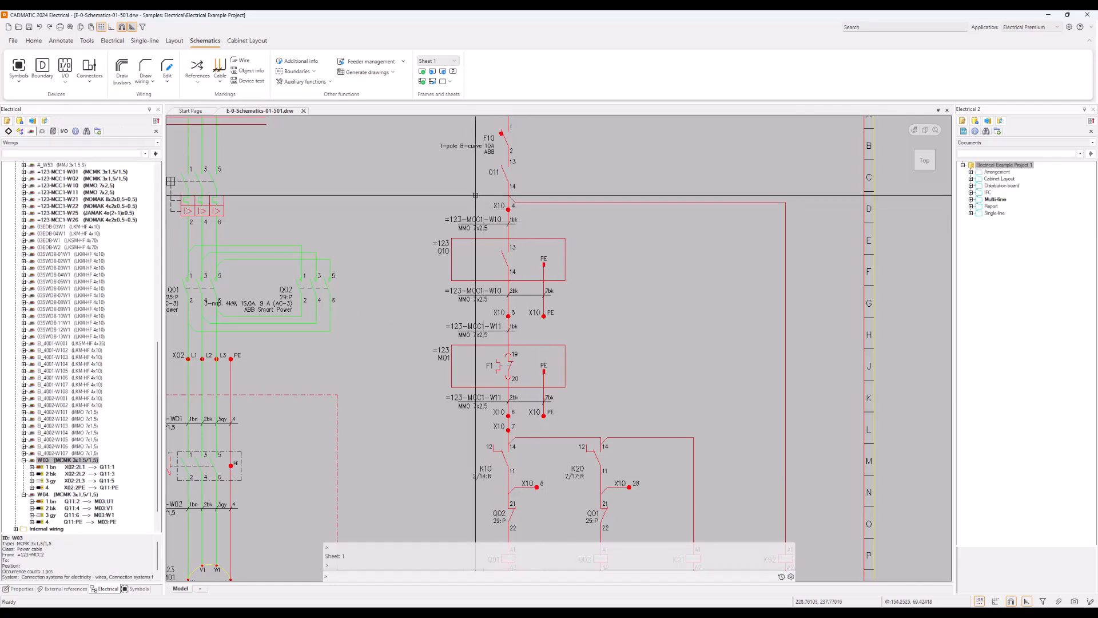
# - Check the type labels of cables =123-MCC1-W10 and =123-MCC1-W11 in the circuit diagram and the wirings list
pyautogui.click(436, 200)
pyautogui.click(534, 235)
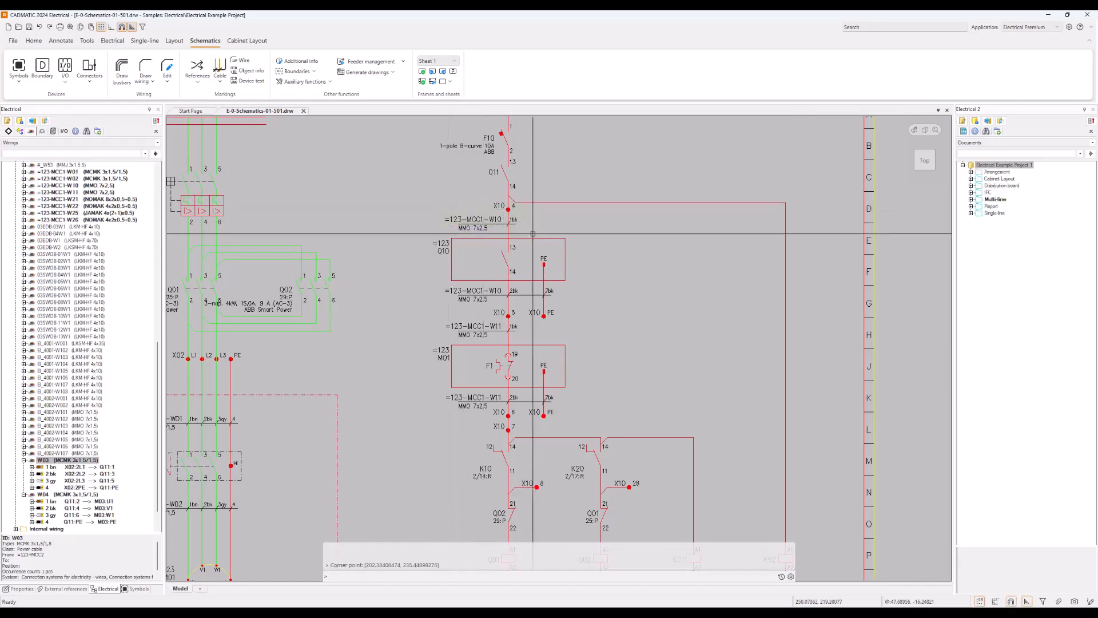
pyautogui.click(430, 280)
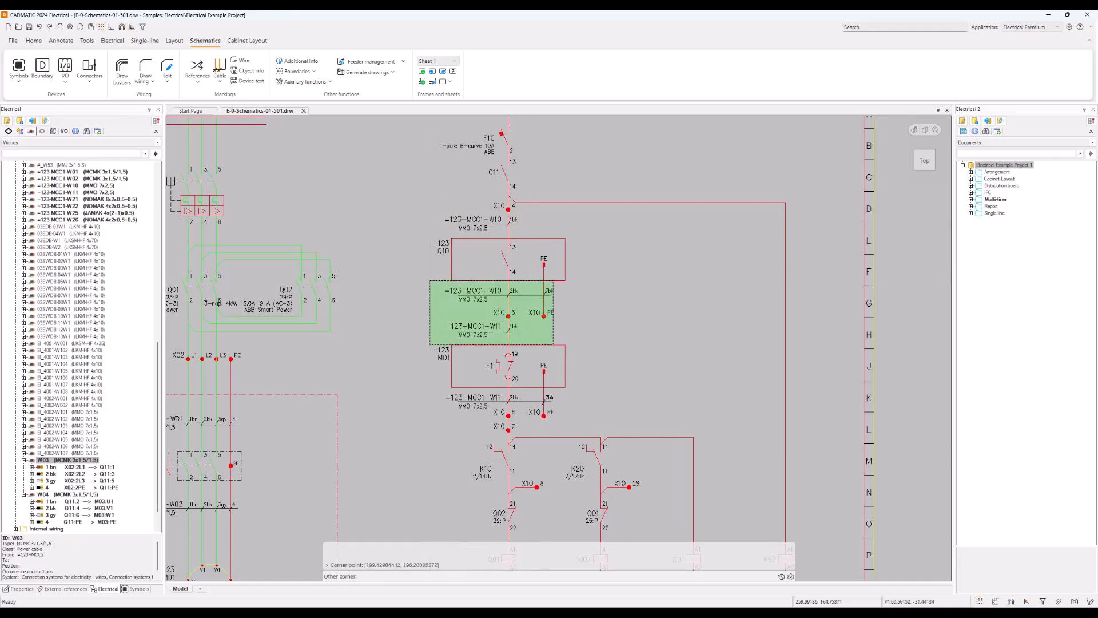
pyautogui.click(553, 347)
pyautogui.click(441, 393)
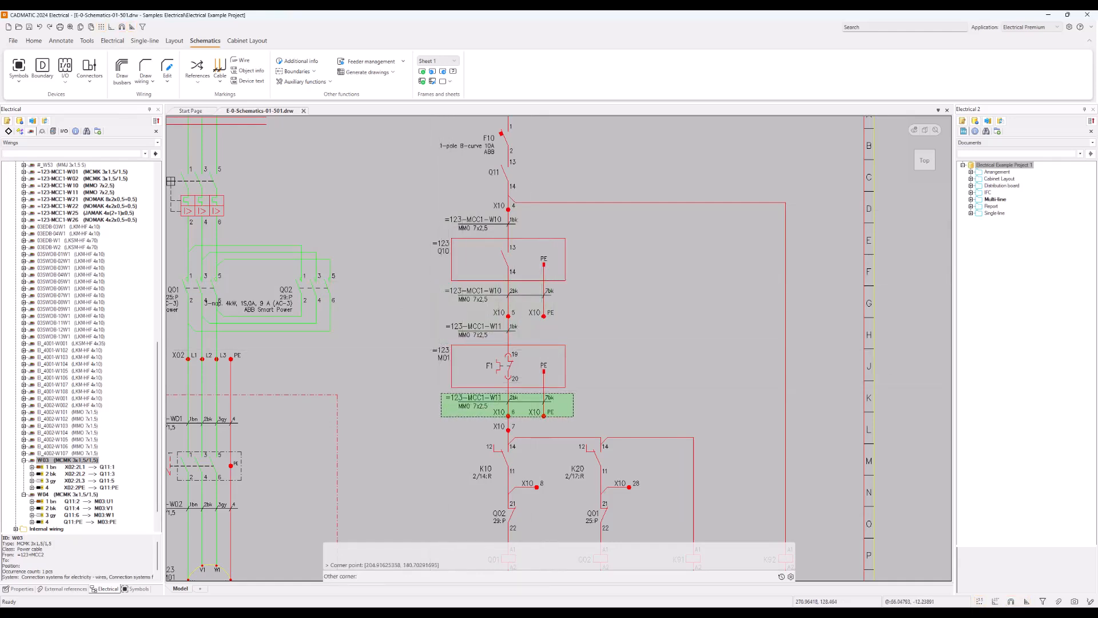
pyautogui.click(575, 419)
pyautogui.scroll(6, 80, 246)
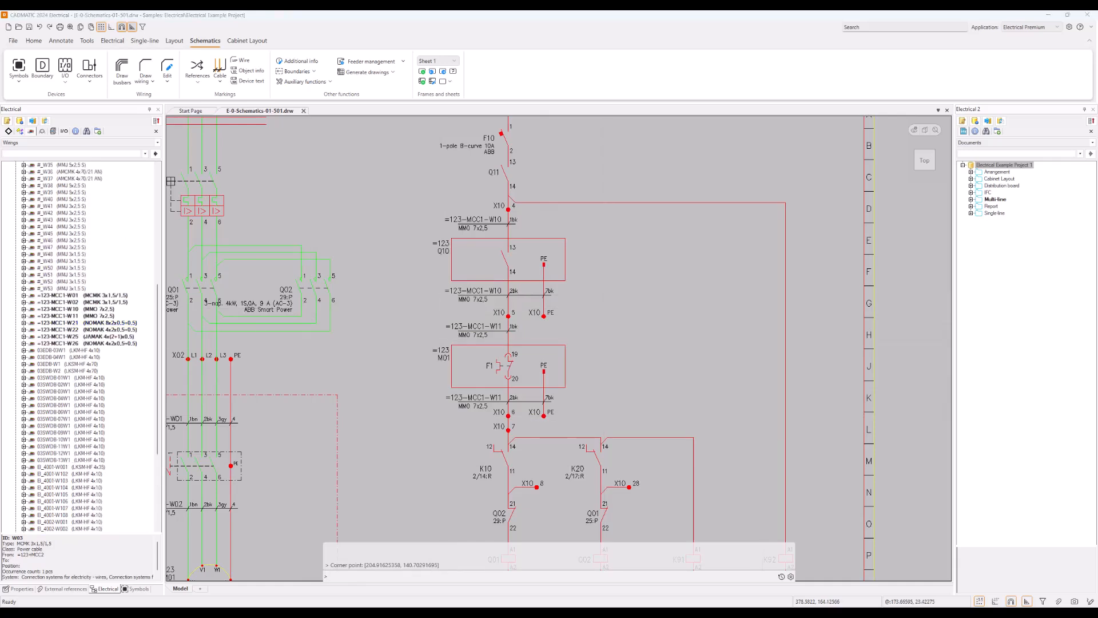
pyautogui.click(673, 329)
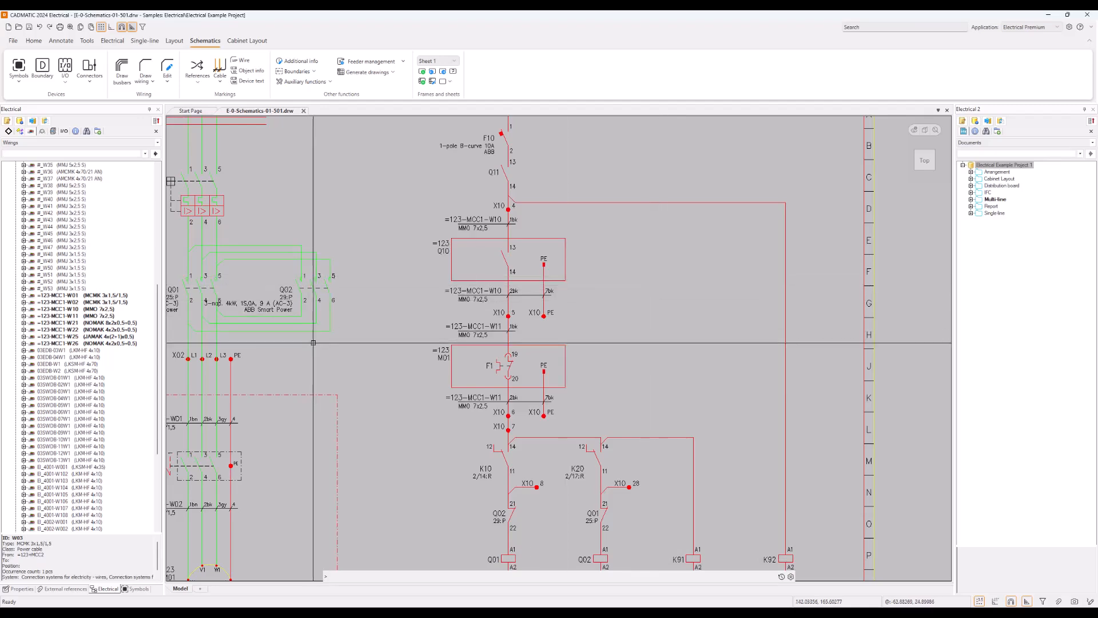
pyautogui.moveTo(321, 344); pyautogui.dragTo(393, 343, button='middle')
pyautogui.scroll(-3, 448, 326)
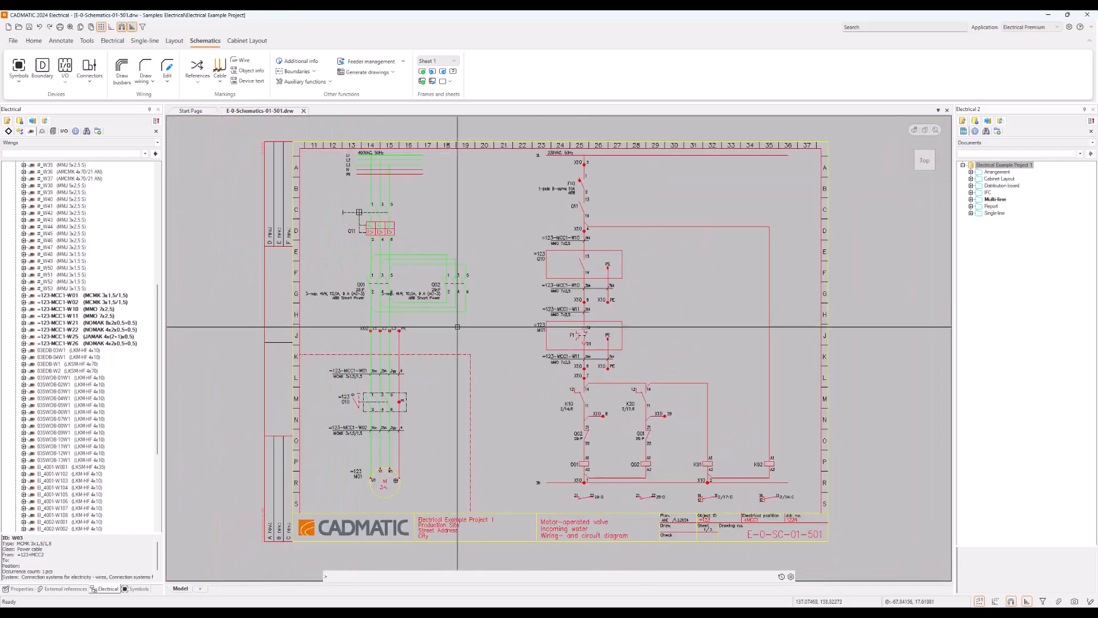
pyautogui.scroll(3, 325, 323)
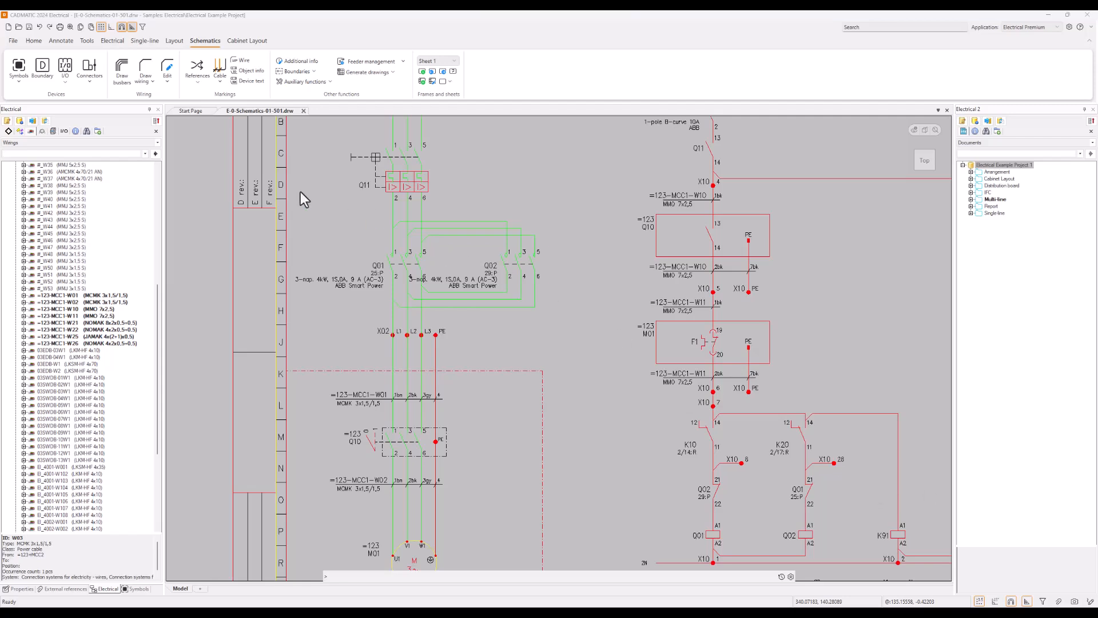
# - Switch to the DB Tool, open the product information management, and place its window over the DB Tool
pyautogui.moveTo(431, 613)
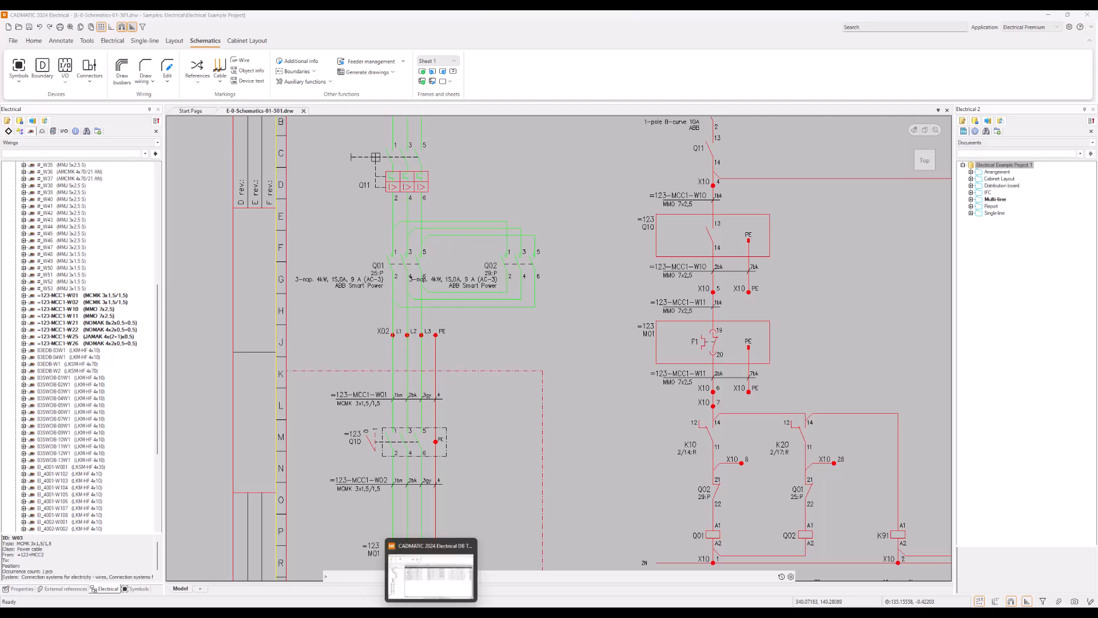
pyautogui.click(430, 575)
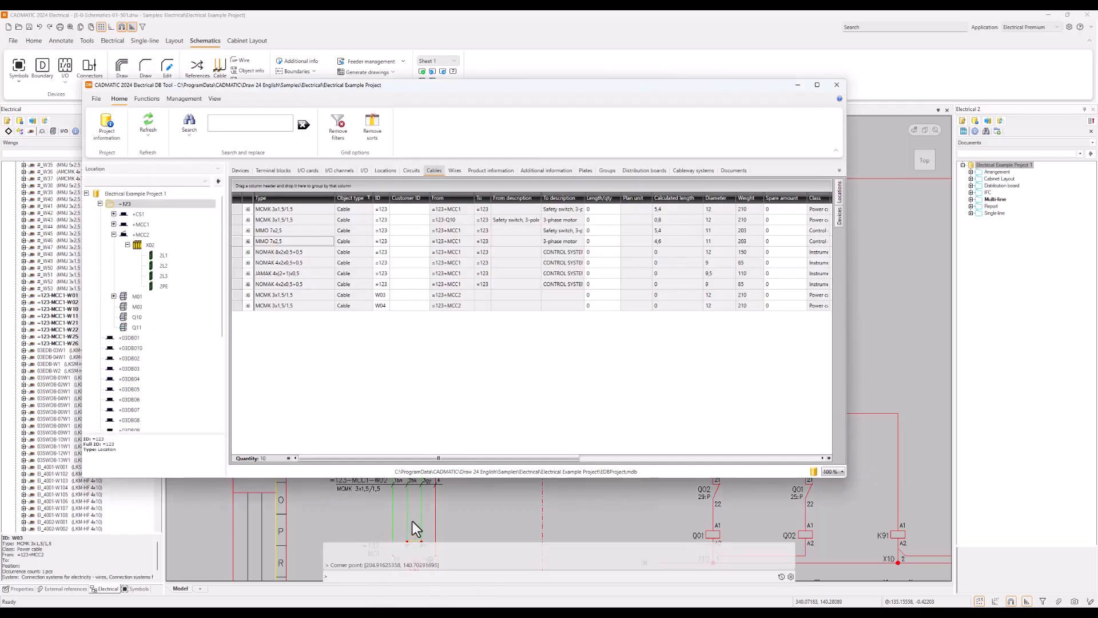
pyautogui.click(187, 101)
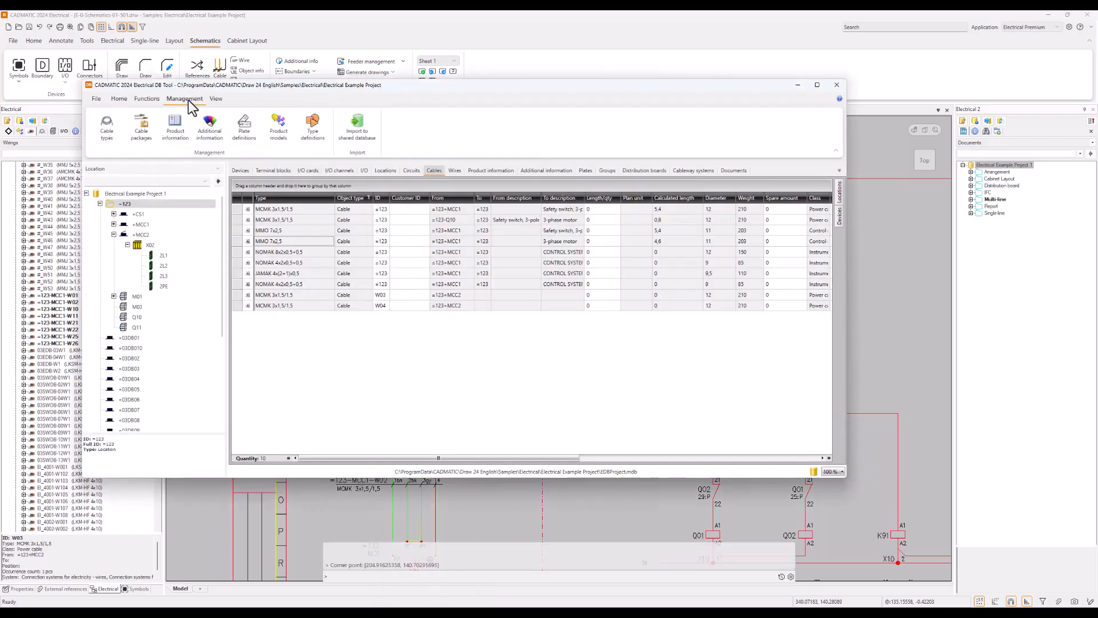
pyautogui.click(175, 129)
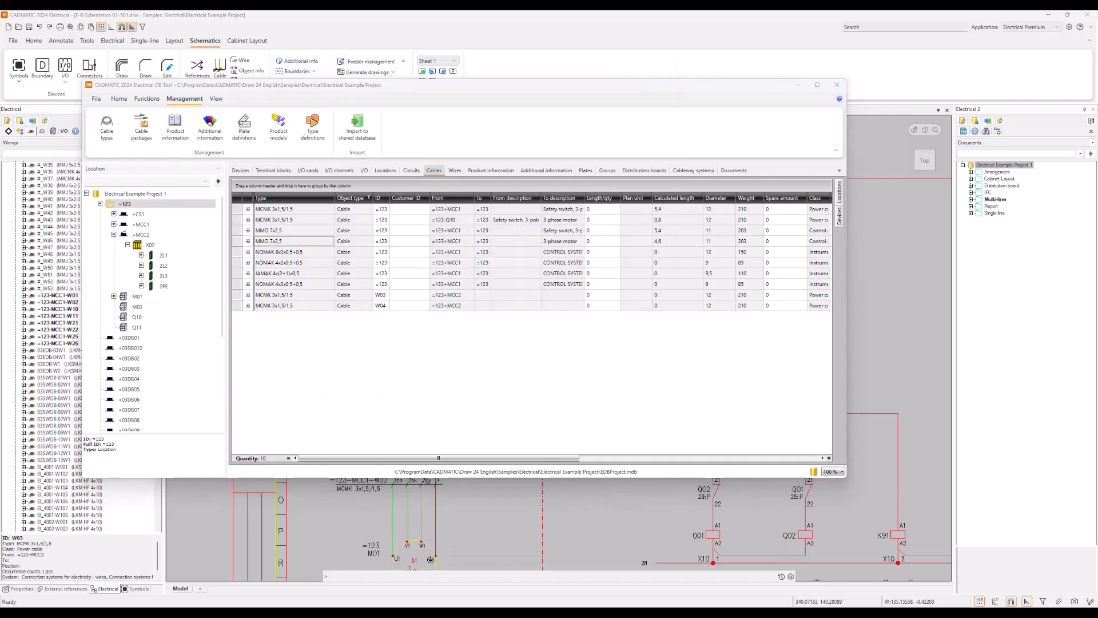
pyautogui.moveTo(1097, 246); pyautogui.dragTo(505, 94)
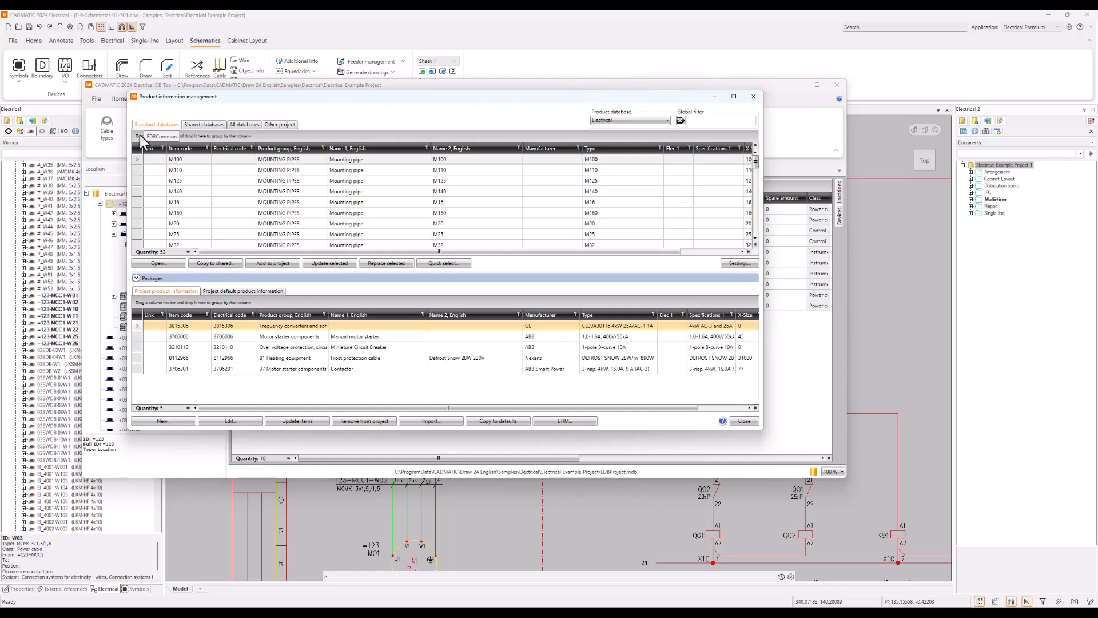
# - Examine which product databases are available among the standard databases and the shared databases
pyautogui.click(668, 120)
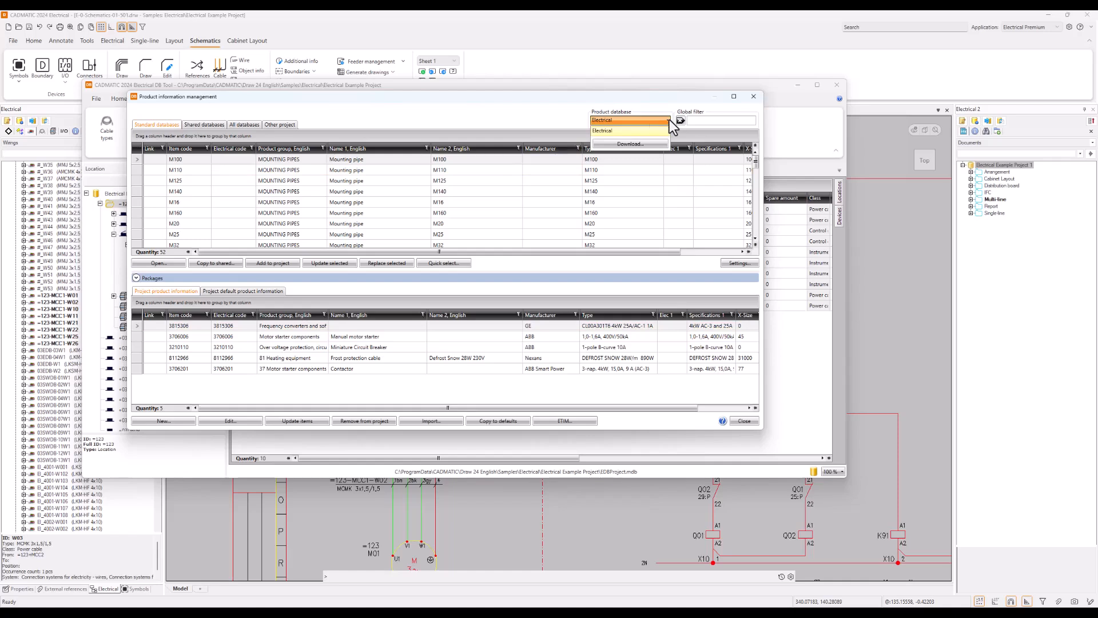
pyautogui.click(202, 124)
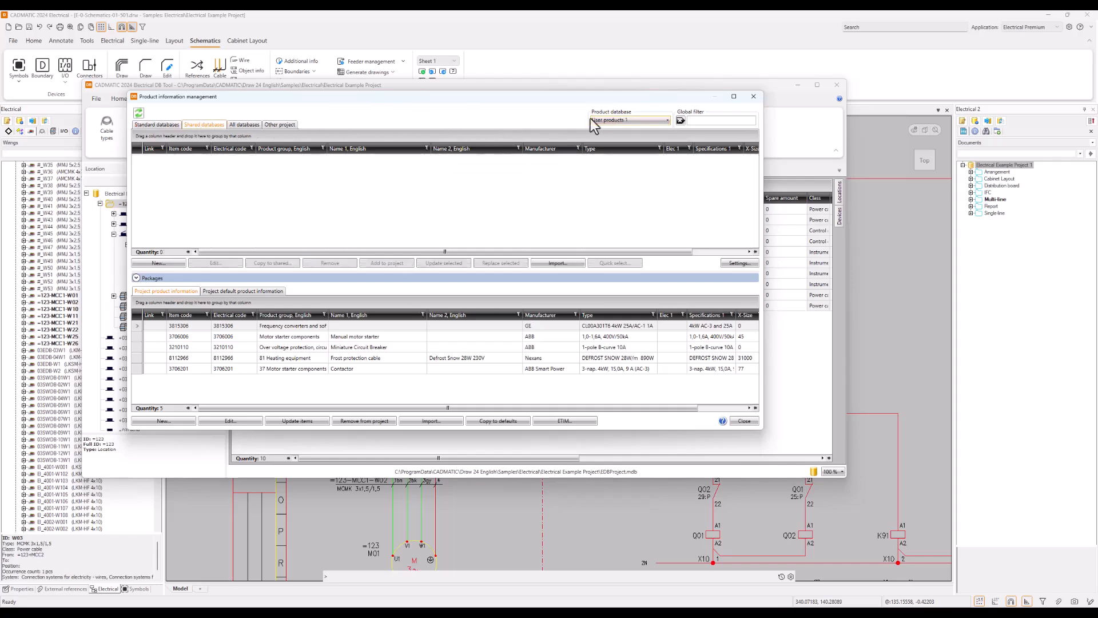
pyautogui.click(668, 119)
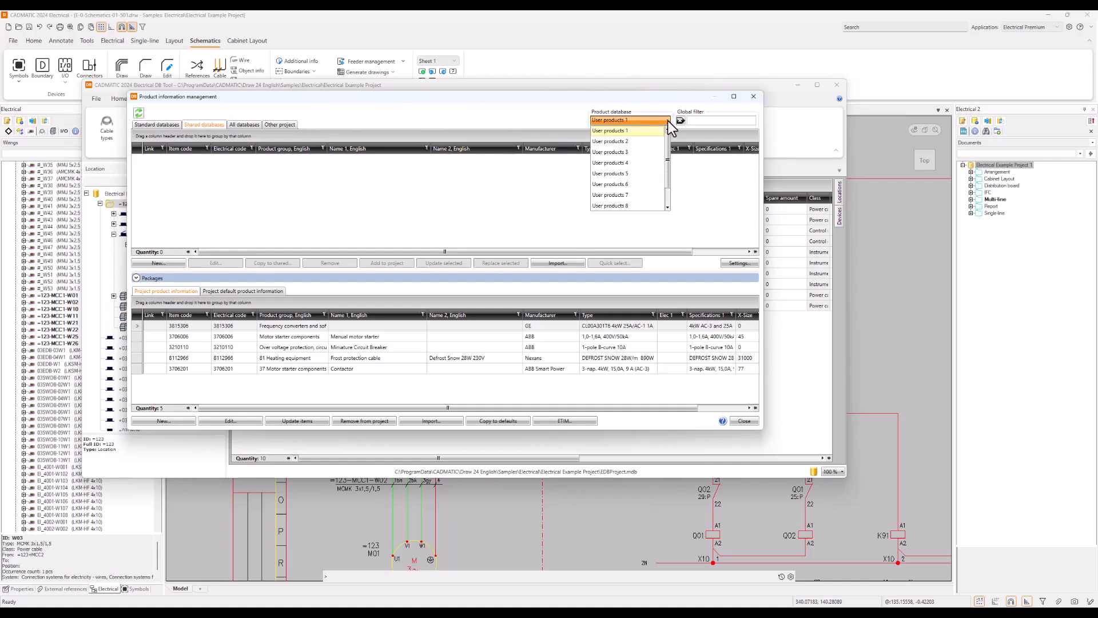
pyautogui.moveTo(668, 143); pyautogui.dragTo(675, 170)
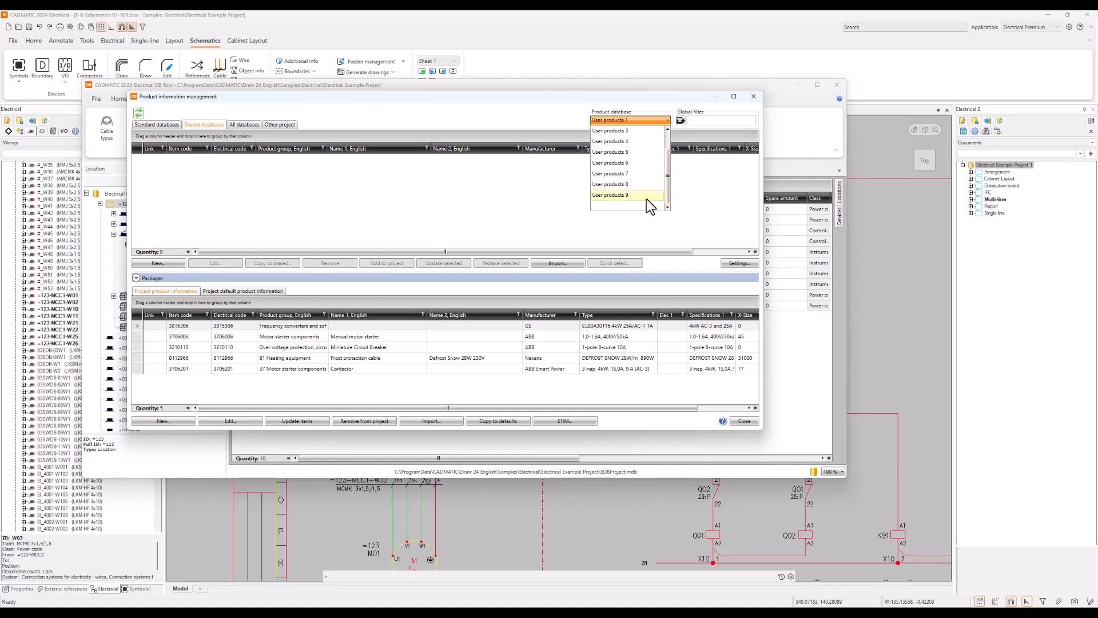
pyautogui.scroll(1, 646, 199)
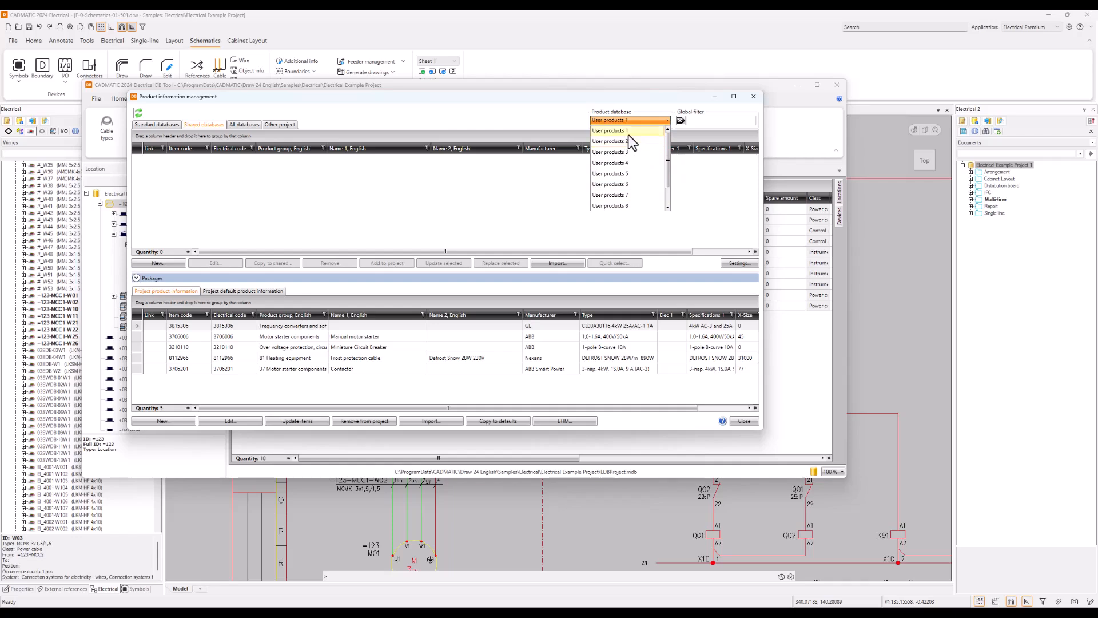
pyautogui.click(314, 223)
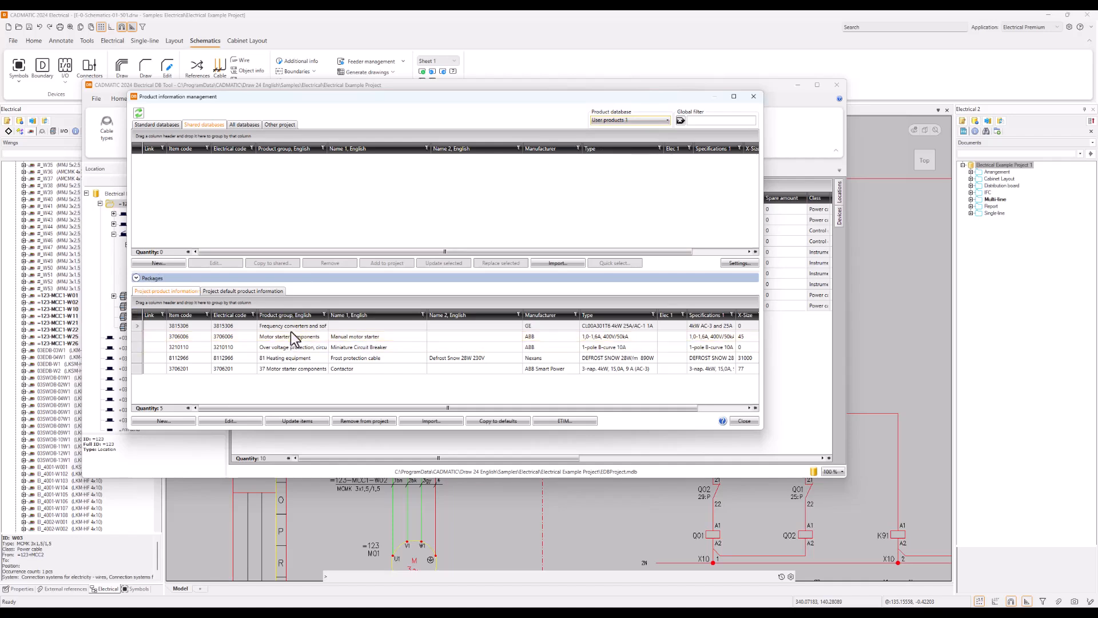
# - Copy project product 3815306 into the shared database User products 1, and remove it from that database again
pyautogui.click(305, 327)
pyautogui.moveTo(304, 327); pyautogui.dragTo(344, 186)
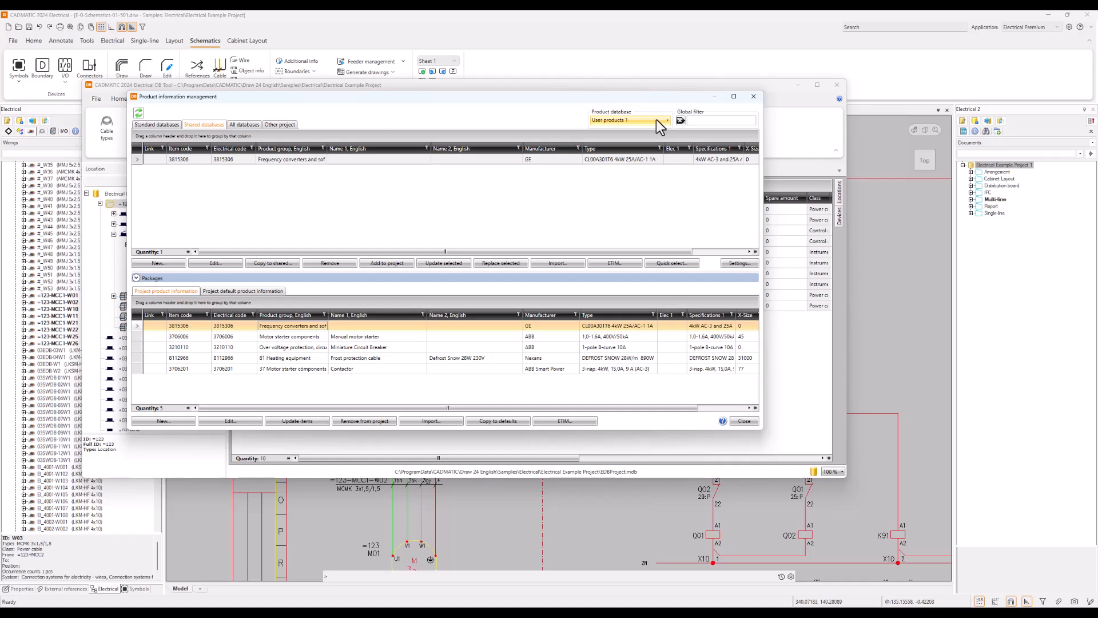
pyautogui.click(488, 159)
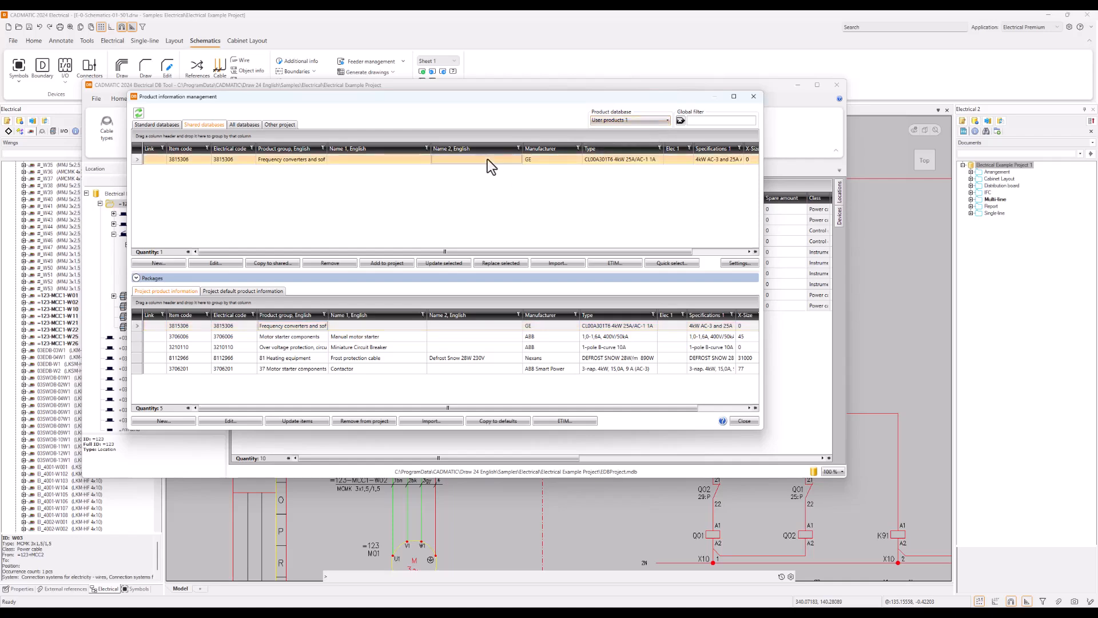
pyautogui.click(331, 264)
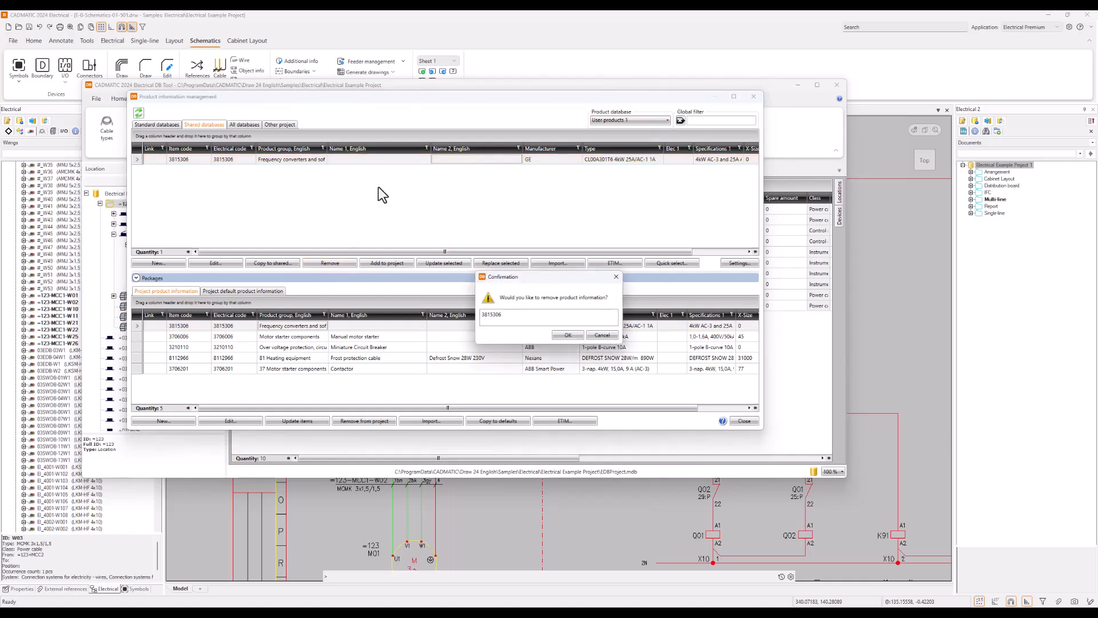
pyautogui.click(571, 335)
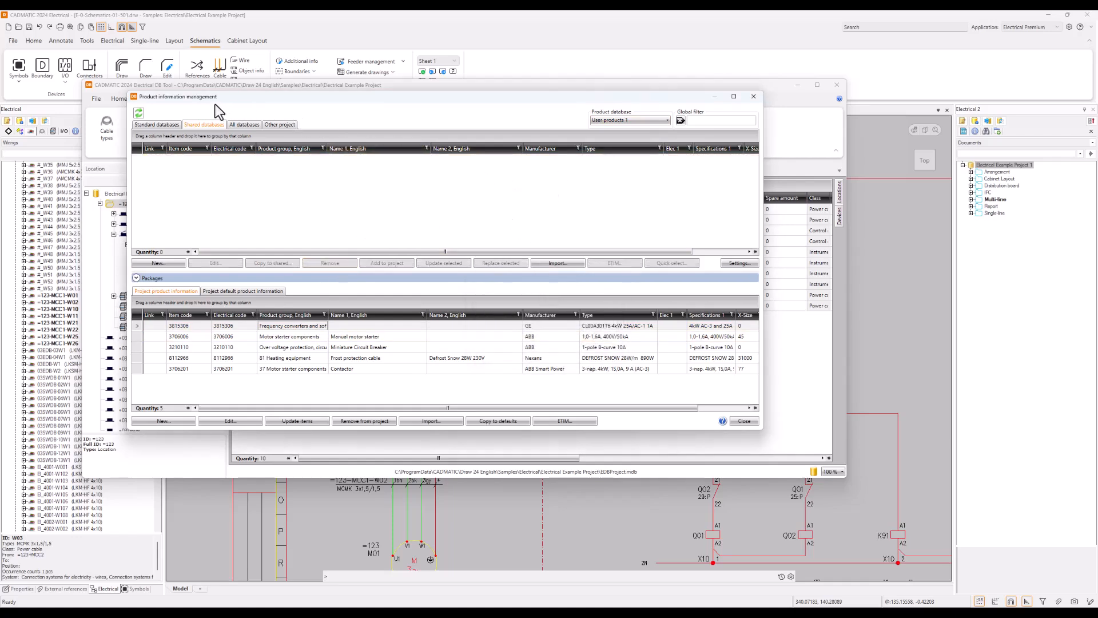
# - View the all-databases and other-project product sources, and open the downloadable content for the standard Electrical product databases
pyautogui.click(245, 125)
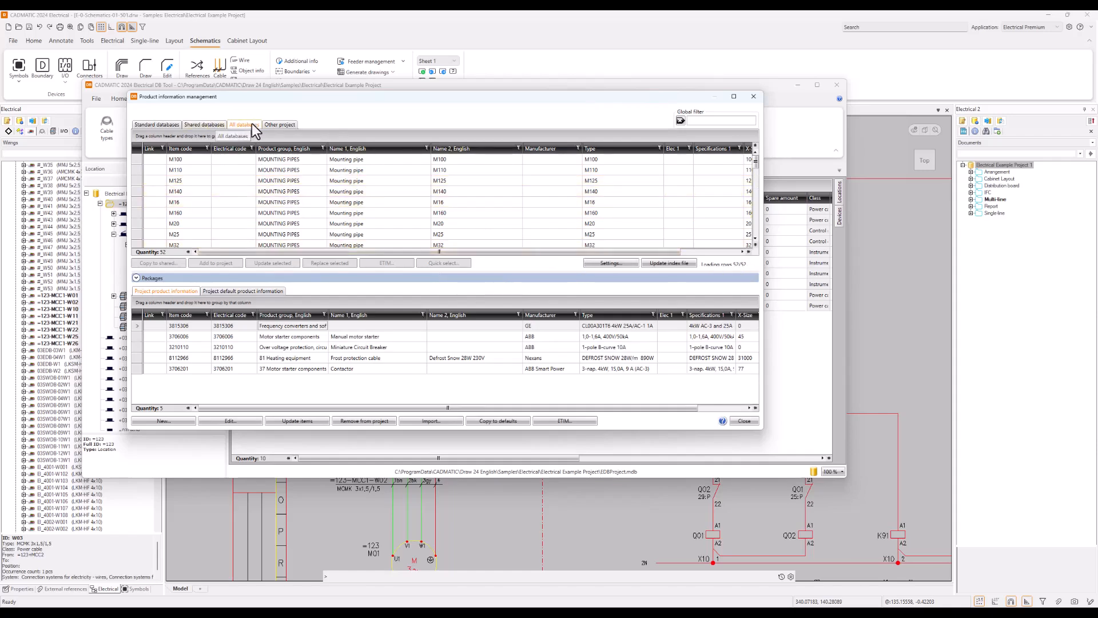
pyautogui.click(289, 127)
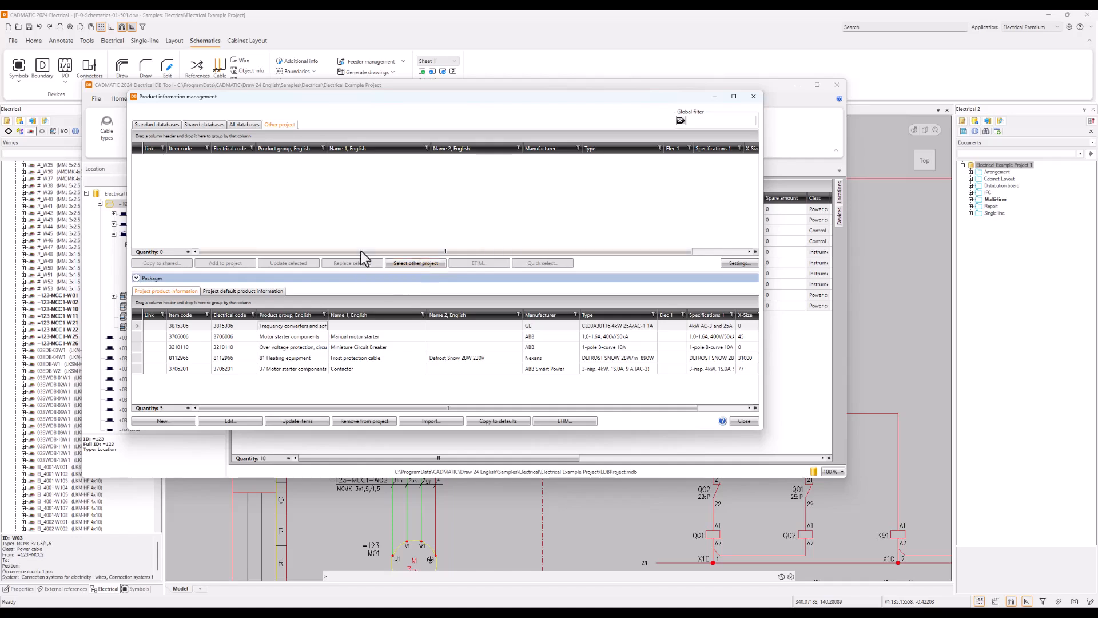
pyautogui.click(162, 126)
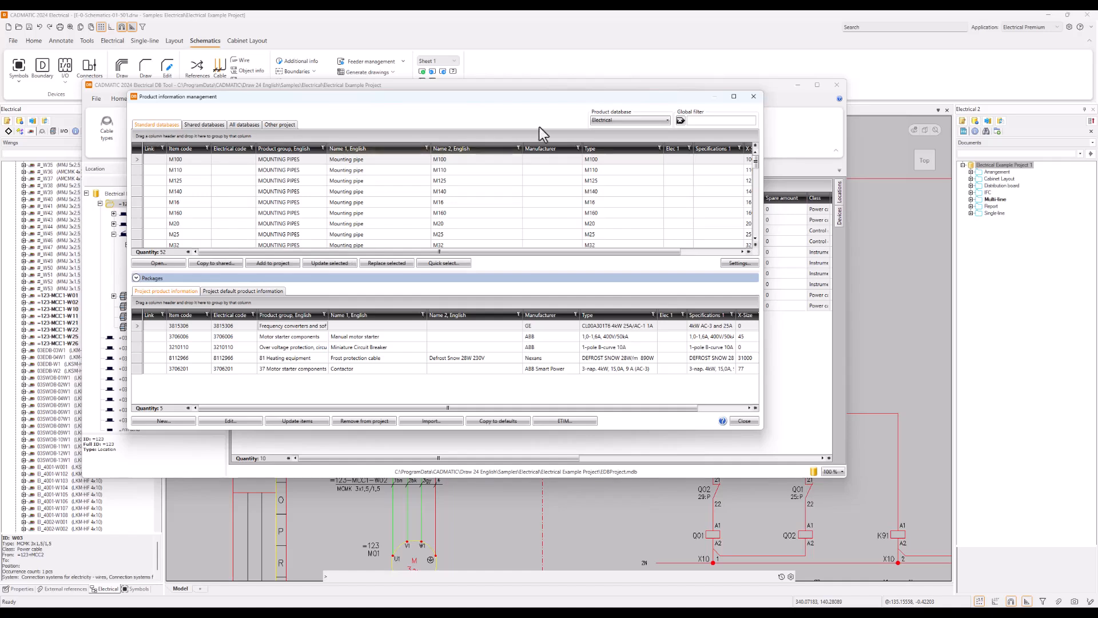
pyautogui.click(667, 121)
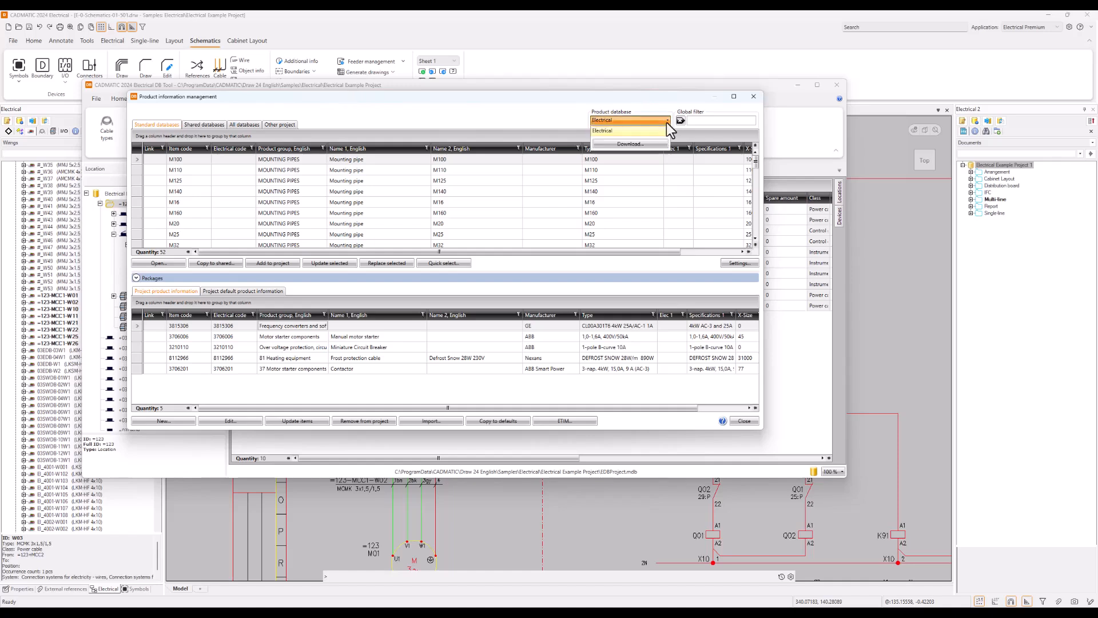
pyautogui.click(629, 144)
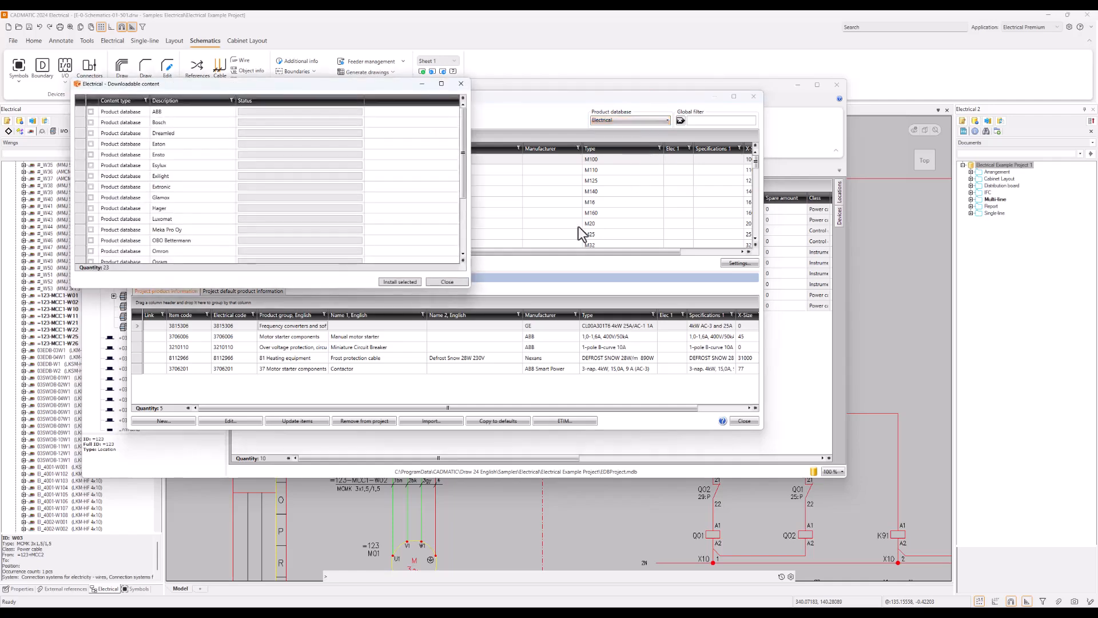
# - Enlarge the downloadable content window and show the New Version column in its list
pyautogui.moveTo(469, 288); pyautogui.dragTo(532, 406)
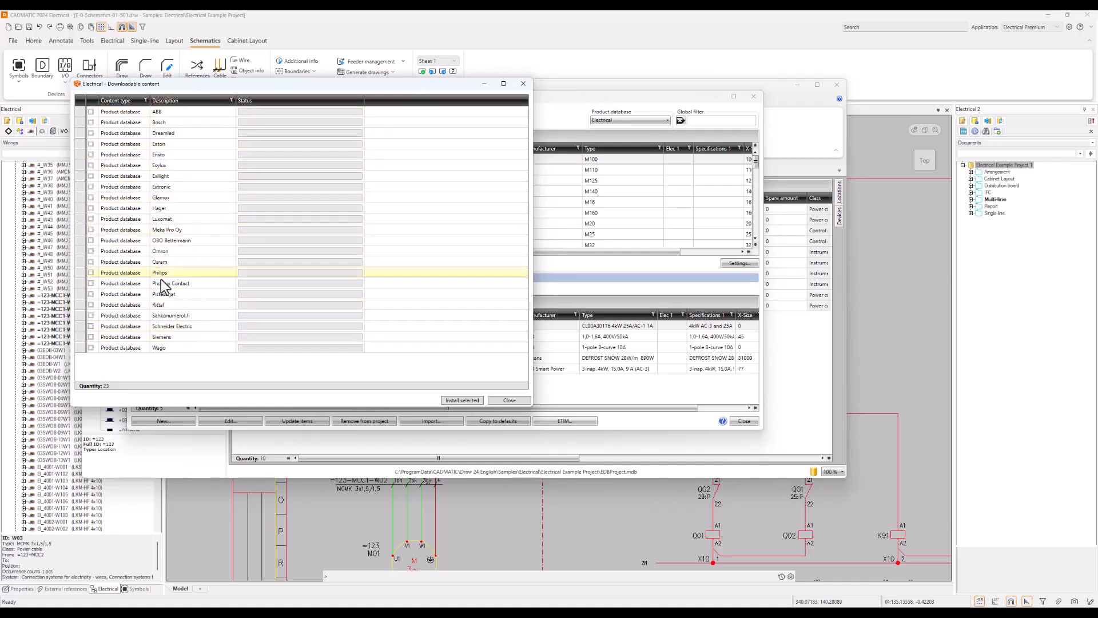
pyautogui.rightClick(213, 101)
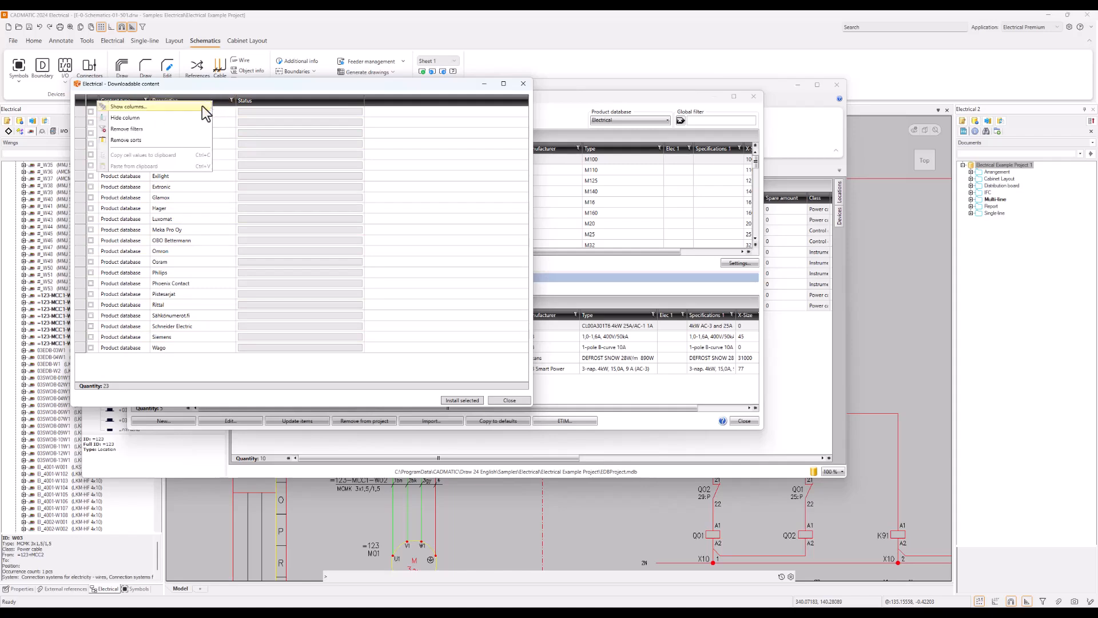
pyautogui.rightClick(224, 104)
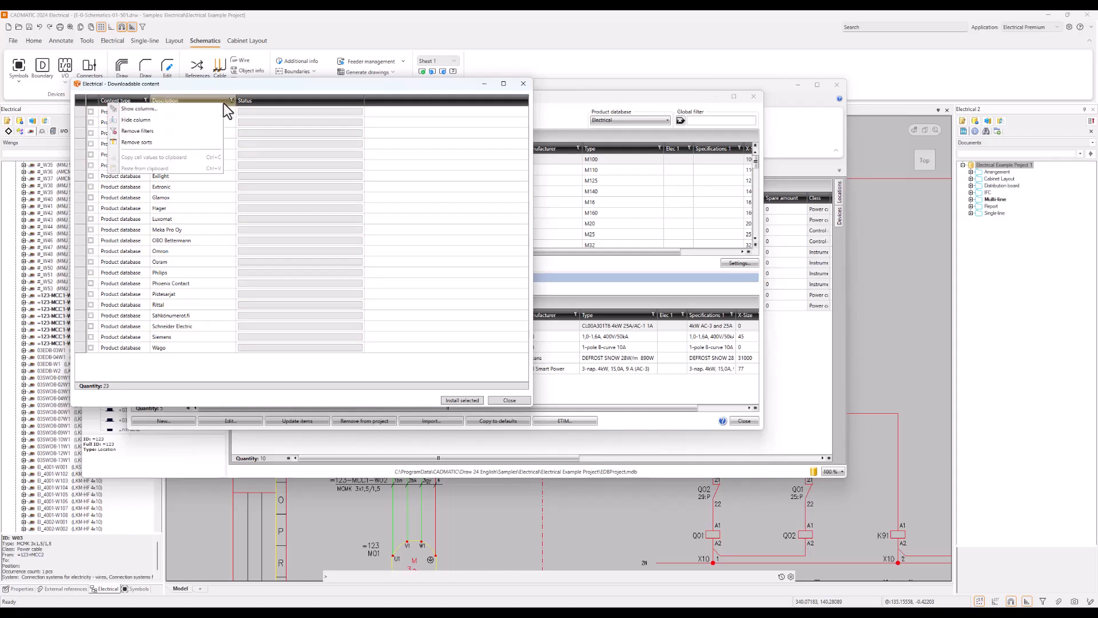
pyautogui.click(160, 109)
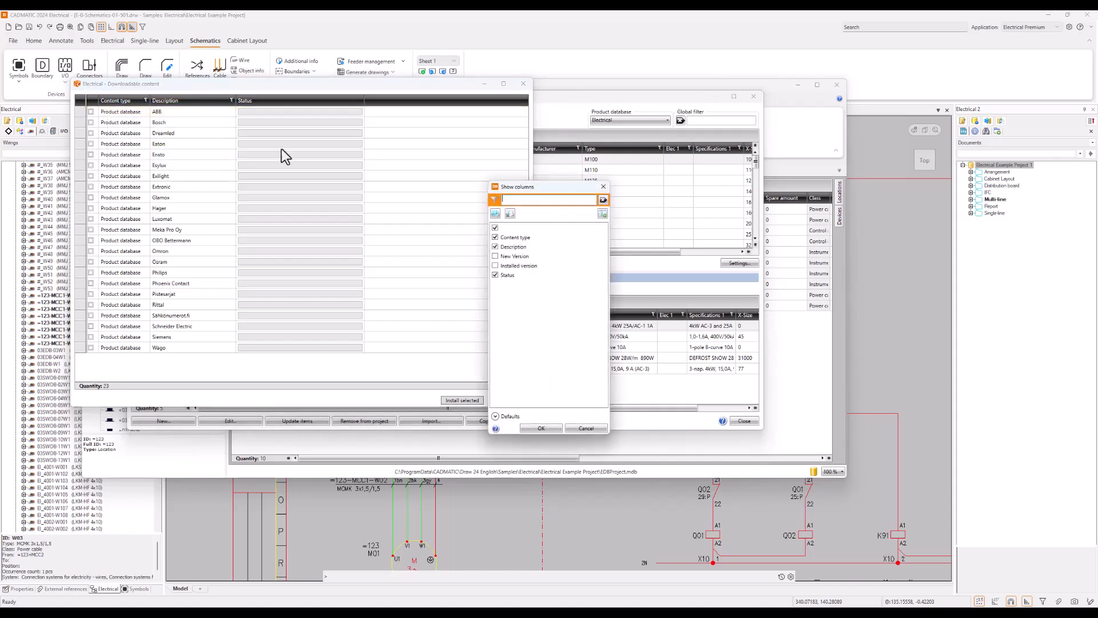
pyautogui.click(495, 257)
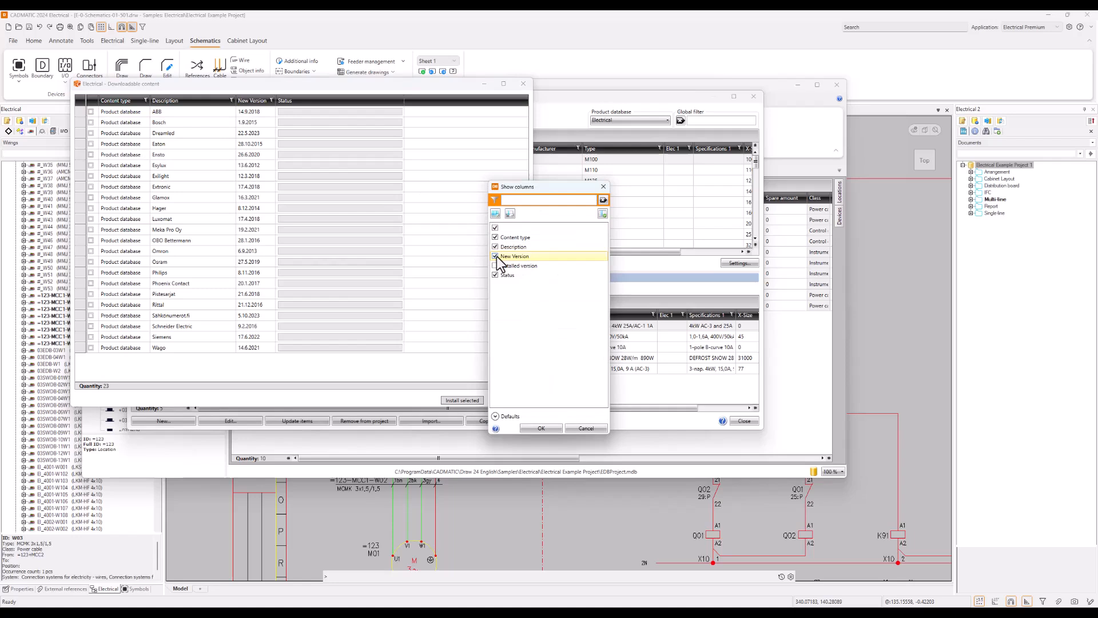
pyautogui.click(550, 427)
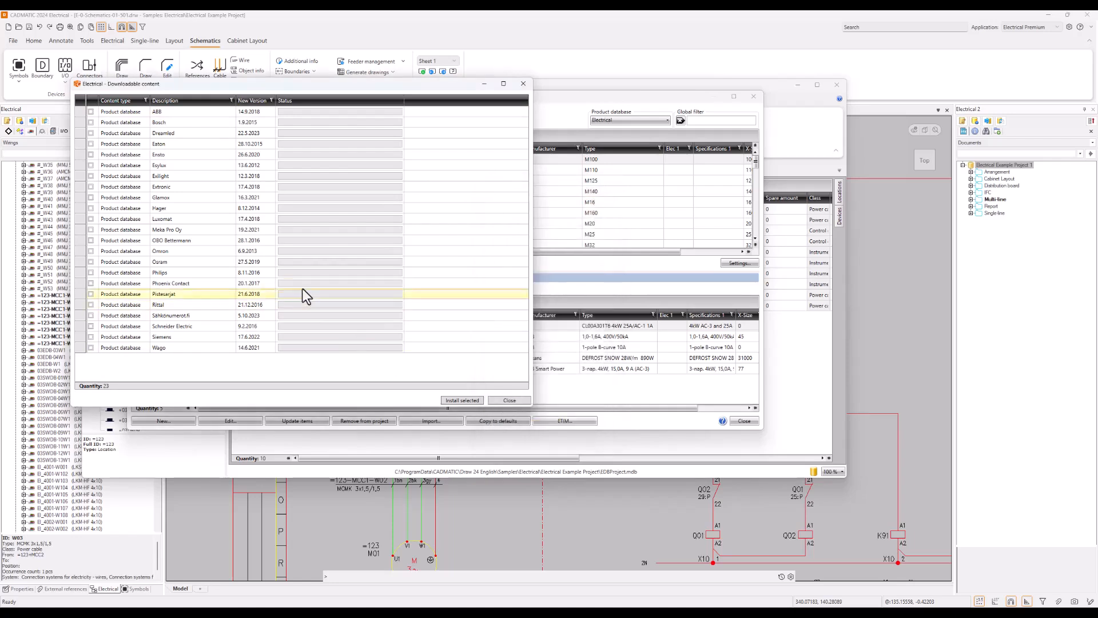
# - Check the version dates of the downloadable databases, and install the Siemens product database
pyautogui.click(270, 122)
pyautogui.click(266, 165)
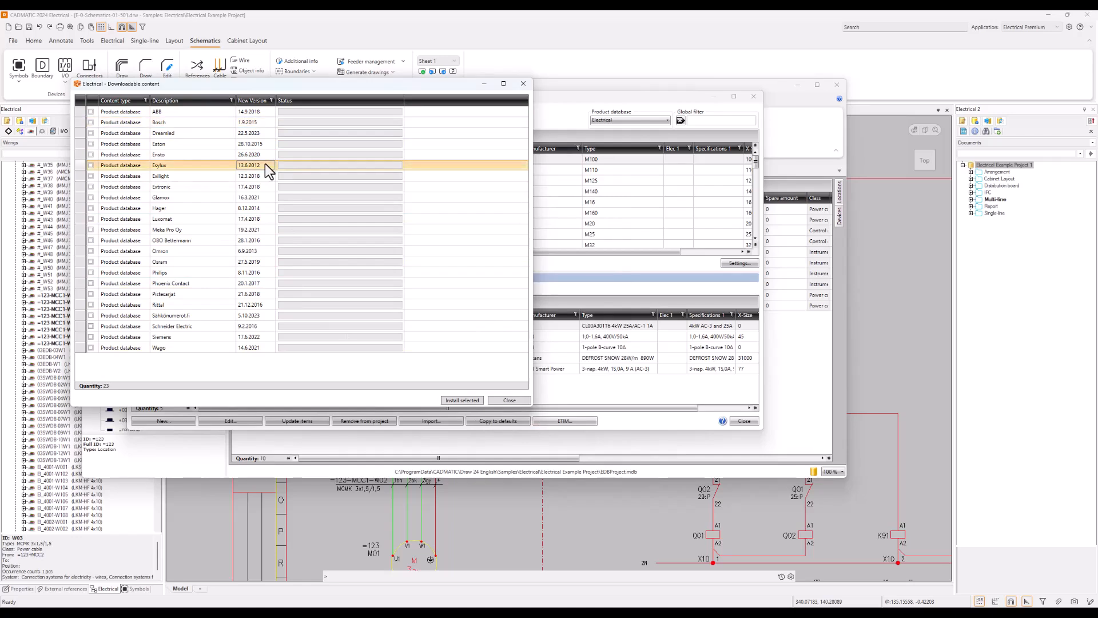
pyautogui.click(269, 254)
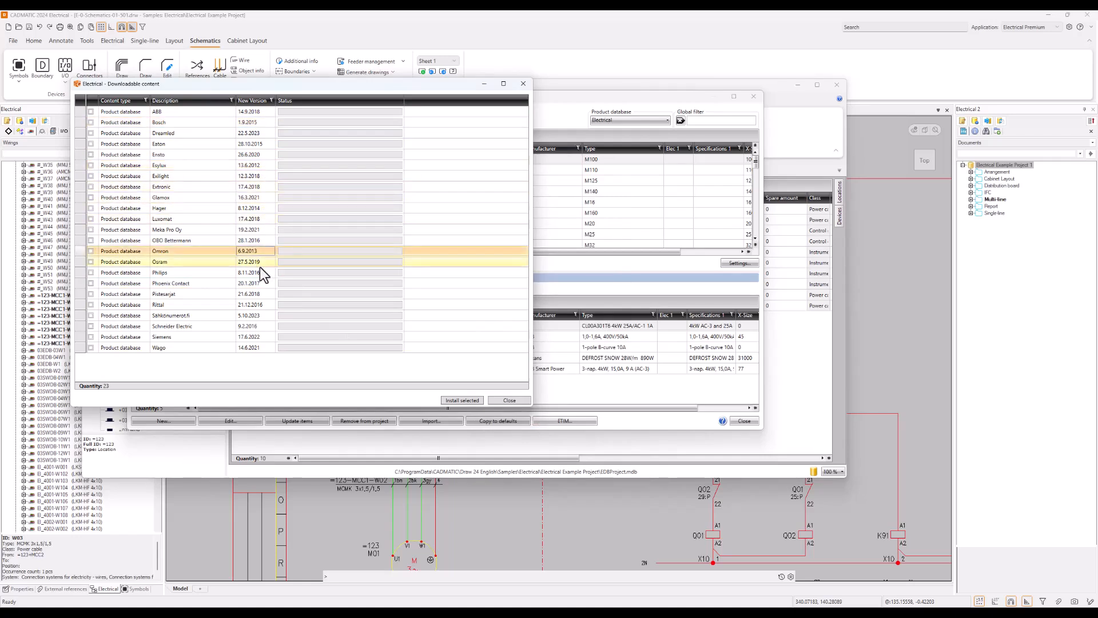
pyautogui.click(201, 337)
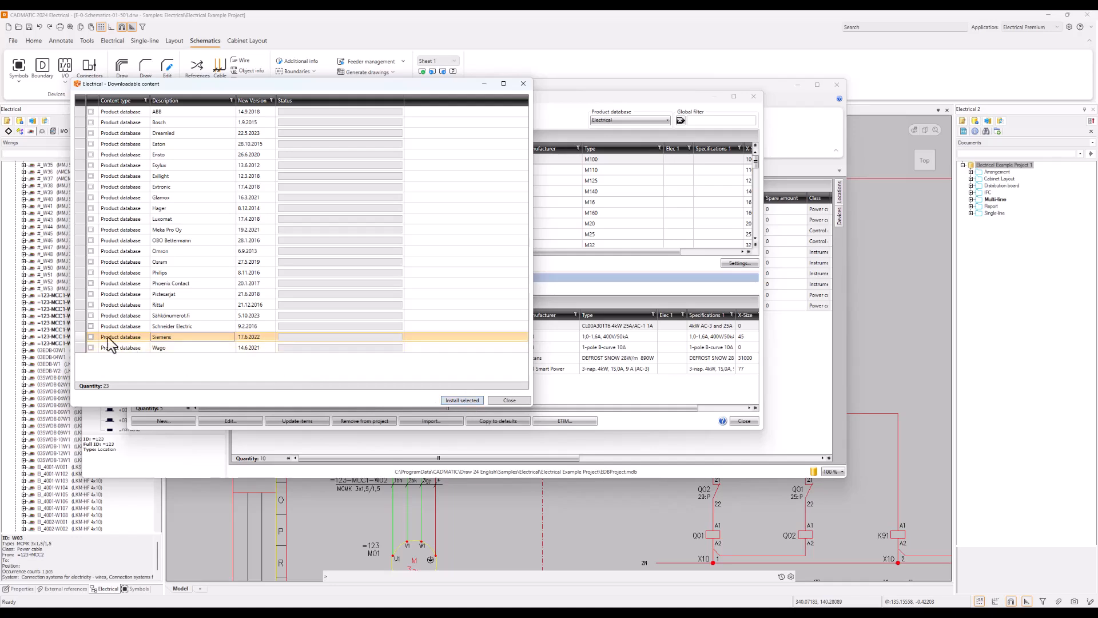
pyautogui.click(91, 337)
pyautogui.click(463, 401)
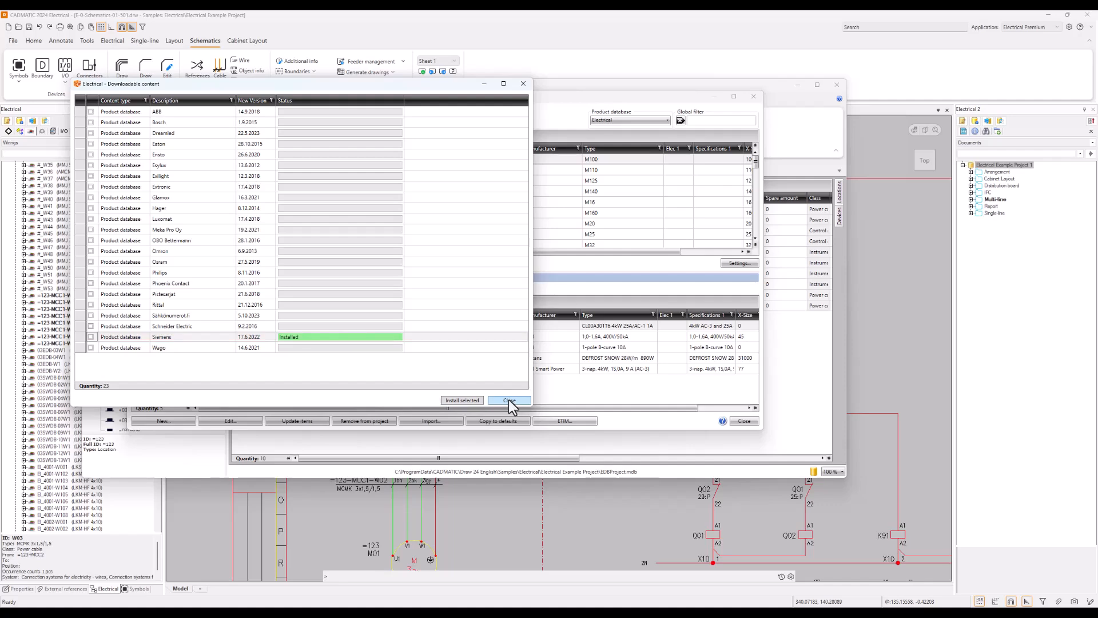
pyautogui.click(509, 400)
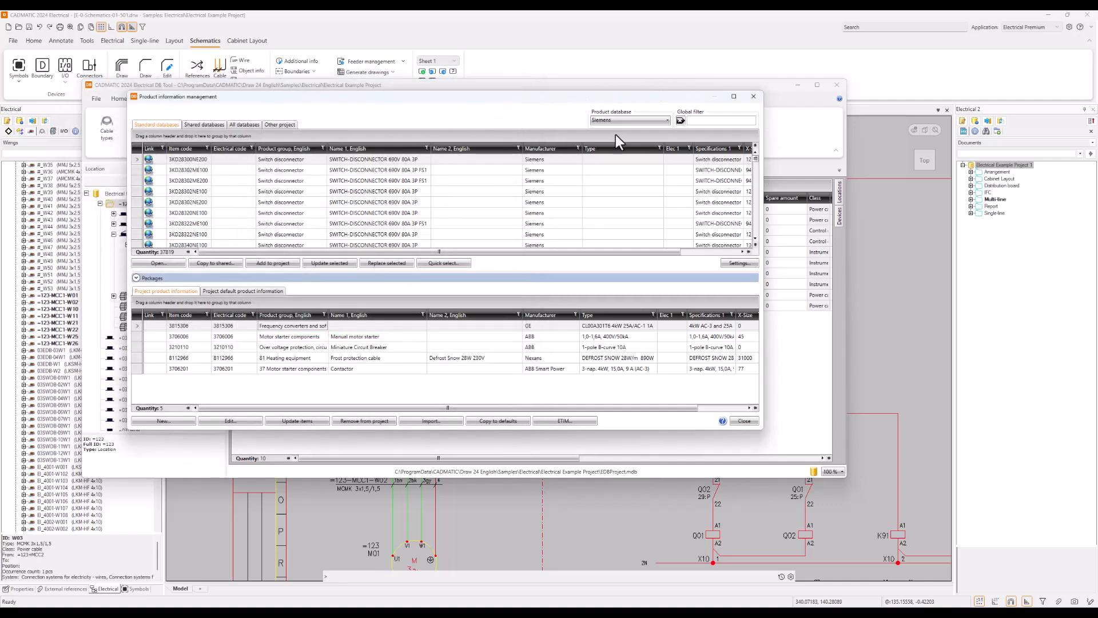
# - View the products in the Siemens standard database and the list of shared User products databases
pyautogui.click(300, 217)
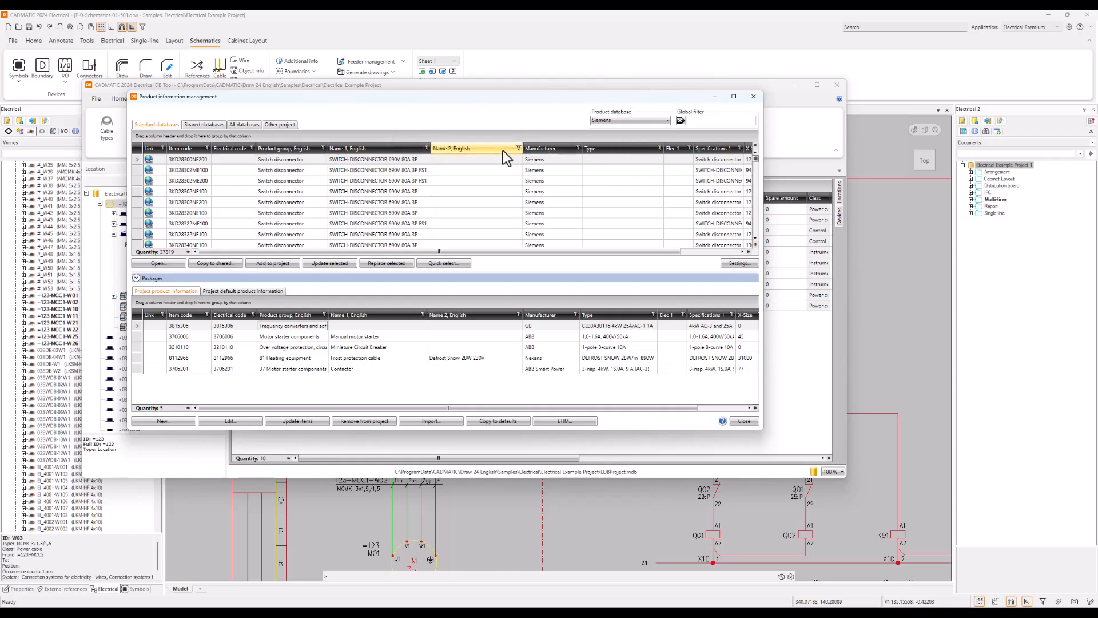
pyautogui.click(204, 125)
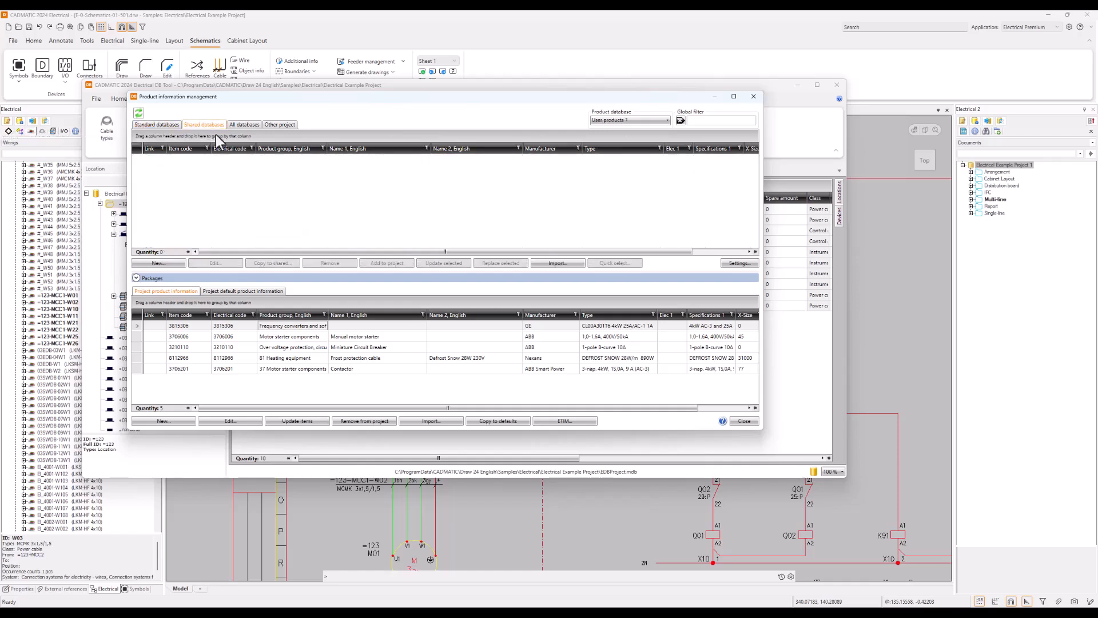
pyautogui.click(668, 121)
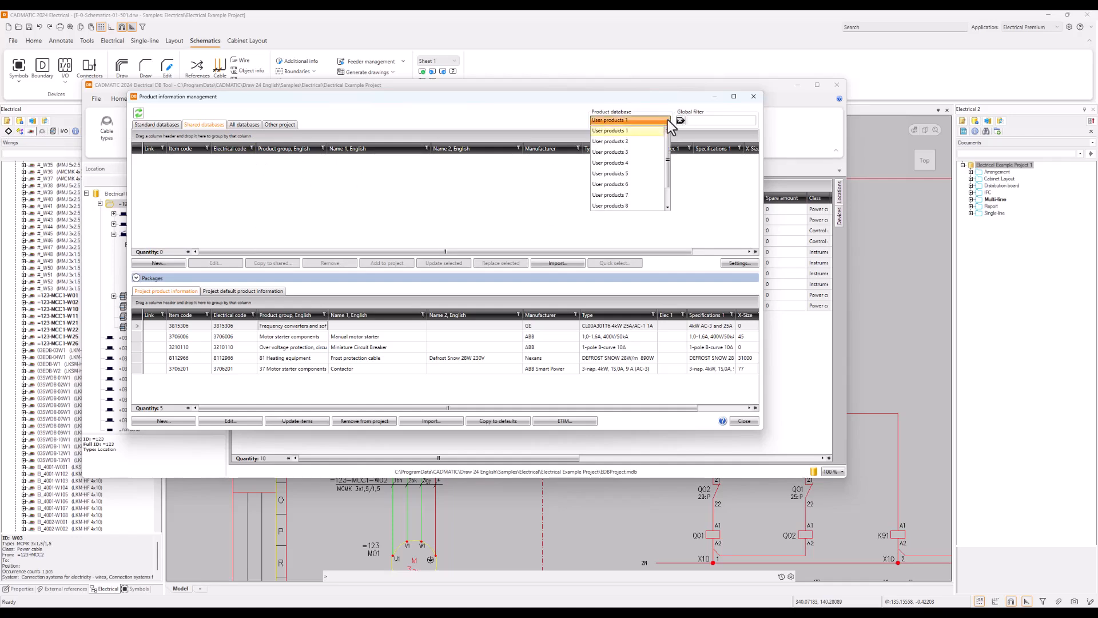
pyautogui.moveTo(669, 145); pyautogui.dragTo(668, 167)
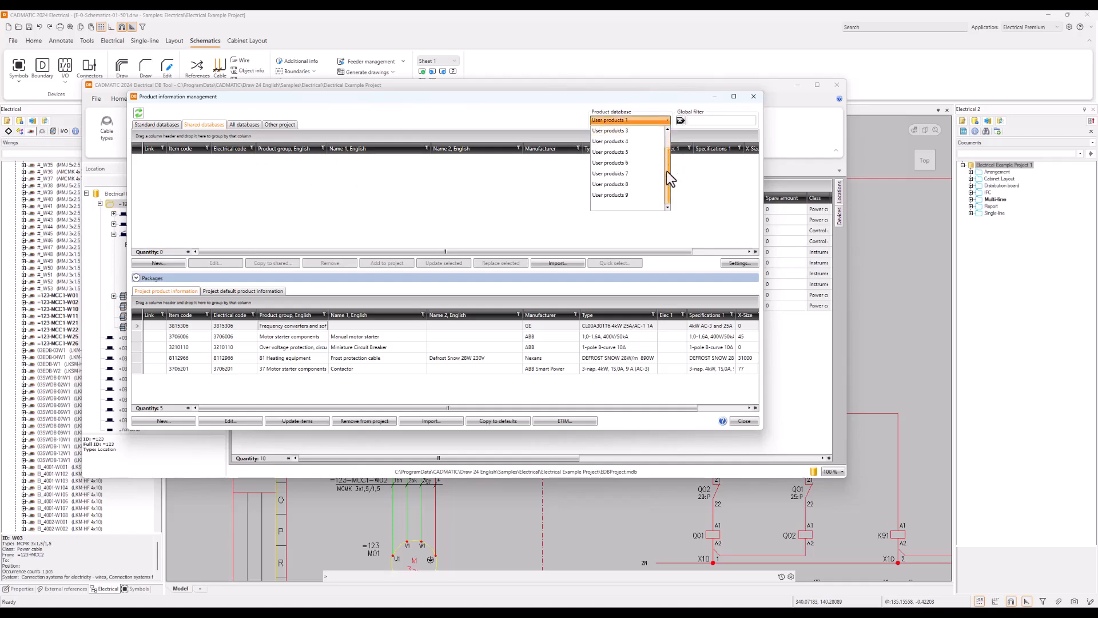
pyautogui.click(561, 200)
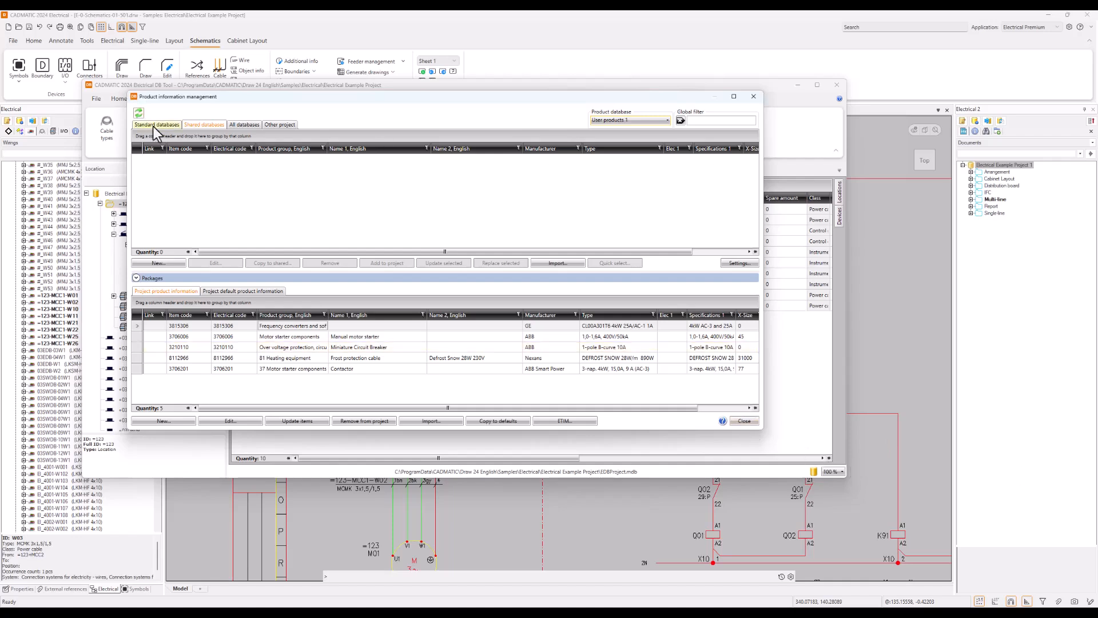
# - Close the product information management and open the additional information definition management, placing its window over the DB Tool
pyautogui.click(742, 421)
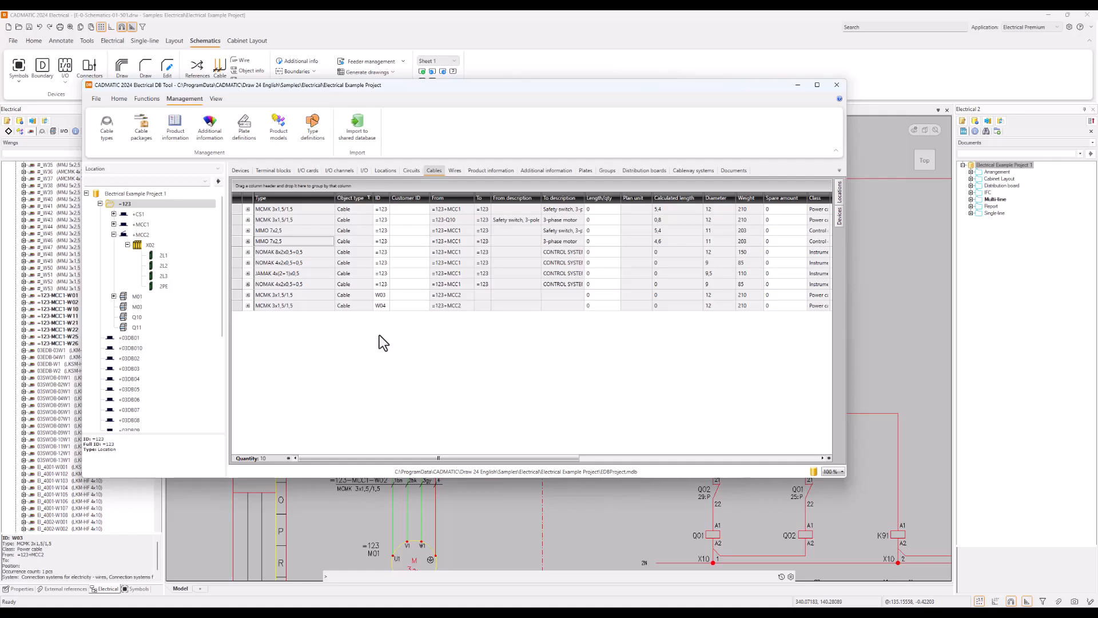
pyautogui.click(211, 140)
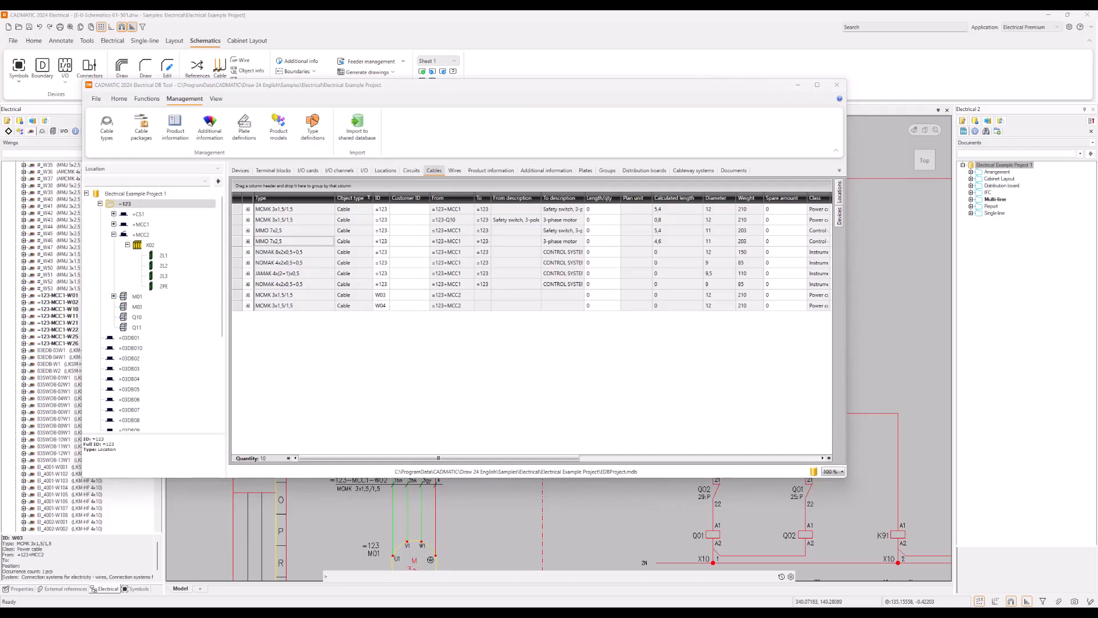
pyautogui.moveTo(1097, 234); pyautogui.dragTo(602, 98)
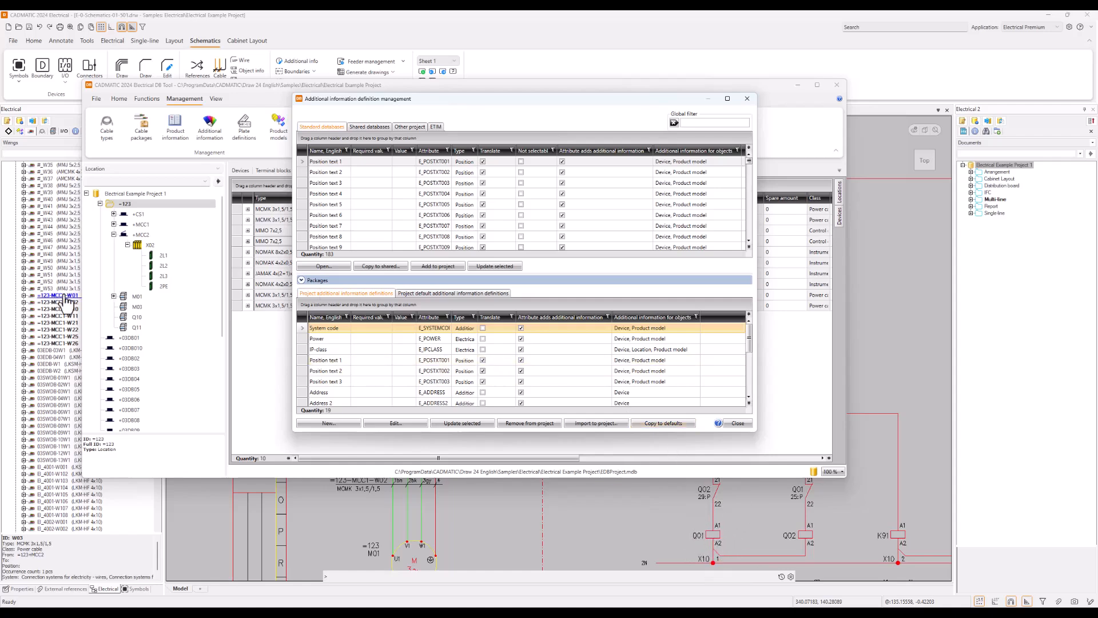
# - Return to the schematic drawing and show the contactor coil Q01 in the project tree
pyautogui.click(754, 527)
pyautogui.click(709, 534)
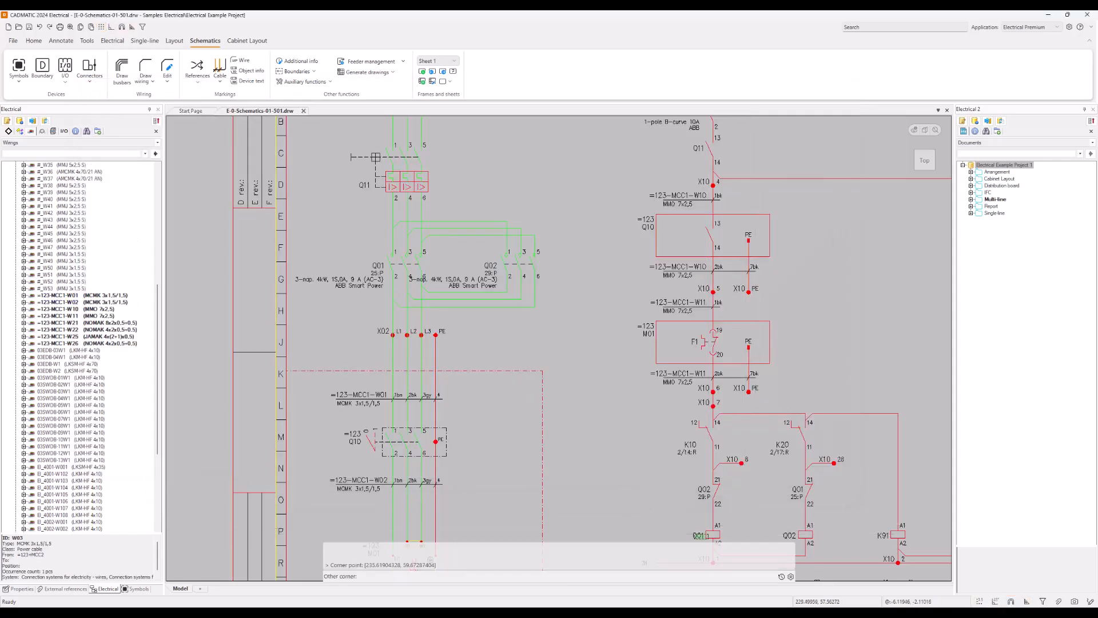
pyautogui.click(695, 539)
pyautogui.rightClick(692, 530)
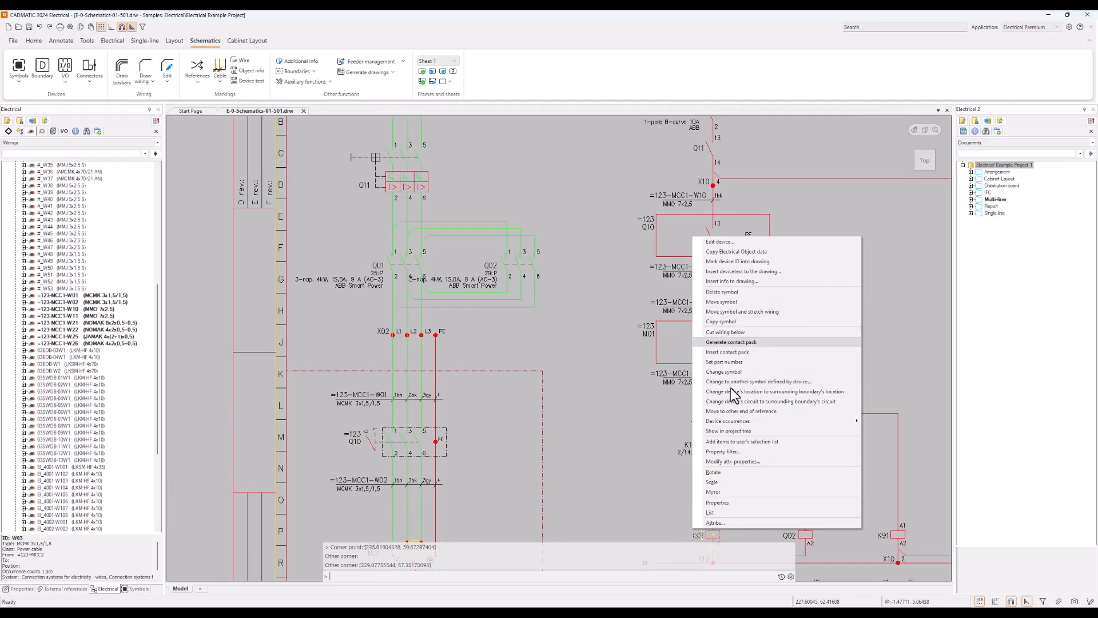
pyautogui.click(726, 431)
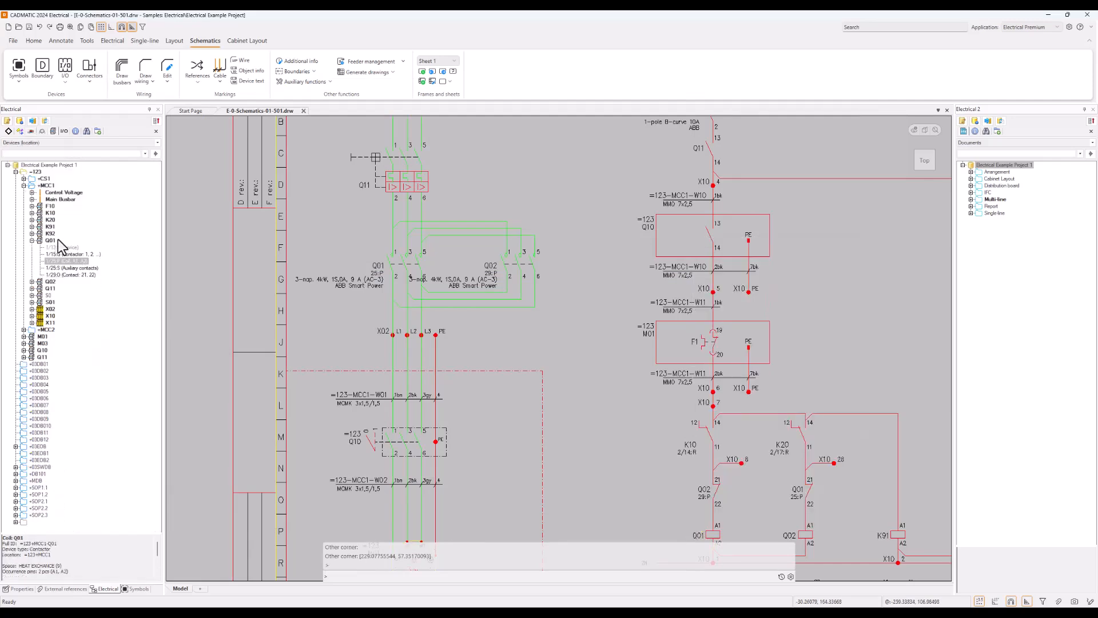
# - View the additional information in the device properties of contactor Q01, and leave the properties without saving
pyautogui.click(51, 241)
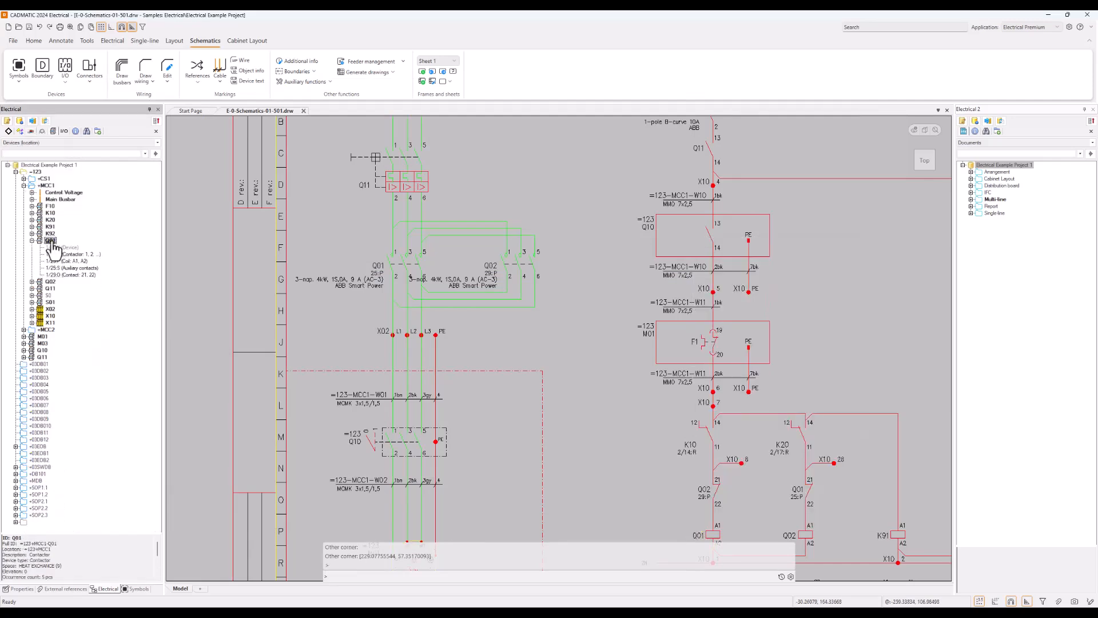
pyautogui.rightClick(51, 241)
pyautogui.click(85, 246)
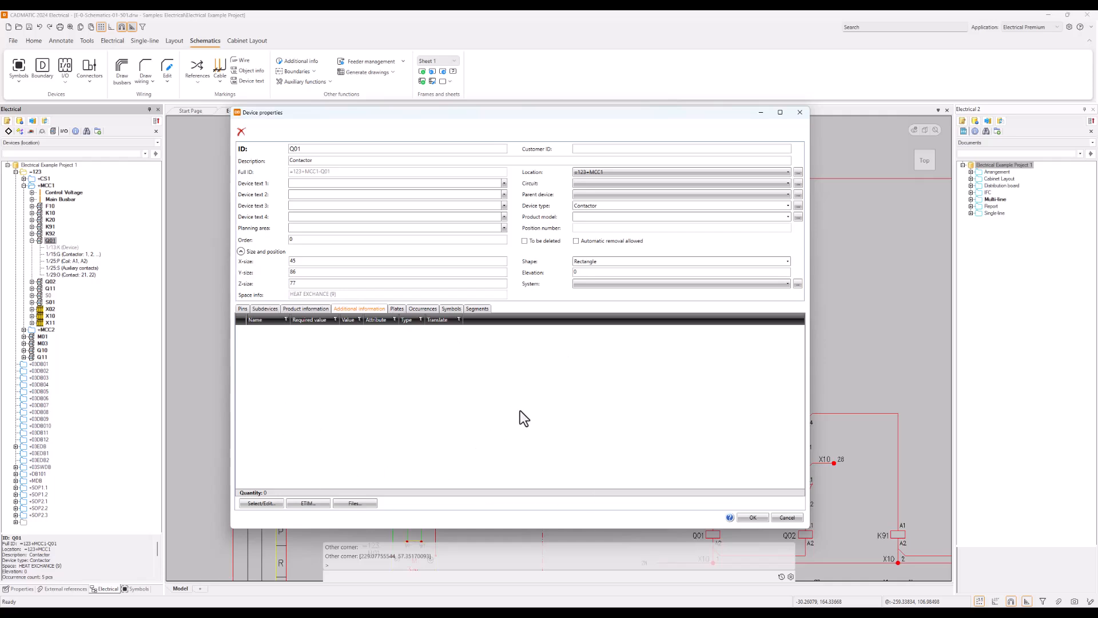
pyautogui.click(788, 517)
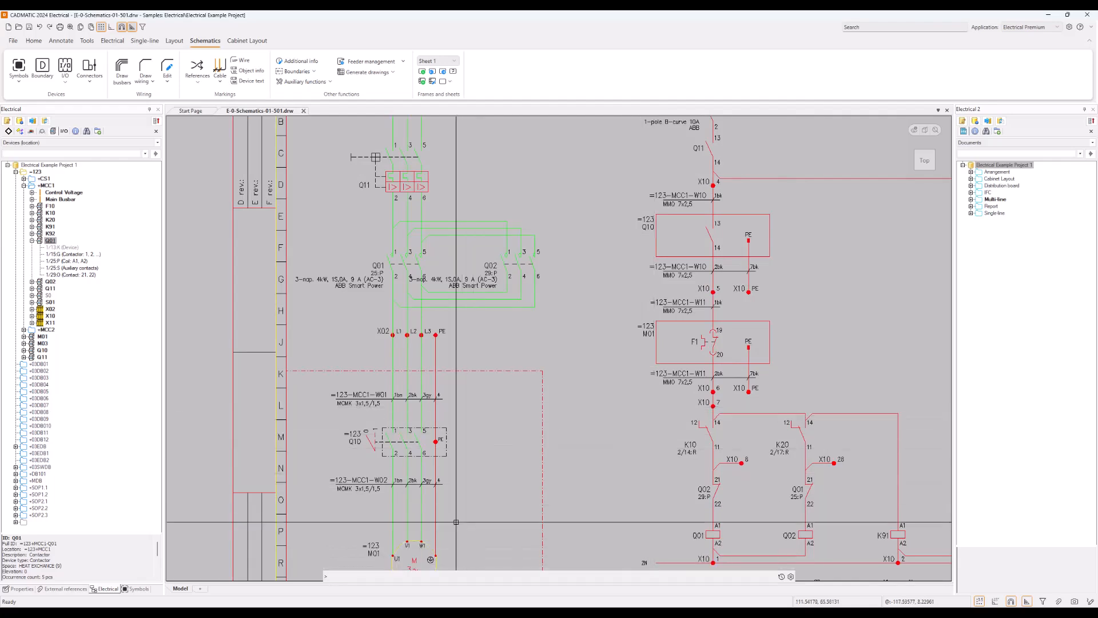
# - Switch back to the additional information definition management of the DB Tool and enlarge its window
pyautogui.moveTo(432, 607)
pyautogui.click(481, 575)
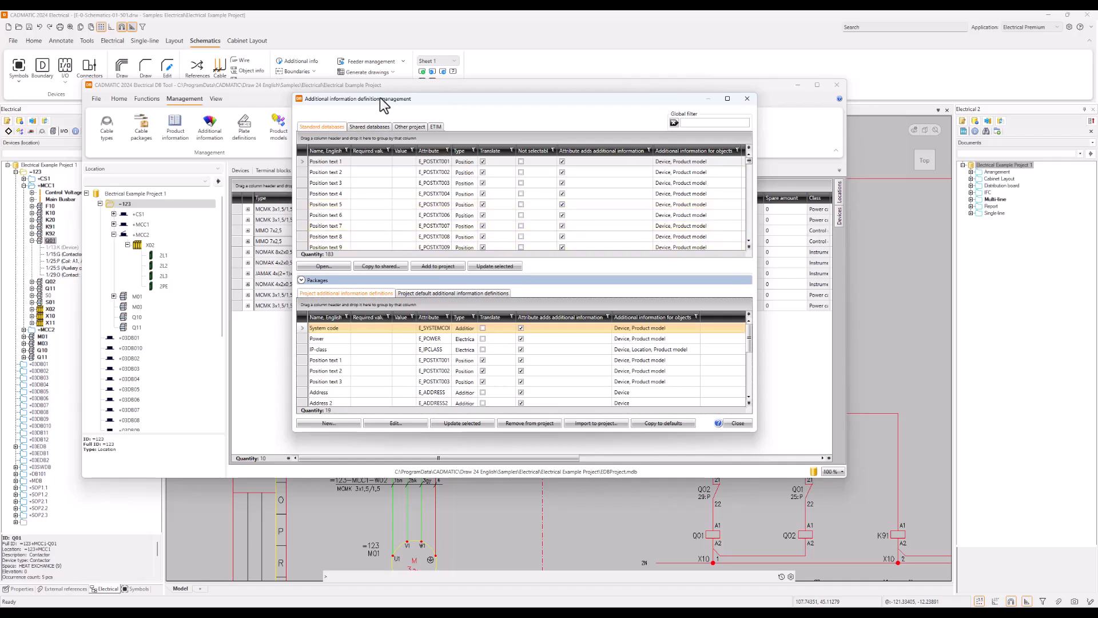
pyautogui.moveTo(291, 90); pyautogui.dragTo(205, 58)
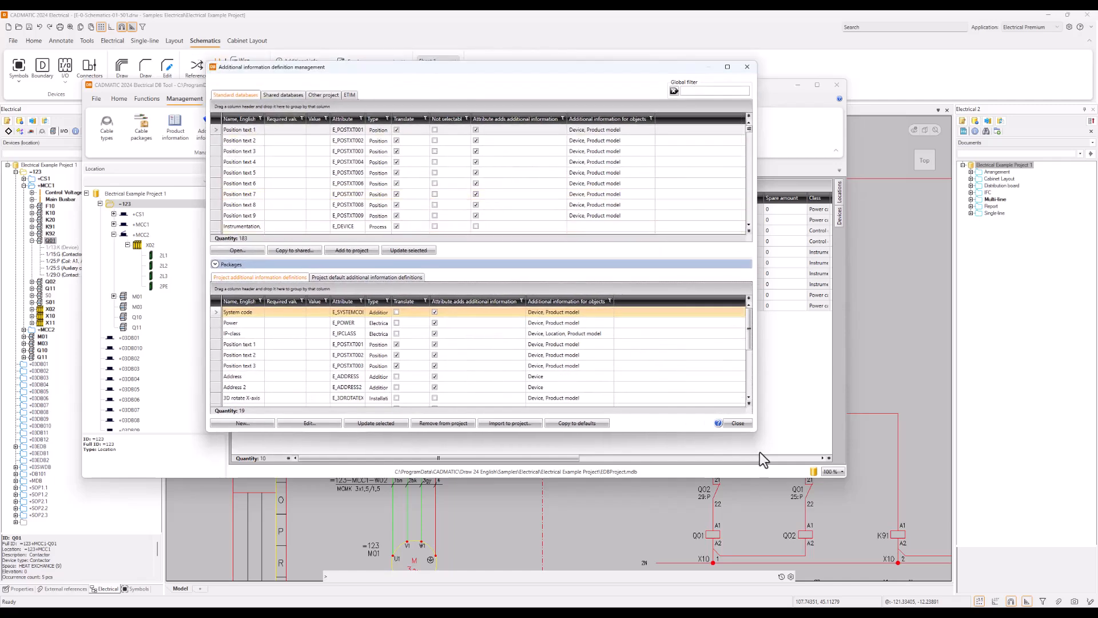
pyautogui.moveTo(750, 429); pyautogui.dragTo(788, 461)
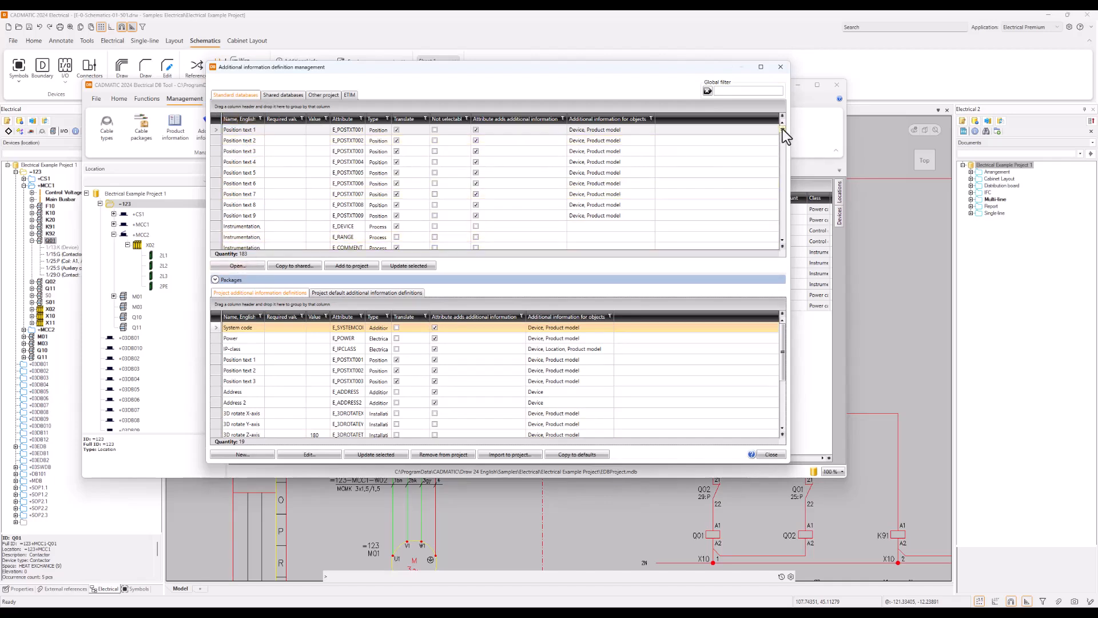
# - Examine the additional information definitions in the standard, shared, other-project and ETIM sources, and return to the standard databases
pyautogui.moveTo(783, 129); pyautogui.dragTo(784, 222)
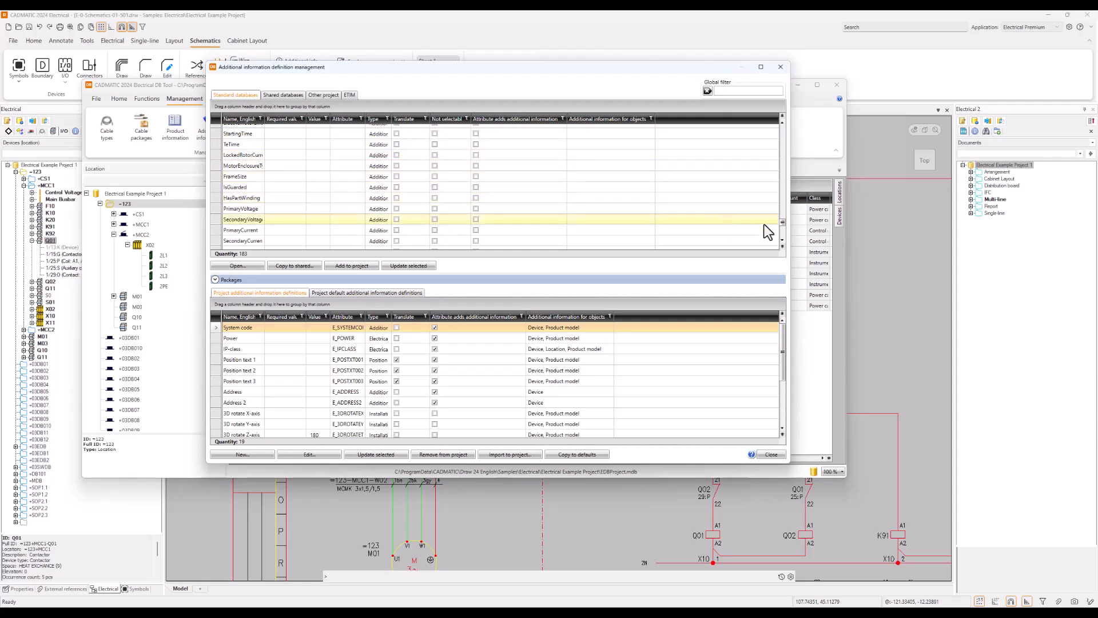
pyautogui.moveTo(781, 224); pyautogui.dragTo(788, 126)
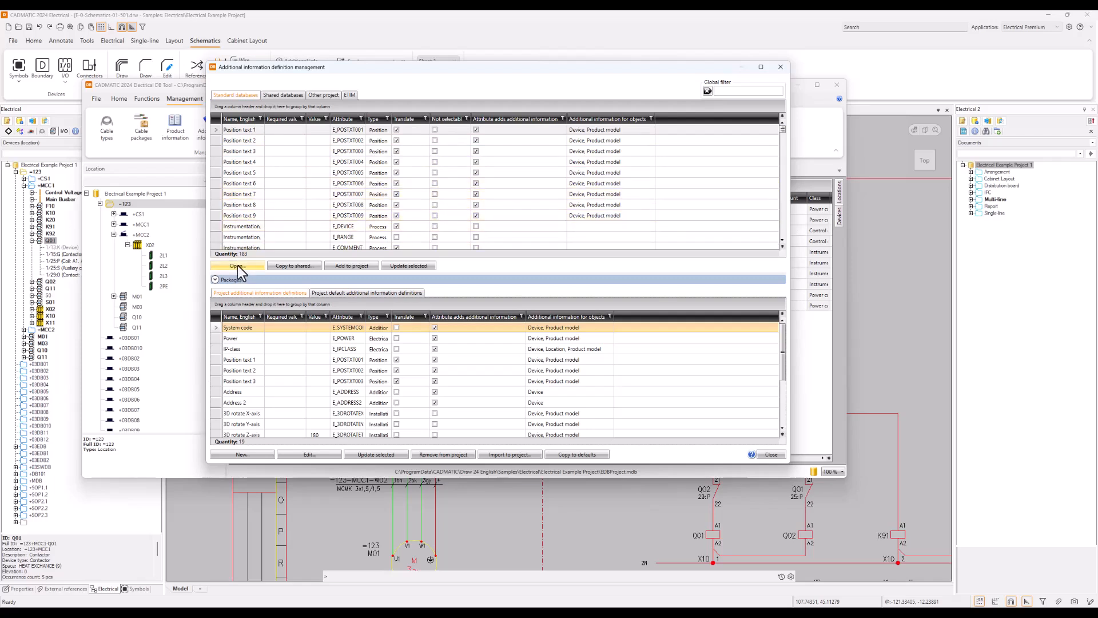
pyautogui.click(247, 135)
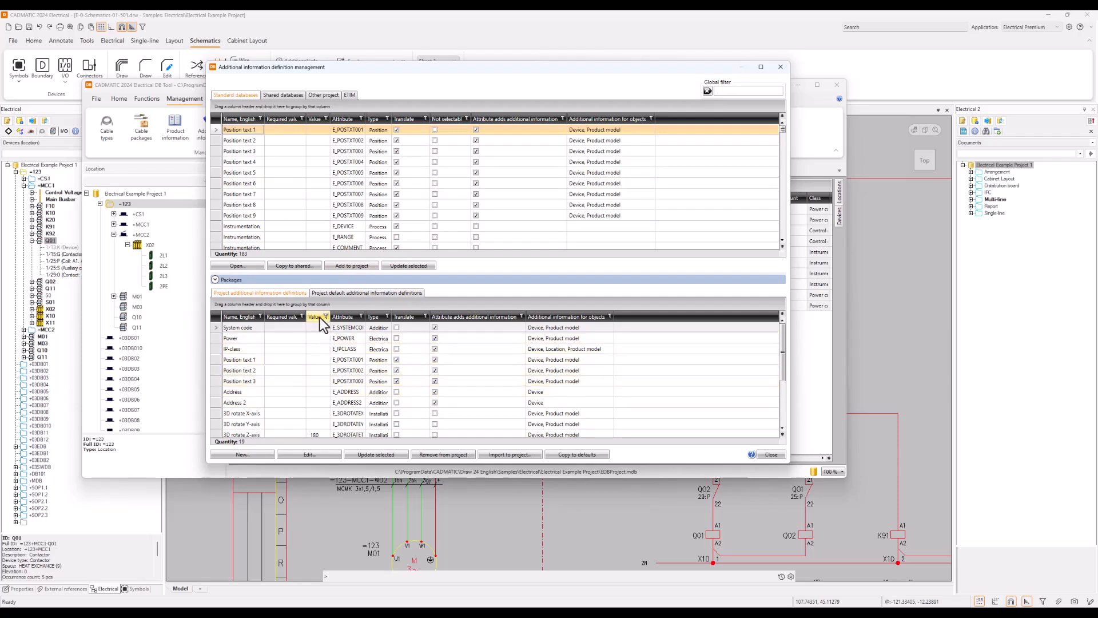
pyautogui.click(280, 94)
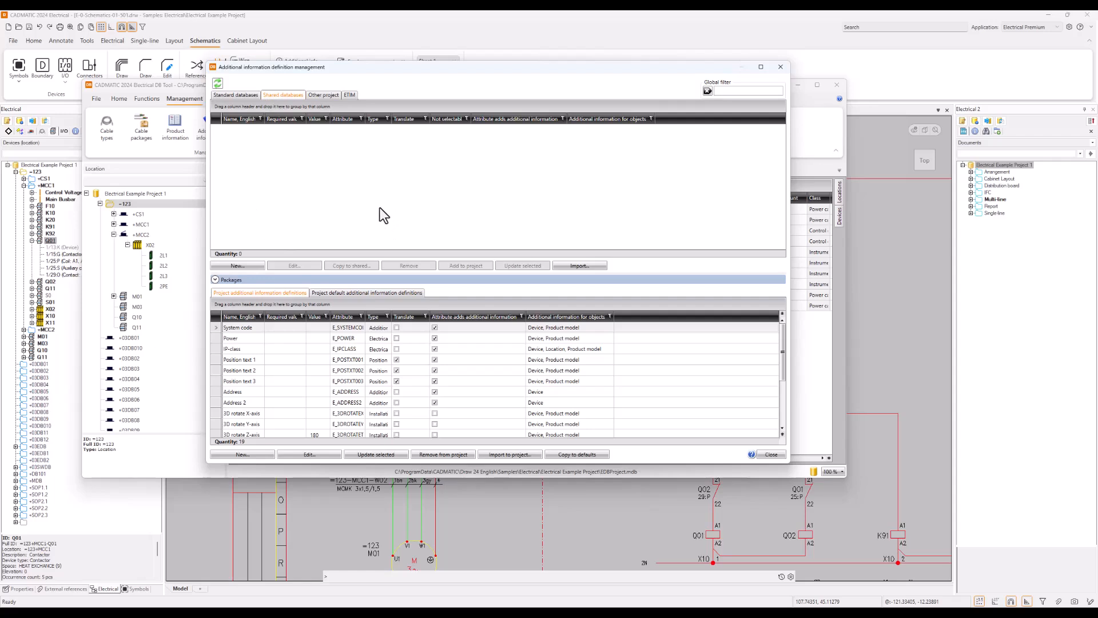
pyautogui.click(324, 95)
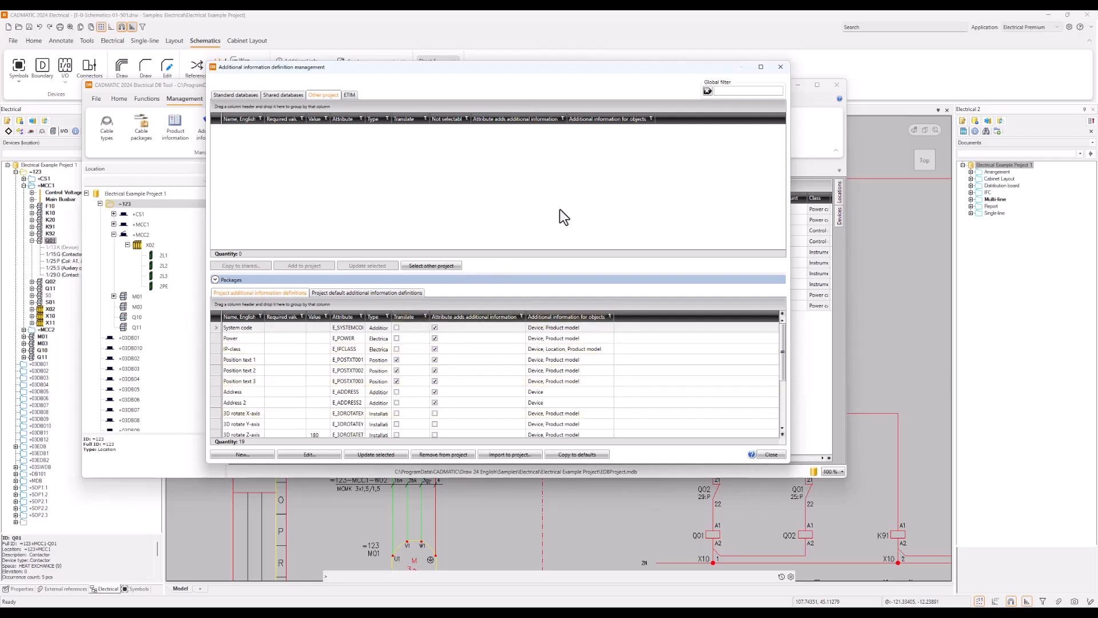
pyautogui.click(348, 95)
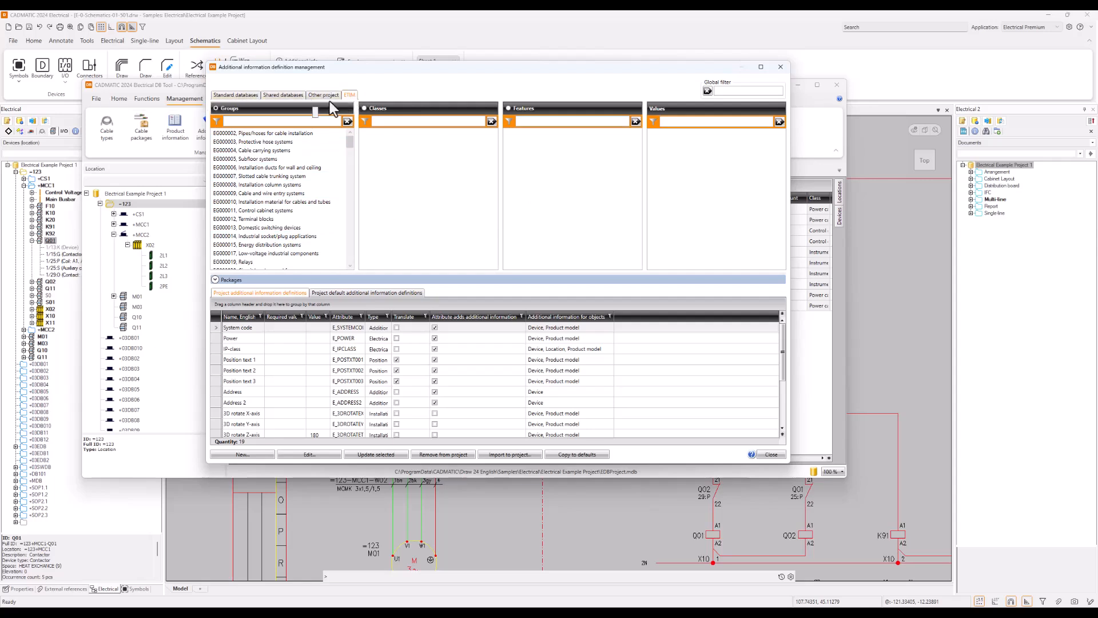
pyautogui.click(235, 96)
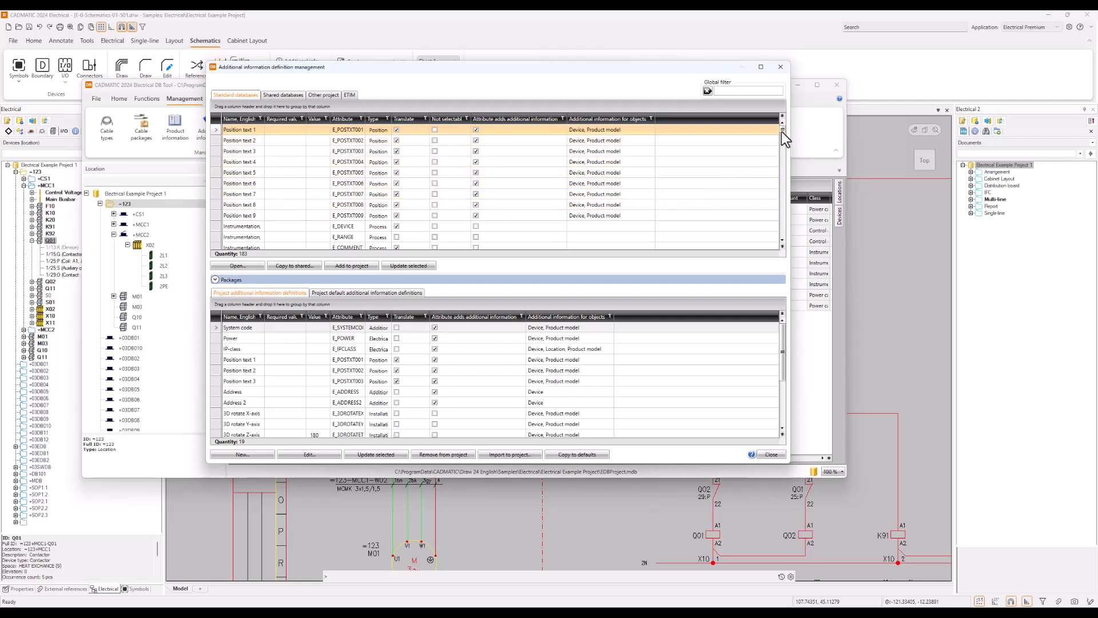
# - Enlarge the additional information definition management window and filter the standard database definitions by "Electrical"
pyautogui.scroll(-2, 783, 130)
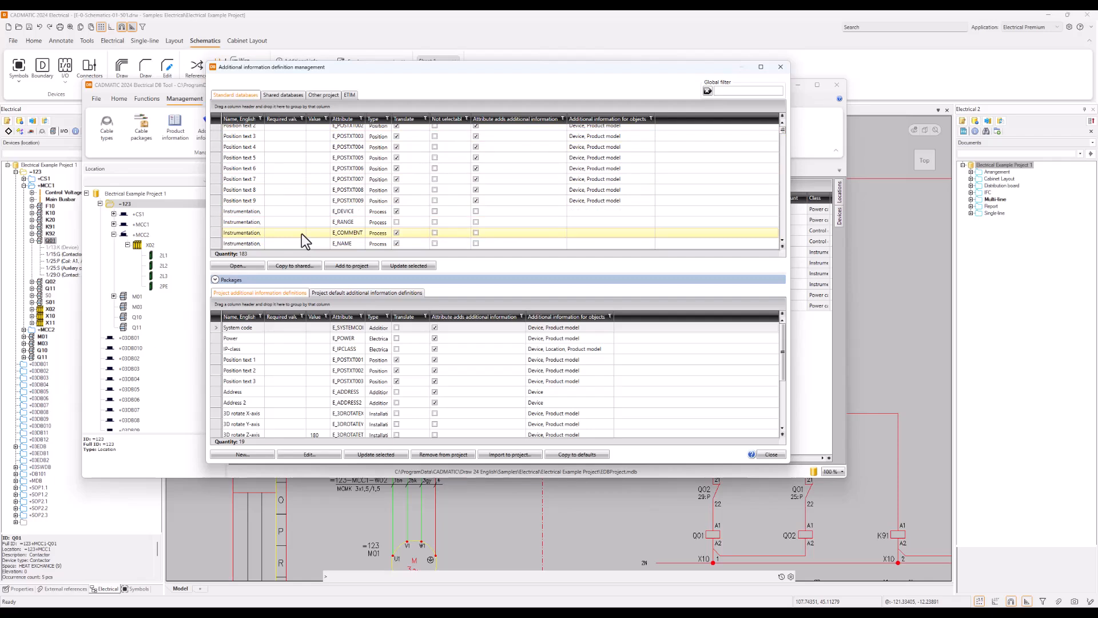
pyautogui.scroll(-2, 310, 387)
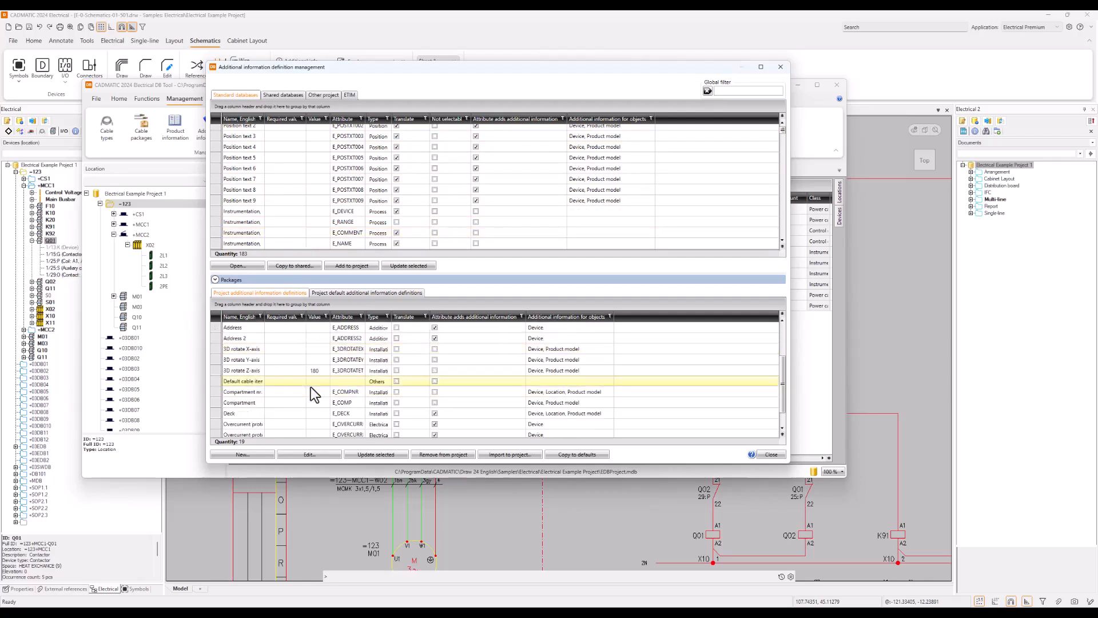
pyautogui.scroll(-1, 311, 387)
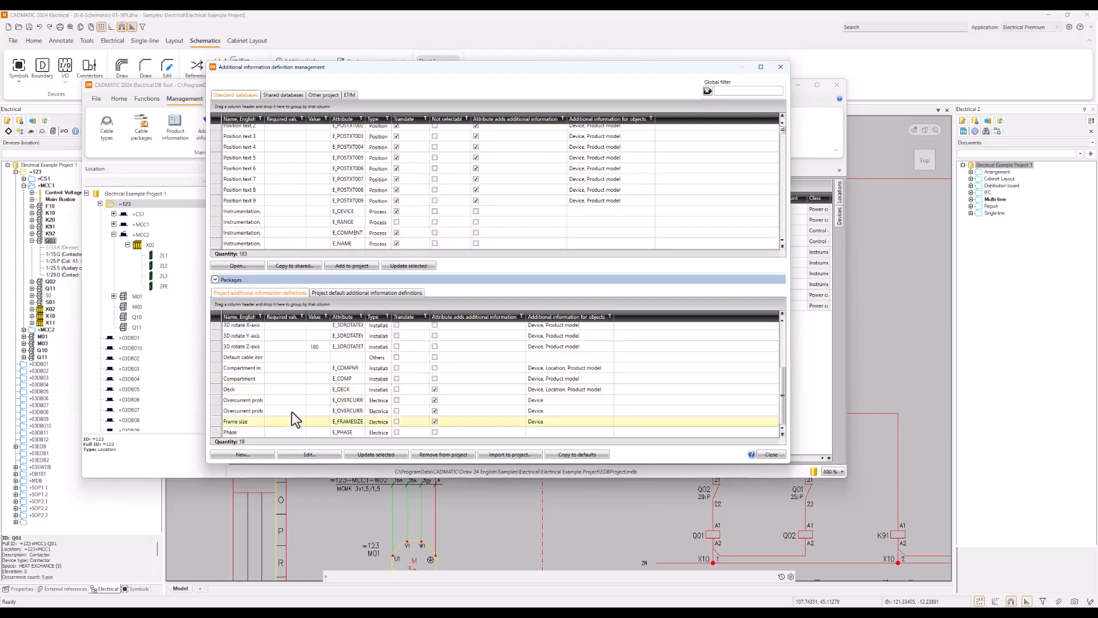
pyautogui.moveTo(340, 465); pyautogui.dragTo(334, 515)
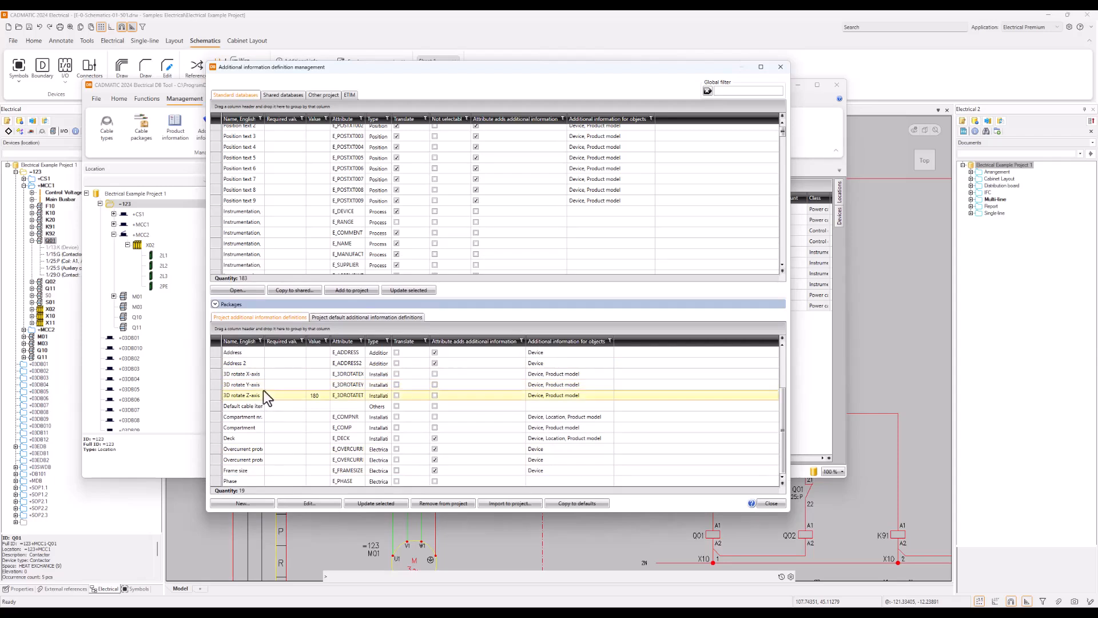
pyautogui.click(756, 90)
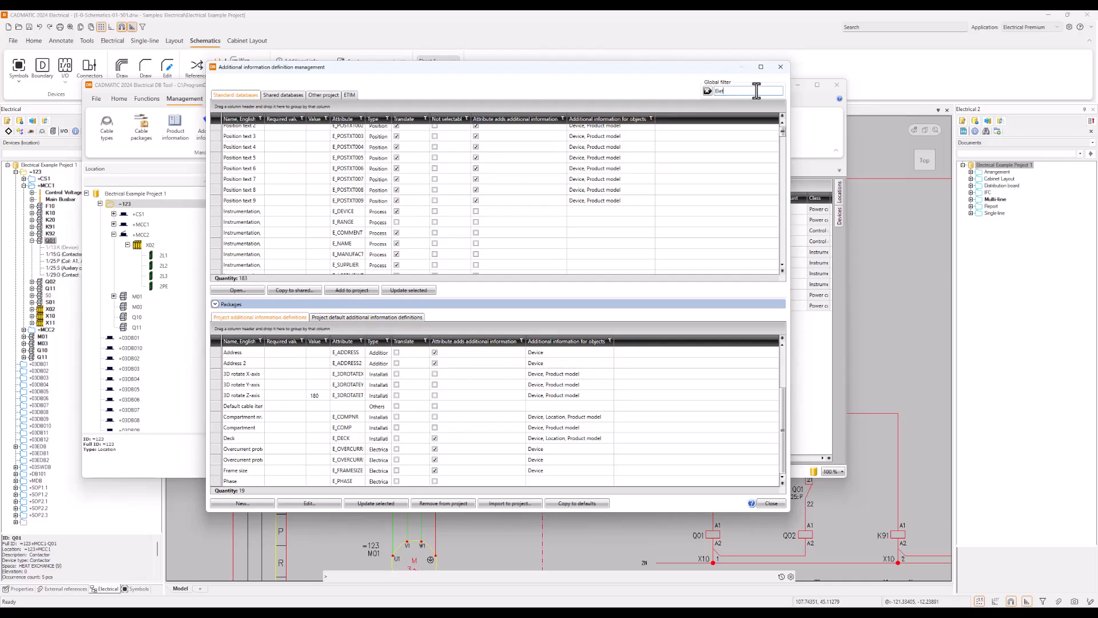
pyautogui.write('Electrical')
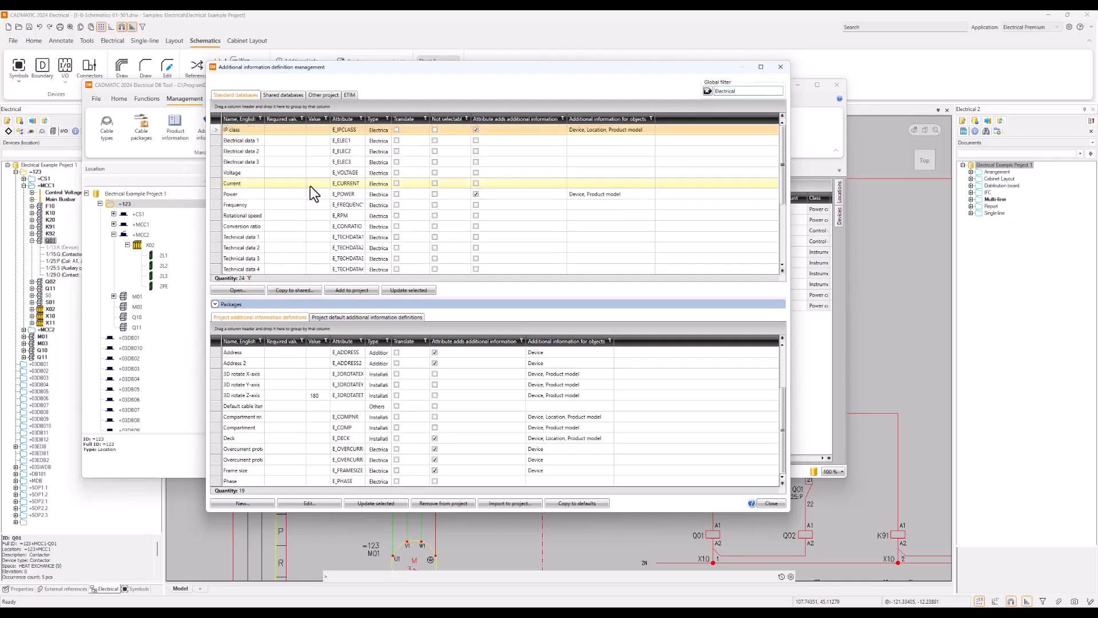
# - Add the standard definition Electrical data 1 to the project additional information definitions and select it there
pyautogui.click(252, 143)
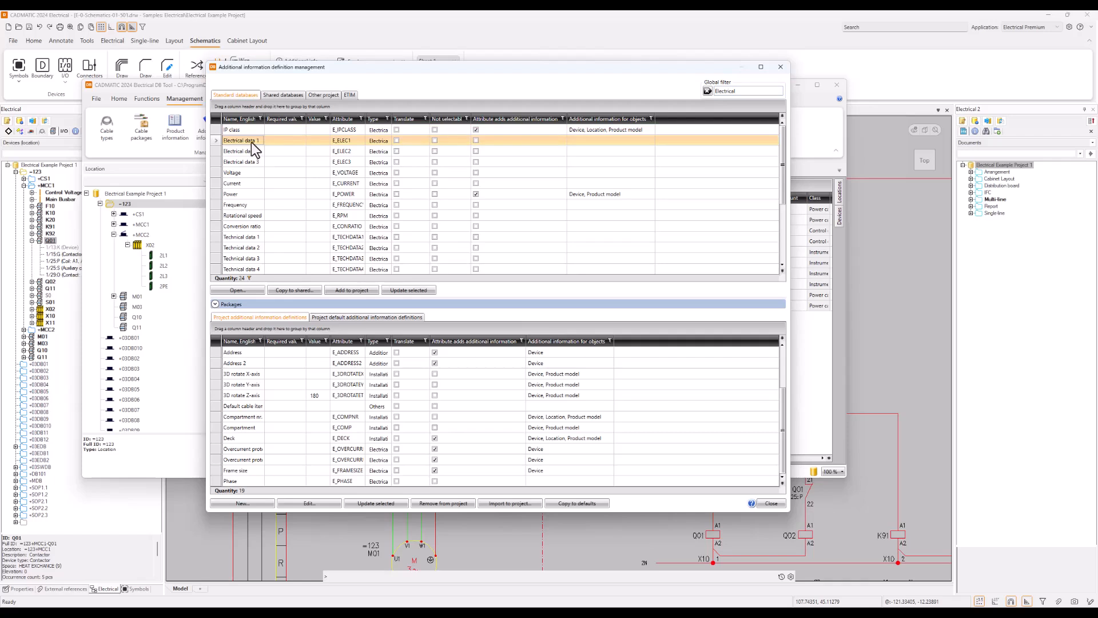
pyautogui.moveTo(252, 142); pyautogui.dragTo(284, 433)
pyautogui.scroll(3, 273, 451)
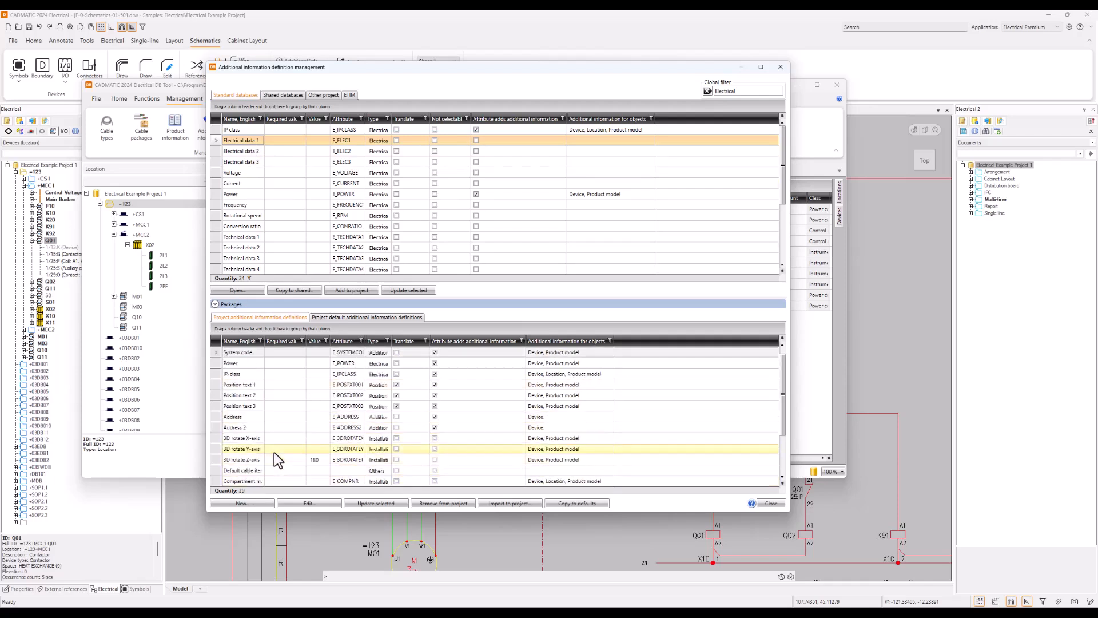
pyautogui.click(269, 353)
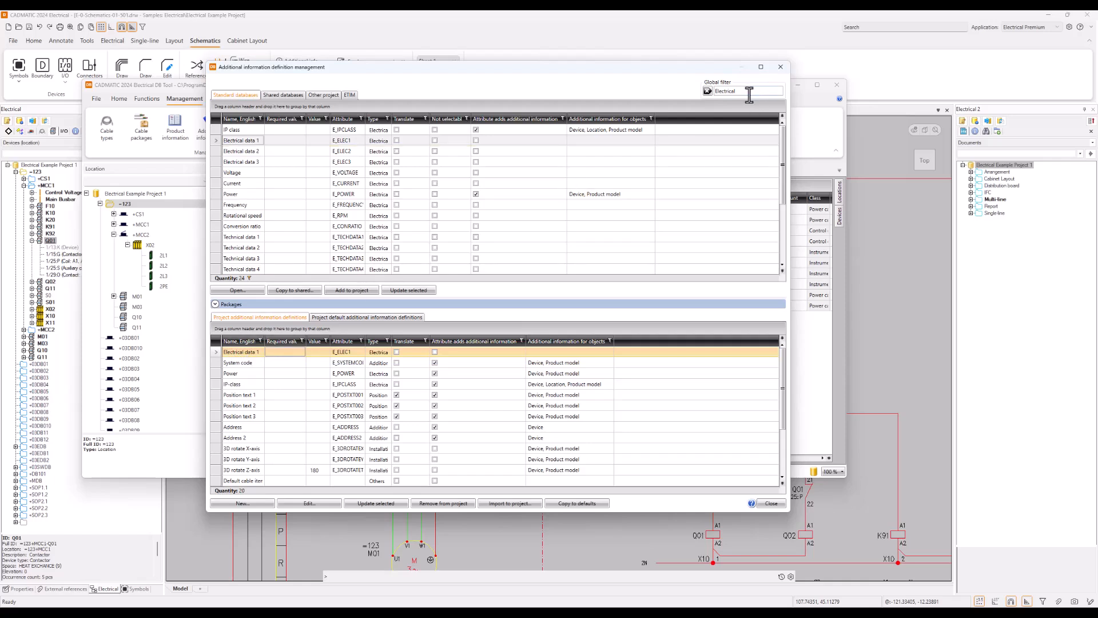
pyautogui.click(711, 93)
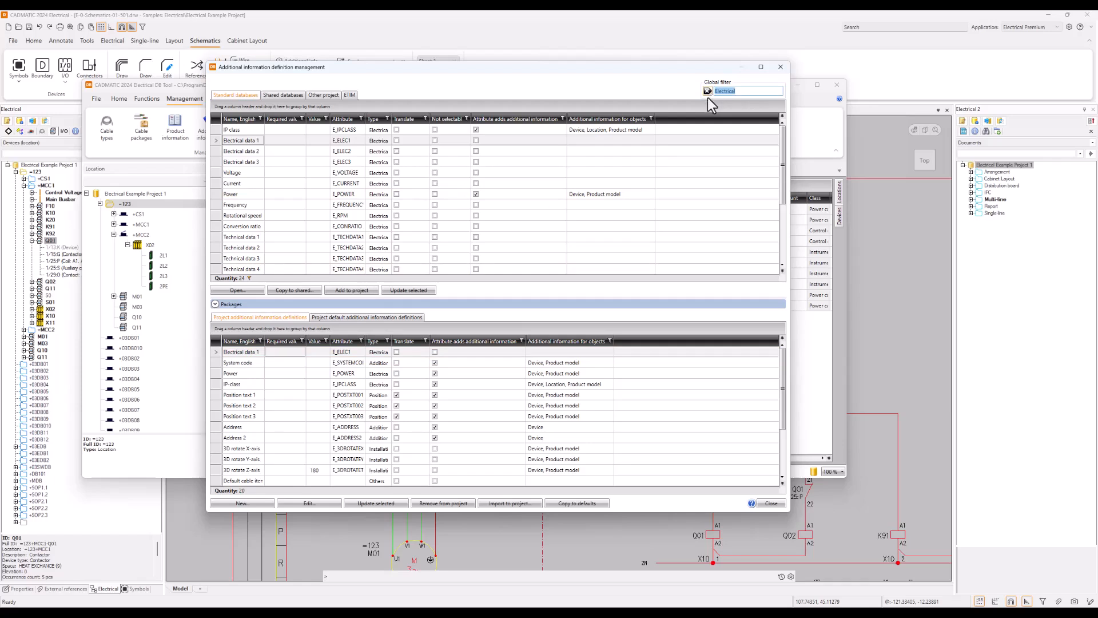
# - Add the standard definition Voltage to the project additional information definitions, without replacing an existing one, and select it there
pyautogui.click(218, 175)
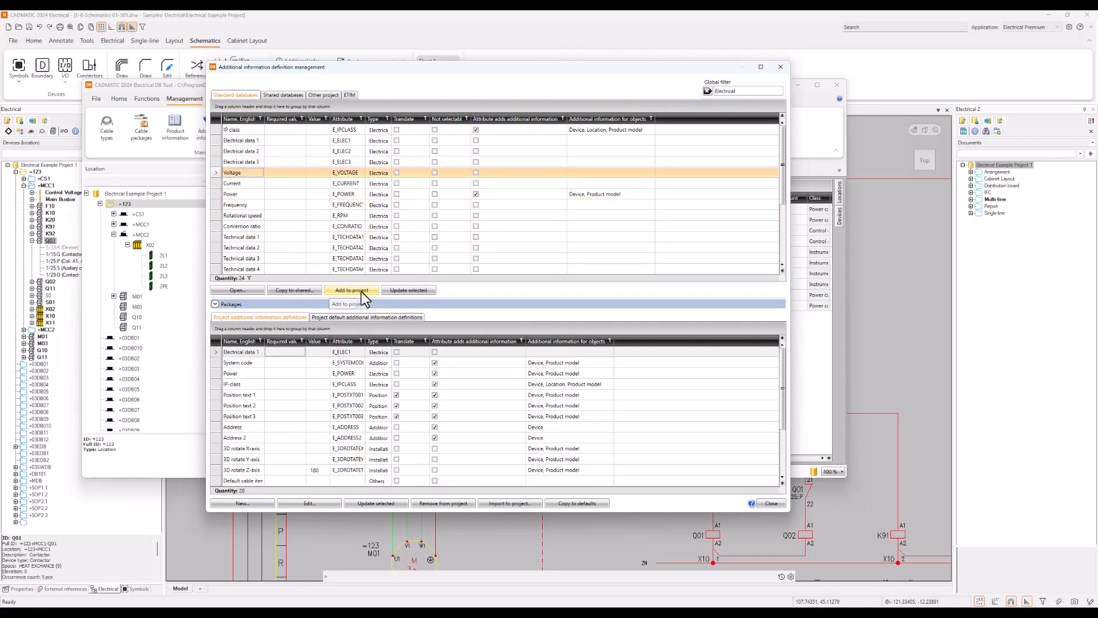
pyautogui.rightClick(253, 173)
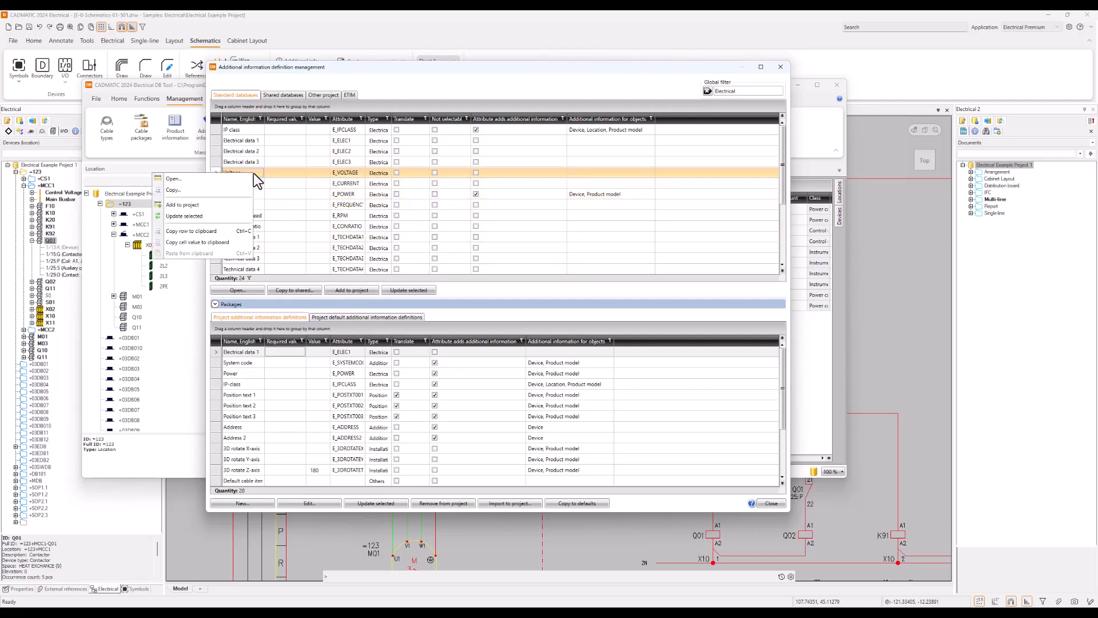
pyautogui.click(358, 290)
pyautogui.click(358, 289)
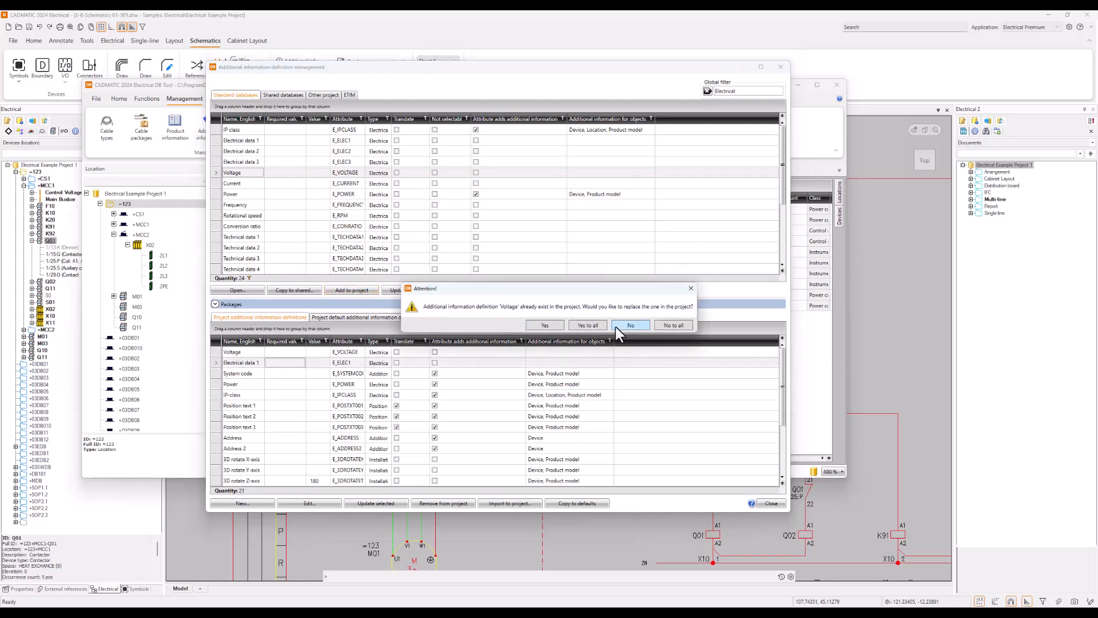
pyautogui.click(645, 326)
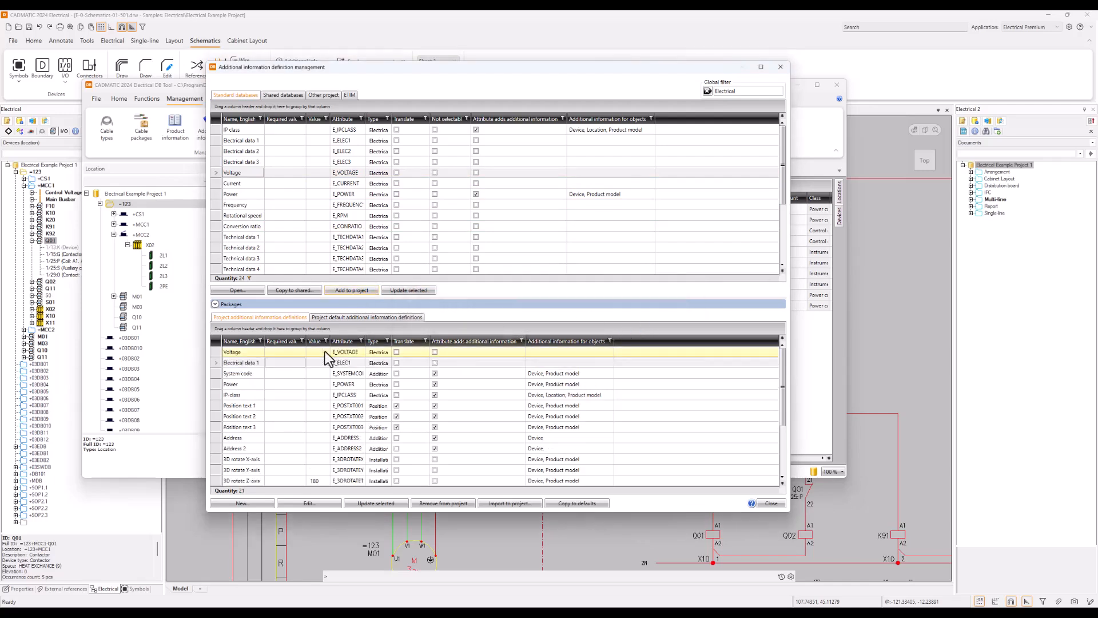
pyautogui.click(218, 352)
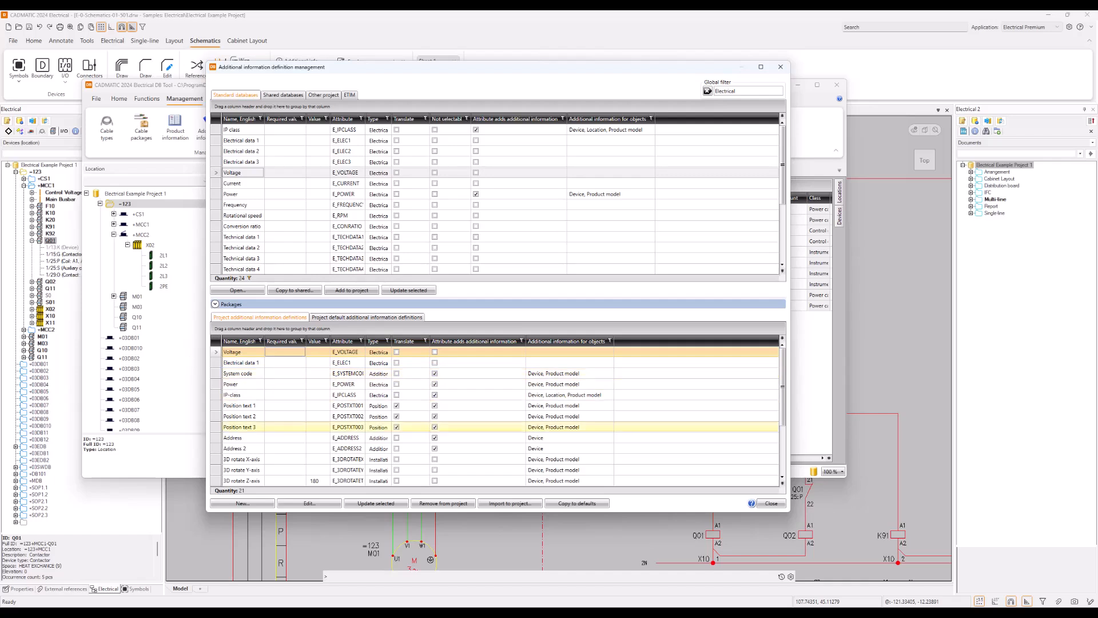
pyautogui.click(435, 314)
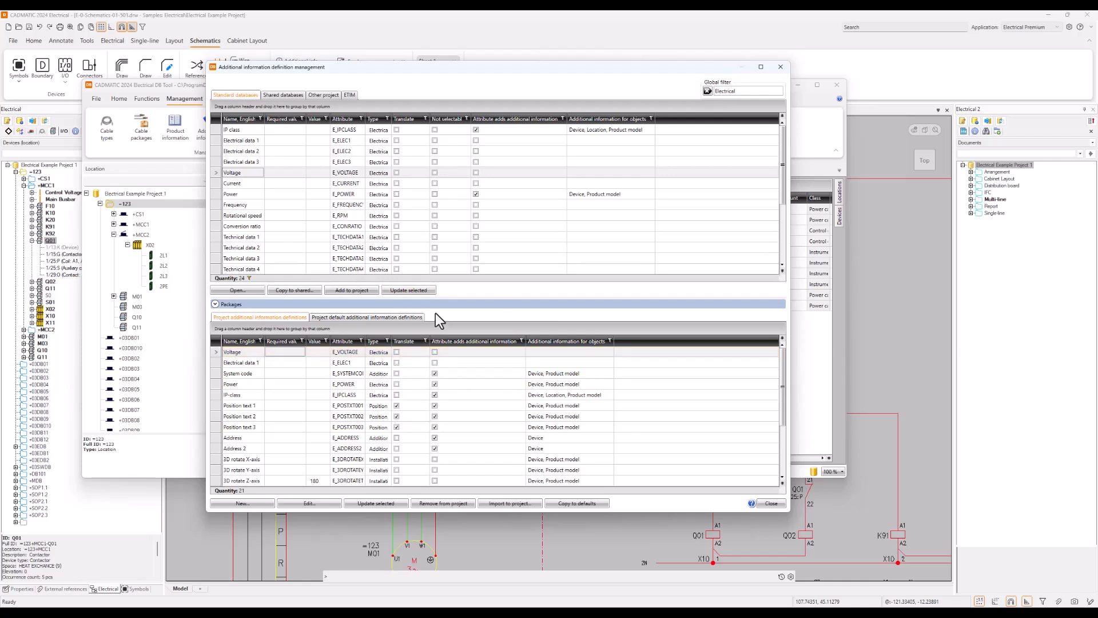
# - Show the shared database definitions, and start a new project additional information definition named "Power factor"
pyautogui.click(290, 97)
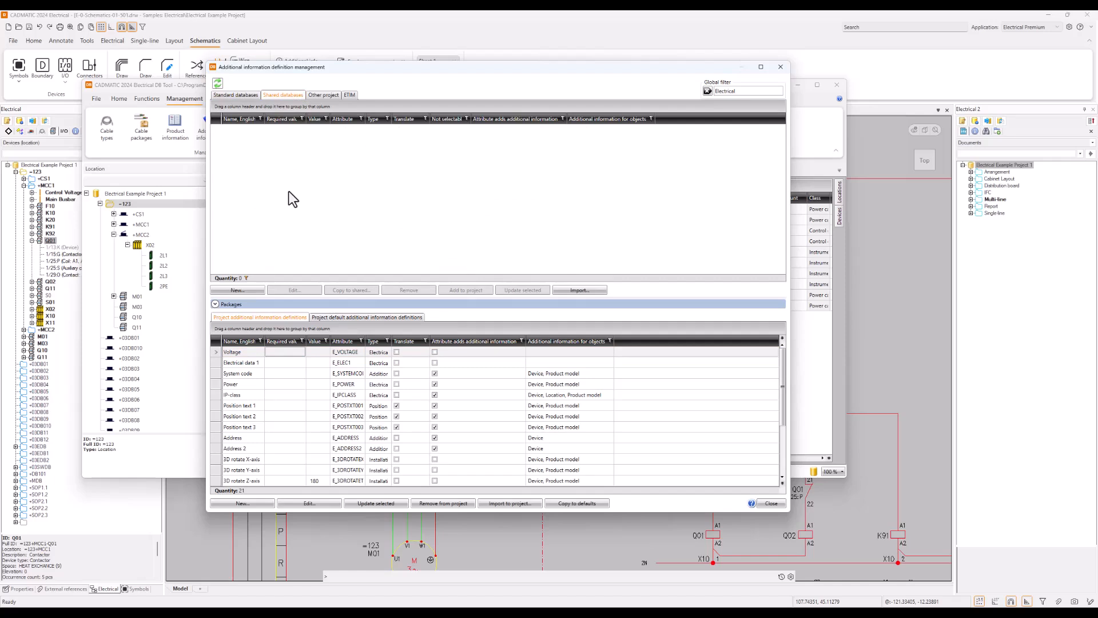
pyautogui.click(250, 504)
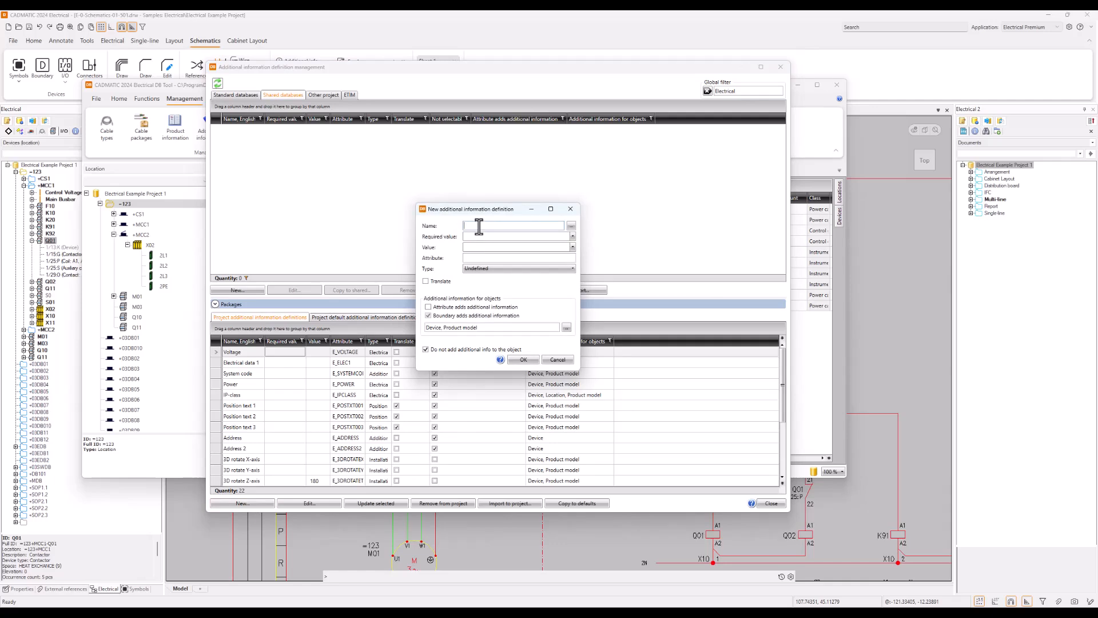
pyautogui.write('Power')
pyautogui.click(476, 225)
pyautogui.press('Delete')
pyautogui.write('f')
# - Give the new definition the attribute E_POWERFACTOR and the type Electrical information
pyautogui.click(501, 237)
pyautogui.click(520, 247)
pyautogui.click(487, 257)
pyautogui.write('E_POWERFACTOR')
pyautogui.moveTo(520, 259); pyautogui.dragTo(455, 259)
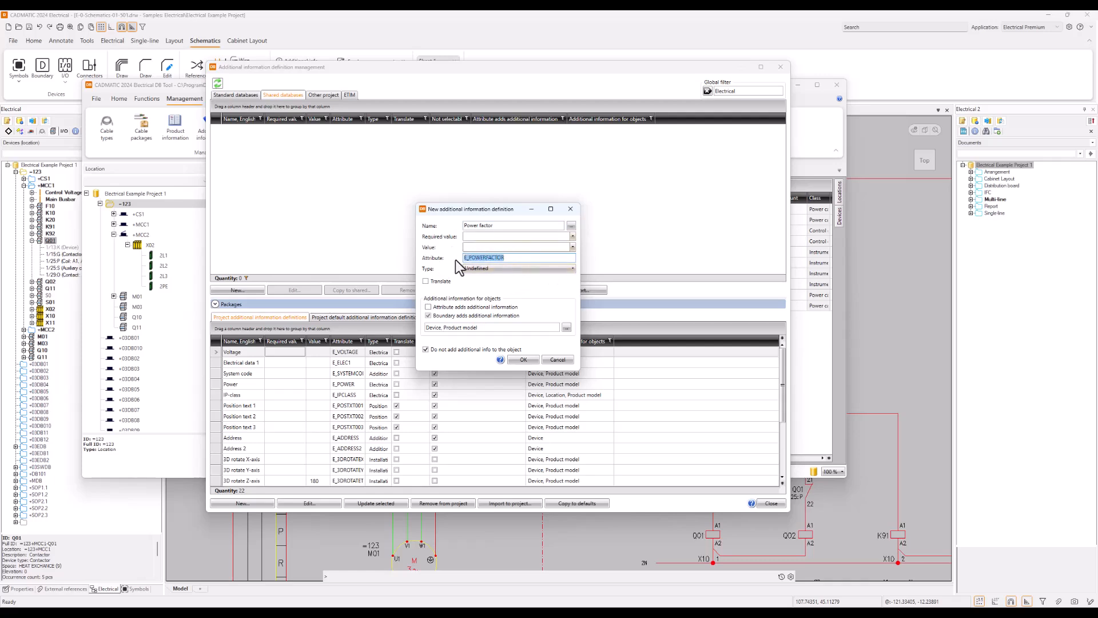
pyautogui.click(518, 258)
pyautogui.click(526, 269)
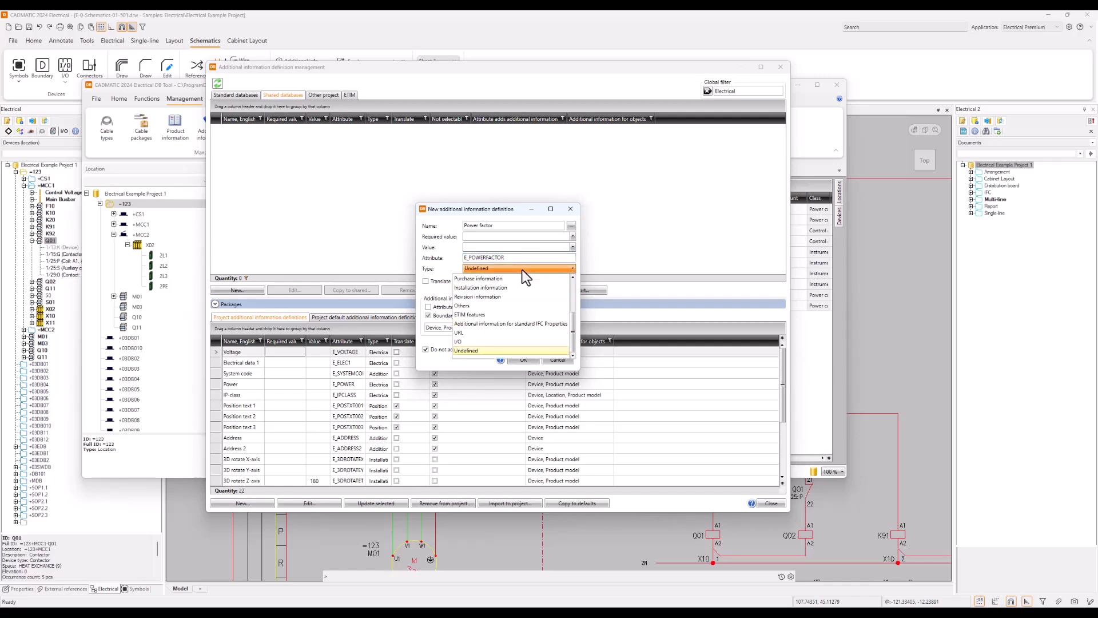
pyautogui.scroll(3, 521, 323)
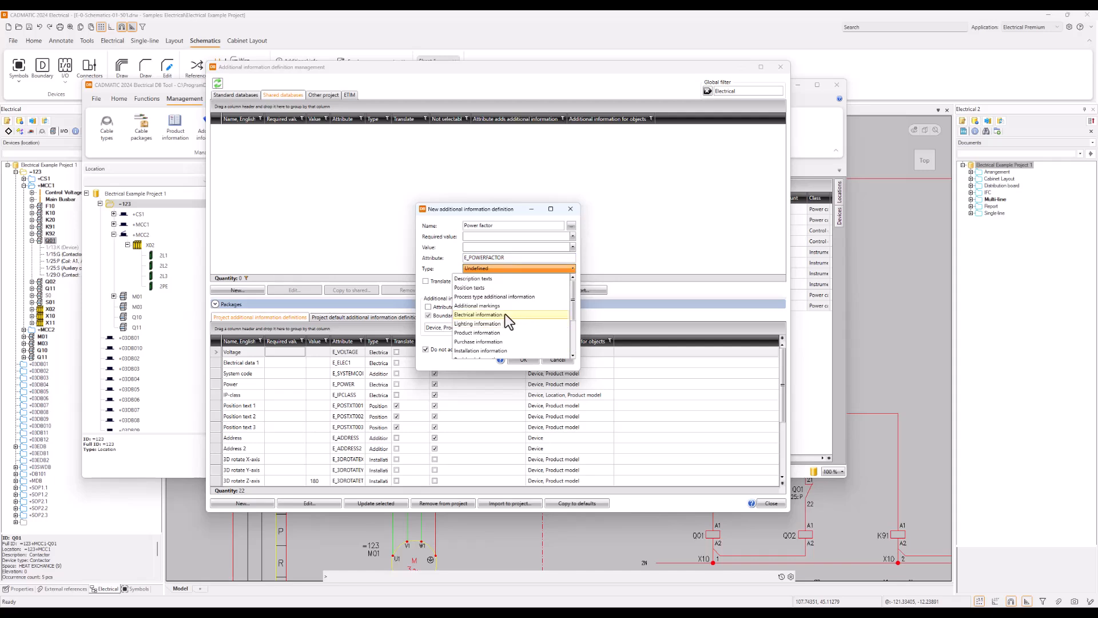
pyautogui.click(505, 314)
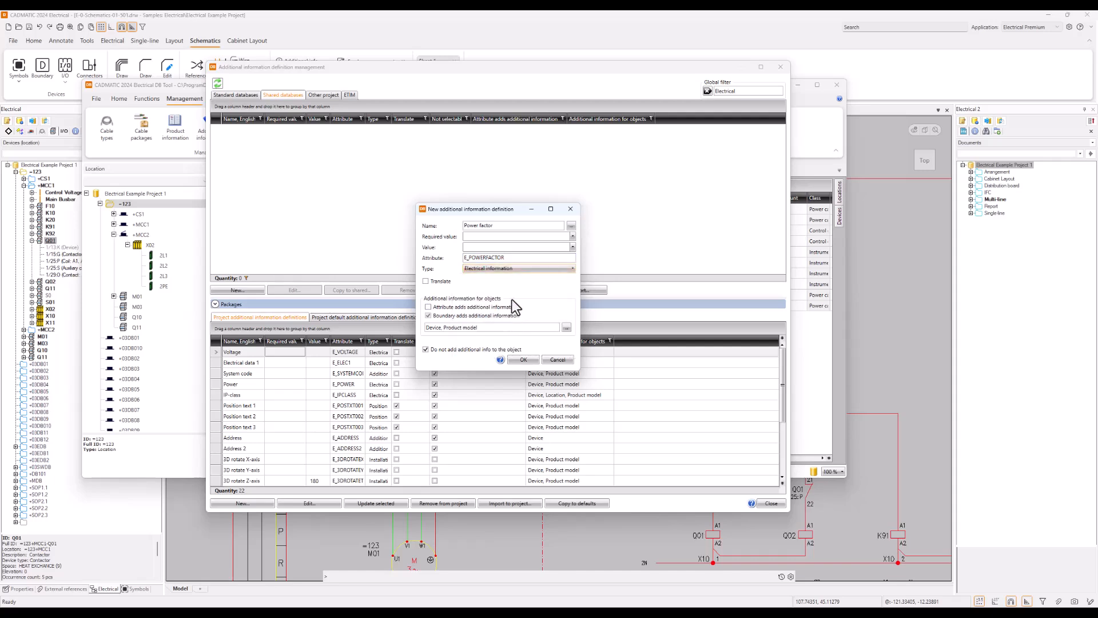
# - Let the attribute add the additional information, keep Device and Product model as its objects, and save the Power factor definition
pyautogui.click(428, 308)
pyautogui.moveTo(506, 257); pyautogui.dragTo(462, 259)
pyautogui.click(522, 258)
pyautogui.click(567, 327)
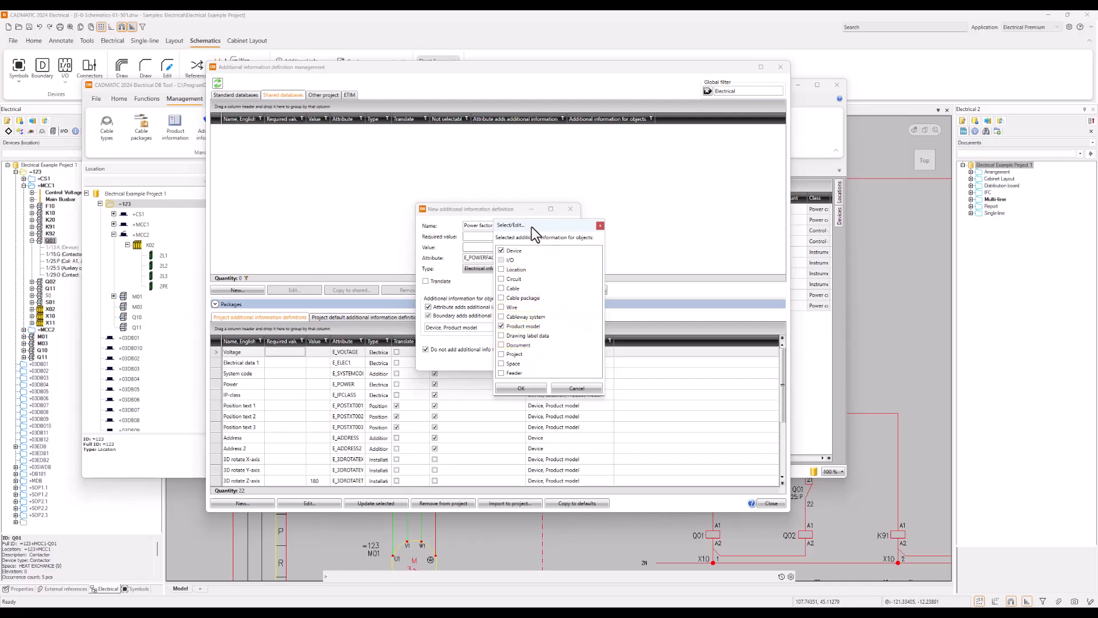
pyautogui.moveTo(538, 227); pyautogui.dragTo(597, 230)
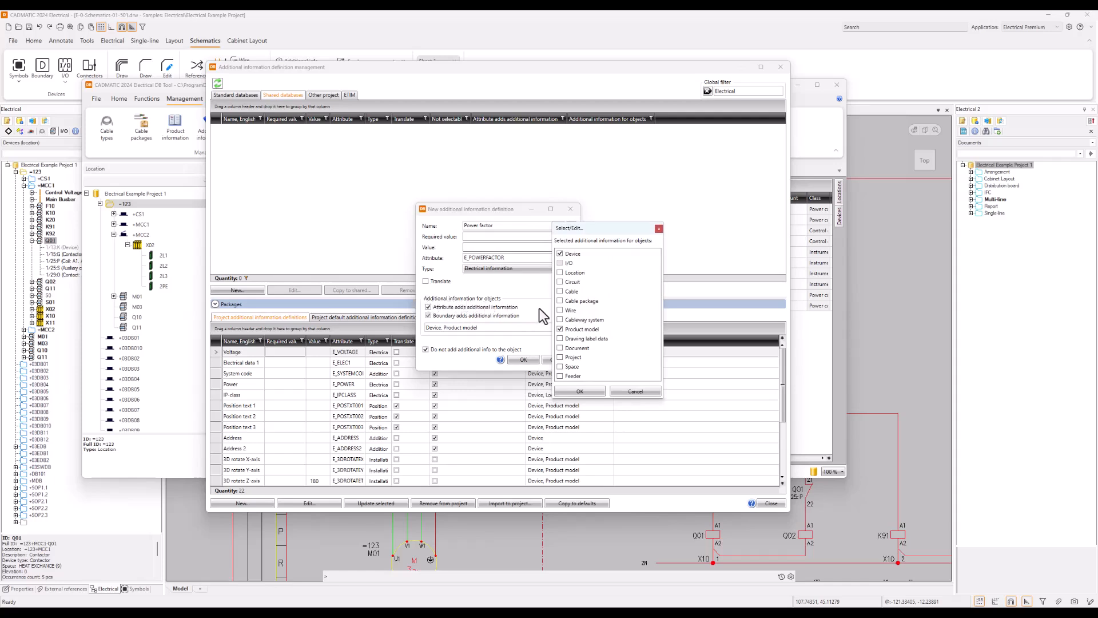
pyautogui.click(581, 392)
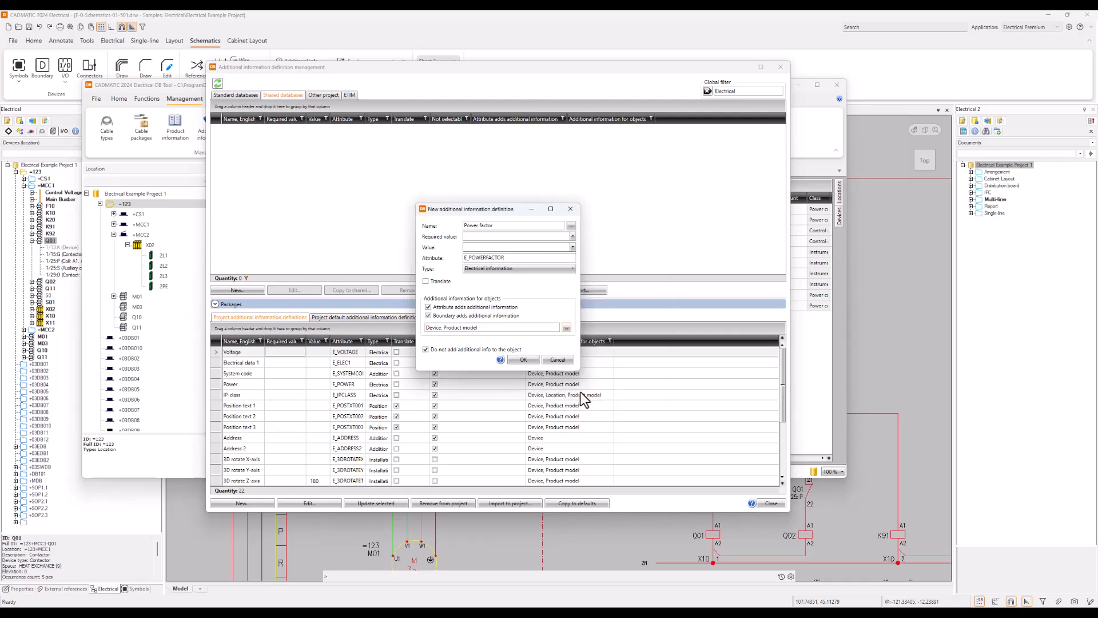
pyautogui.click(521, 360)
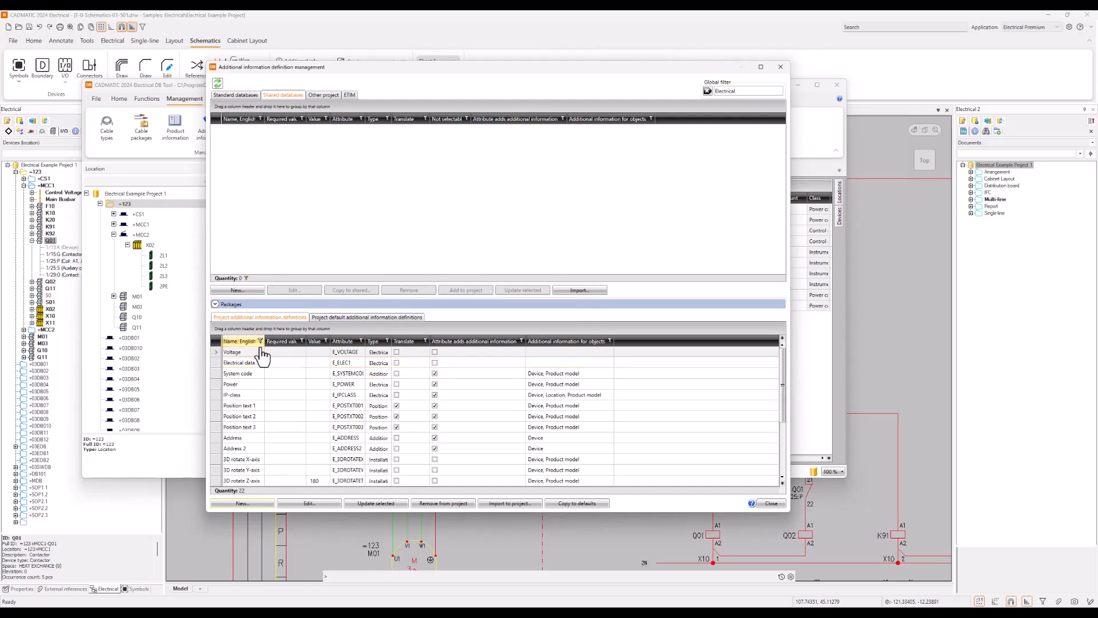
# - Select the Power factor definition at the end of the project definitions, and close the additional information definition management
pyautogui.scroll(-3, 297, 431)
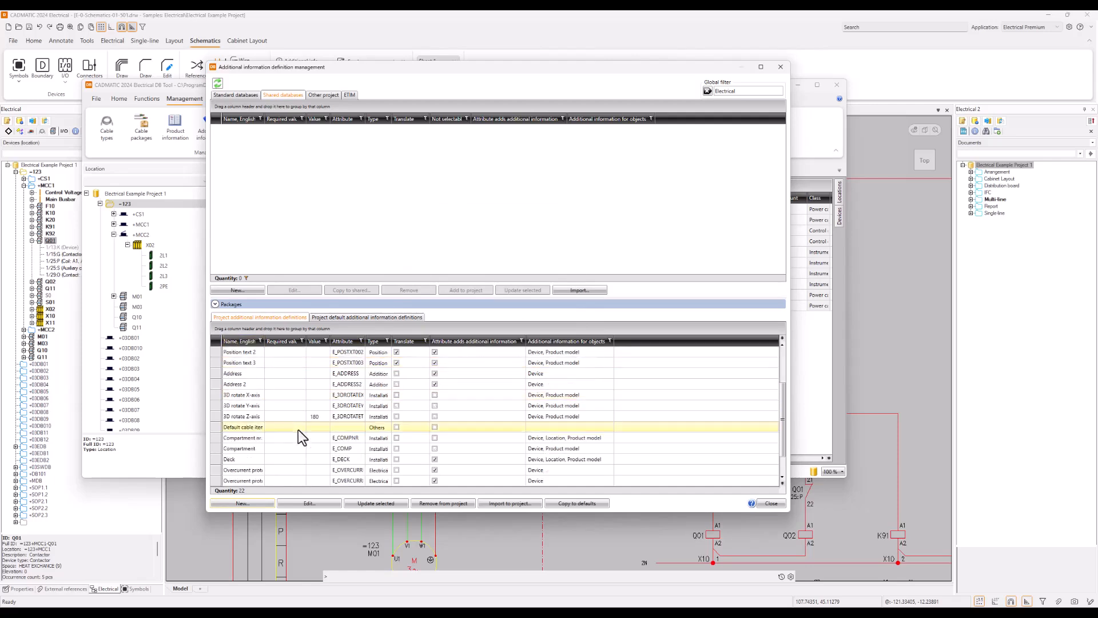
pyautogui.click(299, 480)
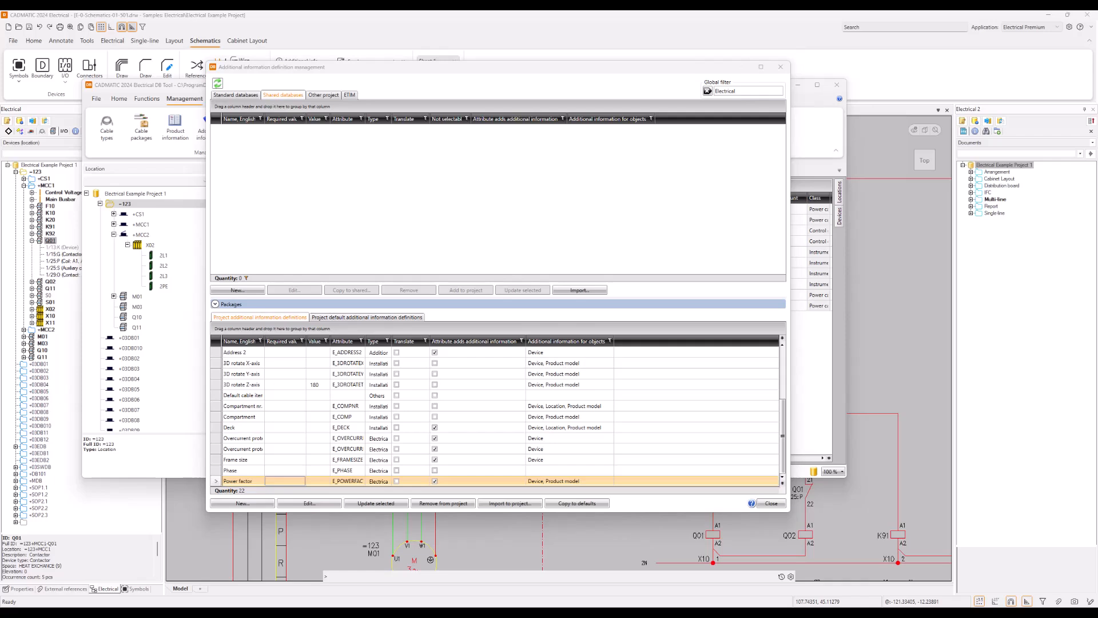
pyautogui.click(771, 504)
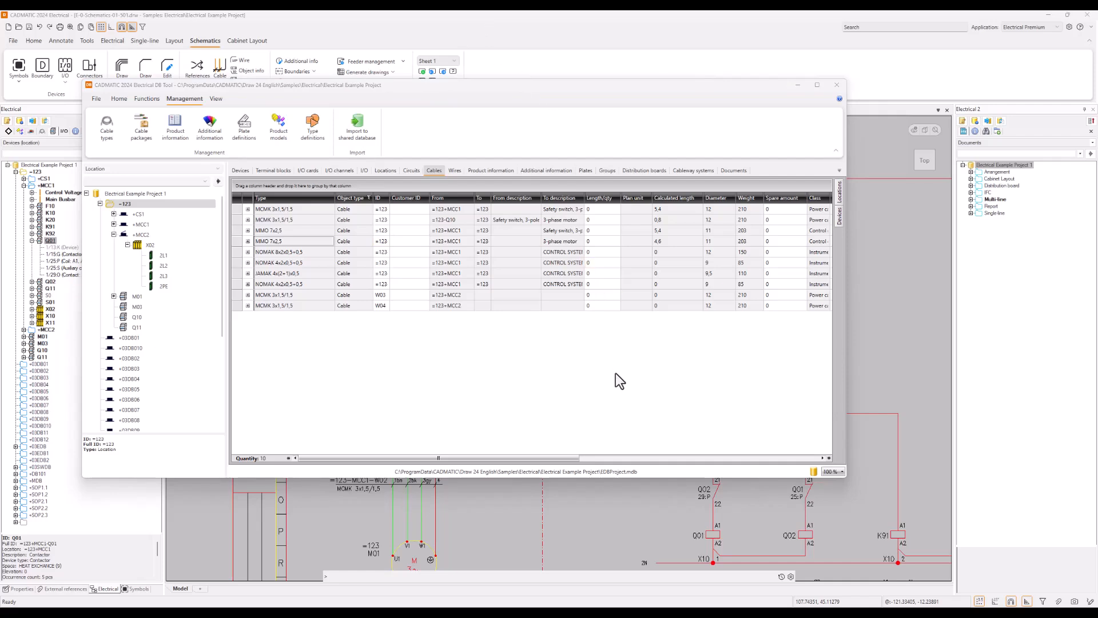
# - Open the product model management of the DB Tool, and move and enlarge its window
pyautogui.click(279, 130)
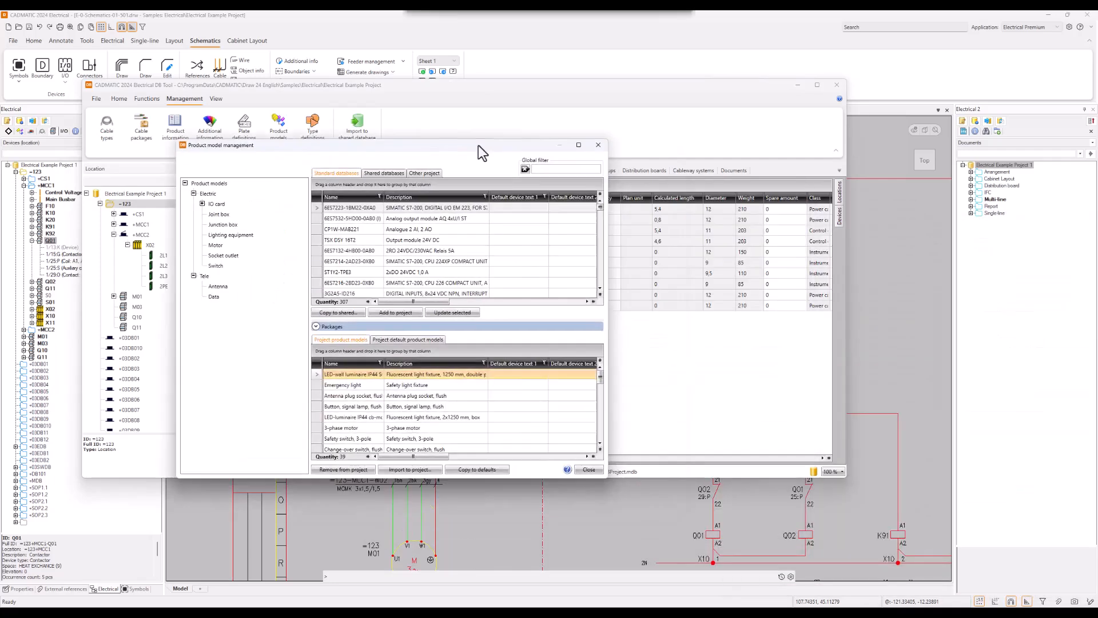
pyautogui.moveTo(480, 148); pyautogui.dragTo(461, 99)
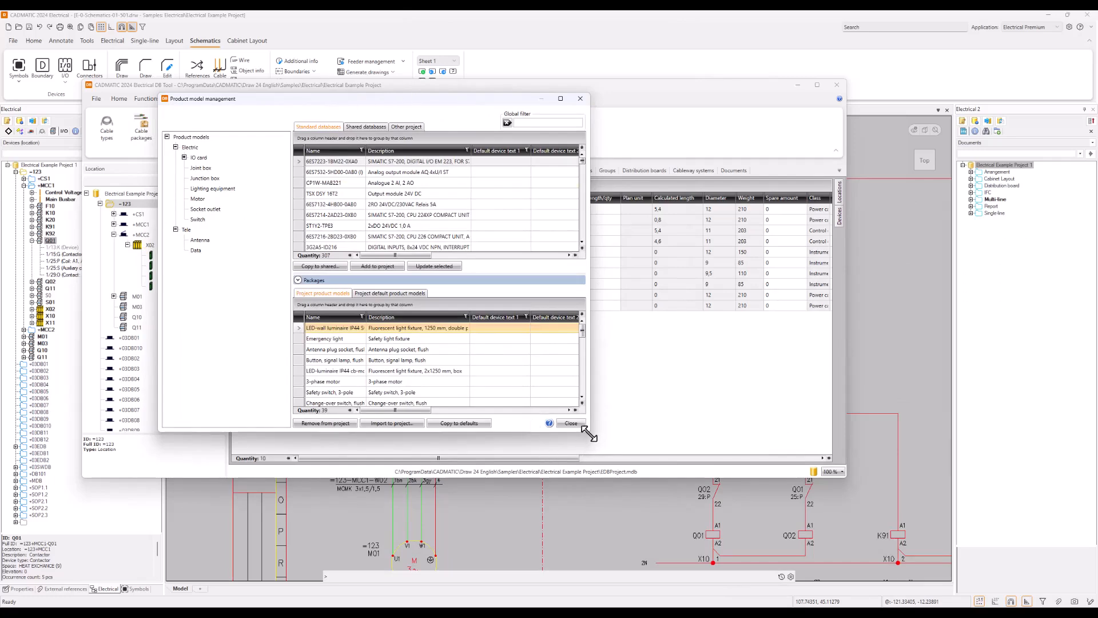
pyautogui.moveTo(588, 435); pyautogui.dragTo(741, 486)
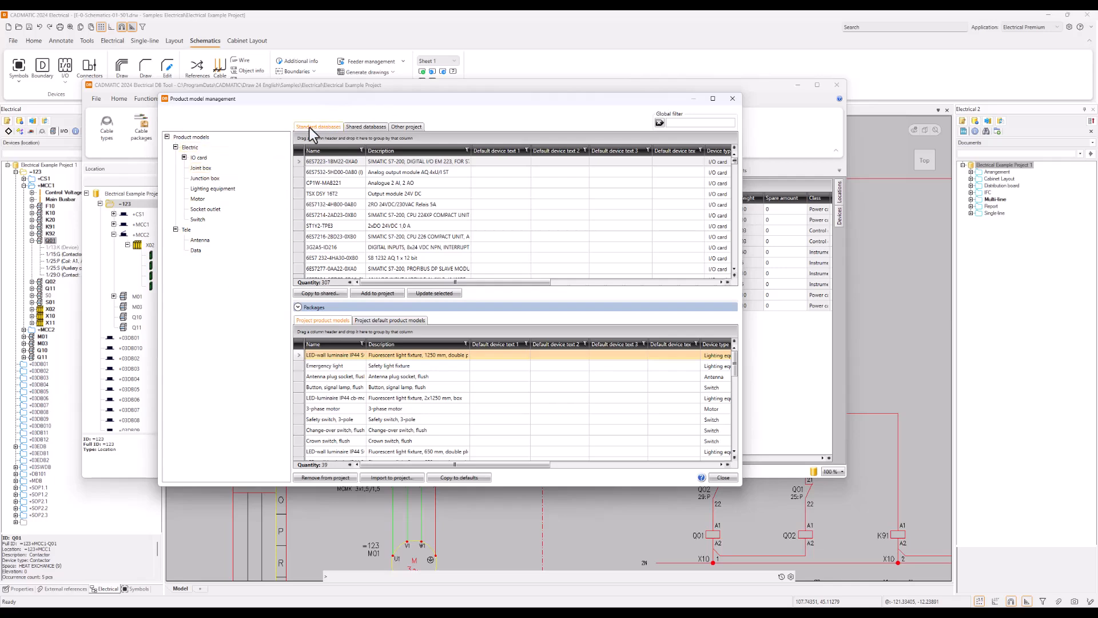
# - Examine the shared database and other-project sources of product models, and return to the shared databases
pyautogui.click(362, 127)
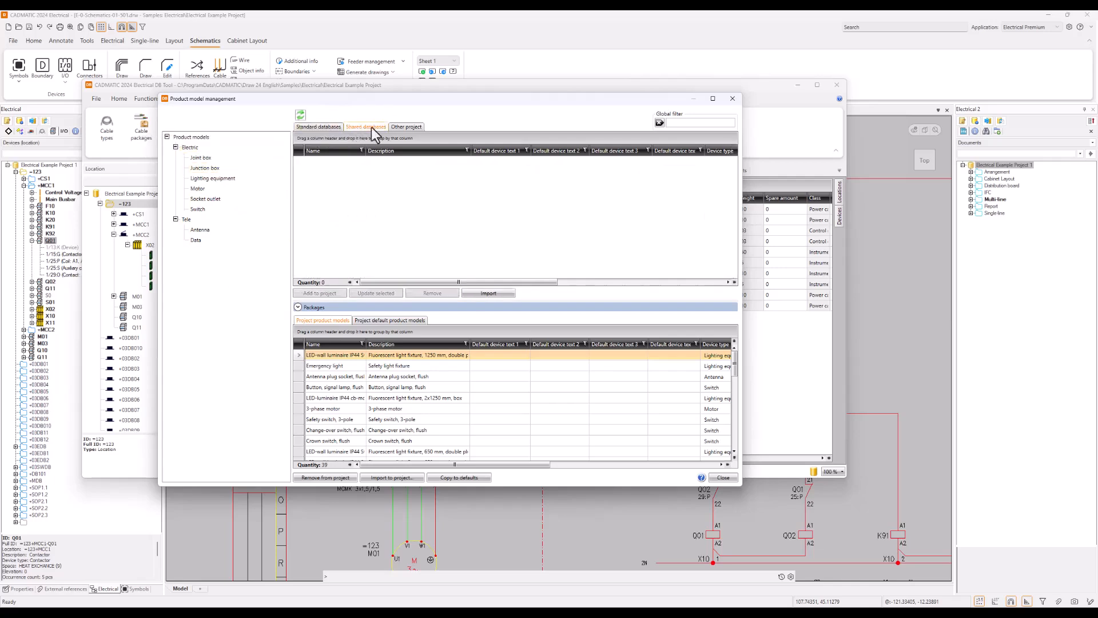
pyautogui.click(410, 127)
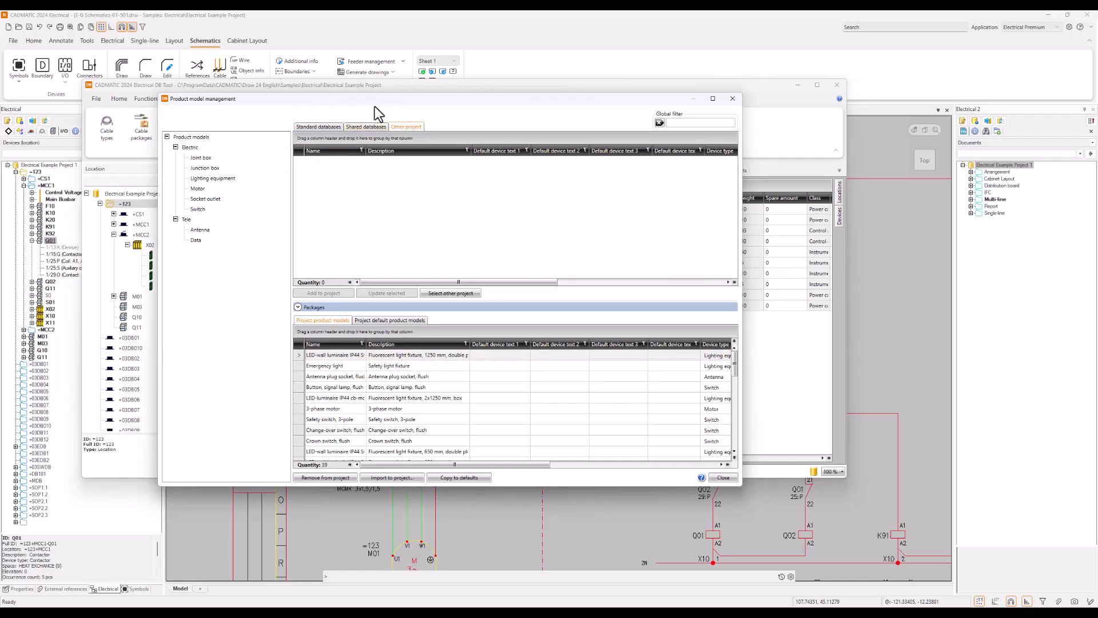
pyautogui.click(363, 128)
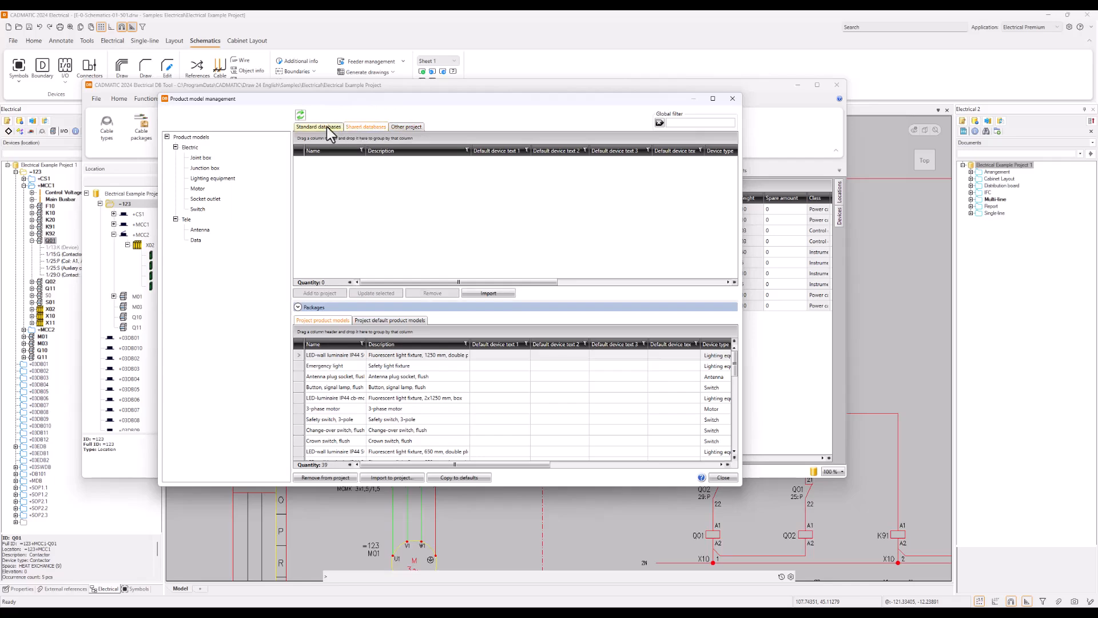
# - Show the product models of the standard databases, and compare the project default product models with the project product models
pyautogui.click(320, 126)
pyautogui.moveTo(376, 101); pyautogui.dragTo(475, 115)
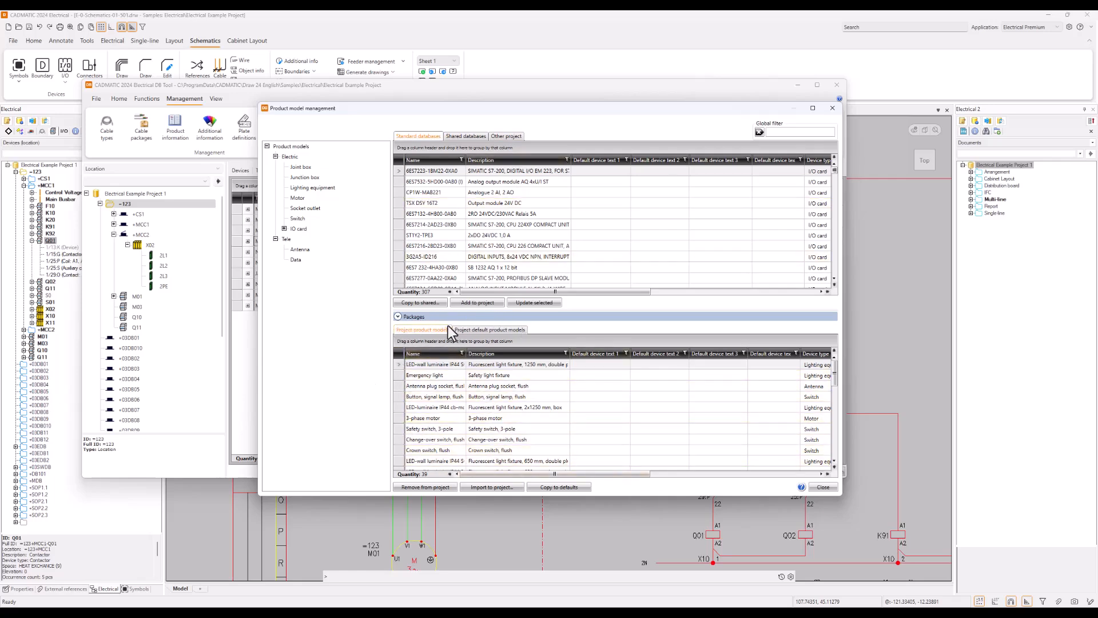
pyautogui.click(493, 327)
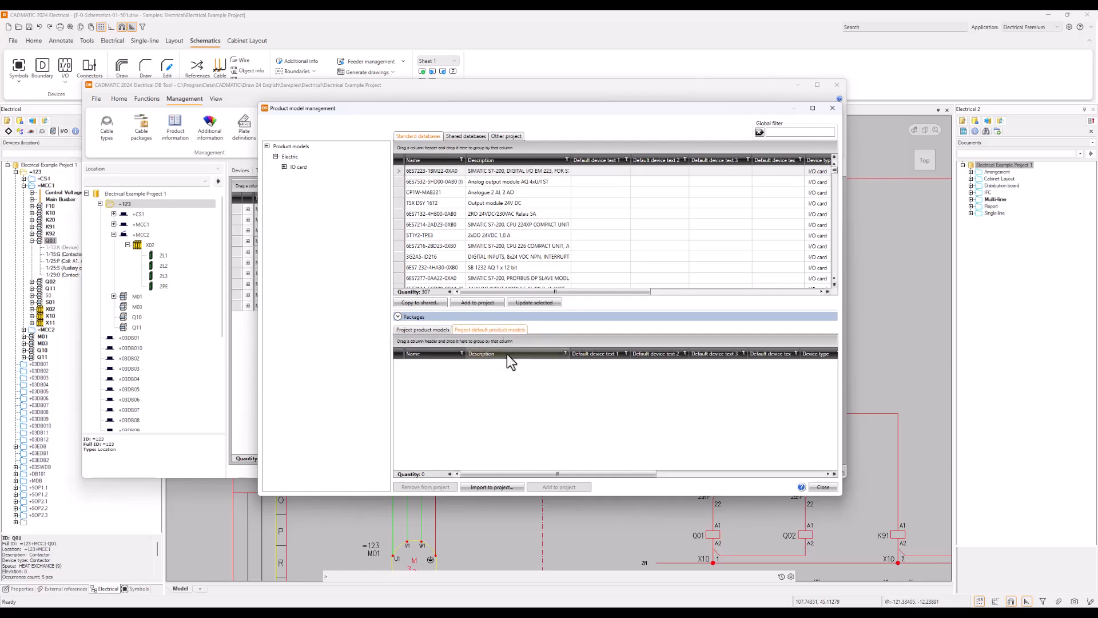
pyautogui.click(414, 330)
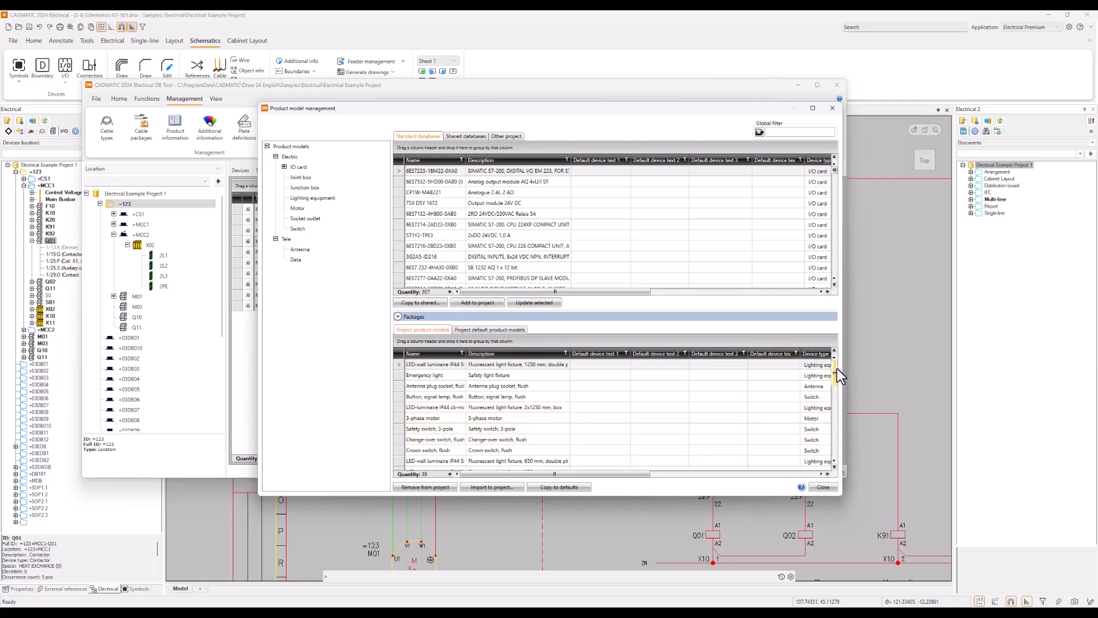
# - Look through the project product models, select the 3-phase motor, and close the product model management
pyautogui.moveTo(837, 368); pyautogui.dragTo(840, 452)
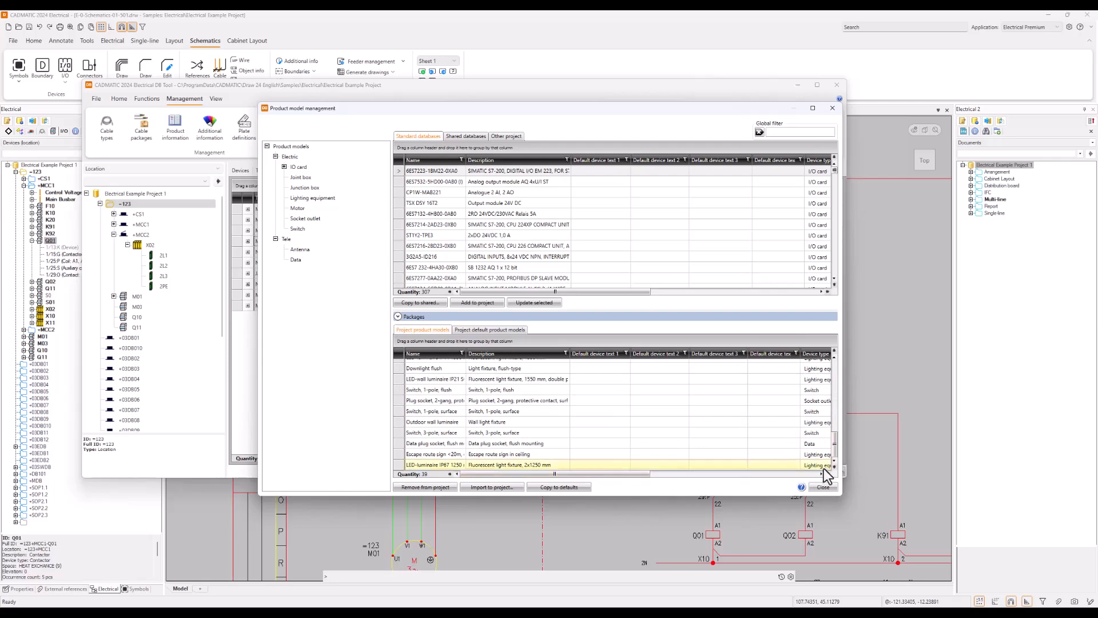
pyautogui.moveTo(835, 447); pyautogui.dragTo(835, 366)
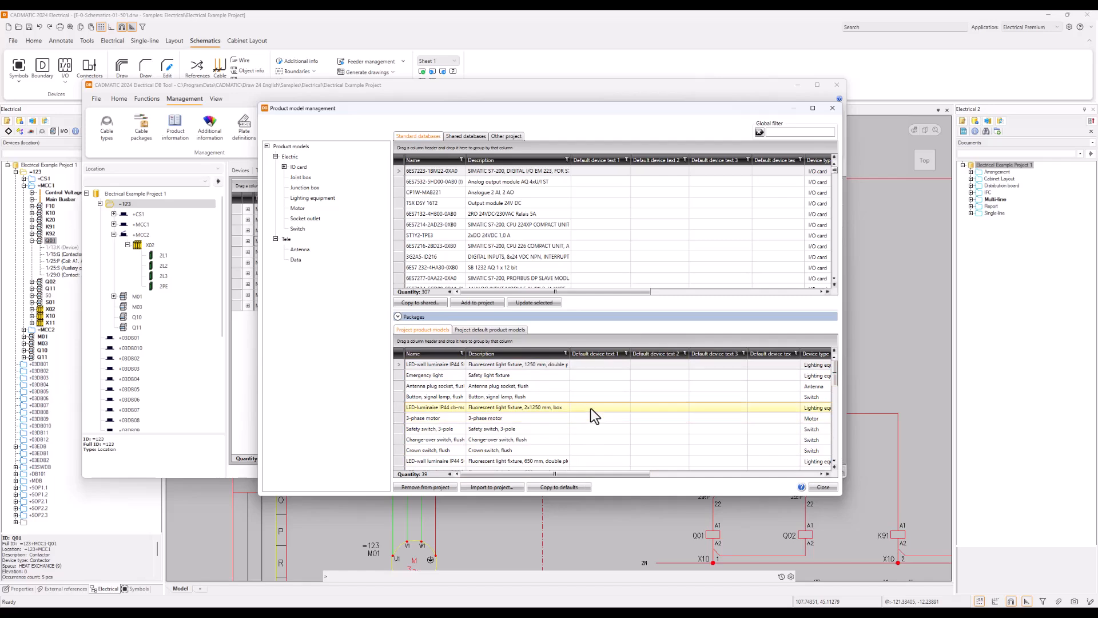
pyautogui.click(437, 422)
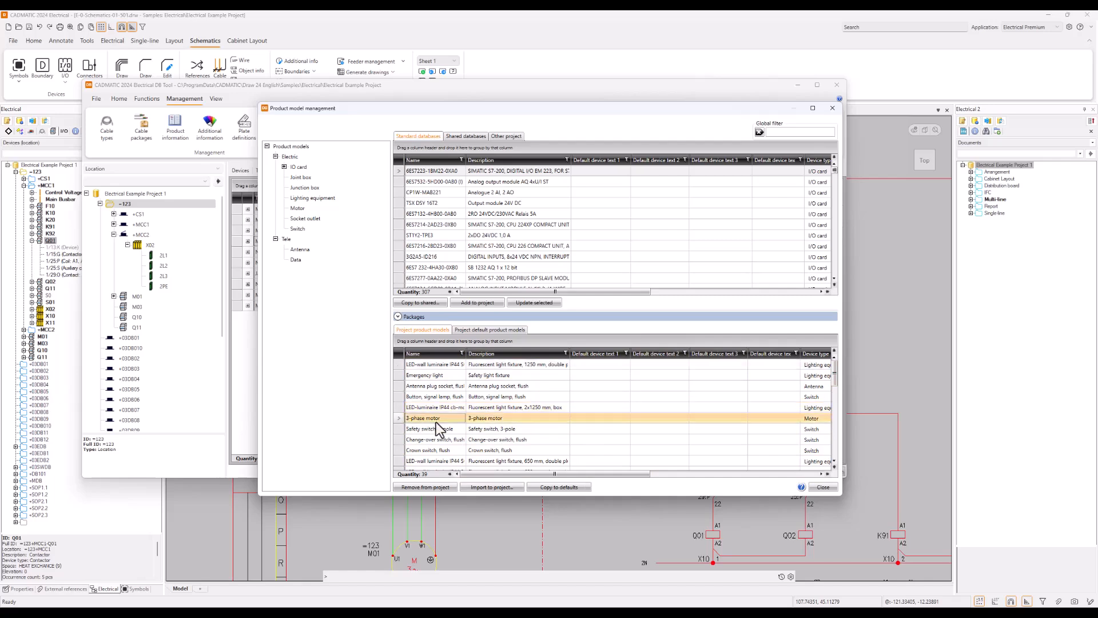
pyautogui.moveTo(518, 474)
pyautogui.mouseDown()
pyautogui.moveTo(727, 479)
pyautogui.moveTo(471, 480)
pyautogui.moveTo(503, 478)
pyautogui.mouseUp()
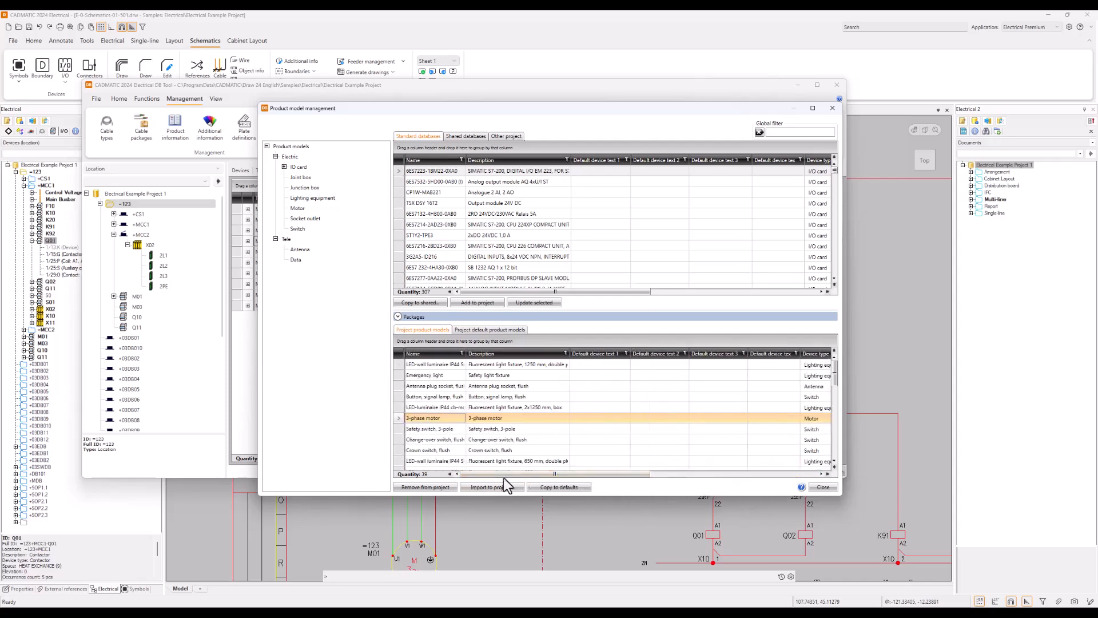
pyautogui.click(829, 489)
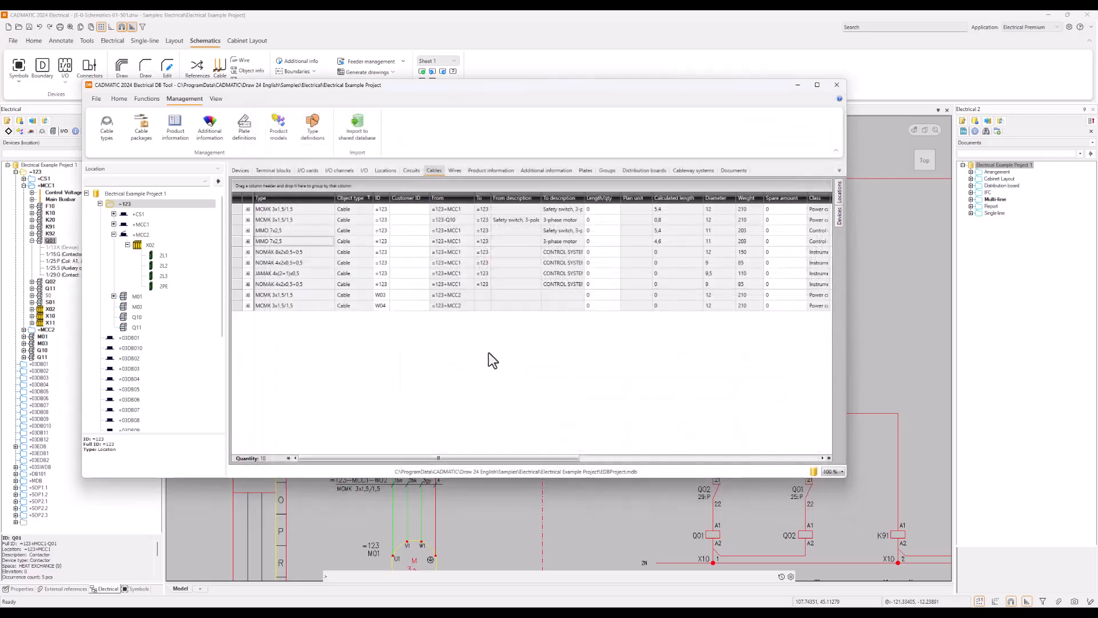
# - Return from the DB Tool to the schematic drawing and set the Electrical project tree to the Product models view
pyautogui.click(355, 14)
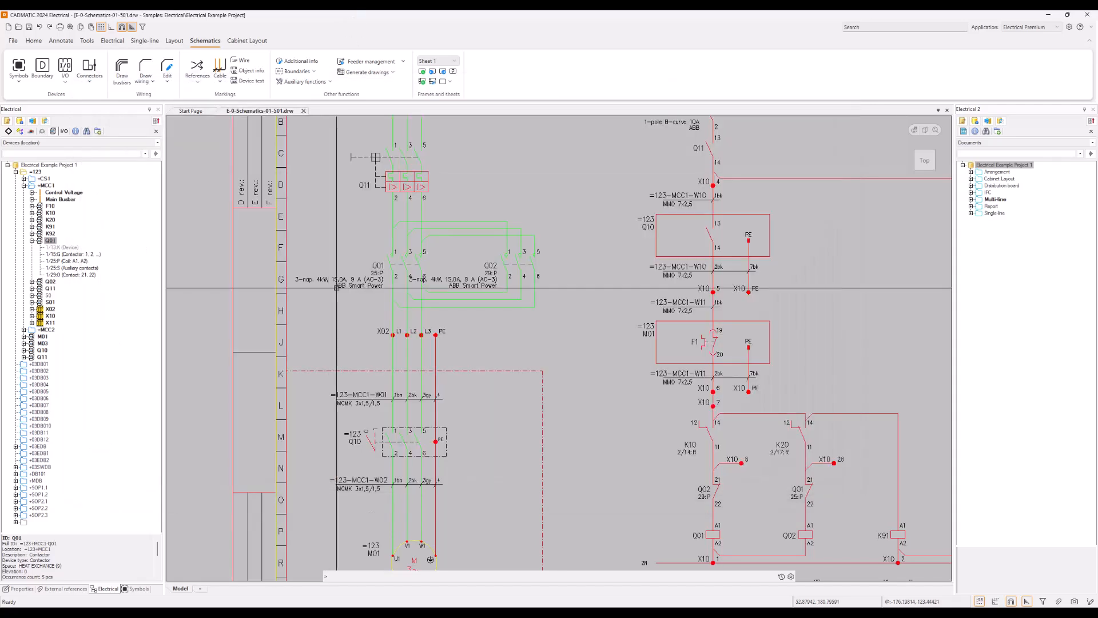
pyautogui.click(21, 132)
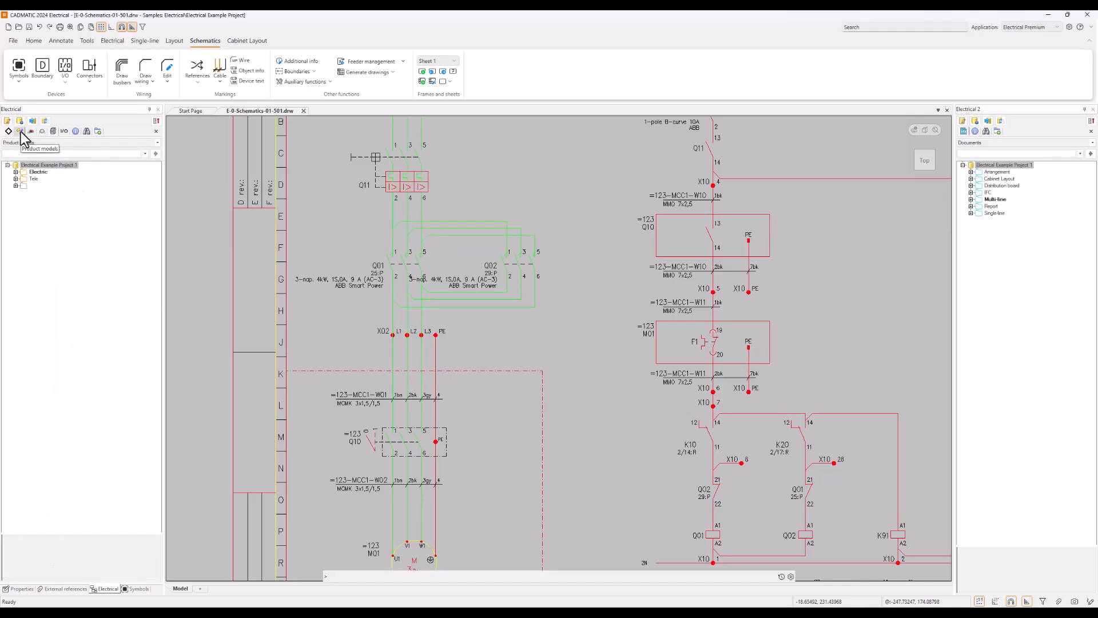
pyautogui.click(35, 144)
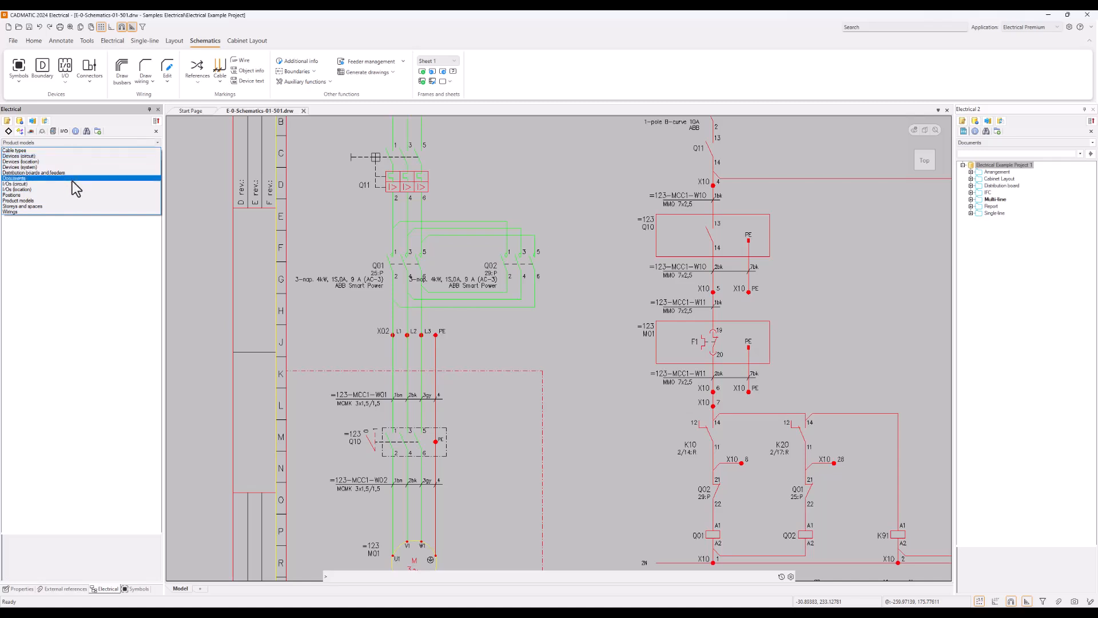
pyautogui.click(74, 201)
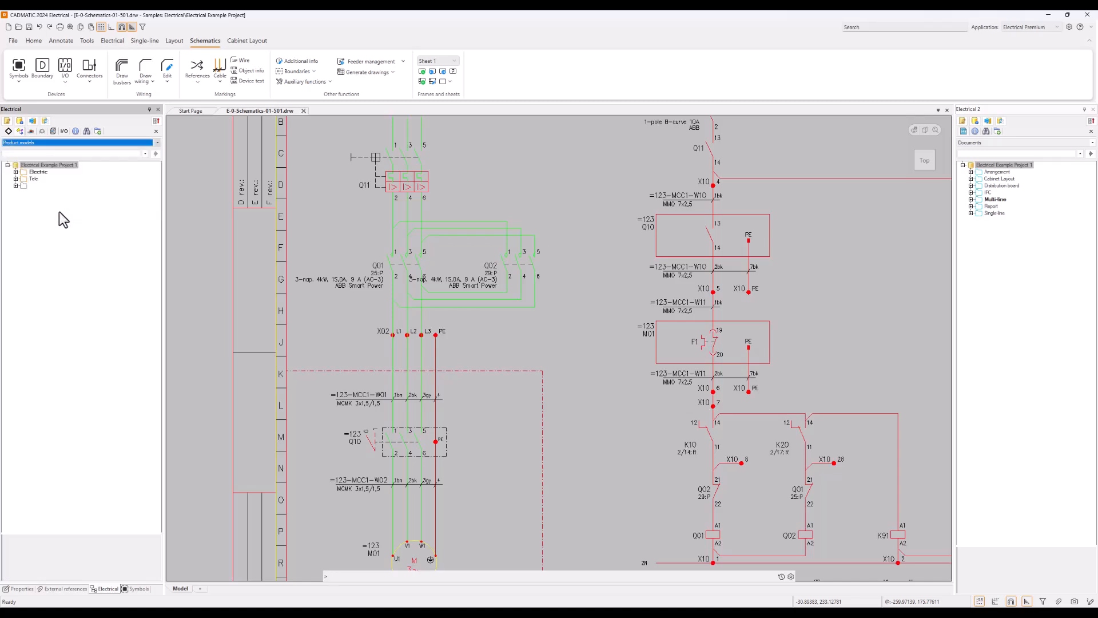
# - Expand the Electric and Tele groups, view the Motor product models, and check the commands available for the project
pyautogui.click(16, 172)
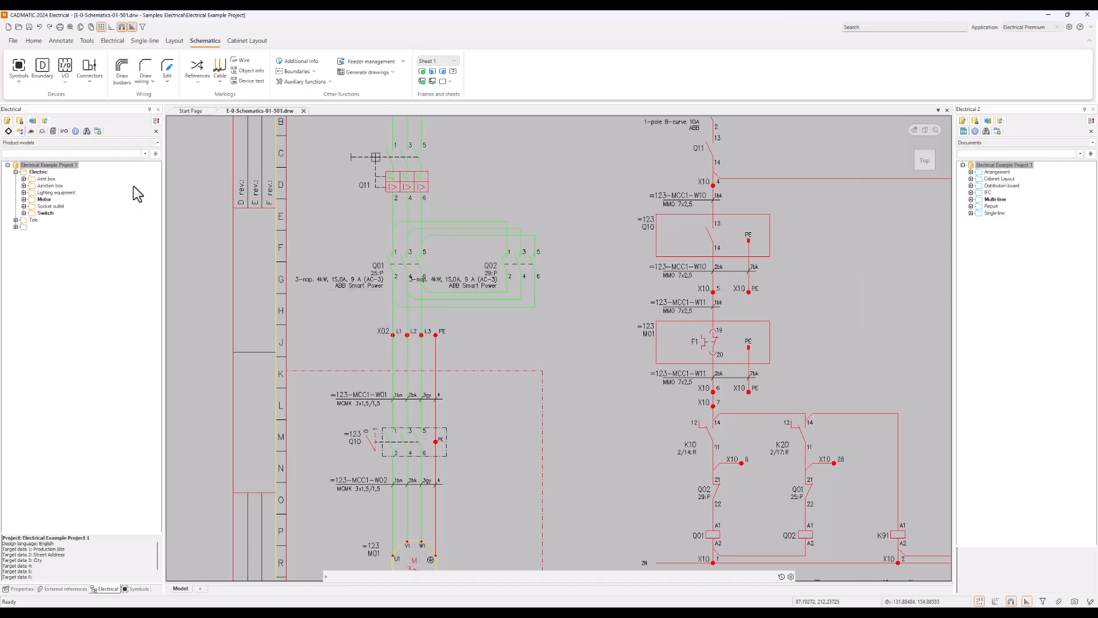
pyautogui.click(16, 220)
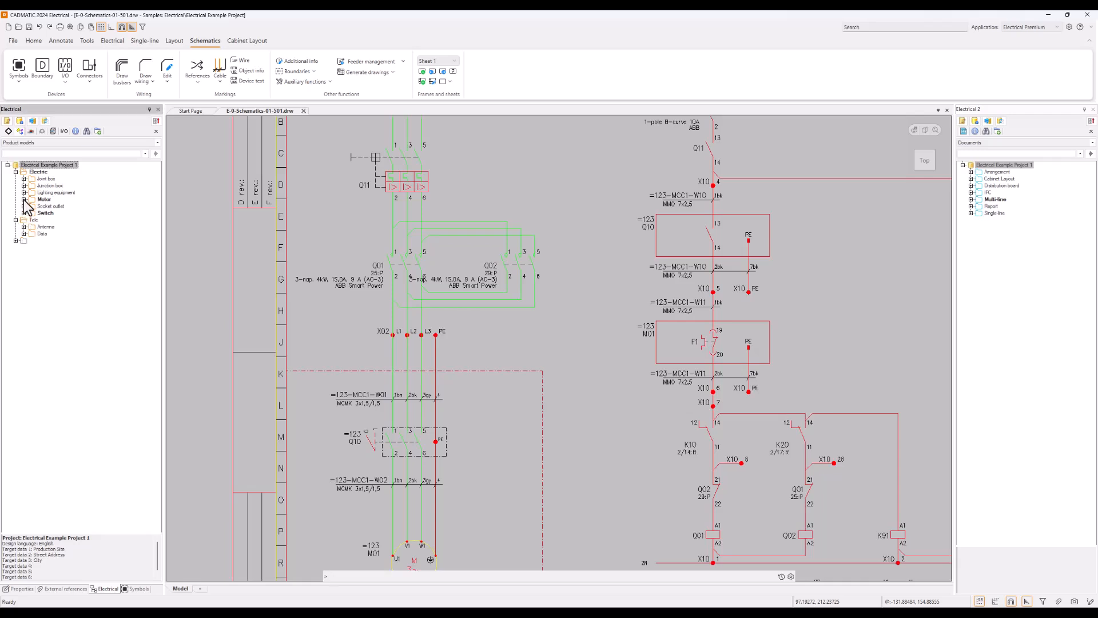
pyautogui.click(24, 199)
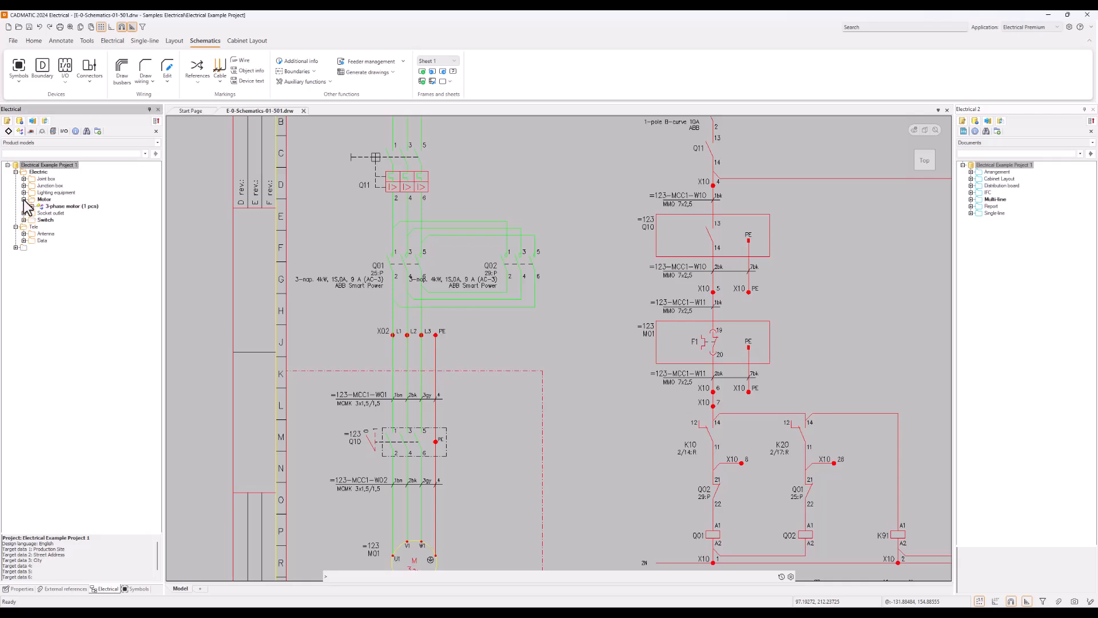
pyautogui.click(24, 199)
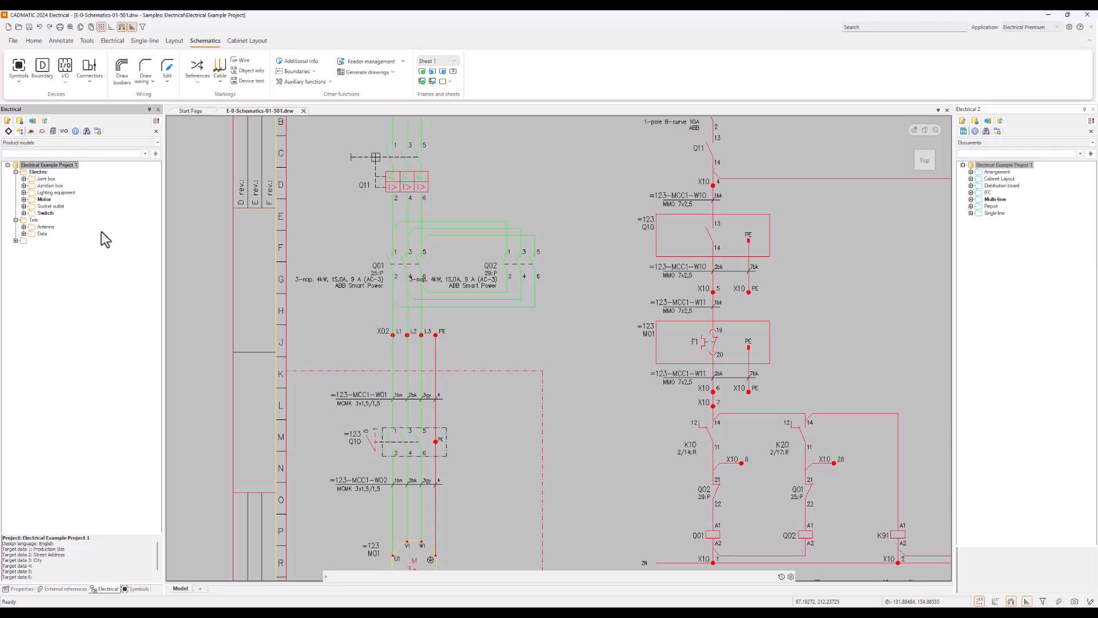
pyautogui.rightClick(67, 165)
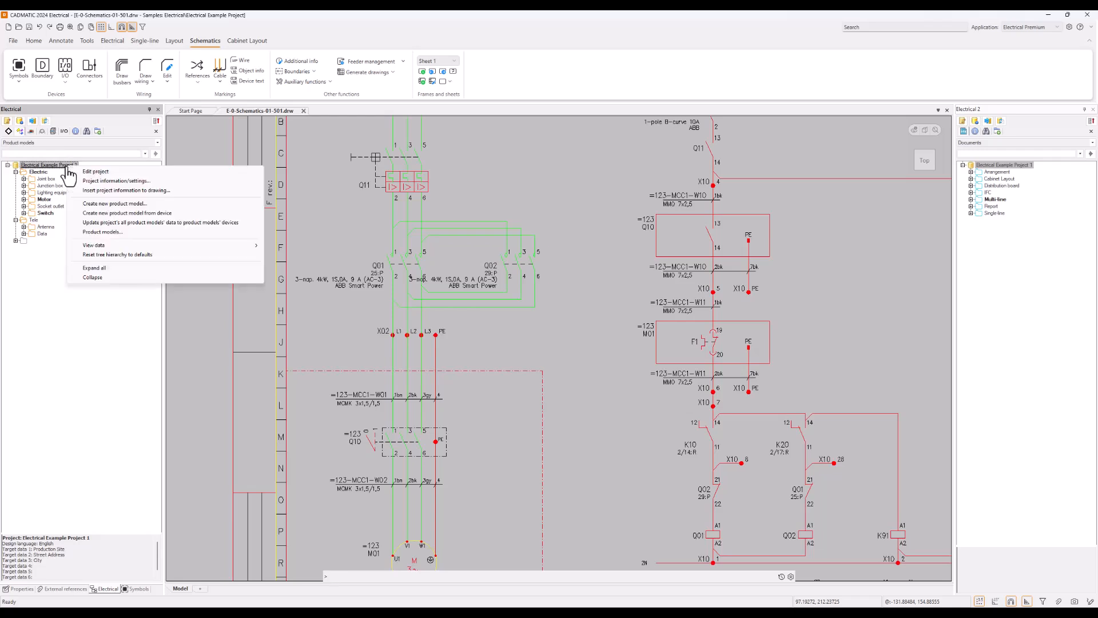
pyautogui.press('Escape')
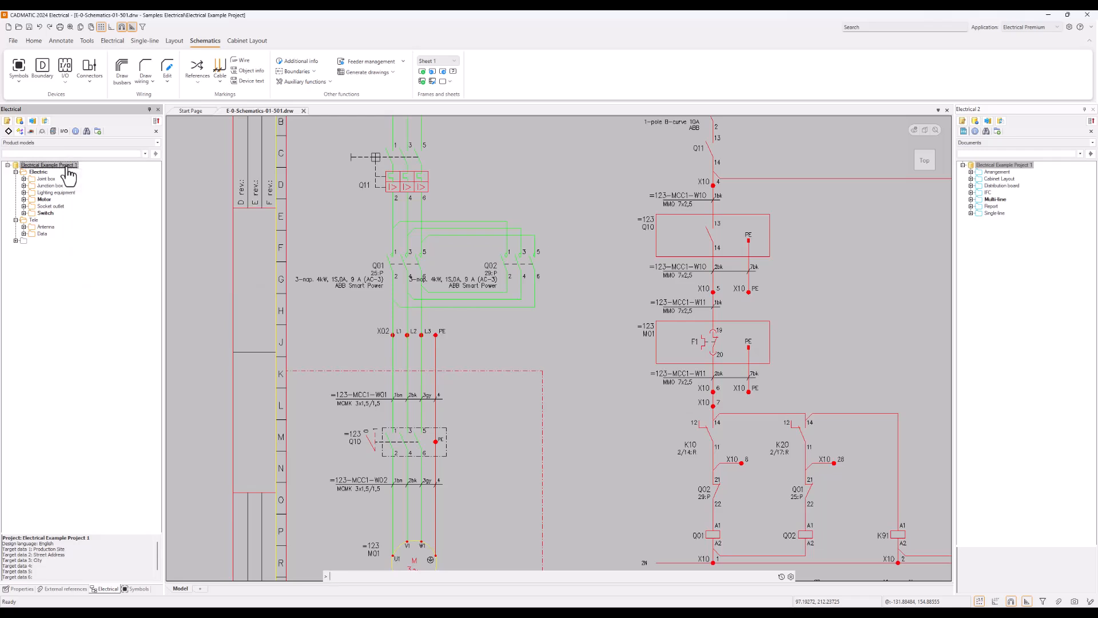
# - Open the list of project product models, and move and enlarge its window
pyautogui.click(111, 42)
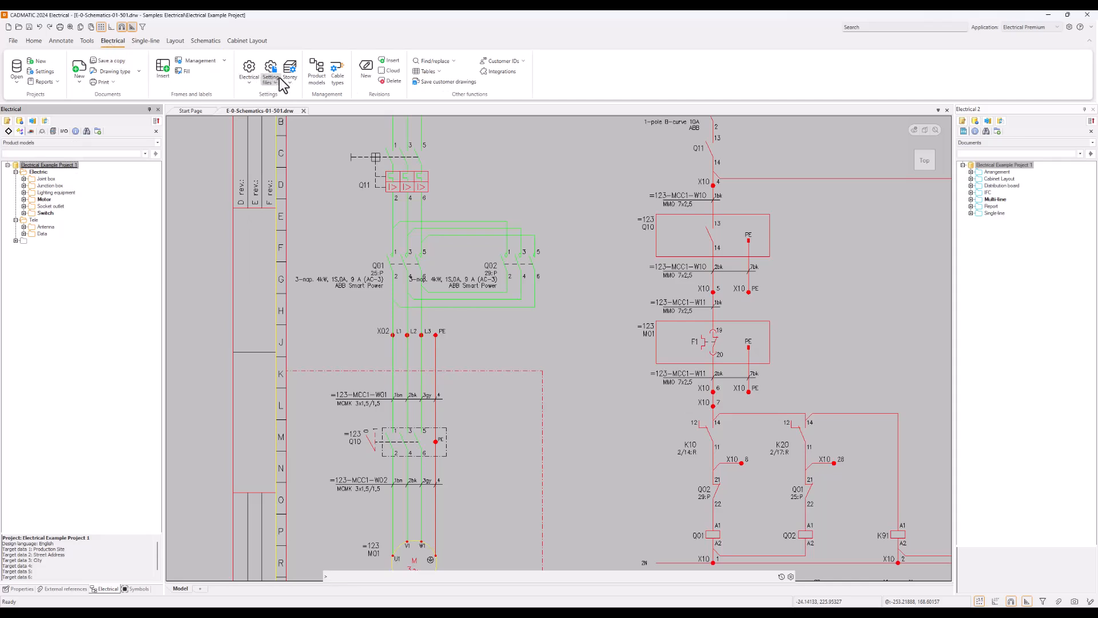
pyautogui.click(319, 77)
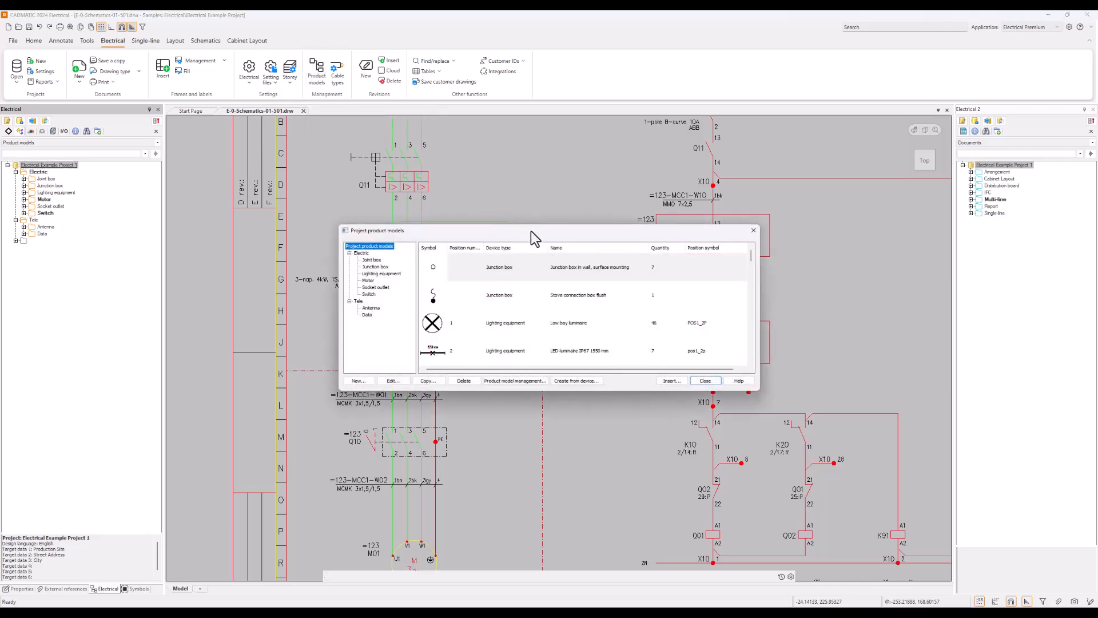
pyautogui.moveTo(531, 231); pyautogui.dragTo(461, 180)
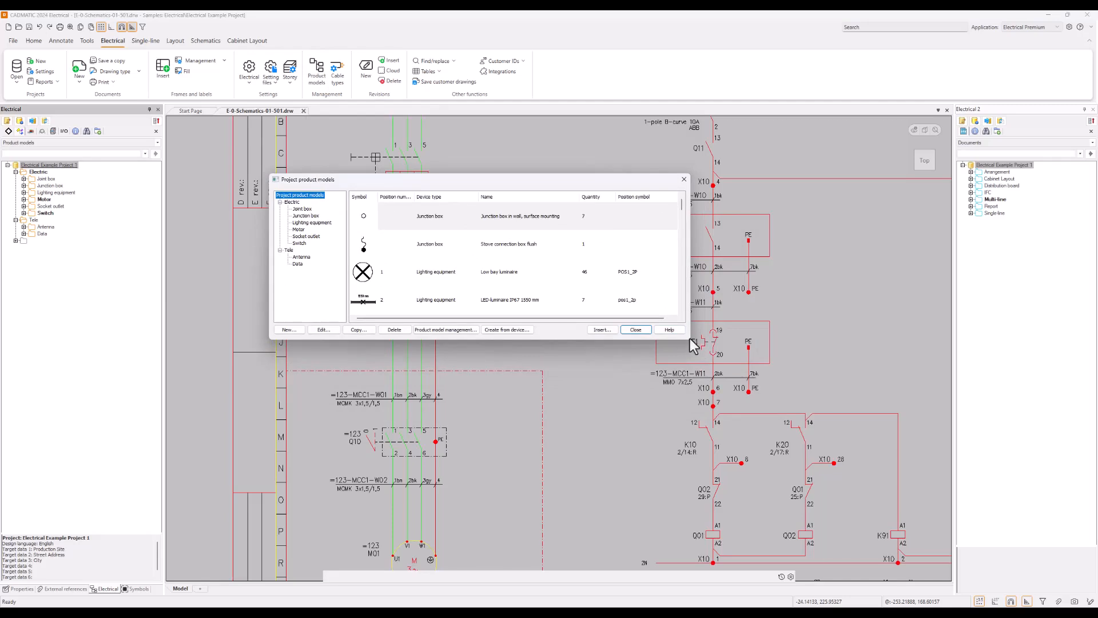
pyautogui.moveTo(690, 340); pyautogui.dragTo(785, 440)
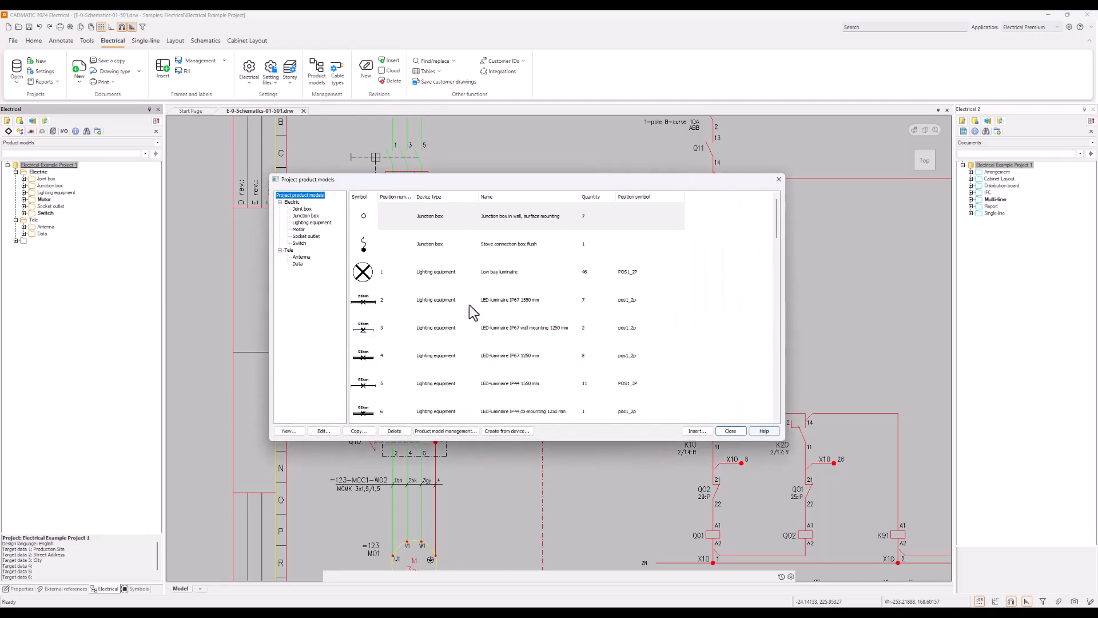
# - Examine the Electric and Lighting equipment product models, select LED-luminaire IP67 1550 mm, and close the project product models
pyautogui.click(292, 202)
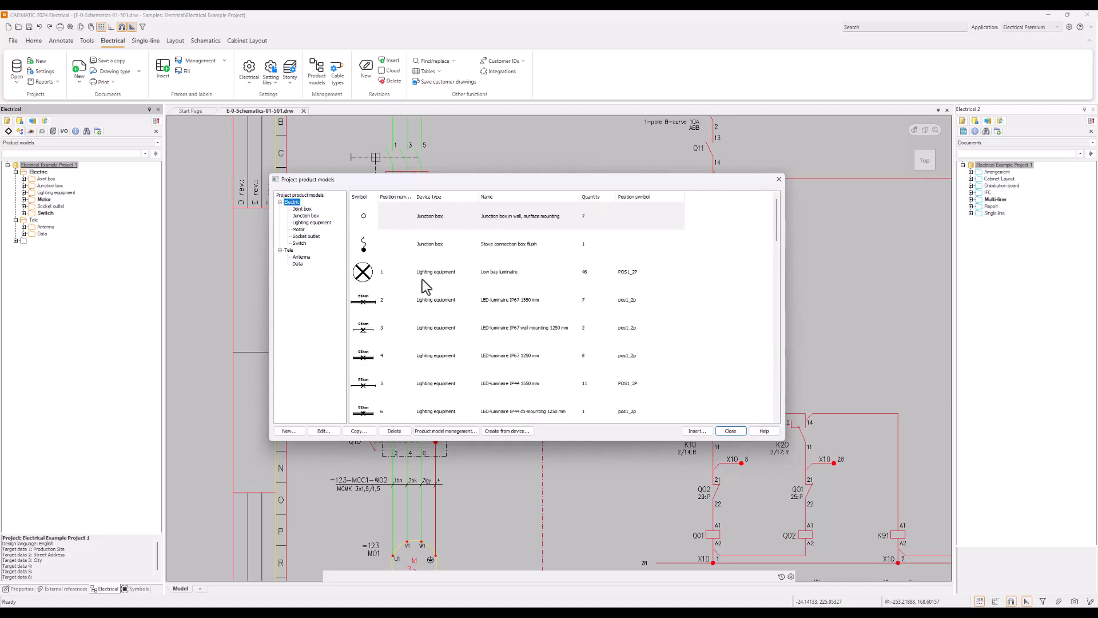
pyautogui.click(312, 223)
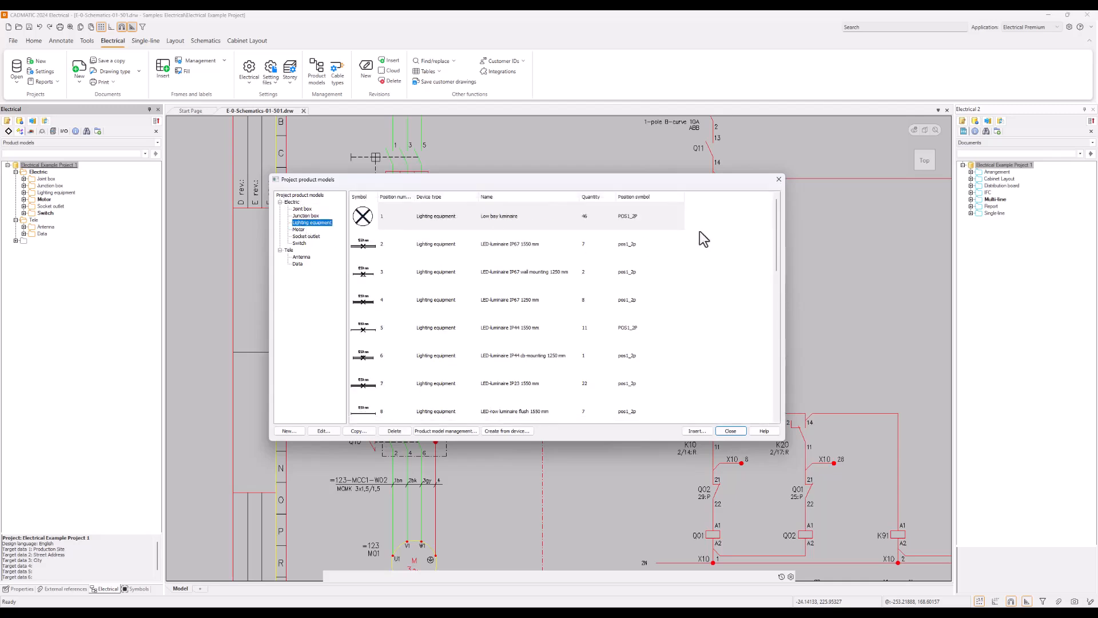
pyautogui.moveTo(777, 203)
pyautogui.mouseDown()
pyautogui.moveTo(782, 350)
pyautogui.moveTo(785, 190)
pyautogui.mouseUp()
pyautogui.scroll(-2, 393, 238)
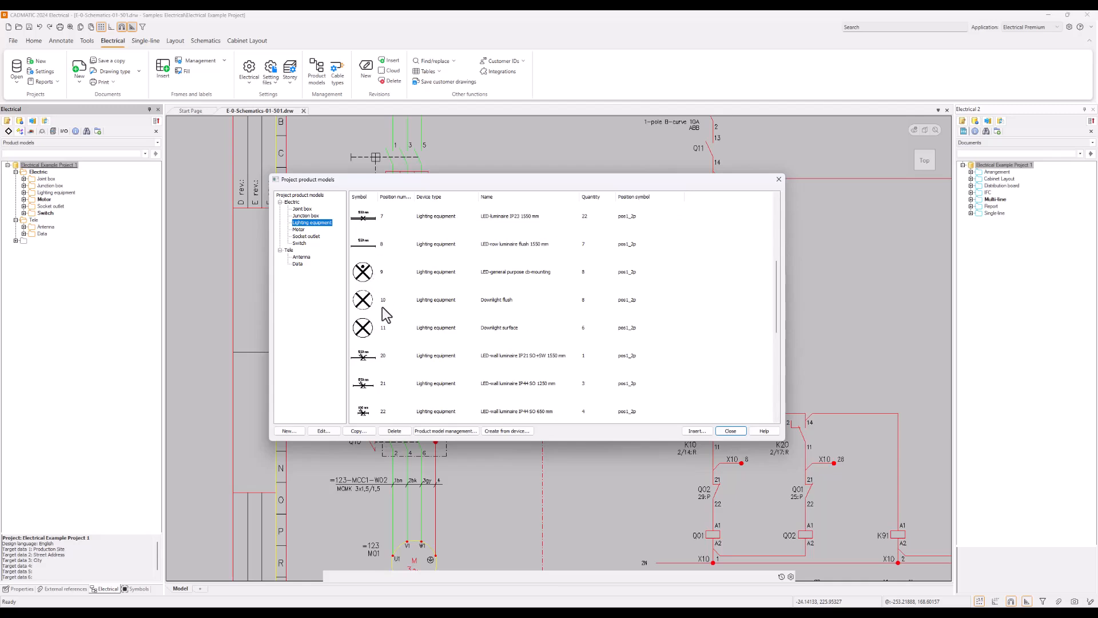
pyautogui.scroll(-2, 382, 309)
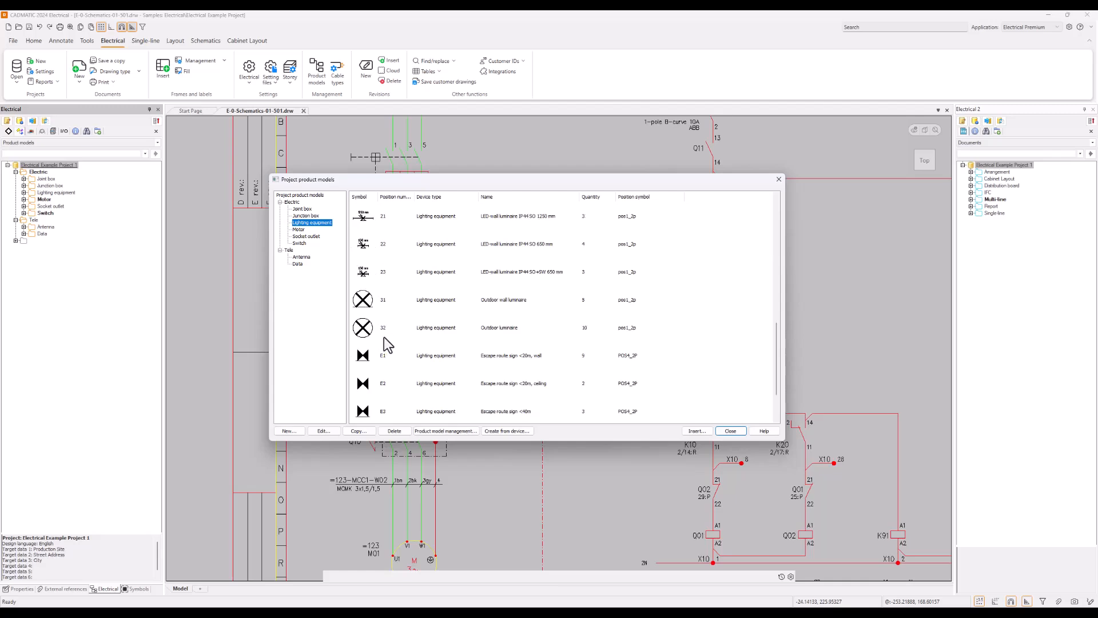
pyautogui.scroll(6, 383, 342)
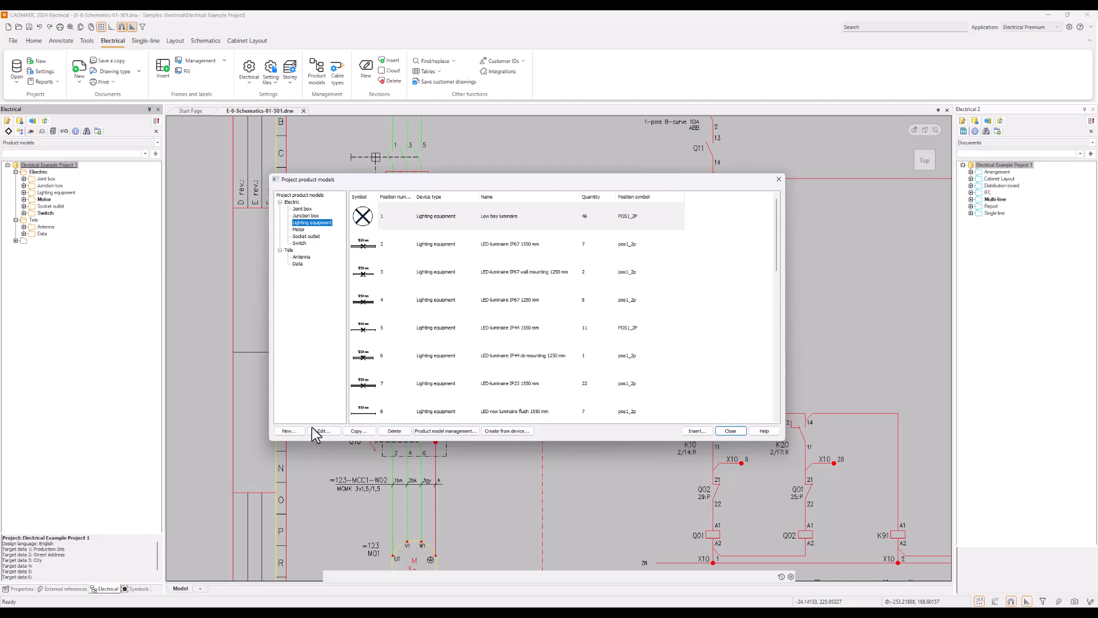
pyautogui.click(431, 246)
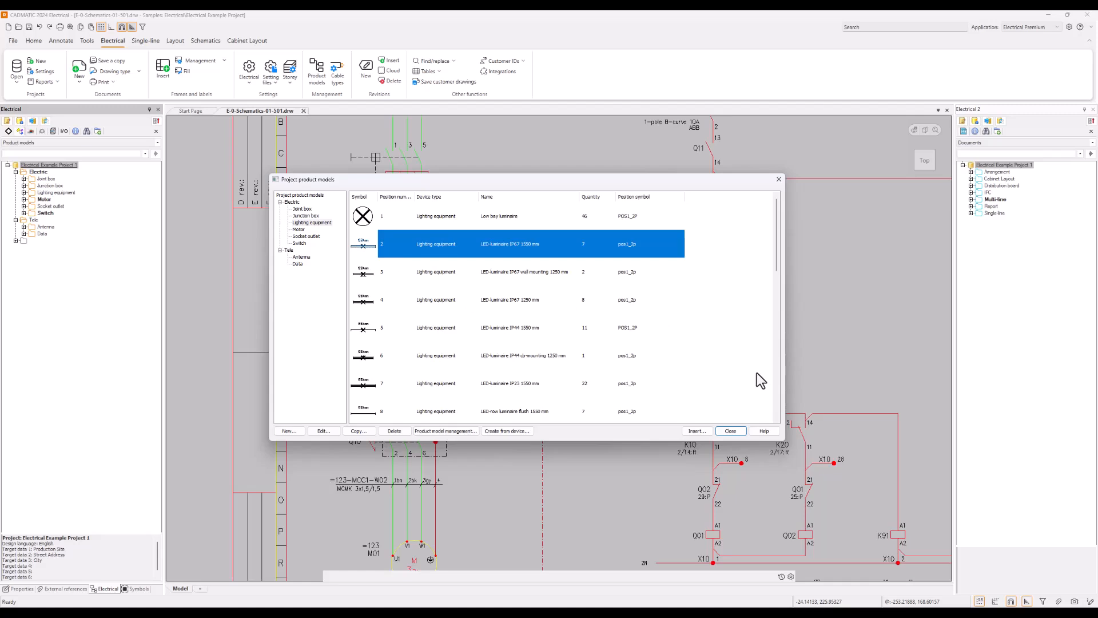
pyautogui.click(730, 431)
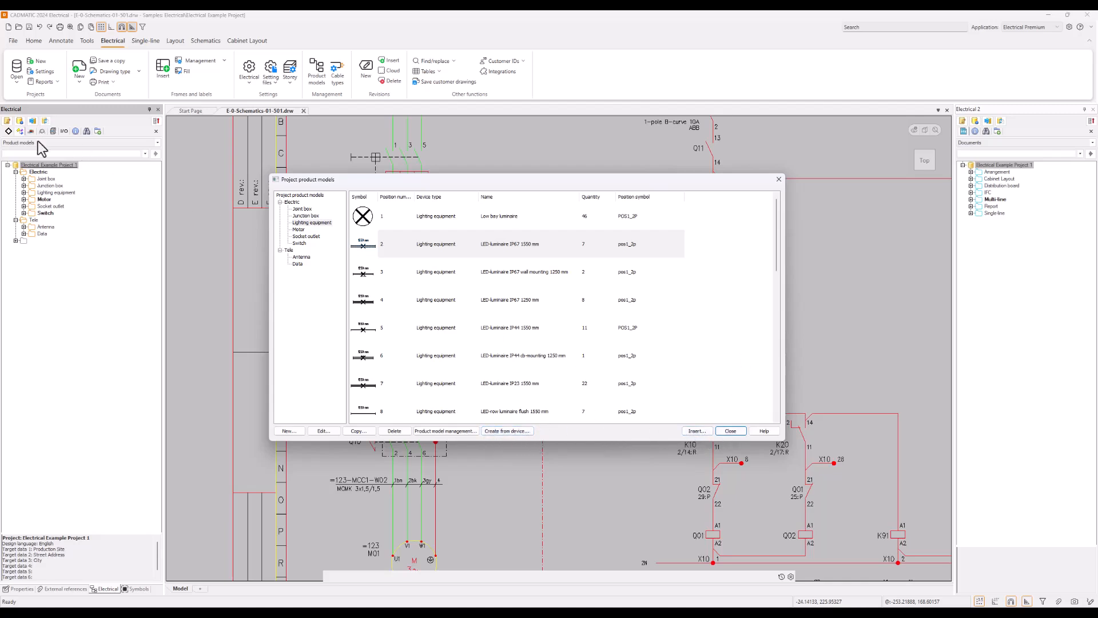
pyautogui.click(733, 432)
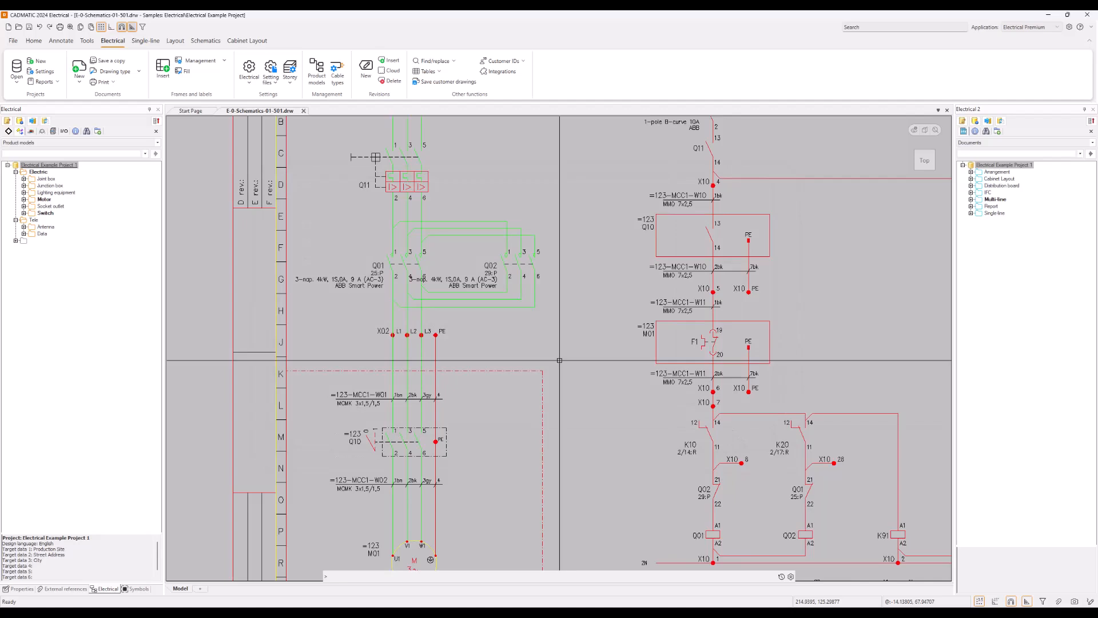
# - Create a new product model from the contactor Q01 in the drawing, and look through the symbols of the product model
pyautogui.rightClick(58, 167)
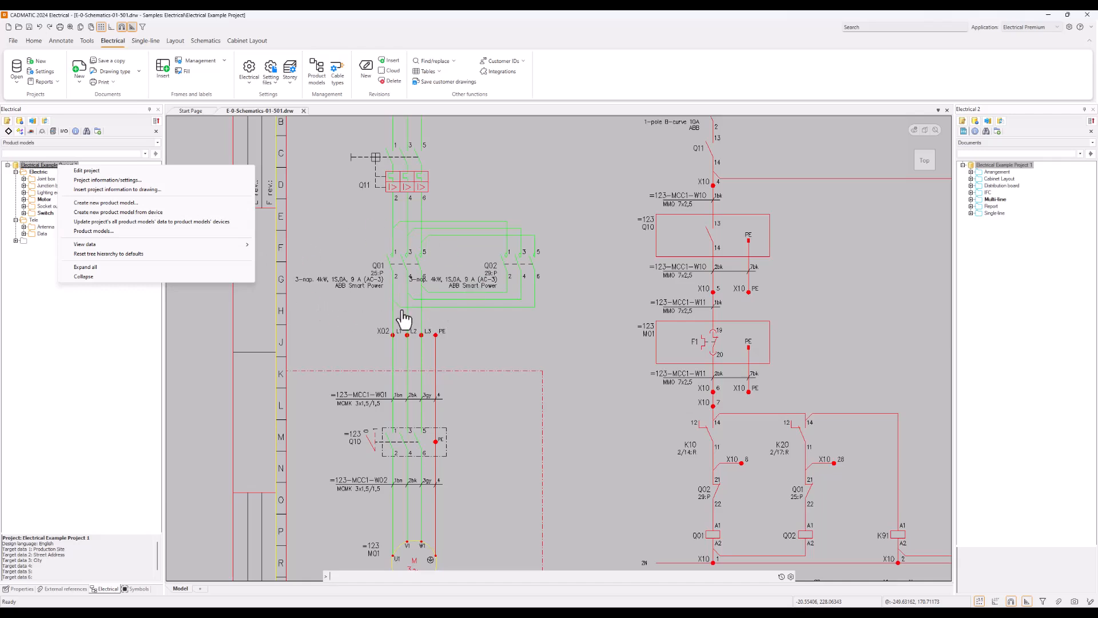
pyautogui.click(145, 213)
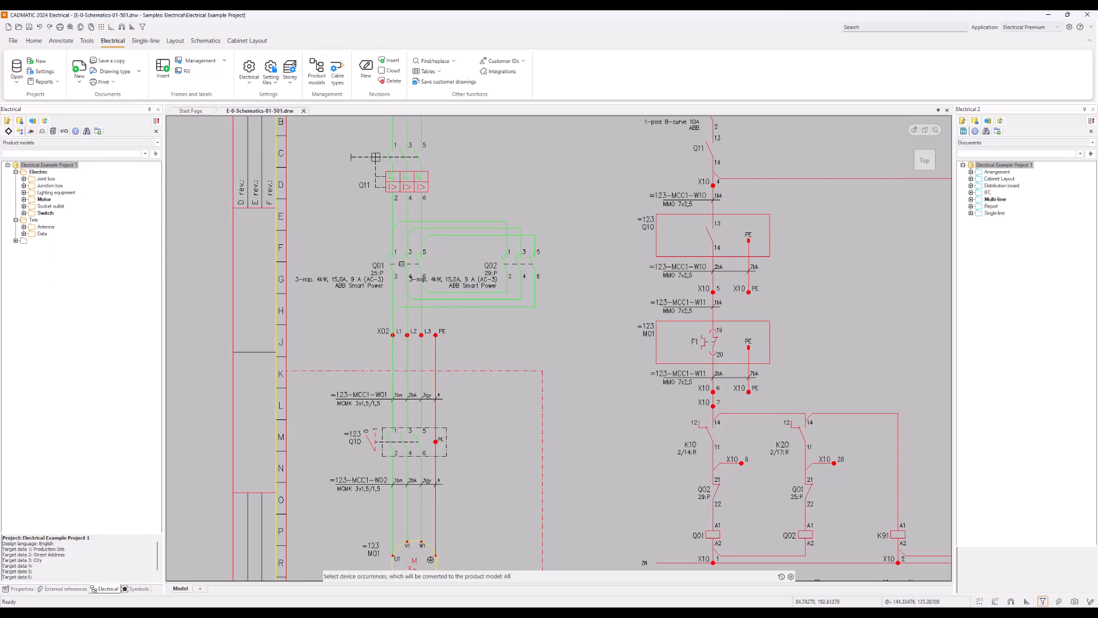
pyautogui.click(402, 263)
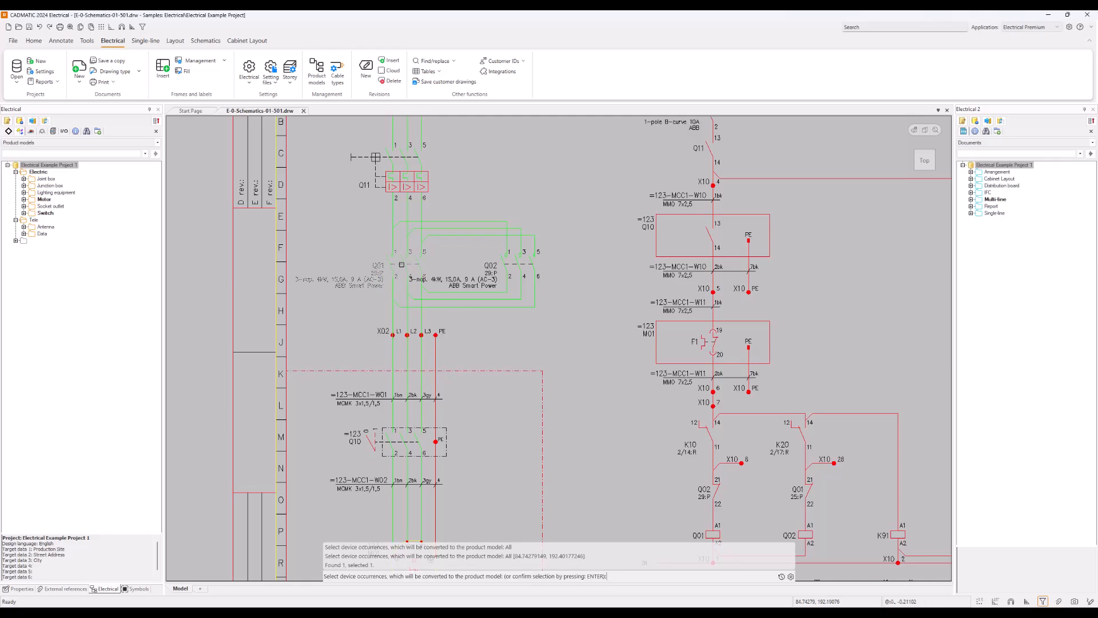
pyautogui.press('Return')
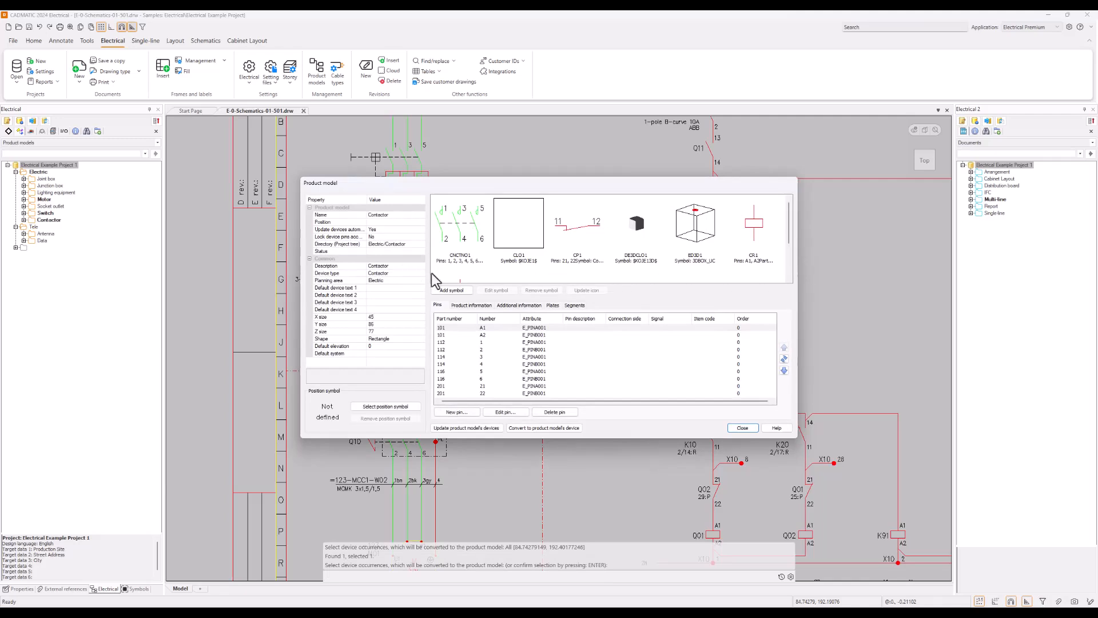
pyautogui.moveTo(792, 216)
pyautogui.mouseDown()
pyautogui.moveTo(790, 252)
pyautogui.moveTo(798, 209)
pyautogui.mouseUp()
pyautogui.moveTo(789, 211); pyautogui.dragTo(789, 239)
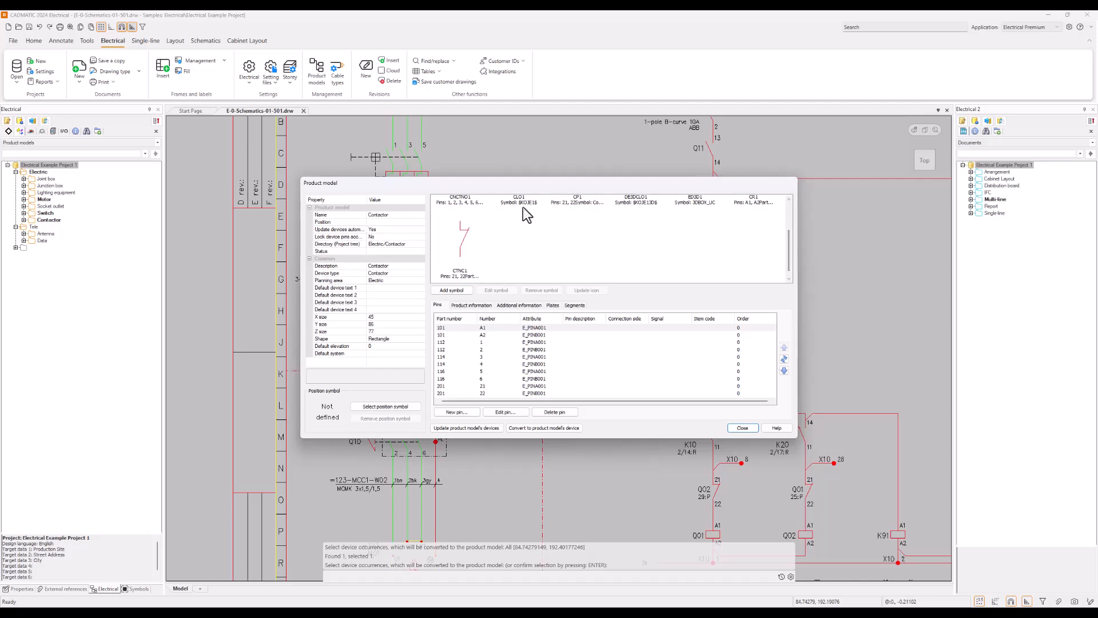
# - Examine the contactor's main contact, contact pack, coil and auxiliary contact symbols in the product model
pyautogui.scroll(3, 554, 206)
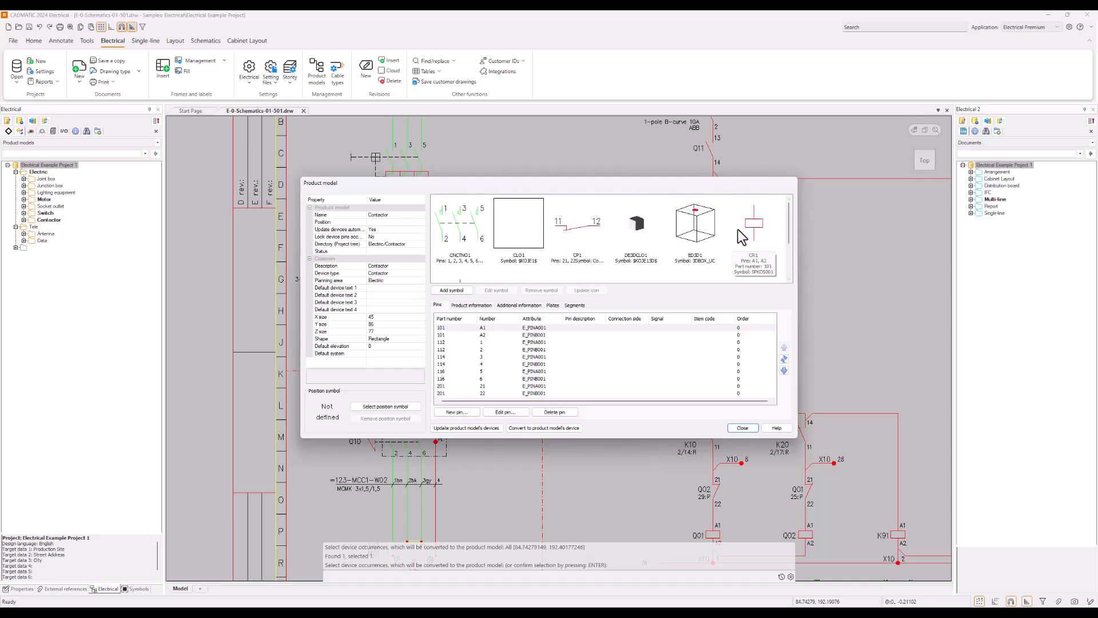
pyautogui.click(448, 223)
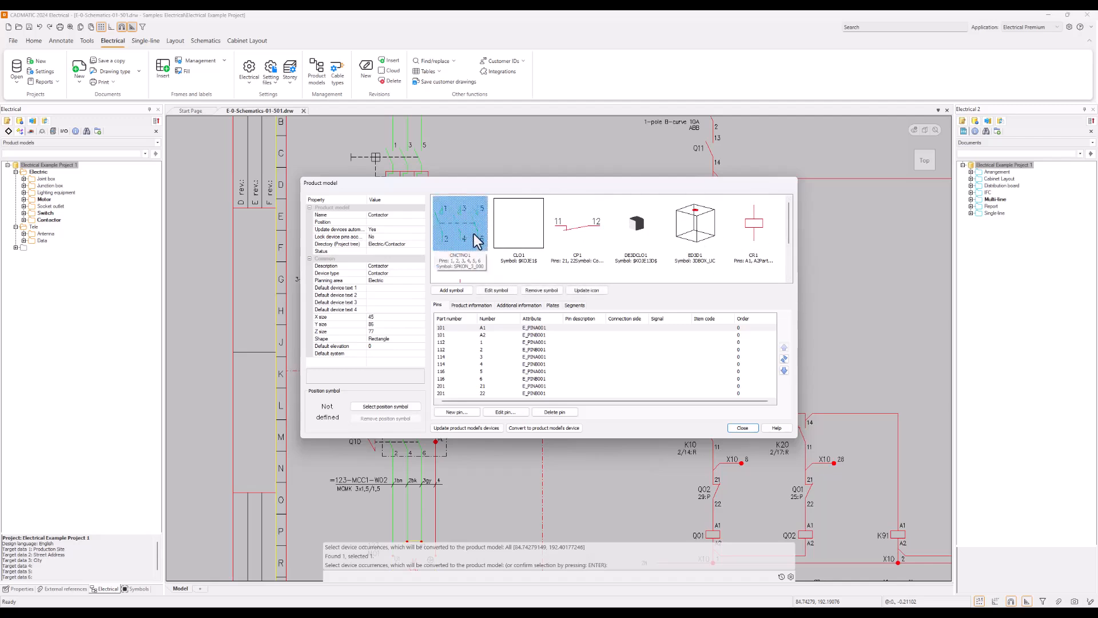
pyautogui.click(572, 234)
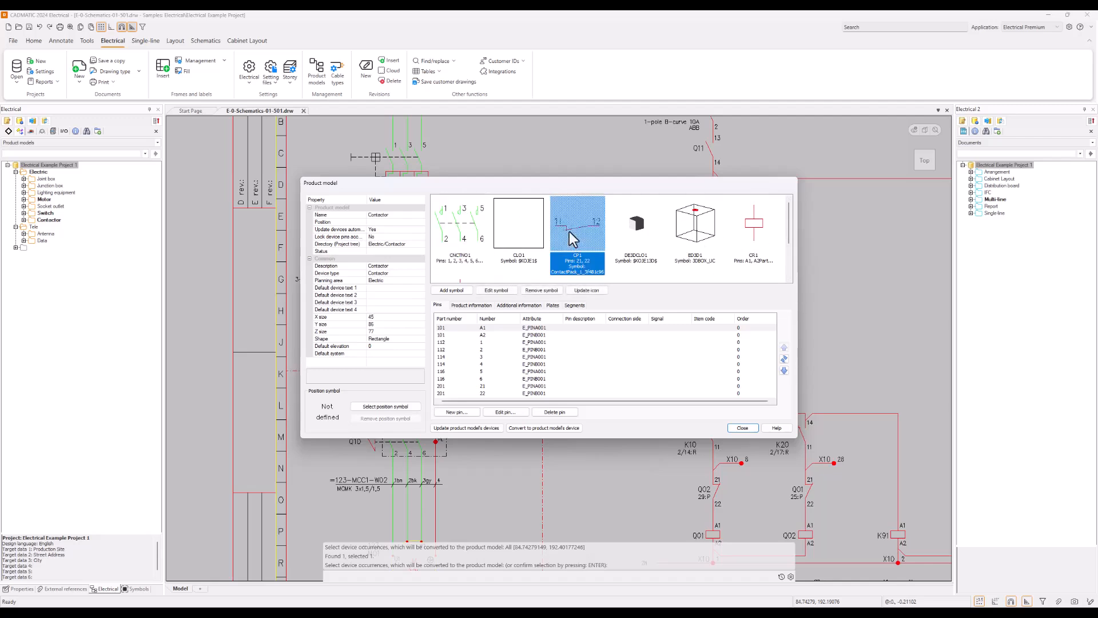
pyautogui.click(754, 234)
pyautogui.scroll(-1, 558, 245)
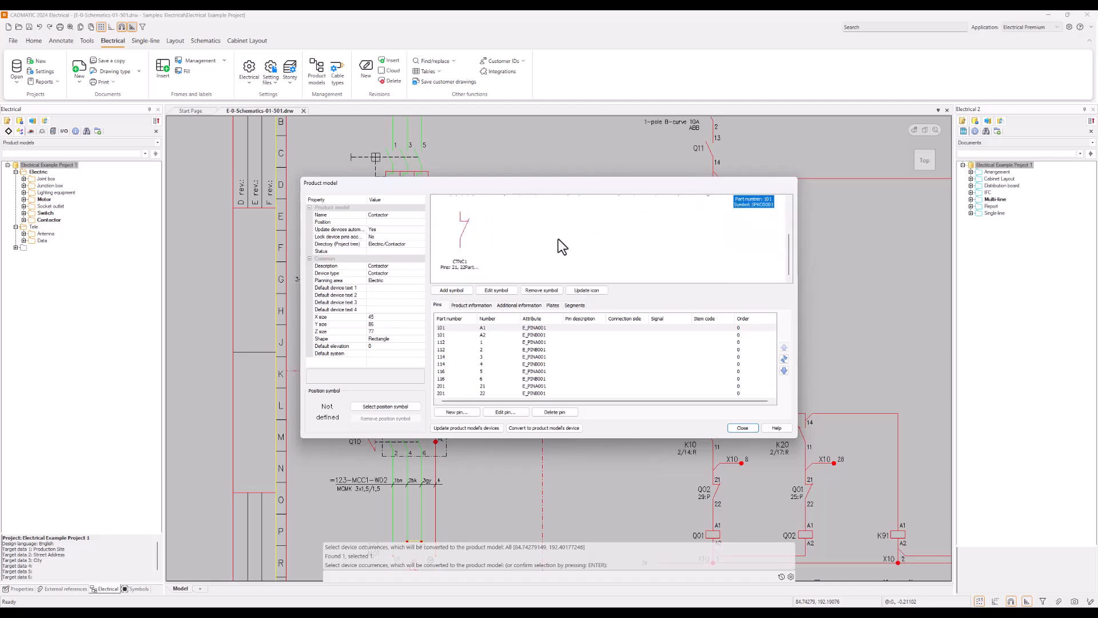
pyautogui.scroll(1, 486, 255)
pyautogui.scroll(-1, 476, 246)
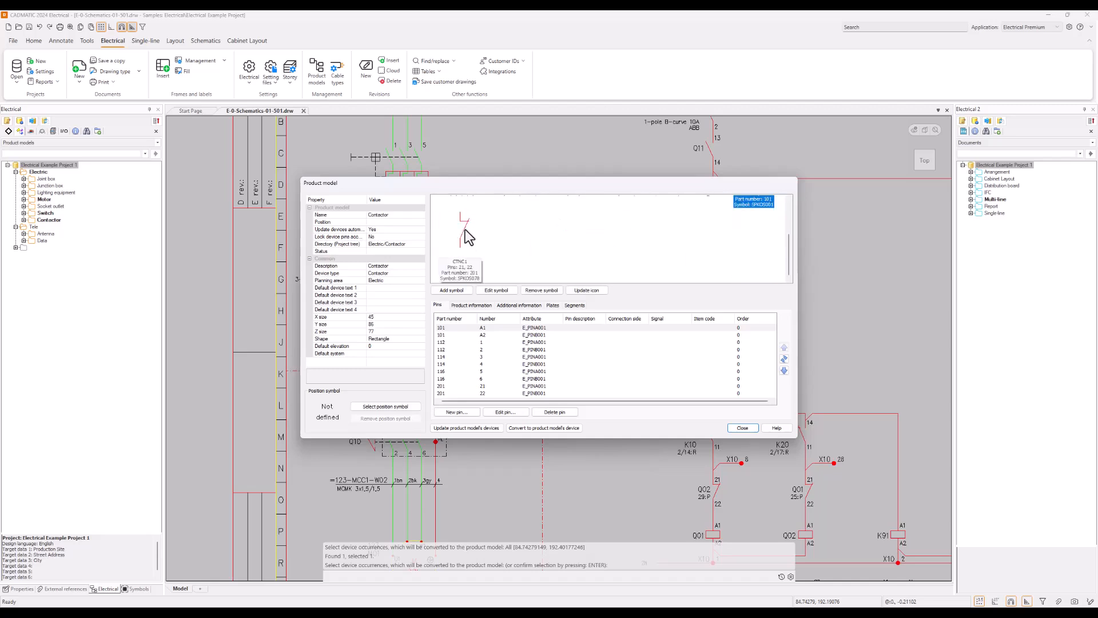
pyautogui.click(465, 229)
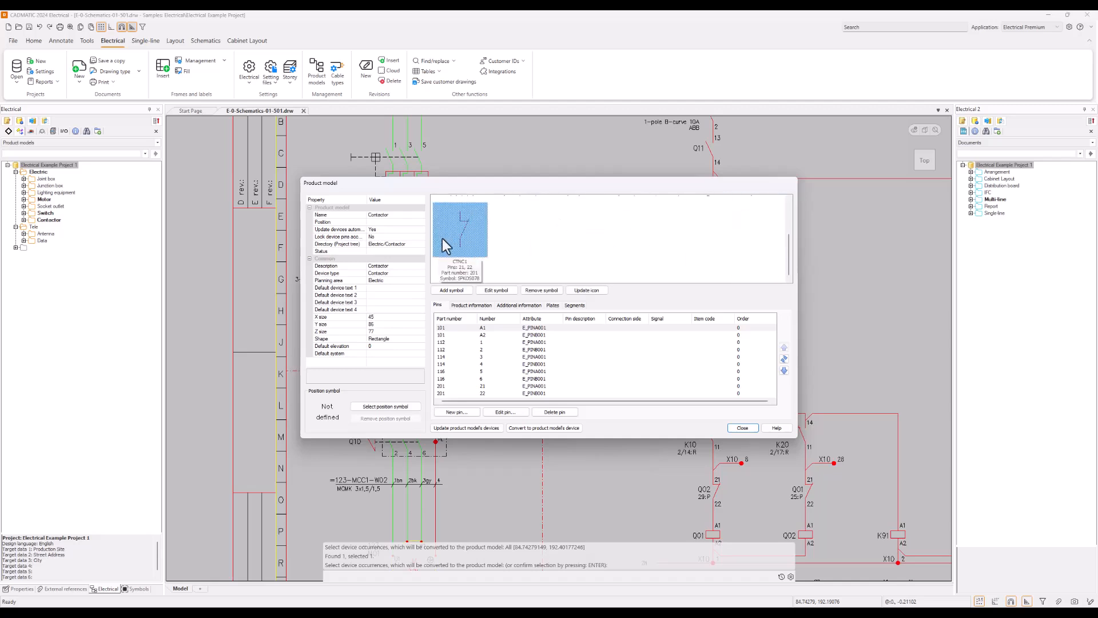
pyautogui.click(504, 229)
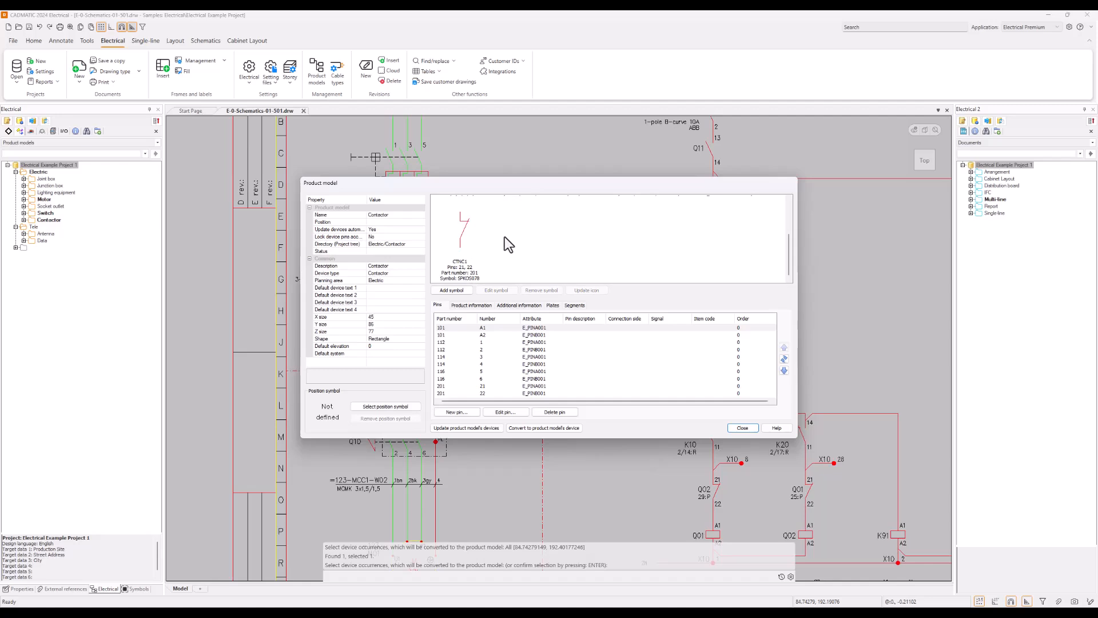
# - Examine the CLO1 symbol and the 3D box symbol of the contactor product model
pyautogui.scroll(3, 505, 236)
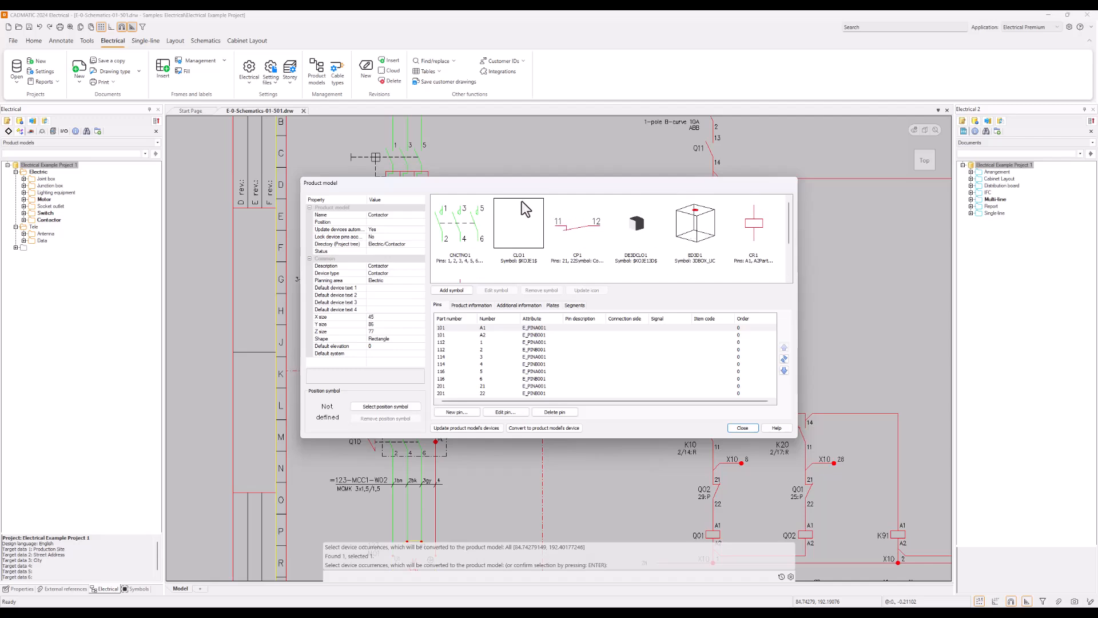
pyautogui.click(528, 232)
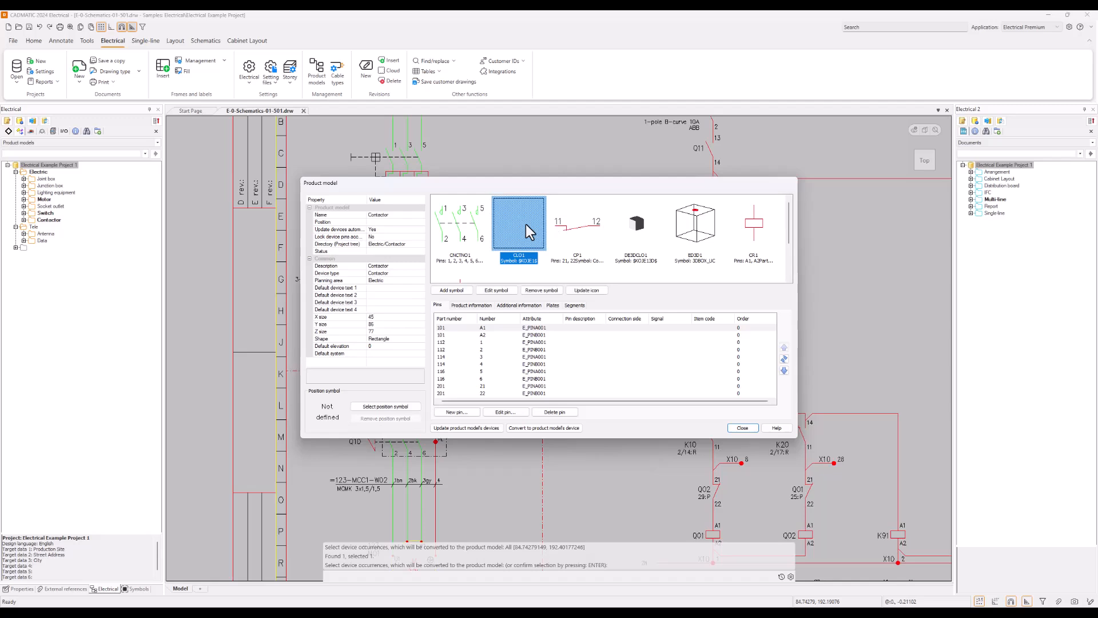
pyautogui.click(709, 222)
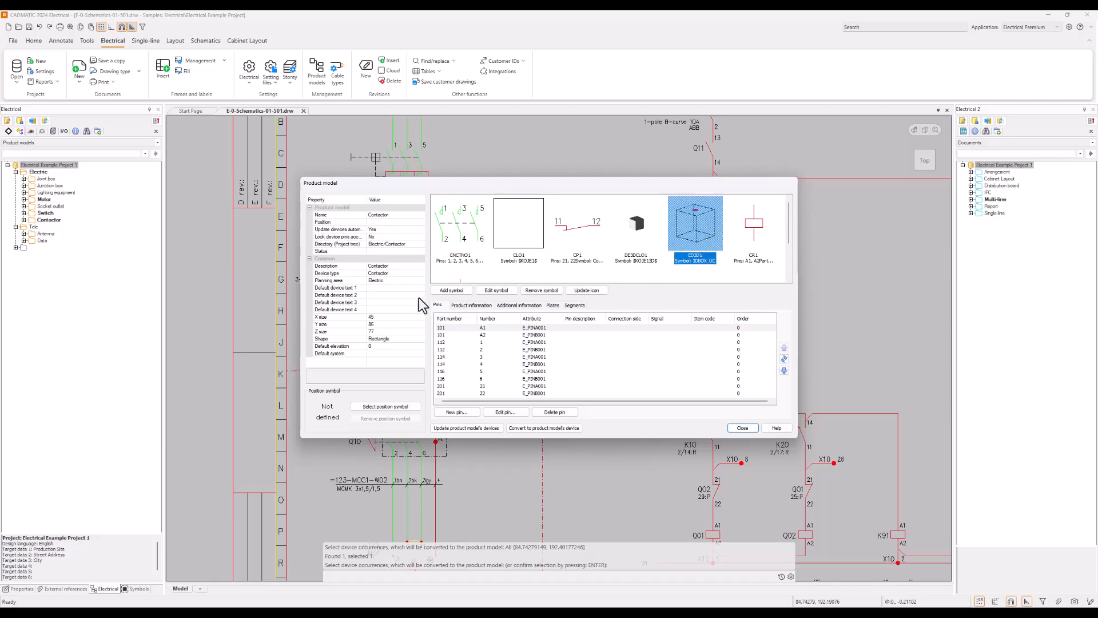
# - Rename the product model as GE 4kW AC-3
pyautogui.click(380, 215)
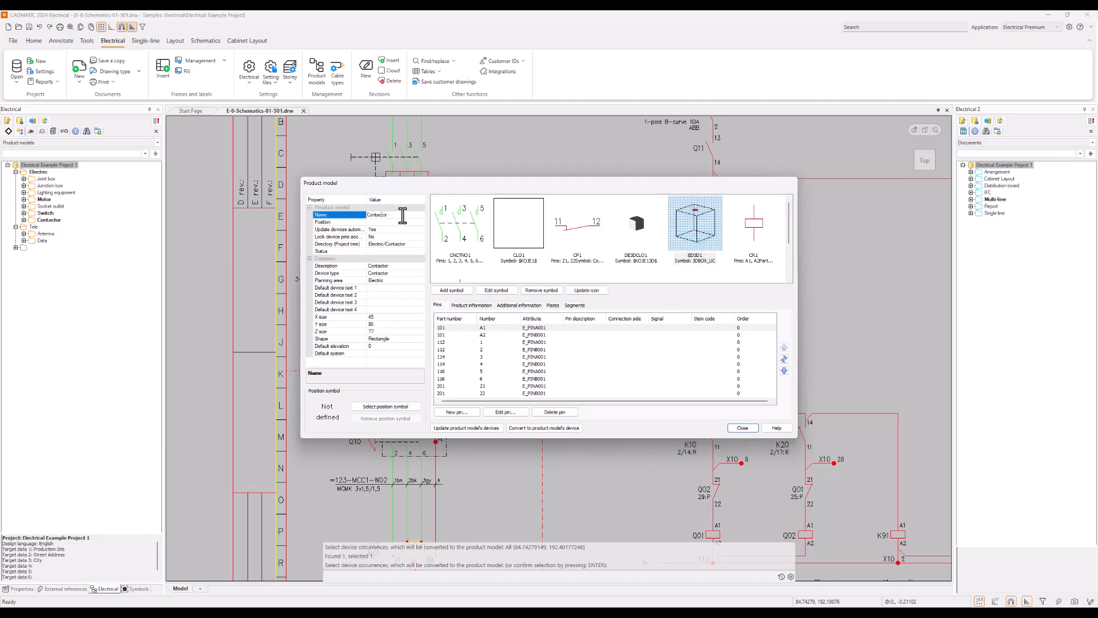
pyautogui.moveTo(403, 215); pyautogui.dragTo(366, 215)
pyautogui.write('ge')
pyautogui.write('GE 4kW AC-3')
pyautogui.click(400, 223)
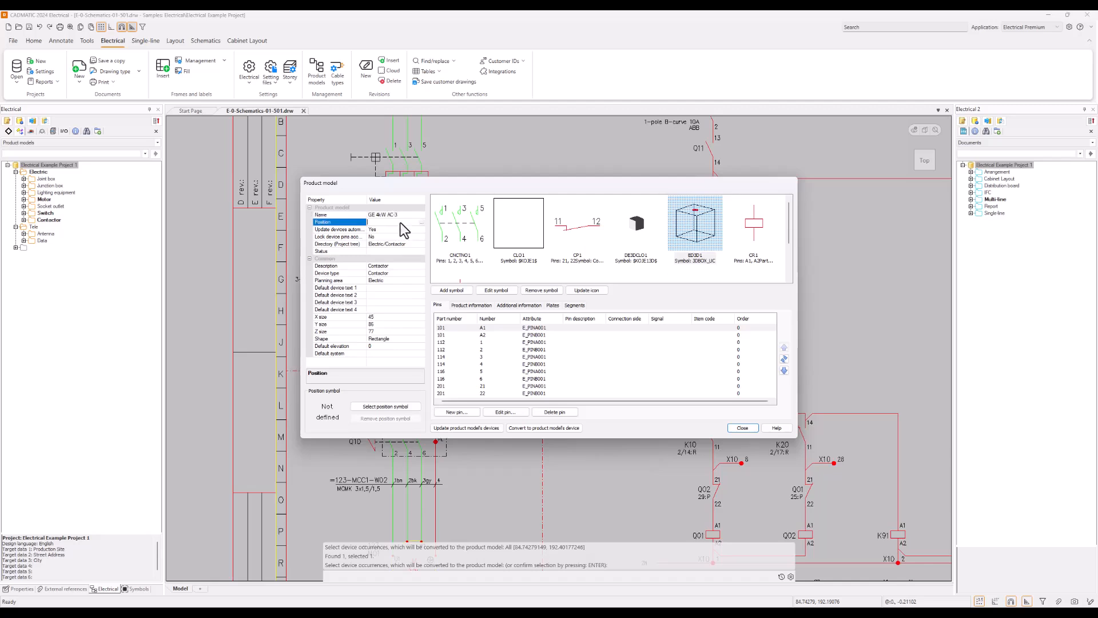
# - Check the product model's settings for updating devices automatically and locking device pins
pyautogui.press('Down')
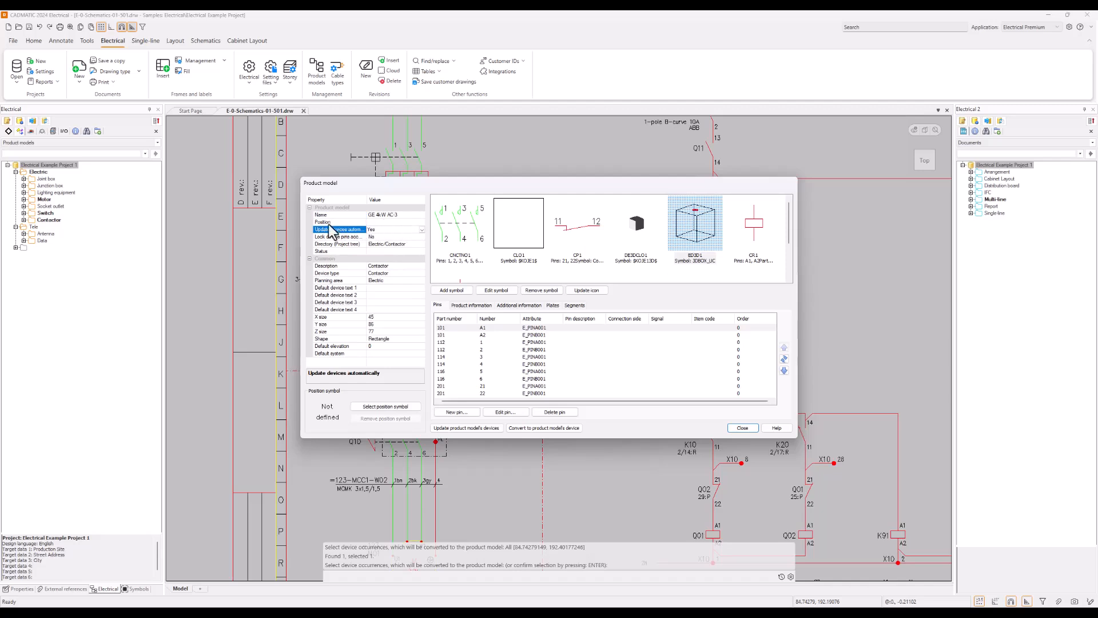
pyautogui.click(421, 229)
pyautogui.click(422, 231)
pyautogui.click(384, 237)
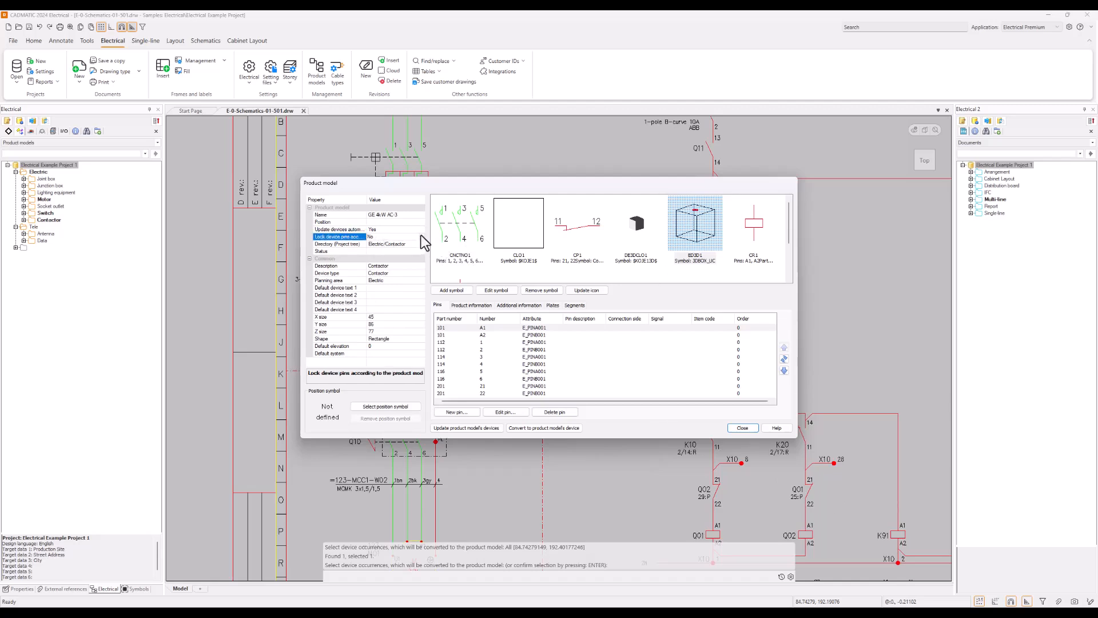
# - Try Electric/Contactor11 as the product model's project tree directory, and restore it to Electric/Contactor
pyautogui.click(410, 244)
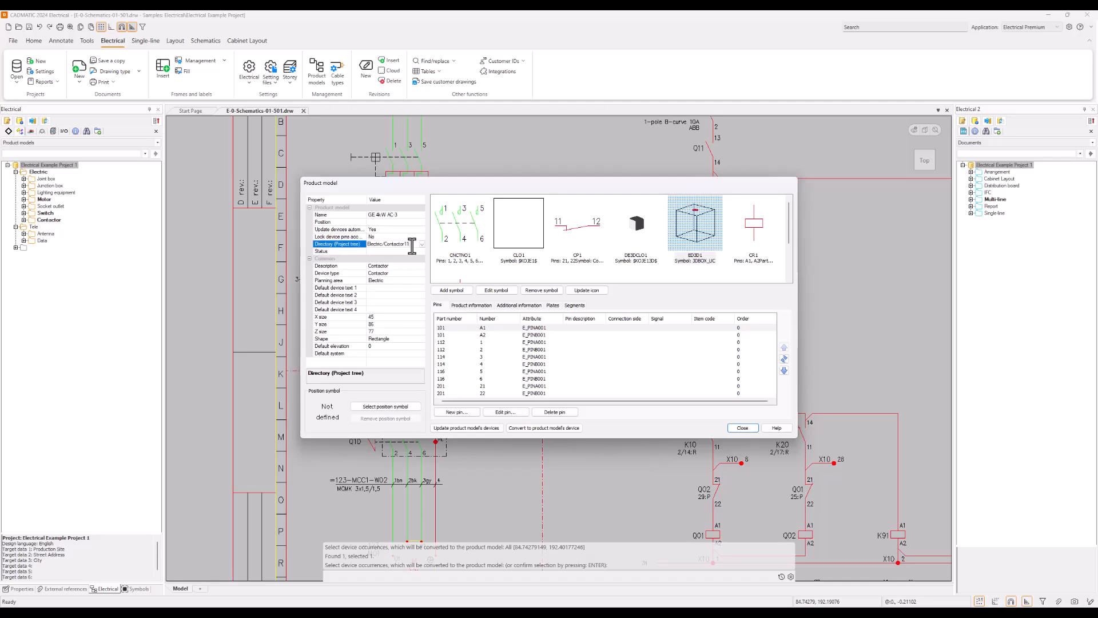
pyautogui.click(412, 236)
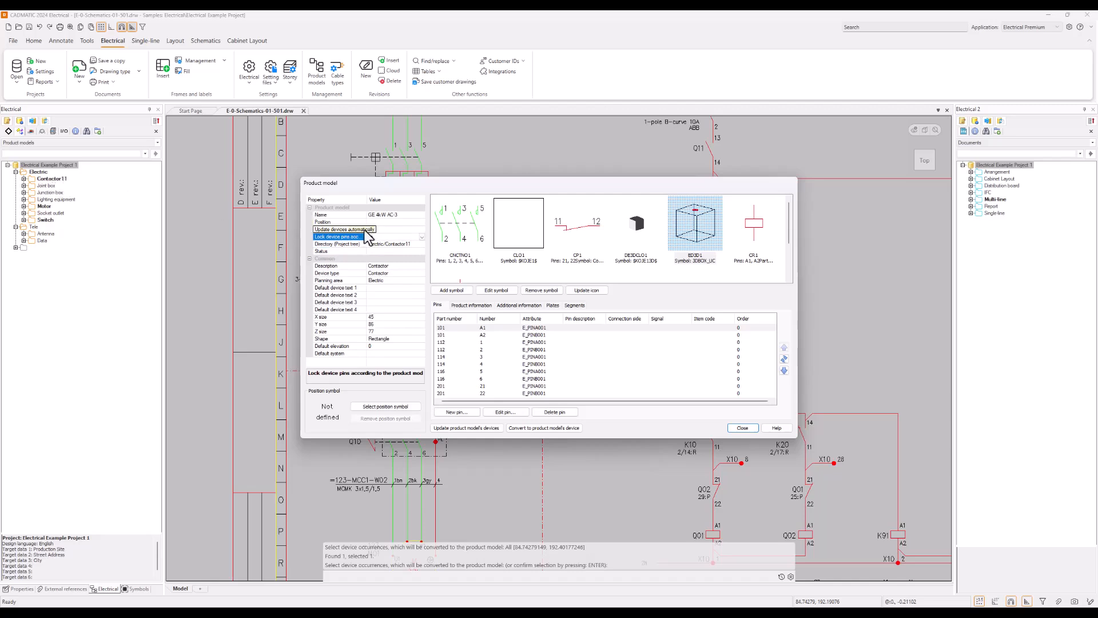
pyautogui.click(414, 244)
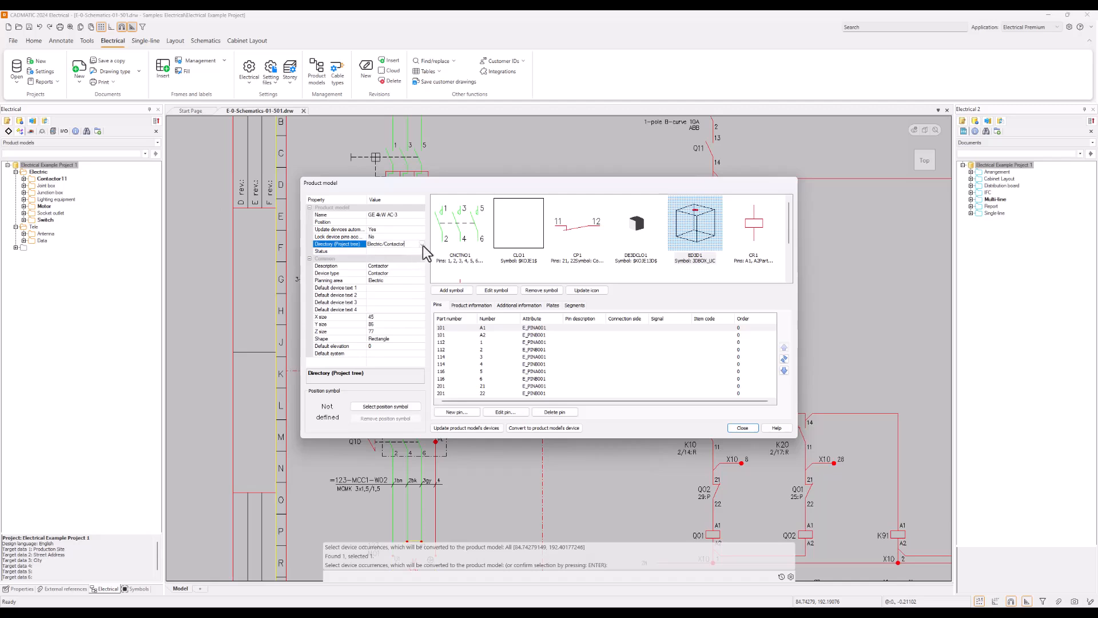
# - Set the contactor product model's X size to 48, Y size to 77 and Z size to 84, then close its properties
pyautogui.click(386, 318)
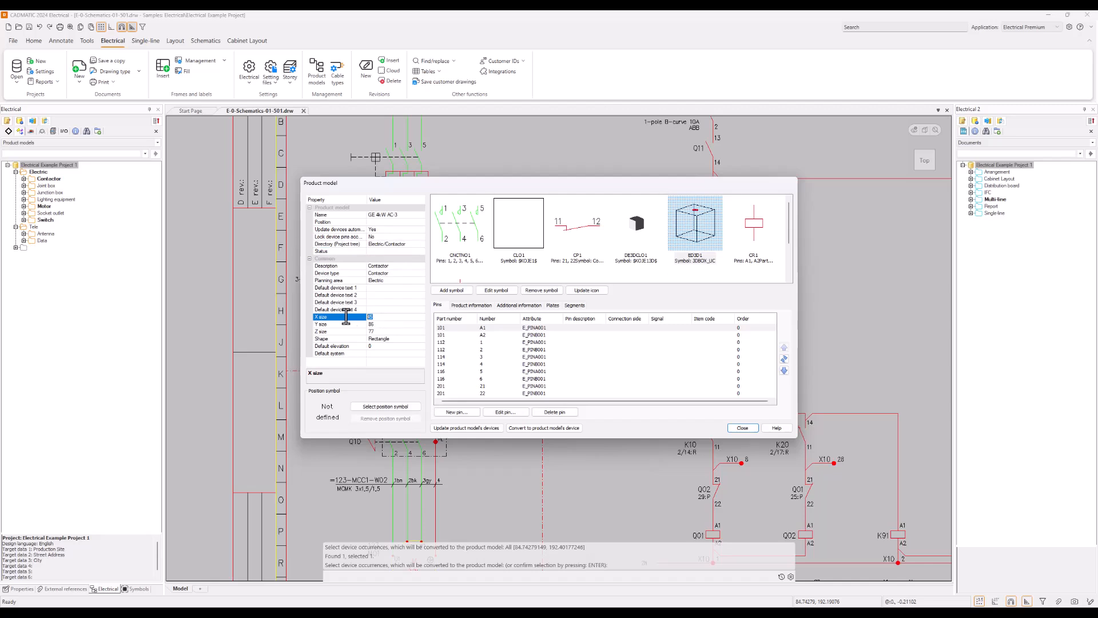
pyautogui.write('48')
pyautogui.click(373, 324)
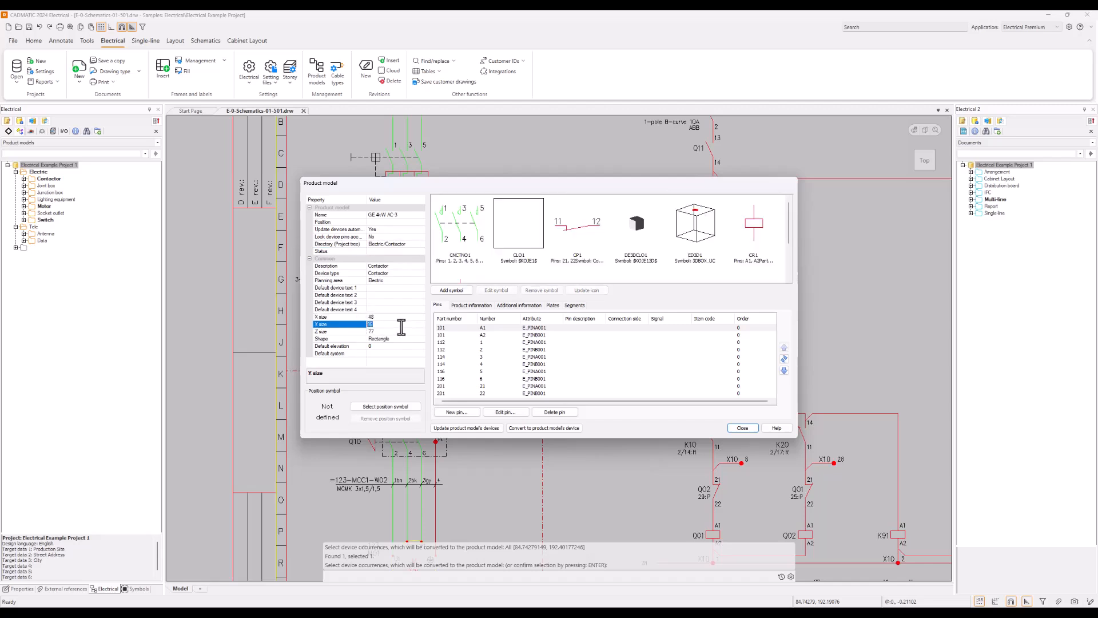
pyautogui.write('77')
pyautogui.click(378, 331)
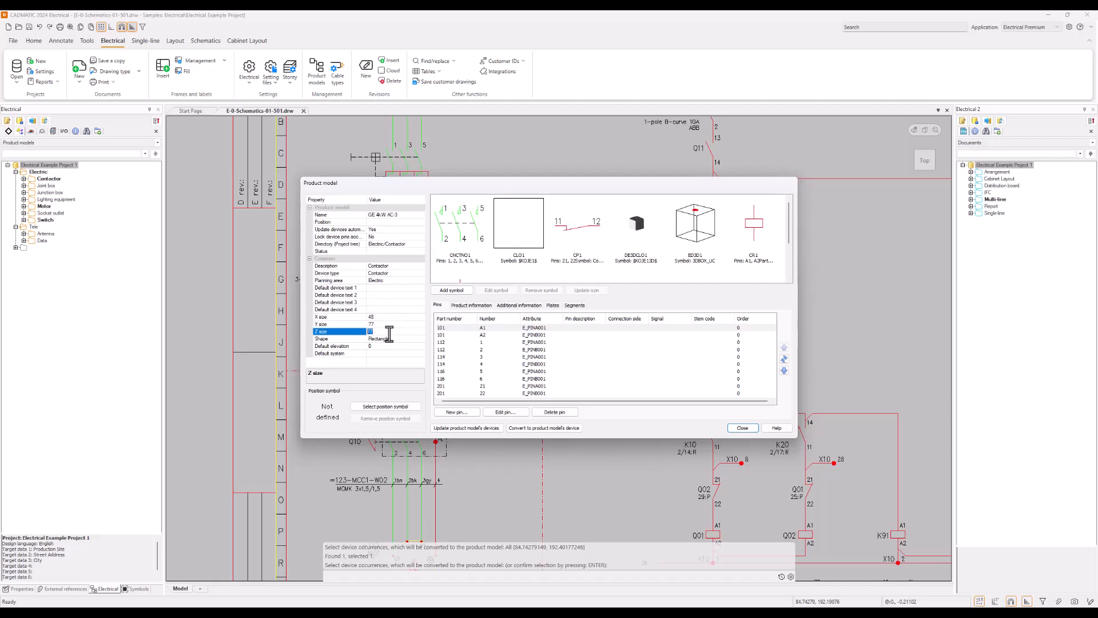
pyautogui.write('84')
pyautogui.click(399, 309)
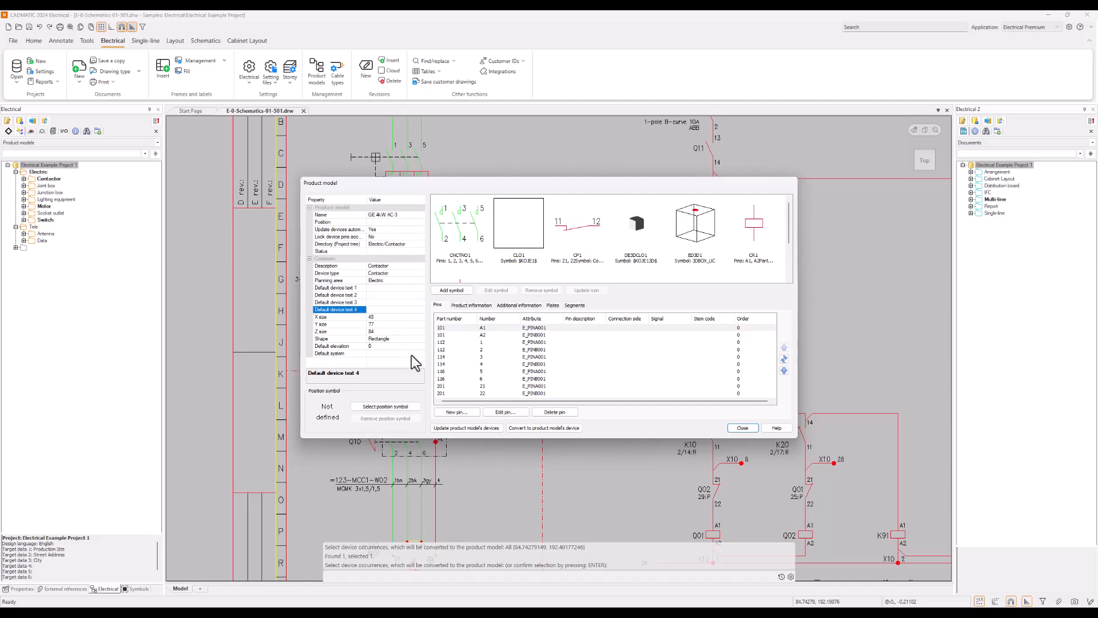
pyautogui.click(742, 428)
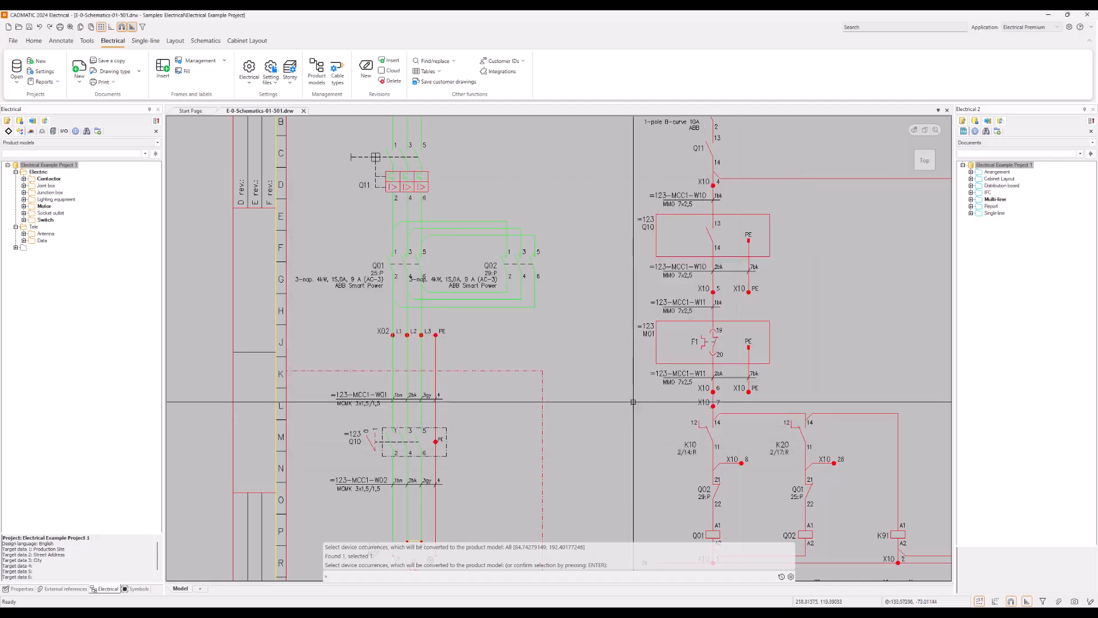
# - Expand the GE 4kW AC-3 model under Contactor to examine device Q01's occurrences, and view the same device in the location listing
pyautogui.click(23, 178)
pyautogui.click(43, 186)
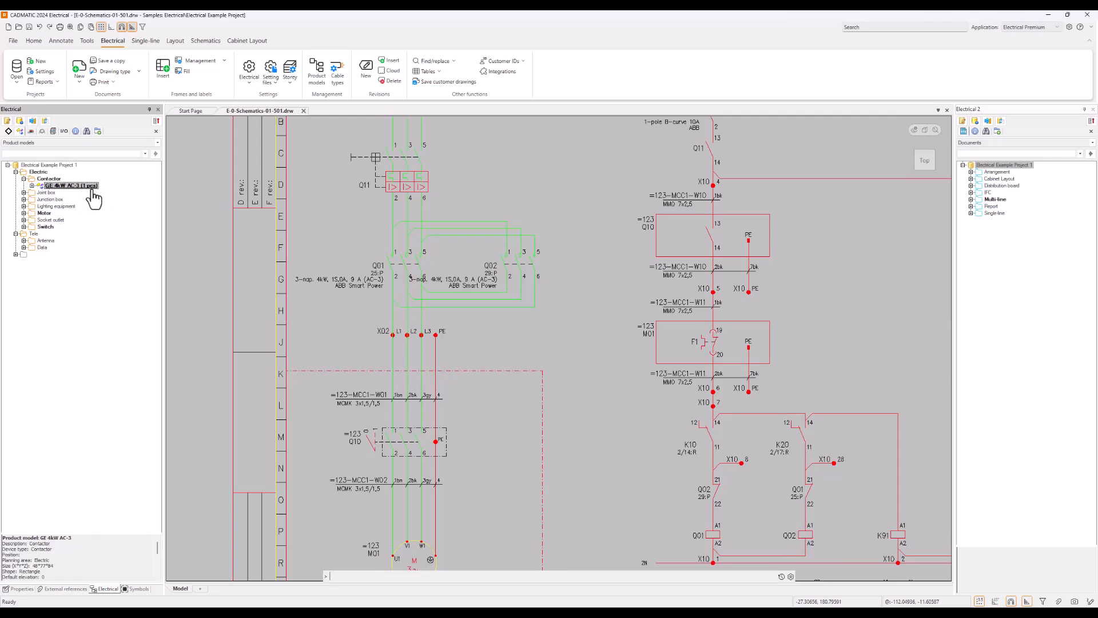
pyautogui.click(33, 186)
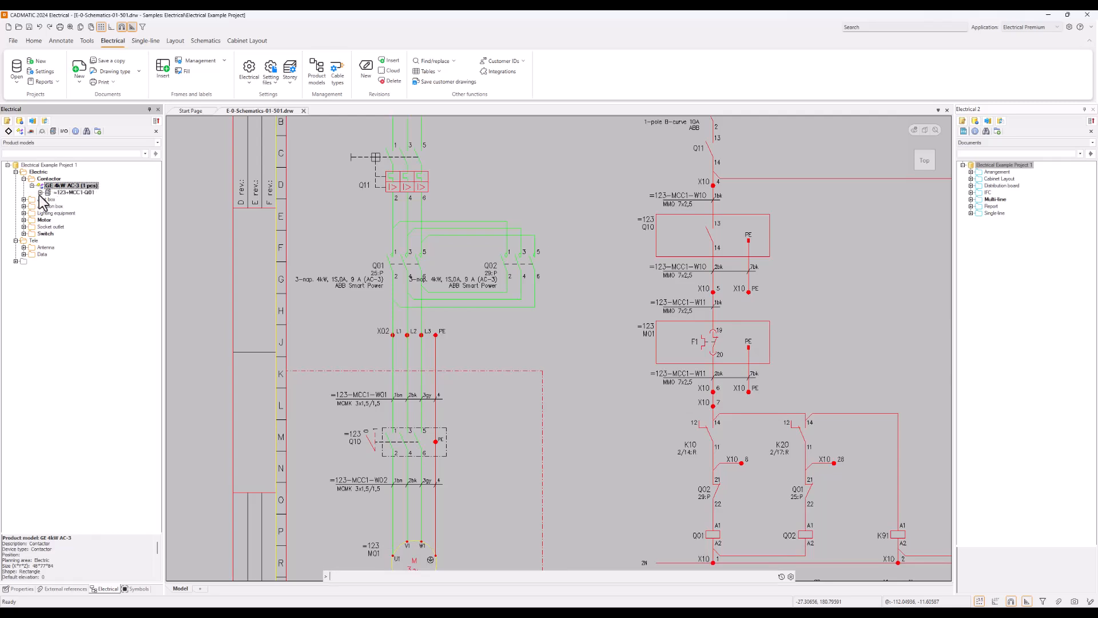
pyautogui.click(40, 192)
pyautogui.click(74, 193)
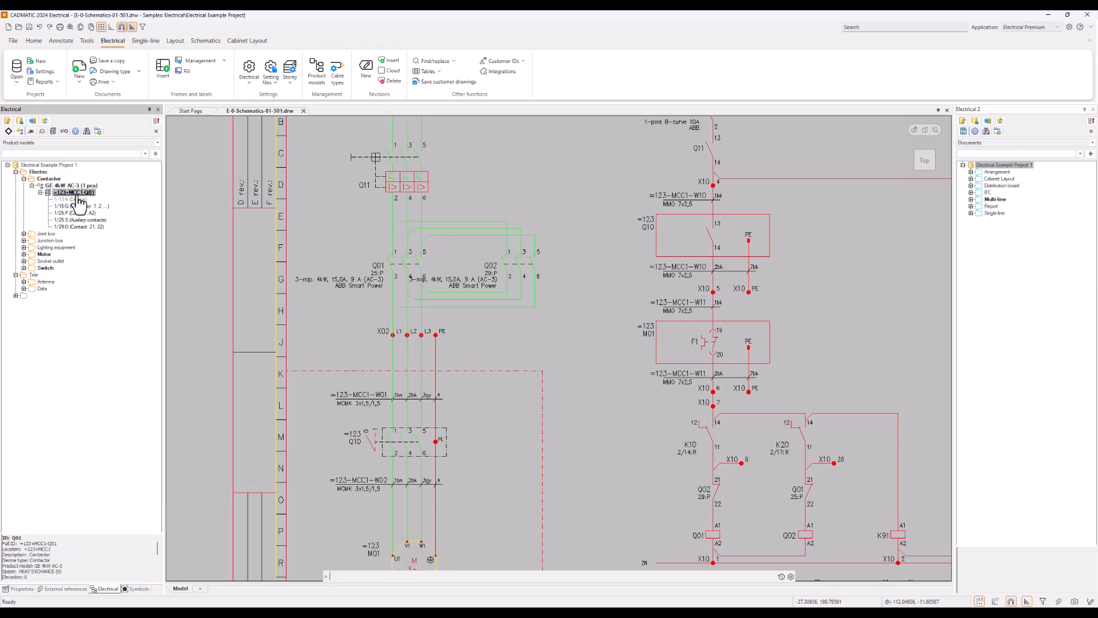
pyautogui.rightClick(78, 194)
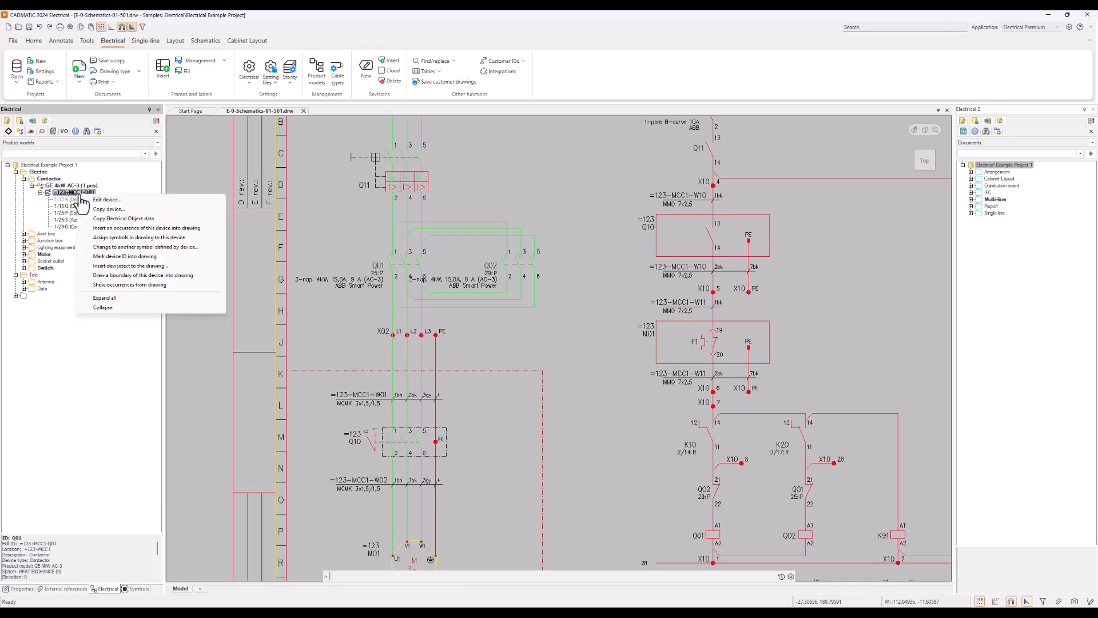
pyautogui.click(75, 191)
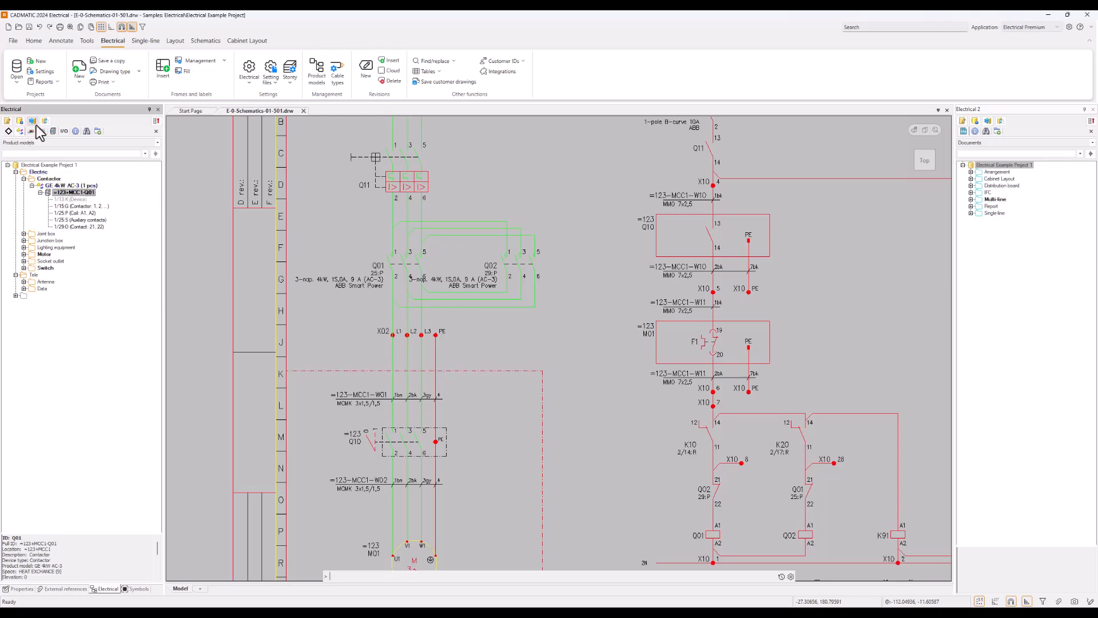
pyautogui.click(51, 133)
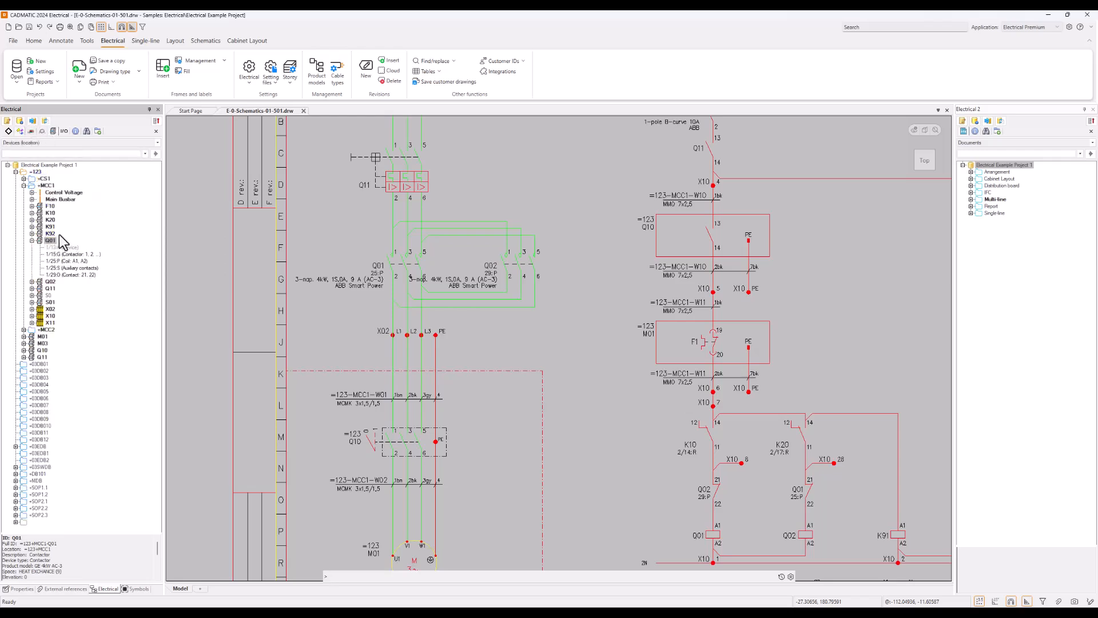
pyautogui.click(22, 132)
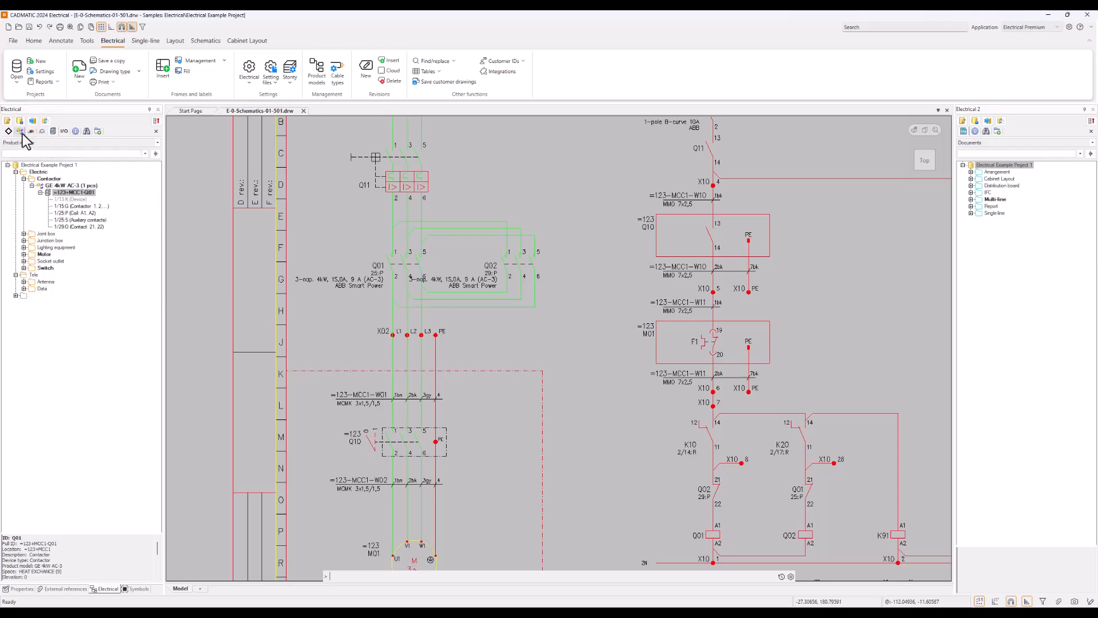
# - Review the commands available for device Q01, its main contact occurrence and the GE 4kW AC-3 product model
pyautogui.rightClick(86, 194)
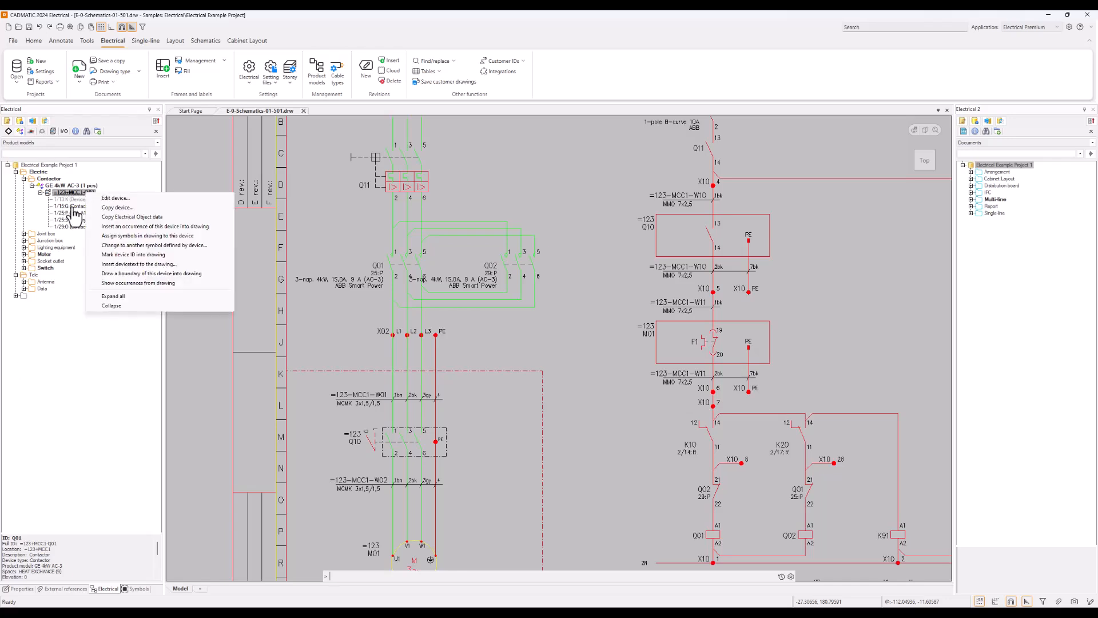
pyautogui.rightClick(73, 206)
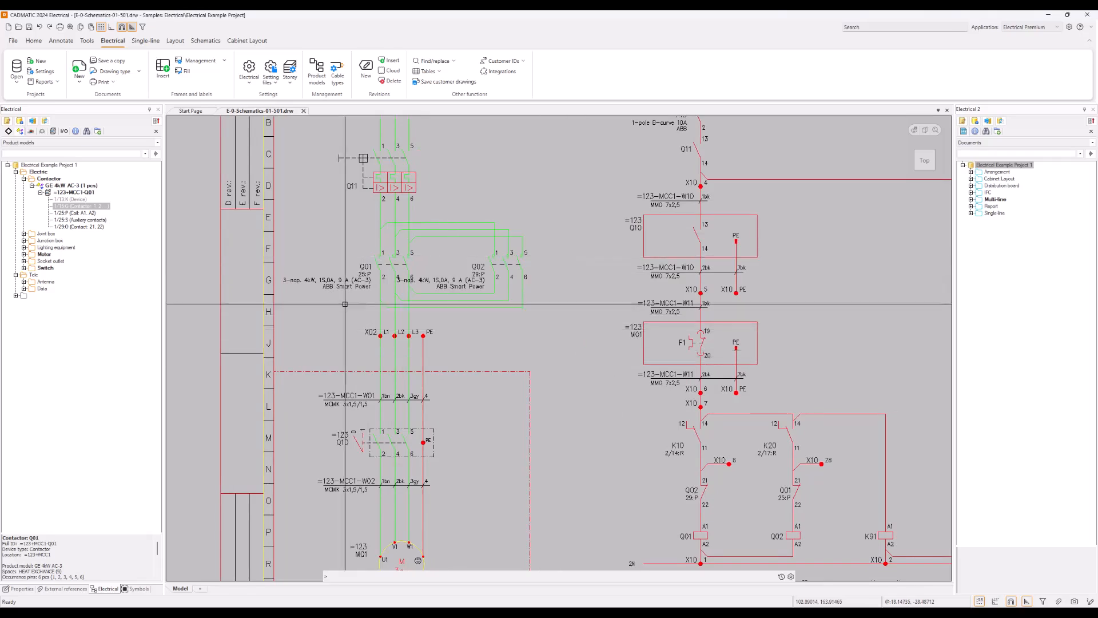
pyautogui.click(87, 186)
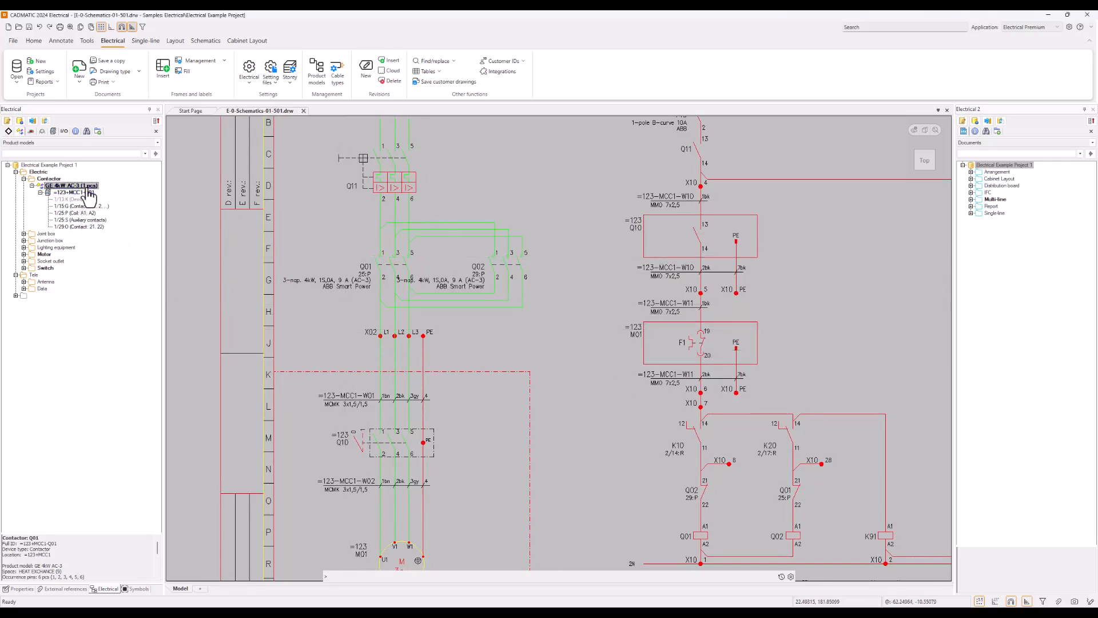
pyautogui.rightClick(75, 191)
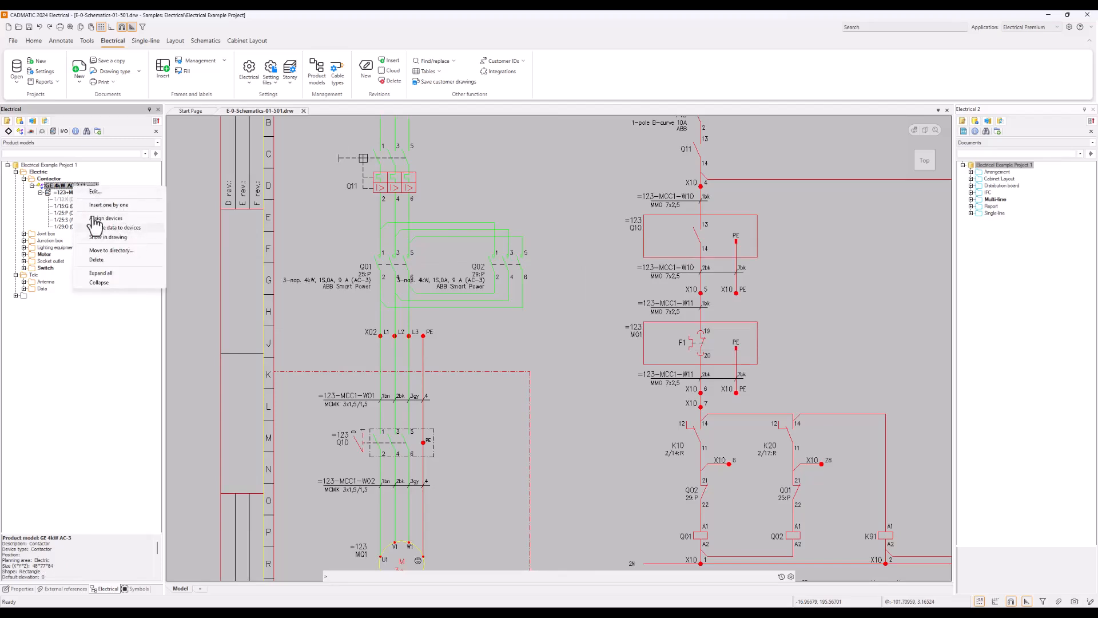
pyautogui.rightClick(68, 186)
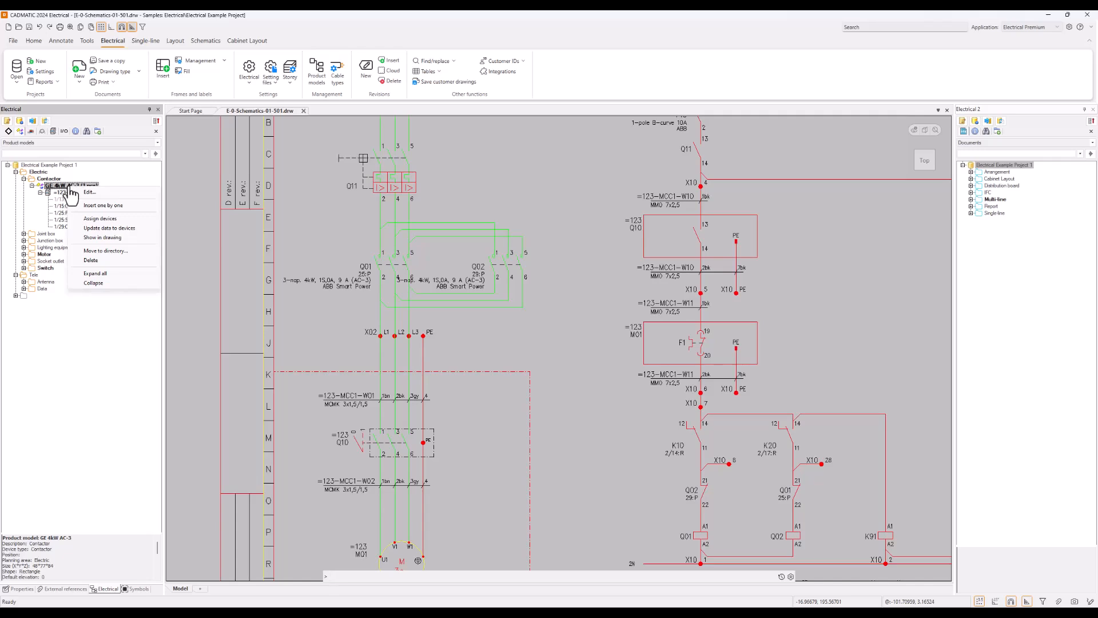
pyautogui.click(68, 186)
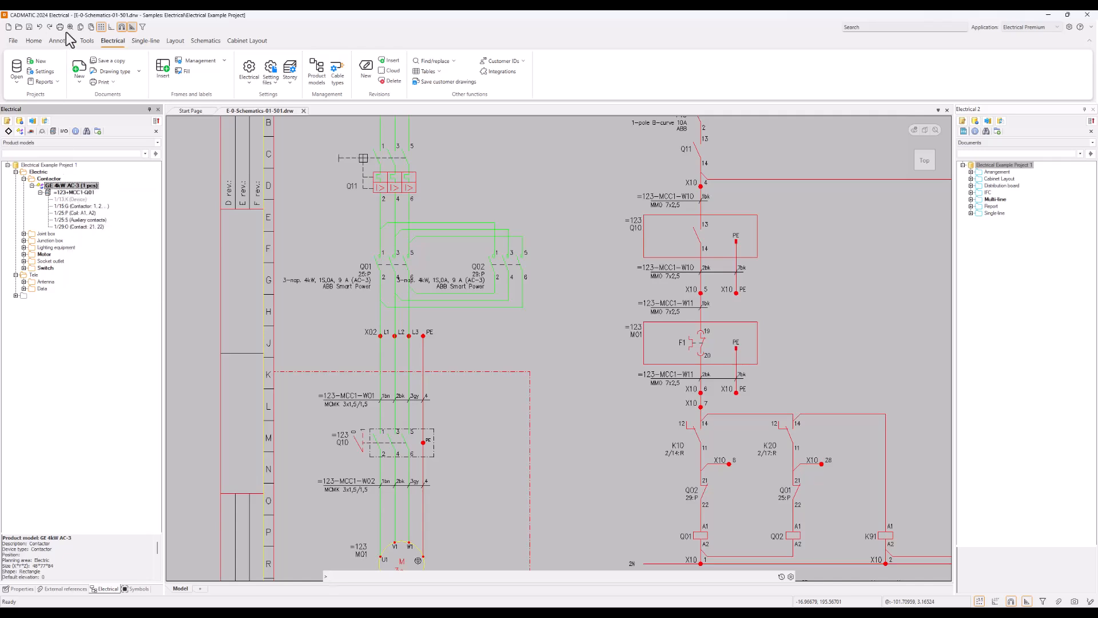
# - Save the drawing and assign contactor Q02 to the GE 4kW AC-3 product model with all model properties, expanding Q02's occurrences
pyautogui.click(30, 28)
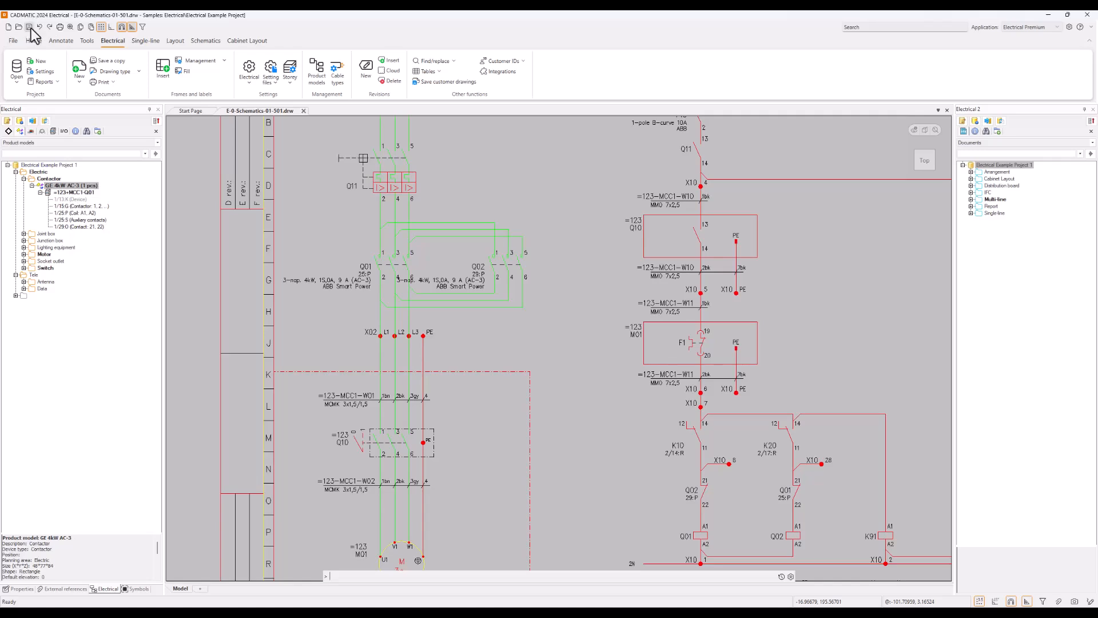
pyautogui.rightClick(81, 186)
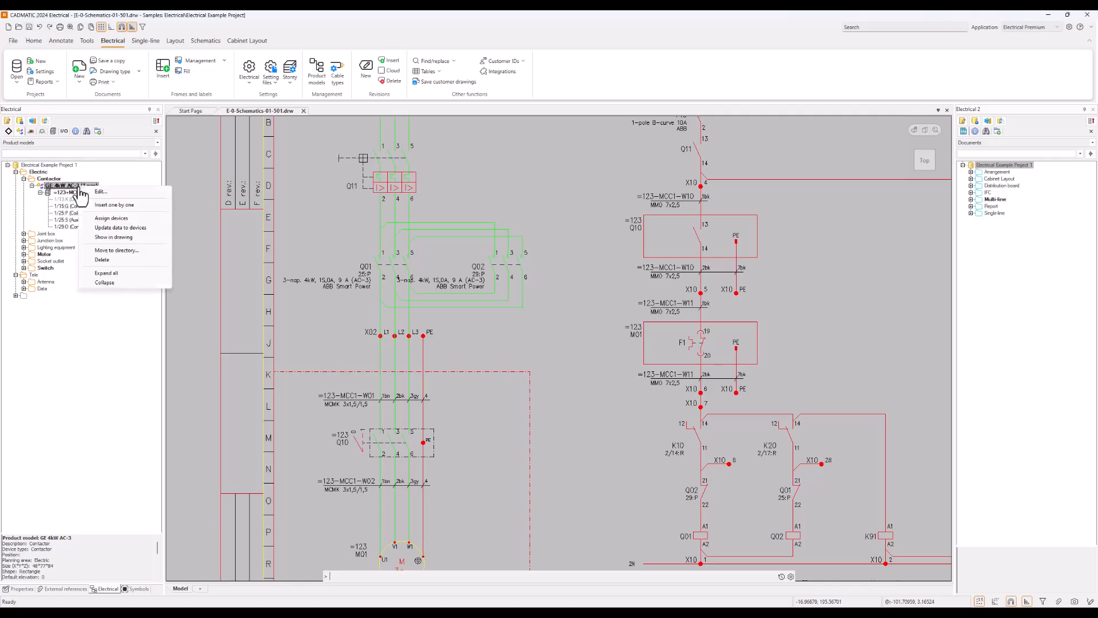
pyautogui.click(117, 227)
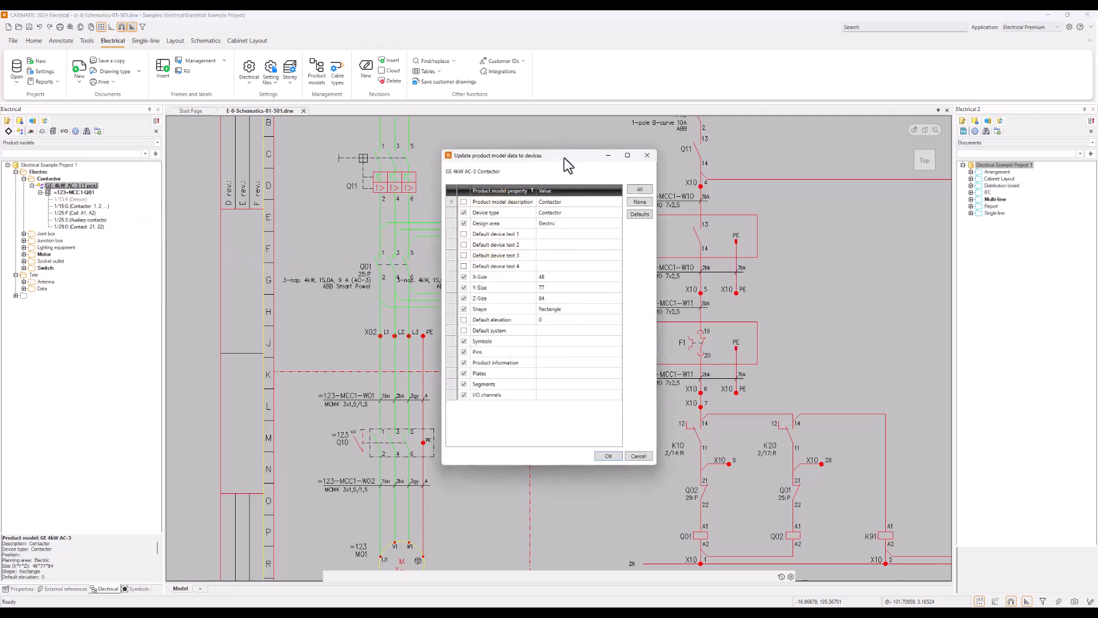
pyautogui.moveTo(564, 157); pyautogui.dragTo(680, 230)
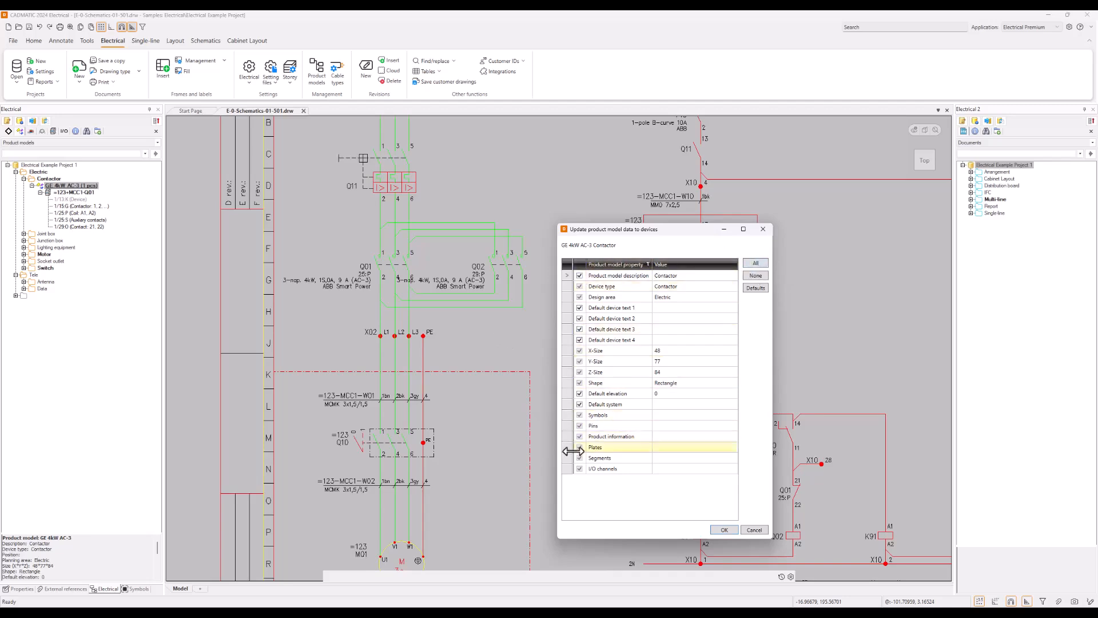
pyautogui.click(723, 530)
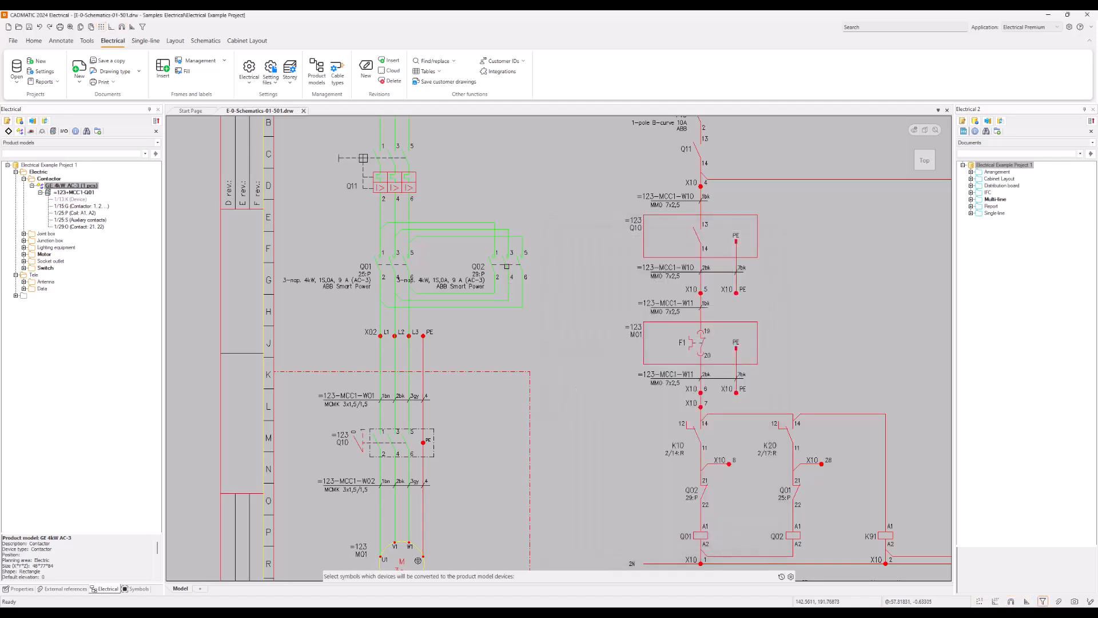
pyautogui.click(472, 277)
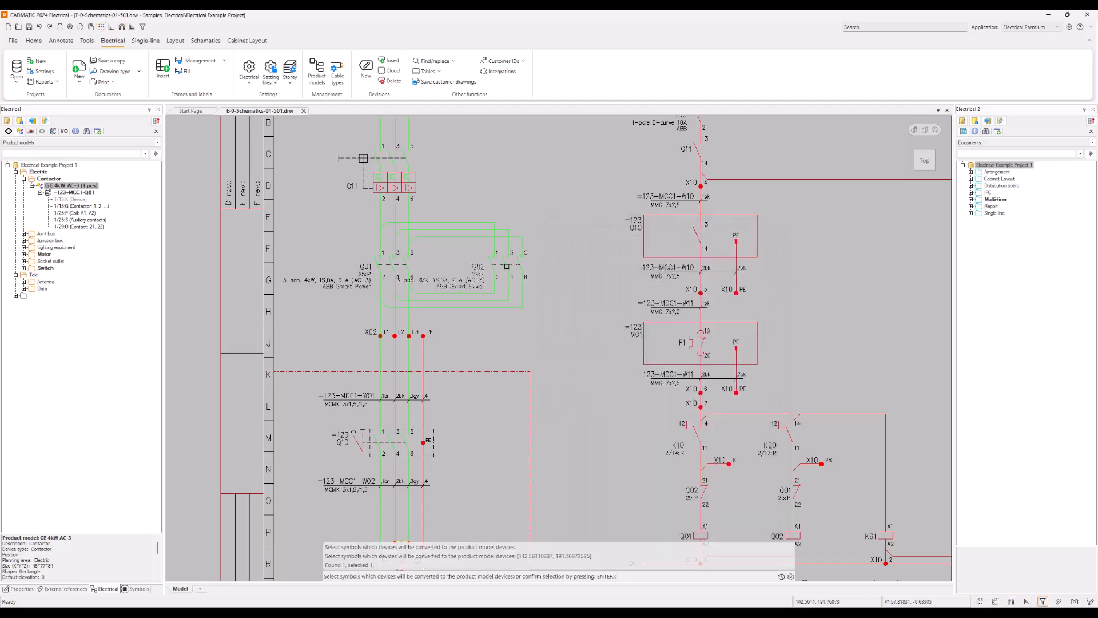
pyautogui.press('Return')
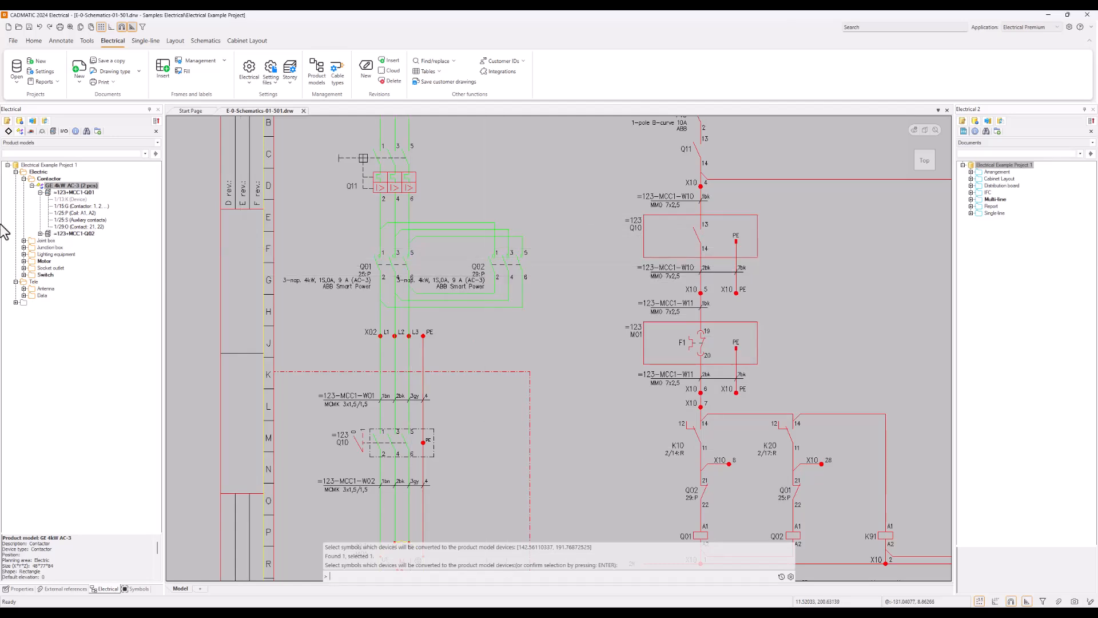
pyautogui.click(40, 234)
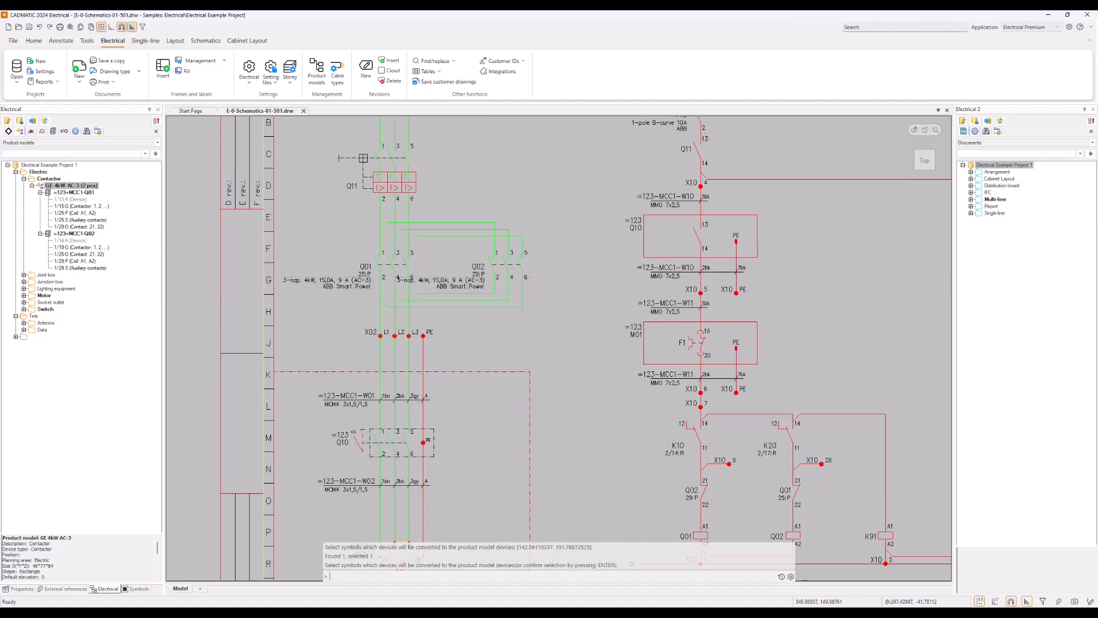
# - Go to sheet 3 of the schematic drawing
pyautogui.press('Escape')
pyautogui.scroll(-1, 589, 326)
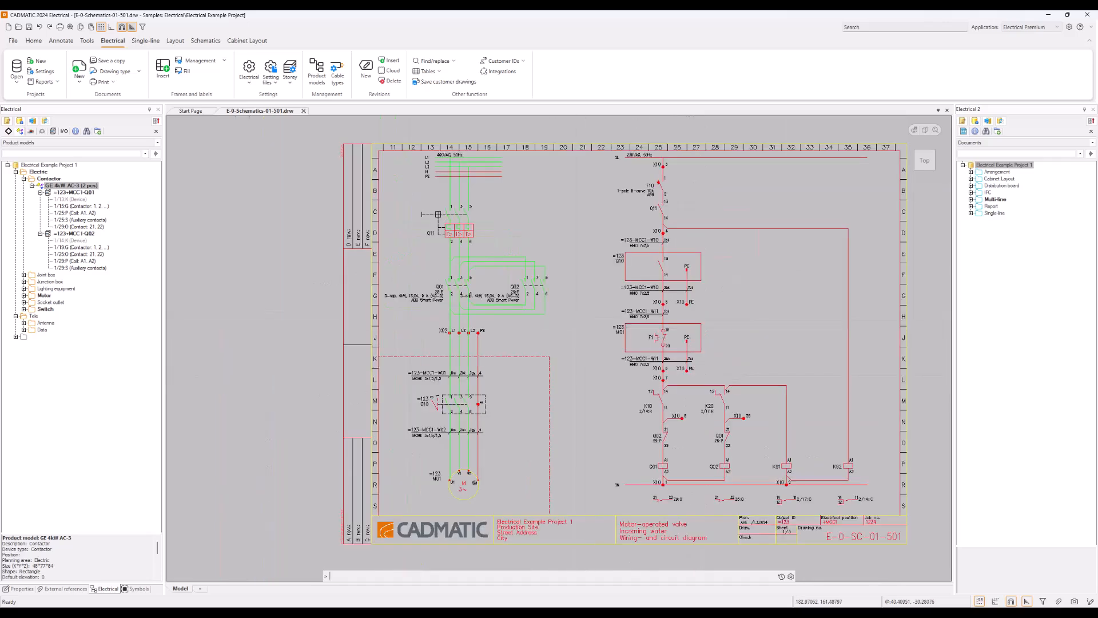
pyautogui.moveTo(589, 328); pyautogui.dragTo(477, 328, button='middle')
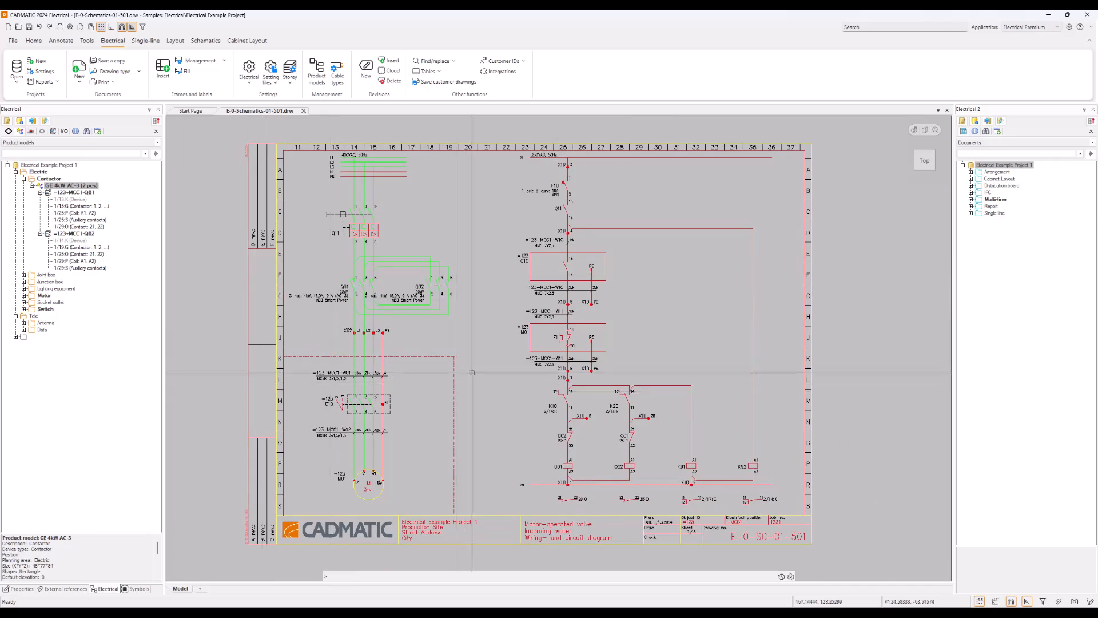
pyautogui.press('pagedown')
pyautogui.press('pagedown')
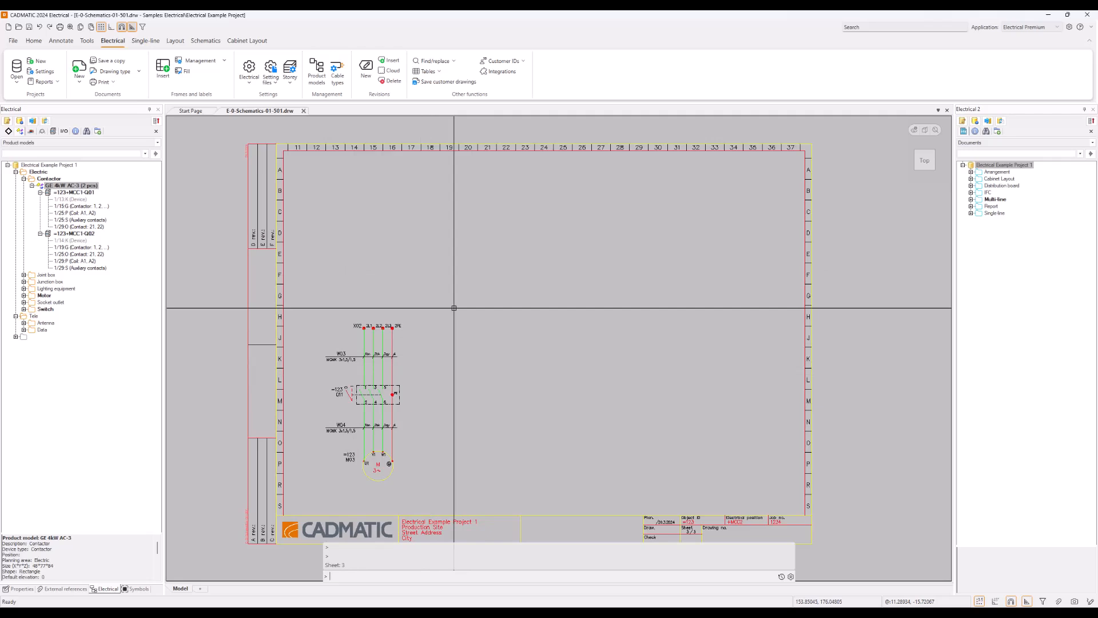
# - Insert the three-pole main contact symbol of a new GE 4kW AC-3 device above the X02 terminals, with contactor ID Q01
pyautogui.rightClick(86, 193)
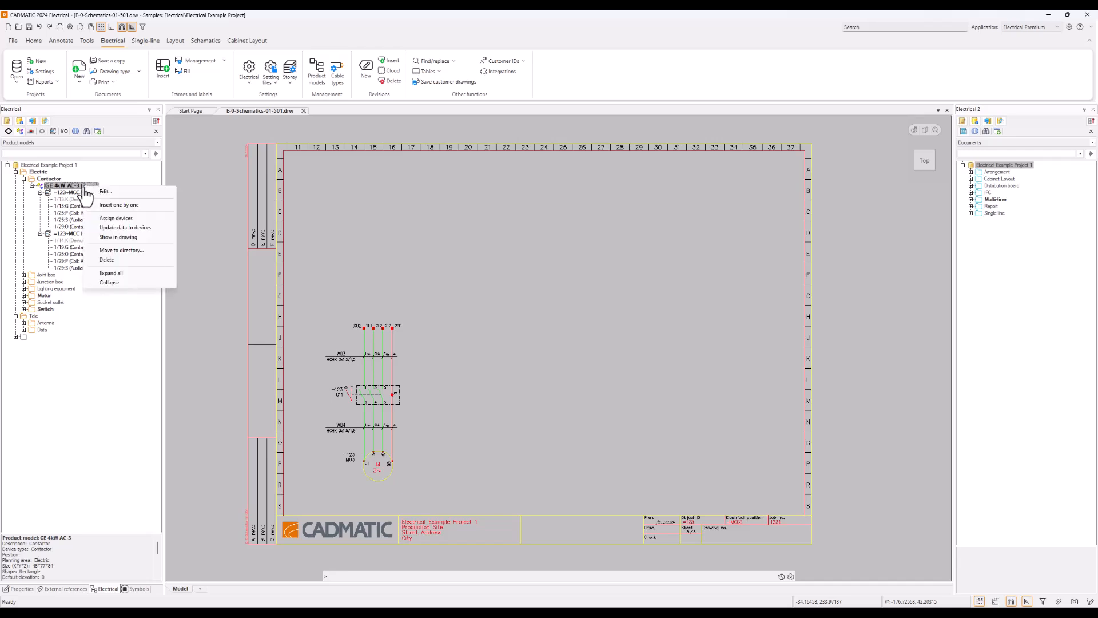
pyautogui.click(131, 206)
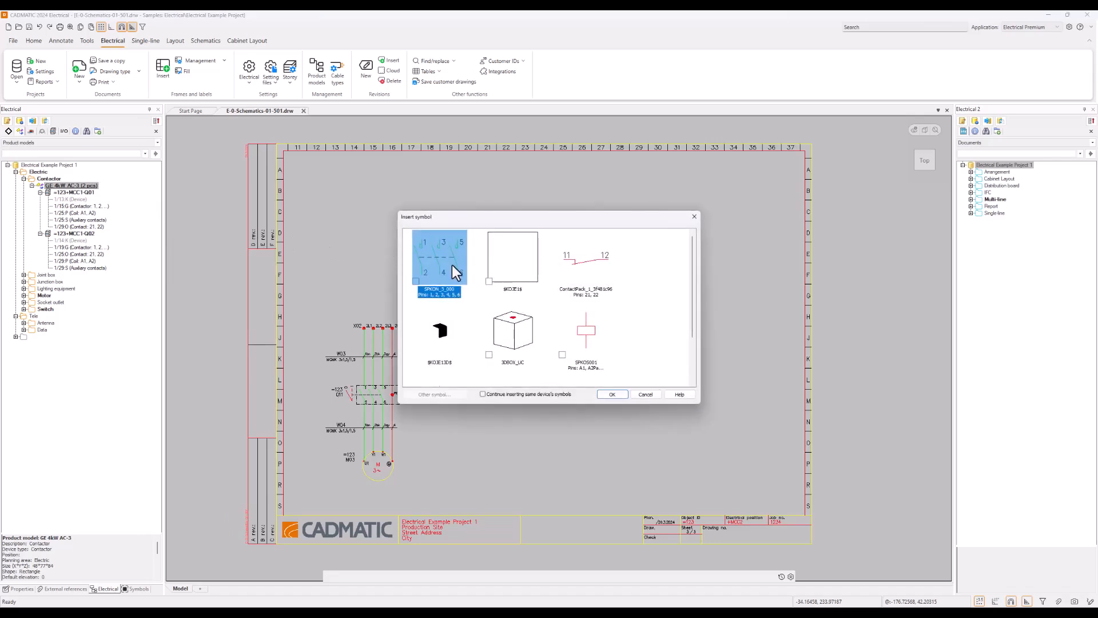
pyautogui.scroll(-3, 598, 346)
pyautogui.scroll(3, 512, 335)
pyautogui.click(613, 399)
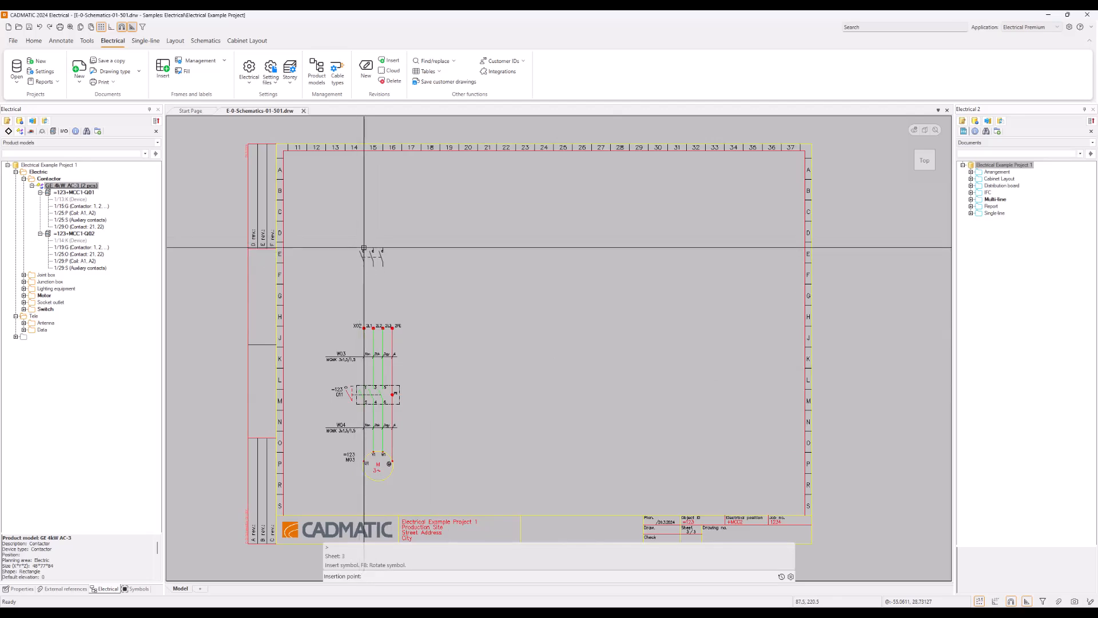
pyautogui.click(364, 258)
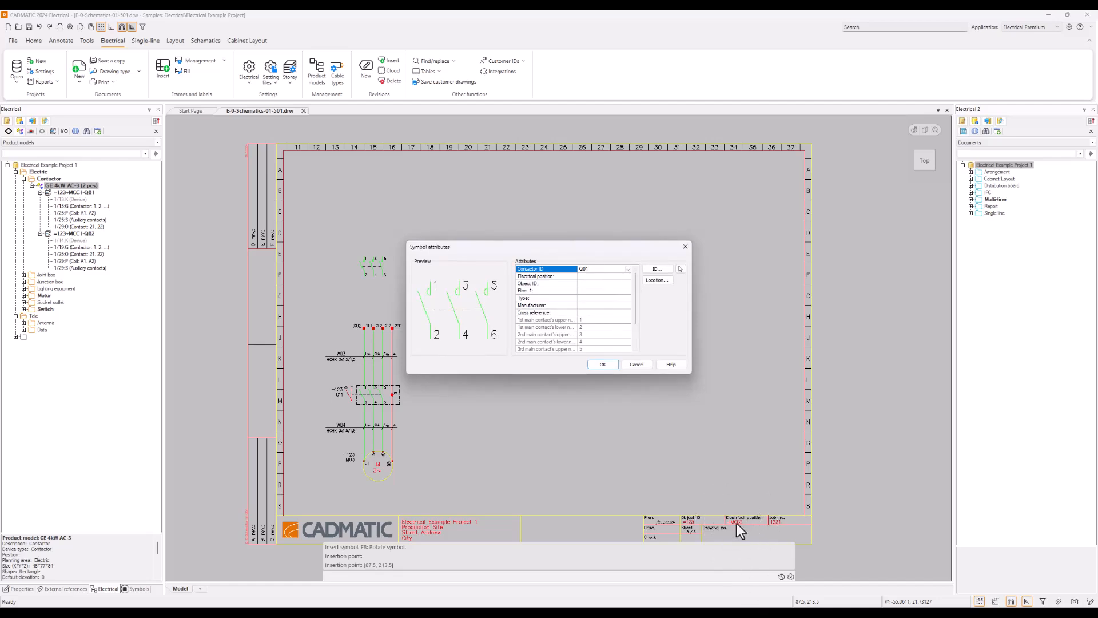
pyautogui.click(602, 364)
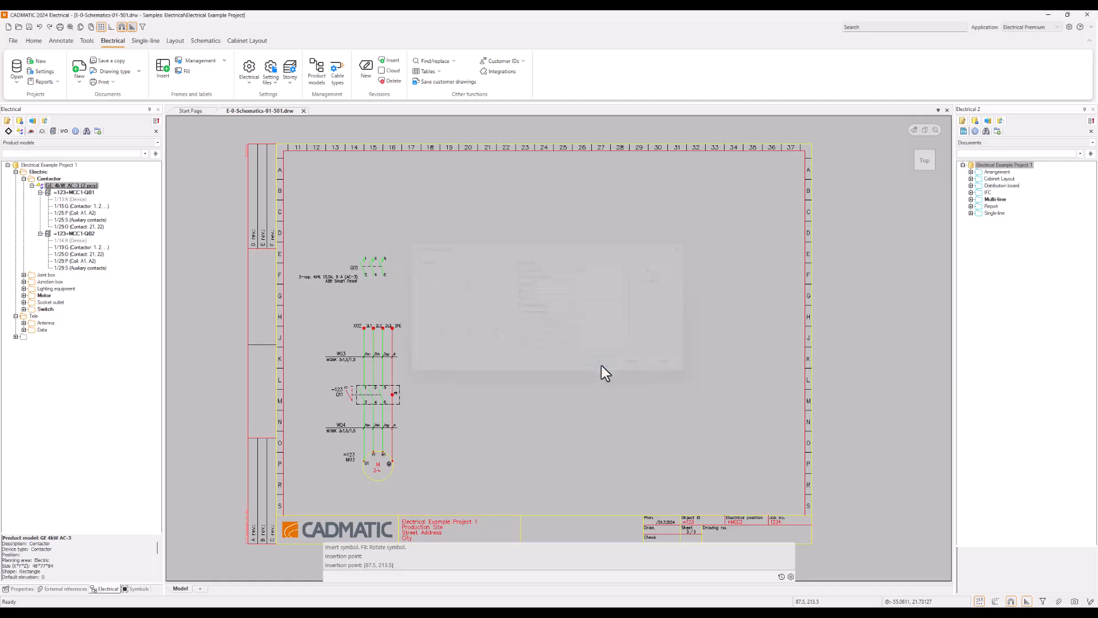
pyautogui.click(622, 395)
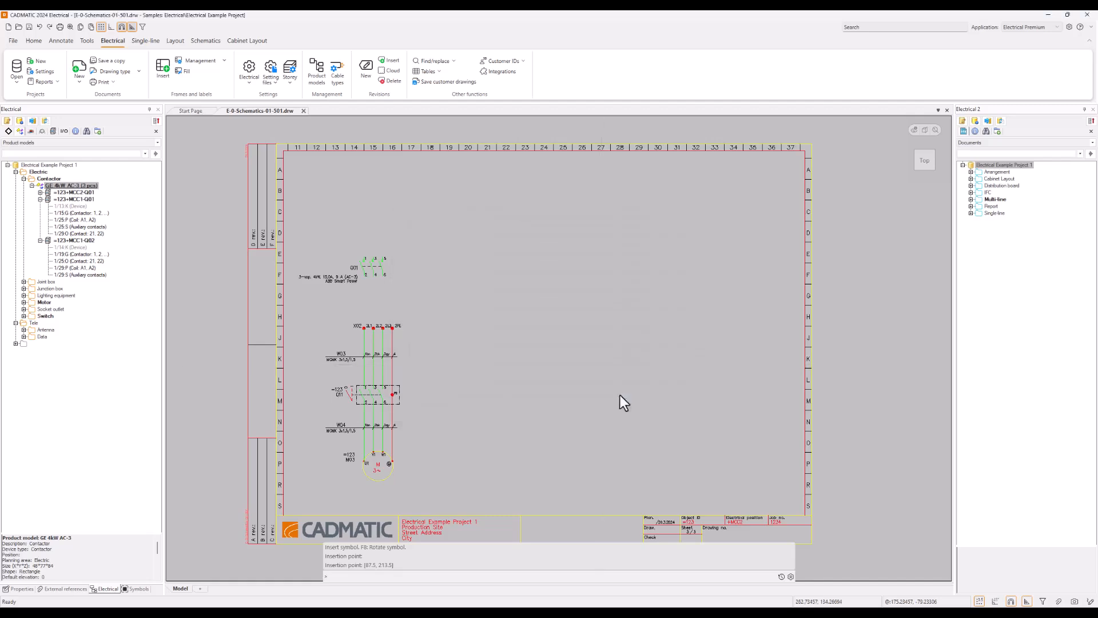
# - Insert another GE 4kW AC-3 three-pole main contact symbol beside Q01, with contactor ID Q02, and end the insertion
pyautogui.click(468, 266)
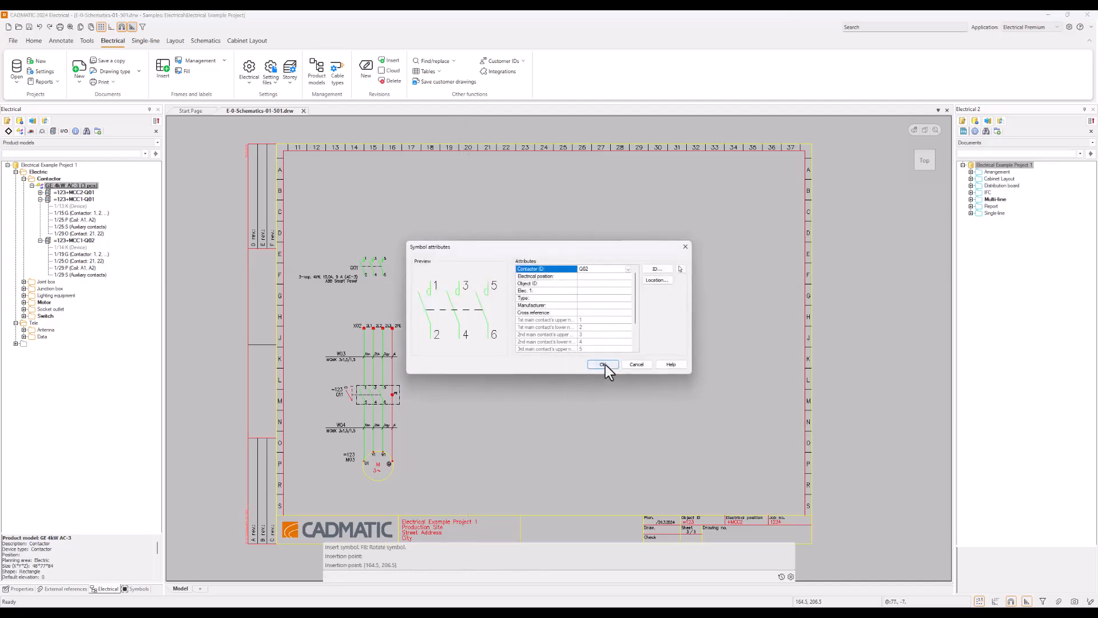
pyautogui.click(604, 364)
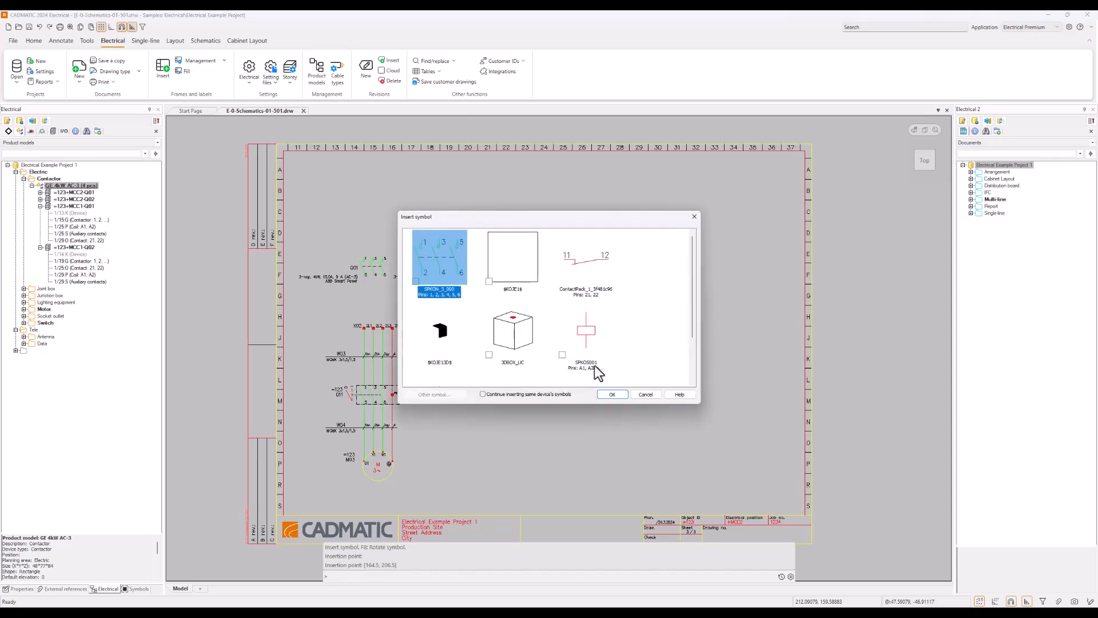
pyautogui.click(646, 394)
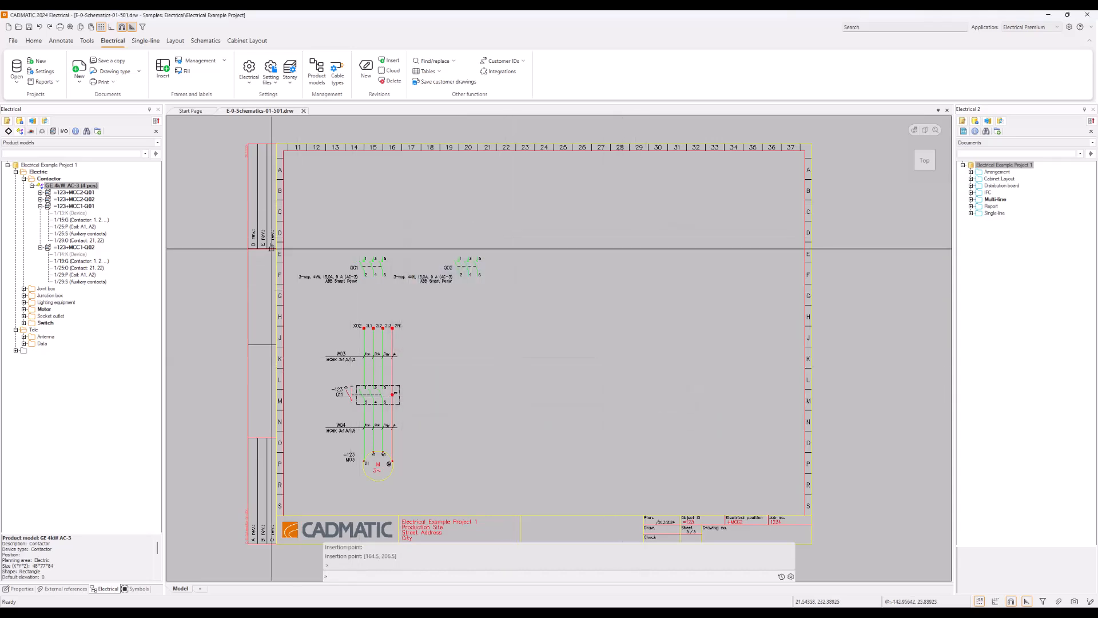
# - Examine the occurrences of the MCC1 and MCC2 contactors under the GE 4kW AC-3 product model, collapsing all four devices again
pyautogui.click(40, 199)
pyautogui.click(40, 192)
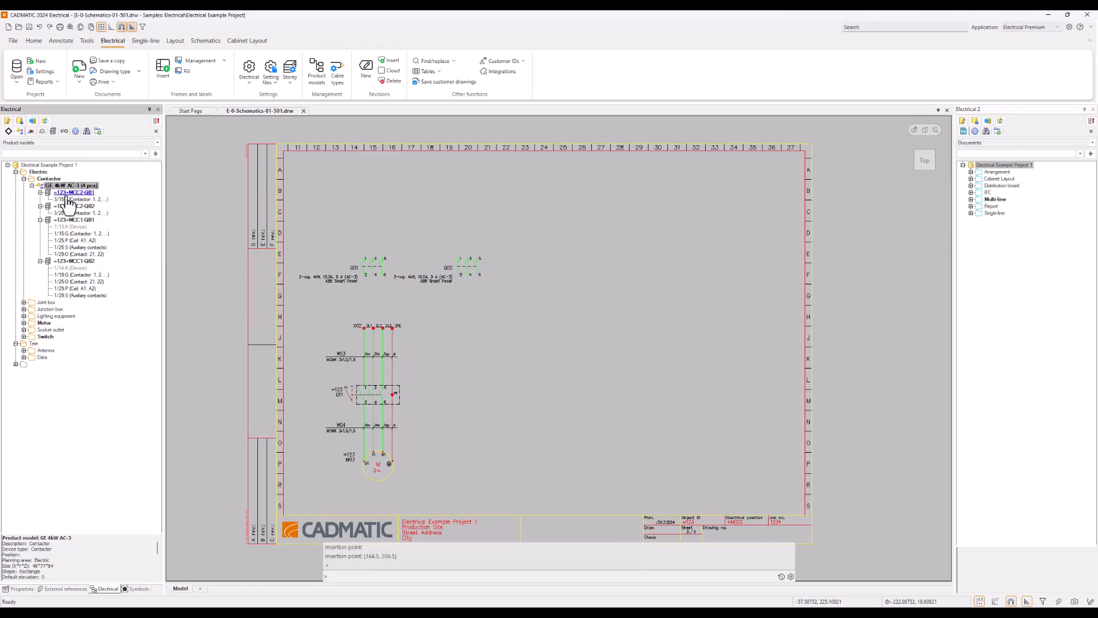
pyautogui.click(64, 219)
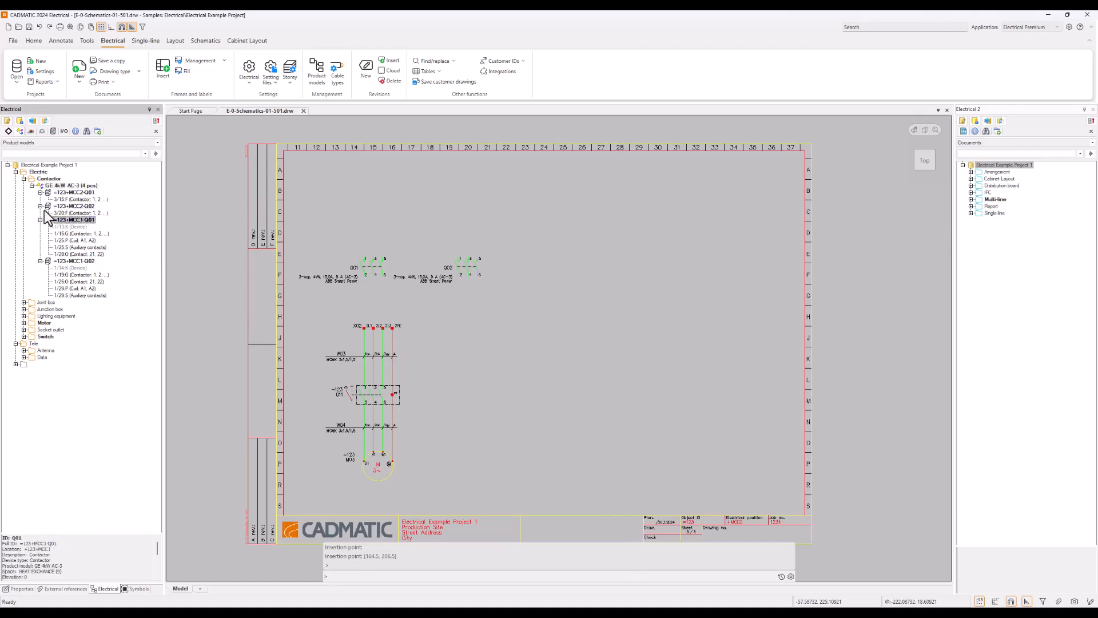
pyautogui.click(40, 206)
pyautogui.click(40, 192)
pyautogui.click(40, 206)
pyautogui.click(40, 213)
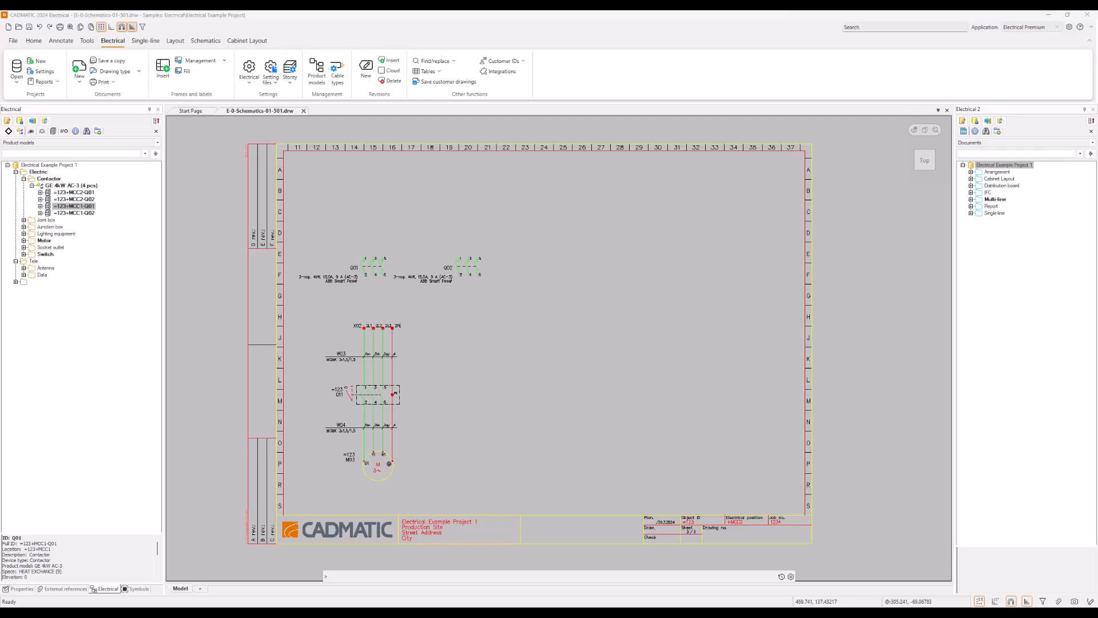
pyautogui.click(445, 311)
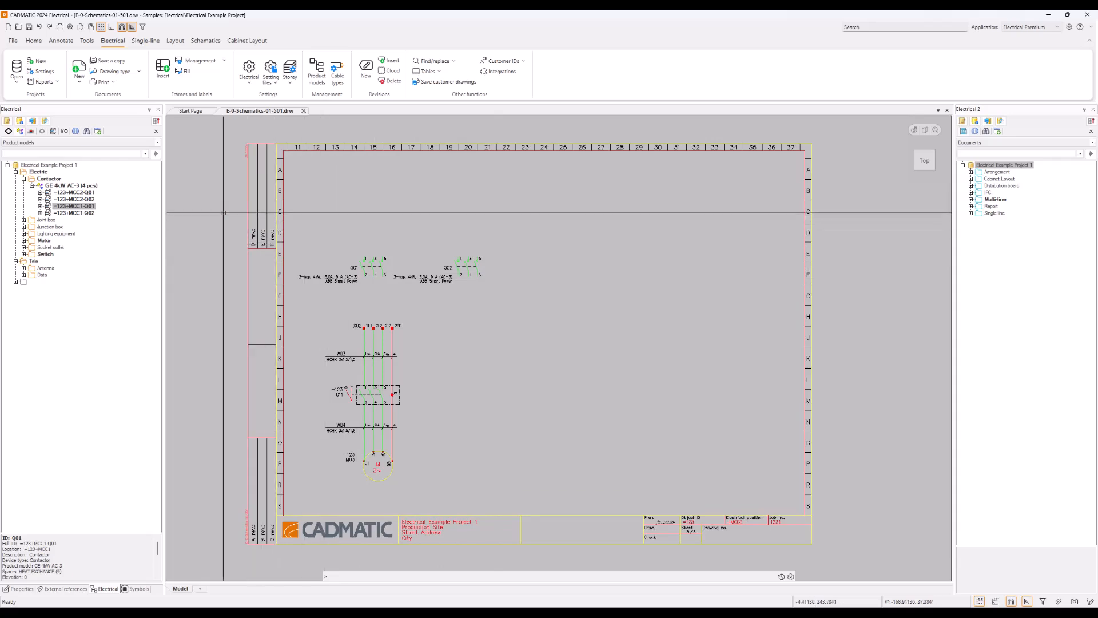
# - Open the GE 4kW AC-3 product model for editing and show its product information with the full code type
pyautogui.rightClick(67, 186)
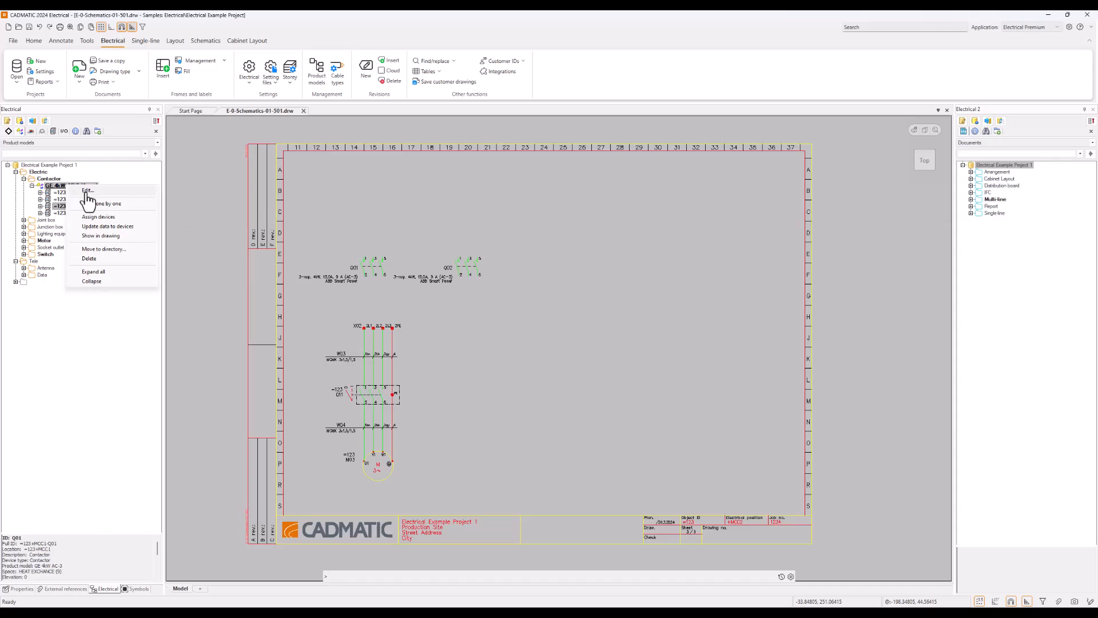
pyautogui.click(87, 192)
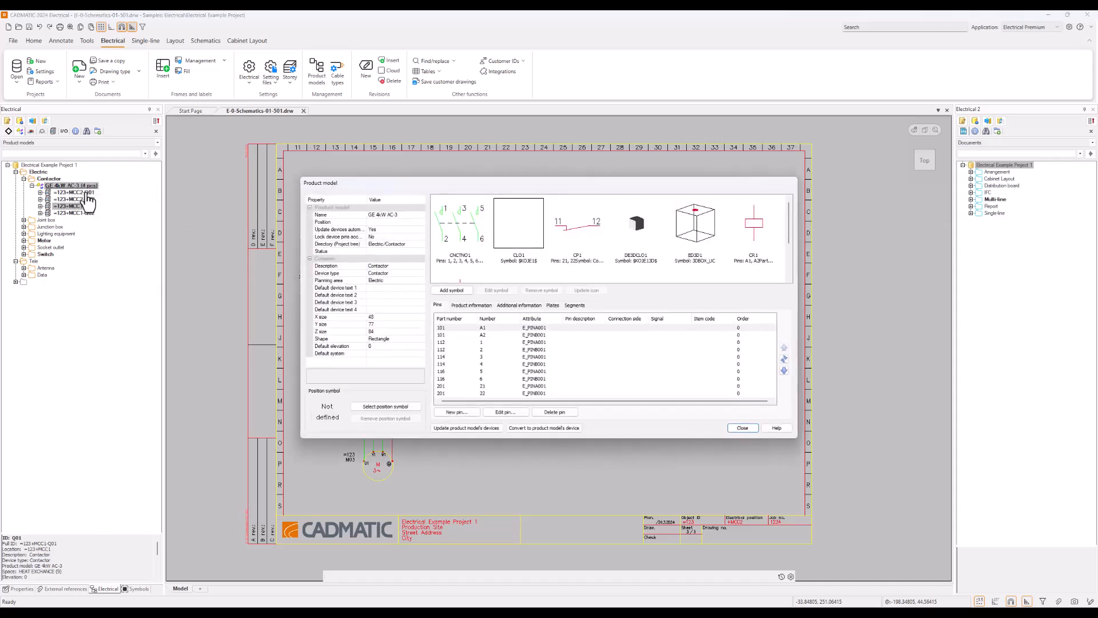
pyautogui.click(480, 306)
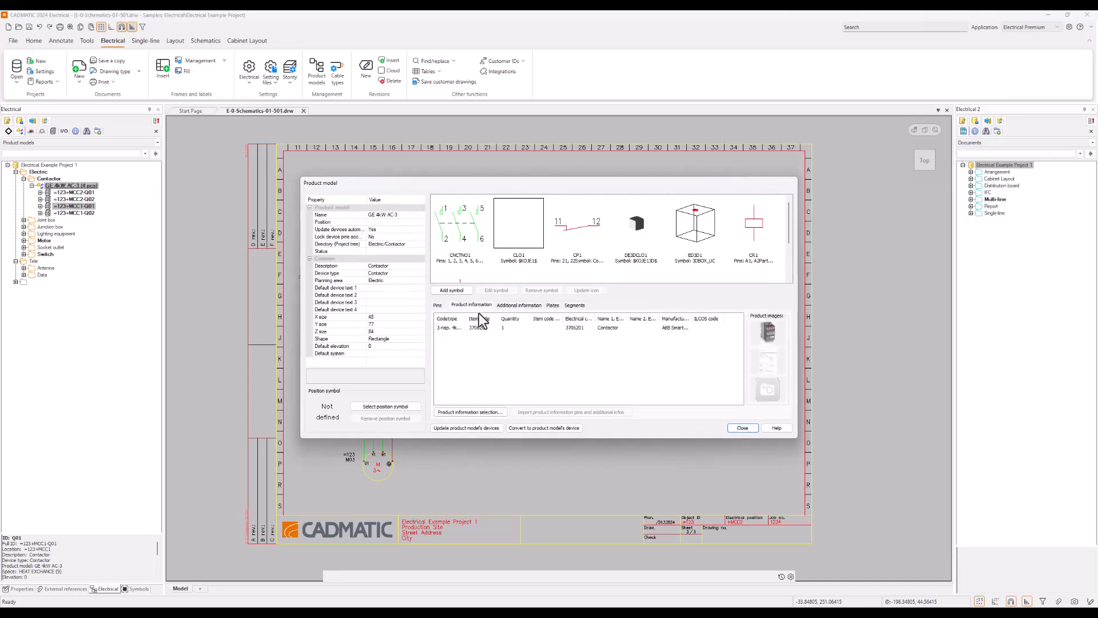
pyautogui.moveTo(464, 319); pyautogui.dragTo(488, 318)
pyautogui.click(486, 331)
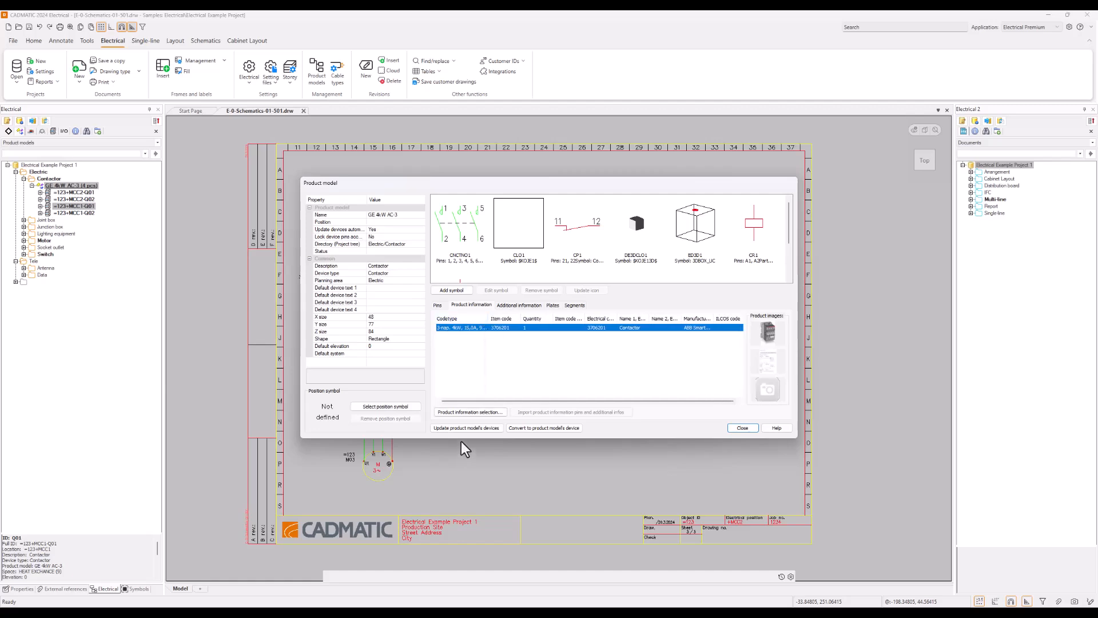
# - Search the Siemens standard database for the product 3RT2016-1AP01 to use as the model's product information
pyautogui.click(470, 413)
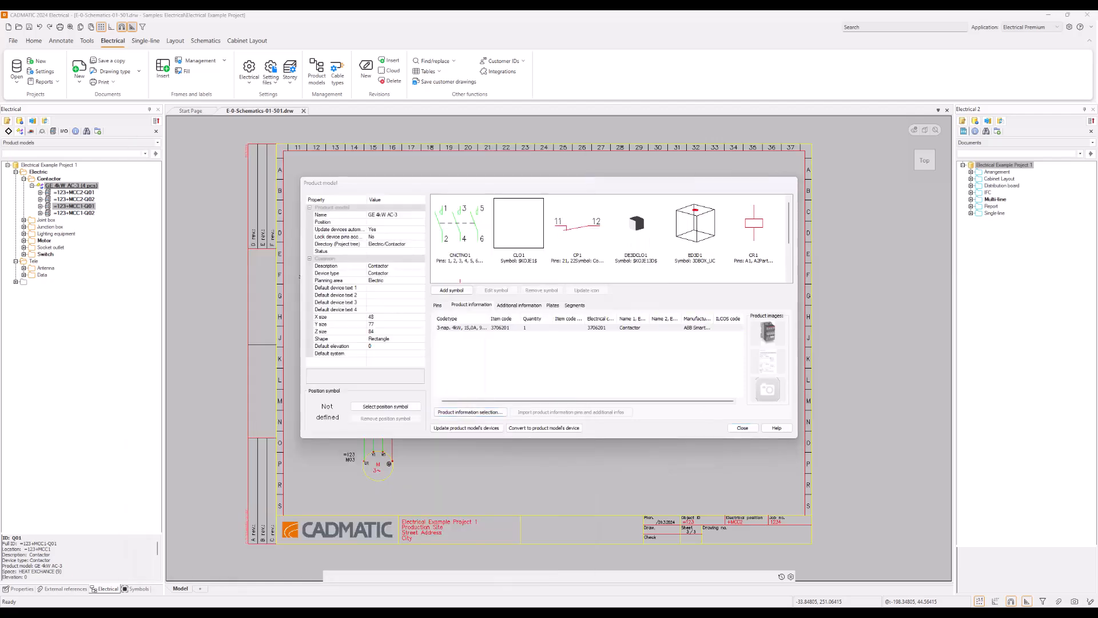
pyautogui.moveTo(869, 184); pyautogui.dragTo(572, 154)
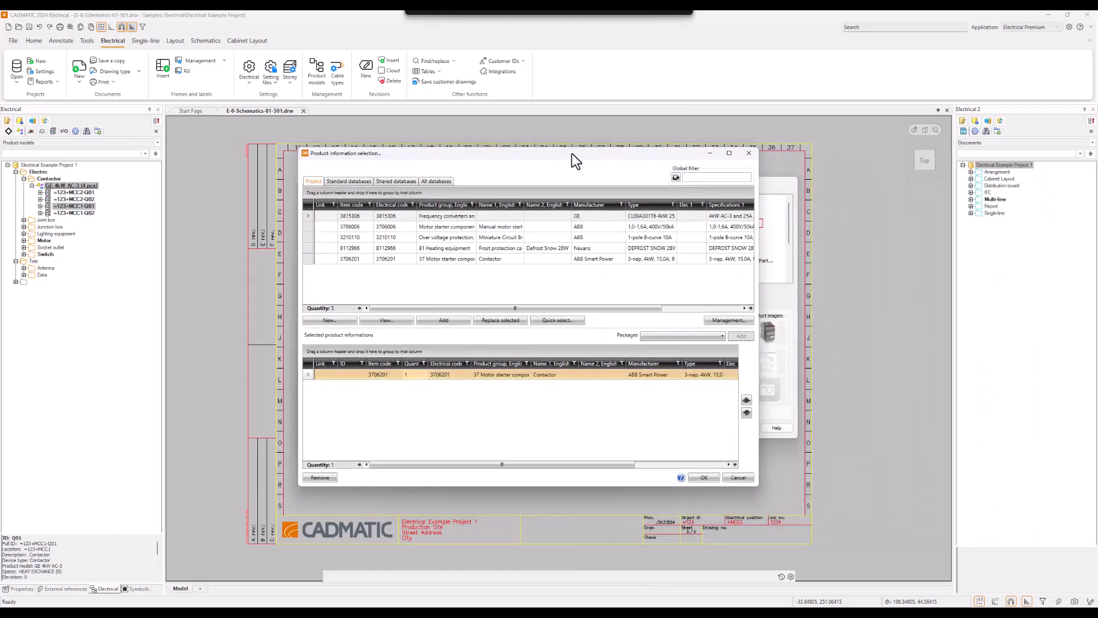
pyautogui.click(356, 181)
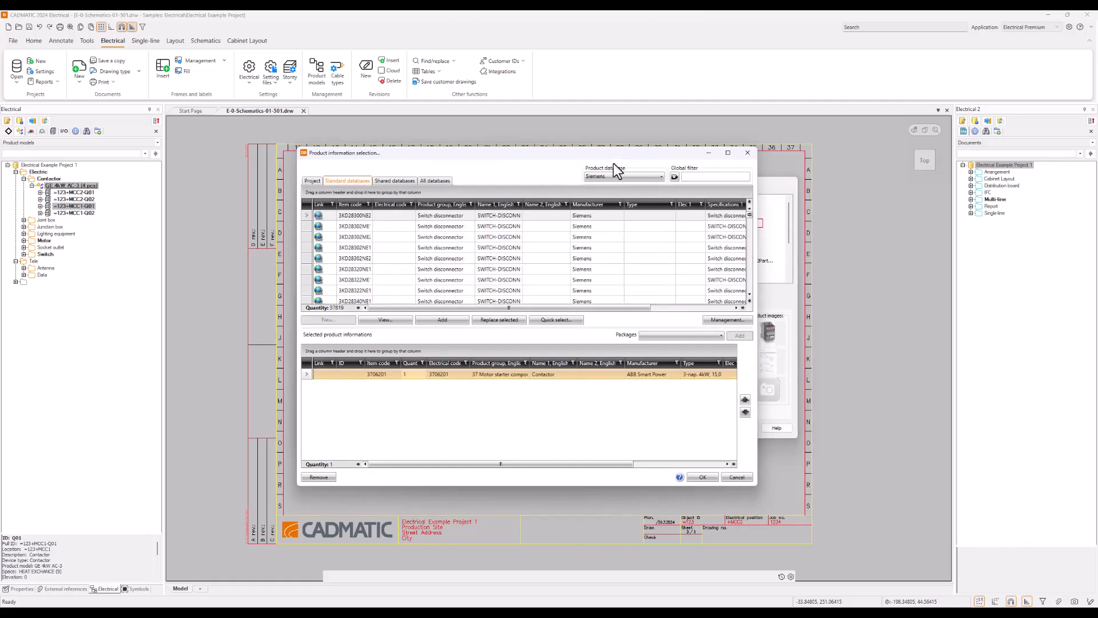
pyautogui.click(698, 177)
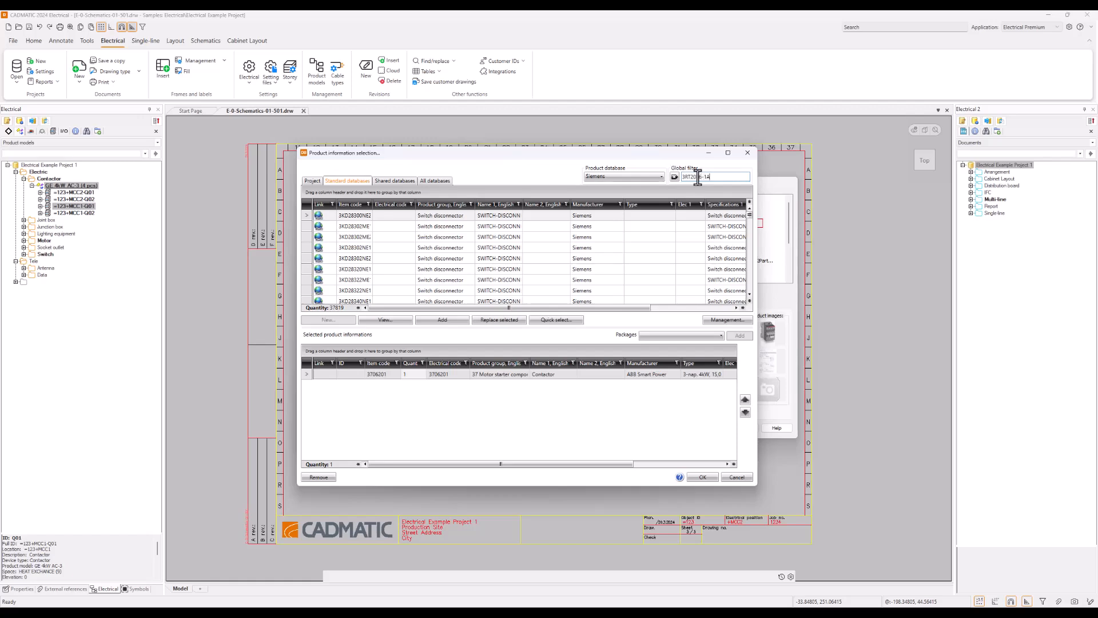
pyautogui.write('01')
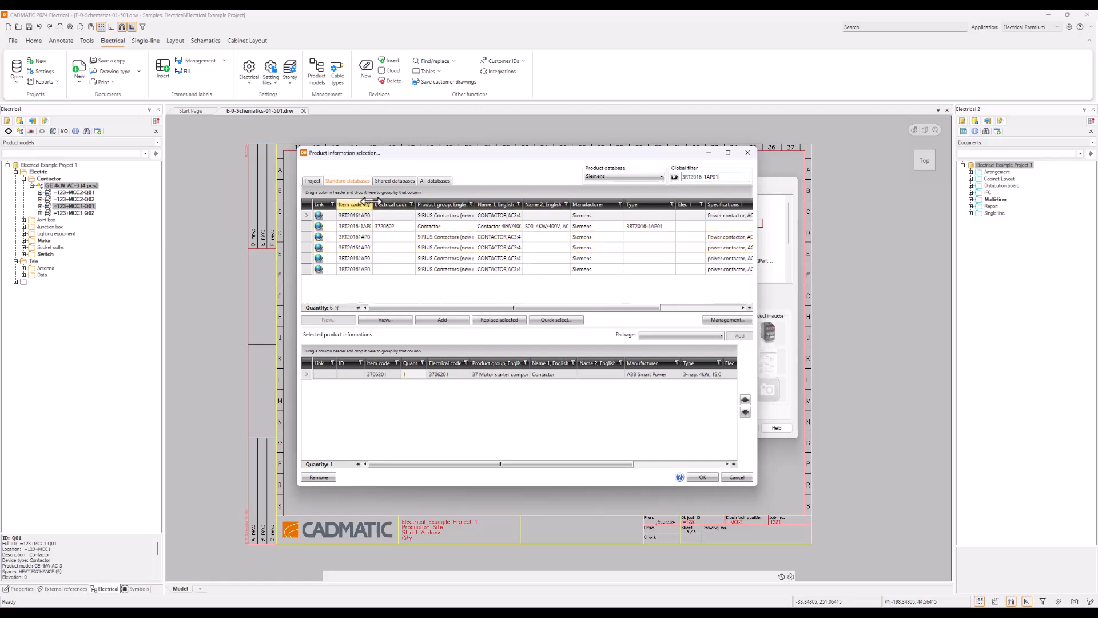
# - Add the Siemens contactor 3RT2016-1AP01 to the product model's selected product information
pyautogui.moveTo(373, 204); pyautogui.dragTo(409, 204)
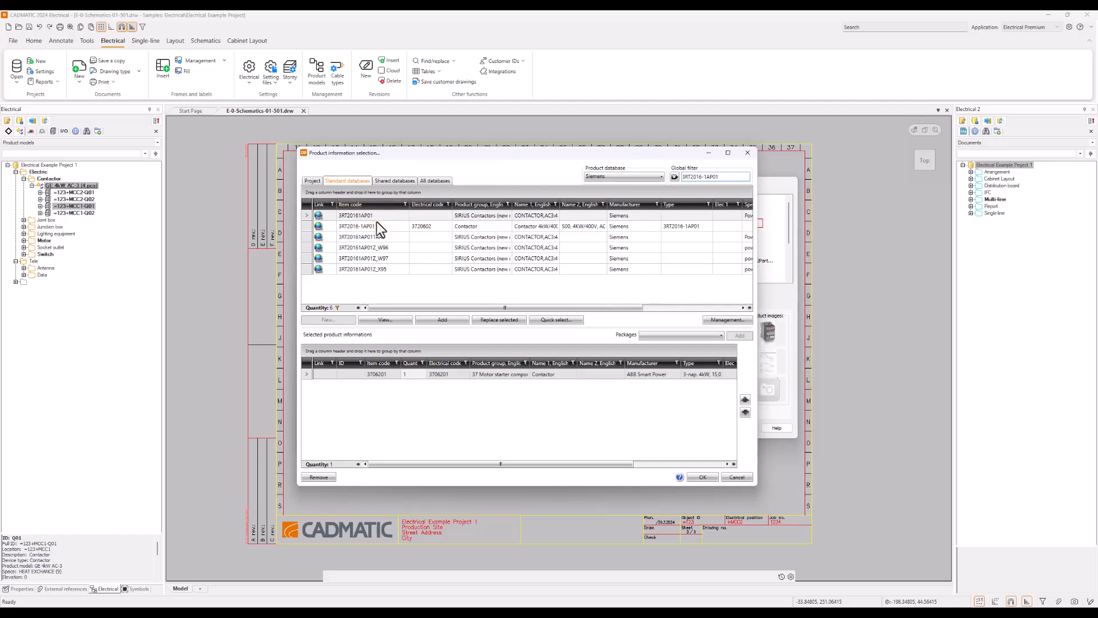
pyautogui.click(376, 227)
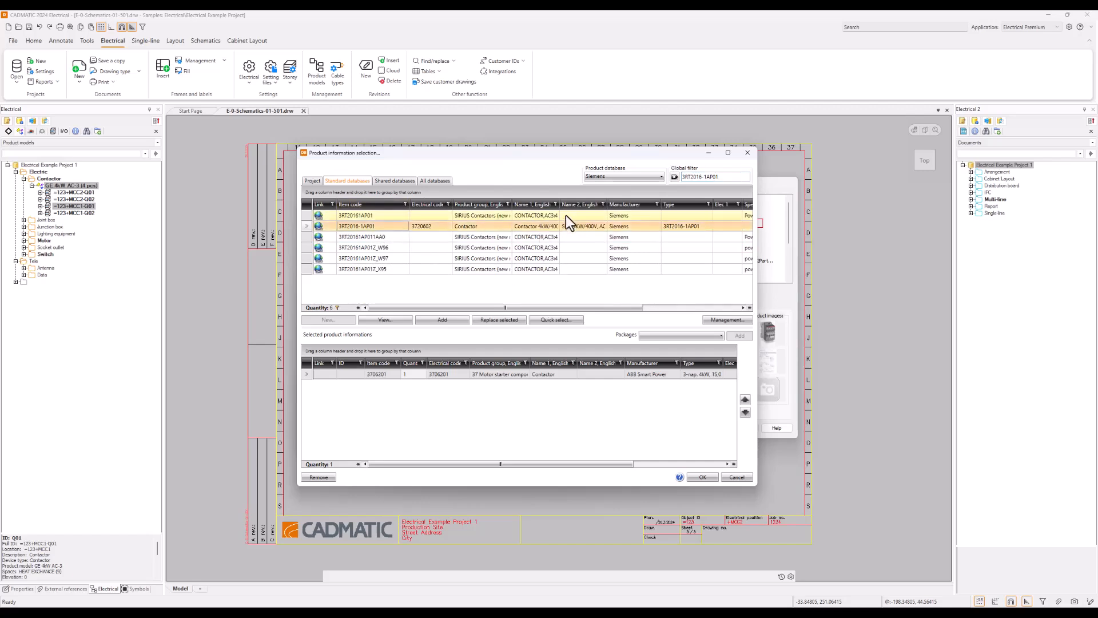
pyautogui.moveTo(560, 204); pyautogui.dragTo(575, 205)
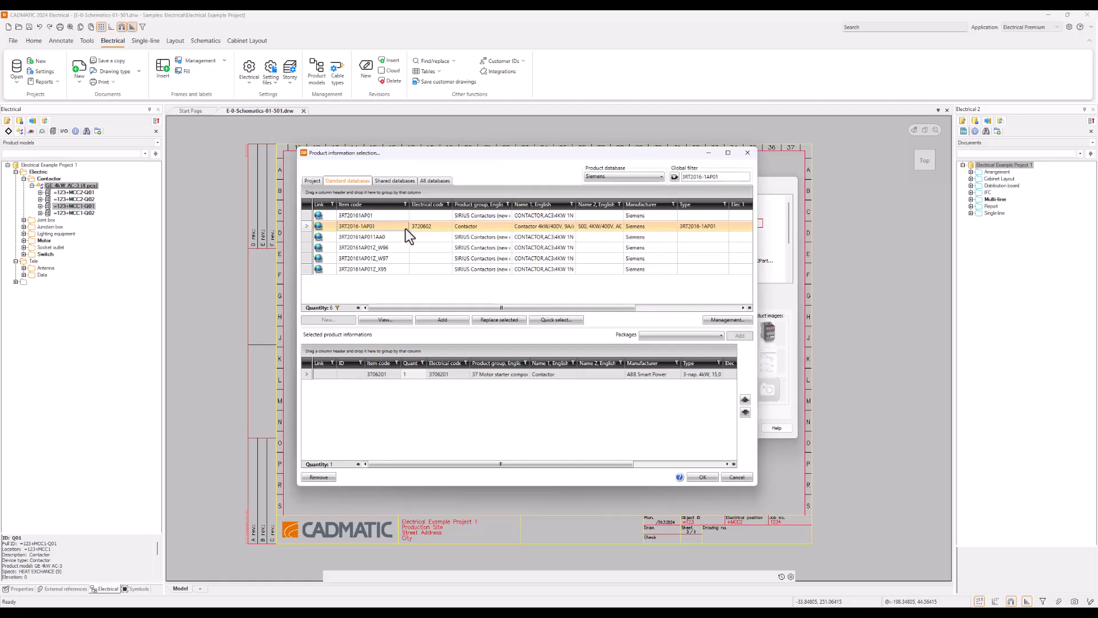
pyautogui.moveTo(613, 310); pyautogui.dragTo(521, 318)
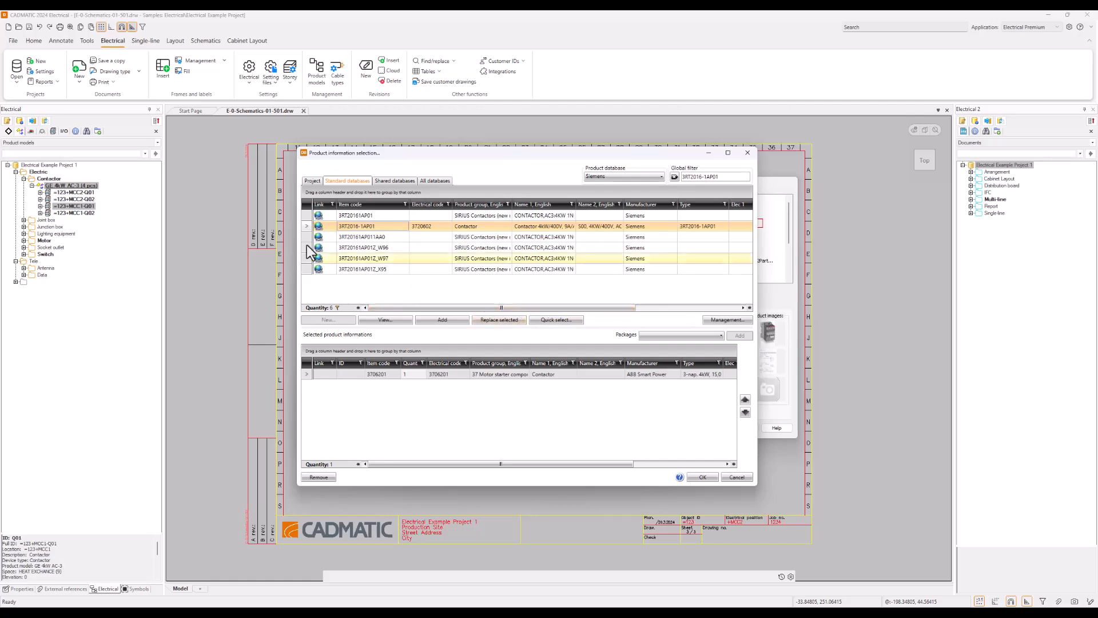
pyautogui.doubleClick(314, 226)
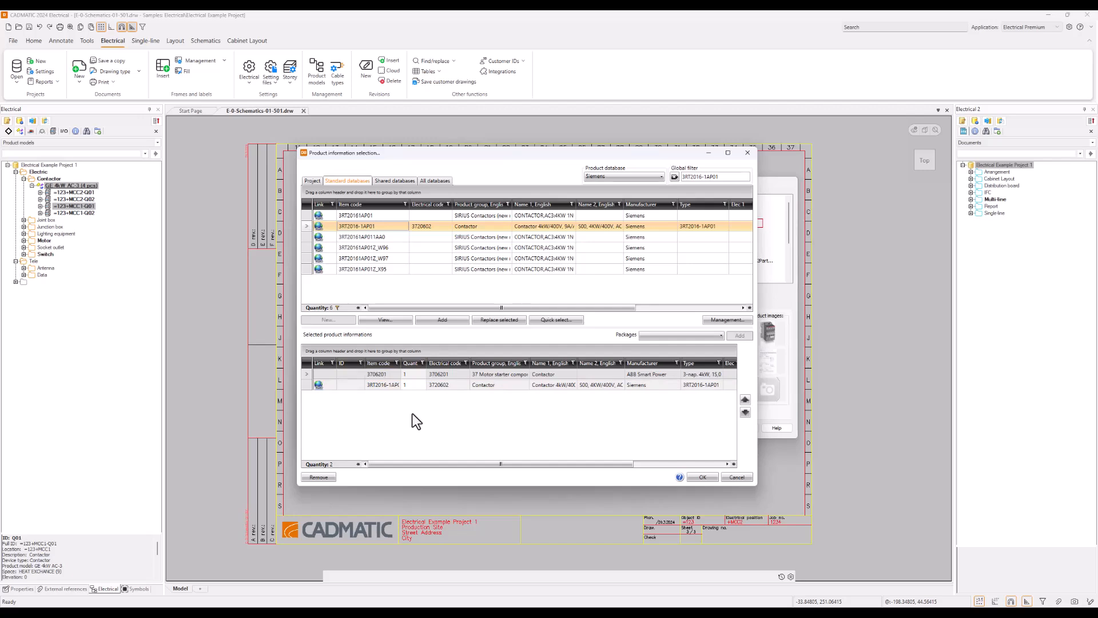
# - Remove the ABB Smart Power contactor from the product model's selected product information
pyautogui.click(307, 375)
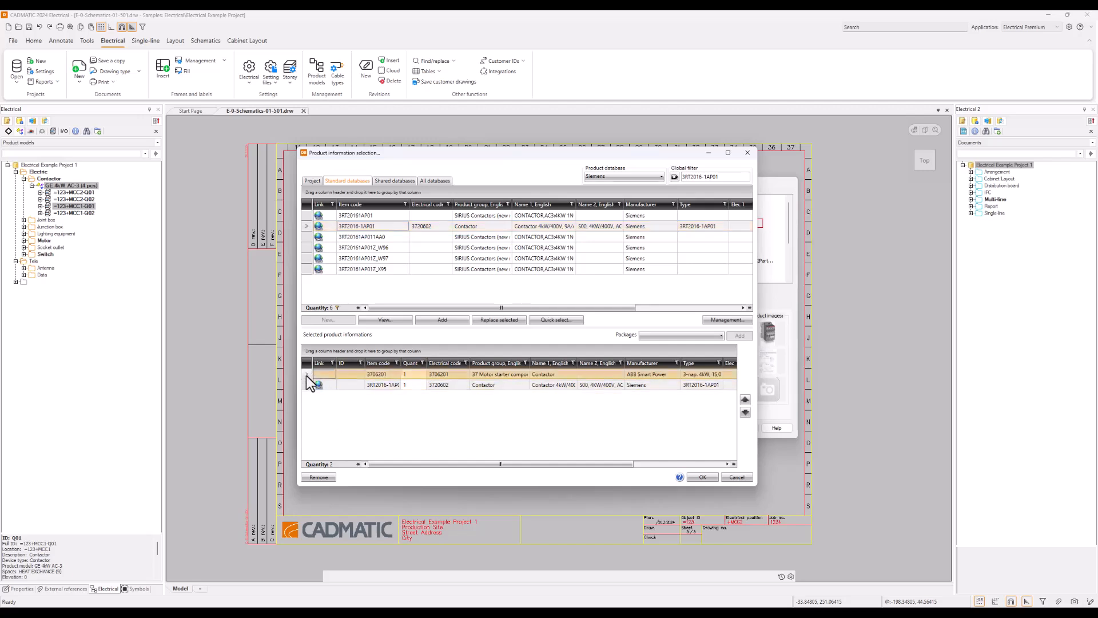
pyautogui.rightClick(307, 376)
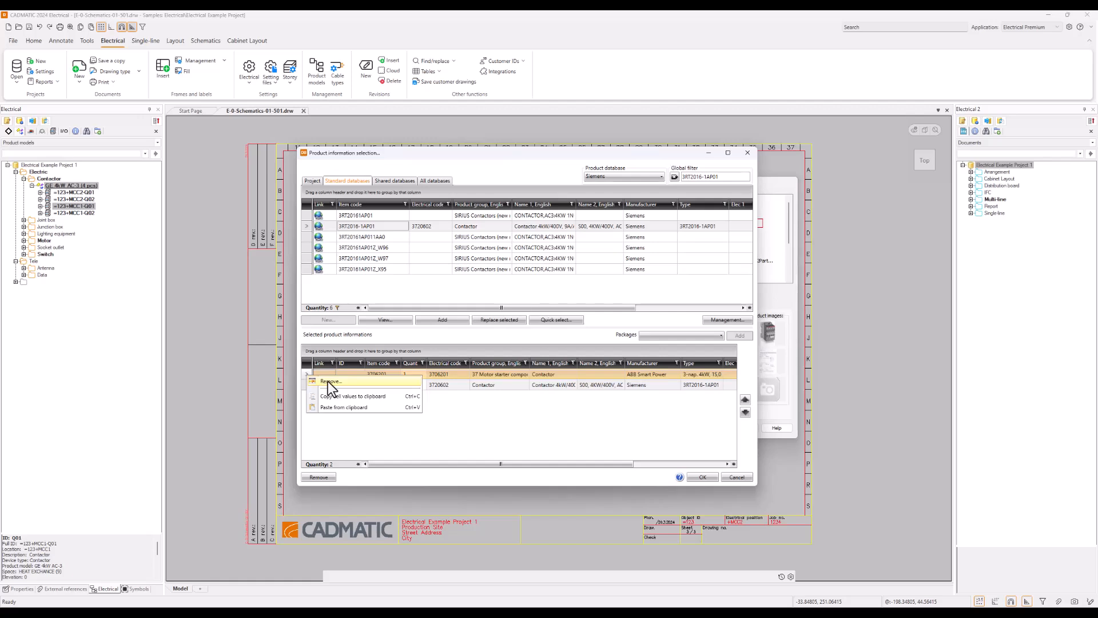
pyautogui.click(330, 381)
pyautogui.click(565, 337)
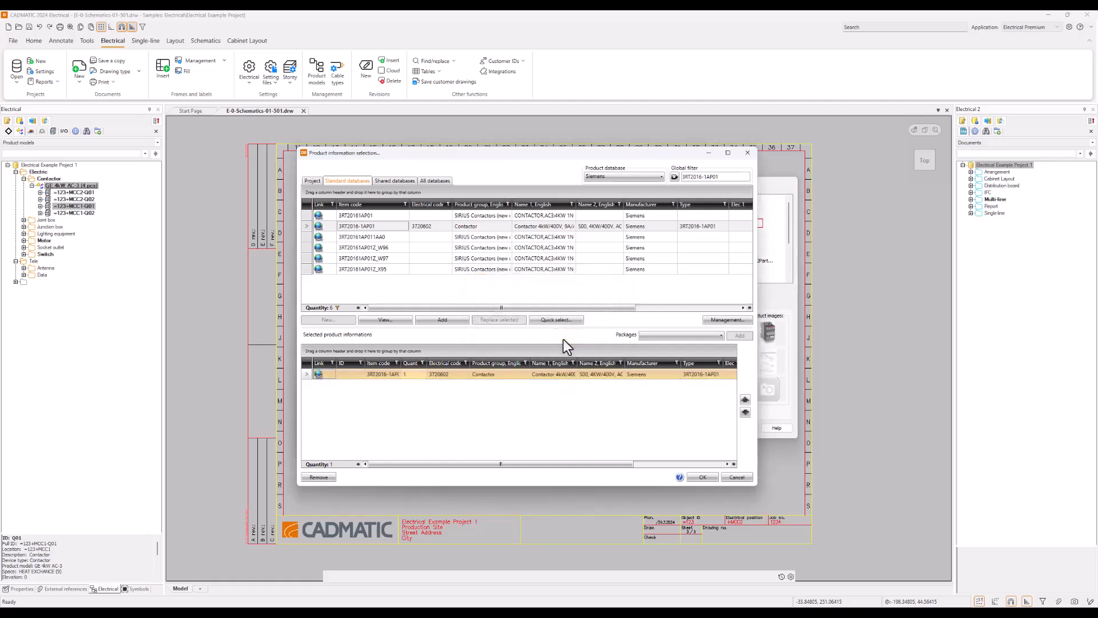
# - Apply the new product information, adopt its 45x58x73 size for the product model, and close the model
pyautogui.click(701, 477)
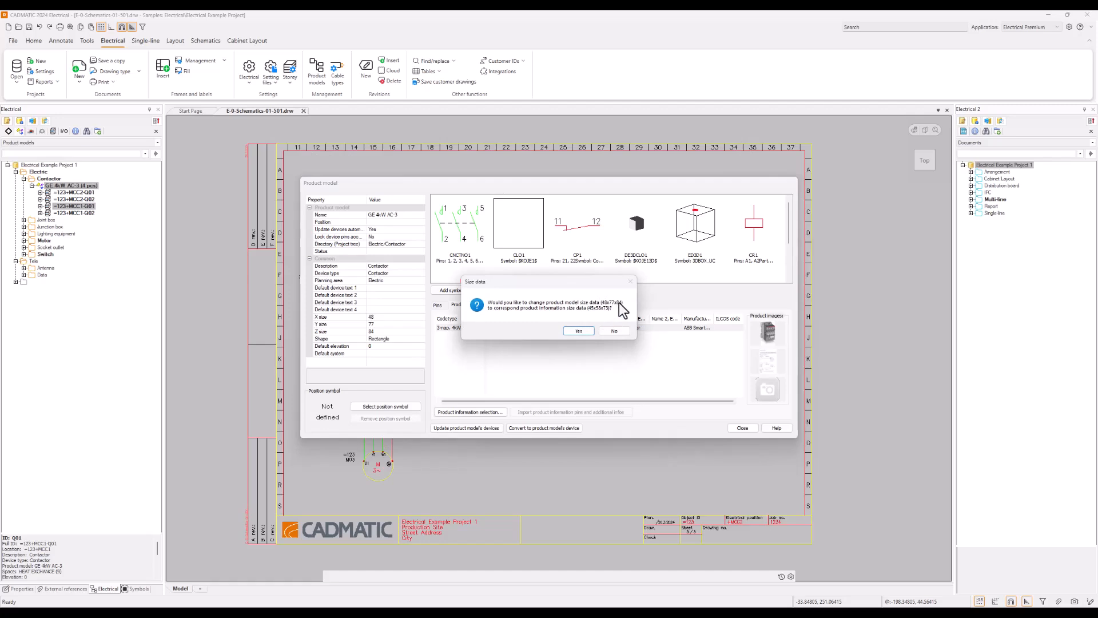
pyautogui.click(577, 332)
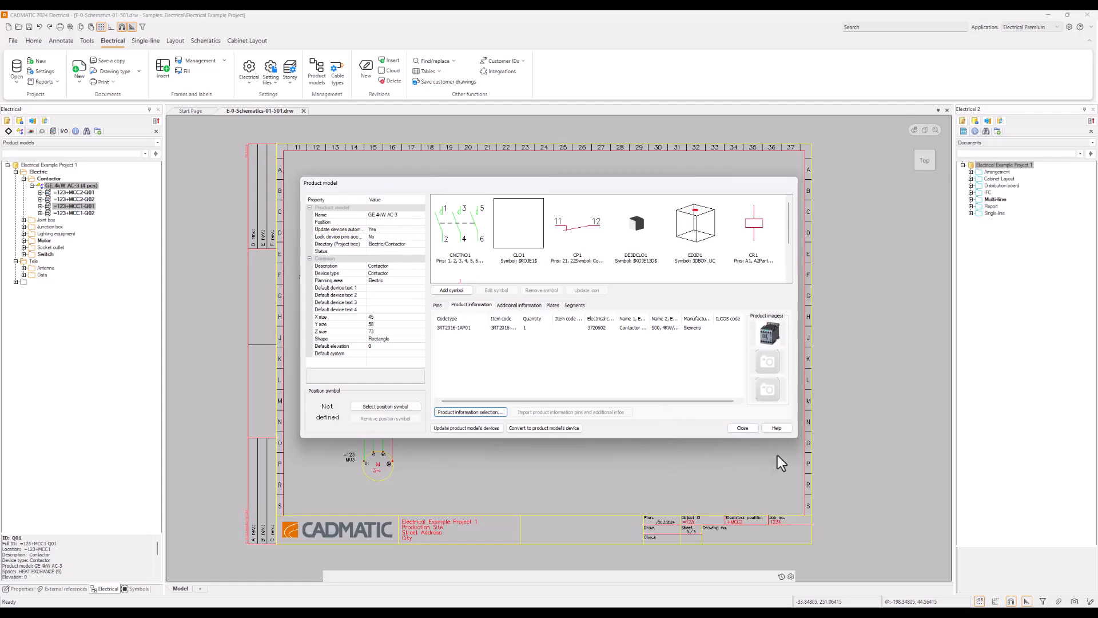
pyautogui.moveTo(631, 185); pyautogui.dragTo(716, 180)
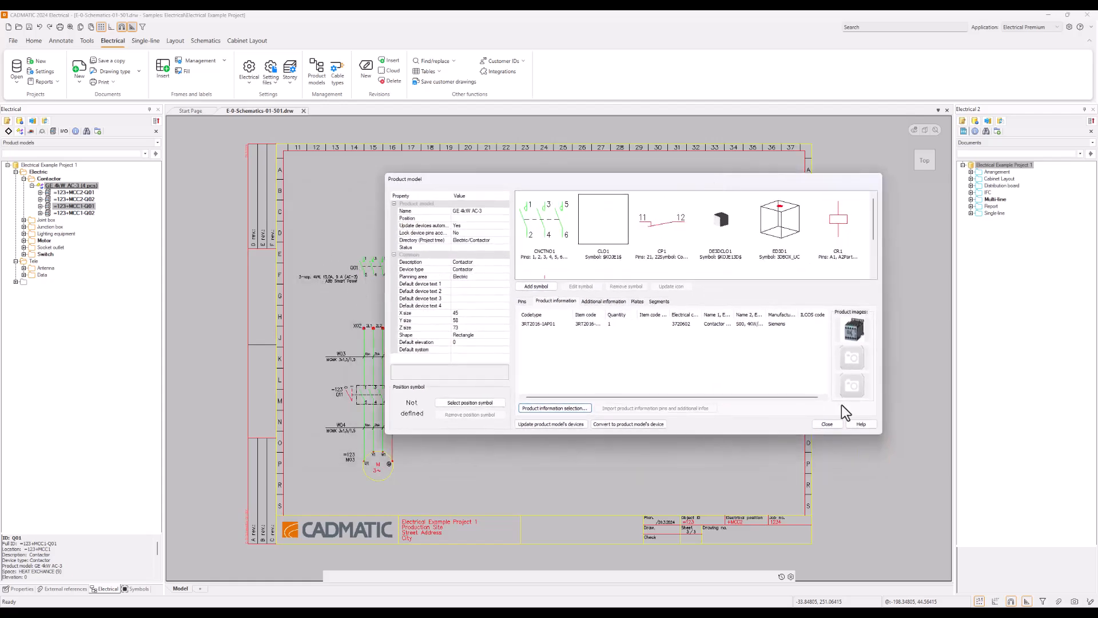
pyautogui.click(835, 427)
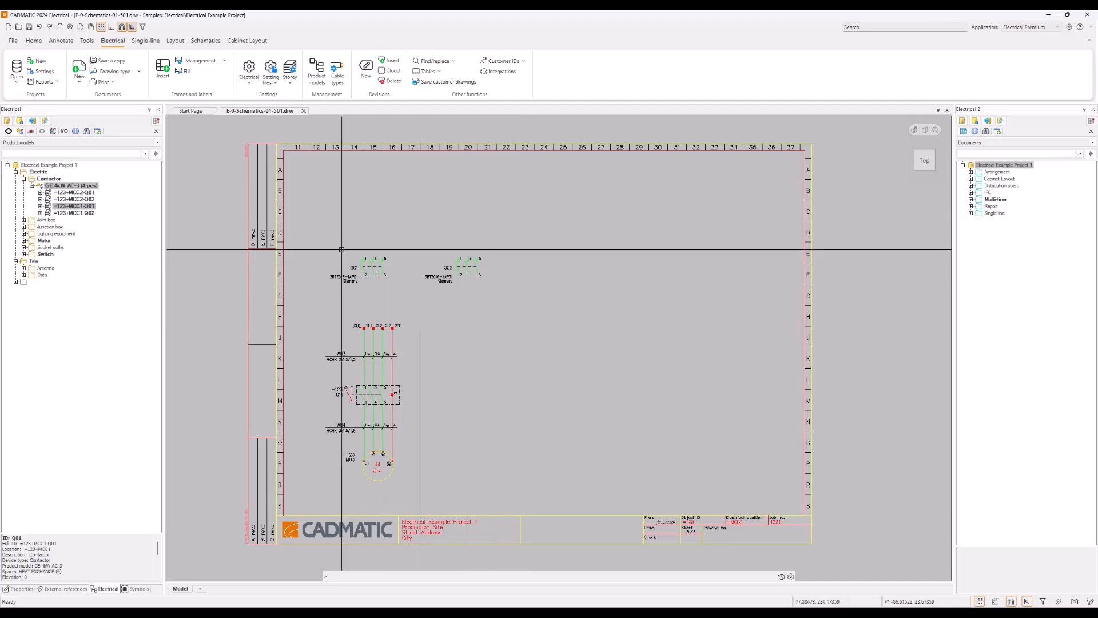
# - Check the type texts of contactors Q01 and Q02 on sheet 3 and on sheet 1
pyautogui.scroll(2, 412, 284)
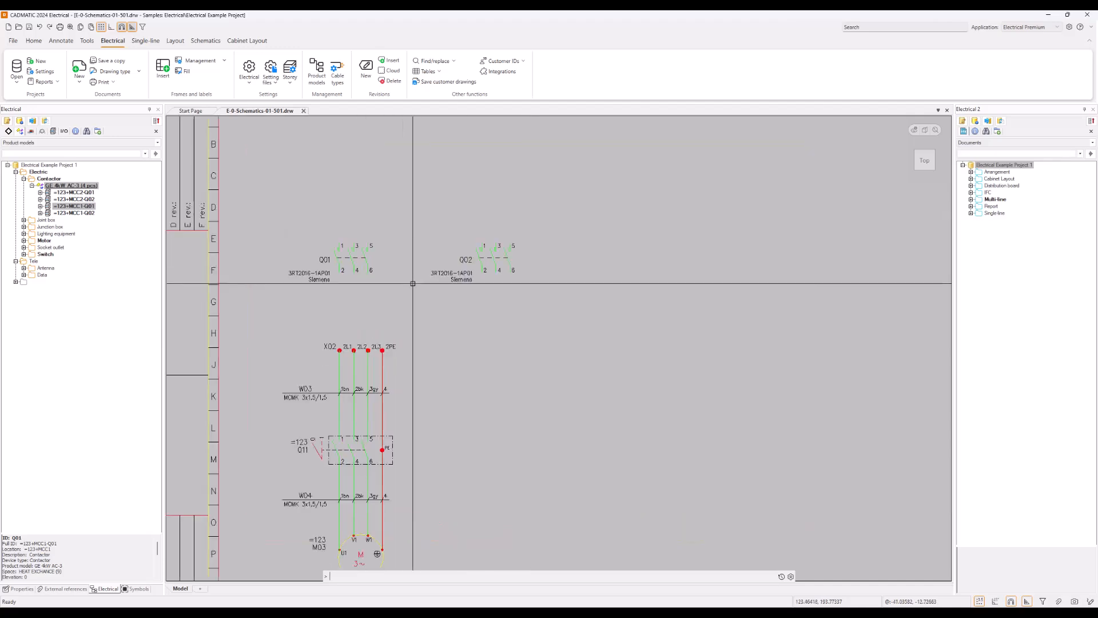
pyautogui.press('pageup')
pyautogui.press('pageup')
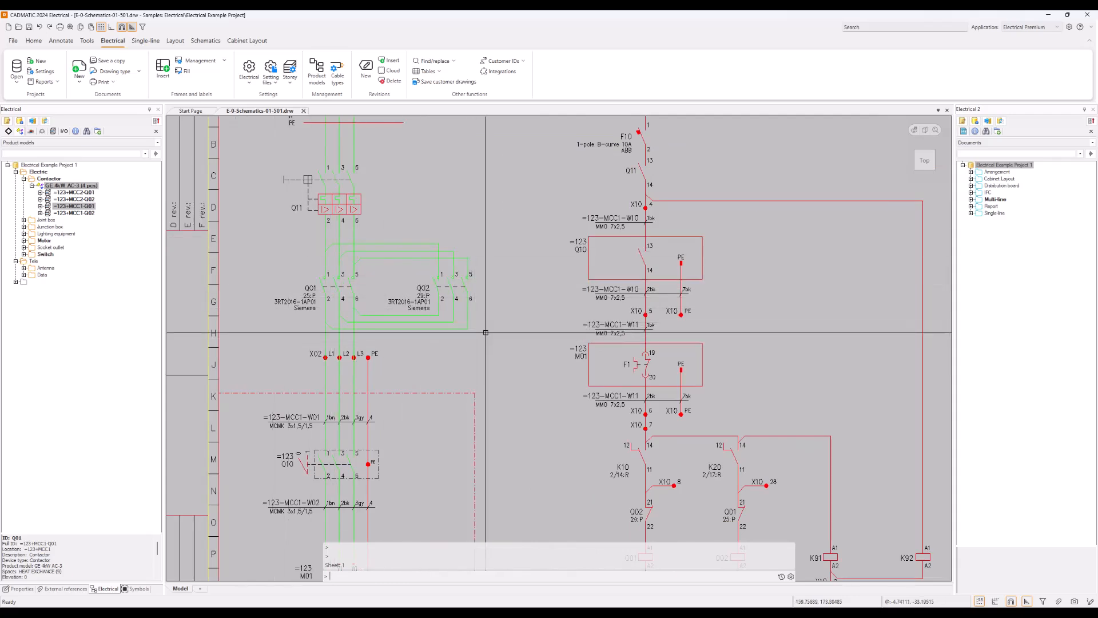
pyautogui.moveTo(486, 325); pyautogui.dragTo(499, 304, button='middle')
pyautogui.scroll(-3, 499, 304)
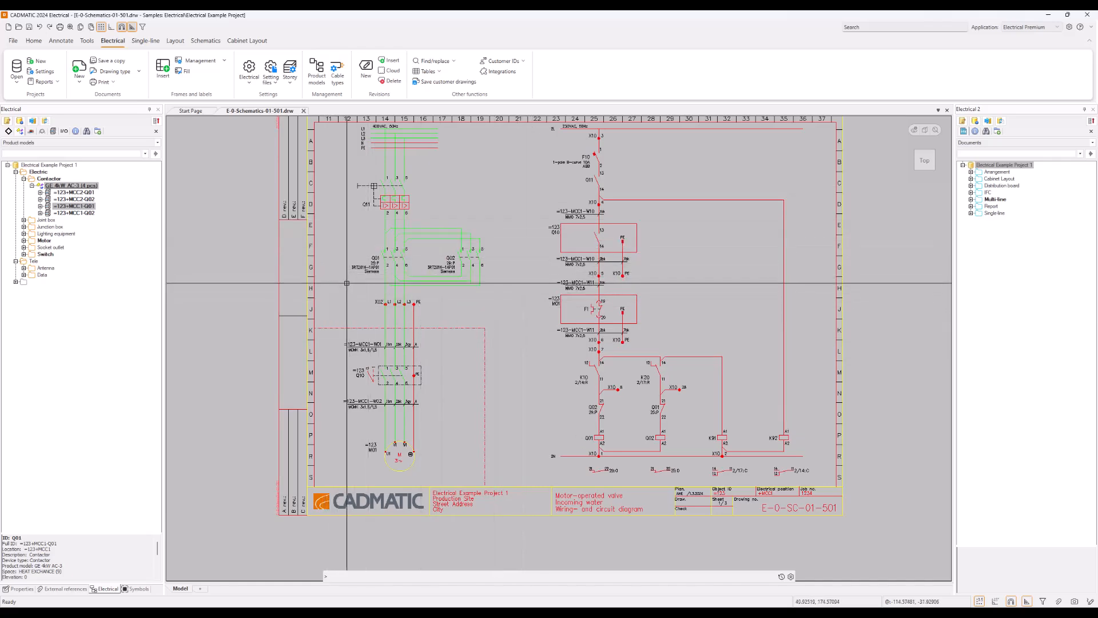
# - Rename the GE 4kW AC-3 contactor product model to Siemens 4kW and close the model
pyautogui.click(80, 213)
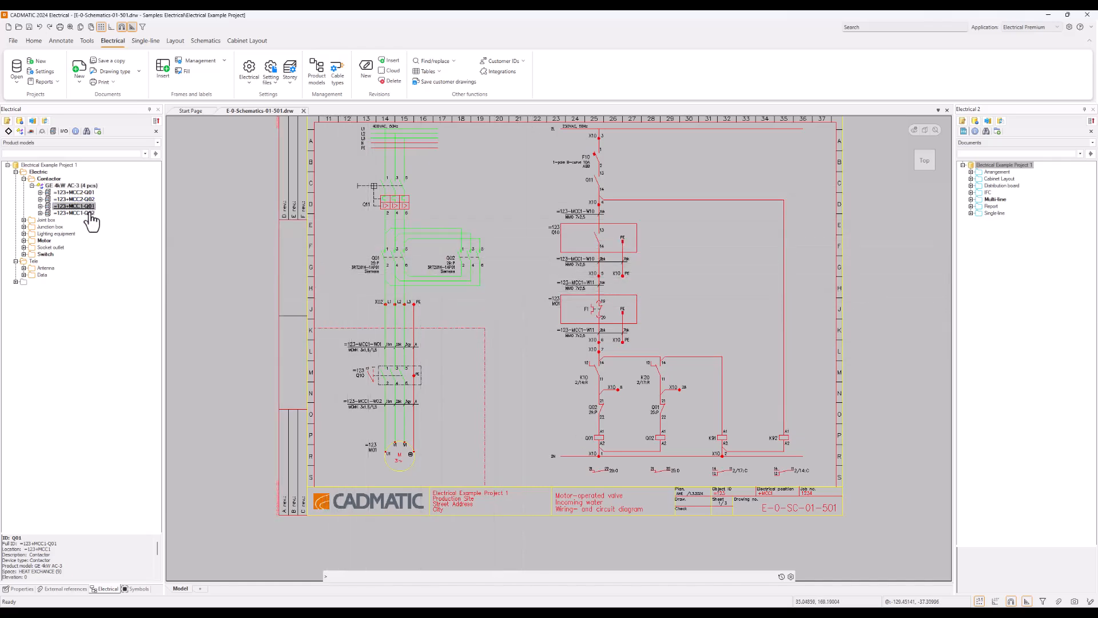
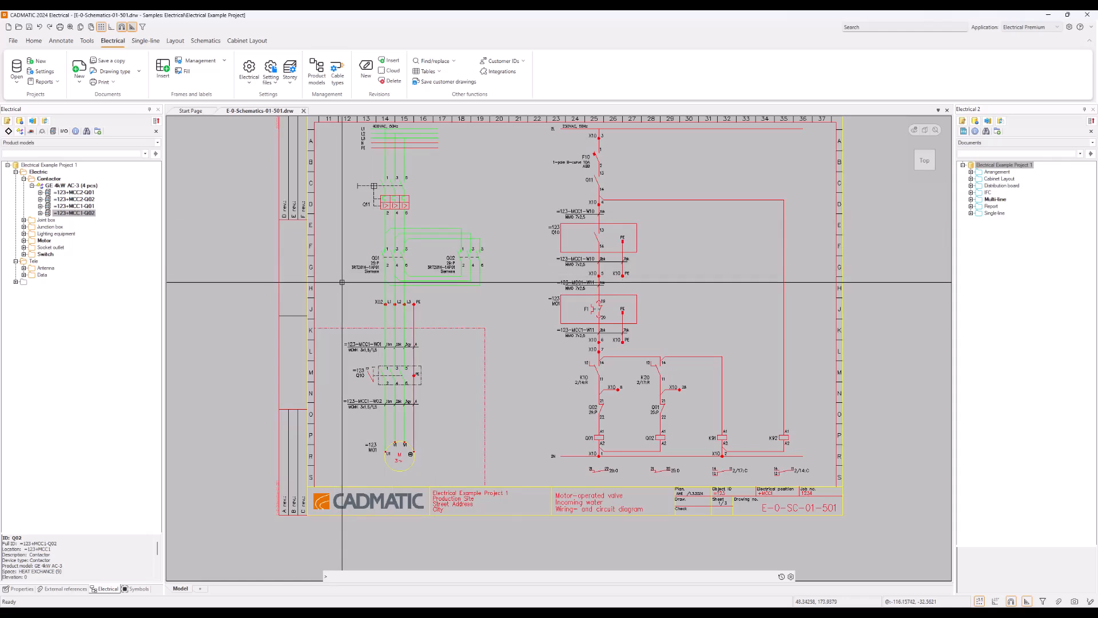
pyautogui.rightClick(76, 187)
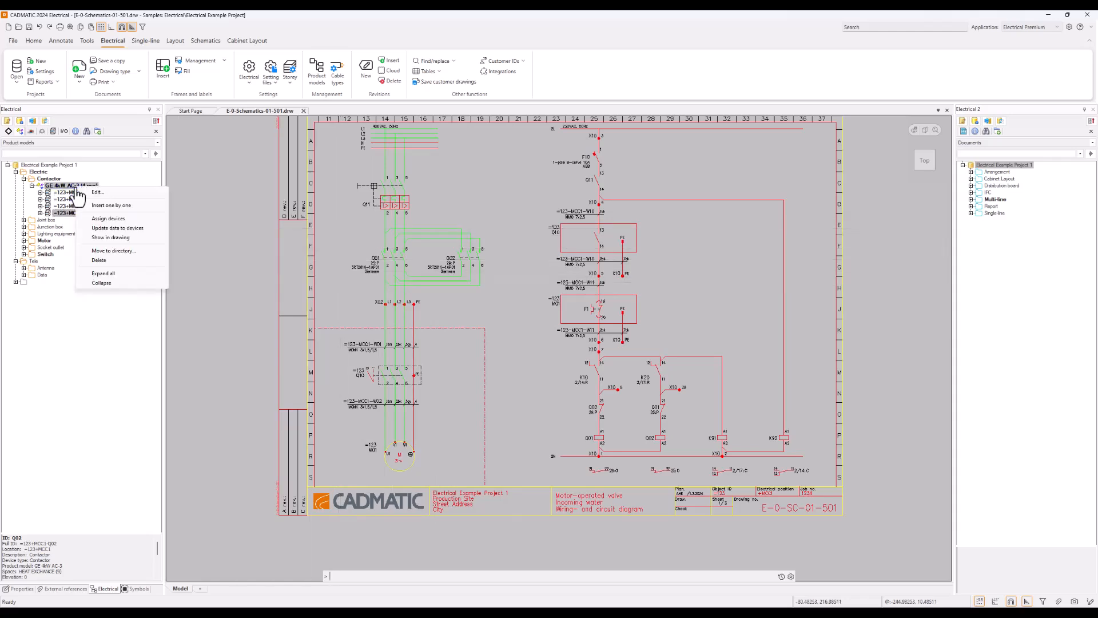
pyautogui.click(128, 194)
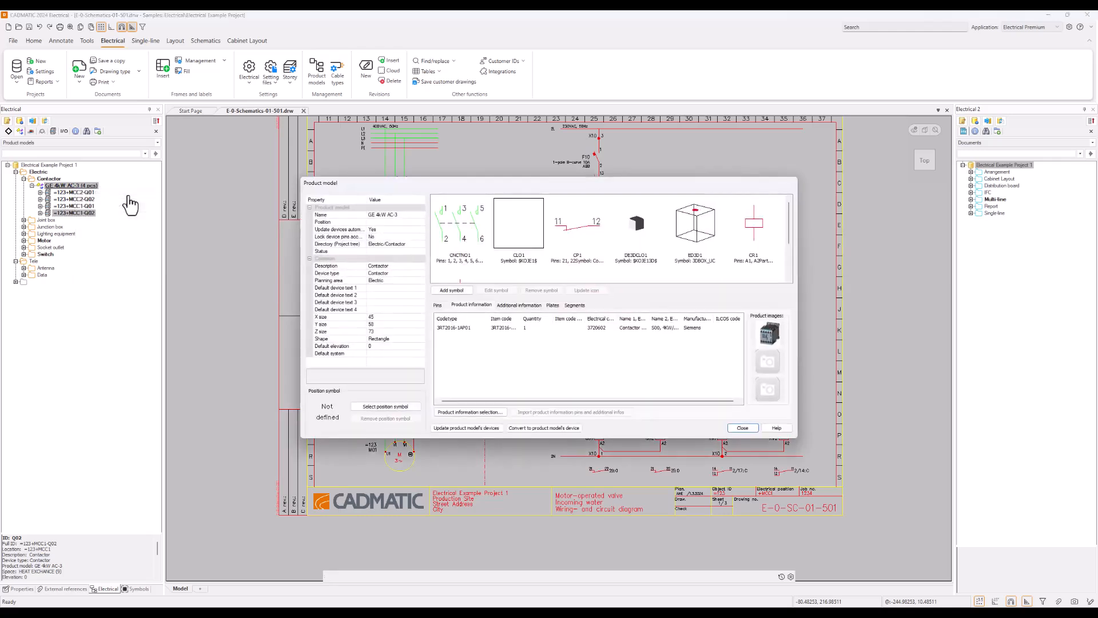
pyautogui.click(392, 215)
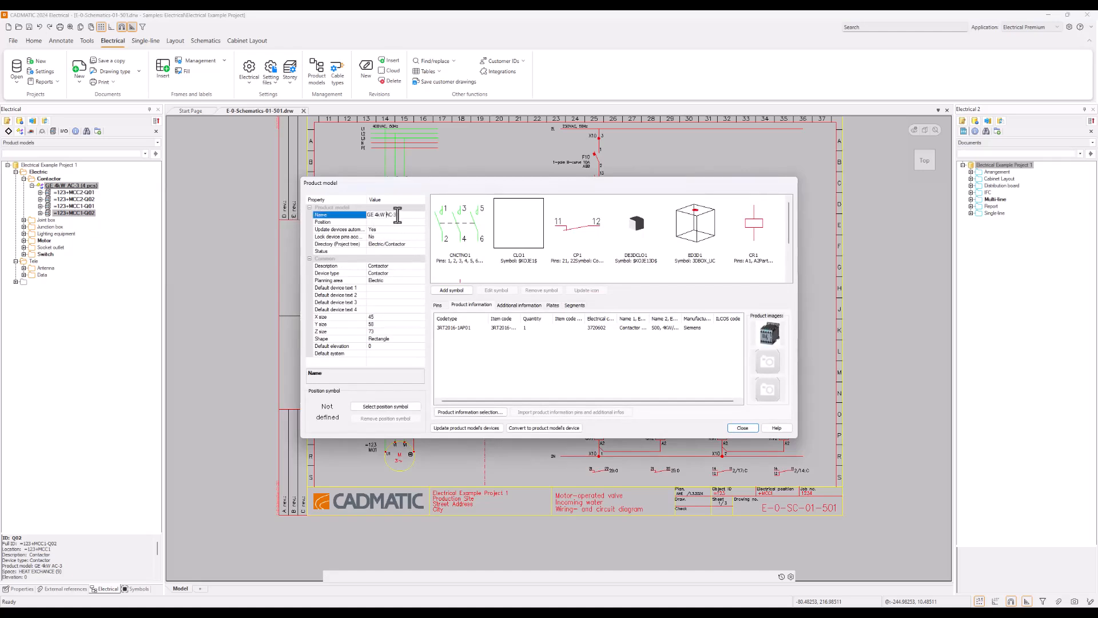
pyautogui.press('BackSpace')
pyautogui.press('BackSpace')
pyautogui.press('BackSpace')
pyautogui.press('BackSpace')
pyautogui.press('BackSpace')
pyautogui.moveTo(375, 215); pyautogui.dragTo(334, 212)
pyautogui.write('Siemens')
pyautogui.click(382, 222)
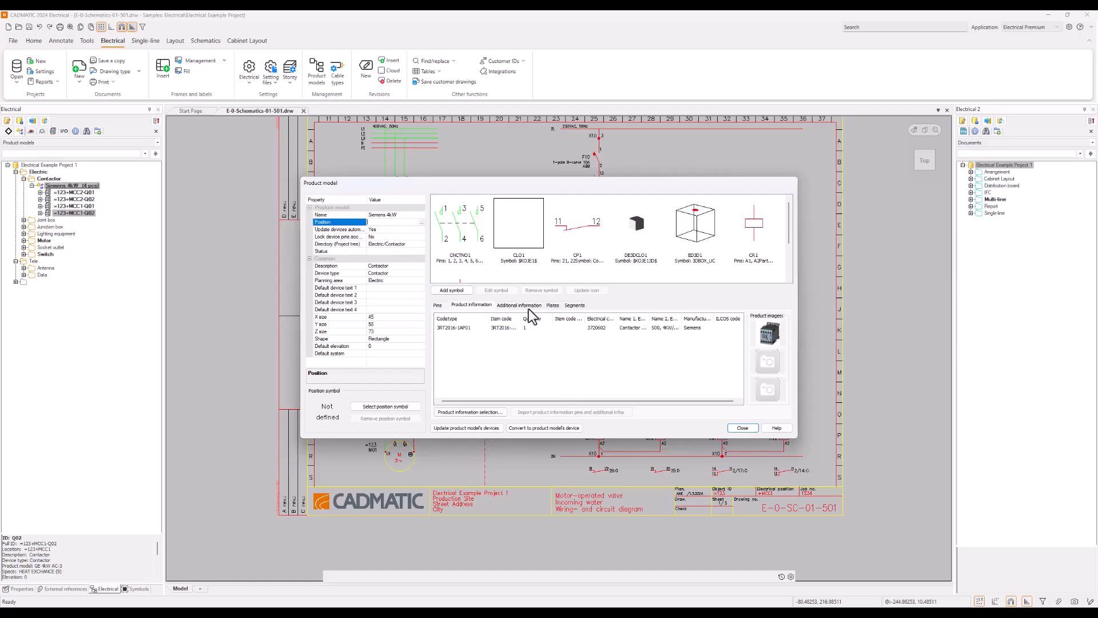
pyautogui.click(519, 305)
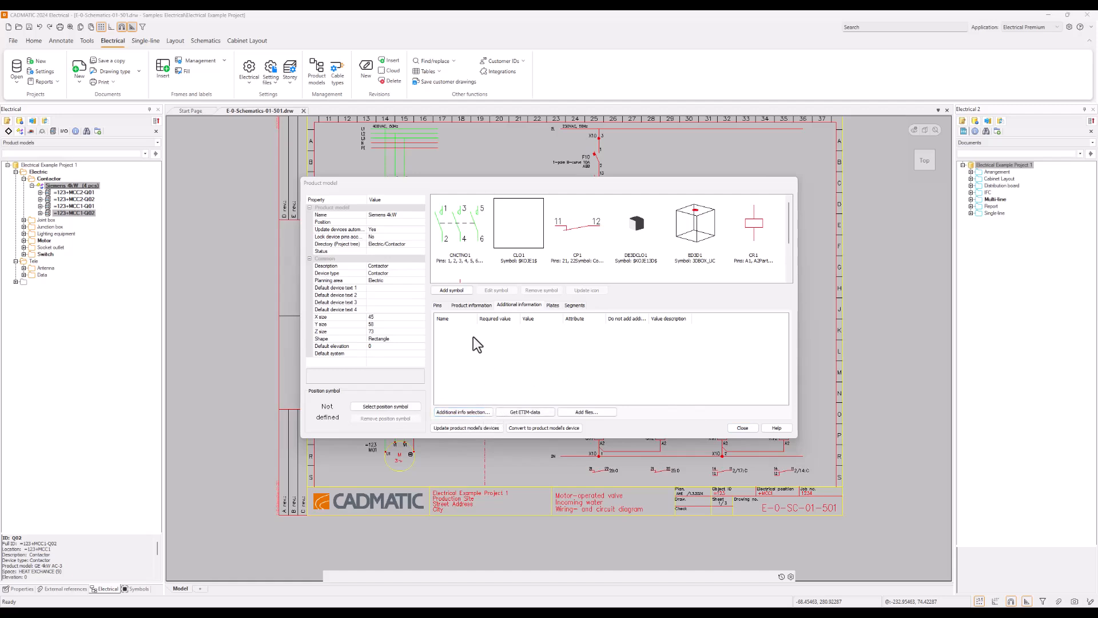
pyautogui.click(742, 428)
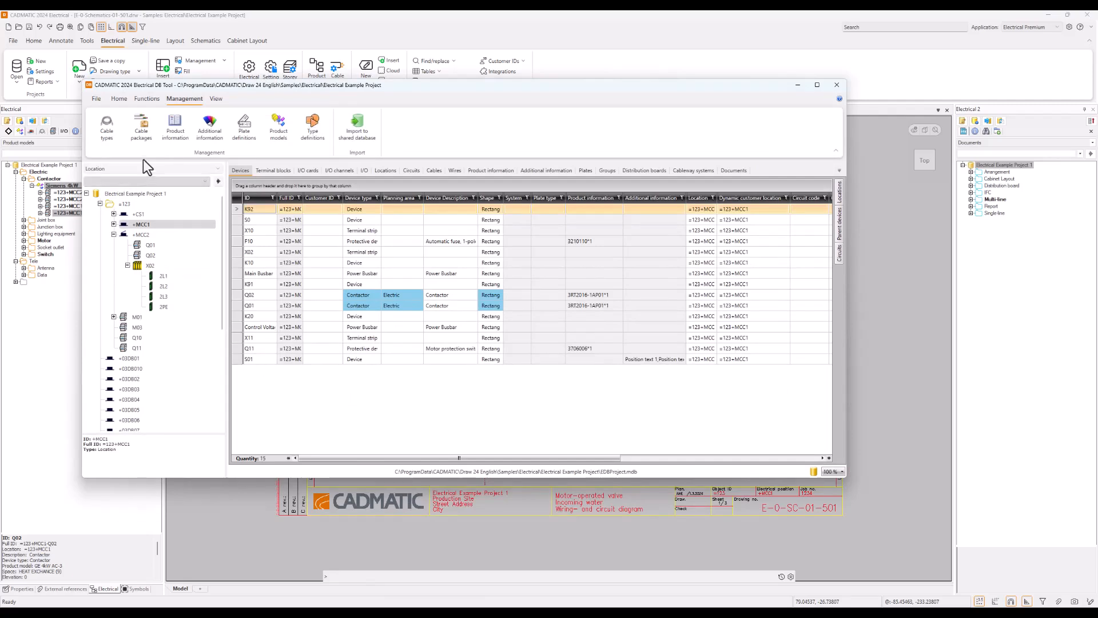
# - In the Electrical DB Tool, list the devices of =123 and filter them by searching for Q0
pyautogui.click(127, 99)
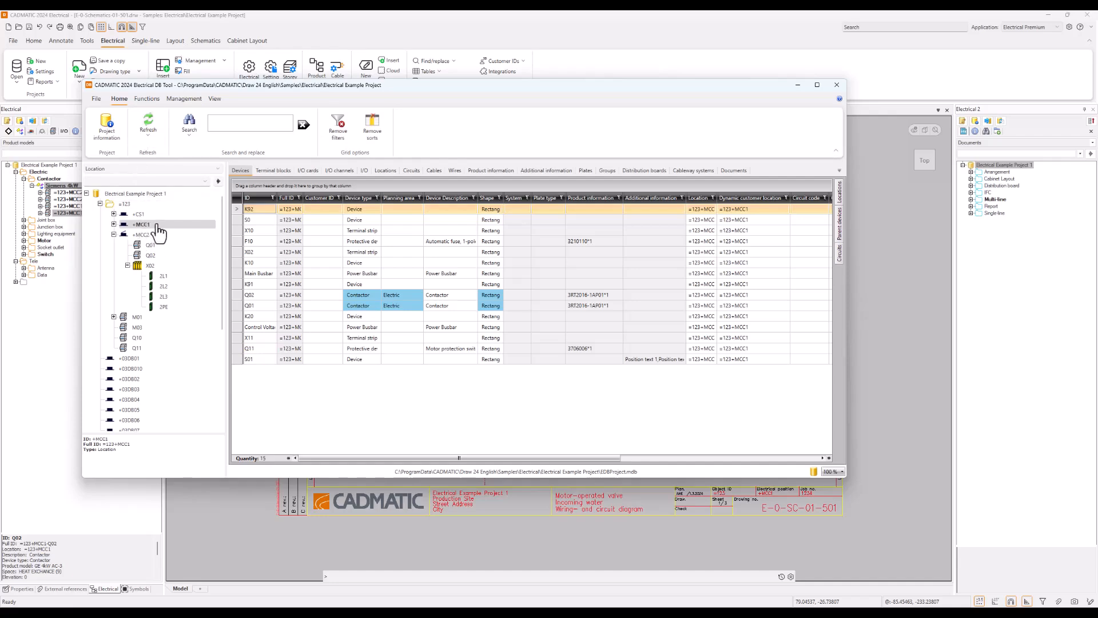
pyautogui.click(125, 204)
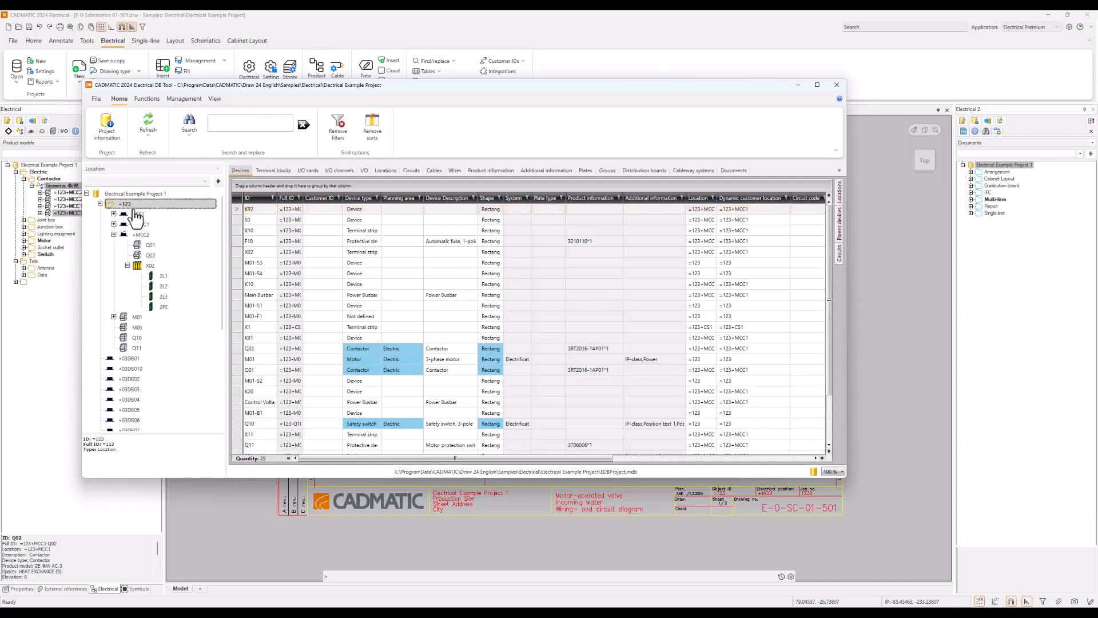
pyautogui.click(223, 124)
pyautogui.write('Q0')
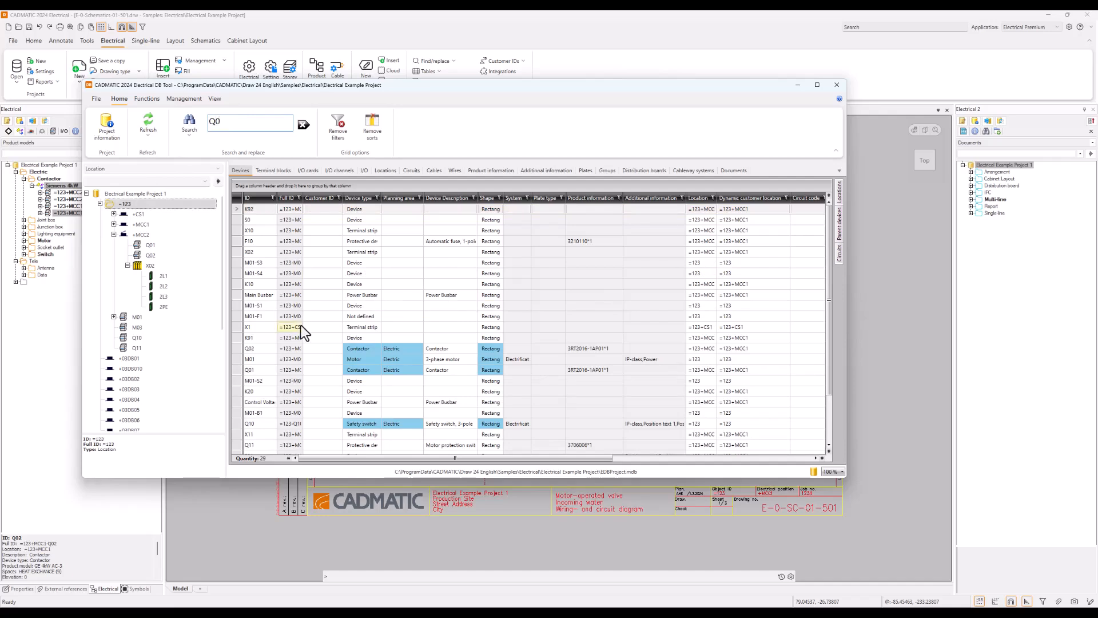
pyautogui.press('Return')
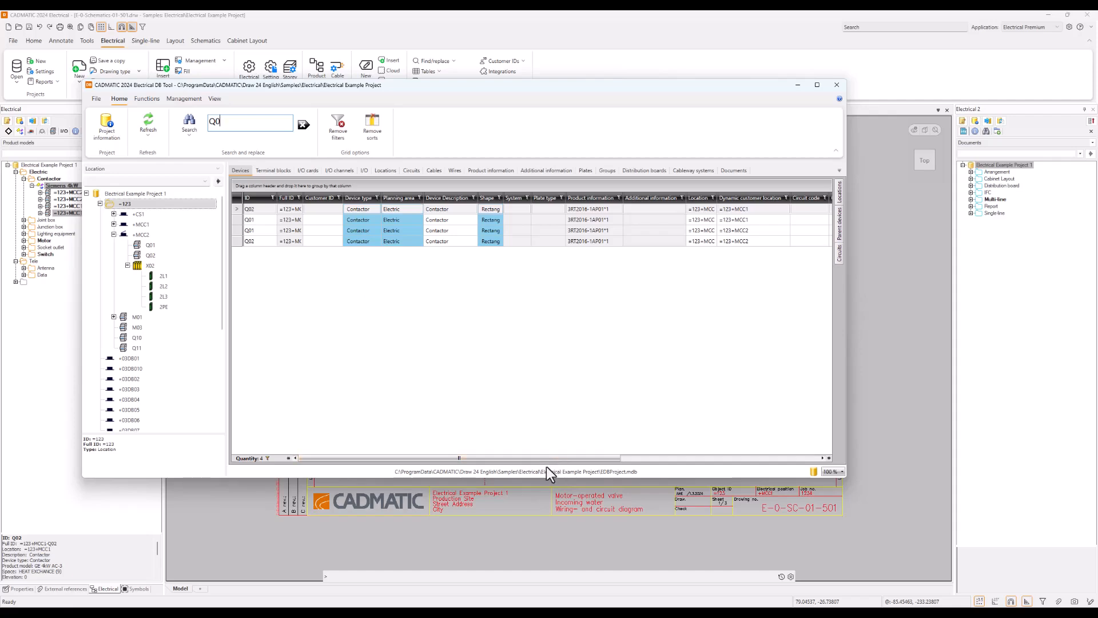
pyautogui.moveTo(537, 459); pyautogui.dragTo(426, 446)
pyautogui.moveTo(520, 458); pyautogui.dragTo(376, 459)
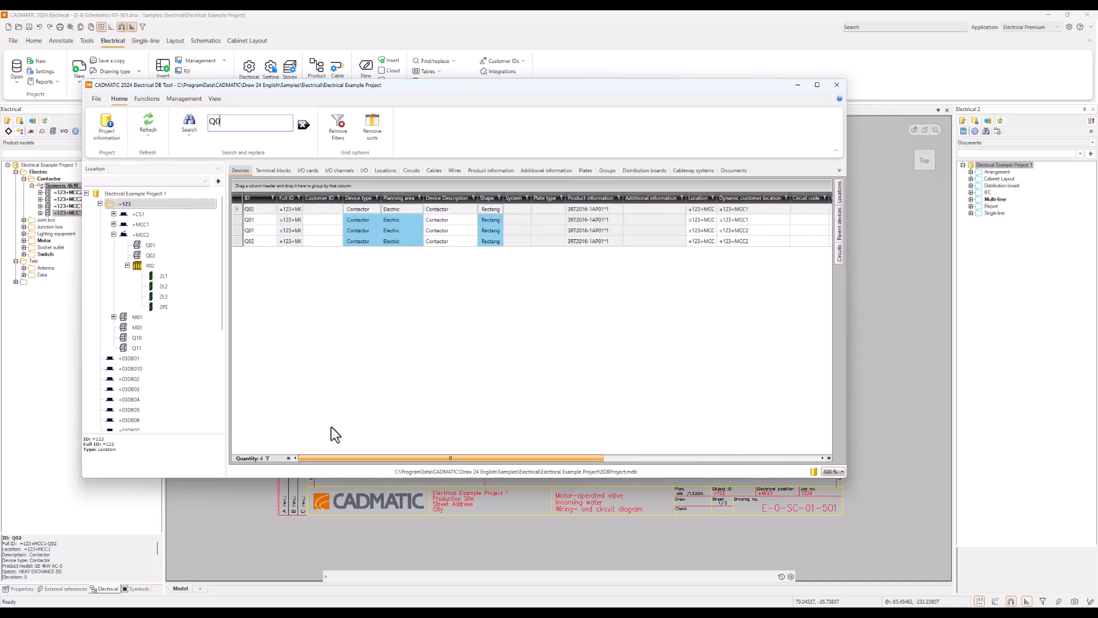
# - Select all Q01 and Q02 contactors in the device list and add the Electrical data 1 additional information to them
pyautogui.click(240, 211)
pyautogui.keyDown('shift'); pyautogui.click(239, 243); pyautogui.keyUp('shift')
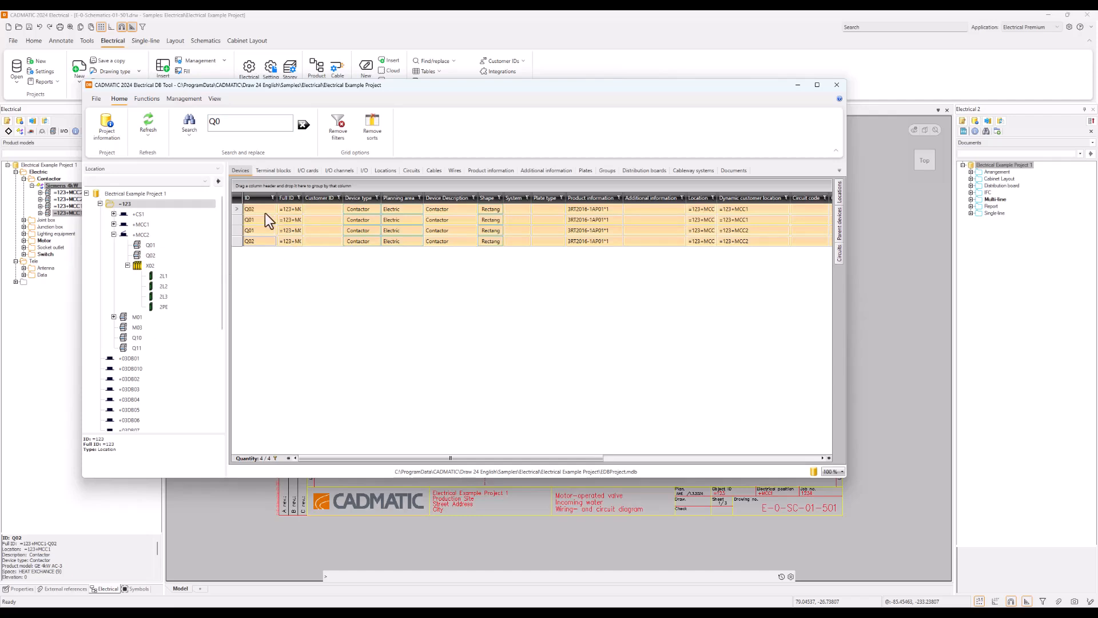
pyautogui.rightClick(236, 220)
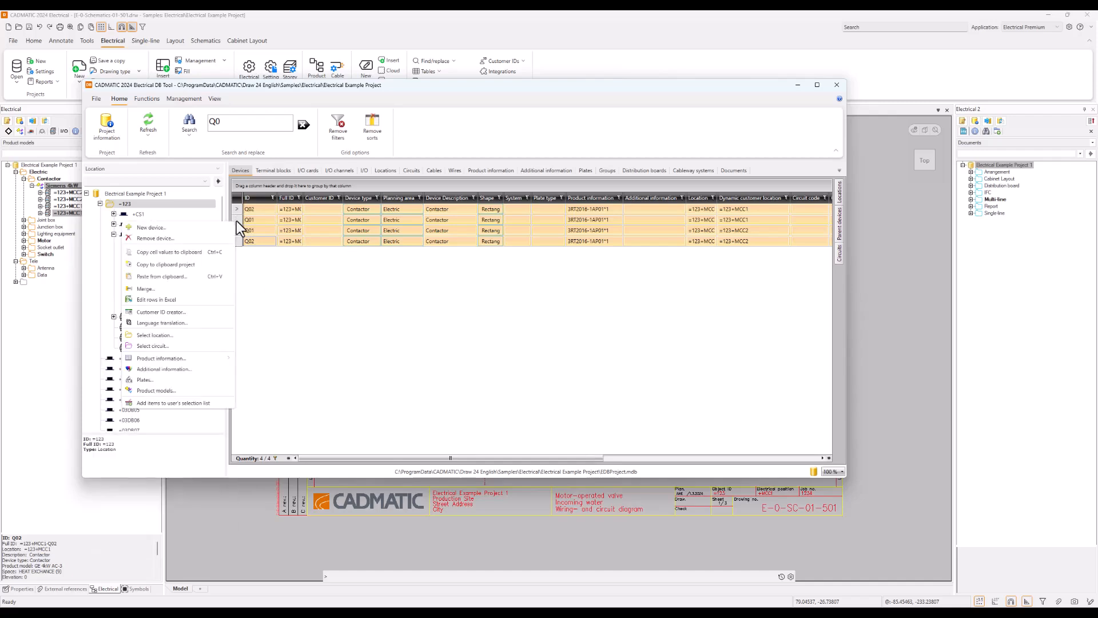
pyautogui.click(179, 370)
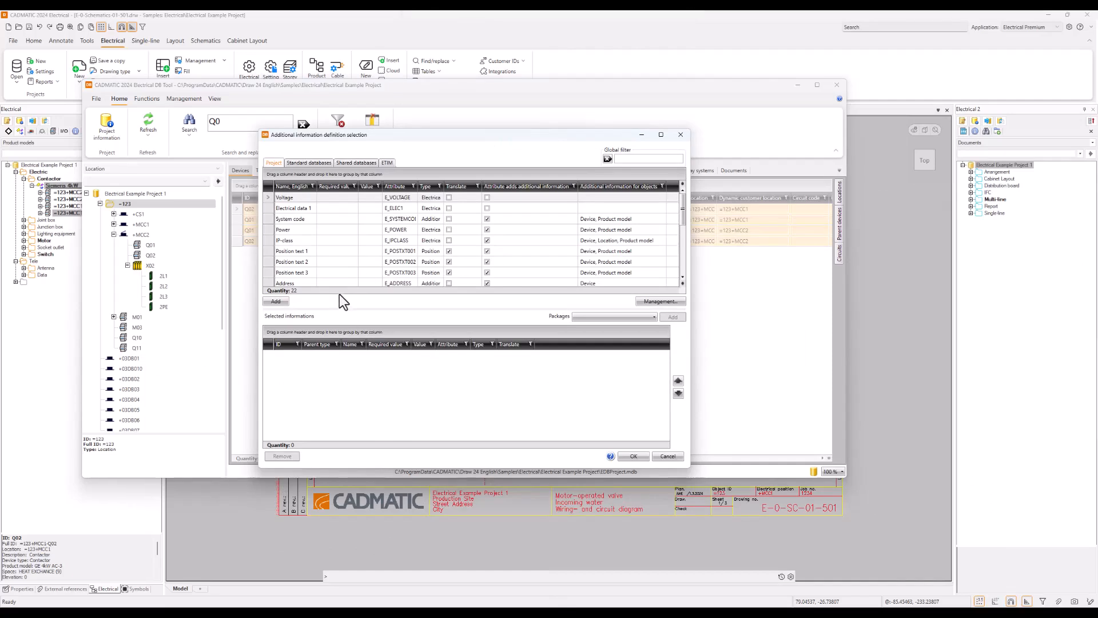
pyautogui.click(296, 208)
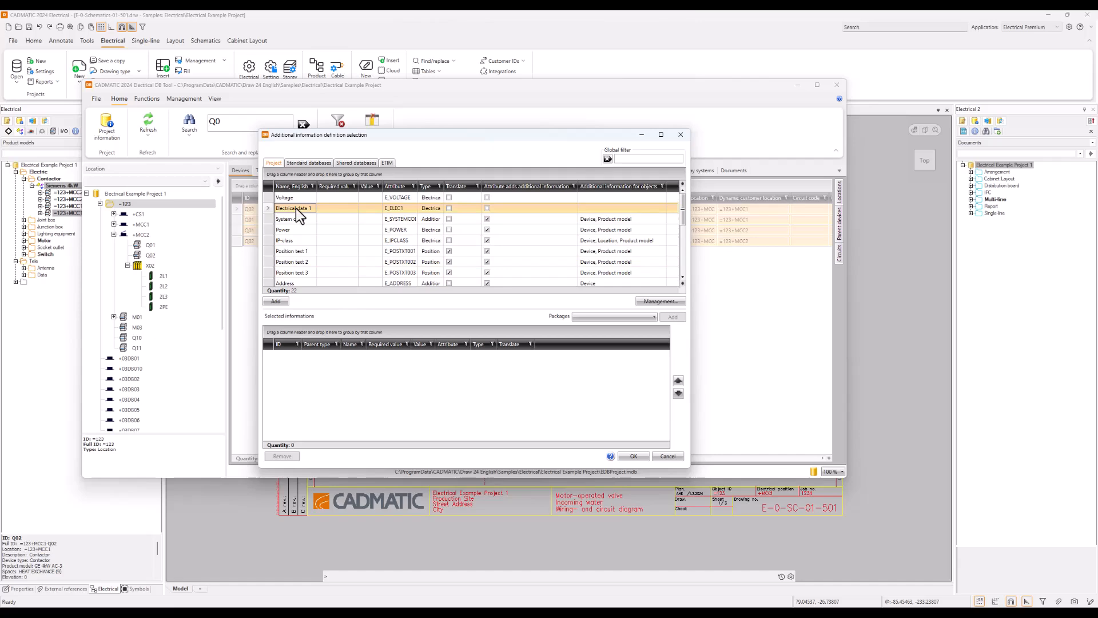
pyautogui.doubleClick(343, 210)
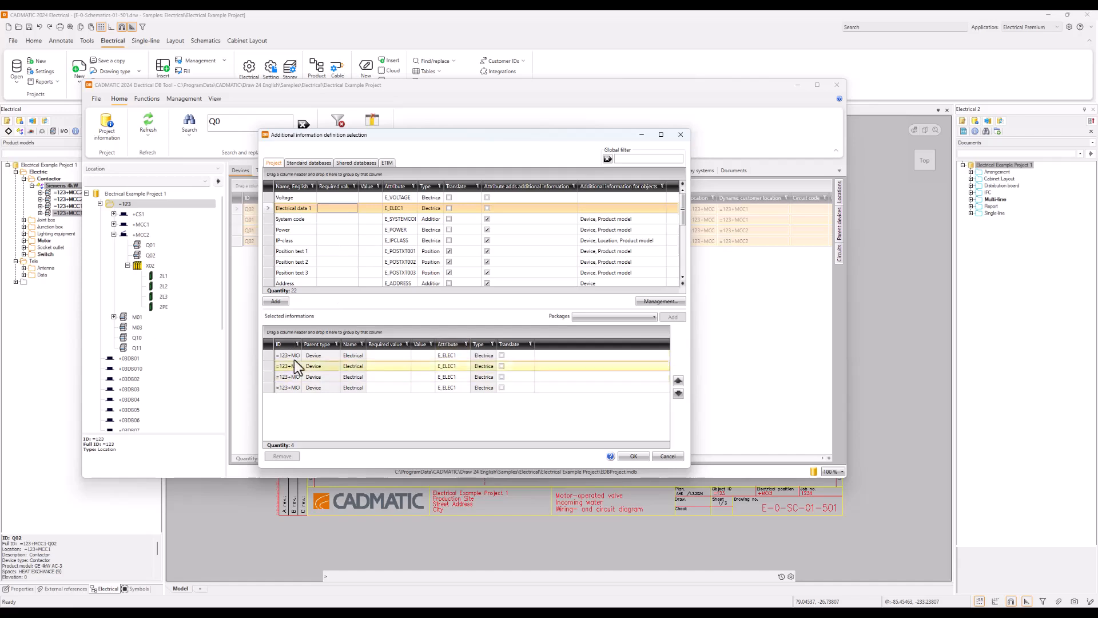
pyautogui.moveTo(301, 344); pyautogui.dragTo(331, 344)
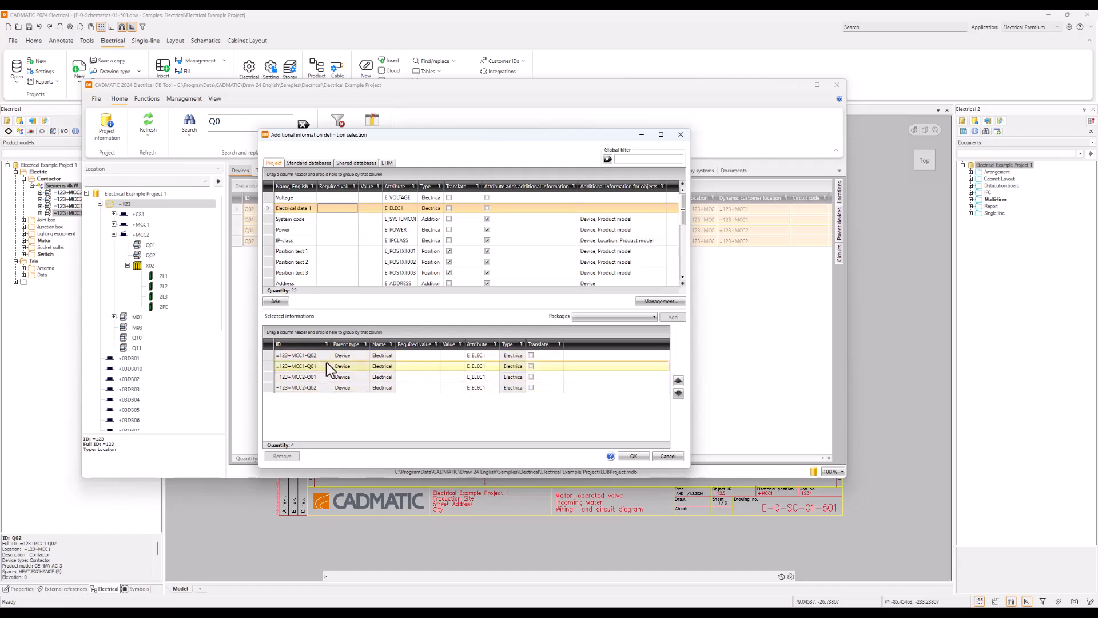
# - Set the Electrical data 1 value to 3NO, 1NC for all the selected contactors and apply the additional information
pyautogui.click(454, 356)
pyautogui.keyDown('shift'); pyautogui.click(454, 388); pyautogui.keyUp('shift')
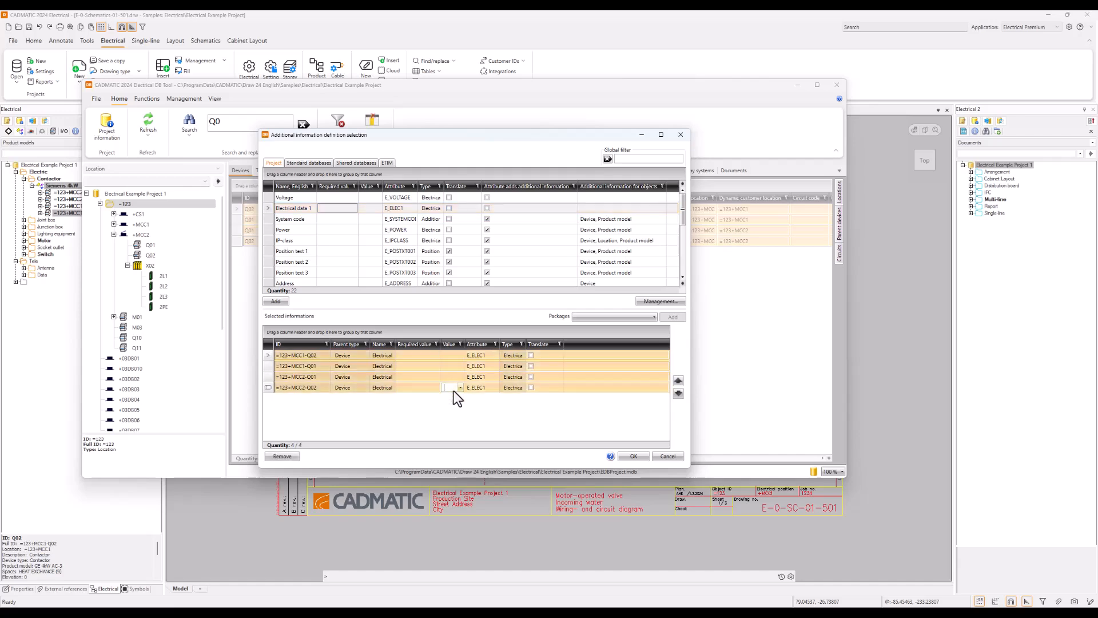
pyautogui.click(453, 355)
pyautogui.write('3NO+')
pyautogui.write('1NC')
pyautogui.doubleClick(454, 359)
pyautogui.click(451, 366)
pyautogui.click(453, 376)
pyautogui.write('3NO, 1NC')
pyautogui.click(452, 387)
pyautogui.write('3NO, 1NC')
pyautogui.moveTo(464, 344); pyautogui.dragTo(514, 344)
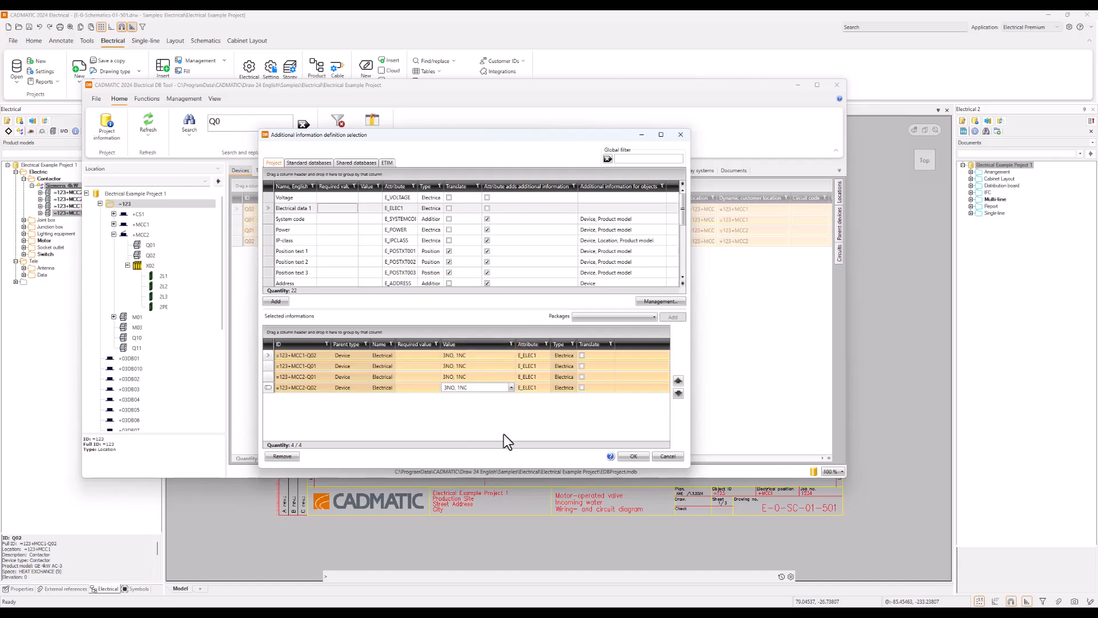
pyautogui.click(613, 384)
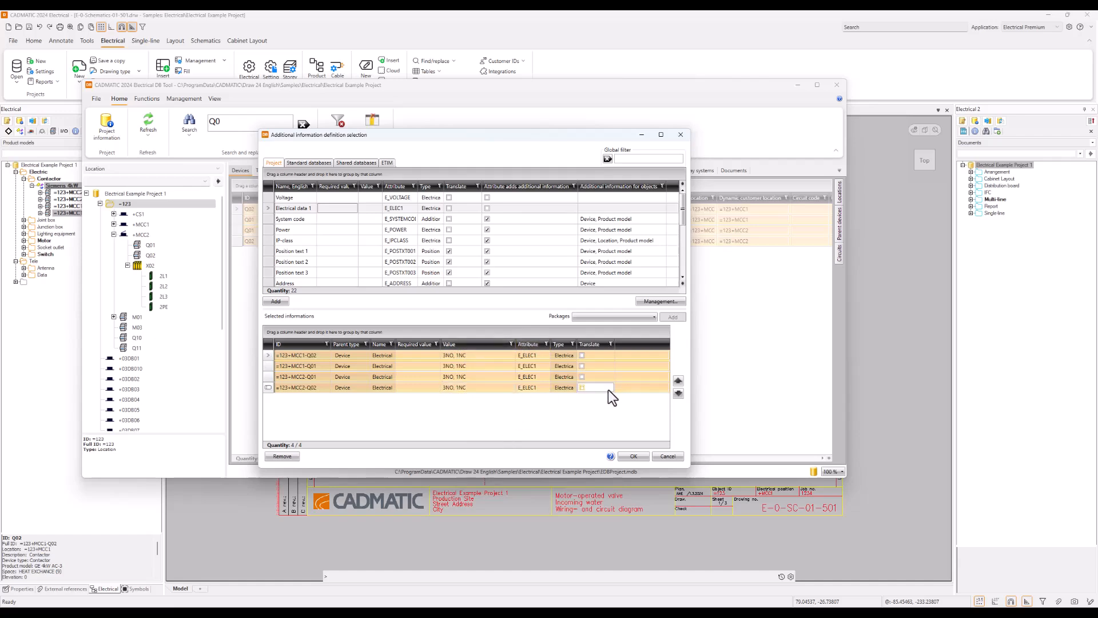
pyautogui.click(637, 389)
pyautogui.click(428, 381)
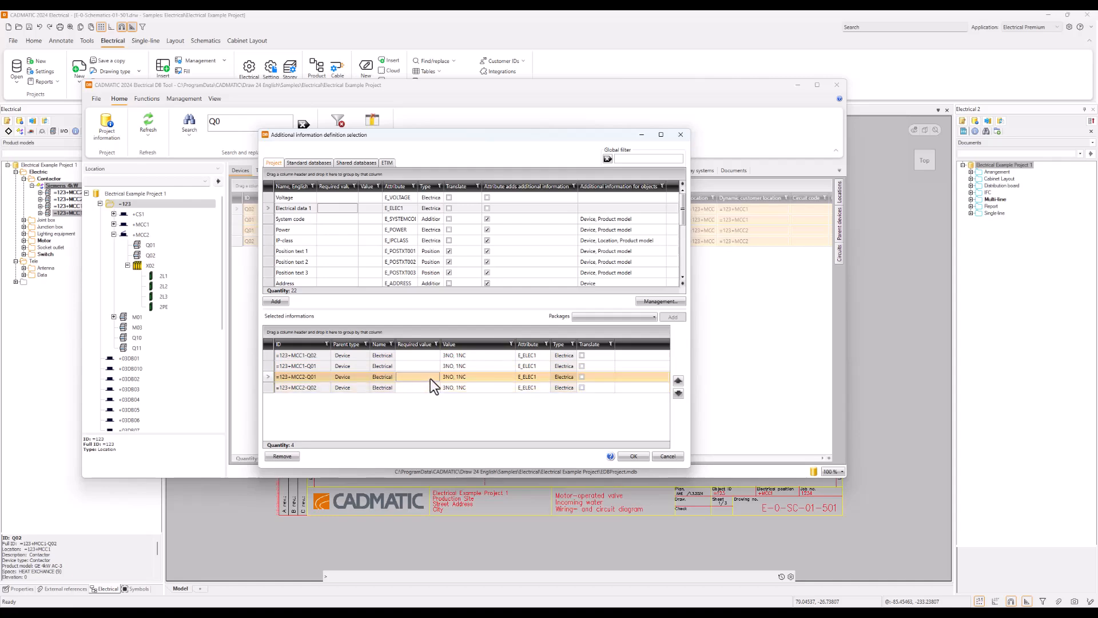
pyautogui.click(634, 457)
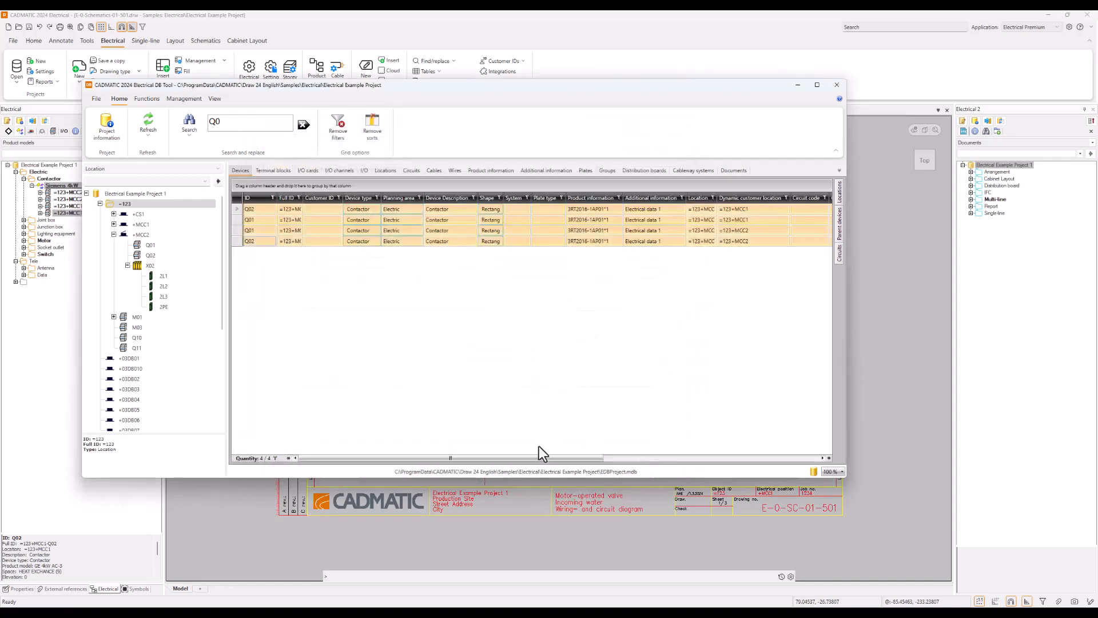
# - Show the Electrical data 1 column in the device list
pyautogui.moveTo(484, 459); pyautogui.dragTo(726, 466)
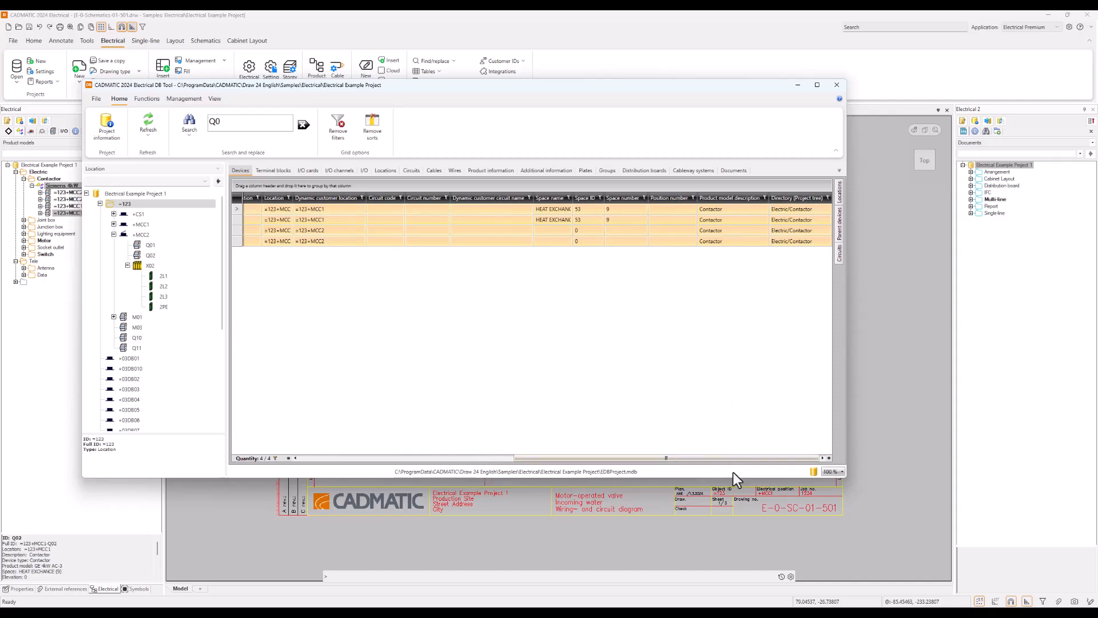
pyautogui.rightClick(736, 198)
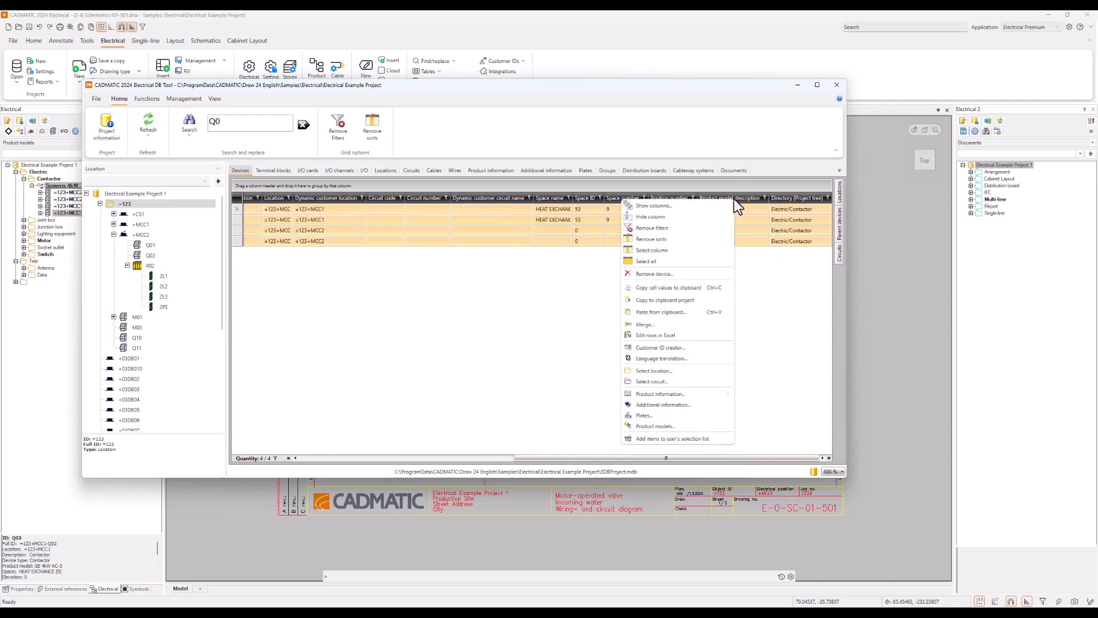
pyautogui.click(662, 208)
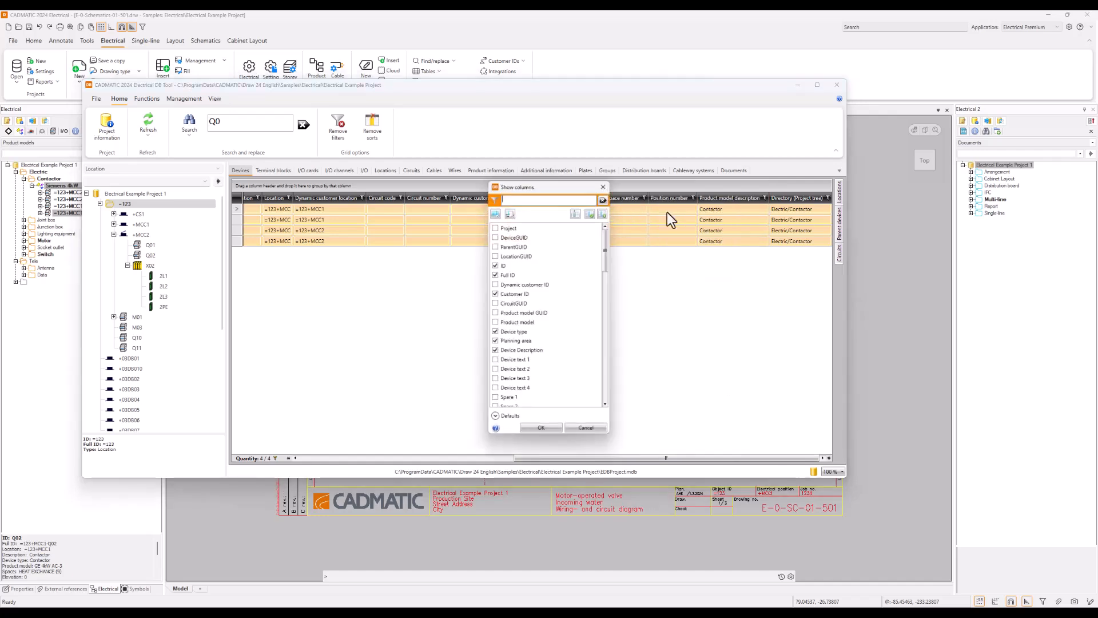
pyautogui.moveTo(608, 241); pyautogui.dragTo(605, 384)
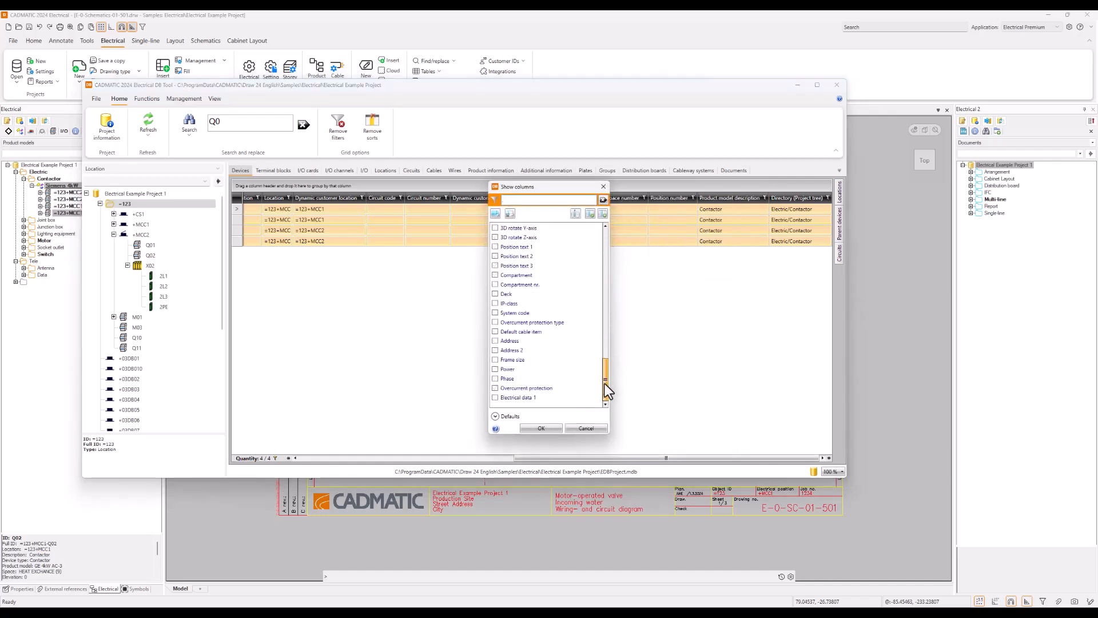
pyautogui.click(495, 398)
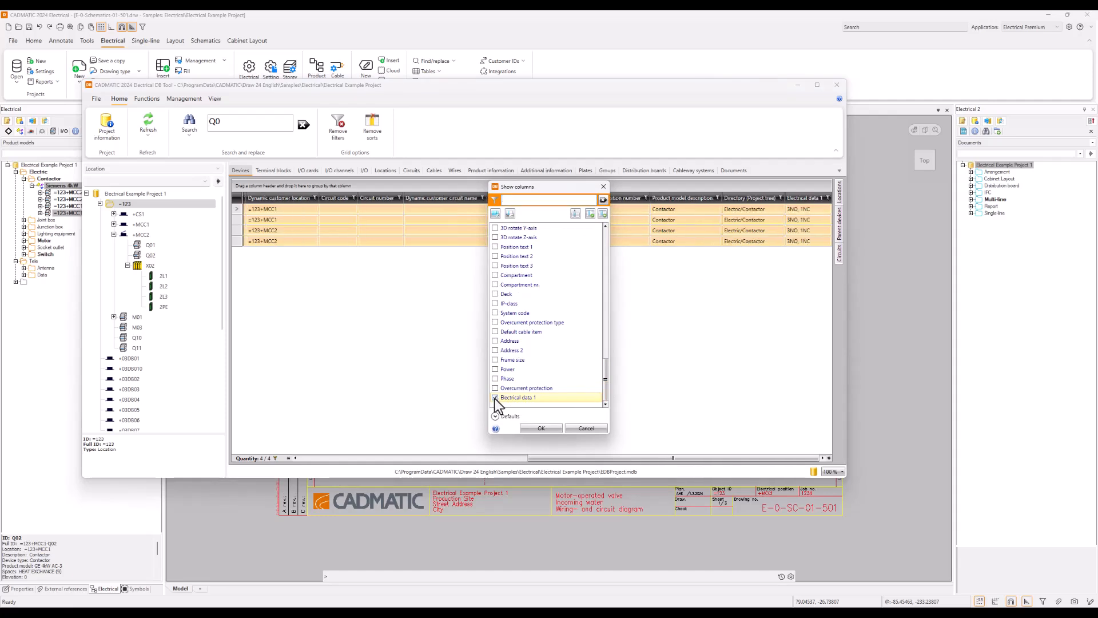
pyautogui.click(543, 430)
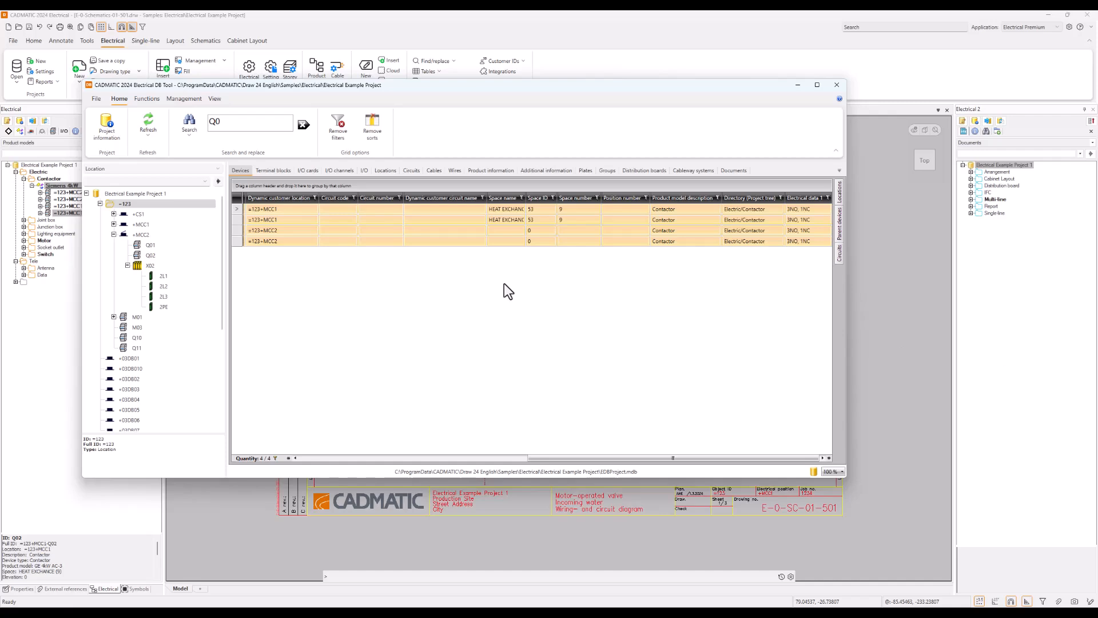
# - Switch back to the CADMATIC Electrical drawing and view the details of the Siemens 4kW product model and motor M01
pyautogui.click(290, 215)
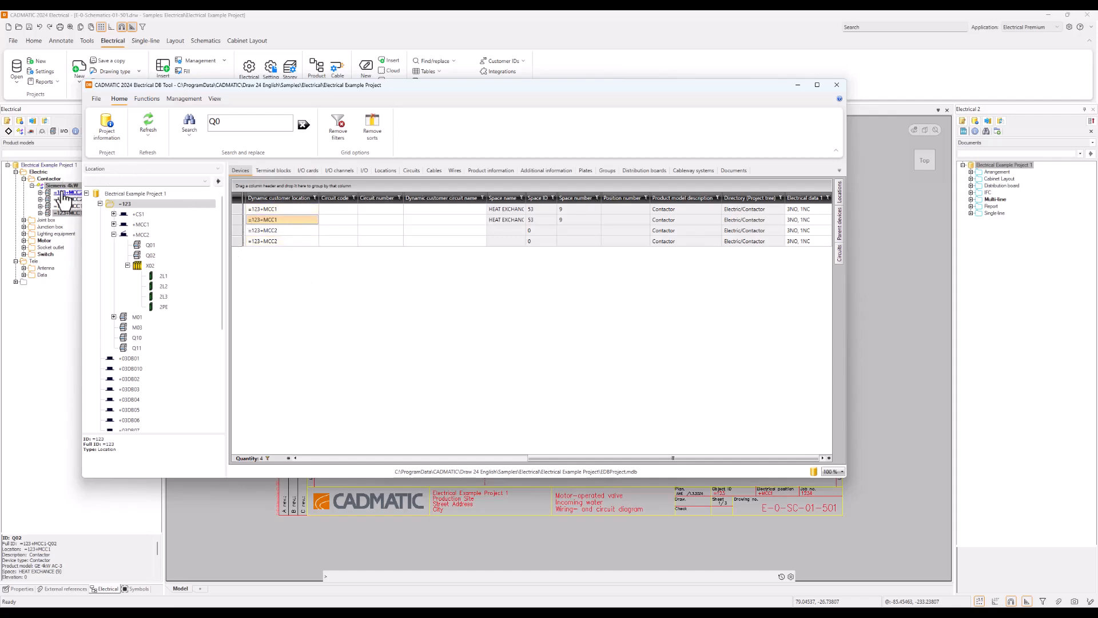
pyautogui.click(516, 16)
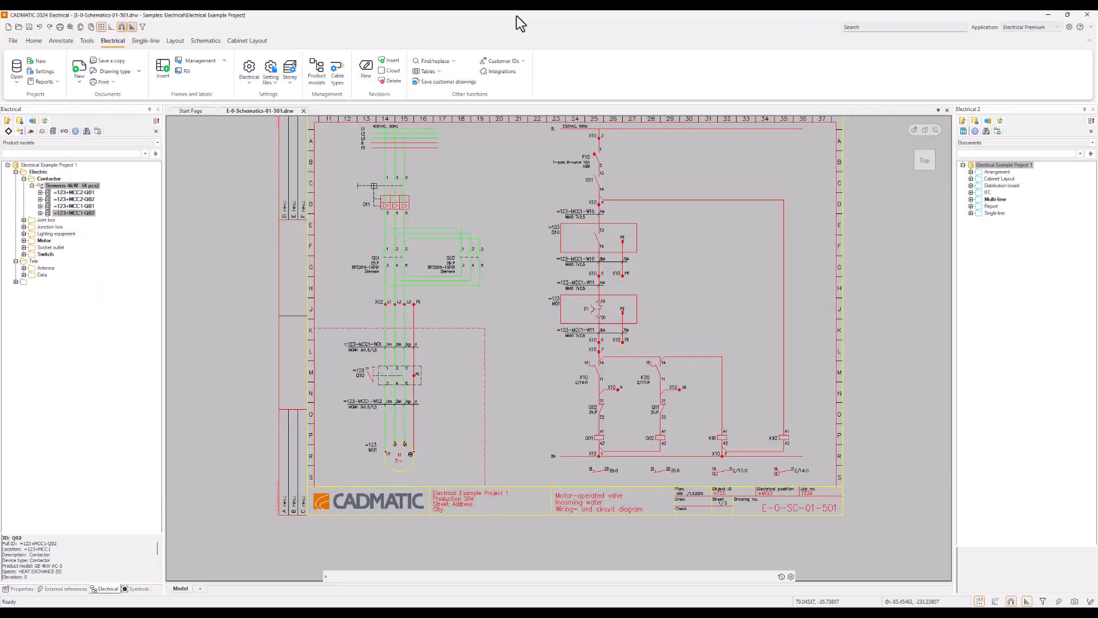
pyautogui.click(69, 186)
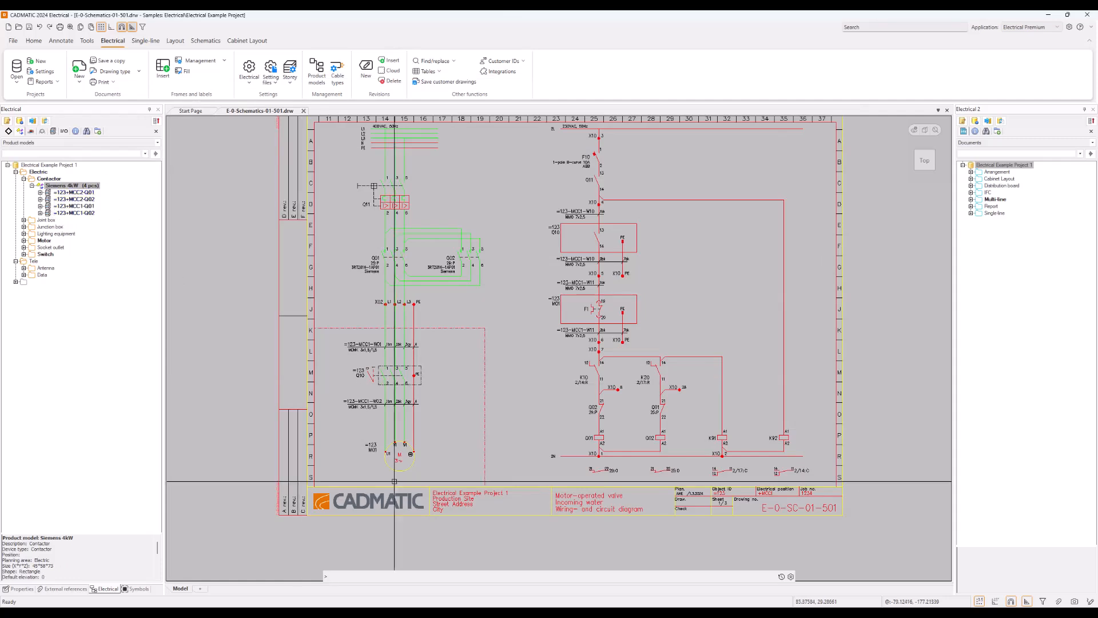
pyautogui.moveTo(400, 456)
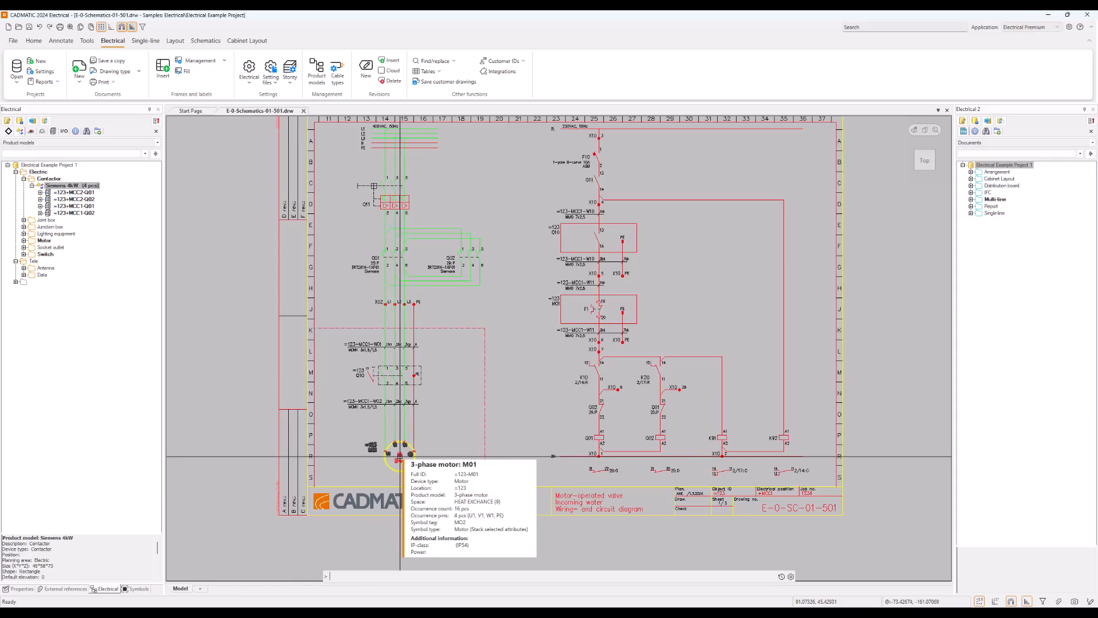
pyautogui.click(211, 43)
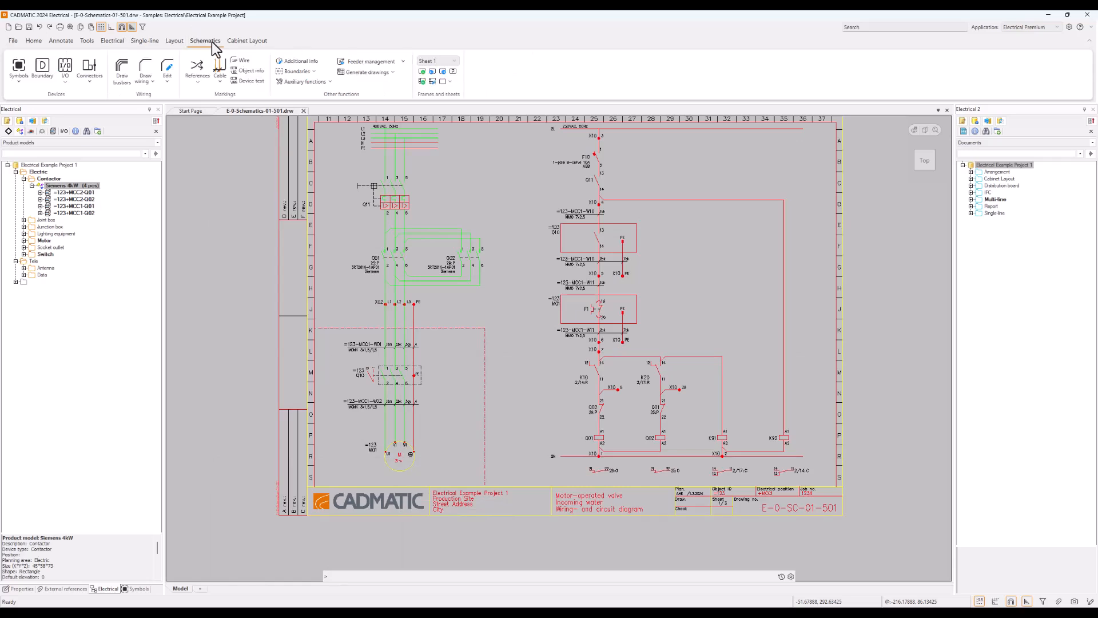
# - Add the Voltage additional information with the value 400 to the motor M01 symbol in the wiring diagram
pyautogui.click(310, 63)
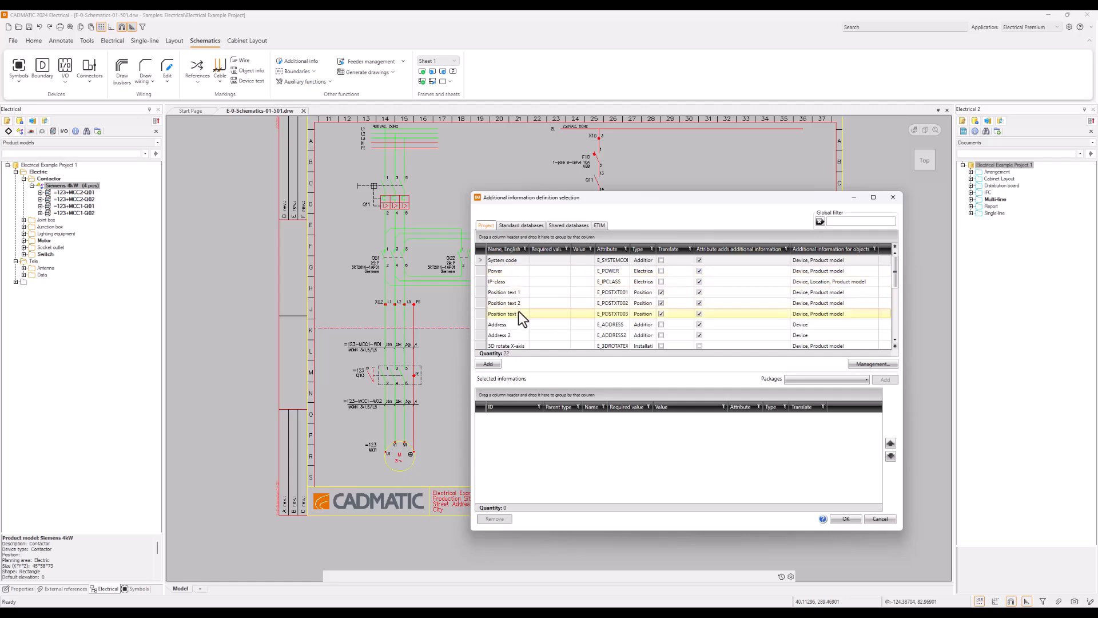
pyautogui.scroll(-3, 520, 311)
pyautogui.scroll(-2, 519, 312)
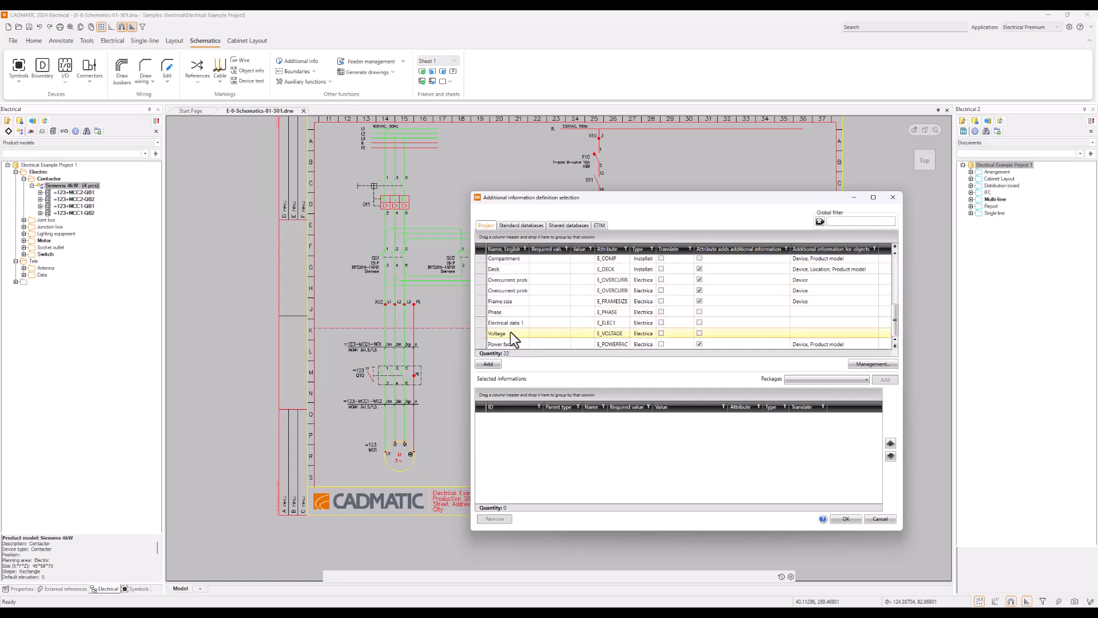
pyautogui.doubleClick(513, 333)
pyautogui.click(686, 418)
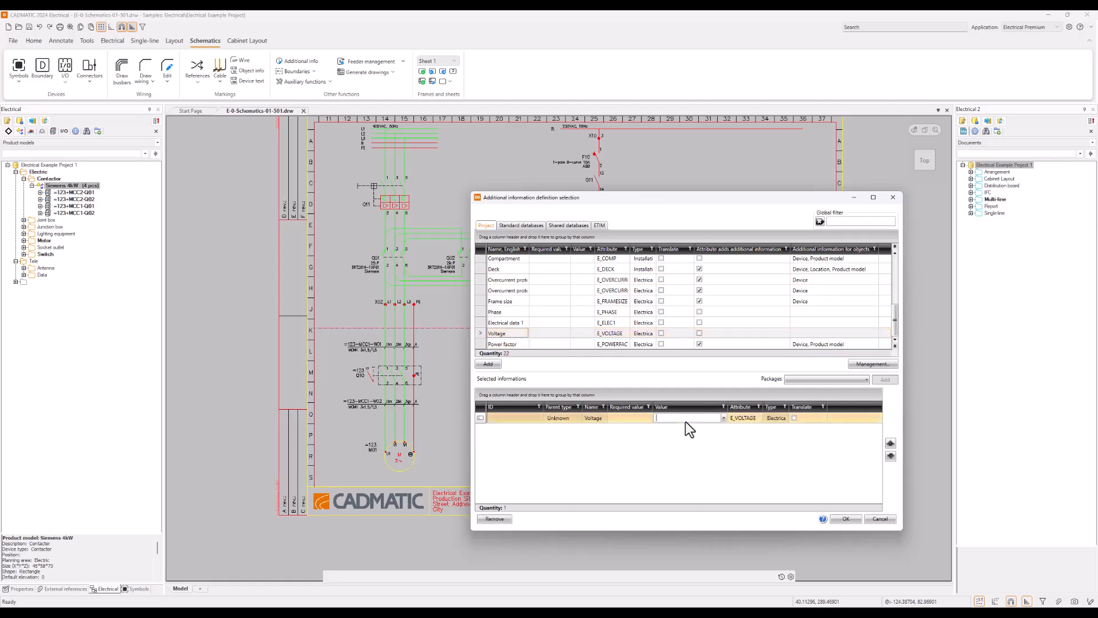
pyautogui.write('400')
pyautogui.click(843, 519)
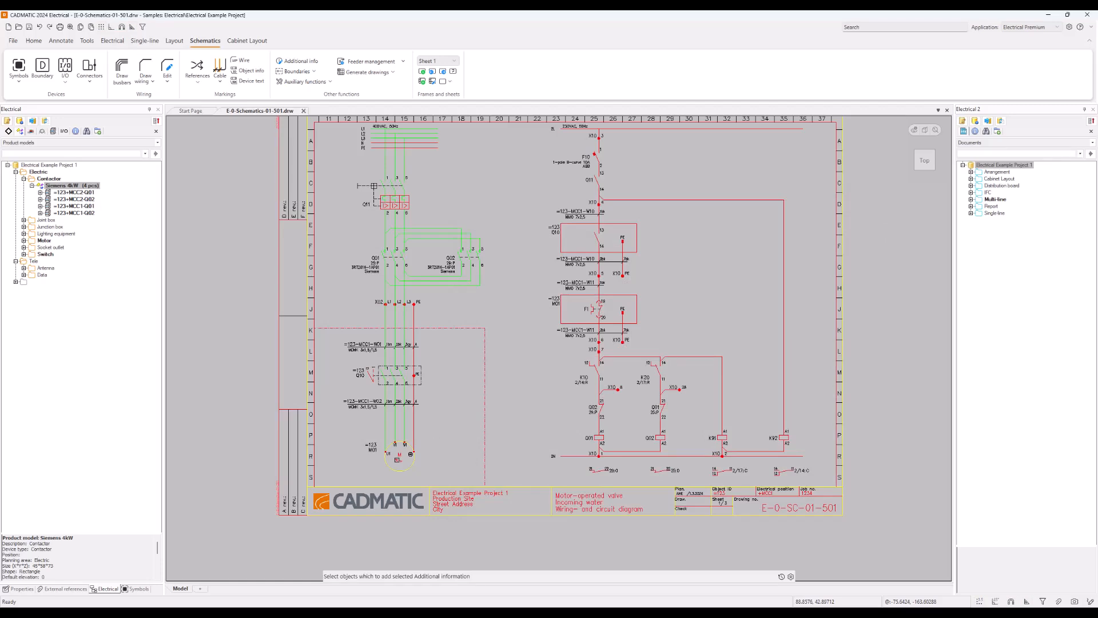
pyautogui.click(397, 460)
pyautogui.click(397, 459)
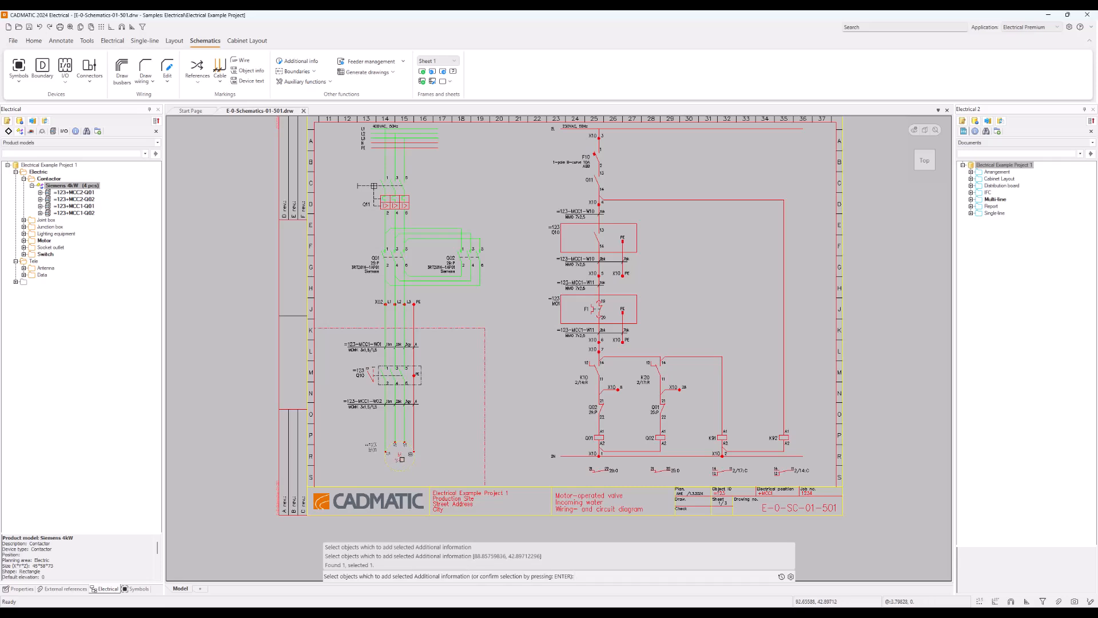
pyautogui.press('Return')
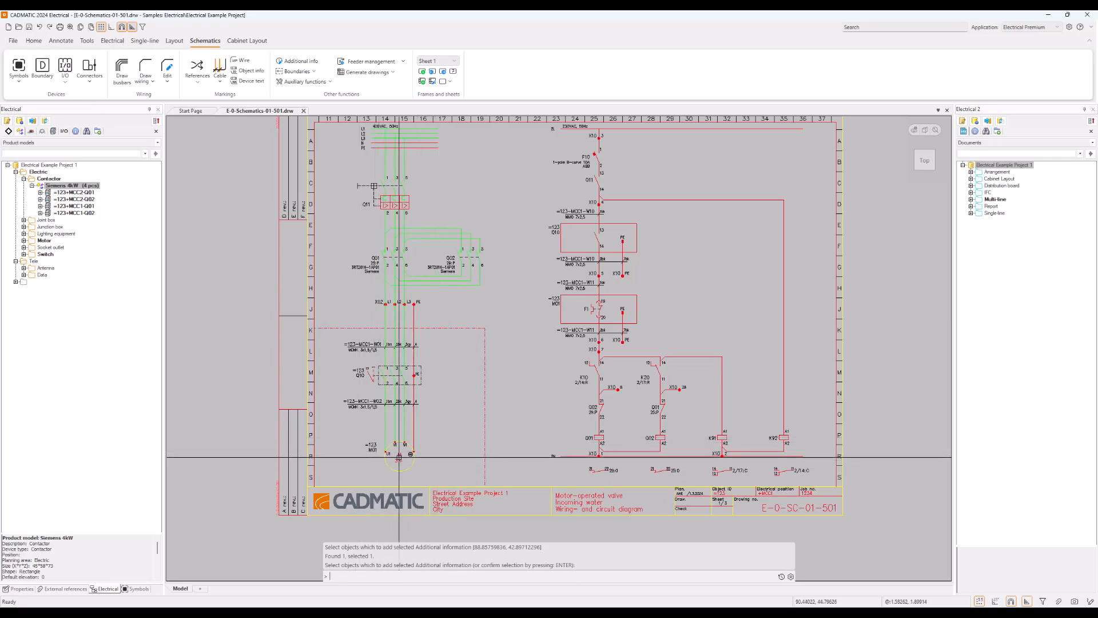
pyautogui.moveTo(398, 456)
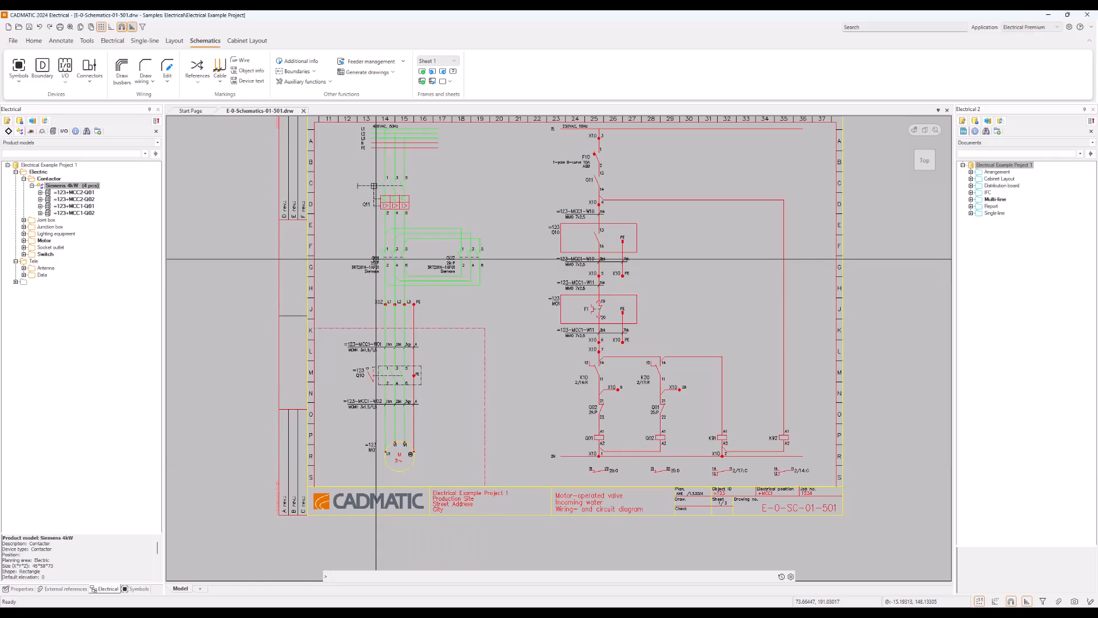
# - Update the drawing's symbols with the current project data for contactors Q01 and Q02
pyautogui.moveTo(376, 260)
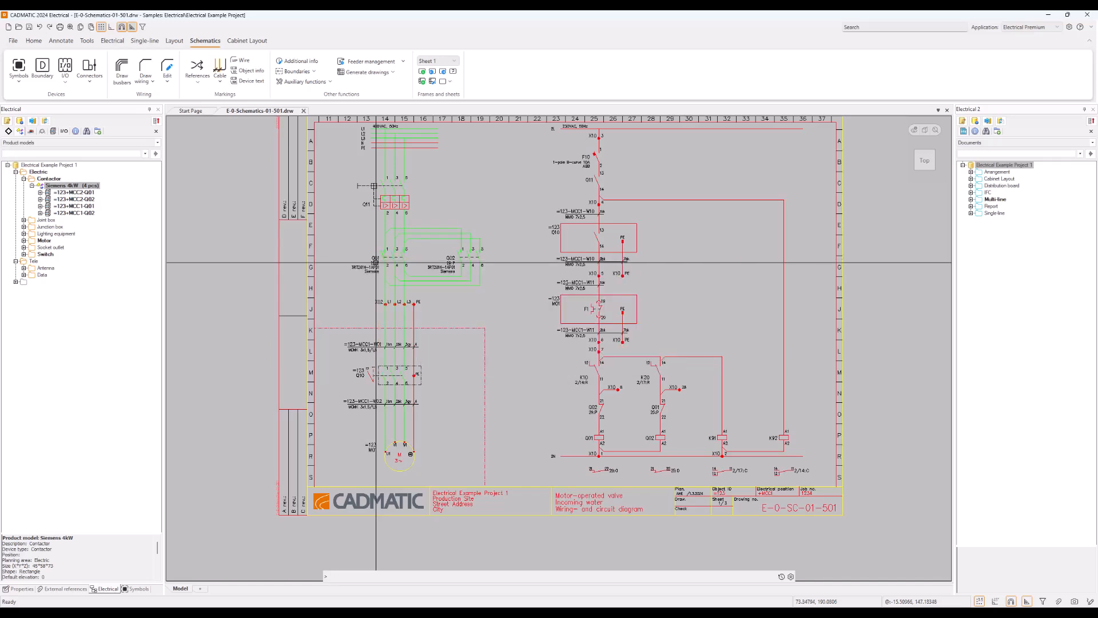
pyautogui.click(46, 121)
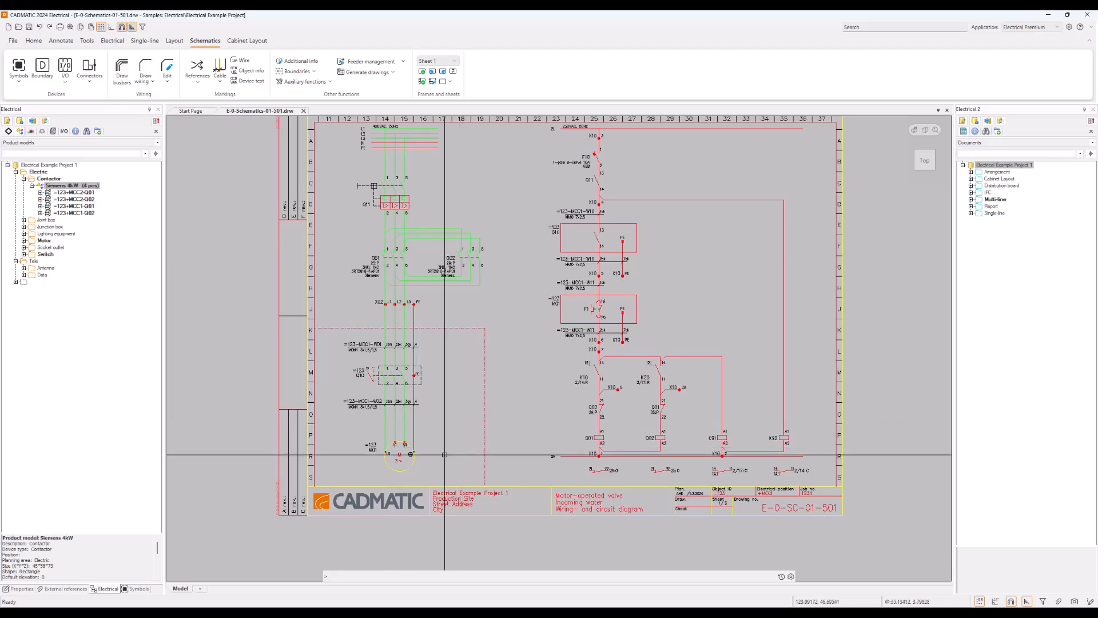
# - Edit motor M01's device properties to add the Power factor additional information with the value 0.95
pyautogui.click(400, 452)
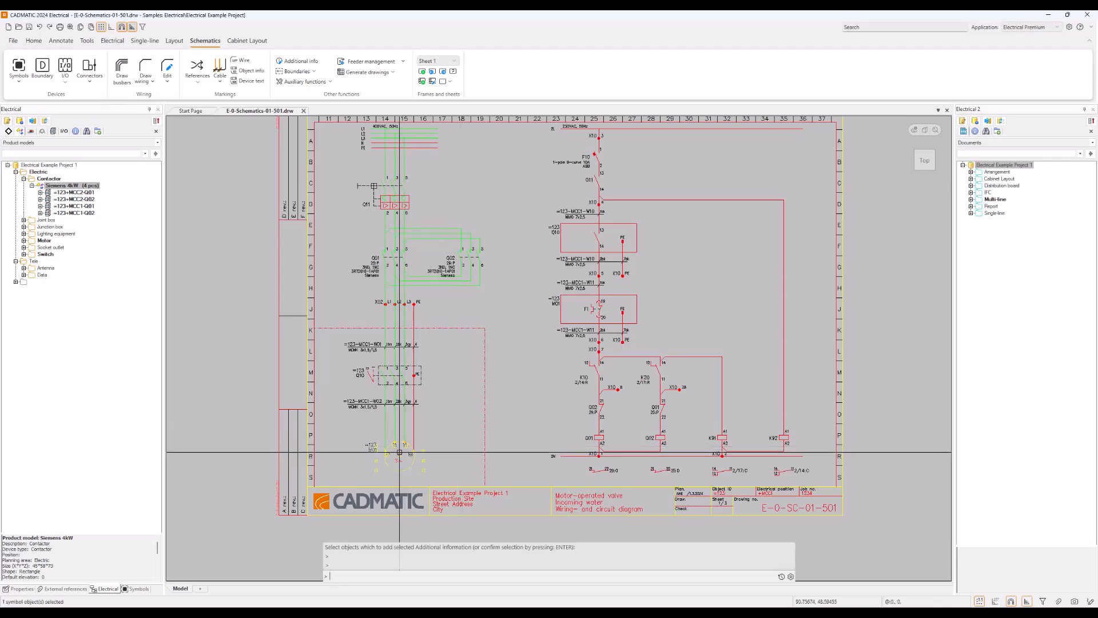
pyautogui.rightClick(399, 452)
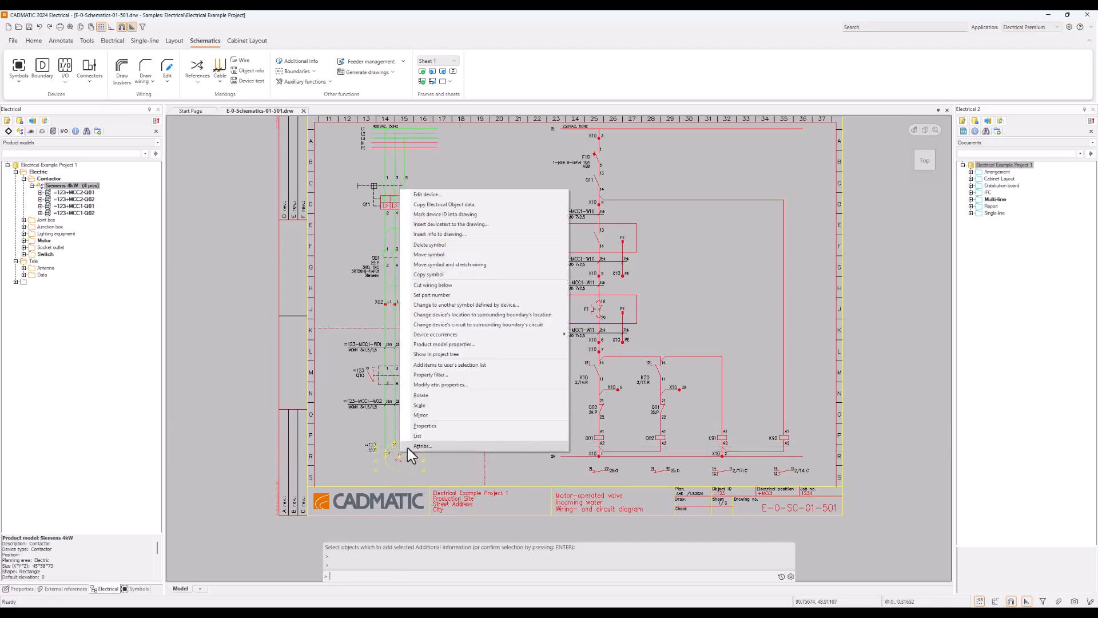
pyautogui.click(437, 194)
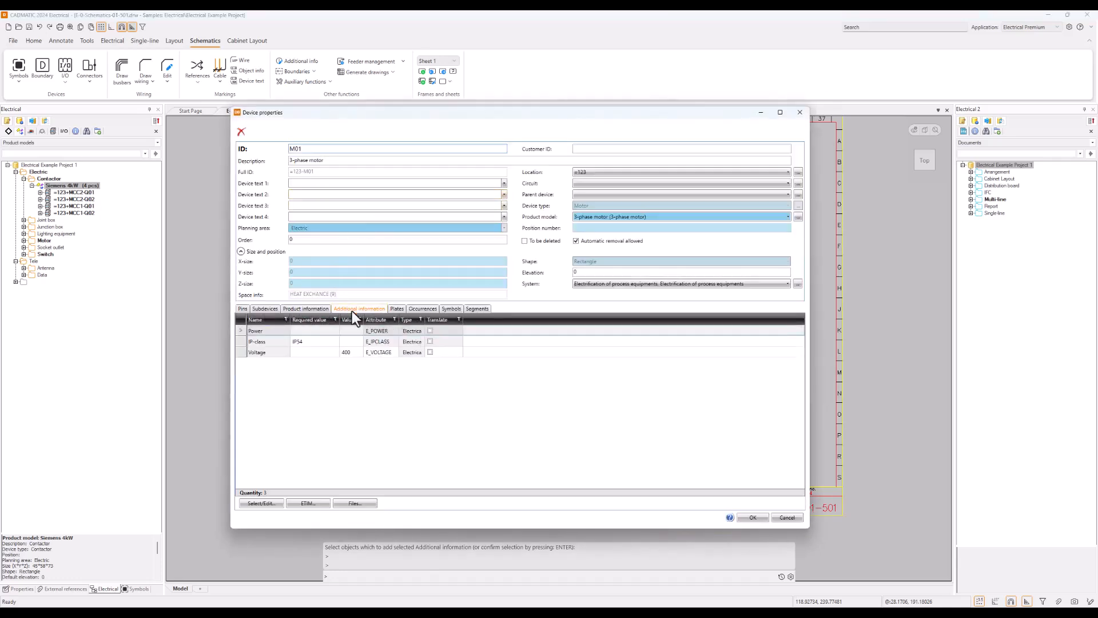
pyautogui.click(259, 504)
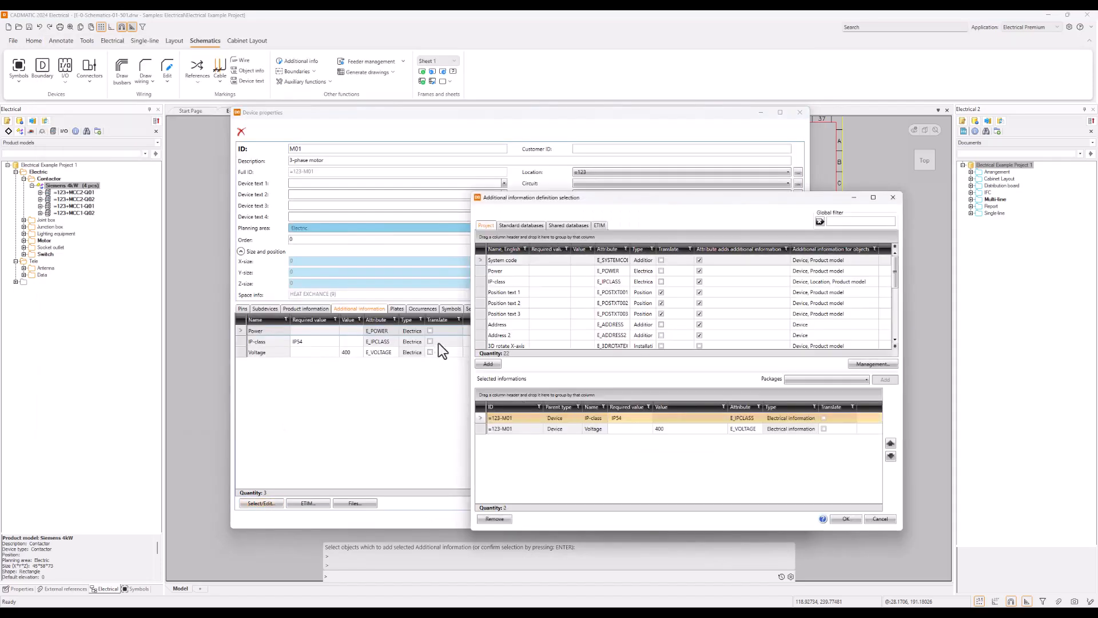
pyautogui.scroll(-5, 538, 305)
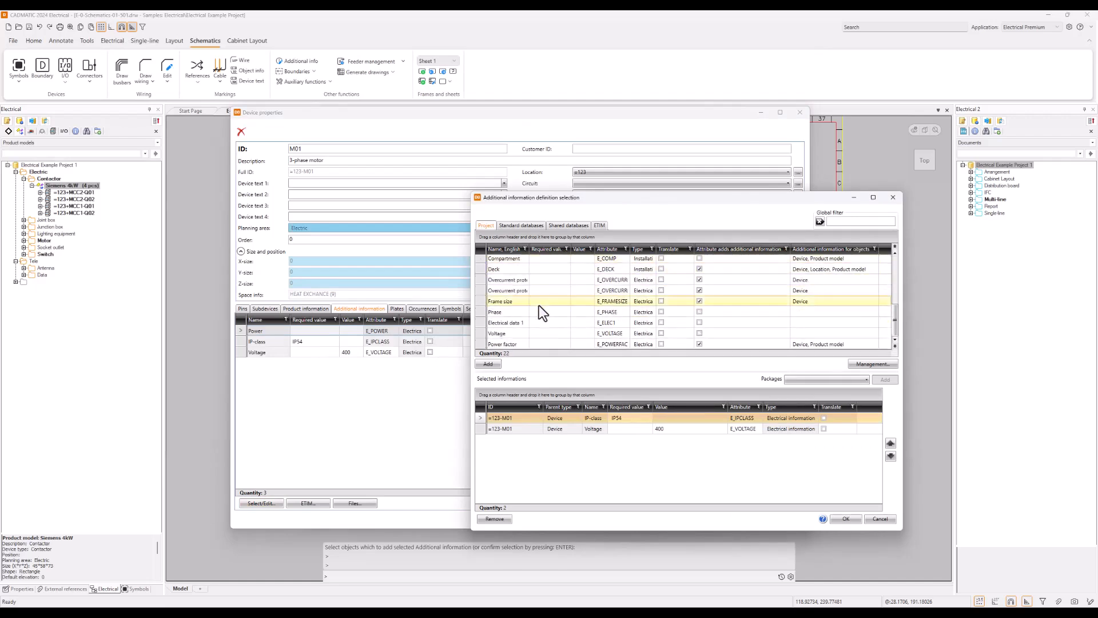
pyautogui.click(546, 344)
pyautogui.doubleClick(547, 345)
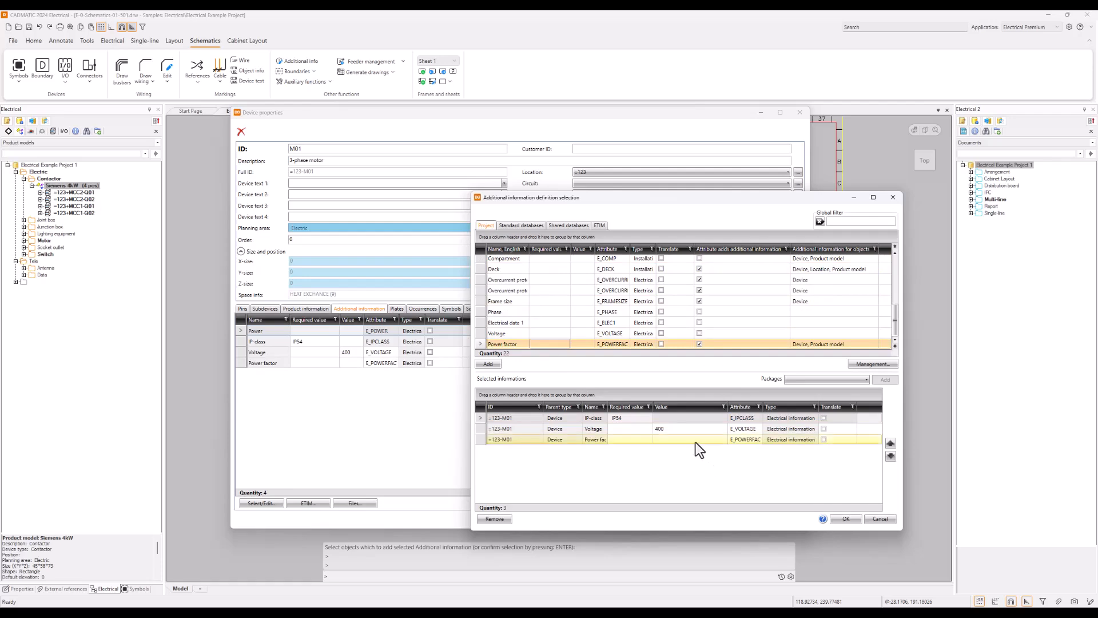
pyautogui.click(695, 442)
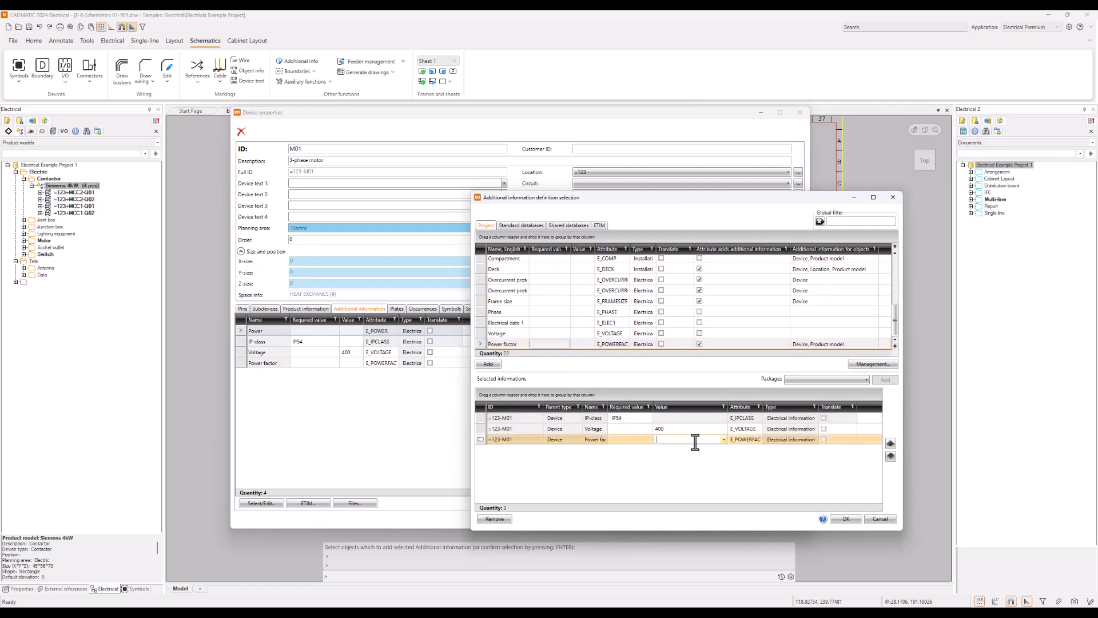
pyautogui.write('0.95')
pyautogui.click(845, 519)
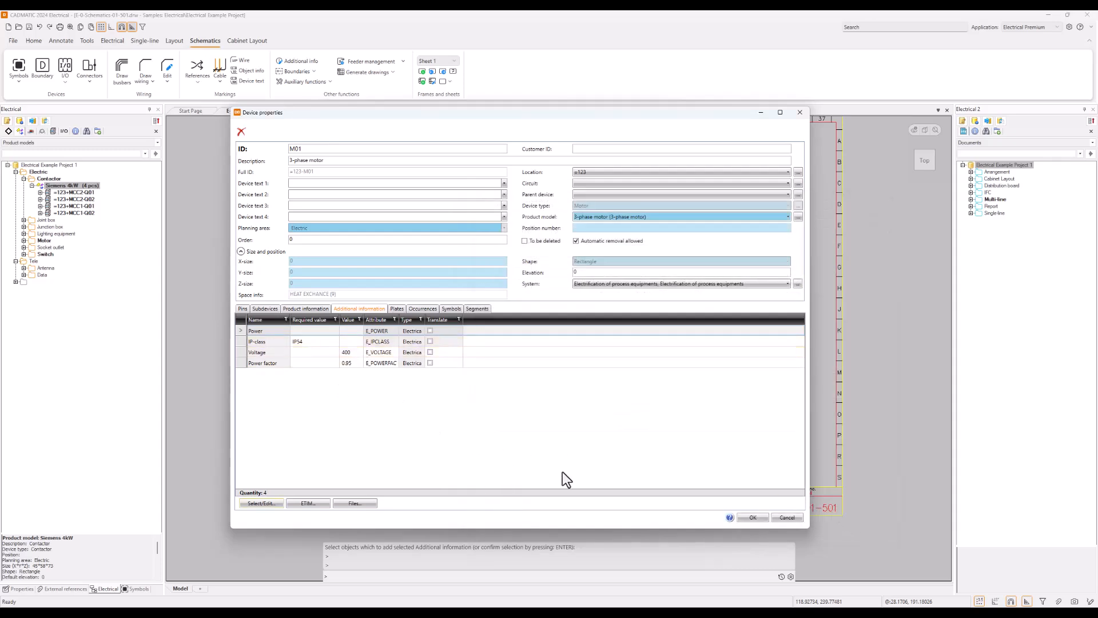
pyautogui.click(753, 517)
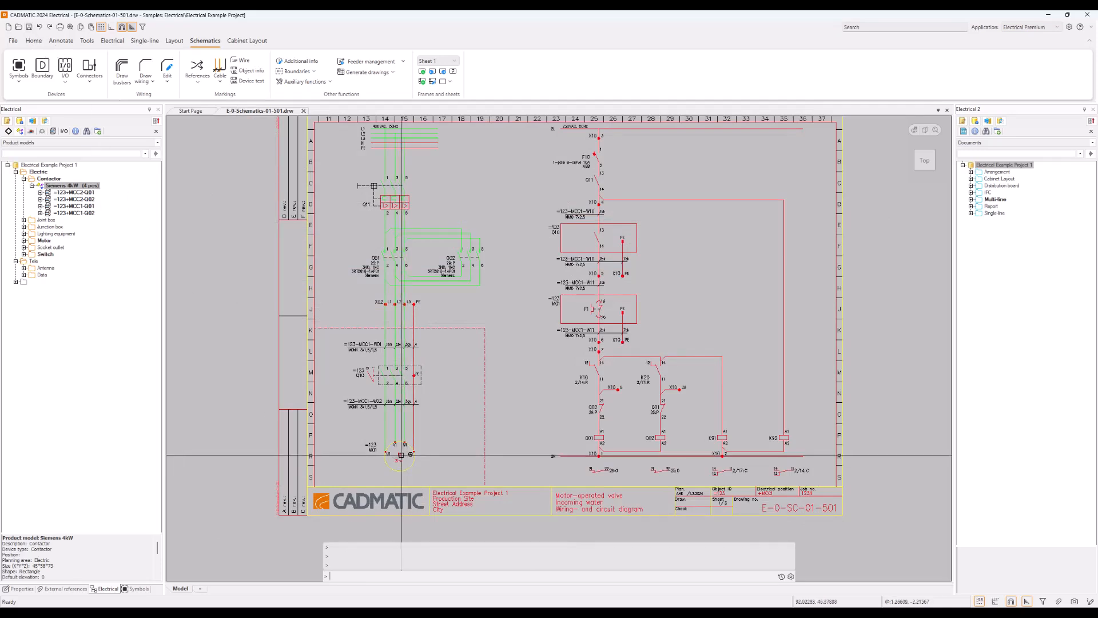
# - Select the contactor Q02 symbol and examine its Elec. 1 attribute in the symbol properties
pyautogui.moveTo(401, 455)
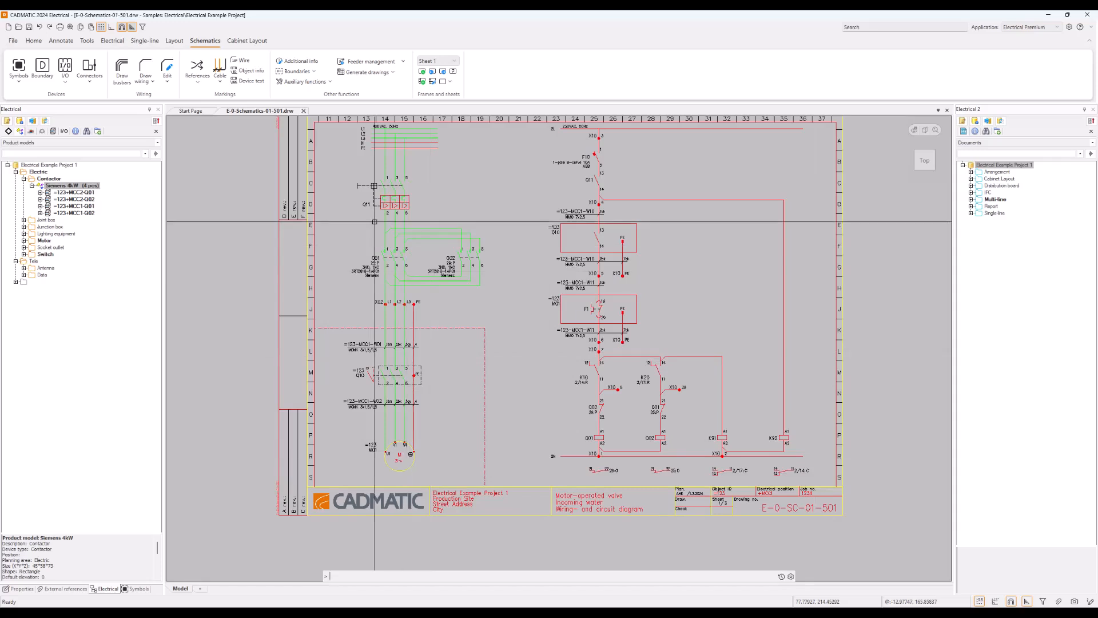
pyautogui.scroll(4, 381, 267)
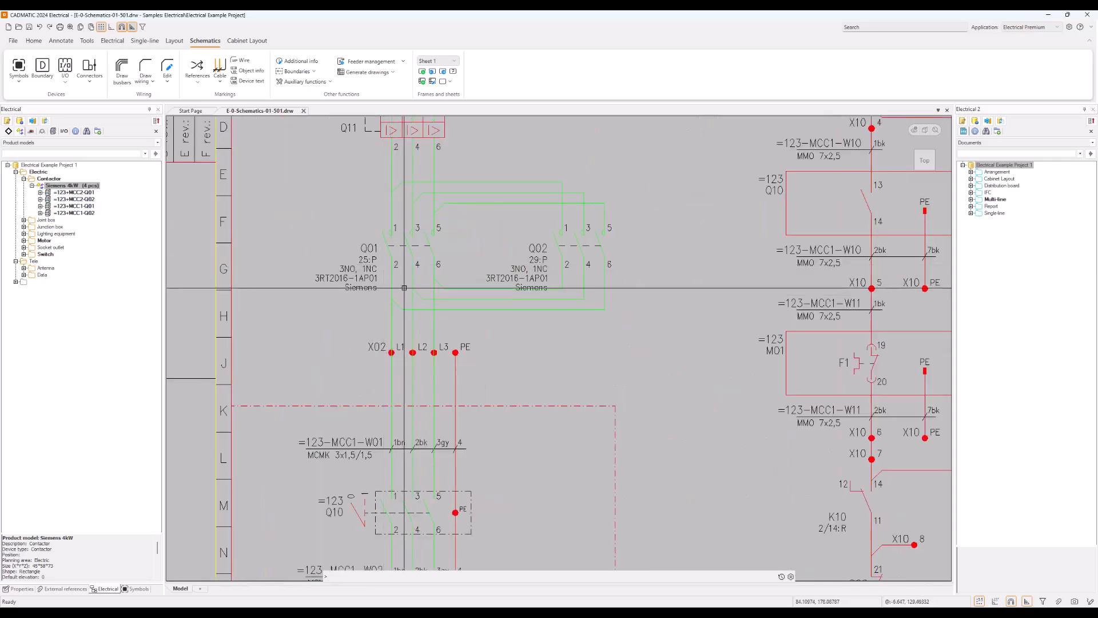
pyautogui.click(295, 223)
pyautogui.click(654, 309)
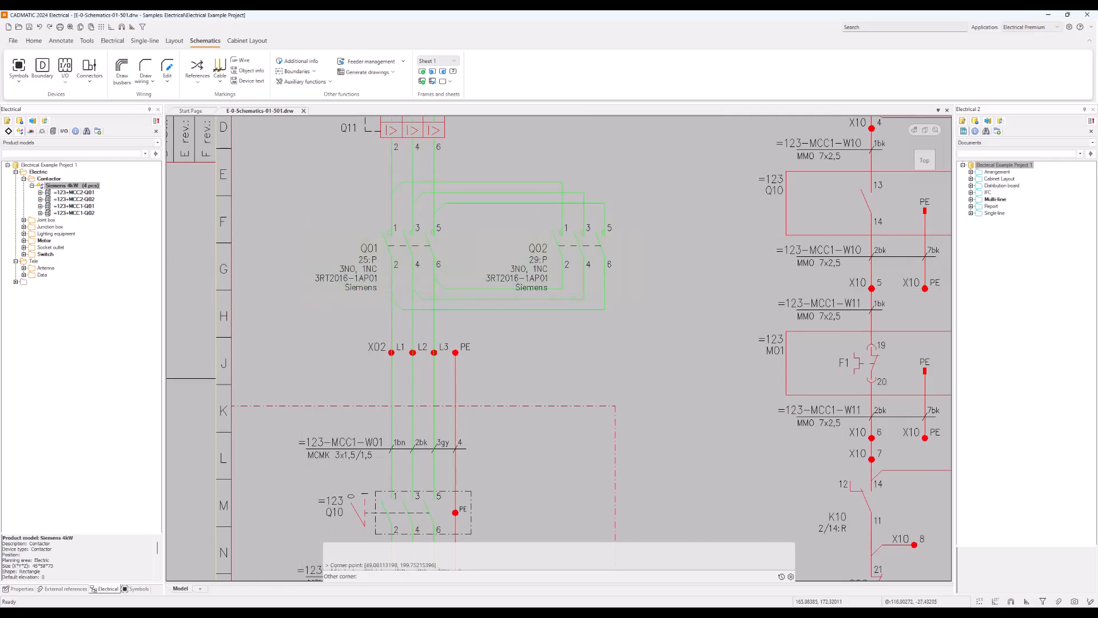
pyautogui.click(564, 267)
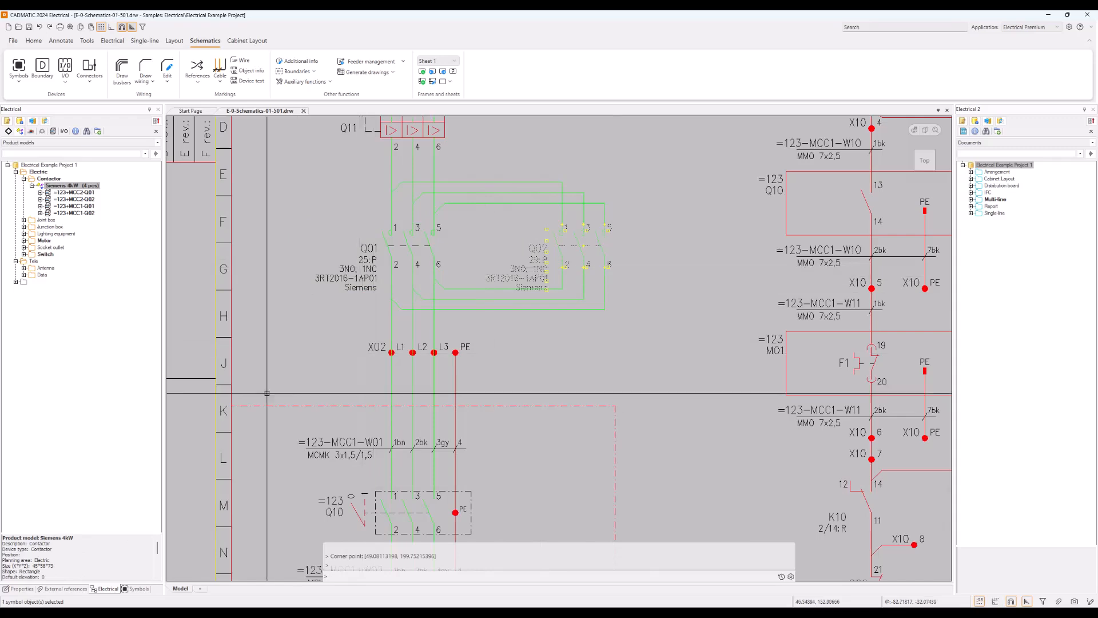
pyautogui.click(22, 588)
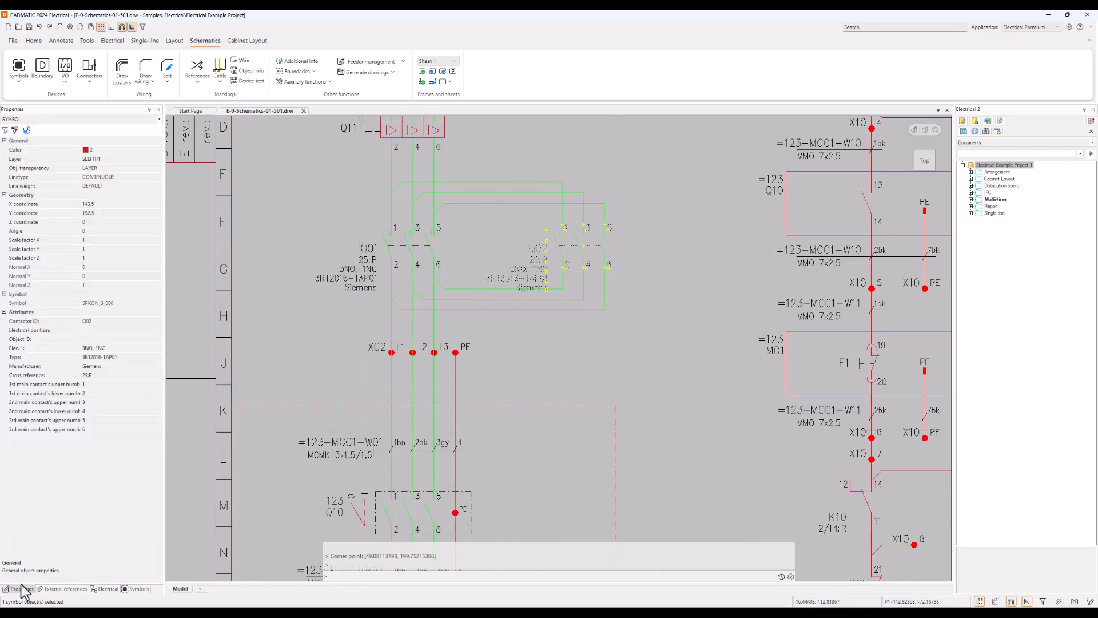
pyautogui.click(16, 348)
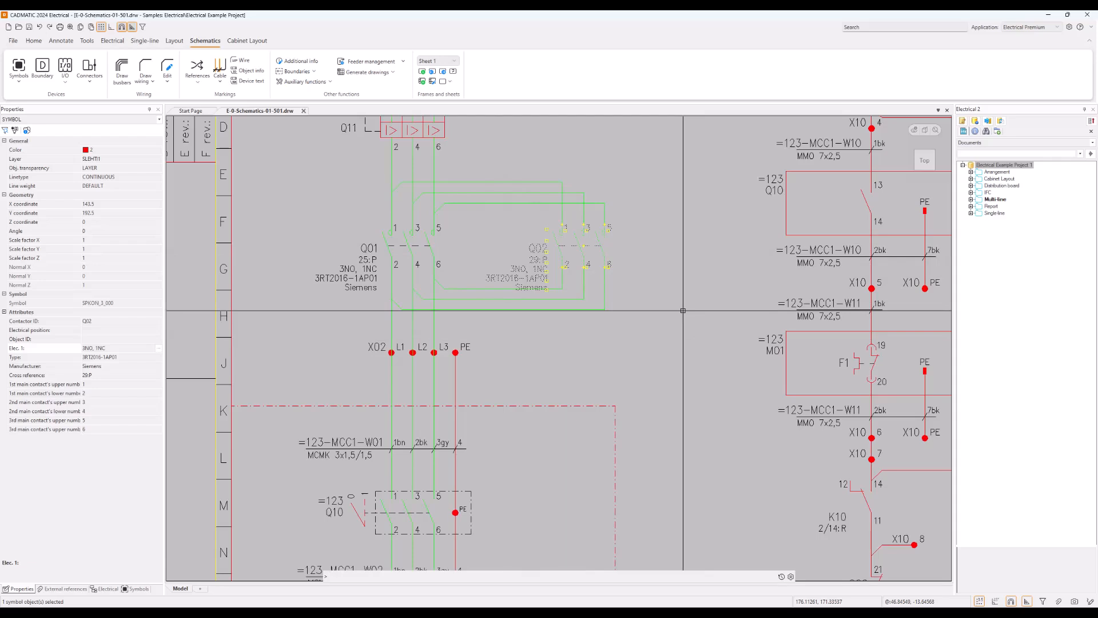
pyautogui.press('Escape')
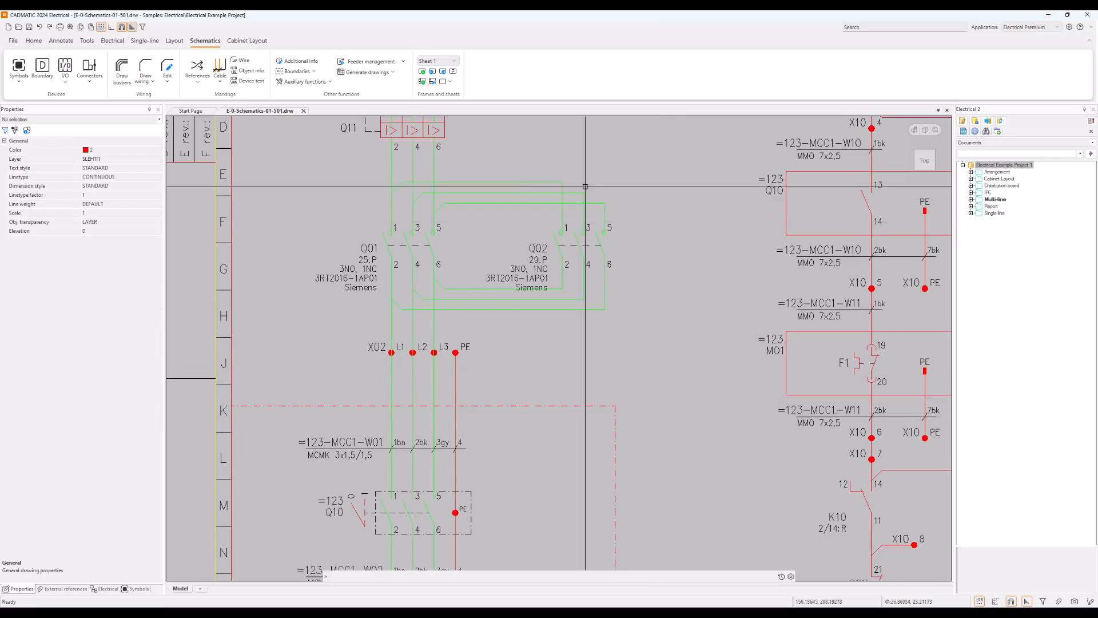
pyautogui.click(291, 226)
pyautogui.press('Escape')
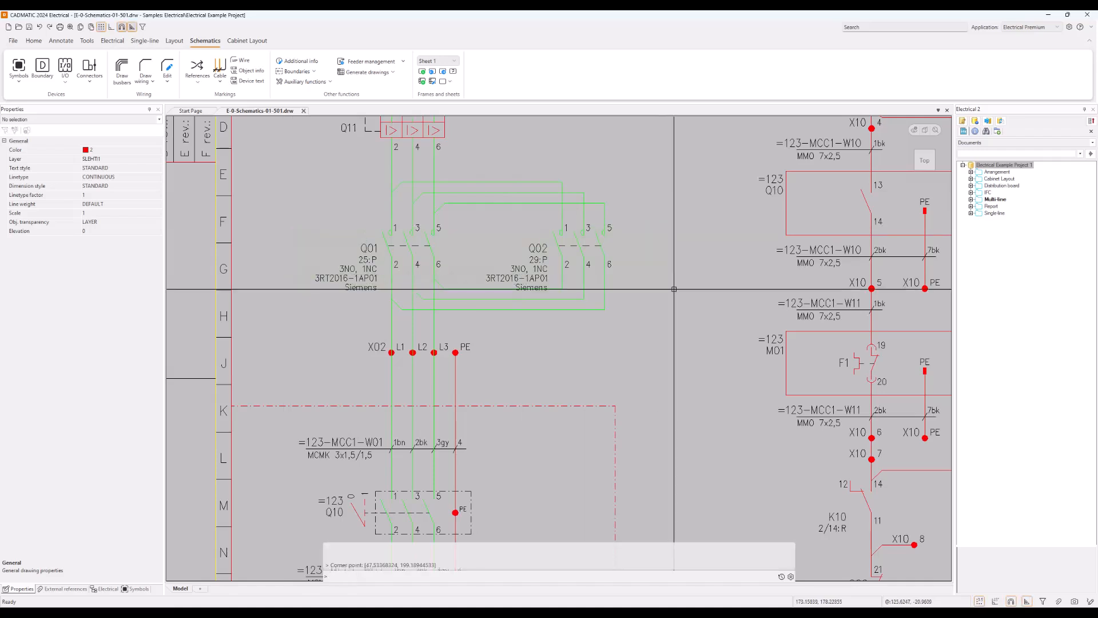
# - Select the motor M01 symbol and examine which attributes its symbol properties offer
pyautogui.scroll(-2, 670, 442)
pyautogui.moveTo(670, 443); pyautogui.dragTo(664, 247, button='middle')
pyautogui.scroll(2, 496, 421)
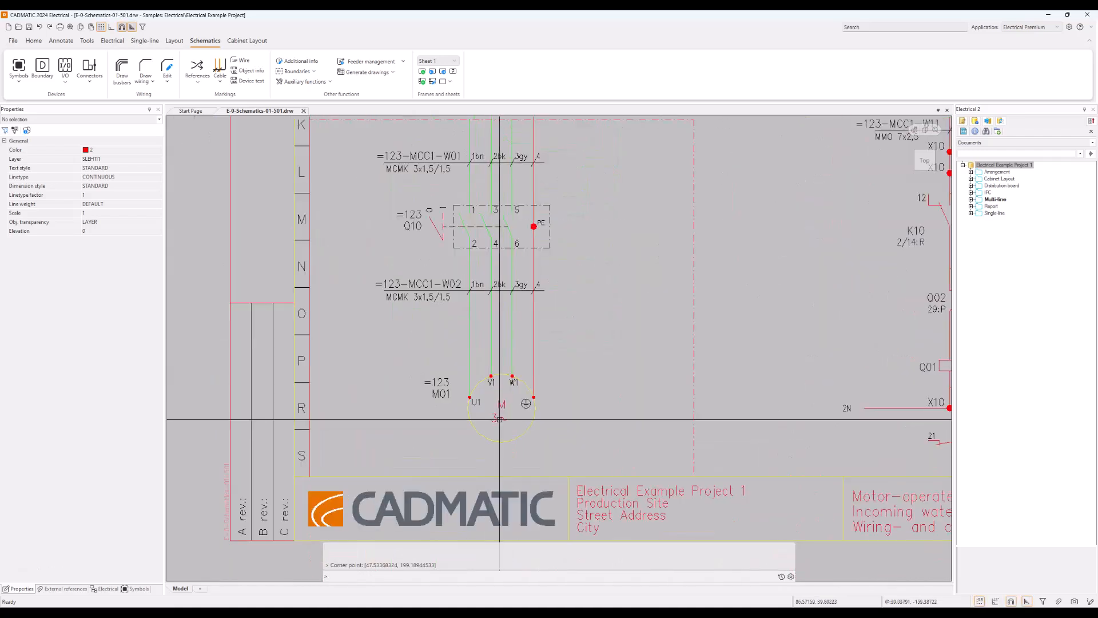
pyautogui.click(502, 407)
pyautogui.click(504, 404)
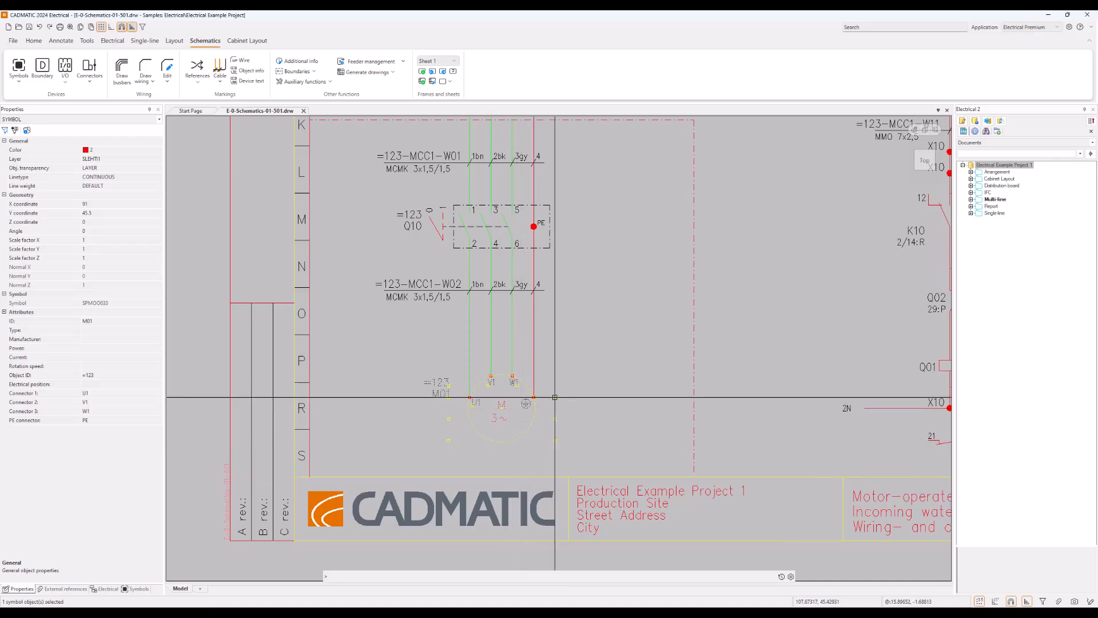
pyautogui.press('Escape')
# - Start inserting object info for motor M01 into the drawing, selecting the Voltage and Power factor additional information
pyautogui.click(500, 418)
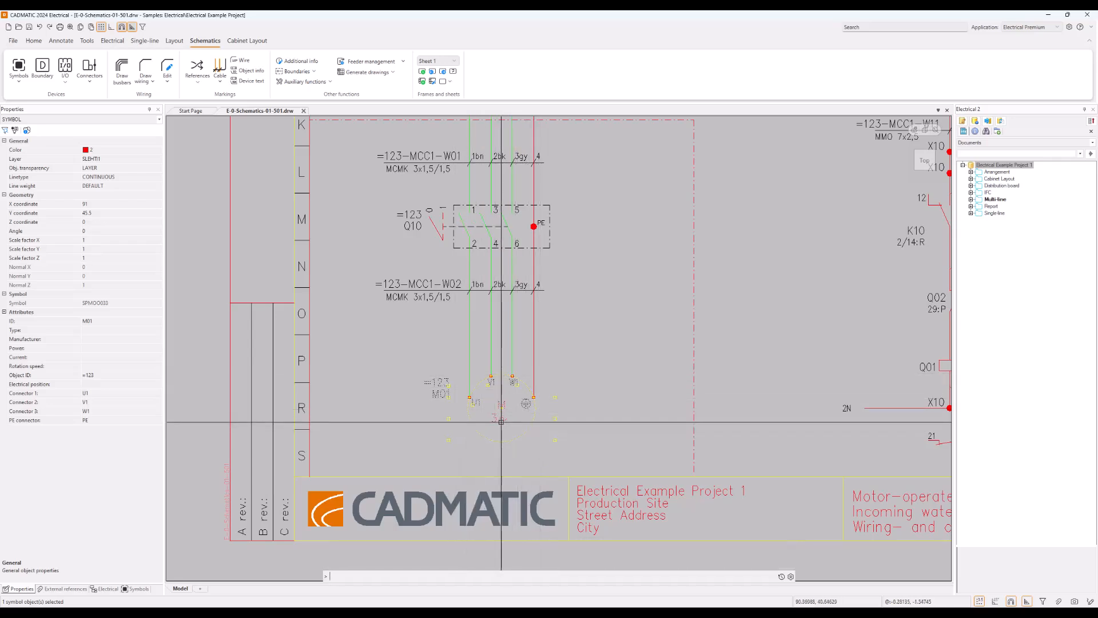
pyautogui.rightClick(501, 423)
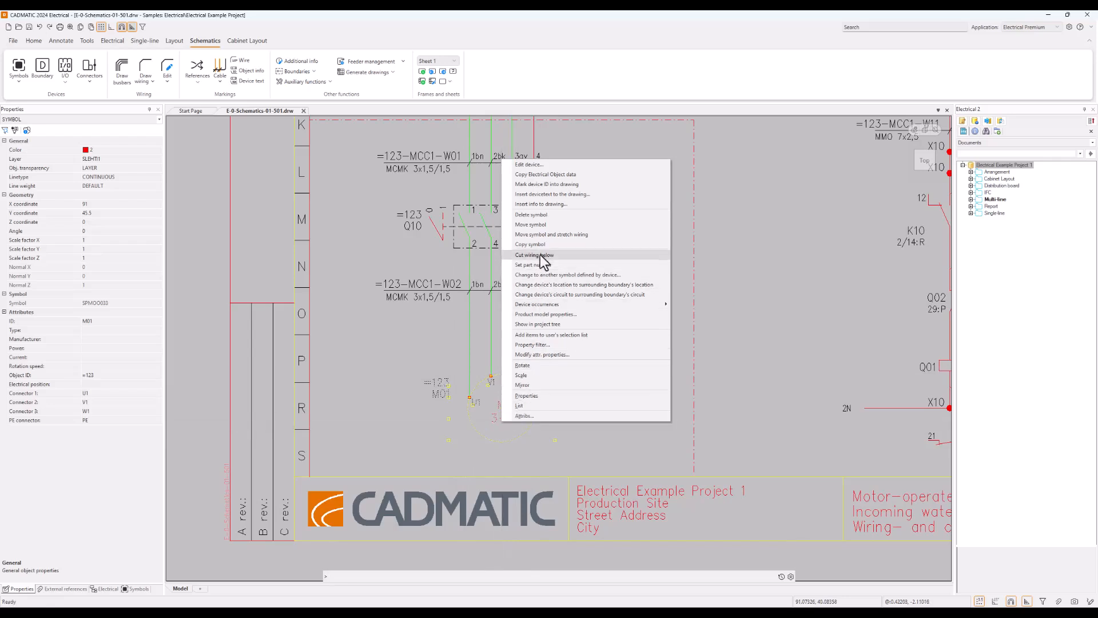
pyautogui.click(572, 205)
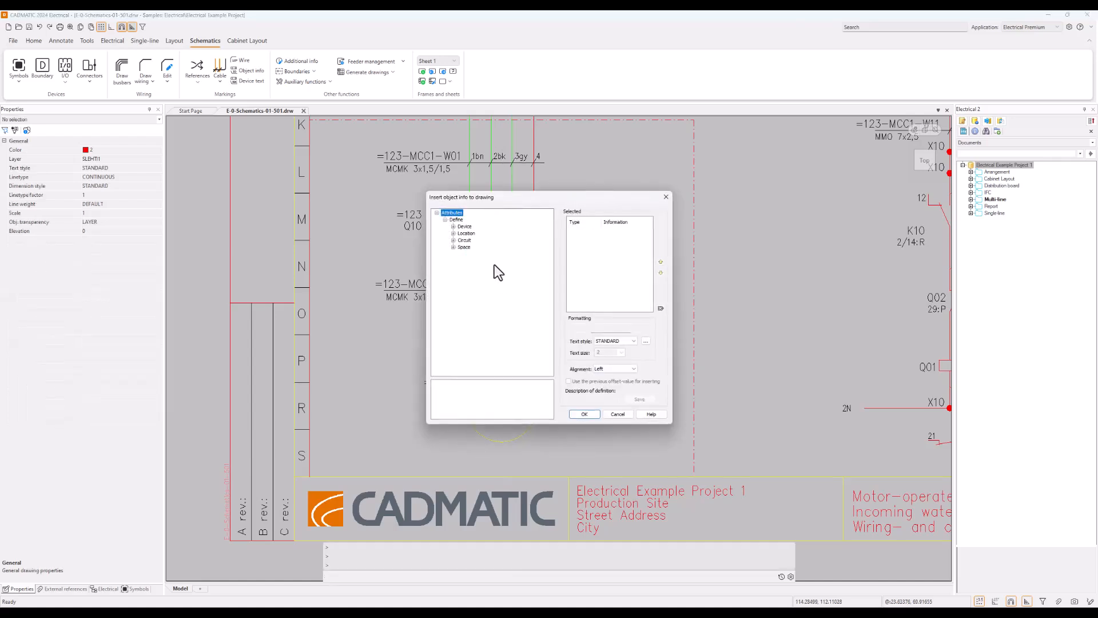
pyautogui.click(453, 226)
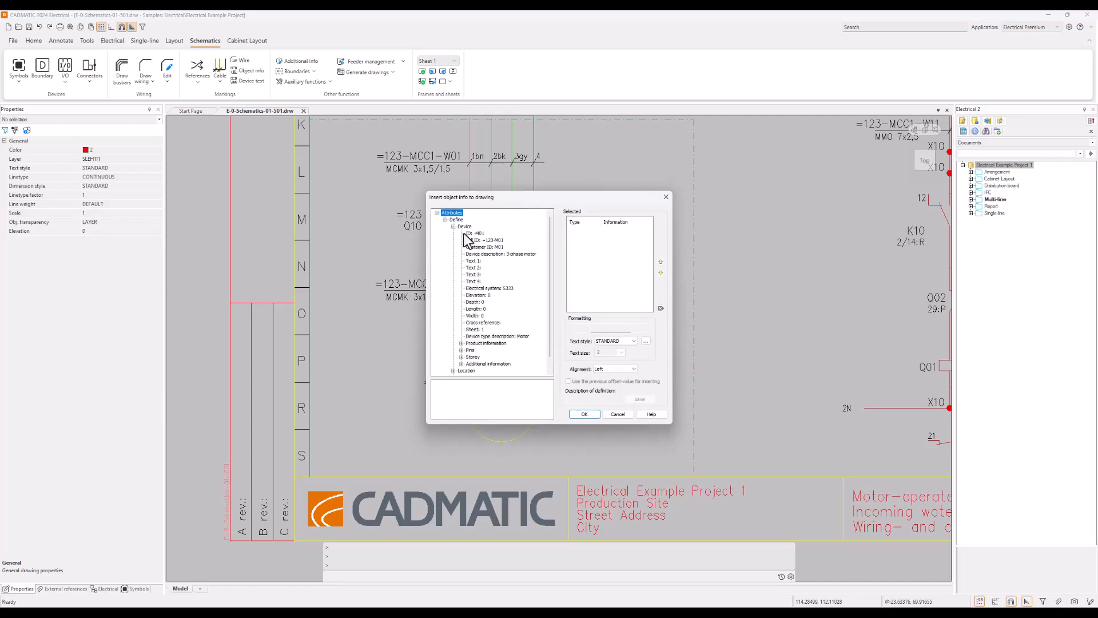
pyautogui.click(461, 364)
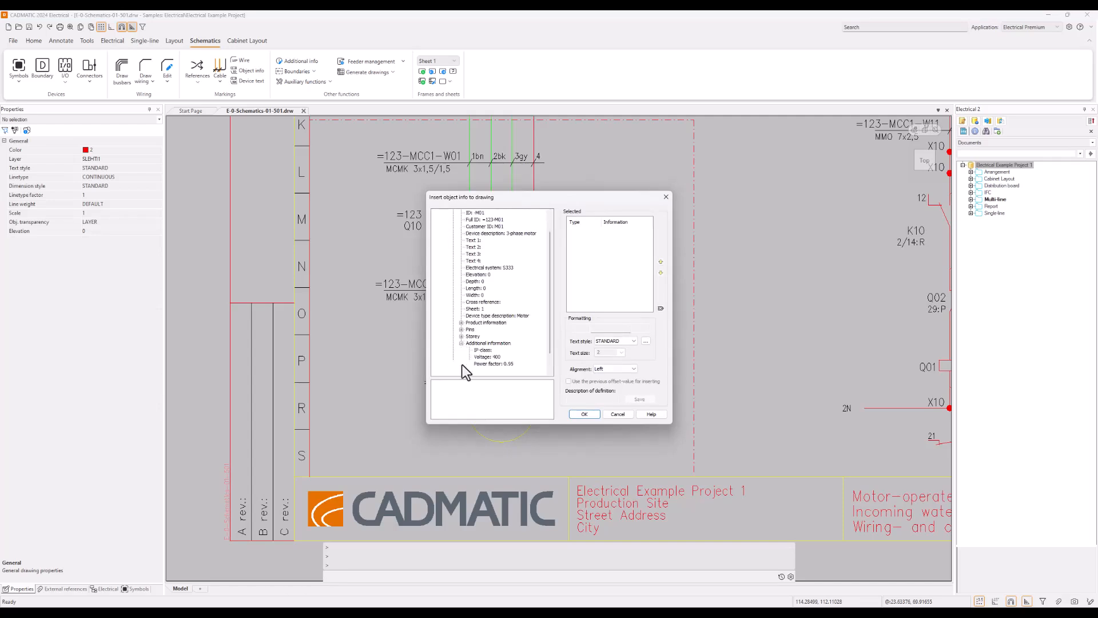
pyautogui.scroll(-1, 466, 352)
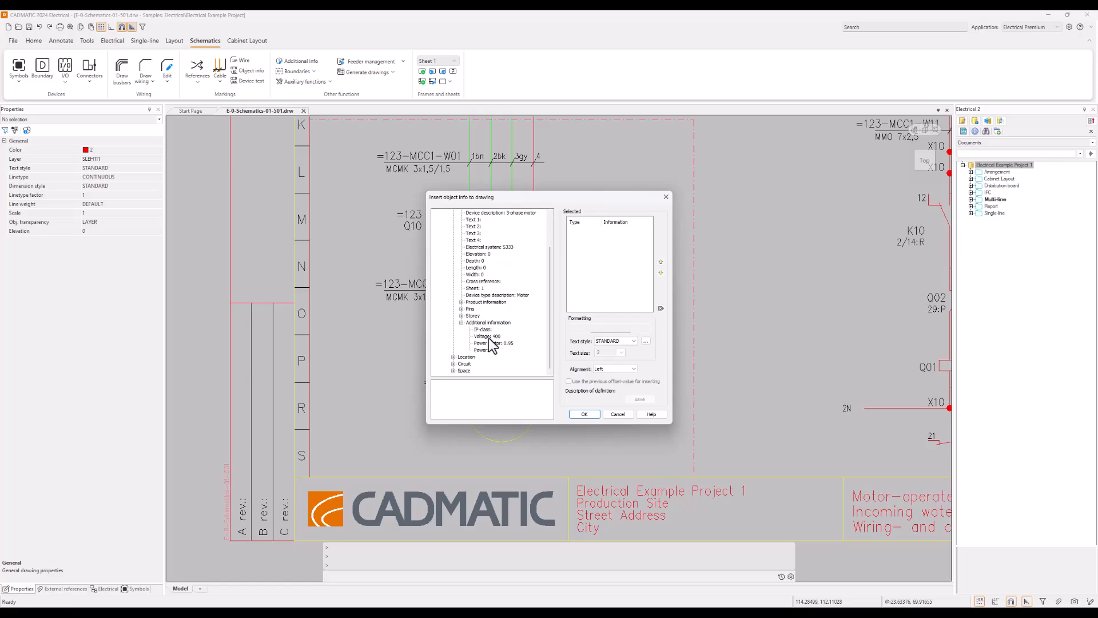
pyautogui.doubleClick(487, 337)
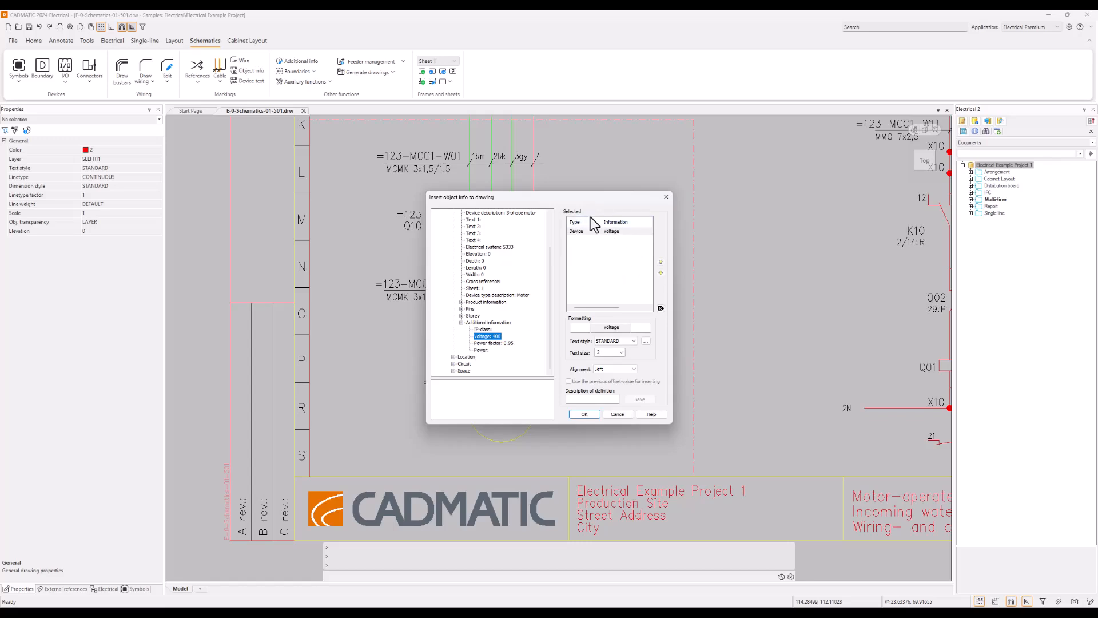
pyautogui.doubleClick(496, 343)
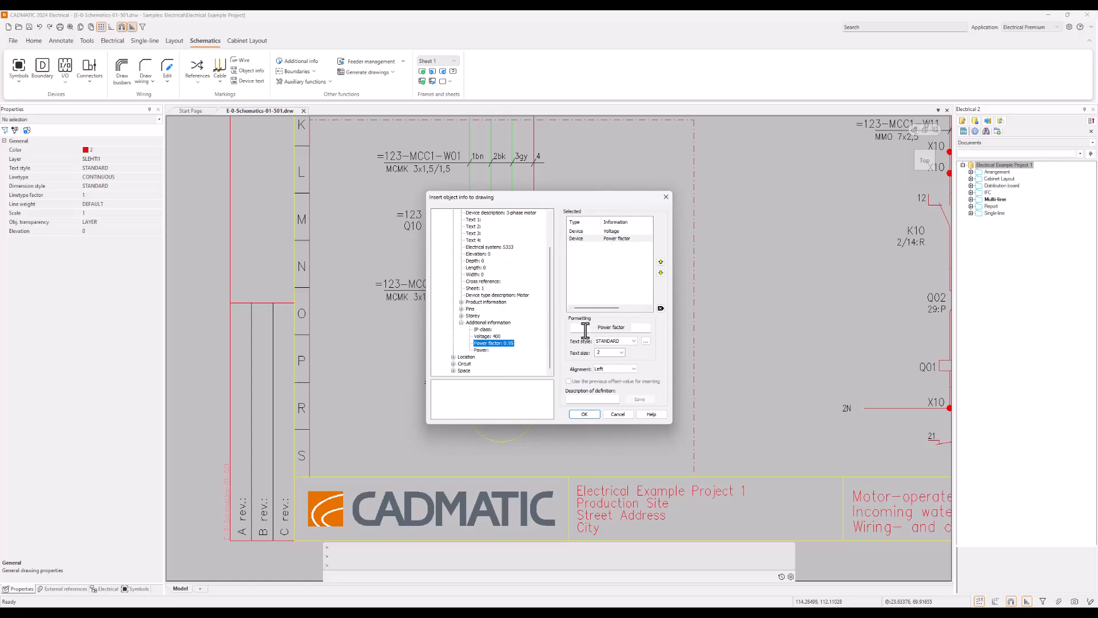
# - Format the Voltage information with the prefix "U=" and the suffix "V"
pyautogui.click(645, 328)
pyautogui.click(592, 231)
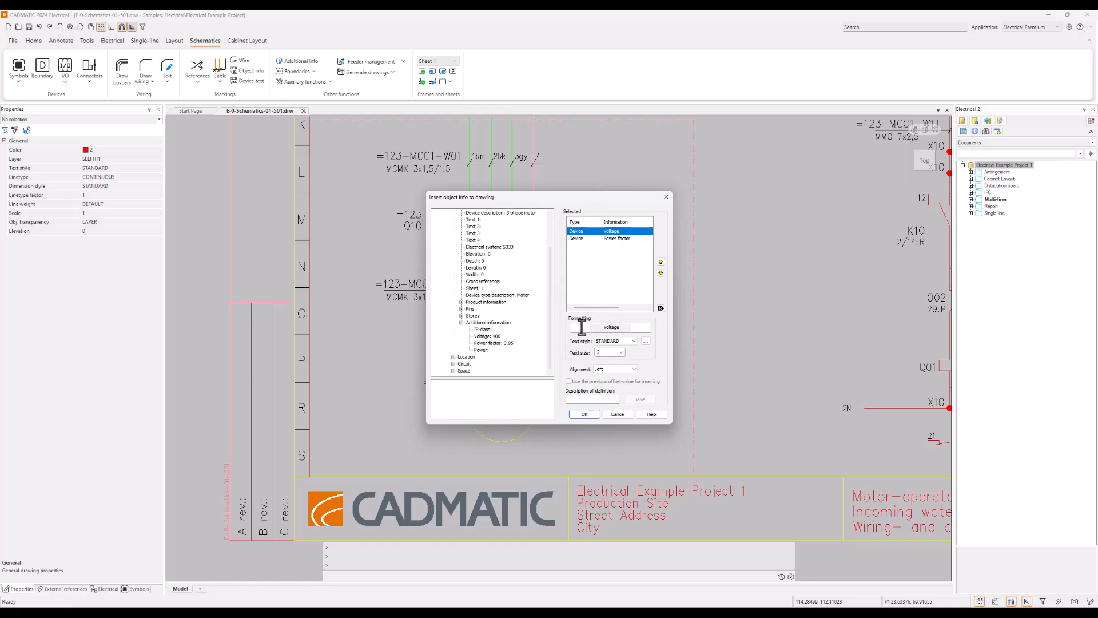
pyautogui.click(581, 328)
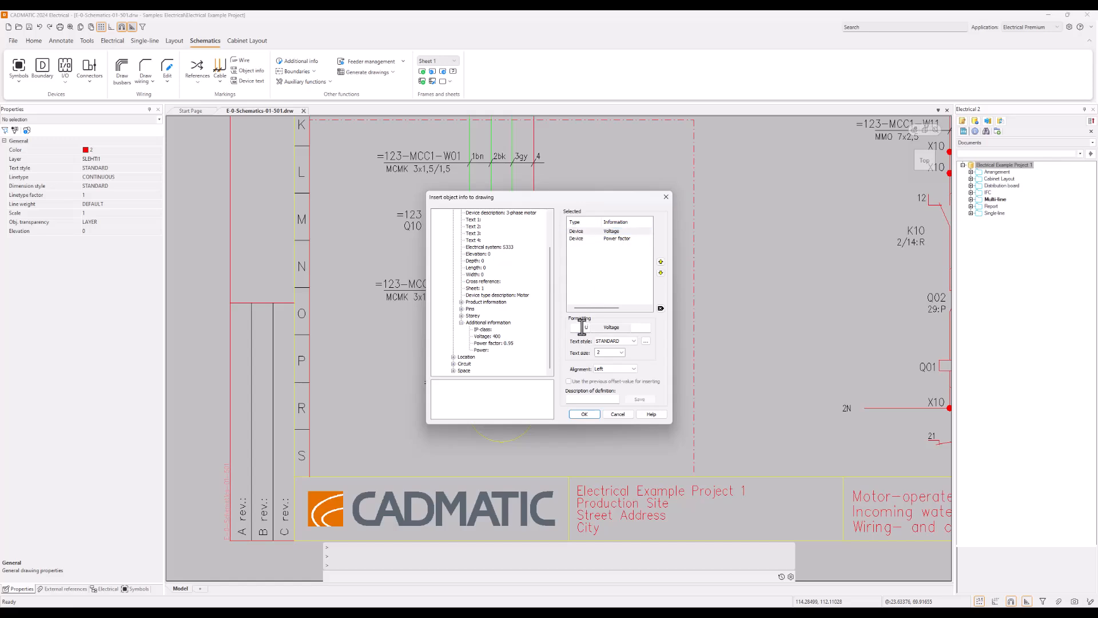
pyautogui.write('U=')
pyautogui.click(647, 330)
pyautogui.write('V')
# - Format the Power factor information with the prefix "cosφ="
pyautogui.click(622, 240)
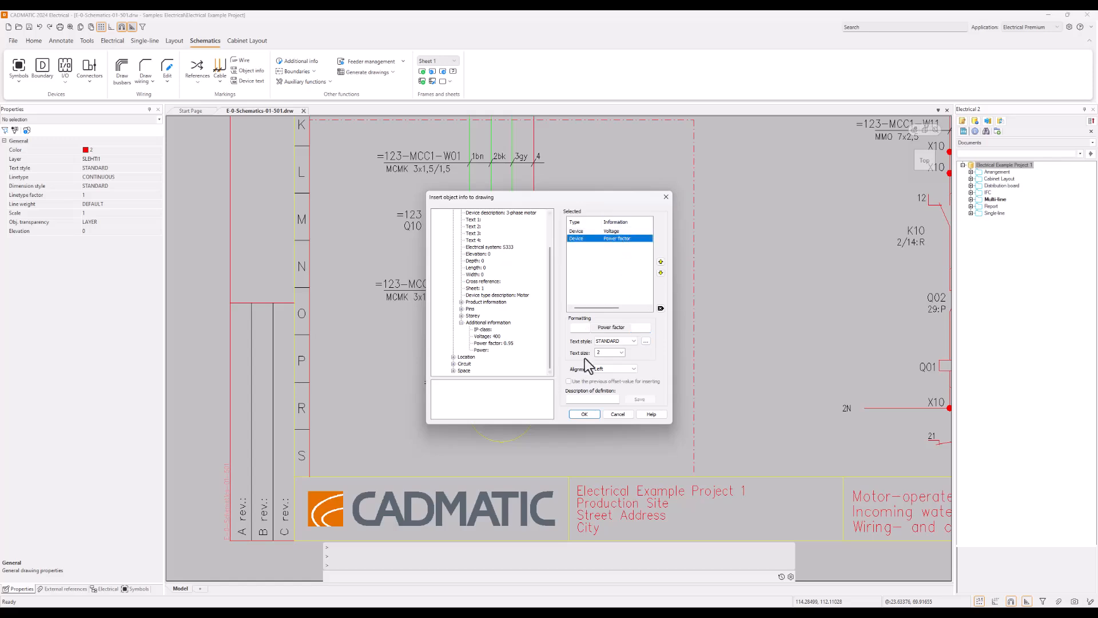
pyautogui.click(580, 327)
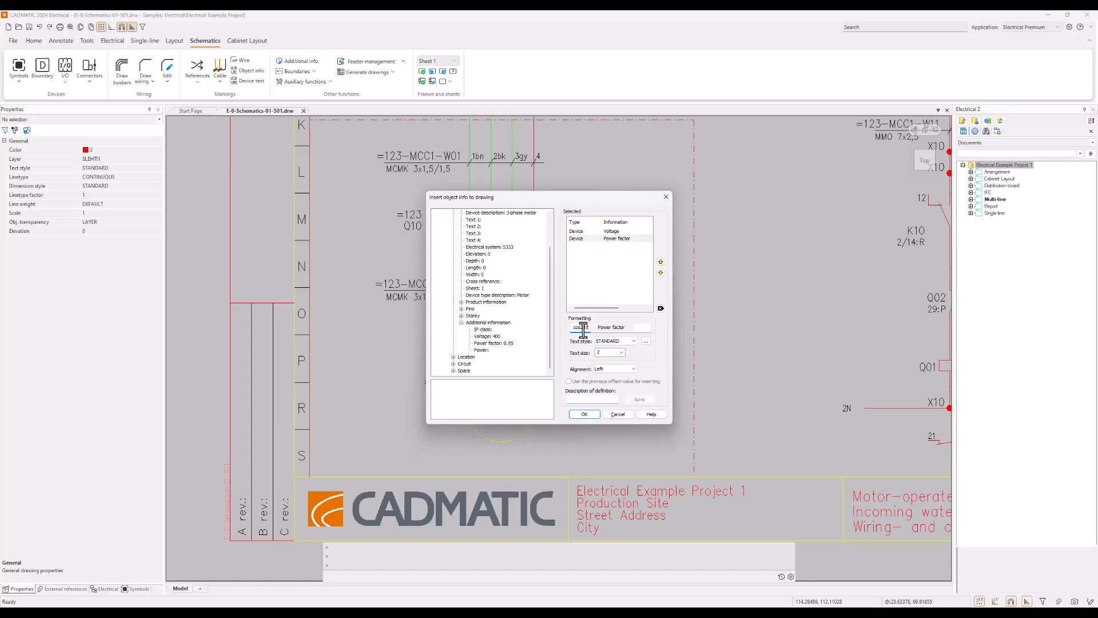
pyautogui.press('BackSpace')
pyautogui.press('BackSpace')
pyautogui.write('φ=')
pyautogui.click(617, 232)
pyautogui.click(617, 238)
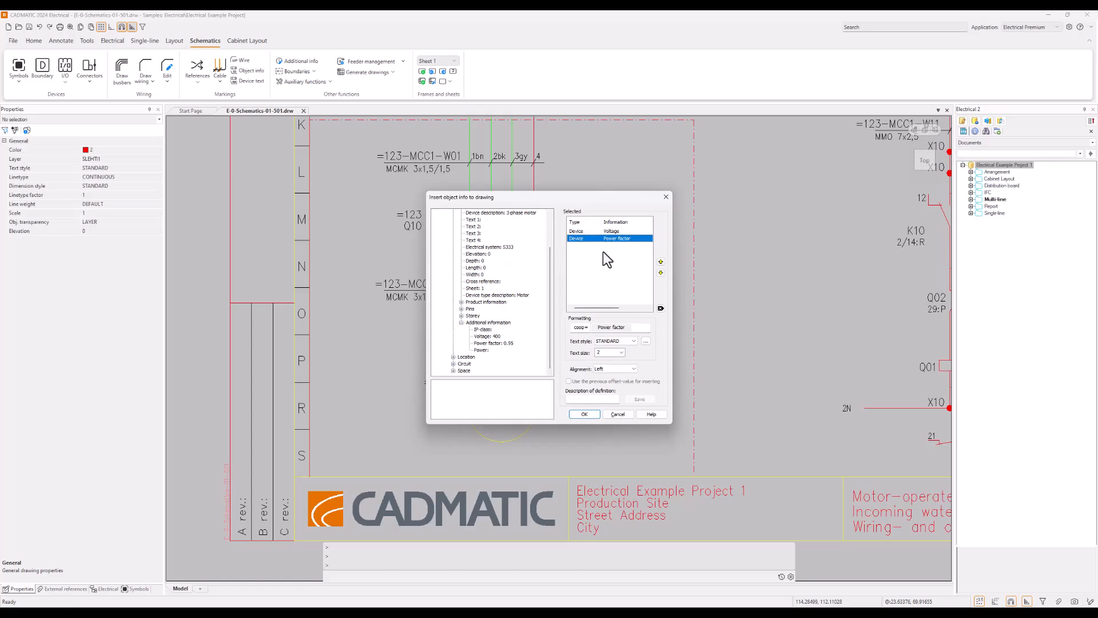
# - Place the voltage and power factor text just to the right of the motor M01 symbol and save the drawing
pyautogui.click(584, 414)
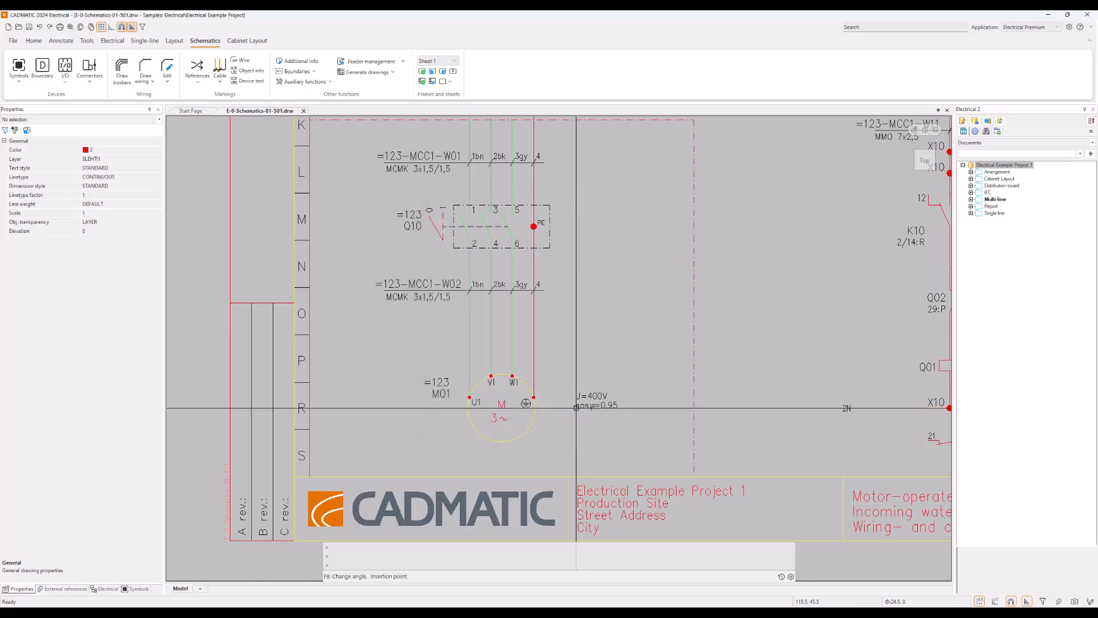
pyautogui.click(544, 418)
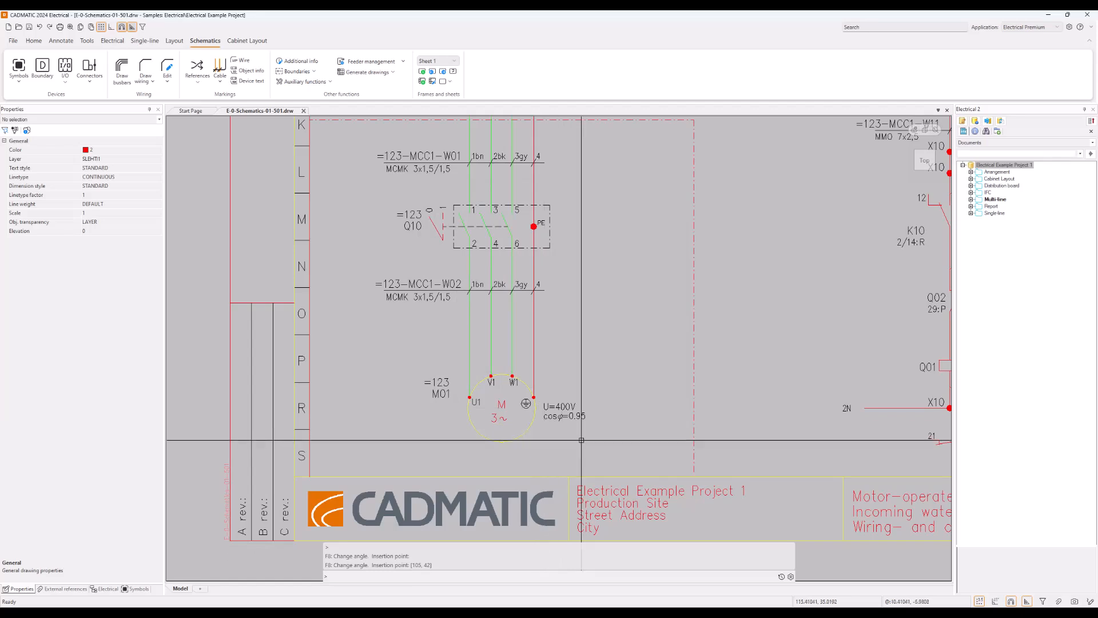
pyautogui.click(28, 28)
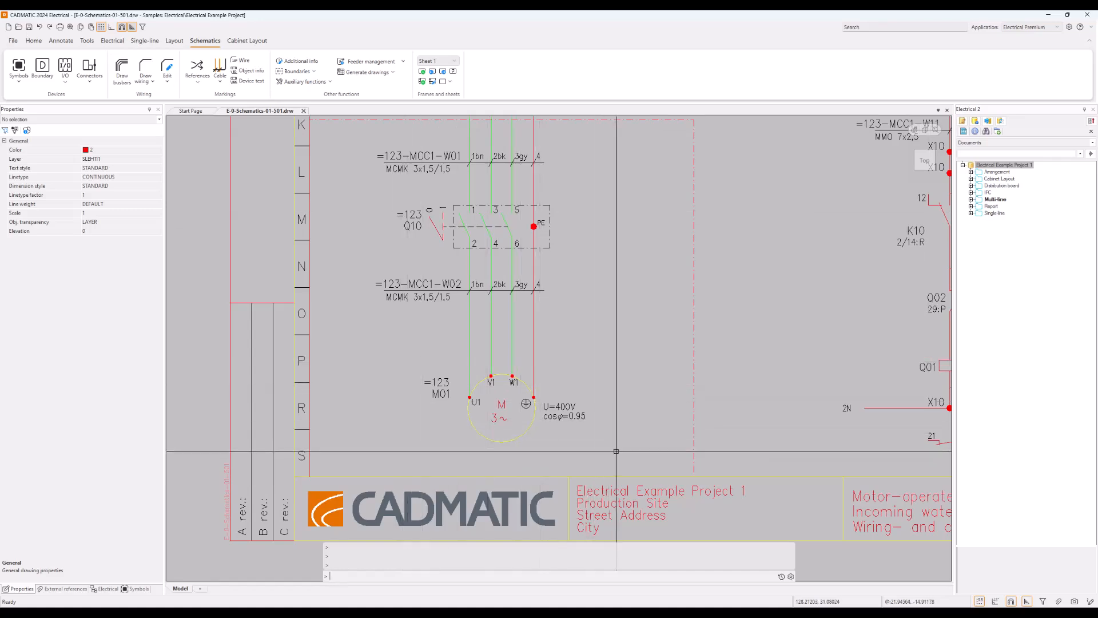
# - Set motor M01's Power factor to 0.94 in its device properties and save the drawing
pyautogui.doubleClick(568, 409)
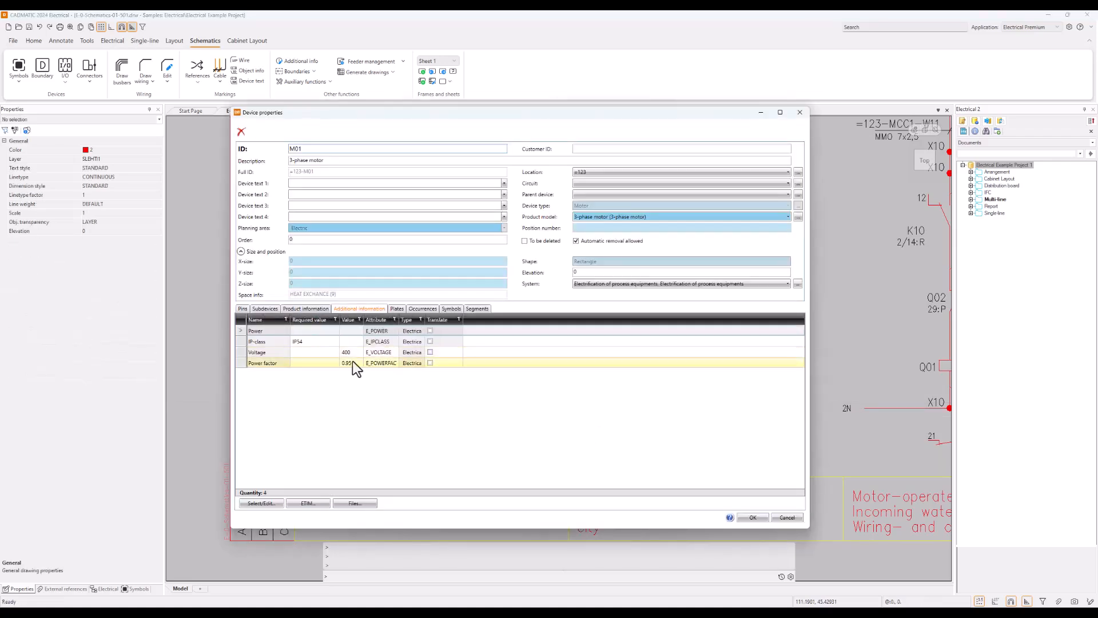
pyautogui.click(353, 362)
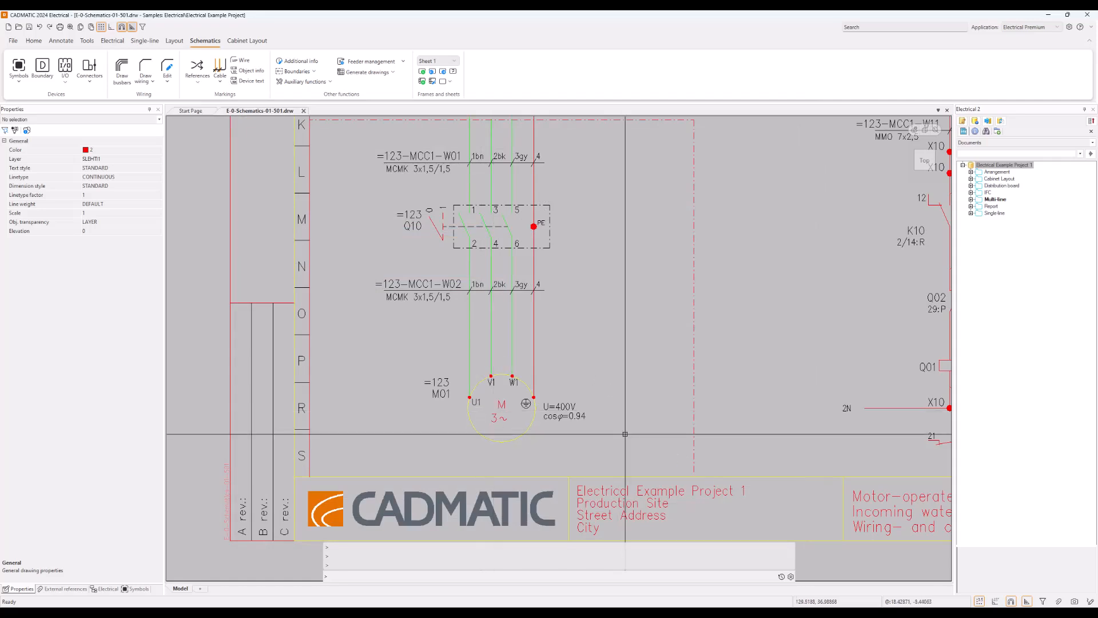
pyautogui.click(29, 27)
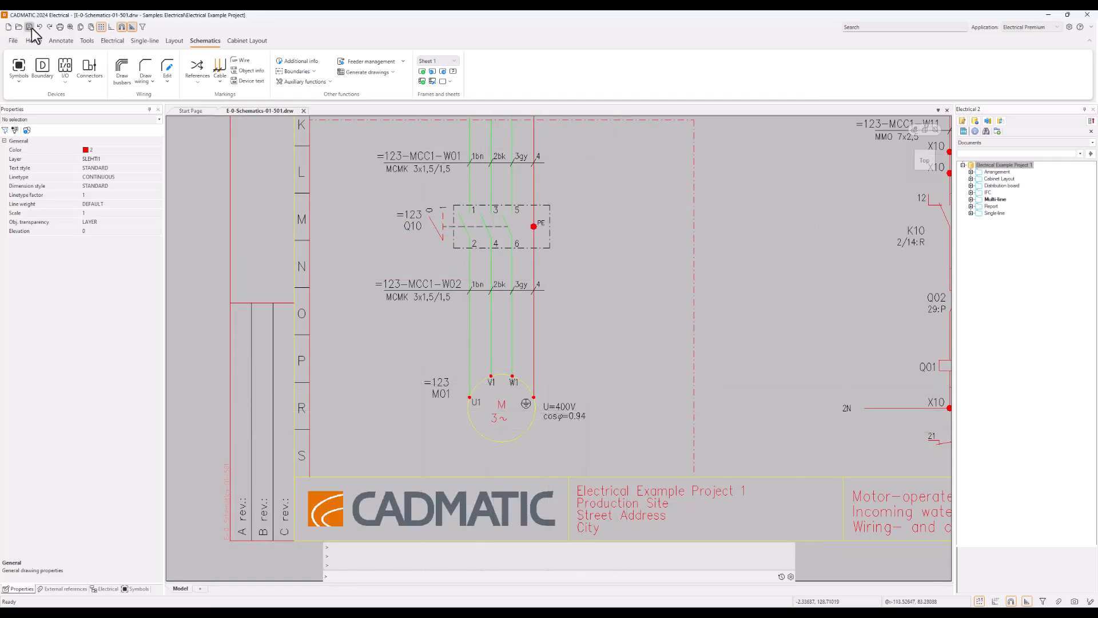
# - Switch to the Electrical DB Tool, refresh the project data, select motor M01 under location =123, and clear the Q0 search filter
pyautogui.hotkey('alt', 'Tab')
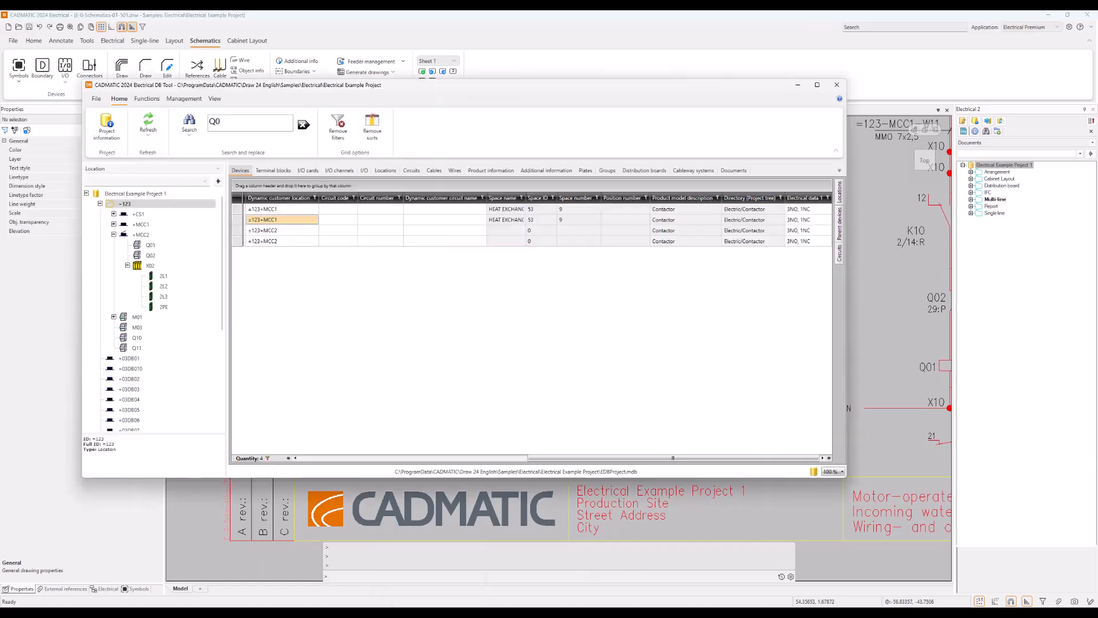
pyautogui.click(150, 124)
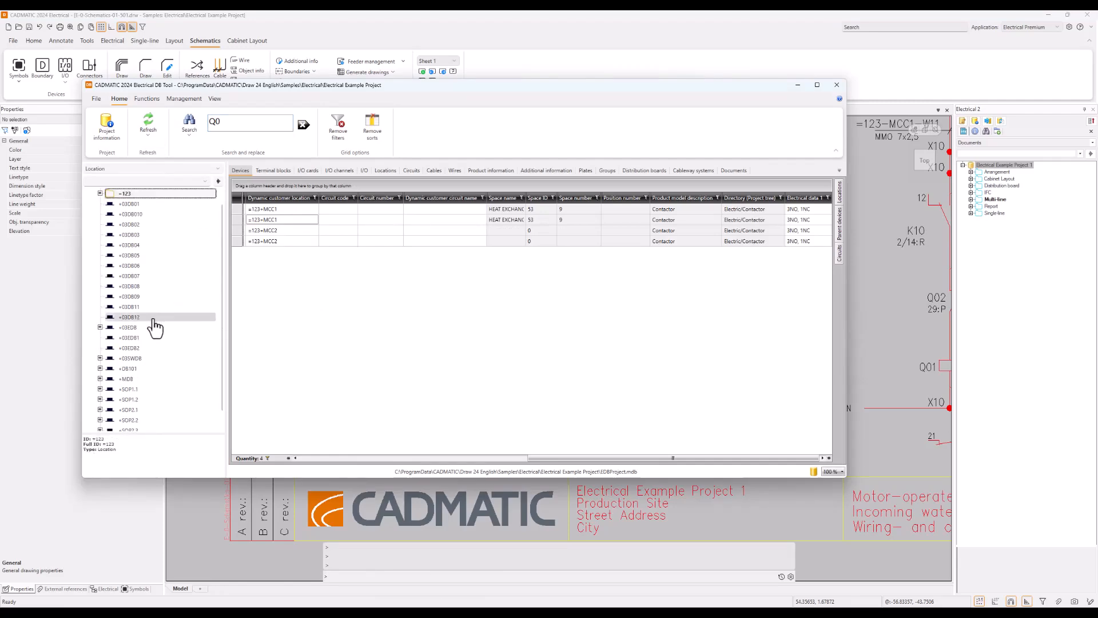
pyautogui.scroll(1, 129, 304)
pyautogui.click(100, 203)
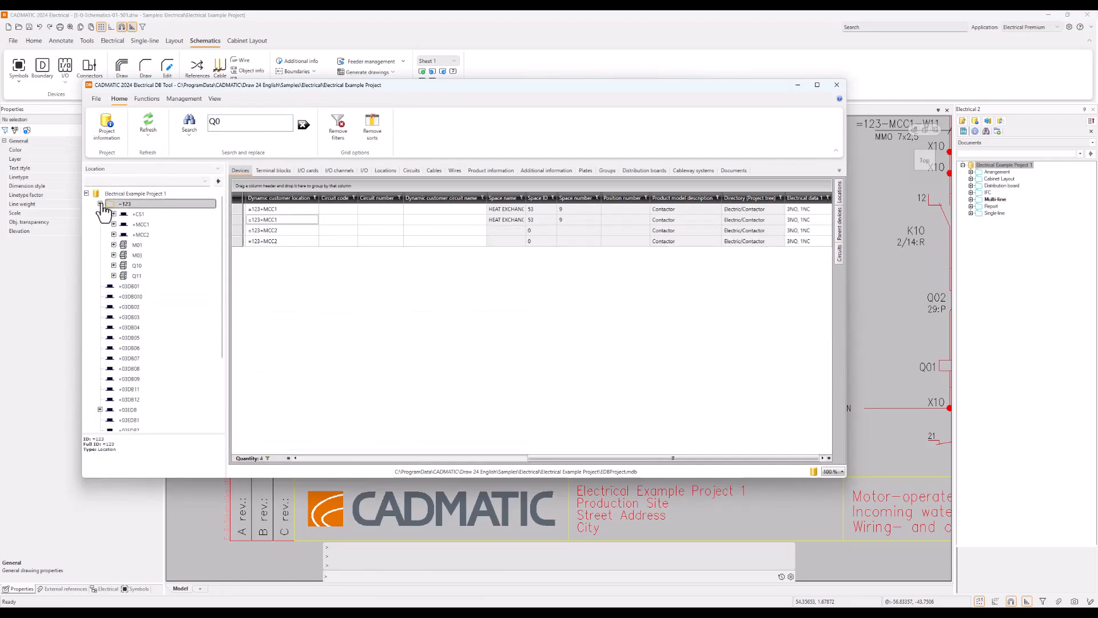
pyautogui.click(137, 246)
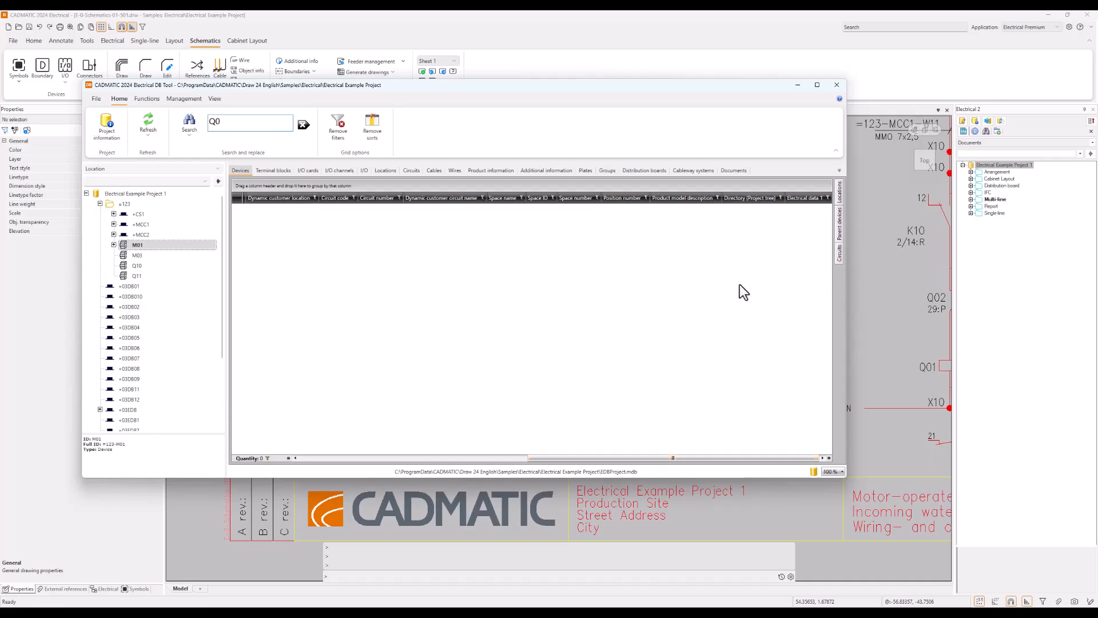
pyautogui.moveTo(221, 122); pyautogui.dragTo(206, 127)
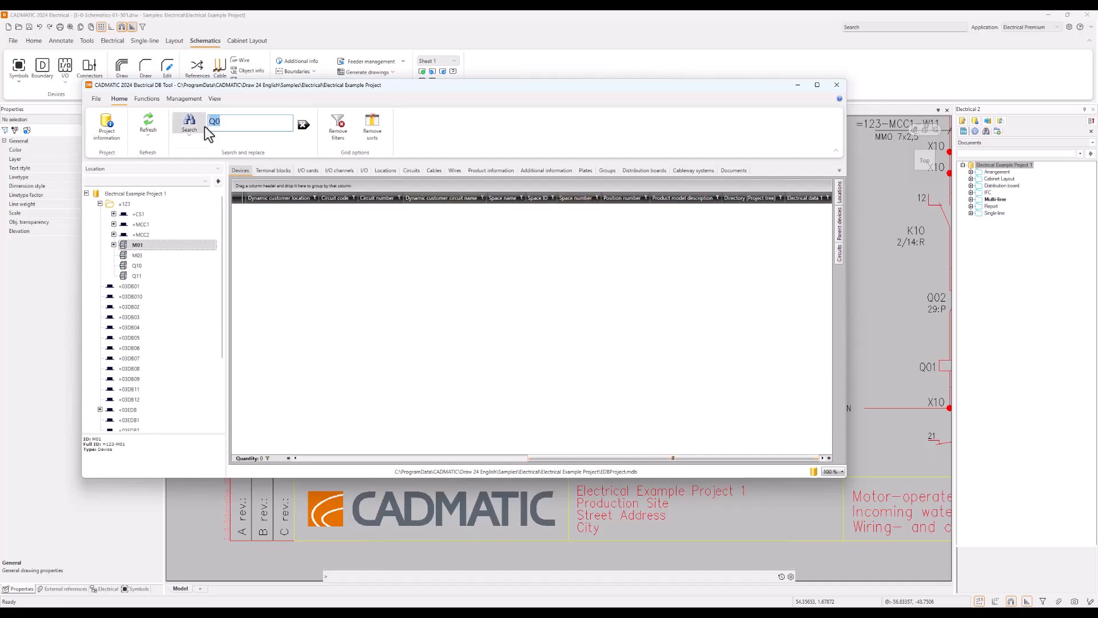
pyautogui.press('BackSpace')
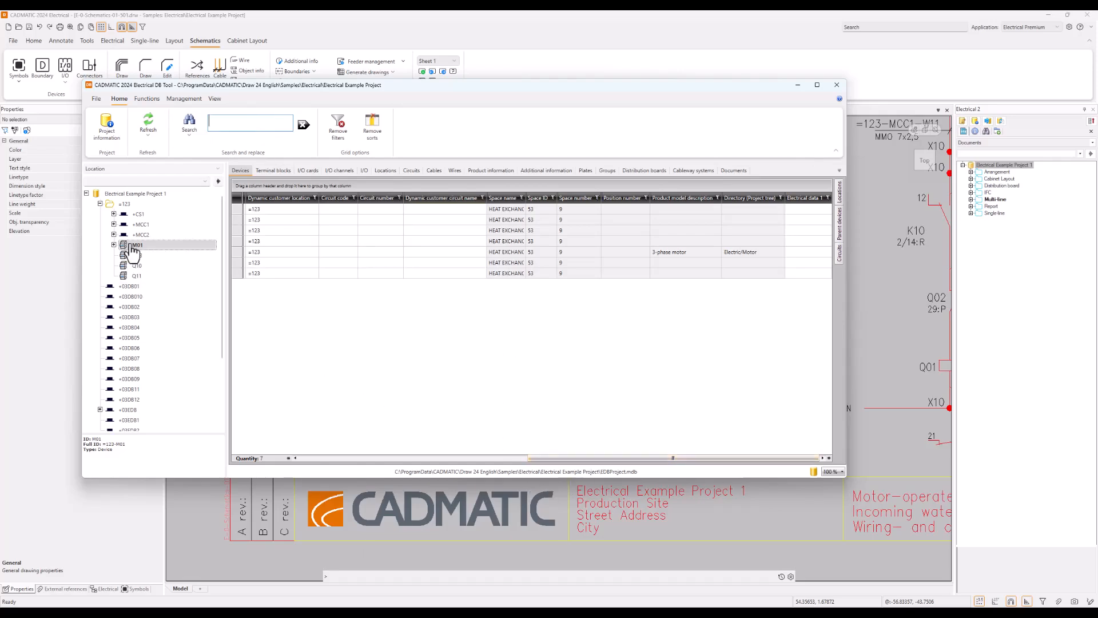
# - Show the Voltage and Power factor columns in the Devices grid
pyautogui.rightClick(795, 197)
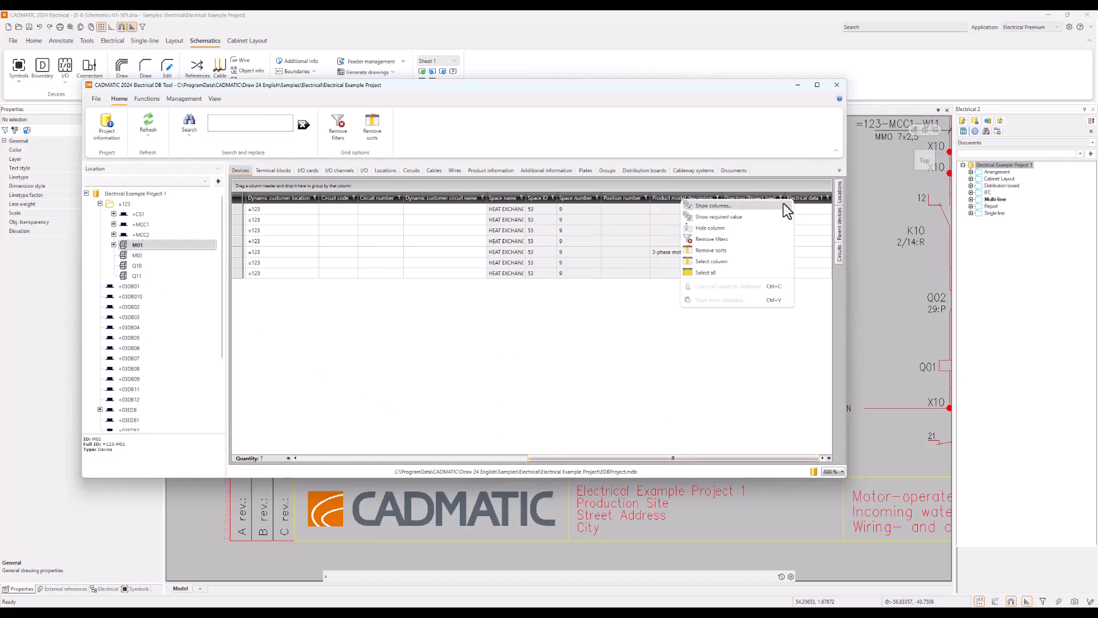
pyautogui.click(773, 206)
pyautogui.scroll(-10, 516, 328)
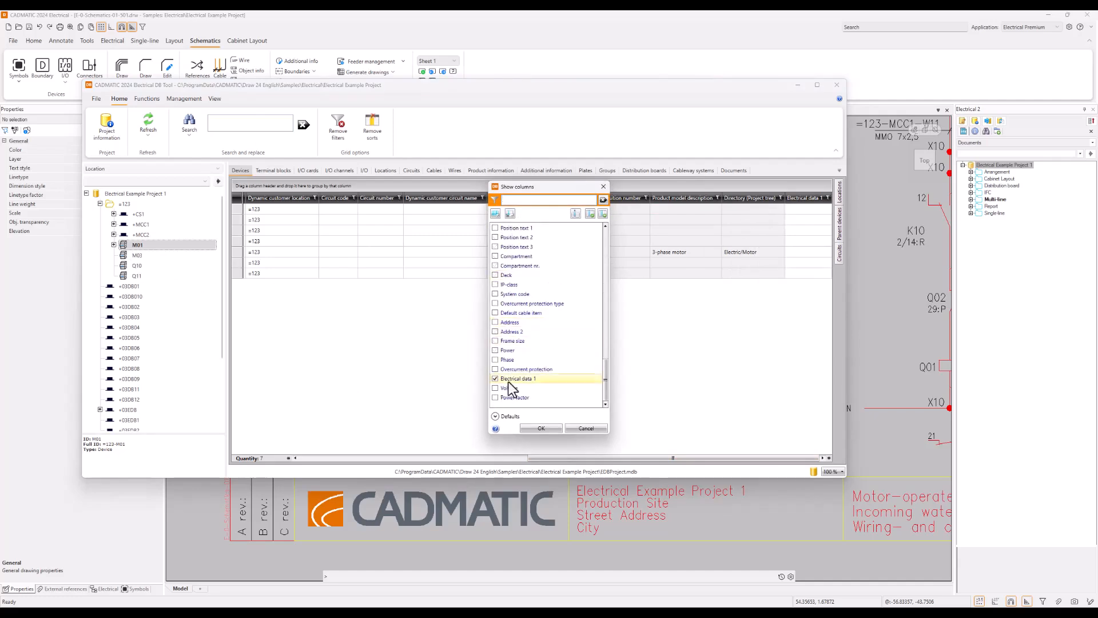
pyautogui.click(495, 388)
pyautogui.click(496, 398)
pyautogui.click(534, 429)
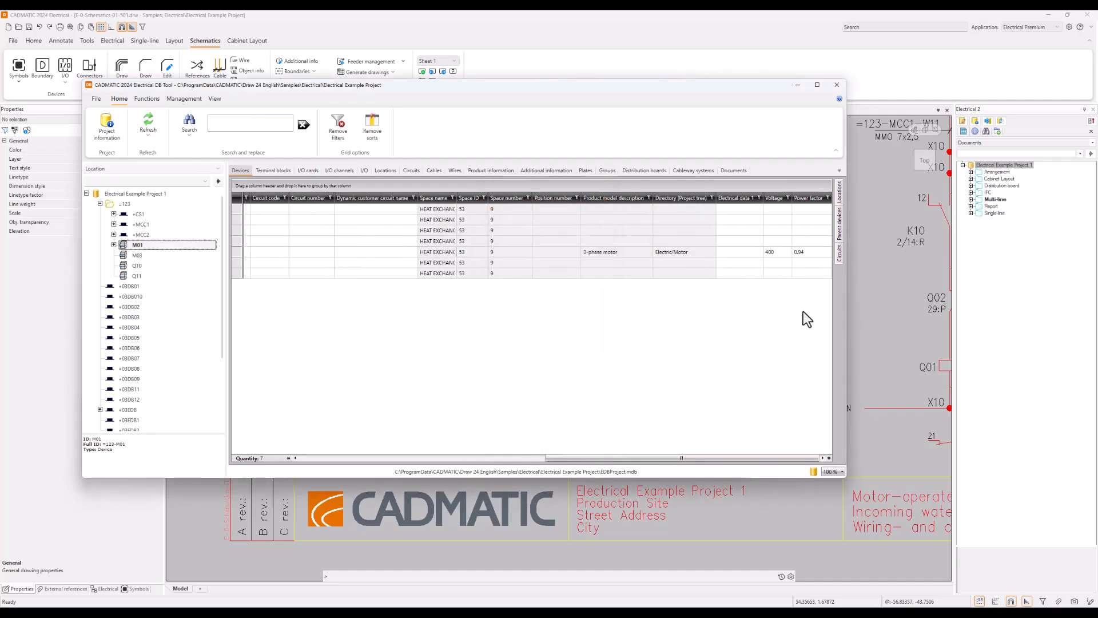
# - Set the 3-phase motor's Power factor to 0.96 in the Devices grid
pyautogui.click(810, 252)
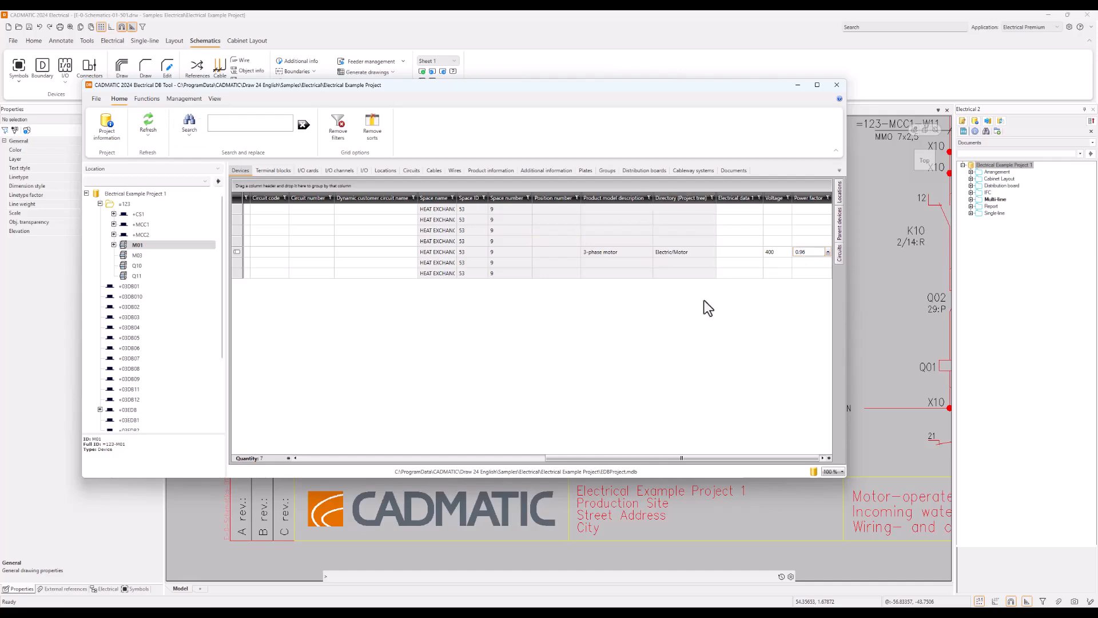
pyautogui.press('Down')
pyautogui.press('Escape')
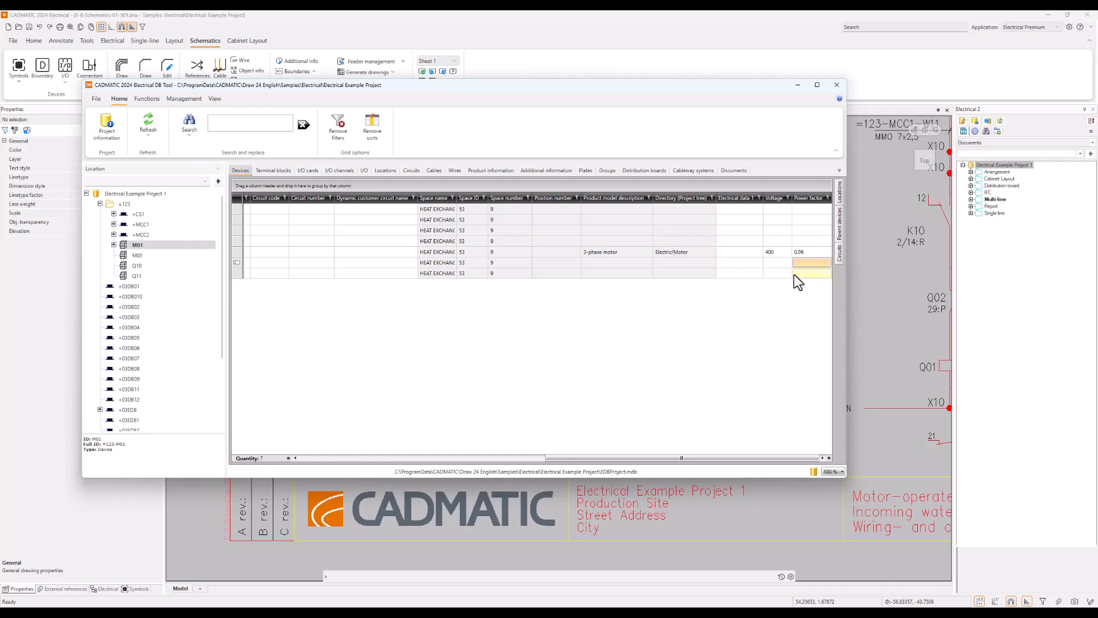
# - Return to the schematic drawing in CADMATIC Electrical and update it with the changes from the project database
pyautogui.click(452, 22)
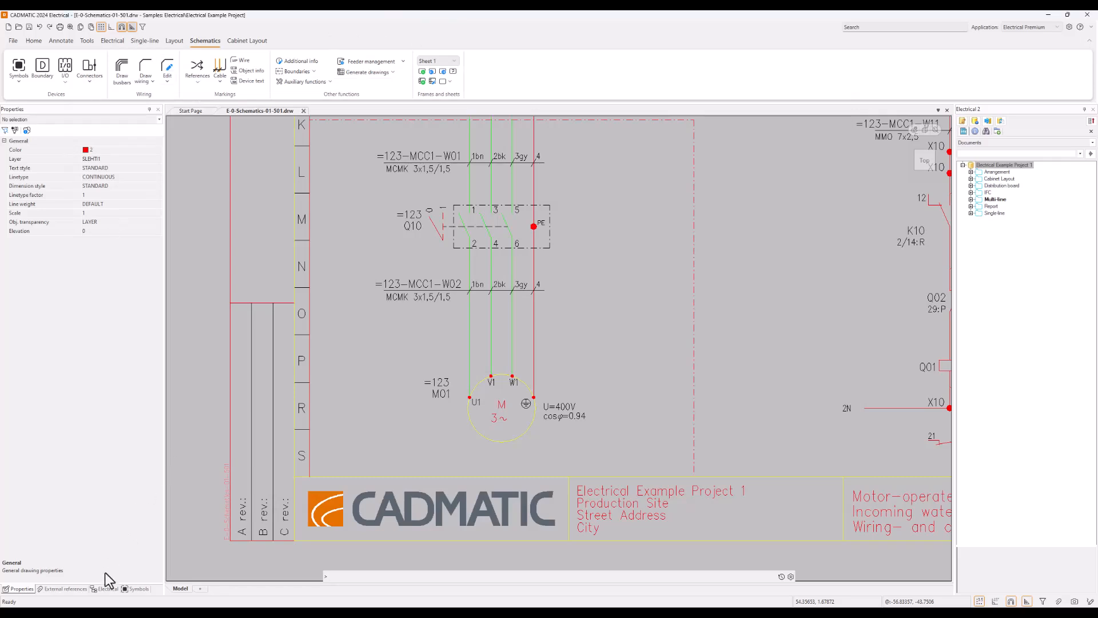
pyautogui.click(105, 588)
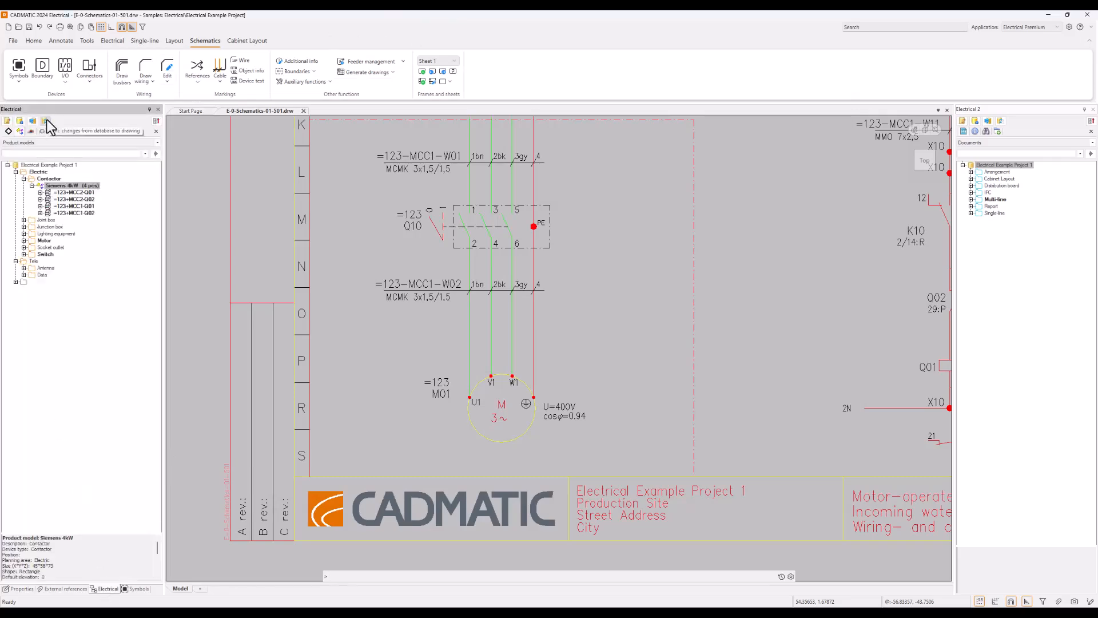
pyautogui.click(46, 121)
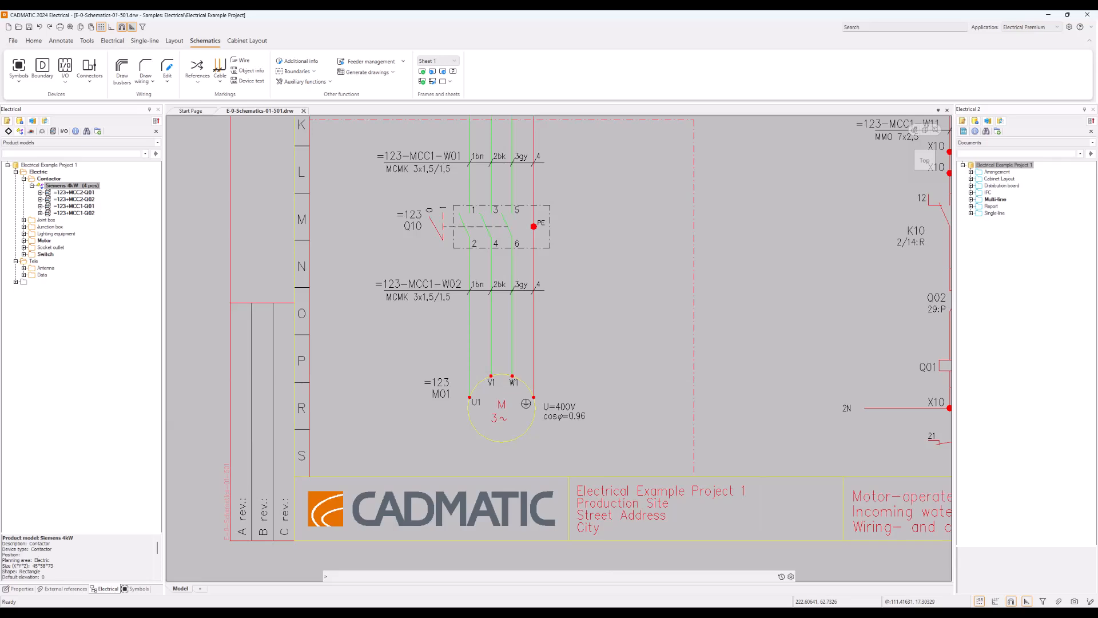
pyautogui.scroll(-6, 583, 380)
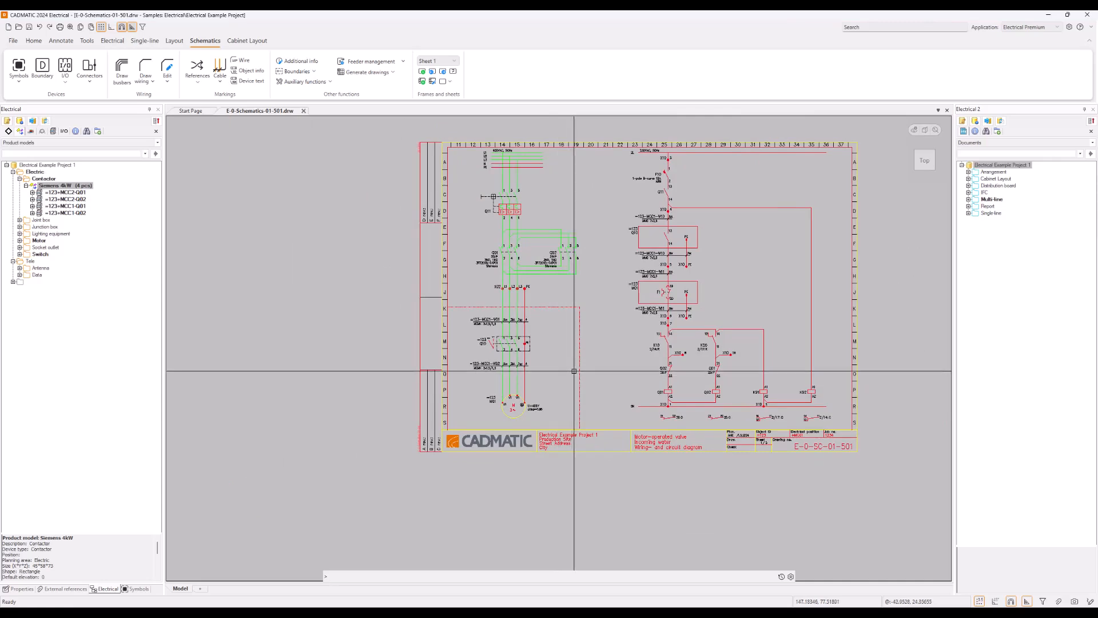
pyautogui.moveTo(526, 409); pyautogui.dragTo(389, 399, button='middle')
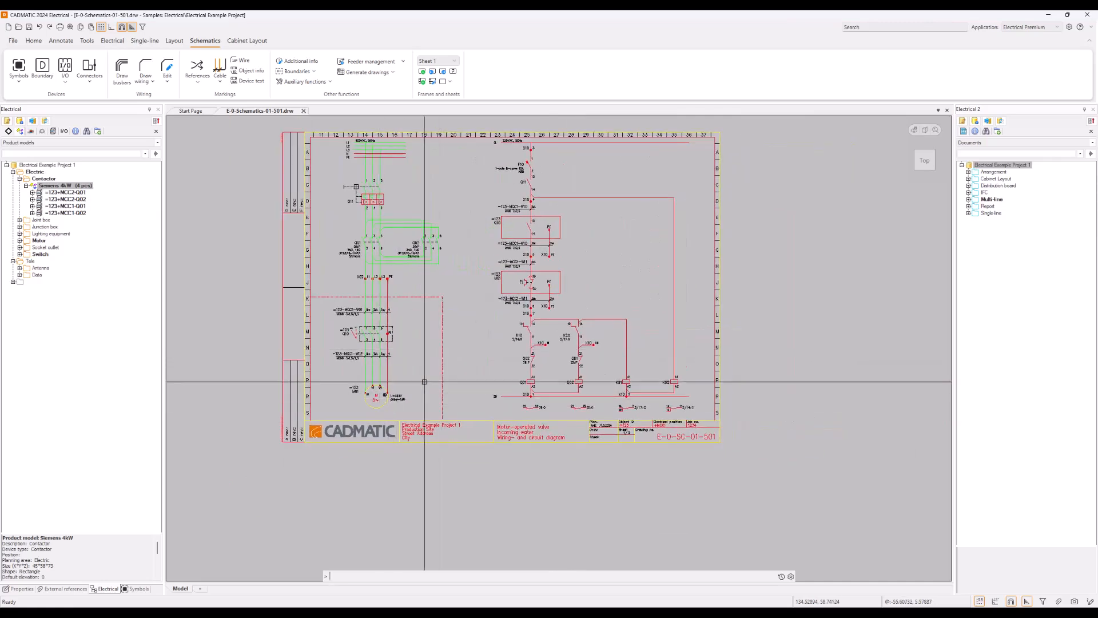
# - Switch to the Electrical DB Tool and open the management of plate definitions
pyautogui.click(70, 26)
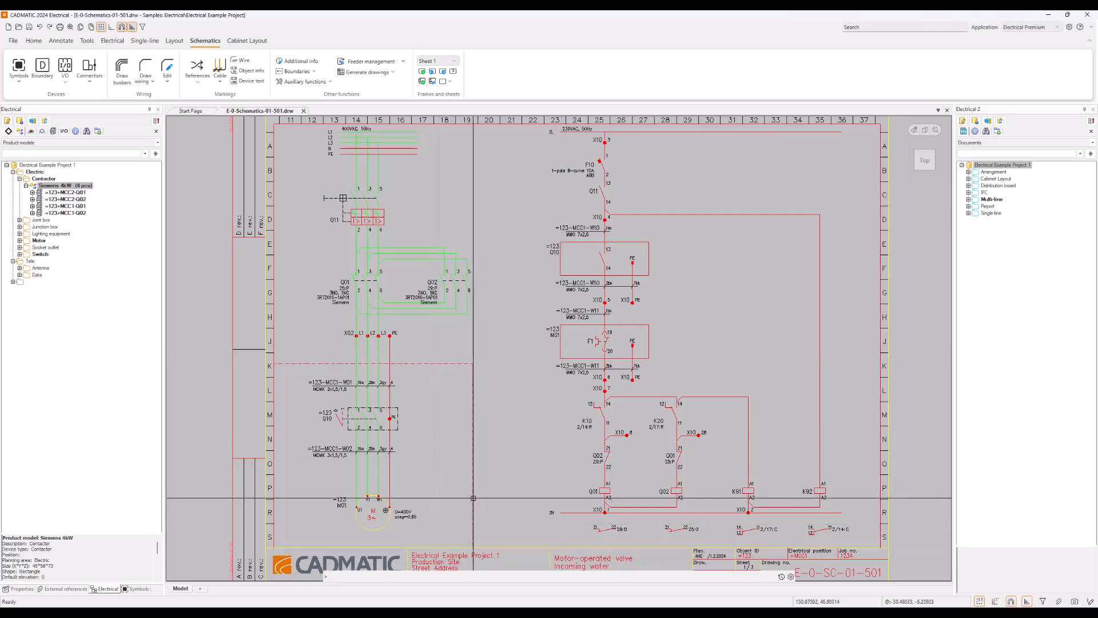
pyautogui.click(433, 609)
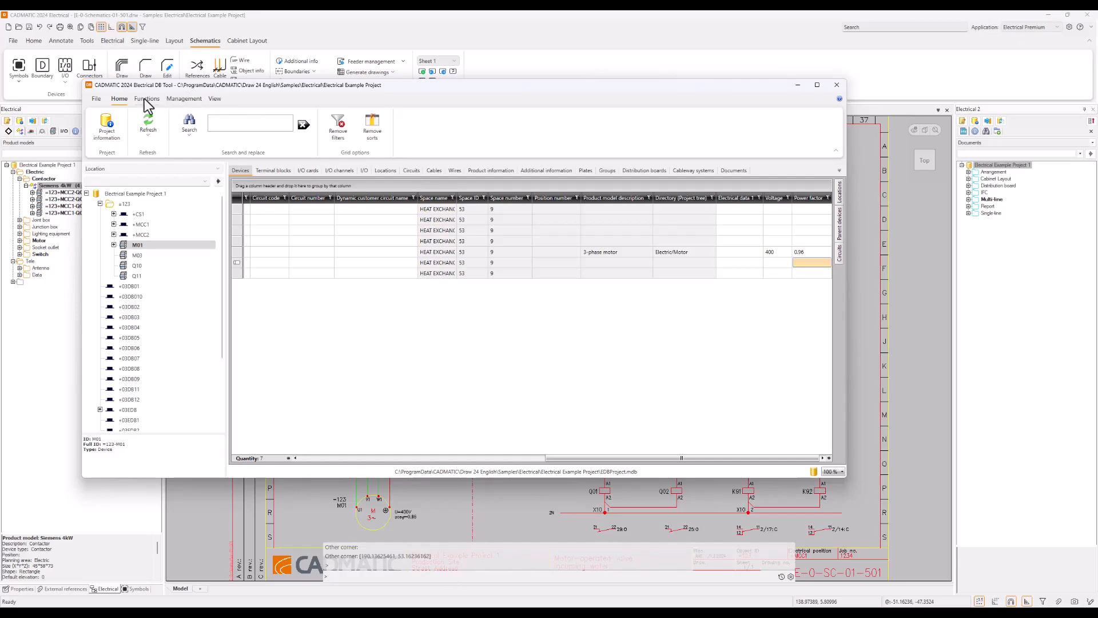
pyautogui.click(181, 99)
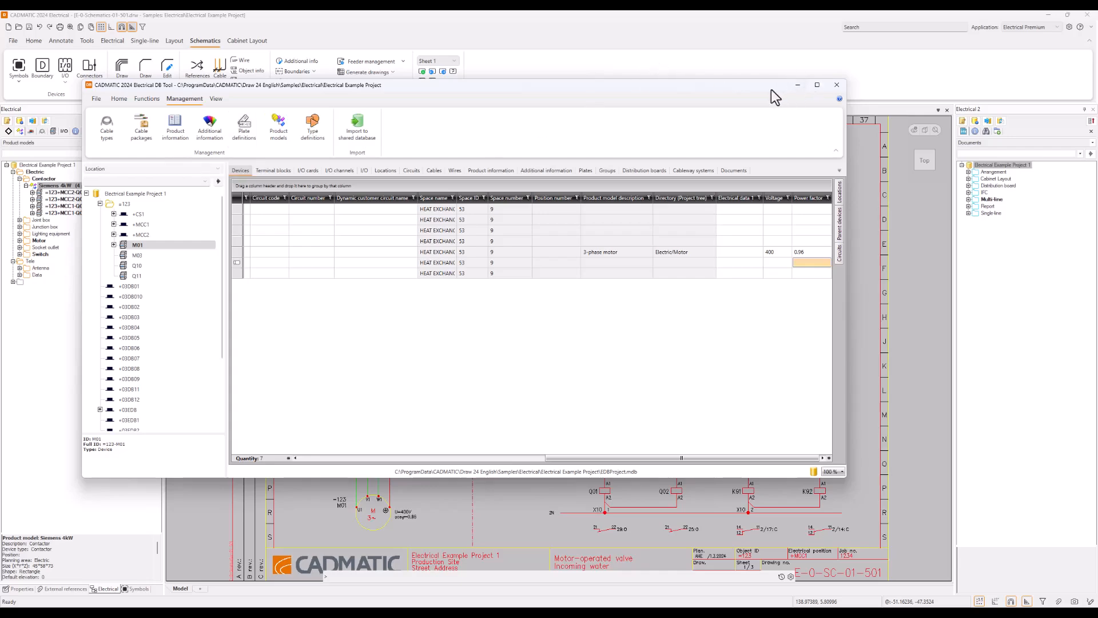
pyautogui.moveTo(771, 90); pyautogui.dragTo(818, 134)
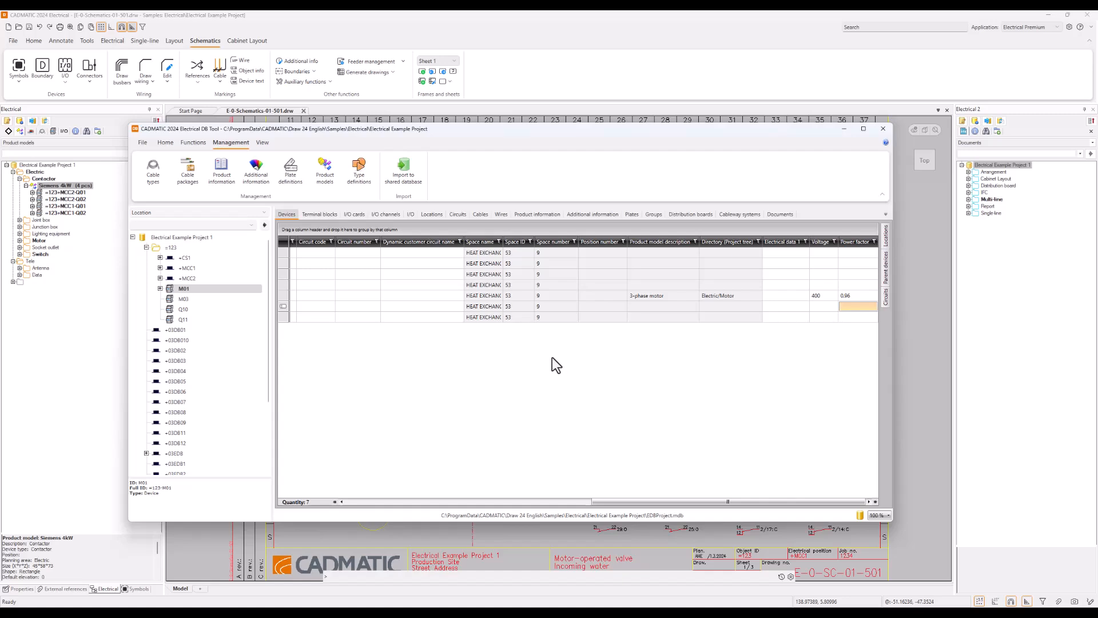
pyautogui.click(292, 172)
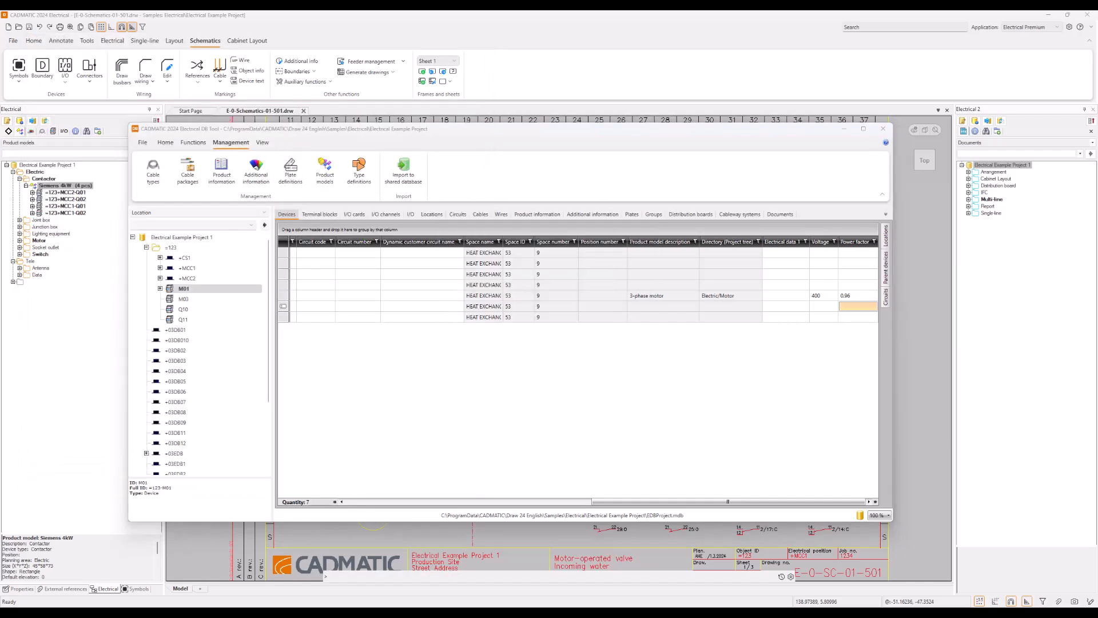
pyautogui.moveTo(873, 211); pyautogui.dragTo(510, 104)
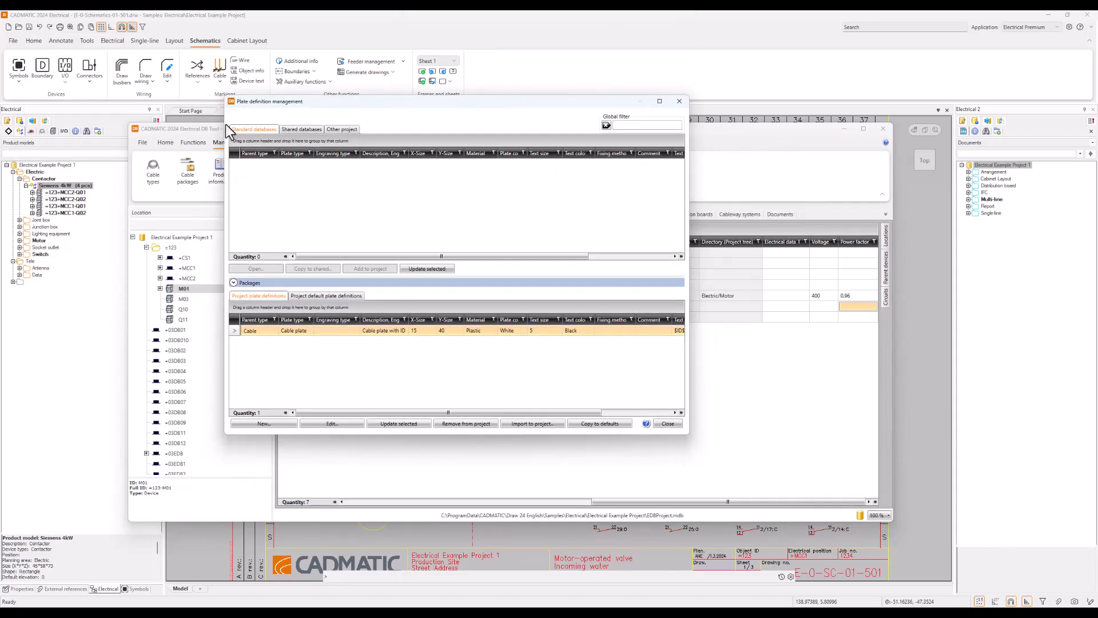
pyautogui.moveTo(690, 436); pyautogui.dragTo(704, 459)
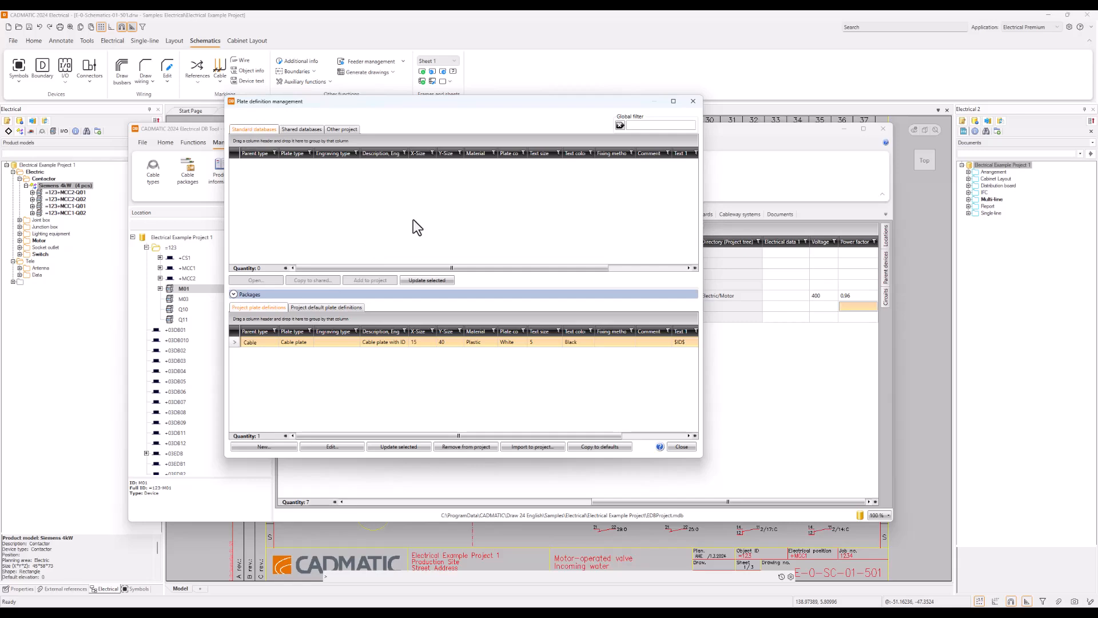
# - Look through the plate definitions in the standard, shared and other project databases, and in the project defaults
pyautogui.click(303, 129)
pyautogui.click(336, 129)
pyautogui.click(259, 131)
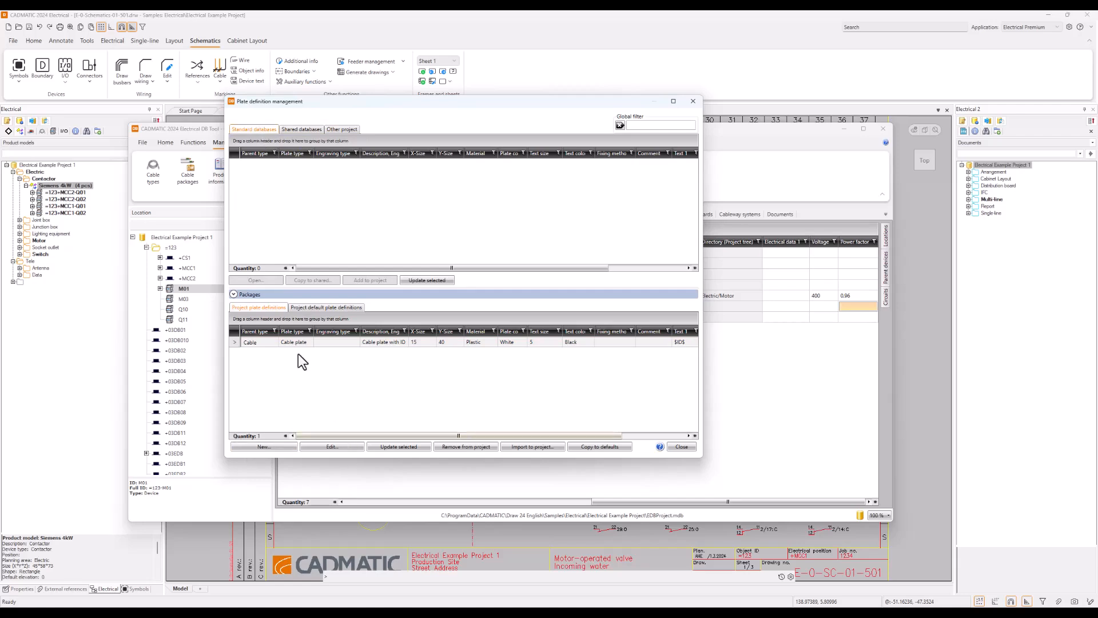
pyautogui.click(329, 308)
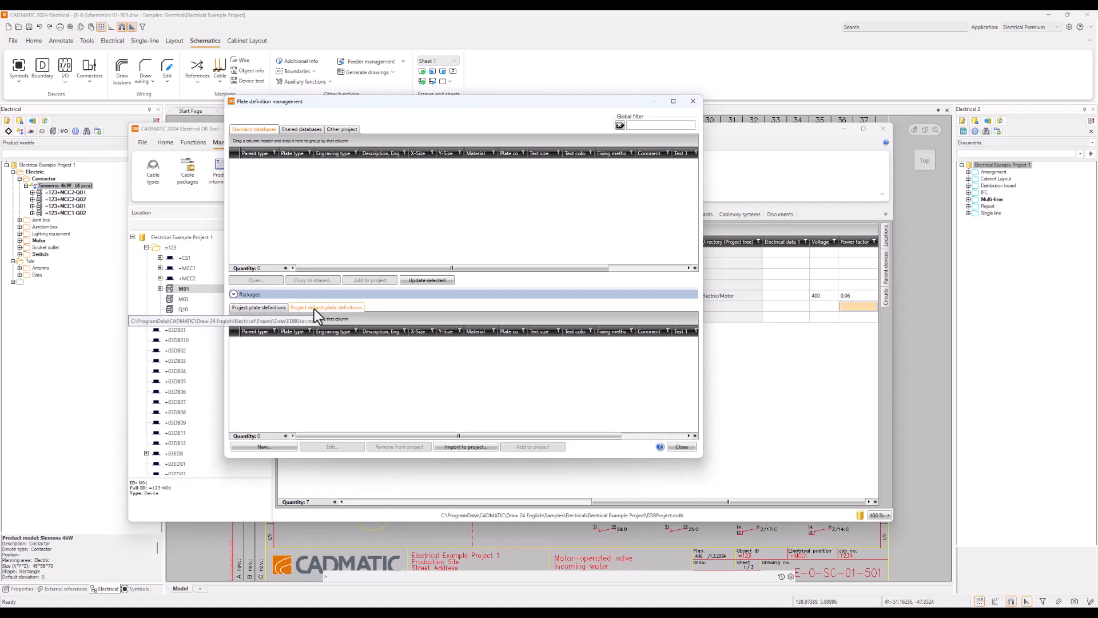
pyautogui.click(270, 307)
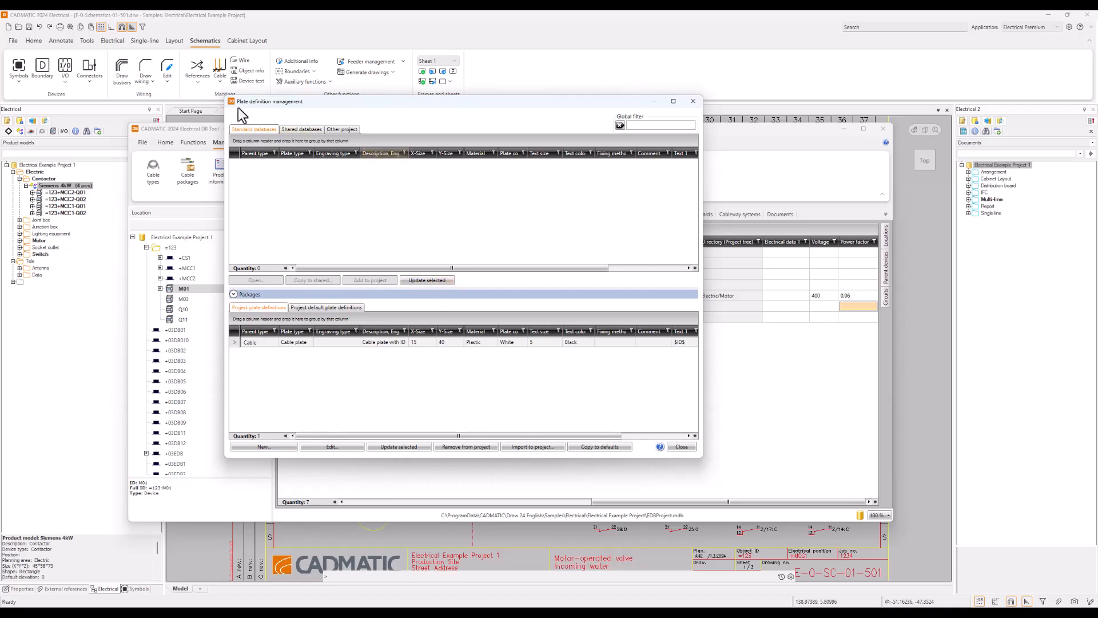
# - Start a new project plate definition and set its parent type to Device
pyautogui.click(261, 447)
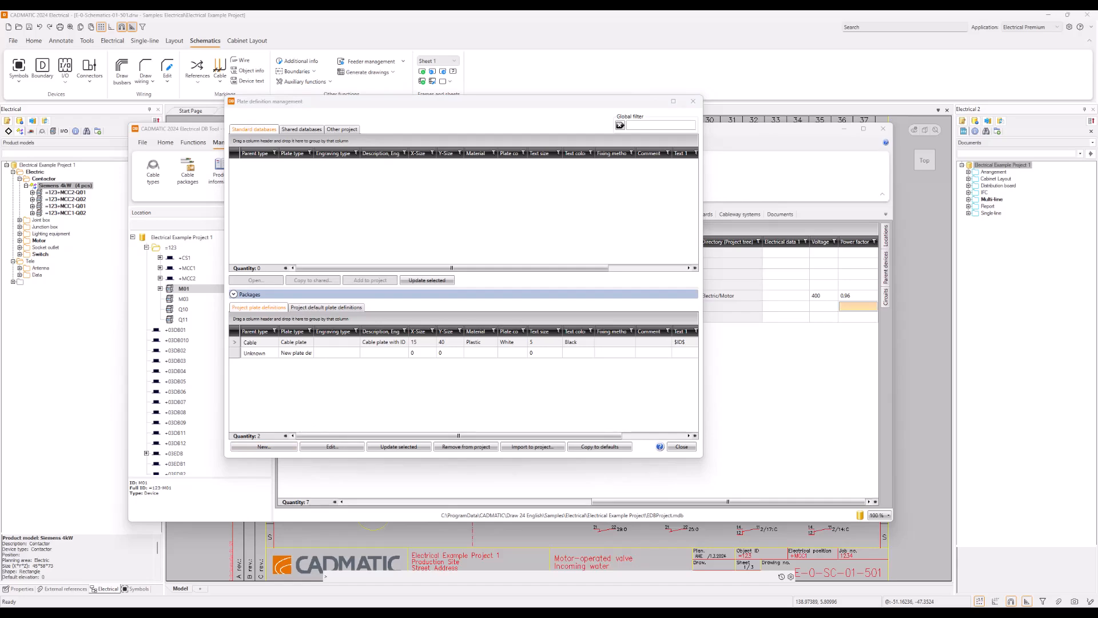
pyautogui.moveTo(1097, 240); pyautogui.dragTo(514, 146)
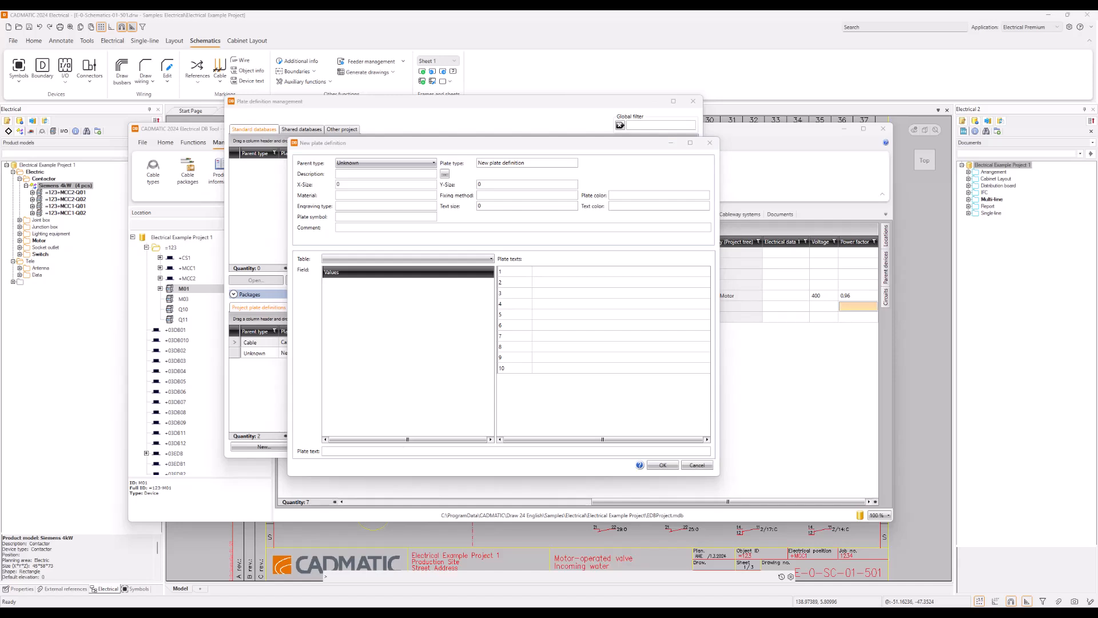
pyautogui.click(432, 162)
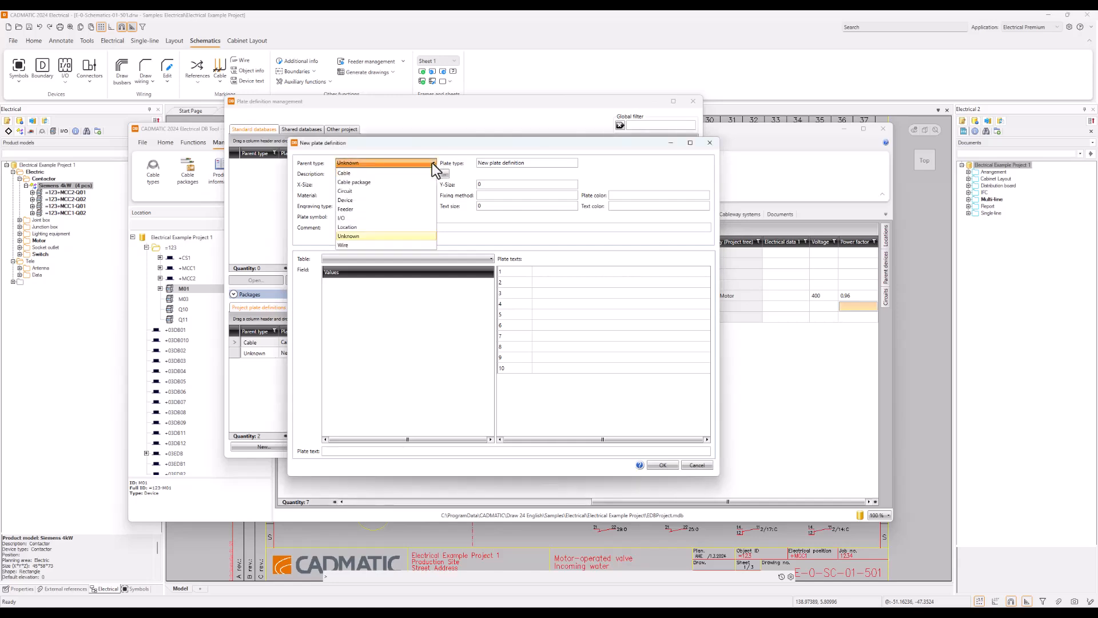
pyautogui.click(393, 202)
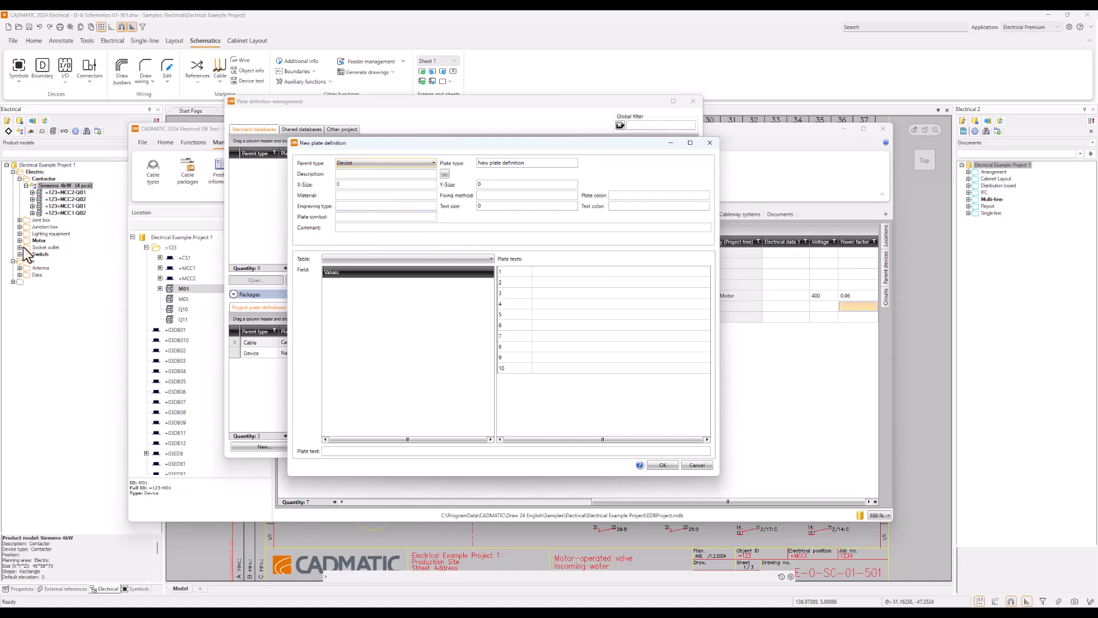
pyautogui.click(433, 163)
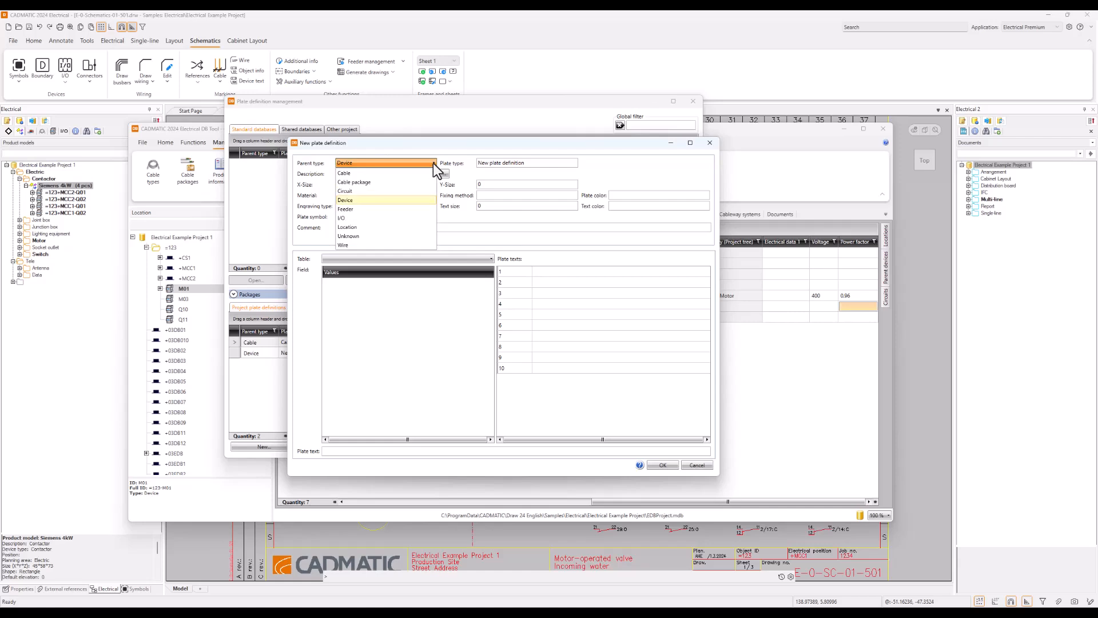
pyautogui.click(396, 201)
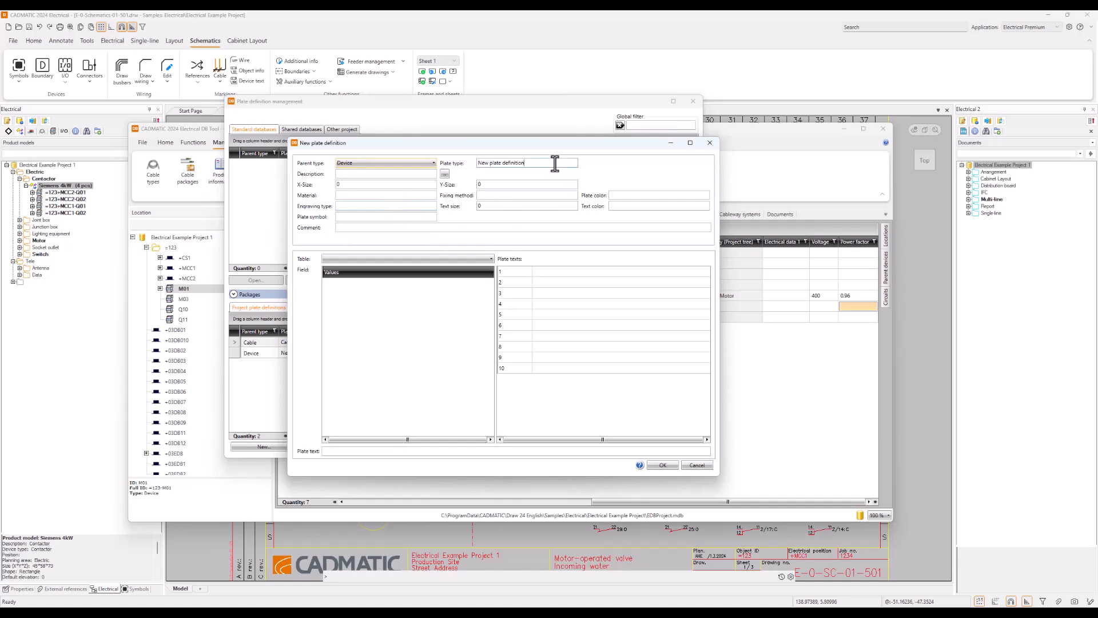
# - Name the plate type "Device plate (on a door)" and set its X-Size to 64 and Y-Size to 20
pyautogui.moveTo(554, 164); pyautogui.dragTo(481, 165)
pyautogui.write('Device plate (on a door)')
pyautogui.moveTo(391, 185); pyautogui.dragTo(329, 183)
pyautogui.write('64')
pyautogui.press('Tab')
pyautogui.write('20')
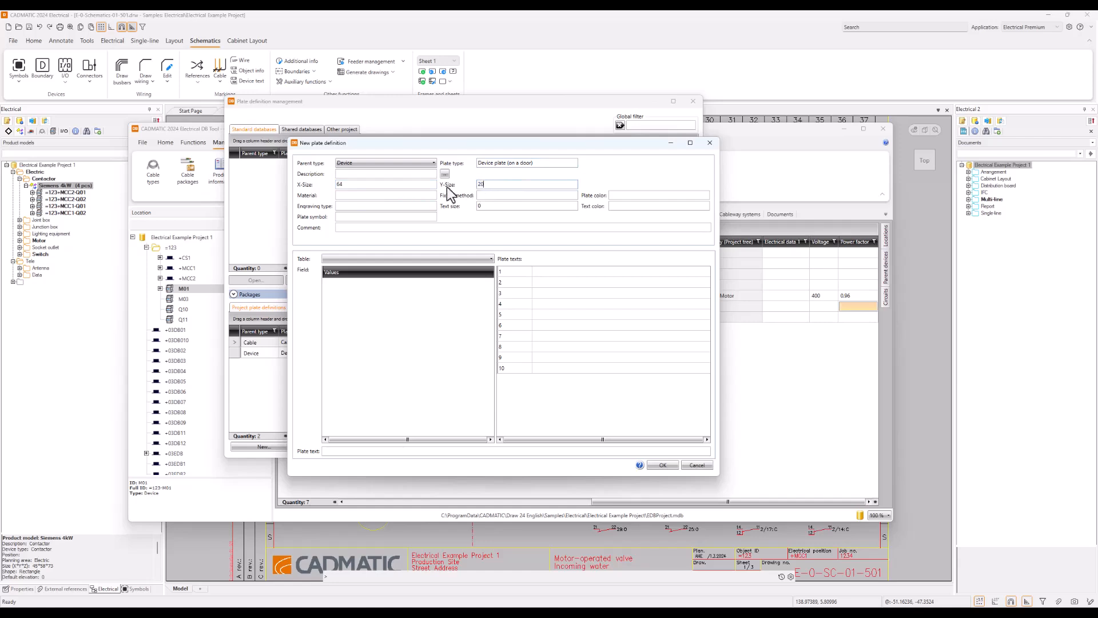
# - Set the device plate's material to Plastic, fixing method to Sticker, plate color to White and text size to 4
pyautogui.click(418, 198)
pyautogui.write('Plastic')
pyautogui.click(500, 196)
pyautogui.write('Sticker')
pyautogui.write('White')
pyautogui.click(518, 206)
pyautogui.write('4')
# - Add the Position text 1 field from the Additional information table to plate text line 1
pyautogui.click(491, 259)
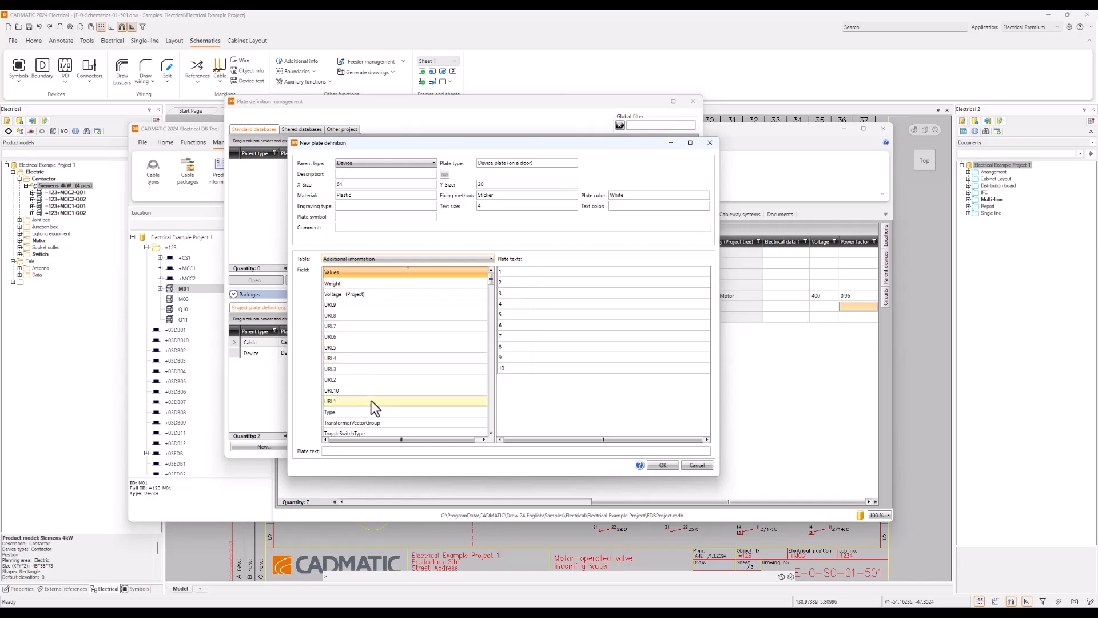
pyautogui.scroll(-4, 373, 396)
pyautogui.scroll(-5, 373, 396)
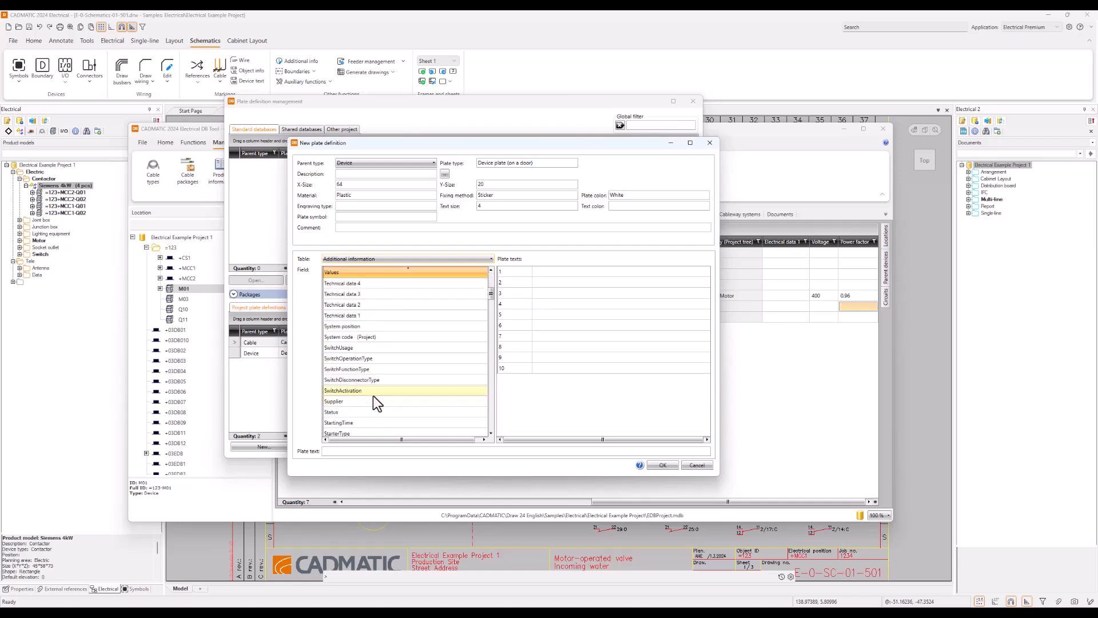
pyautogui.scroll(-8, 373, 395)
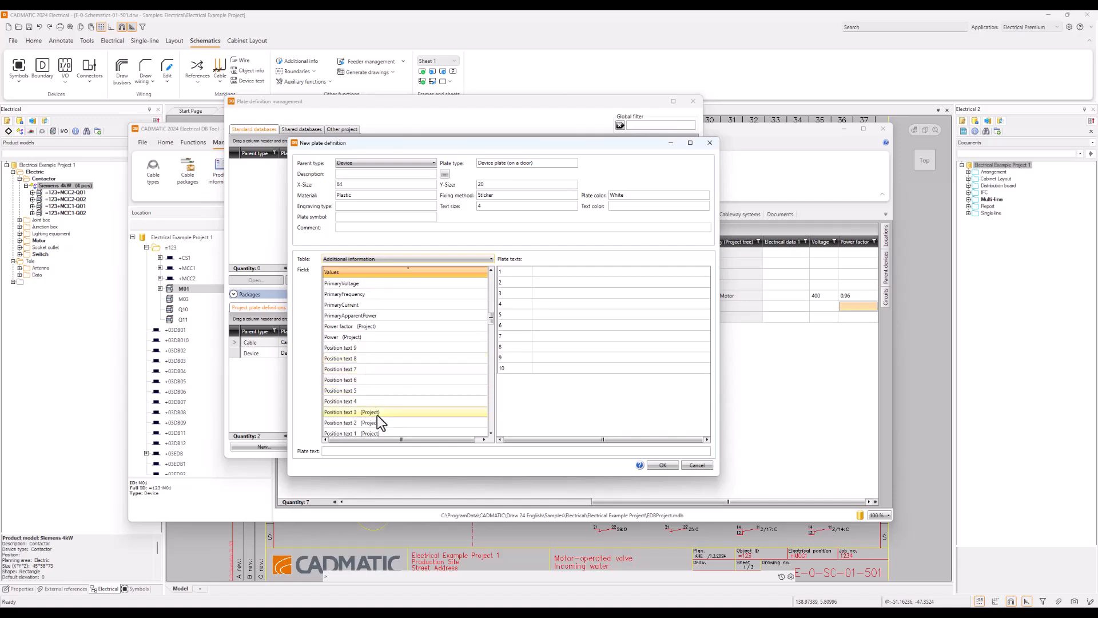
pyautogui.scroll(-1, 377, 415)
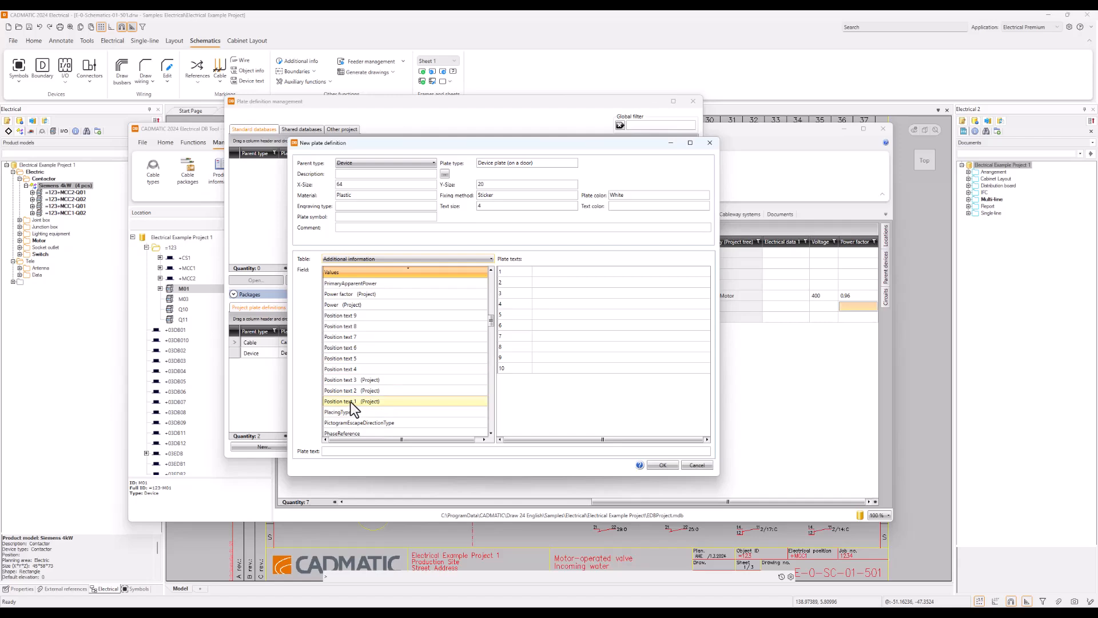
pyautogui.moveTo(348, 403); pyautogui.dragTo(539, 273)
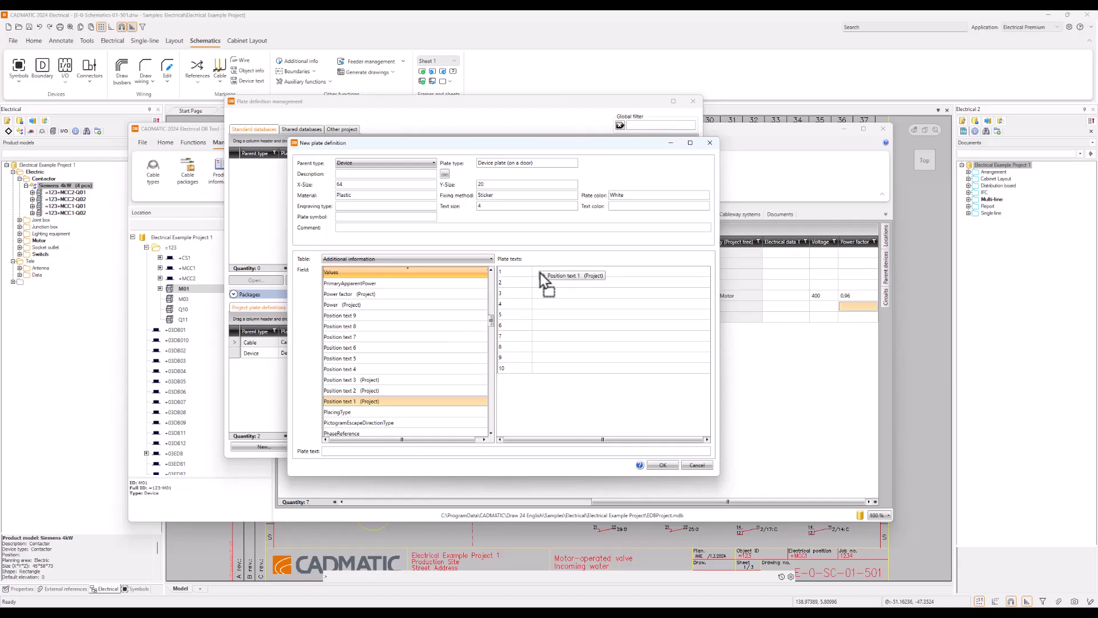
pyautogui.moveTo(540, 273); pyautogui.dragTo(540, 273)
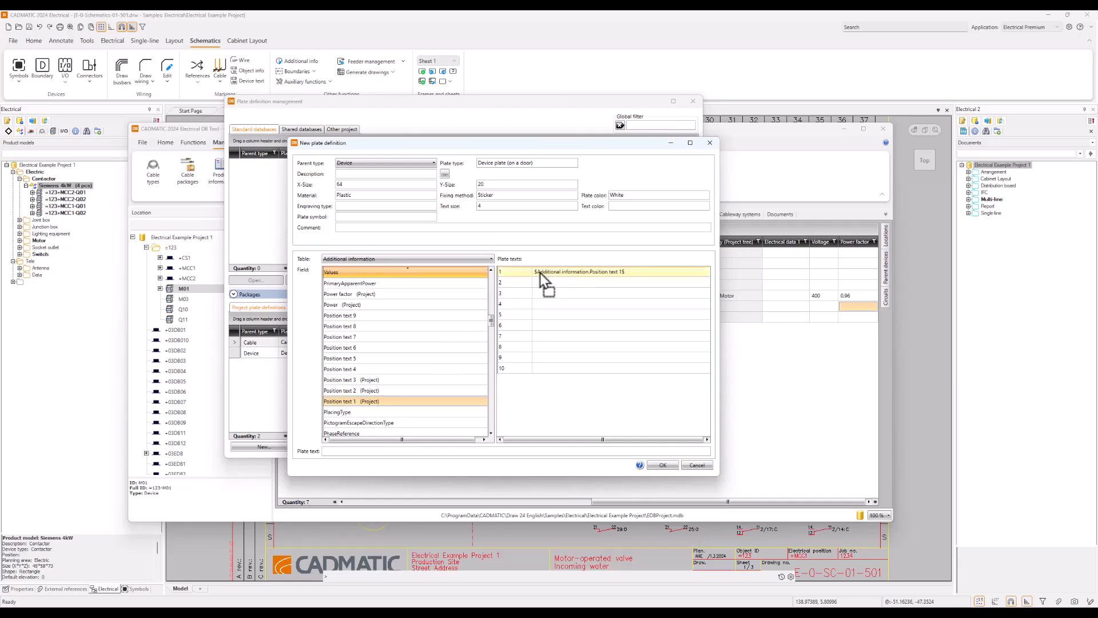
# - Append Position text 2 and Position text 3 to plate text line 1, separated by hyphens, and save the plate definition
pyautogui.click(636, 273)
pyautogui.click(636, 273)
pyautogui.click(638, 273)
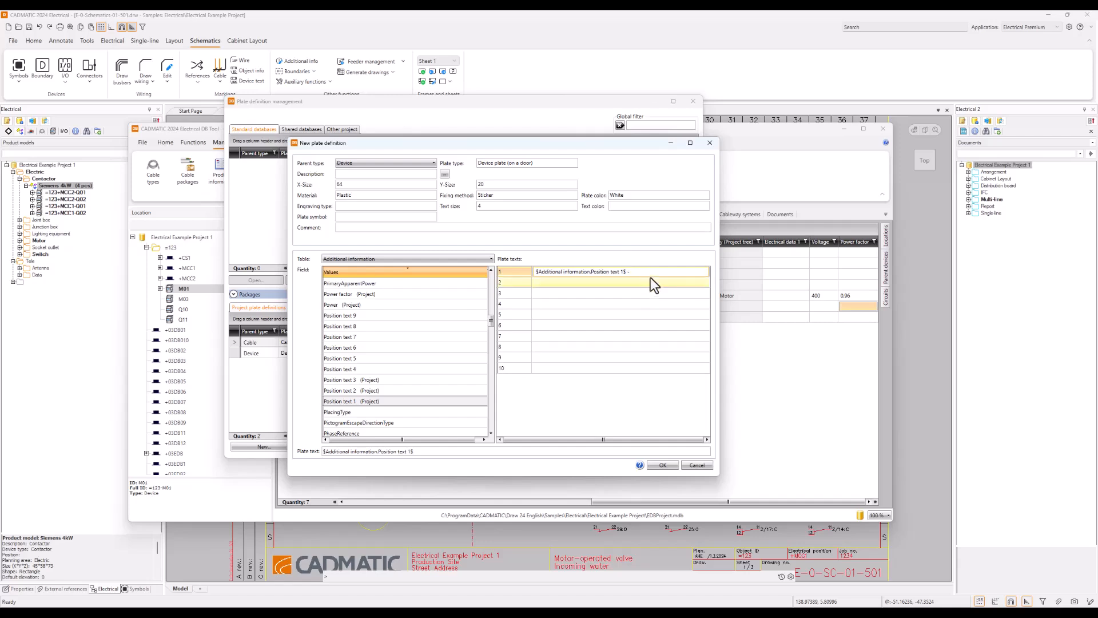
pyautogui.moveTo(342, 393); pyautogui.dragTo(637, 272)
pyautogui.click(612, 276)
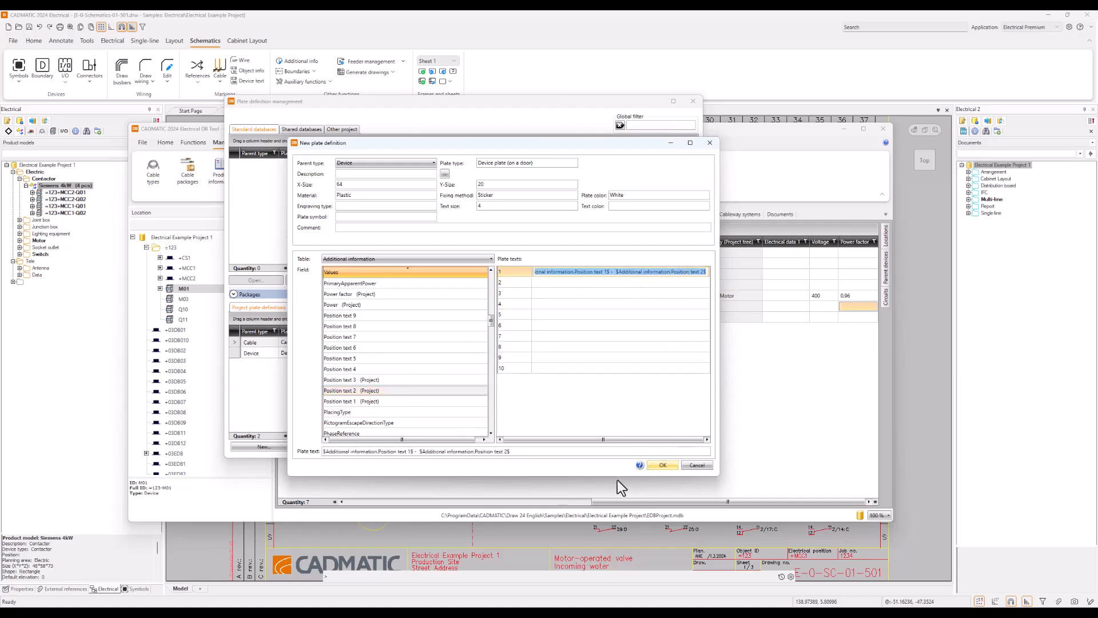
pyautogui.click(538, 452)
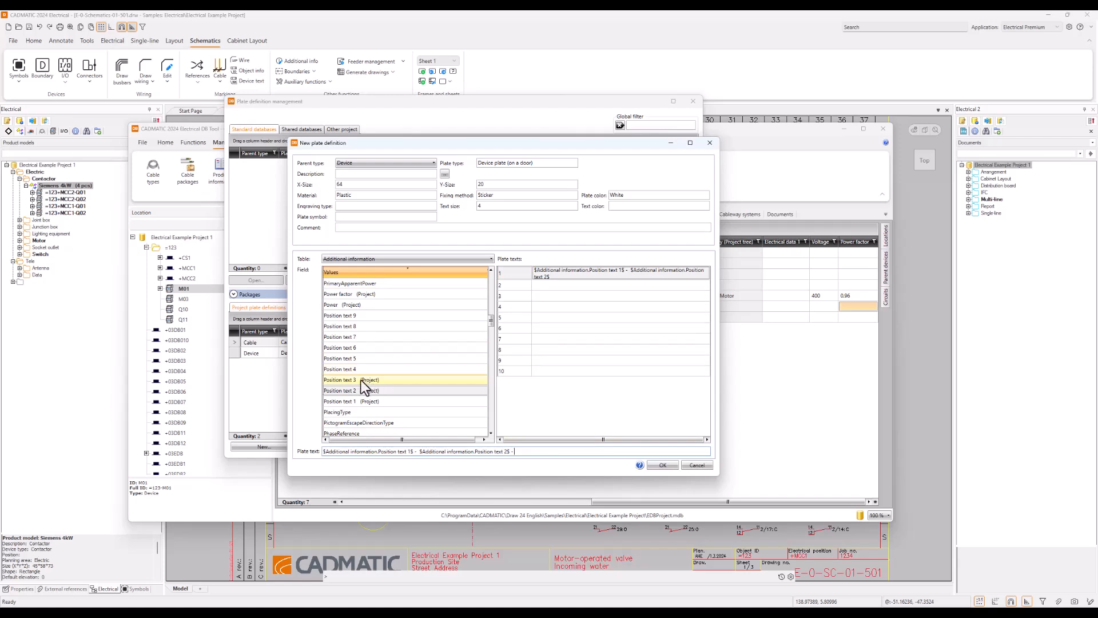
pyautogui.moveTo(362, 380); pyautogui.dragTo(571, 278)
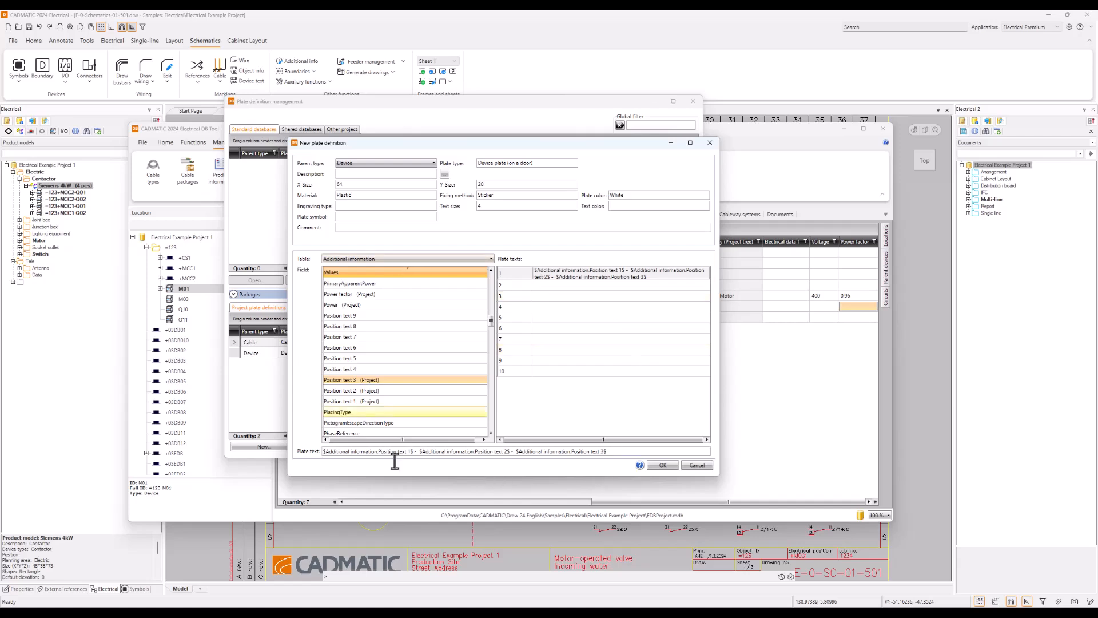
pyautogui.click(662, 465)
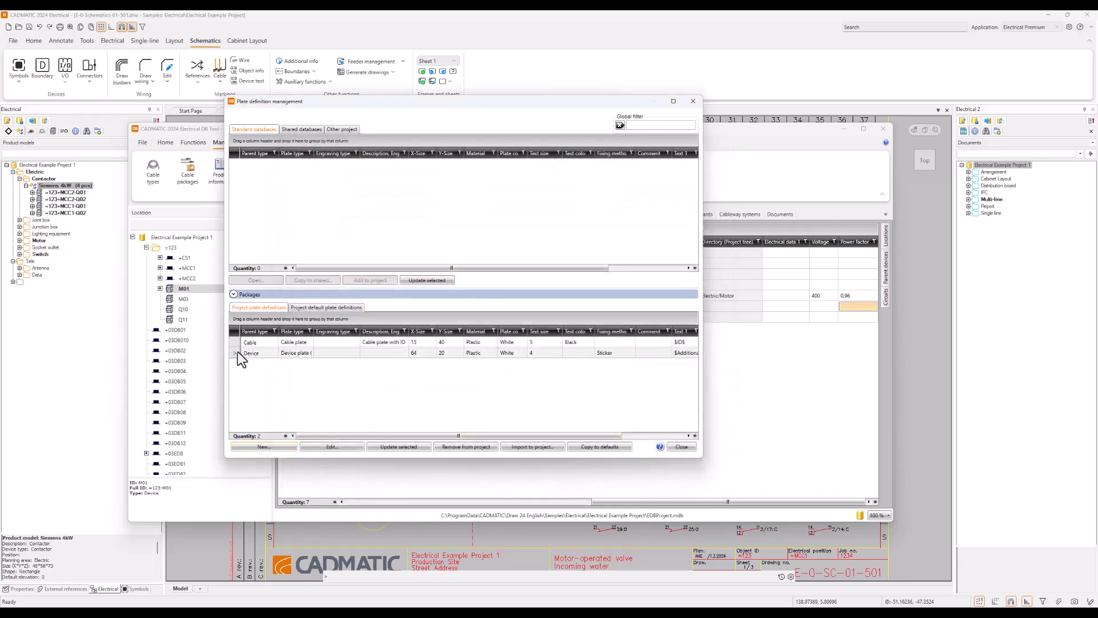
# - Start another plate definition with parent type Cable and name its plate type "Cable plate 2"
pyautogui.click(280, 447)
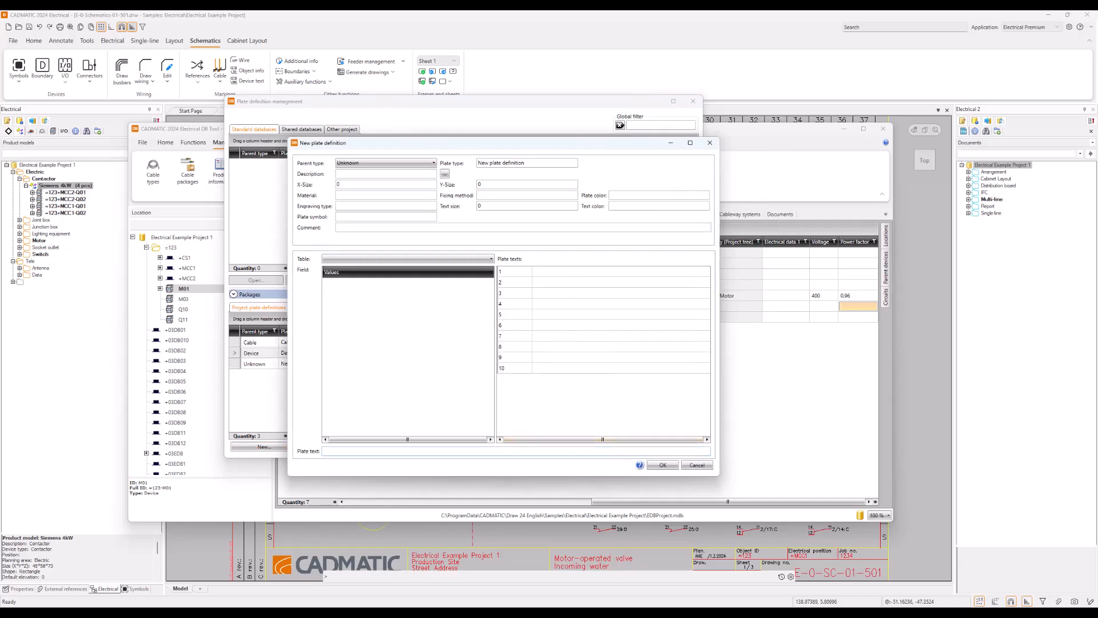
pyautogui.click(433, 165)
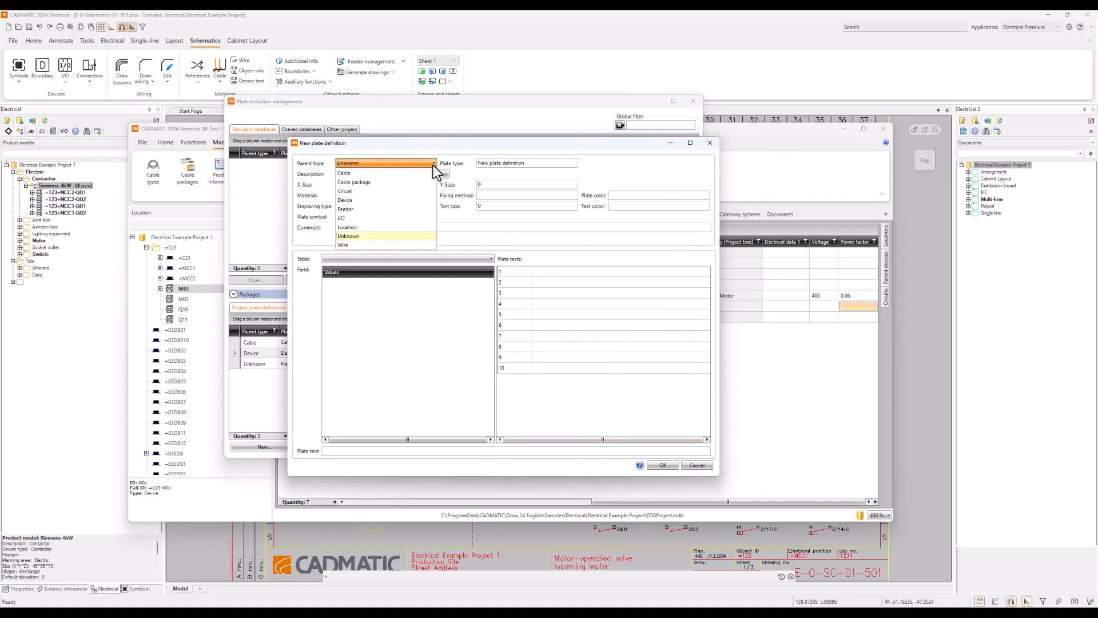
pyautogui.click(404, 174)
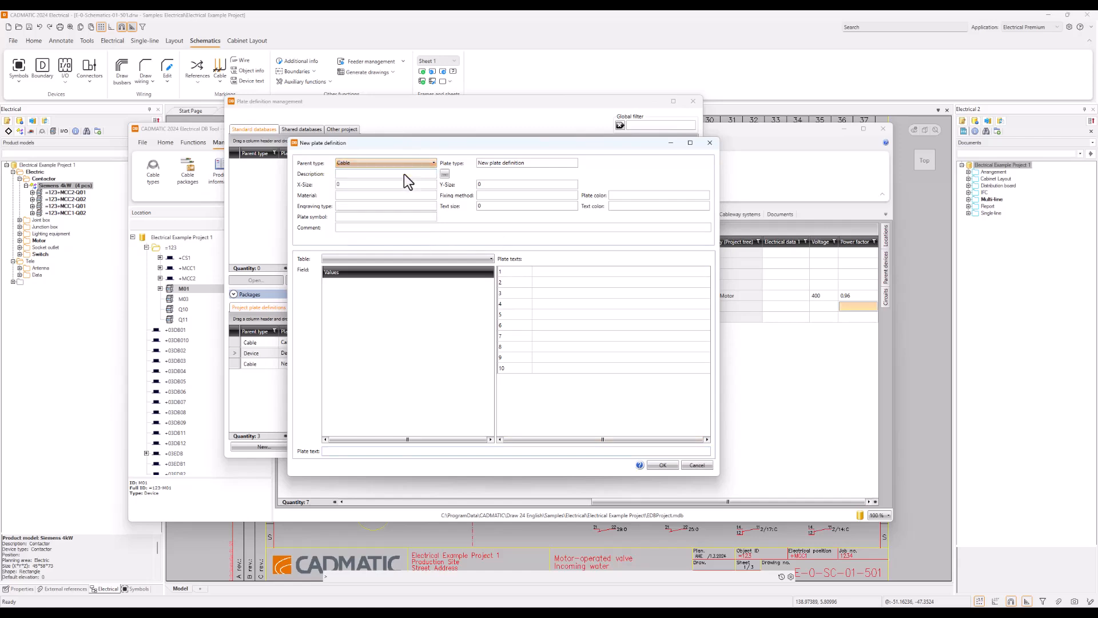
pyautogui.moveTo(551, 164); pyautogui.dragTo(446, 166)
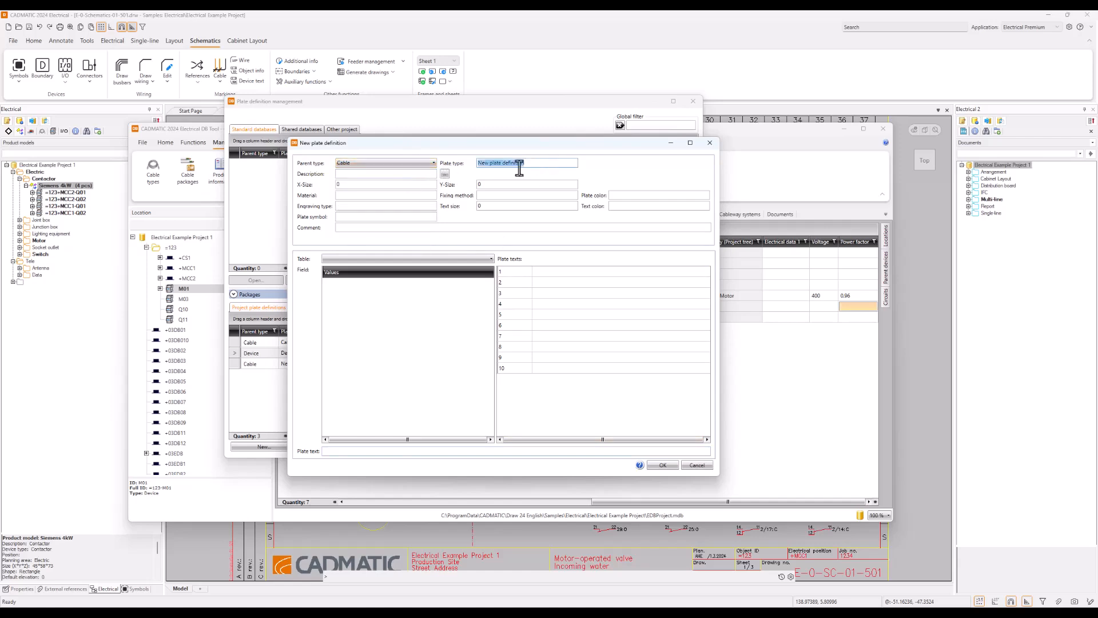
pyautogui.write('C')
pyautogui.write('shie')
pyautogui.write('plate 2')
pyautogui.moveTo(490, 144); pyautogui.dragTo(604, 157)
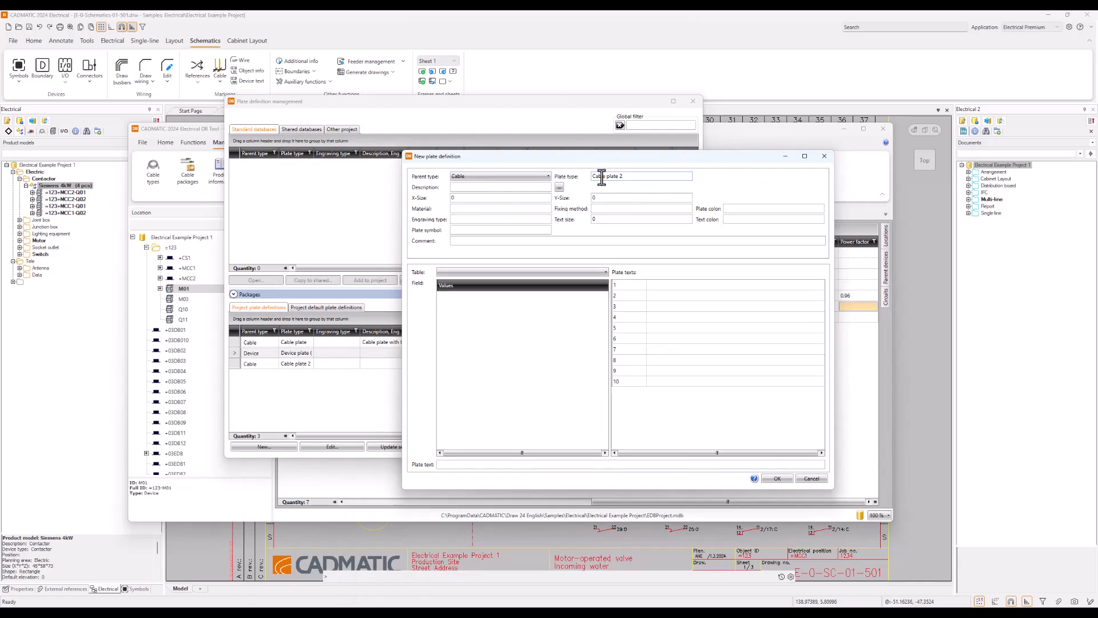
# - Set the cable plate's X-Size to 80 and Y-Size to 40
pyautogui.click(467, 198)
pyautogui.write('40')
pyautogui.click(623, 198)
pyautogui.write('8')
pyautogui.click(481, 200)
pyautogui.write('80')
pyautogui.press('Tab')
pyautogui.write('40')
# - Set the cable plate's material to Plastic, fixing method to Cable tie, plate color to White and text size to 3
pyautogui.click(520, 209)
pyautogui.write('Plastic')
pyautogui.write('Cable tie')
pyautogui.click(755, 209)
pyautogui.write('White')
# - Choose the Cables table for the plate texts and insert its ID field in plate text line 1
pyautogui.click(595, 273)
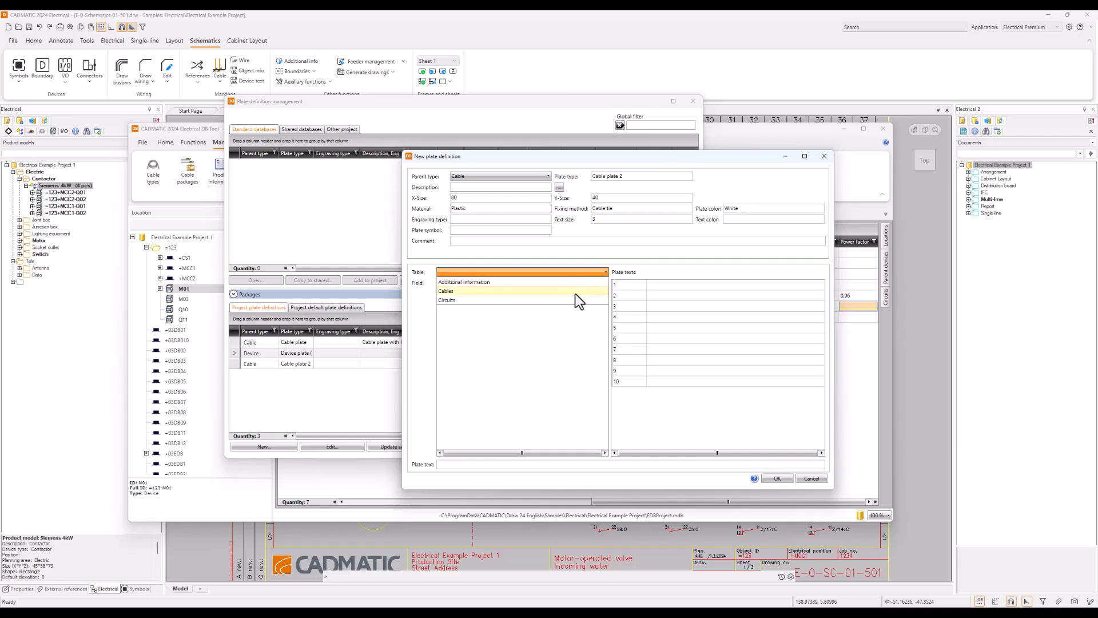
pyautogui.click(575, 291)
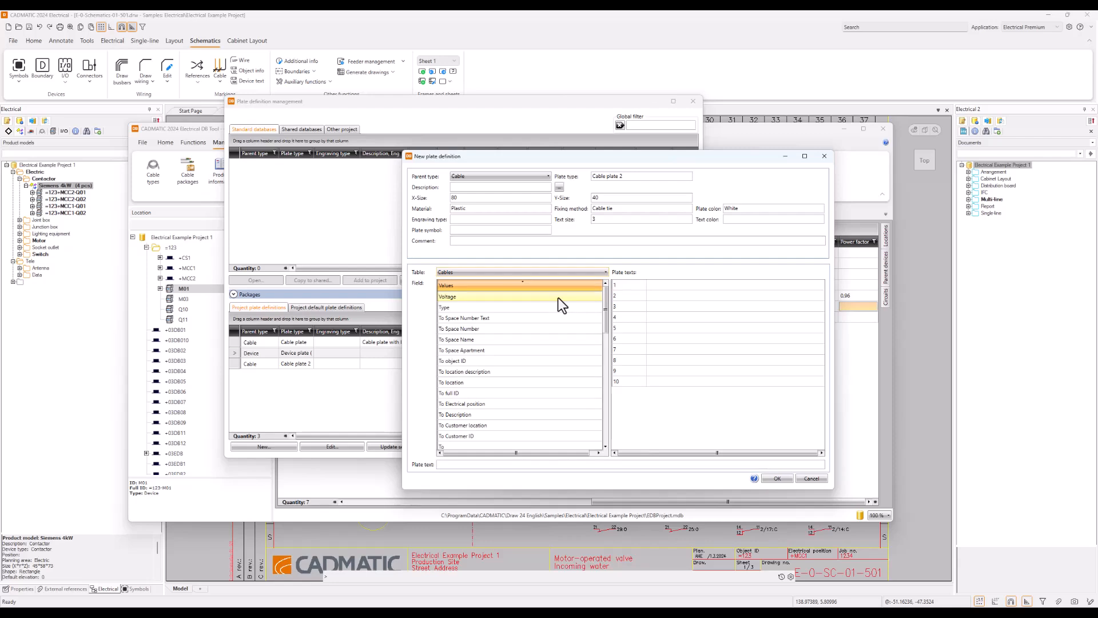
pyautogui.scroll(-10, 510, 376)
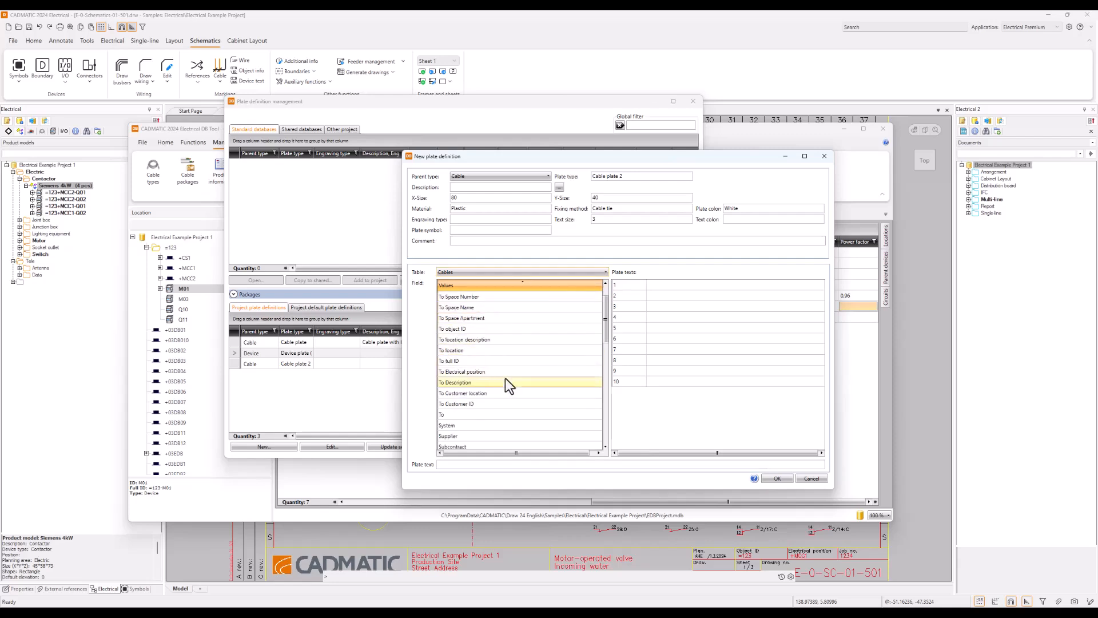
pyautogui.scroll(-1, 539, 410)
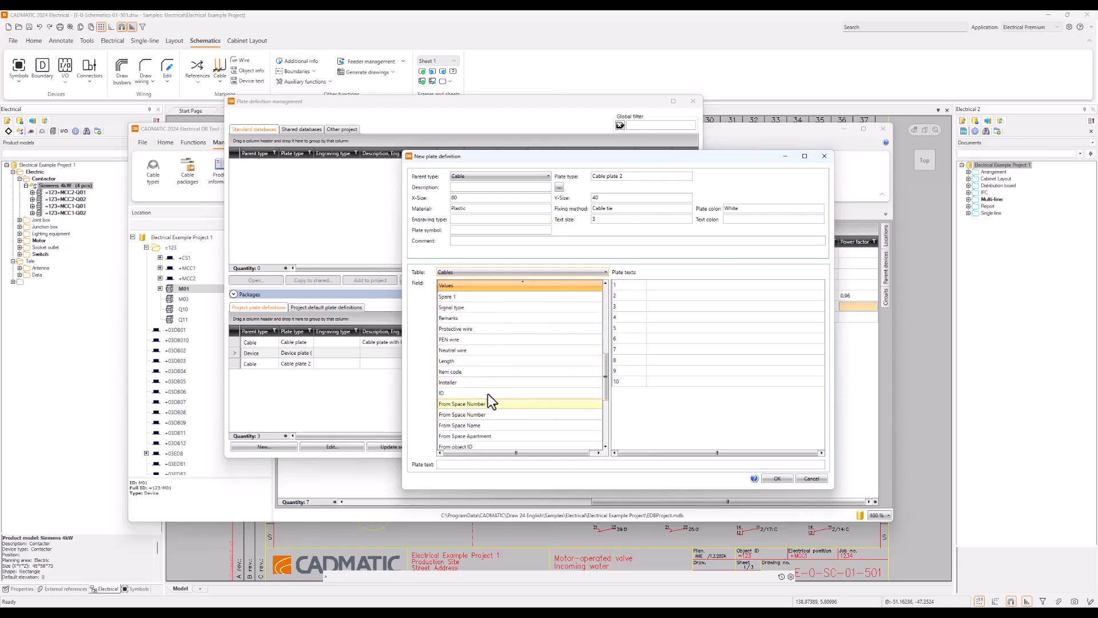
pyautogui.click(448, 392)
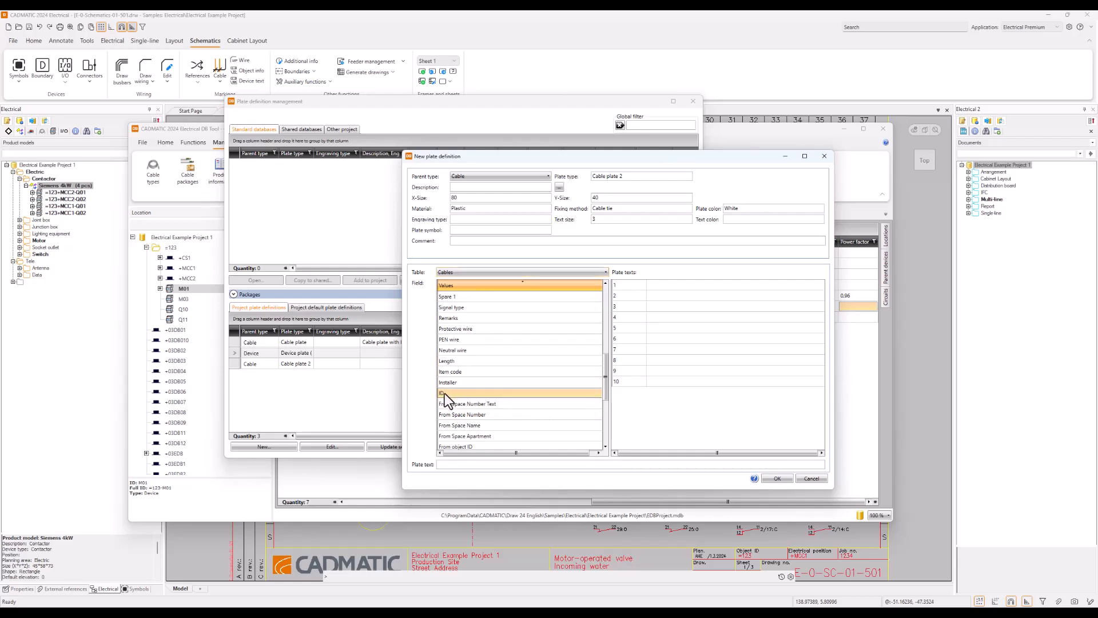
pyautogui.moveTo(444, 393); pyautogui.dragTo(665, 293)
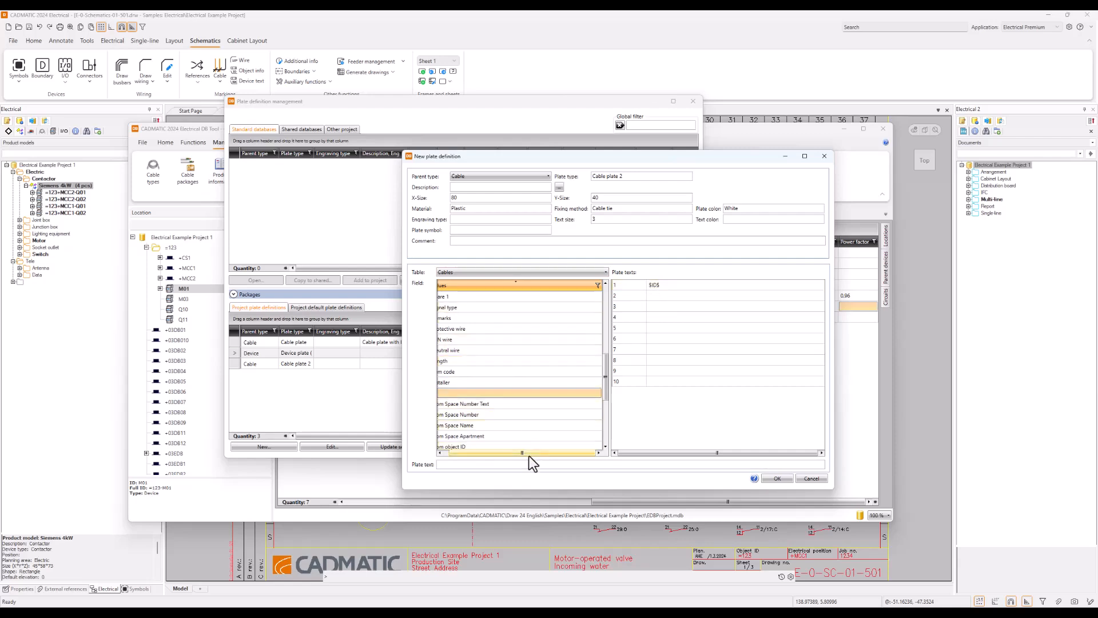
# - Sort the Cables fields alphabetically and insert the From field in plate text line 2
pyautogui.moveTo(529, 456); pyautogui.dragTo(493, 453)
pyautogui.scroll(4, 469, 396)
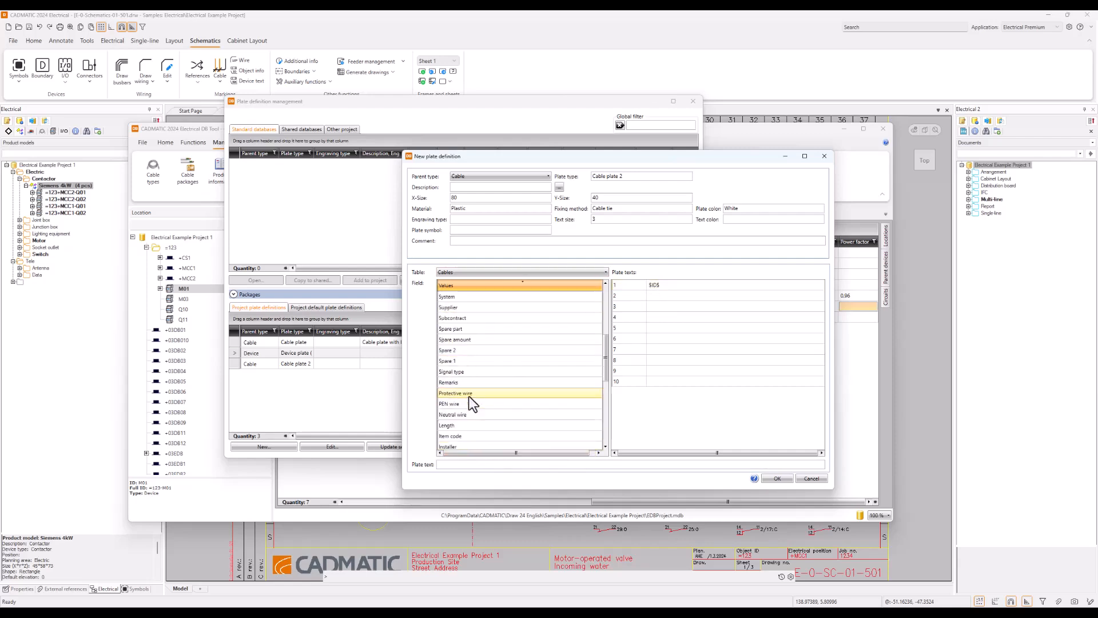
pyautogui.scroll(3, 469, 397)
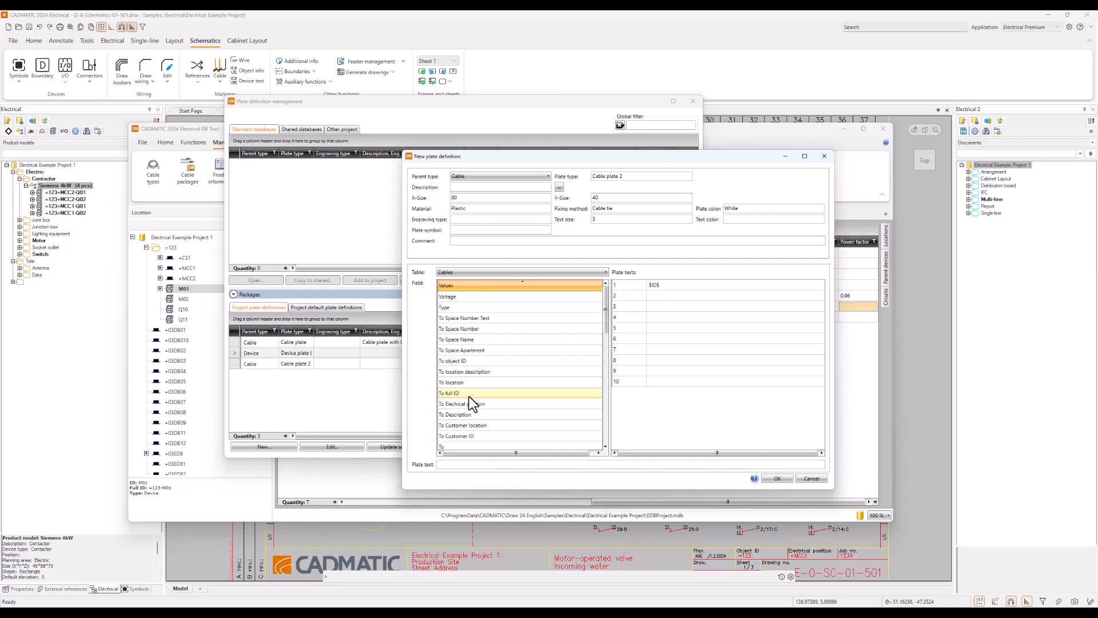
pyautogui.click(496, 286)
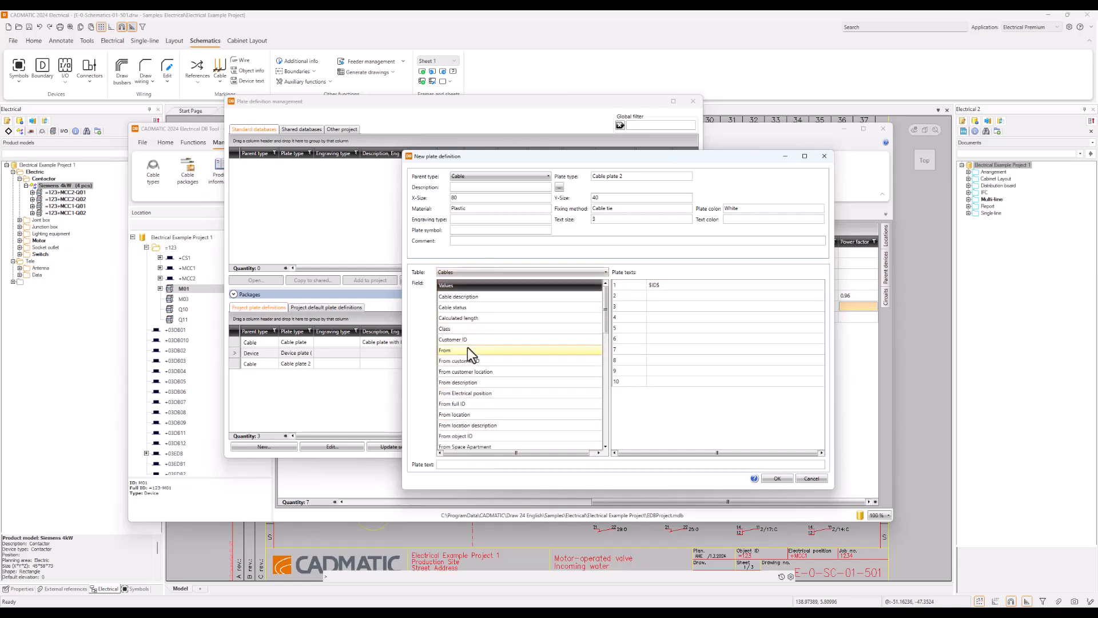
pyautogui.moveTo(449, 351); pyautogui.dragTo(664, 297)
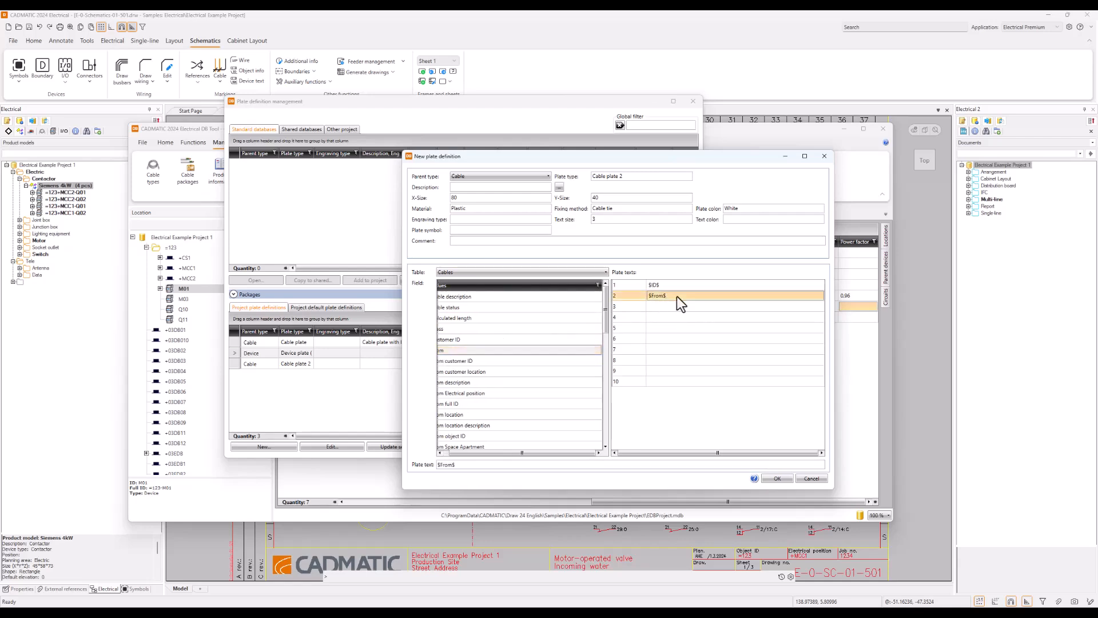
# - Append the separator "<->" and the To field after the From field in plate text line 2
pyautogui.click(677, 296)
pyautogui.click(694, 297)
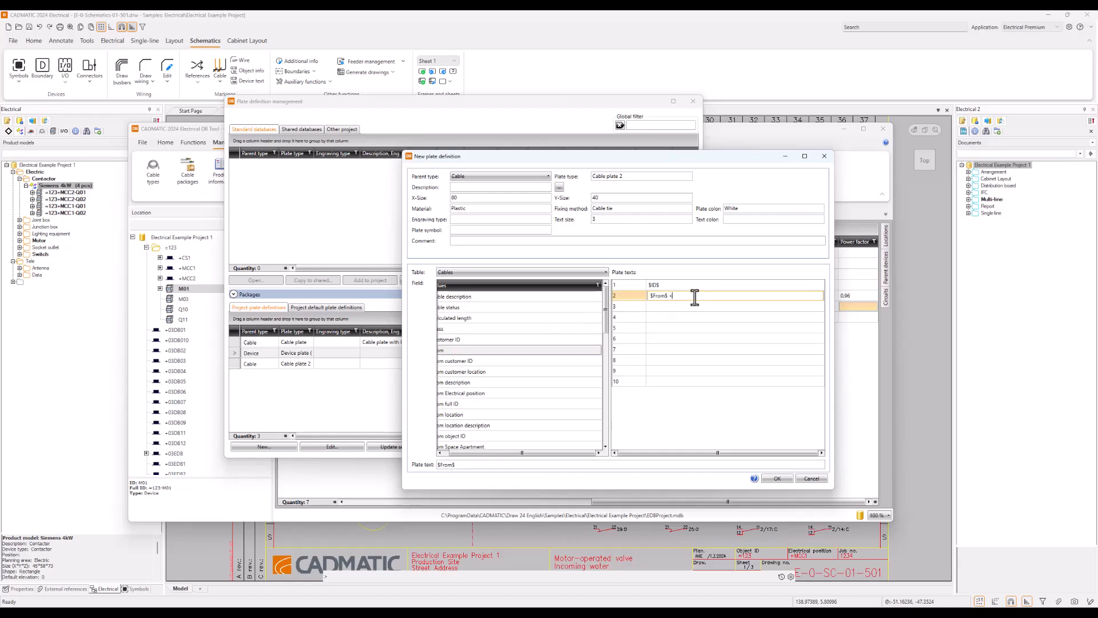
pyautogui.write('<->')
pyautogui.moveTo(506, 452); pyautogui.dragTo(470, 448)
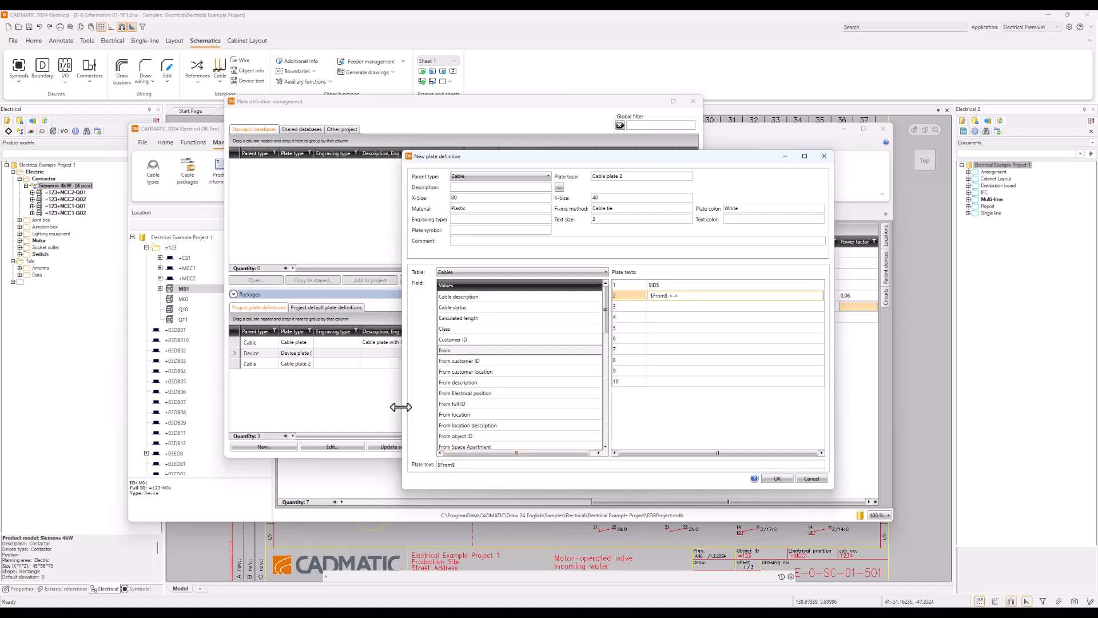
pyautogui.moveTo(402, 409); pyautogui.dragTo(369, 407)
pyautogui.scroll(-8, 455, 383)
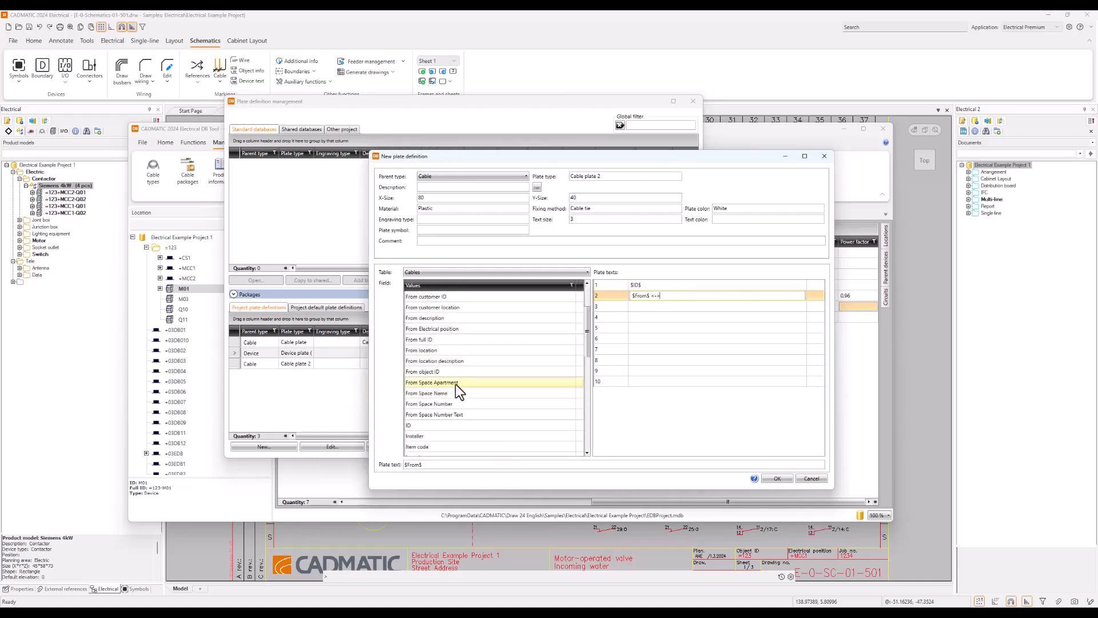
pyautogui.moveTo(445, 437); pyautogui.dragTo(513, 382)
pyautogui.moveTo(681, 314); pyautogui.dragTo(674, 298)
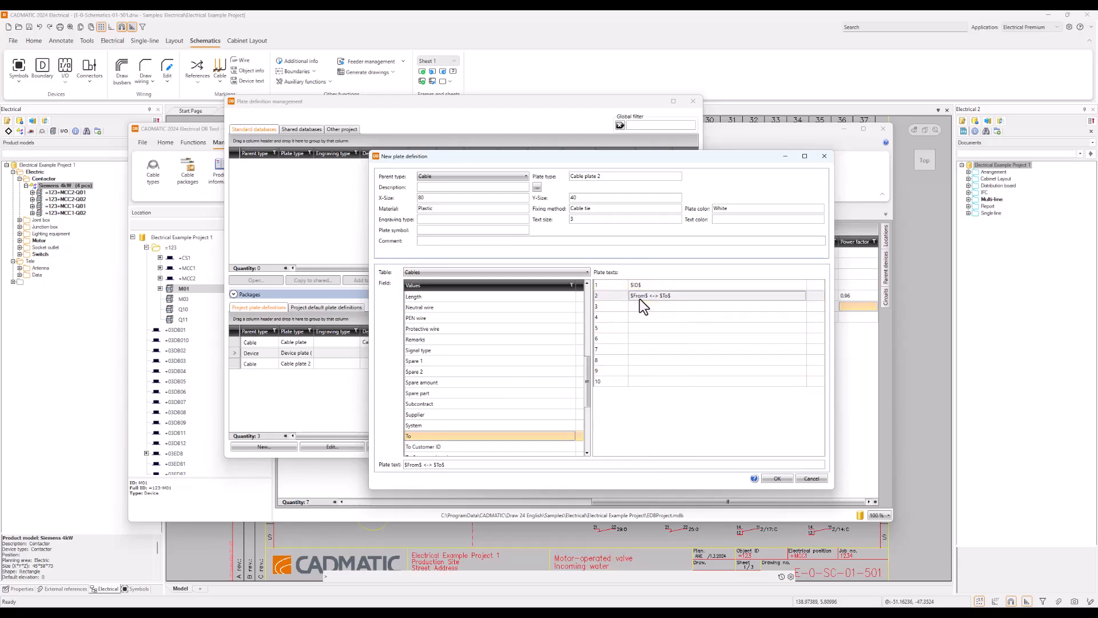
# - Insert the Type field from the Cables table in plate text line 3 and save the Cable plate 2 definition
pyautogui.click(674, 306)
pyautogui.scroll(6, 458, 399)
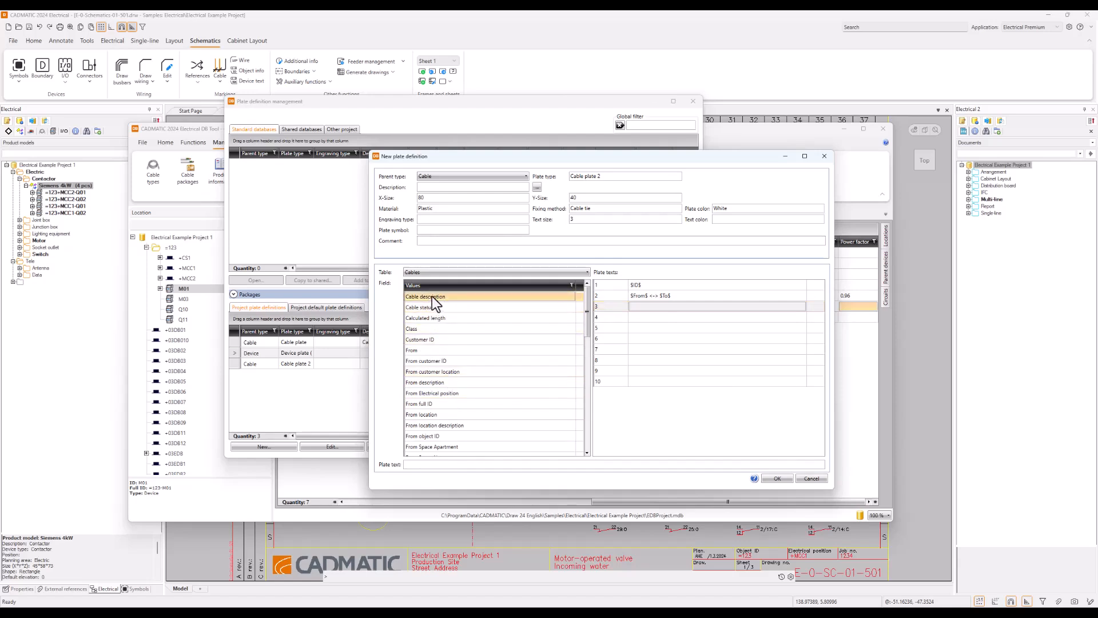
pyautogui.scroll(-4, 431, 375)
pyautogui.scroll(-7, 431, 375)
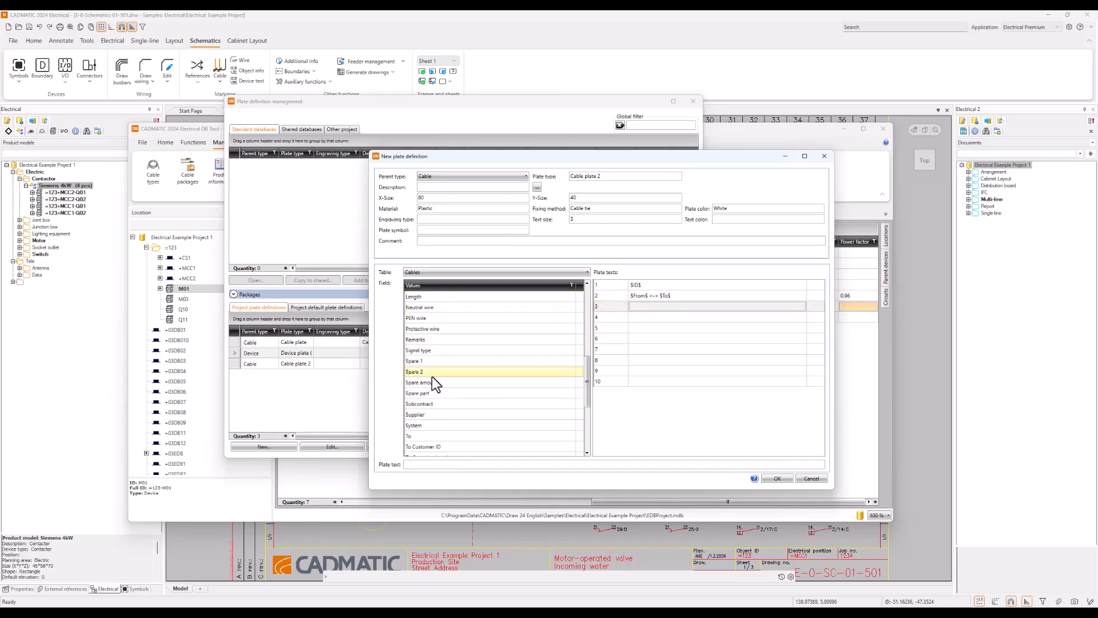
pyautogui.scroll(-1, 434, 411)
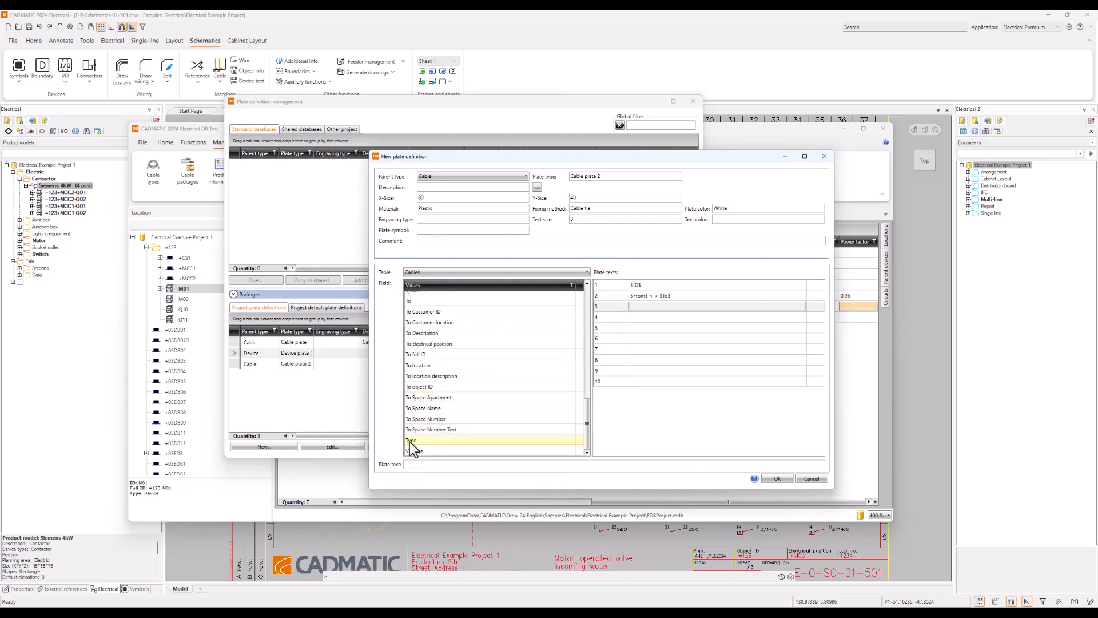
pyautogui.moveTo(411, 445); pyautogui.dragTo(657, 309)
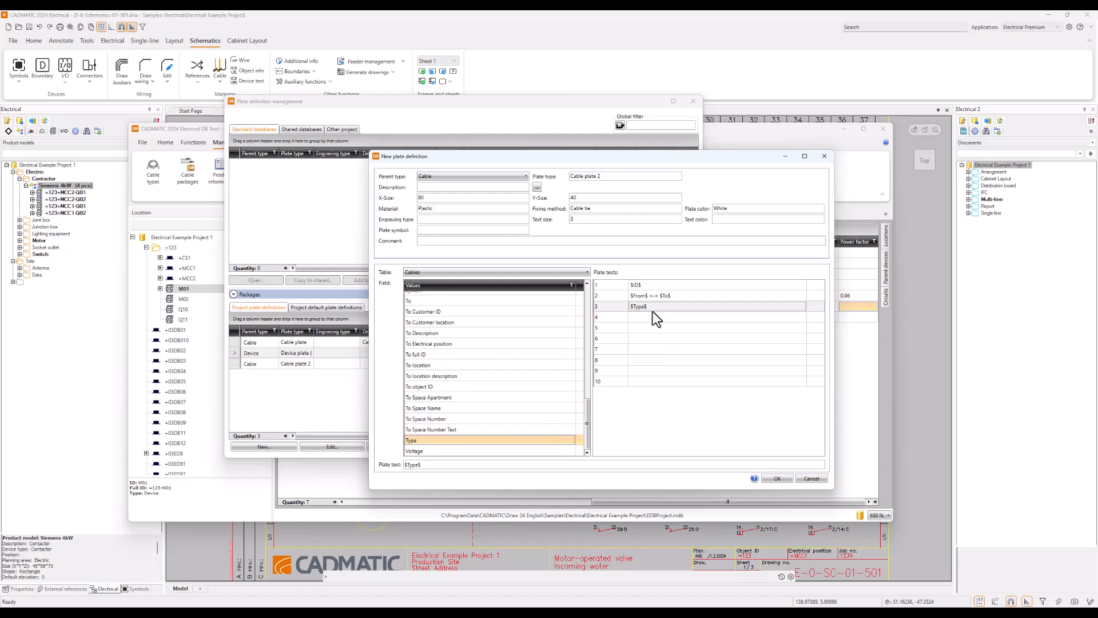
pyautogui.click(777, 478)
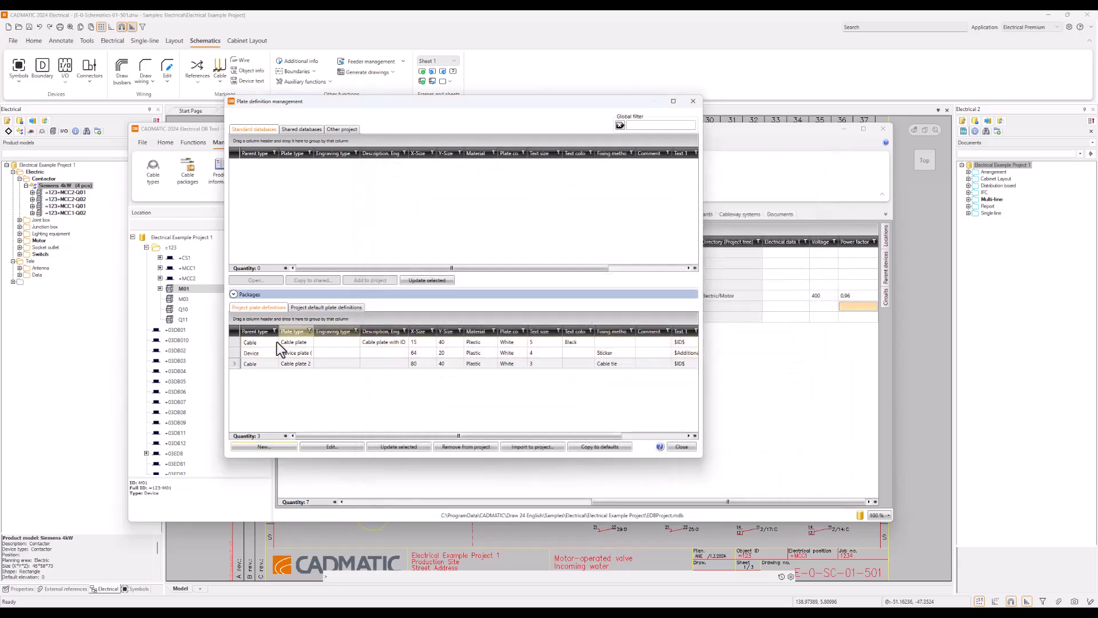
# - Close the plate definition management and list the devices of location +MCC1 with a wider Full ID column
pyautogui.click(233, 352)
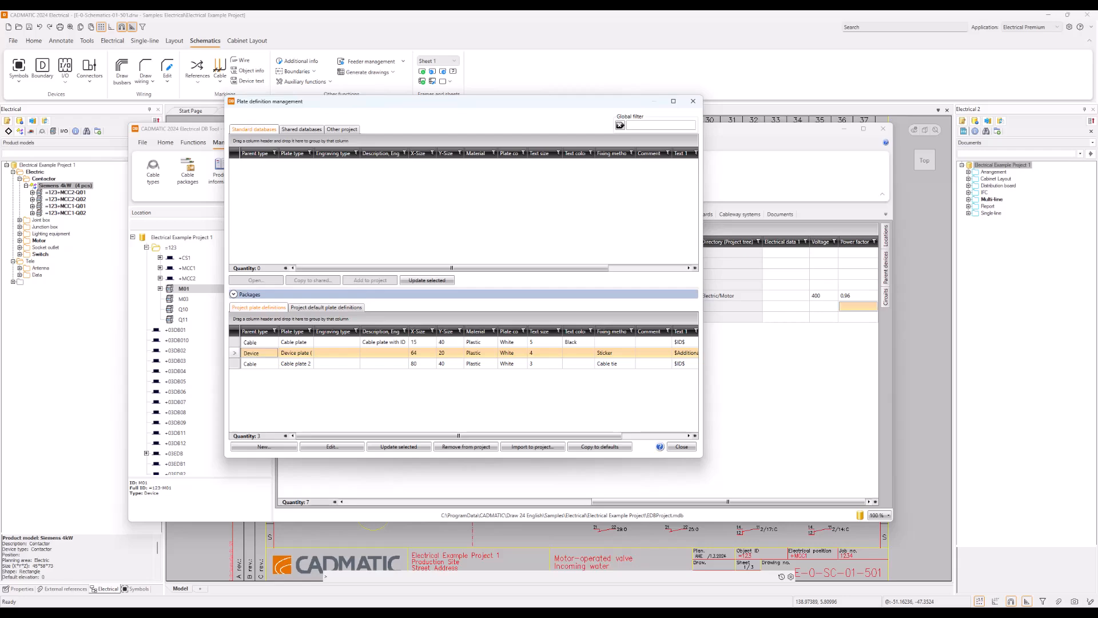
pyautogui.click(680, 446)
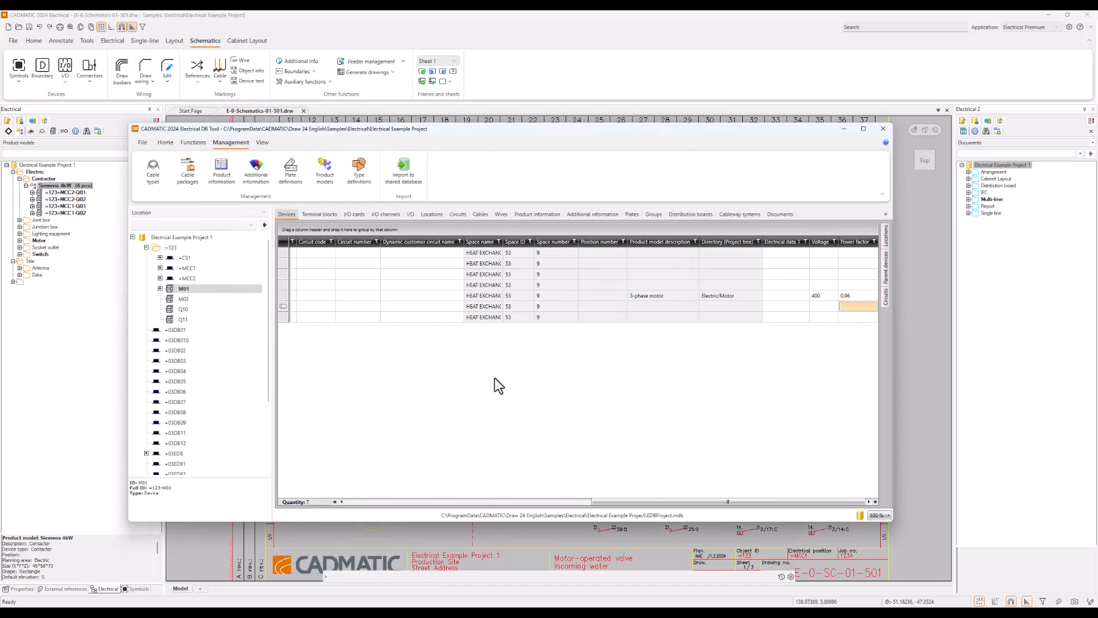
pyautogui.click(191, 268)
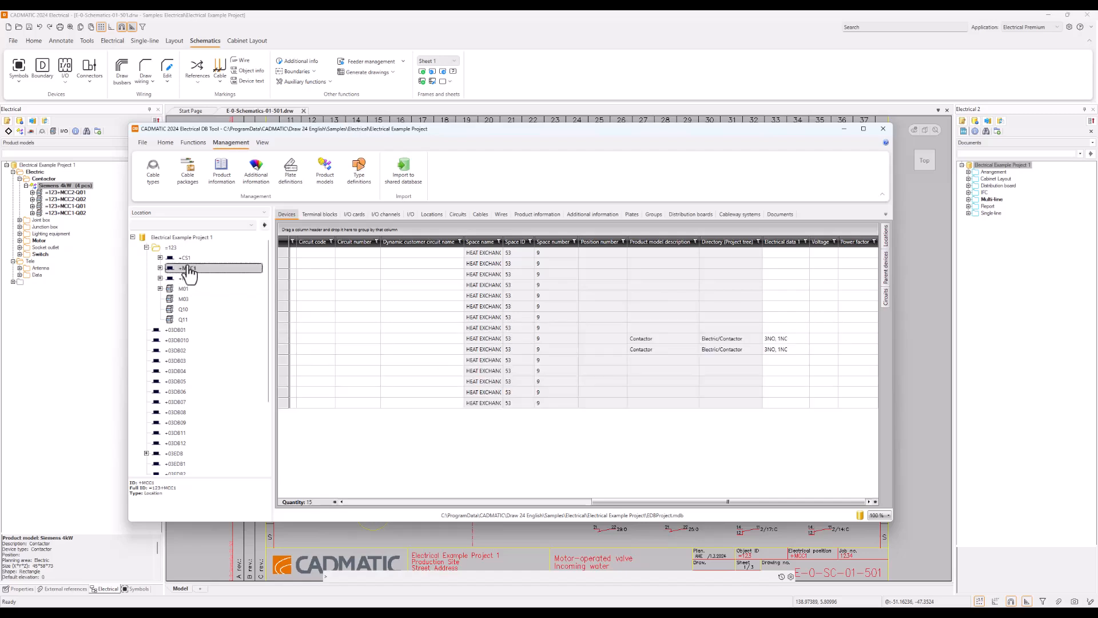
pyautogui.click(284, 217)
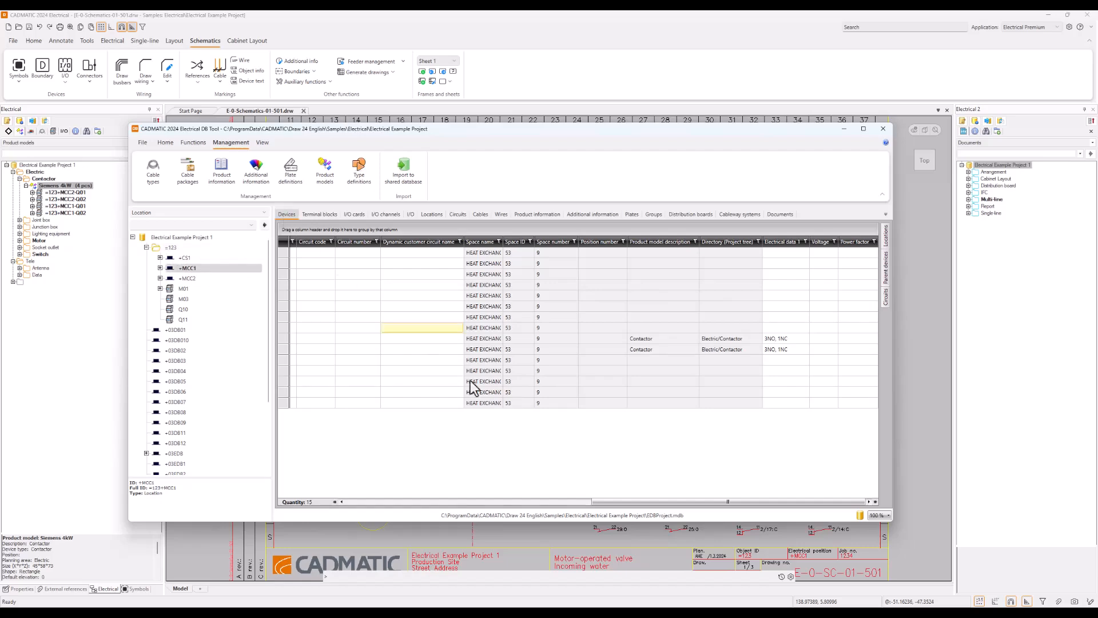
pyautogui.moveTo(640, 498); pyautogui.dragTo(340, 490)
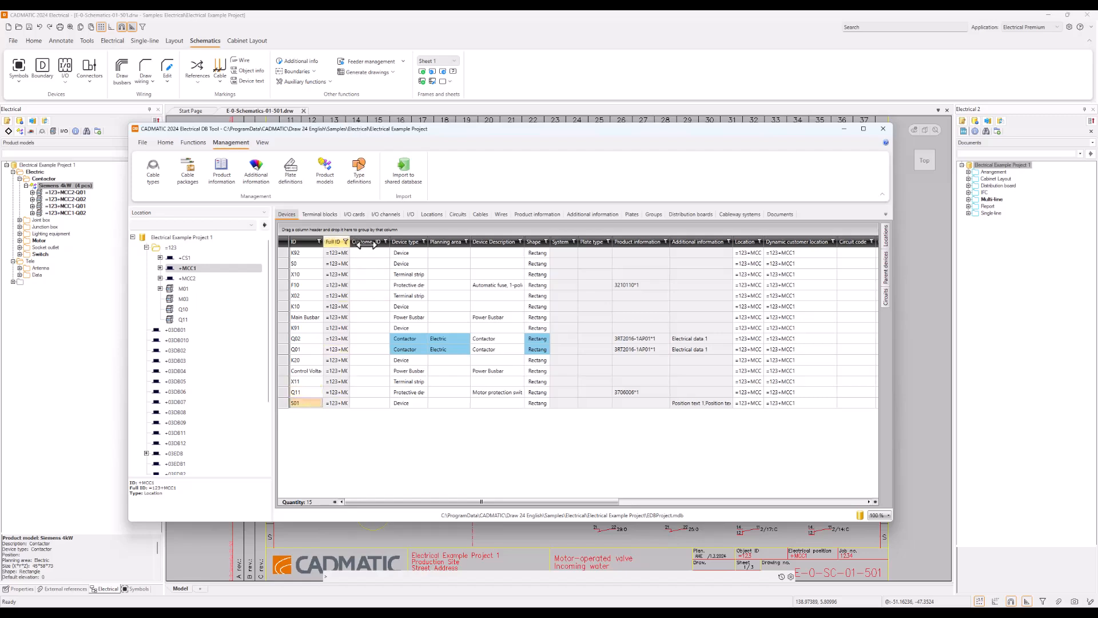
pyautogui.moveTo(366, 245); pyautogui.dragTo(389, 244)
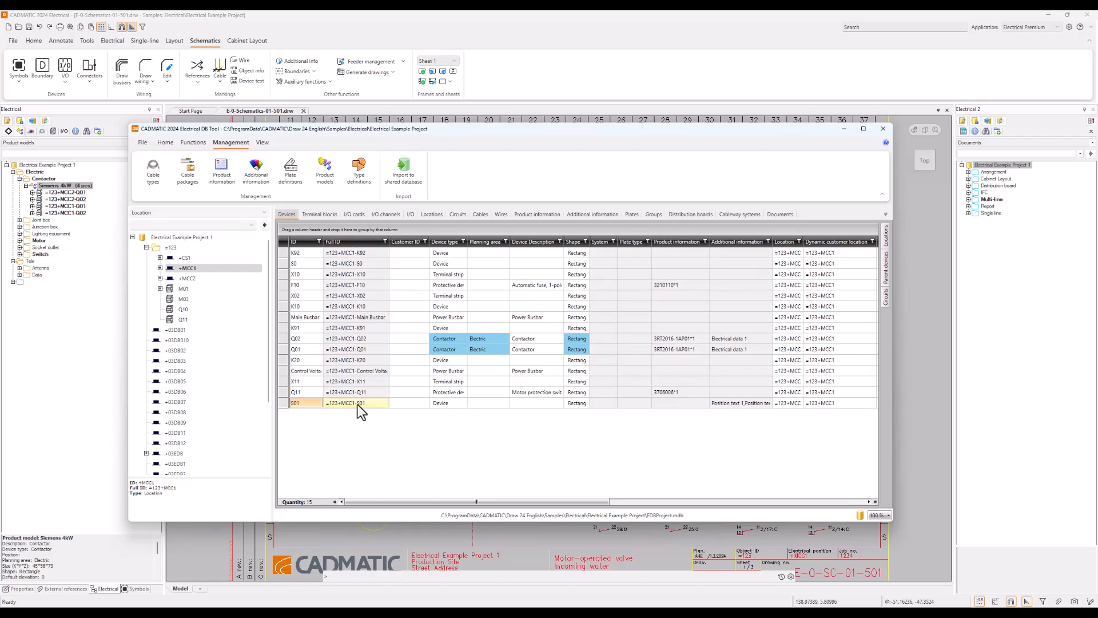
# - Open the plate definitions selection for device =123+MCC1-S01 and check the standard, shared and project definitions
pyautogui.click(281, 403)
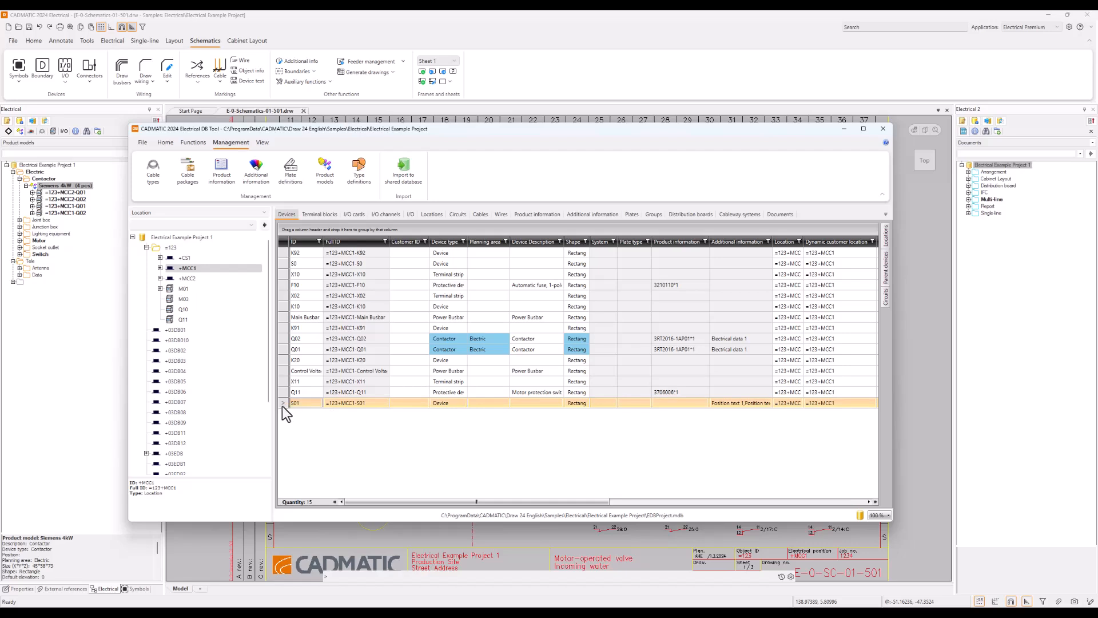
pyautogui.rightClick(283, 403)
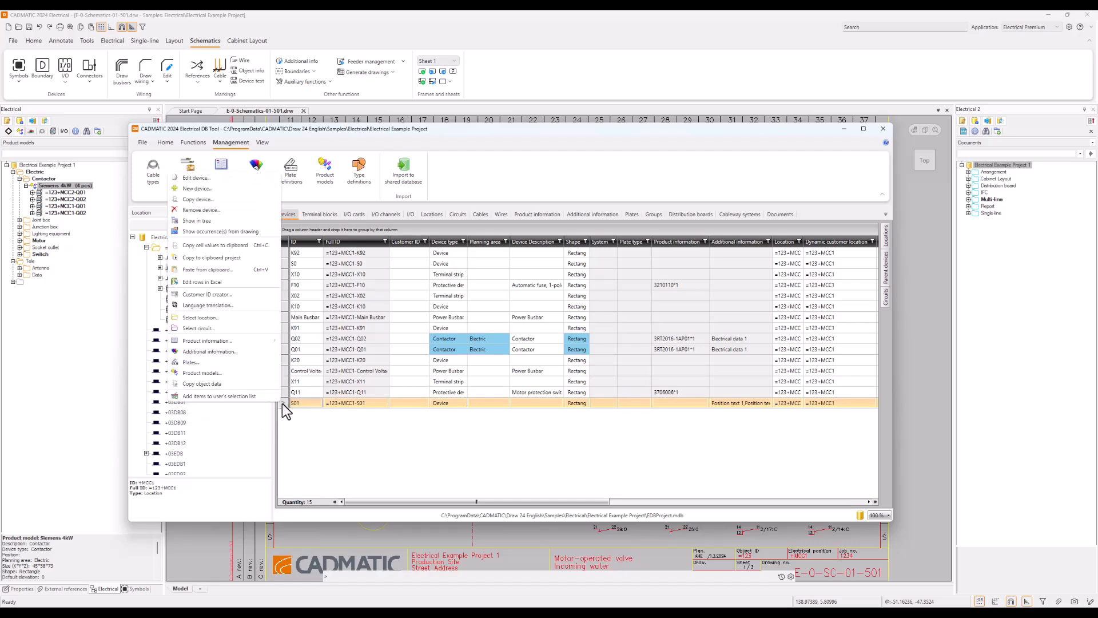
pyautogui.click(228, 362)
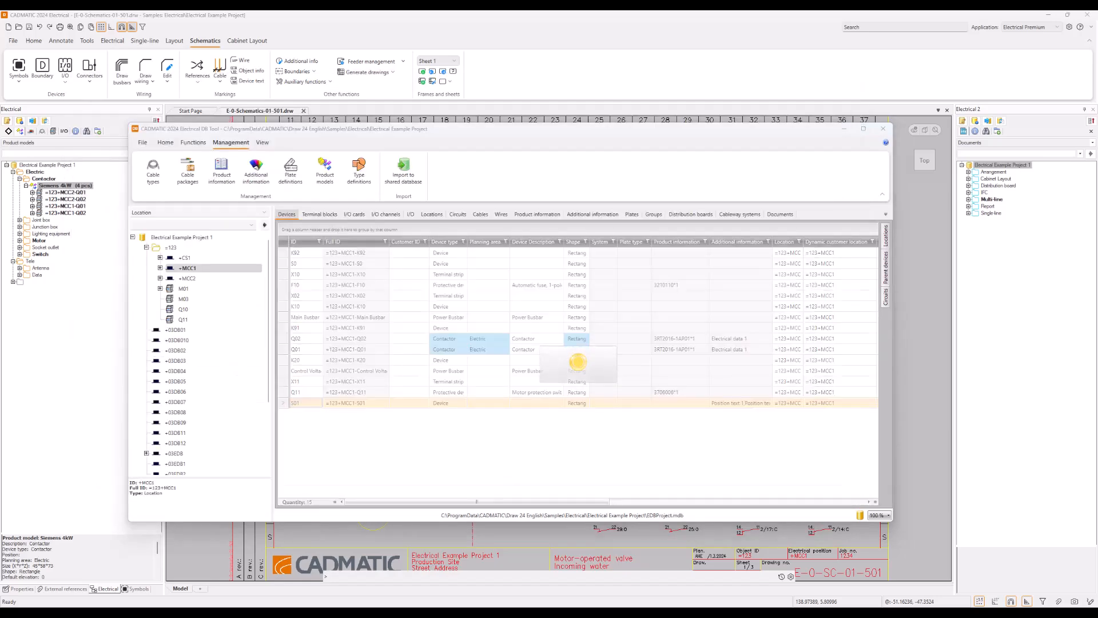
pyautogui.moveTo(980, 231); pyautogui.dragTo(516, 182)
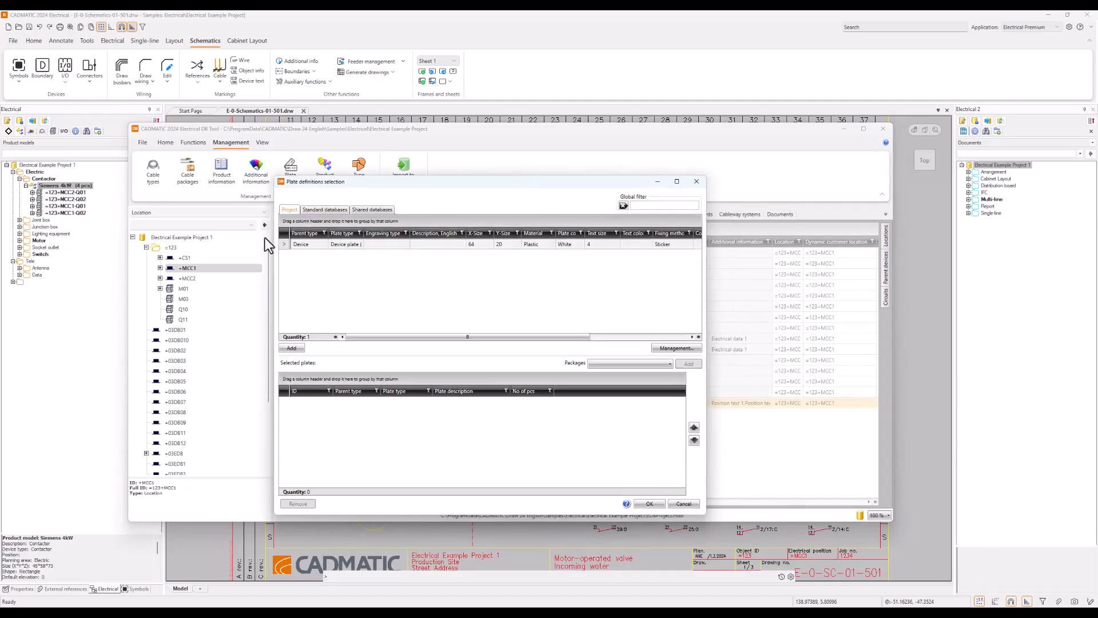
pyautogui.click(316, 209)
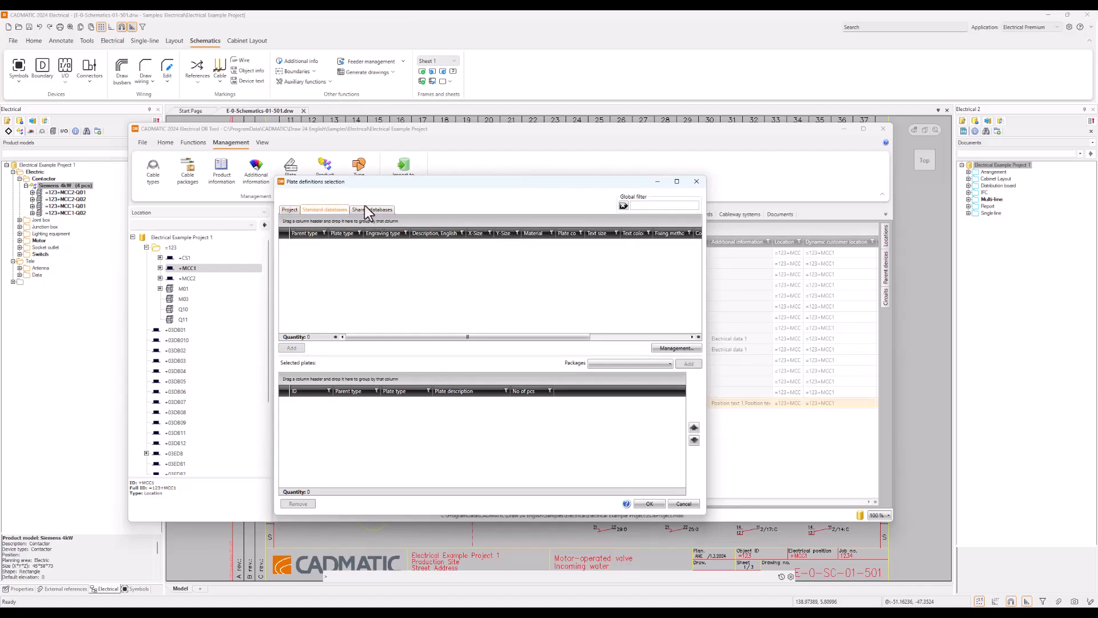
pyautogui.click(372, 210)
pyautogui.click(288, 211)
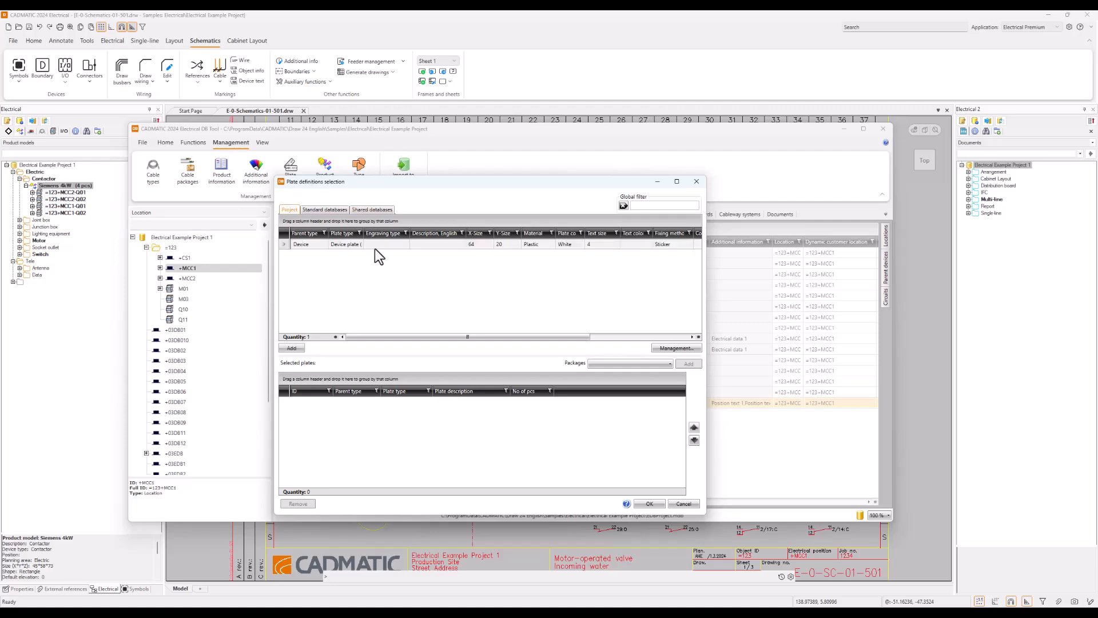
# - Assign the project's device plate (on a door) to device S01, confirm, and widen the Plate type column
pyautogui.moveTo(377, 245); pyautogui.dragTo(410, 444)
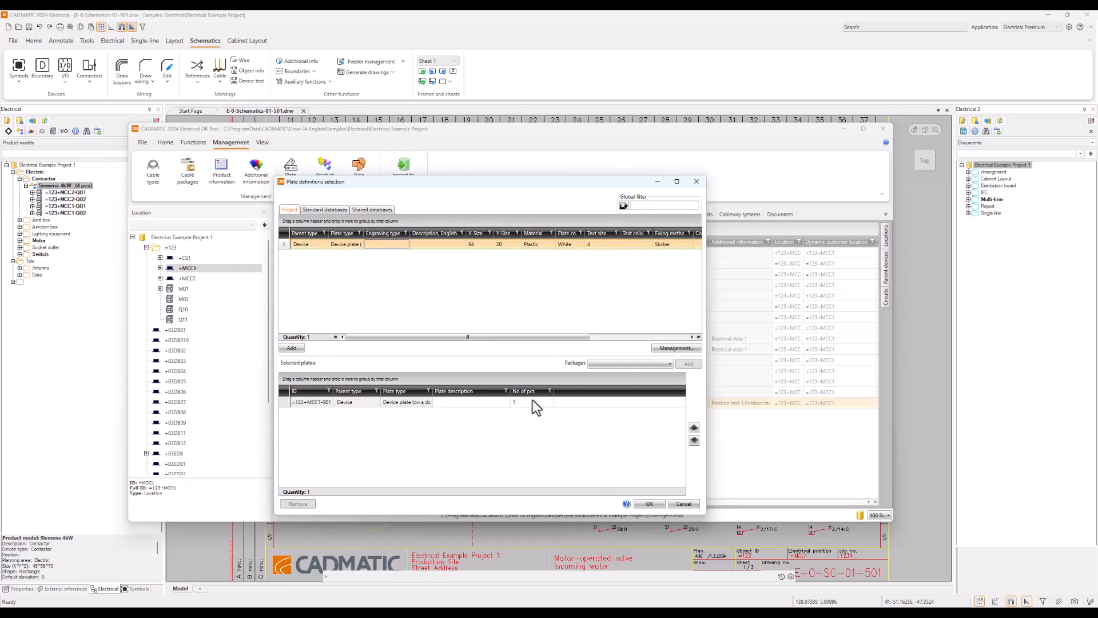
pyautogui.moveTo(443, 188); pyautogui.dragTo(542, 160)
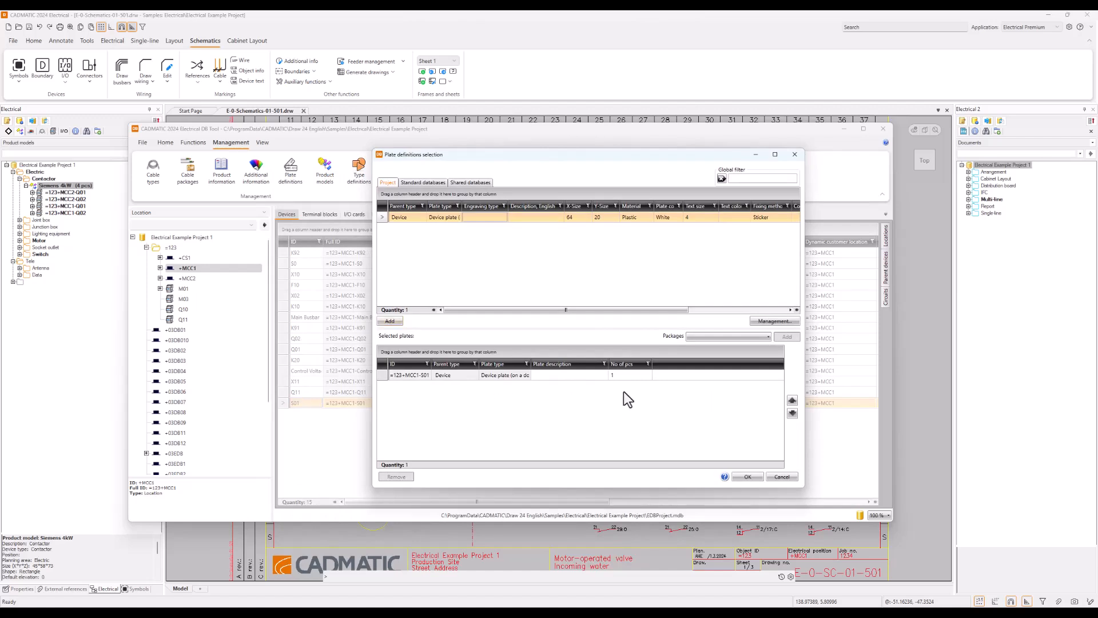
pyautogui.click(748, 477)
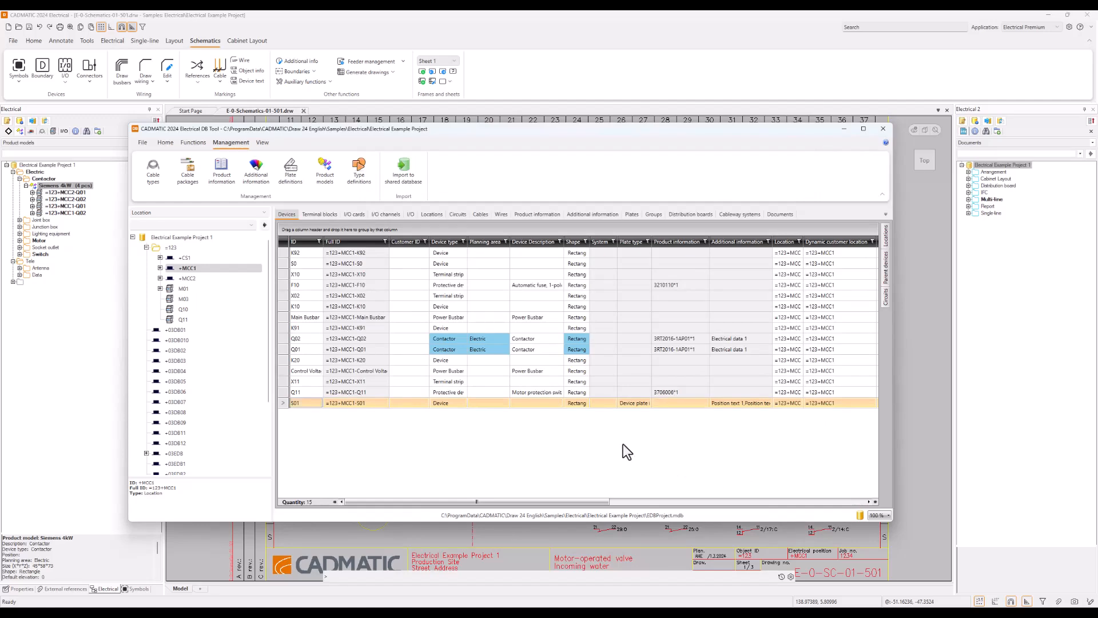
pyautogui.moveTo(652, 242); pyautogui.dragTo(678, 241)
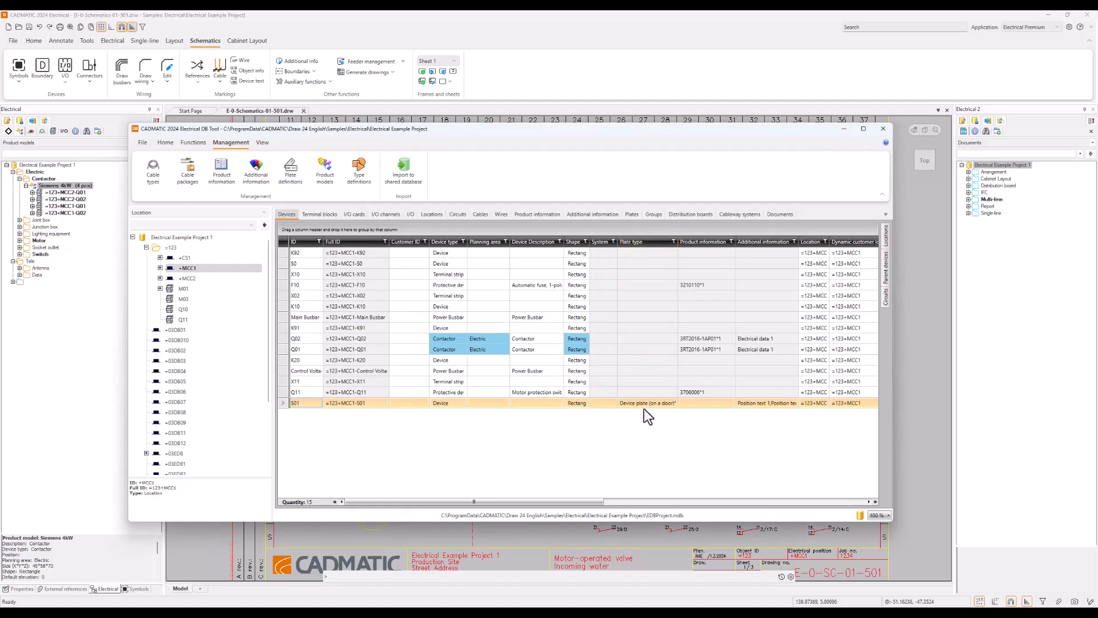
# - Widen the Plate type column, check the plate and piece count assigned to device S01, and list the plates of location +MCC1
pyautogui.moveTo(678, 241); pyautogui.dragTo(687, 242)
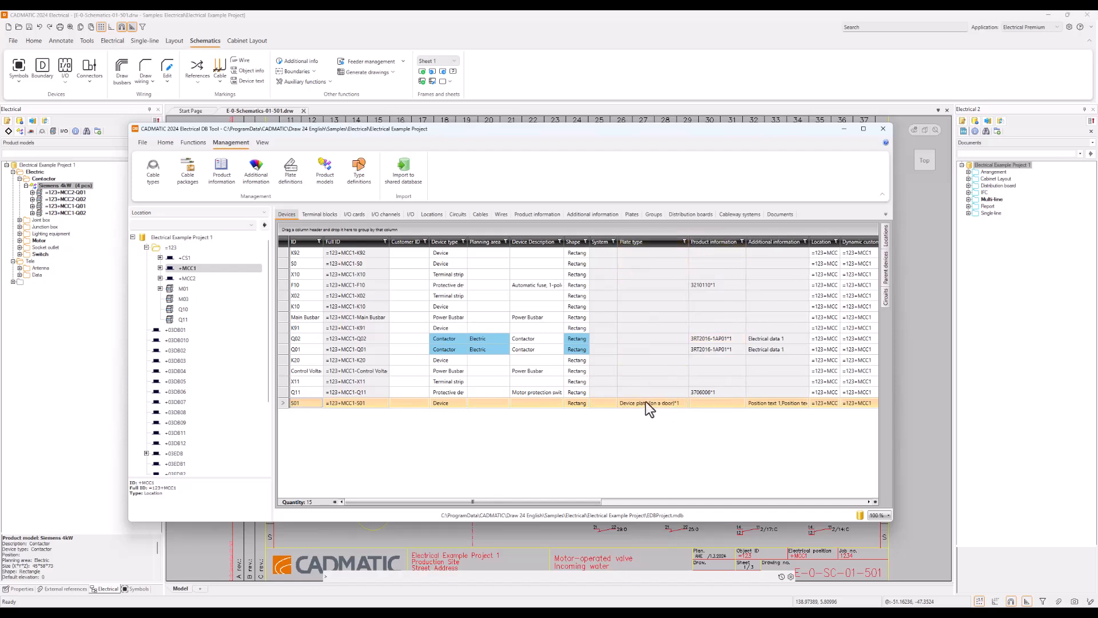
pyautogui.rightClick(286, 403)
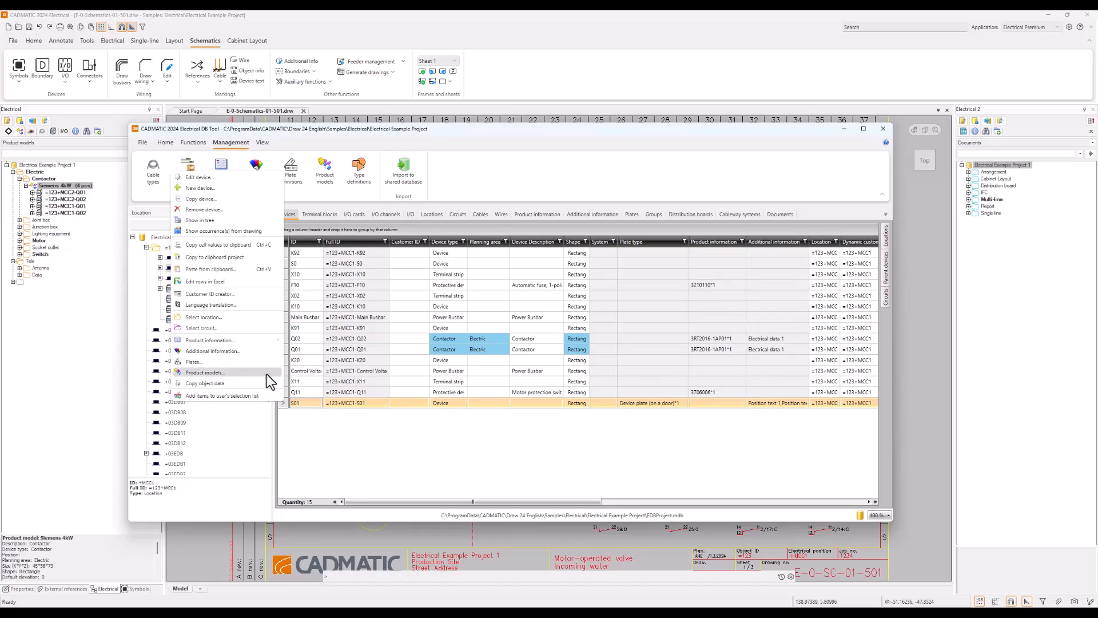
pyautogui.click(256, 361)
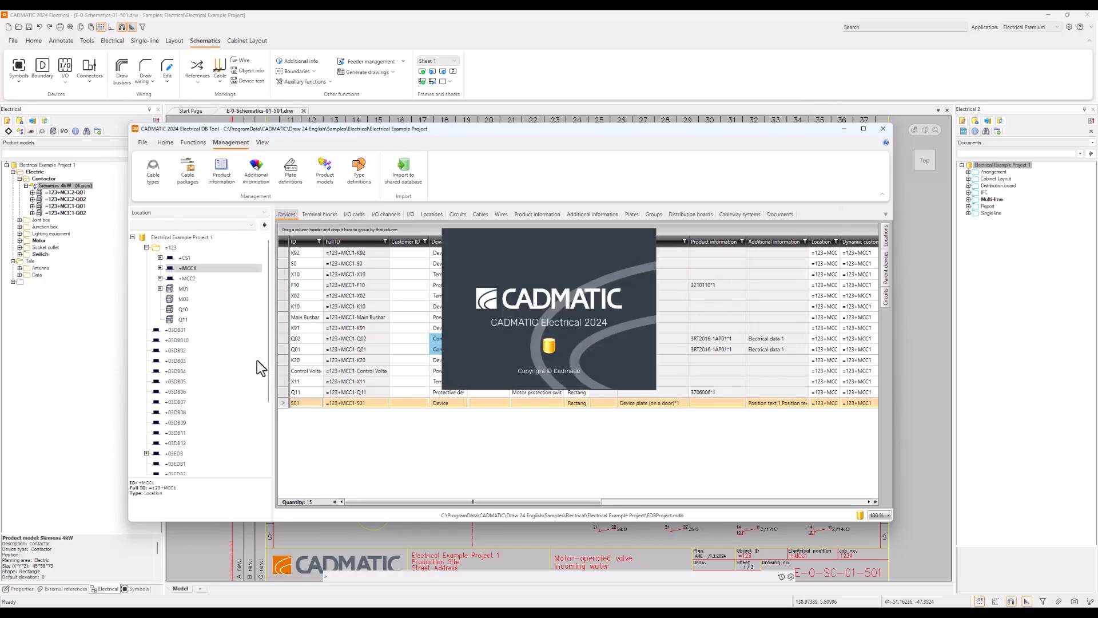
pyautogui.click(644, 376)
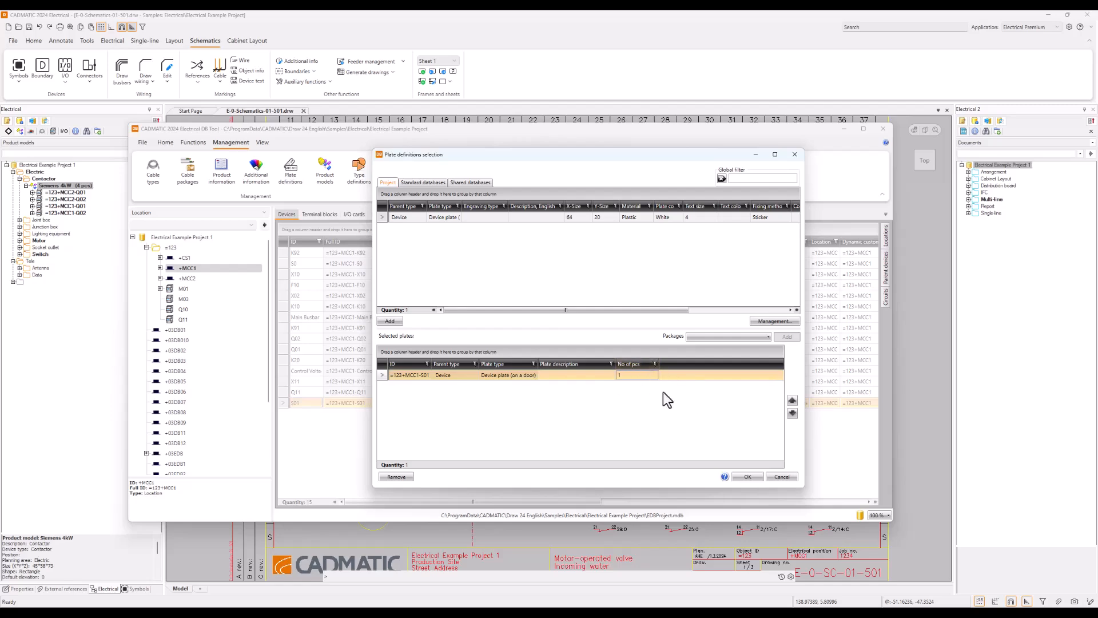
pyautogui.click(748, 477)
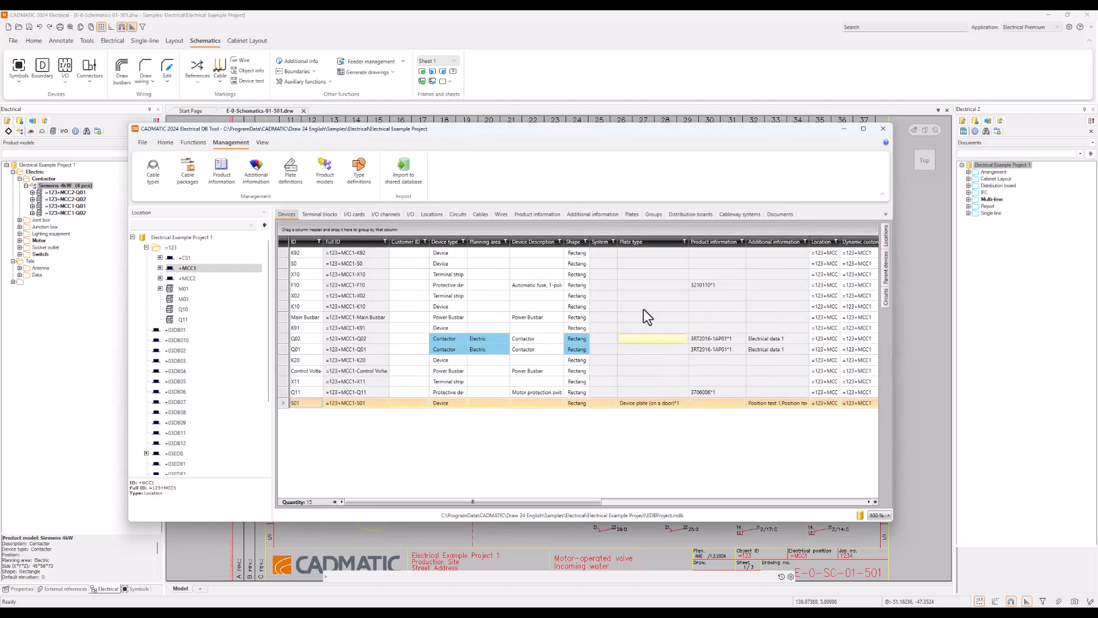
pyautogui.click(633, 215)
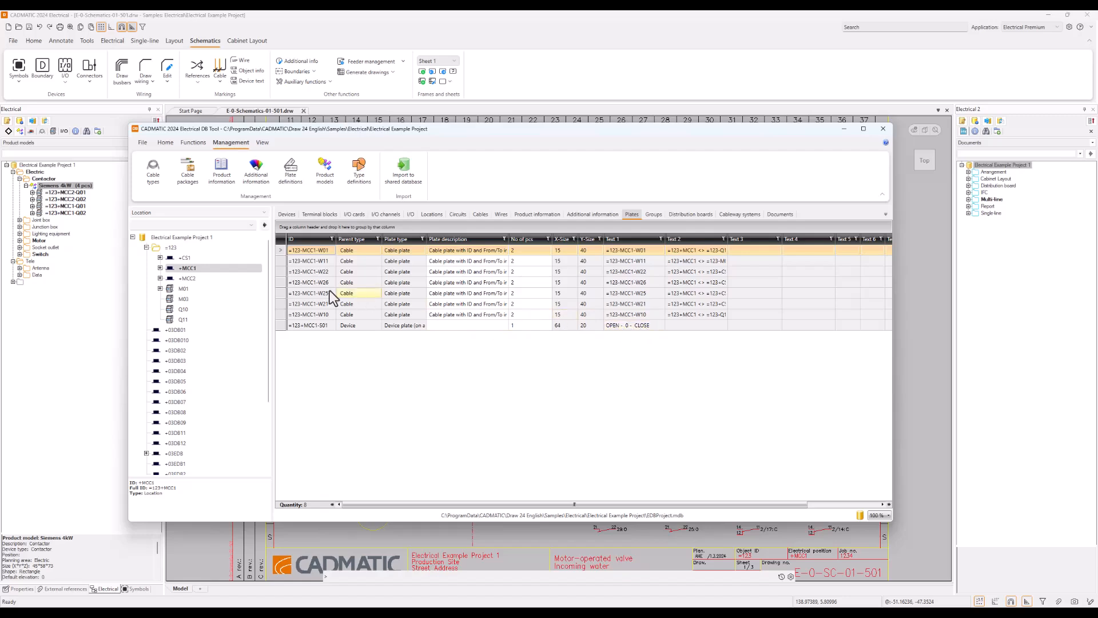
# - Show the Position text 1, Position text 2 and Position text 3 columns in the device list and check them for S01
pyautogui.click(288, 214)
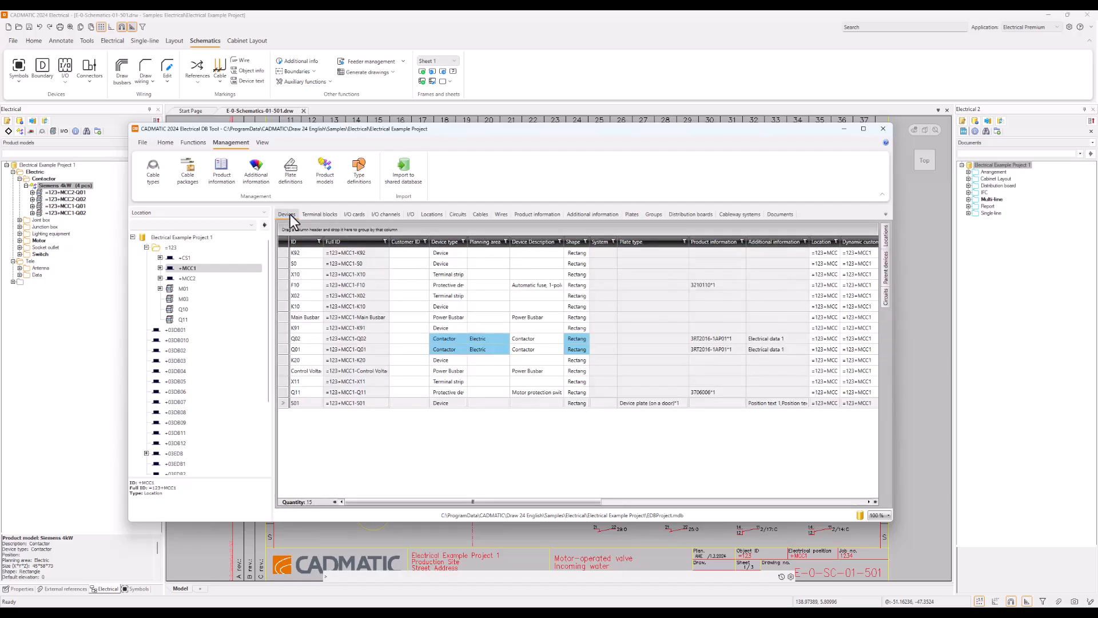
pyautogui.click(286, 403)
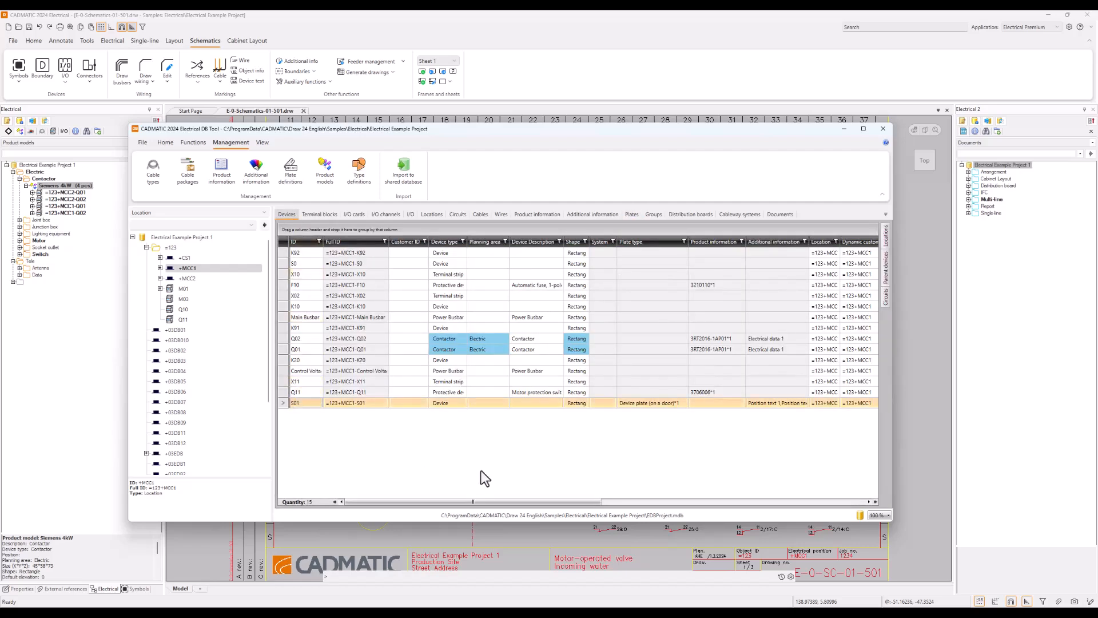
pyautogui.moveTo(566, 502); pyautogui.dragTo(836, 481)
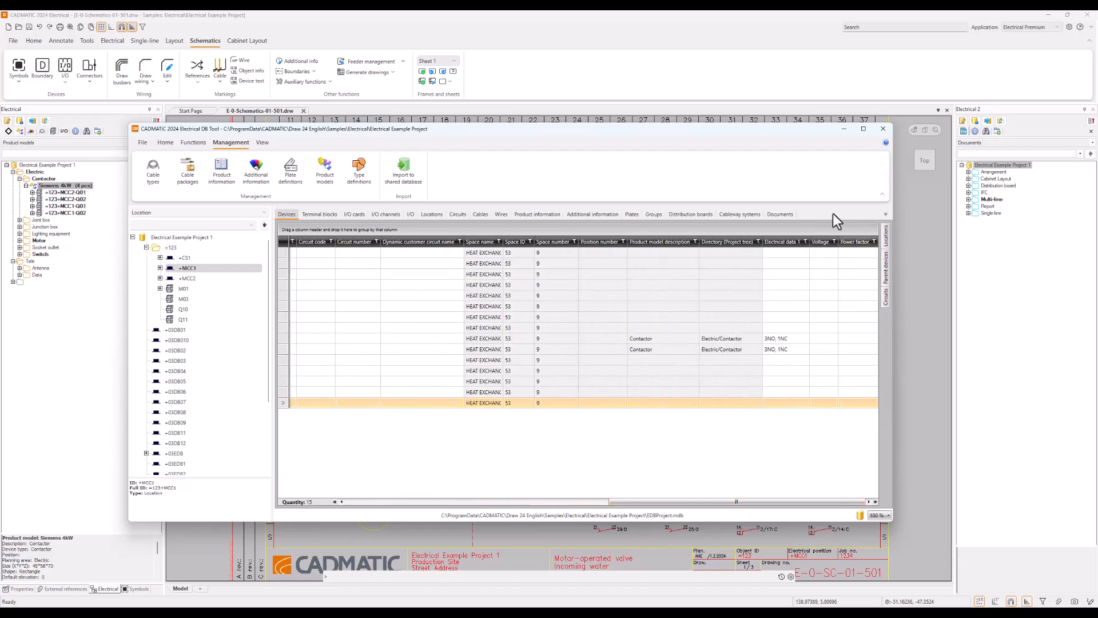
pyautogui.rightClick(787, 242)
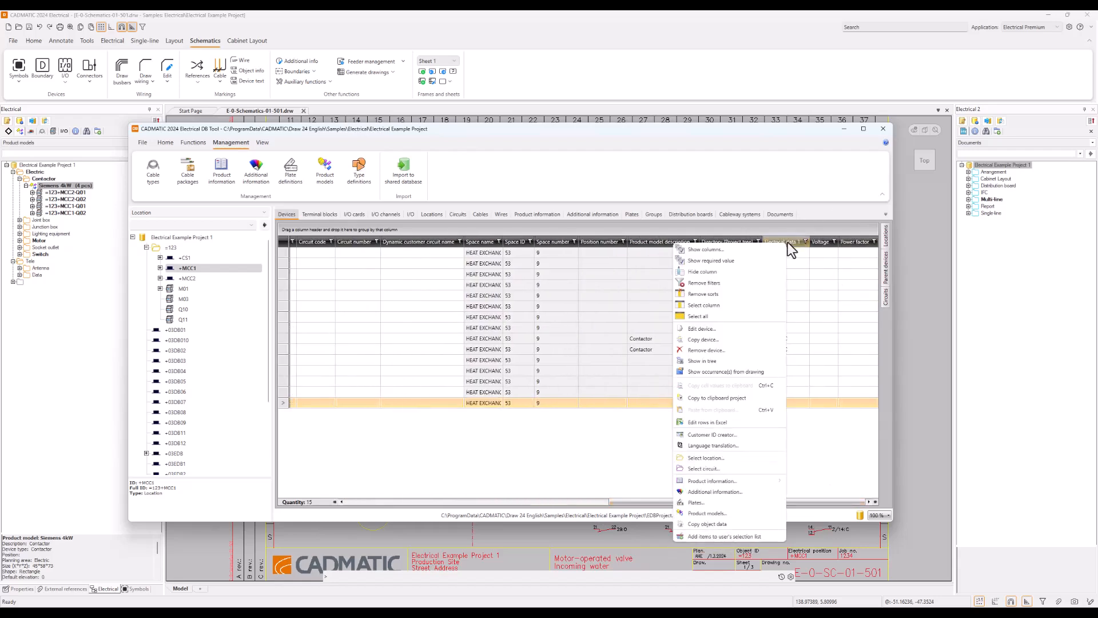
pyautogui.click(757, 249)
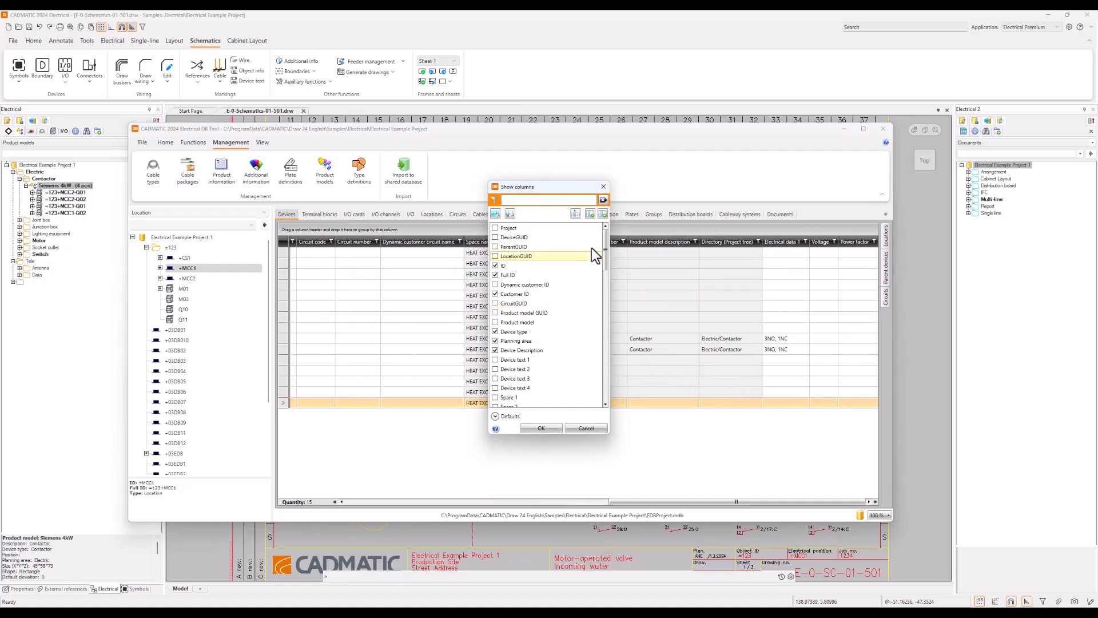
pyautogui.moveTo(604, 247); pyautogui.dragTo(609, 386)
pyautogui.scroll(2, 515, 369)
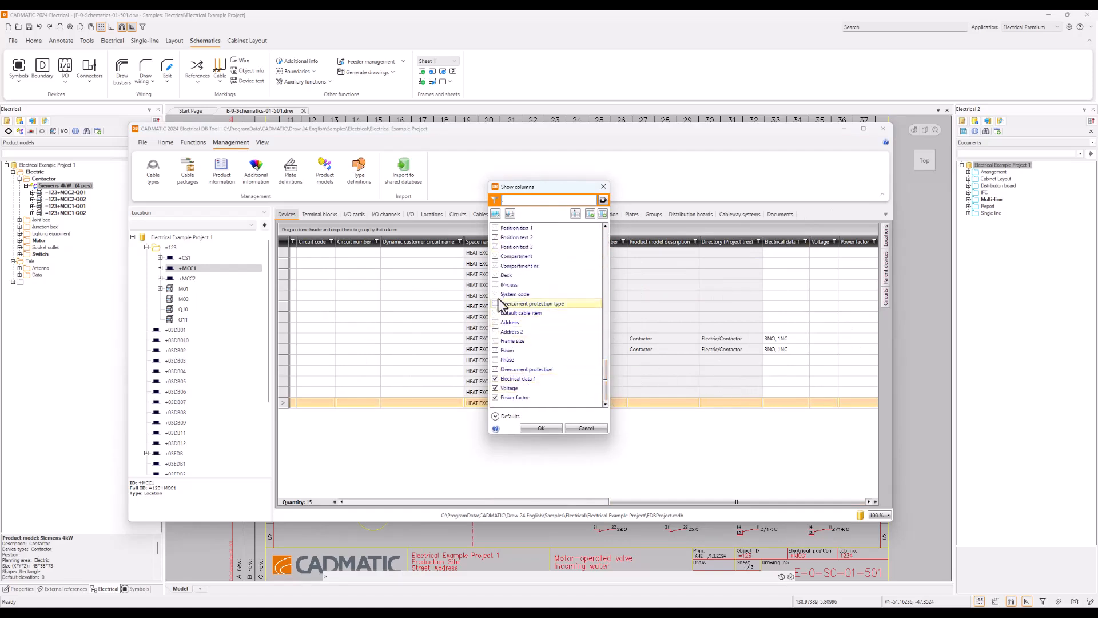
pyautogui.click(496, 284)
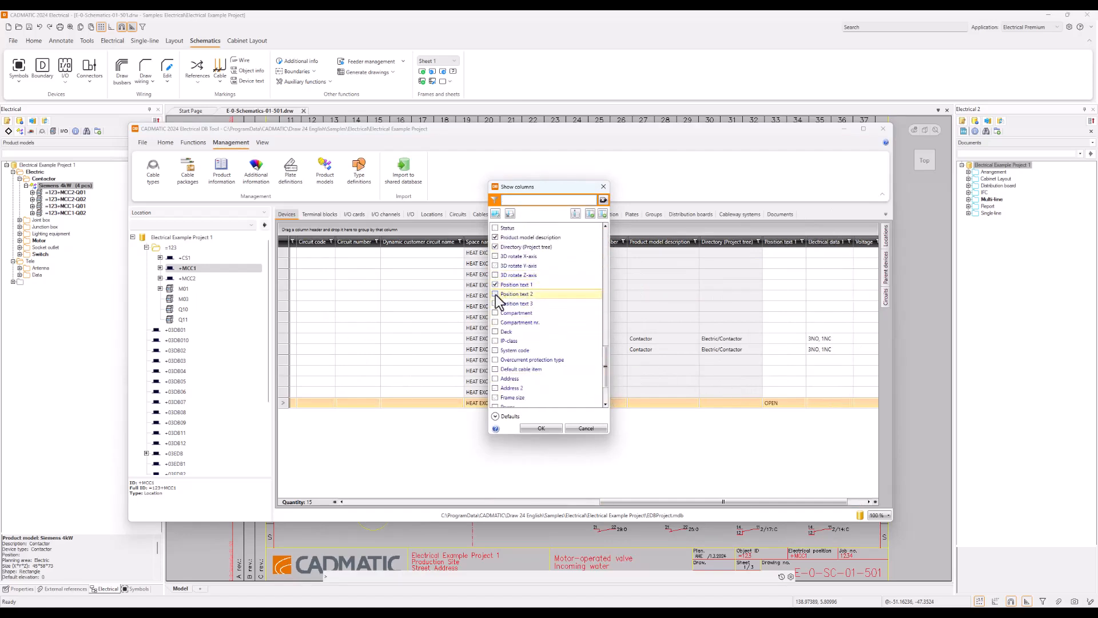
pyautogui.click(495, 294)
pyautogui.click(496, 303)
pyautogui.click(541, 428)
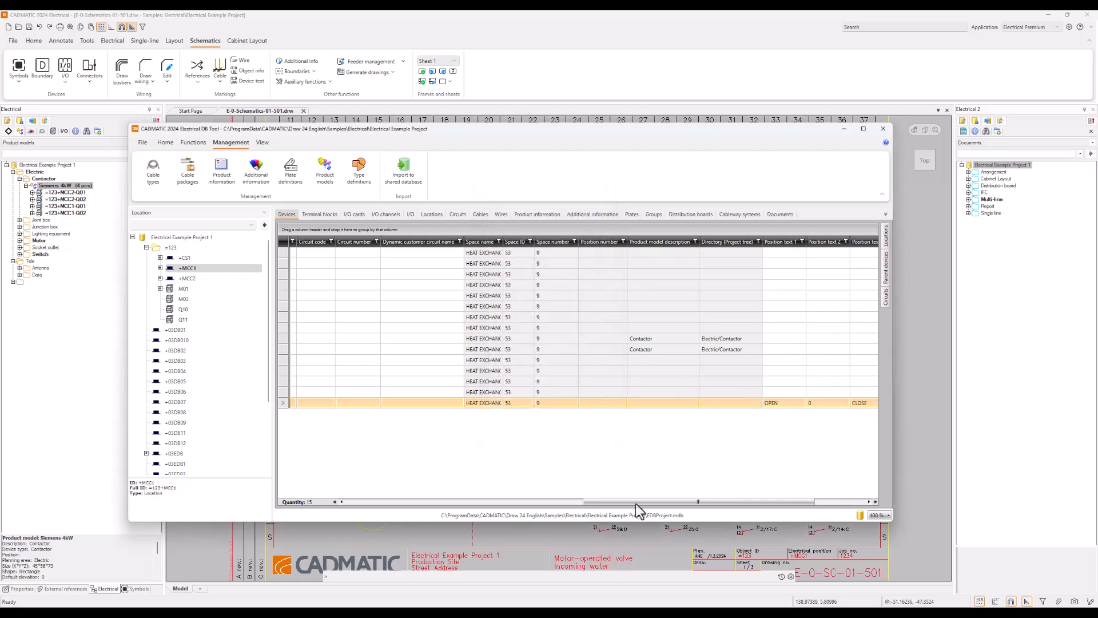
pyautogui.moveTo(722, 502); pyautogui.dragTo(781, 501)
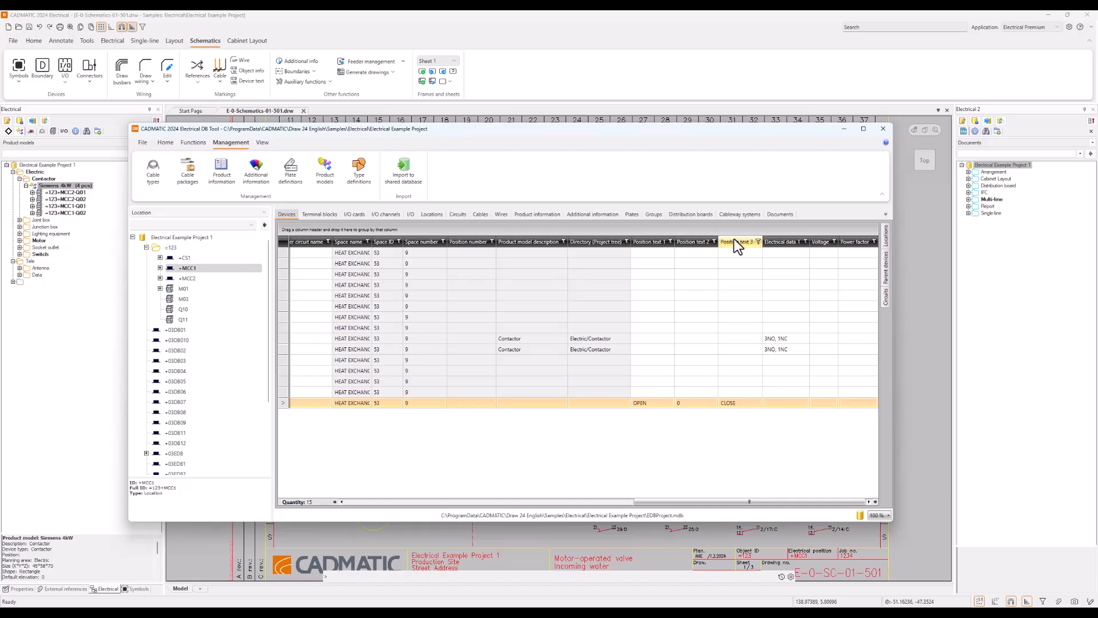
# - Review the text on device S01's plate and examine the cable lists of locations +MCC1 and +MCC2
pyautogui.click(633, 215)
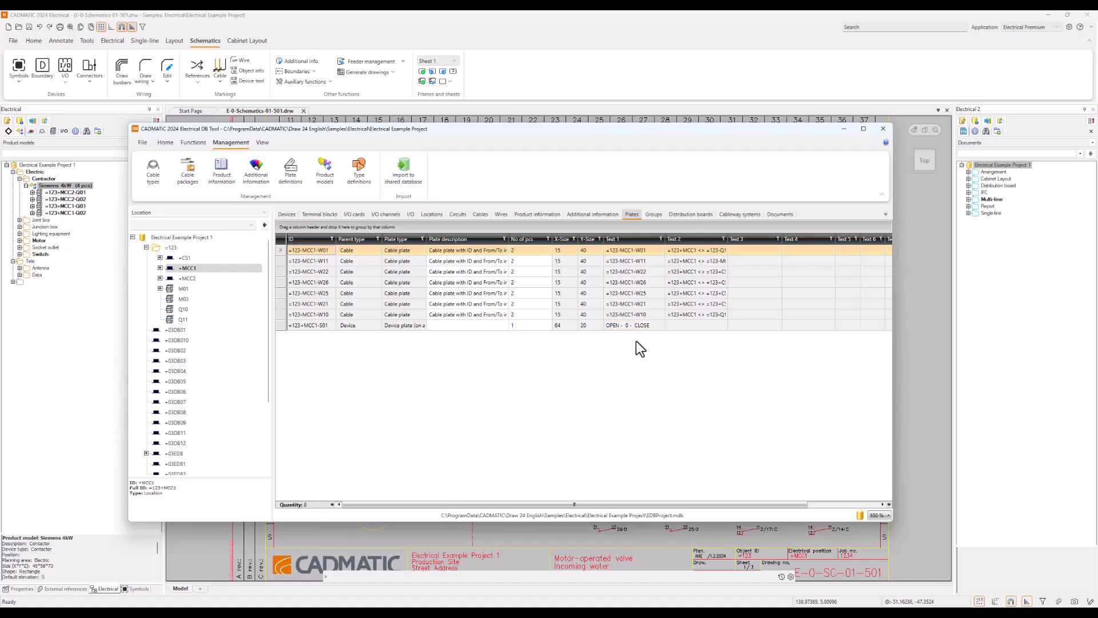
pyautogui.click(479, 215)
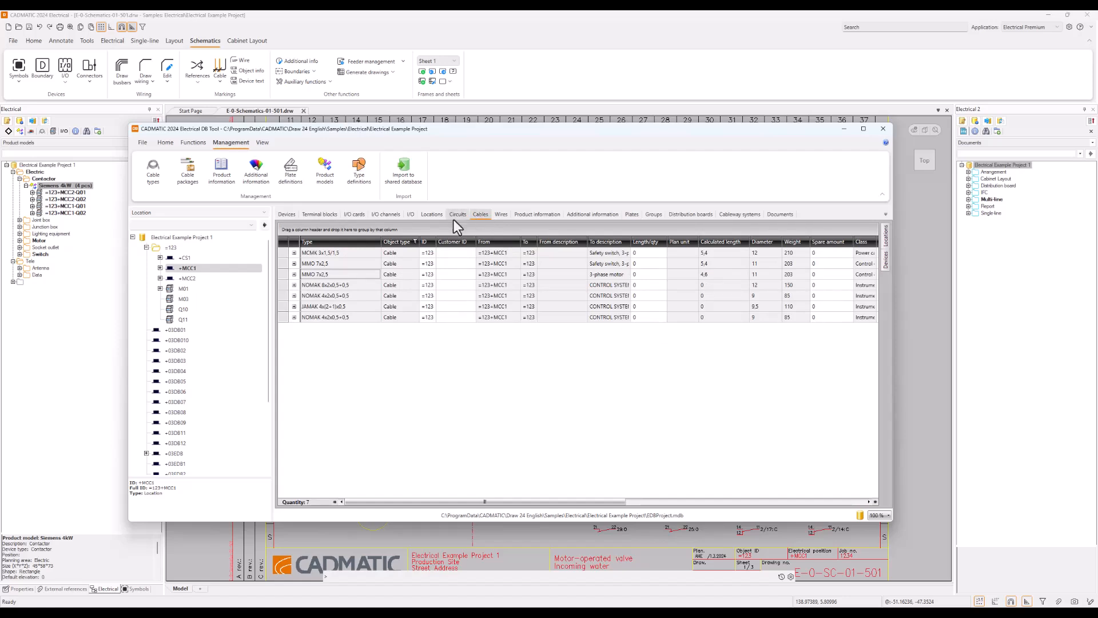
pyautogui.click(188, 280)
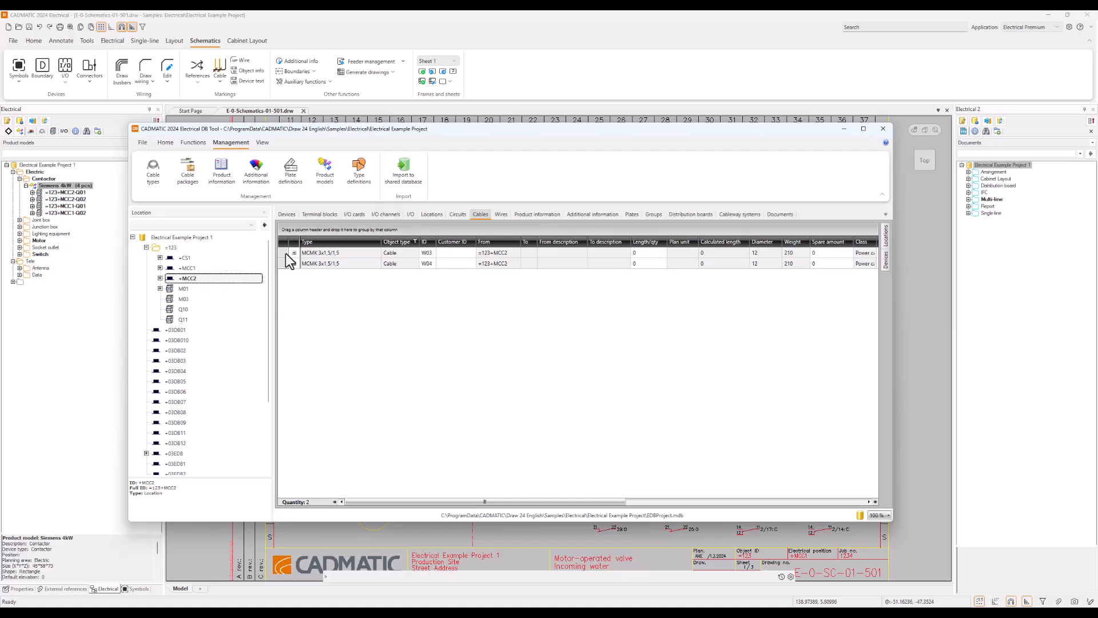
pyautogui.click(187, 270)
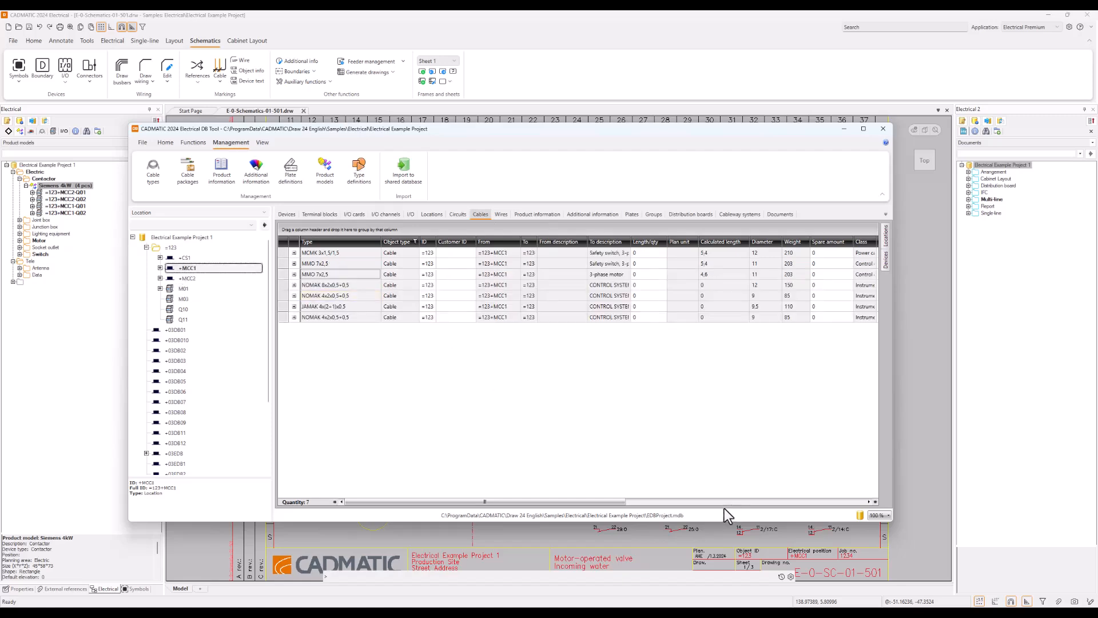
pyautogui.moveTo(588, 503); pyautogui.dragTo(893, 499)
pyautogui.moveTo(789, 503); pyautogui.dragTo(312, 485)
# - Select cables W03 and W04 of location +MCC2 and add the project's Cable plate 2 definition to both
pyautogui.click(186, 278)
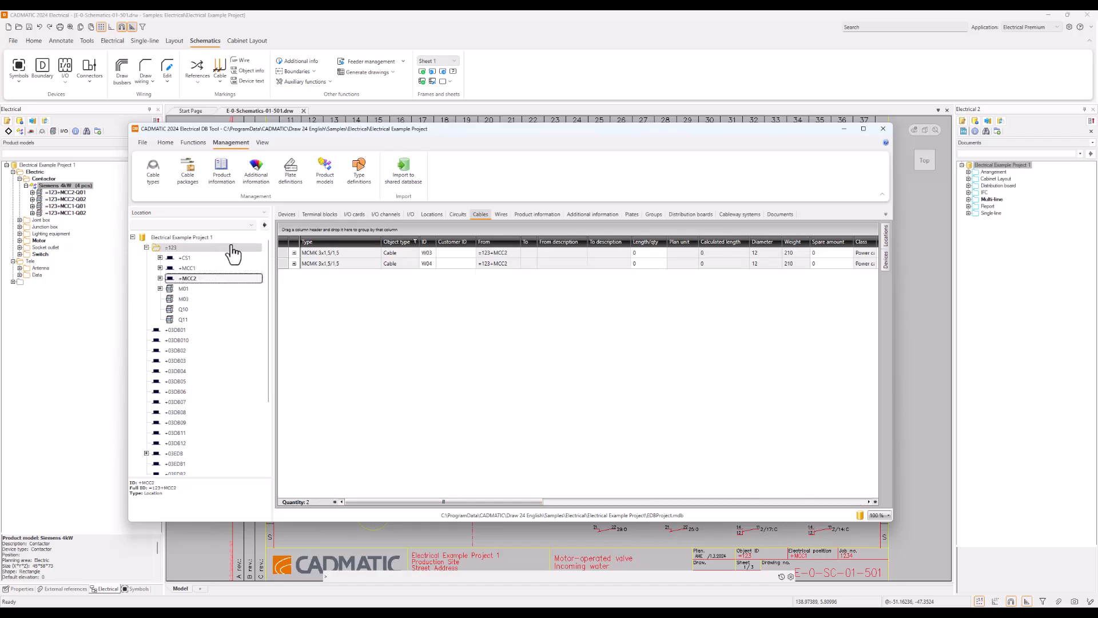
pyautogui.click(286, 253)
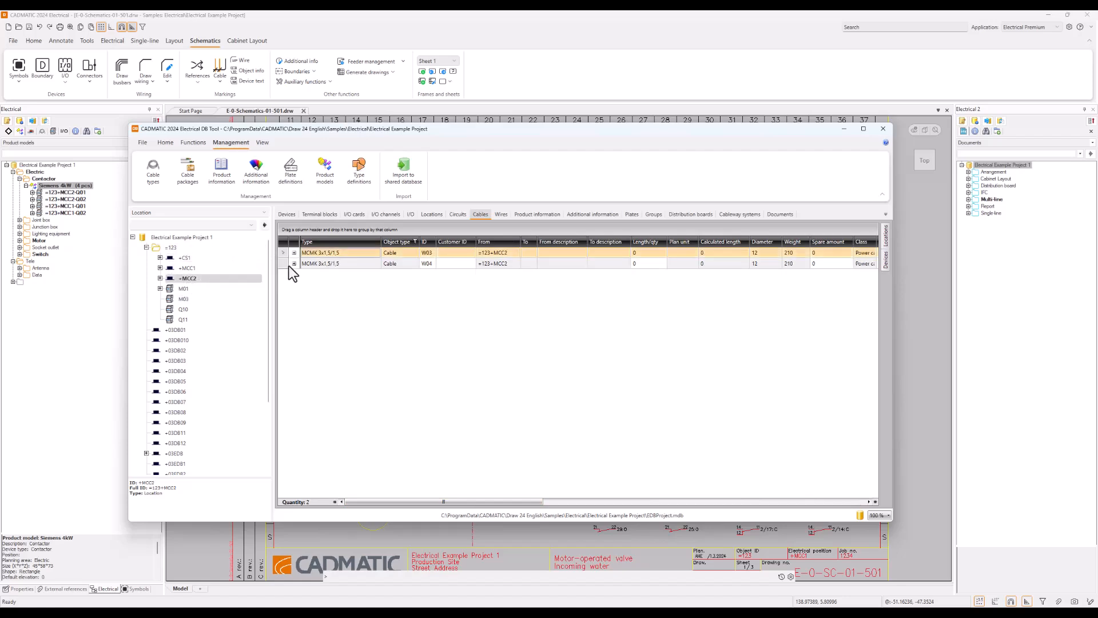
pyautogui.keyDown('shift'); pyautogui.click(287, 264); pyautogui.keyUp('shift')
pyautogui.rightClick(286, 263)
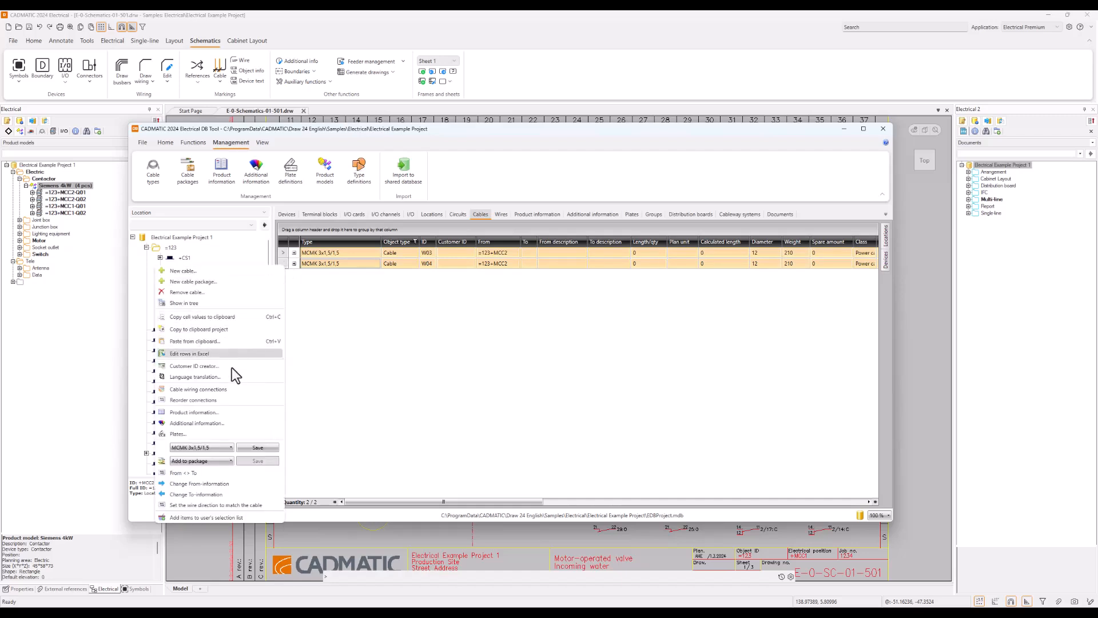
pyautogui.click(198, 435)
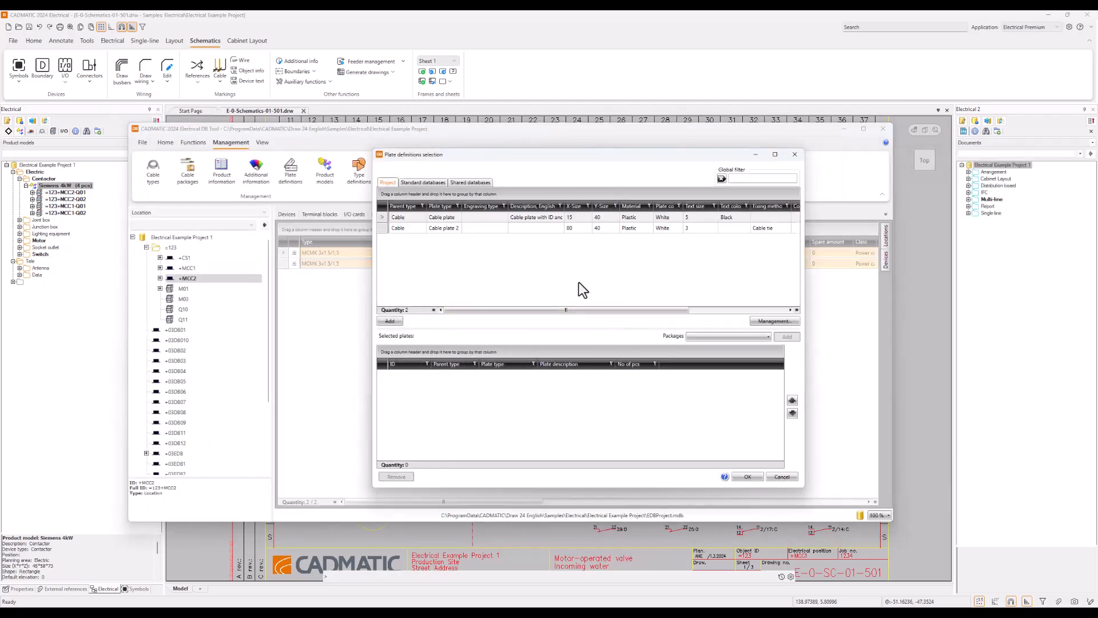
pyautogui.click(519, 229)
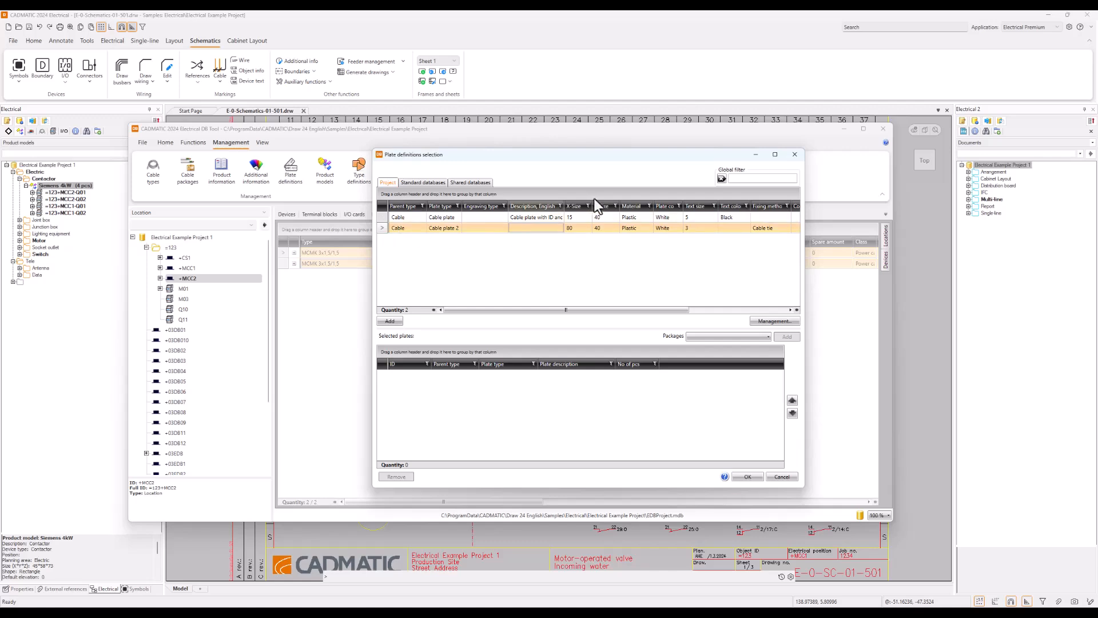
pyautogui.moveTo(385, 229); pyautogui.dragTo(432, 404)
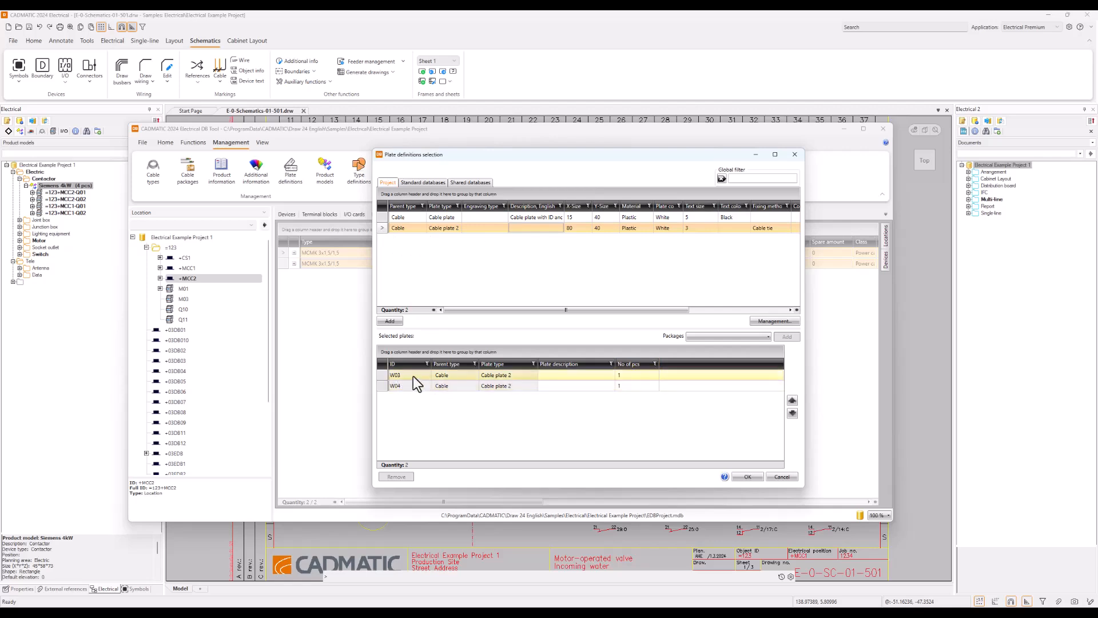
# - Set the number of pieces to 2 for the plates of W03 and W04 and confirm the plate selection
pyautogui.click(634, 376)
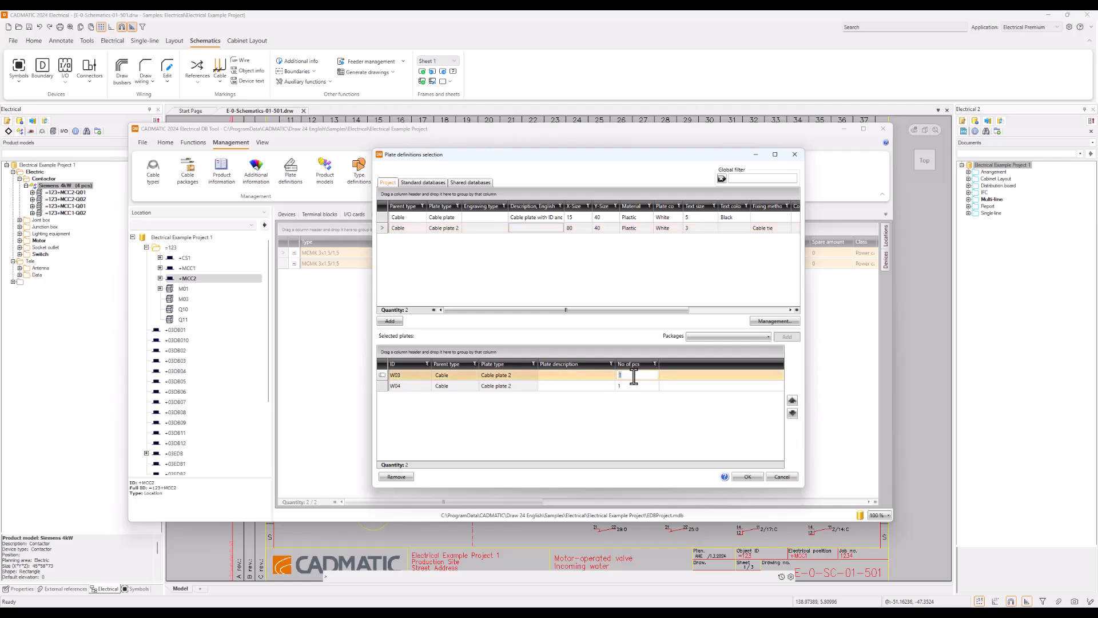
pyautogui.write('2')
pyautogui.click(634, 384)
pyautogui.write('2')
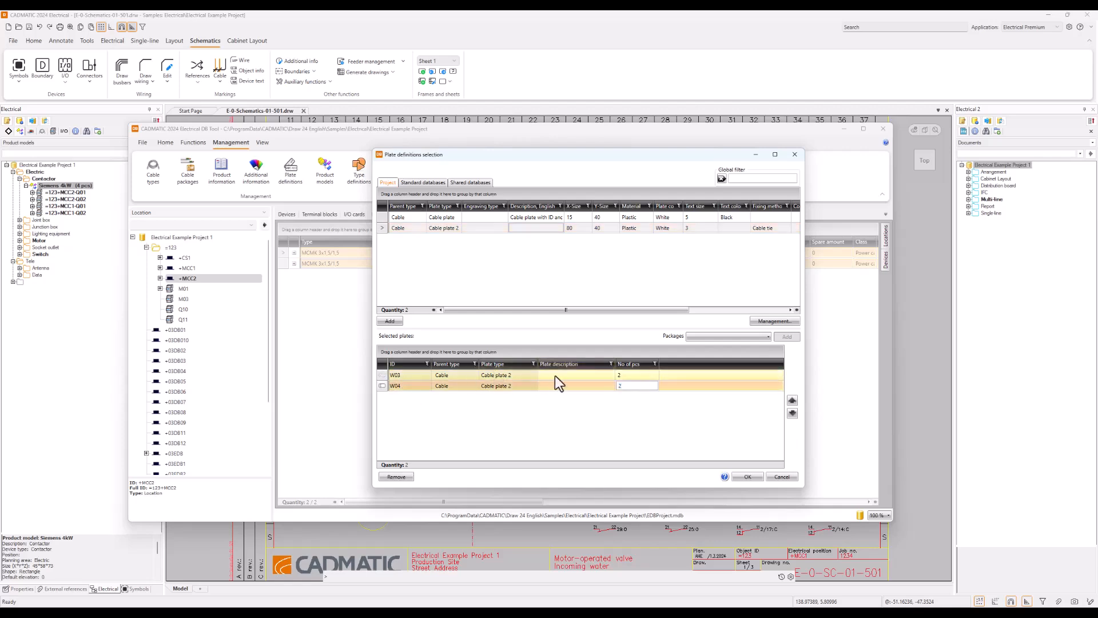
pyautogui.click(750, 477)
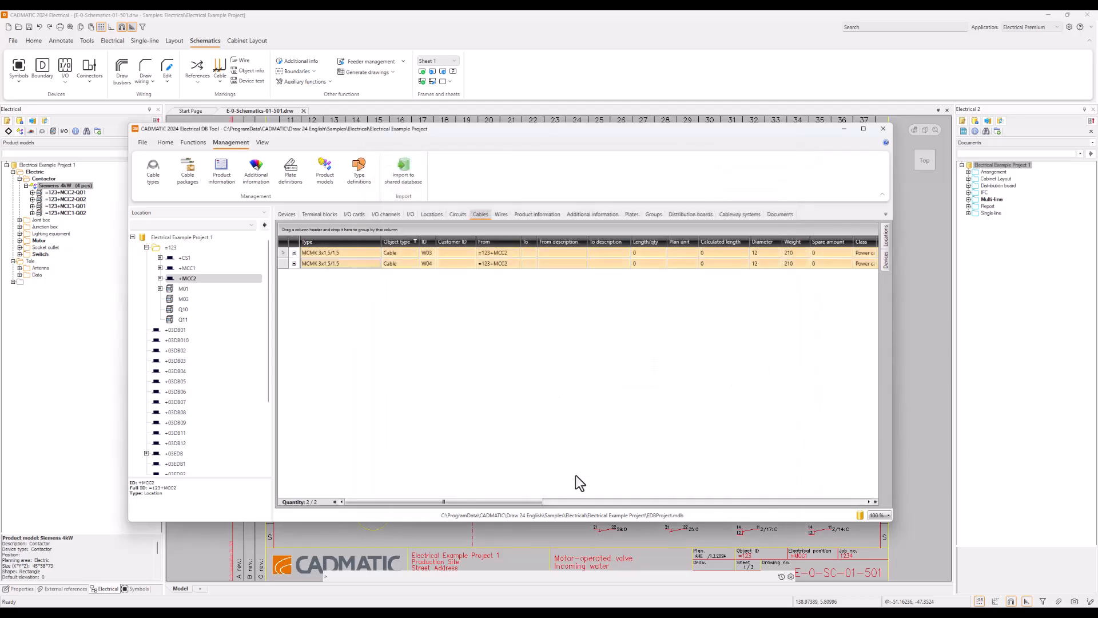
pyautogui.moveTo(510, 499); pyautogui.dragTo(592, 487)
pyautogui.rightClick(649, 231)
pyautogui.click(637, 238)
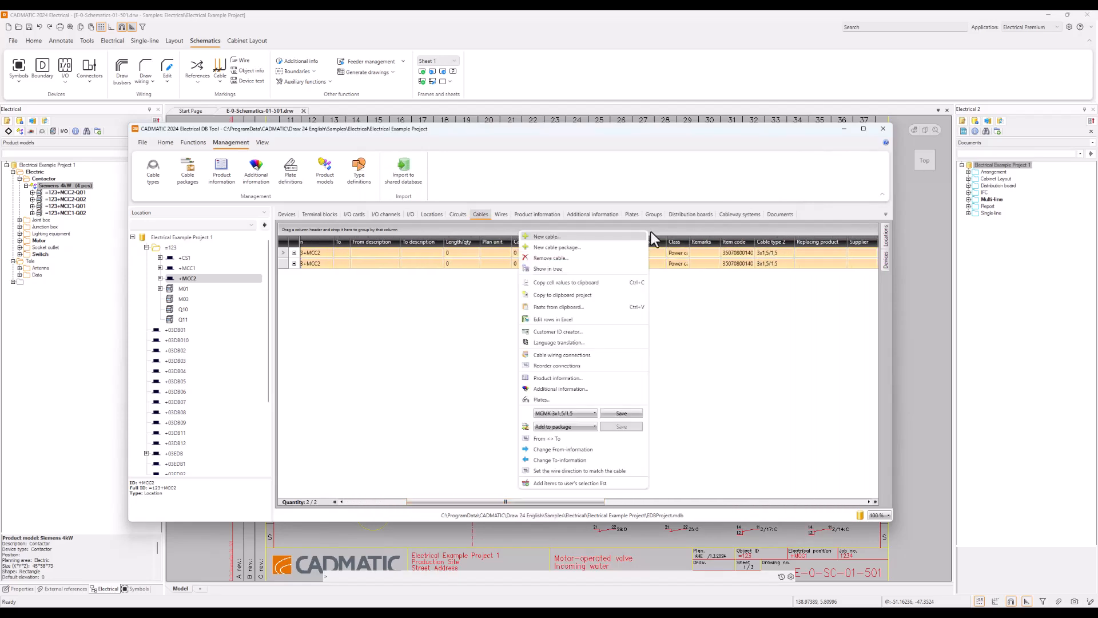
pyautogui.click(704, 158)
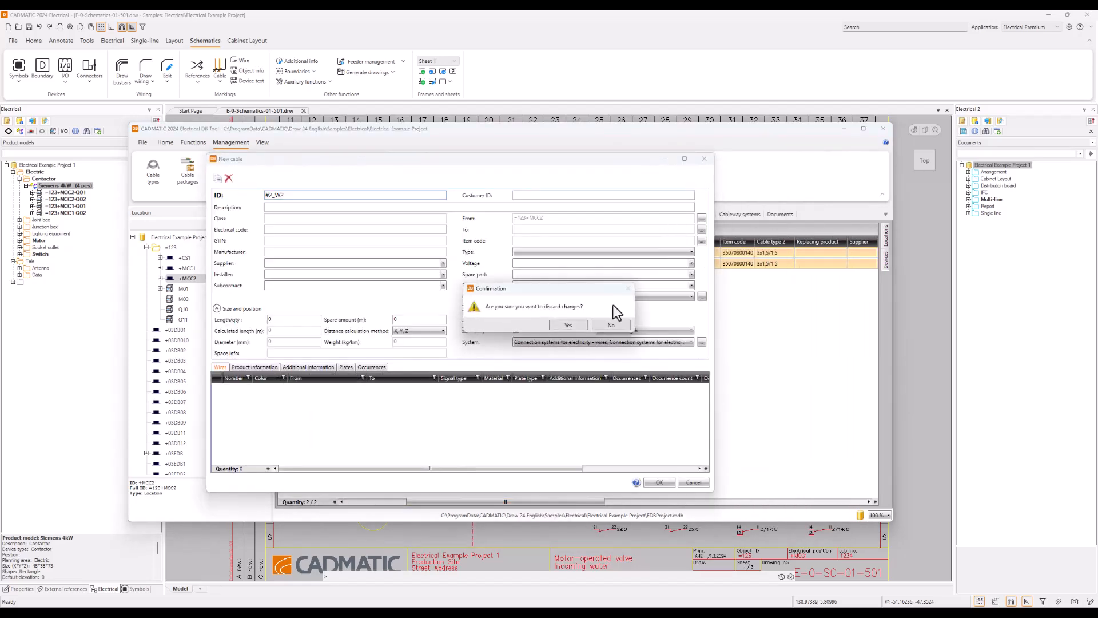
pyautogui.click(579, 325)
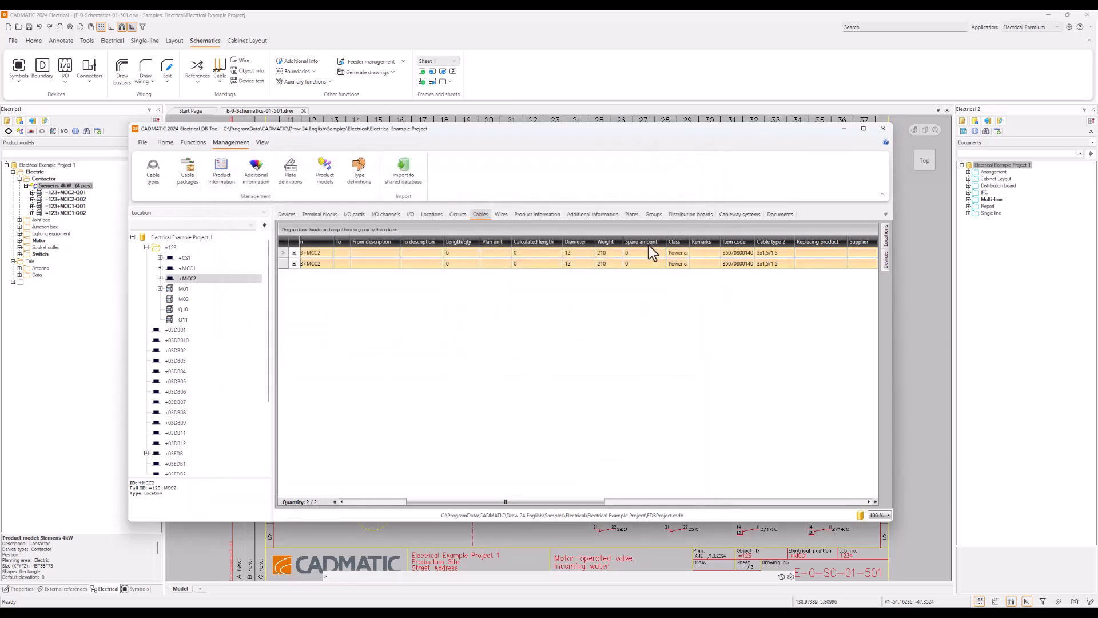
# - Locate the Plate type column in the cable list of location +MCC2, widen it and check the plates assigned to both cables
pyautogui.rightClick(644, 248)
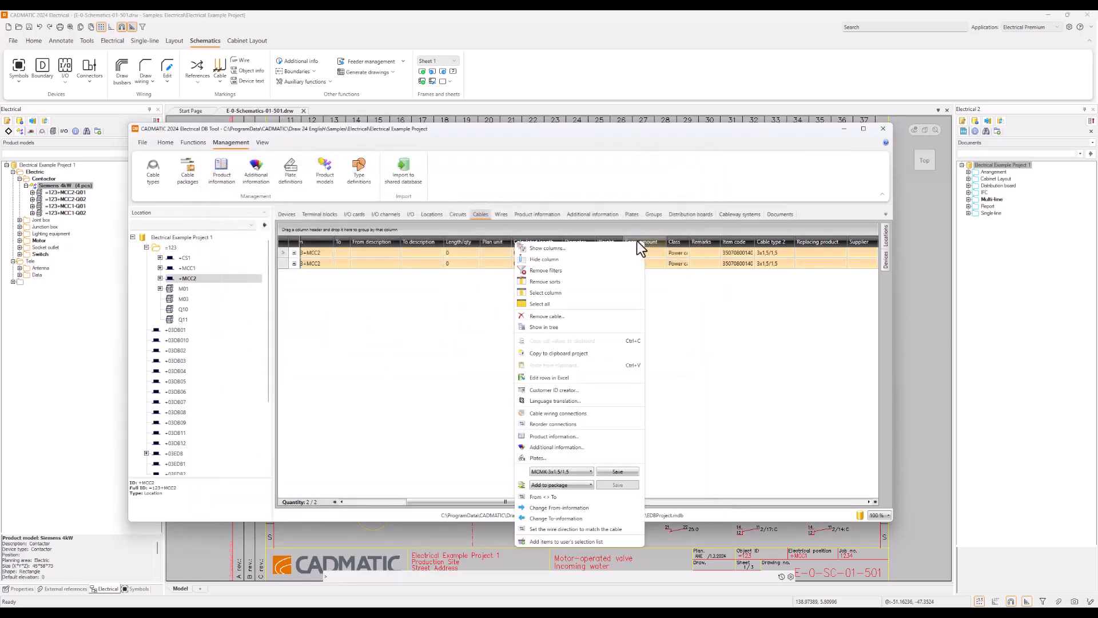
pyautogui.click(552, 249)
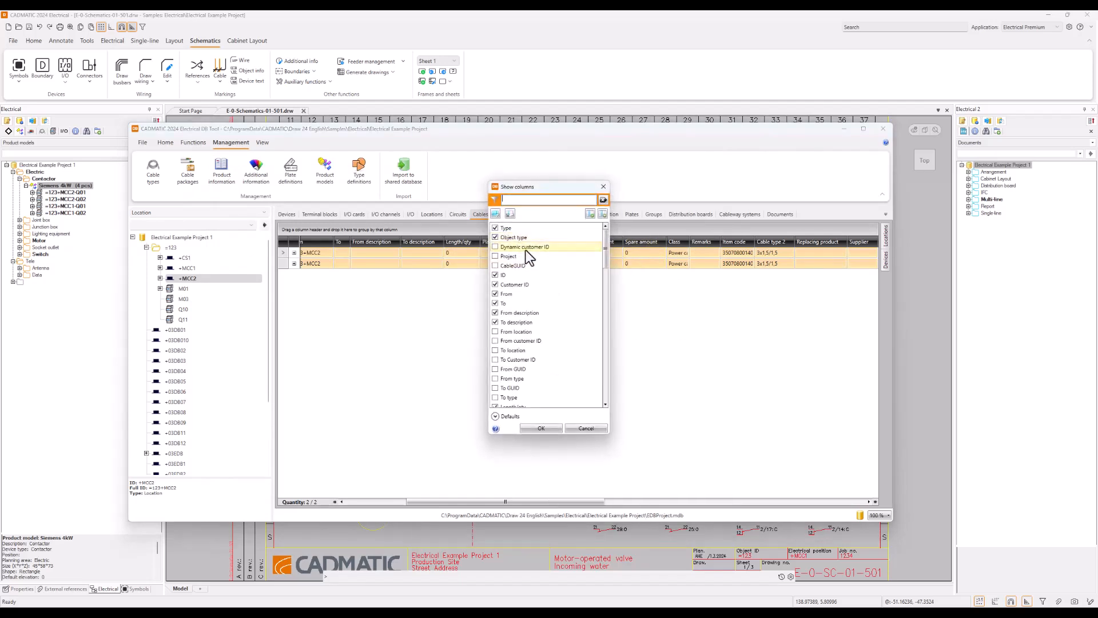
pyautogui.write('plate')
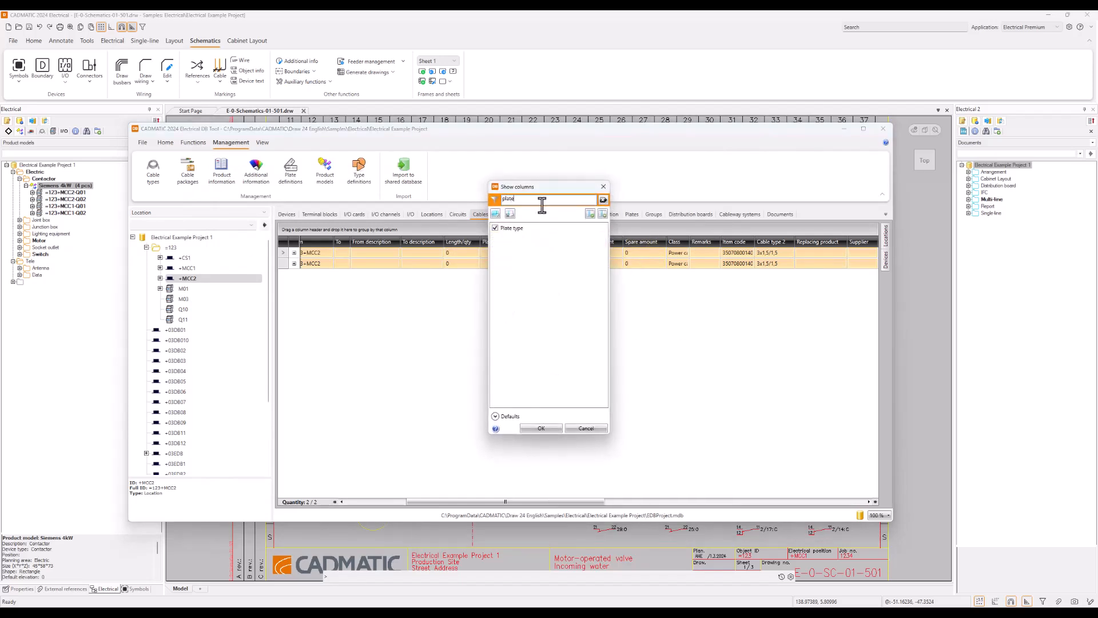
pyautogui.click(505, 228)
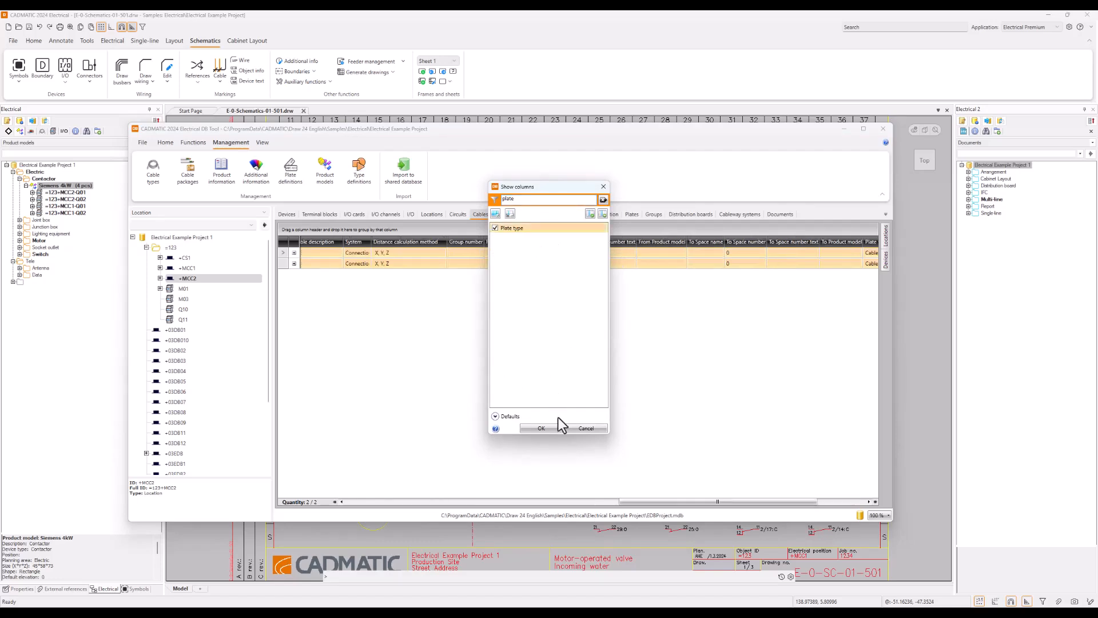
pyautogui.click(542, 428)
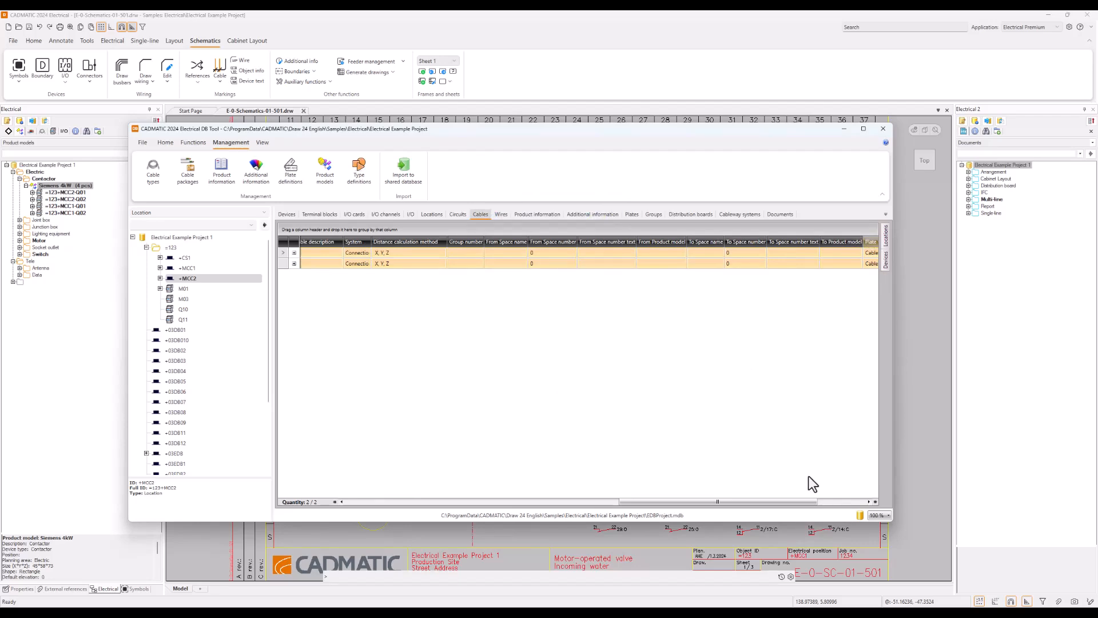
pyautogui.moveTo(809, 504); pyautogui.dragTo(837, 496)
pyautogui.moveTo(780, 241); pyautogui.dragTo(819, 241)
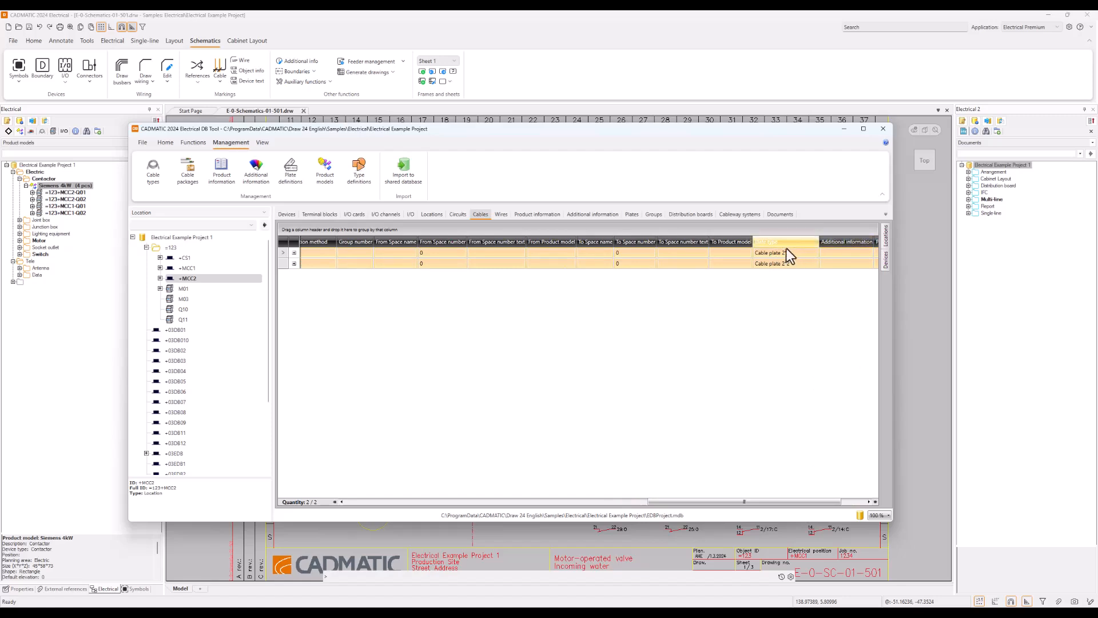
pyautogui.moveTo(735, 502); pyautogui.dragTo(789, 502)
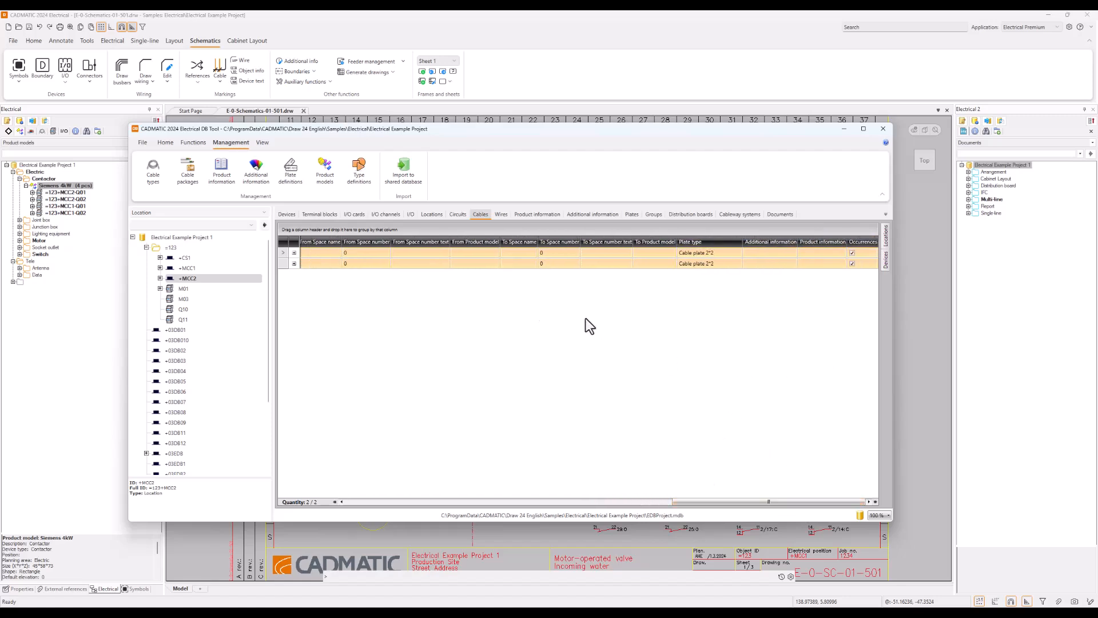
# - Examine the plate lists of locations +MCC2 and +MCC1, widening the Text 2 column to read the full from/to texts
pyautogui.click(633, 214)
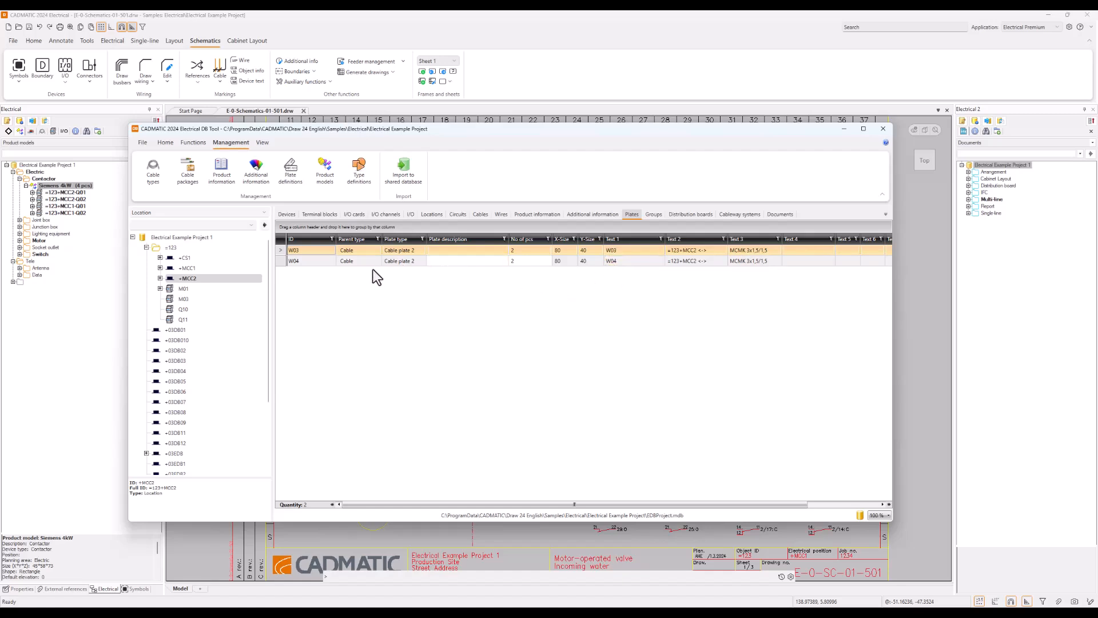
pyautogui.click(198, 270)
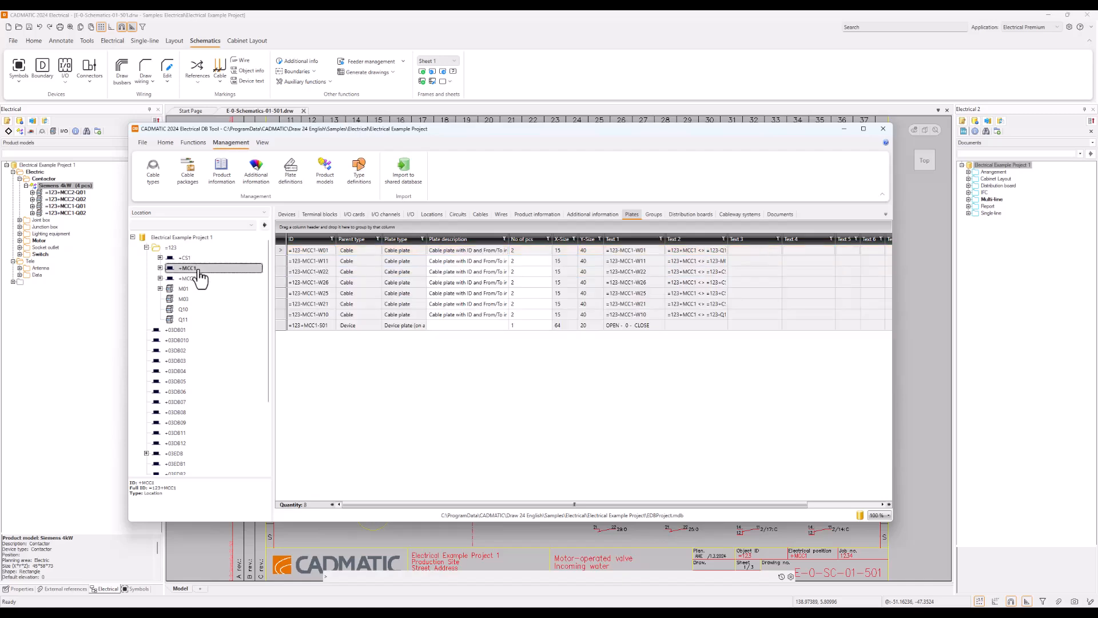
pyautogui.moveTo(729, 240); pyautogui.dragTo(768, 240)
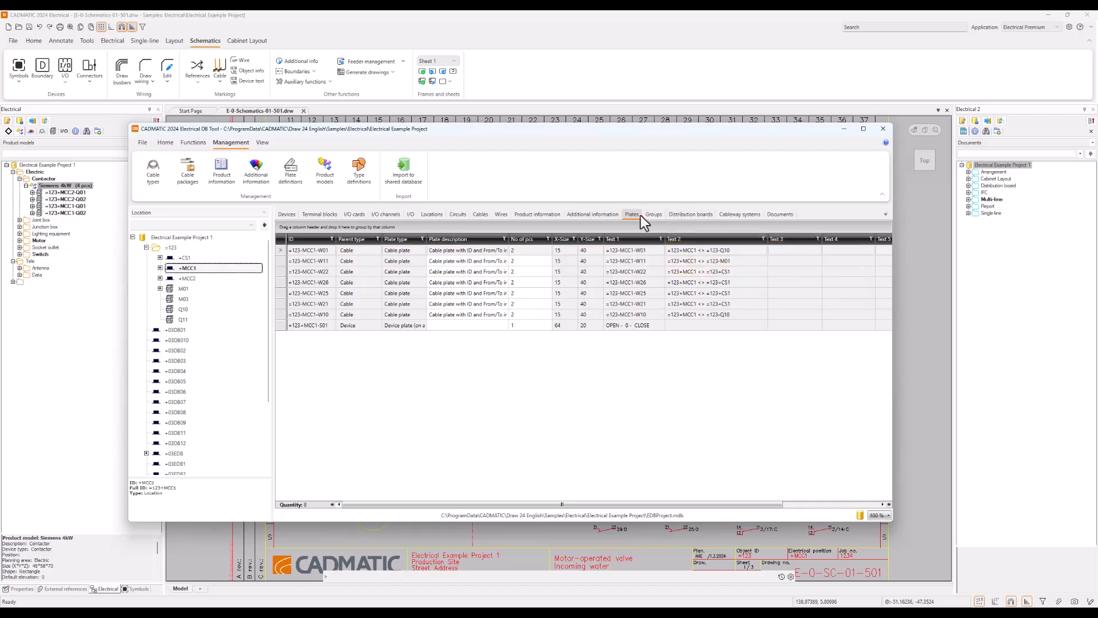
# - Open the plate definition management and review the second plate text of the project's Cable plate definition
pyautogui.click(295, 174)
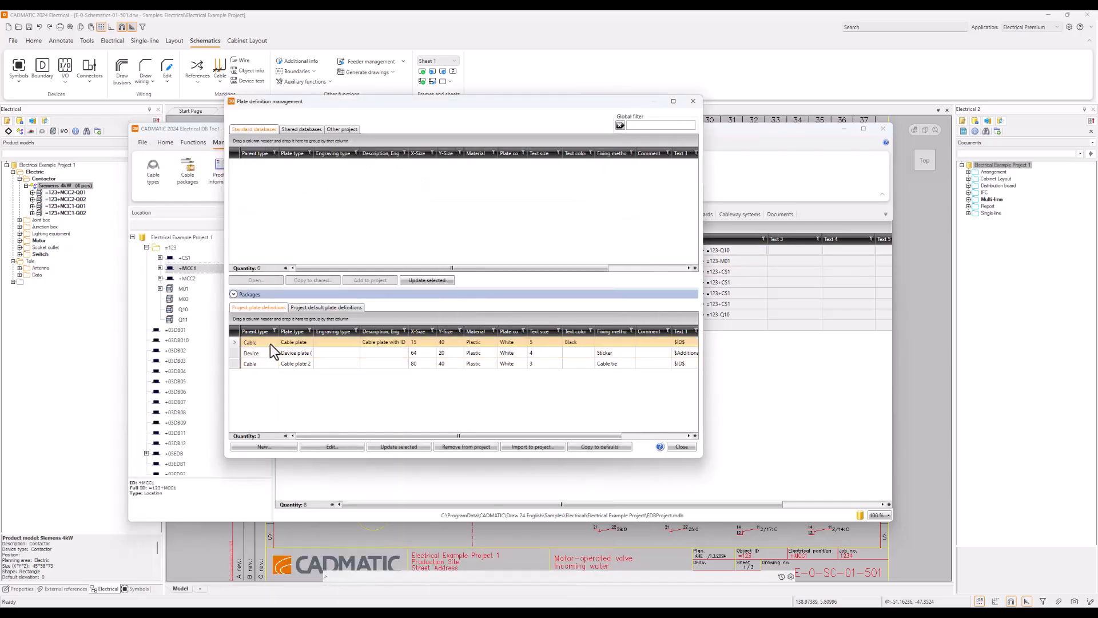
pyautogui.moveTo(313, 332); pyautogui.dragTo(342, 331)
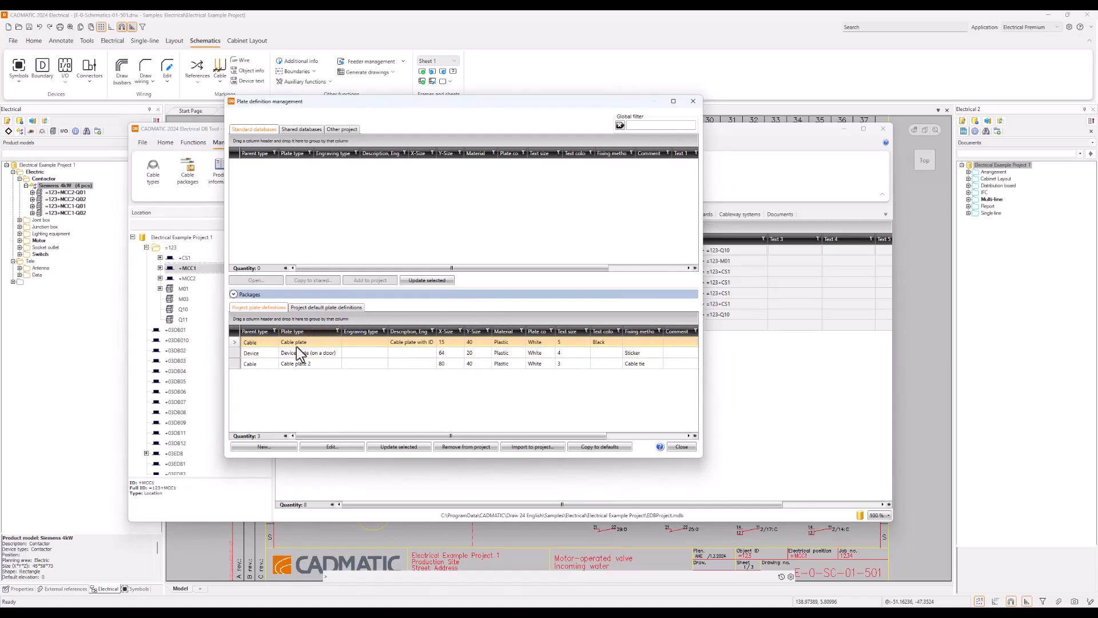
pyautogui.click(327, 448)
pyautogui.click(681, 307)
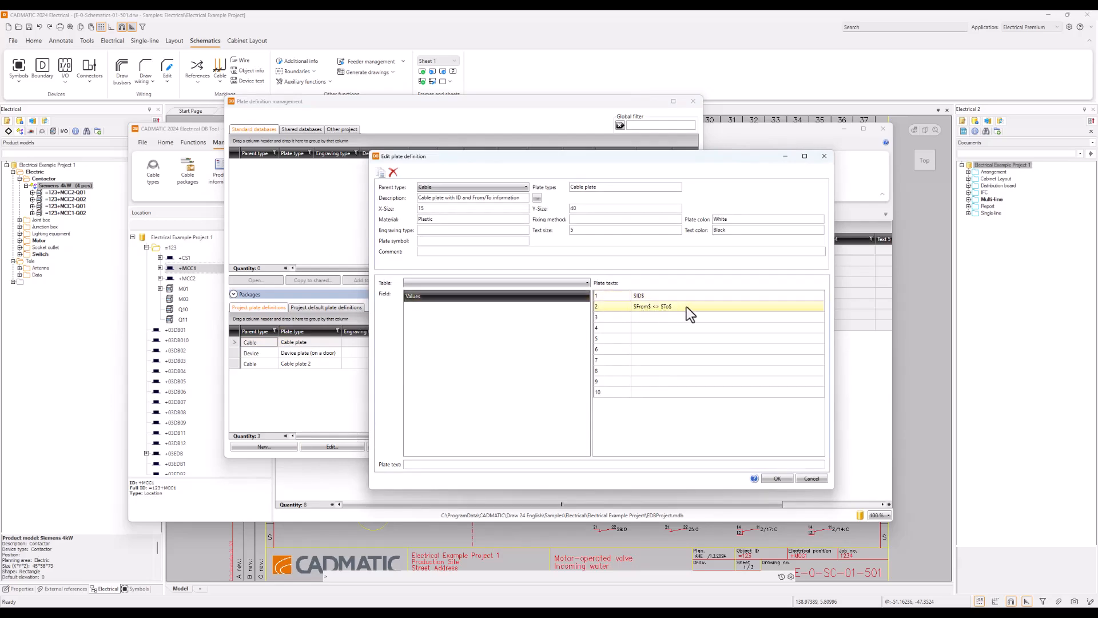
pyautogui.click(818, 480)
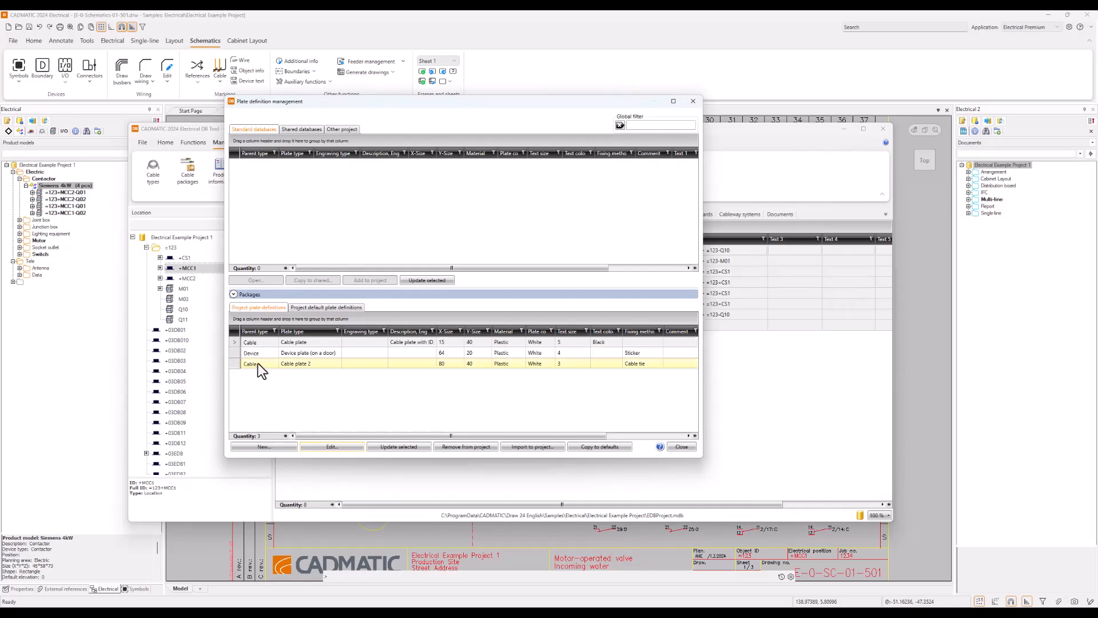
# - Change the second plate text of the Cable plate 2 definition to $From$ <> $To$, save it and close the definition management
pyautogui.click(258, 363)
pyautogui.click(337, 446)
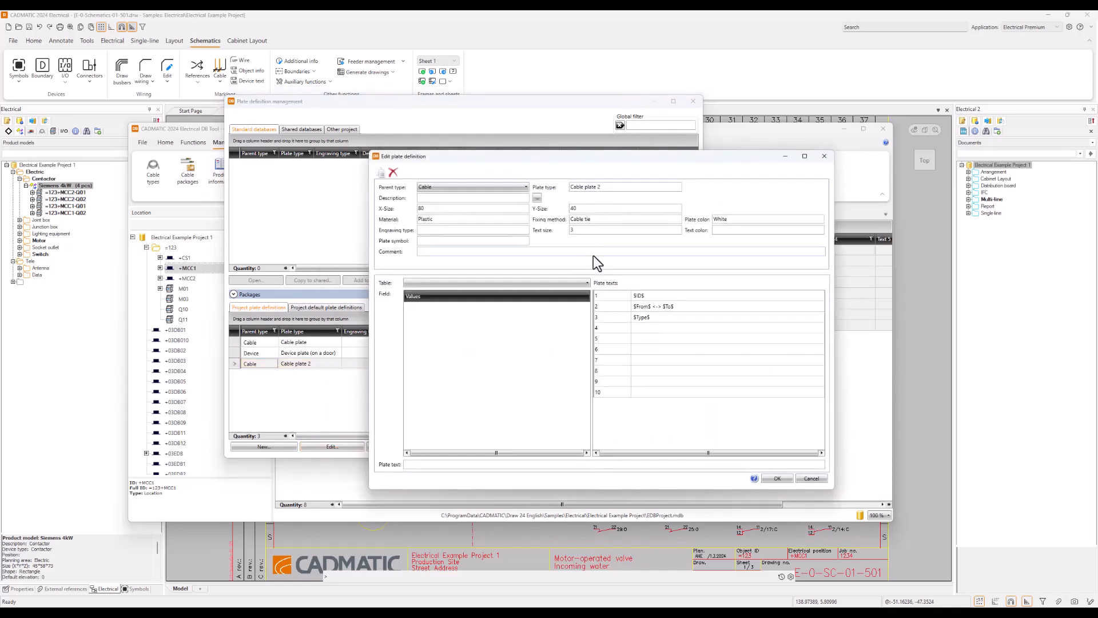
pyautogui.click(678, 307)
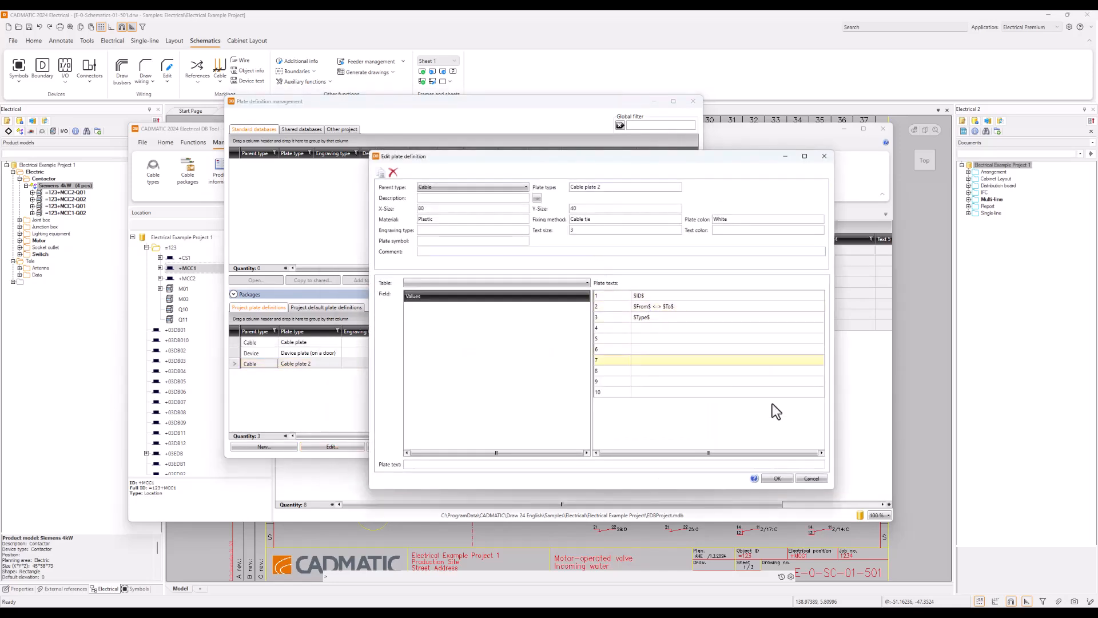
pyautogui.click(659, 307)
pyautogui.doubleClick(659, 308)
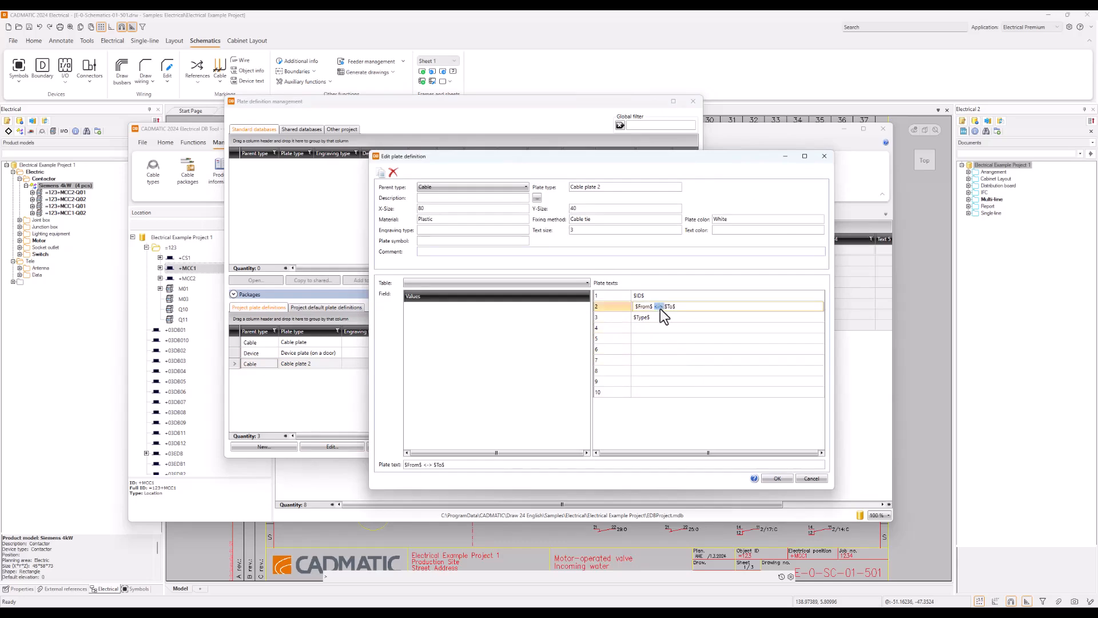
pyautogui.write('<>')
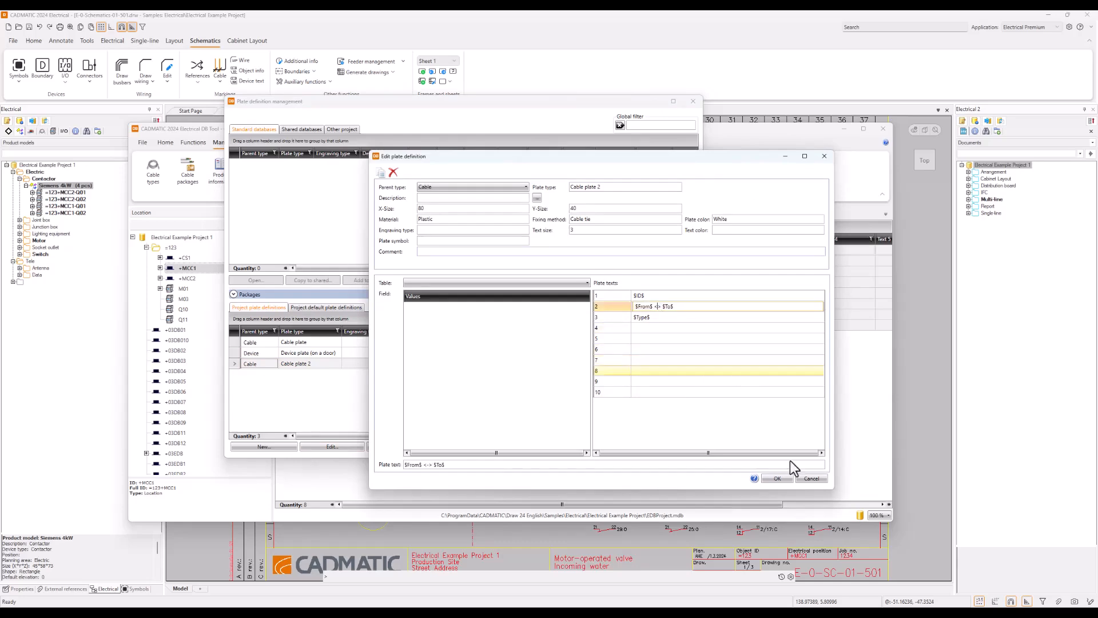
pyautogui.click(778, 477)
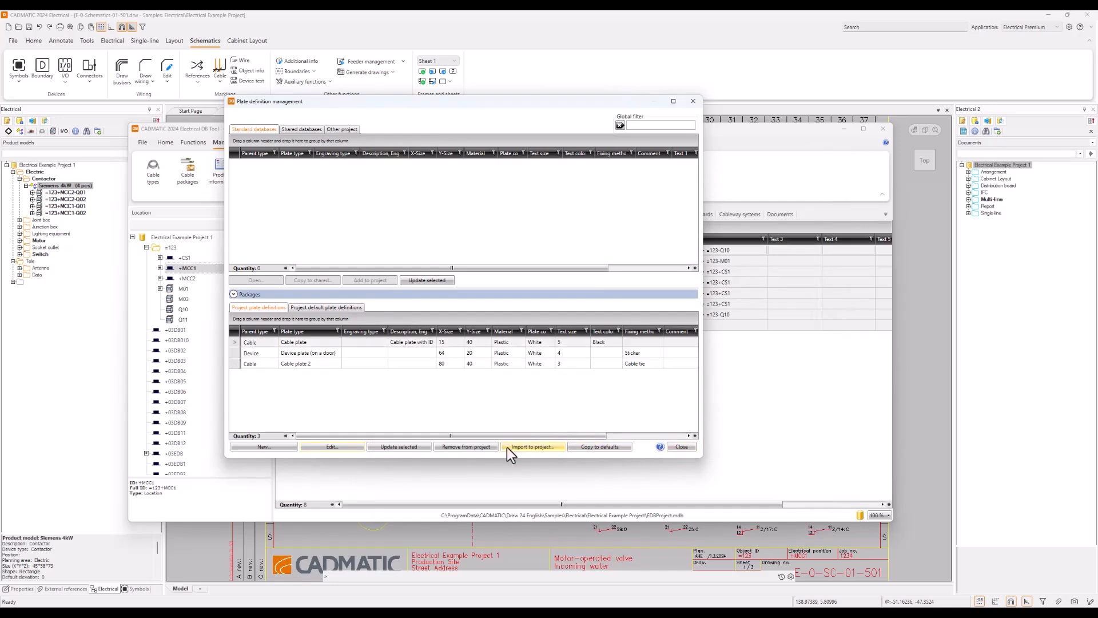
pyautogui.click(400, 447)
pyautogui.click(610, 325)
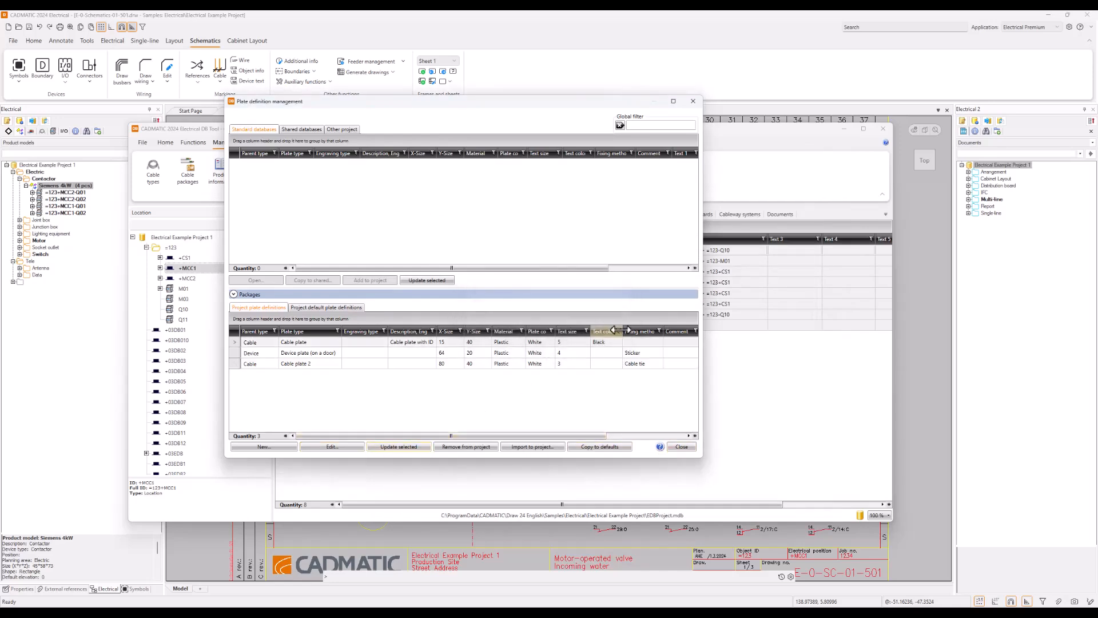
pyautogui.click(682, 447)
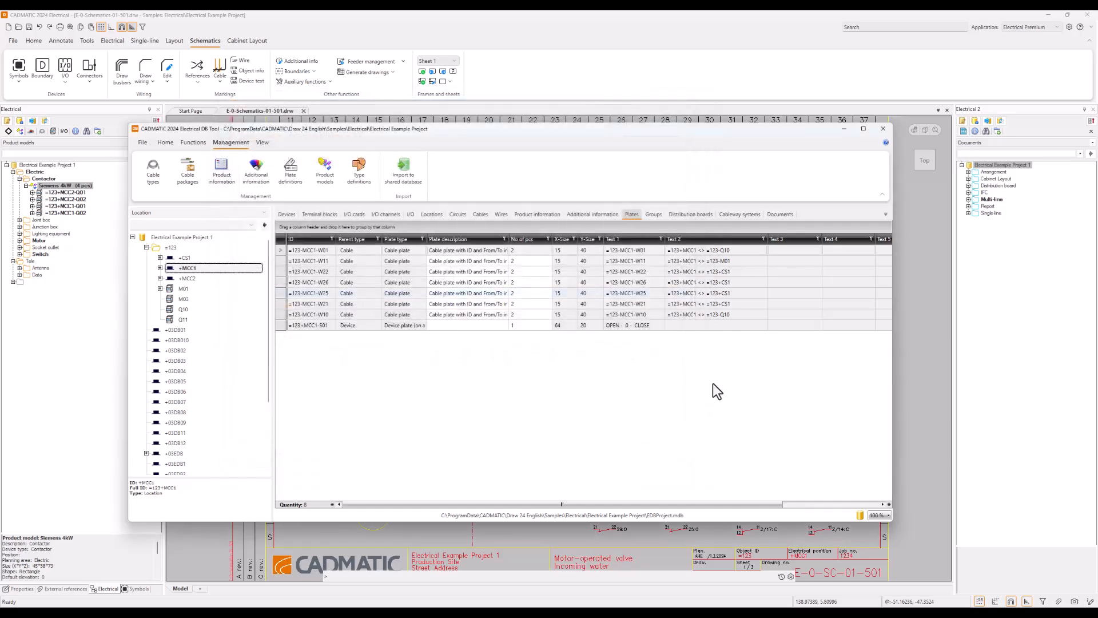
# - Review the plate texts listed for location +MCC2 and return to the schematic drawing
pyautogui.click(188, 278)
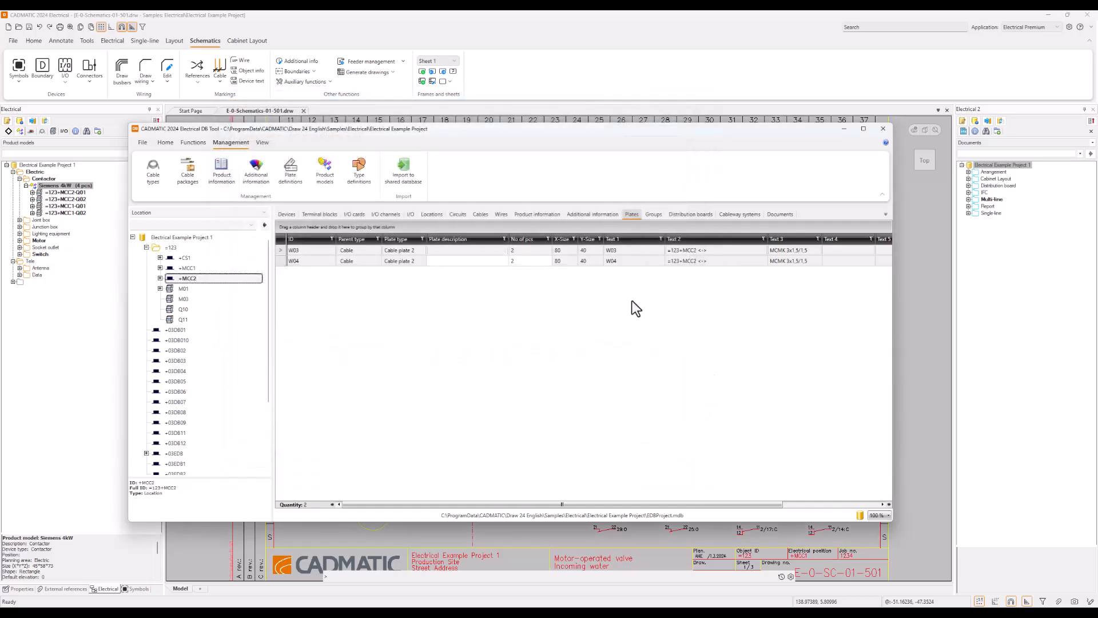
pyautogui.click(713, 259)
pyautogui.click(845, 128)
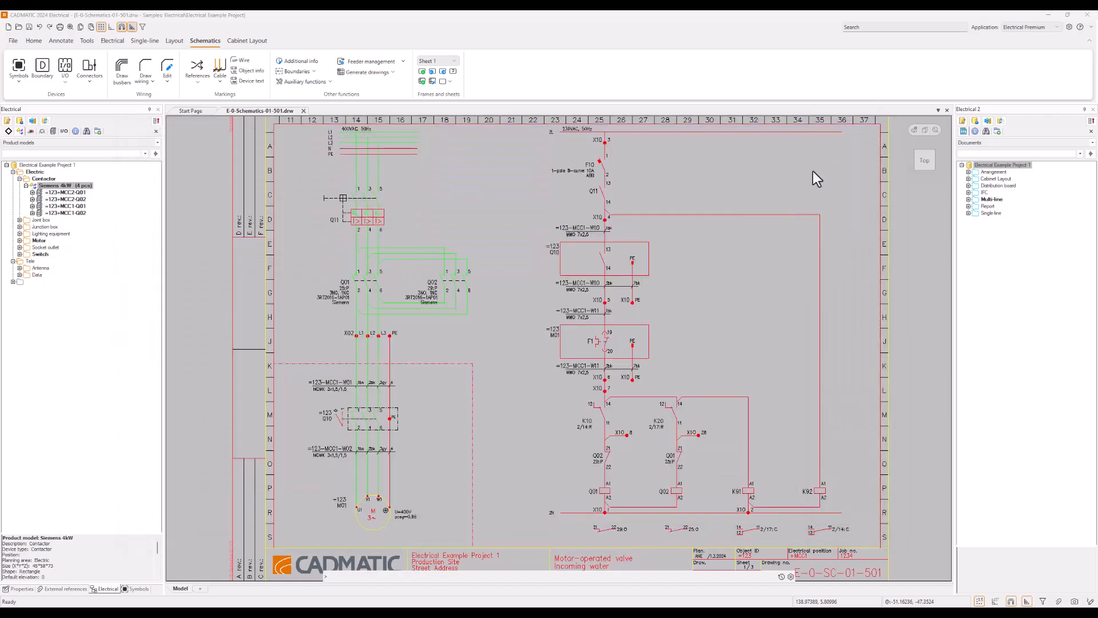
pyautogui.click(69, 26)
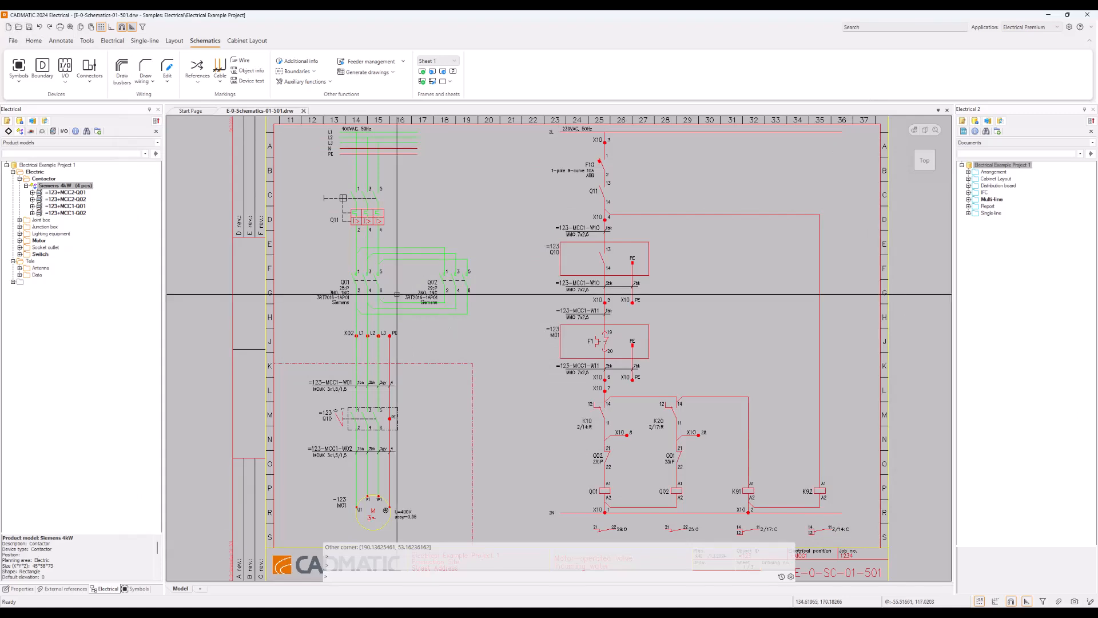
pyautogui.click(46, 122)
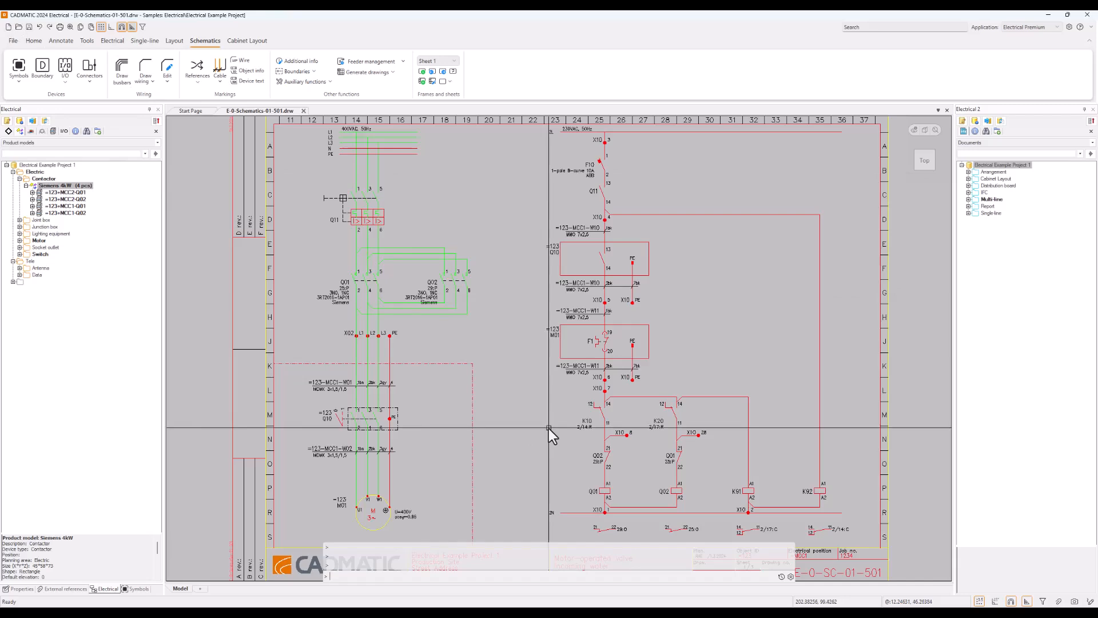
# - Open the properties of cable =123-MCC1-W01 from the schematic and examine its plate description and texts in widened columns
pyautogui.moveTo(323, 382)
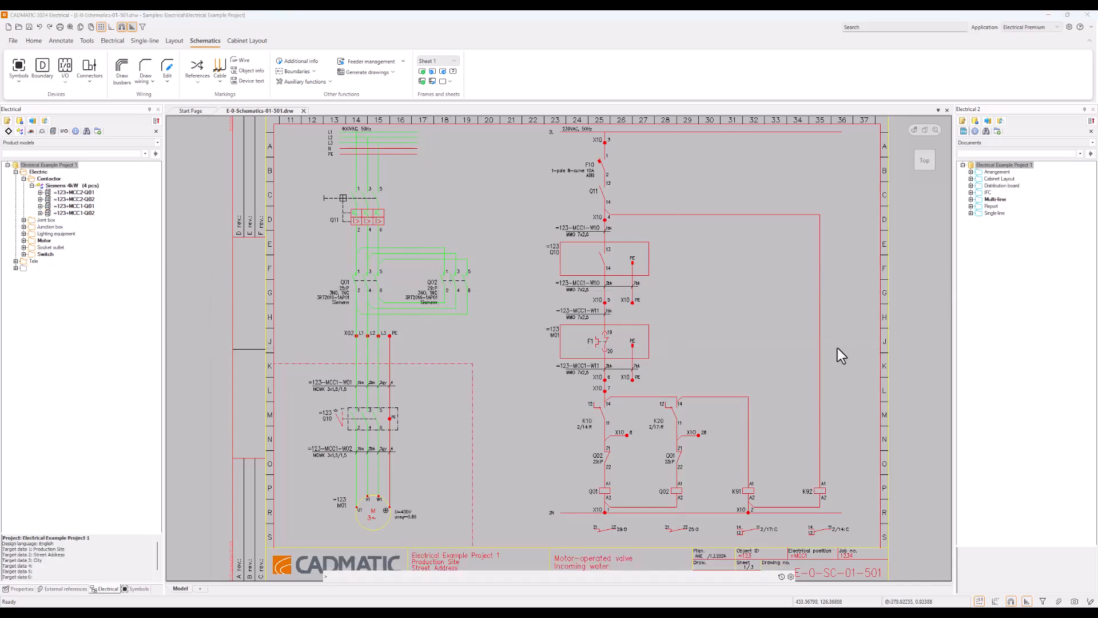
pyautogui.click(713, 318)
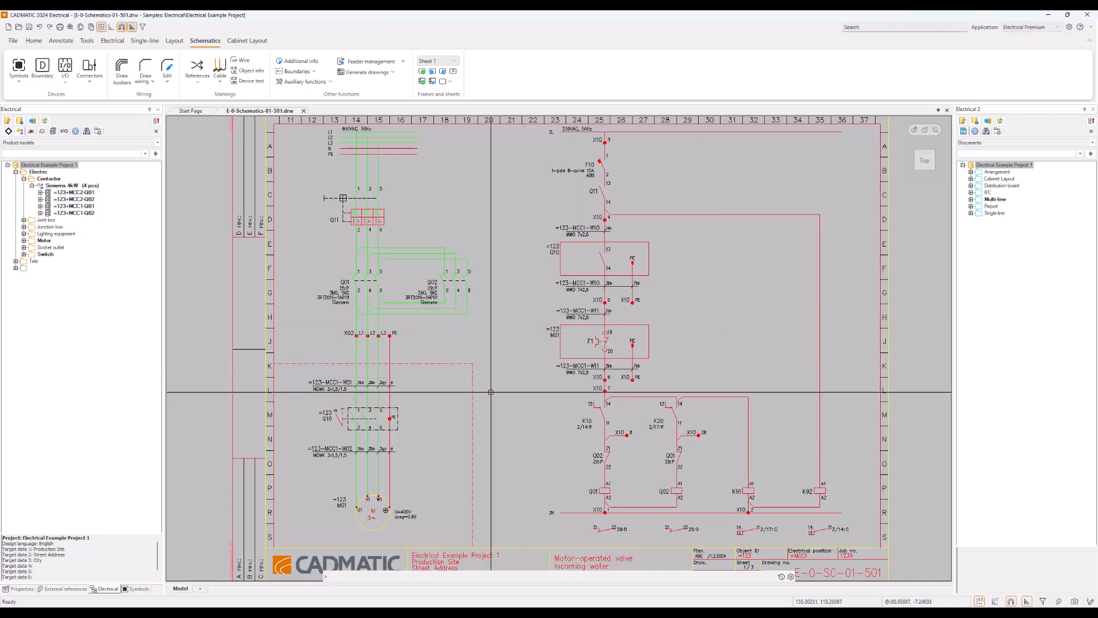
pyautogui.moveTo(414, 391); pyautogui.dragTo(459, 379, button='middle')
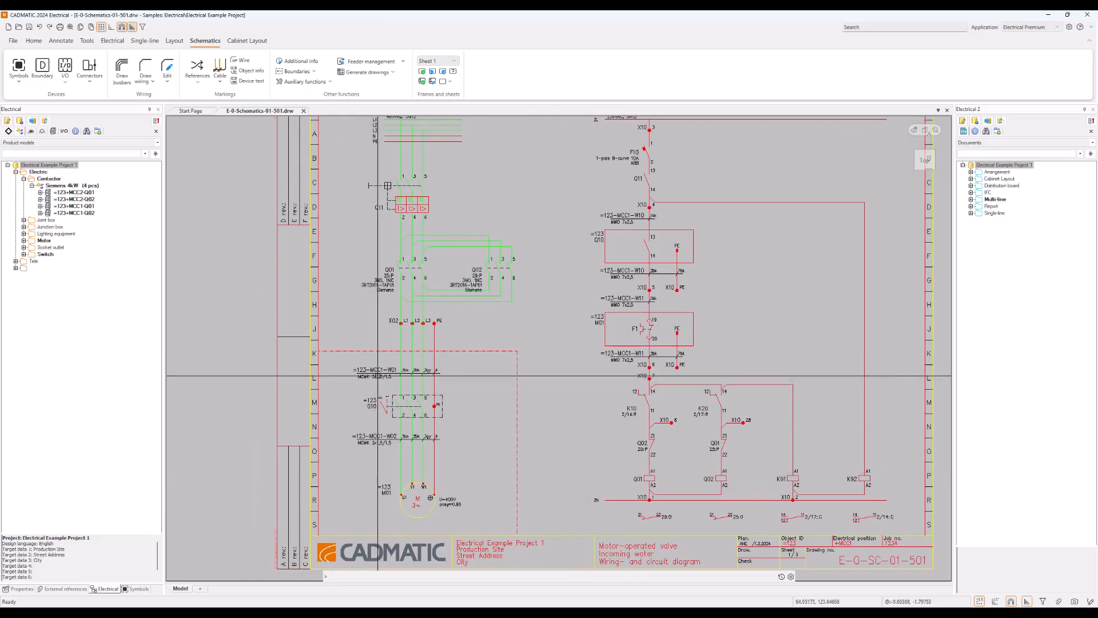
pyautogui.moveTo(378, 378)
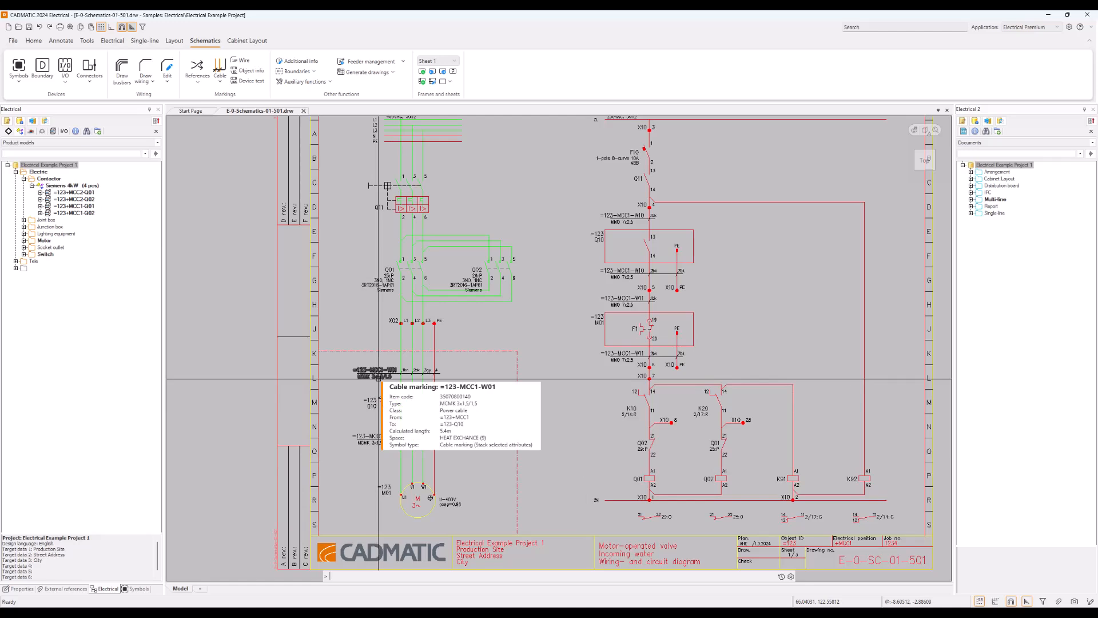
pyautogui.click(378, 378)
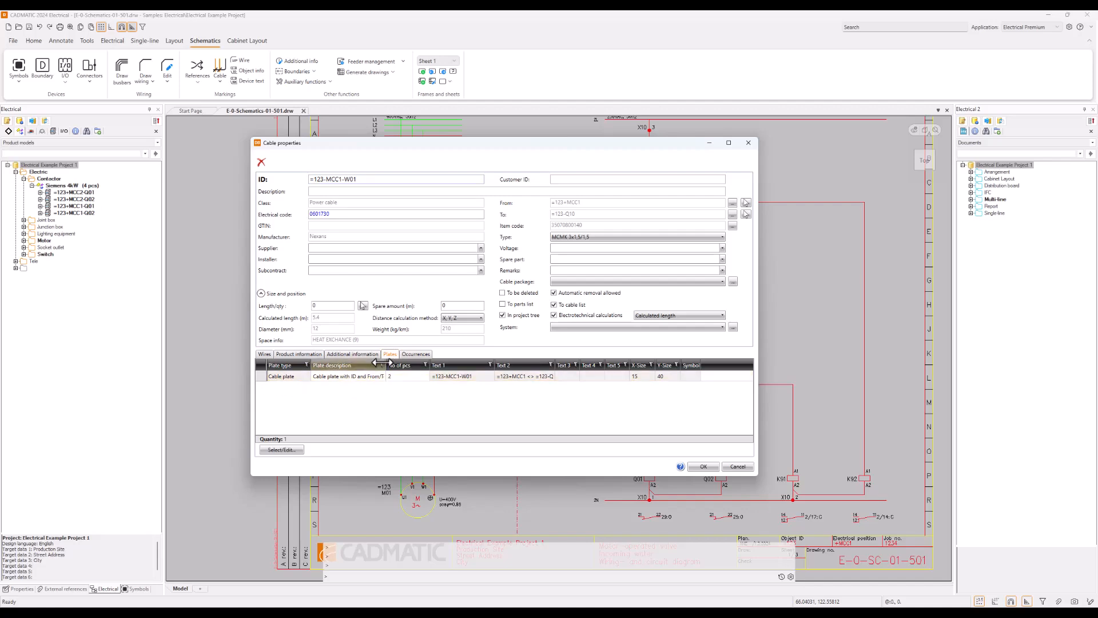
pyautogui.moveTo(385, 365); pyautogui.dragTo(415, 365)
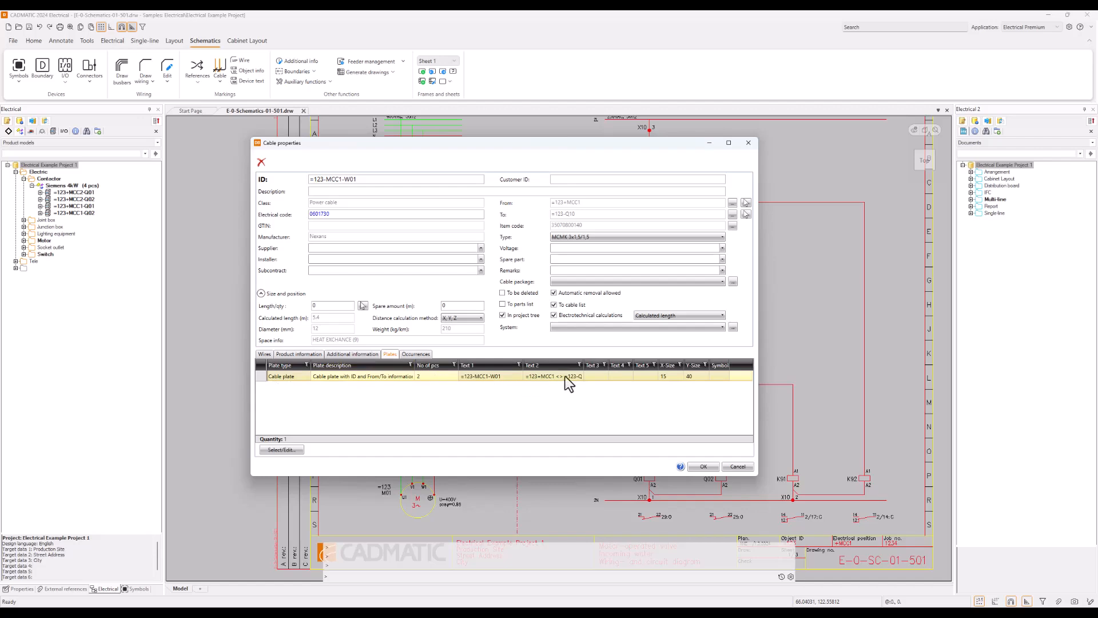
pyautogui.moveTo(583, 365); pyautogui.dragTo(622, 366)
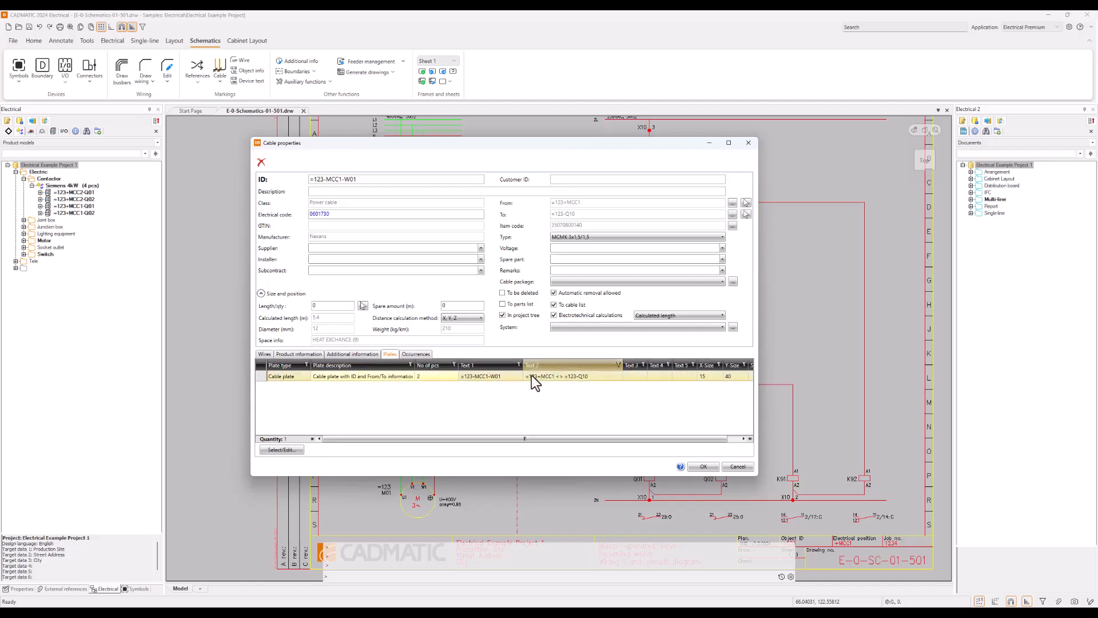
pyautogui.click(702, 467)
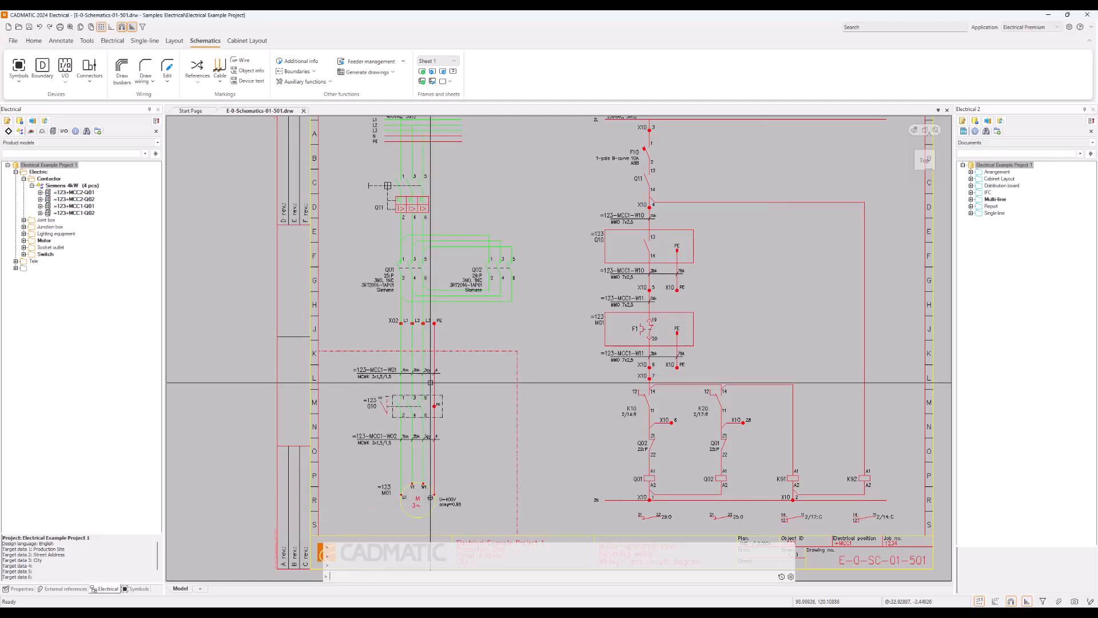
# - Go to sheet 3 of the schematic and check the plate listed in cable W03's properties
pyautogui.press('pagedown')
pyautogui.press('pagedown')
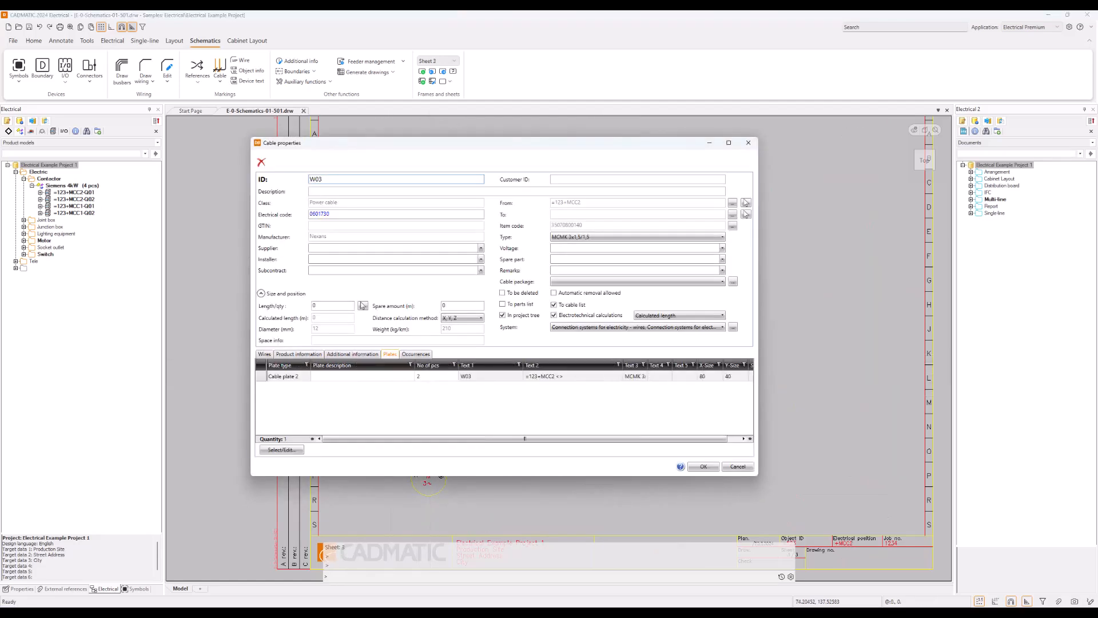
pyautogui.click(270, 376)
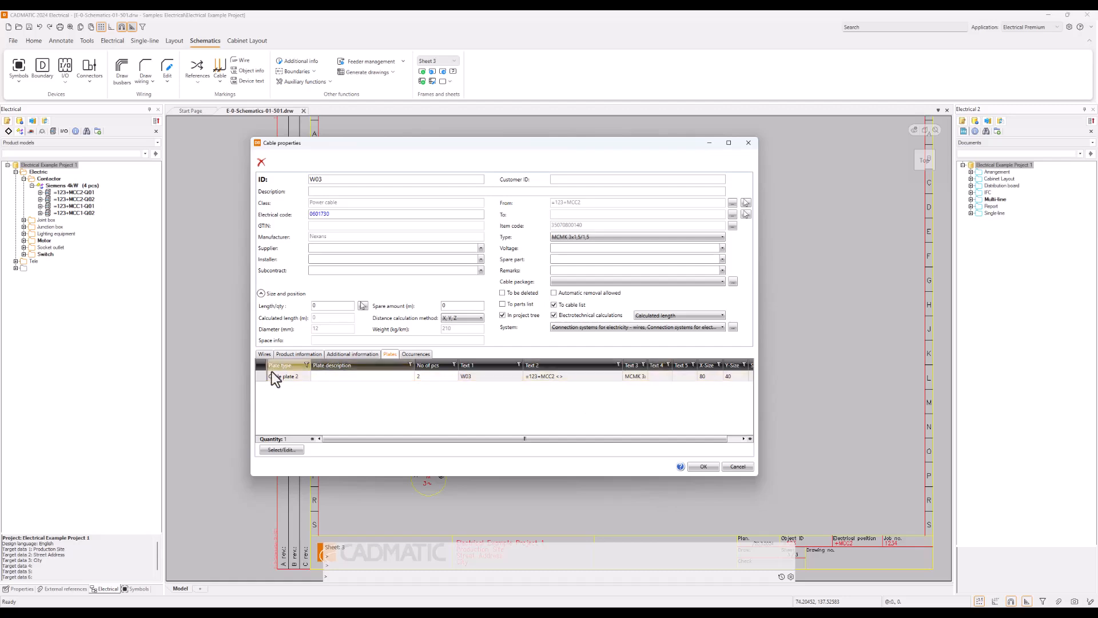
# - Close the properties of cable W03 and return to sheet 1 of the schematic
pyautogui.click(703, 466)
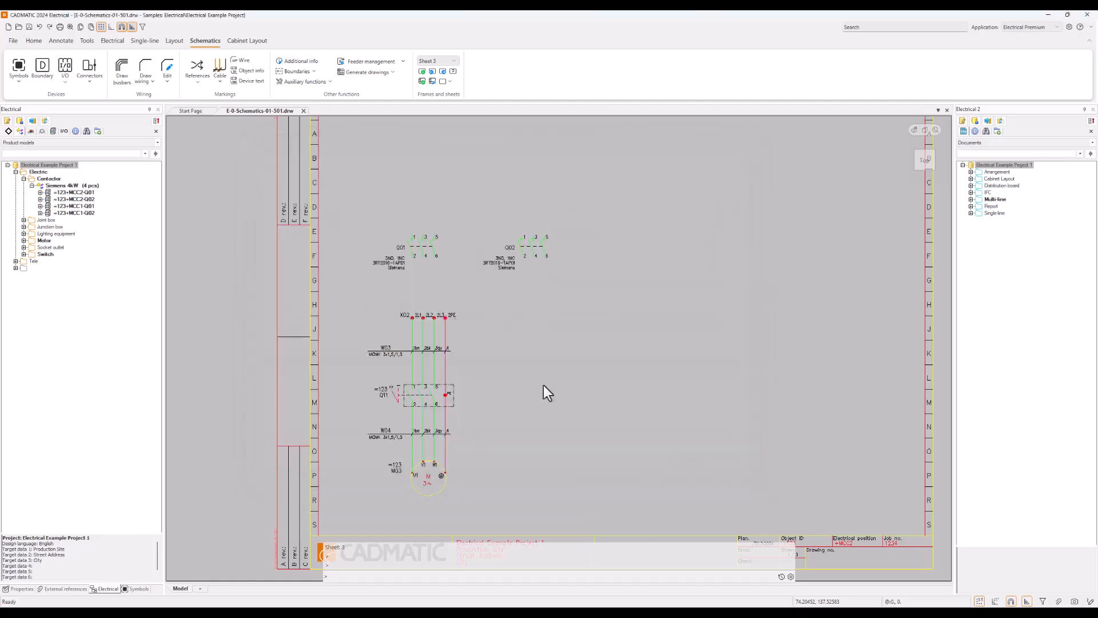
pyautogui.click(483, 352)
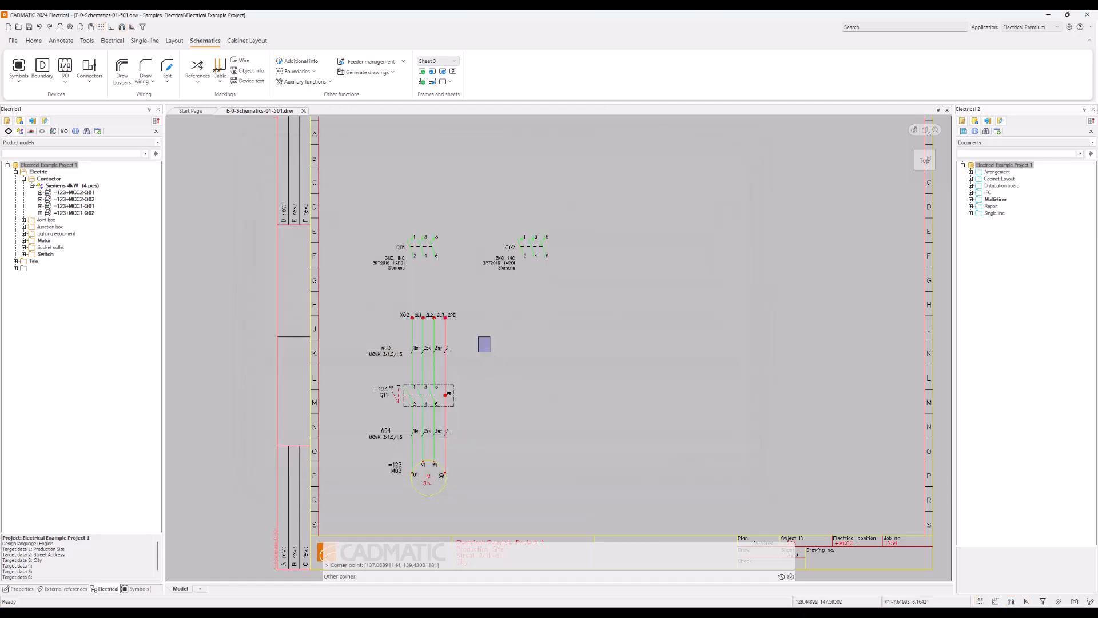
pyautogui.click(476, 336)
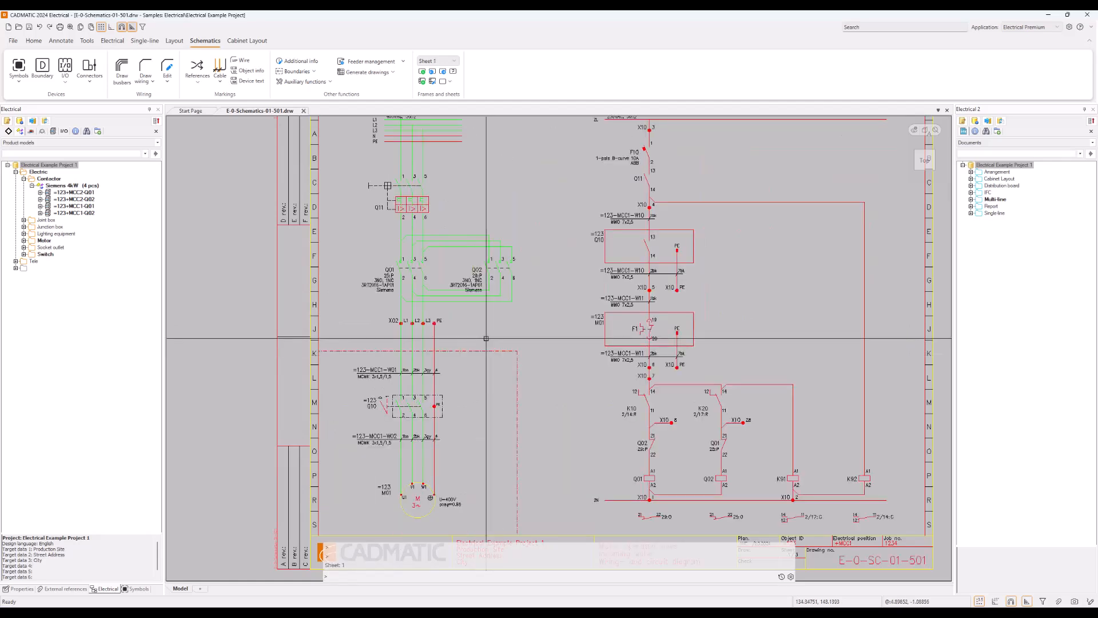
pyautogui.click(70, 27)
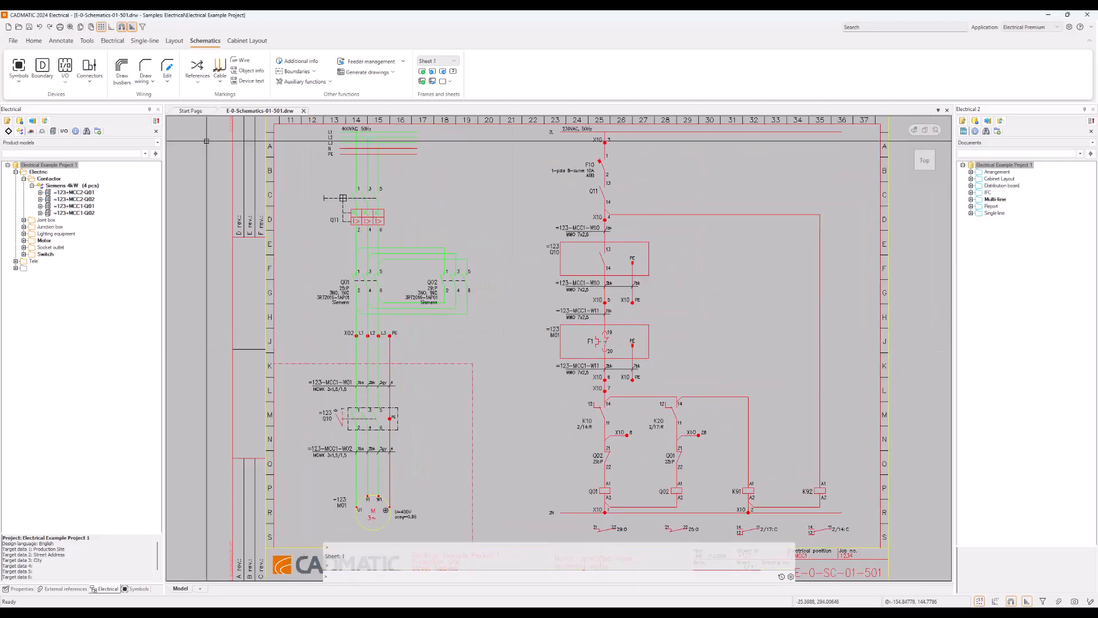
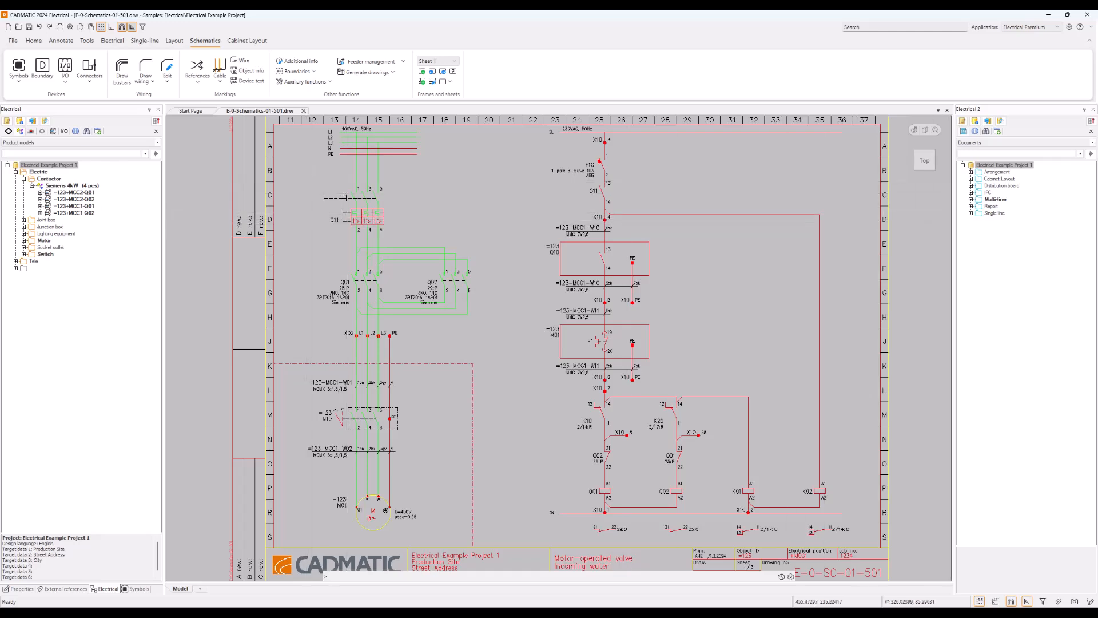
# - Open the report E-0-Report 00-001_Document list.xlsx from the project's documents in Excel and fit its window over the schematic drawing
pyautogui.click(970, 206)
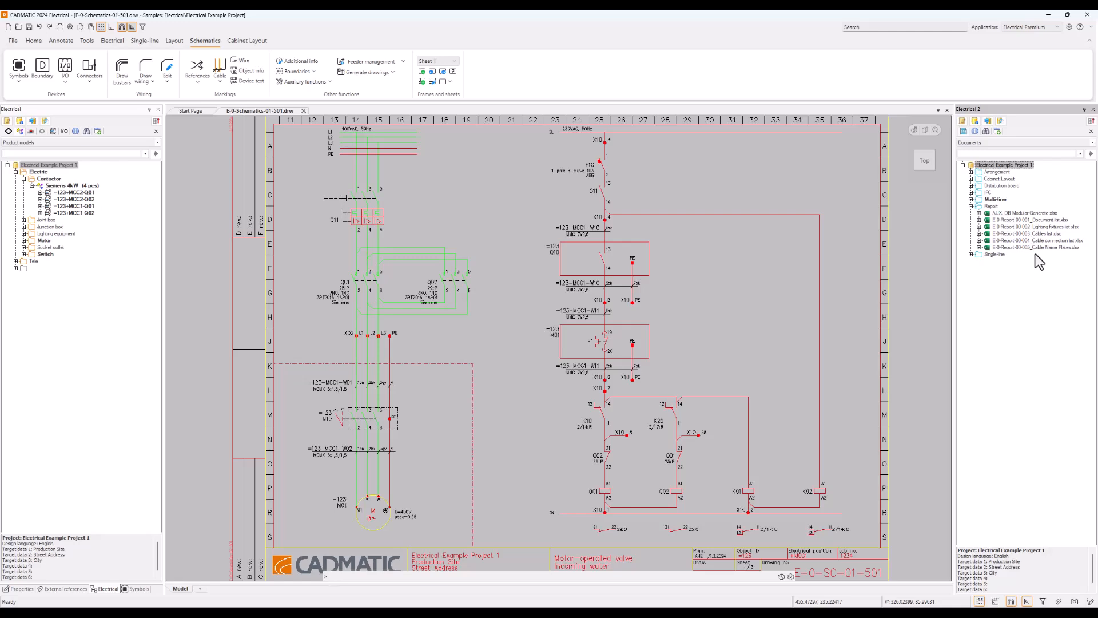
pyautogui.rightClick(1025, 222)
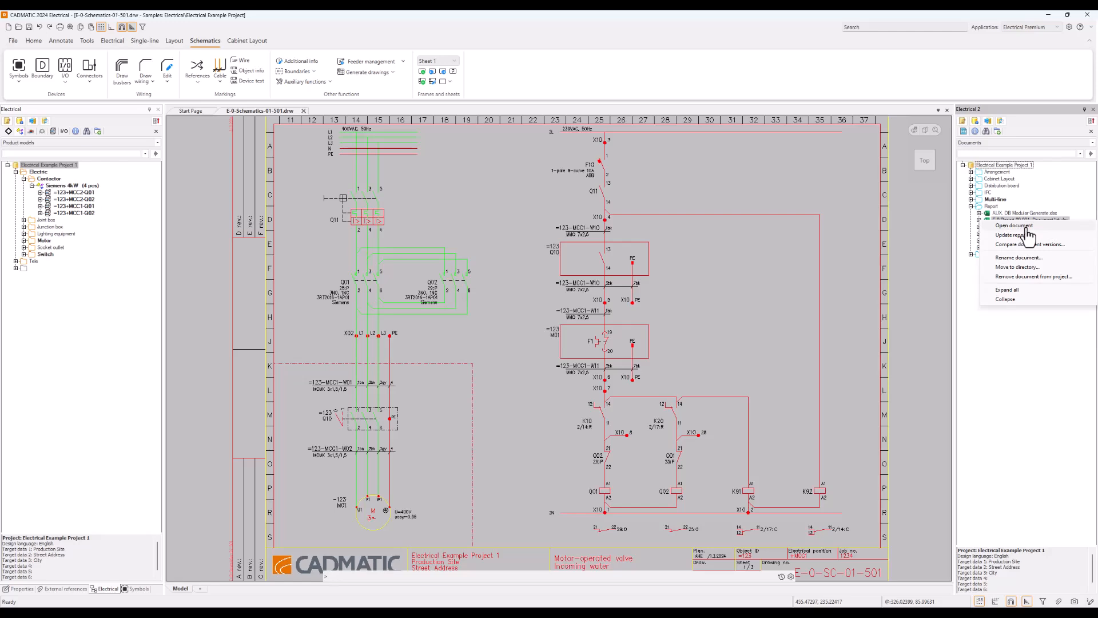
pyautogui.click(1027, 227)
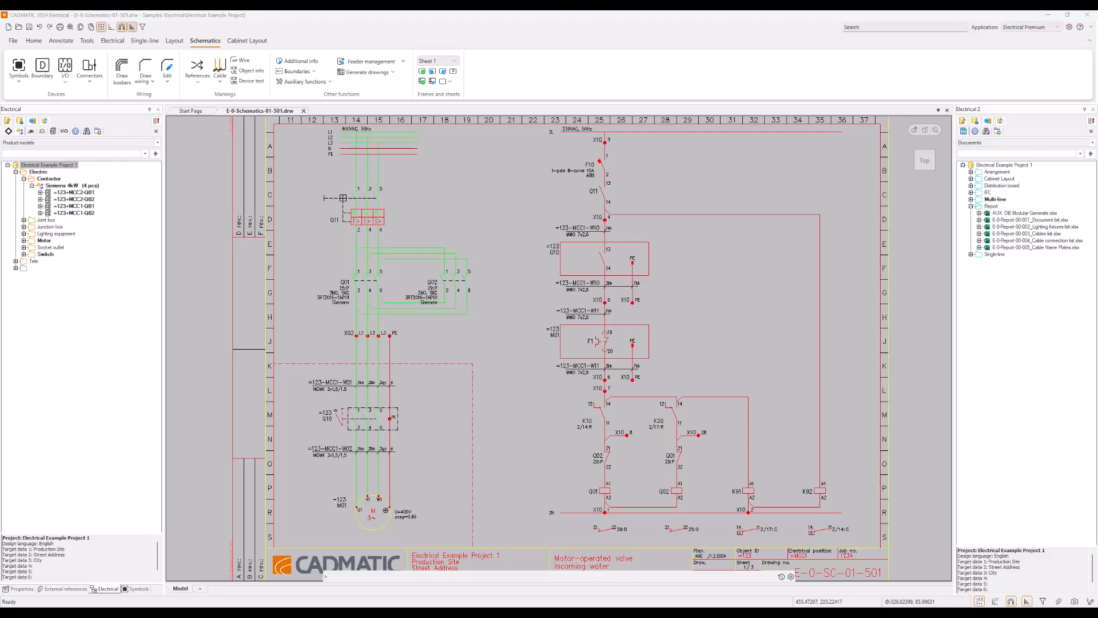
pyautogui.moveTo(1097, 269); pyautogui.dragTo(530, 10)
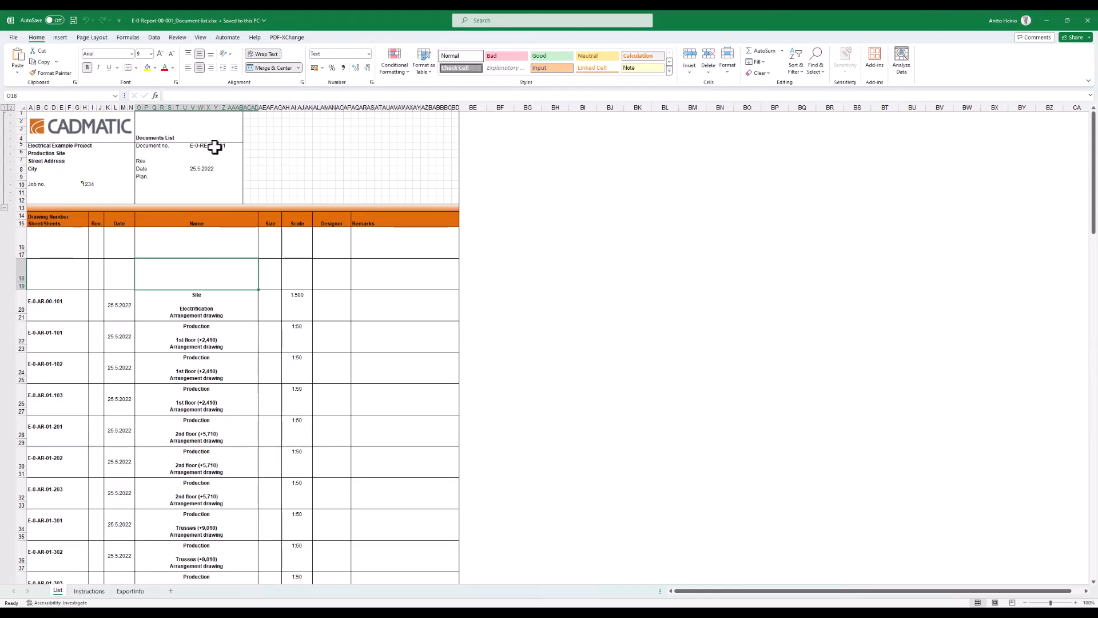
pyautogui.doubleClick(699, 26)
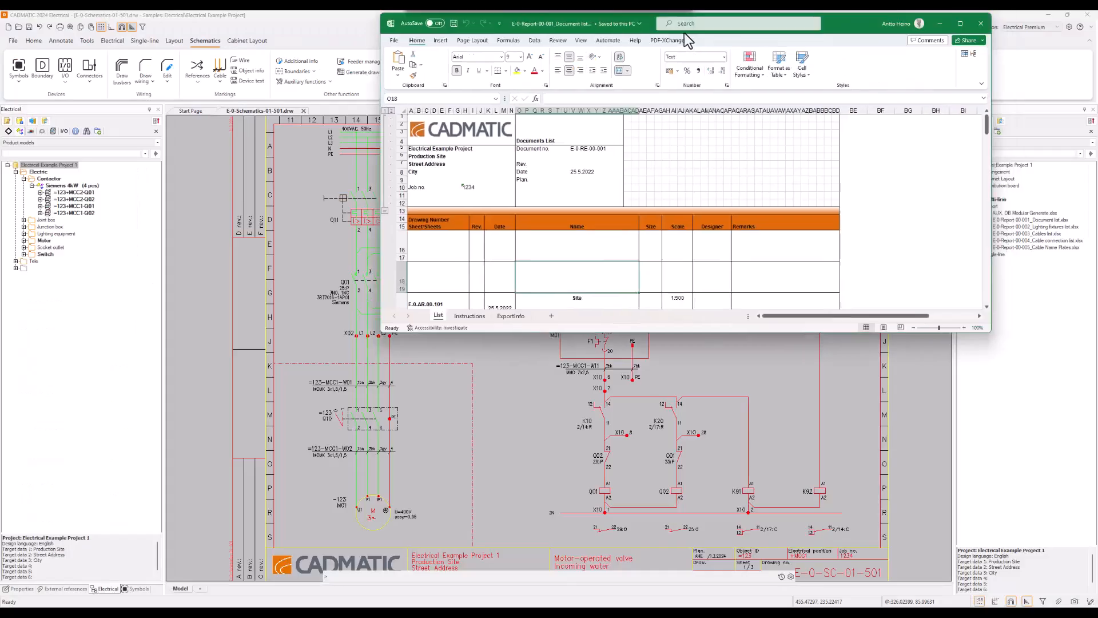
pyautogui.moveTo(684, 32); pyautogui.dragTo(433, 79)
pyautogui.scroll(-2, 346, 311)
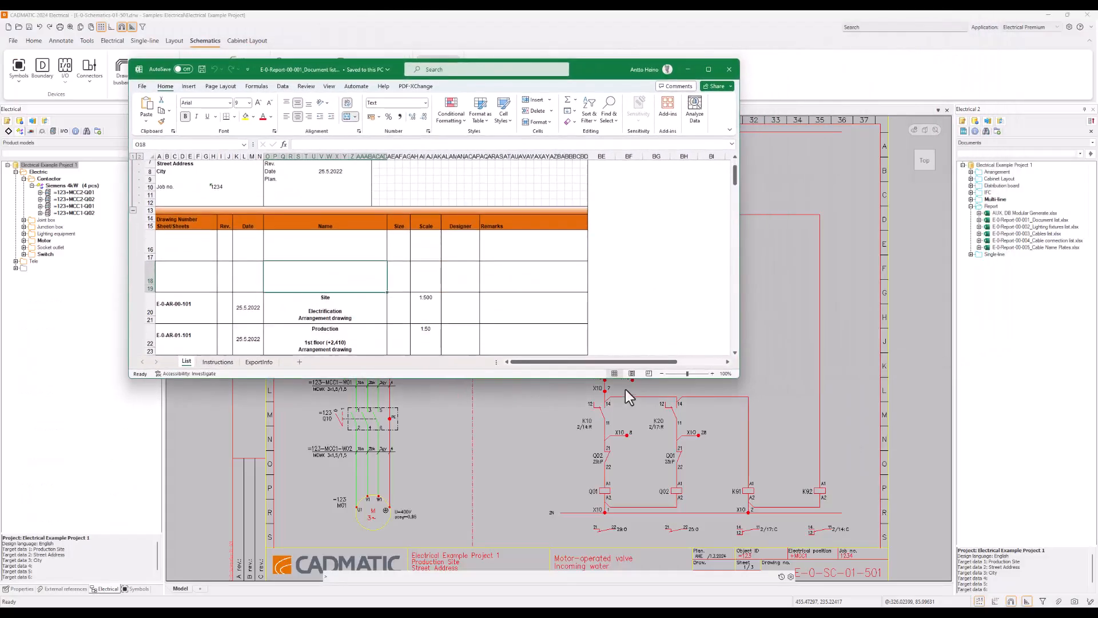
pyautogui.moveTo(607, 378); pyautogui.dragTo(587, 459)
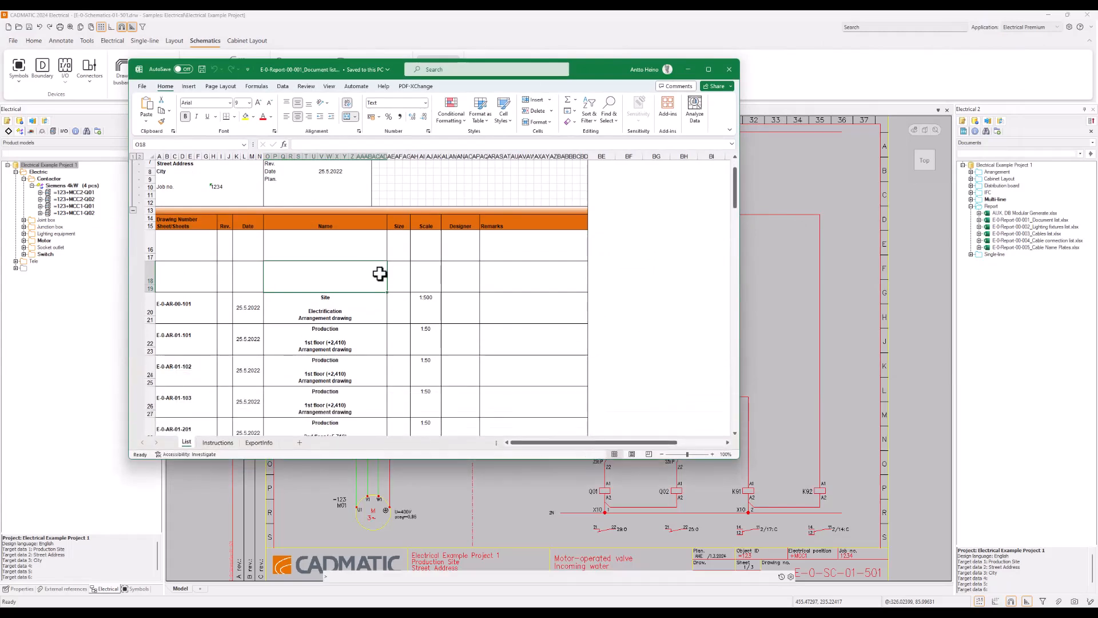
# - Examine the header details and the listed drawings in the document list report, and close the workbook
pyautogui.scroll(-1, 400, 273)
pyautogui.scroll(3, 452, 266)
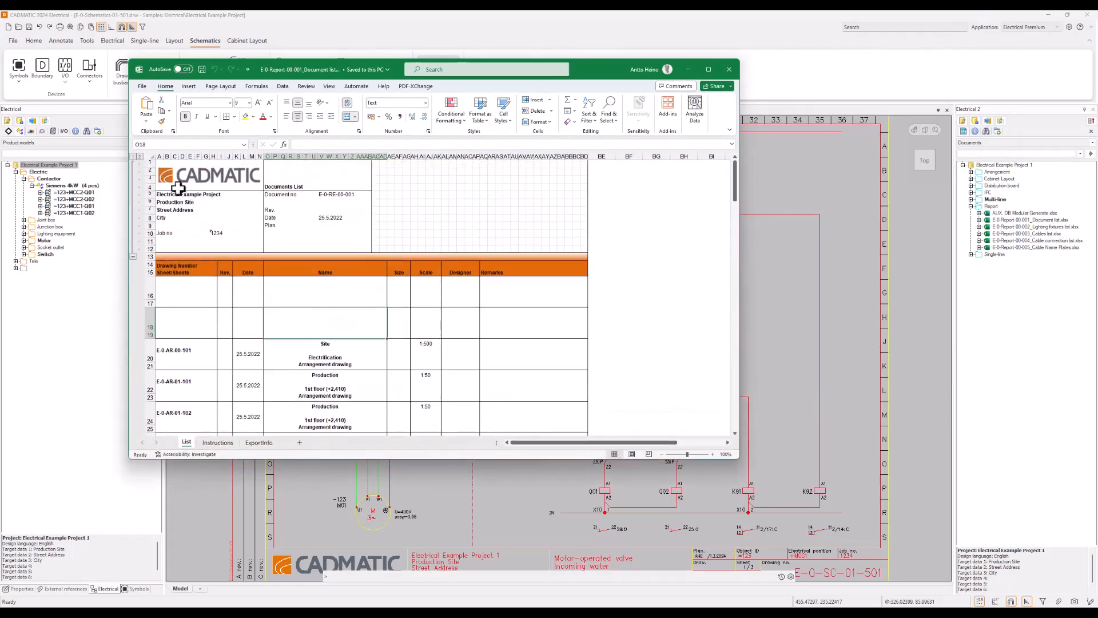
pyautogui.moveTo(354, 242); pyautogui.dragTo(180, 197)
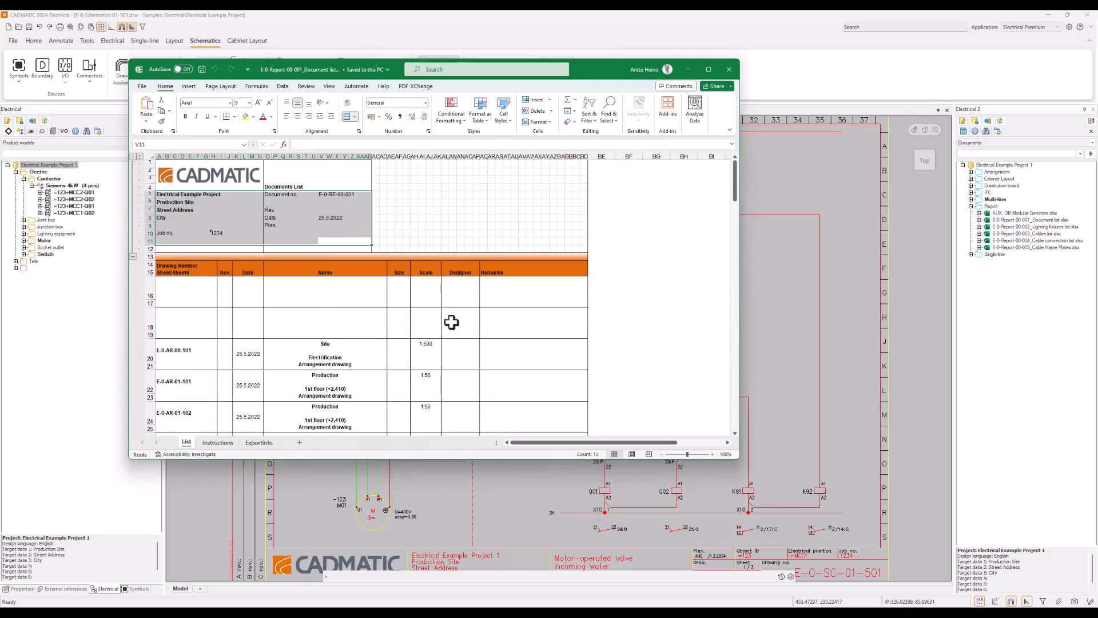
pyautogui.scroll(-2, 452, 321)
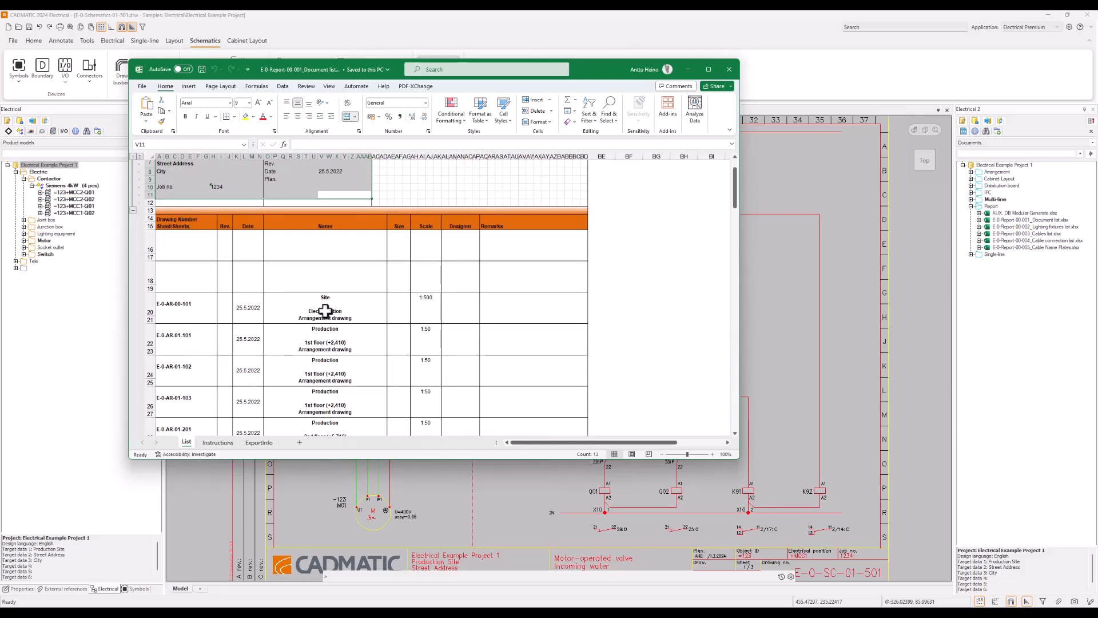
pyautogui.click(363, 311)
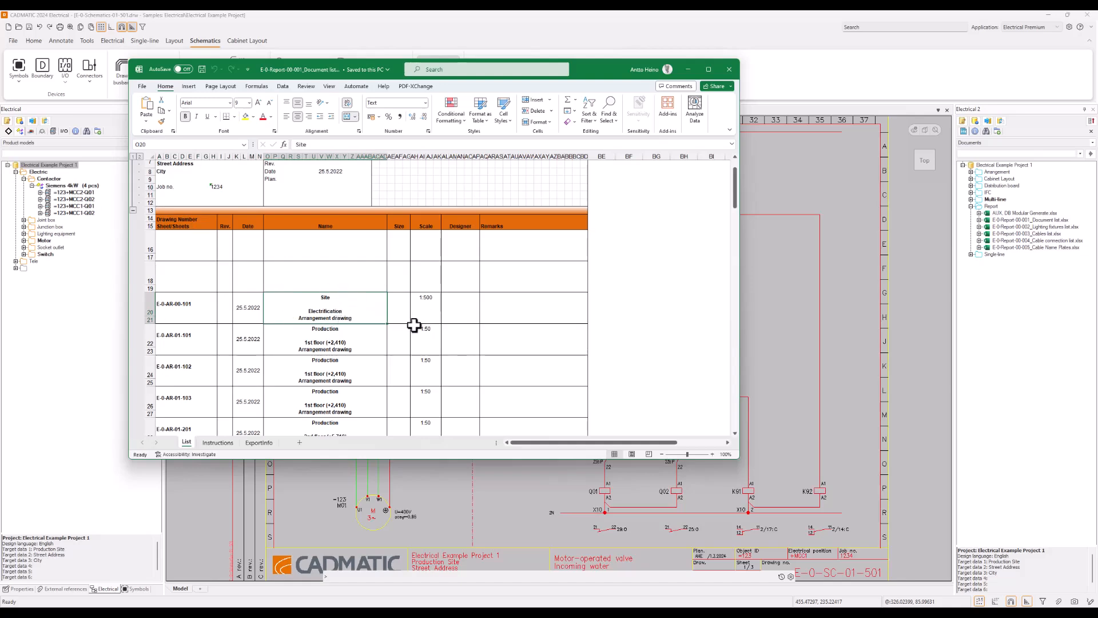
pyautogui.scroll(-7, 354, 326)
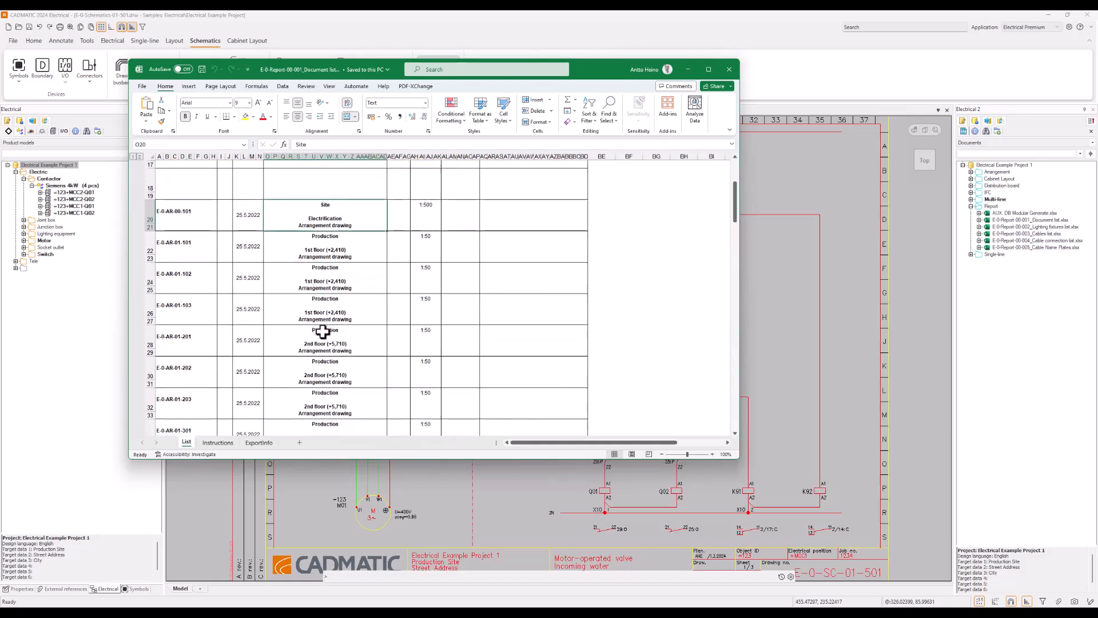
pyautogui.scroll(-8, 322, 331)
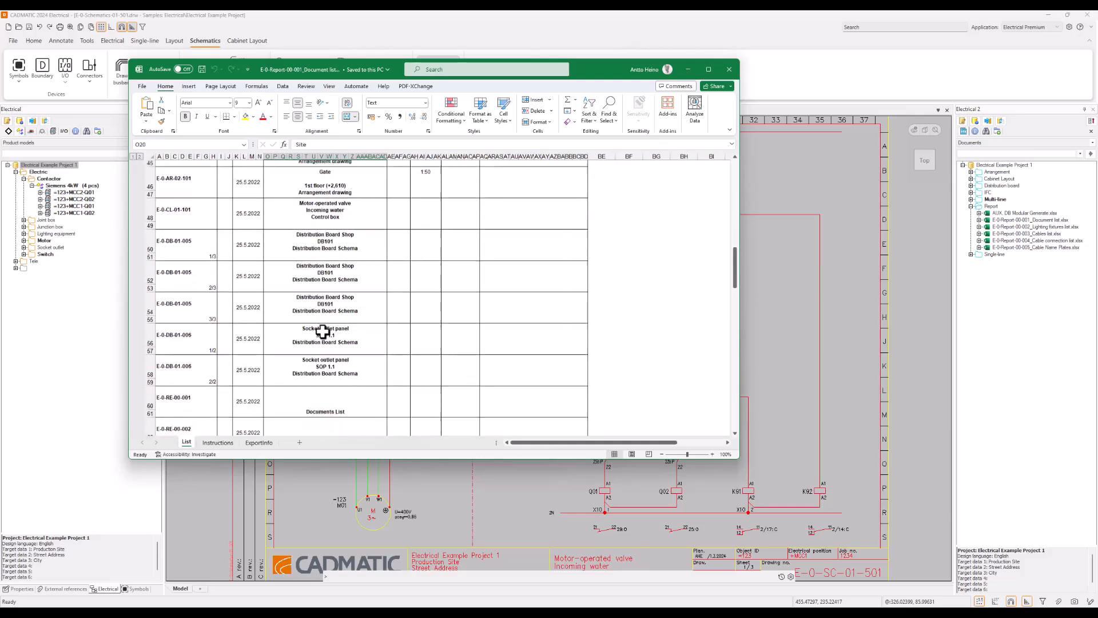
pyautogui.scroll(-4, 322, 332)
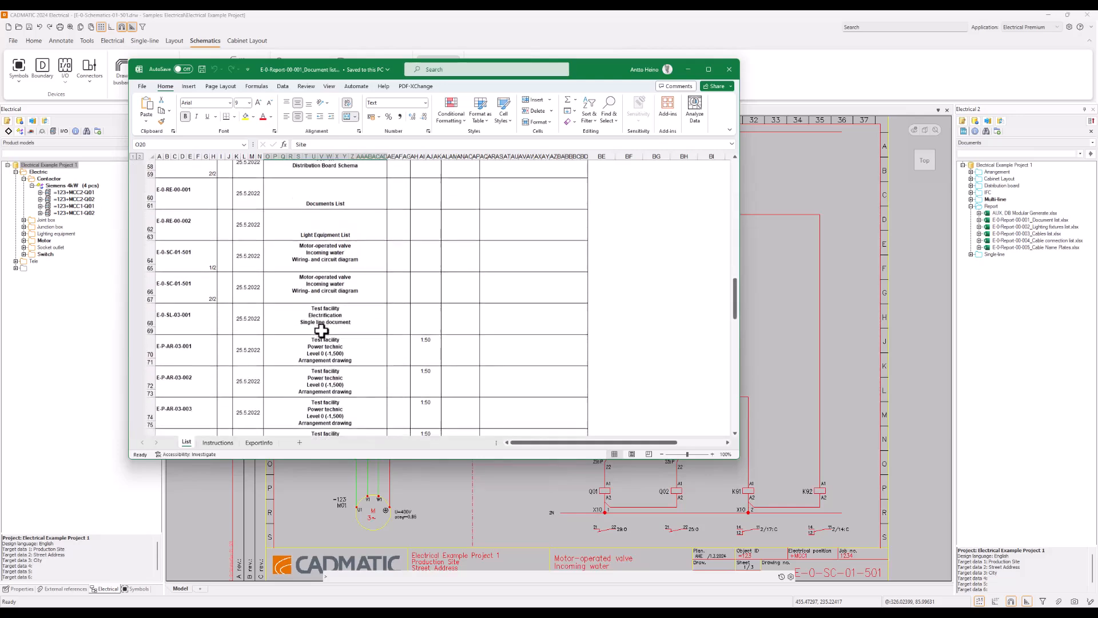
pyautogui.scroll(-2, 355, 347)
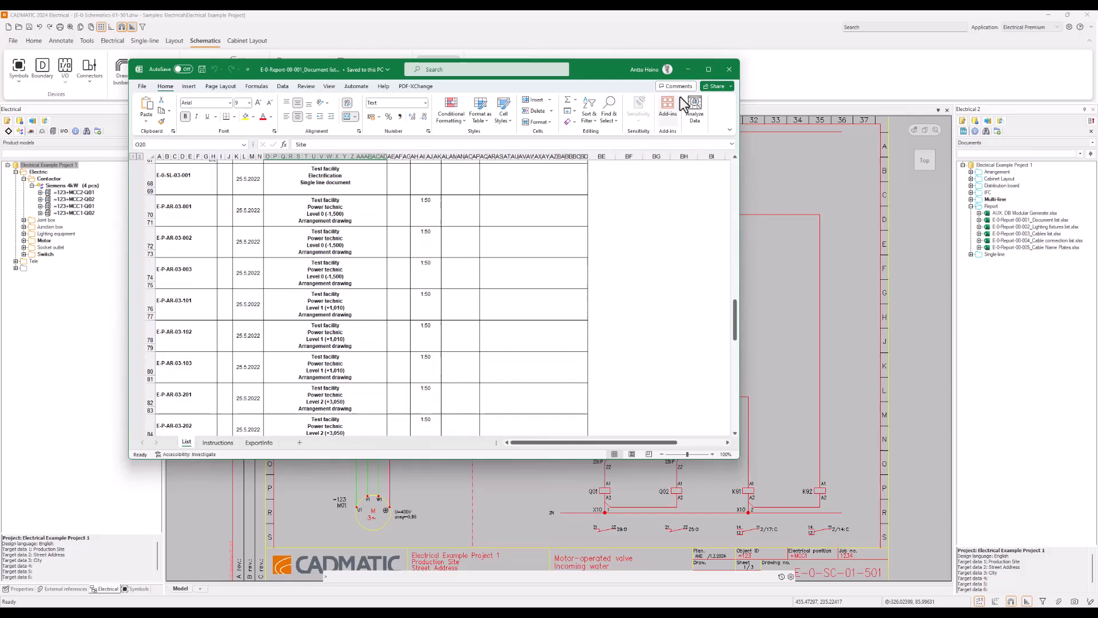
pyautogui.click(728, 69)
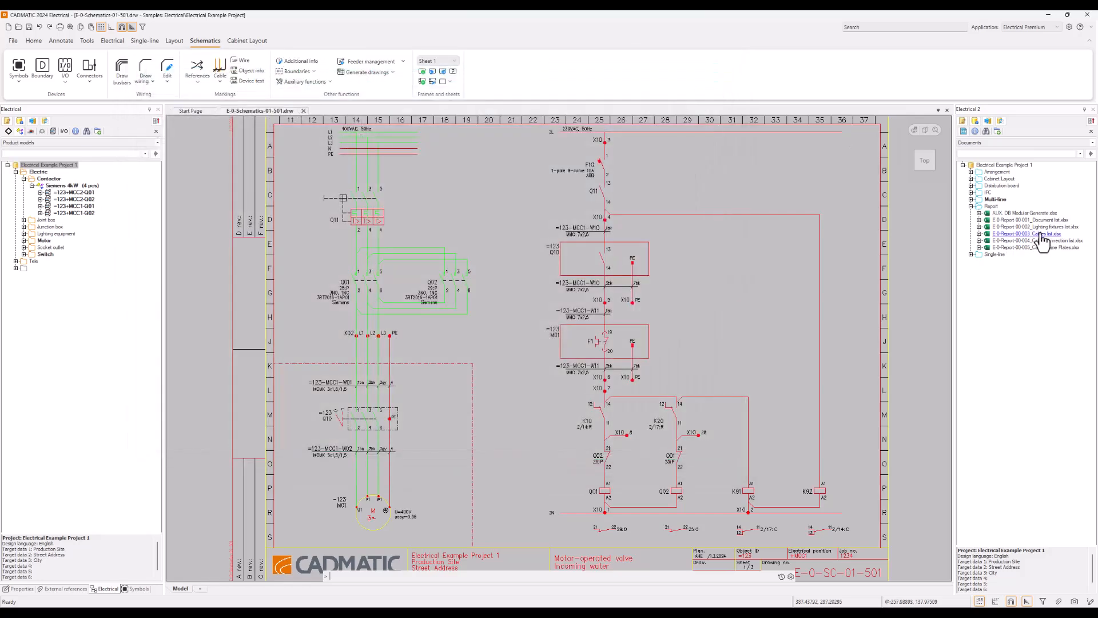
# - Open the lighting fixtures list report, review its luminaire rows and quantities per area, and close it
pyautogui.rightClick(1037, 227)
pyautogui.click(1024, 241)
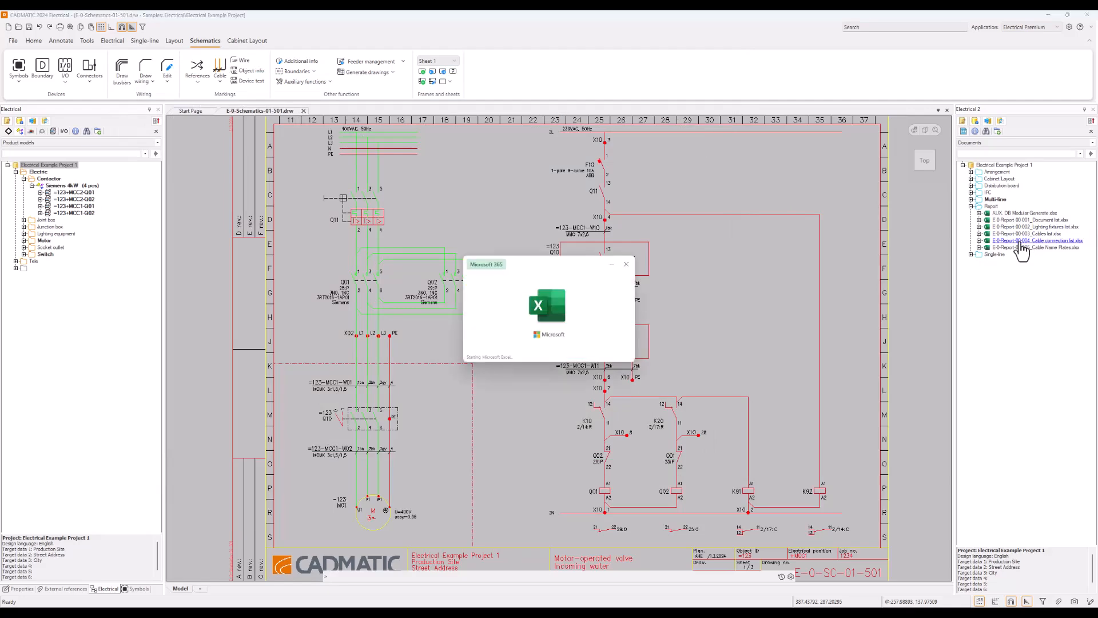
pyautogui.scroll(-2, 351, 355)
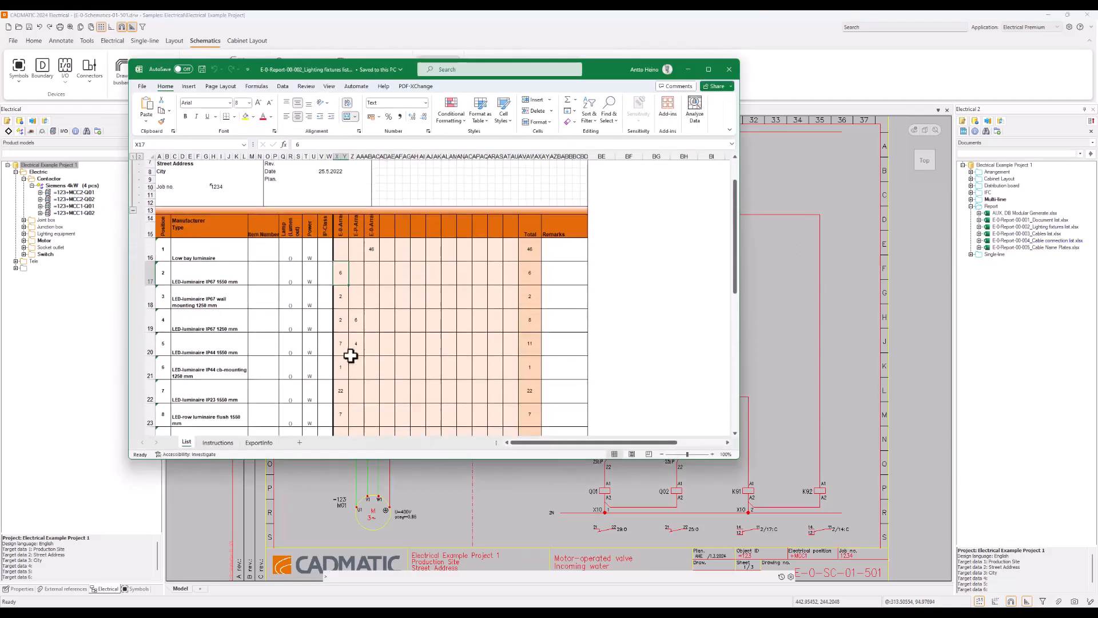
pyautogui.scroll(-4, 351, 356)
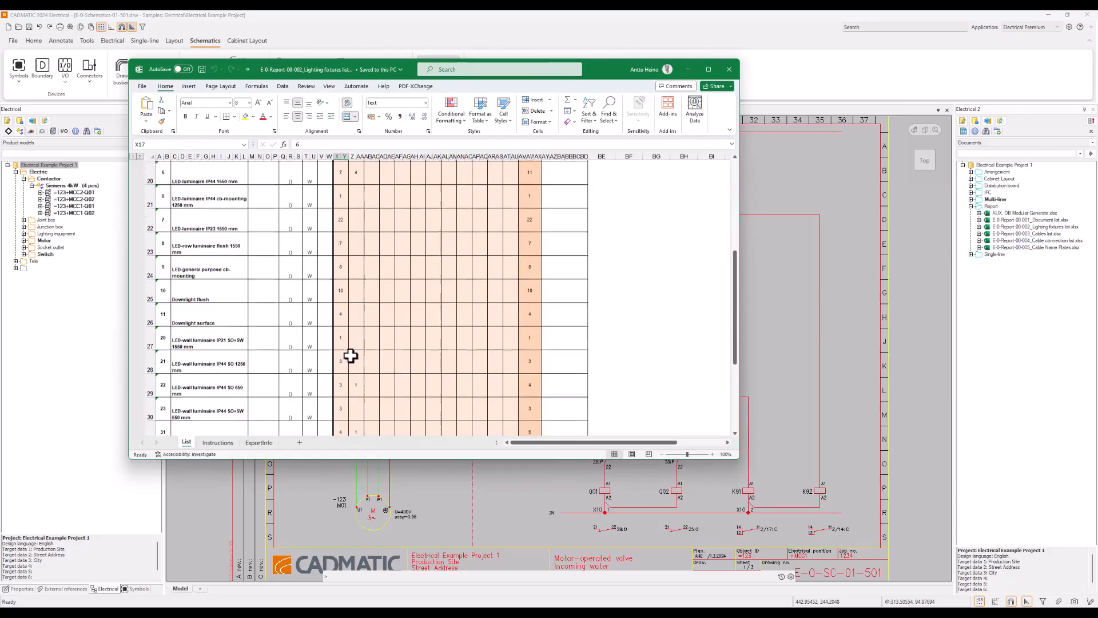
pyautogui.scroll(-3, 351, 355)
pyautogui.scroll(3, 351, 355)
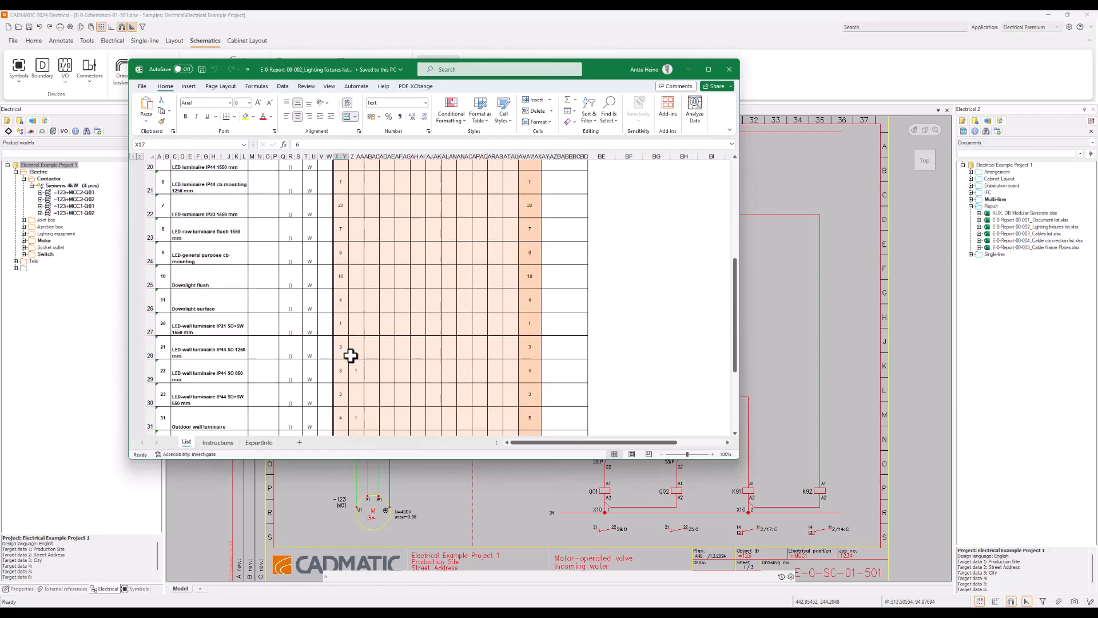
pyautogui.scroll(3, 351, 355)
pyautogui.scroll(2, 669, 171)
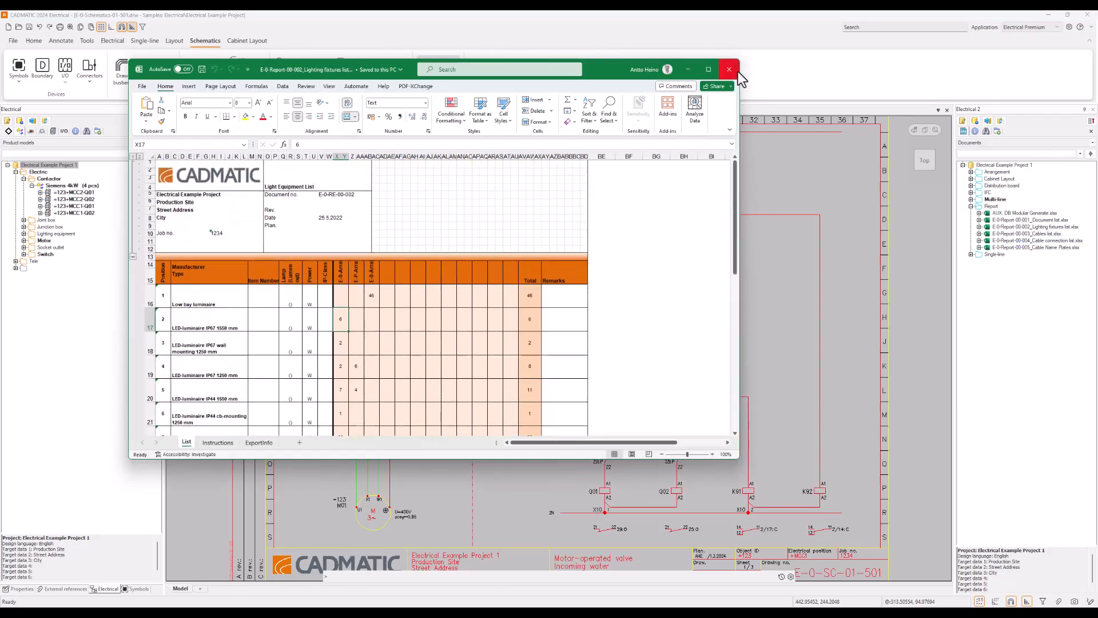
pyautogui.click(735, 71)
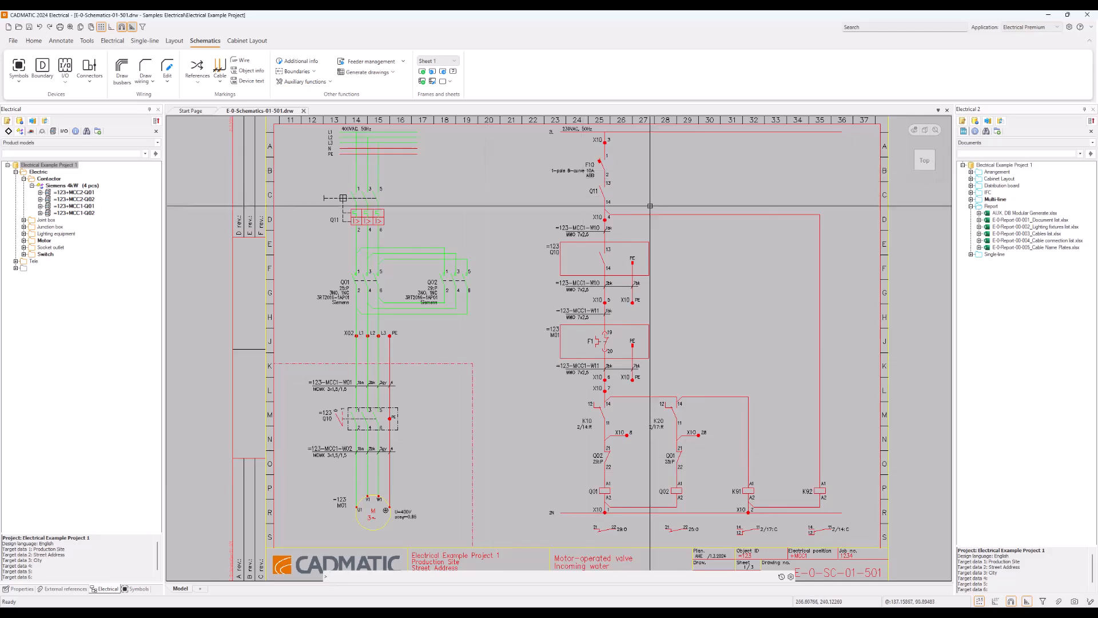
# - Open the cables list report, review its cable types, endpoints and lengths, and close it
pyautogui.rightClick(1033, 239)
pyautogui.click(1023, 240)
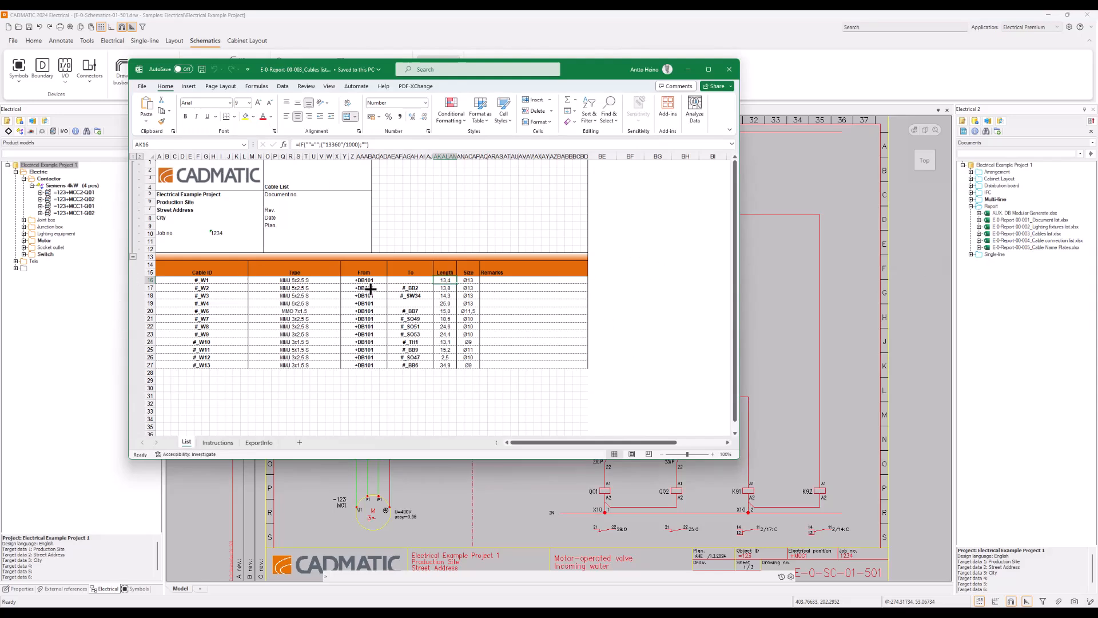
pyautogui.click(728, 68)
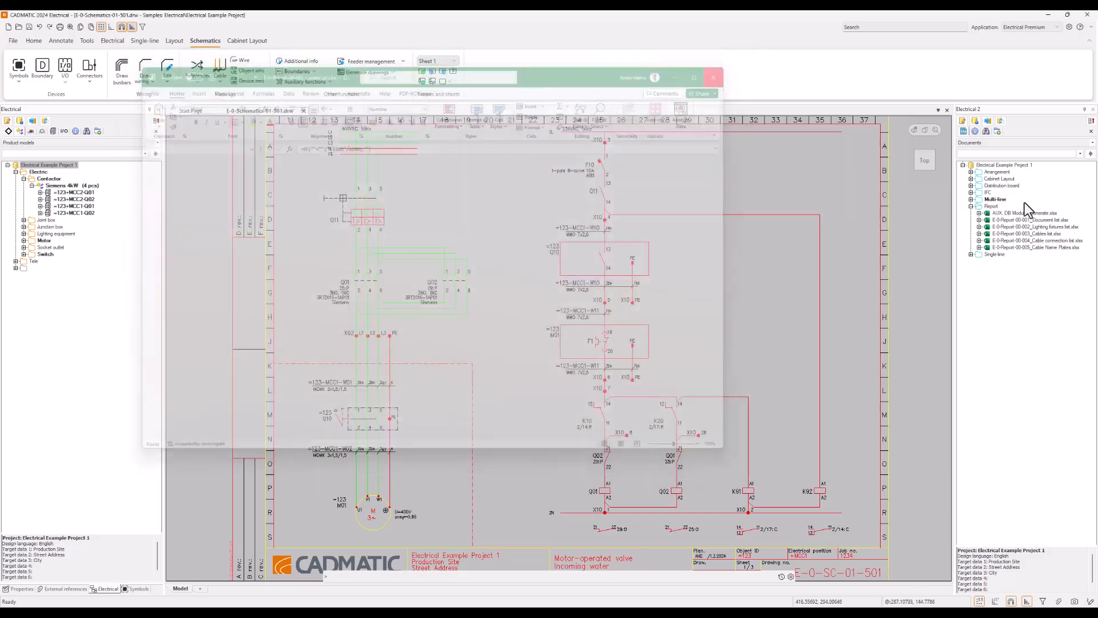
# - Open the cable connection list report, compare it with the cables in the schematic, and review its connection rows to the end
pyautogui.rightClick(1054, 245)
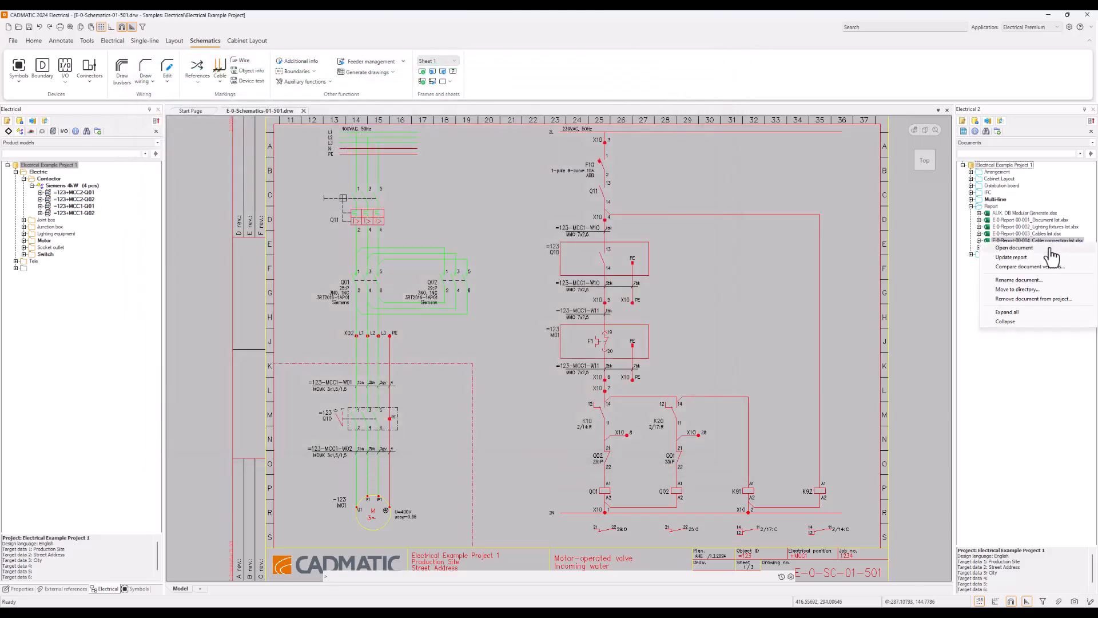
pyautogui.click(1015, 247)
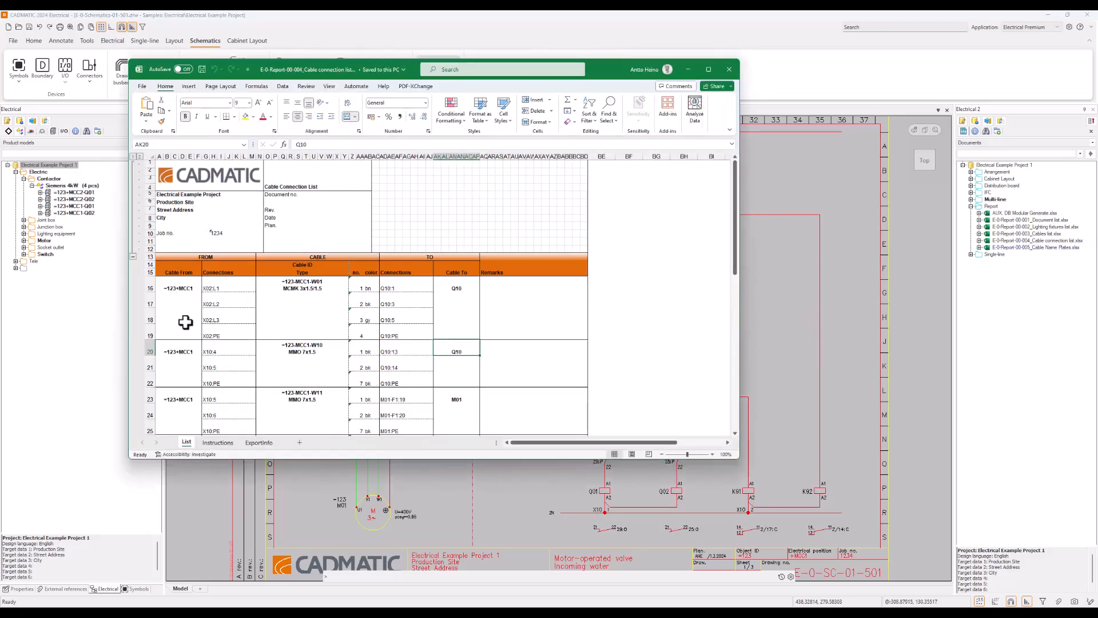
pyautogui.click(431, 501)
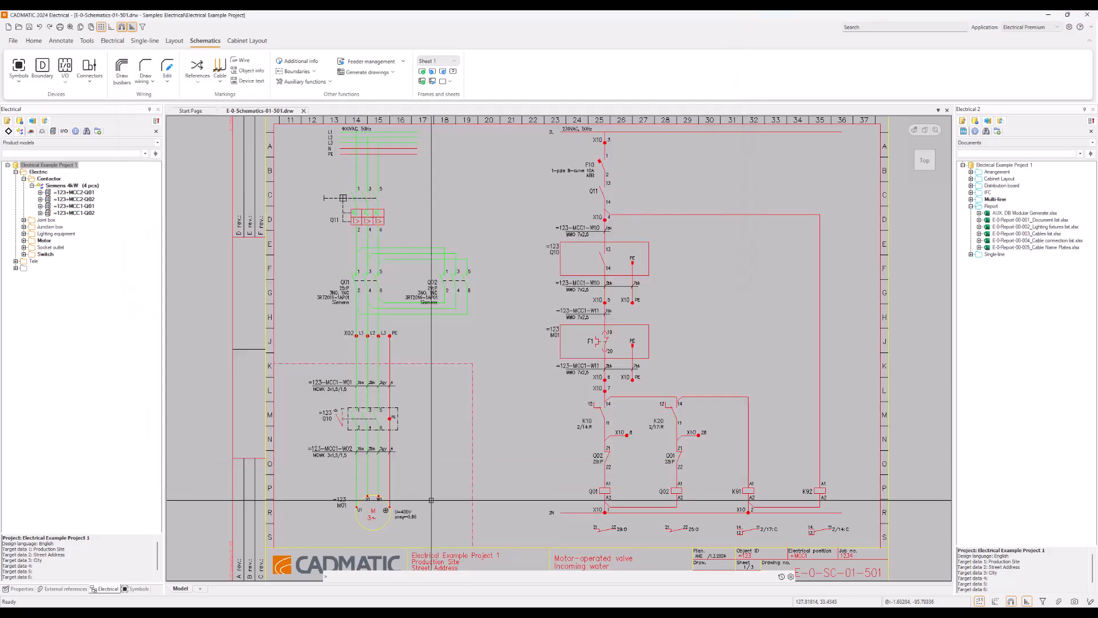
pyautogui.click(303, 369)
pyautogui.moveTo(297, 438); pyautogui.dragTo(400, 460)
pyautogui.hotkey('alt', 'Tab')
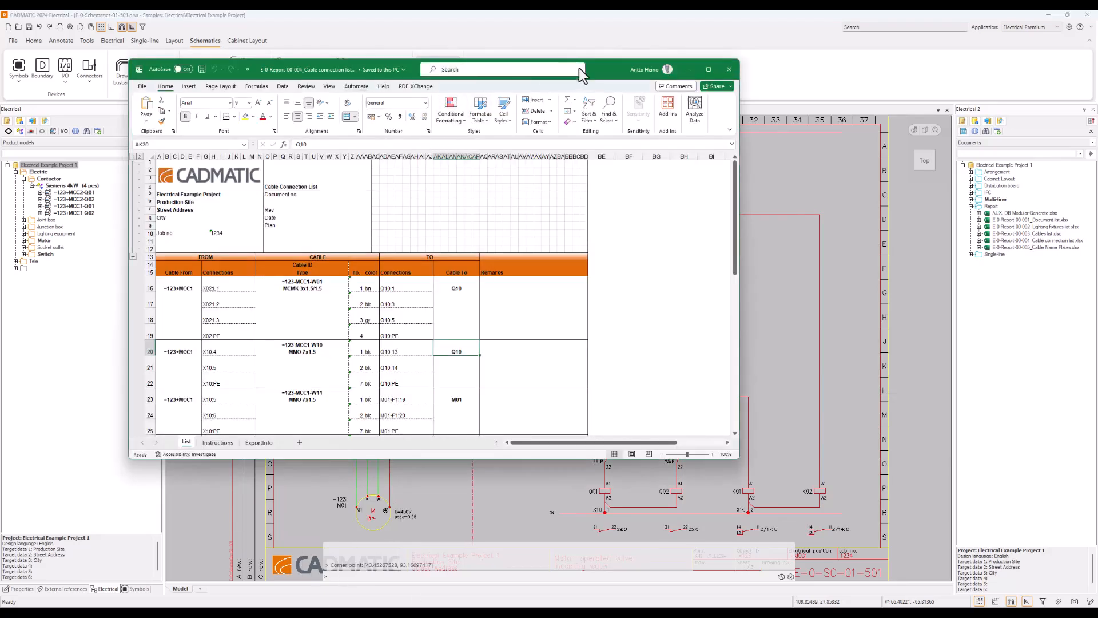
pyautogui.scroll(-5, 344, 338)
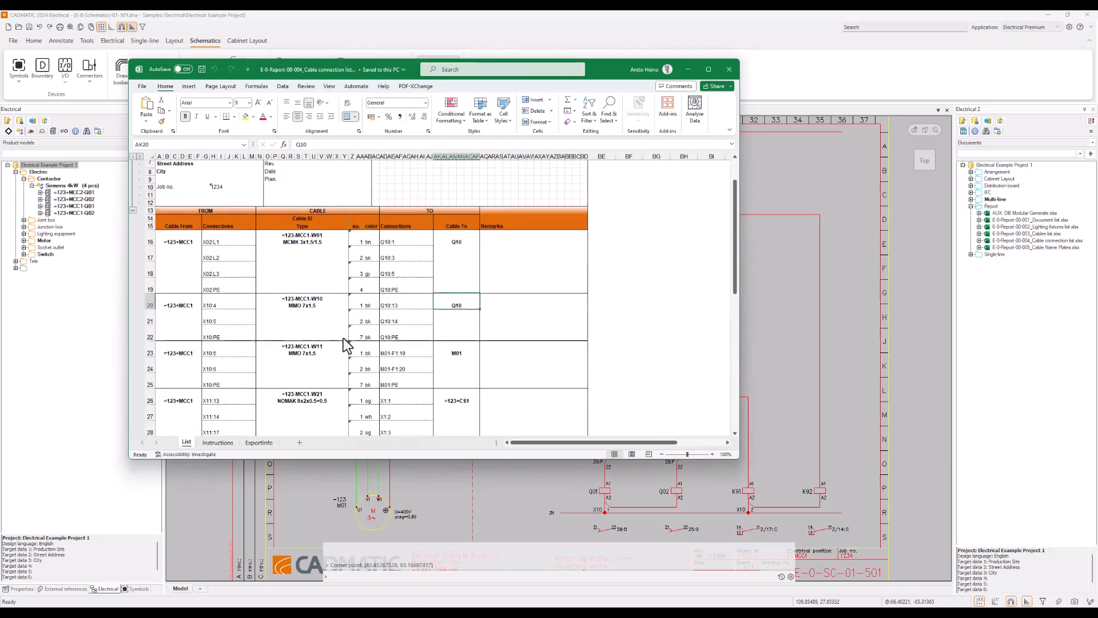
pyautogui.scroll(-5, 343, 338)
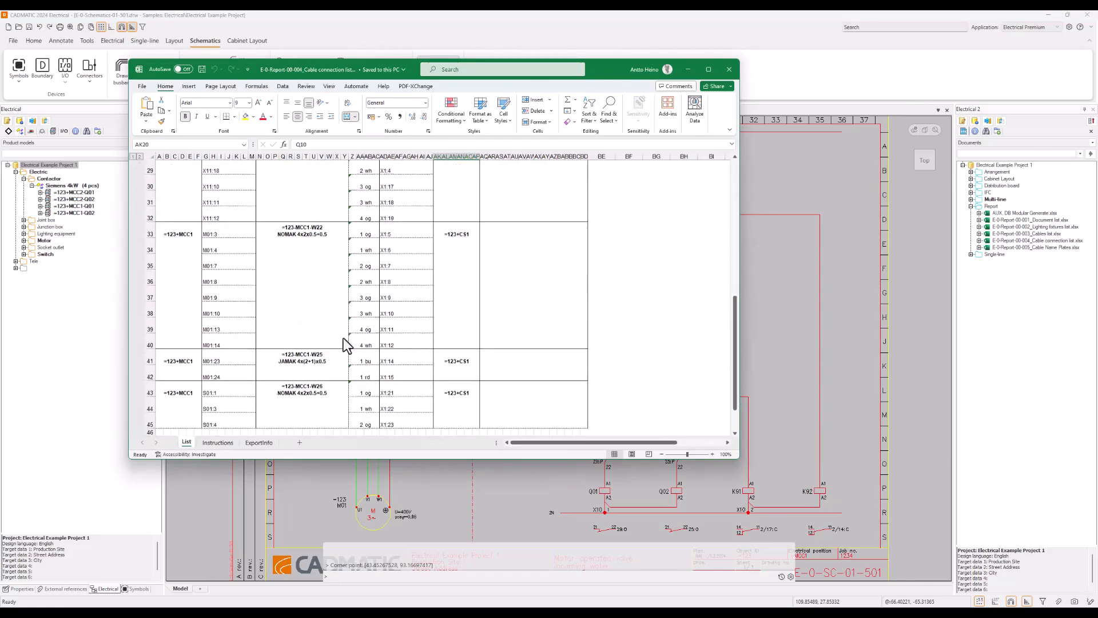
# - Review the cable connection list from its header through the cable, conductor number, colour and terminal rows
pyautogui.scroll(8, 343, 338)
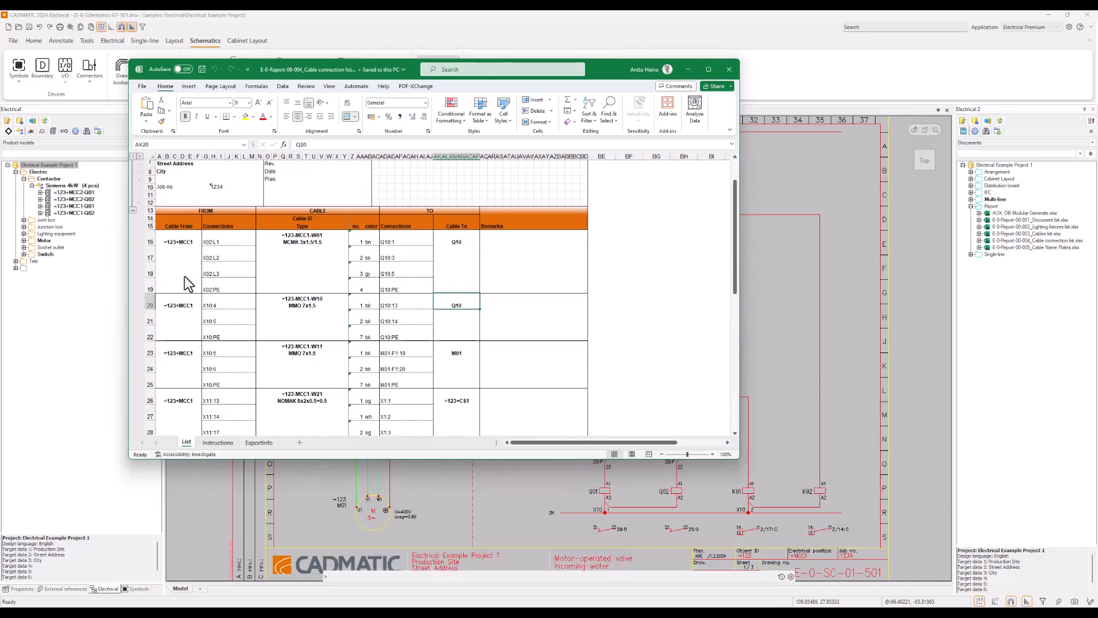
pyautogui.scroll(-3, 185, 276)
pyautogui.scroll(-3, 184, 282)
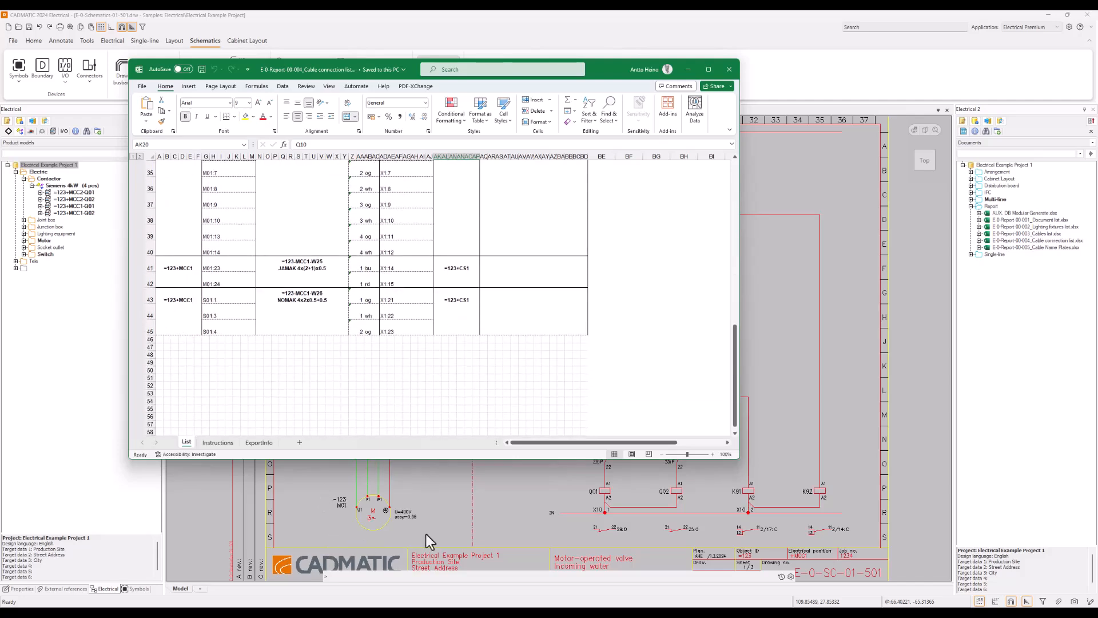
pyautogui.scroll(10, 345, 344)
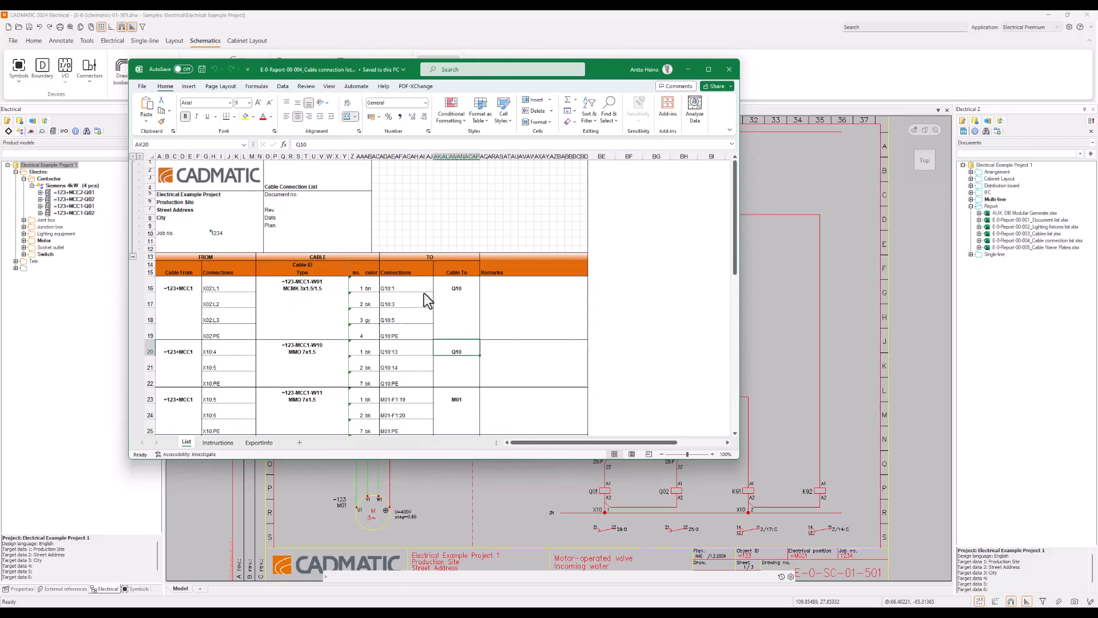
pyautogui.scroll(-2, 302, 358)
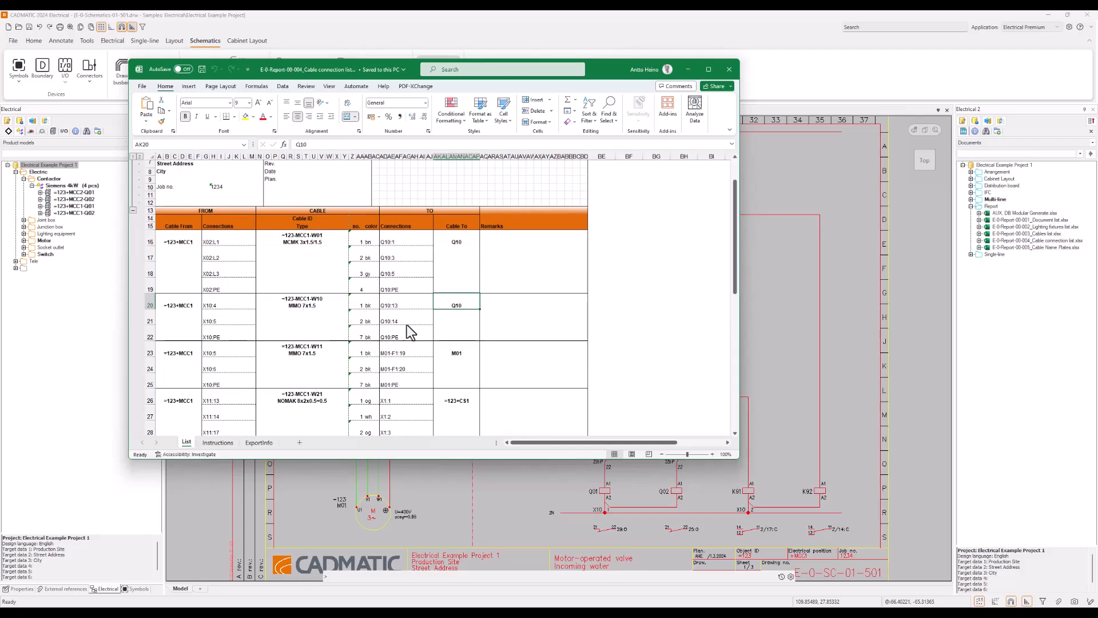
pyautogui.scroll(-3, 399, 372)
pyautogui.scroll(-1, 400, 371)
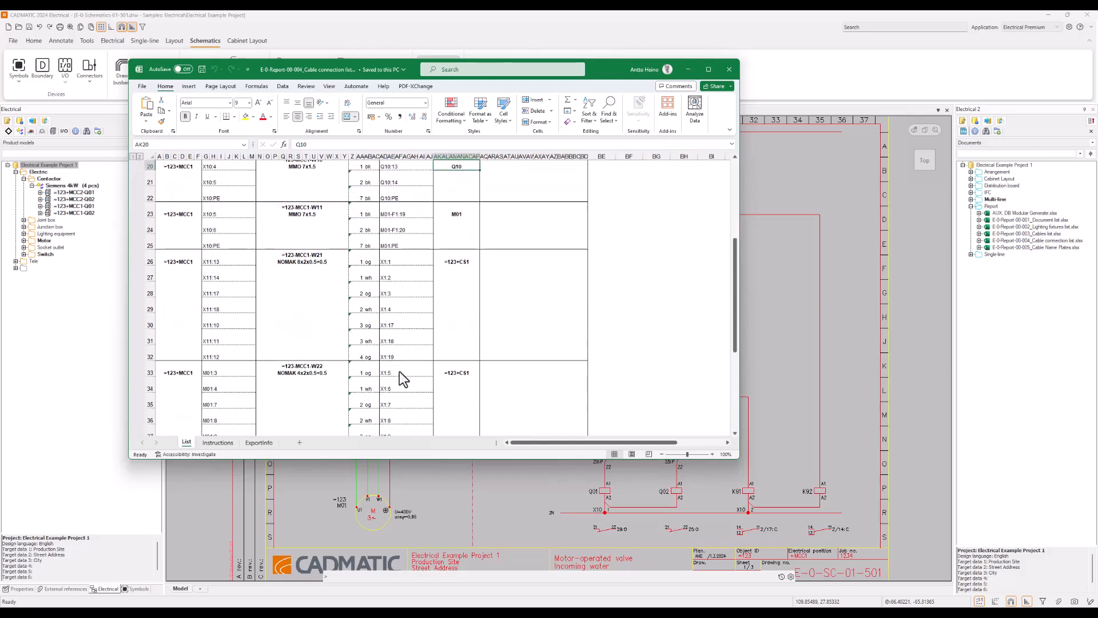
pyautogui.scroll(-1, 292, 372)
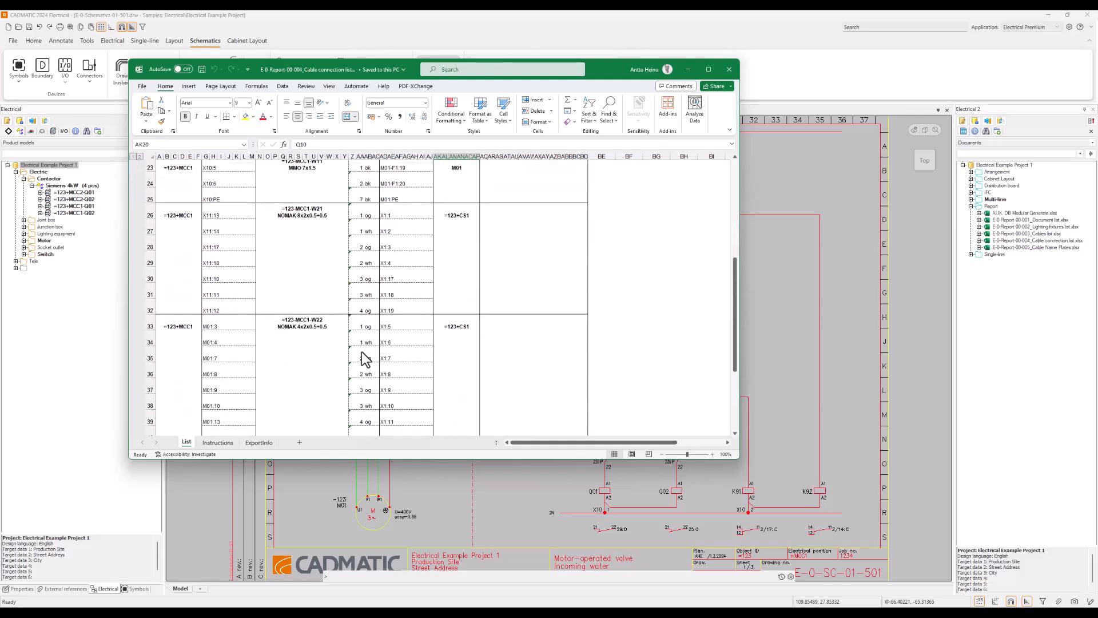
pyautogui.scroll(-2, 362, 356)
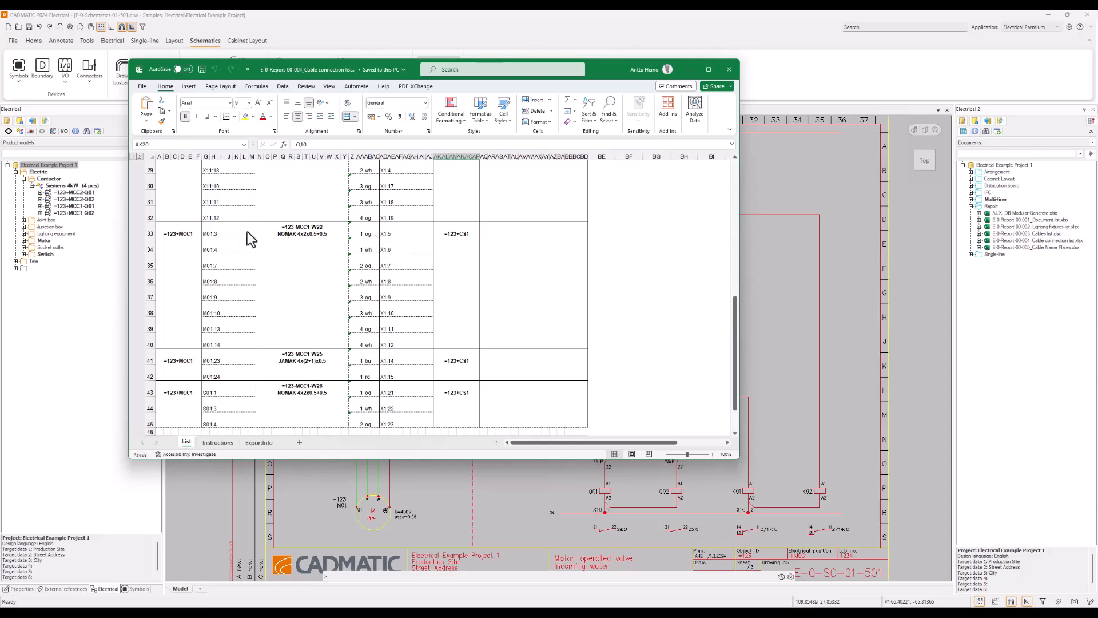
# - Examine the first conductor row of cable =123-MCC1-W22 from M01:3 to X1:5, and close the cable connection list
pyautogui.click(218, 239)
pyautogui.click(357, 231)
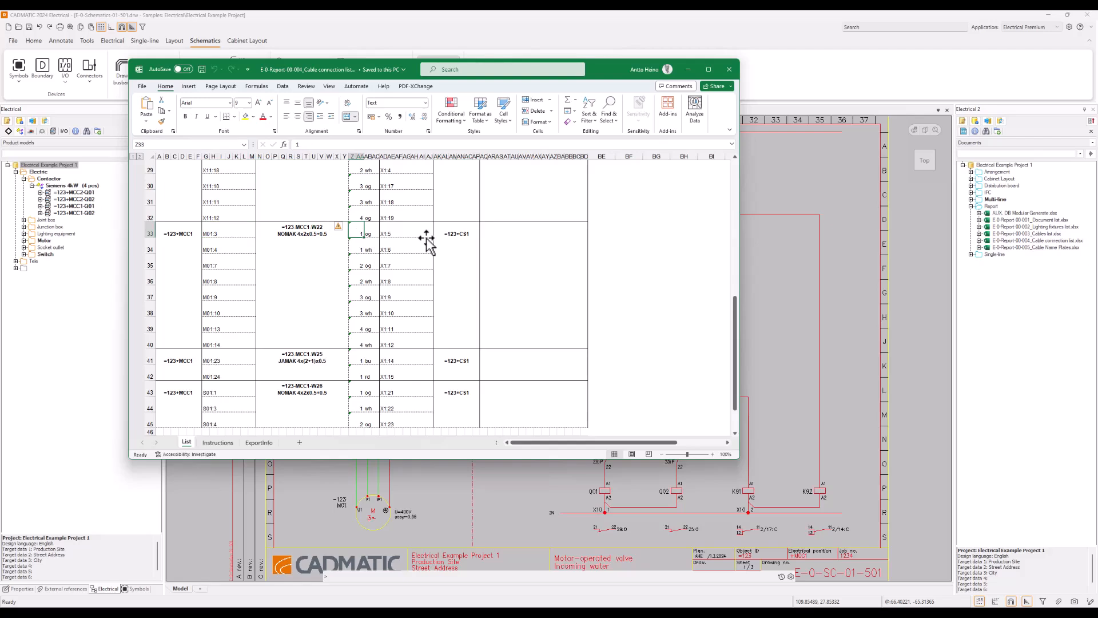
pyautogui.click(371, 232)
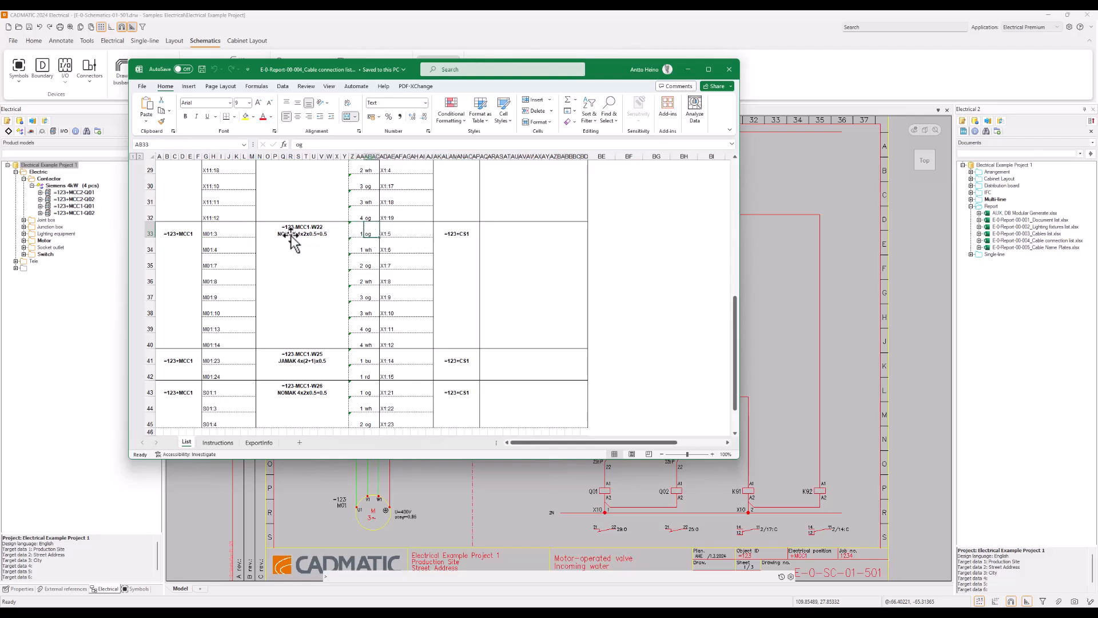
pyautogui.click(359, 234)
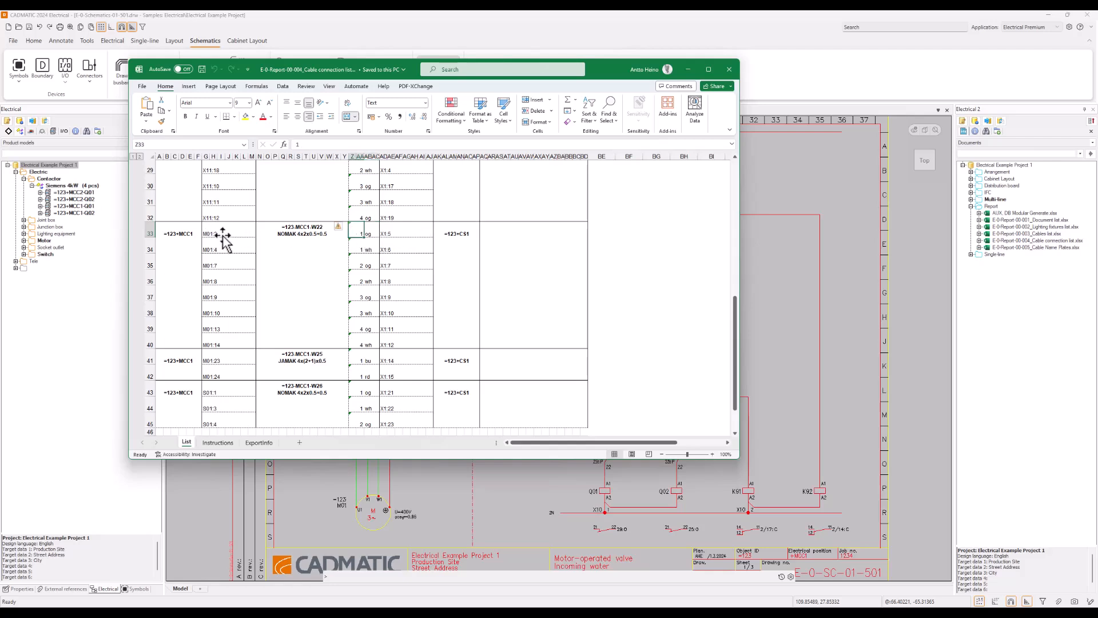
pyautogui.click(392, 231)
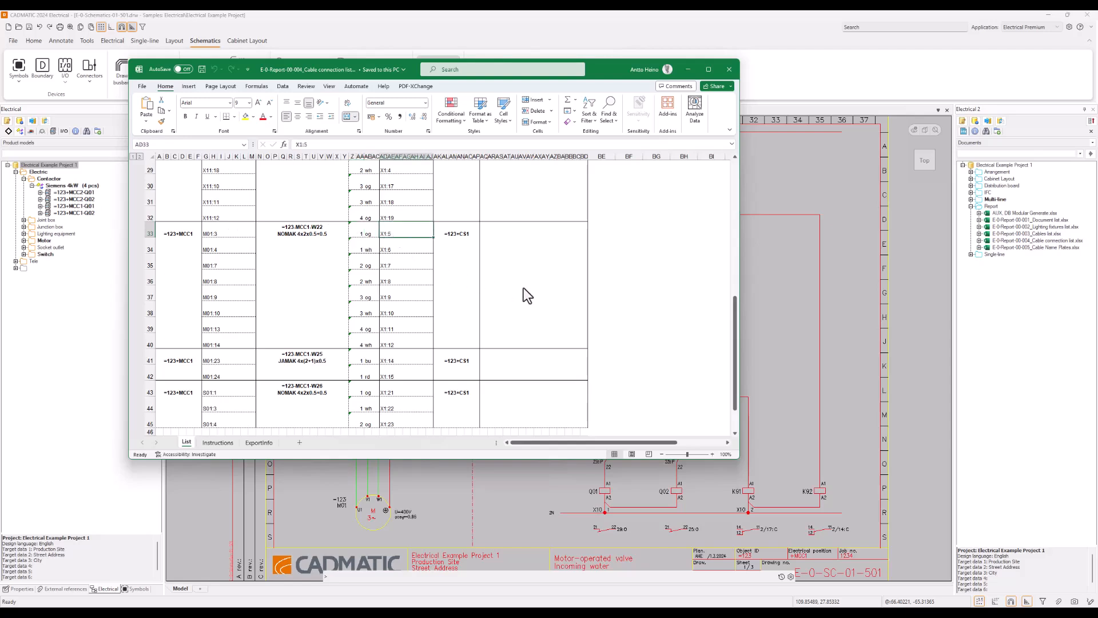
pyautogui.scroll(9, 530, 324)
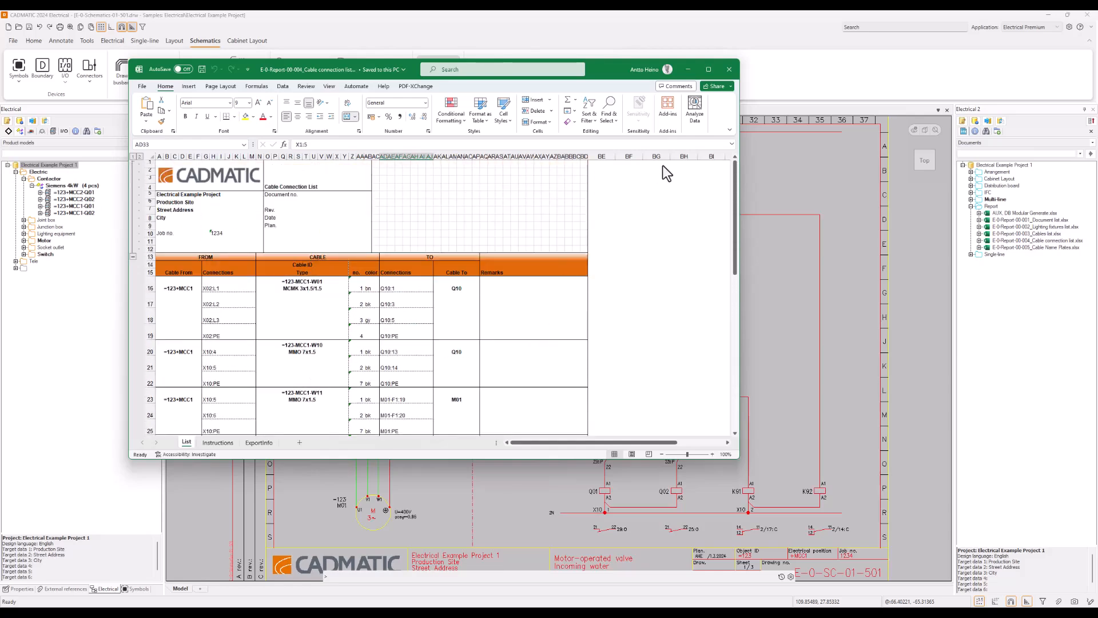
pyautogui.click(730, 69)
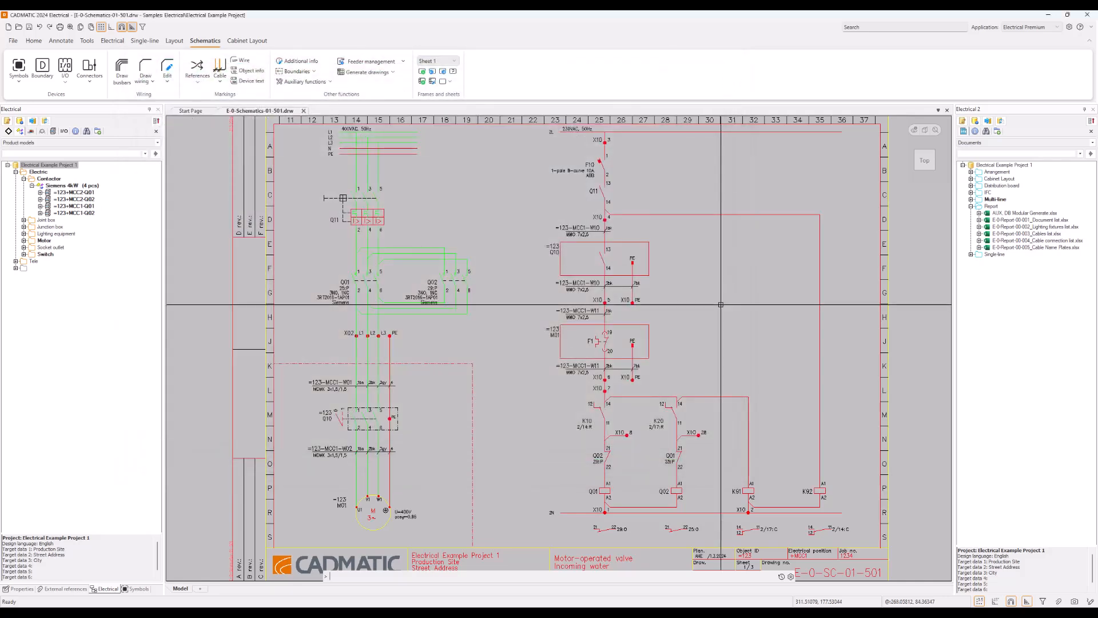
# - Create the next available sheet, sheet 4, after the last schematic sheet and check its title block
pyautogui.press('pagedown')
pyautogui.press('pagedown')
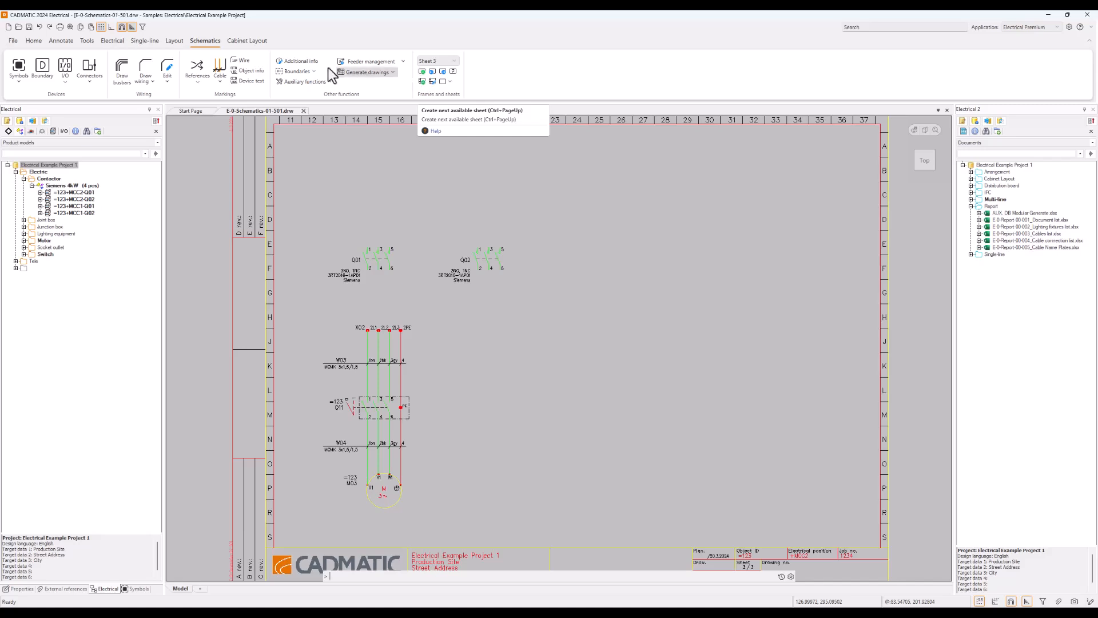
pyautogui.click(422, 71)
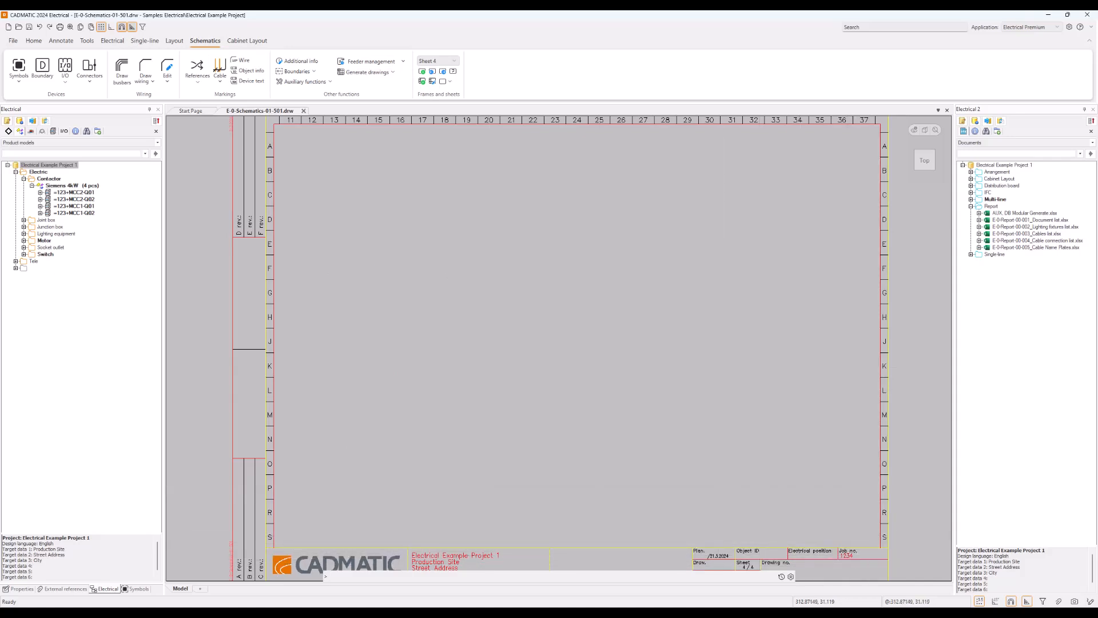
pyautogui.click(721, 535)
pyautogui.press('Escape')
pyautogui.moveTo(797, 509); pyautogui.dragTo(669, 419, button='middle')
pyautogui.scroll(4, 699, 477)
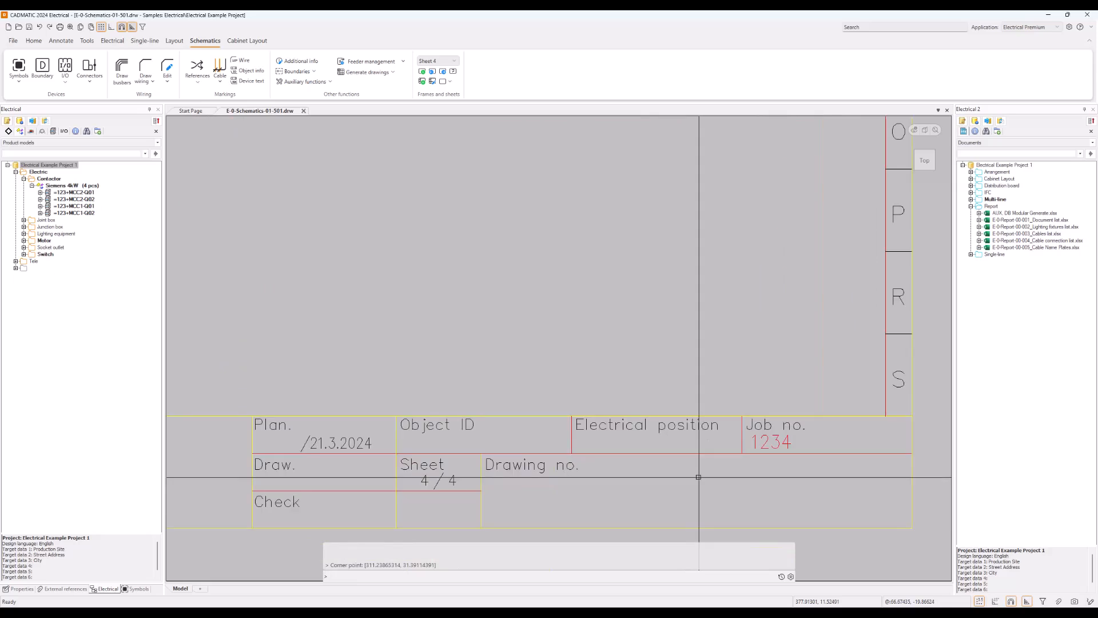
pyautogui.scroll(-5, 701, 473)
pyautogui.scroll(2, 664, 463)
pyautogui.moveTo(466, 314); pyautogui.dragTo(549, 397, button='middle')
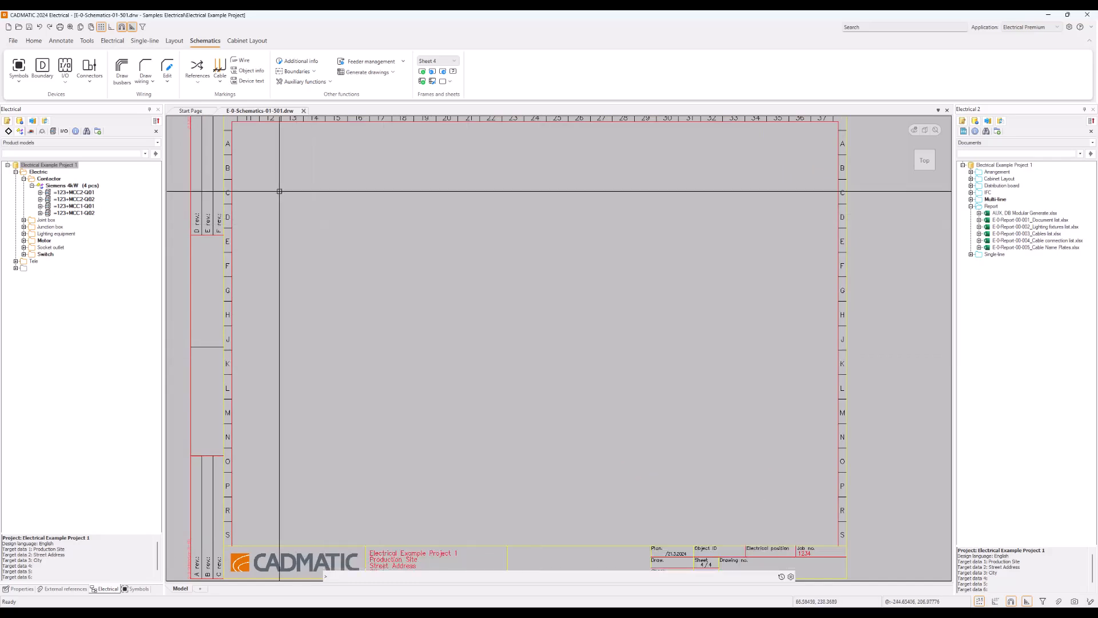
# - Start the CAD report "Cable connection with terminal blocks" from the Schema applications group for the empty sheet 4
pyautogui.click(114, 41)
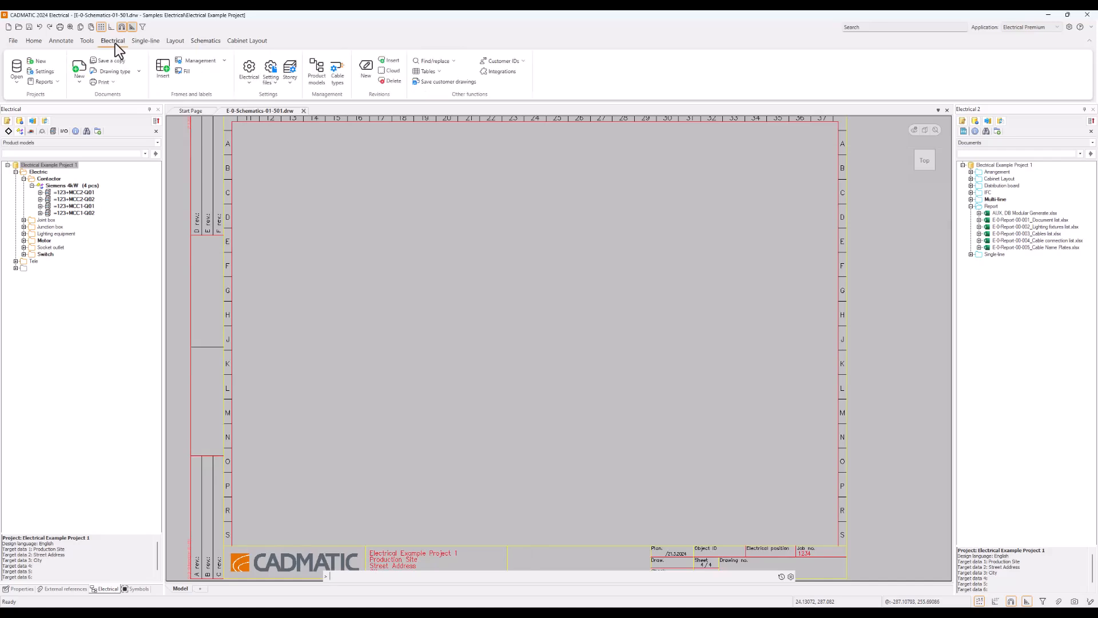
pyautogui.click(57, 81)
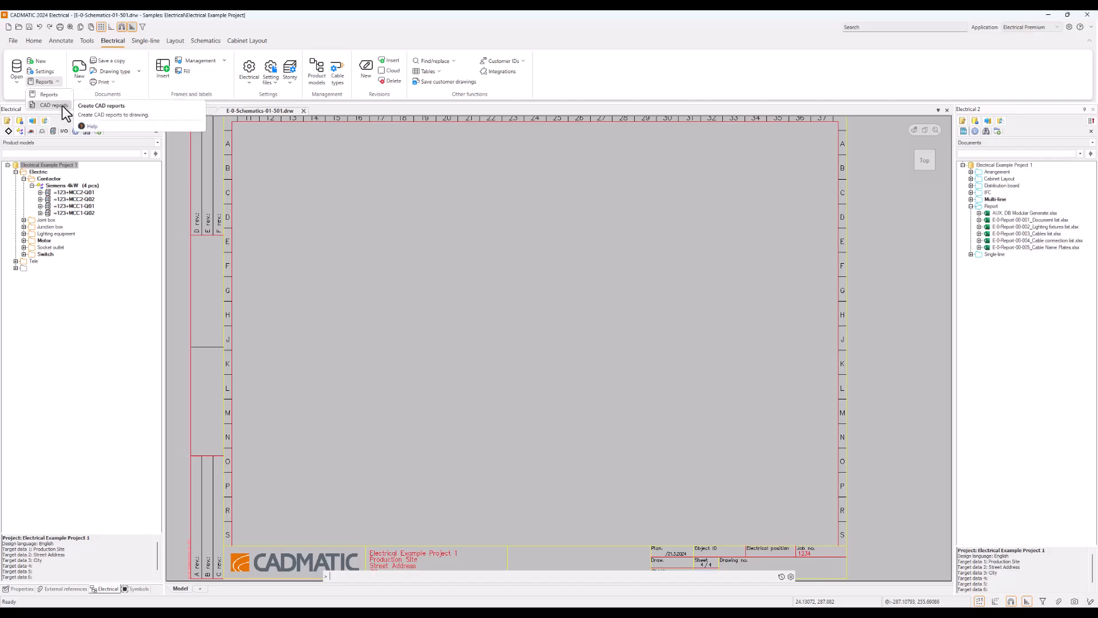
pyautogui.click(63, 105)
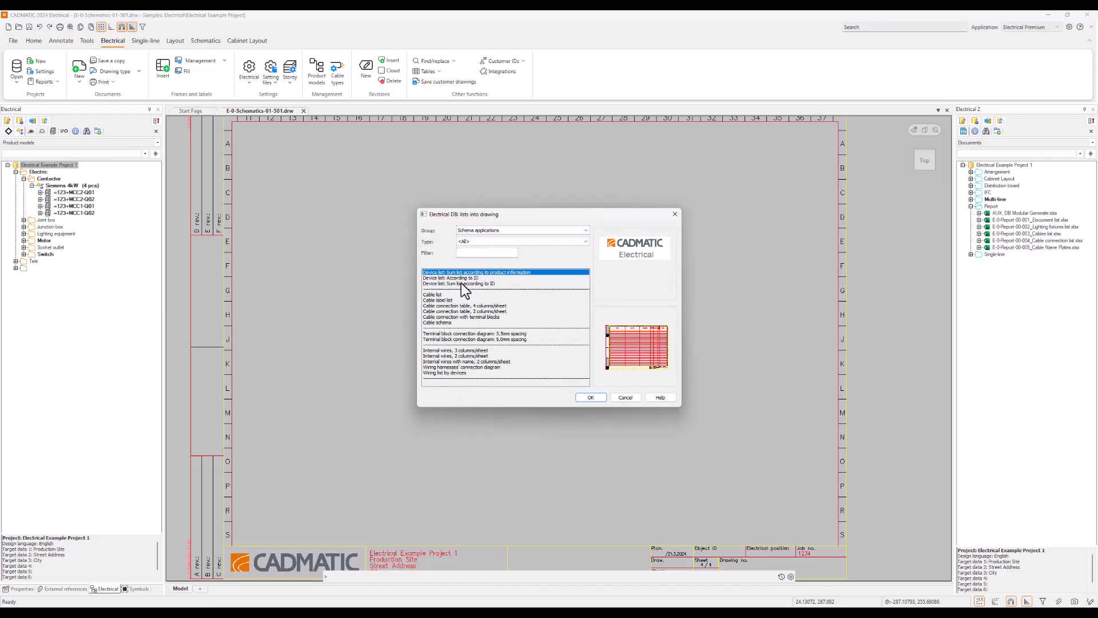
pyautogui.click(444, 316)
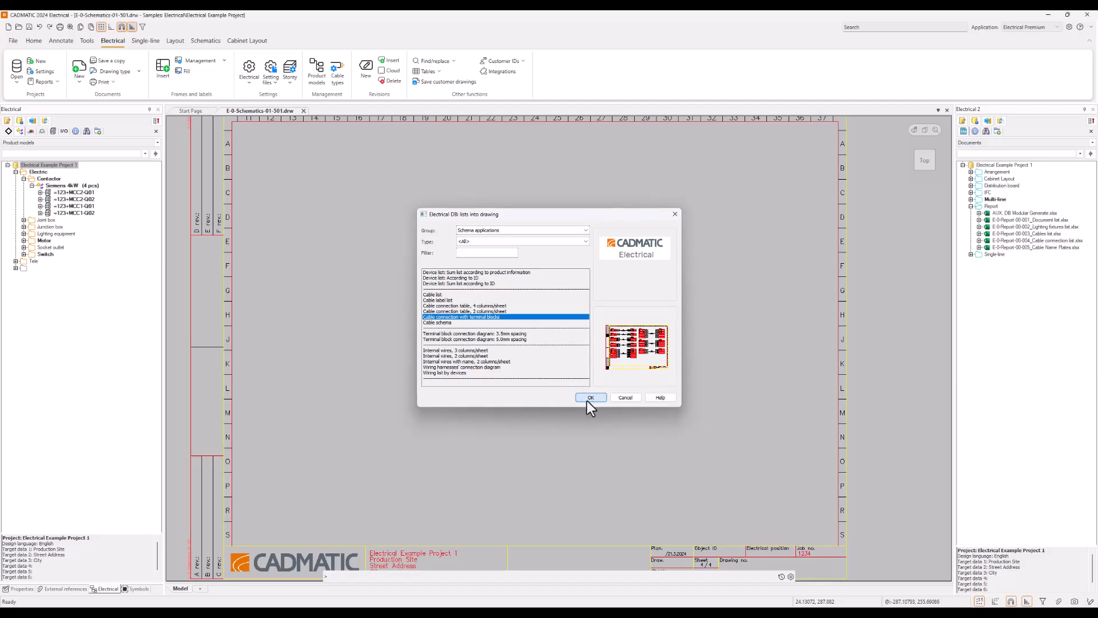
pyautogui.click(587, 400)
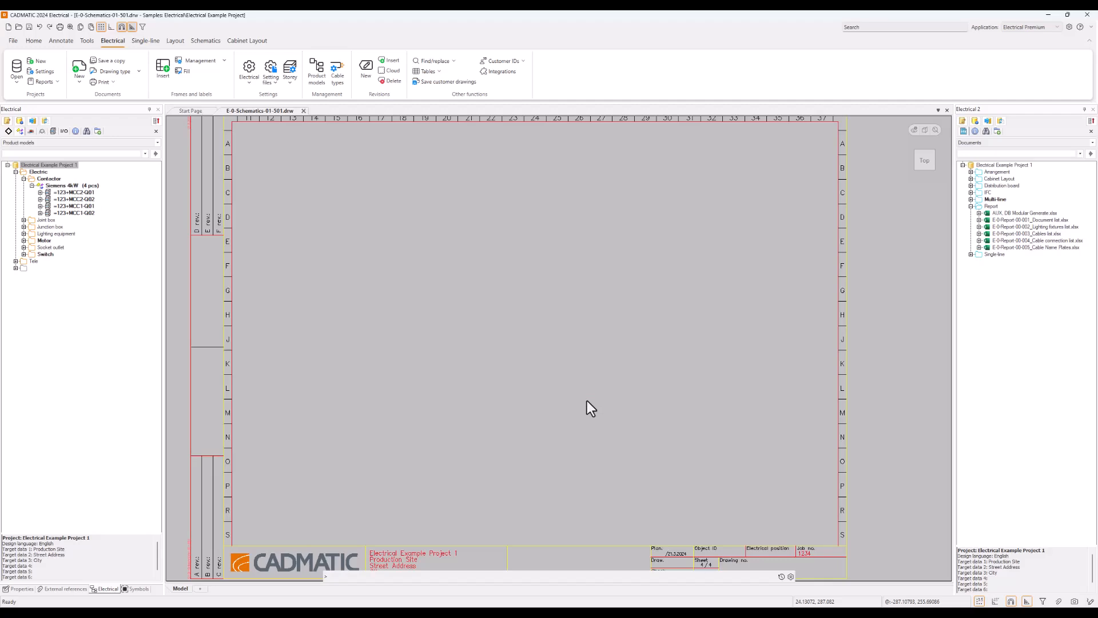
# - Start the cable wiring drawing at a corner point on the empty sheet and look through the project's cable list
pyautogui.click(562, 331)
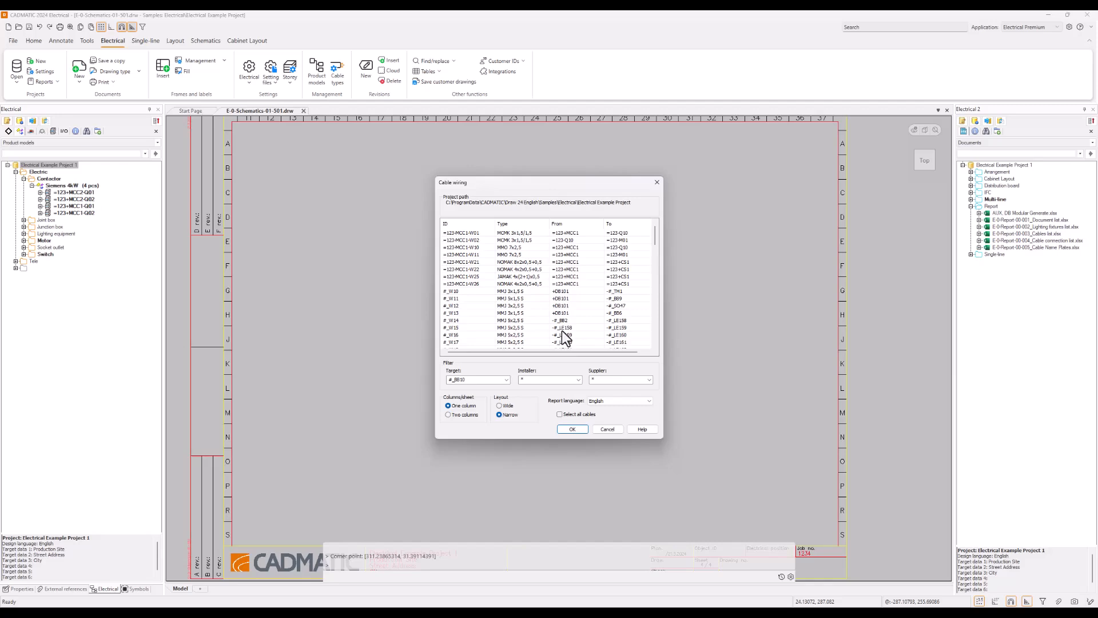
pyautogui.moveTo(656, 230); pyautogui.dragTo(654, 332)
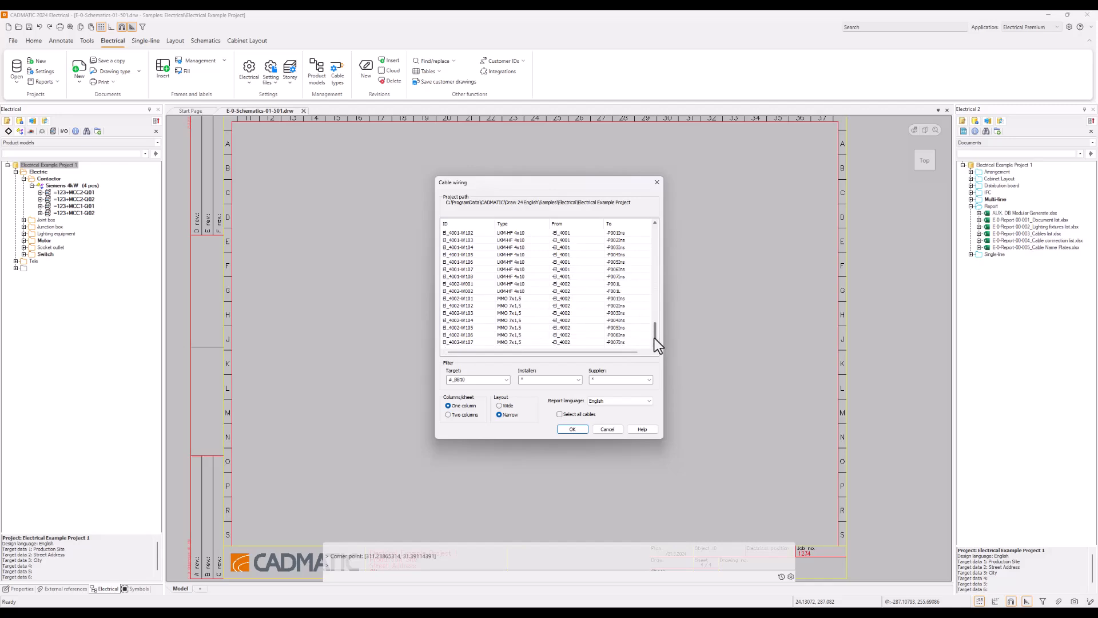
pyautogui.moveTo(655, 338); pyautogui.dragTo(660, 238)
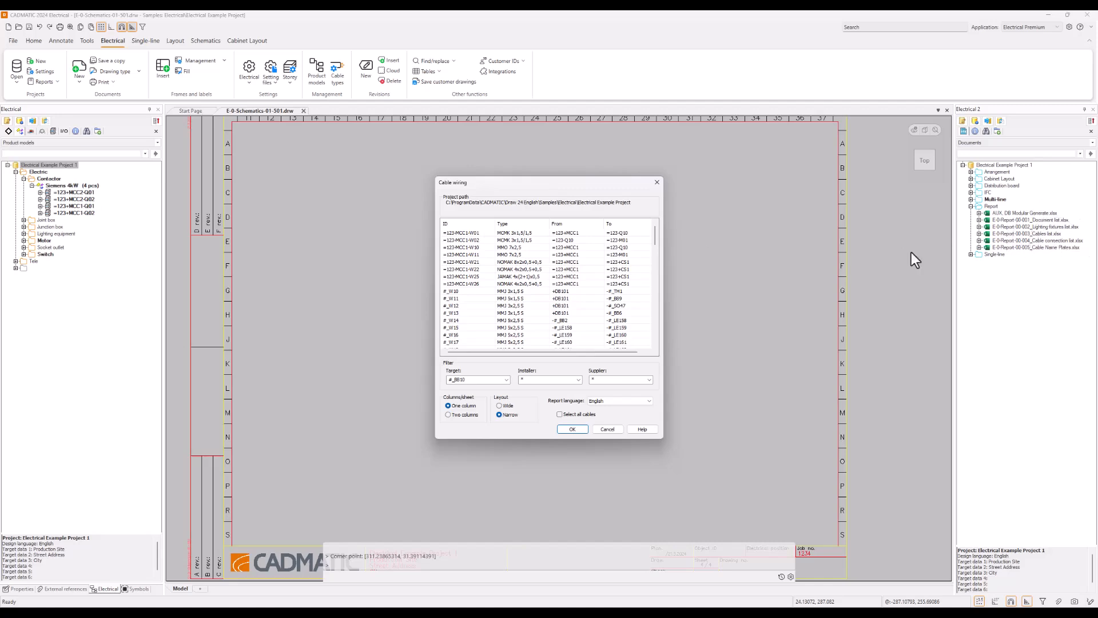
# - Select the =123-MCC1 cables from W01 to W26 in the cable list, leaving out W02
pyautogui.click(575, 233)
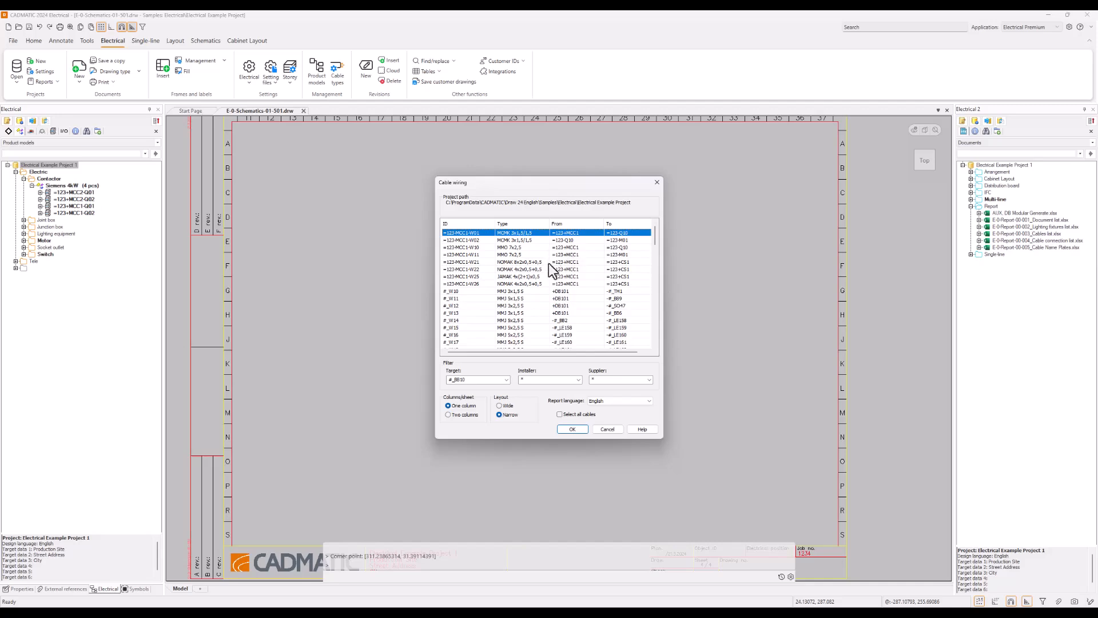
pyautogui.keyDown('shift'); pyautogui.click(569, 283); pyautogui.keyUp('shift')
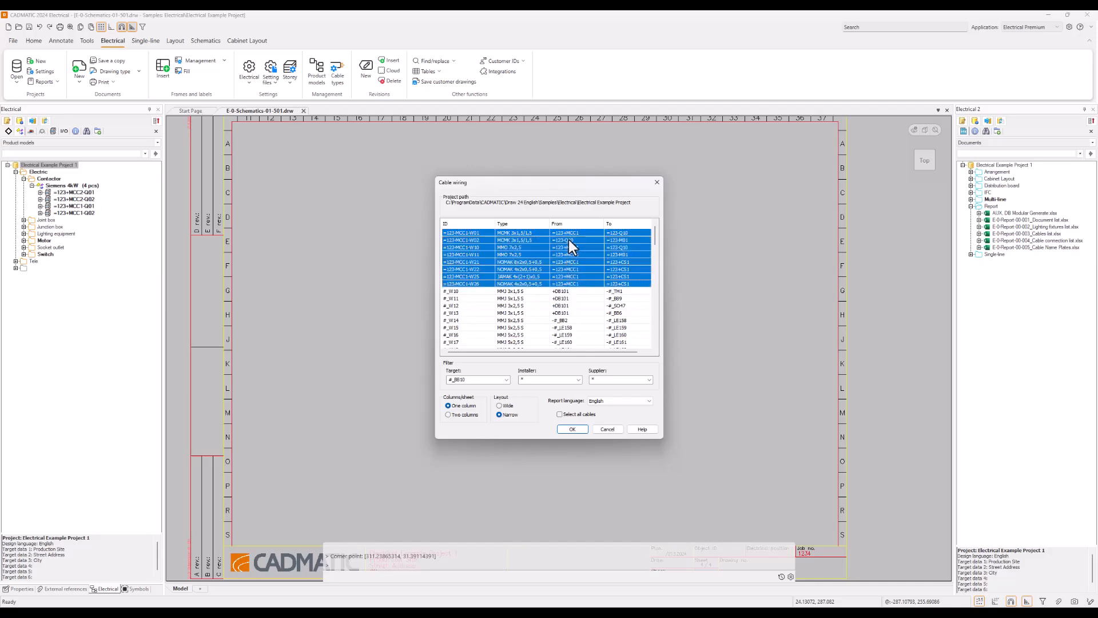
pyautogui.keyDown('ctrl'); pyautogui.click(568, 240); pyautogui.keyUp('ctrl')
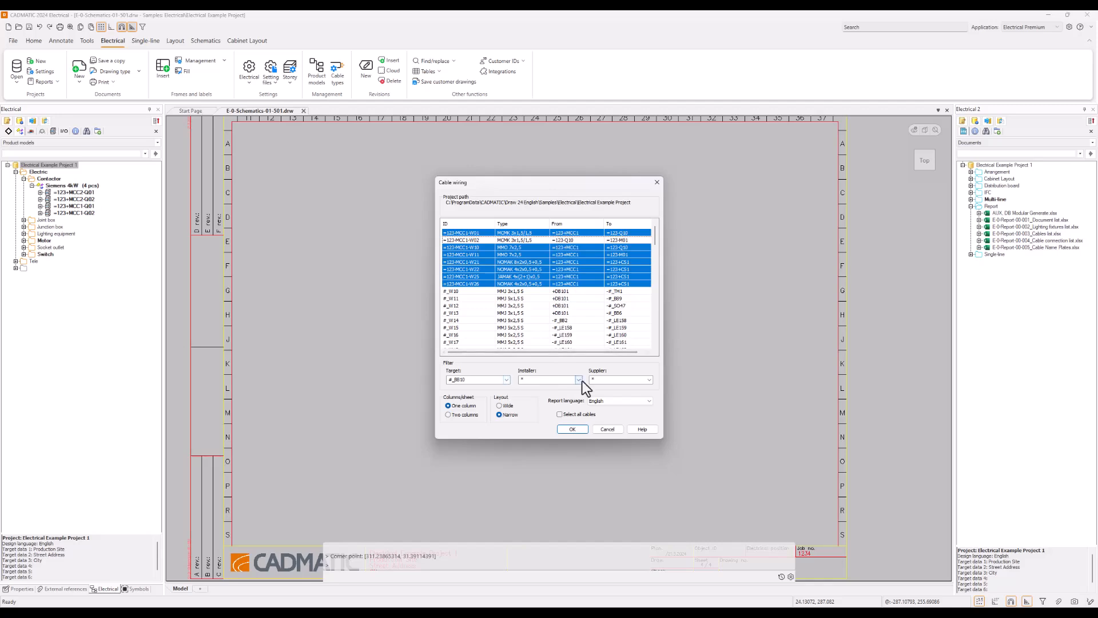
# - Filter the cable list by target =123+MCC1 and select every listed cable
pyautogui.click(509, 379)
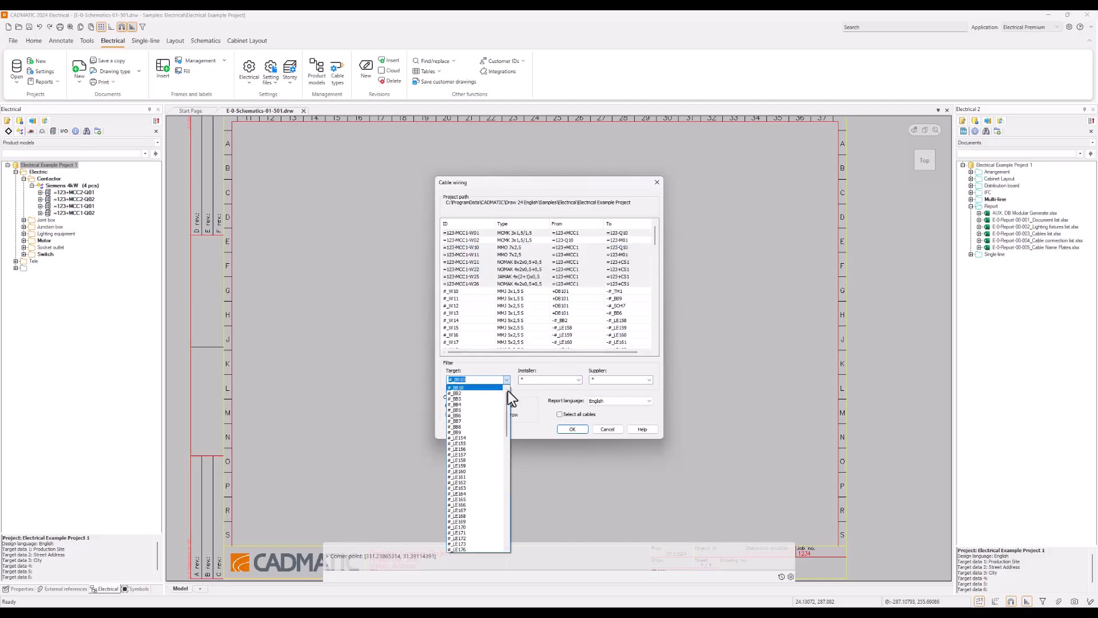
pyautogui.moveTo(507, 390); pyautogui.dragTo(509, 468)
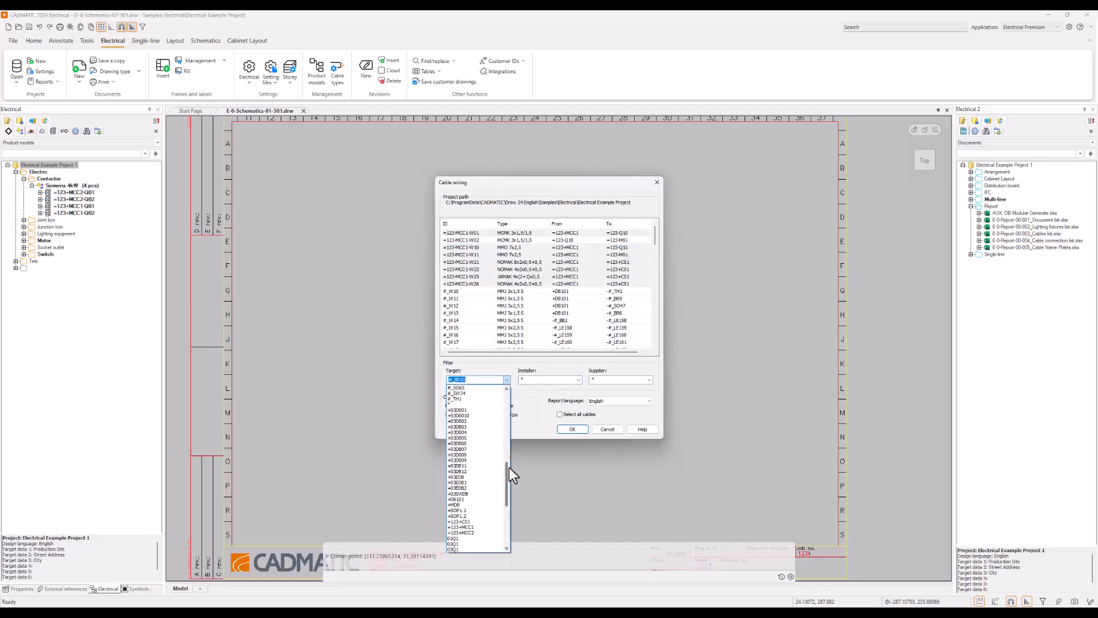
pyautogui.click(473, 527)
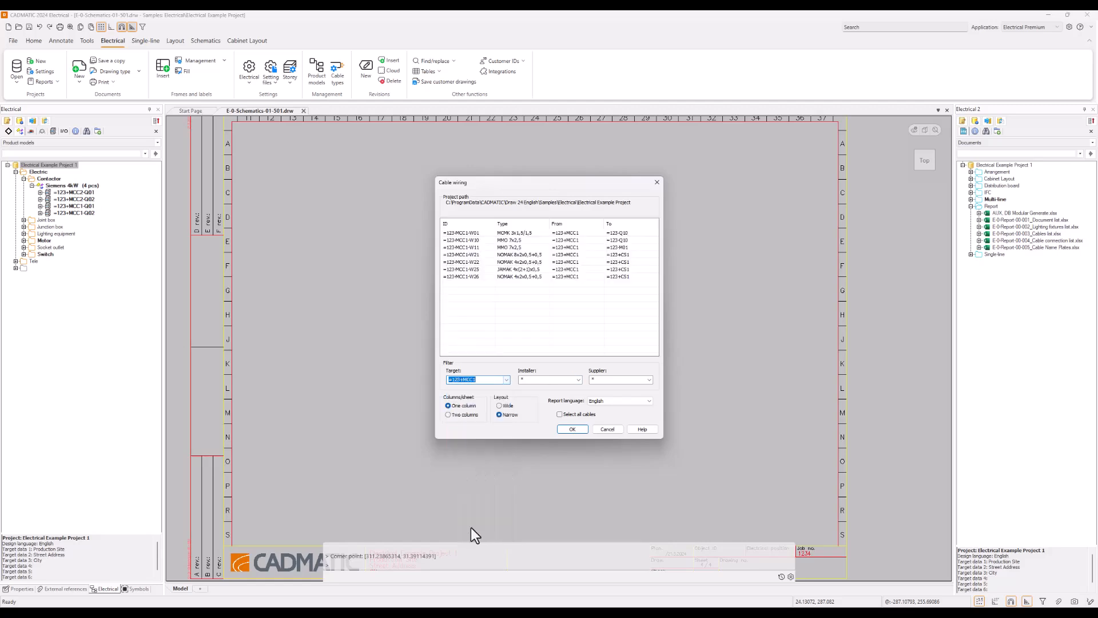
pyautogui.click(576, 232)
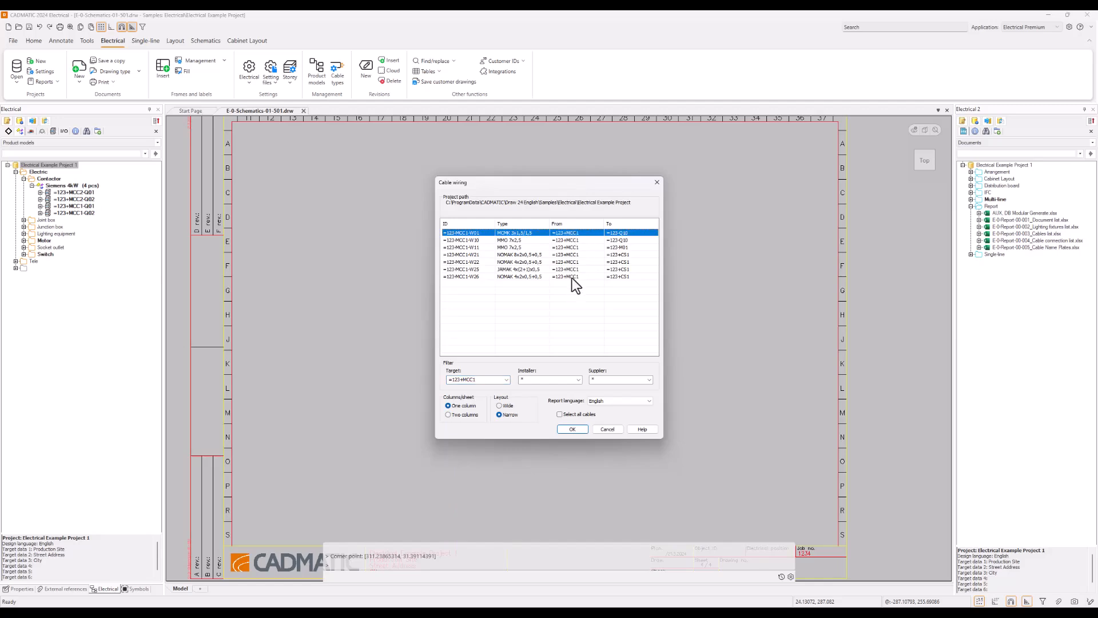
pyautogui.keyDown('shift'); pyautogui.click(572, 277); pyautogui.keyUp('shift')
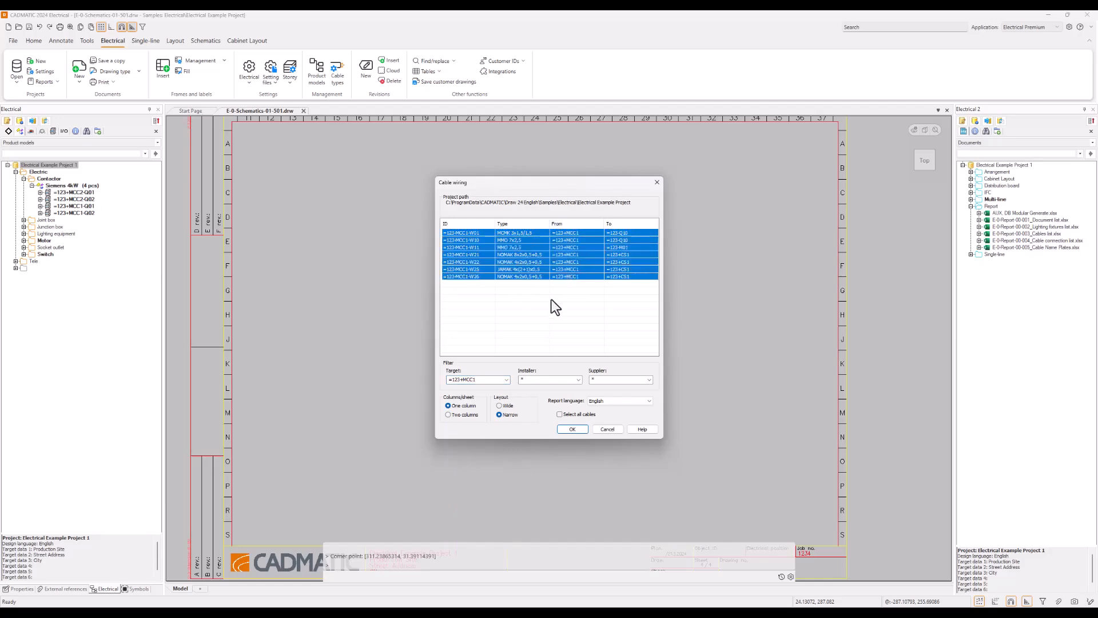
# - Review the installer, supplier and report language options, and set the wiring layout to two columns per sheet
pyautogui.click(578, 380)
pyautogui.click(578, 388)
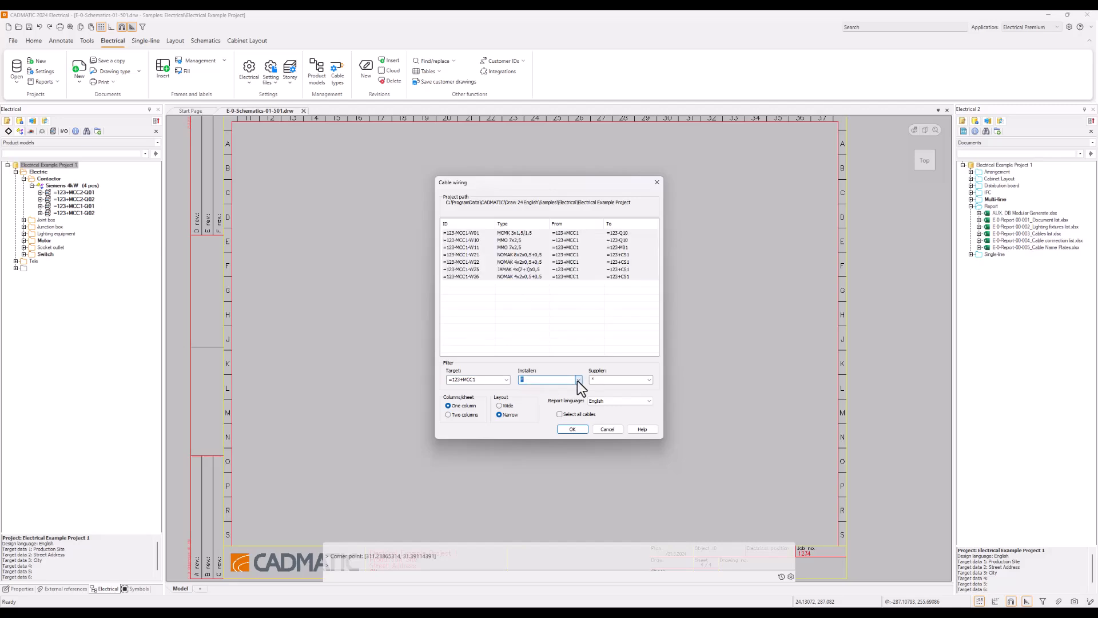
pyautogui.click(651, 380)
pyautogui.click(651, 380)
pyautogui.click(464, 415)
pyautogui.click(649, 401)
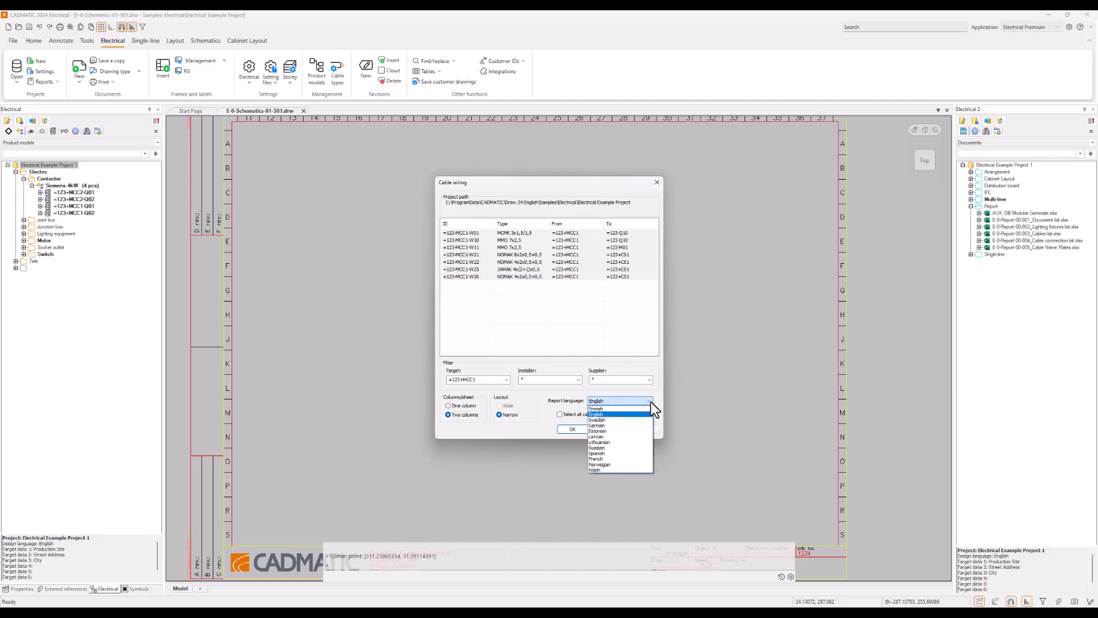
pyautogui.click(651, 403)
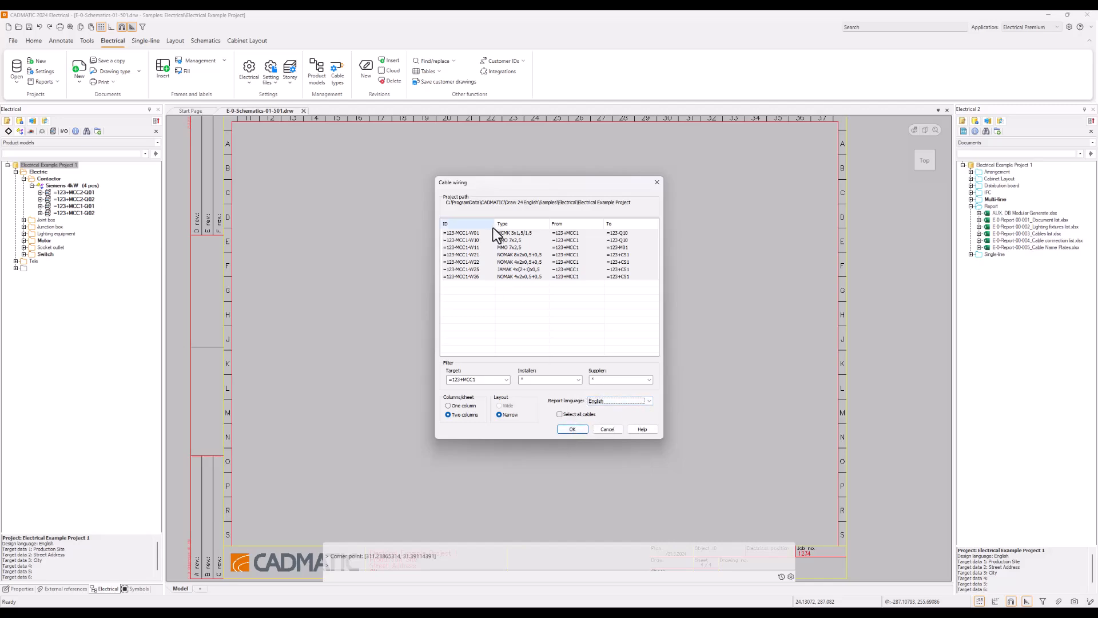
# - Enable selection of all cables and generate the cable wiring diagrams on the sheet
pyautogui.click(559, 414)
pyautogui.click(560, 414)
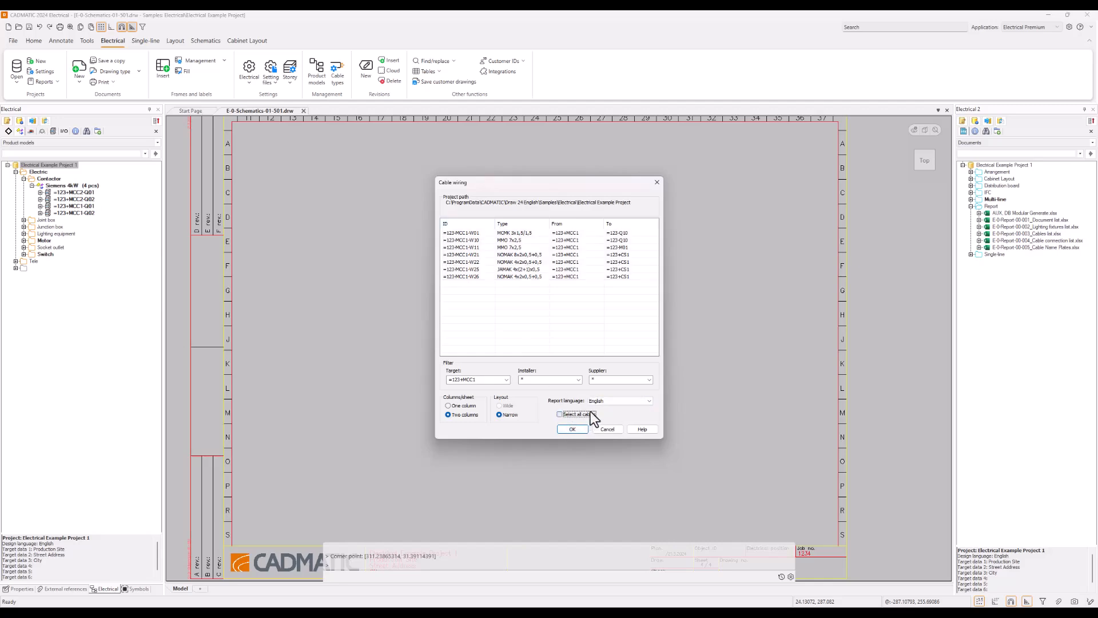
pyautogui.click(559, 414)
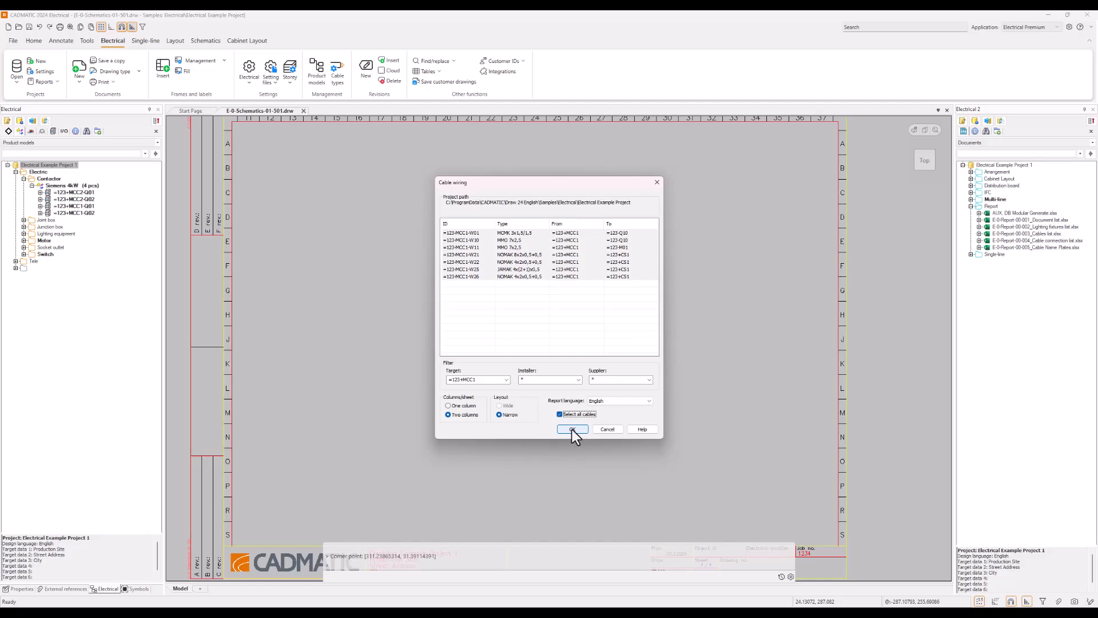
pyautogui.click(572, 430)
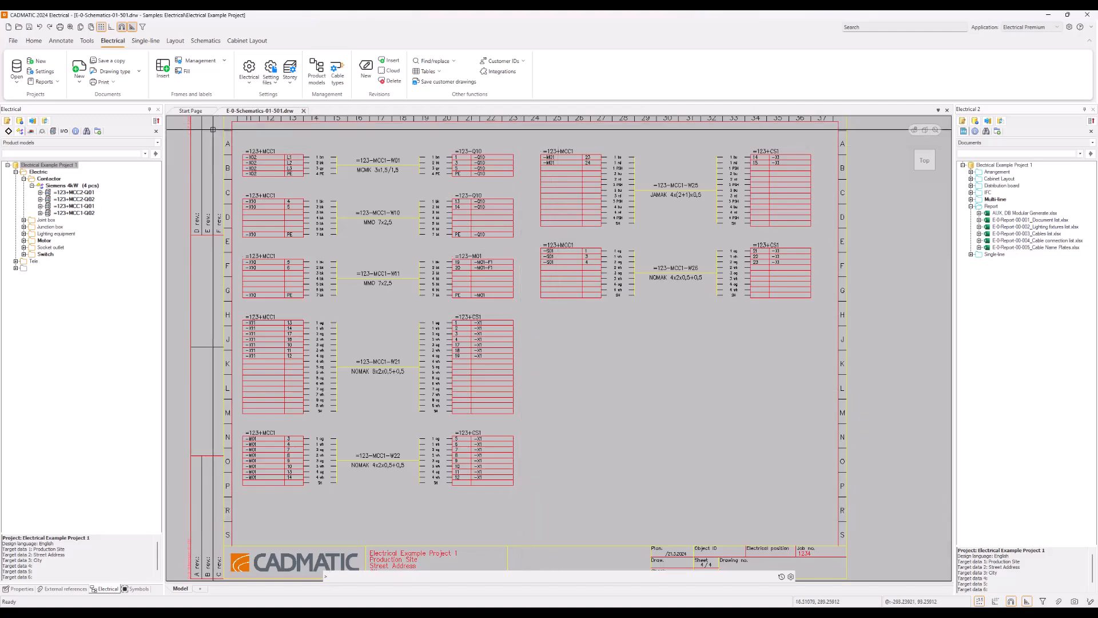
pyautogui.click(239, 144)
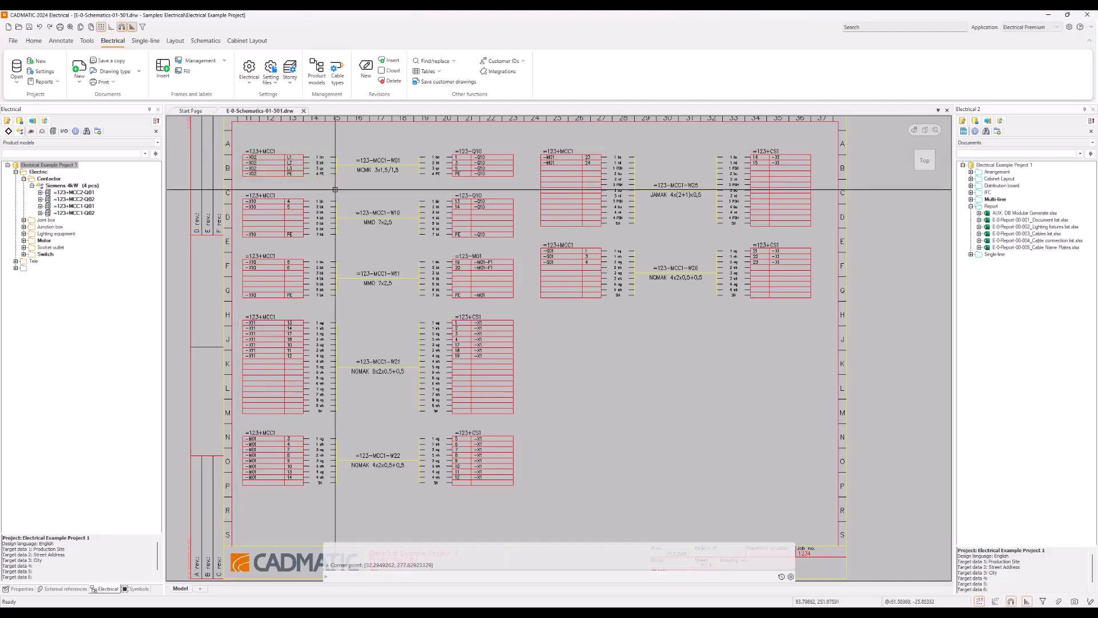
# - Open the 00-004 Cable connection list report in Excel, compare it beside the wiring diagrams, and return to the CADMATIC drawing
pyautogui.rightClick(1039, 241)
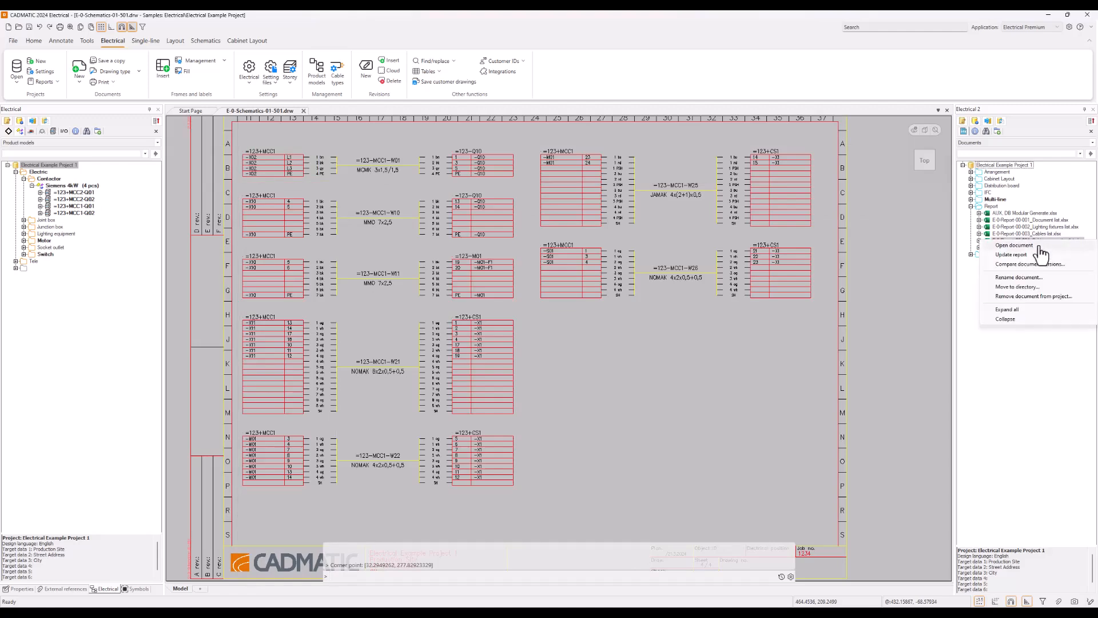
pyautogui.click(1038, 253)
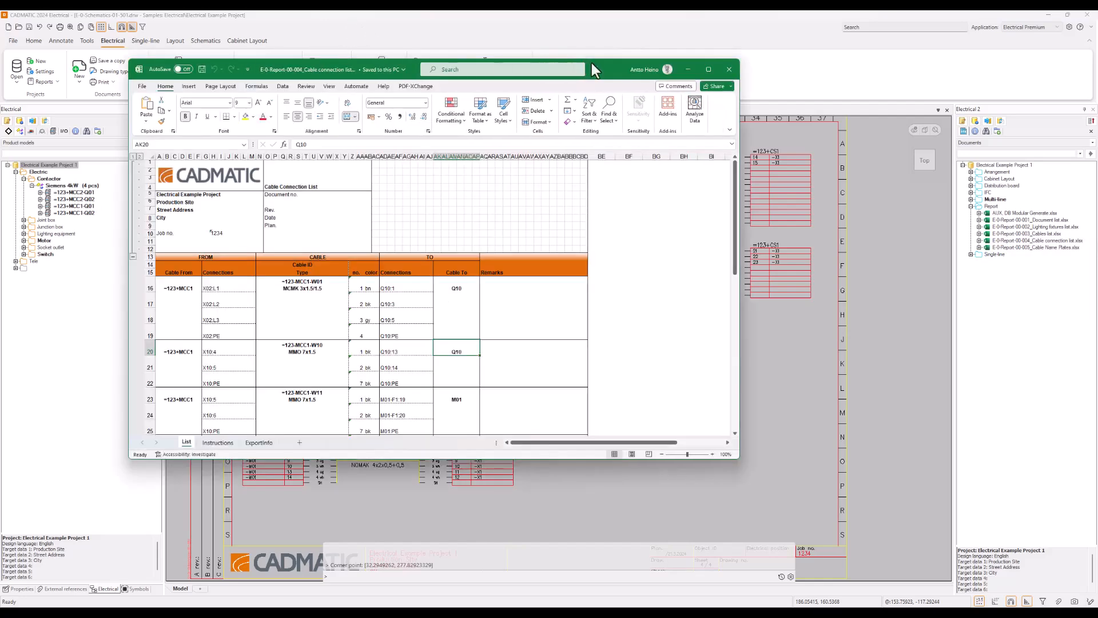
pyautogui.moveTo(595, 70); pyautogui.dragTo(926, 118)
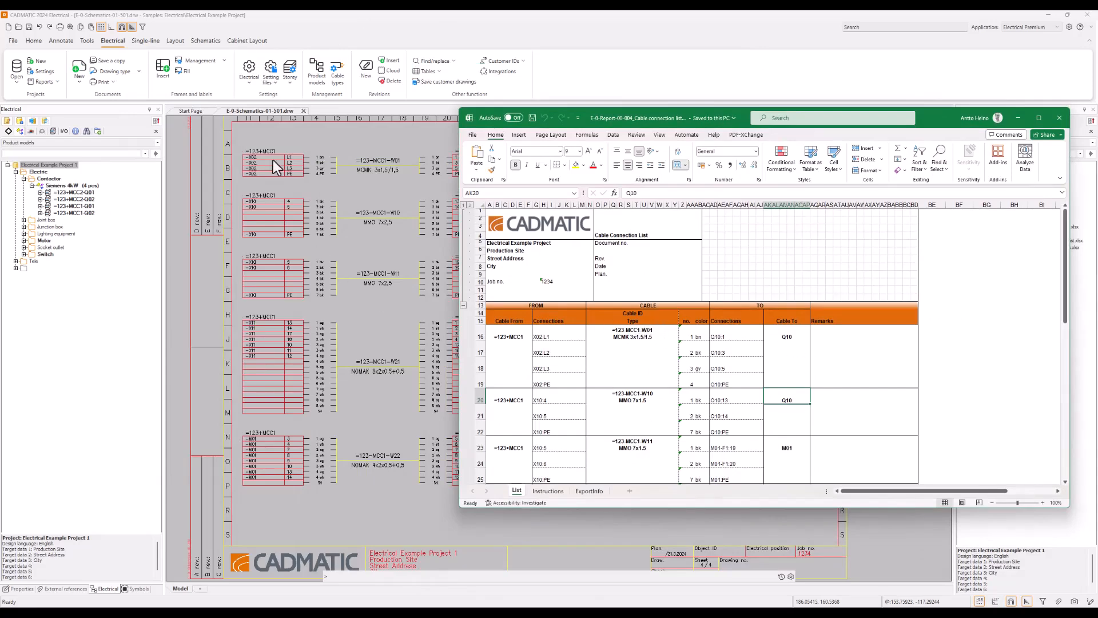
pyautogui.moveTo(922, 122); pyautogui.dragTo(973, 118)
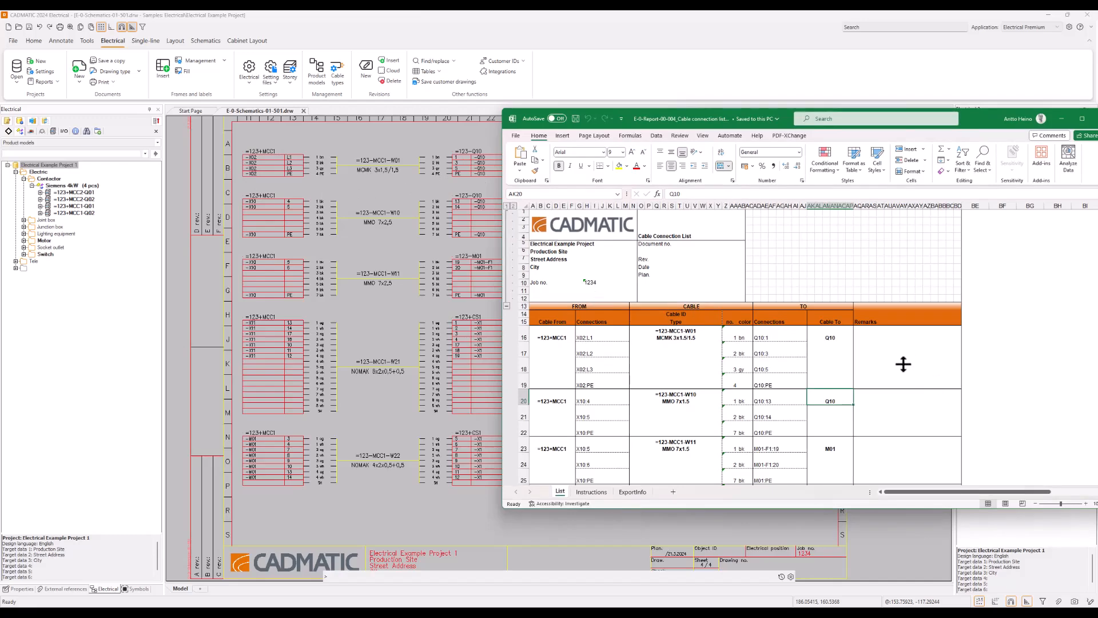
pyautogui.moveTo(977, 118); pyautogui.dragTo(860, 115)
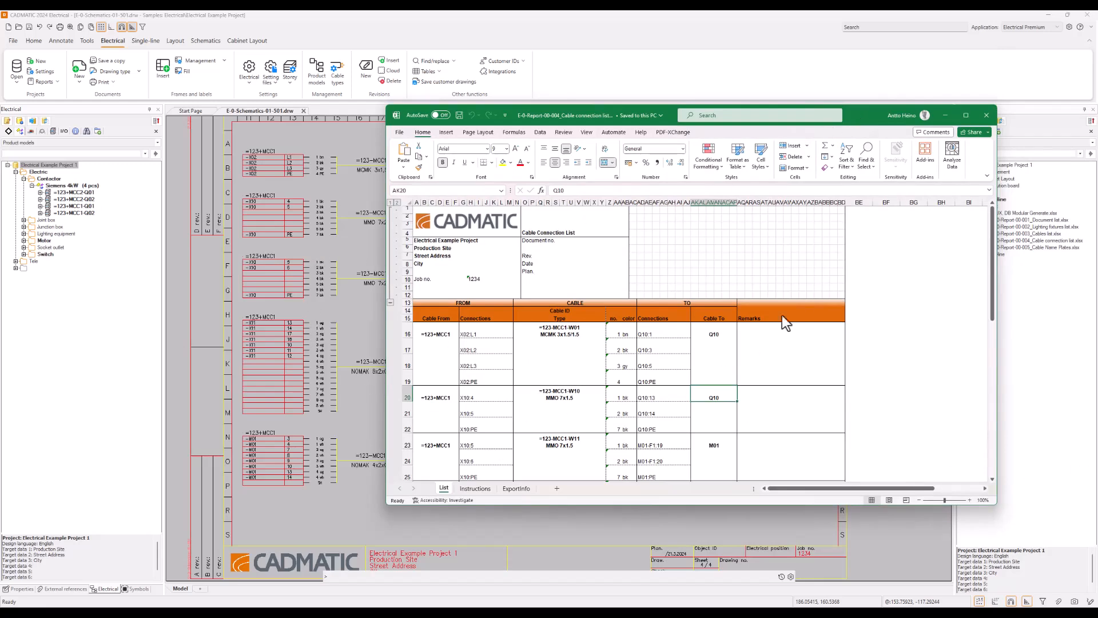
pyautogui.click(283, 139)
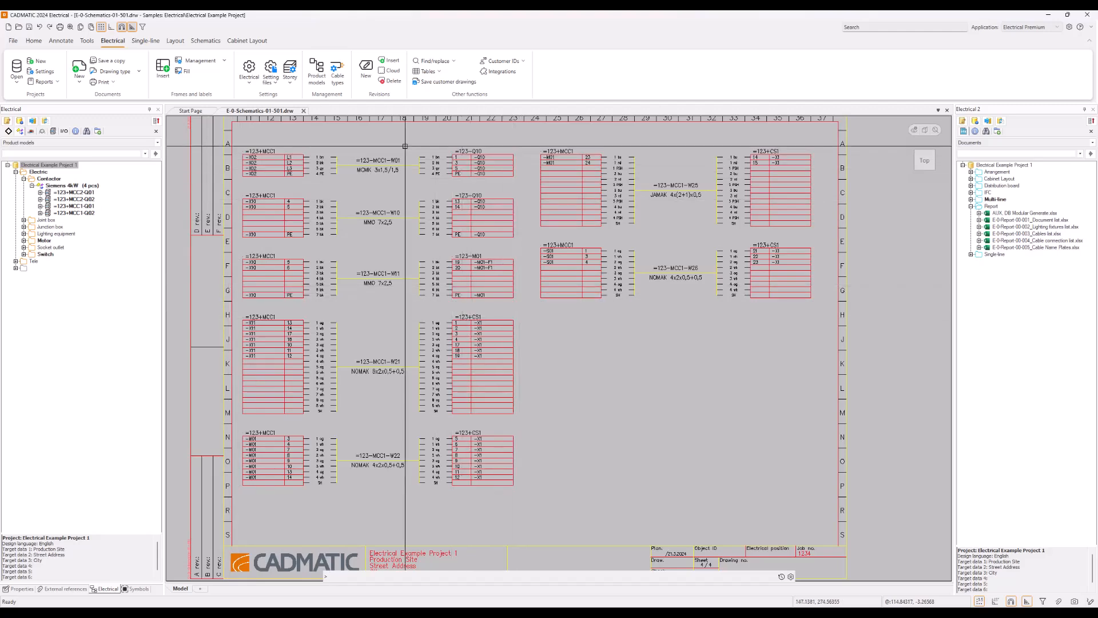
# - Select the =123-MCC1-W01 cable symbol in the first wiring diagram and examine its wiring up close
pyautogui.click(370, 154)
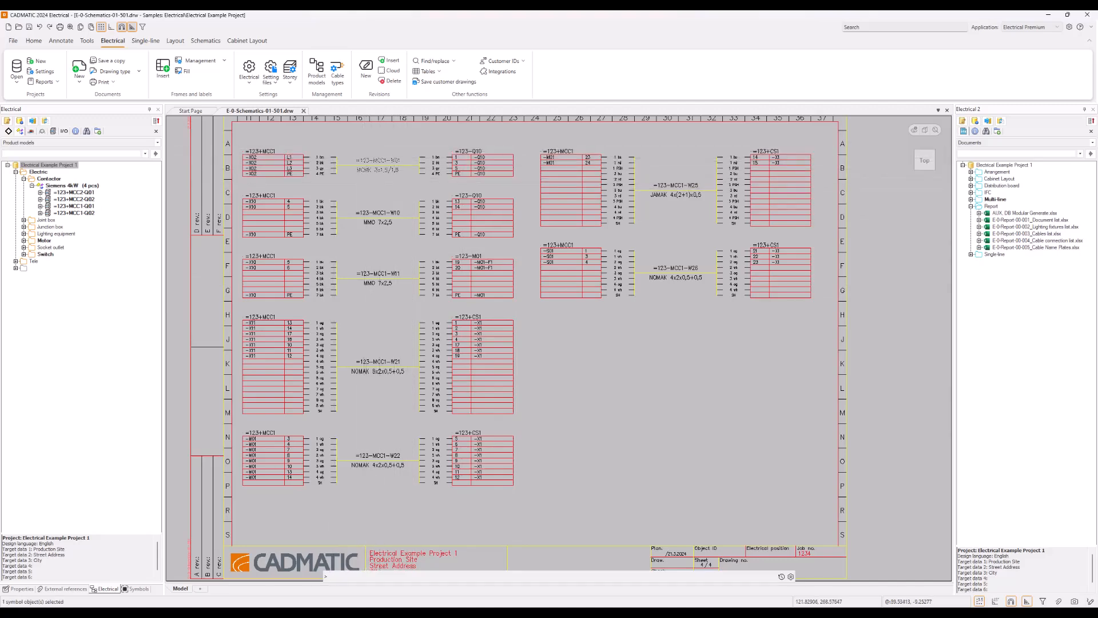
pyautogui.rightClick(383, 159)
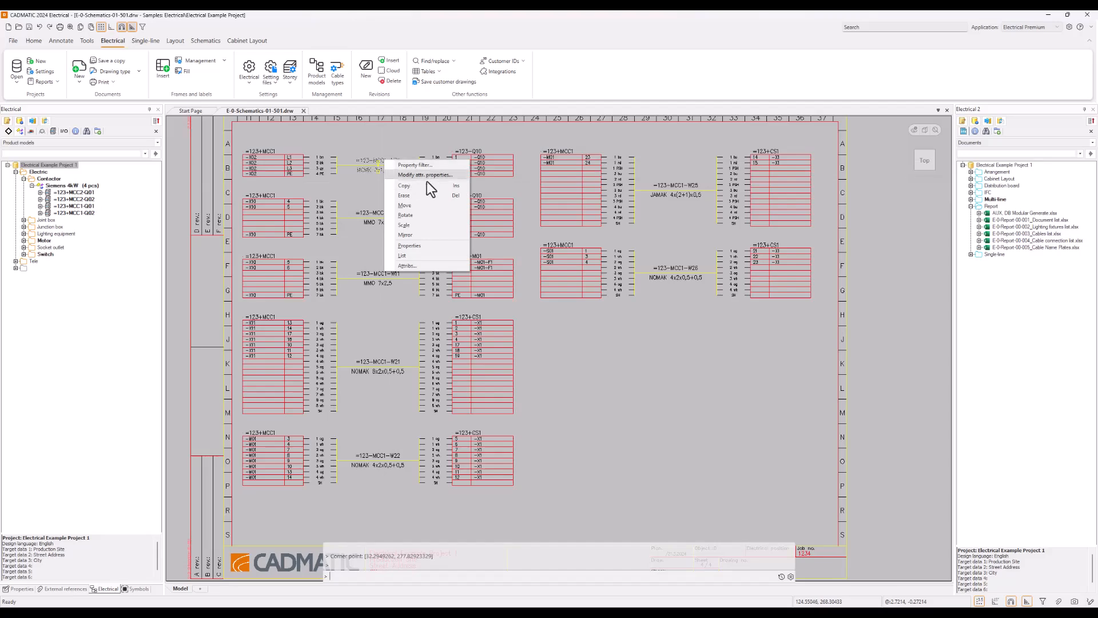
pyautogui.press('Escape')
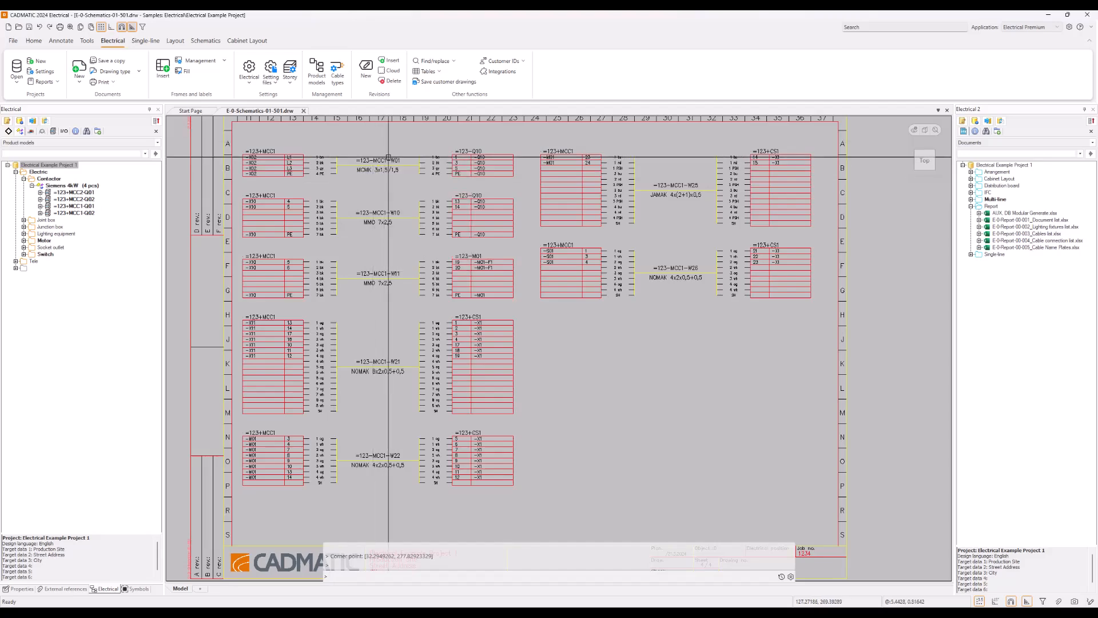
pyautogui.scroll(3, 385, 162)
pyautogui.moveTo(386, 162); pyautogui.dragTo(475, 288, button='middle')
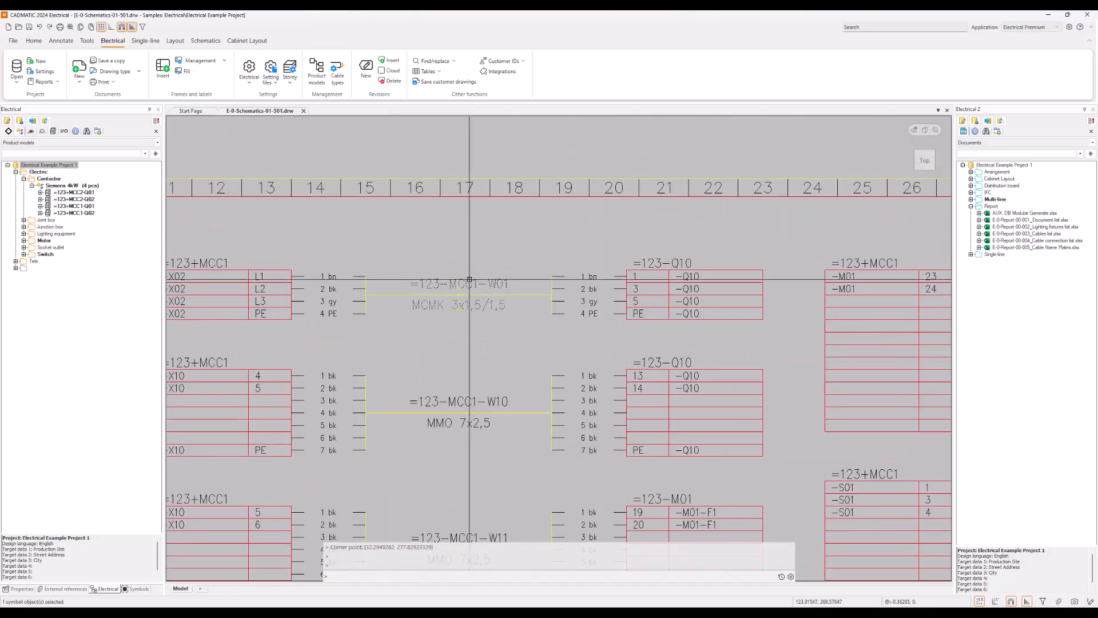
# - Find cable =123-MCC1-W01 under the MCMK 3x1,5/1,5 power cables in the project's cable types and show its occurrences from the drawing
pyautogui.click(42, 131)
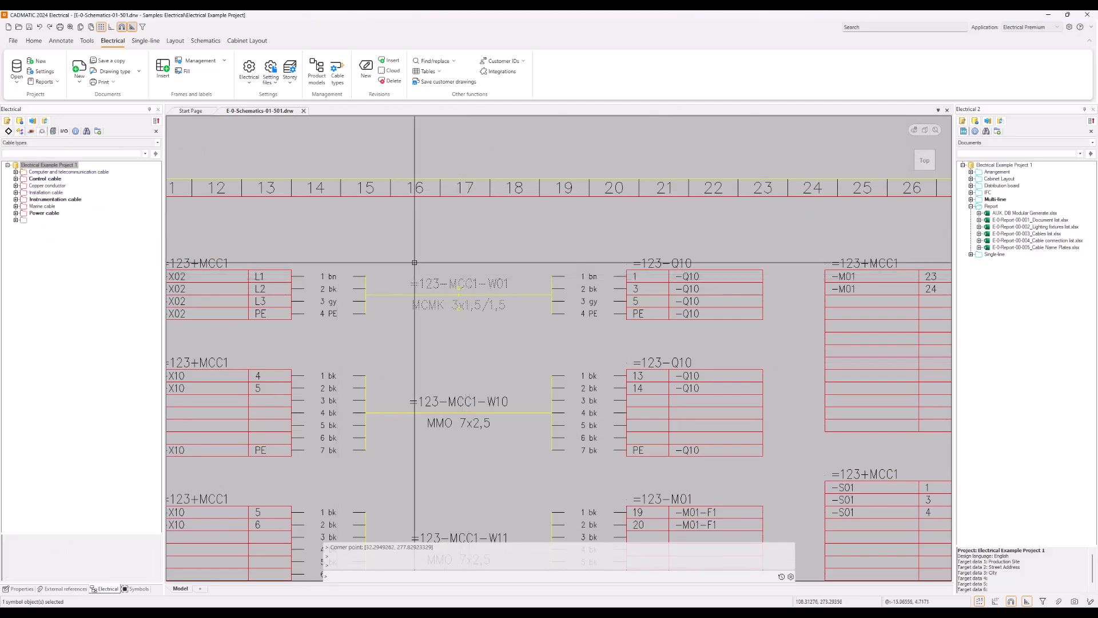
pyautogui.click(16, 212)
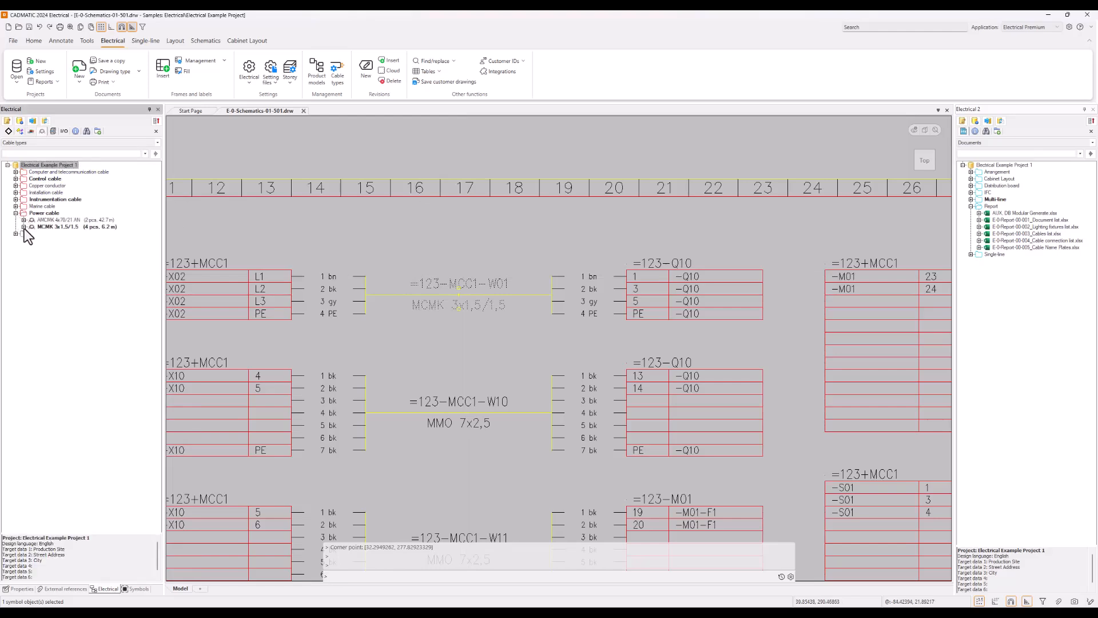
pyautogui.click(24, 226)
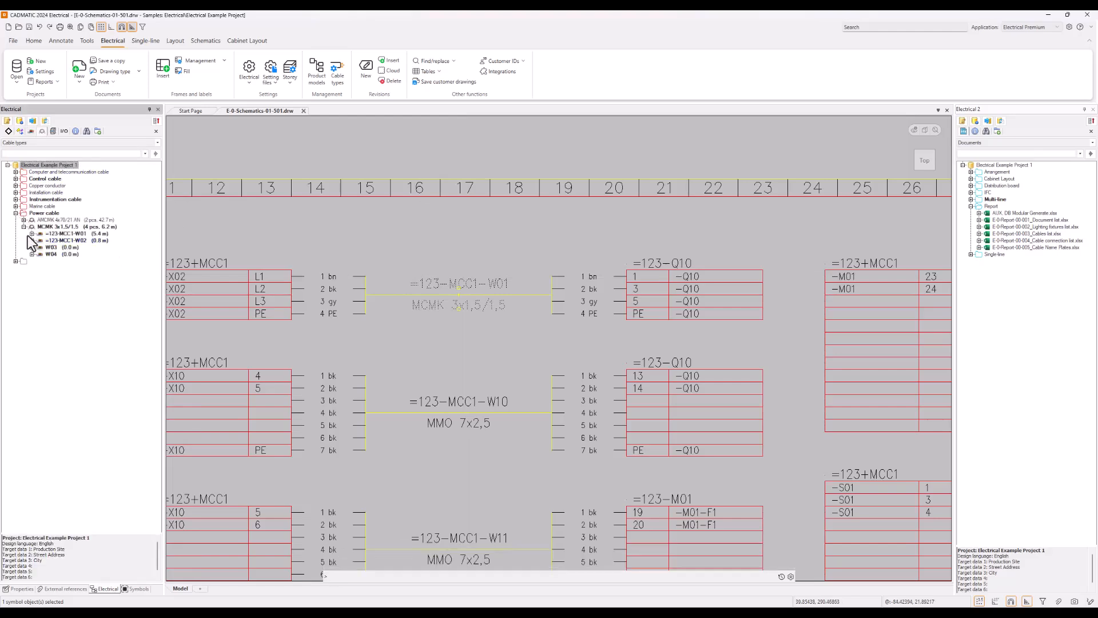
pyautogui.click(32, 233)
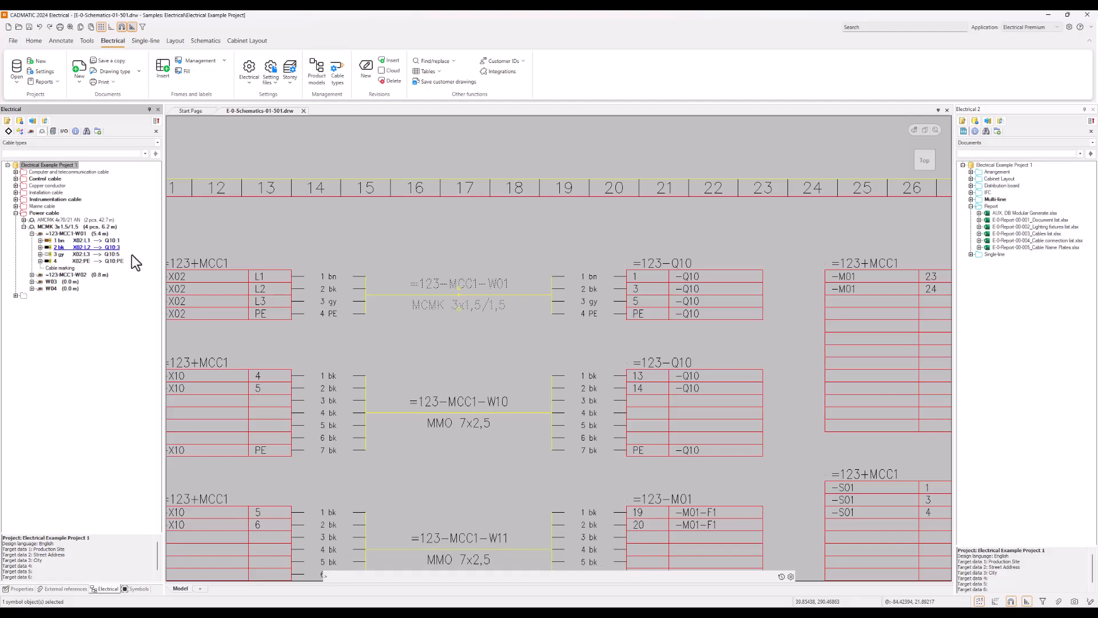
pyautogui.rightClick(58, 234)
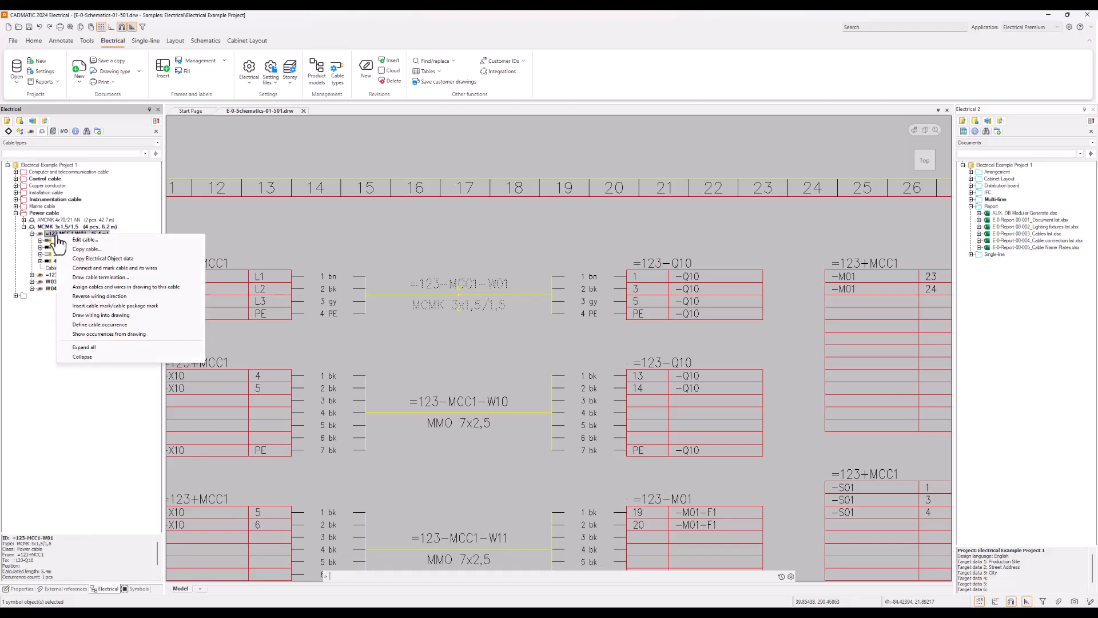
pyautogui.click(126, 336)
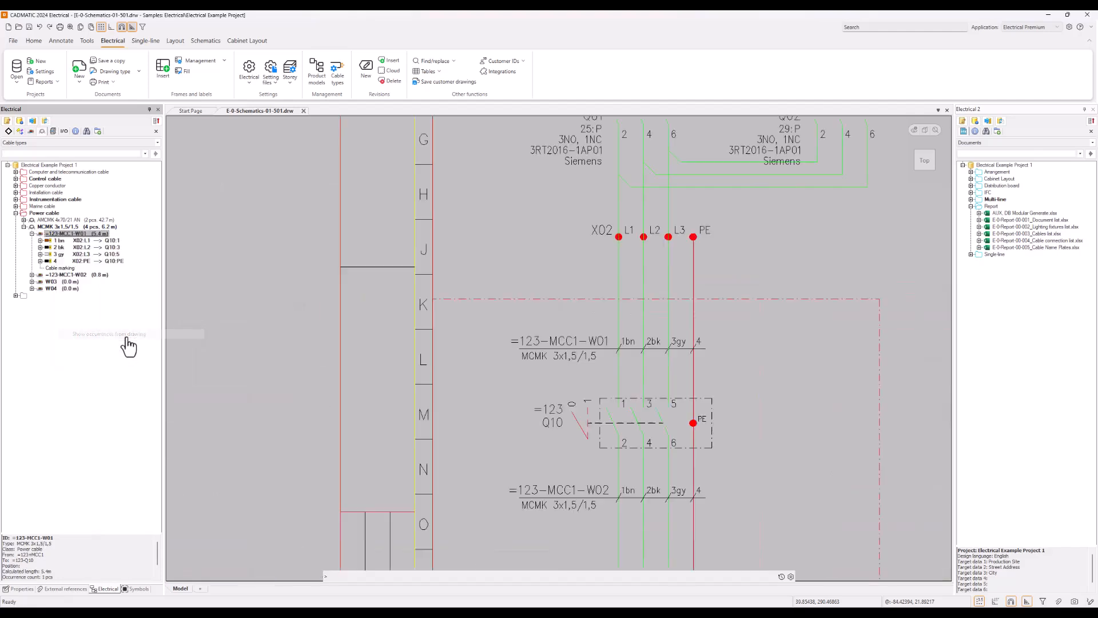
pyautogui.scroll(-2, 534, 318)
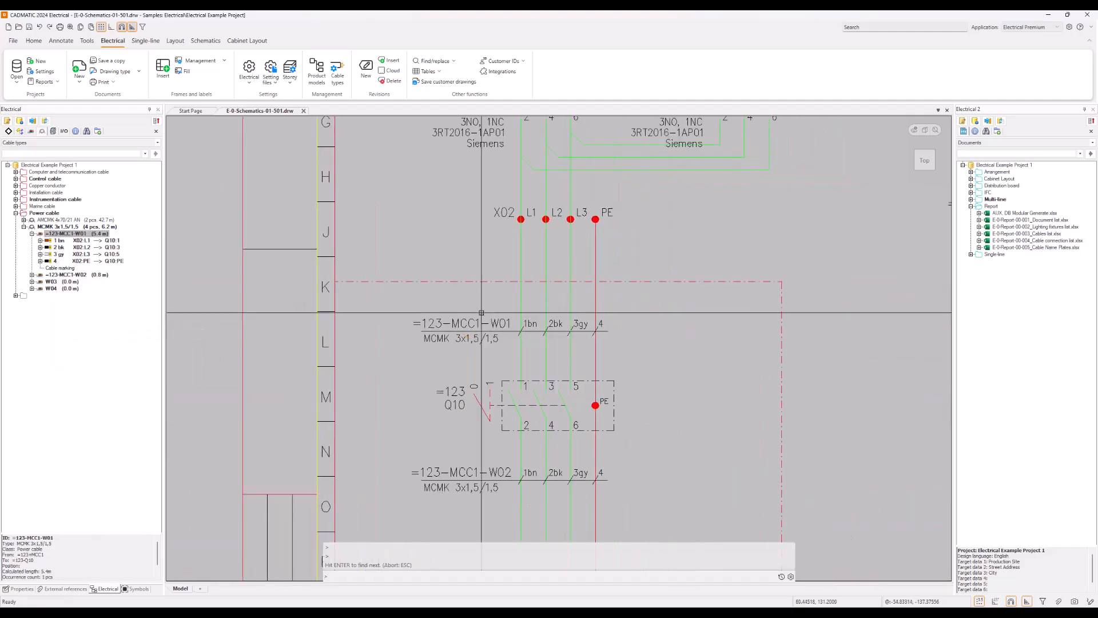
# - Advance from the schematic to the next occurrence of =123-MCC1-W01 and inspect its symbol in the wiring diagram
pyautogui.scroll(-2, 462, 346)
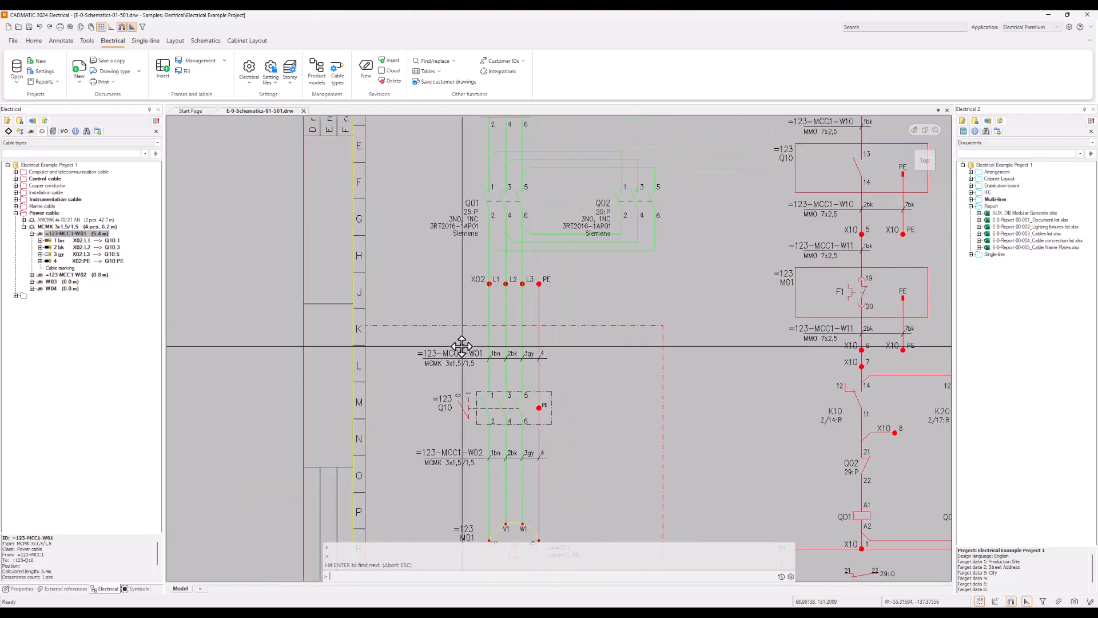
pyautogui.press('Return')
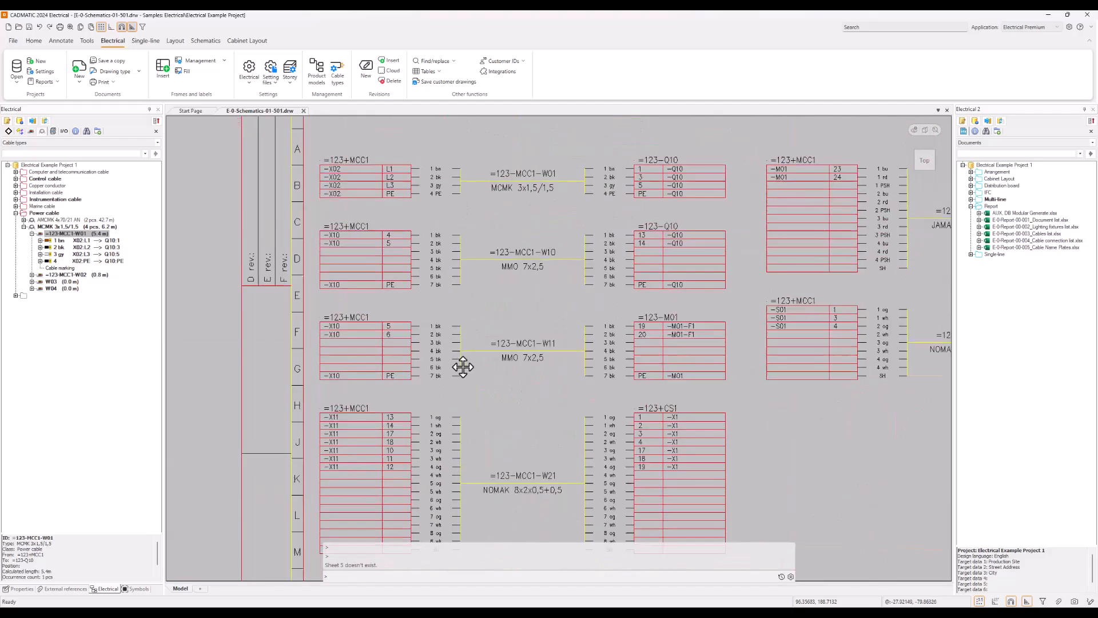
pyautogui.moveTo(463, 367); pyautogui.dragTo(457, 379, button='middle')
pyautogui.moveTo(559, 187); pyautogui.dragTo(505, 269, button='middle')
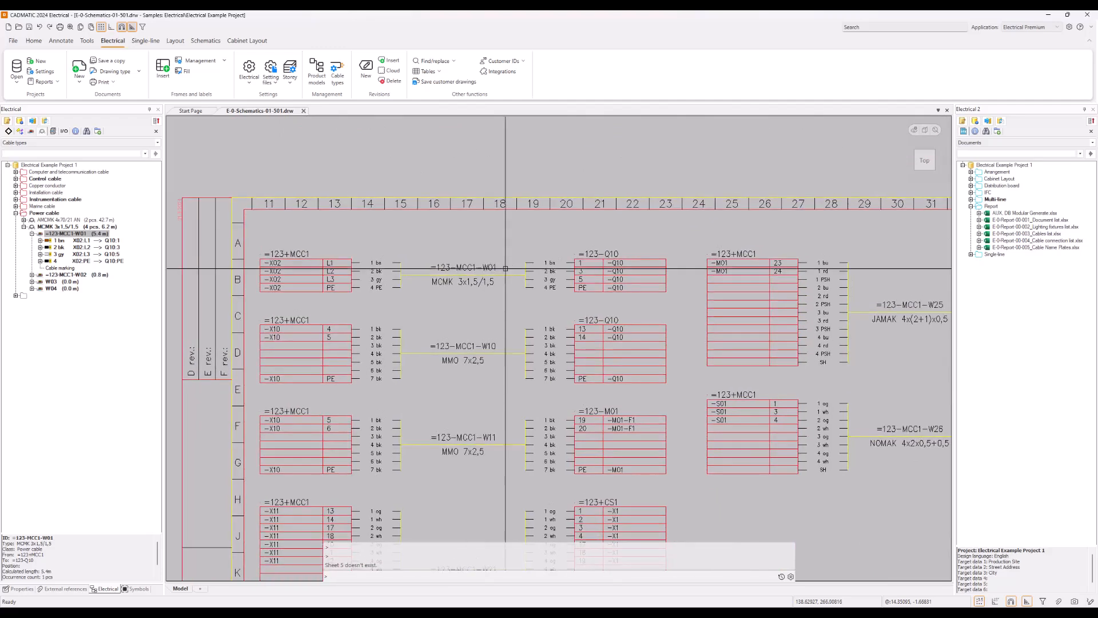
pyautogui.scroll(1, 506, 268)
pyautogui.click(505, 268)
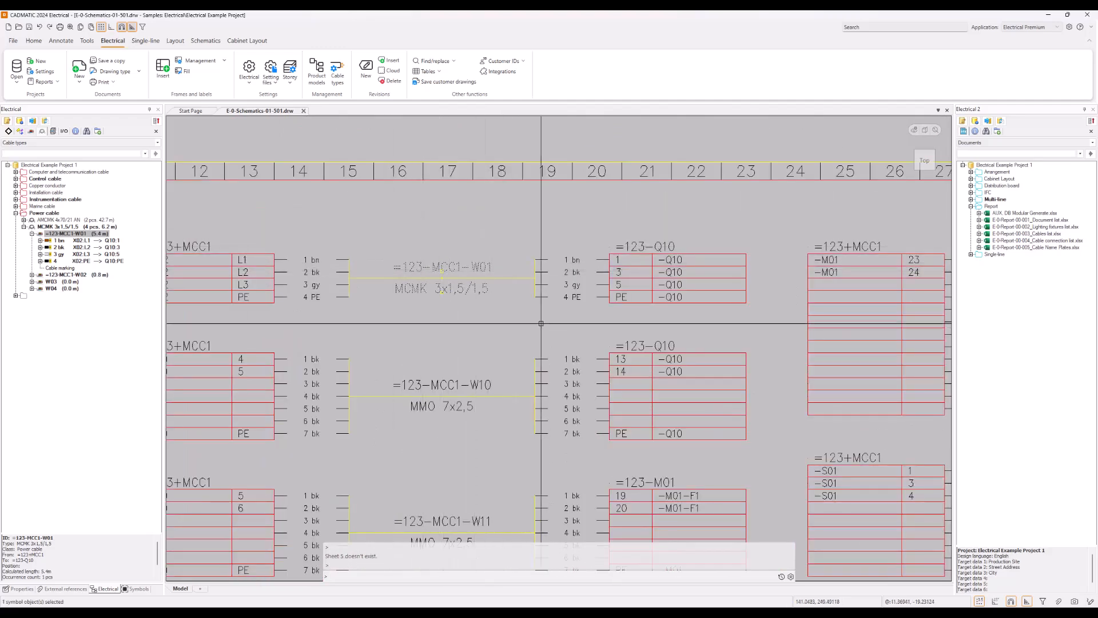
pyautogui.press('Escape')
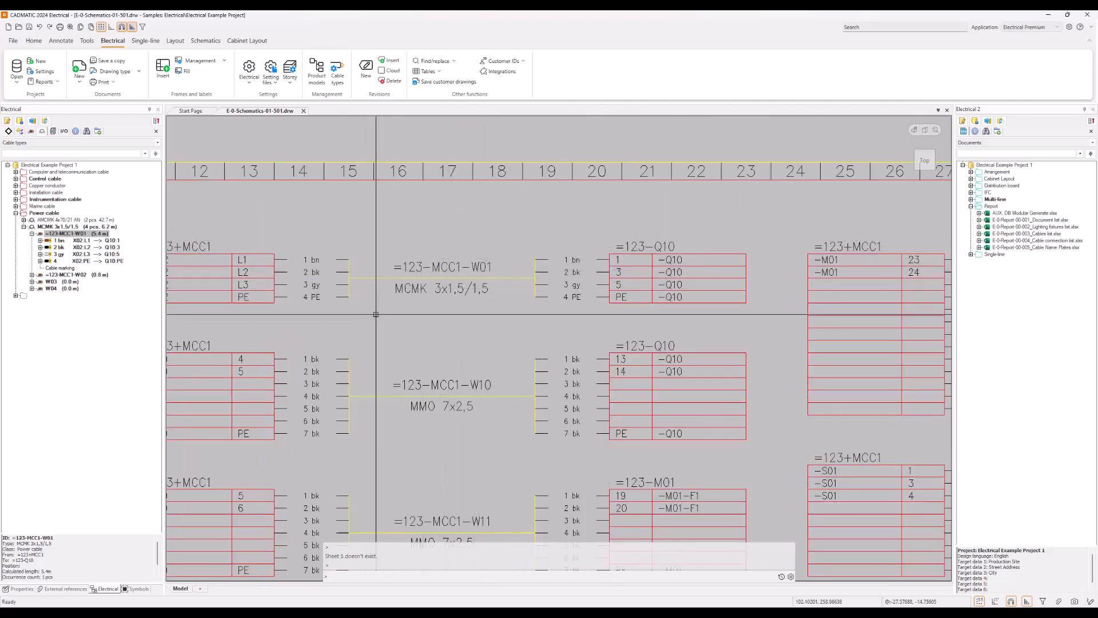
# - Review all the generated cable wiring diagrams on the sheet, examining the =123-MCC1-W21 and =123-MCC1-W22 diagrams up close
pyautogui.scroll(-1, 490, 339)
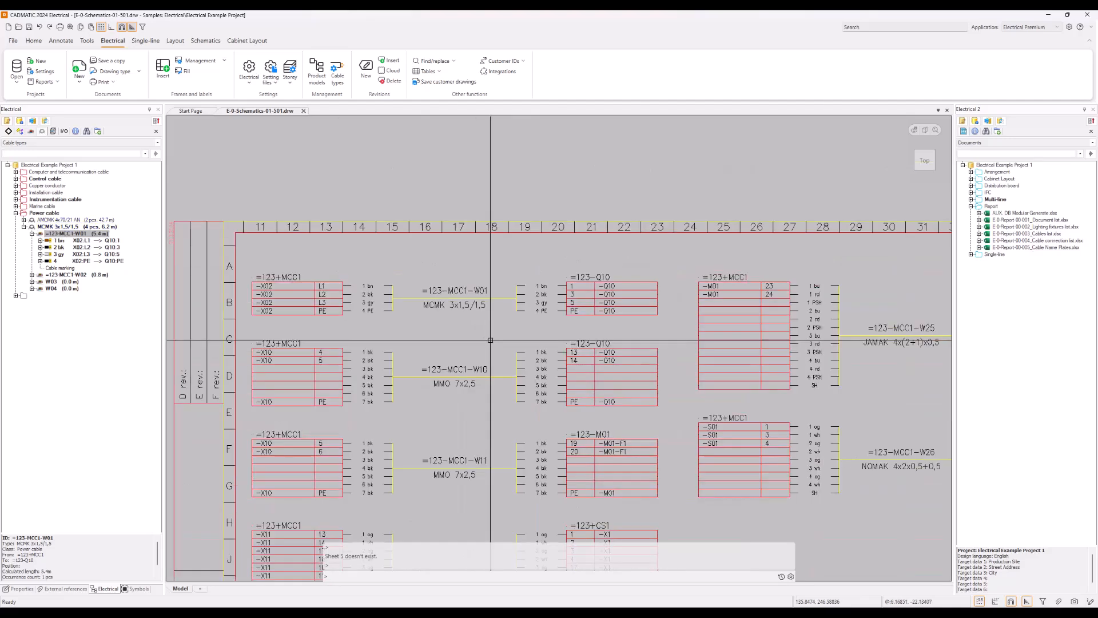
pyautogui.scroll(-1, 490, 340)
pyautogui.moveTo(629, 441); pyautogui.dragTo(552, 307, button='middle')
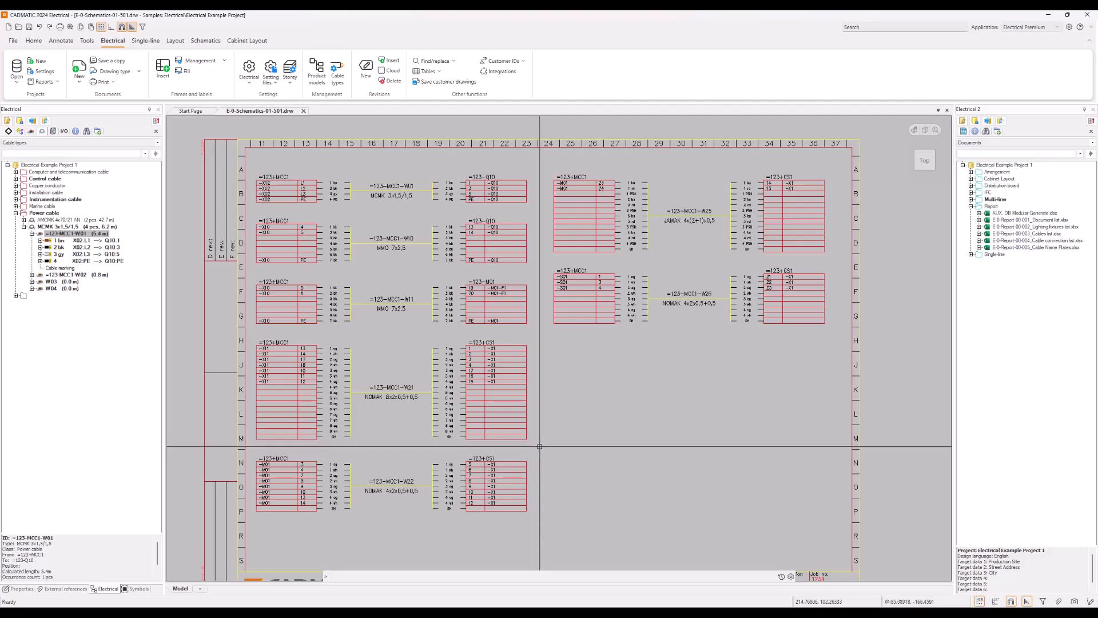
pyautogui.moveTo(540, 447); pyautogui.dragTo(551, 400, button='middle')
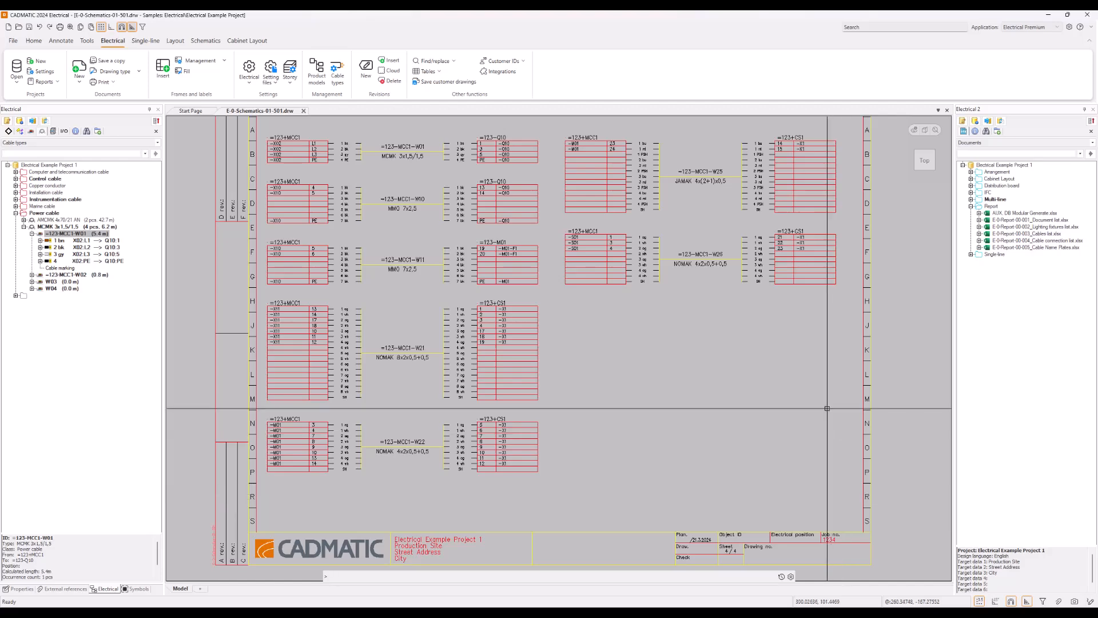
pyautogui.moveTo(828, 407)
pyautogui.mouseDown(button='middle')
pyautogui.moveTo(826, 458)
pyautogui.moveTo(826, 428)
pyautogui.mouseUp(button='middle')
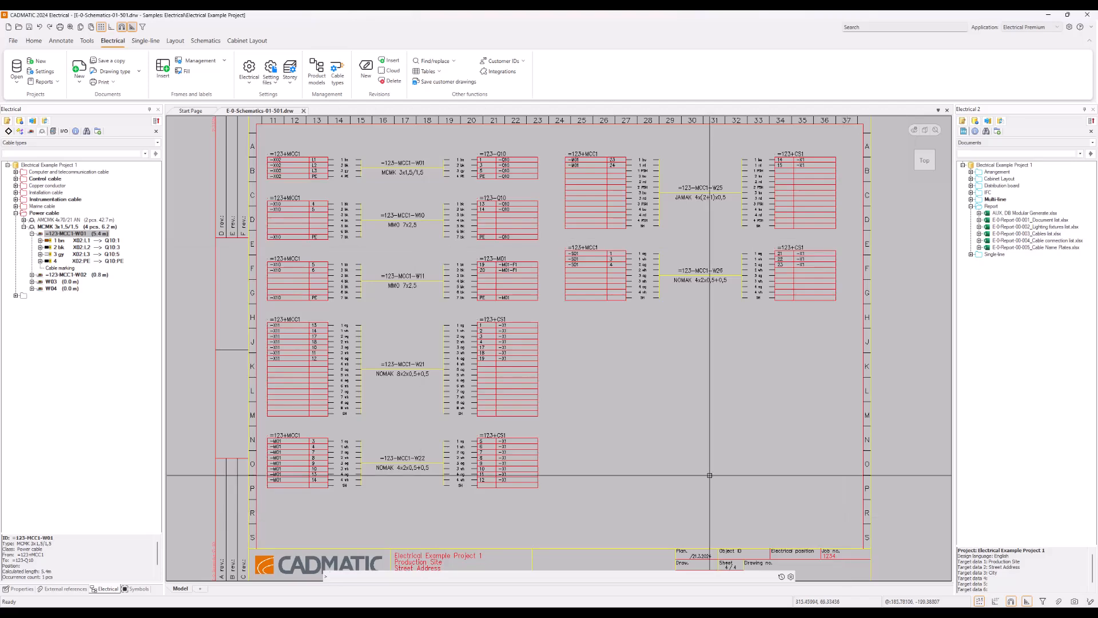
pyautogui.scroll(2, 303, 450)
pyautogui.scroll(2, 304, 450)
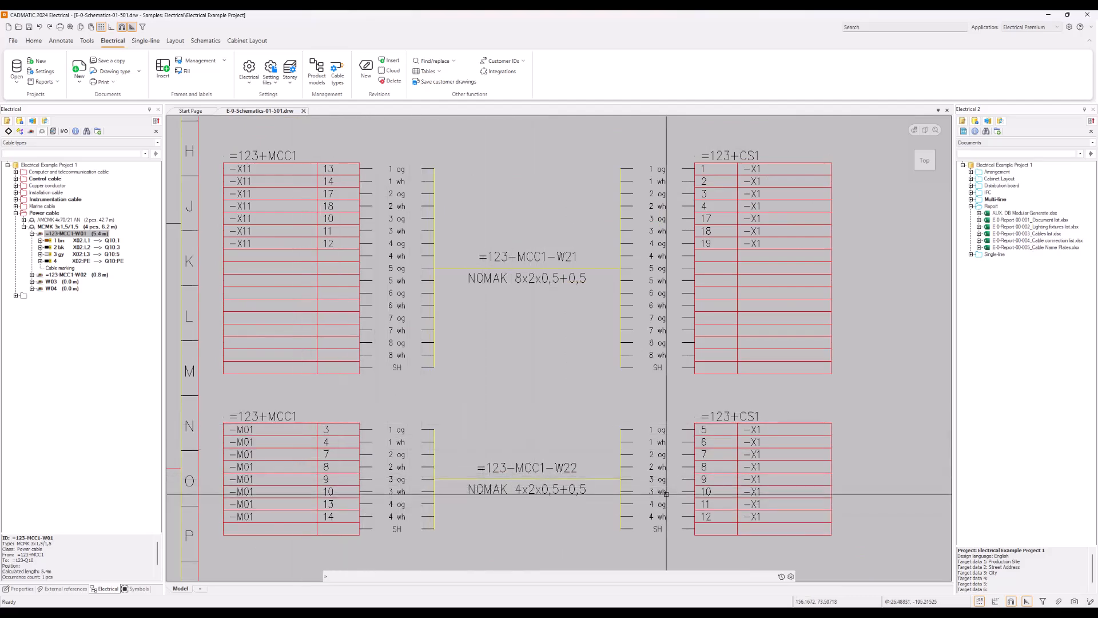
pyautogui.scroll(-3, 721, 501)
pyautogui.moveTo(720, 485); pyautogui.dragTo(480, 421, button='middle')
pyautogui.scroll(1, 544, 445)
pyautogui.moveTo(544, 445); pyautogui.dragTo(594, 476, button='middle')
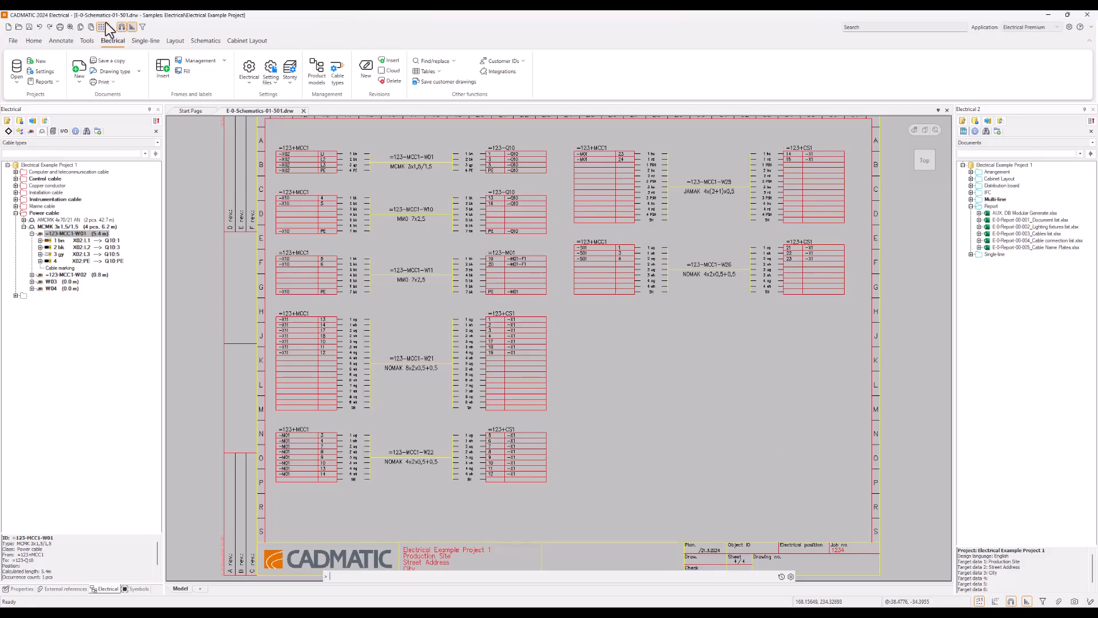
pyautogui.click(71, 26)
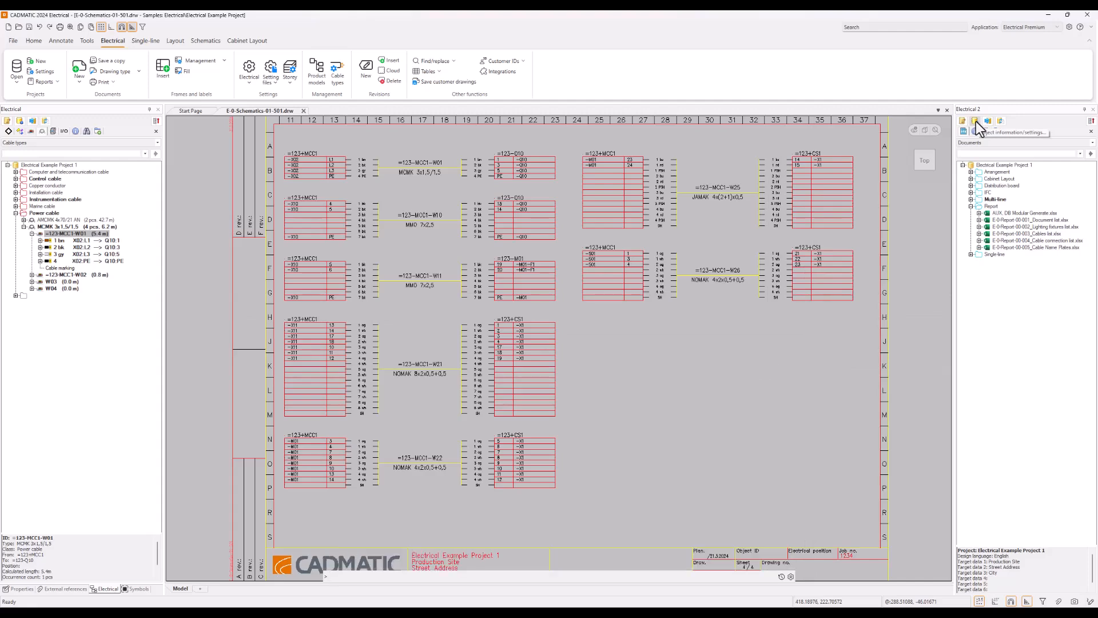
# - Open the project information and settings and display the report template locations in the general project settings
pyautogui.click(975, 121)
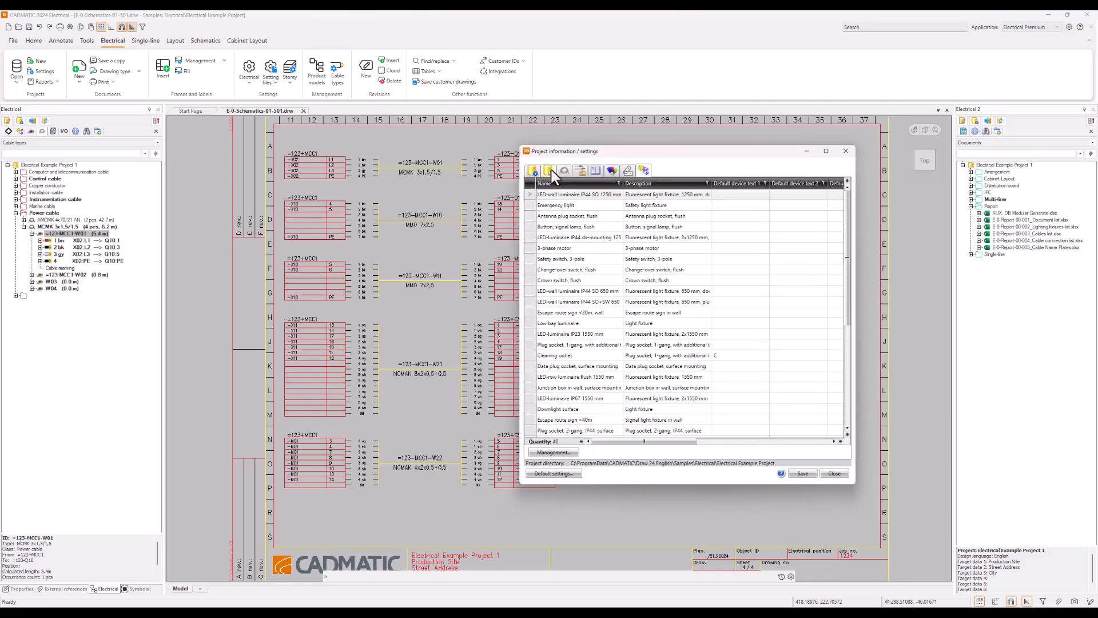
pyautogui.click(551, 170)
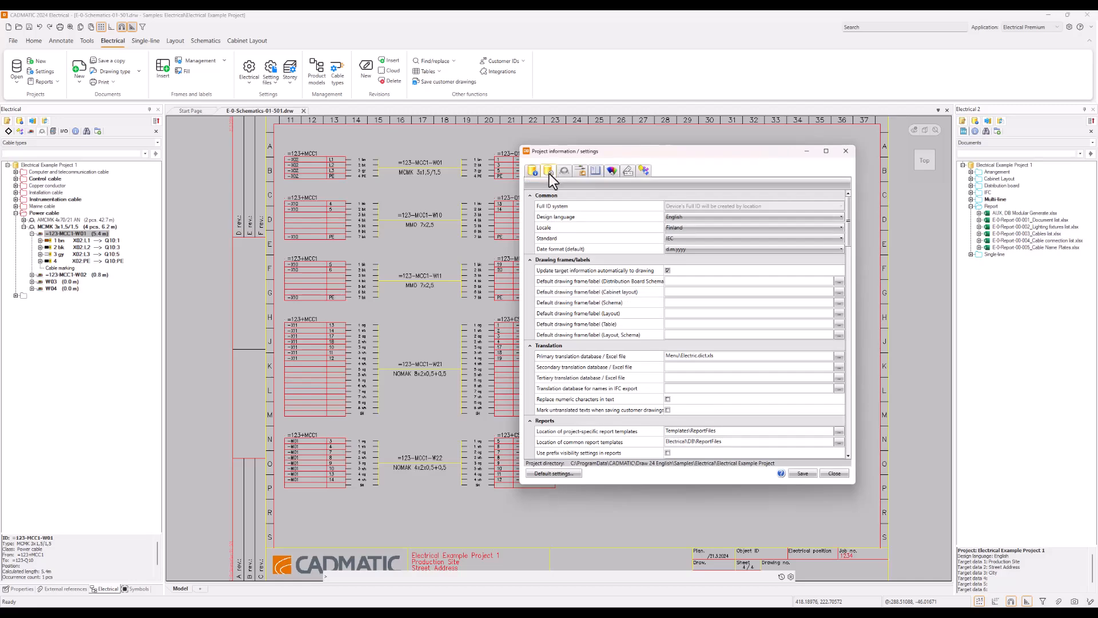
pyautogui.moveTo(629, 152); pyautogui.dragTo(476, 84)
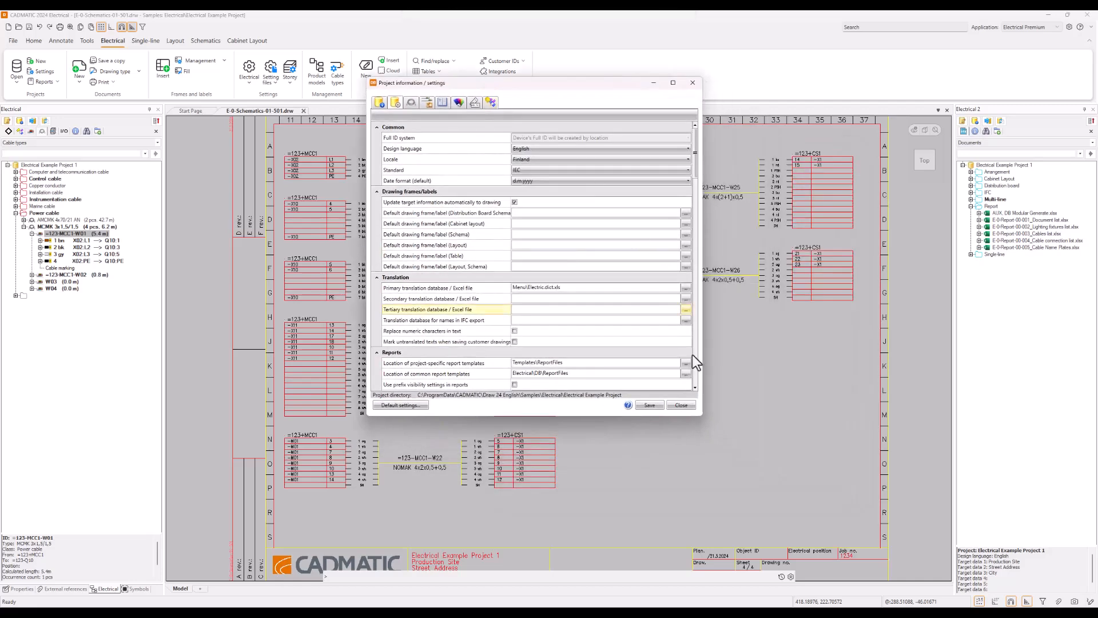
pyautogui.scroll(-3, 444, 349)
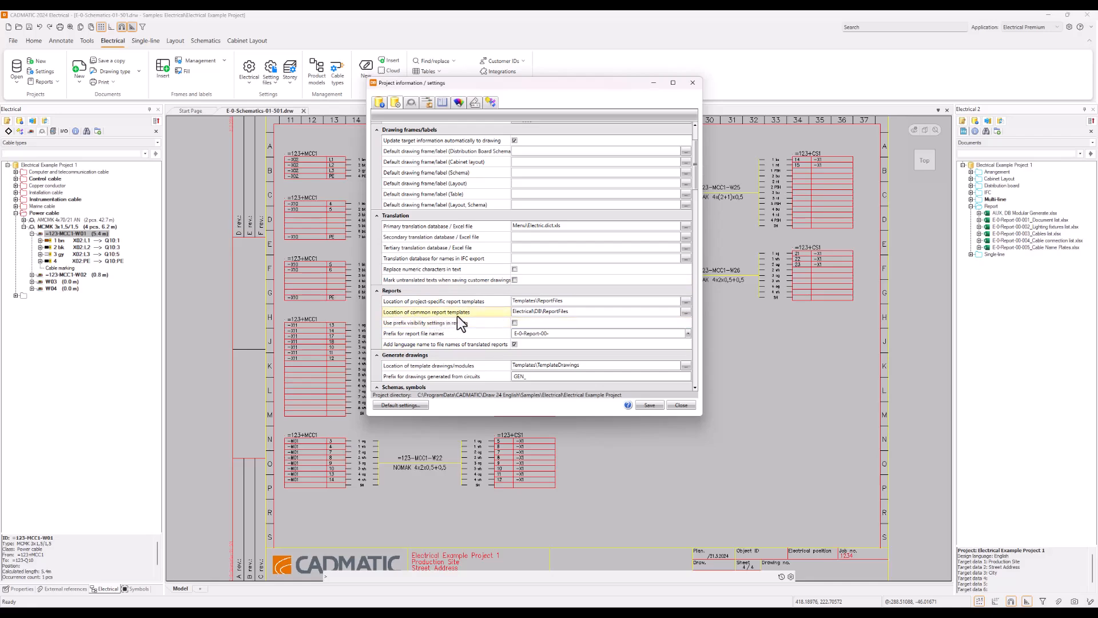
# - Browse to the common report templates location, examine its full folder path, and cancel without changing the folder
pyautogui.click(687, 313)
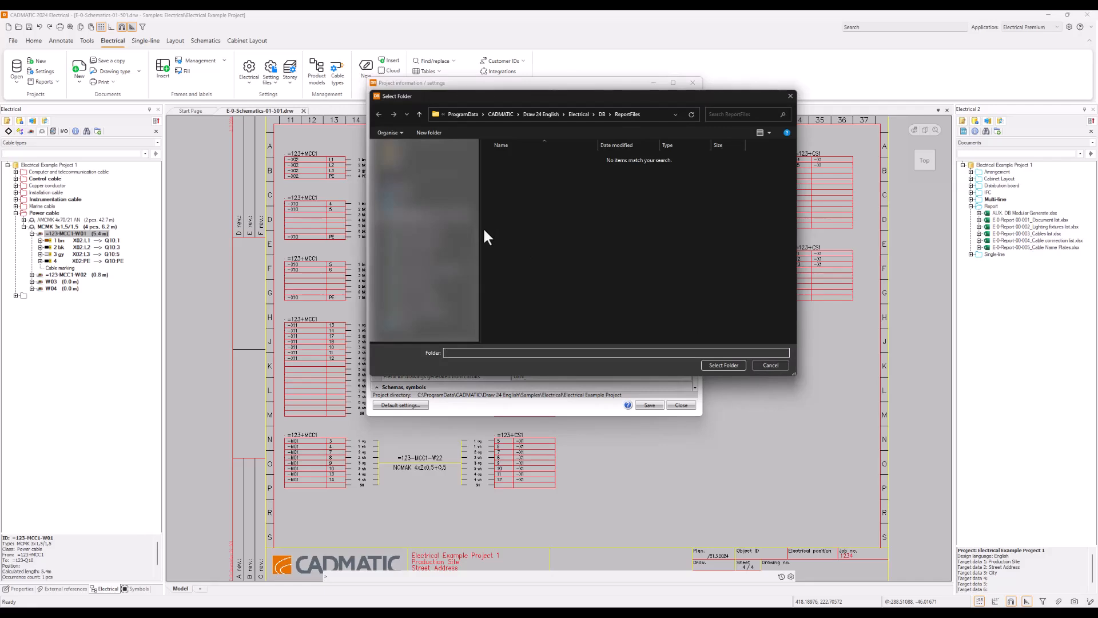
pyautogui.click(651, 111)
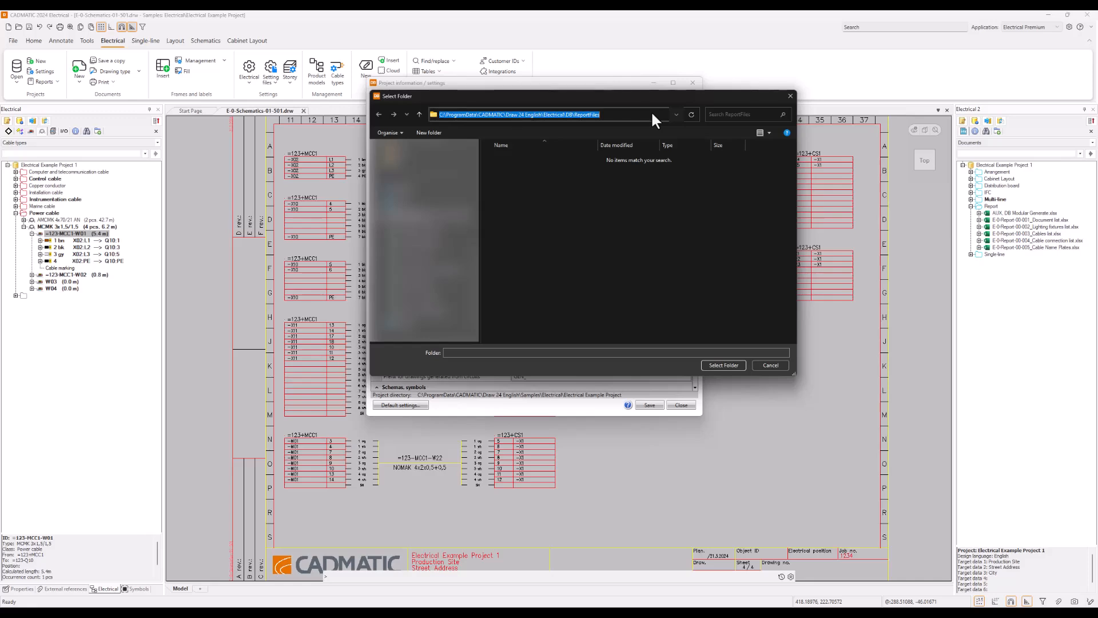
pyautogui.click(631, 115)
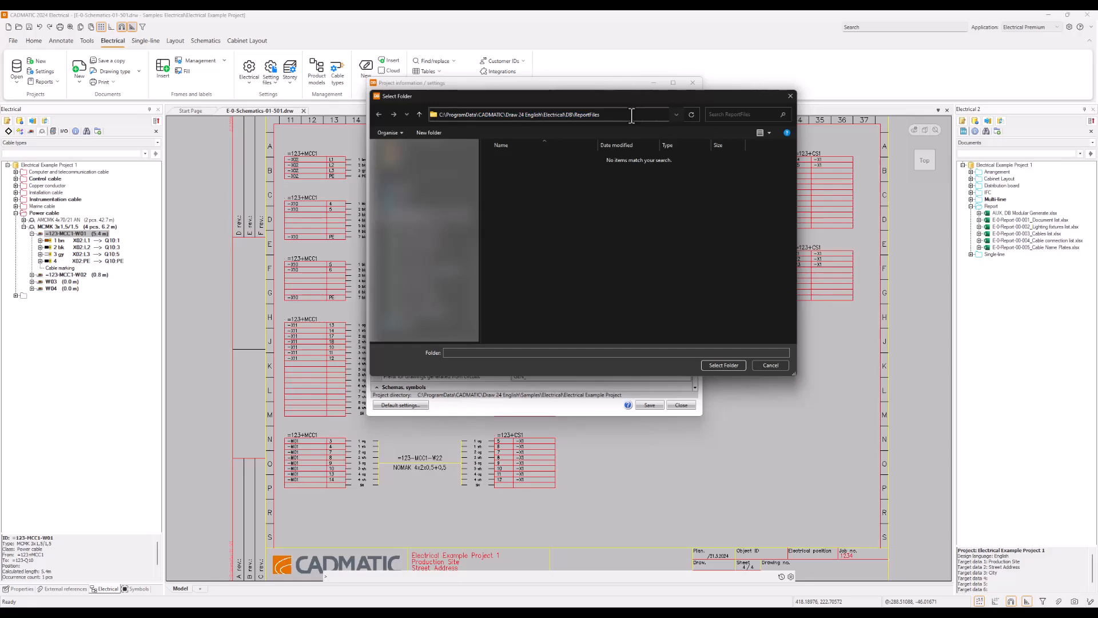
pyautogui.click(770, 365)
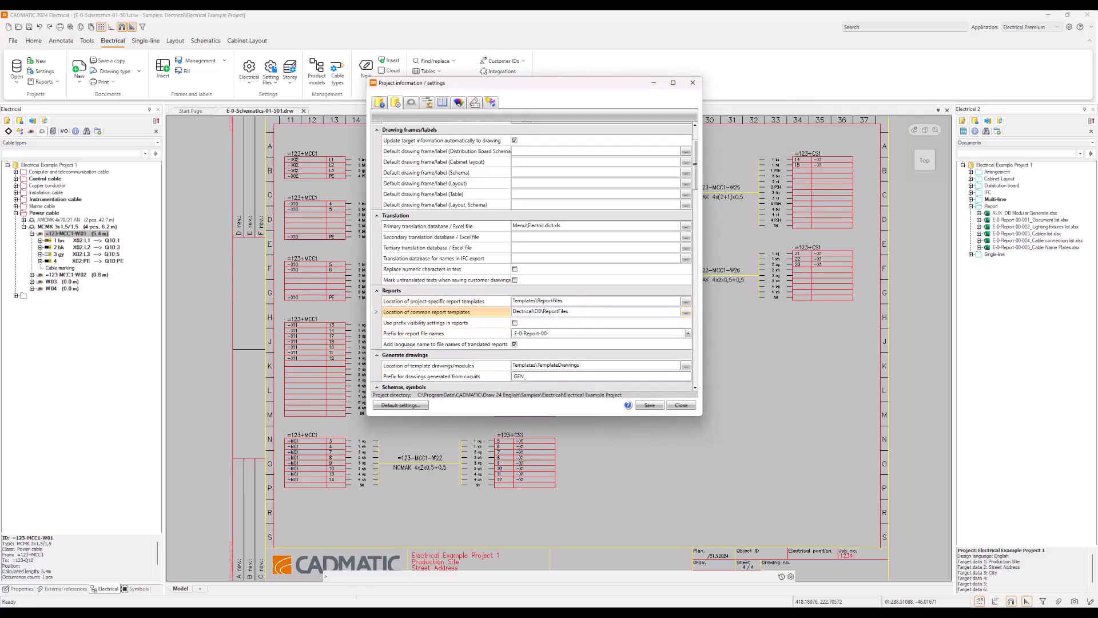
# - Switch to File Explorer and check the Electrical Example Project folder's path against the project-specific report template location
pyautogui.hotkey('alt', 'Tab')
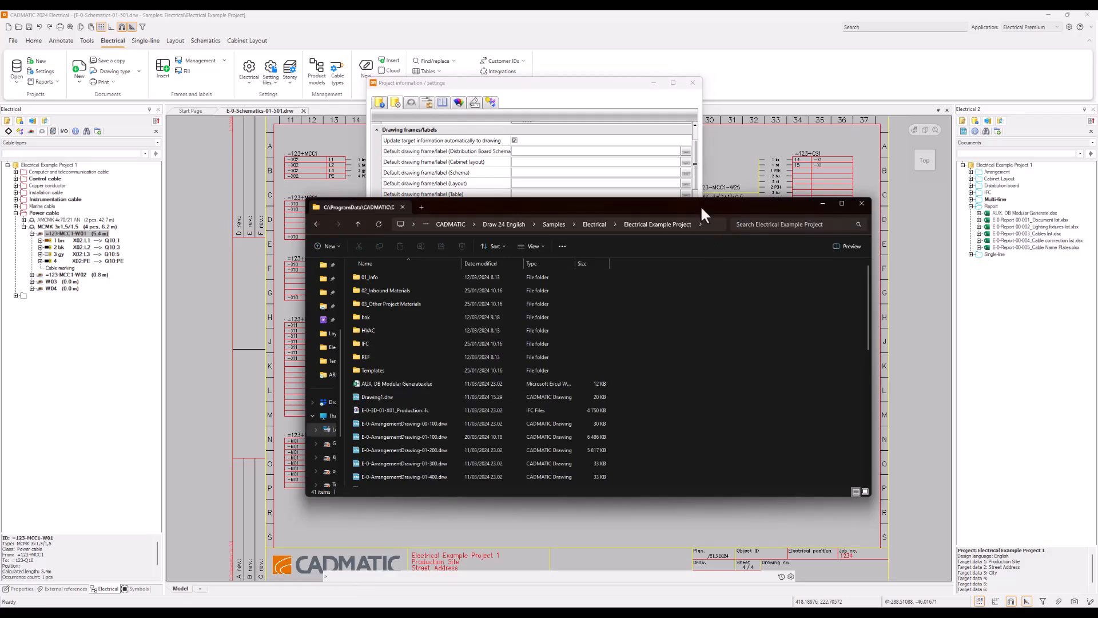
pyautogui.moveTo(685, 201); pyautogui.dragTo(692, 332)
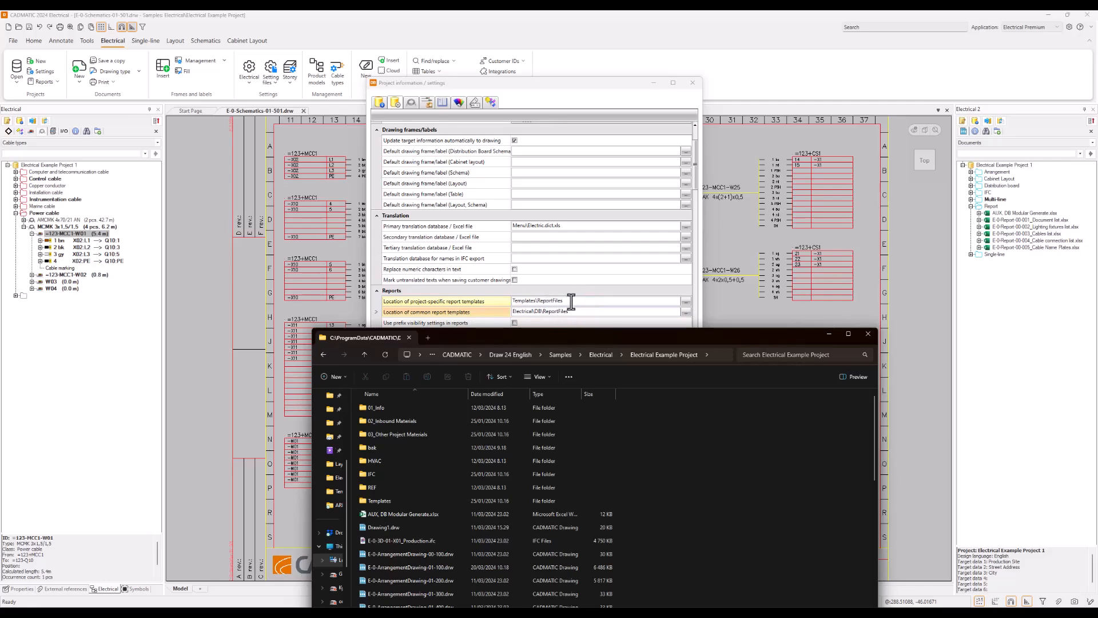
pyautogui.moveTo(626, 332); pyautogui.dragTo(602, 156)
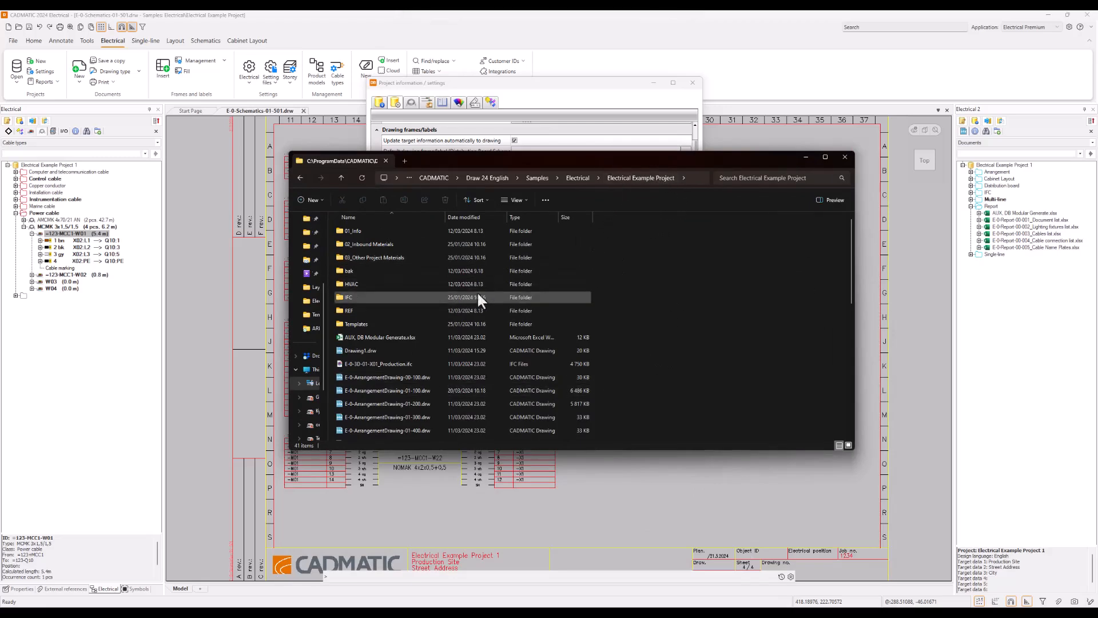
pyautogui.click(694, 181)
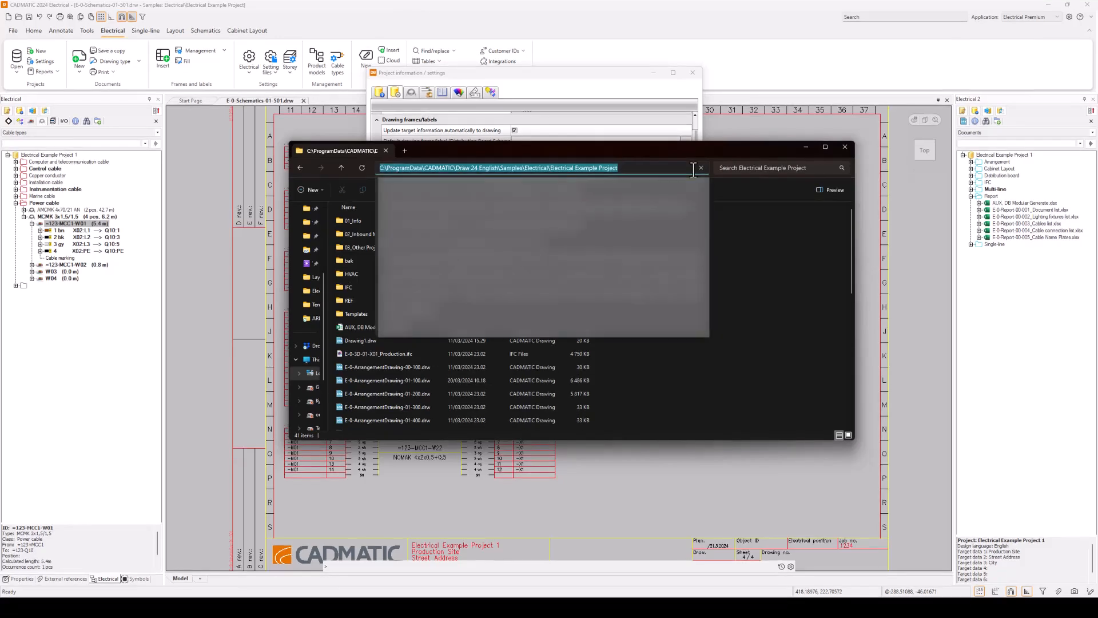
pyautogui.click(754, 352)
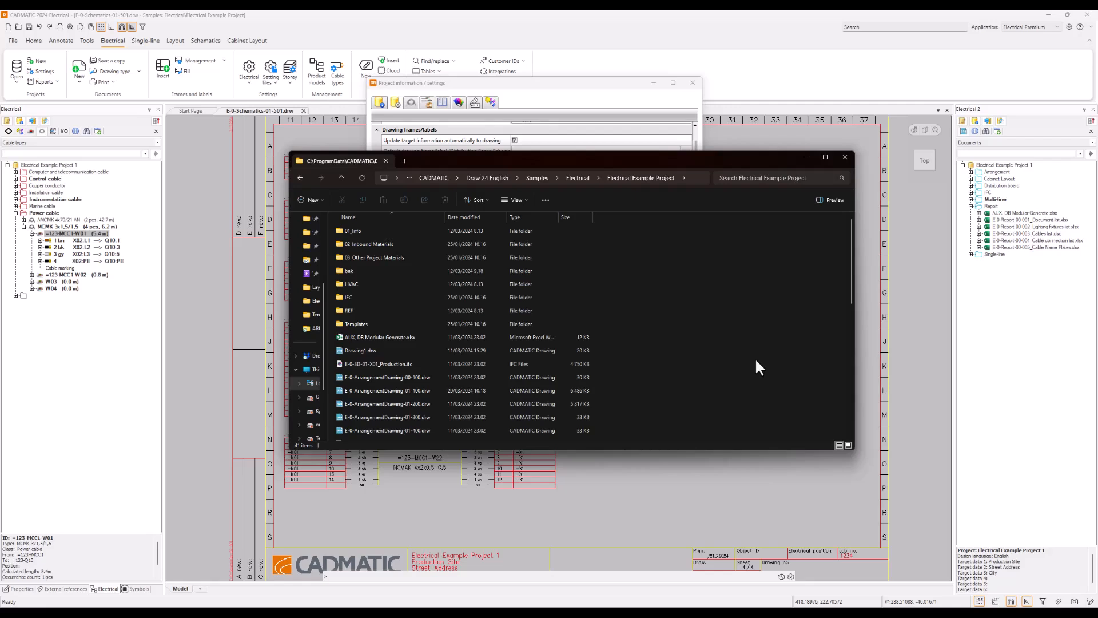
# - Open the project's Templates\ReportFiles folder to view the project-specific report templates
pyautogui.click(358, 324)
pyautogui.doubleClick(359, 325)
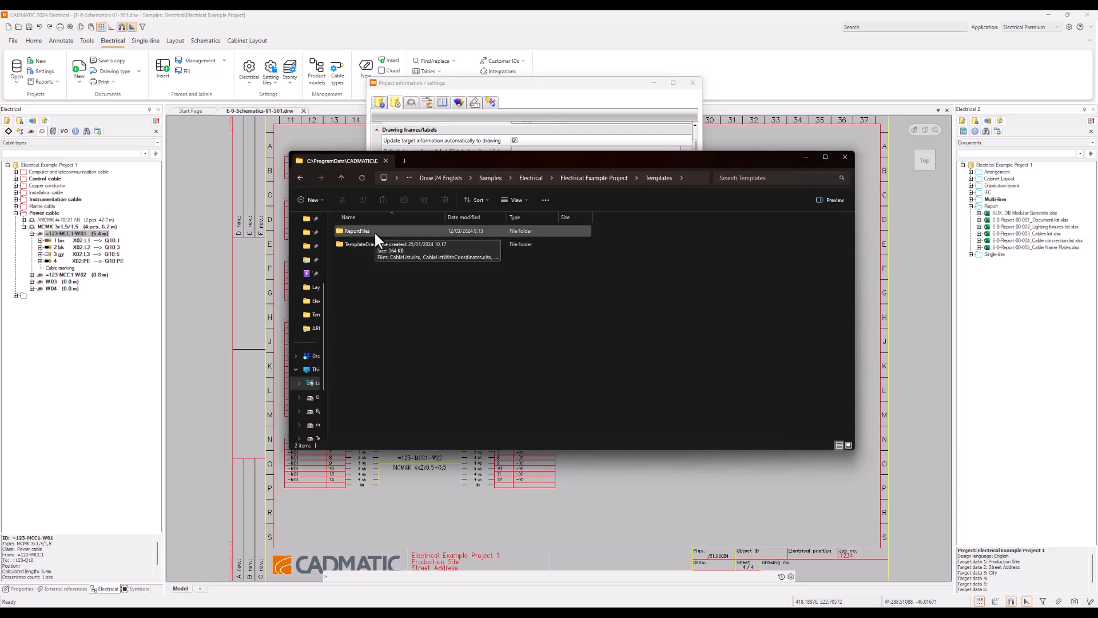
pyautogui.moveTo(554, 154); pyautogui.dragTo(582, 187)
pyautogui.doubleClick(377, 263)
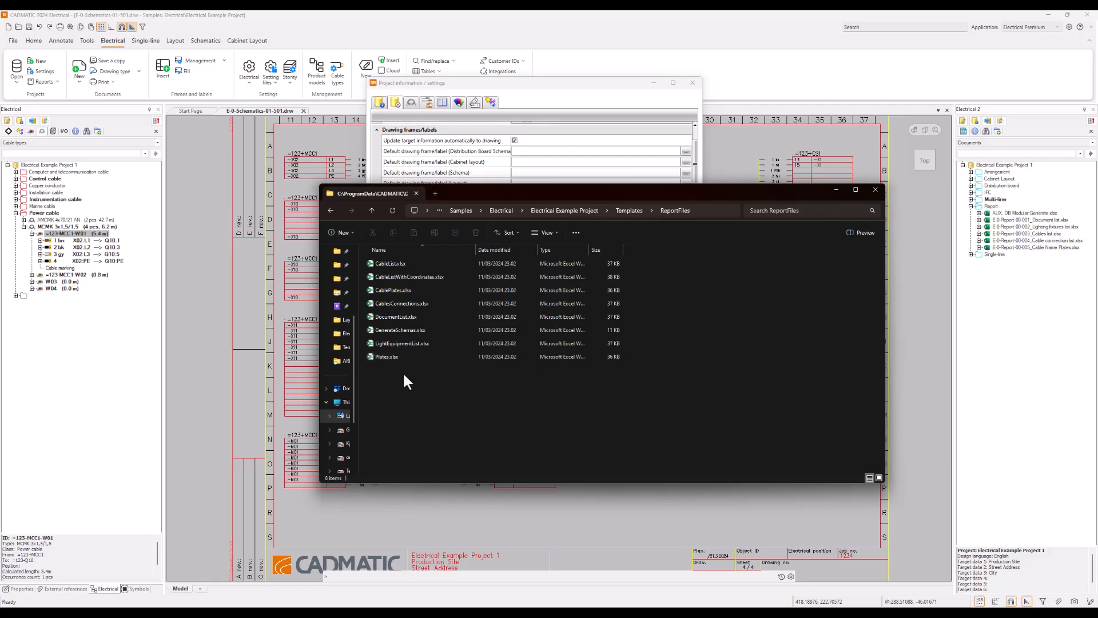
# - Open the CablesConnections.xlsx template in Excel and place it side by side with the 00-004 Cable connection list report
pyautogui.click(402, 303)
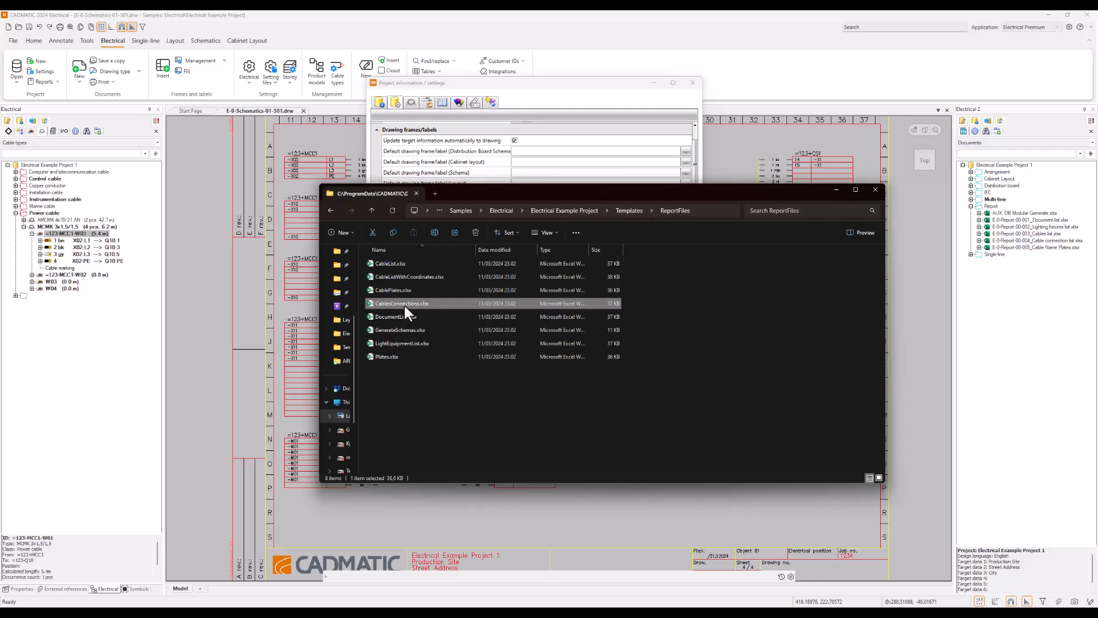
pyautogui.hotkey('alt', 'Tab')
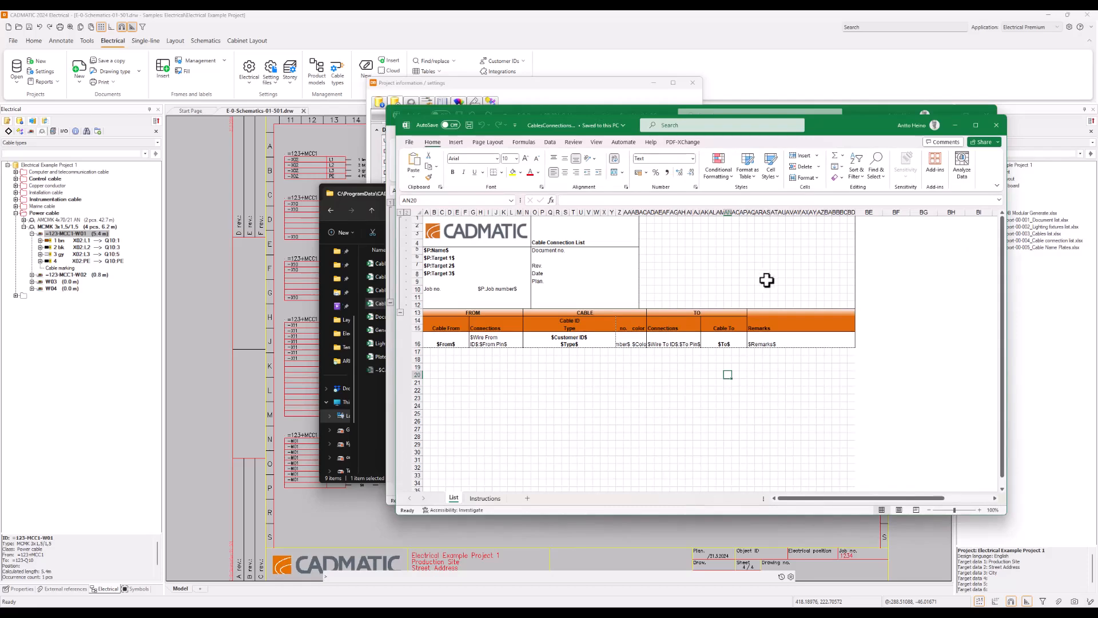
pyautogui.moveTo(864, 128); pyautogui.dragTo(497, 121)
pyautogui.moveTo(640, 254); pyautogui.dragTo(486, 236)
pyautogui.click(388, 238)
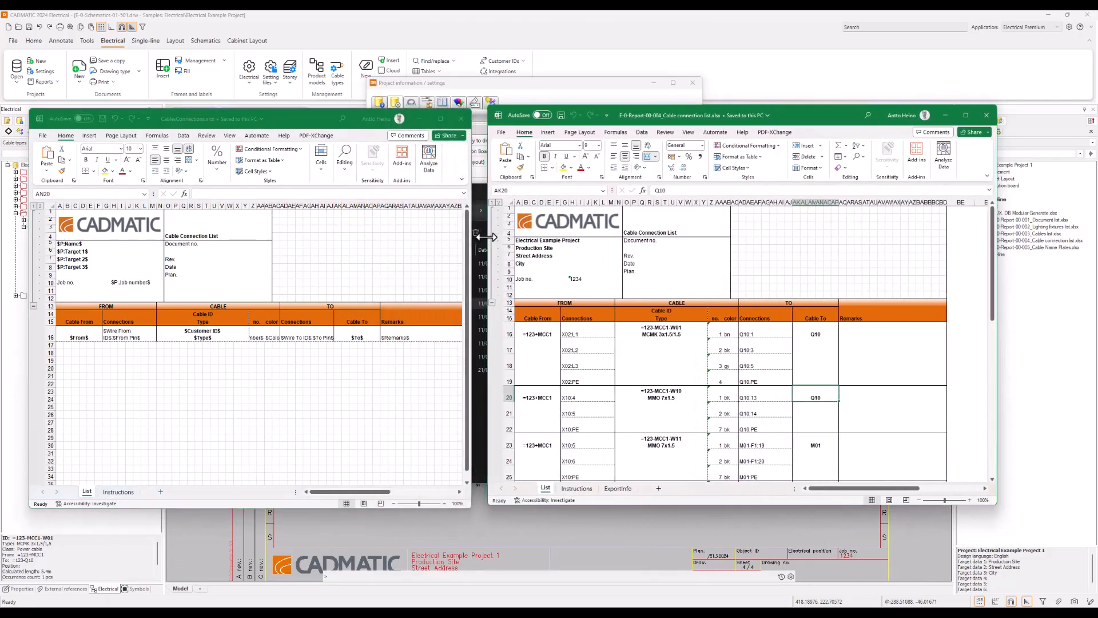
pyautogui.moveTo(808, 122); pyautogui.dragTo(802, 126)
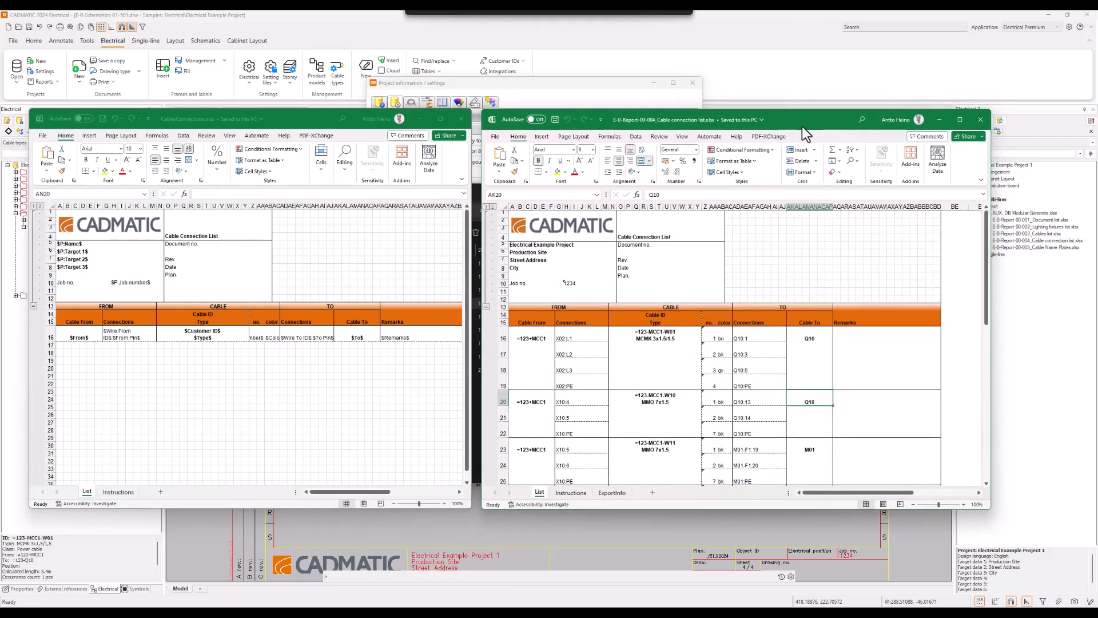
# - Compare the template's $From$ and $Customer ID$ $Type$ fields with the matching first-row cells in the cable connection report
pyautogui.click(87, 336)
pyautogui.click(84, 335)
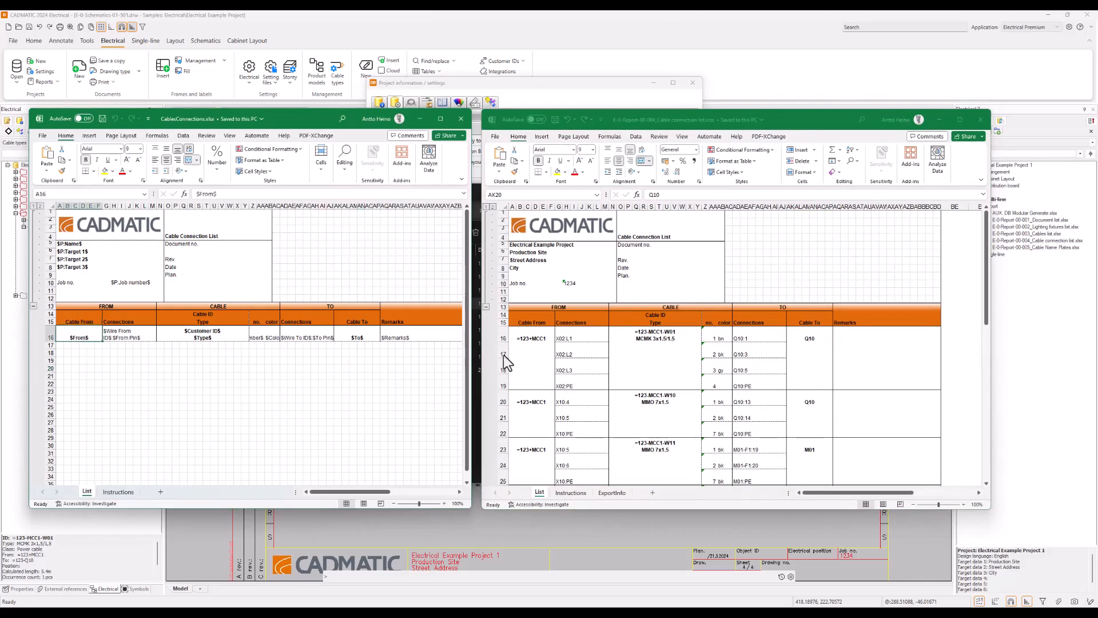
pyautogui.click(541, 333)
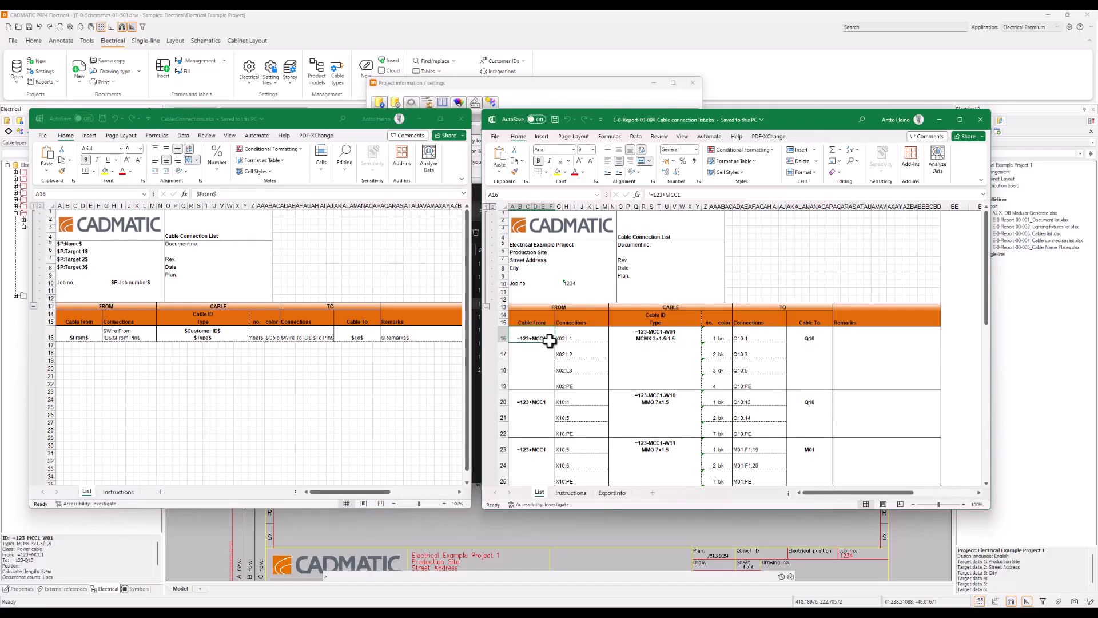
pyautogui.click(136, 342)
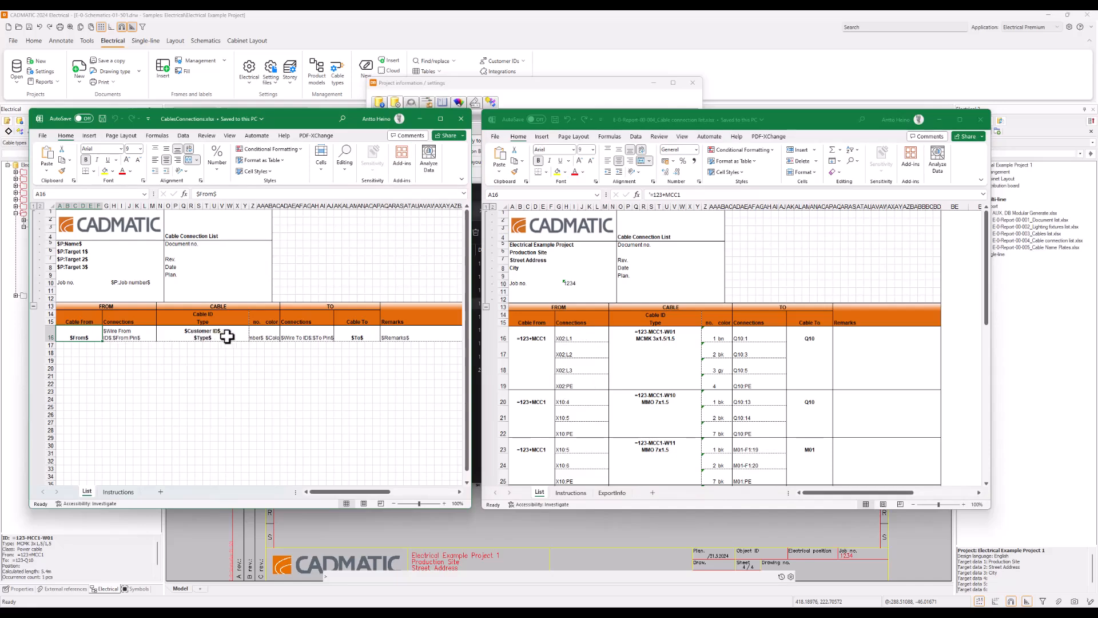
pyautogui.click(165, 334)
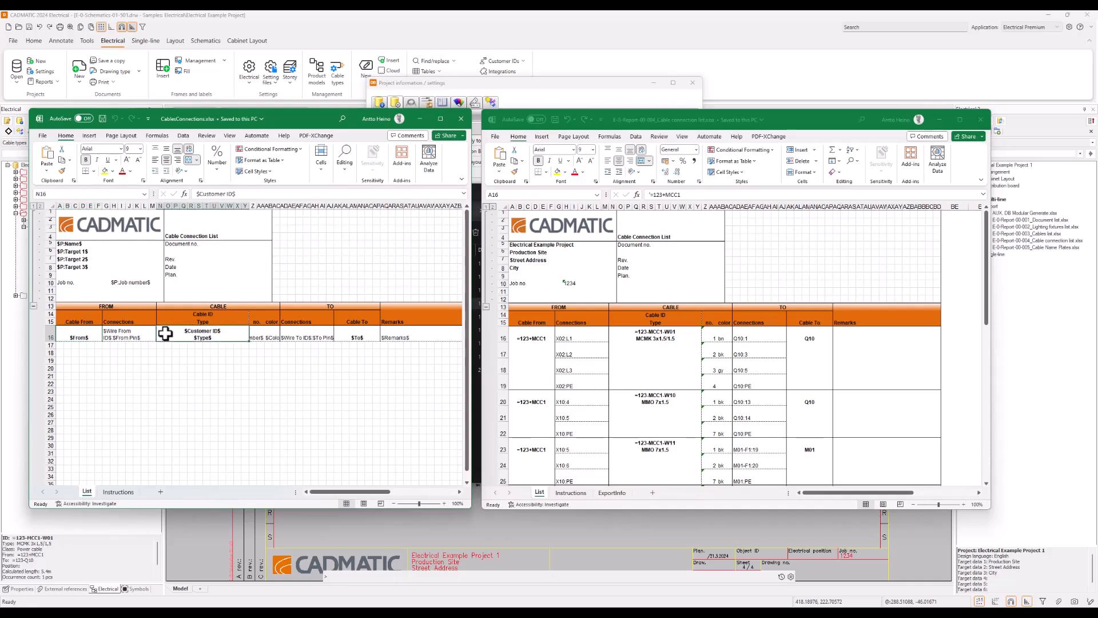
pyautogui.click(618, 335)
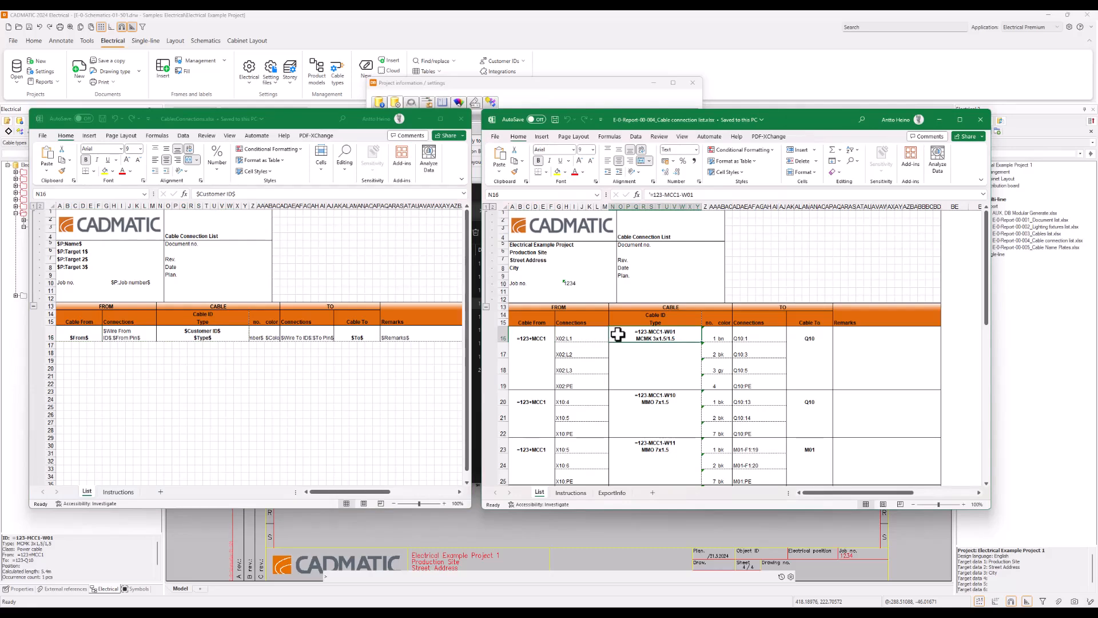
# - Examine the wire number and $Color$ fields in the template's cable section
pyautogui.click(266, 334)
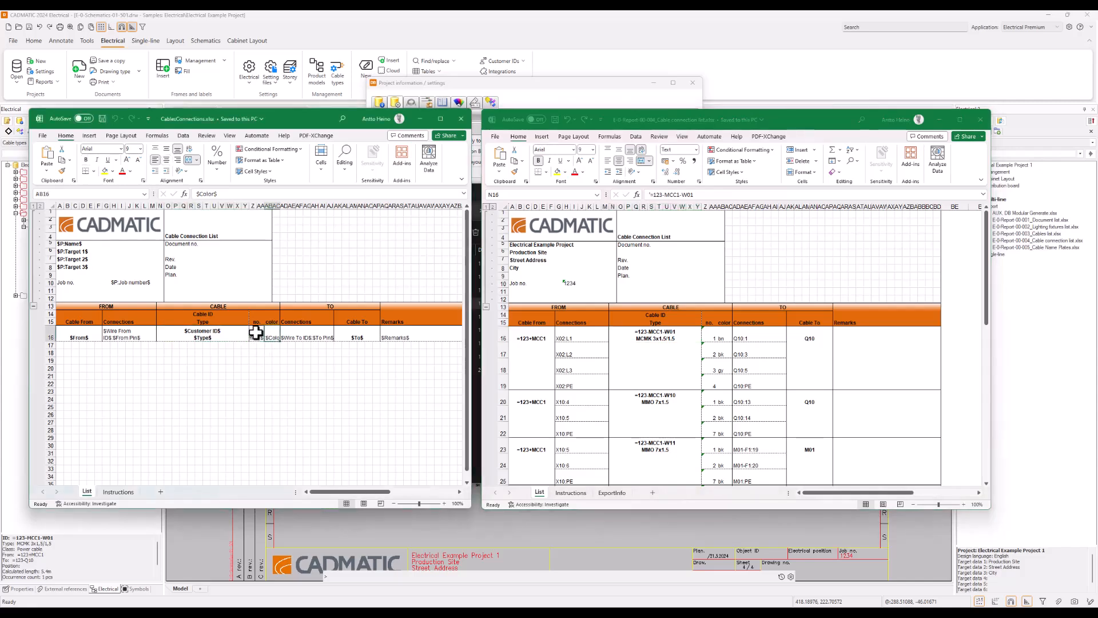
pyautogui.click(256, 334)
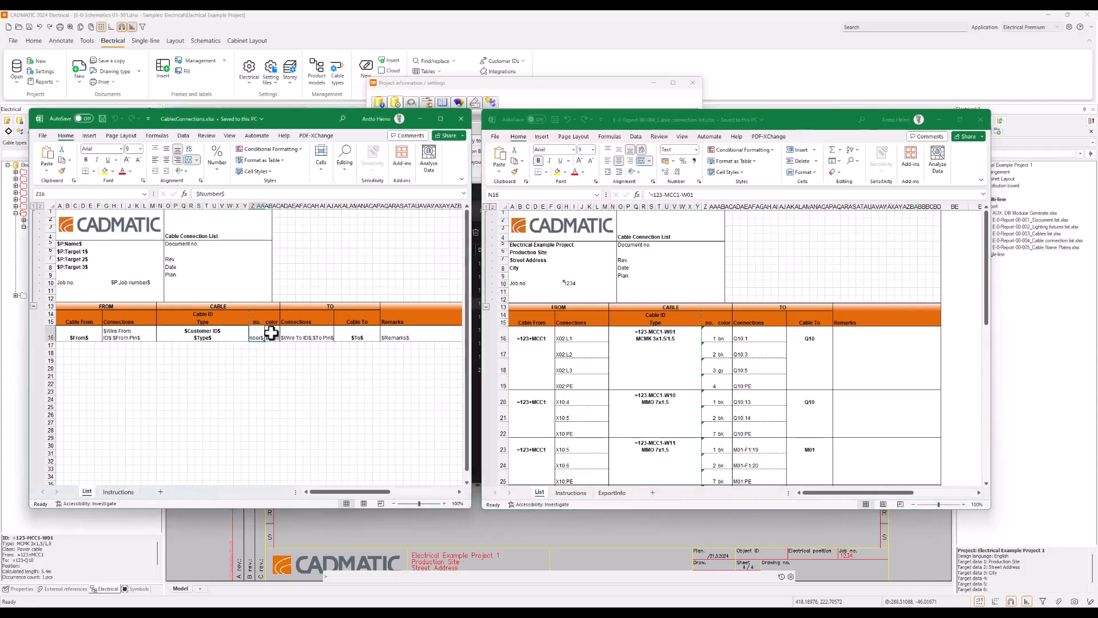
pyautogui.click(271, 335)
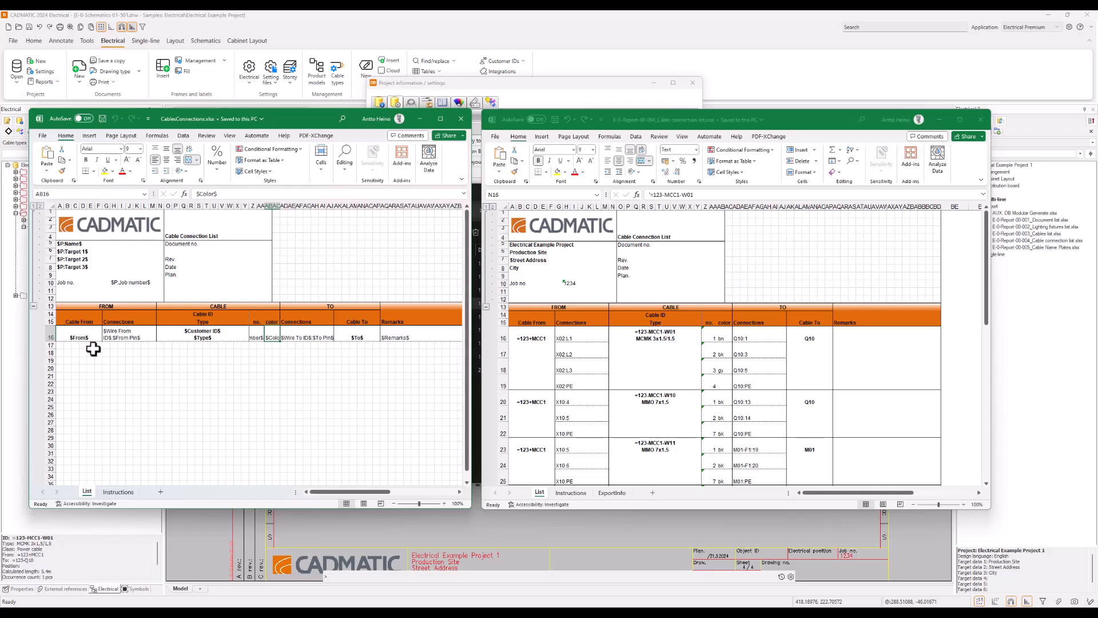
# - Close both Excel workbooks and duplicate CablesConnections.xlsx within the ReportFiles folder
pyautogui.click(981, 120)
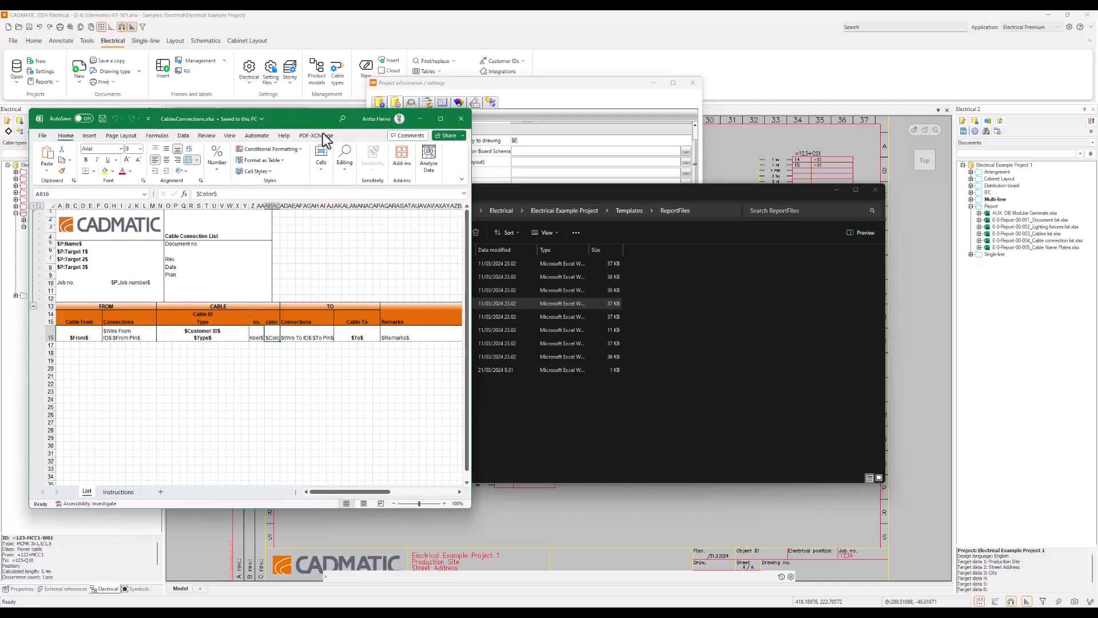
pyautogui.click(461, 117)
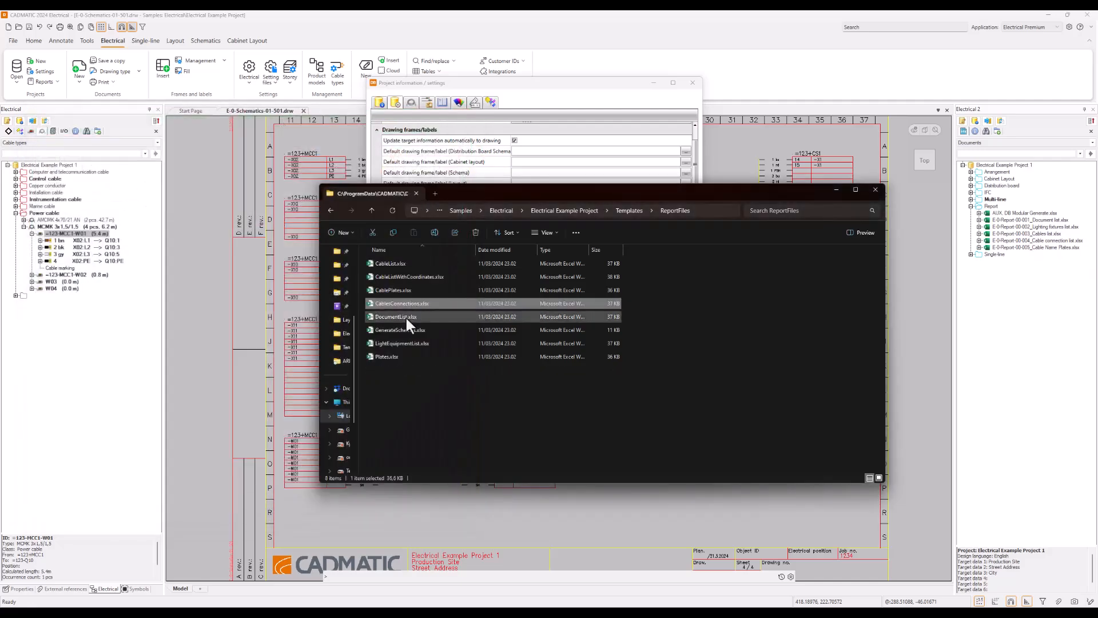
pyautogui.hotkey('ctrl', 'v')
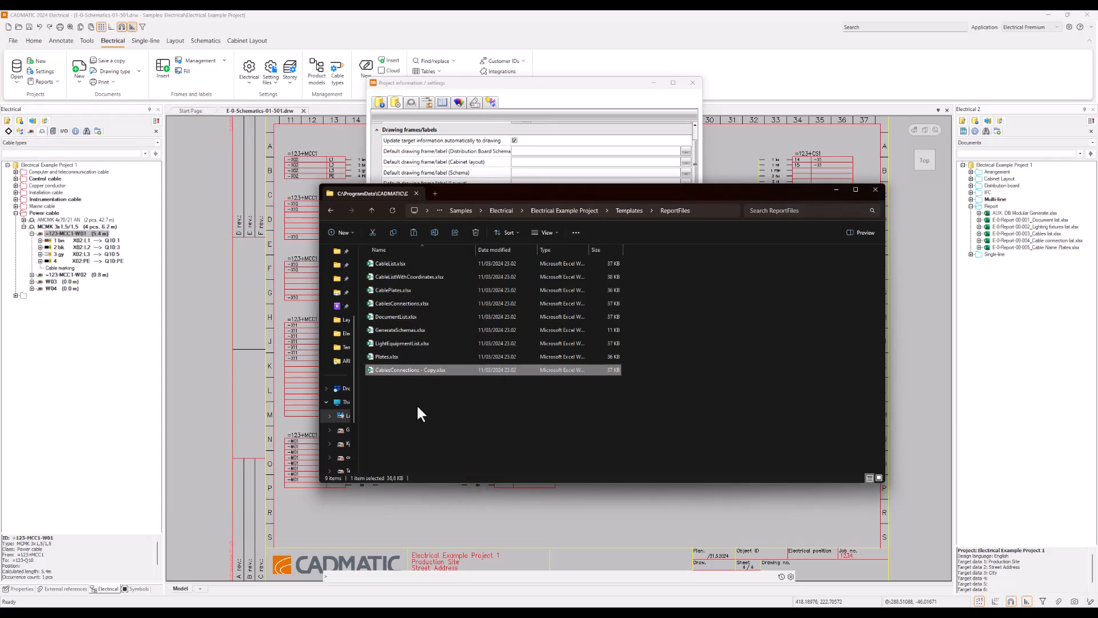
# - Rename the copied template as CablesConnections2.xlsx
pyautogui.click(428, 372)
pyautogui.click(429, 370)
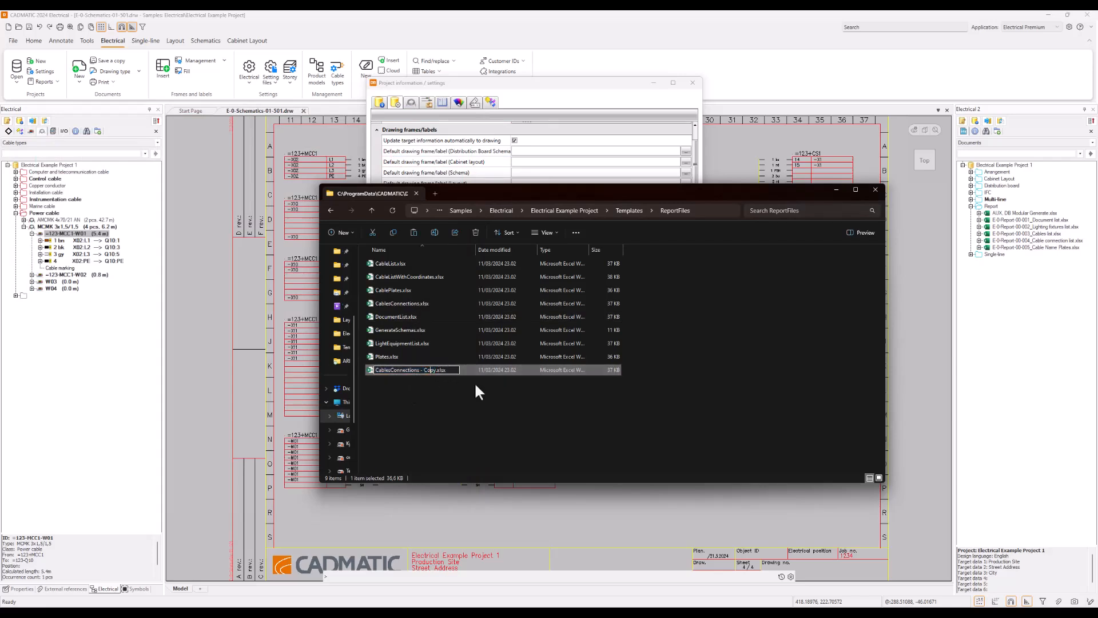
pyautogui.press('BackSpace')
pyautogui.press('BackSpace')
pyautogui.press('BackSpace')
pyautogui.press('BackSpace')
pyautogui.press('BackSpace')
pyautogui.press('BackSpace')
pyautogui.press('BackSpace')
pyautogui.write('2')
pyautogui.press('Return')
pyautogui.click(431, 400)
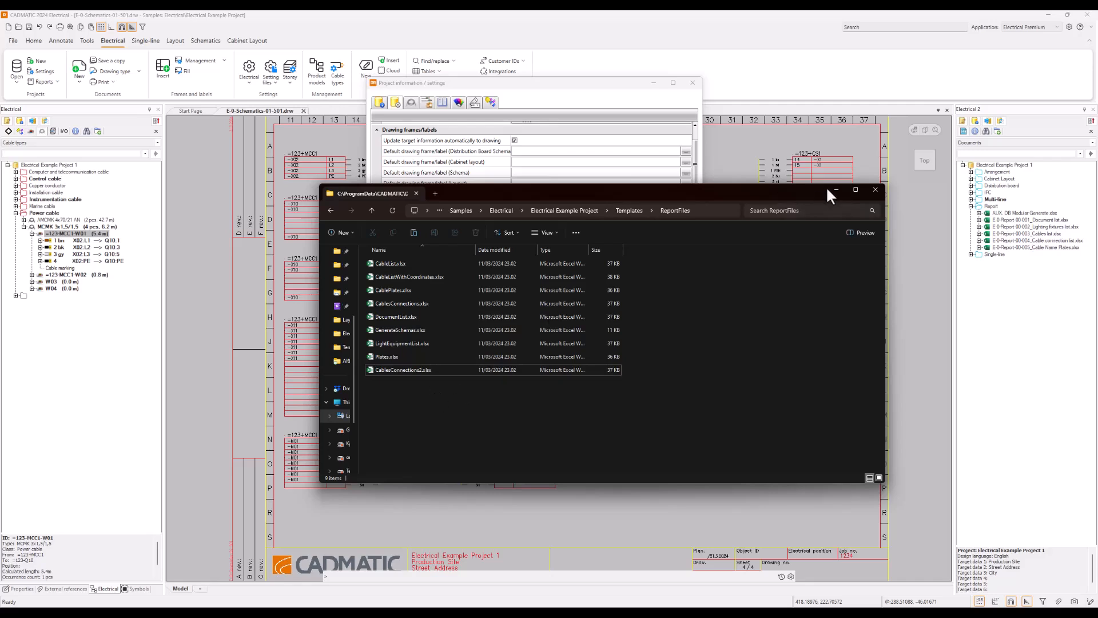
# - Open CablesConnections2.xlsx in Excel and enlarge its window so the template's full width shows
pyautogui.click(413, 371)
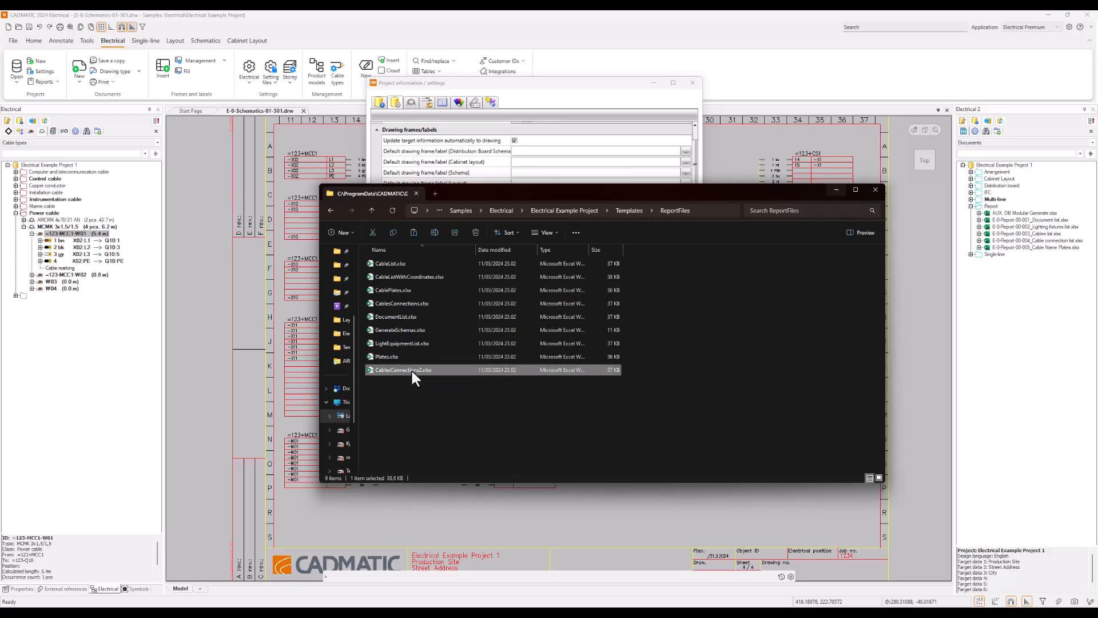
pyautogui.doubleClick(410, 370)
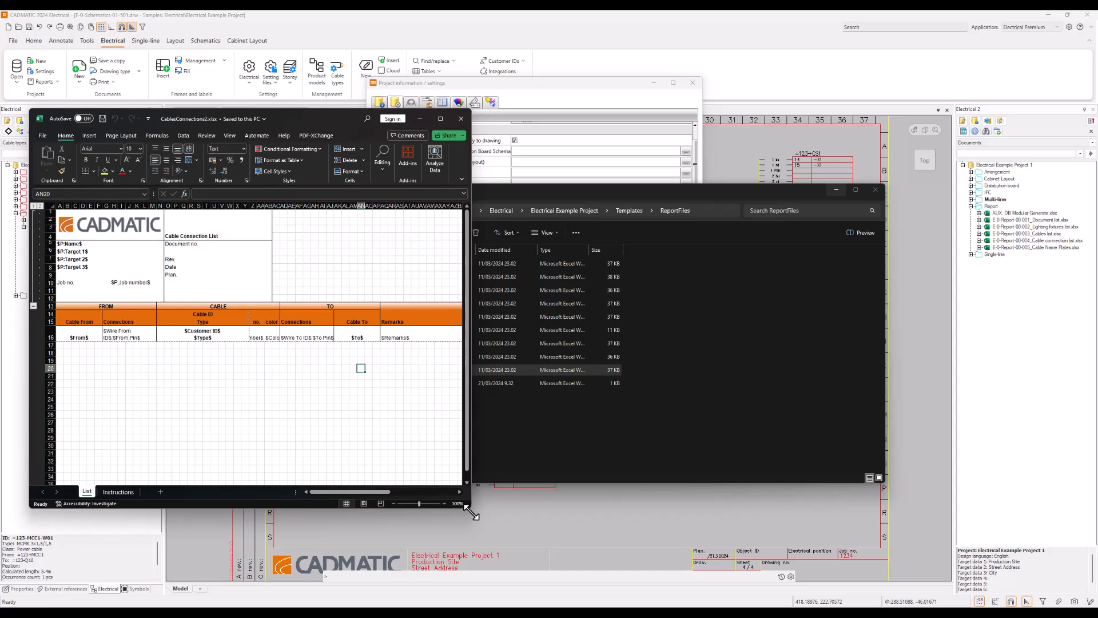
pyautogui.moveTo(473, 511); pyautogui.dragTo(509, 522)
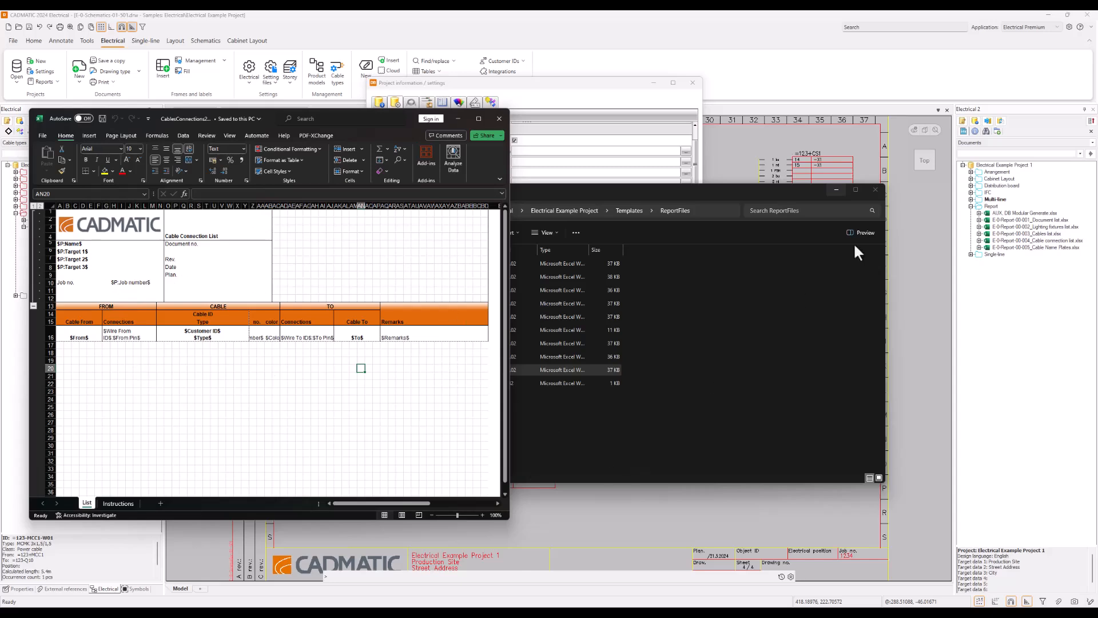
# - Minimize Excel and File Explorer, check the common report templates location in the project settings, and close the settings
pyautogui.click(458, 118)
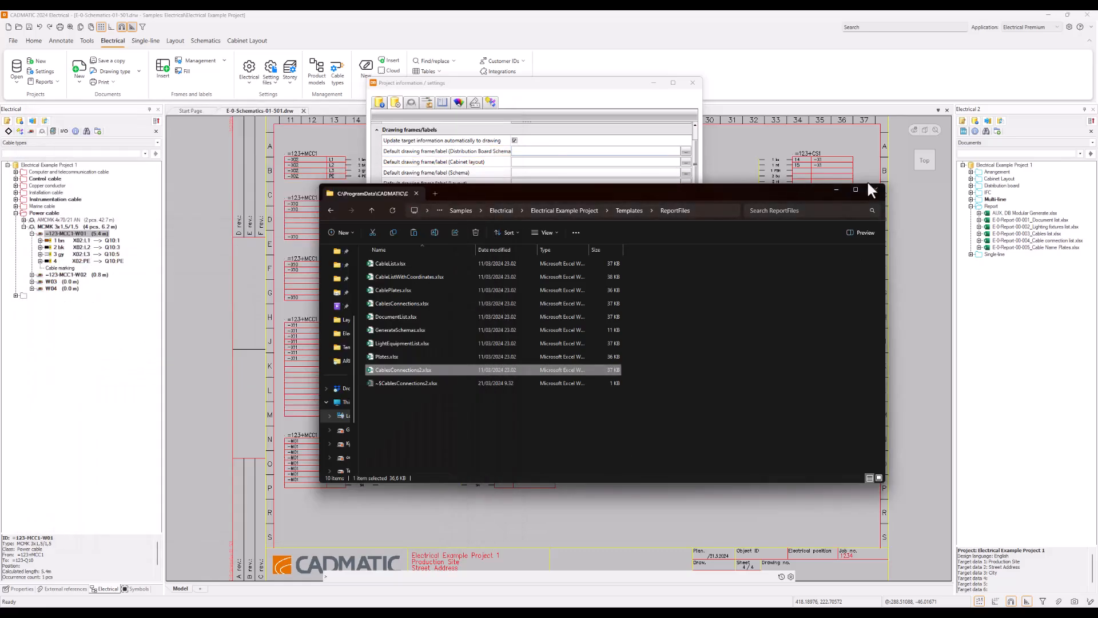
pyautogui.click(835, 191)
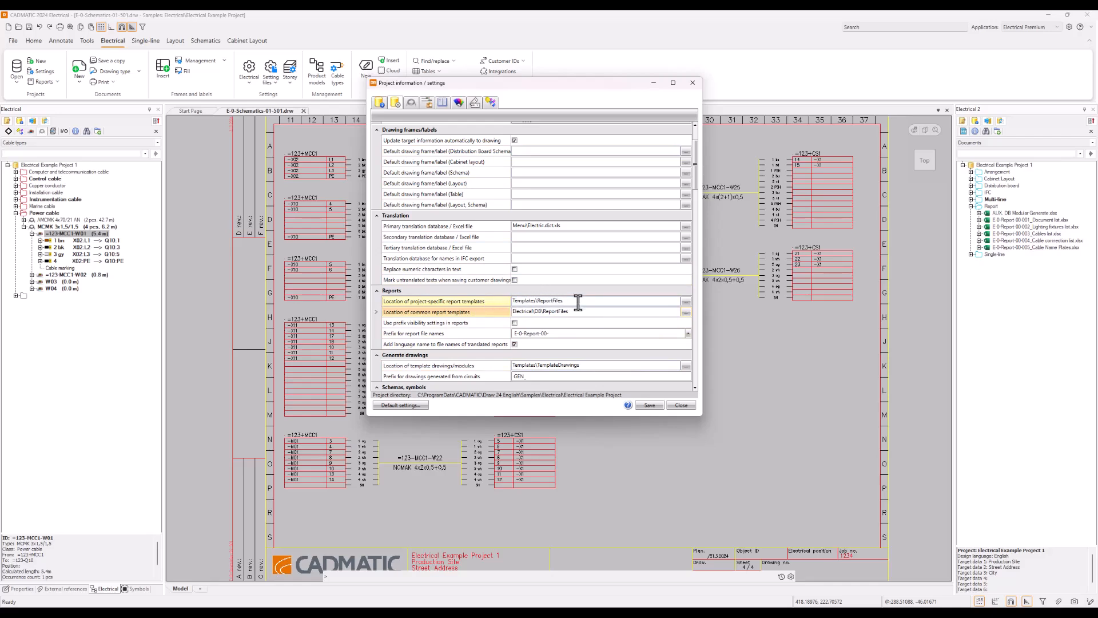
pyautogui.click(540, 311)
pyautogui.click(589, 312)
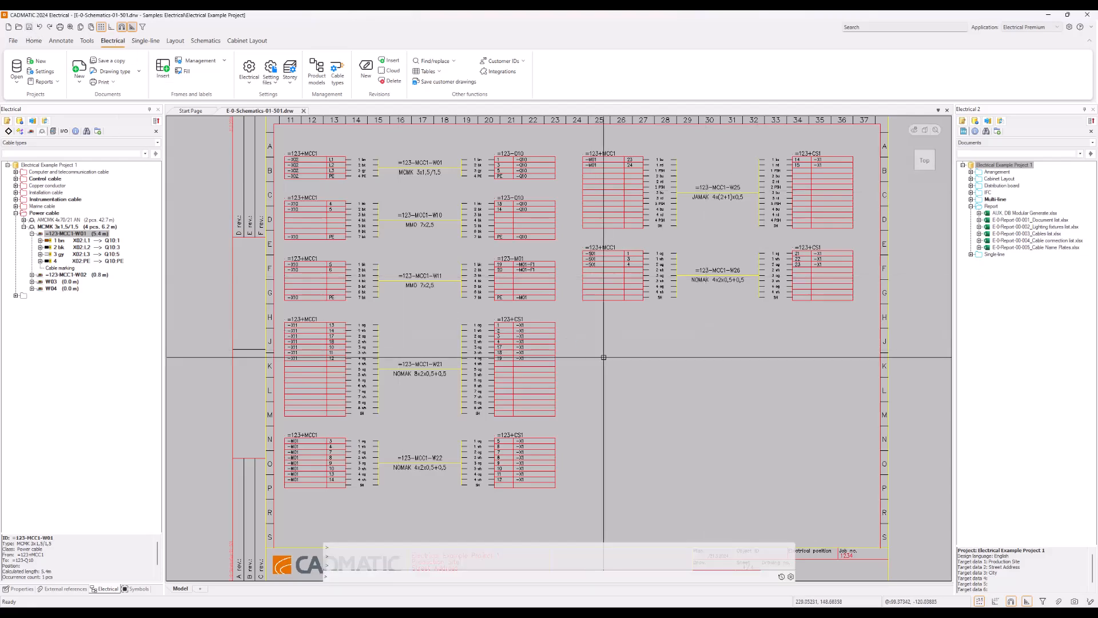
# - Return to sheet 1 of the schematic, open the project Reports tool, and move and enlarge its window
pyautogui.press('pageup')
pyautogui.press('pageup')
pyautogui.press('pageup')
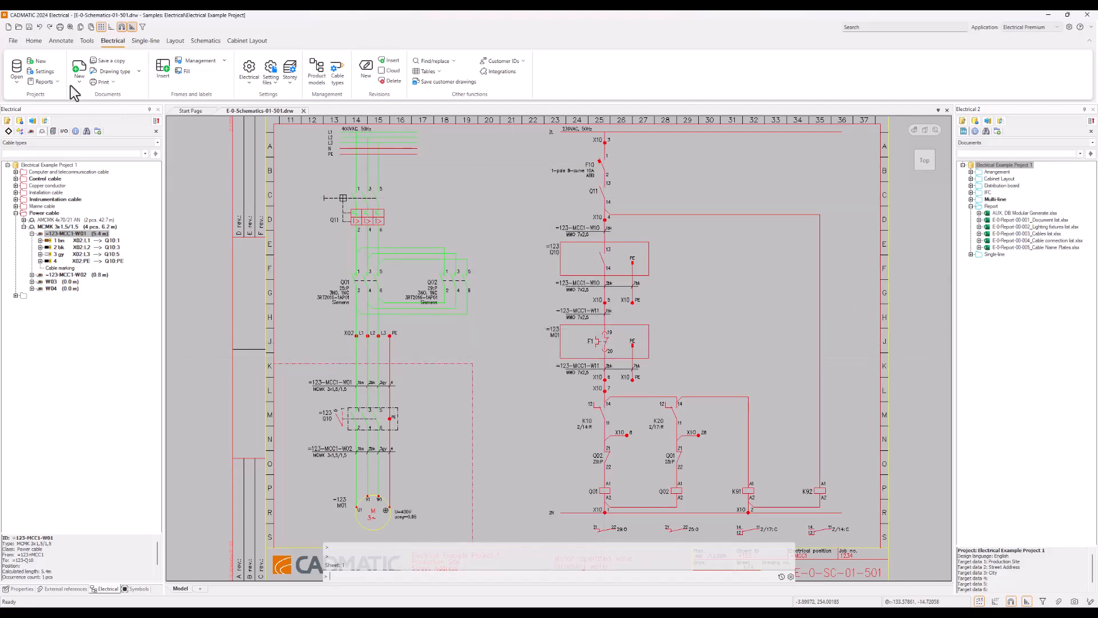
pyautogui.click(57, 84)
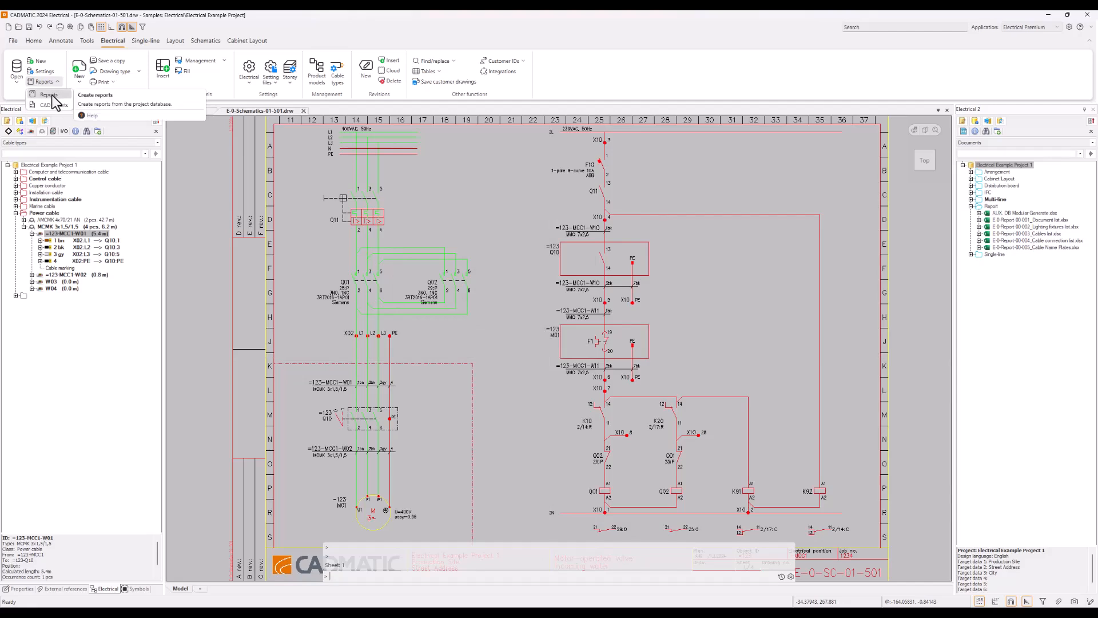
pyautogui.click(50, 95)
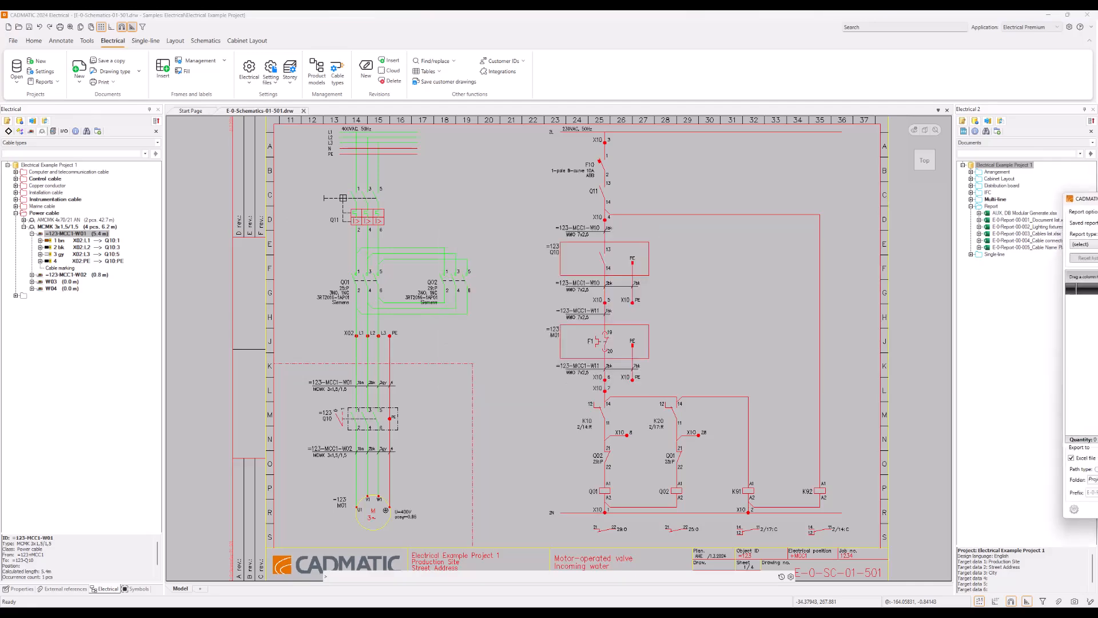
pyautogui.moveTo(794, 170); pyautogui.dragTo(501, 106)
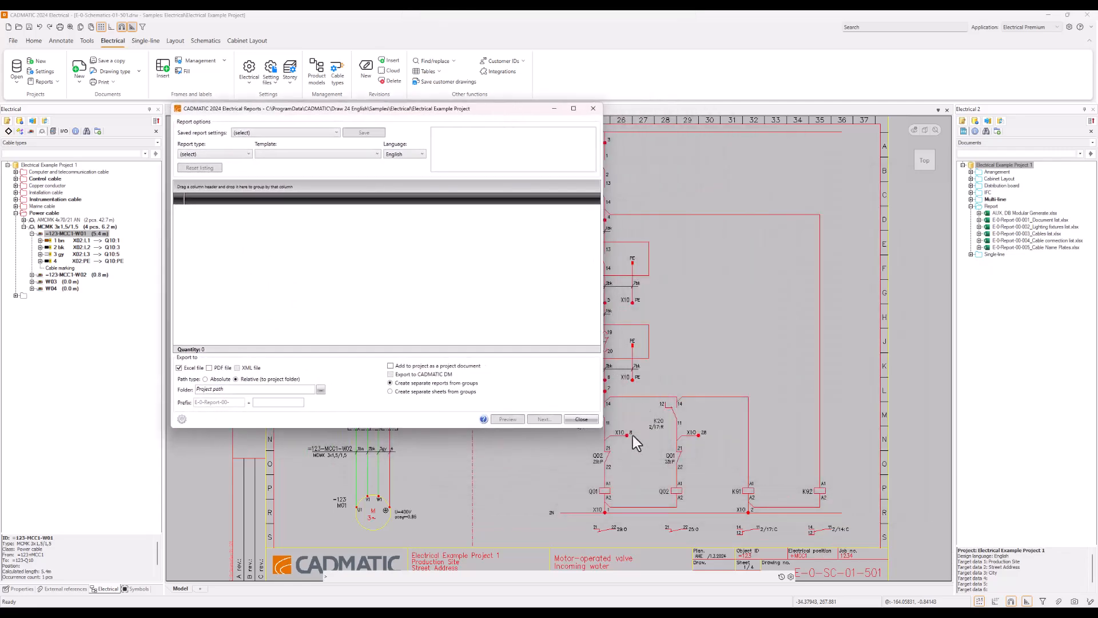
pyautogui.moveTo(602, 427); pyautogui.dragTo(786, 491)
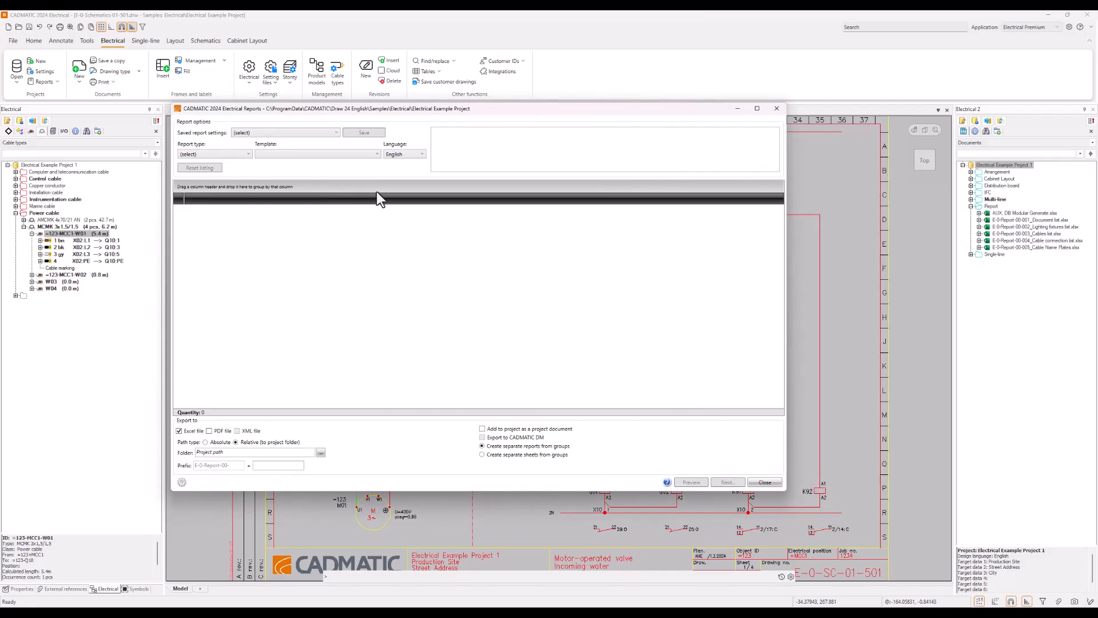
# - Set the report type to Cable connections list
pyautogui.click(249, 154)
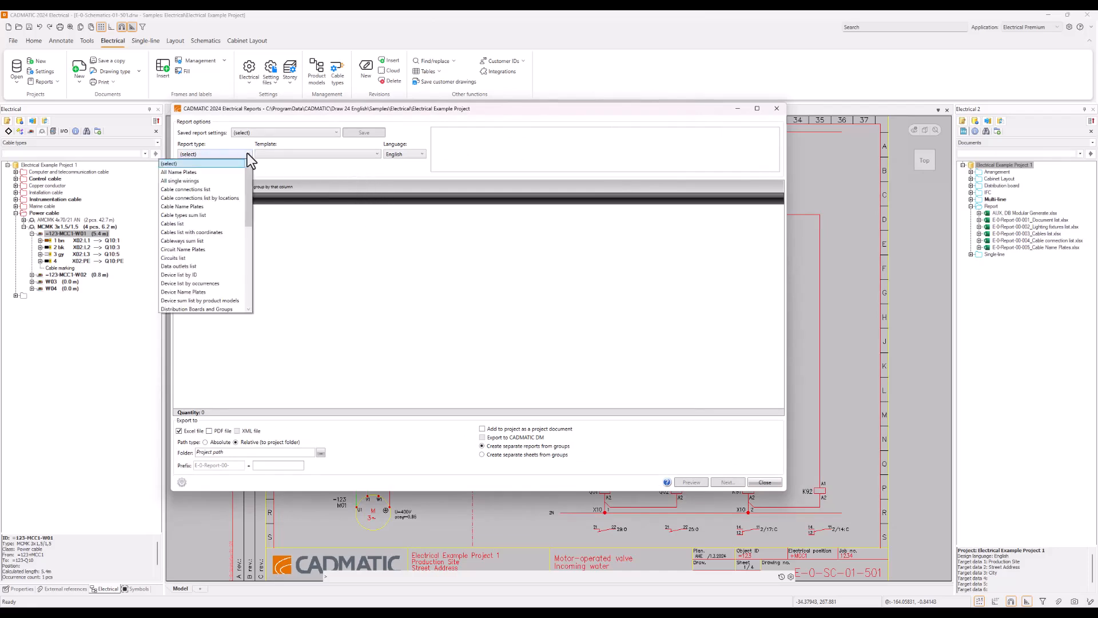
pyautogui.click(247, 153)
pyautogui.click(249, 154)
pyautogui.click(215, 190)
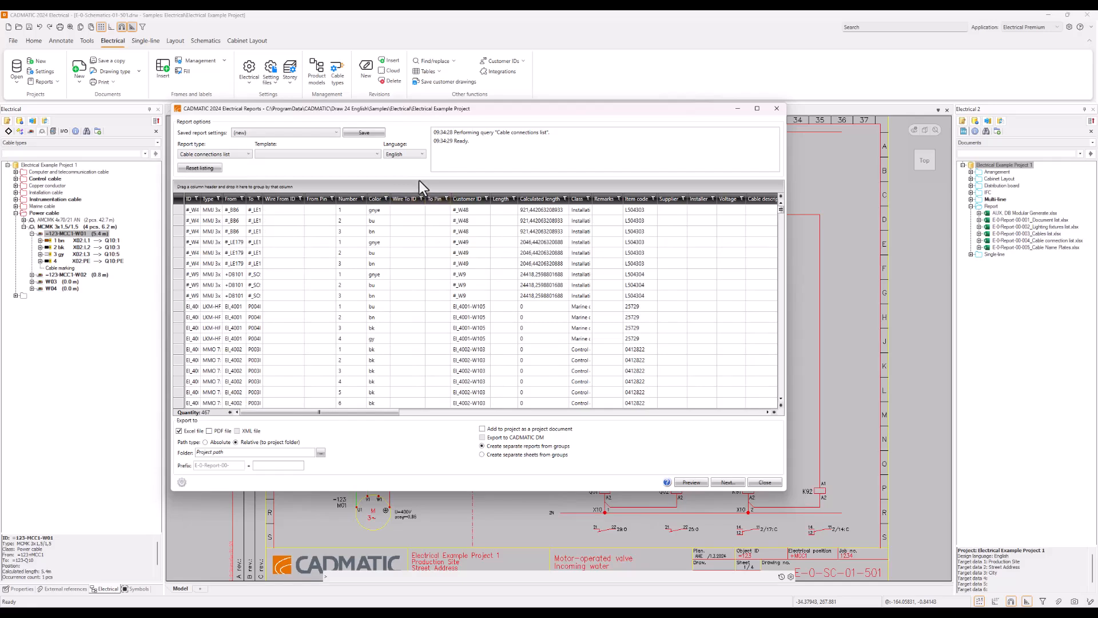
# - Choose the project template CablesConnections2.xlsx for the report and widen the listing's ID and Type columns
pyautogui.click(378, 154)
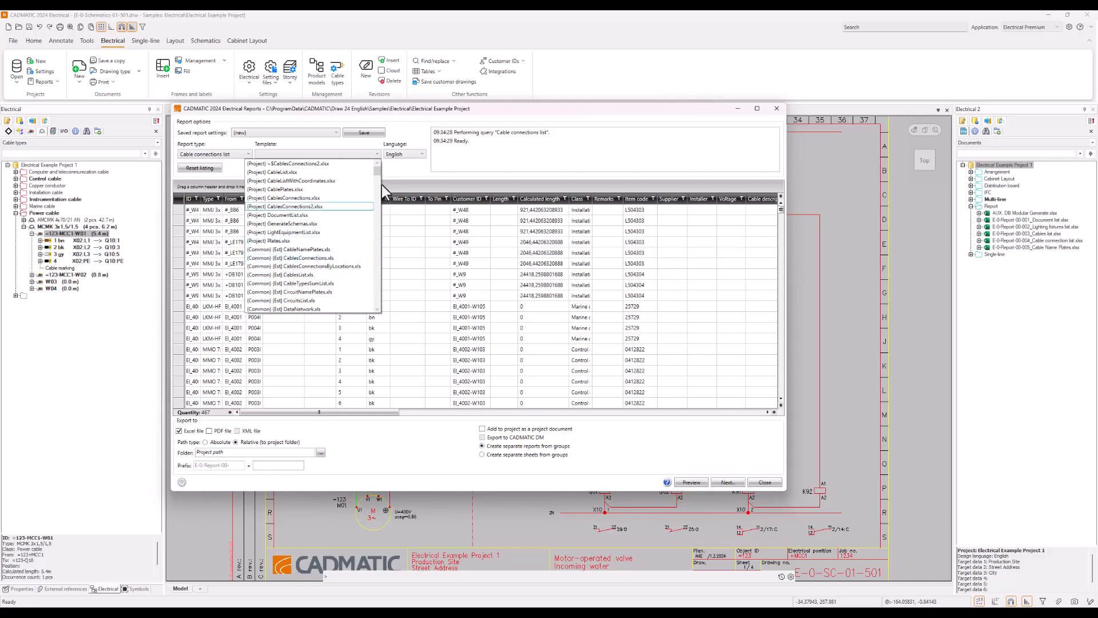
pyautogui.moveTo(377, 170); pyautogui.dragTo(399, 177)
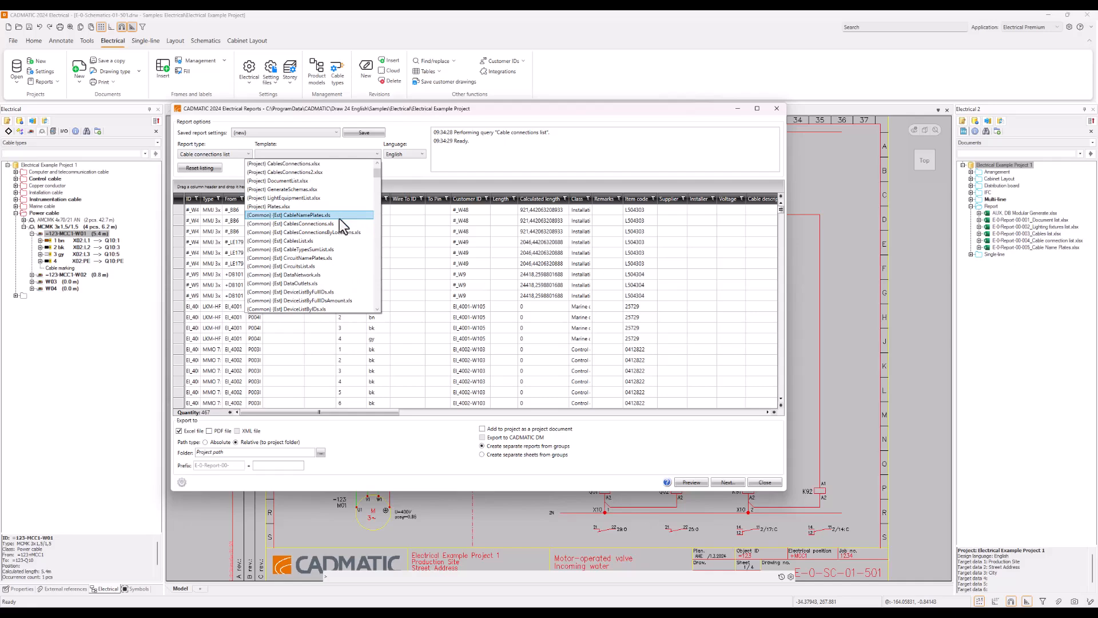
pyautogui.scroll(2, 341, 207)
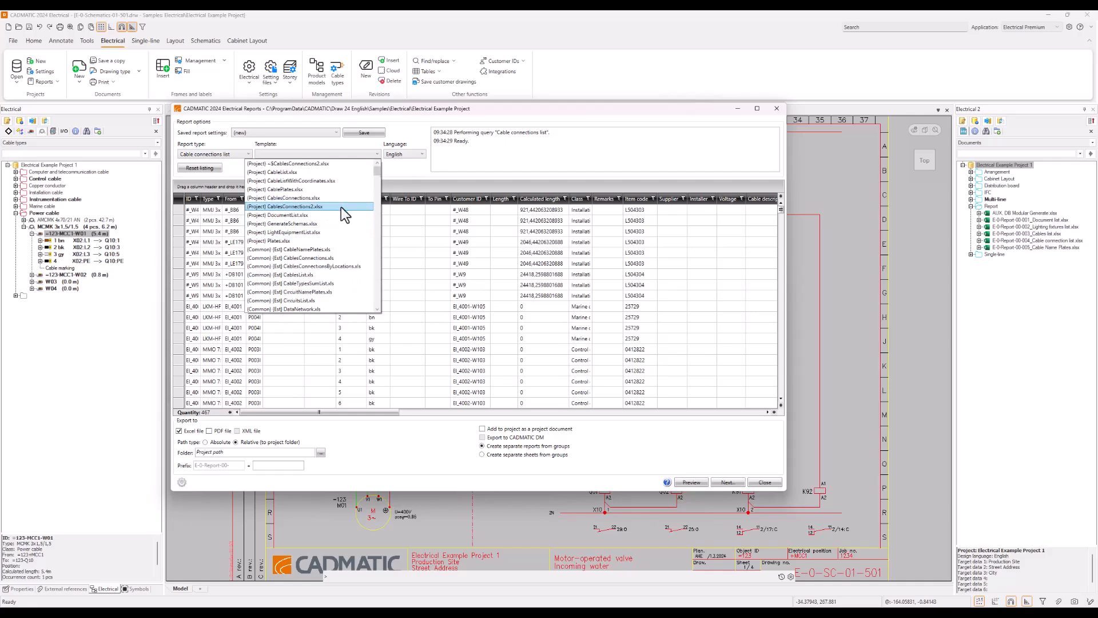
pyautogui.click(301, 207)
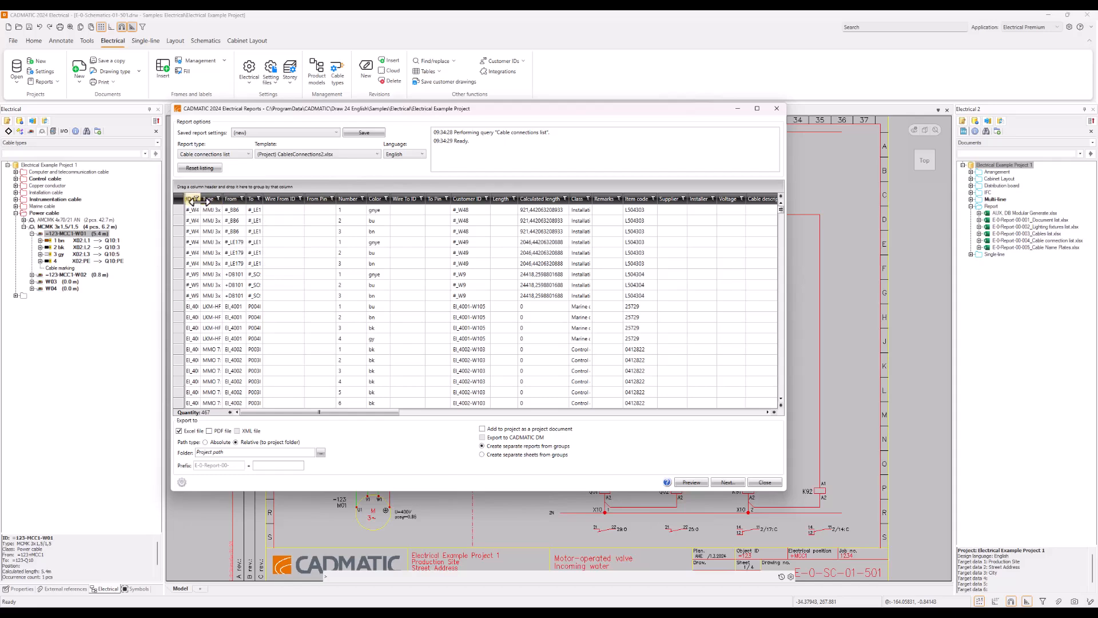
pyautogui.moveTo(200, 199); pyautogui.dragTo(269, 200)
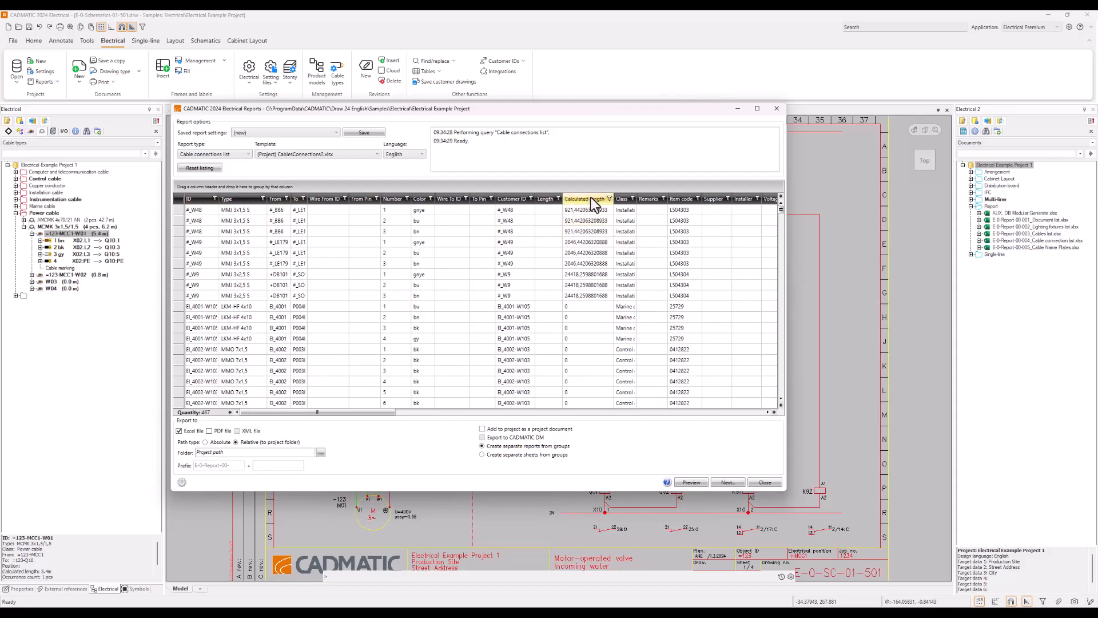
pyautogui.moveTo(354, 414)
pyautogui.mouseDown()
pyautogui.moveTo(369, 413)
pyautogui.moveTo(338, 416)
pyautogui.mouseUp()
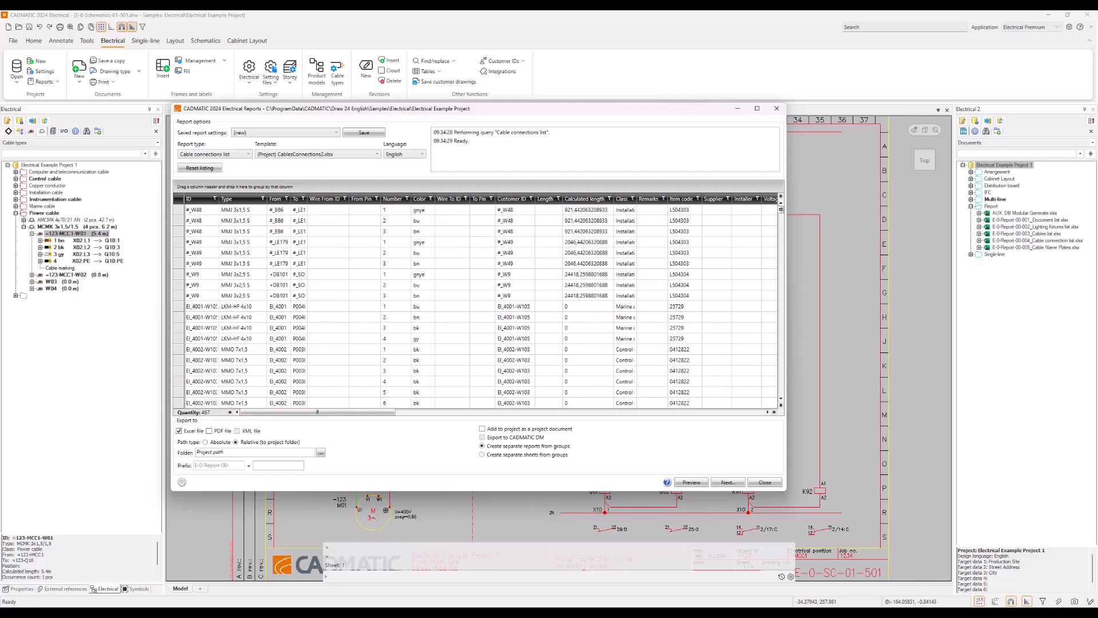
# - Arrange the CablesConnections2.xlsx workbook beside the Reports window and check the Calculated length column header
pyautogui.moveTo(505, 111)
pyautogui.mouseDown()
pyautogui.moveTo(771, 122)
pyautogui.moveTo(791, 107)
pyautogui.mouseUp()
pyautogui.hotkey('alt', 'Tab')
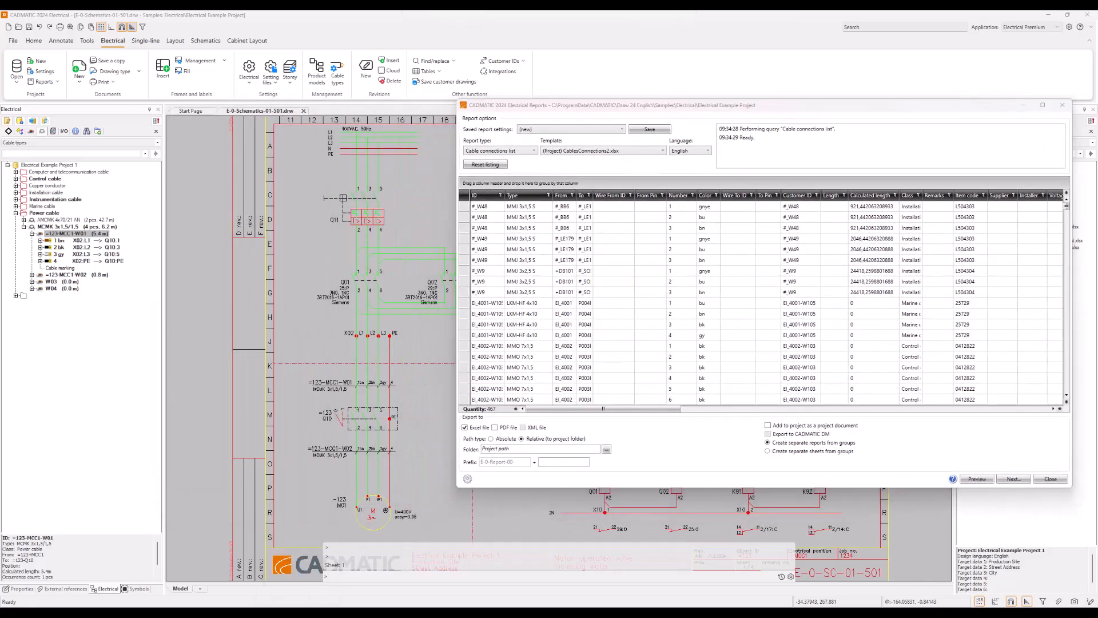
pyautogui.moveTo(373, 118); pyautogui.dragTo(344, 101)
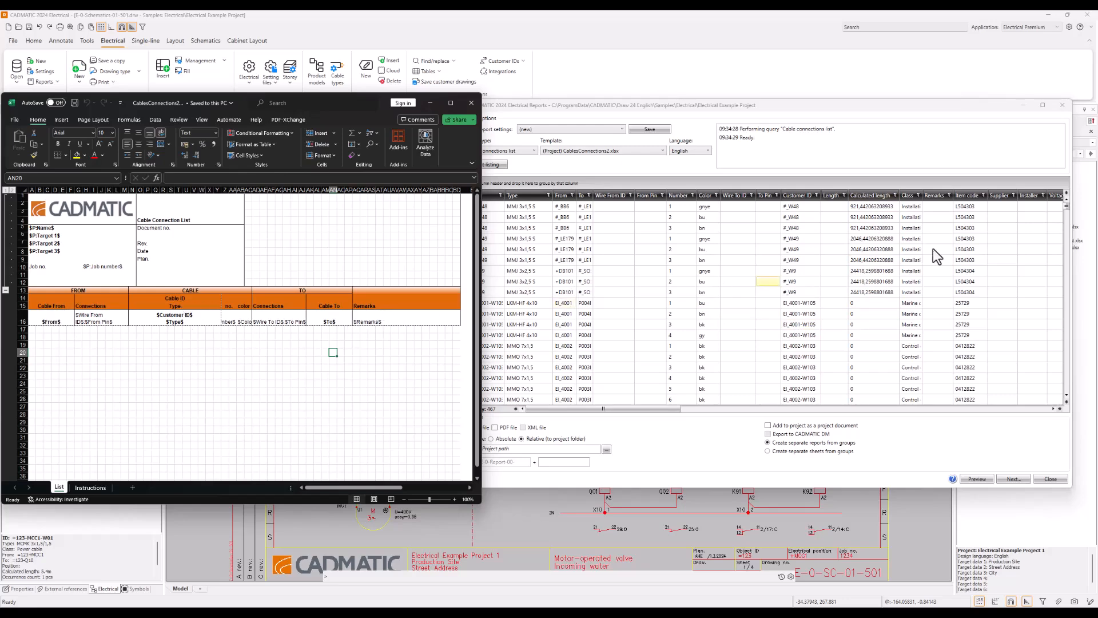
pyautogui.rightClick(878, 197)
pyautogui.click(887, 182)
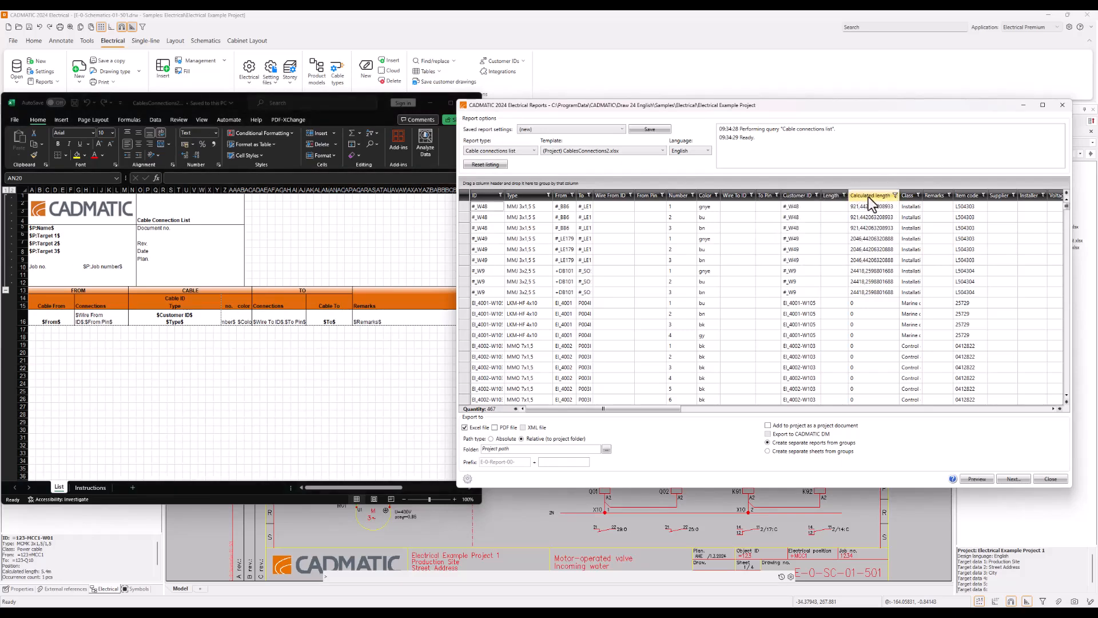
# - Select the $Remarks$ placeholder text in the template and copy the listing's Calculated length column header as $Calculated length$
pyautogui.click(367, 322)
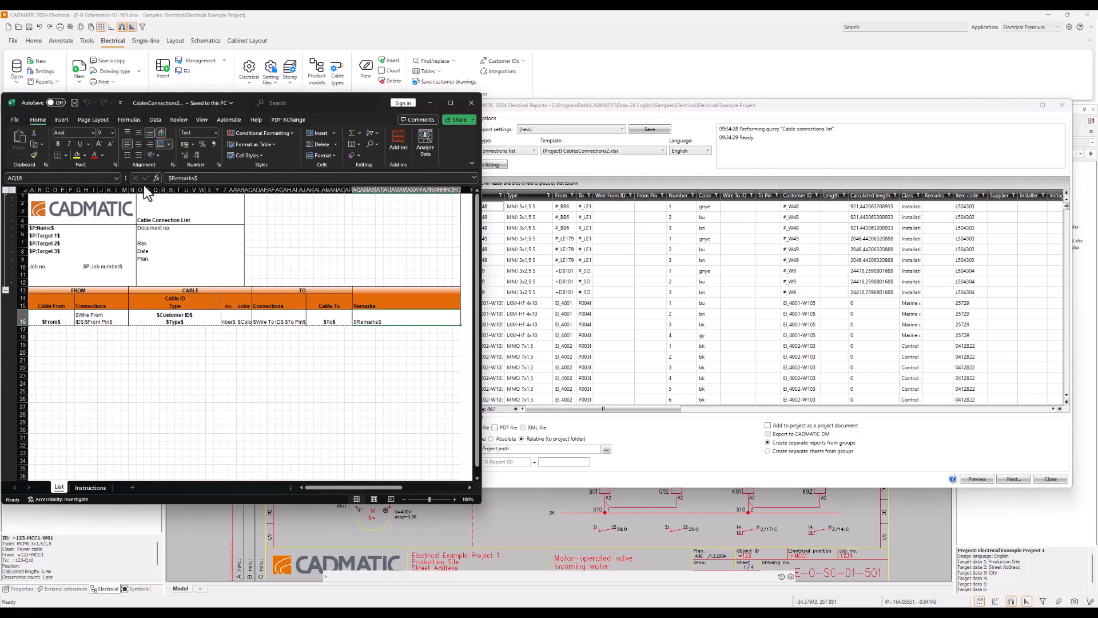
pyautogui.moveTo(195, 178); pyautogui.dragTo(173, 179)
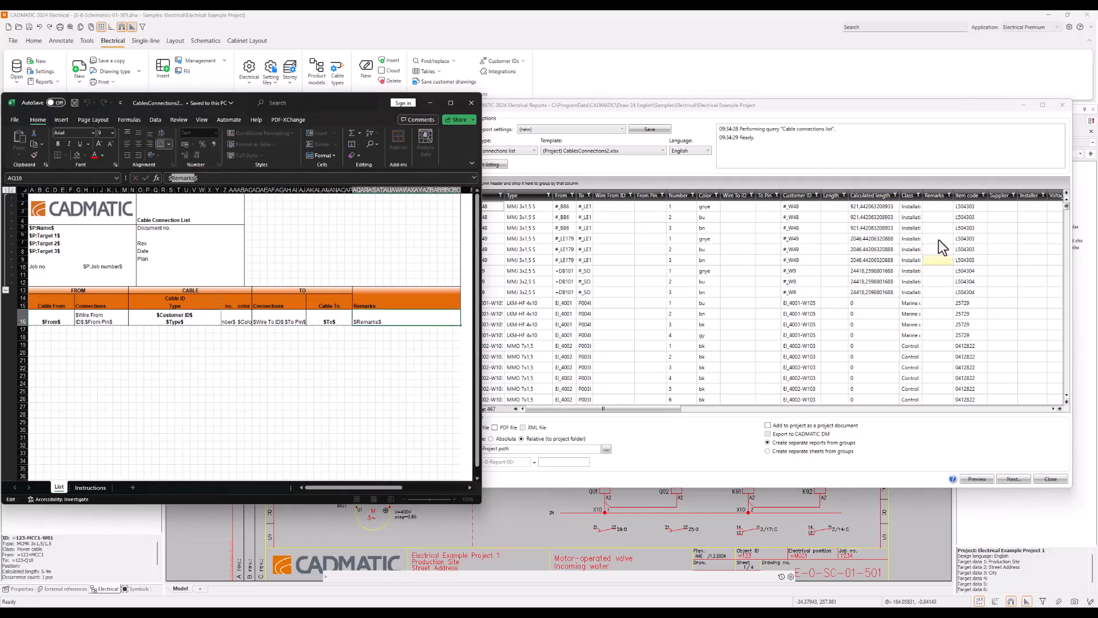
pyautogui.click(869, 198)
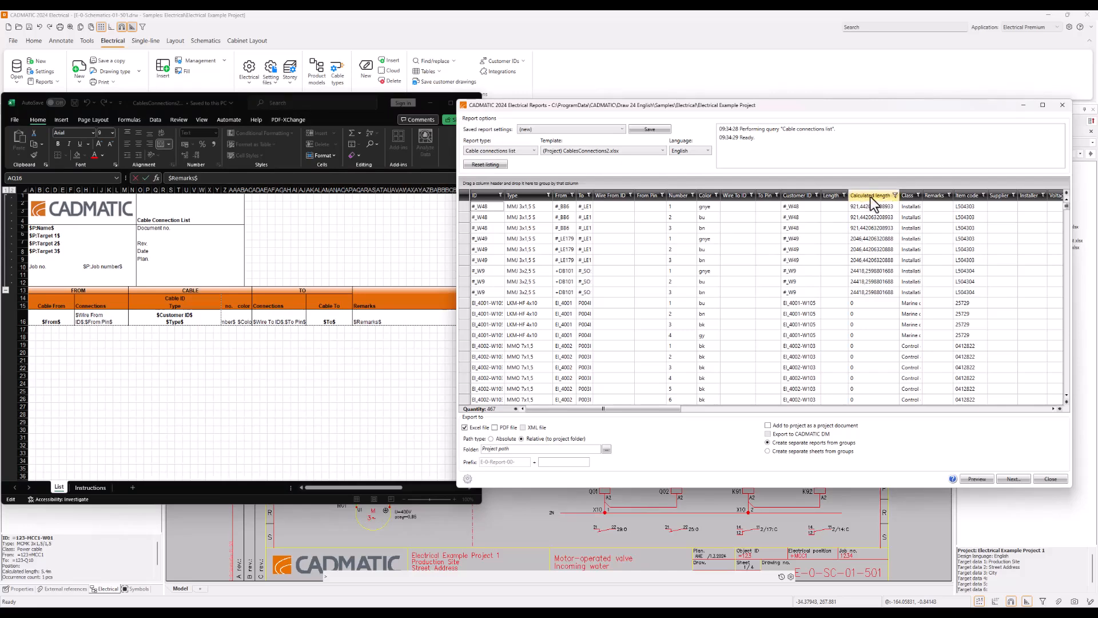
pyautogui.rightClick(871, 197)
pyautogui.moveTo(837, 248)
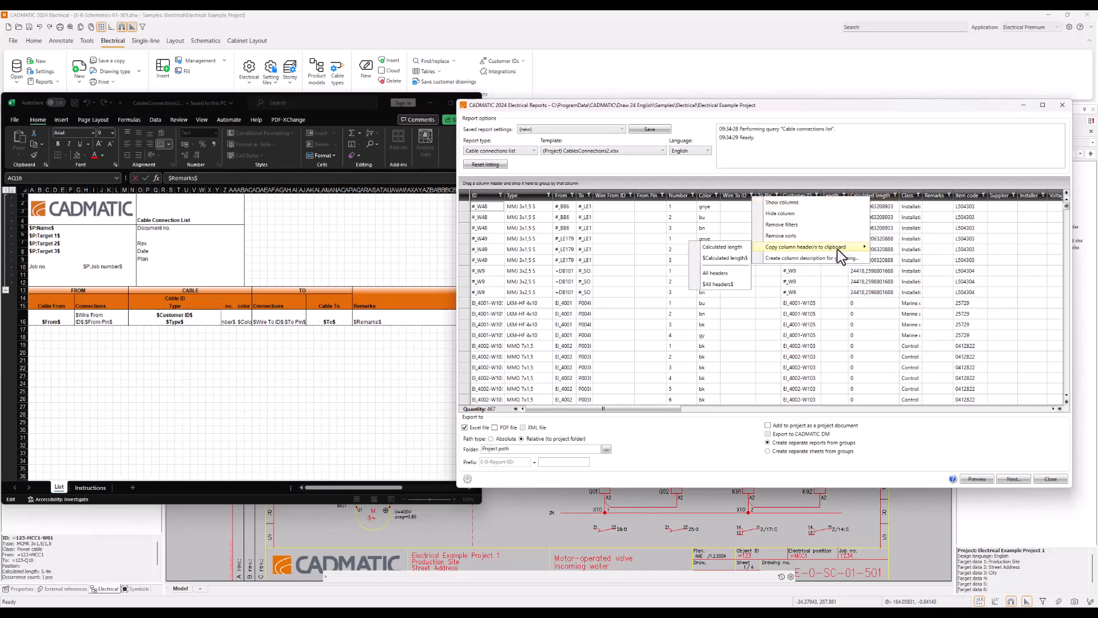
pyautogui.click(741, 259)
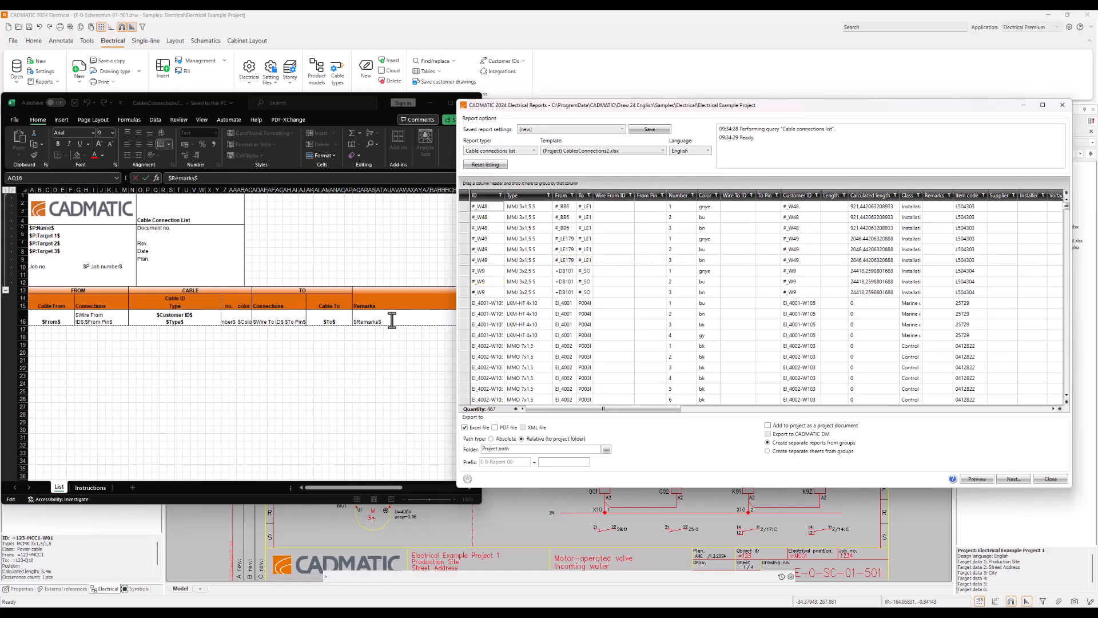
# - Replace the $Remarks$ placeholder in row 16 of the template with the copied $Calculated length$ placeholder
pyautogui.doubleClick(371, 321)
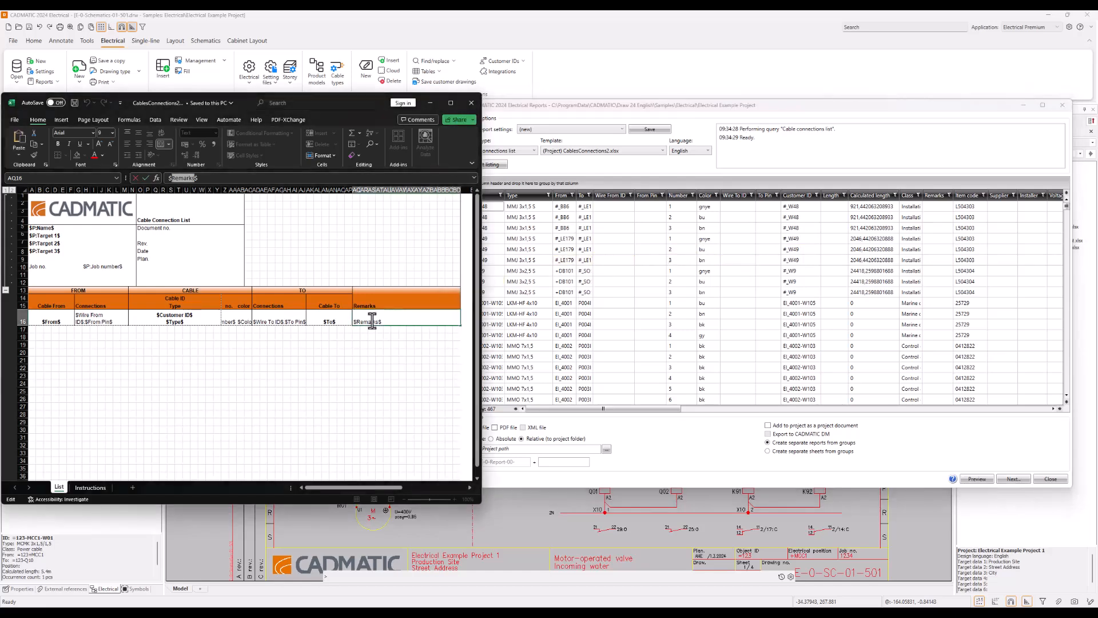
pyautogui.tripleClick(251, 178)
pyautogui.hotkey('ctrl', 'v')
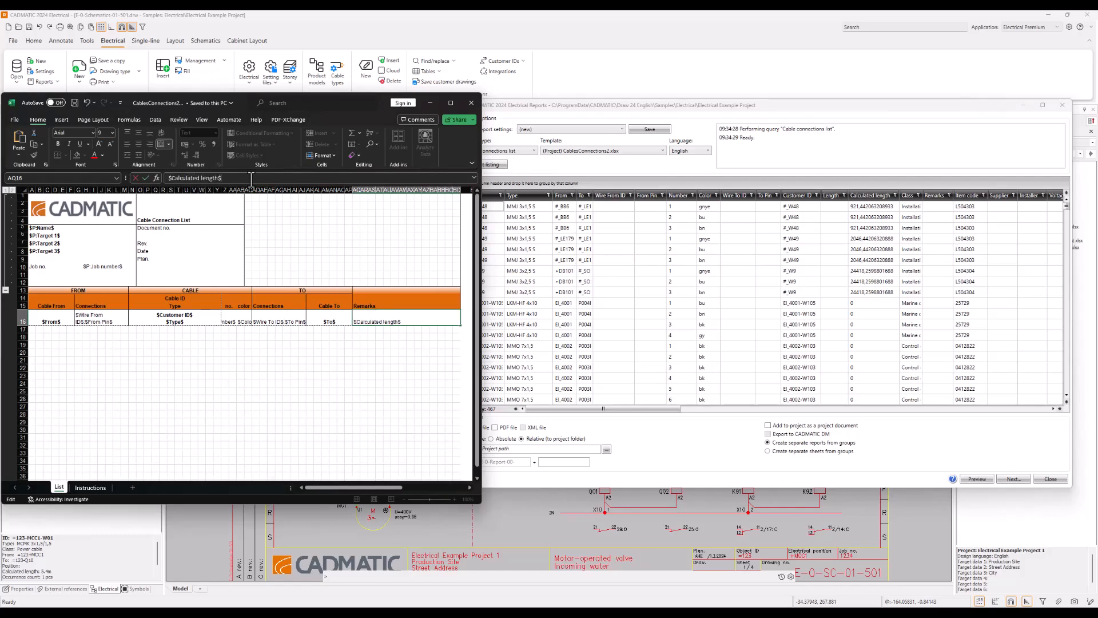
pyautogui.press('Return')
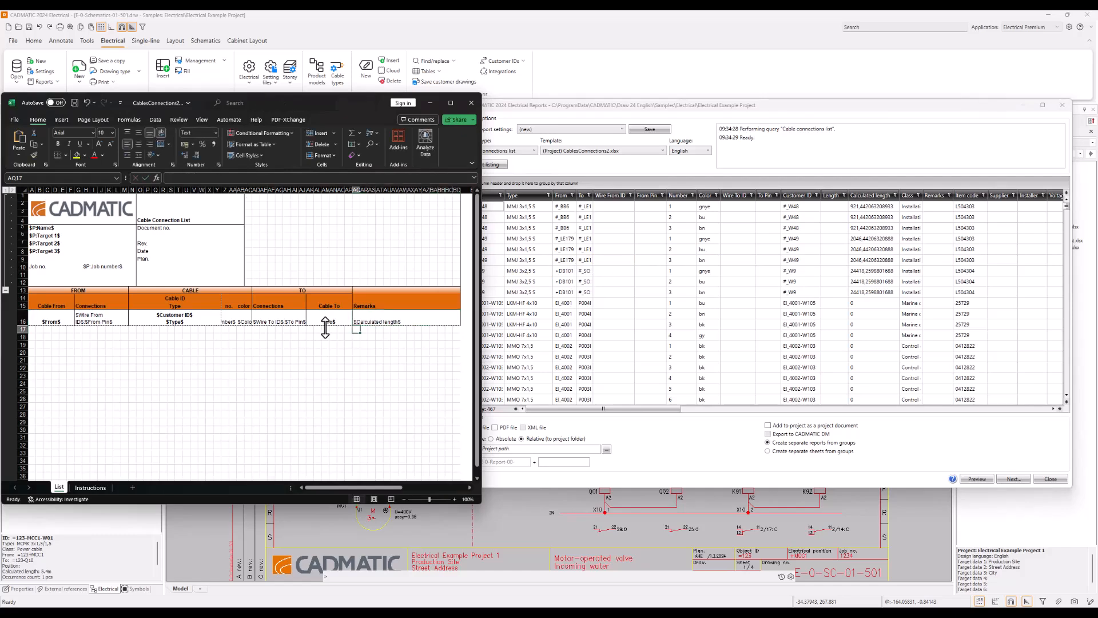
pyautogui.click(364, 315)
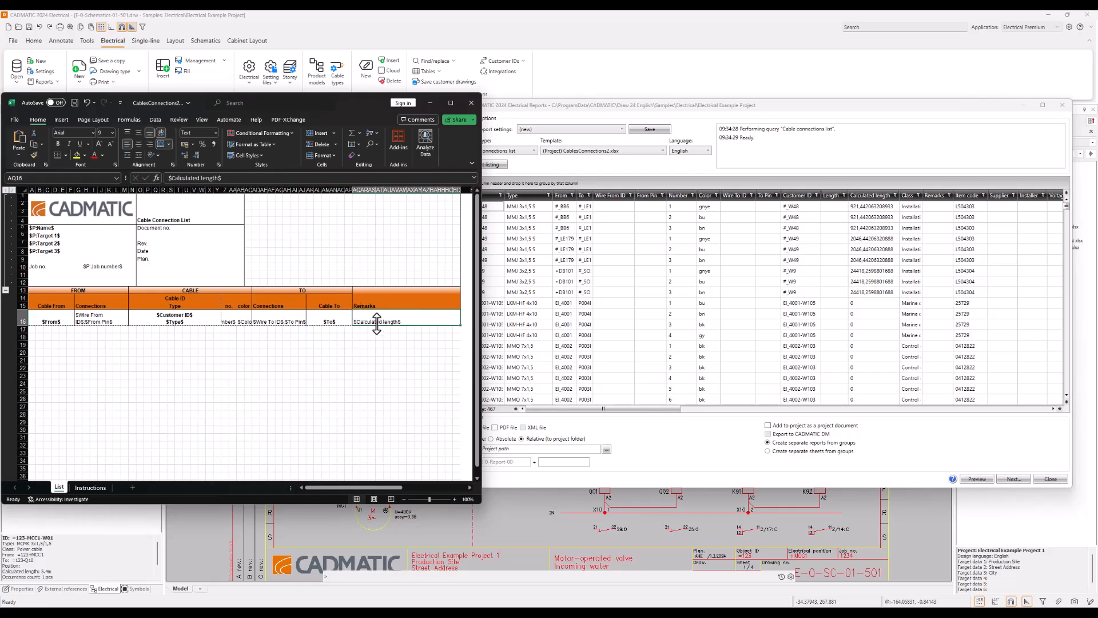
# - Change the Remarks column heading in the template to Calculated length
pyautogui.click(369, 303)
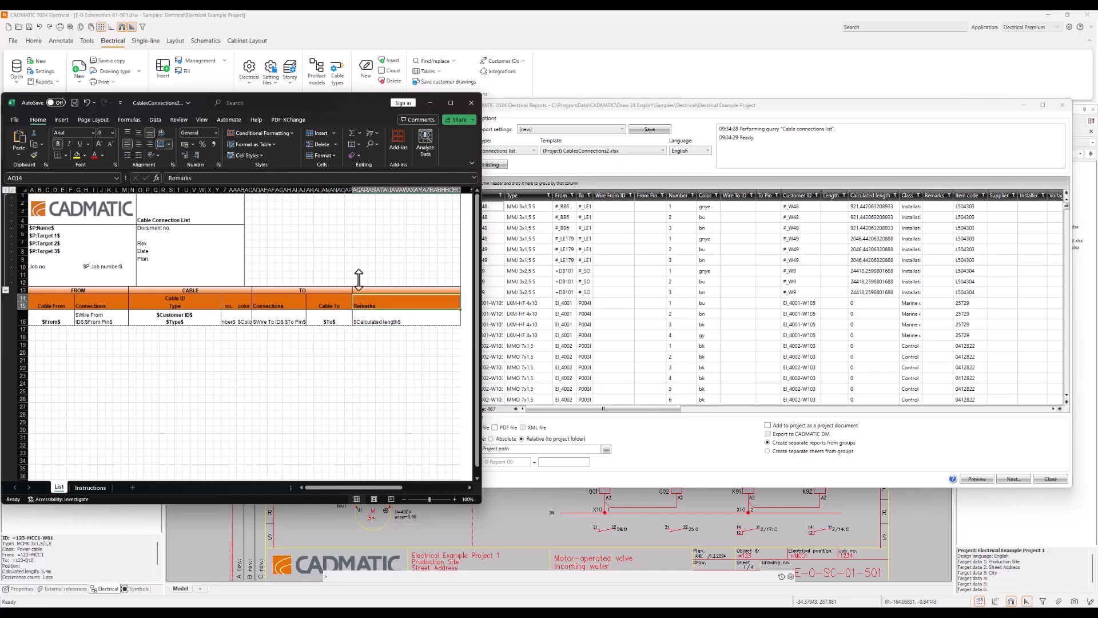
pyautogui.click(206, 178)
pyautogui.moveTo(206, 178); pyautogui.dragTo(164, 178)
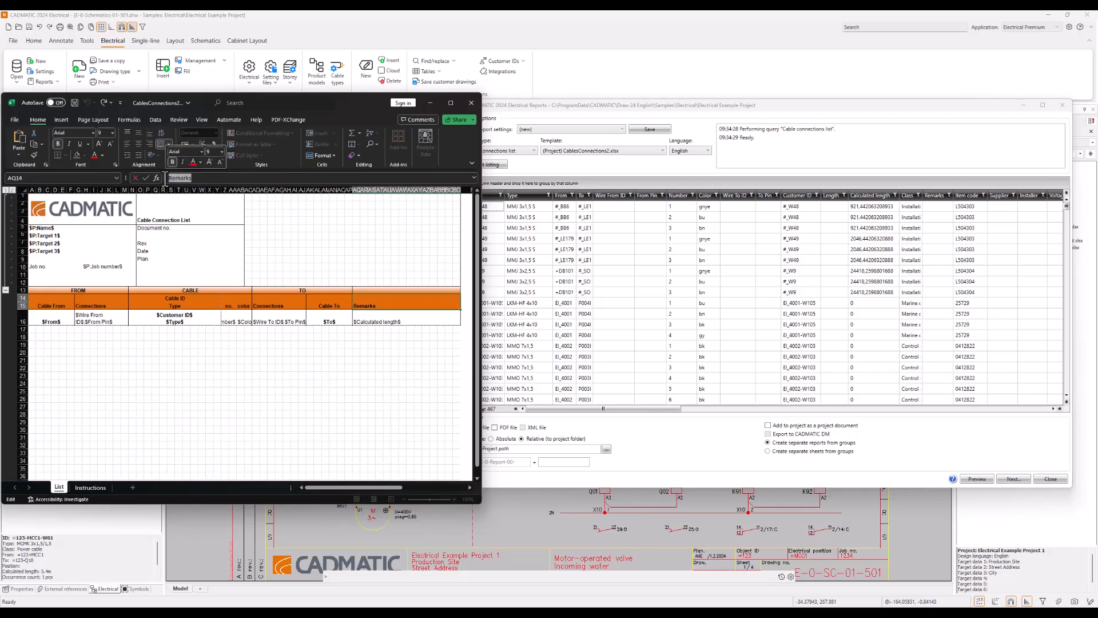
pyautogui.write('Calculate')
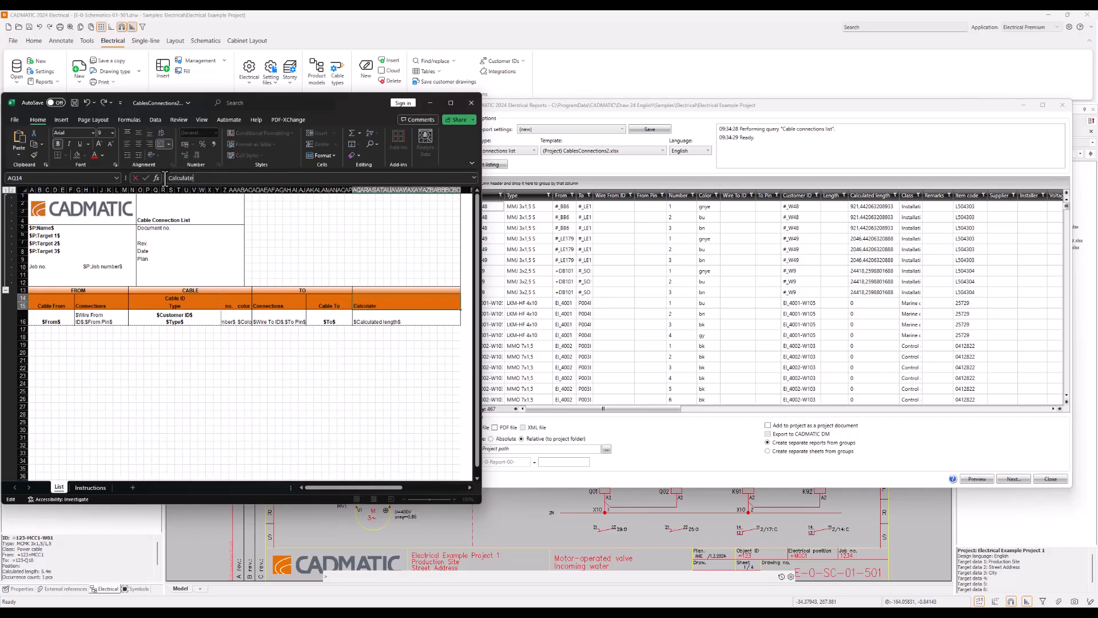
pyautogui.write('d length')
pyautogui.hotkey('ctrl', 'Return')
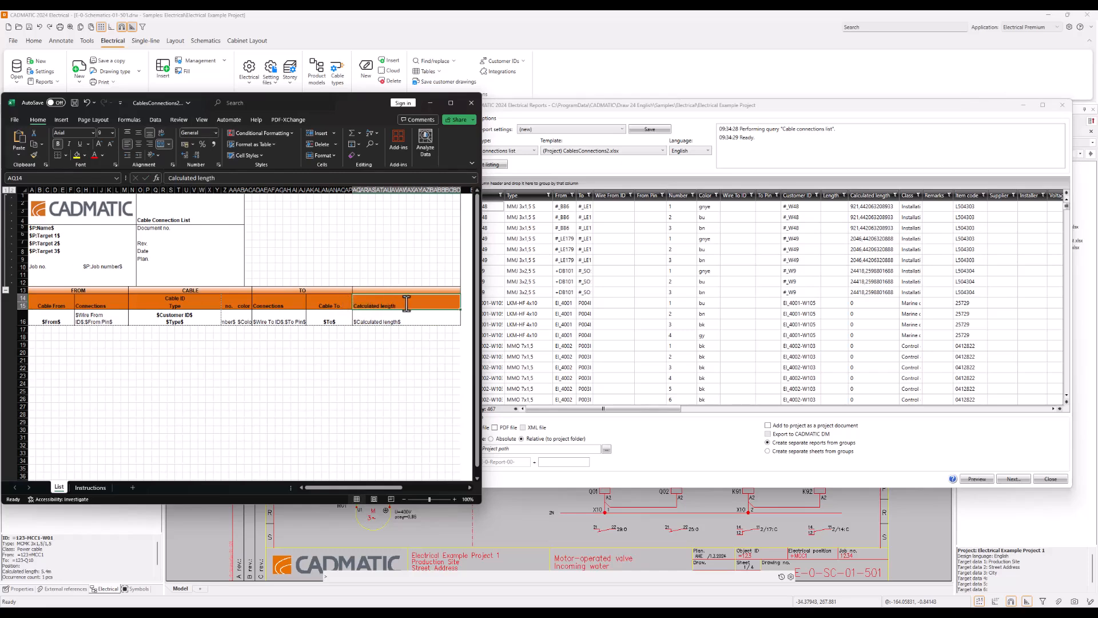
# - Look through the cable rows in the report listing and save the CablesConnections2.xlsx workbook
pyautogui.click(375, 318)
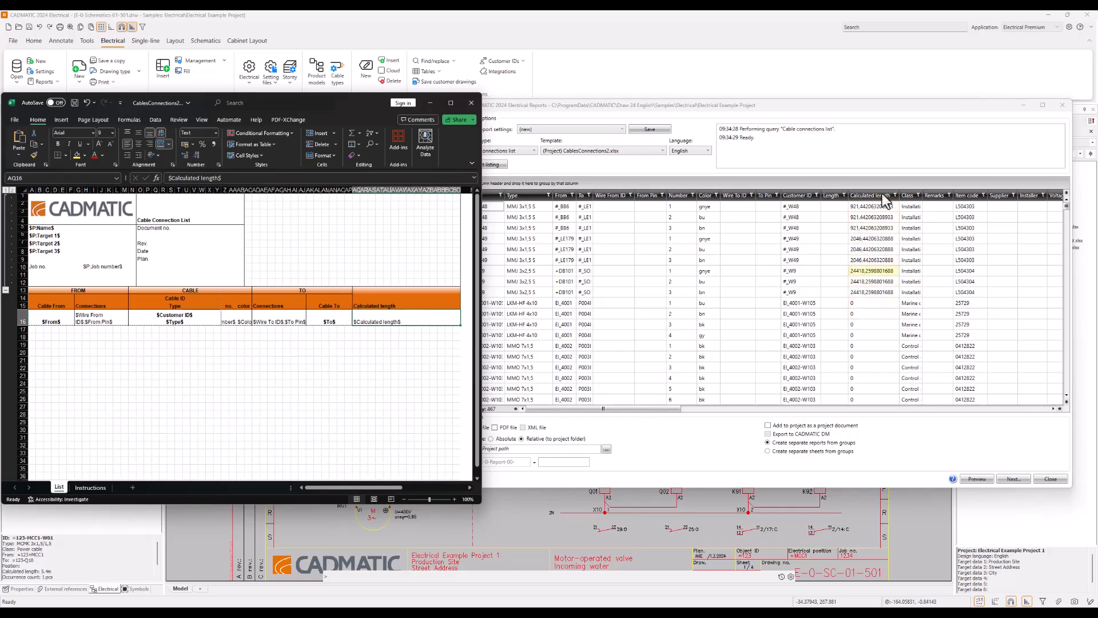
pyautogui.click(877, 108)
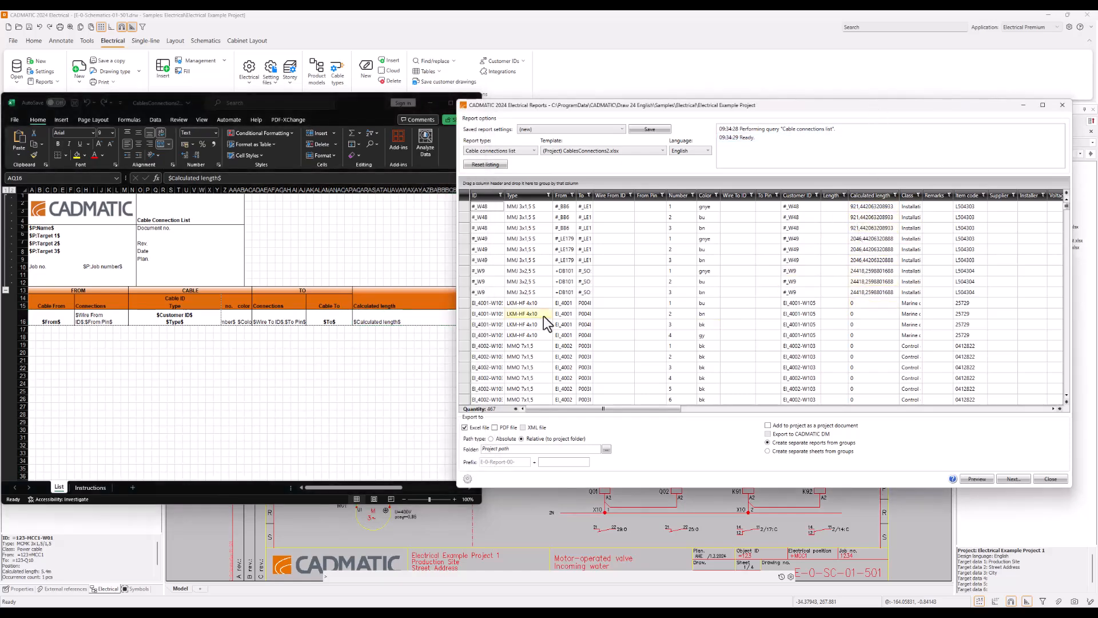
pyautogui.scroll(-4, 544, 325)
pyautogui.scroll(1, 557, 328)
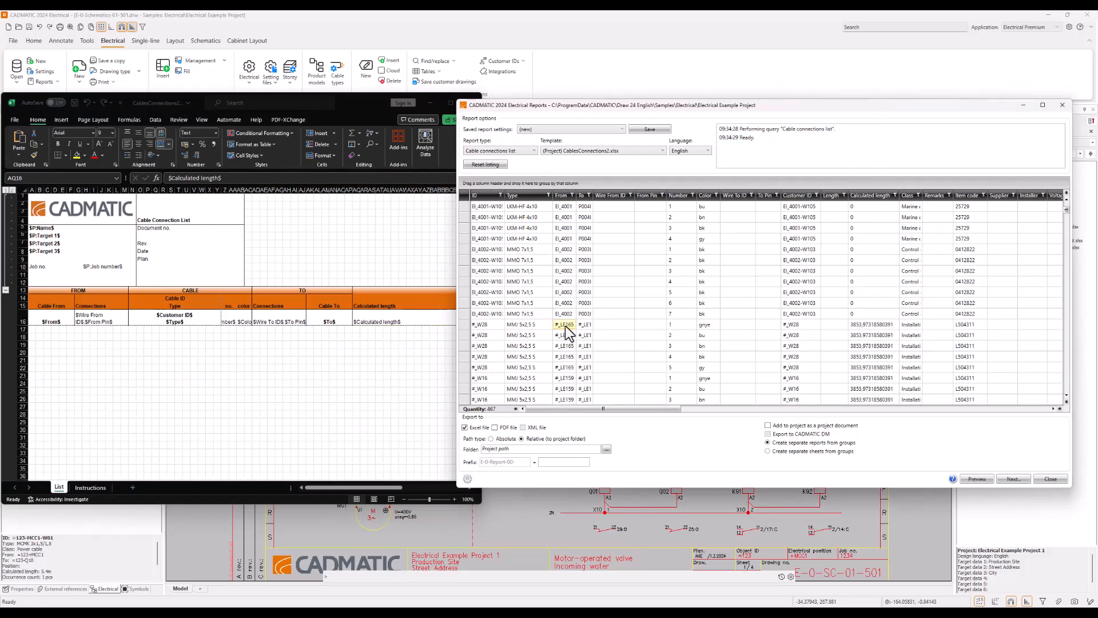
pyautogui.scroll(-8, 566, 326)
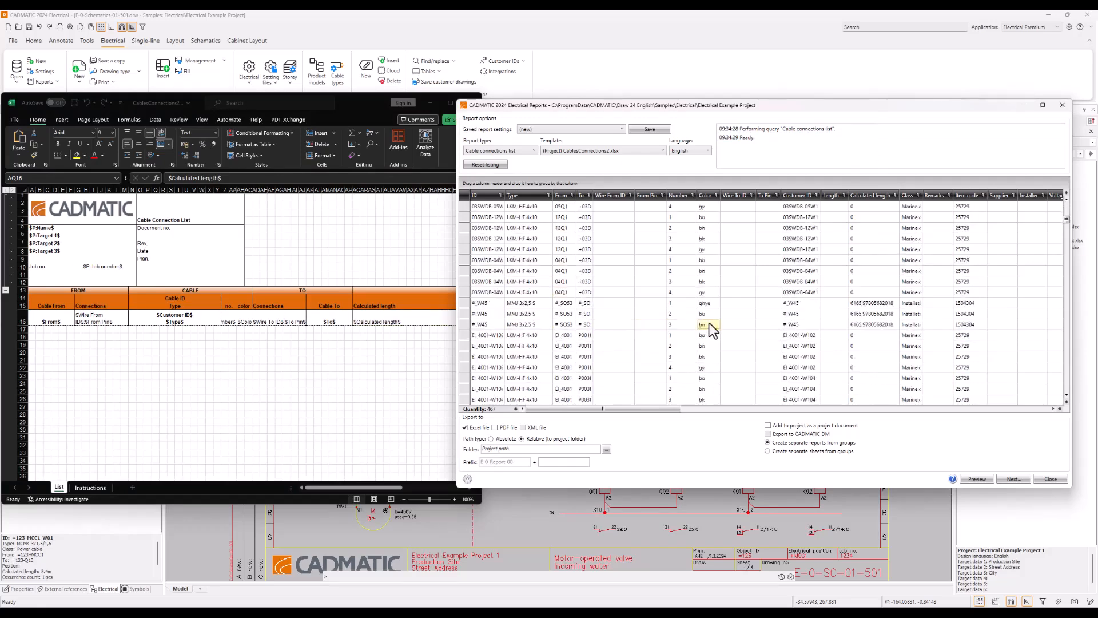
pyautogui.scroll(-7, 709, 326)
pyautogui.scroll(7, 709, 326)
pyautogui.scroll(6, 712, 330)
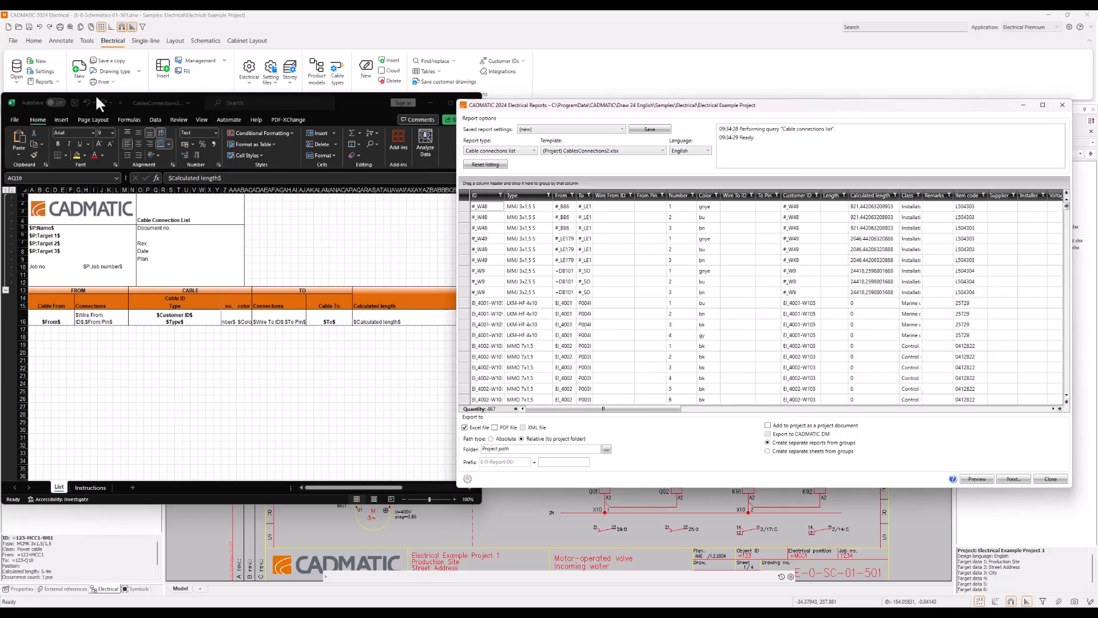
pyautogui.click(73, 101)
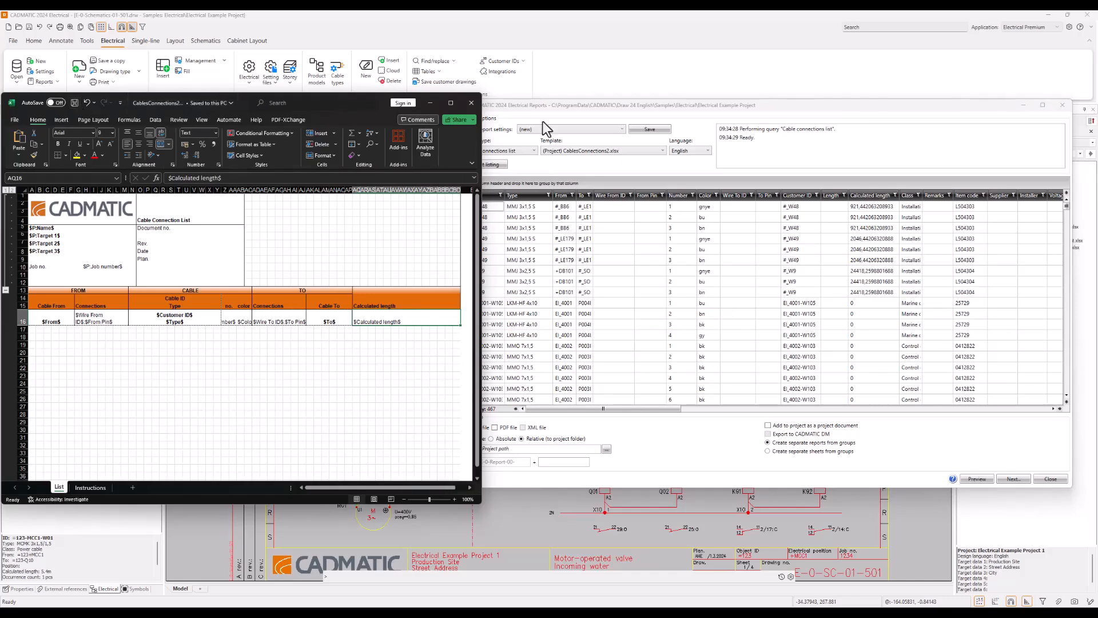
# - Move the Reports window over the workbook and copy the listing's Manufacturer column header as $Manufacturer$
pyautogui.moveTo(798, 105); pyautogui.dragTo(534, 84)
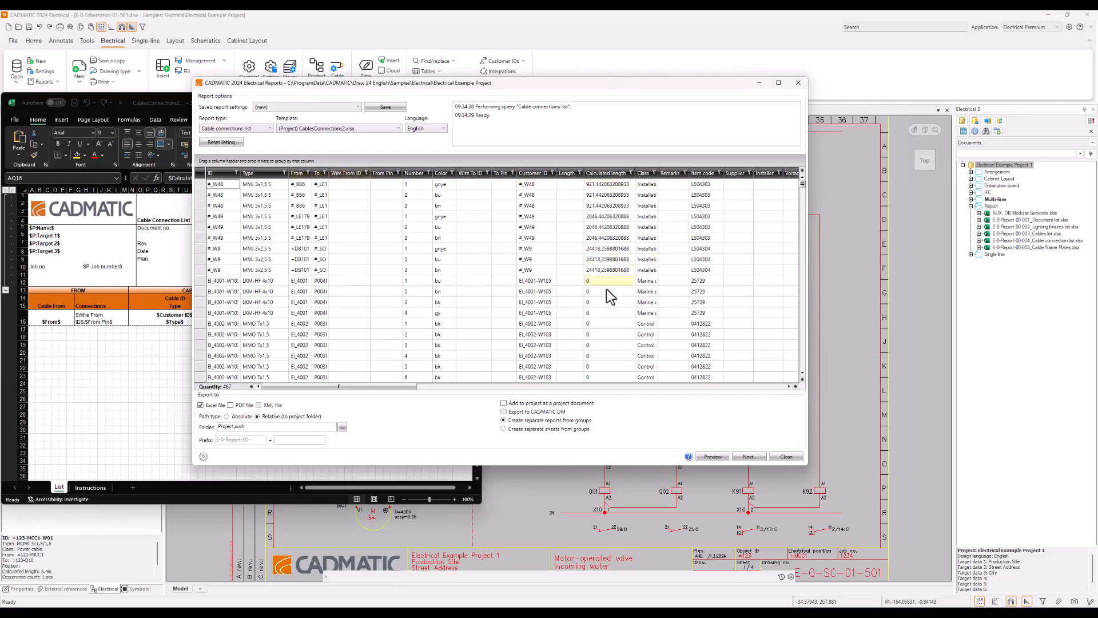
pyautogui.moveTo(382, 387); pyautogui.dragTo(396, 388)
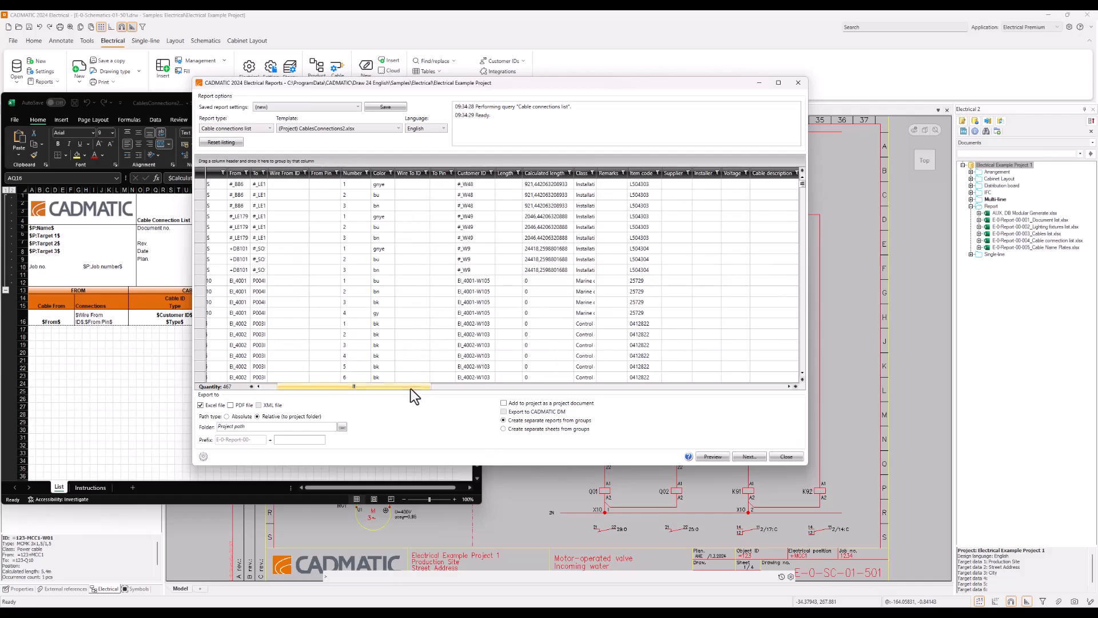
pyautogui.moveTo(411, 389); pyautogui.dragTo(603, 396)
pyautogui.moveTo(531, 390)
pyautogui.mouseDown()
pyautogui.moveTo(568, 391)
pyautogui.moveTo(526, 392)
pyautogui.mouseUp()
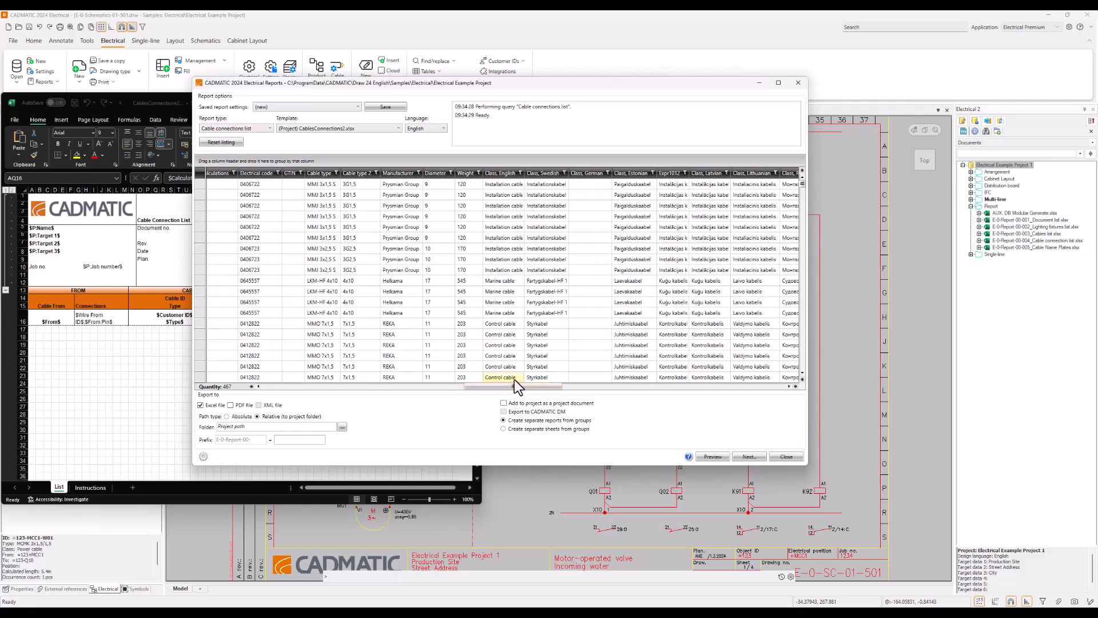
pyautogui.rightClick(404, 172)
pyautogui.click(418, 154)
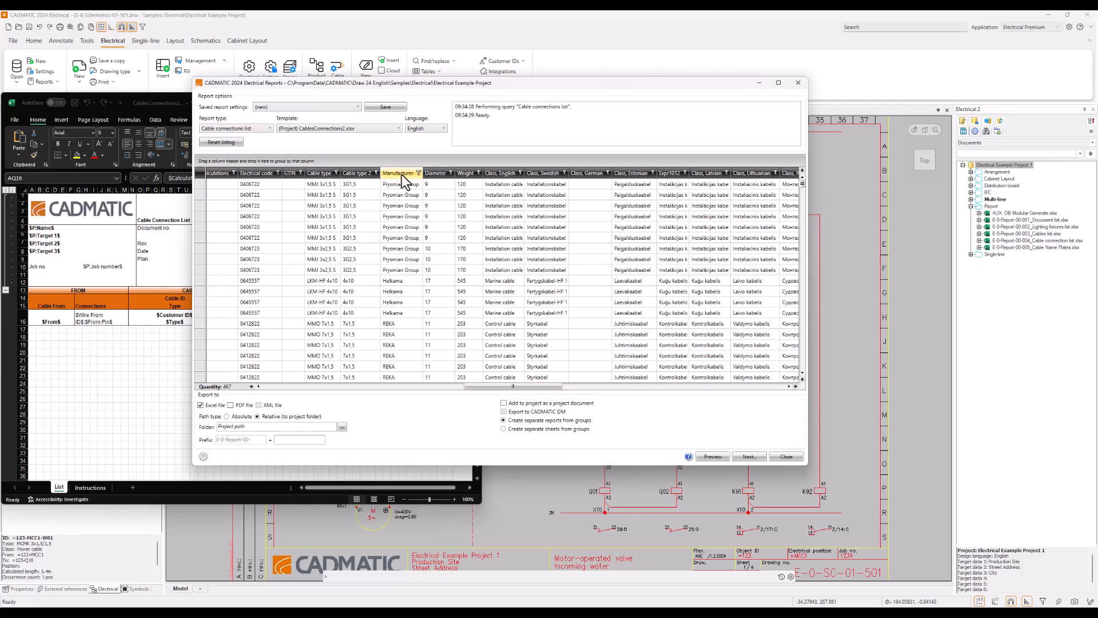
pyautogui.rightClick(403, 175)
pyautogui.moveTo(377, 226)
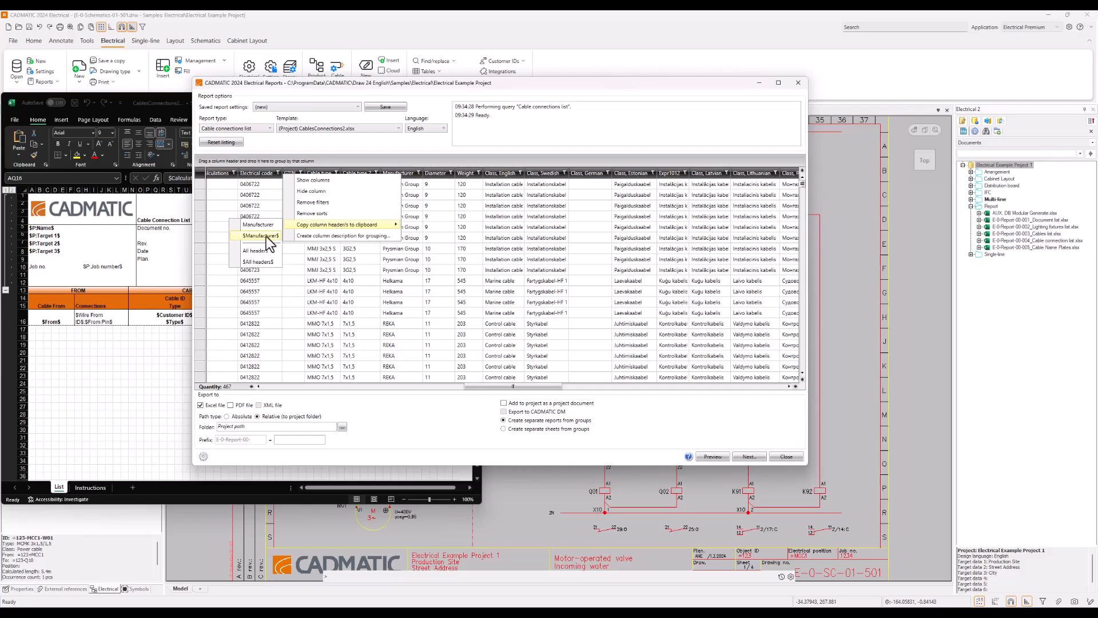
pyautogui.click(260, 236)
# - Try to insert columns before the Calculated length column in the template, and undo the insertion
pyautogui.click(120, 380)
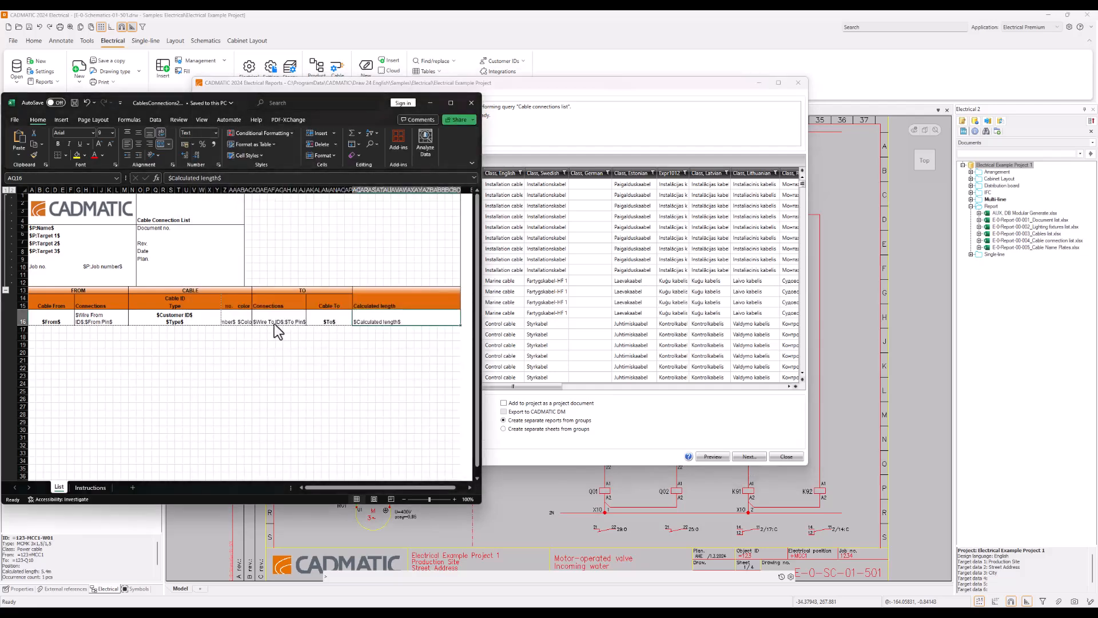
pyautogui.hscroll(5, 400, 301)
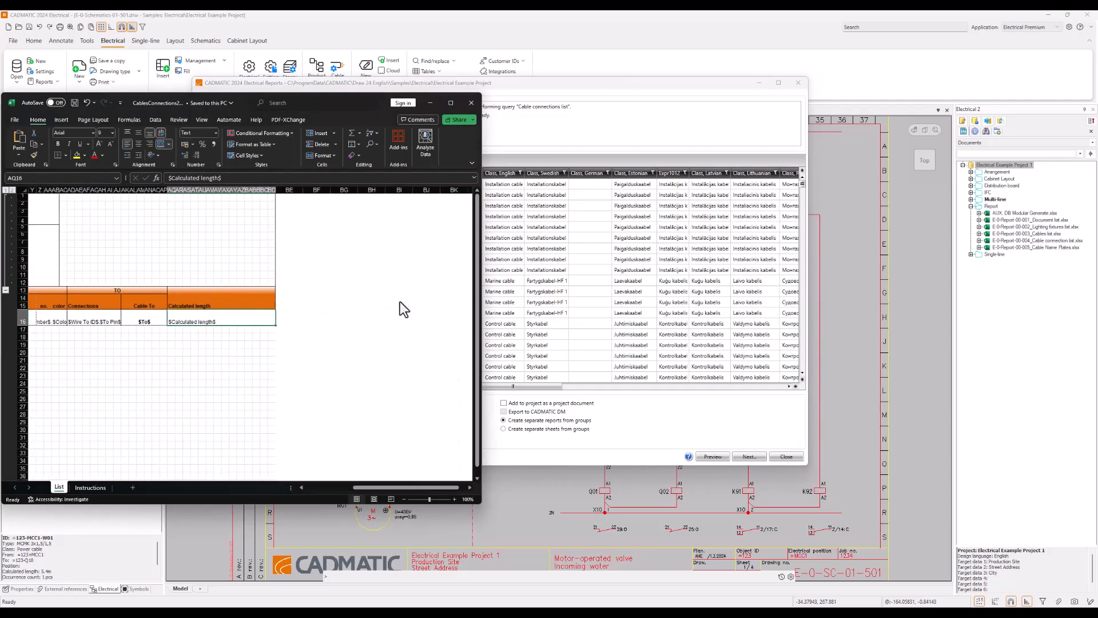
pyautogui.hscroll(-3, 246, 323)
pyautogui.hscroll(-2, 245, 330)
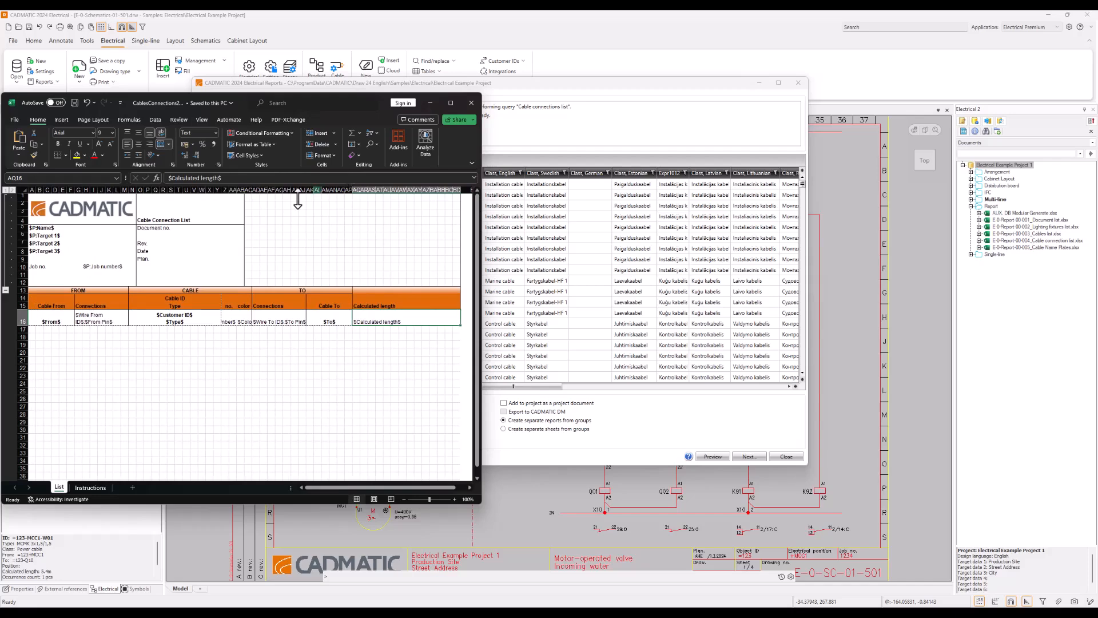
pyautogui.click(341, 190)
pyautogui.rightClick(341, 190)
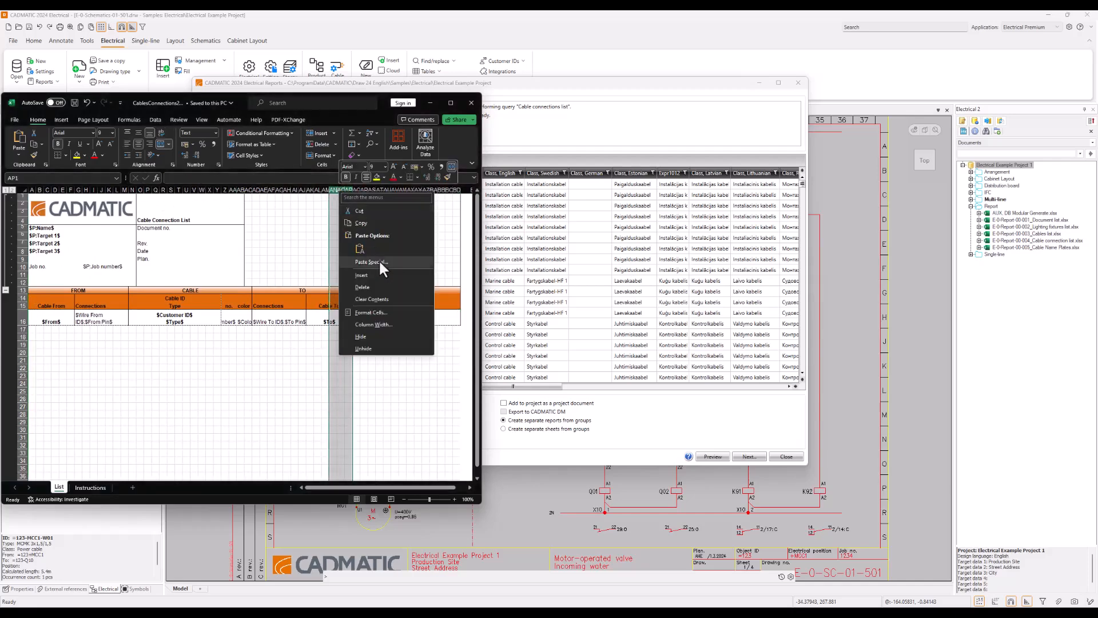
pyautogui.click(381, 275)
pyautogui.click(370, 305)
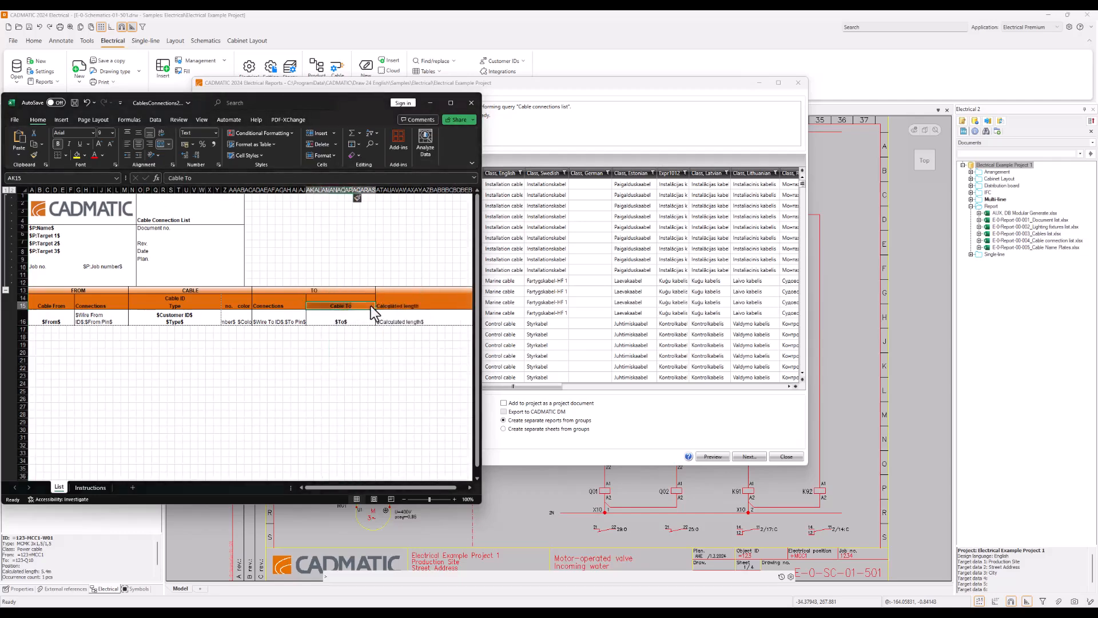
pyautogui.hotkey('ctrl', 'z')
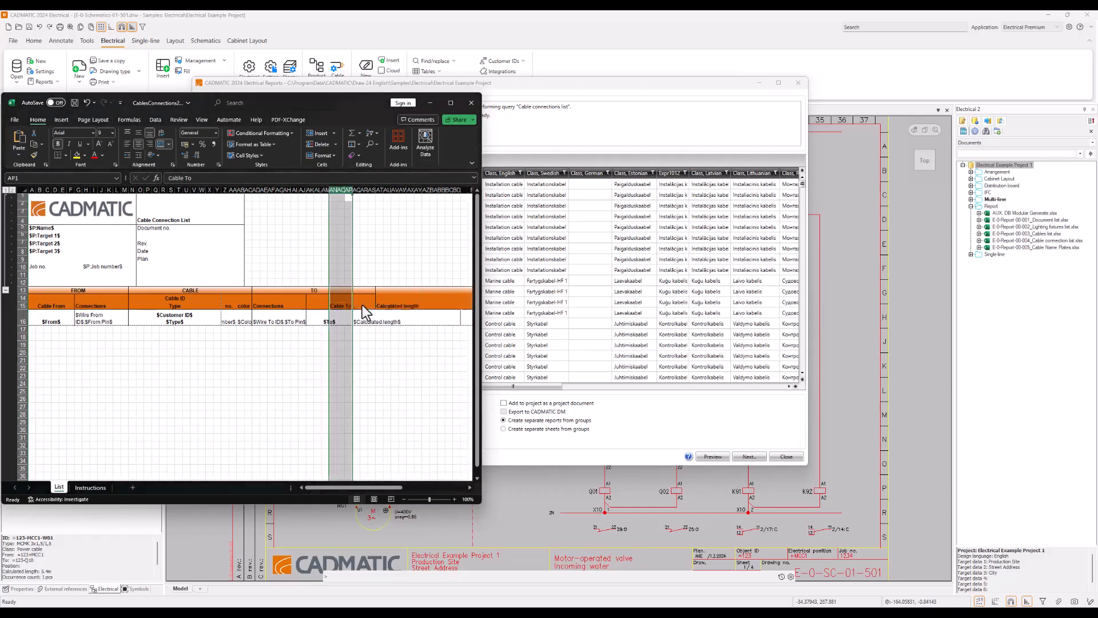
pyautogui.click(310, 191)
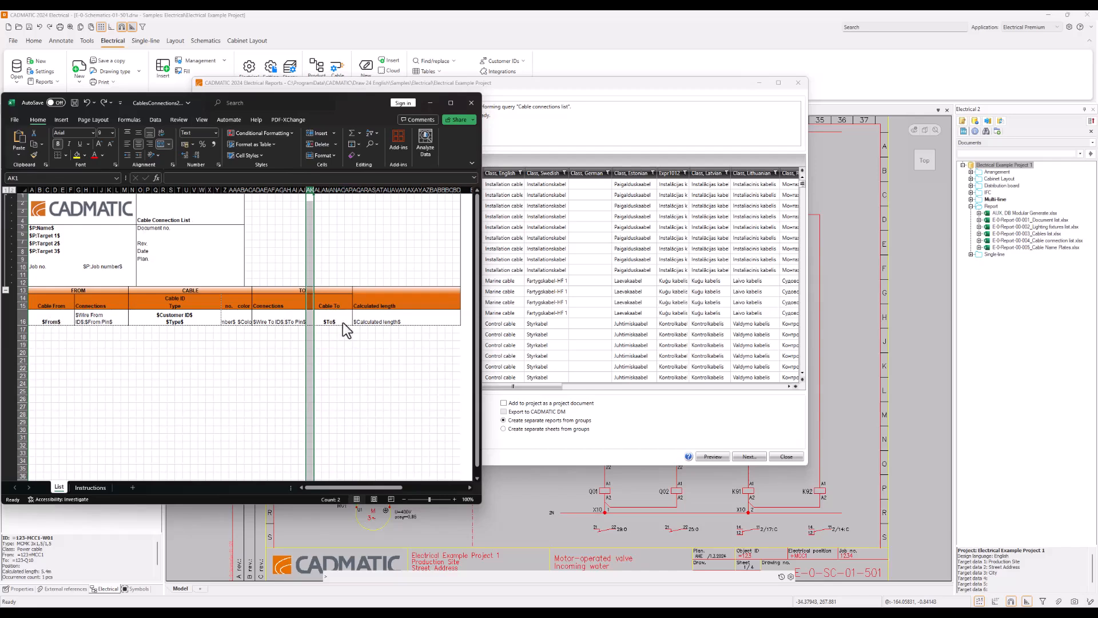
pyautogui.click(324, 308)
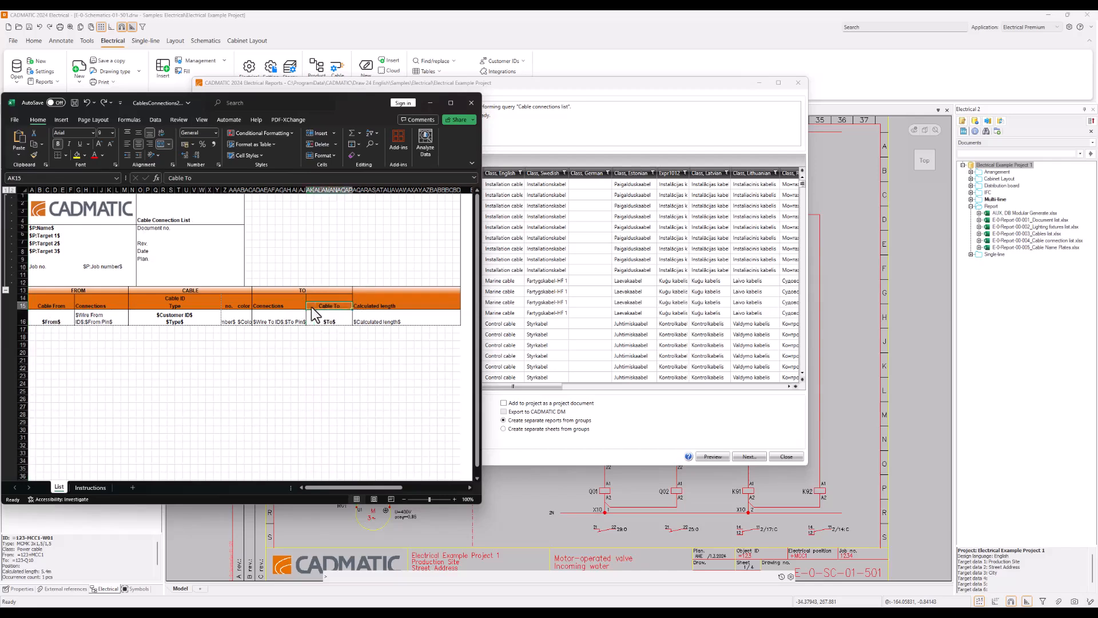
# - Paste the $Manufacturer$ placeholder into cell BE15, beside the Calculated length heading
pyautogui.click(465, 307)
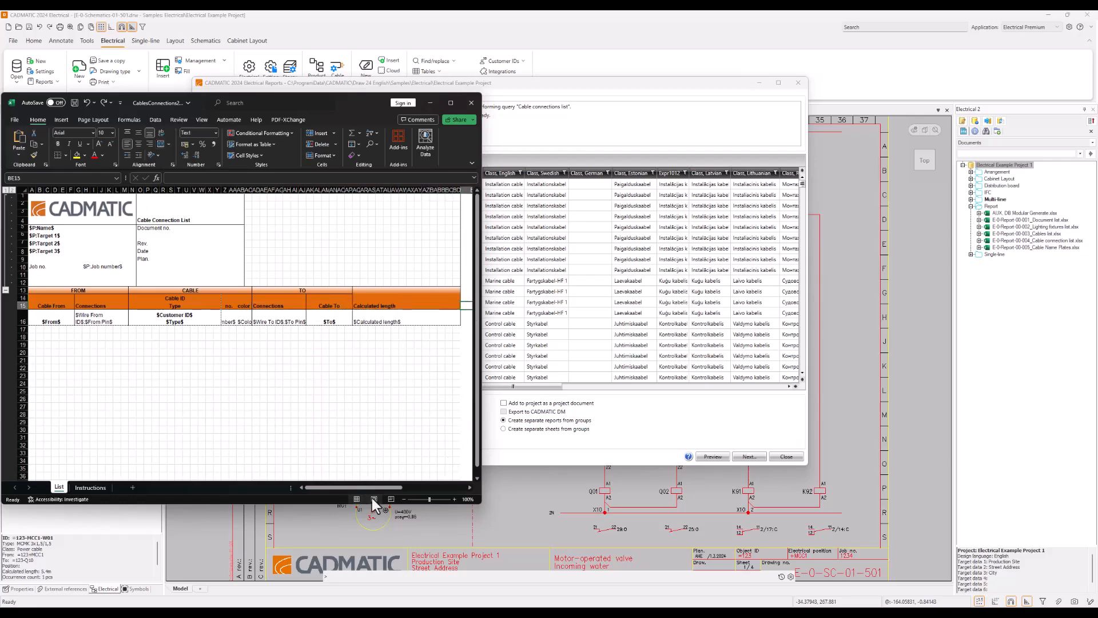
pyautogui.moveTo(383, 486); pyautogui.dragTo(399, 485)
pyautogui.write('$Manufacturer$')
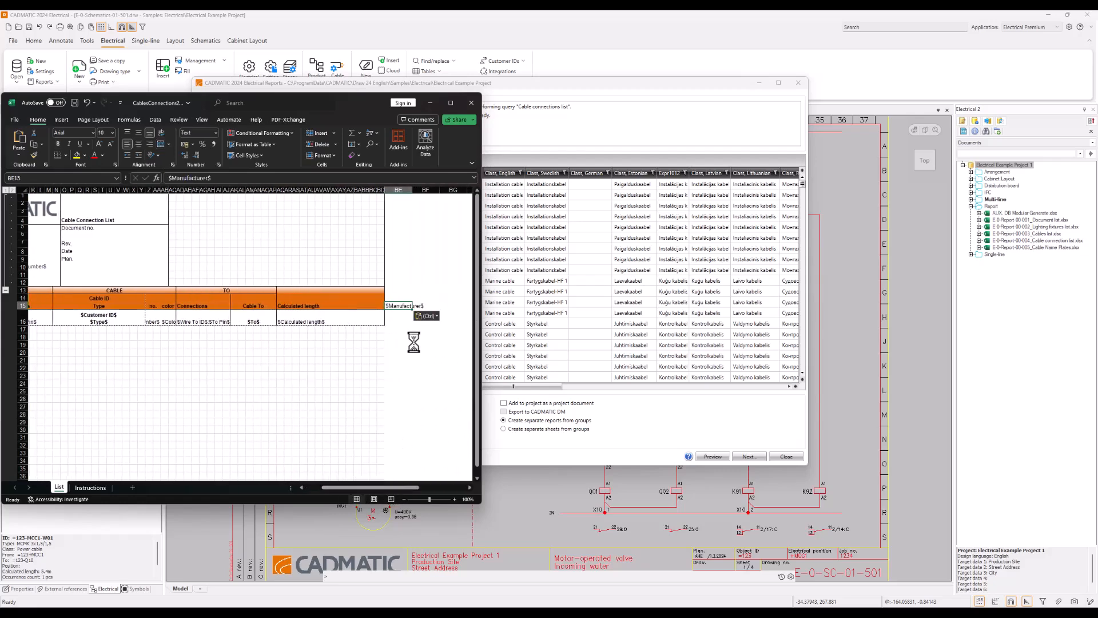
pyautogui.click(418, 343)
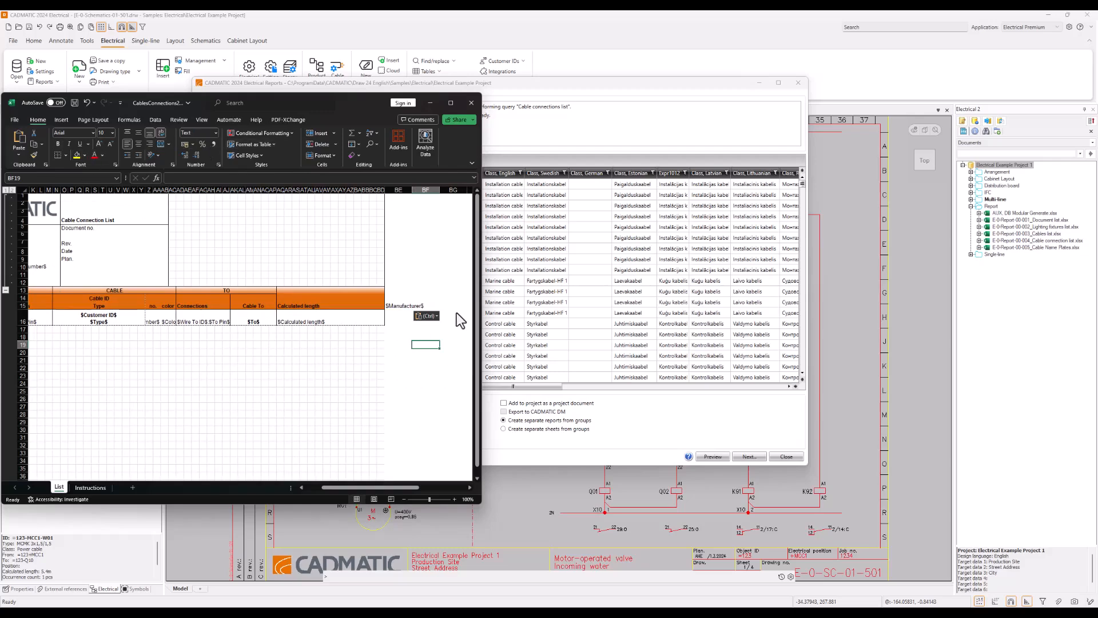
# - Try to copy the Calculated length heading's formatting onto the cells starting at BE13 in the maximized template, and undo it
pyautogui.click(450, 102)
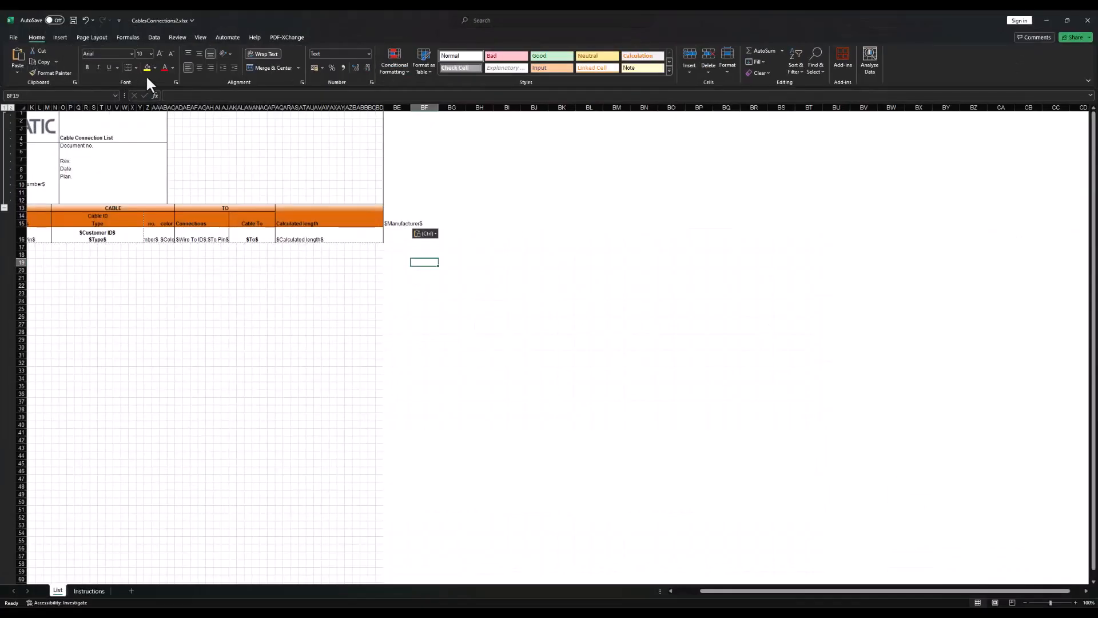
pyautogui.click(57, 73)
pyautogui.moveTo(359, 223); pyautogui.dragTo(294, 207)
pyautogui.moveTo(391, 209); pyautogui.dragTo(422, 223)
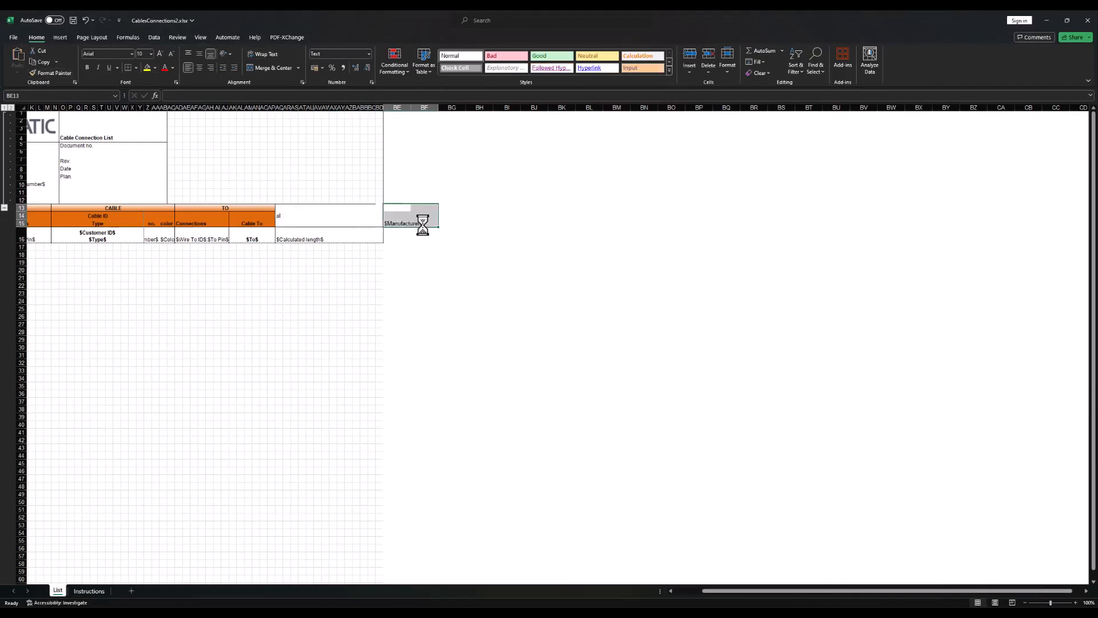
pyautogui.hotkey('ctrl', 'z')
# - Copy the Calculated length block in rows 13 to 16 and paste it beside the original, starting at BE13
pyautogui.click(460, 239)
pyautogui.click(369, 226)
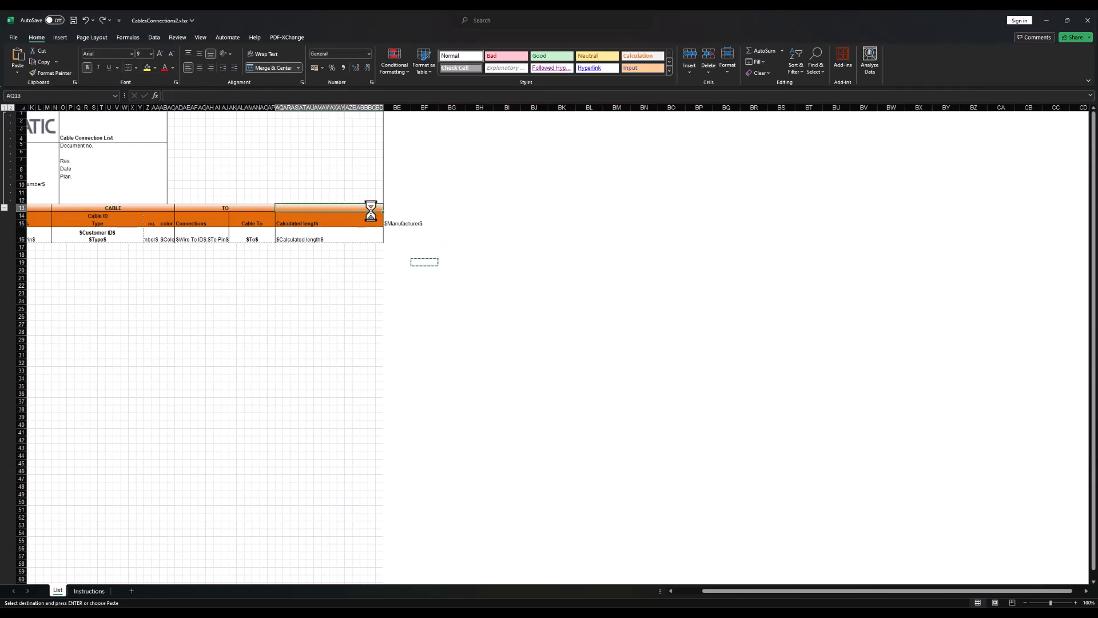
pyautogui.moveTo(357, 230); pyautogui.dragTo(365, 215)
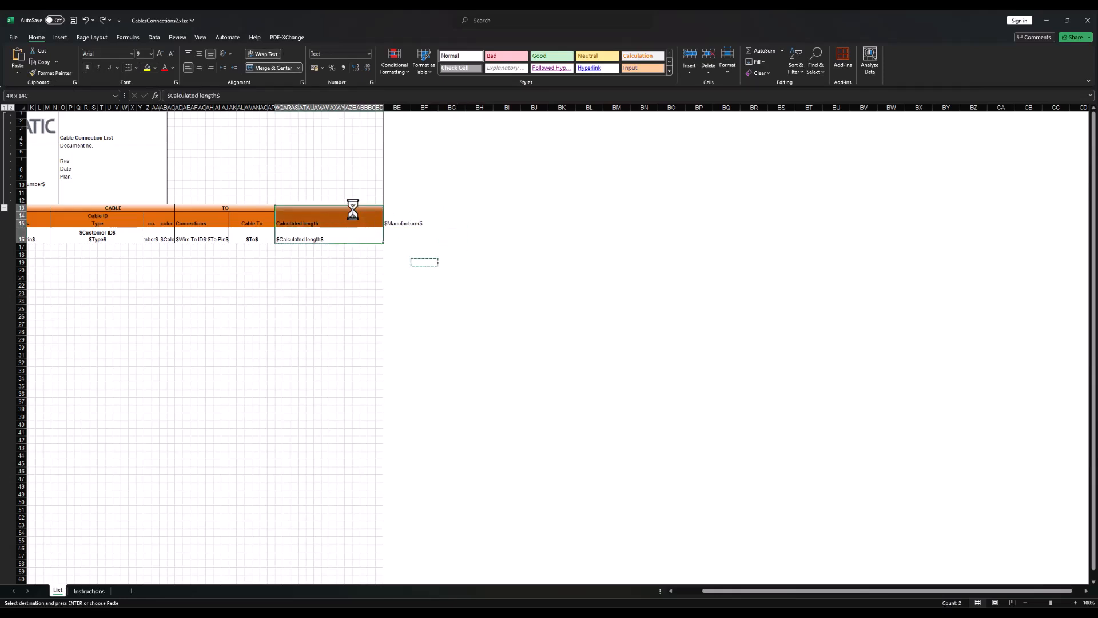
pyautogui.hotkey('ctrl', 'c')
pyautogui.click(395, 209)
pyautogui.hotkey('ctrl', 'v')
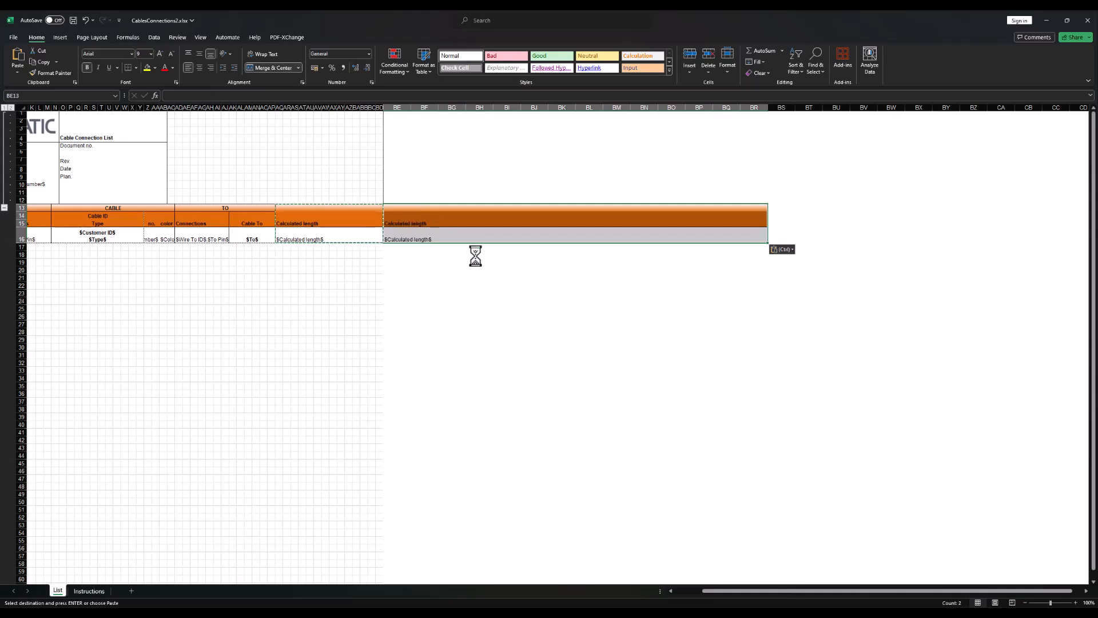
# - Change the pasted column's heading to Manufacturer
pyautogui.click(411, 223)
pyautogui.write('Man')
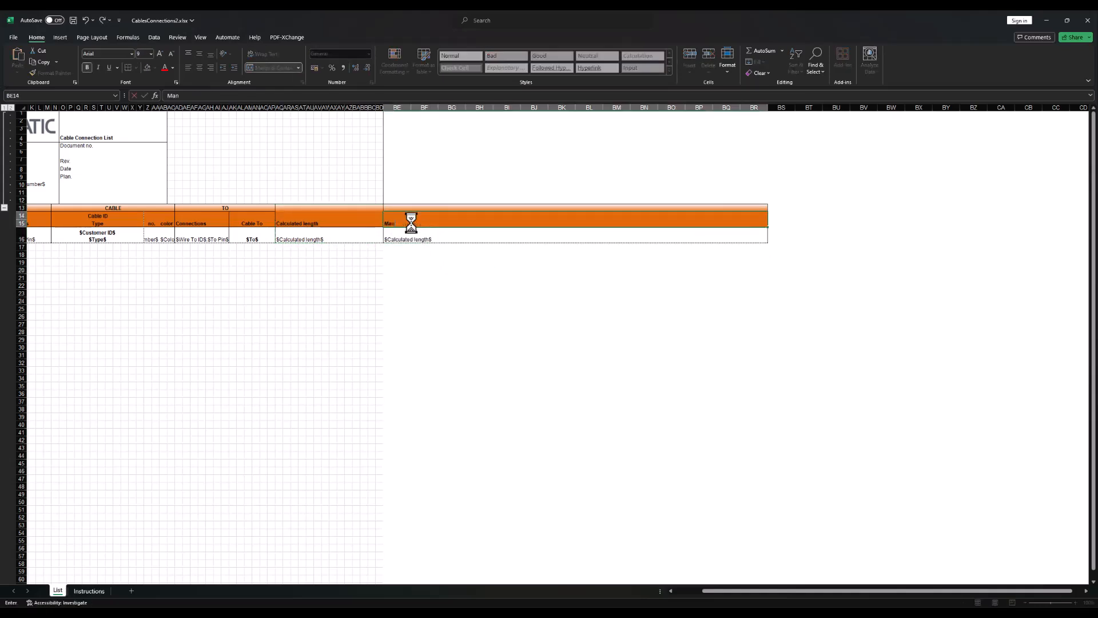
pyautogui.write('ufacturer')
pyautogui.press('Return')
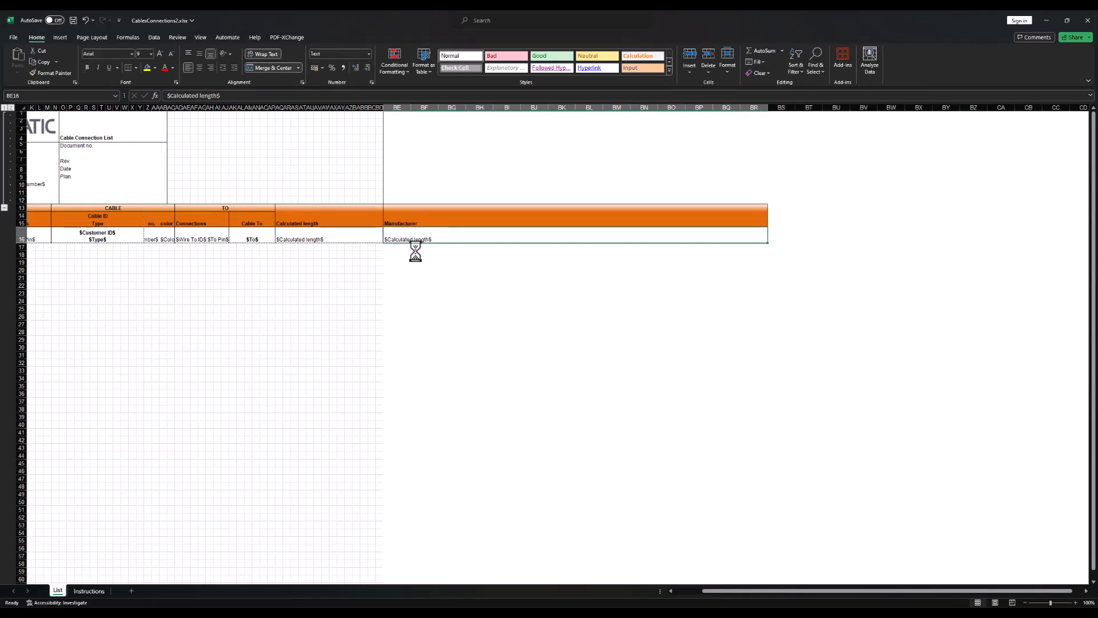
pyautogui.click(515, 285)
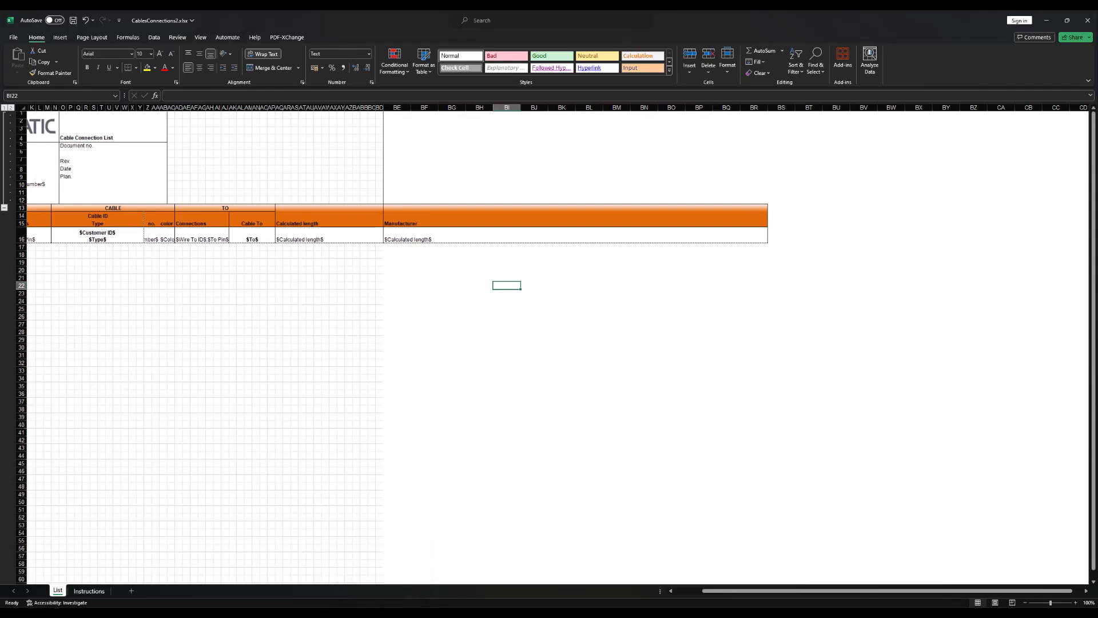
# - Copy the $Manufacturer$ column header from the Reports listing and return to the CablesConnections2.xlsx template
pyautogui.moveTo(450, 611)
pyautogui.click(450, 569)
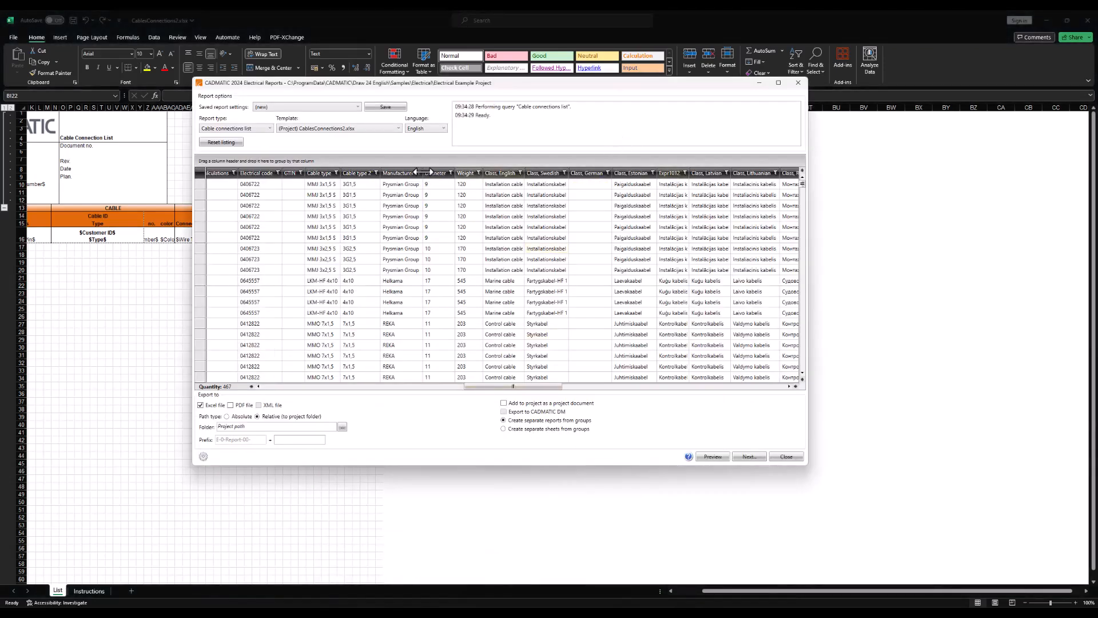
pyautogui.rightClick(401, 173)
pyautogui.moveTo(335, 221)
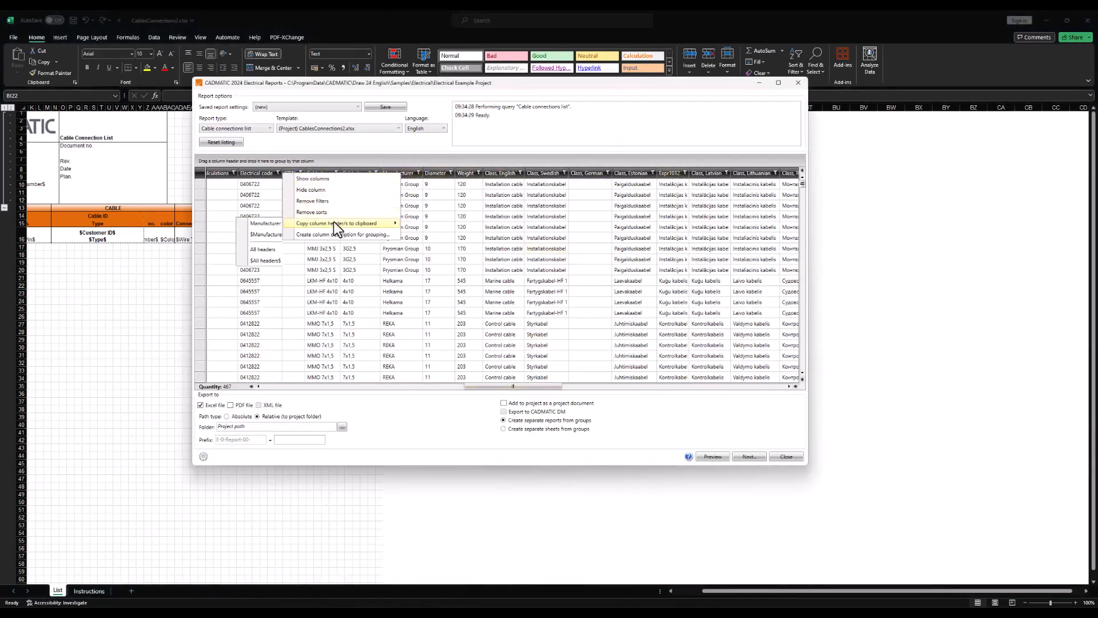
pyautogui.click(263, 232)
pyautogui.click(453, 9)
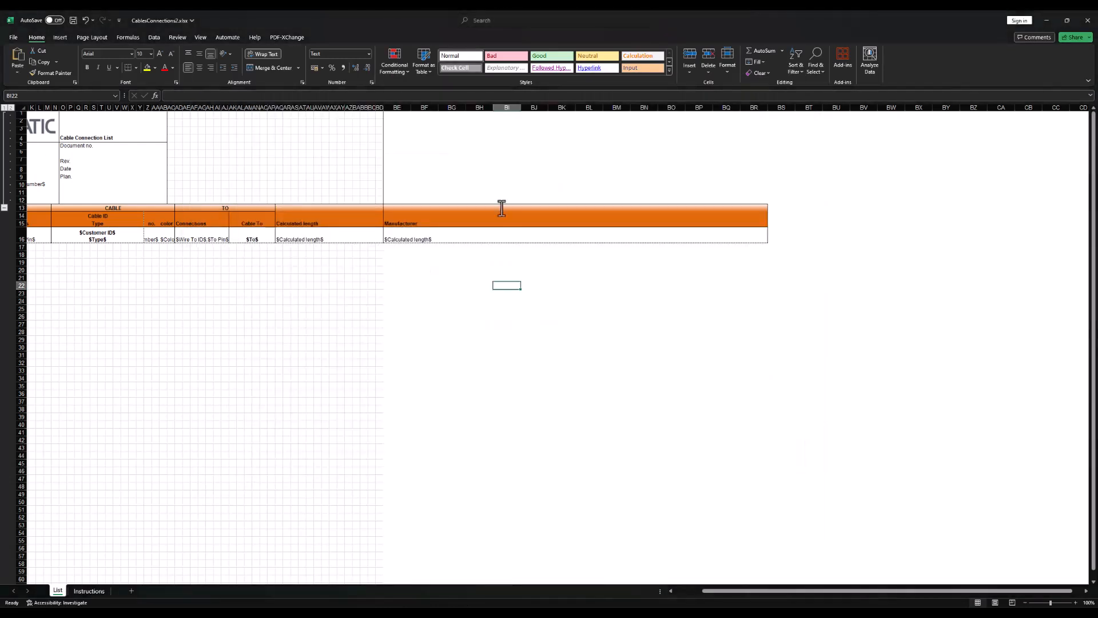
# - Replace the placeholder in BE16 under the Manufacturer heading with $Manufacturer$
pyautogui.click(416, 235)
pyautogui.hotkey('ctrl', 'v')
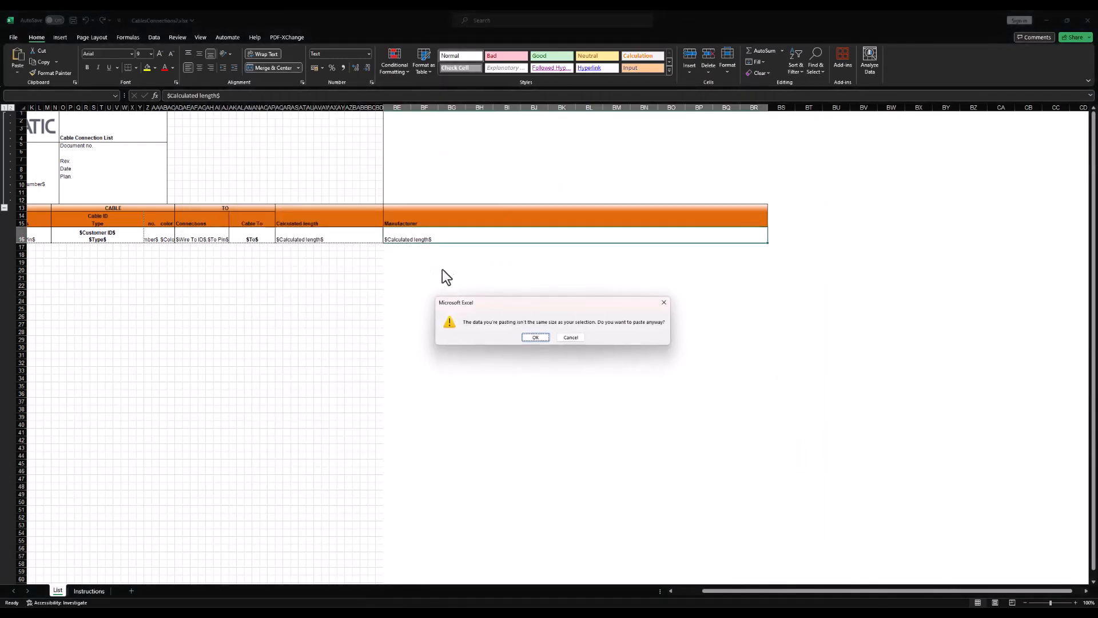
pyautogui.click(535, 336)
pyautogui.press('Return')
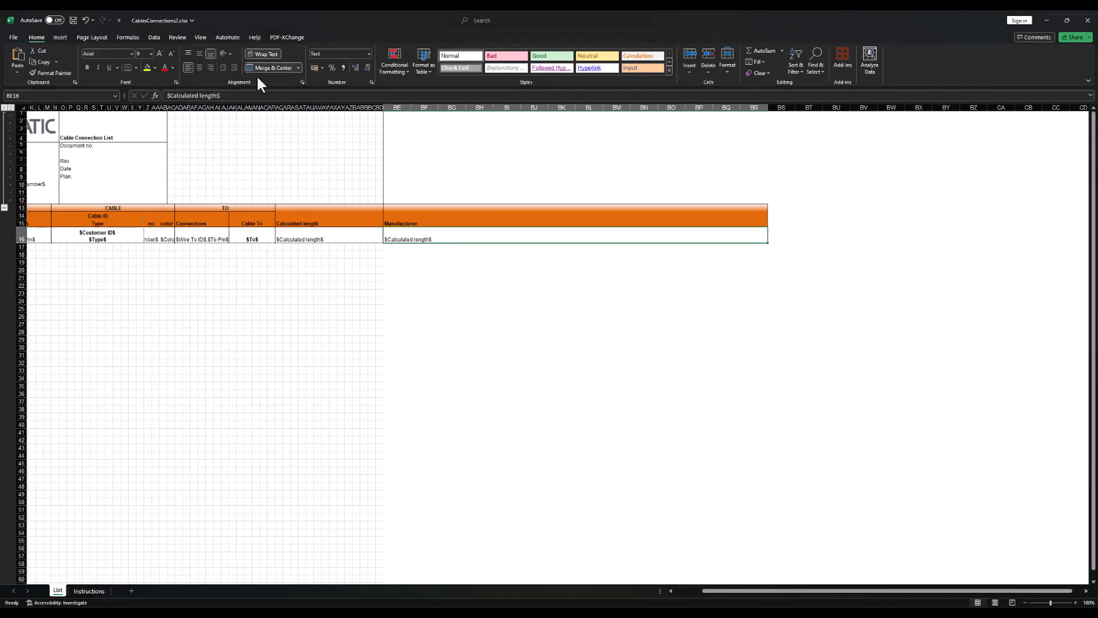
pyautogui.tripleClick(238, 96)
pyautogui.hotkey('ctrl', 'v')
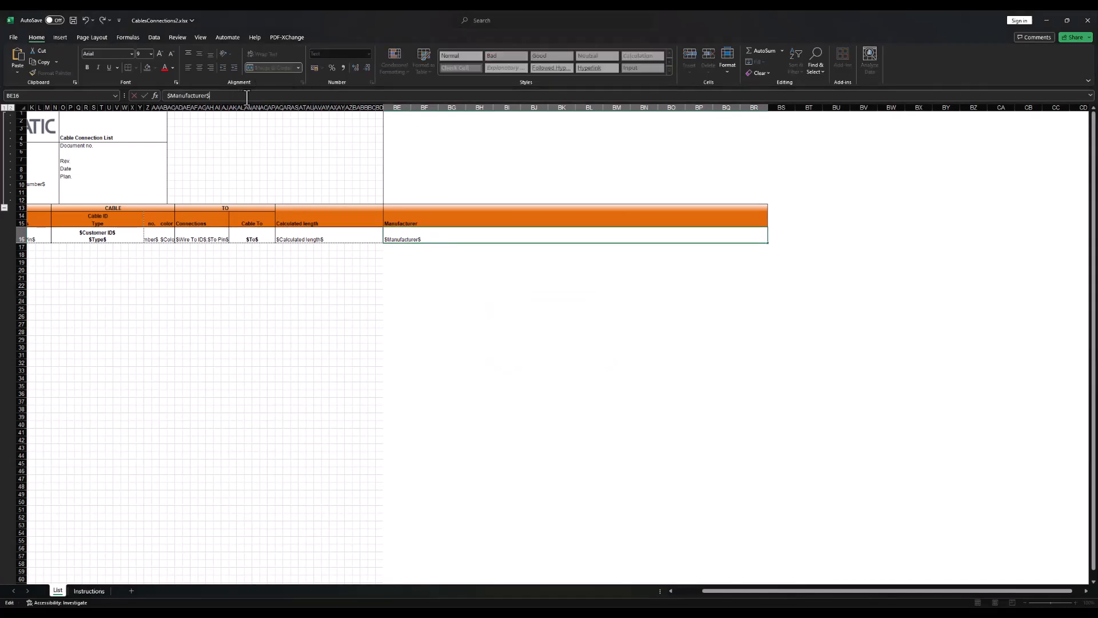
pyautogui.press('Return')
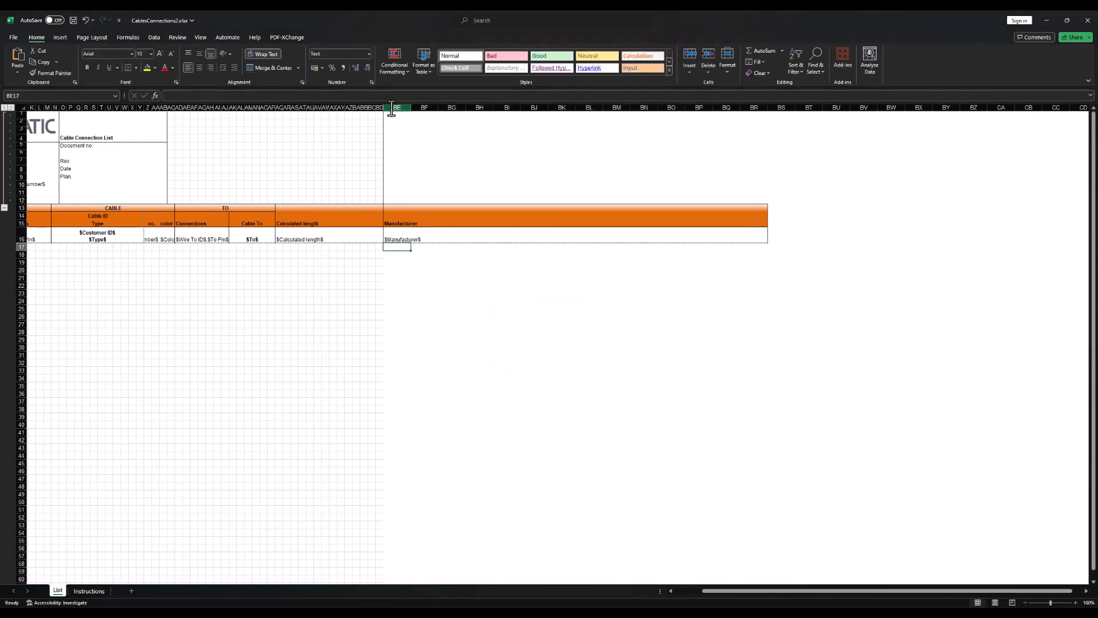
# - Narrow columns BE to BR of the Manufacturer block and save the template
pyautogui.moveTo(395, 107); pyautogui.dragTo(682, 107)
pyautogui.hotkey('ctrl', 'z')
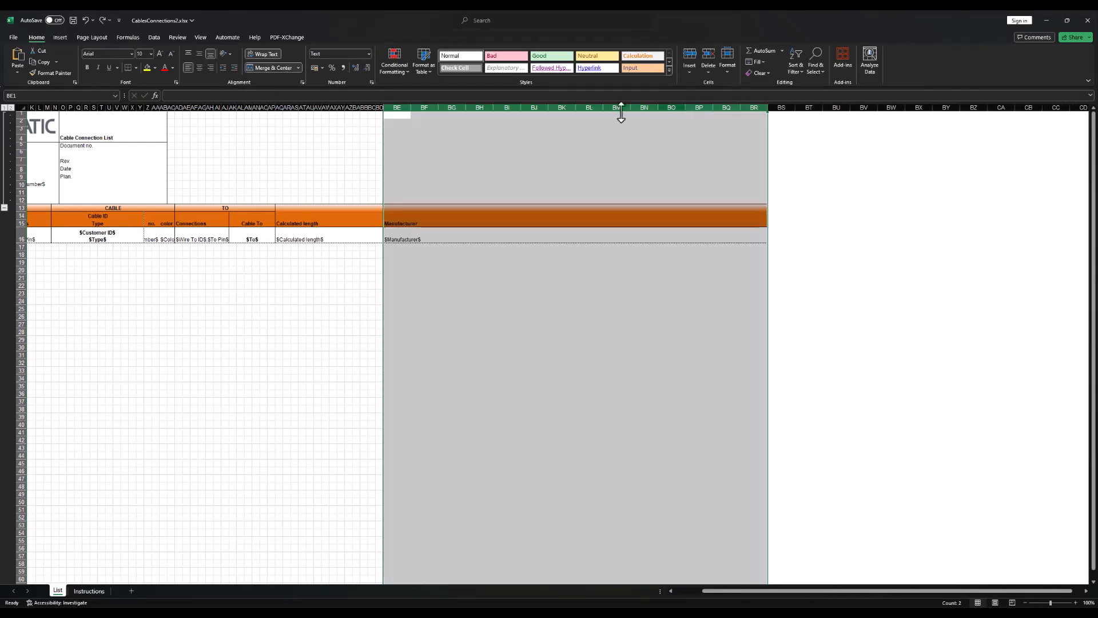
pyautogui.moveTo(493, 107); pyautogui.dragTo(475, 111)
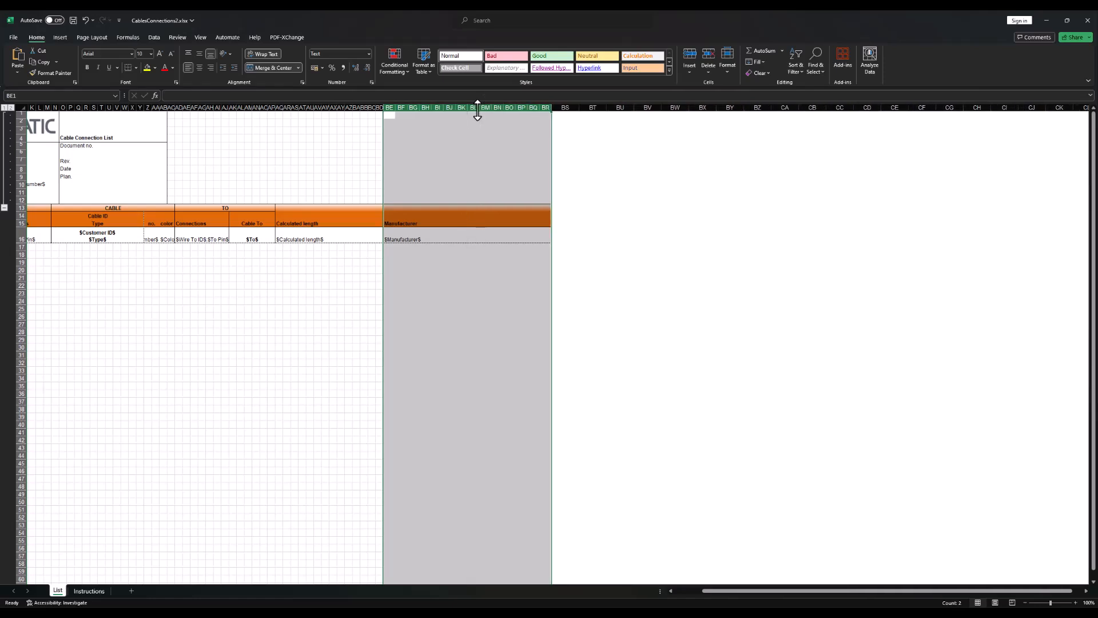
pyautogui.click(567, 253)
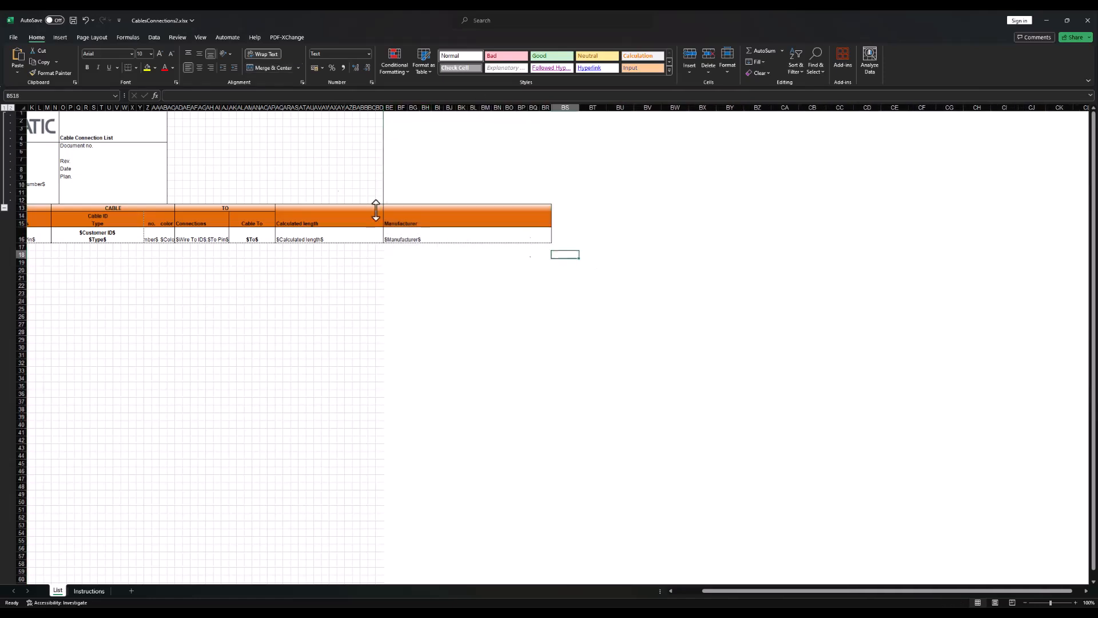
pyautogui.click(74, 20)
# - Extend the light cell grid beneath the Manufacturer column in rows 17 to 20 through column BR, and save the workbook
pyautogui.moveTo(801, 591); pyautogui.dragTo(715, 591)
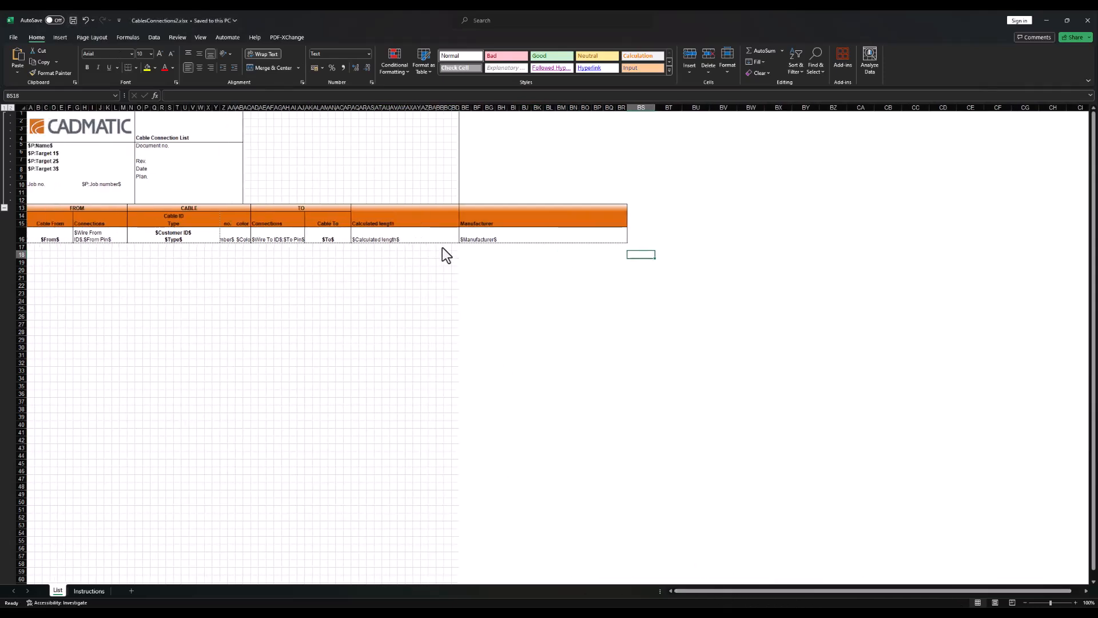
pyautogui.moveTo(441, 247); pyautogui.dragTo(628, 258)
pyautogui.click(629, 293)
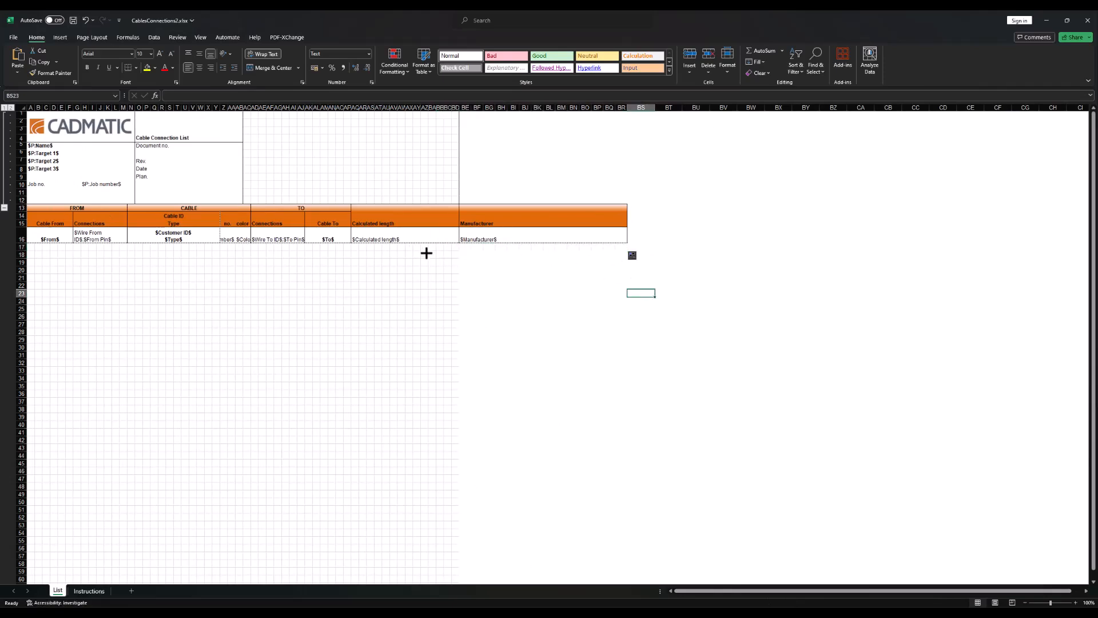
pyautogui.moveTo(426, 252); pyautogui.dragTo(629, 272)
pyautogui.click(640, 293)
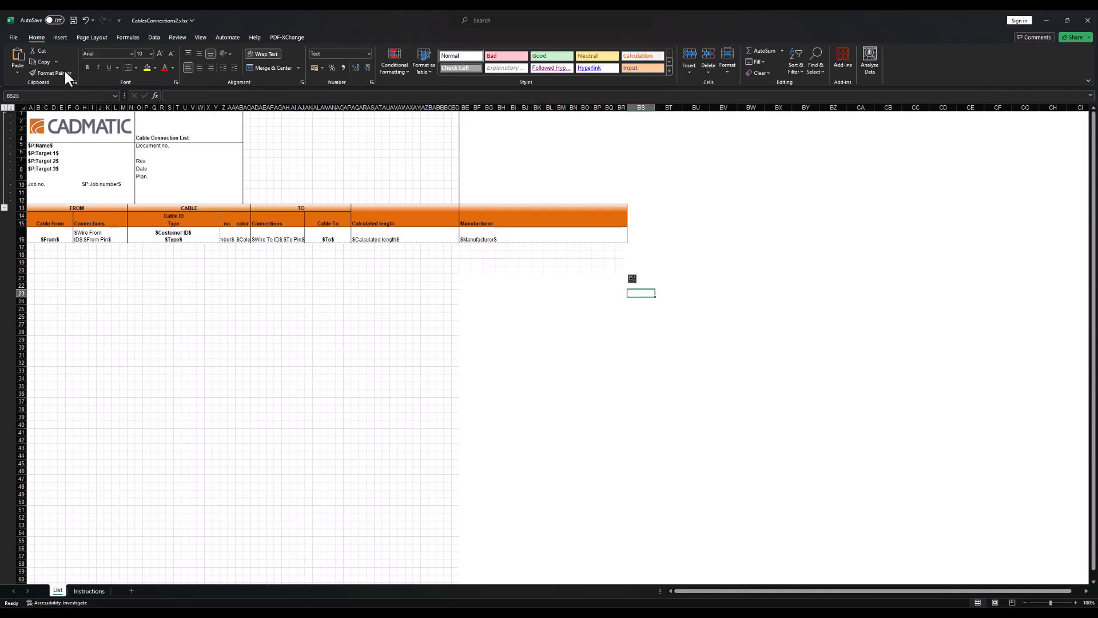
pyautogui.click(74, 20)
# - Change the template's title to Cable Connection List 2 and save the workbook
pyautogui.click(166, 139)
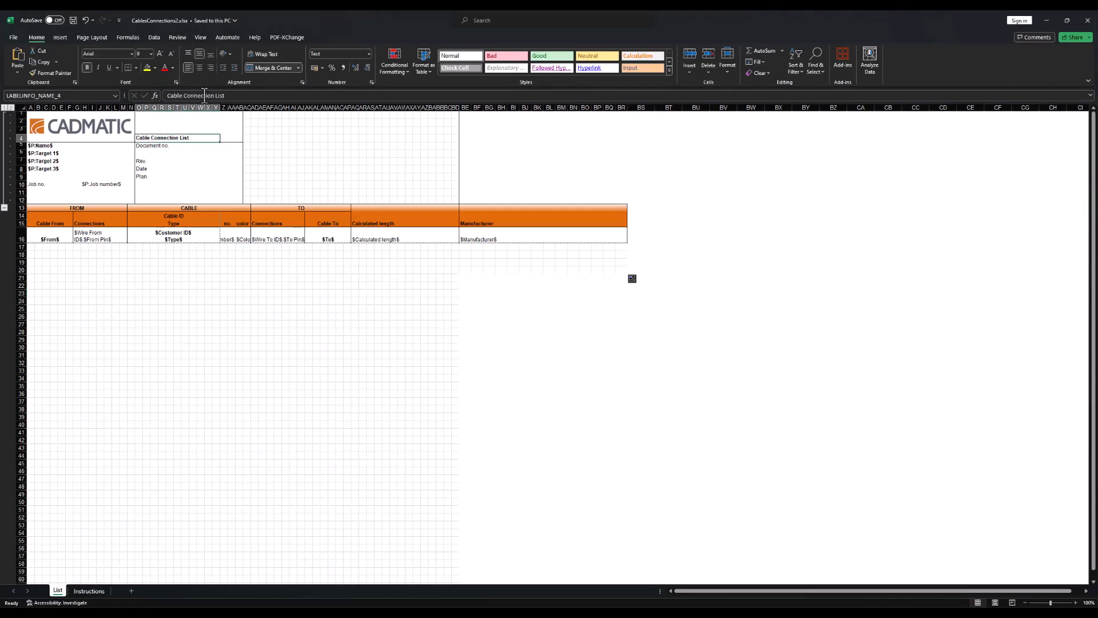
pyautogui.click(228, 96)
pyautogui.write('2')
pyautogui.click(301, 138)
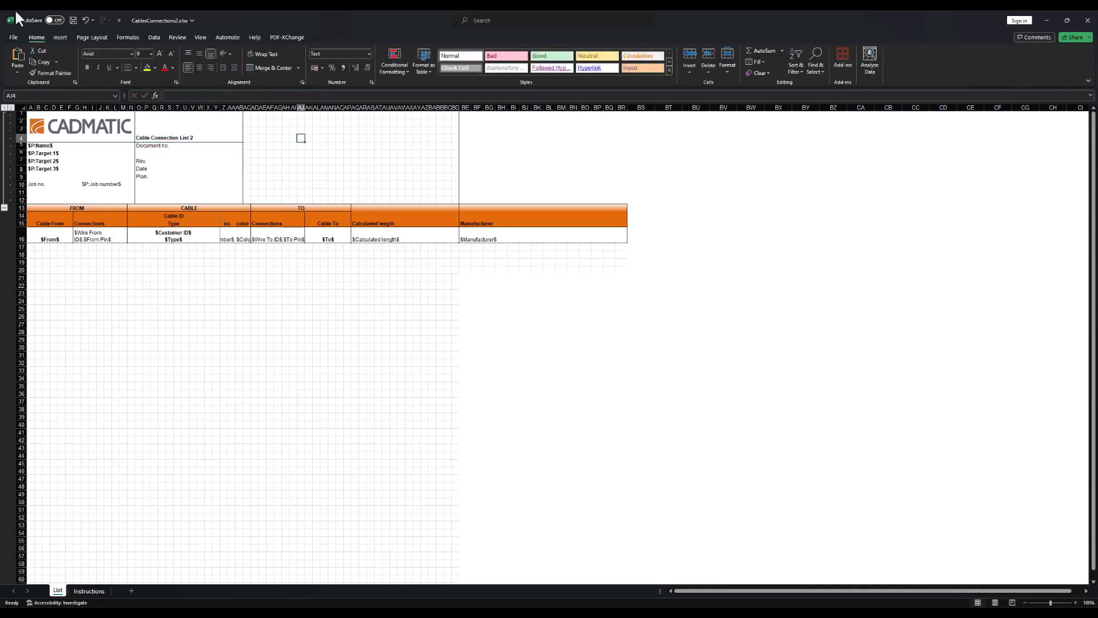
pyautogui.click(73, 21)
# - Review the Manufacturer and Calculated length fields in the template and return to the Reports window
pyautogui.click(478, 240)
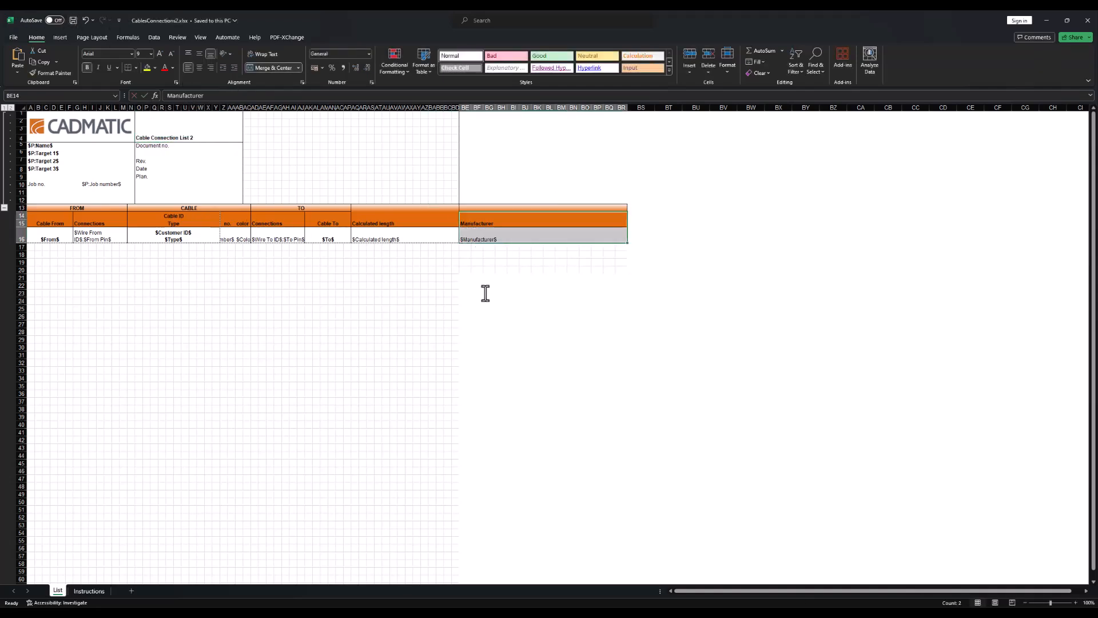
pyautogui.click(335, 275)
pyautogui.click(378, 239)
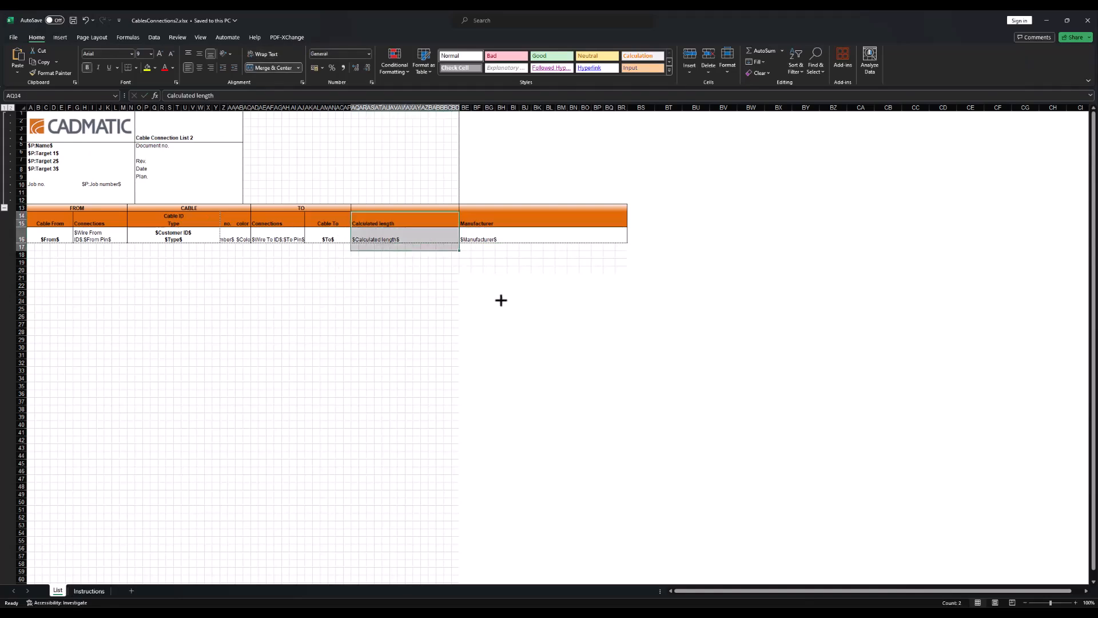
pyautogui.click(565, 320)
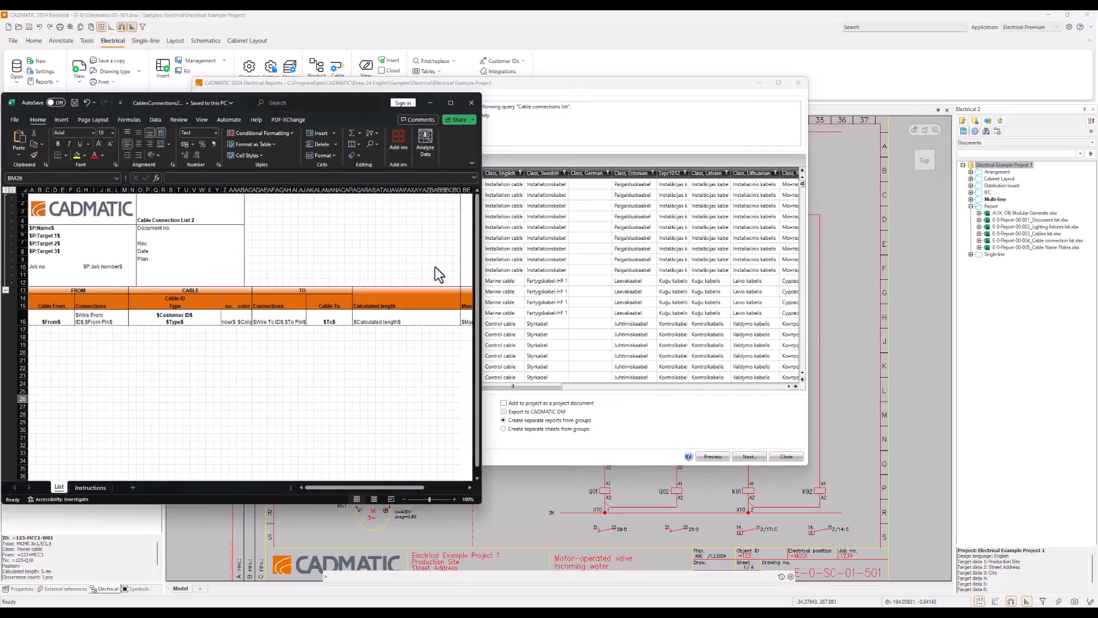
pyautogui.click(670, 83)
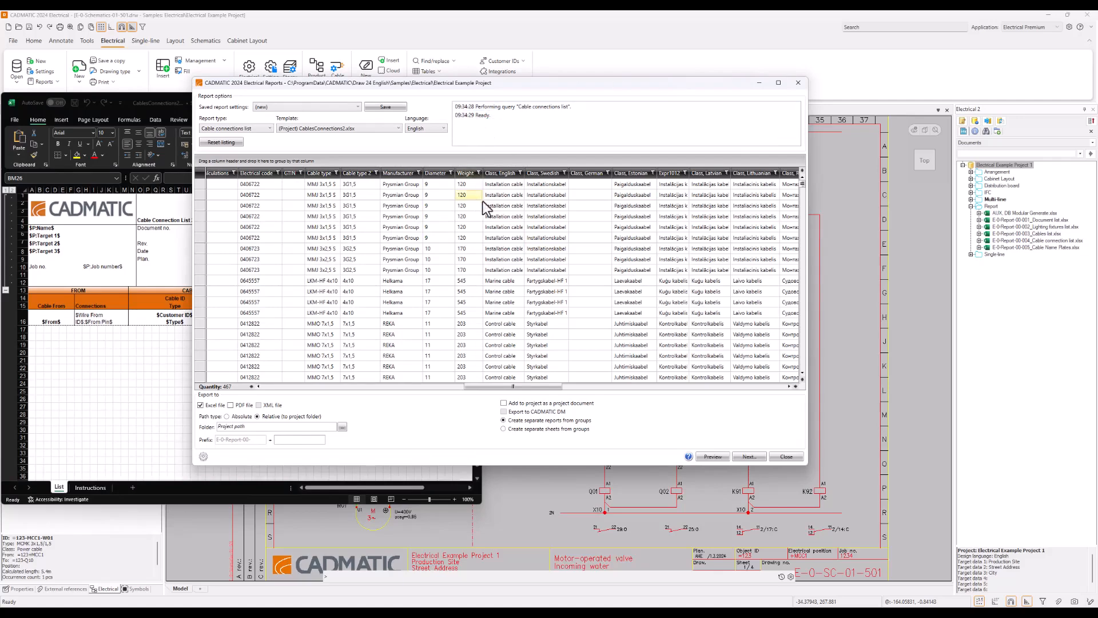
# - Filter the report listing's From full ID column to =123+MCC1 and =123+MCC2
pyautogui.moveTo(537, 388); pyautogui.dragTo(643, 386)
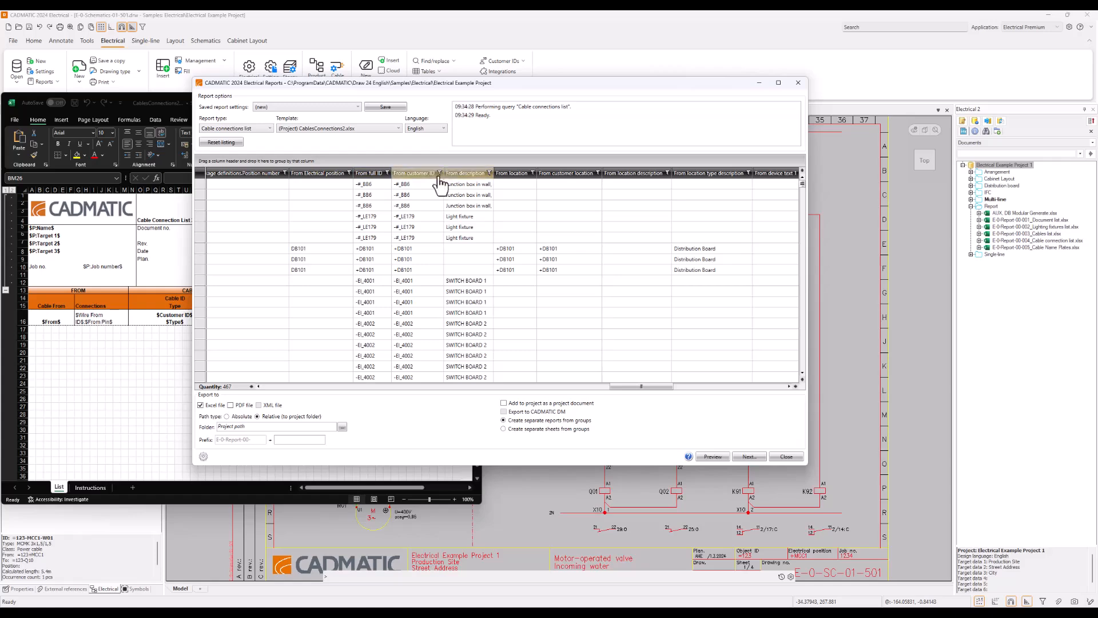
pyautogui.click(388, 173)
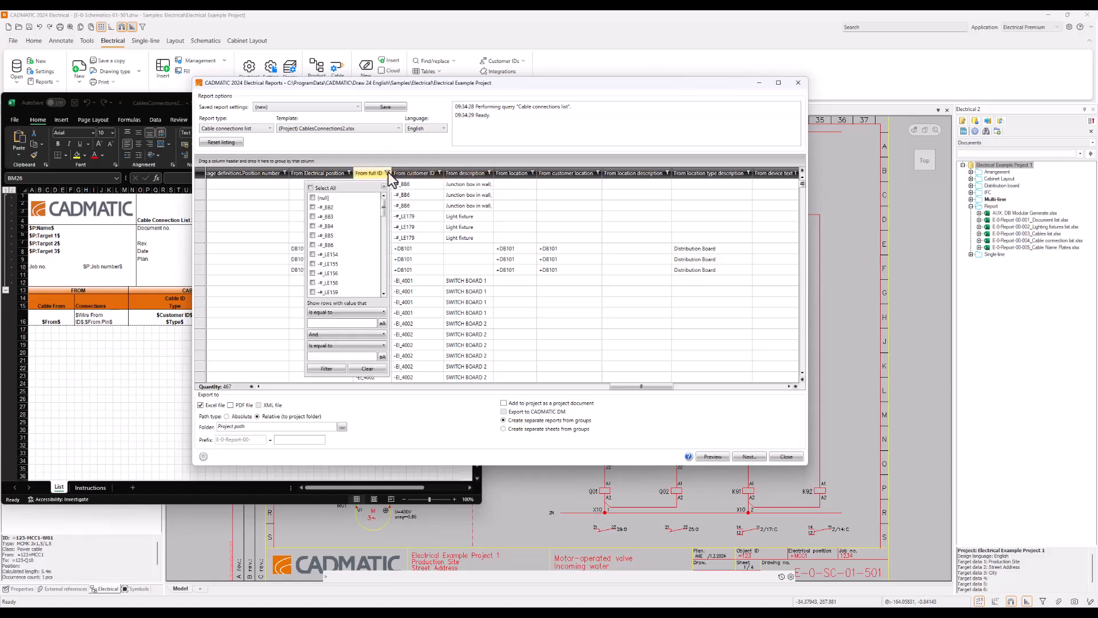
pyautogui.moveTo(385, 197); pyautogui.dragTo(388, 279)
pyautogui.scroll(-2, 386, 277)
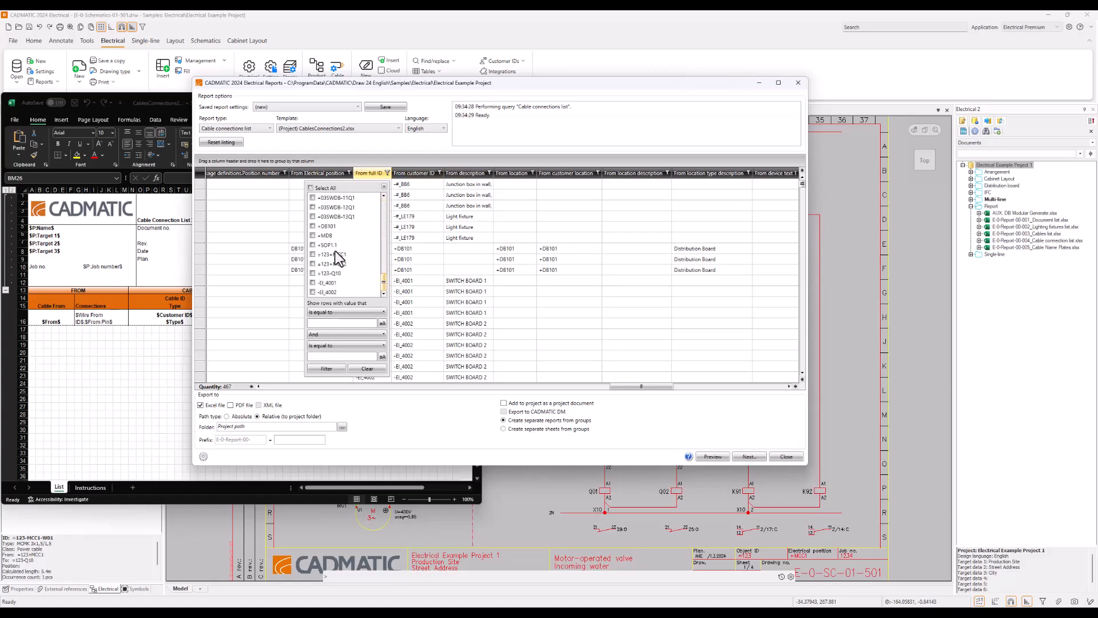
pyautogui.click(313, 254)
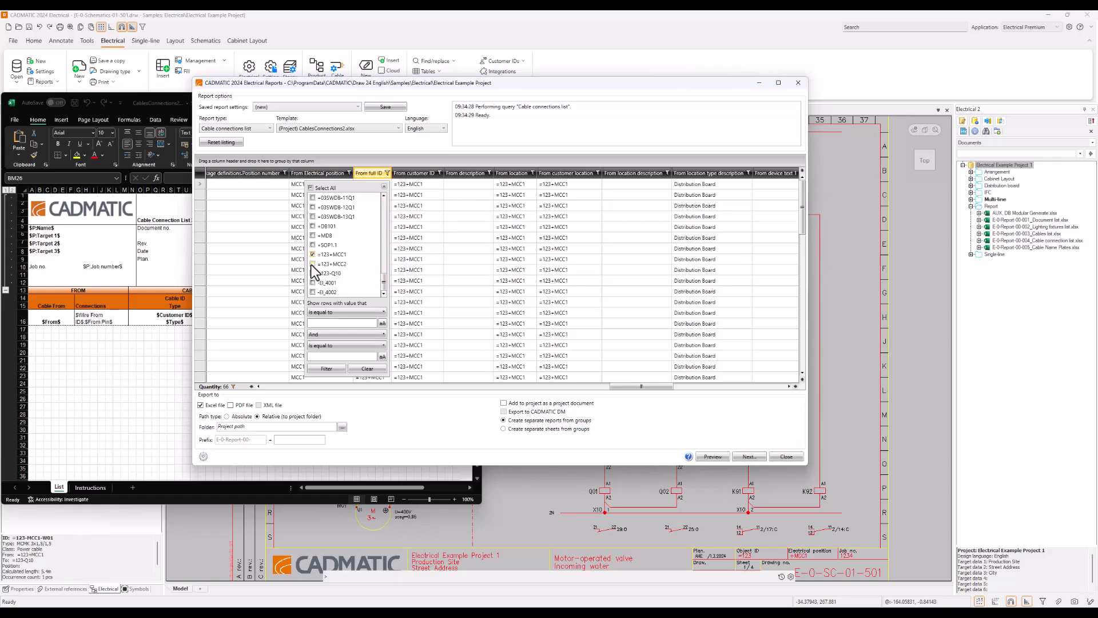
pyautogui.click(312, 264)
pyautogui.click(430, 142)
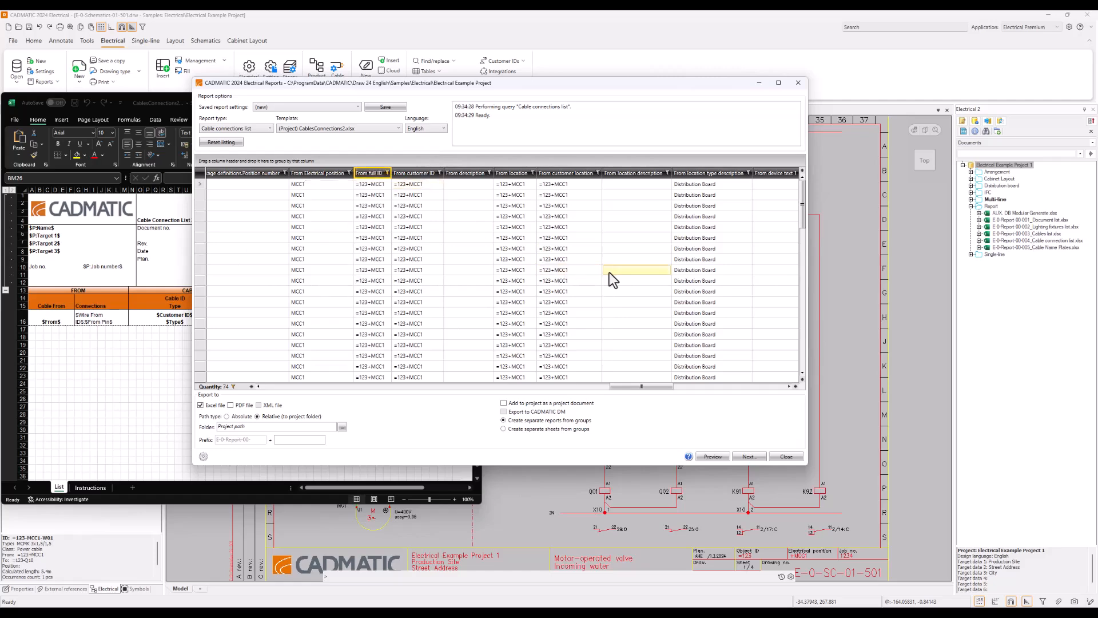
# - Widen the From full ID column and the ID column in the filtered report listing
pyautogui.moveTo(802, 190); pyautogui.dragTo(802, 167)
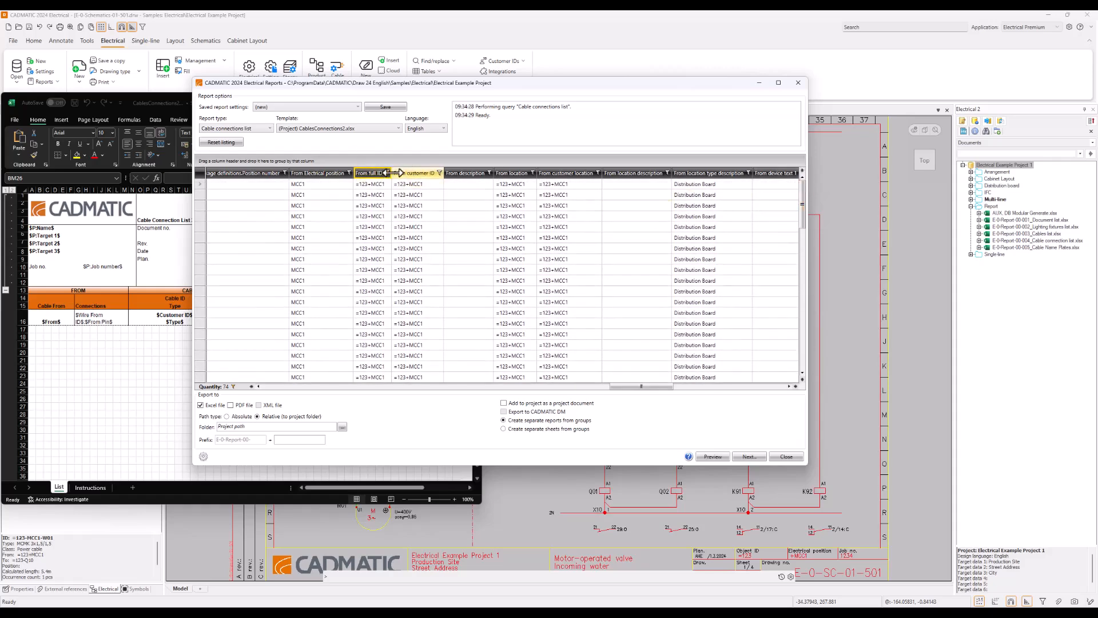
pyautogui.moveTo(393, 173); pyautogui.dragTo(398, 173)
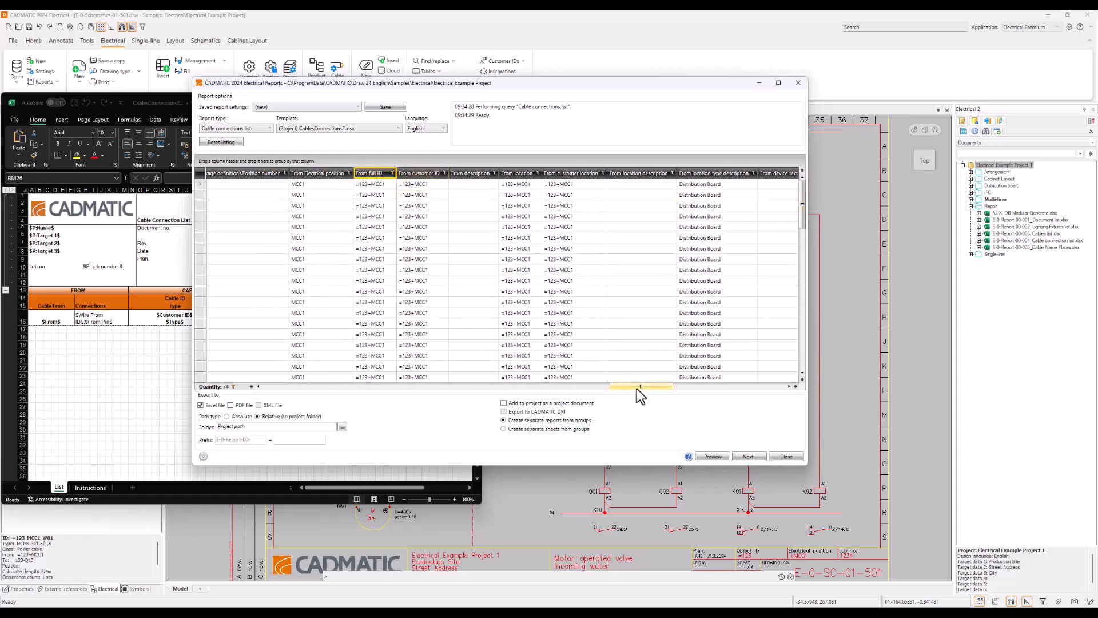
pyautogui.moveTo(636, 388); pyautogui.dragTo(255, 384)
pyautogui.moveTo(240, 173); pyautogui.dragTo(278, 173)
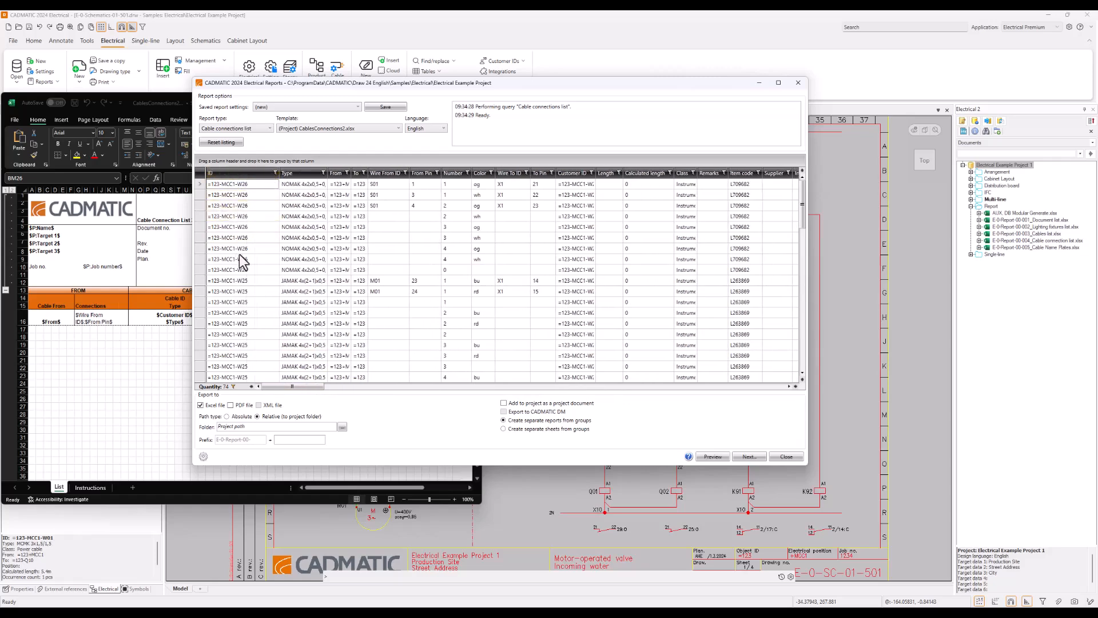
# - Widen the From column in the filtered report listing and sort the listing by ID in ascending order
pyautogui.scroll(-6, 243, 258)
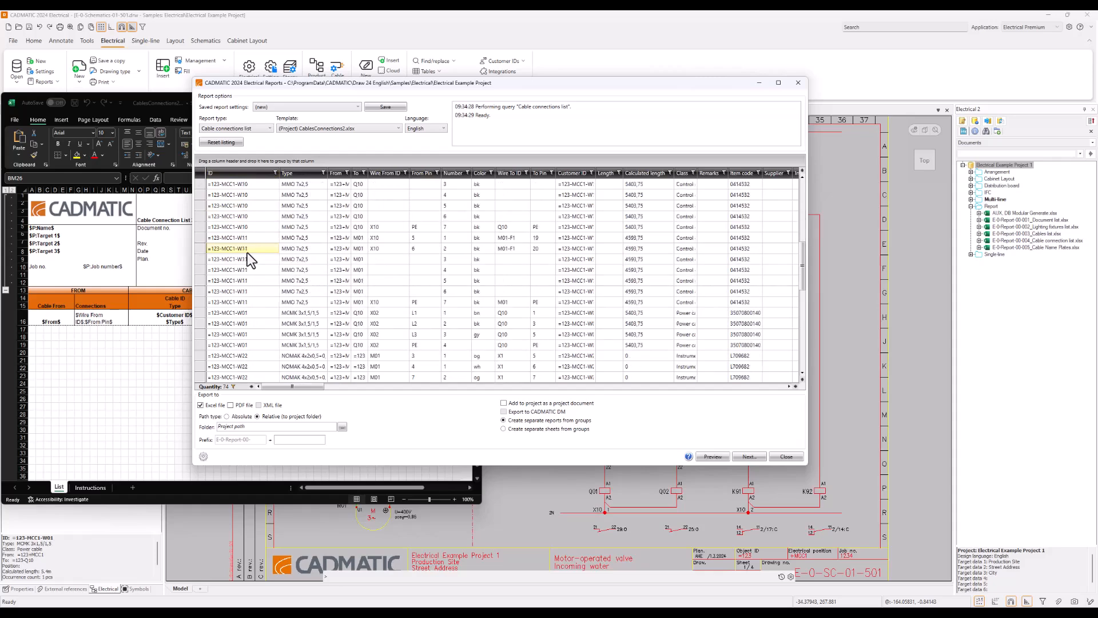
pyautogui.scroll(-7, 247, 253)
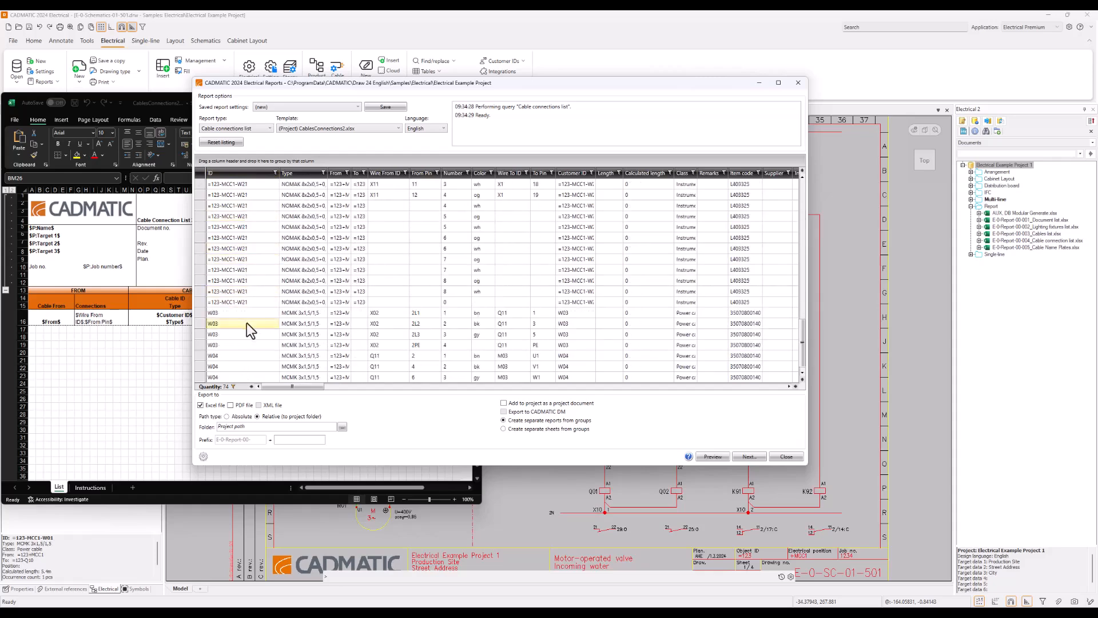
pyautogui.scroll(-1, 252, 310)
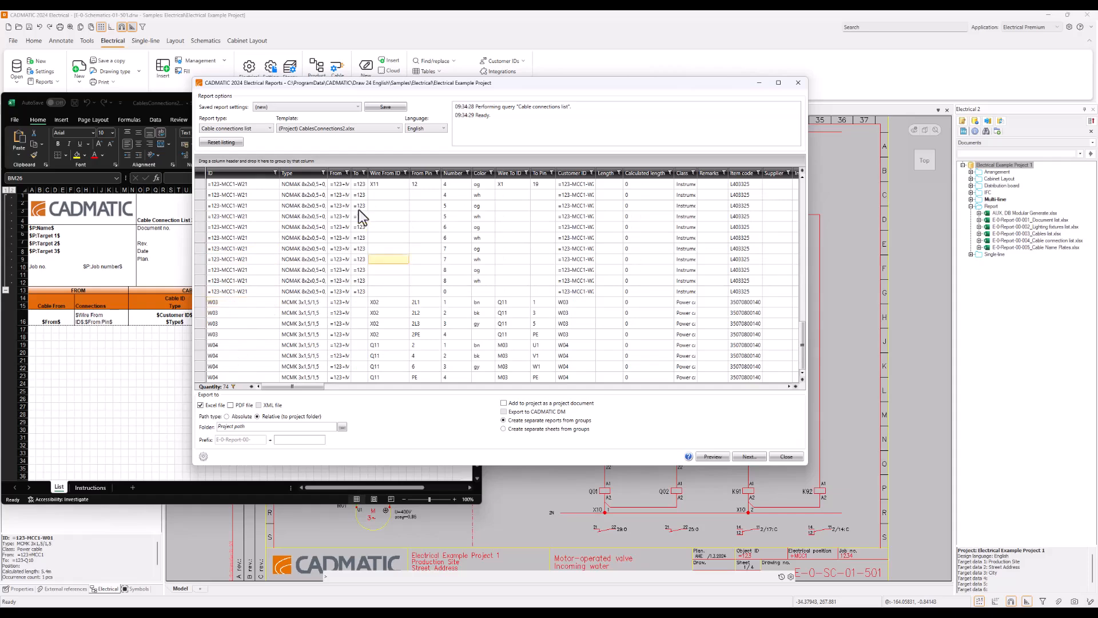
pyautogui.moveTo(351, 173); pyautogui.dragTo(373, 172)
pyautogui.click(227, 303)
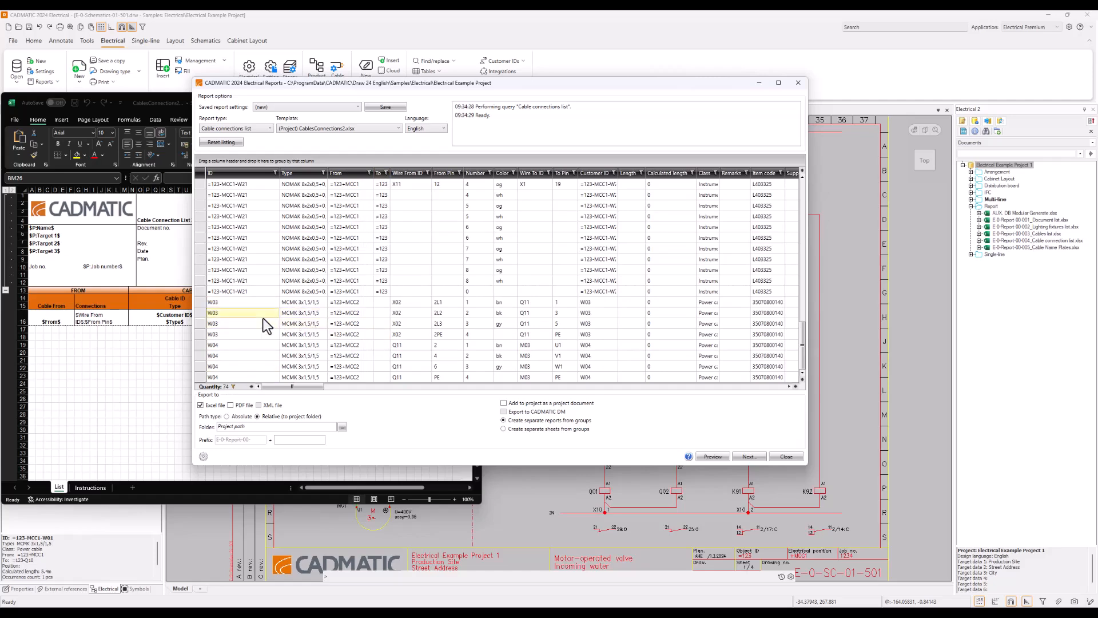
pyautogui.scroll(5, 263, 317)
pyautogui.scroll(10, 263, 316)
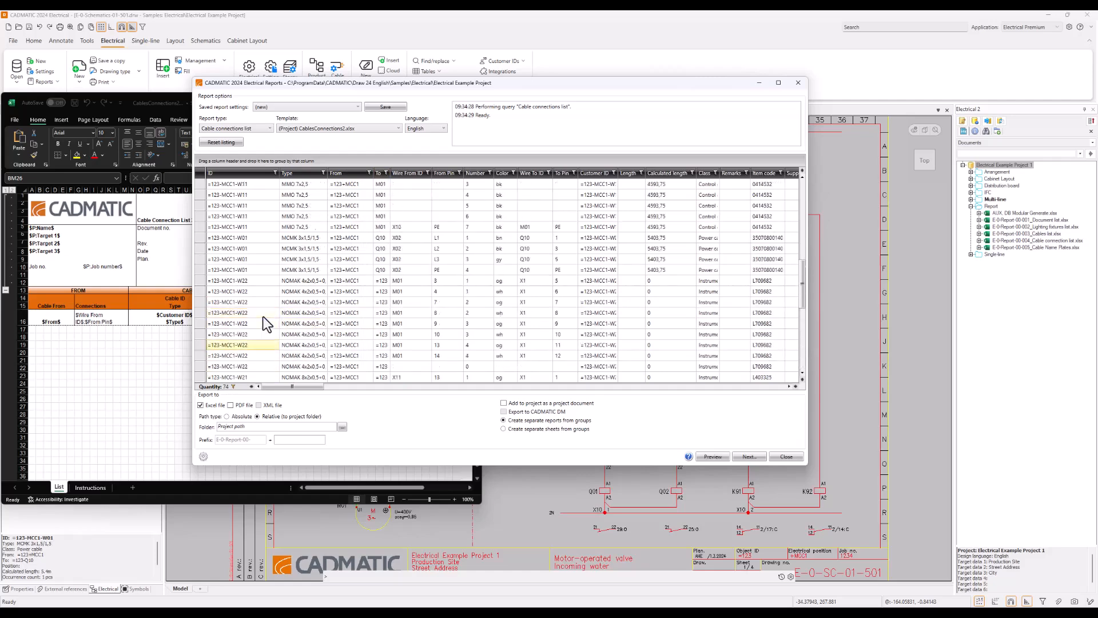
pyautogui.click(235, 173)
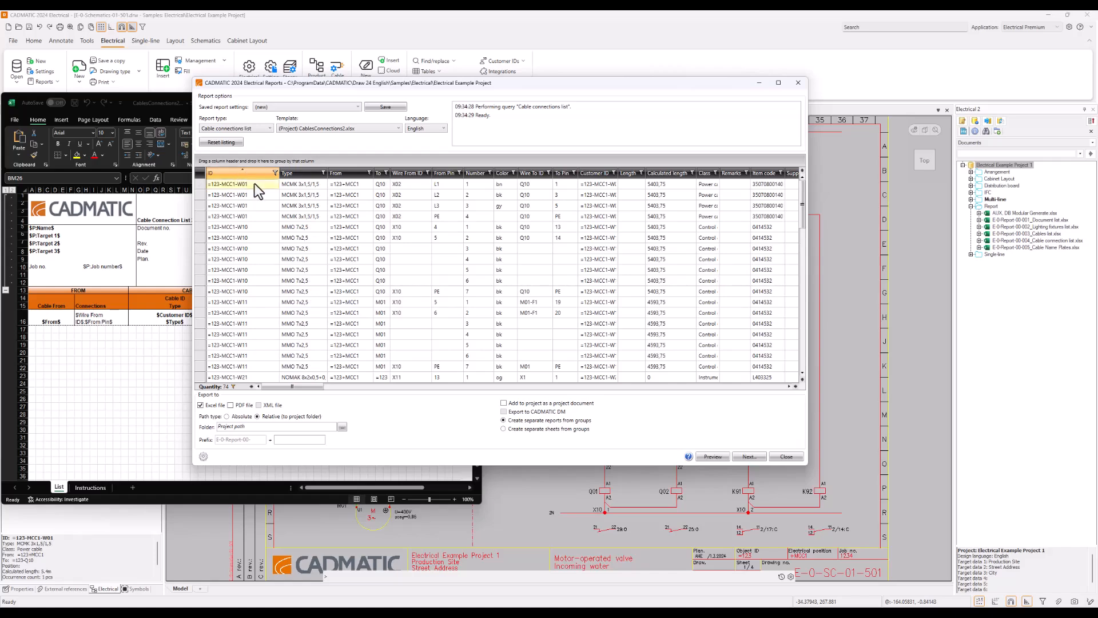
# - Examine the sorted listing's cable rows, including the block of =123-MCC1-W10 rows and the cables below it
pyautogui.click(257, 290)
pyautogui.keyDown('shift'); pyautogui.click(256, 229); pyautogui.keyUp('shift')
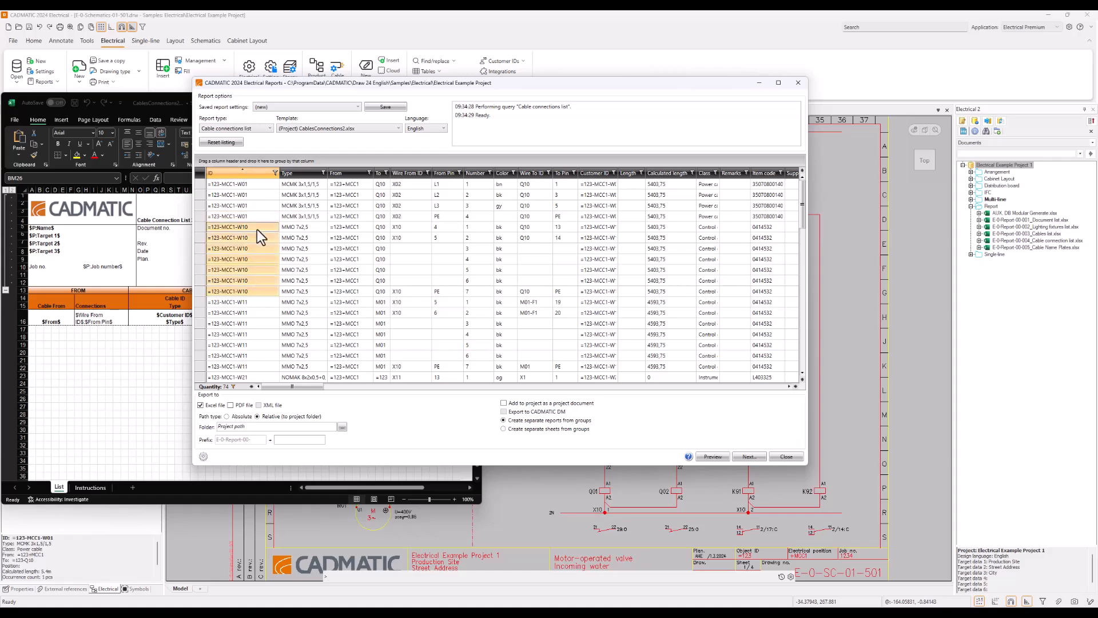
pyautogui.click(263, 293)
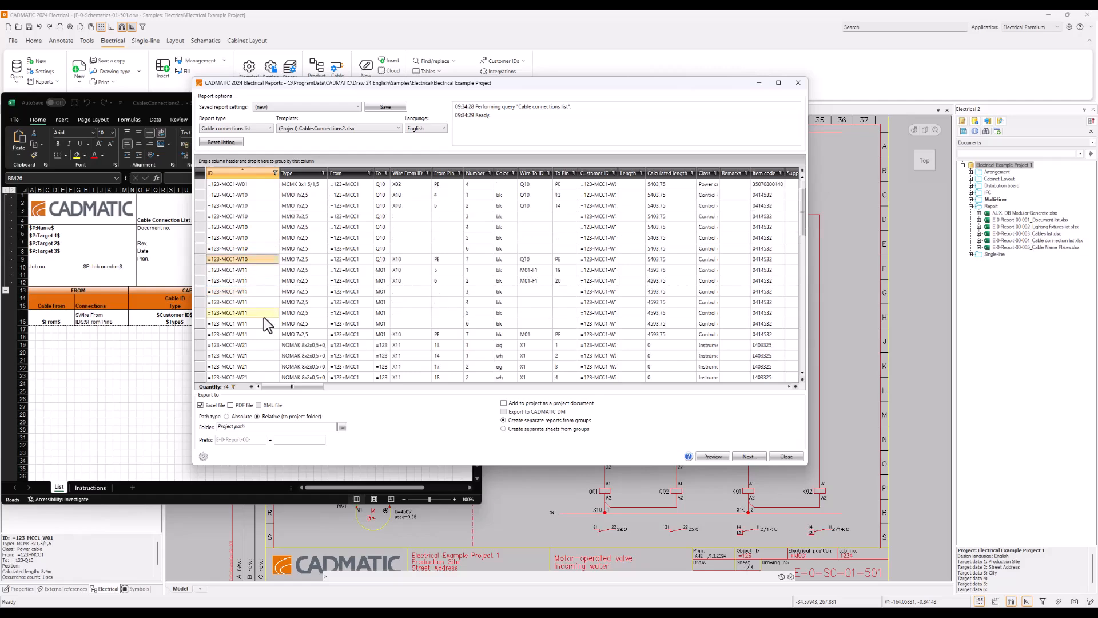
pyautogui.scroll(-4, 263, 317)
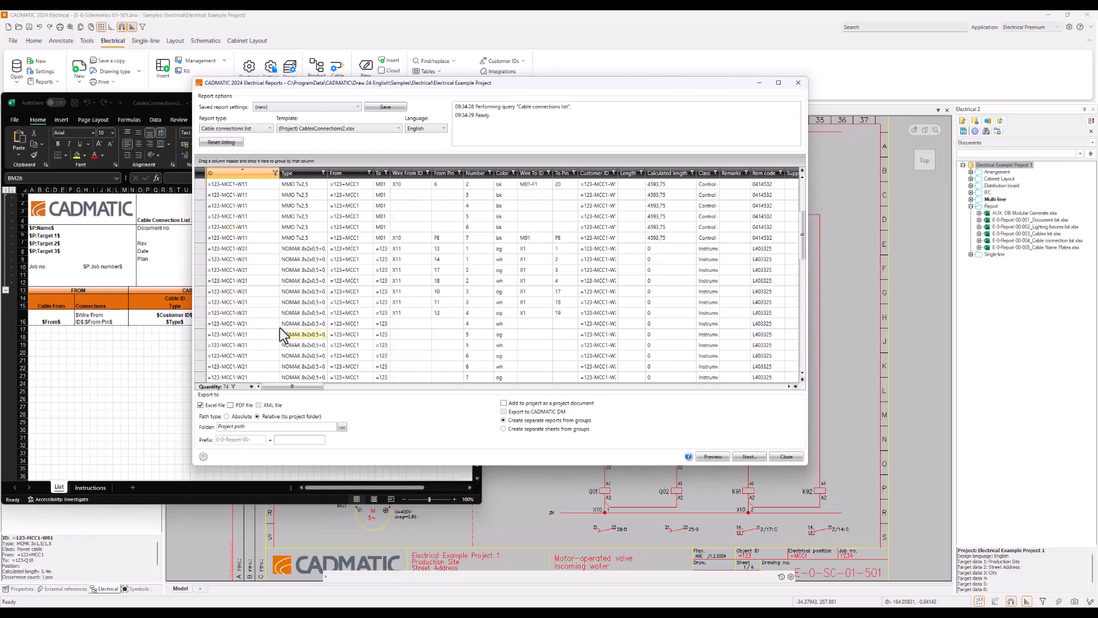
pyautogui.scroll(-4, 296, 341)
pyautogui.scroll(8, 296, 340)
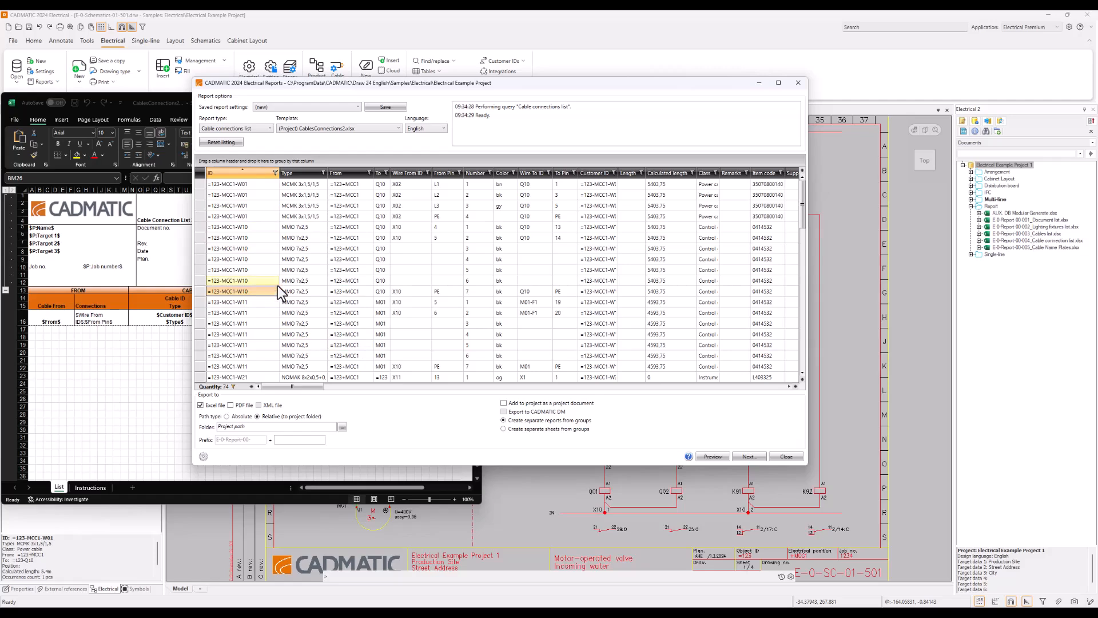
pyautogui.scroll(-8, 277, 286)
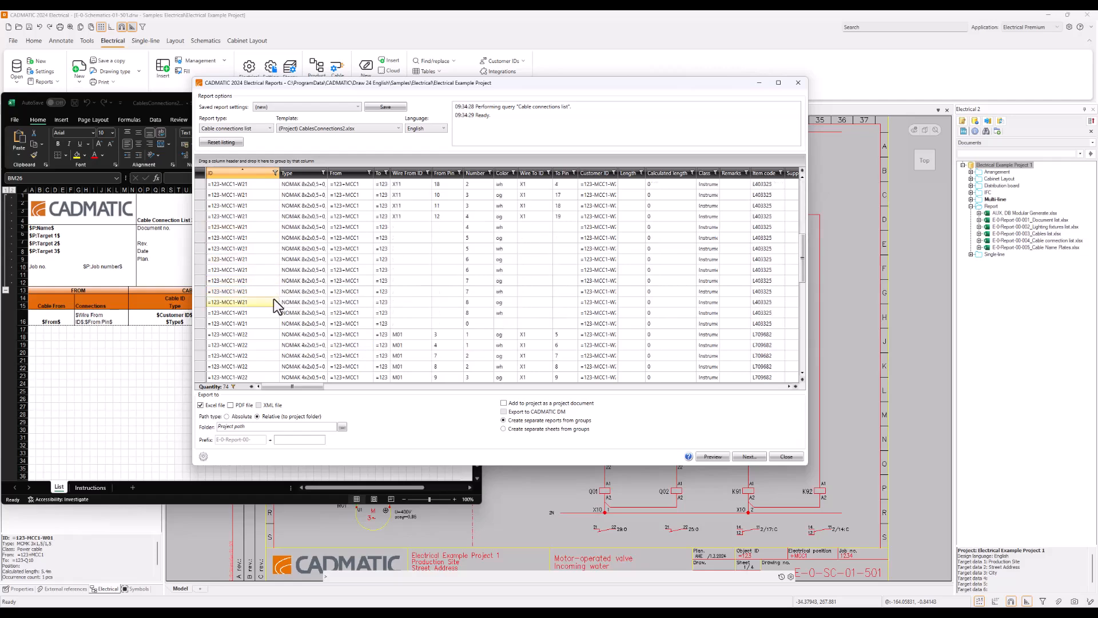
pyautogui.scroll(-4, 274, 306)
pyautogui.scroll(10, 273, 298)
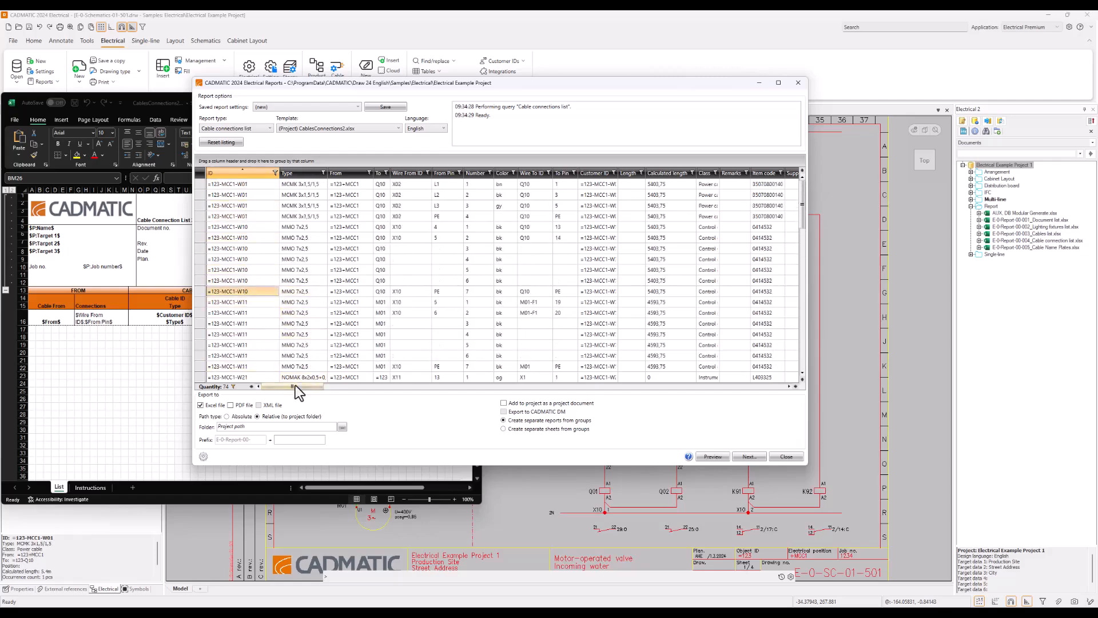
# - Group the report listing by the From full ID column
pyautogui.moveTo(295, 387); pyautogui.dragTo(448, 394)
pyautogui.moveTo(514, 401); pyautogui.dragTo(619, 393)
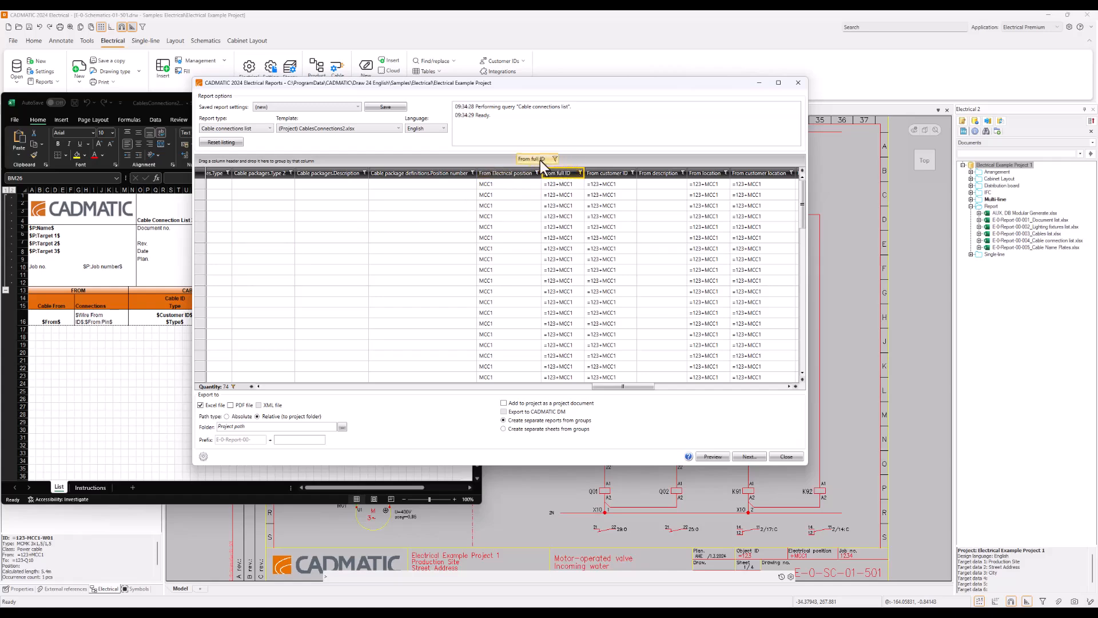
pyautogui.moveTo(422, 160); pyautogui.dragTo(274, 167)
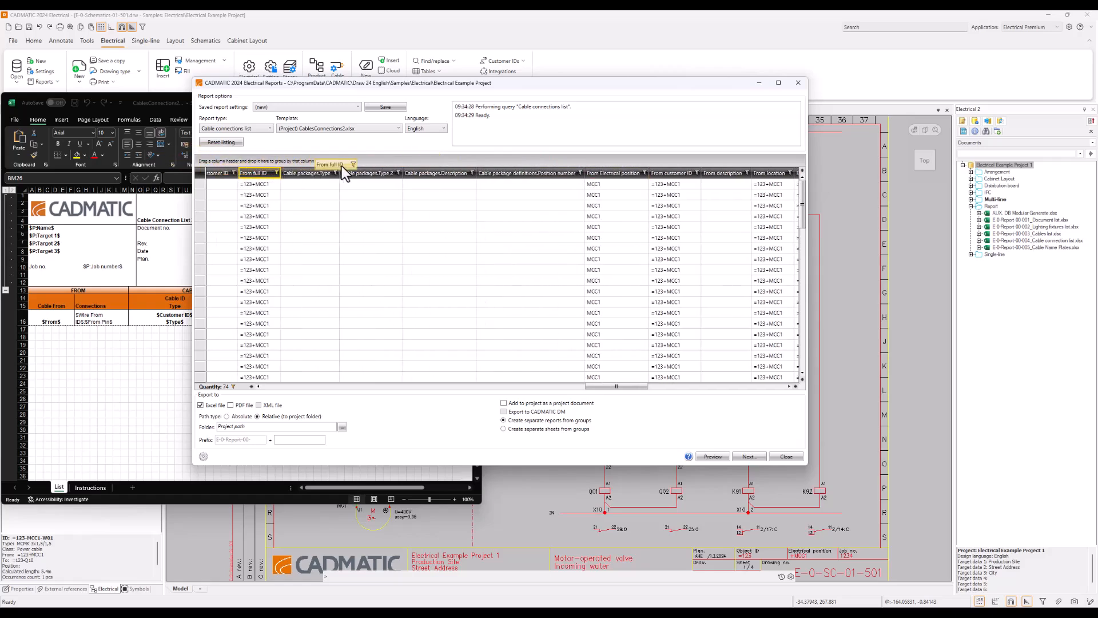
pyautogui.moveTo(341, 166); pyautogui.dragTo(343, 164)
pyautogui.moveTo(346, 161); pyautogui.dragTo(345, 163)
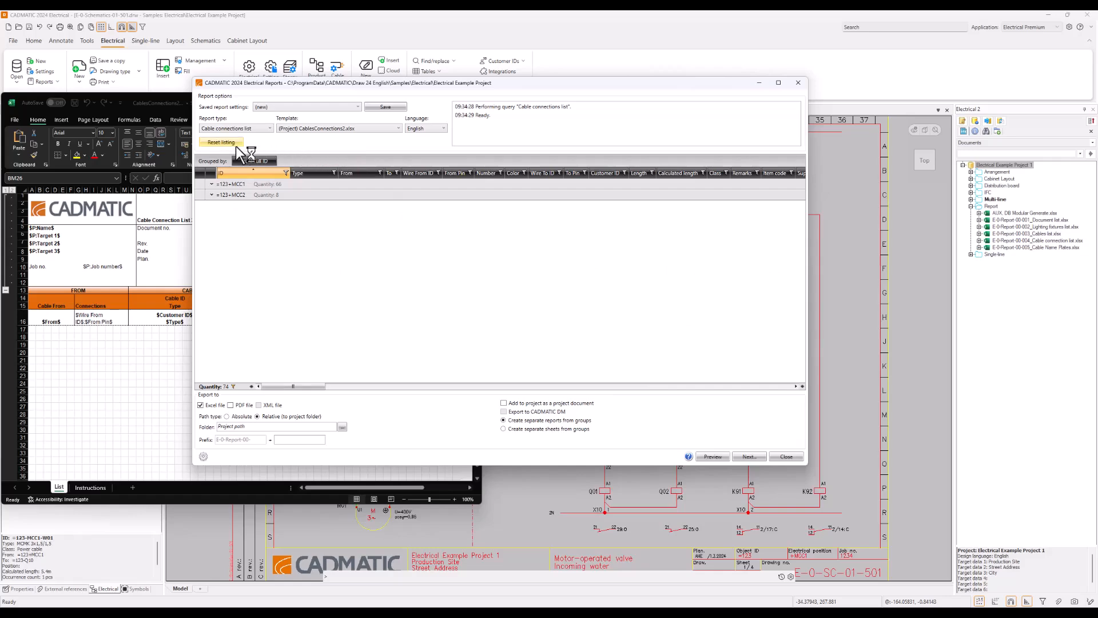
# - Expand the =123+MCC1 and =123+MCC2 groups one at a time to examine their cable rows, collapsing each again
pyautogui.click(212, 184)
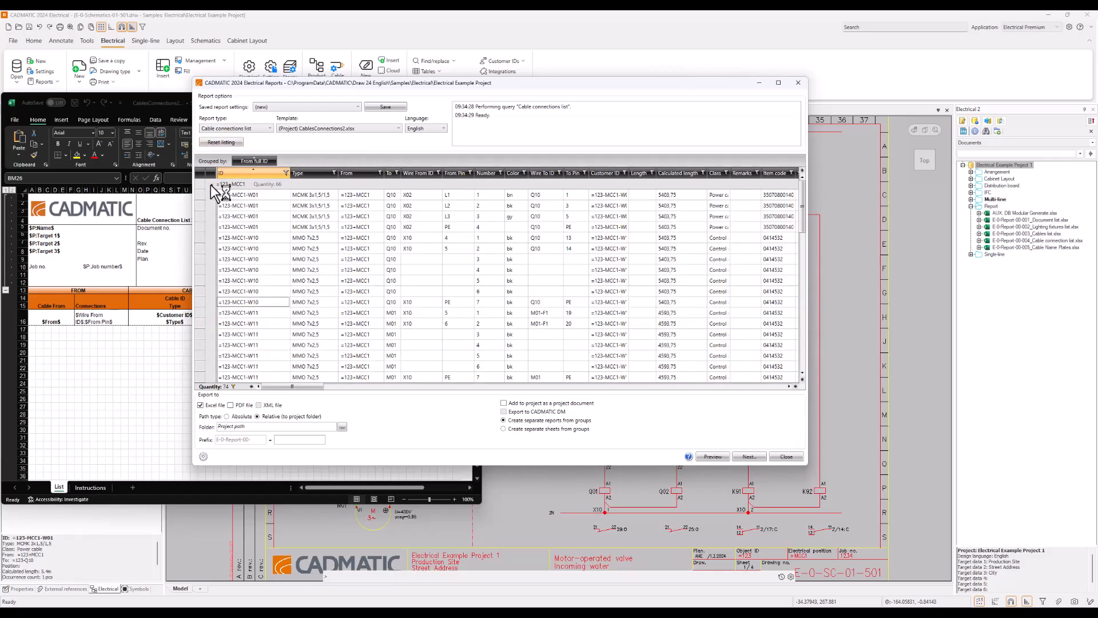
pyautogui.click(211, 184)
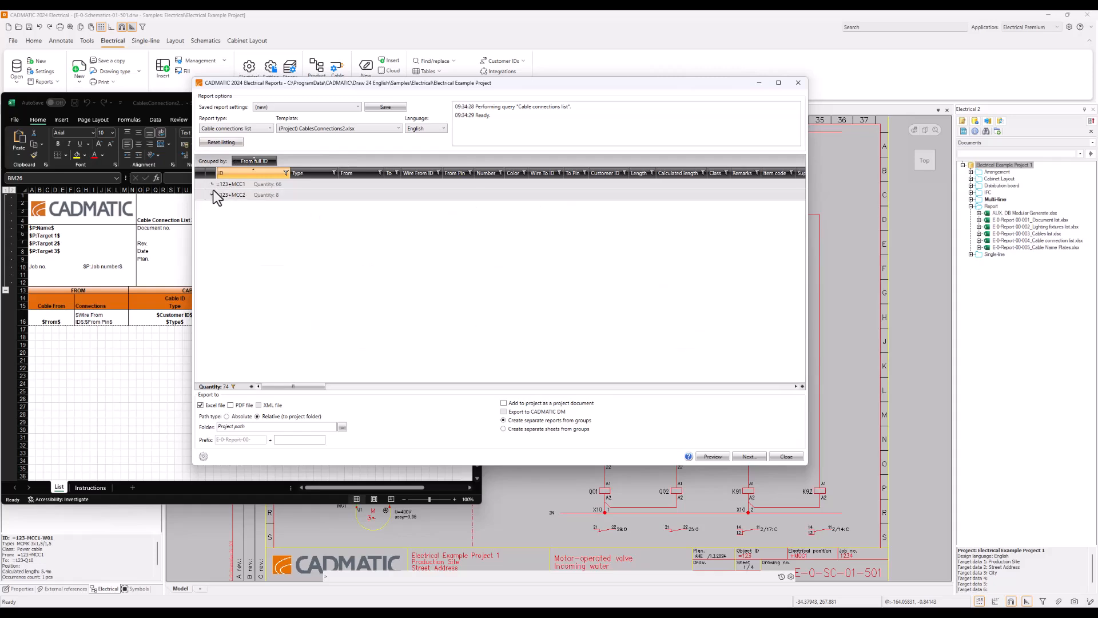
pyautogui.click(213, 194)
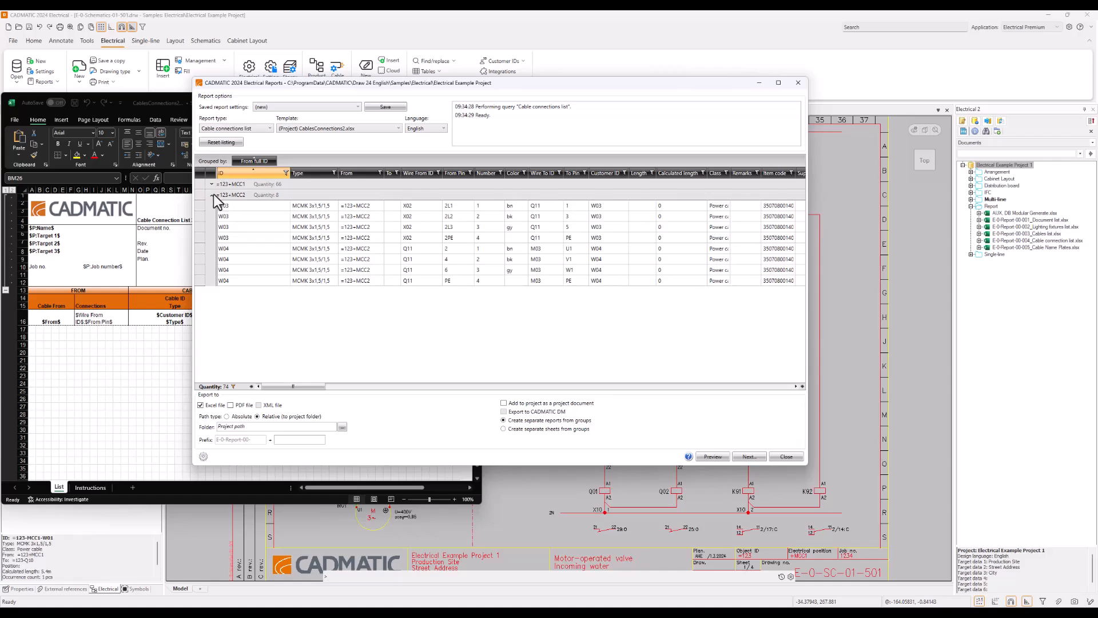
pyautogui.click(212, 195)
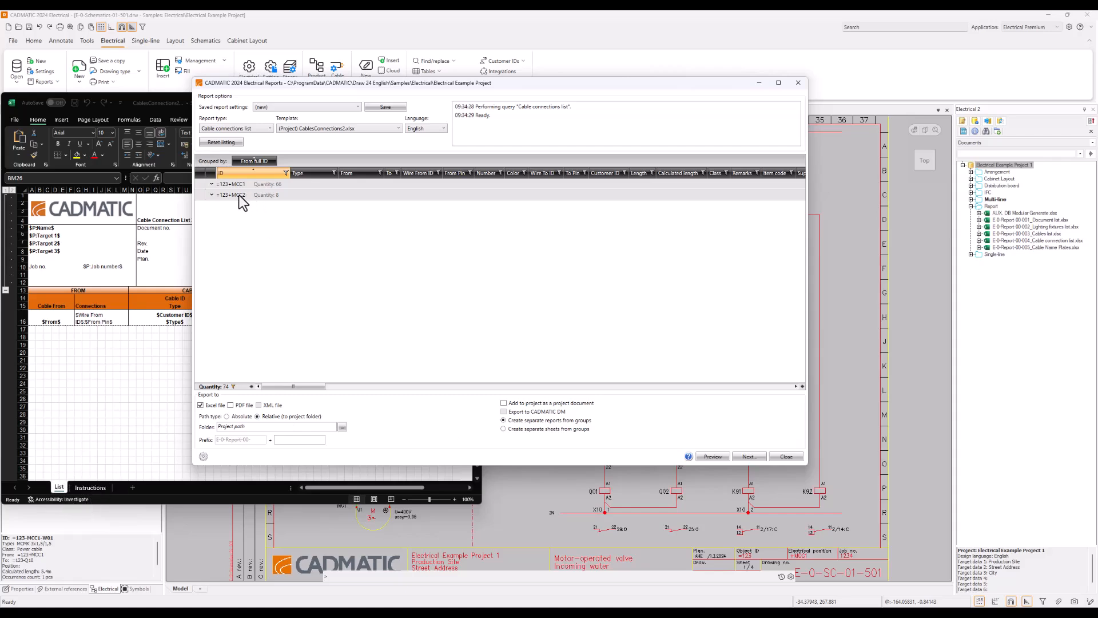
# - Enable adding the report to the project as a project document and save the report settings as CableList2
pyautogui.click(504, 403)
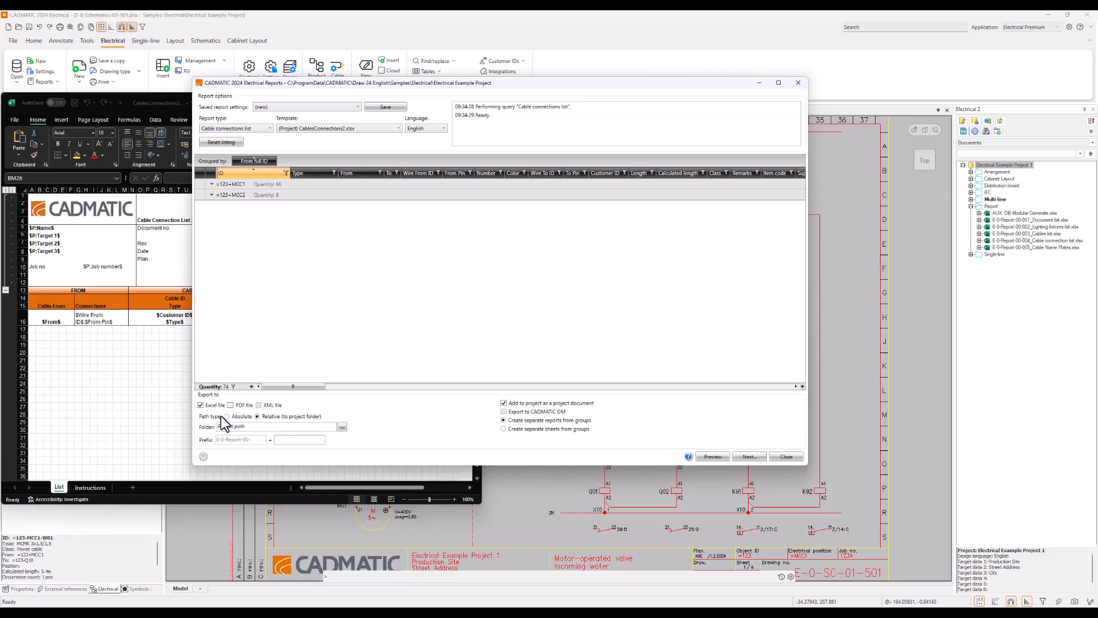
pyautogui.click(289, 440)
pyautogui.click(388, 106)
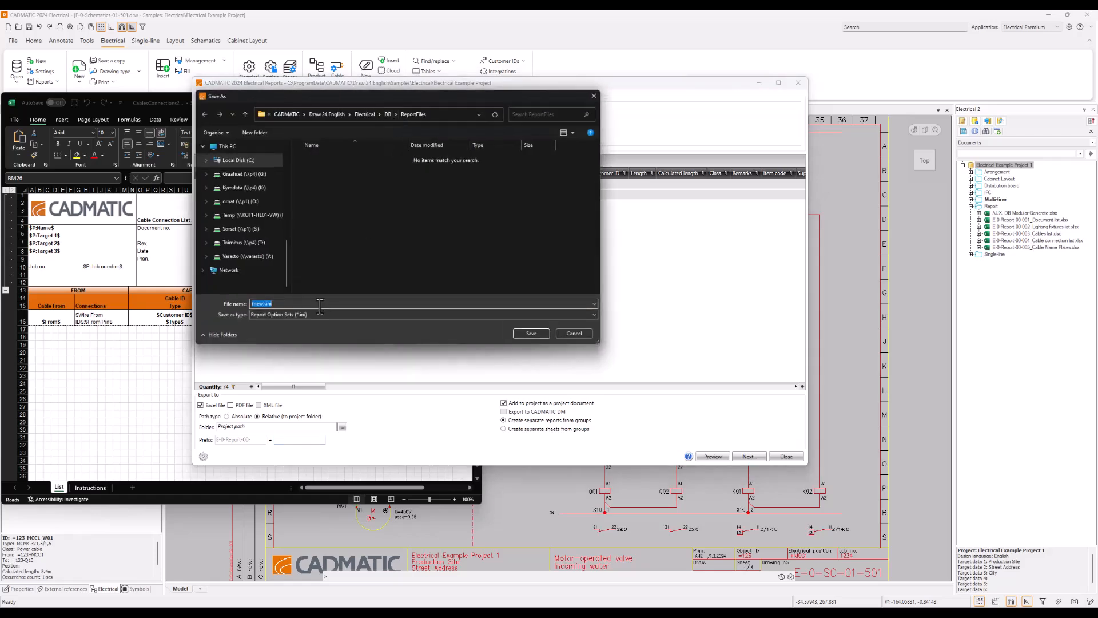
pyautogui.write('Cab')
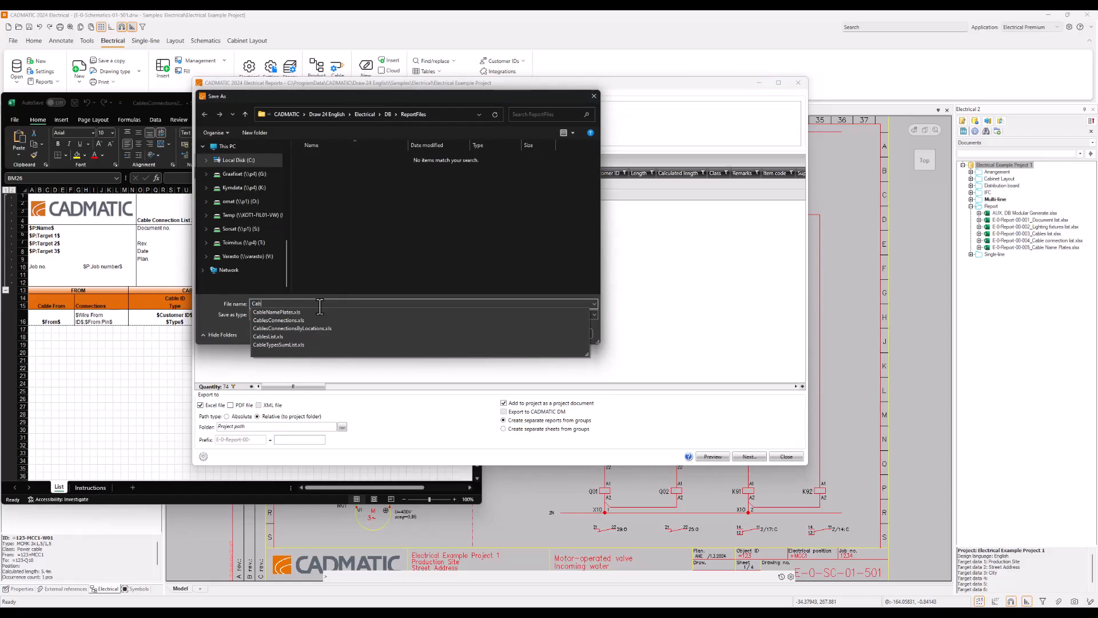
pyautogui.write('leList2')
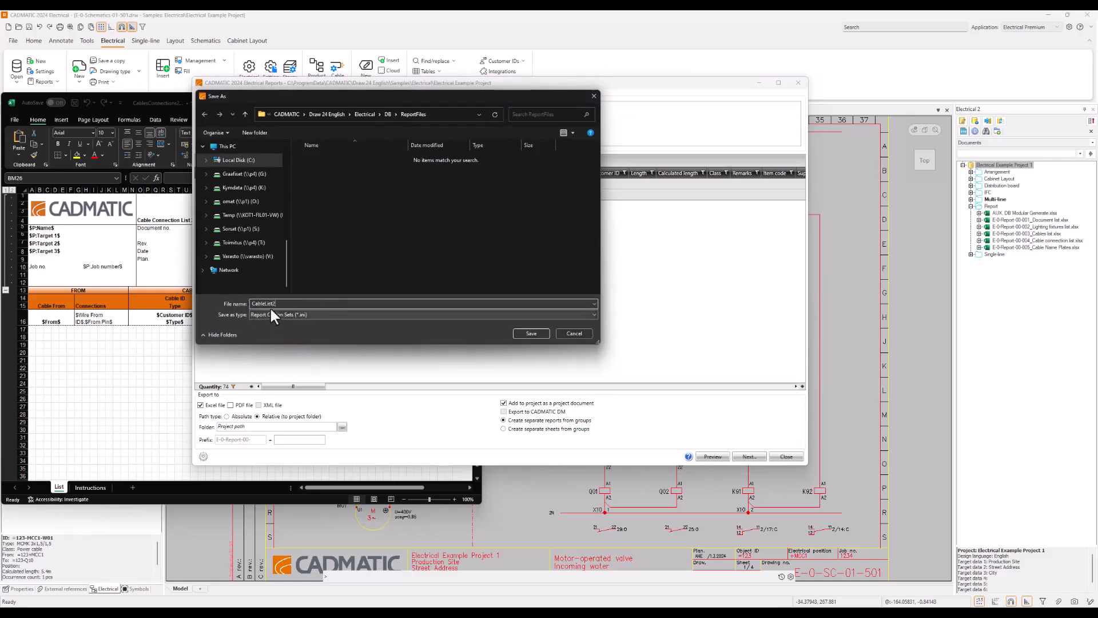
pyautogui.click(524, 334)
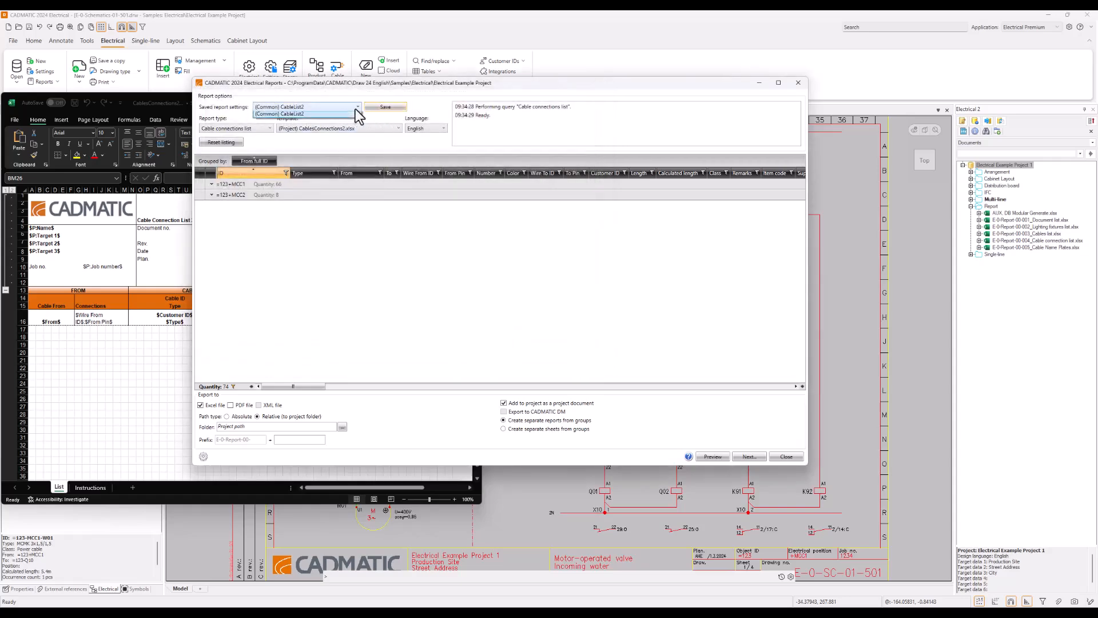
# - Review the available saved report settings and keep (Common) CableList2 selected
pyautogui.click(356, 109)
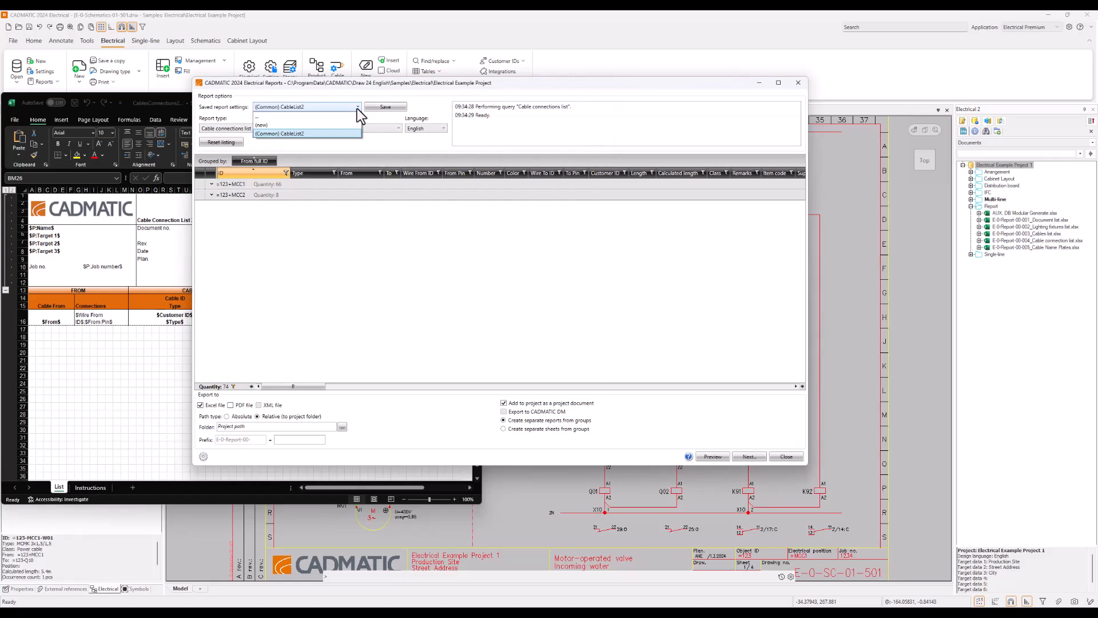
pyautogui.click(357, 108)
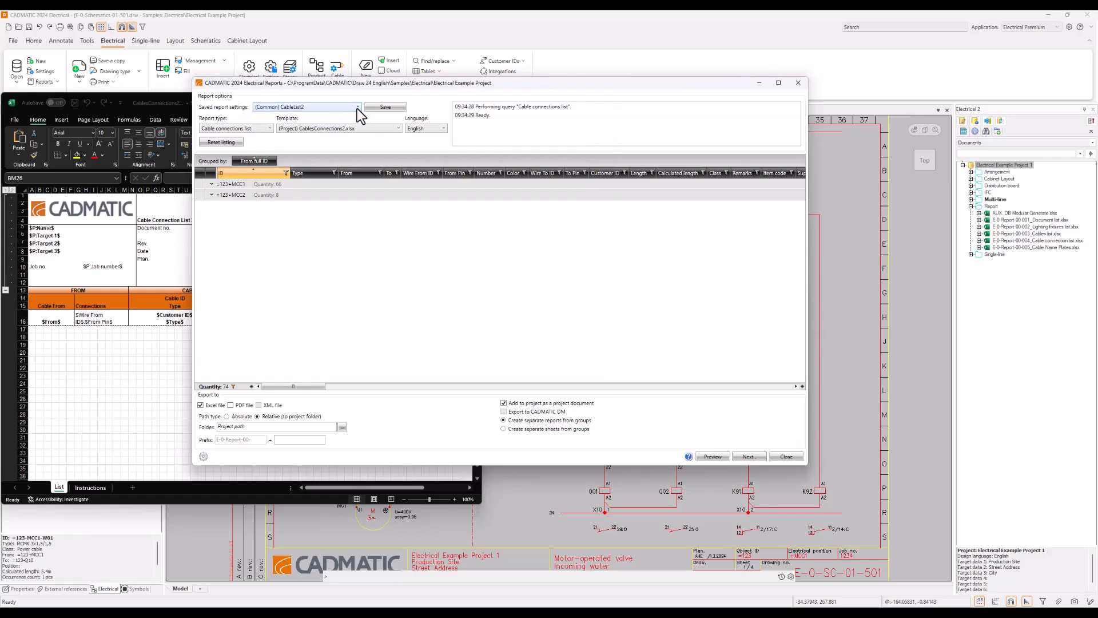
pyautogui.click(360, 108)
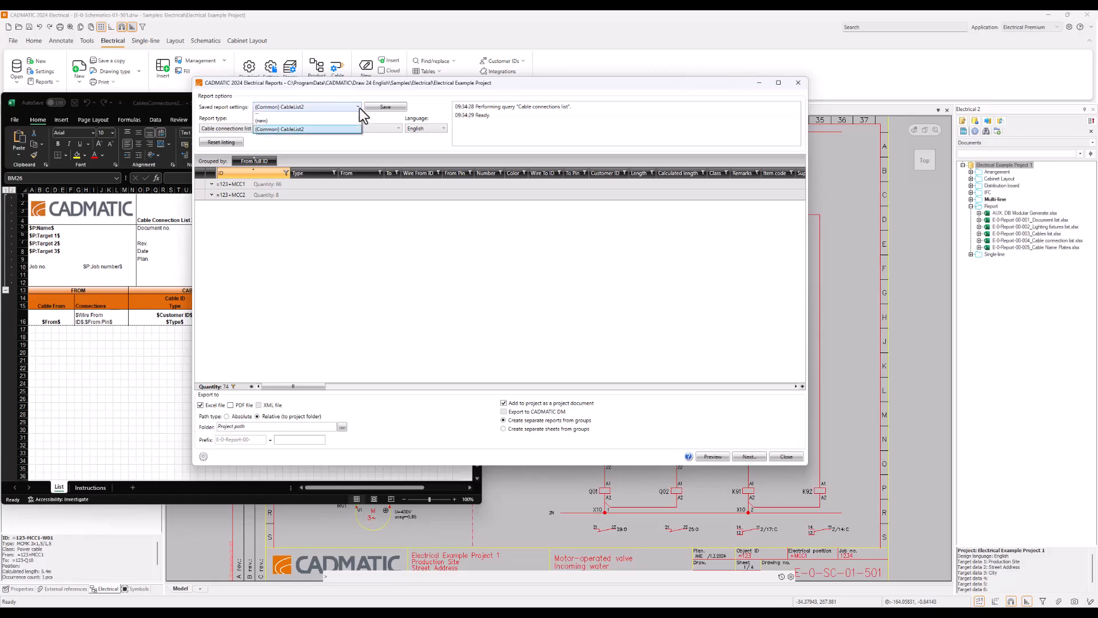
pyautogui.click(304, 135)
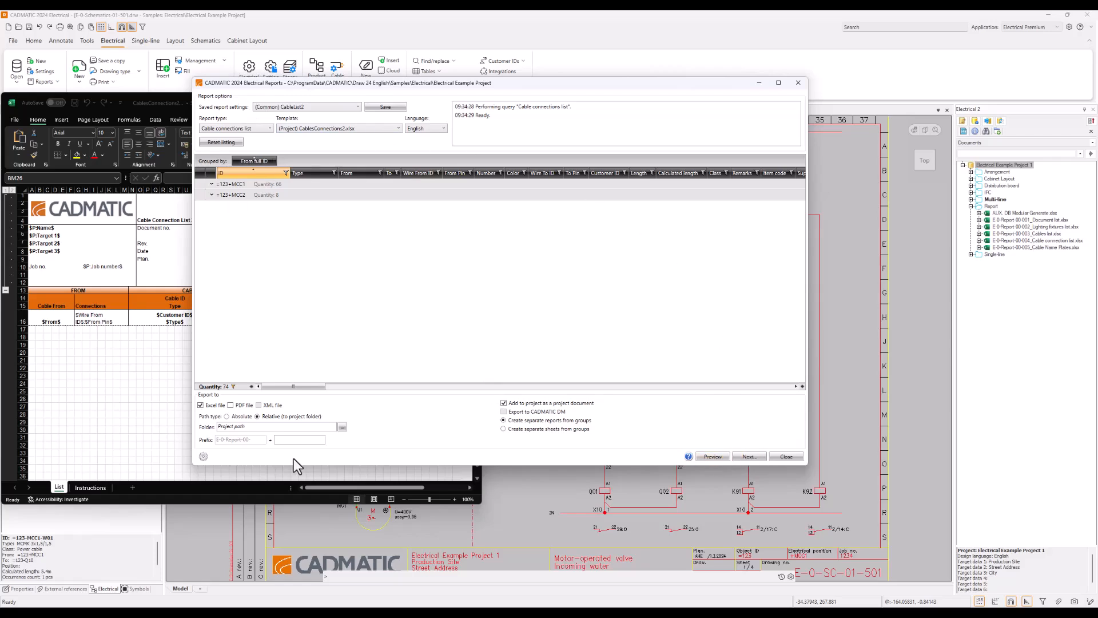
# - Create separate reports for the =123+MCC1 and =123+MCC2 groups with the file name prefix CableList
pyautogui.click(749, 456)
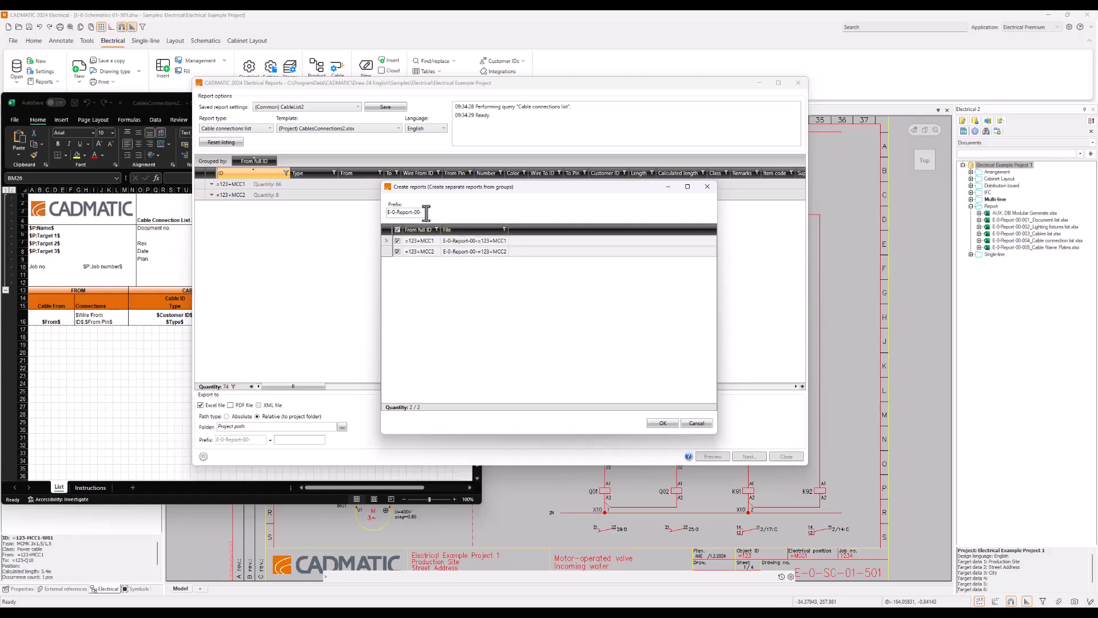
pyautogui.moveTo(426, 212); pyautogui.dragTo(376, 212)
pyautogui.write('CableList')
pyautogui.click(74, 102)
pyautogui.click(648, 88)
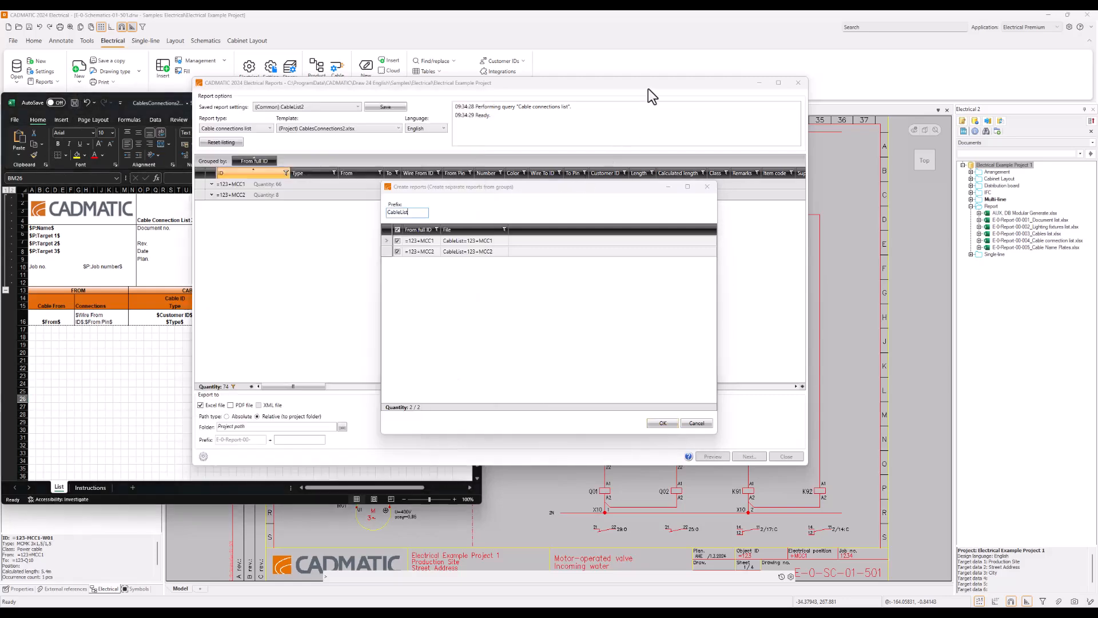
pyautogui.click(664, 424)
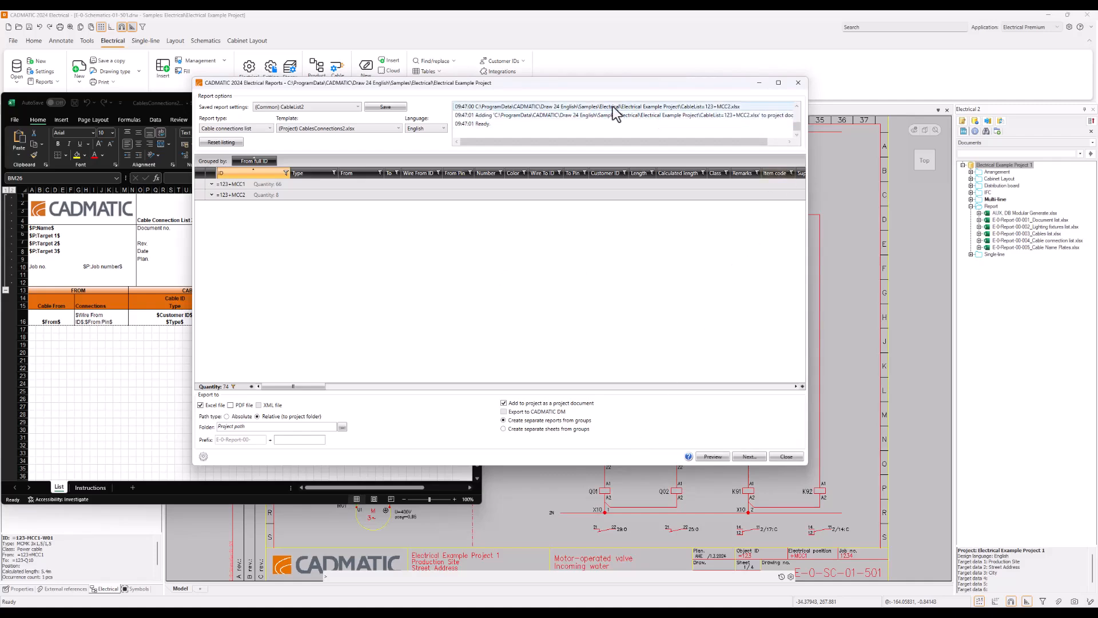
# - Inspect the report log entries for the MCC1 and MCC2 CableList files and return to the main drawing window
pyautogui.click(634, 106)
pyautogui.click(796, 106)
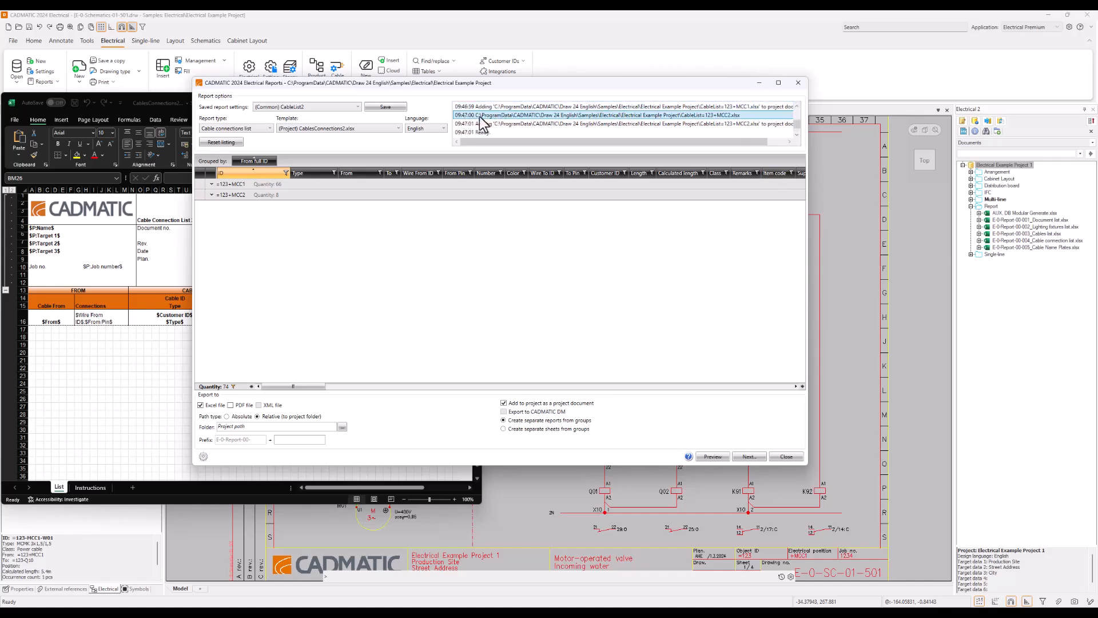
pyautogui.click(797, 107)
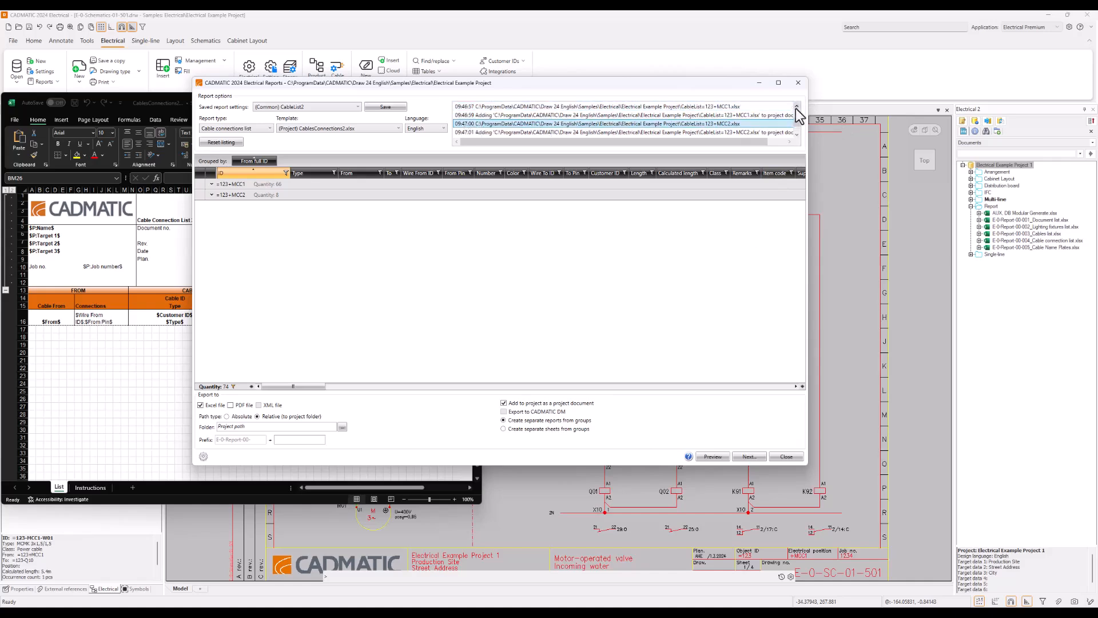
pyautogui.click(733, 107)
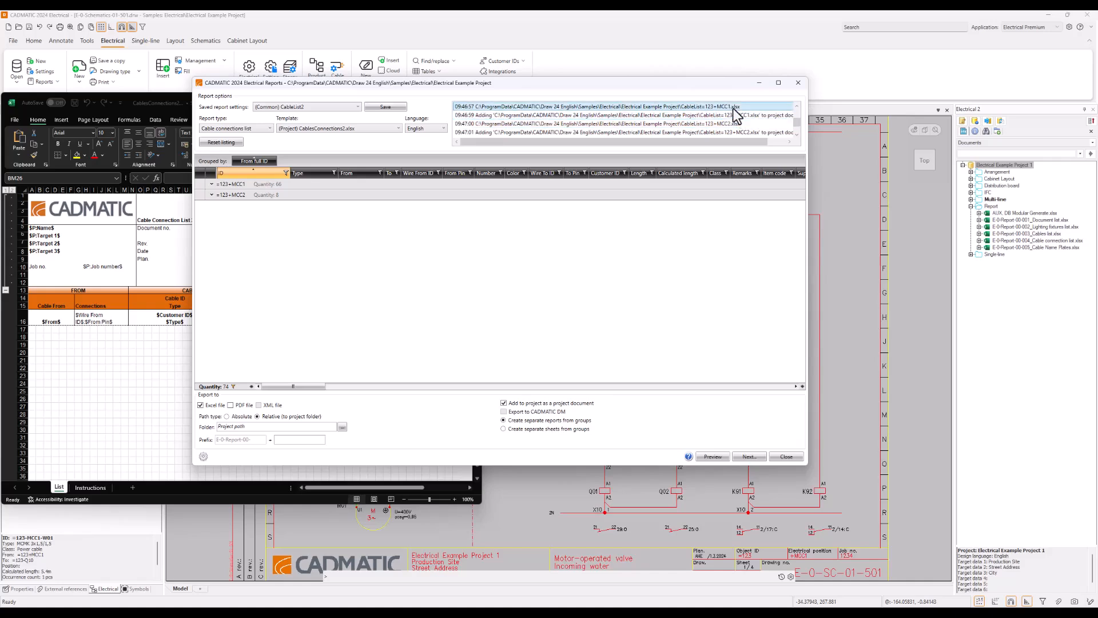
pyautogui.click(727, 26)
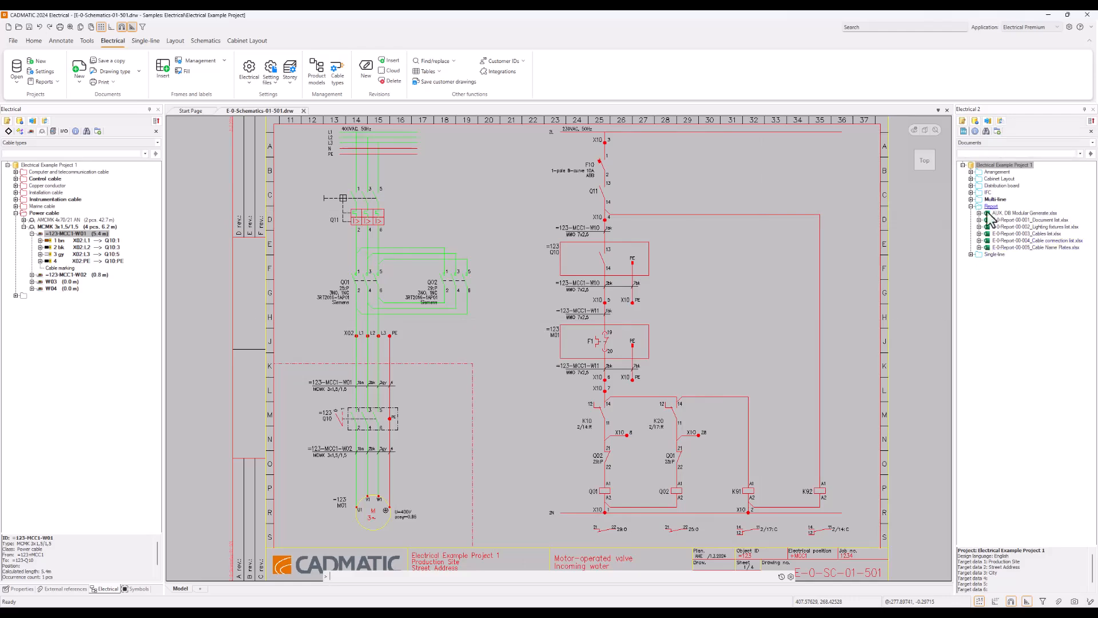
# - Refresh the project's document list and open the CableList=123+MCC1.xlsx report
pyautogui.click(1003, 122)
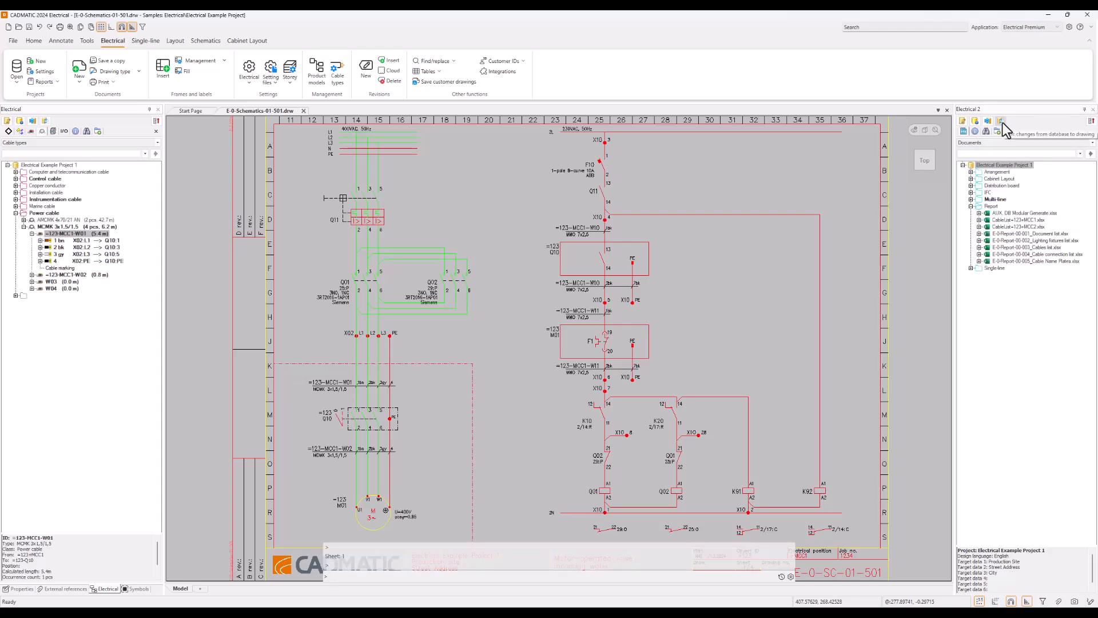
pyautogui.click(1027, 222)
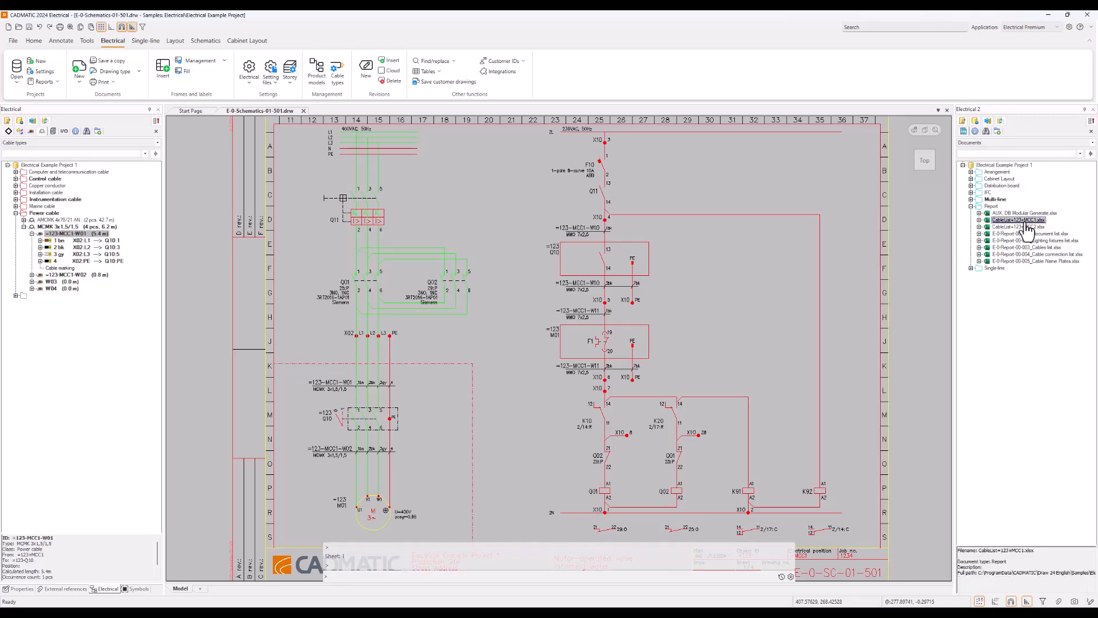
pyautogui.rightClick(1026, 222)
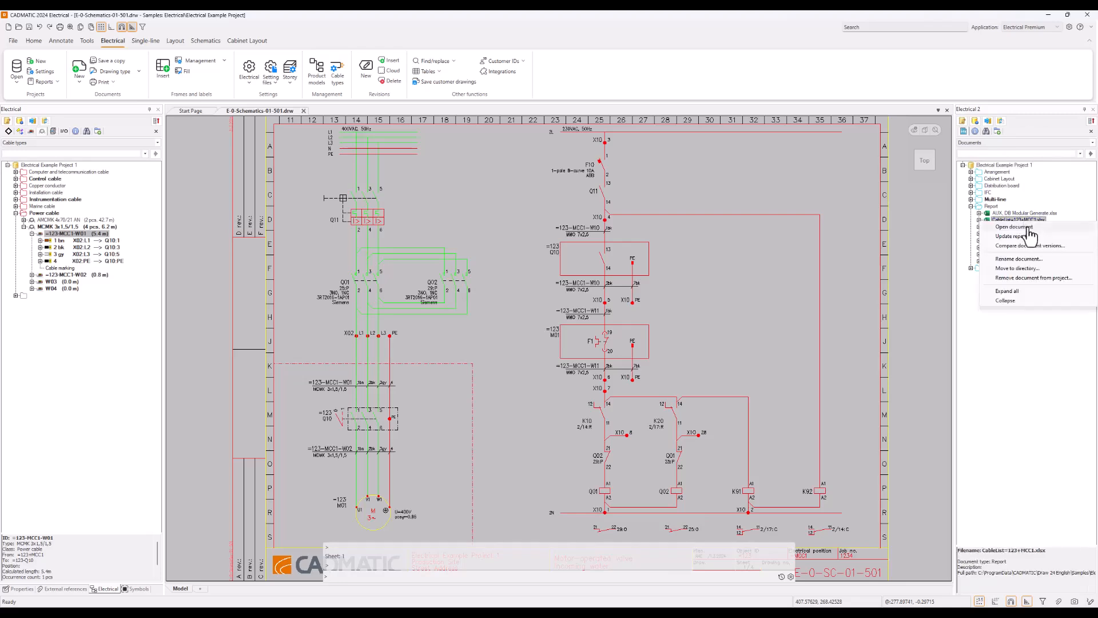
pyautogui.click(1030, 228)
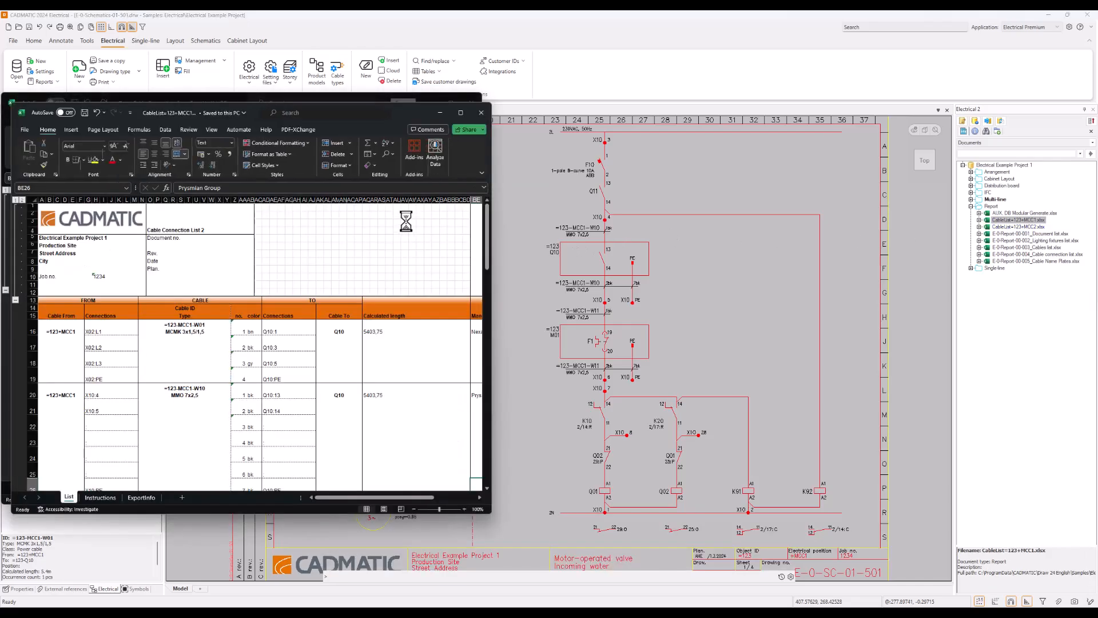
# - Reposition and enlarge the MCC1 report window, and examine the calculated length and manufacturer columns through the last cable row
pyautogui.moveTo(410, 109); pyautogui.dragTo(415, 62)
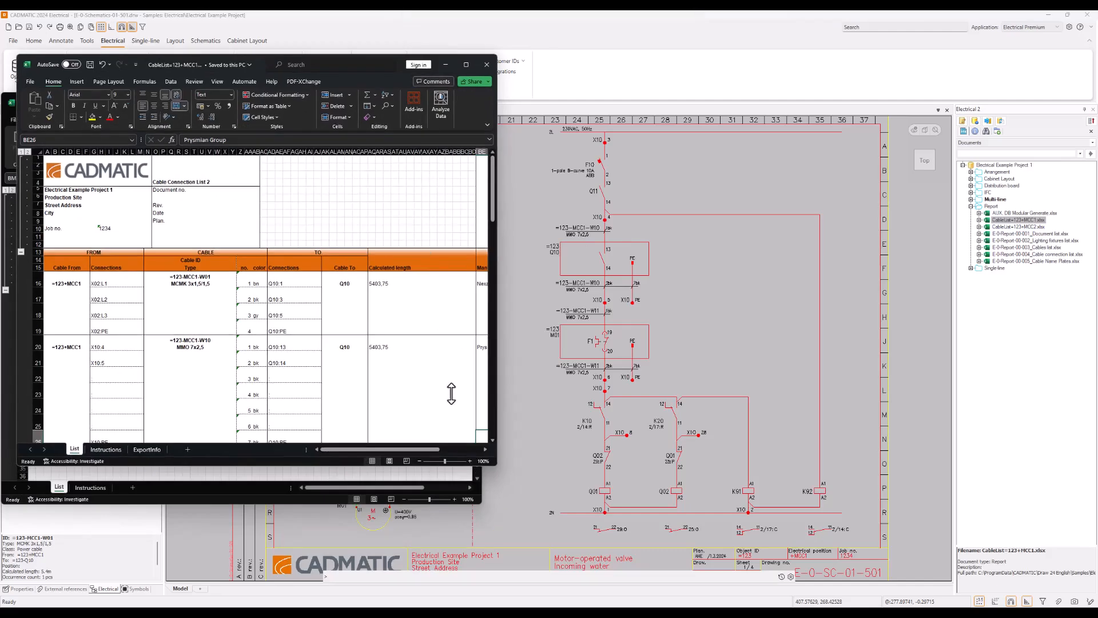
pyautogui.moveTo(490, 466); pyautogui.dragTo(686, 547)
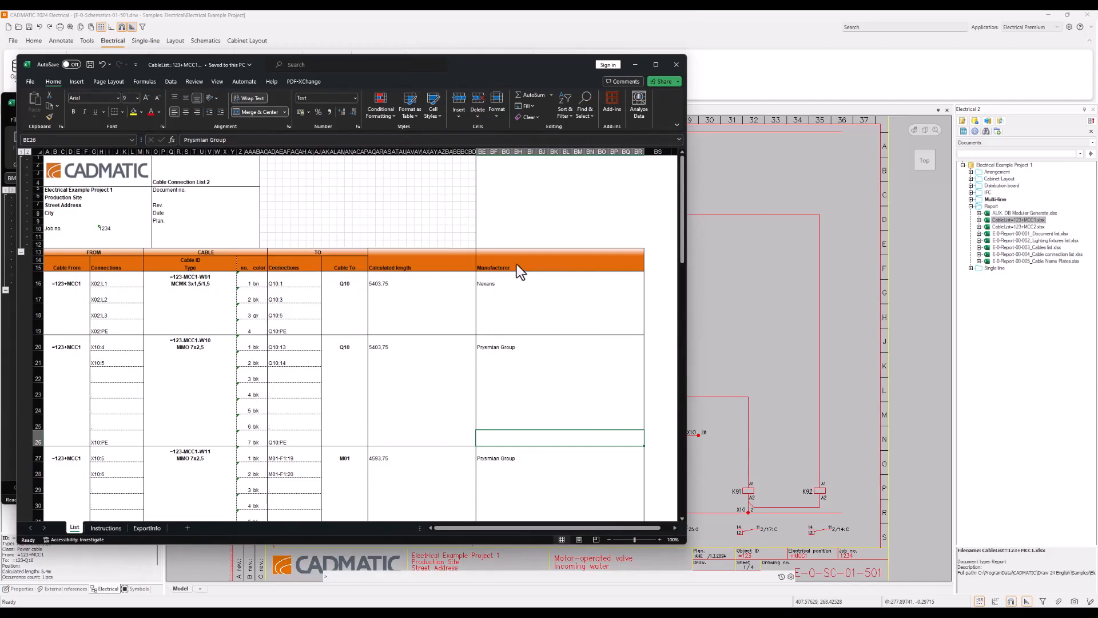
pyautogui.click(413, 284)
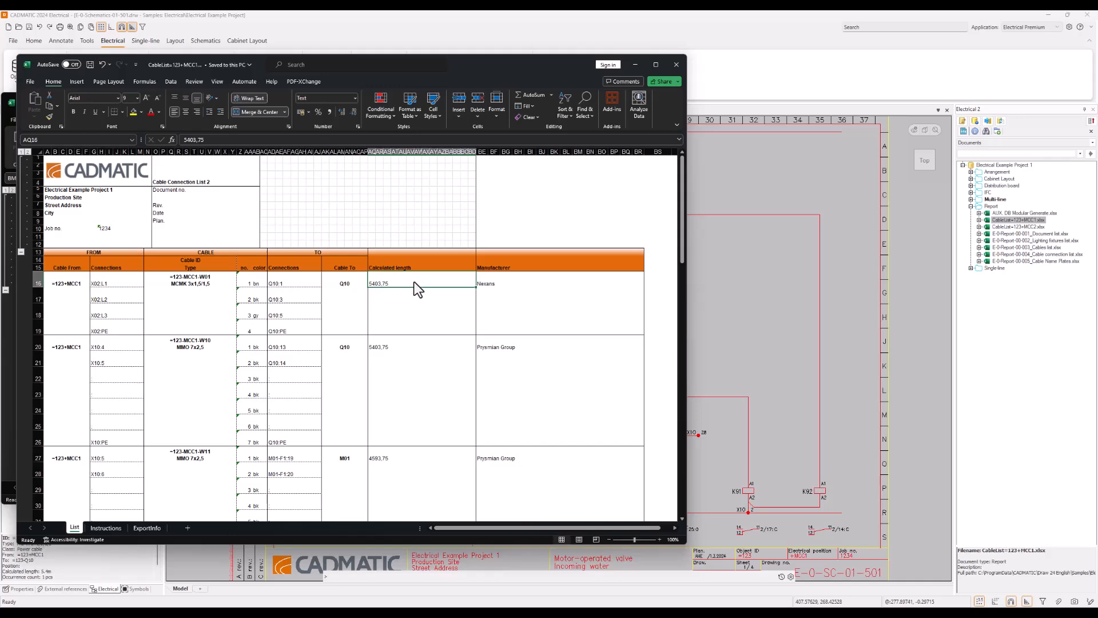
pyautogui.scroll(-5, 449, 406)
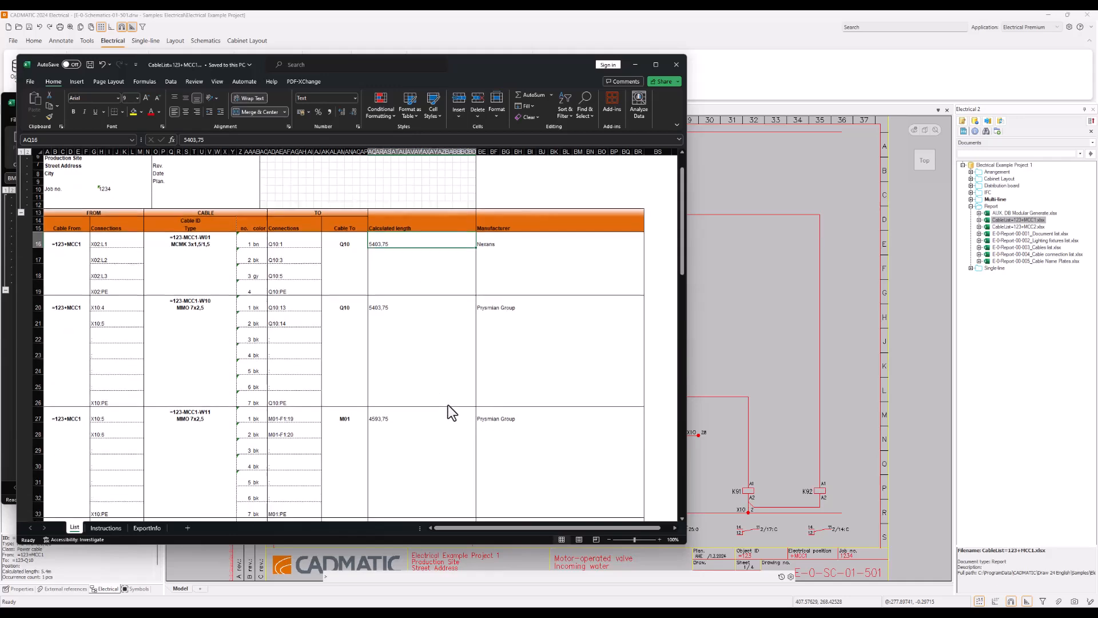
pyautogui.scroll(-12, 449, 407)
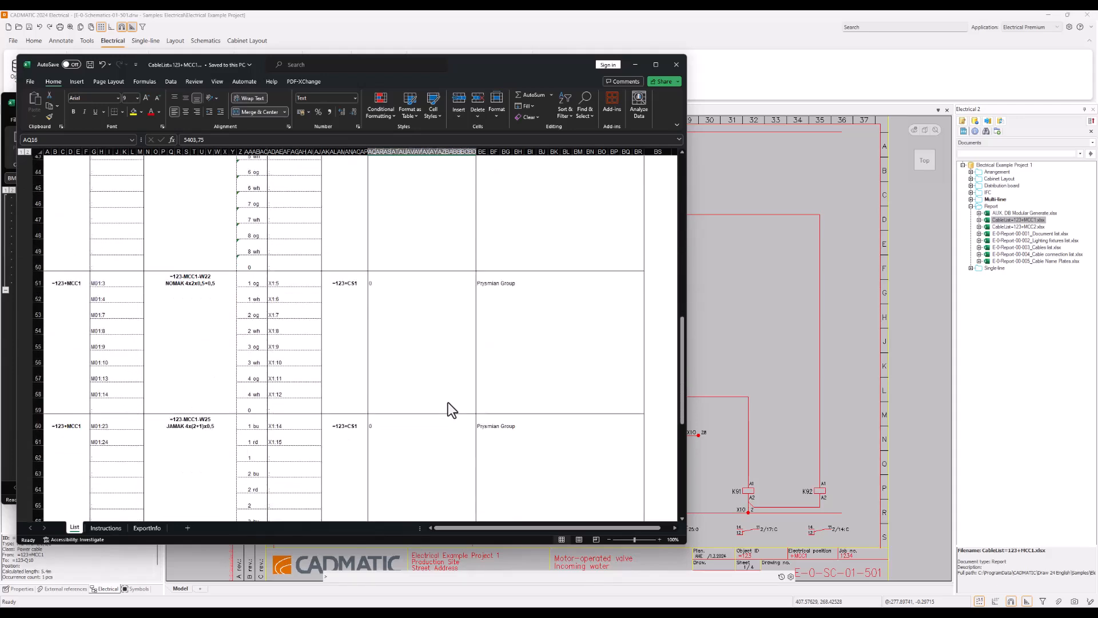
# - Open the CableList=123+MCC2.xlsx report and inspect the cable ID and type entries of cables W03 and W04
pyautogui.click(1018, 226)
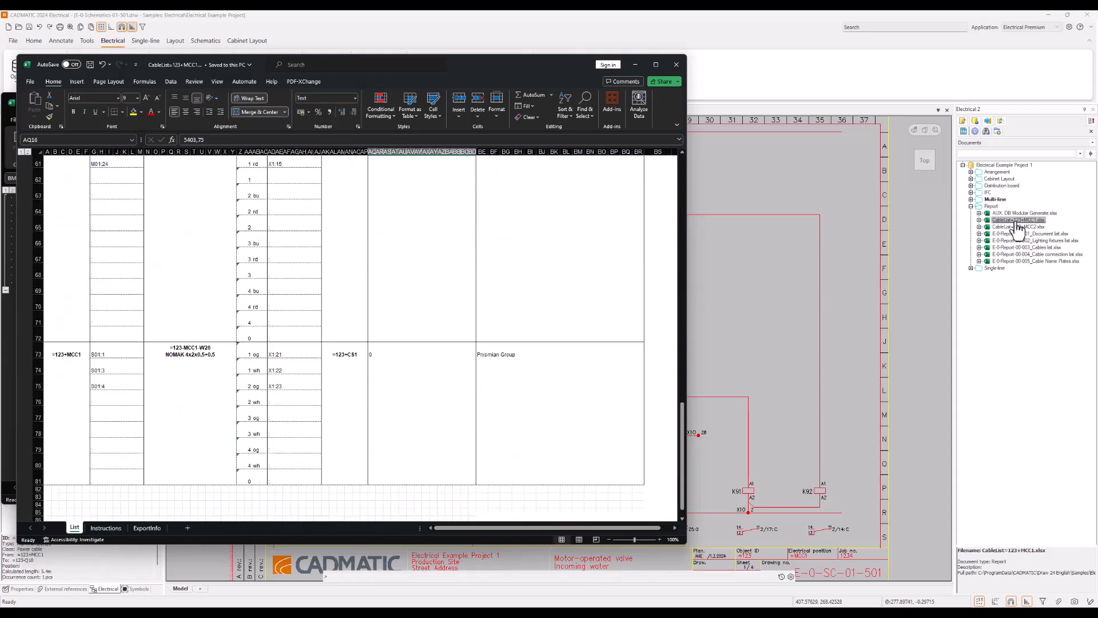
pyautogui.rightClick(1020, 227)
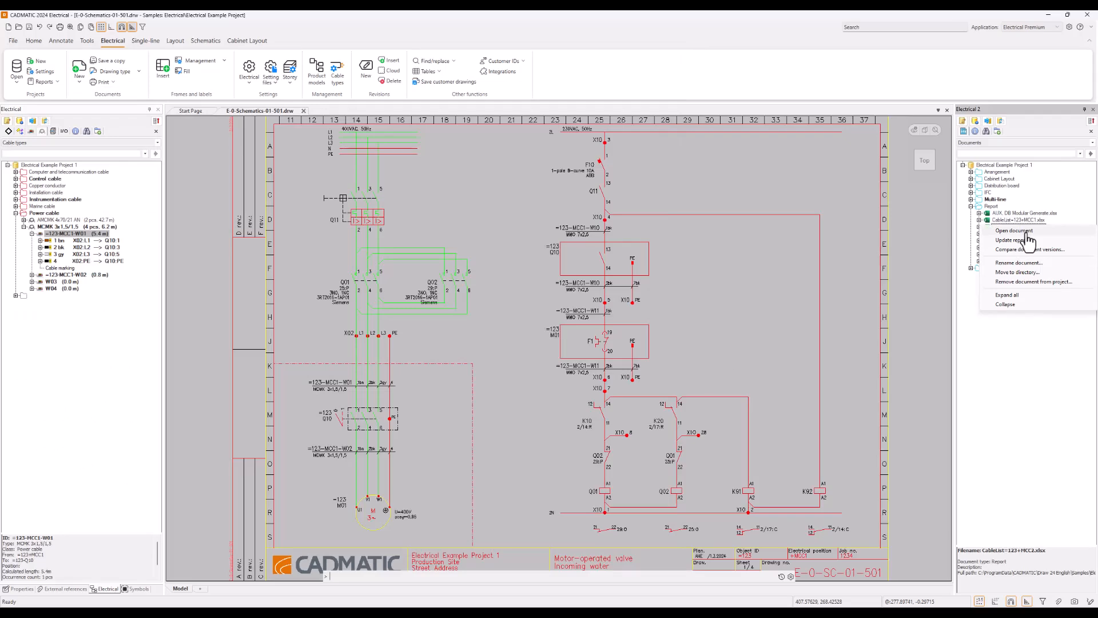
pyautogui.click(1026, 233)
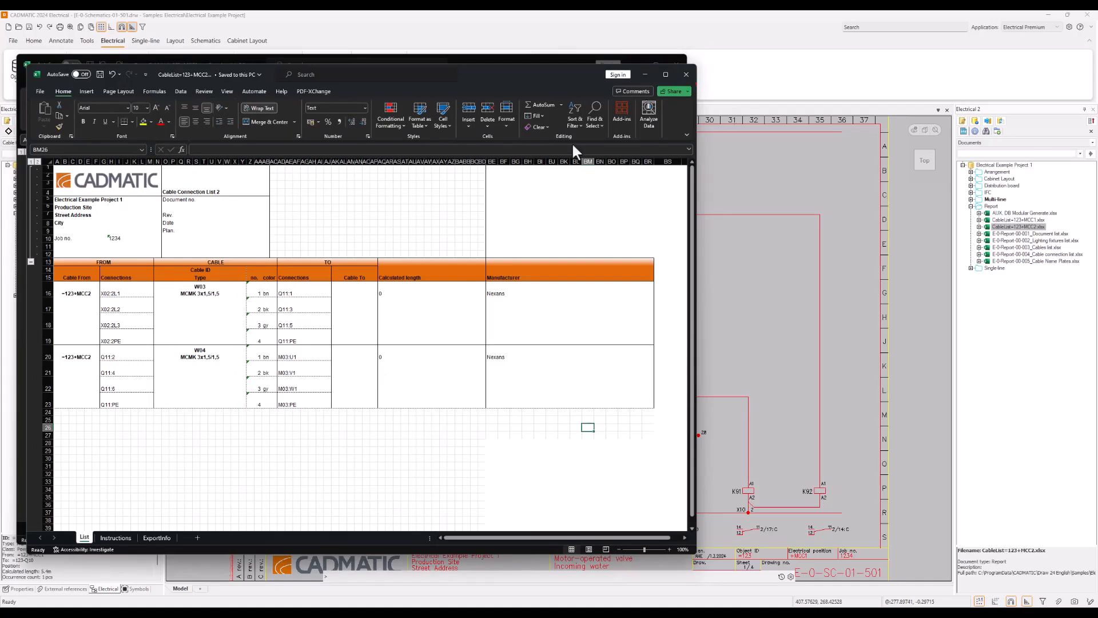
pyautogui.click(206, 289)
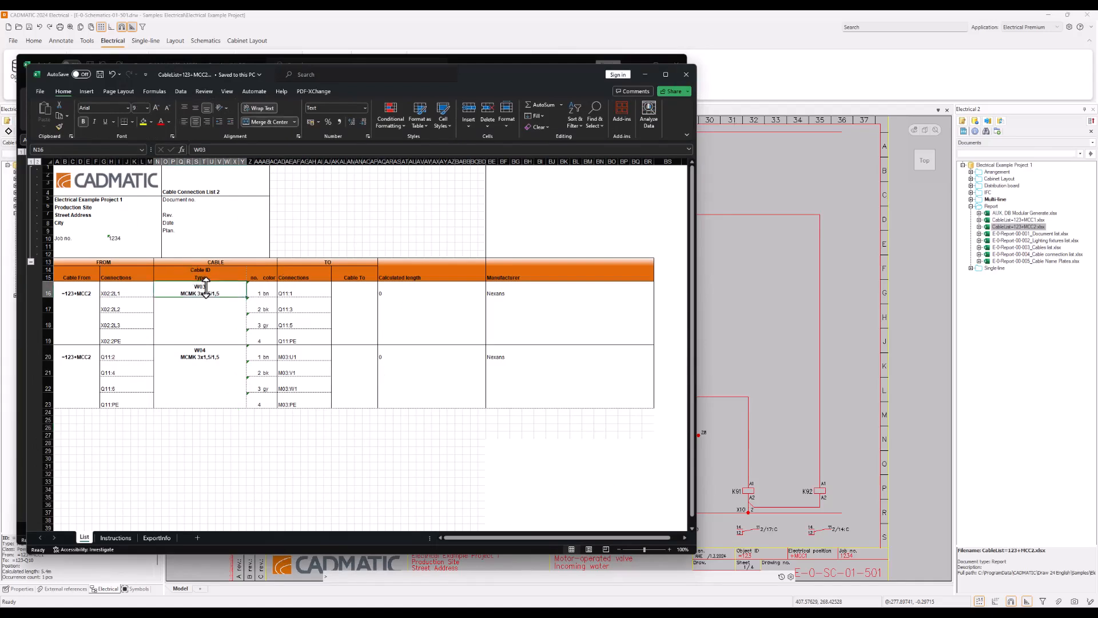
pyautogui.click(195, 356)
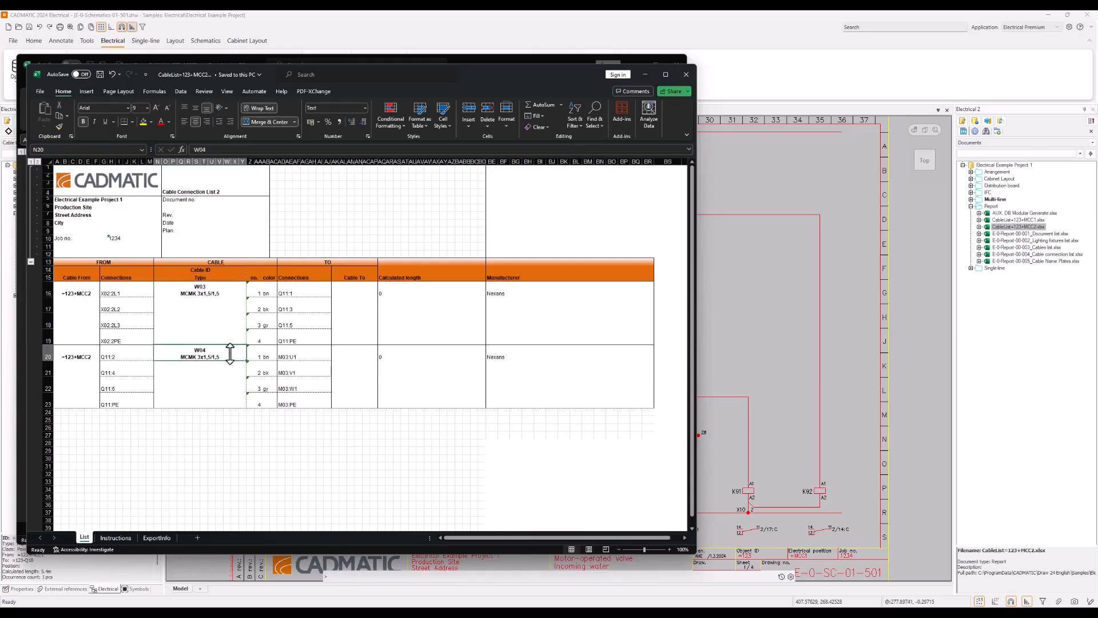
# - Close both cable list reports and the CablesConnections2 template workbook
pyautogui.click(687, 75)
pyautogui.click(682, 69)
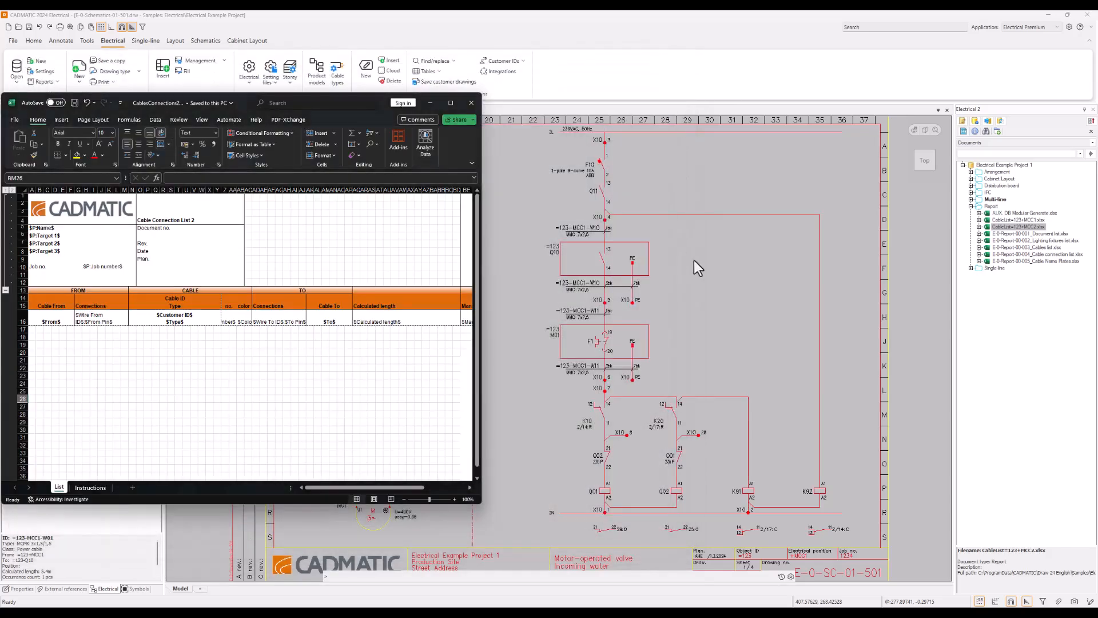
pyautogui.click(471, 102)
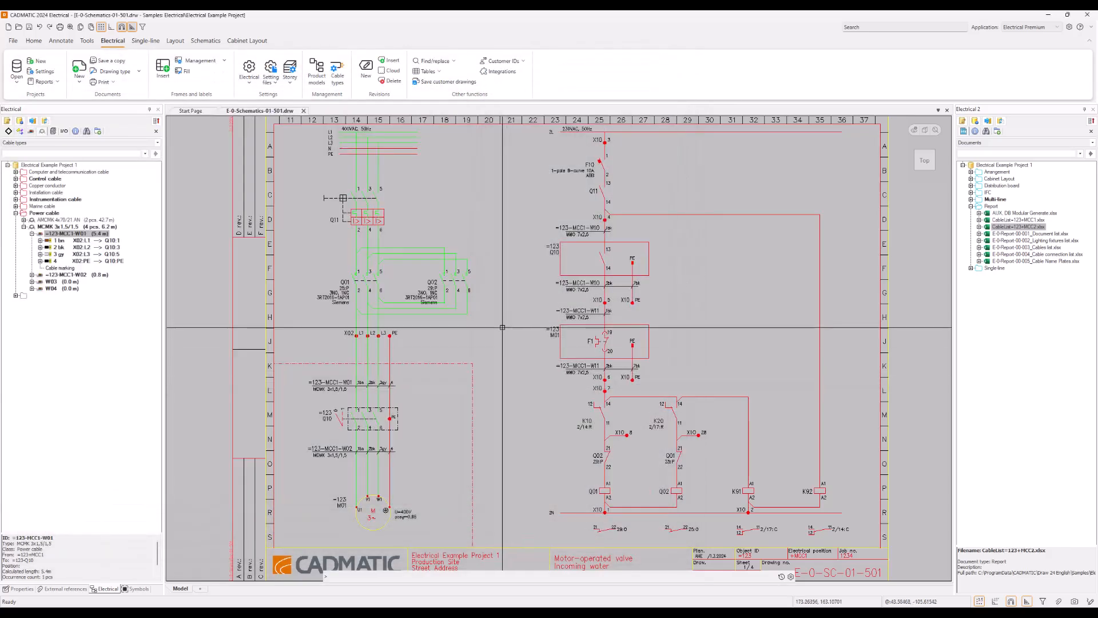
# - Go to the +MCC2 sheet of the schematic and set the customer ID of cable W03 to =123+MCC2+W03
pyautogui.press('pagedown')
pyautogui.press('pagedown')
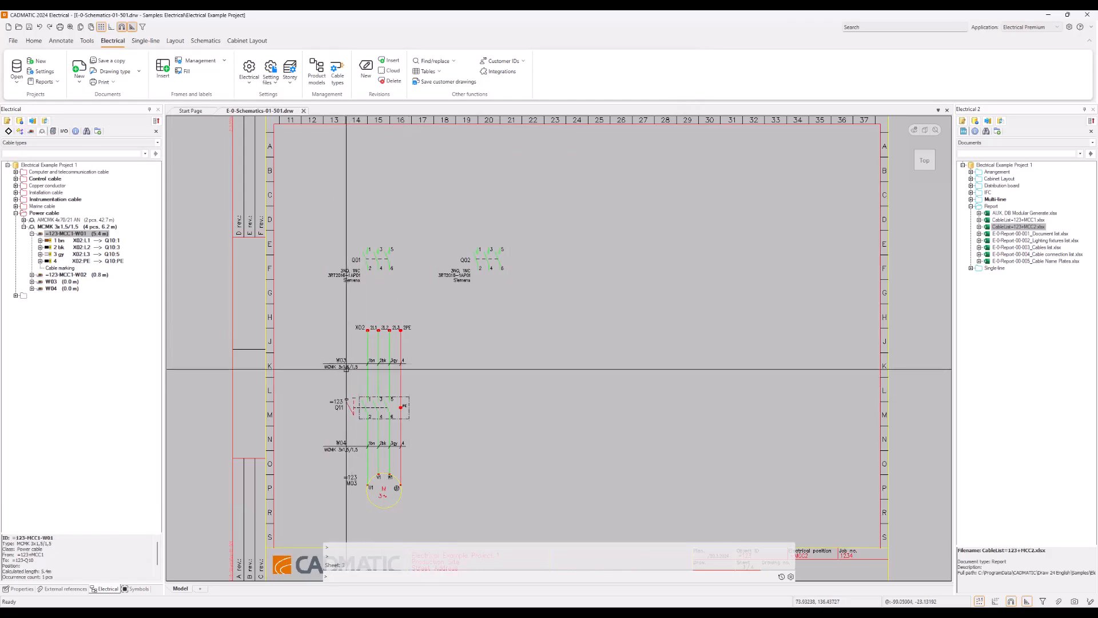
pyautogui.moveTo(346, 369)
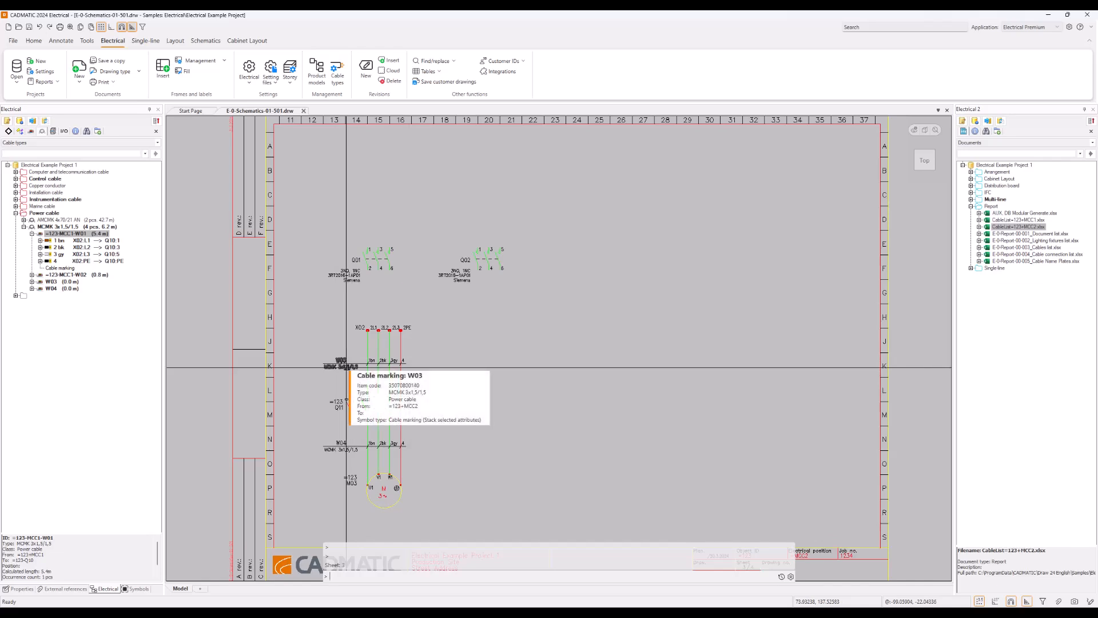
pyautogui.rightClick(346, 368)
pyautogui.click(385, 378)
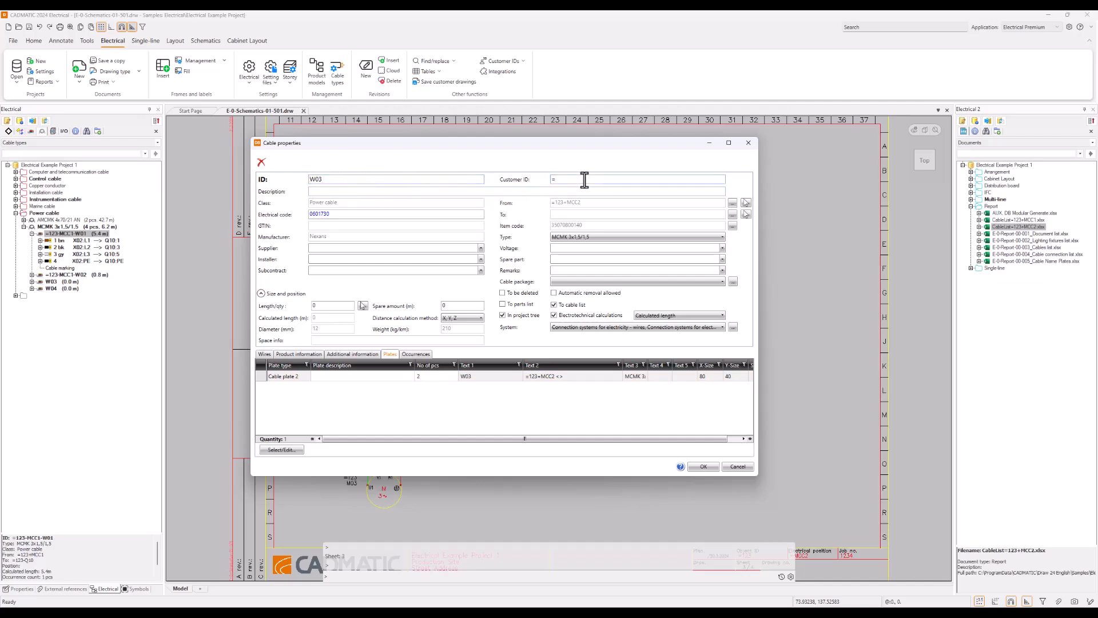
pyautogui.write('123+MCC2-W03')
pyautogui.click(703, 467)
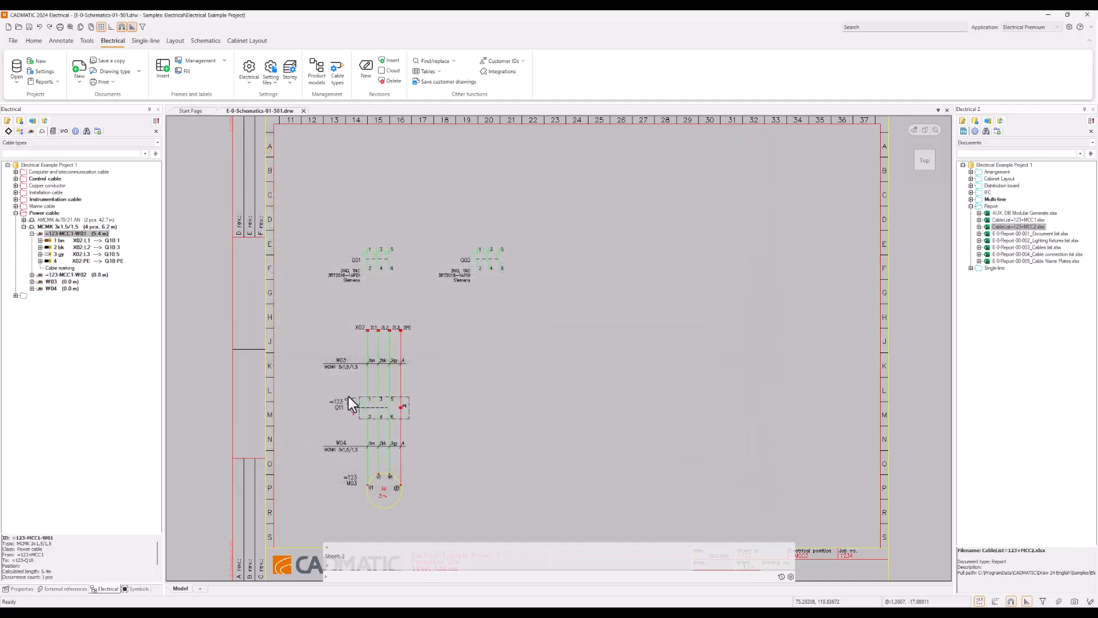
# - Set the customer ID of cable W04 to =123+MCC2-W04
pyautogui.doubleClick(342, 442)
pyautogui.click(622, 179)
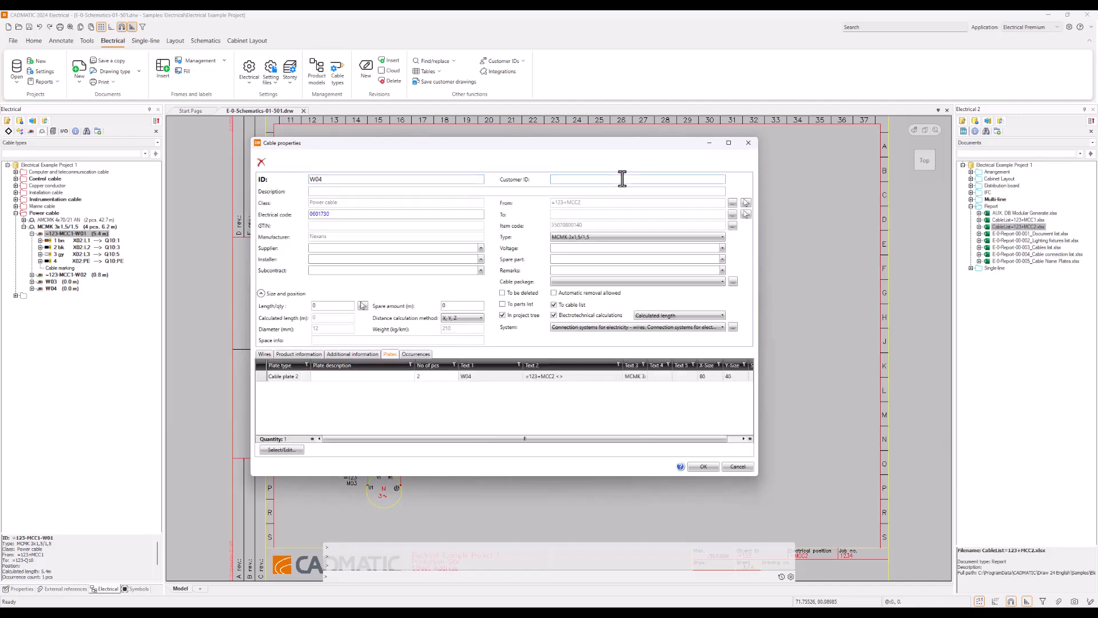
pyautogui.write('=123+MCC2-W04')
pyautogui.click(703, 467)
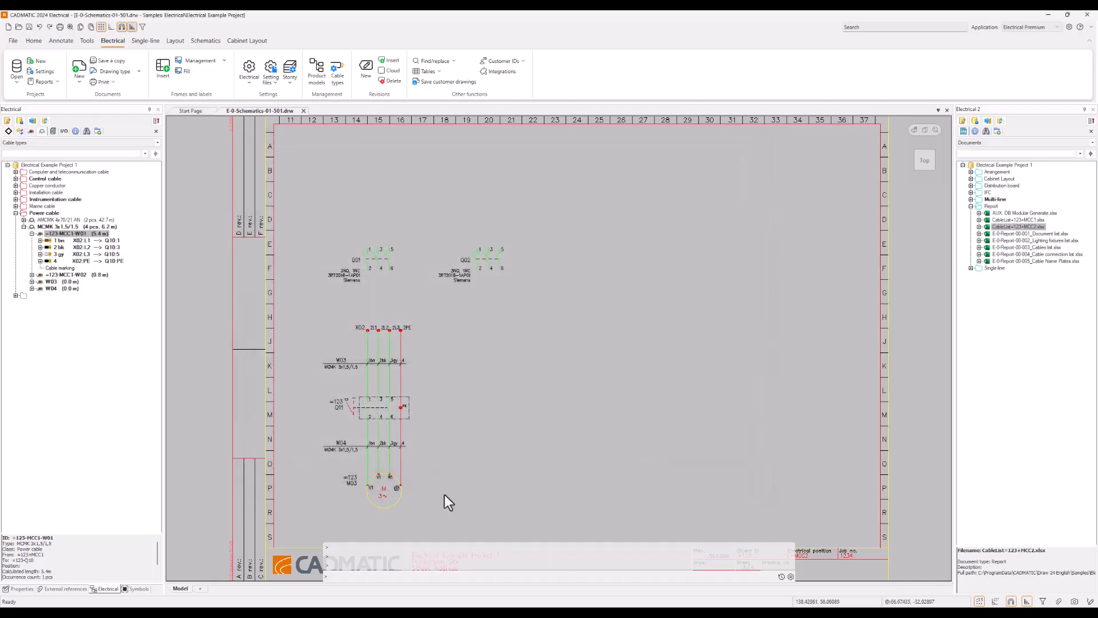
# - Correct the customer ID of cable W03 to =123+MCC2-W03
pyautogui.doubleClick(331, 365)
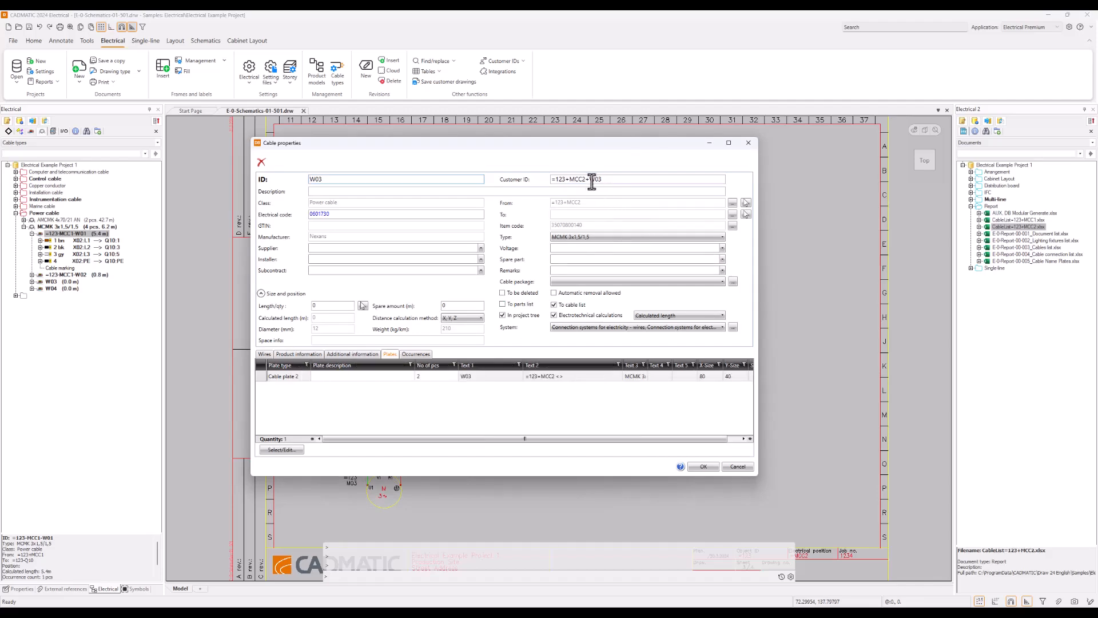
pyautogui.click(589, 179)
pyautogui.press('BackSpace')
pyautogui.write('-')
pyautogui.click(704, 465)
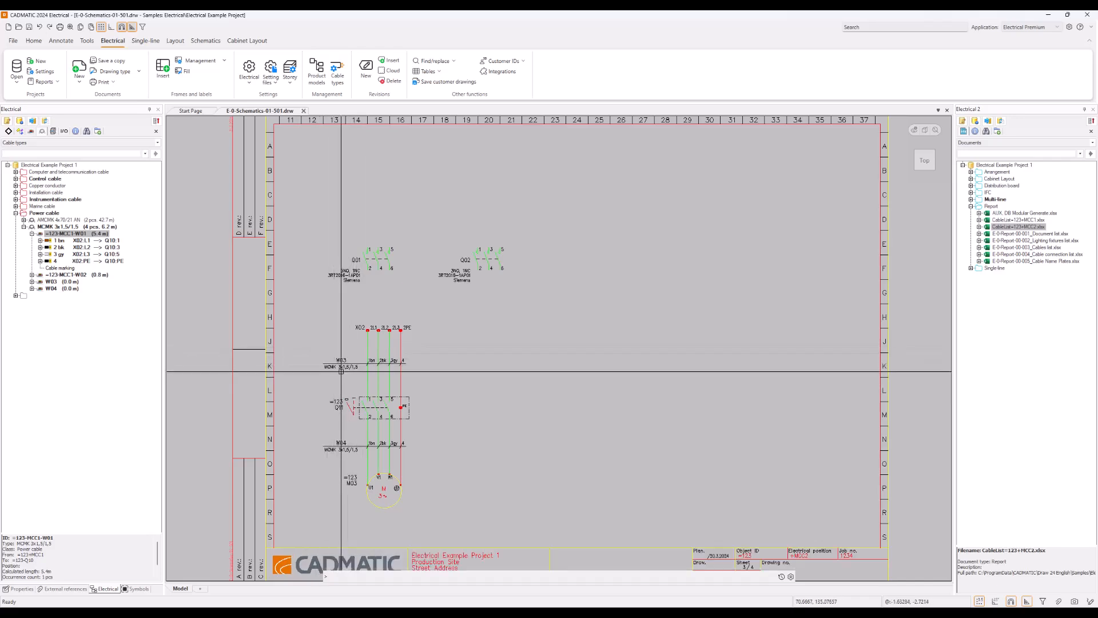
# - Examine the ID and customer ID fields of cable =123-MCC1-W01 on the +MCC1 sheet and return to the +MCC2 sheet
pyautogui.press('pageup')
pyautogui.press('pageup')
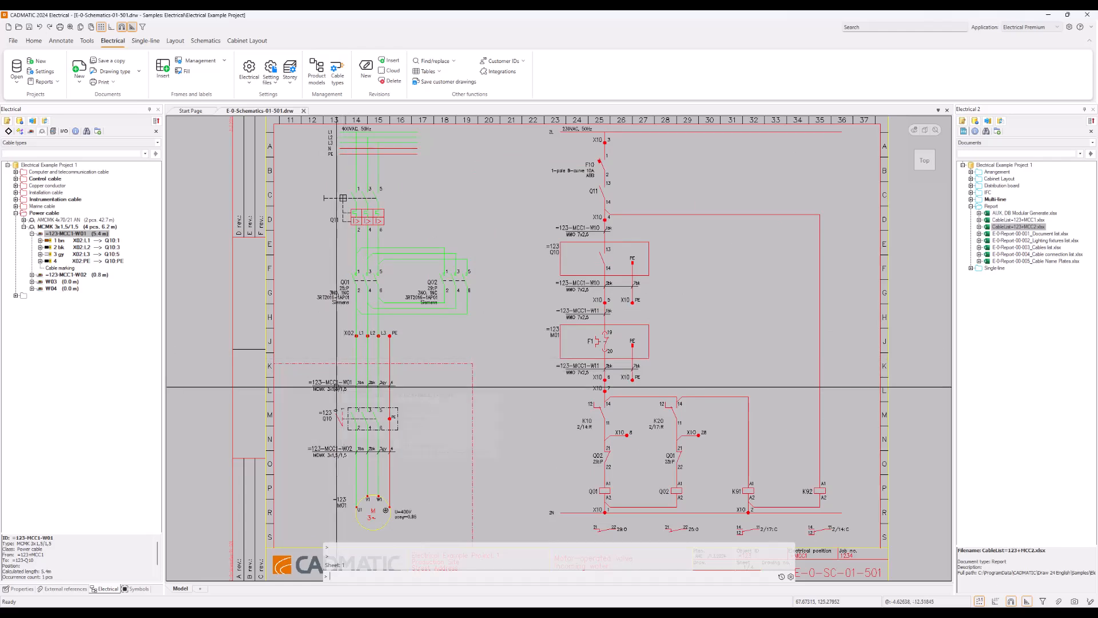
pyautogui.moveTo(337, 387)
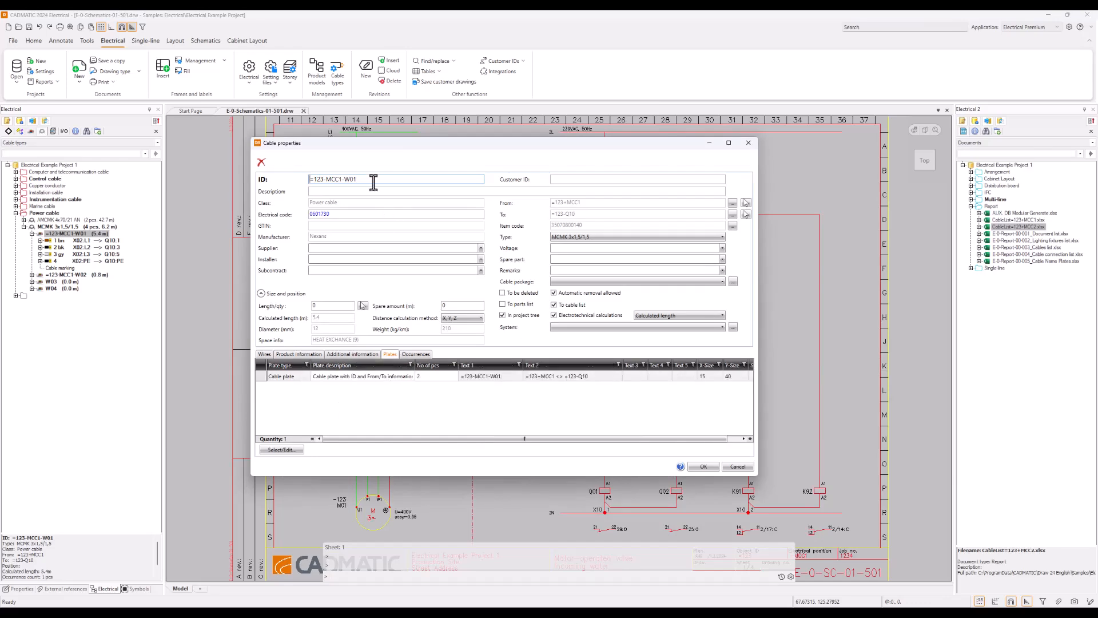
pyautogui.click(746, 144)
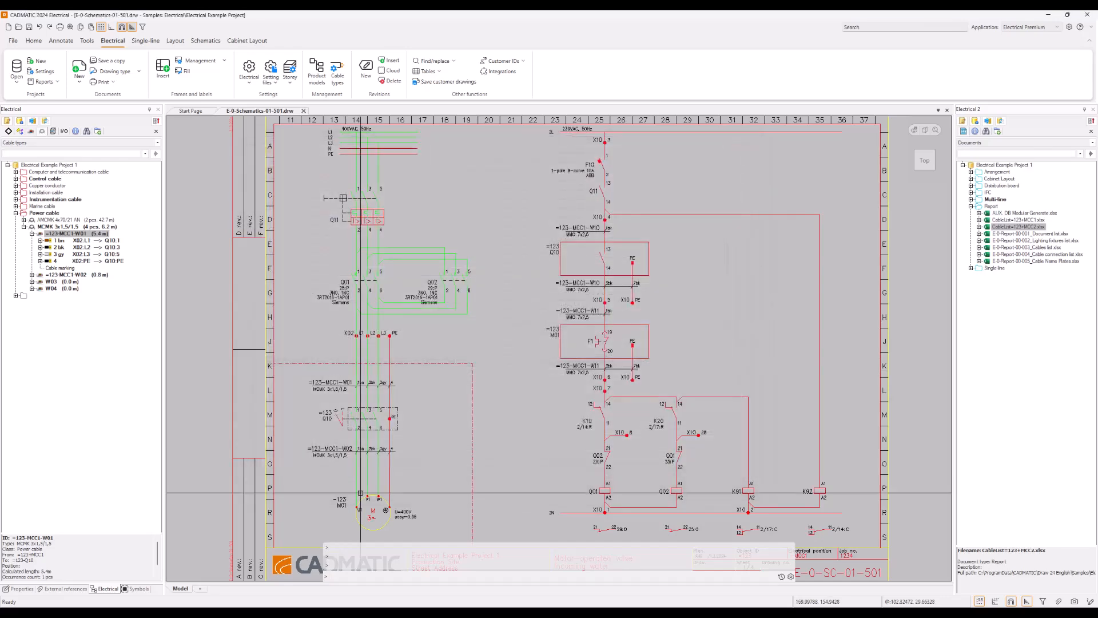
pyautogui.press('pagedown')
pyautogui.press('pagedown')
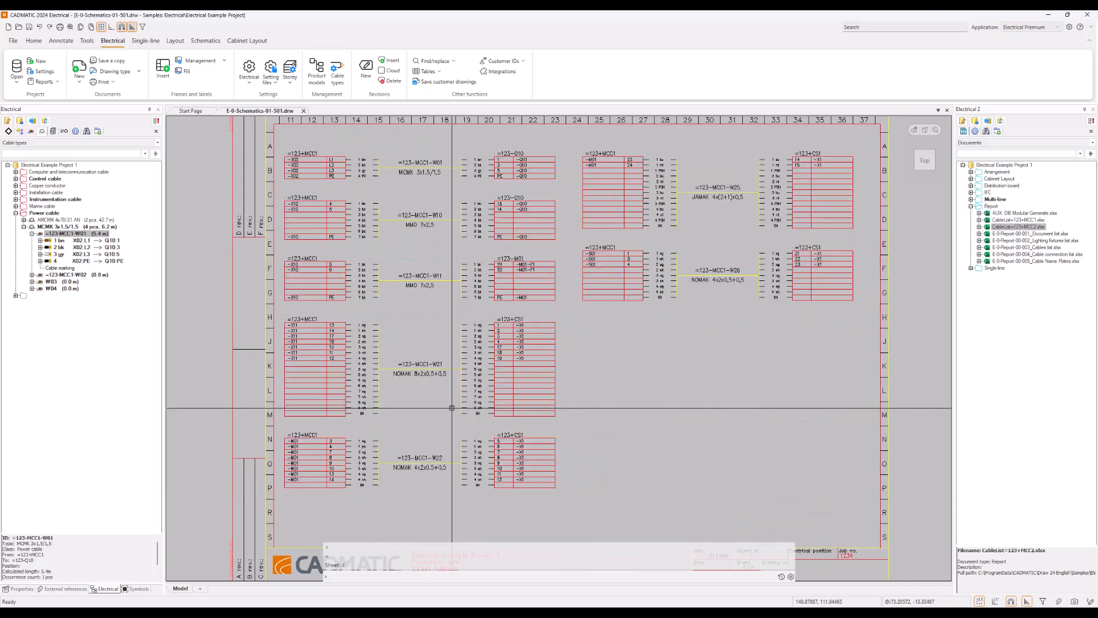
pyautogui.press('pageup')
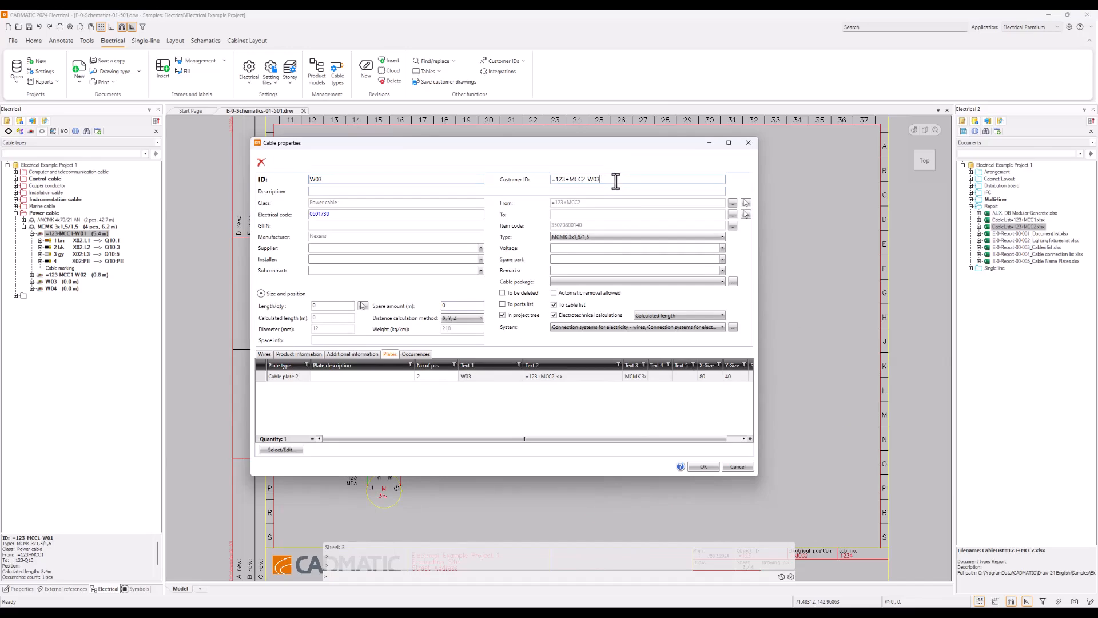
# - Move cable W03's customer ID value into its ID field, making the ID =123+MCC2-W03
pyautogui.click(615, 180)
pyautogui.hotkey('ctrl', 'x')
pyautogui.click(399, 179)
pyautogui.hotkey('ctrl', 'v')
pyautogui.hotkey('ctrl', 'a')
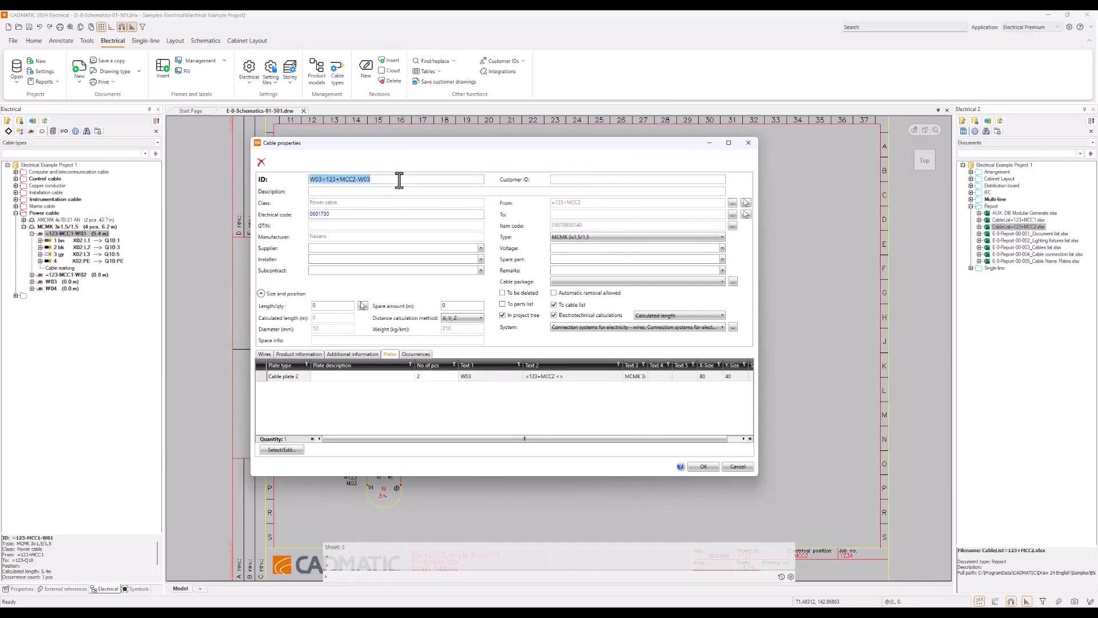
pyautogui.hotkey('ctrl', 'v')
pyautogui.click(703, 467)
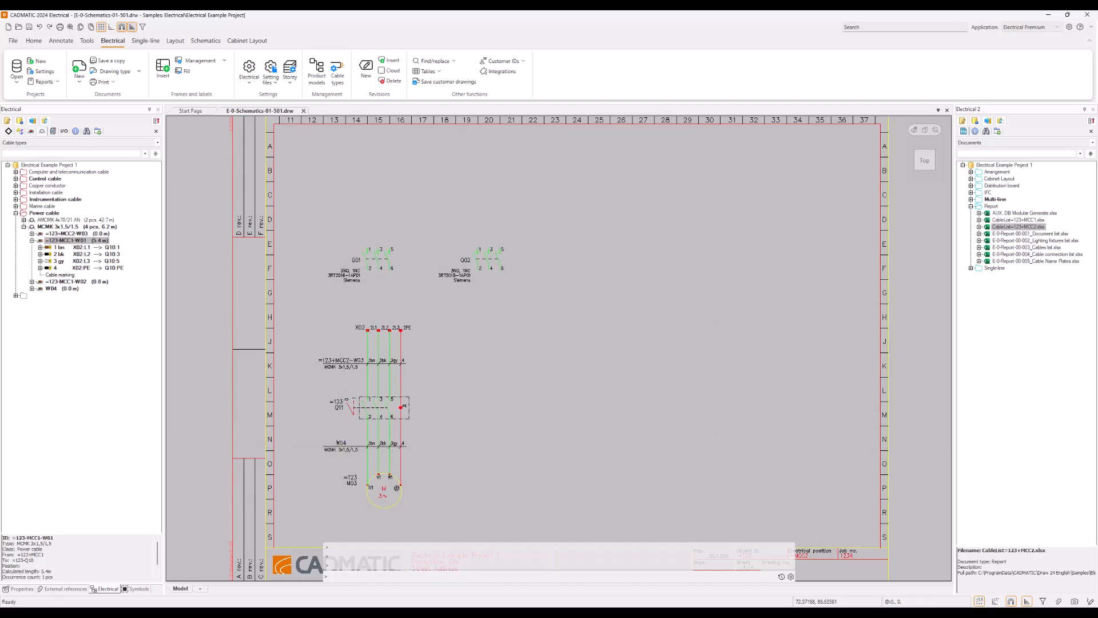
# - Replace cable W04's ID with its customer ID value =123+MCC2-W04 and save the drawing
pyautogui.doubleClick(343, 442)
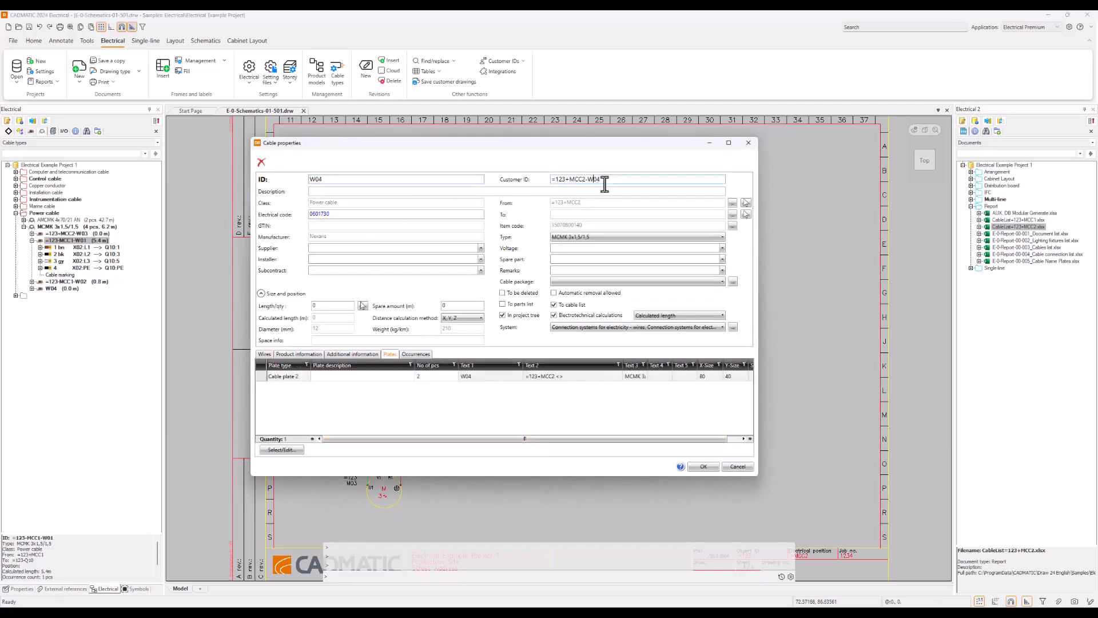
pyautogui.doubleClick(604, 183)
pyautogui.hotkey('ctrl', 'c')
pyautogui.doubleClick(424, 181)
pyautogui.hotkey('ctrl', 'v')
pyautogui.click(702, 466)
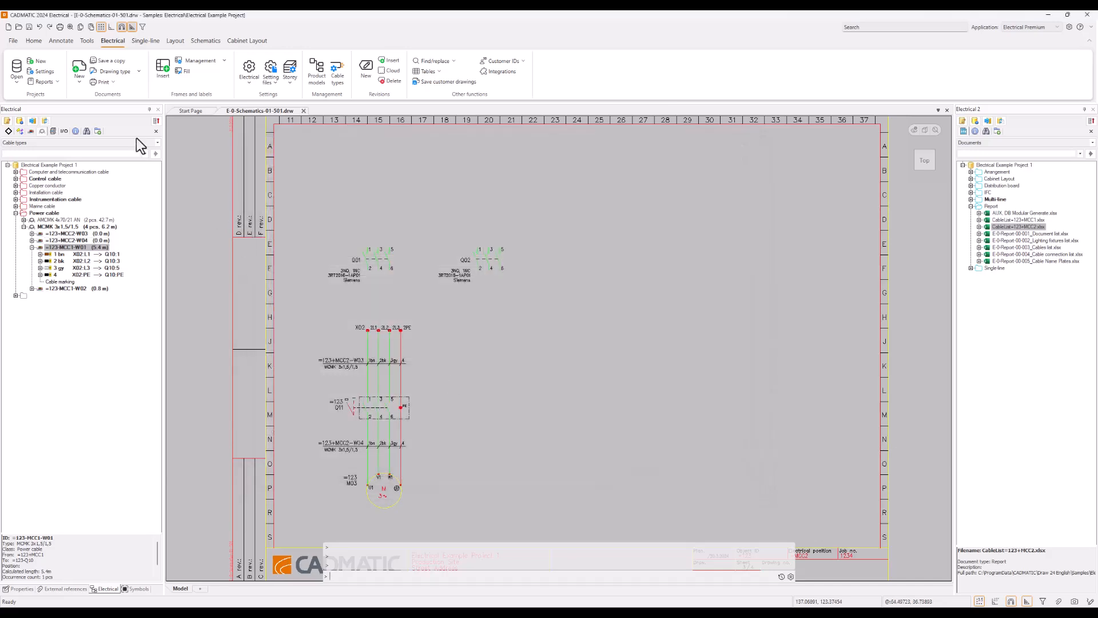
pyautogui.click(30, 27)
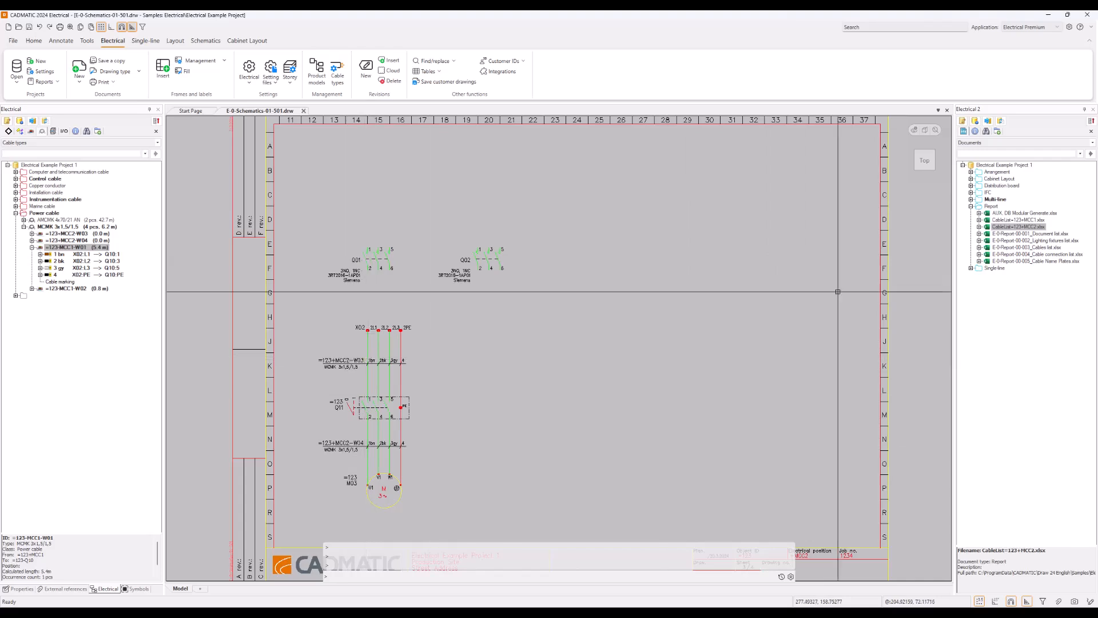
# - Update the report document CableList=123+MCC2.xlsx in the project's Report documents
pyautogui.click(1017, 227)
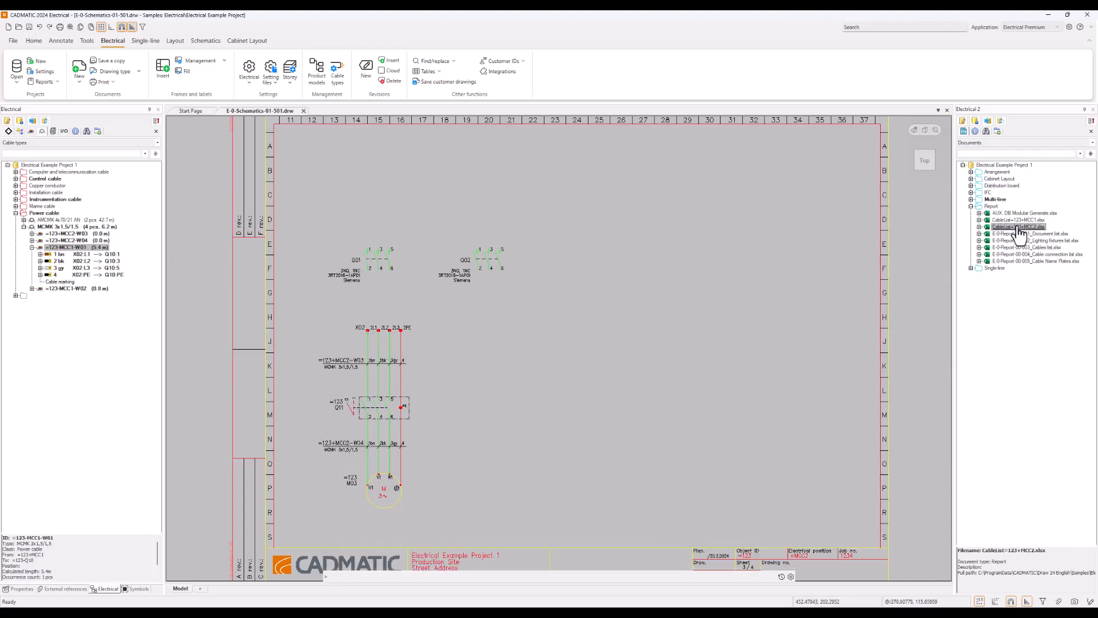
pyautogui.rightClick(1020, 230)
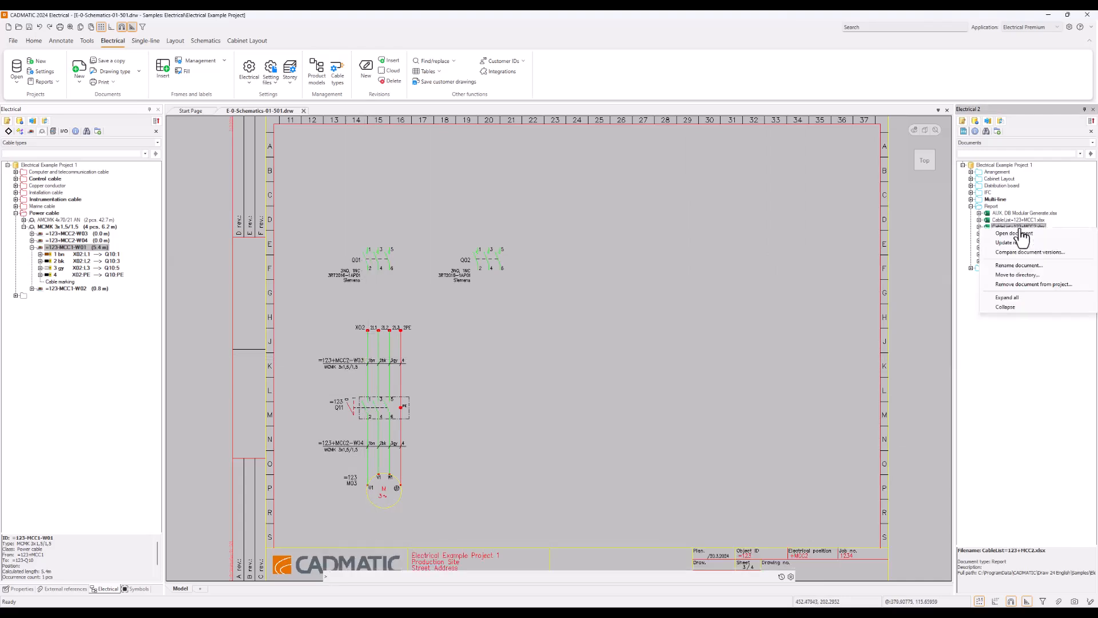
pyautogui.click(1023, 243)
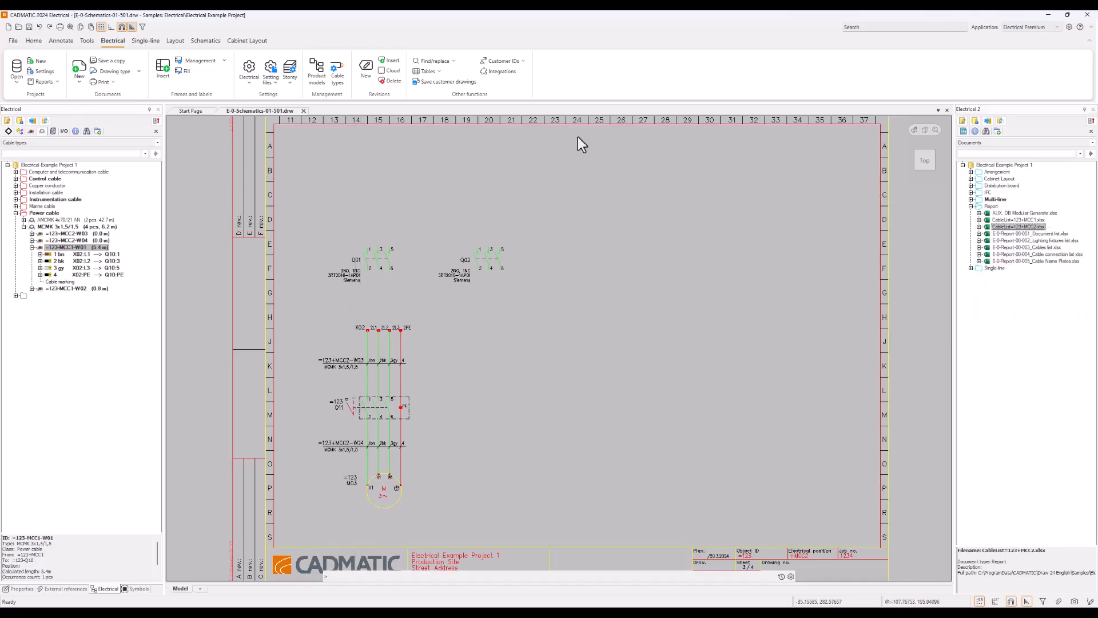
pyautogui.rightClick(1008, 223)
pyautogui.click(1037, 237)
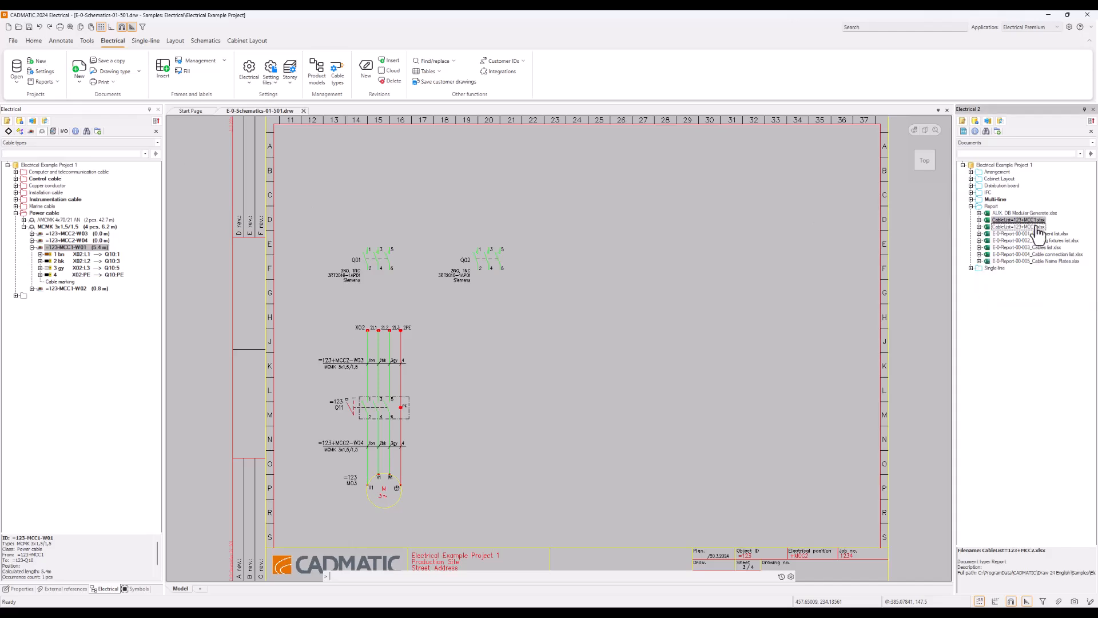
pyautogui.click(1030, 228)
pyautogui.rightClick(1016, 227)
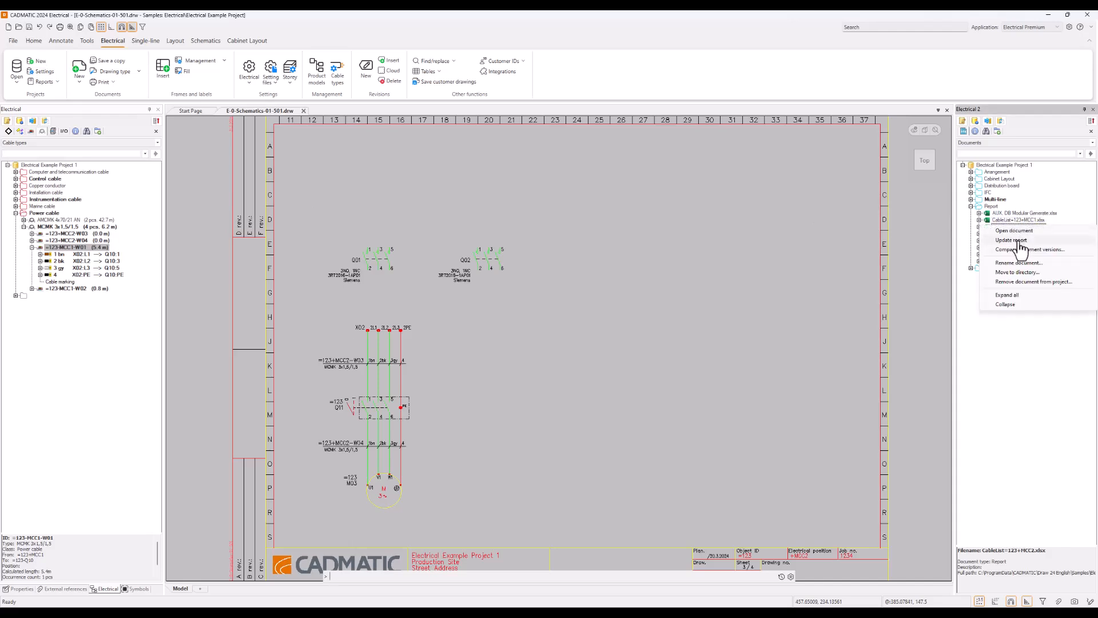
pyautogui.click(1018, 241)
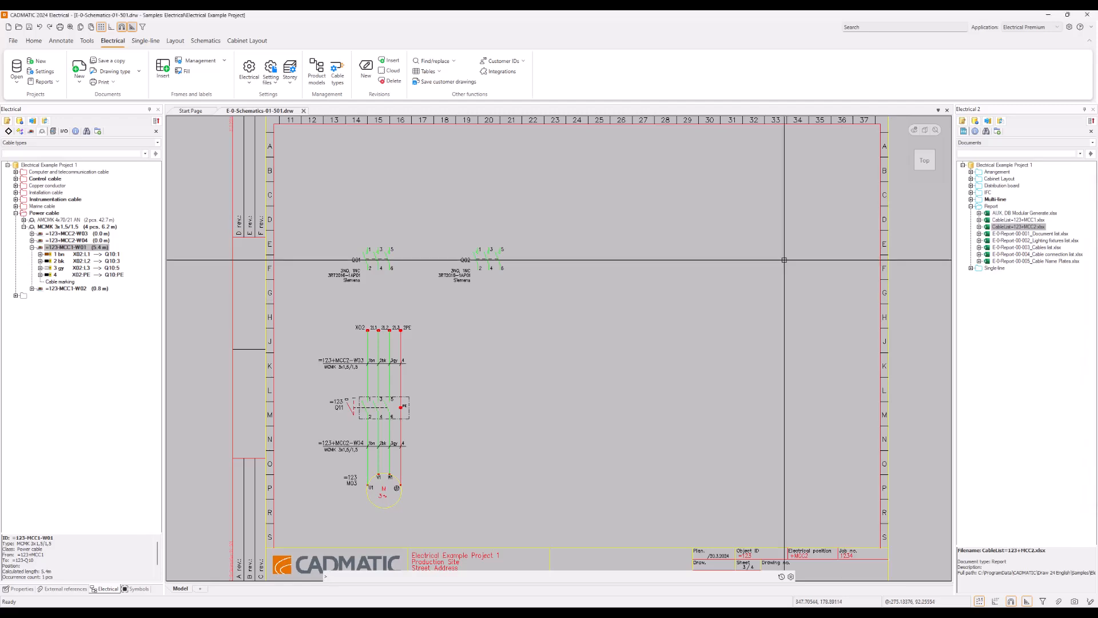
pyautogui.rightClick(1035, 227)
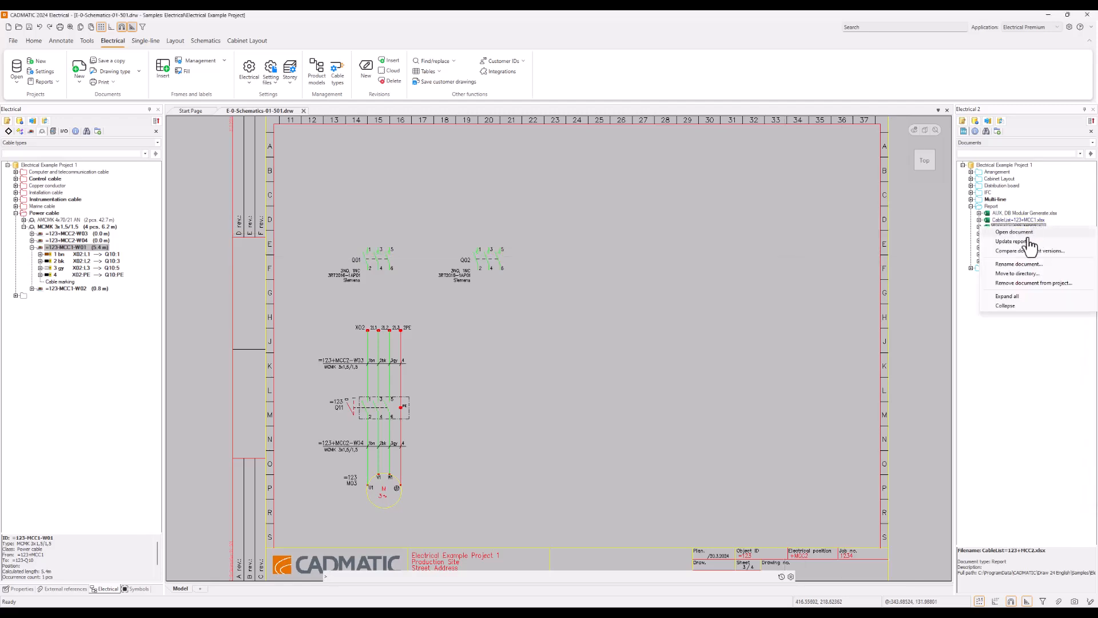
pyautogui.click(1029, 242)
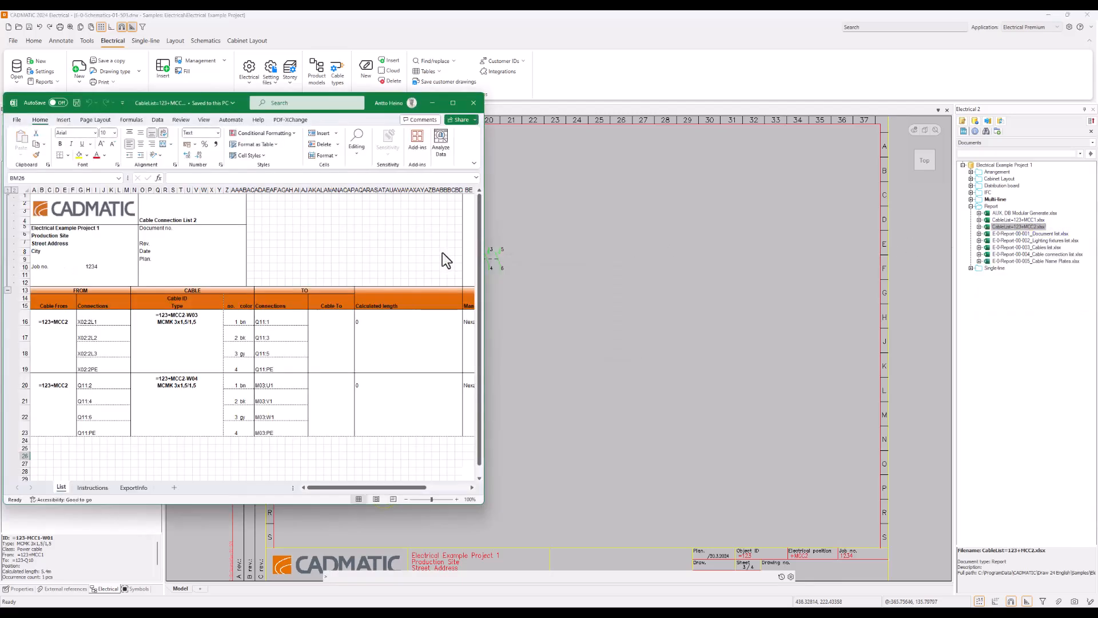
# - Check the cable IDs of W03 and W04 in the updated MCC2 cable connection report and return to the drawing
pyautogui.click(188, 319)
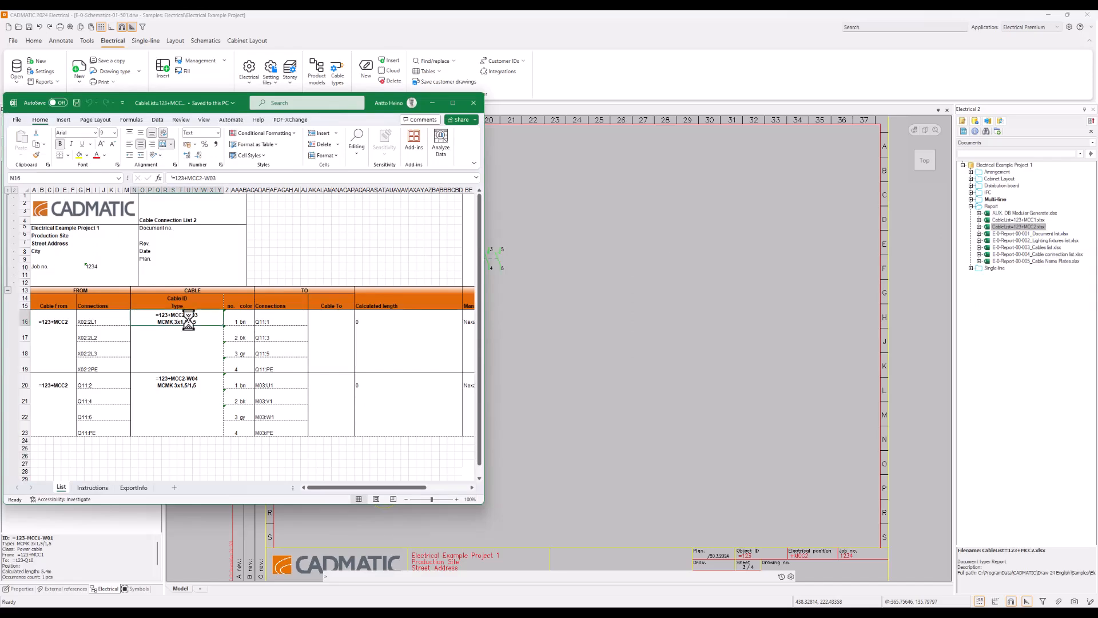
pyautogui.click(181, 382)
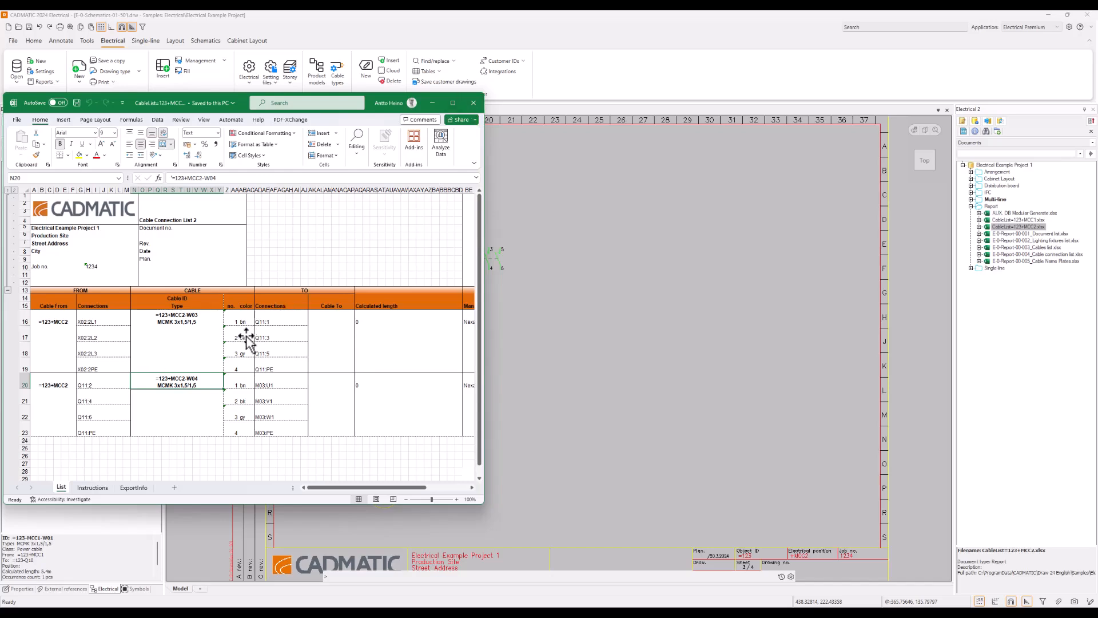
pyautogui.click(185, 324)
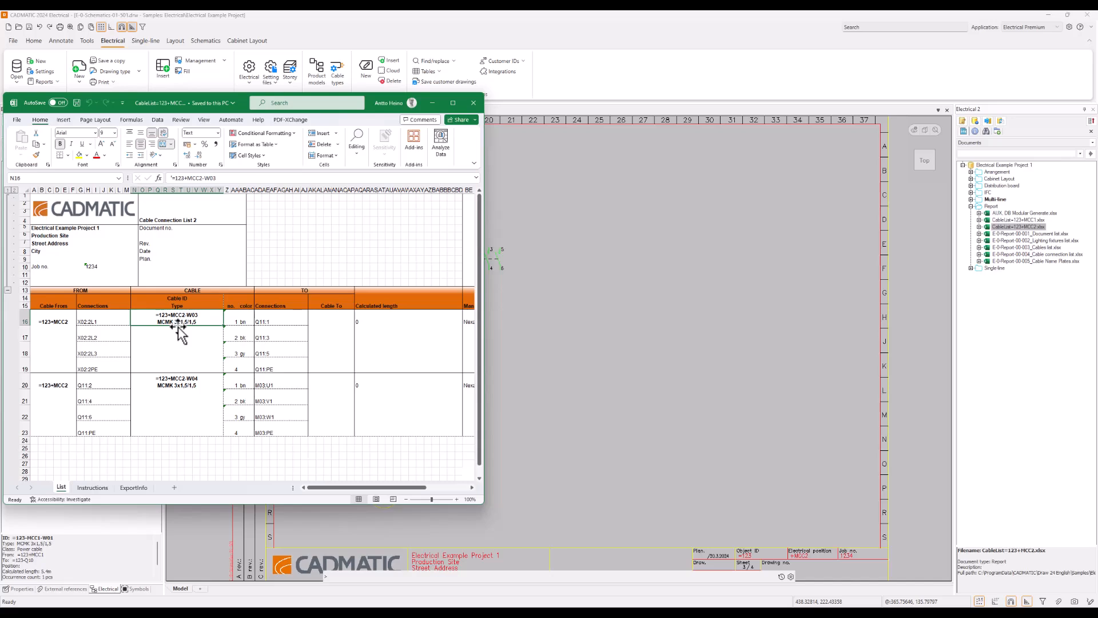
pyautogui.click(564, 259)
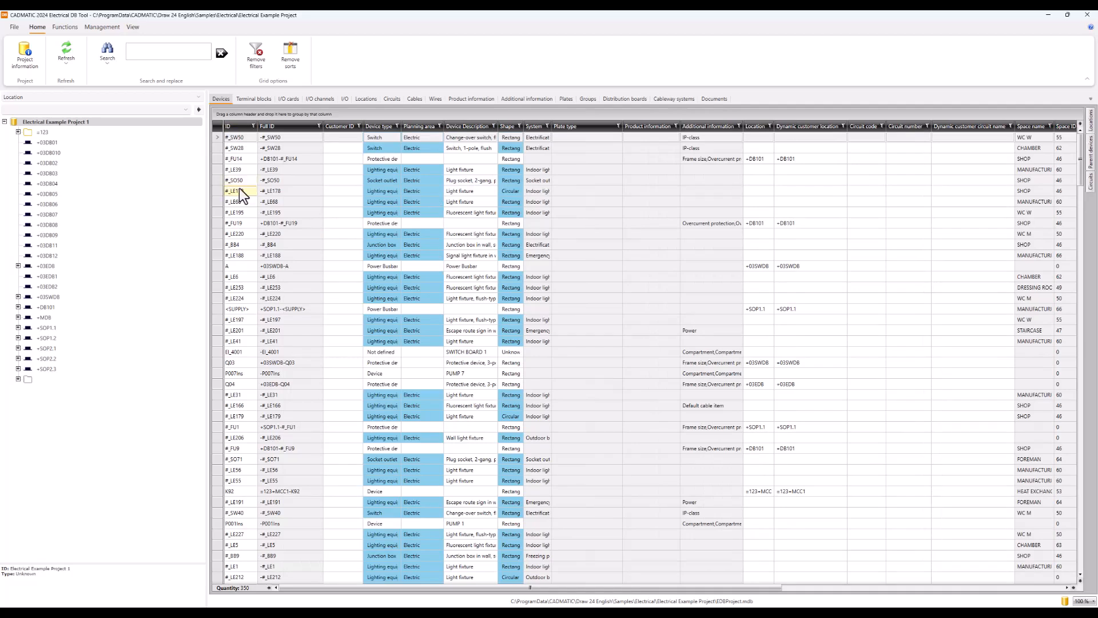
# - In the Electrical DB Tool, group the project documents by filename and expand the E-0-Schematics-01-501.drw group
pyautogui.click(715, 99)
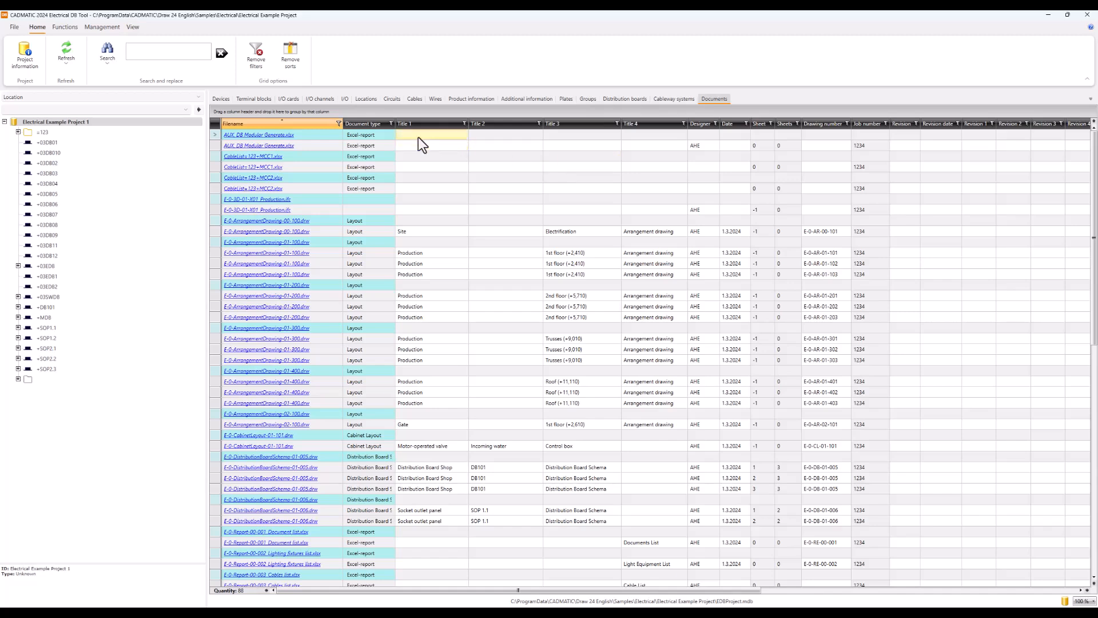
pyautogui.moveTo(290, 122); pyautogui.dragTo(290, 111)
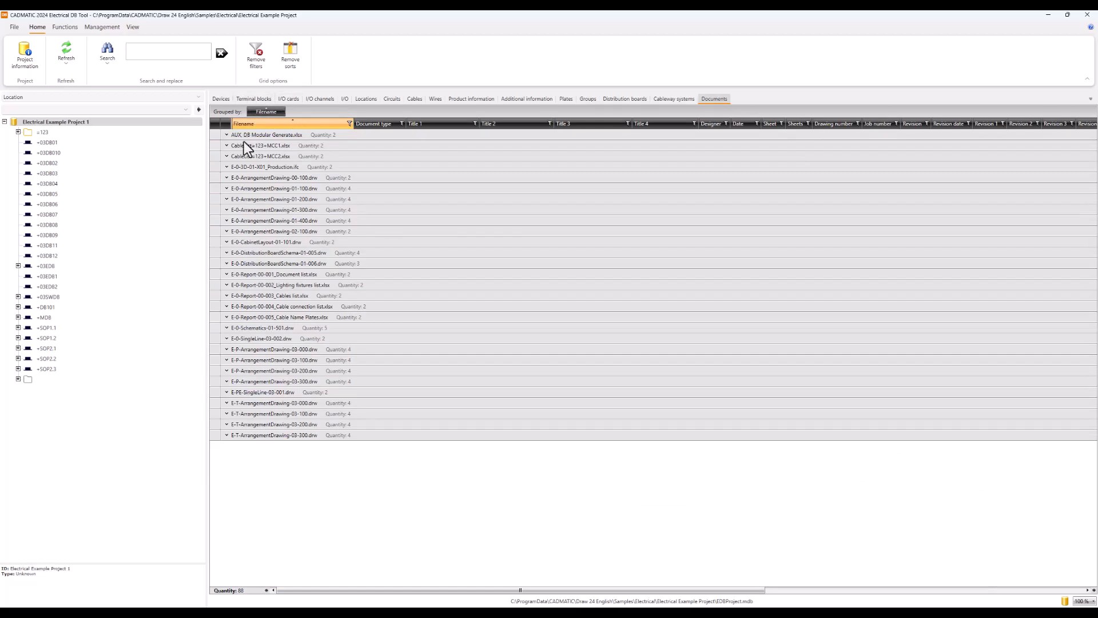
pyautogui.click(226, 328)
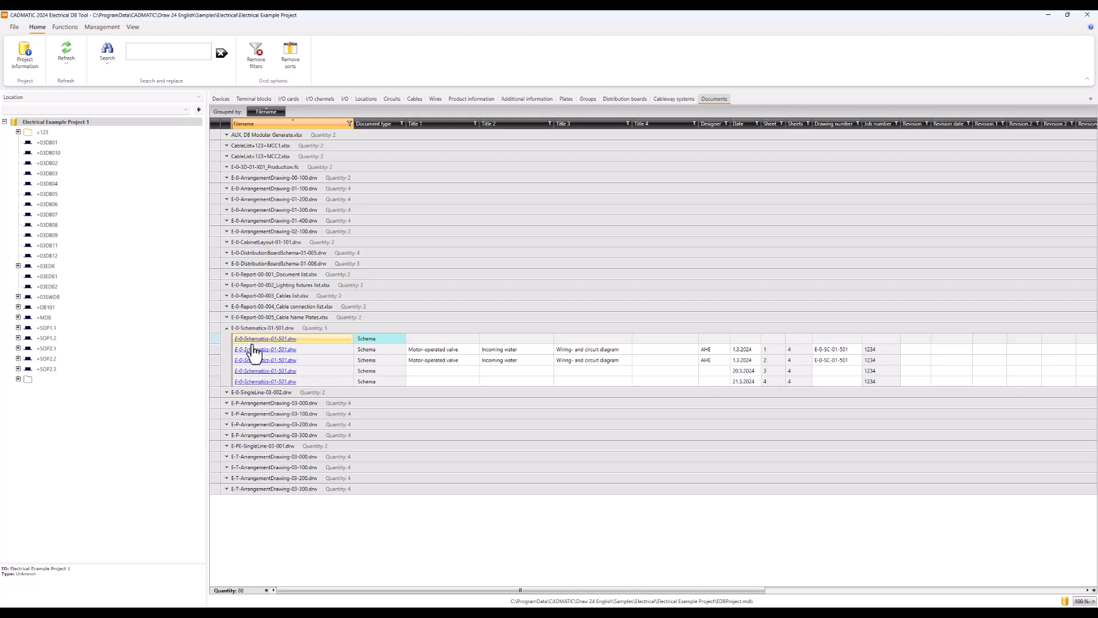
# - Start copying the main E-0-Schematics-01-501.drw document row to the clipboard project and select it in the export list
pyautogui.rightClick(215, 340)
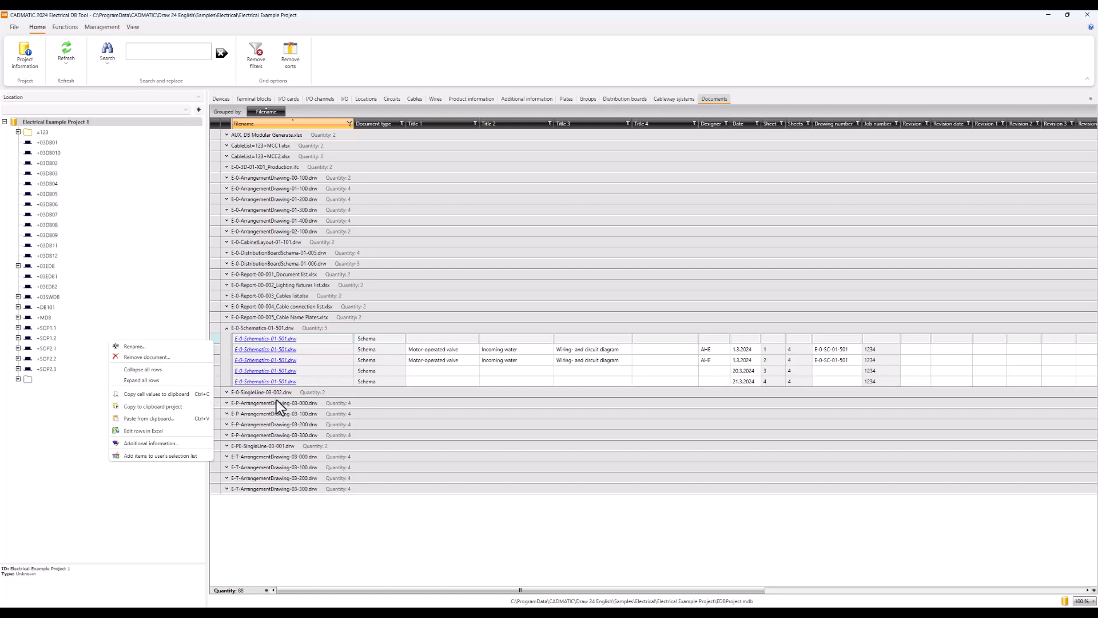
pyautogui.click(434, 534)
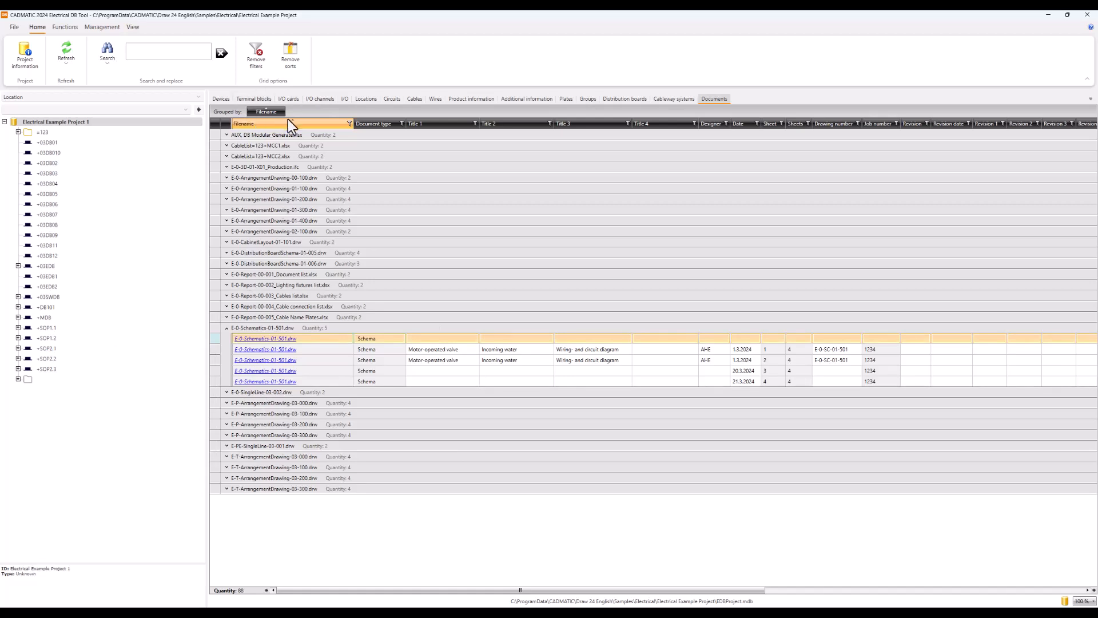
pyautogui.click(216, 351)
pyautogui.click(218, 339)
pyautogui.rightClick(215, 338)
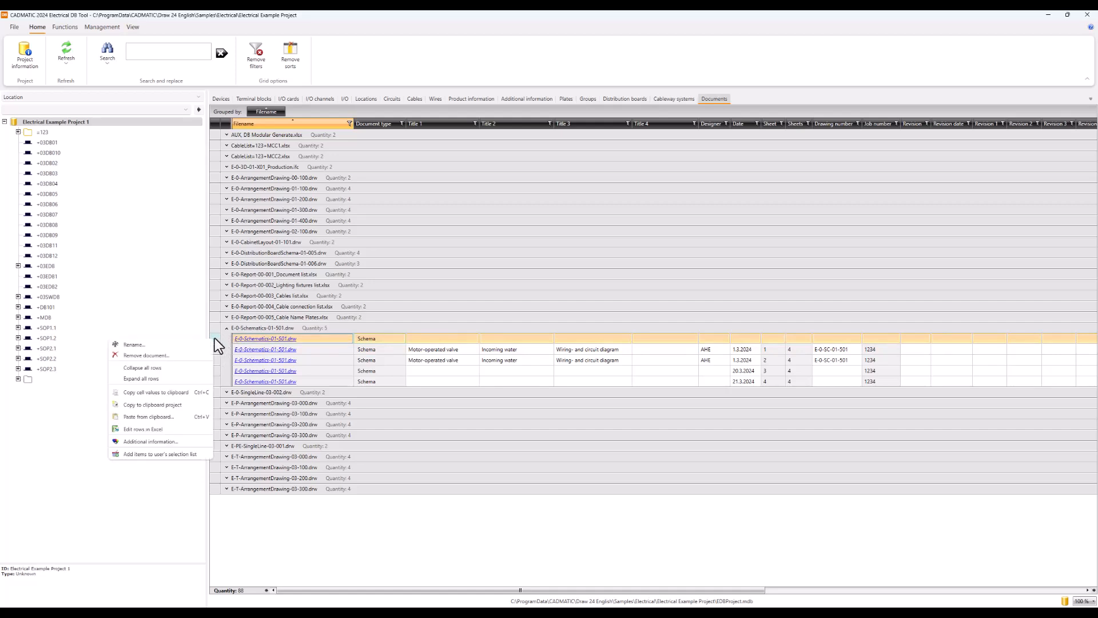
pyautogui.click(177, 406)
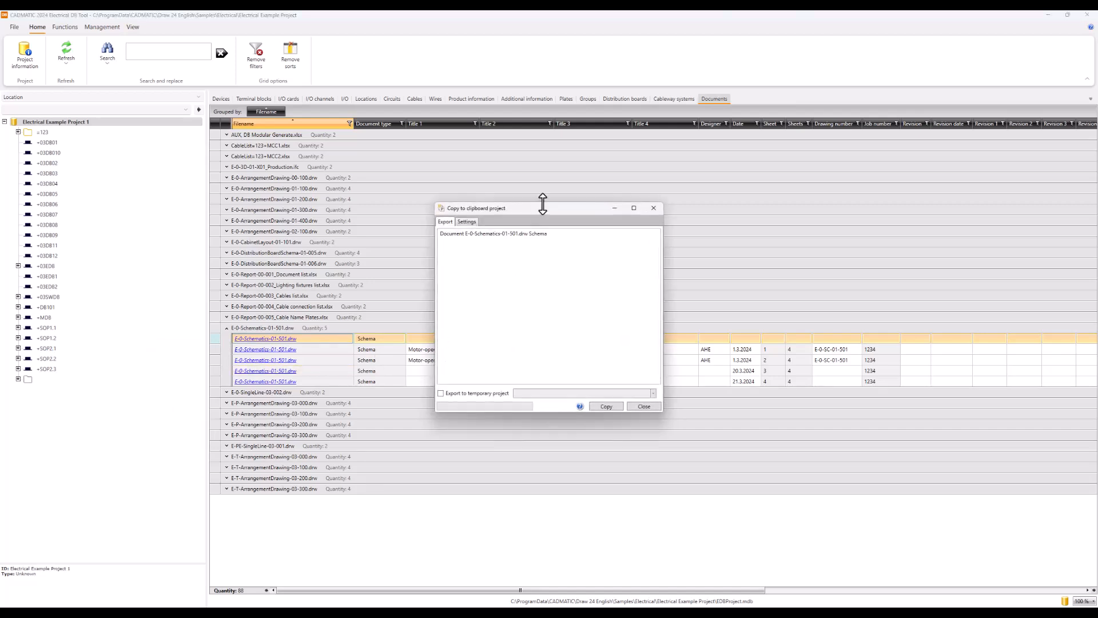
pyautogui.moveTo(544, 209); pyautogui.dragTo(510, 201)
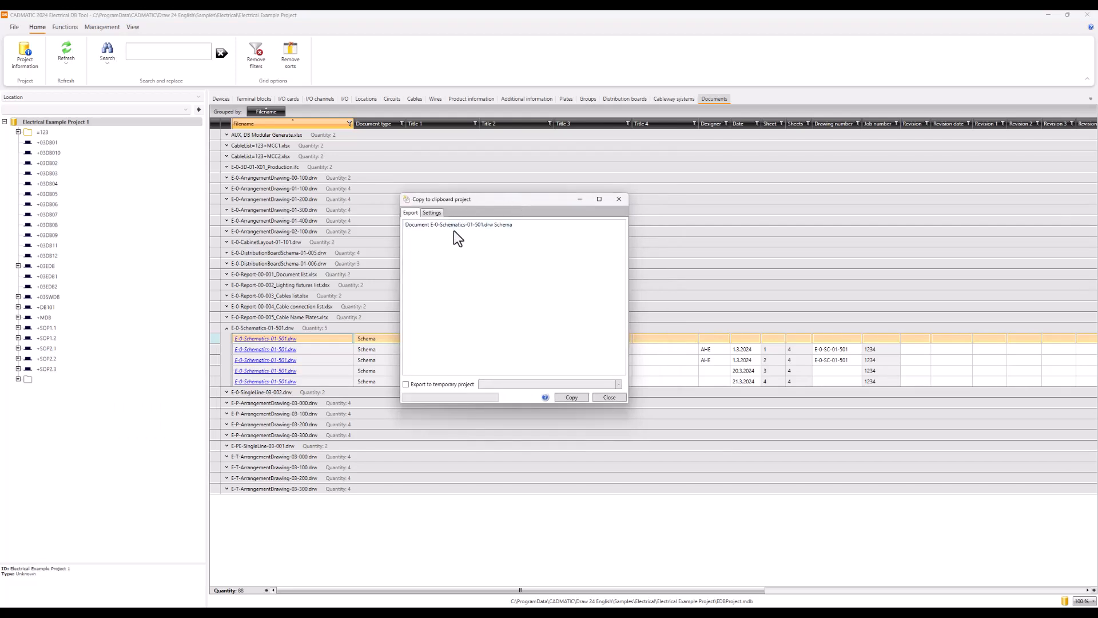
pyautogui.click(456, 228)
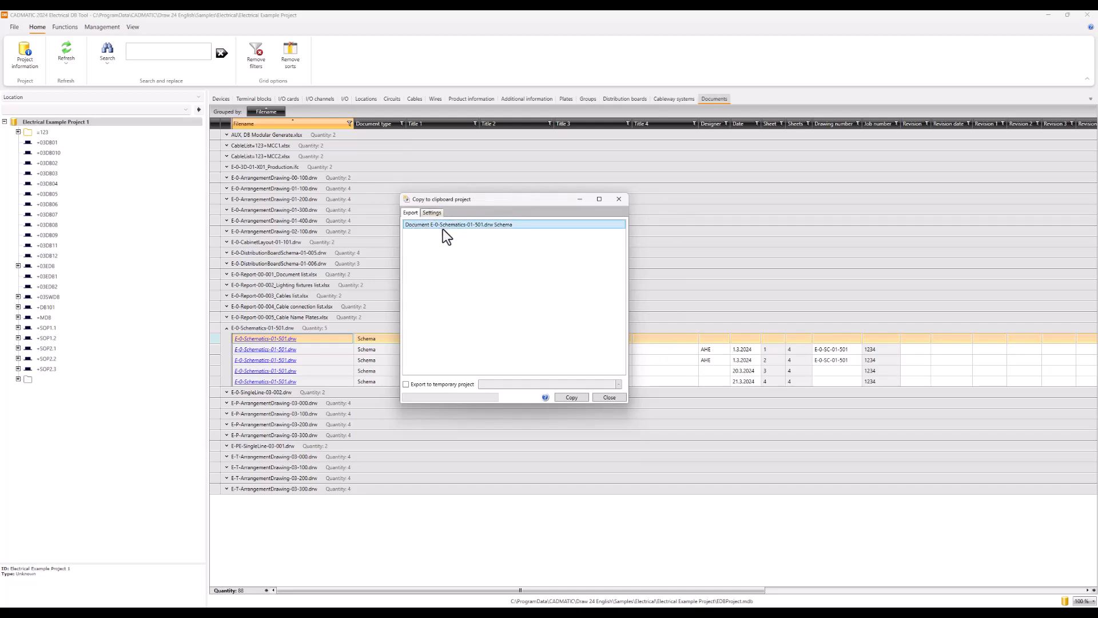
# - Review the optional relations for the export and copy the schematic document to the clipboard project
pyautogui.click(440, 214)
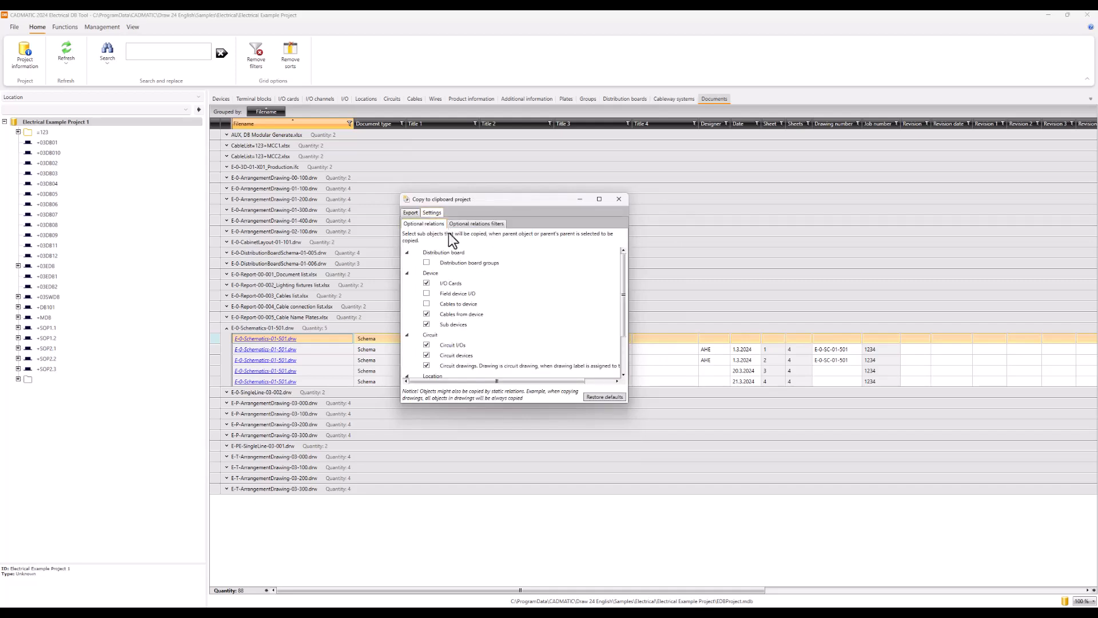
pyautogui.scroll(-5, 520, 319)
pyautogui.scroll(4, 521, 319)
pyautogui.click(412, 213)
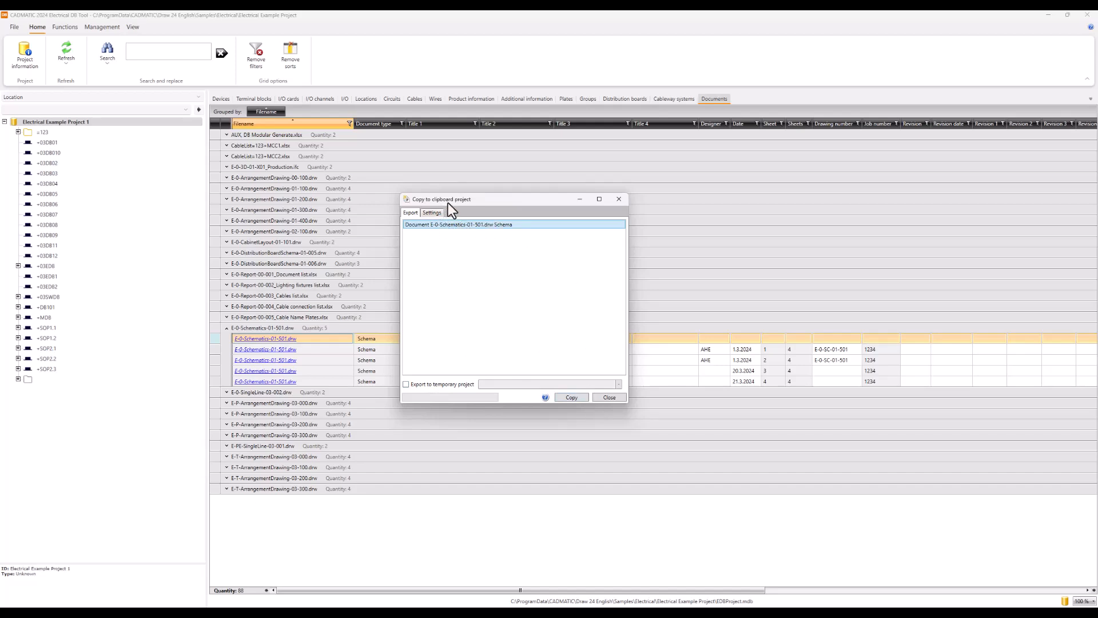
pyautogui.click(573, 397)
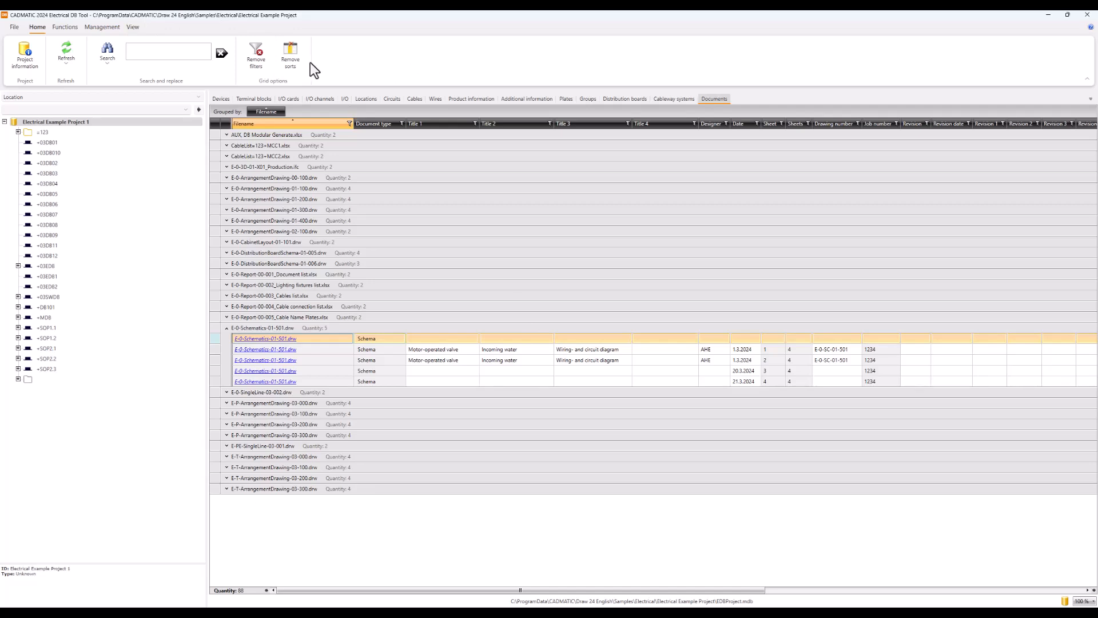
# - Start importing the clipboard project, then enlarge the import dialog and widen the devices' Full ID column
pyautogui.click(65, 28)
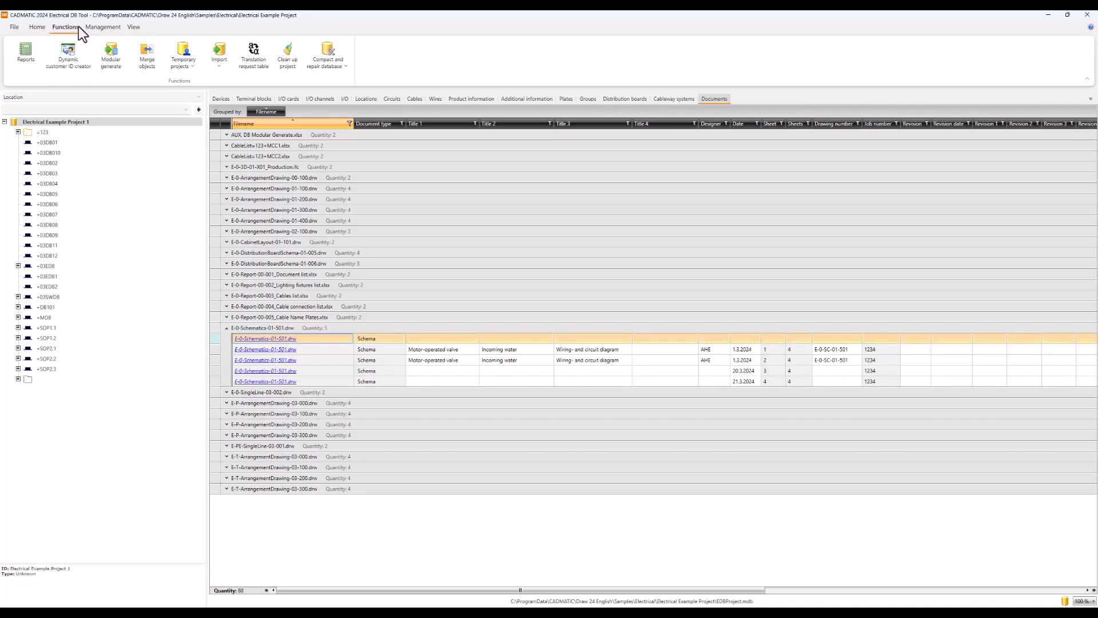
pyautogui.click(218, 69)
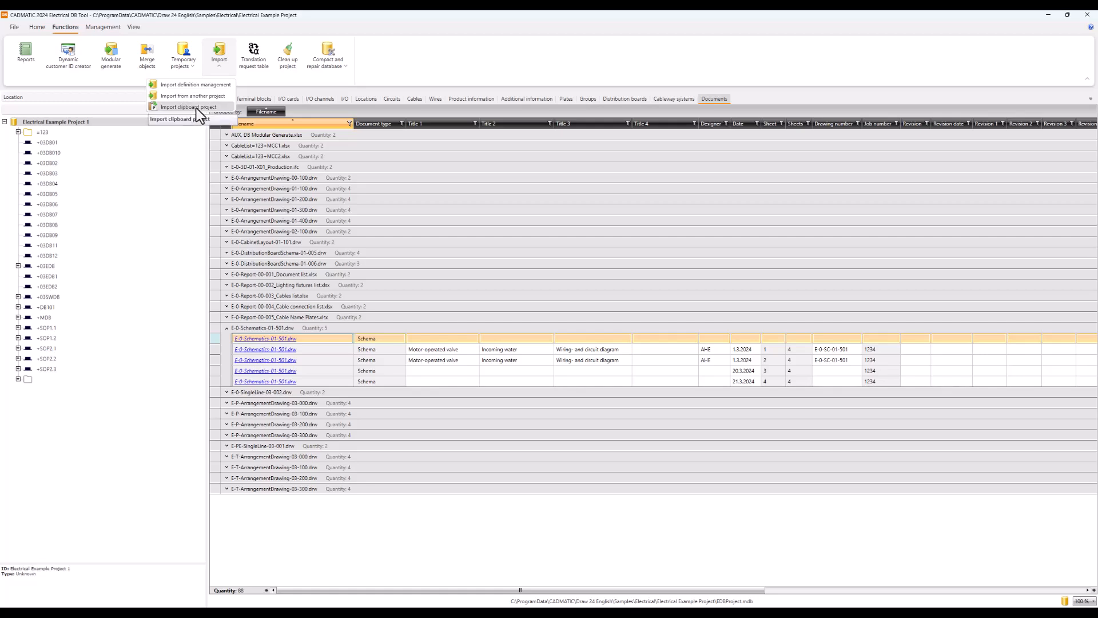
pyautogui.click(197, 107)
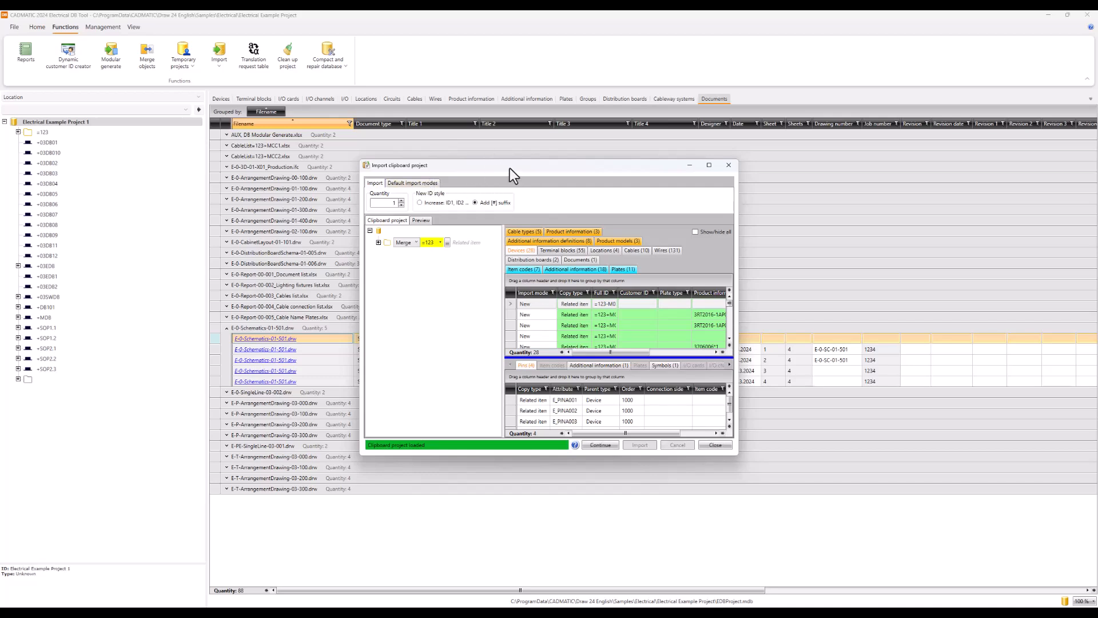
pyautogui.moveTo(509, 170); pyautogui.dragTo(492, 164)
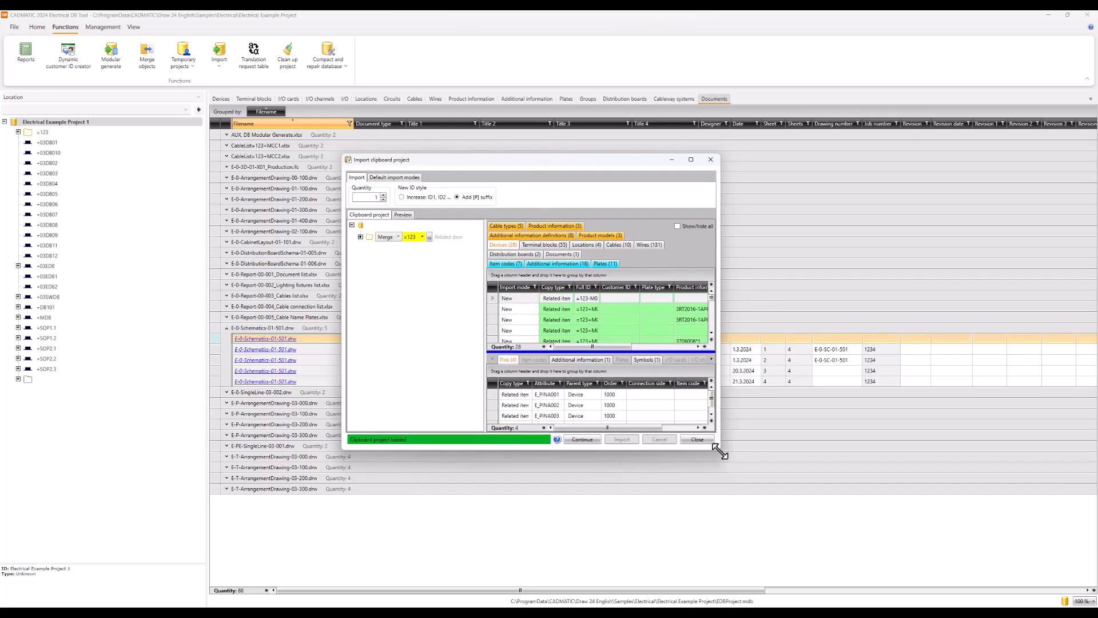
pyautogui.moveTo(715, 449); pyautogui.dragTo(906, 493)
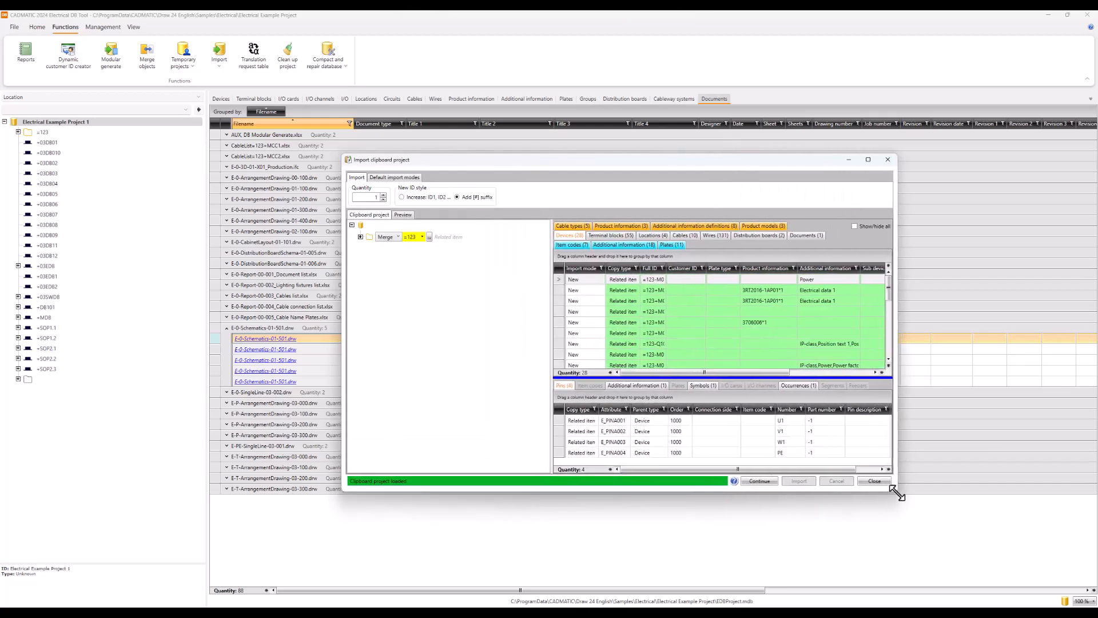
pyautogui.moveTo(663, 268); pyautogui.dragTo(715, 267)
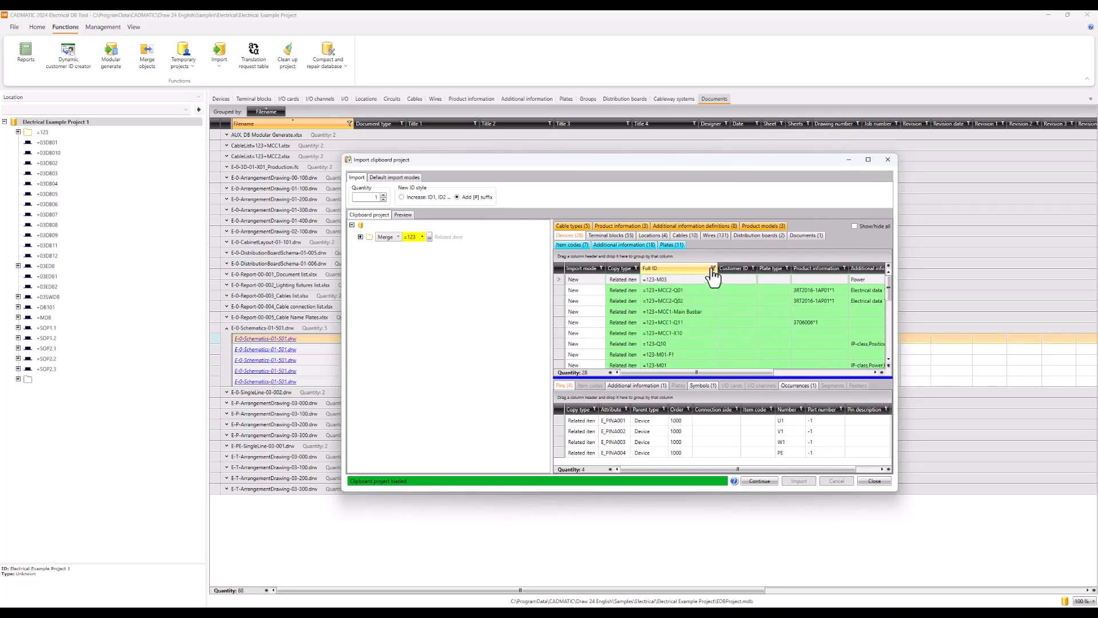
# - Set the import quantity to 2 with increasing new IDs and examine the import mode and target options of location =123 and its sublocations
pyautogui.click(382, 195)
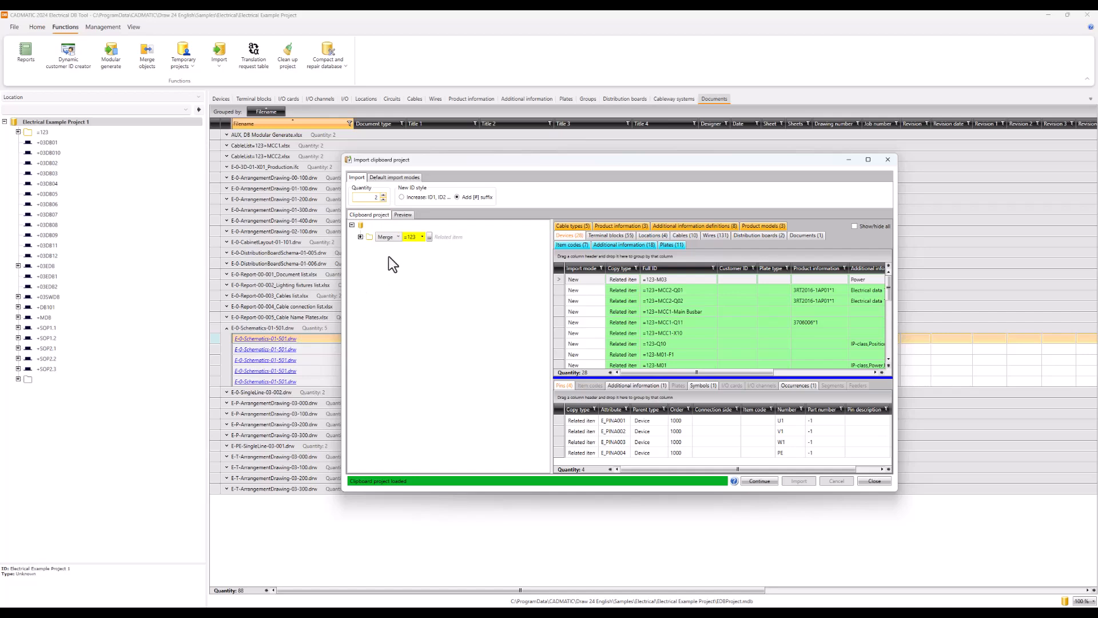
pyautogui.click(402, 198)
pyautogui.click(398, 237)
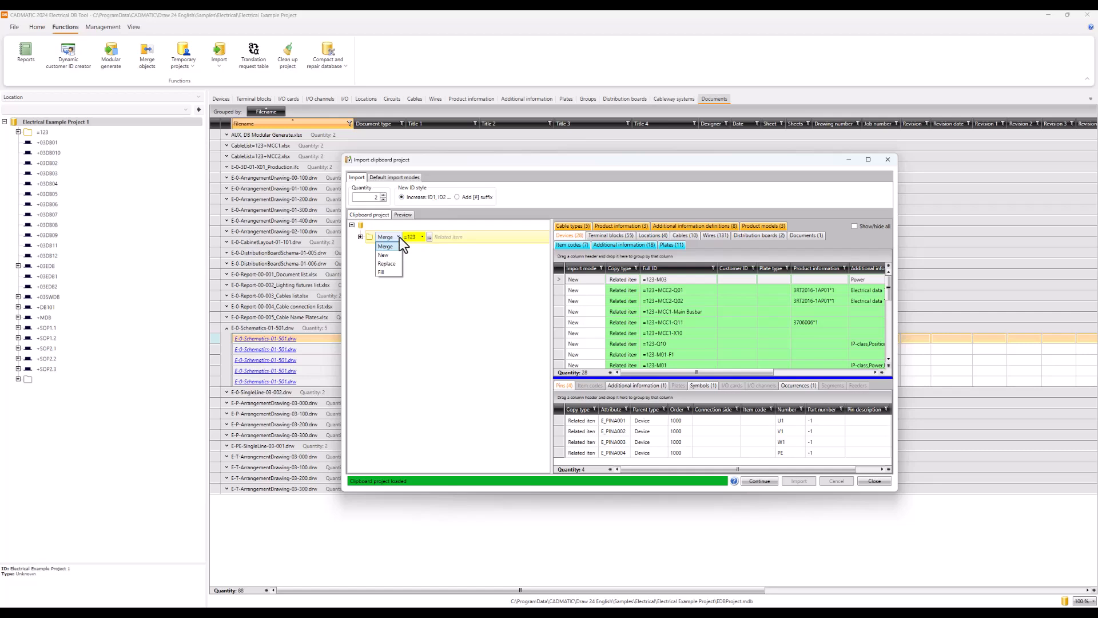
pyautogui.click(399, 237)
pyautogui.click(424, 235)
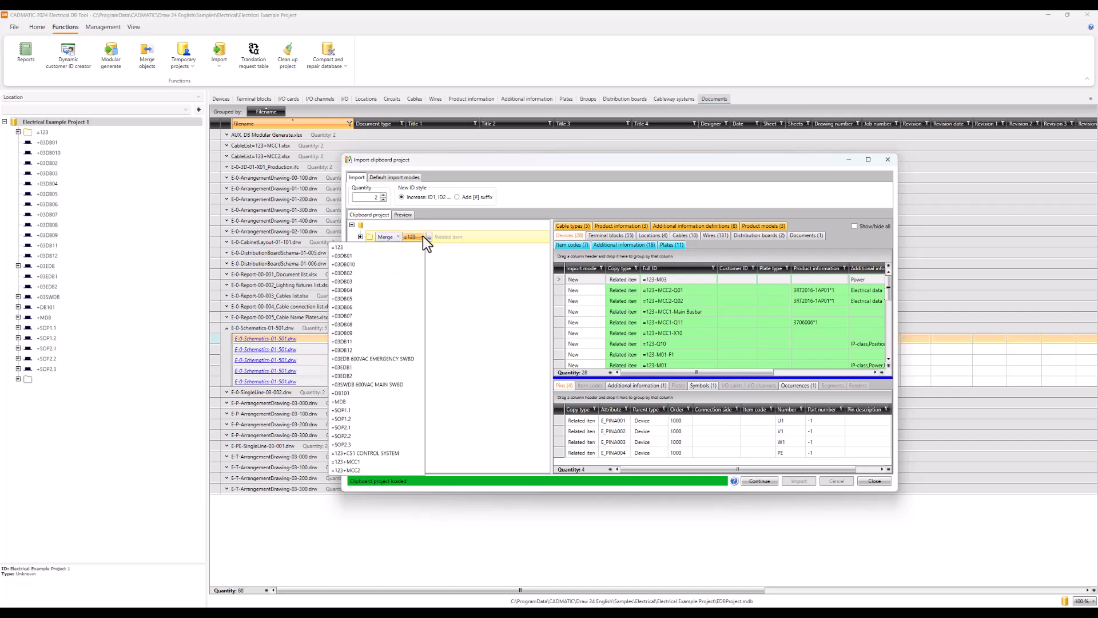
pyautogui.click(423, 236)
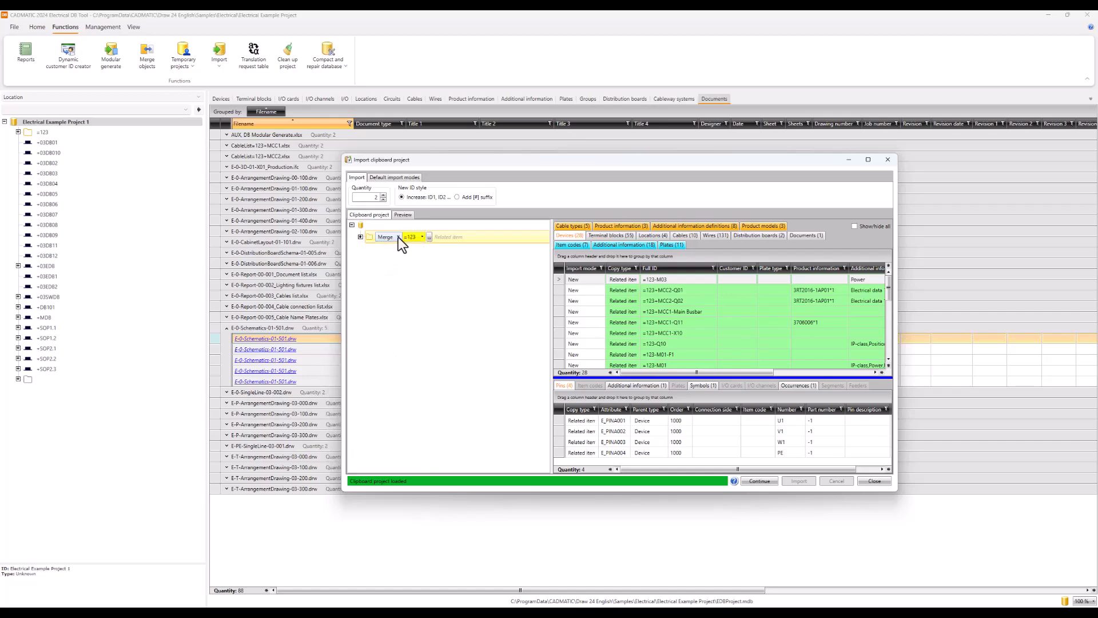
pyautogui.click(399, 237)
pyautogui.click(433, 269)
pyautogui.click(361, 237)
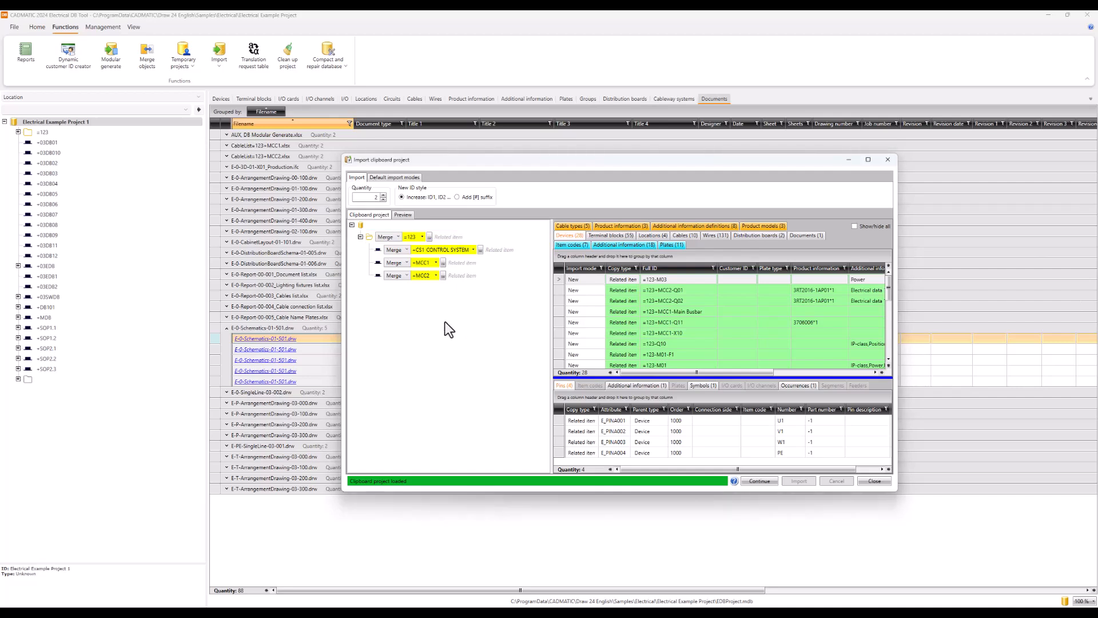
# - Set the import mode of location =123 and its sublocations to New and generate the import preview
pyautogui.click(401, 239)
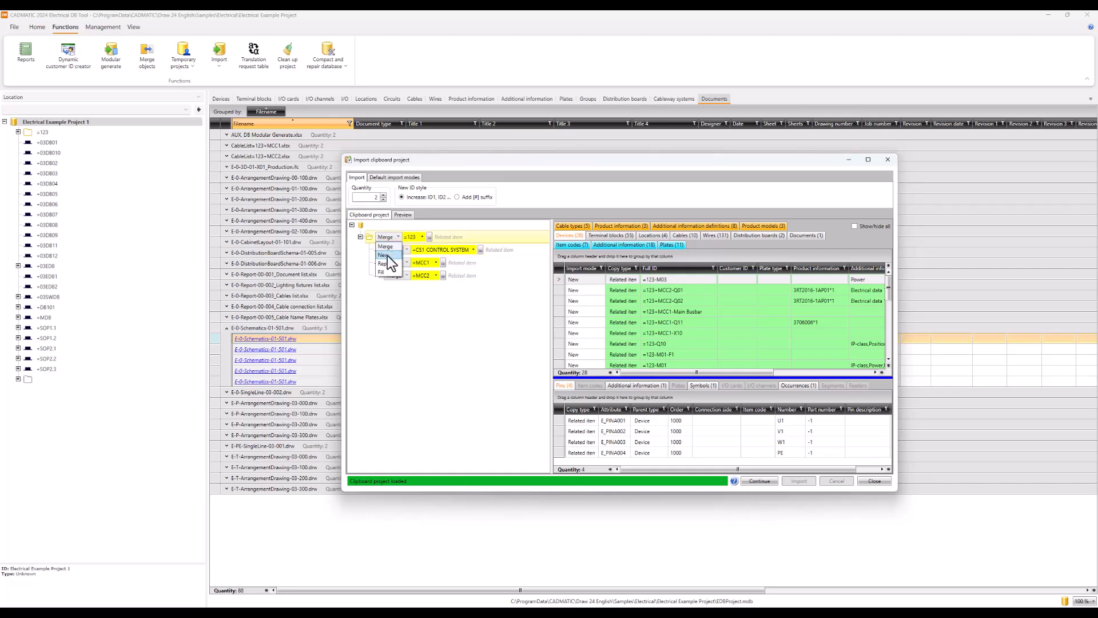
pyautogui.click(389, 258)
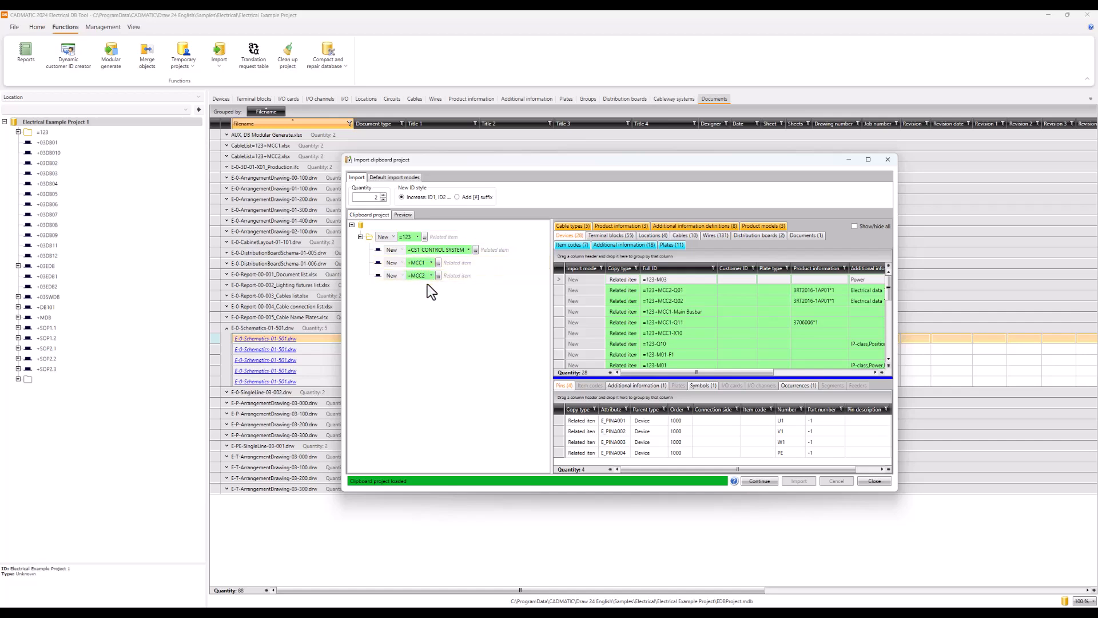
pyautogui.click(410, 217)
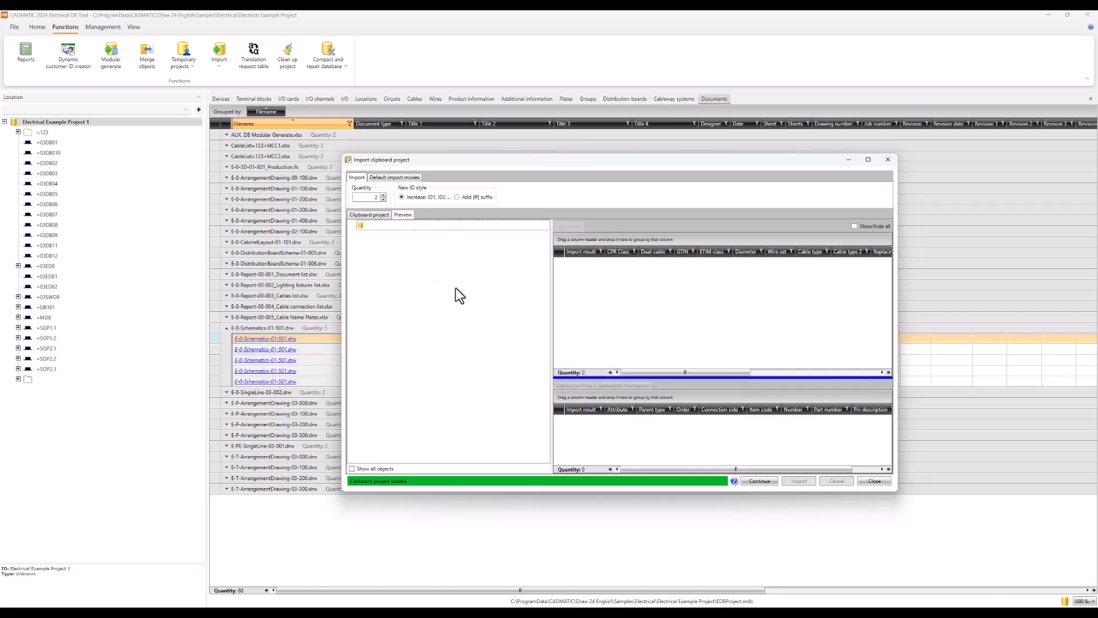
pyautogui.click(764, 480)
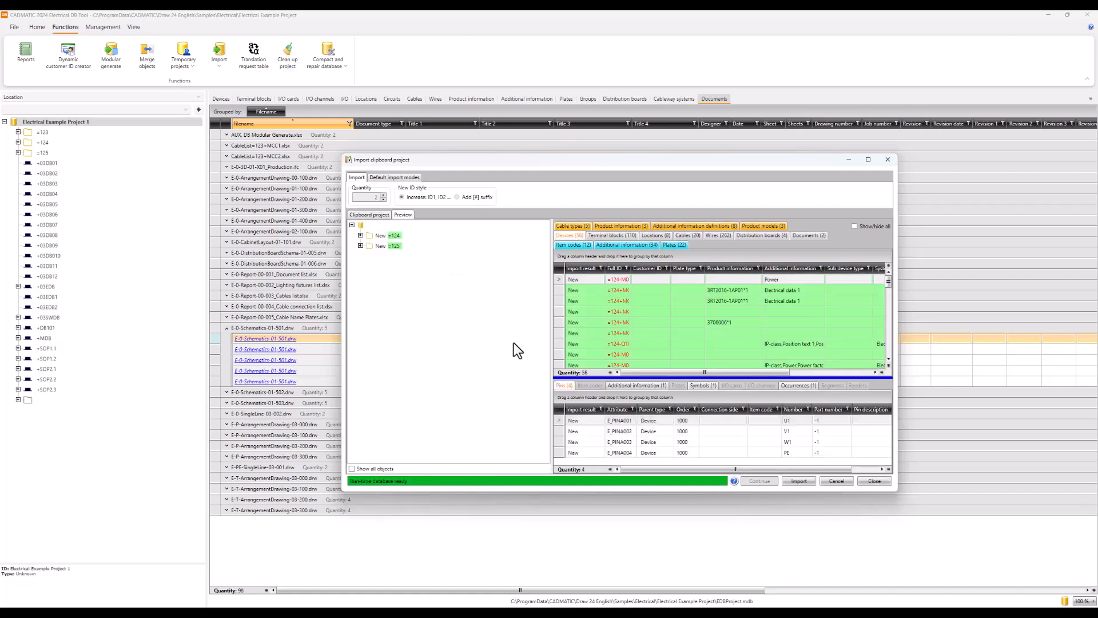
# - Review the previewed locations =124 and =125 with their sublocations and complete the clipboard project import
pyautogui.click(380, 216)
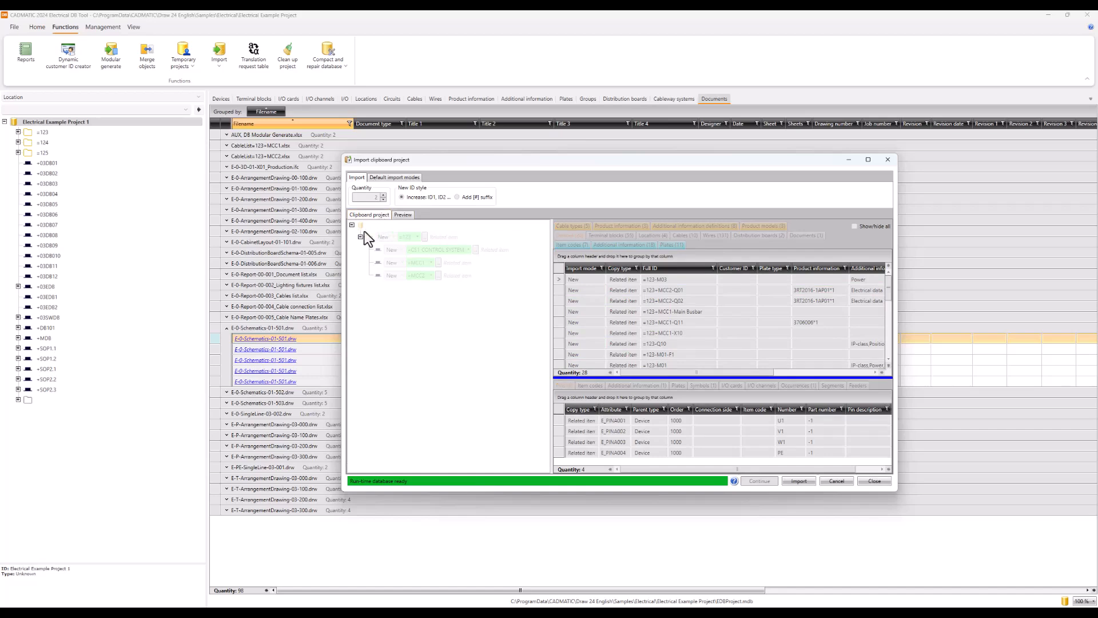
pyautogui.click(408, 214)
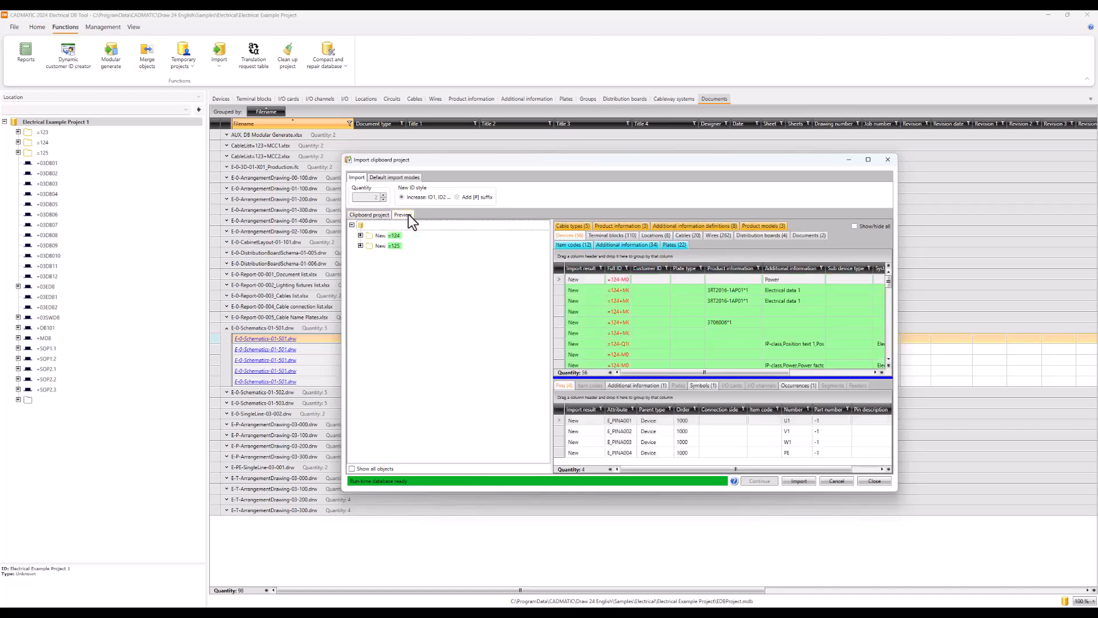
pyautogui.click(360, 235)
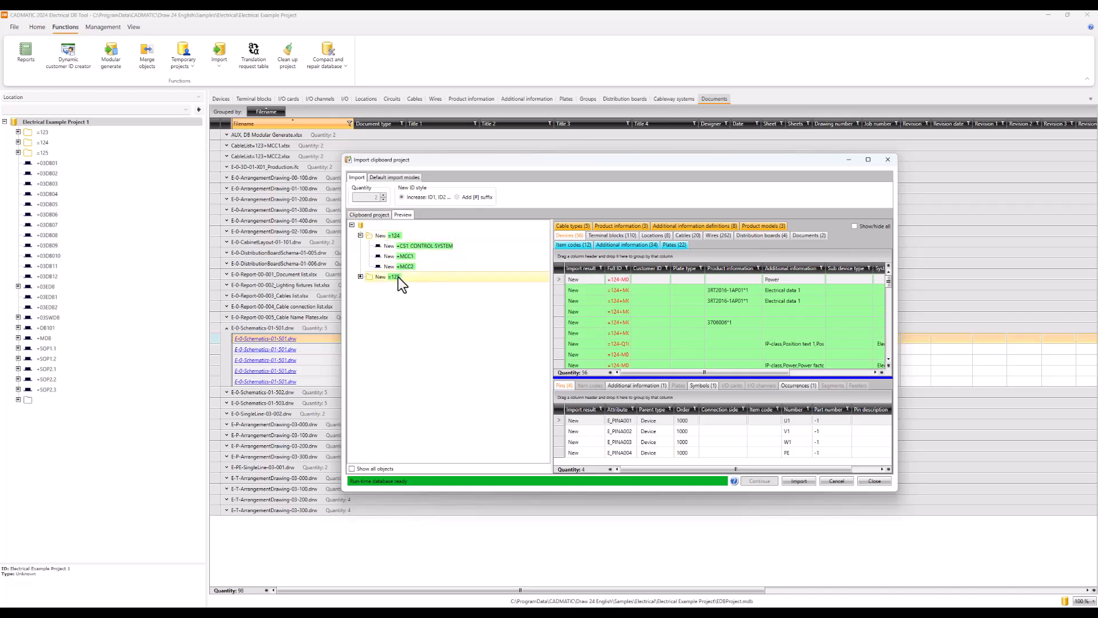
pyautogui.click(360, 276)
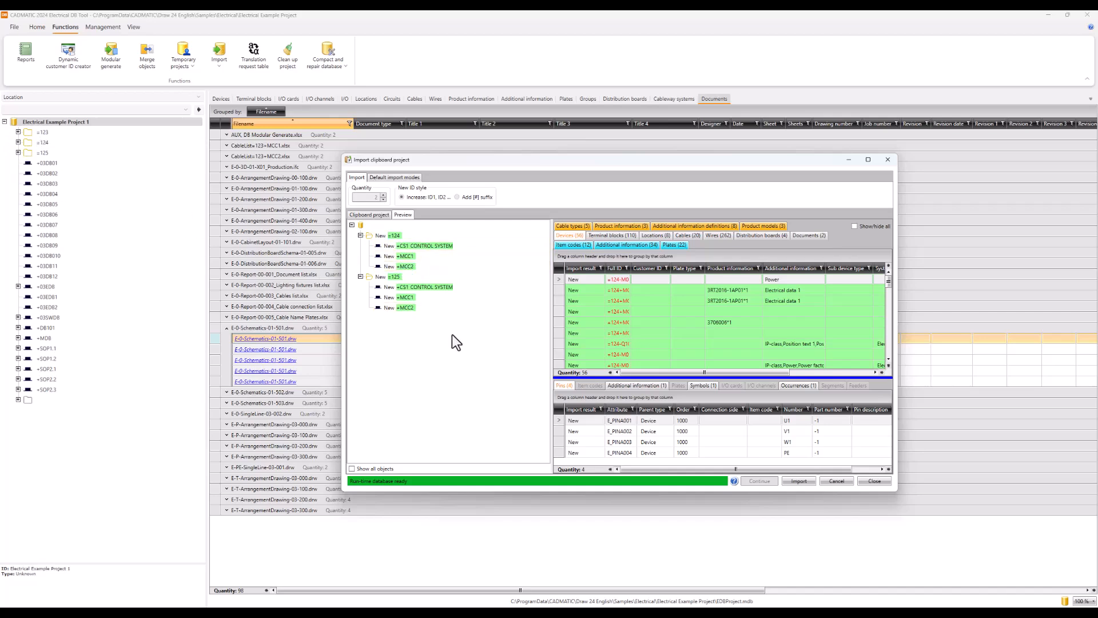
pyautogui.click(799, 481)
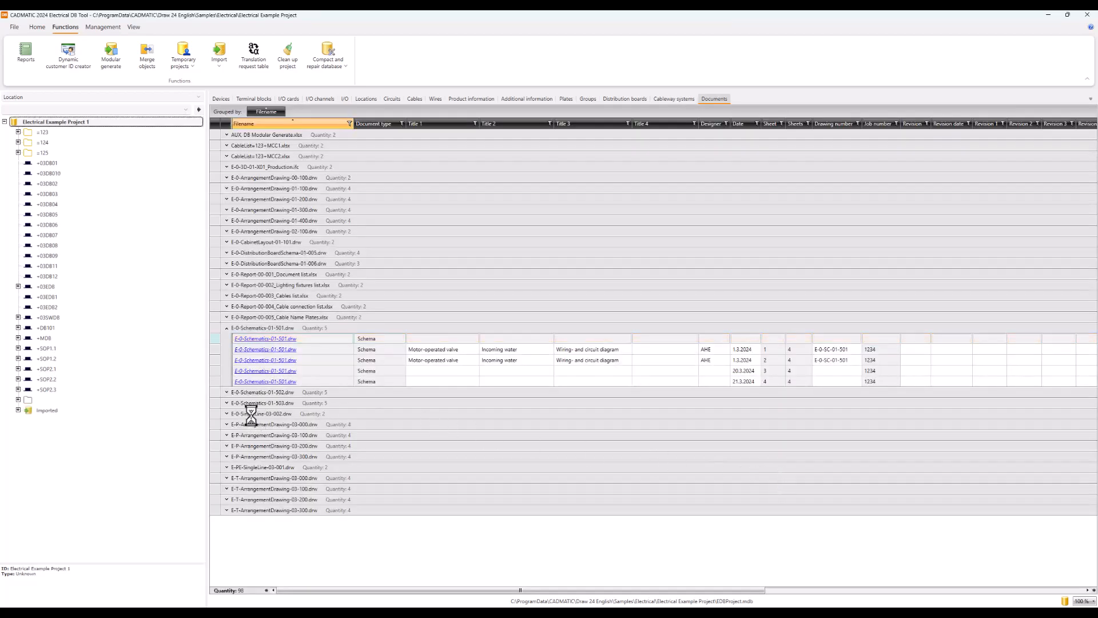
# - Expand the E-0-Schematics-01-502 and E-0-Schematics-01-503 document groups and open drawing E-0-Schematics-01-502 to examine its title block
pyautogui.click(227, 392)
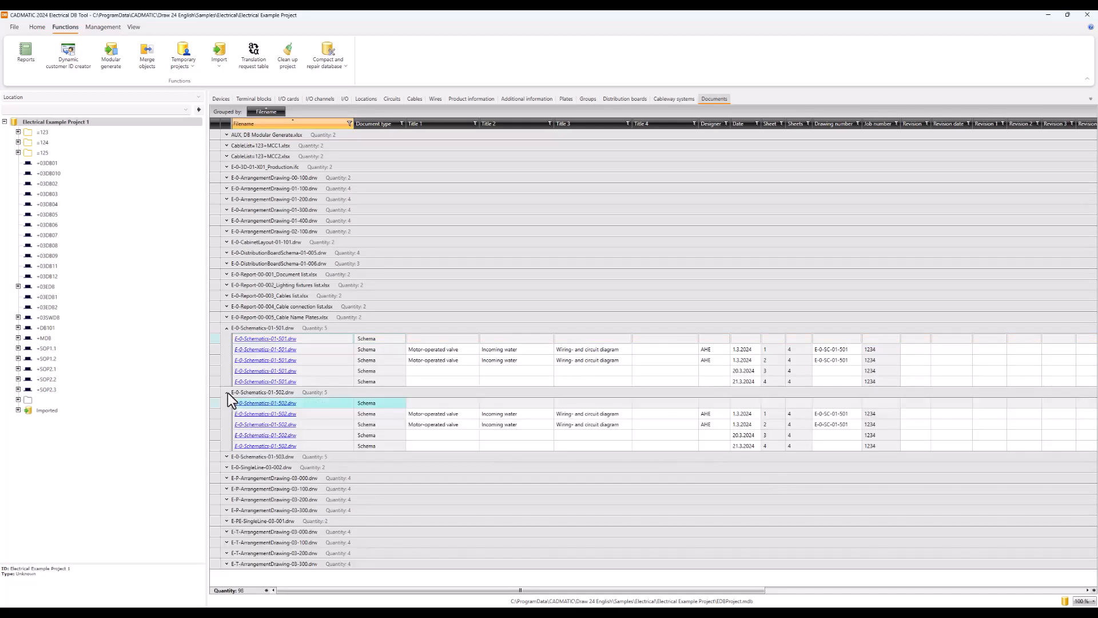
pyautogui.click(227, 456)
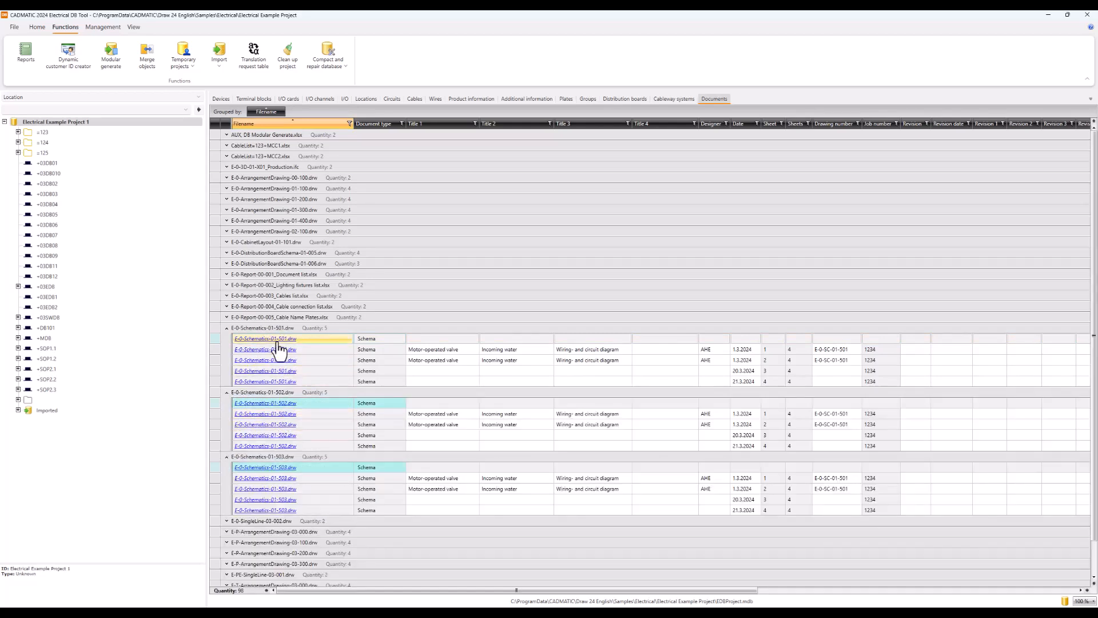
pyautogui.click(280, 403)
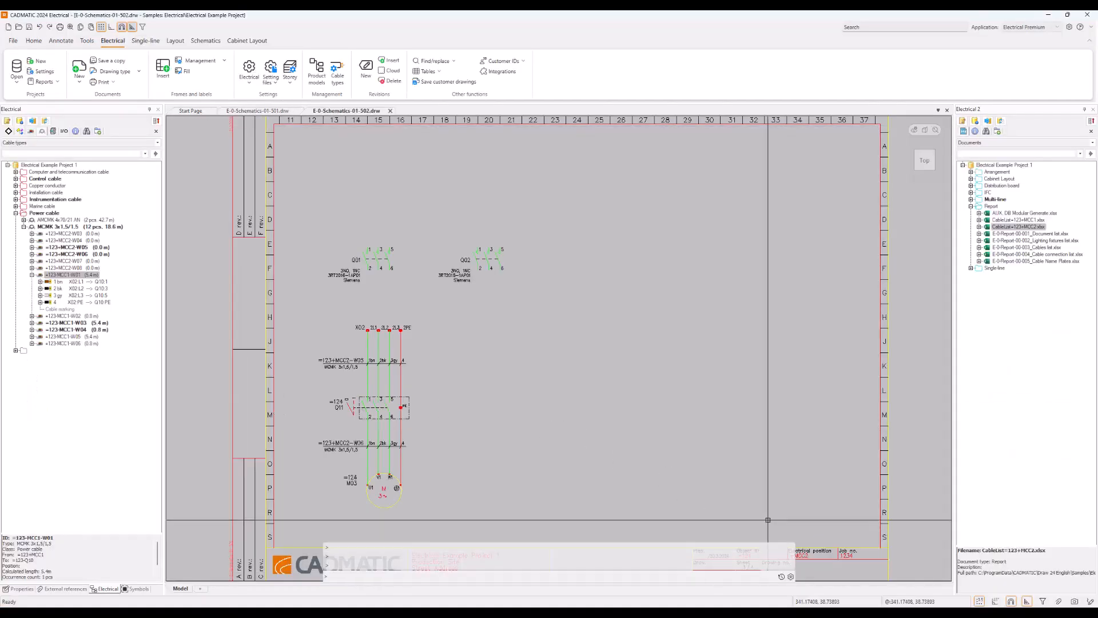
pyautogui.scroll(5, 690, 495)
pyautogui.scroll(-5, 690, 496)
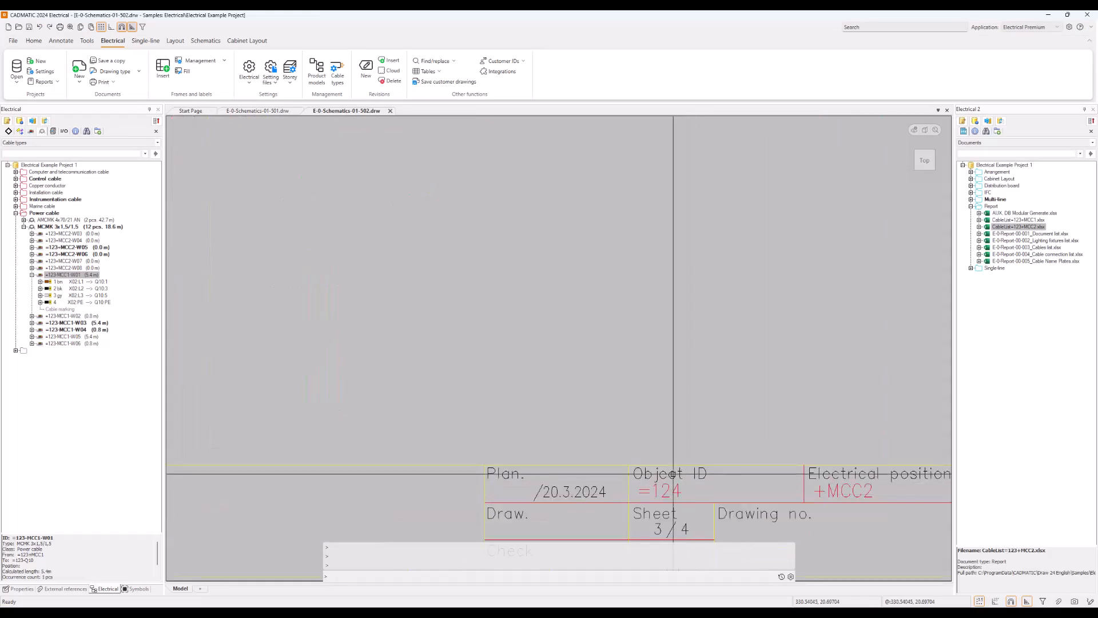
pyautogui.scroll(-3, 636, 495)
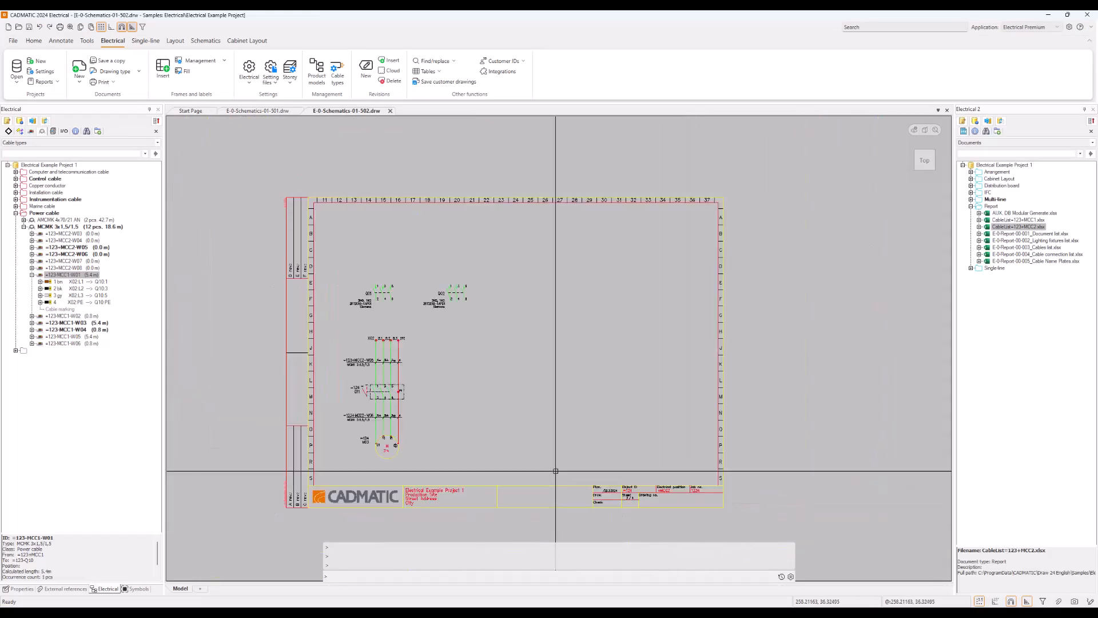
# - Switch back to the Electrical DB Tool and list the devices of sublocation +MCC2 under location =123
pyautogui.click(70, 27)
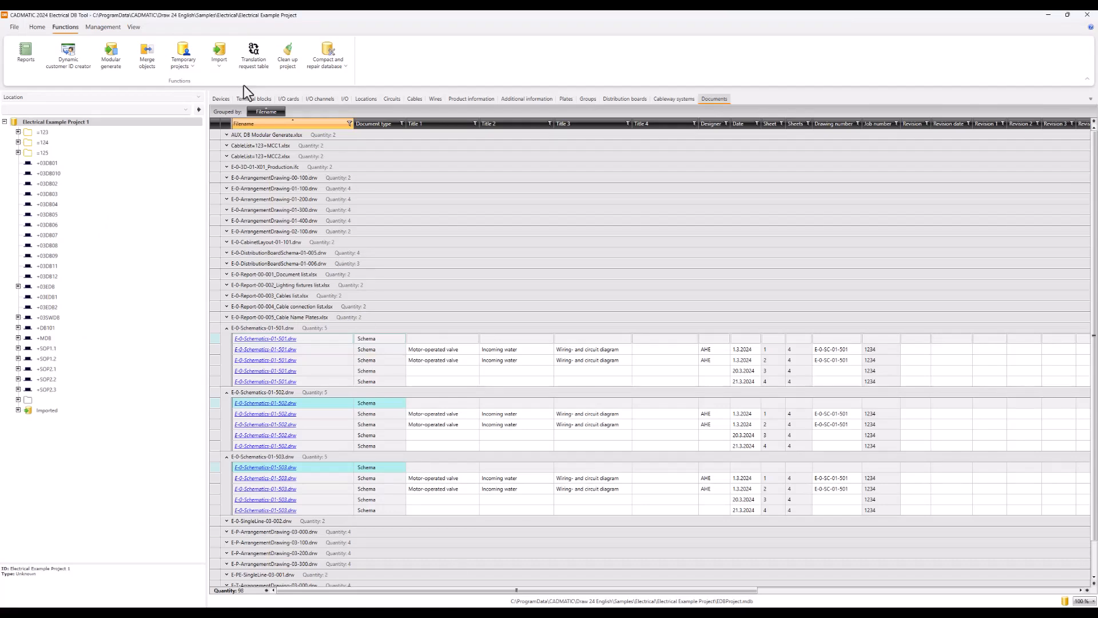
pyautogui.click(223, 99)
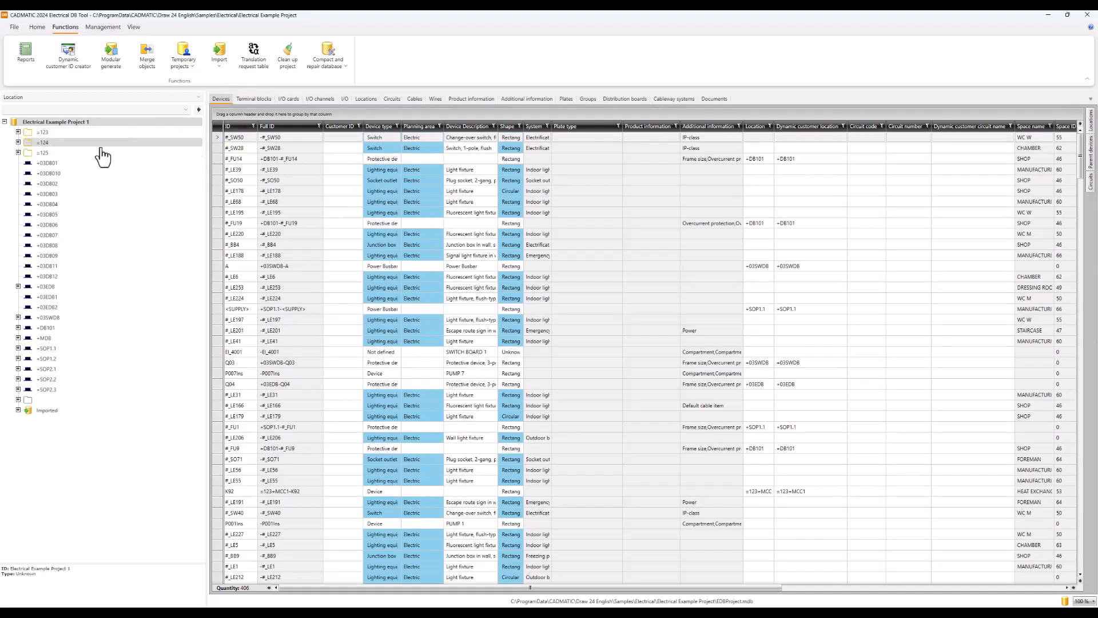
pyautogui.click(17, 133)
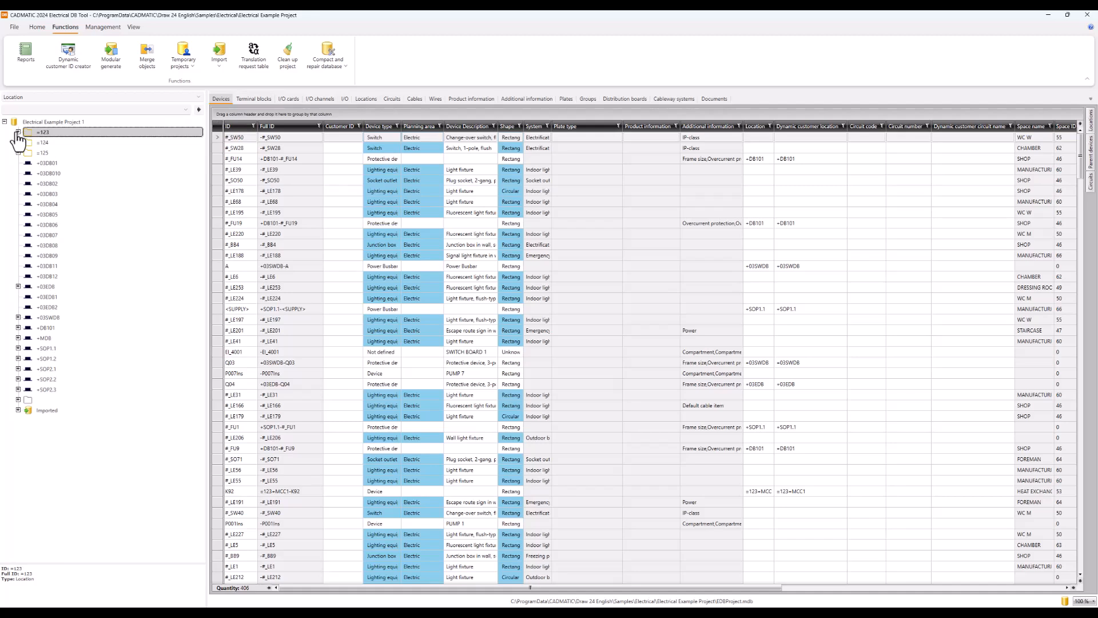
pyautogui.click(18, 132)
pyautogui.click(74, 163)
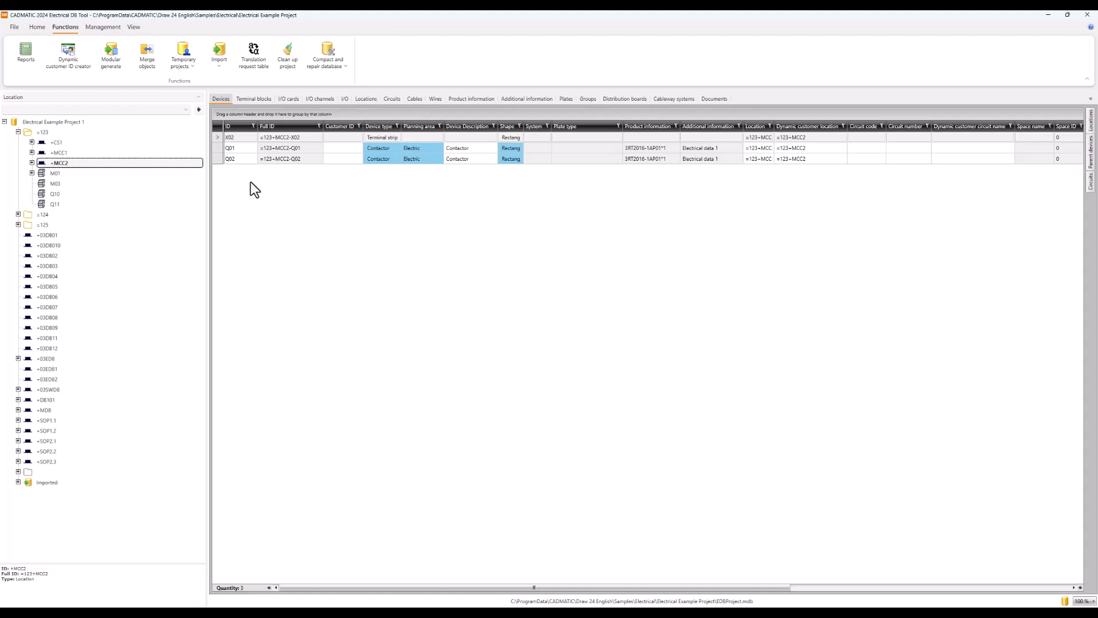
# - Try to export terminal strip =123+MCC2-X02 to a temporary project without entering a project name
pyautogui.rightClick(216, 138)
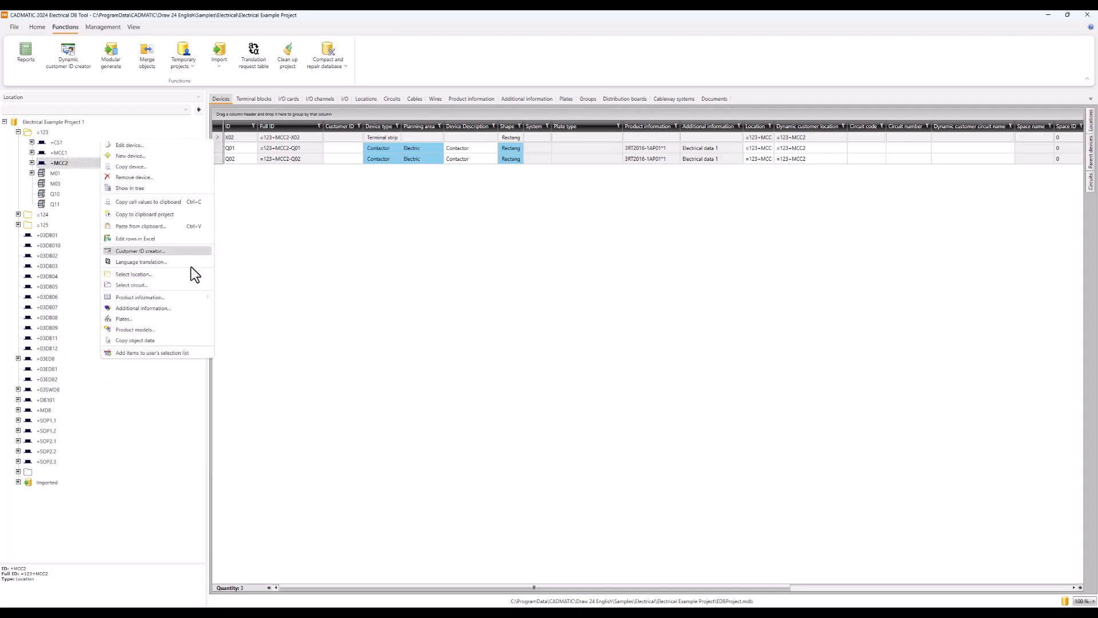
pyautogui.click(173, 215)
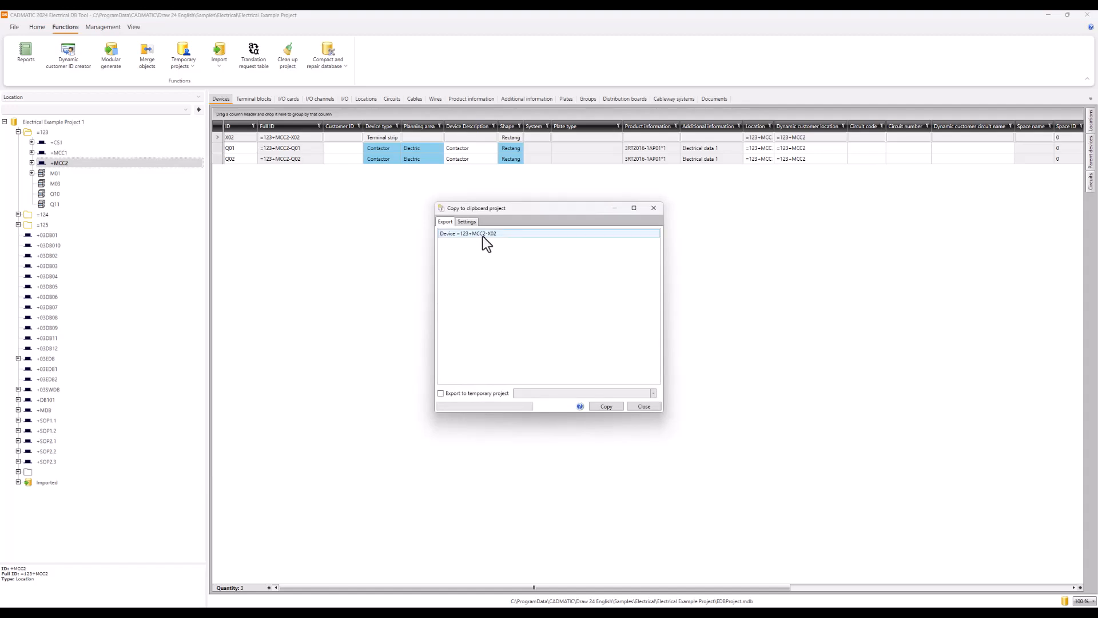
pyautogui.click(441, 393)
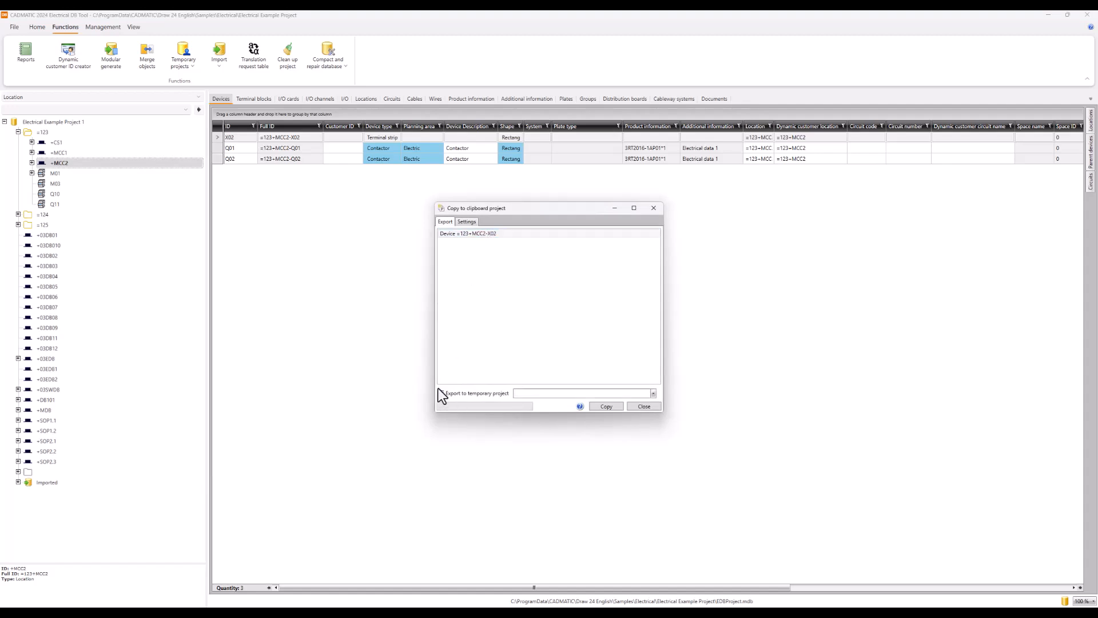
pyautogui.click(607, 406)
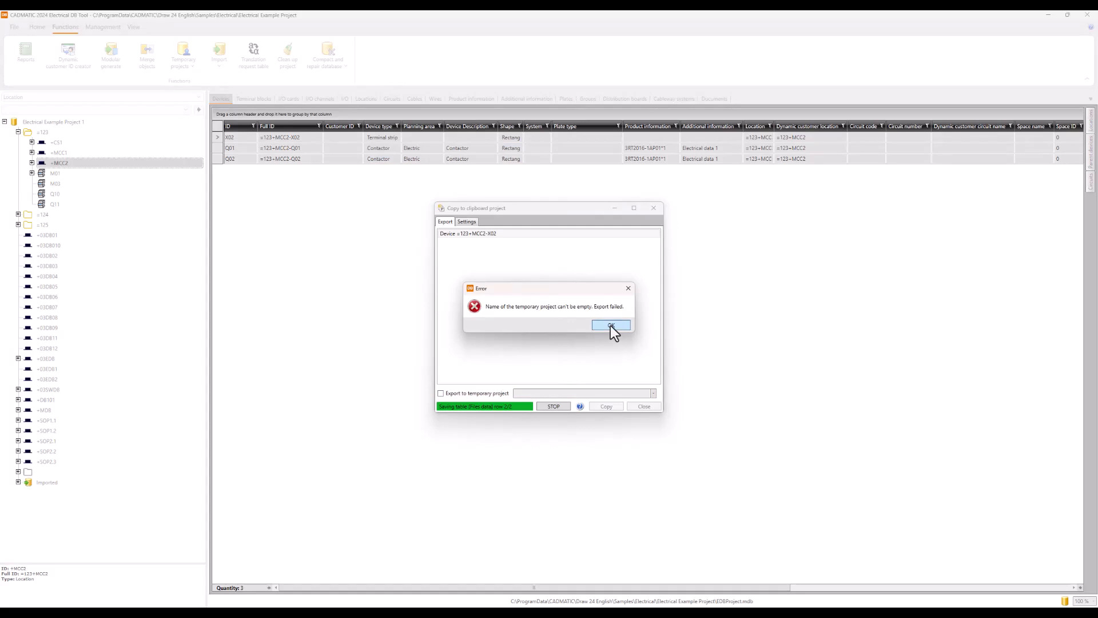
pyautogui.click(609, 325)
pyautogui.click(187, 64)
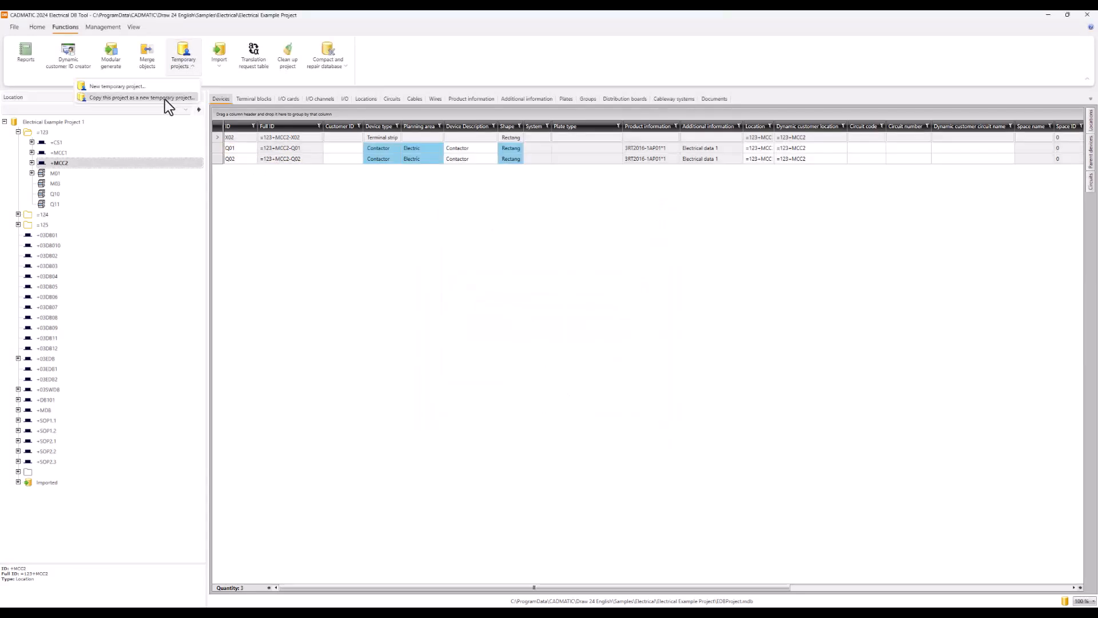
# - Copy terminal strip =123+MCC2-X02 to the clipboard project, exporting it to a temporary project named X02
pyautogui.click(218, 139)
pyautogui.rightClick(218, 137)
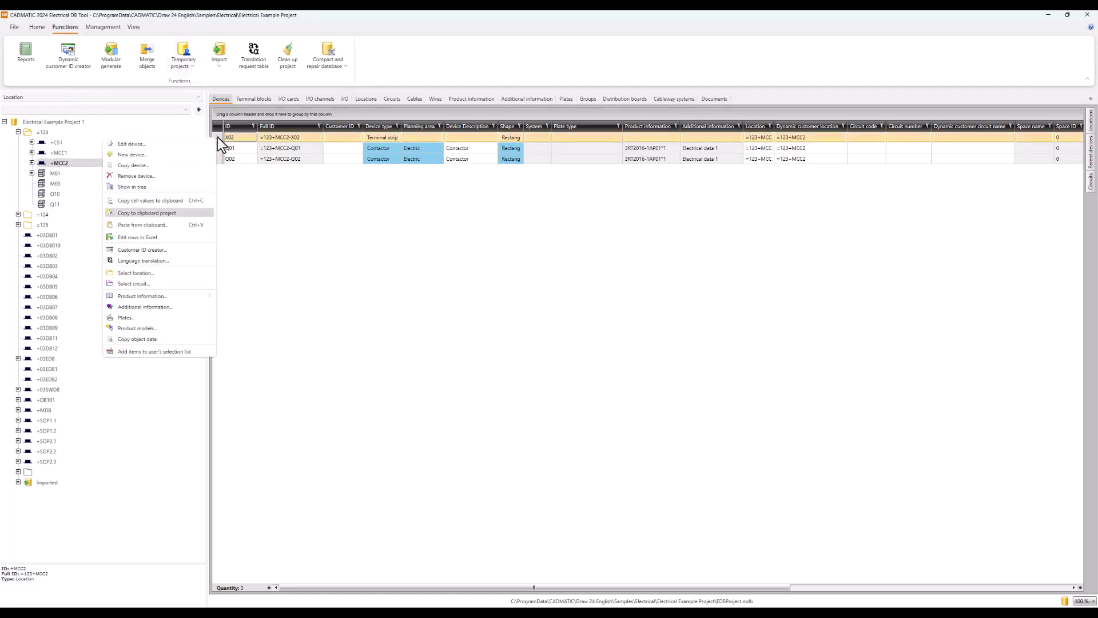
pyautogui.click(181, 215)
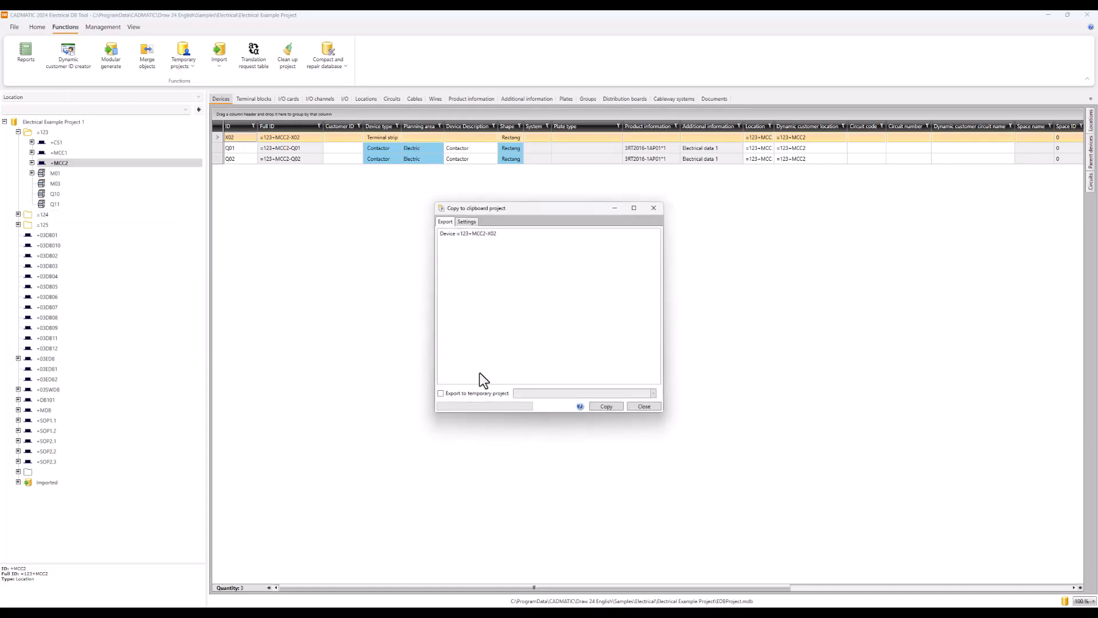
pyautogui.click(483, 393)
pyautogui.click(539, 393)
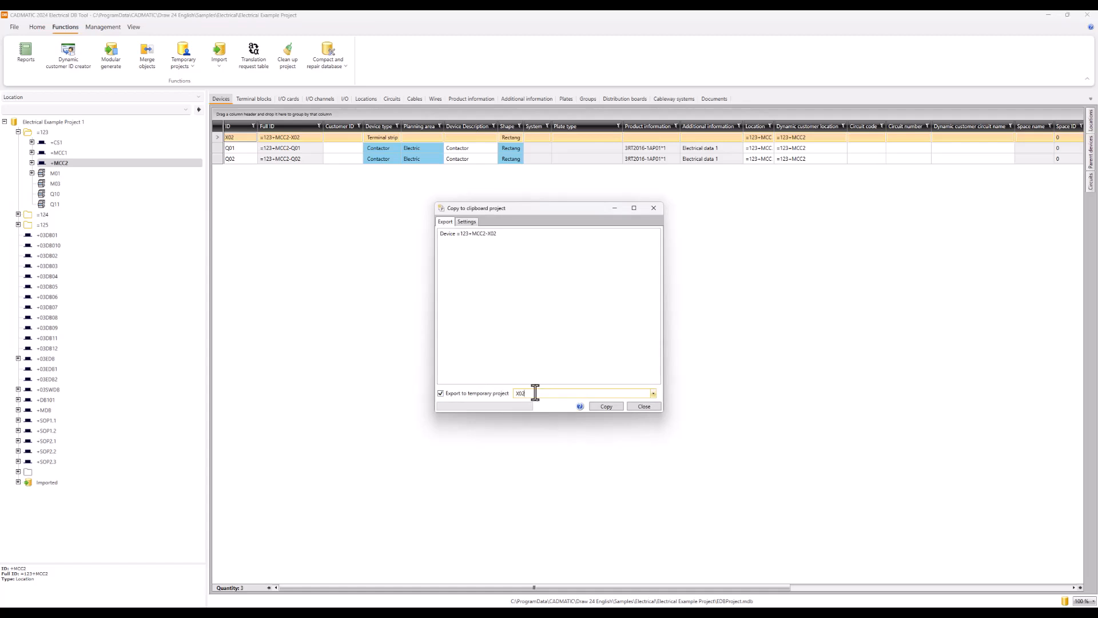
pyautogui.moveTo(535, 393); pyautogui.dragTo(508, 401)
pyautogui.click(606, 407)
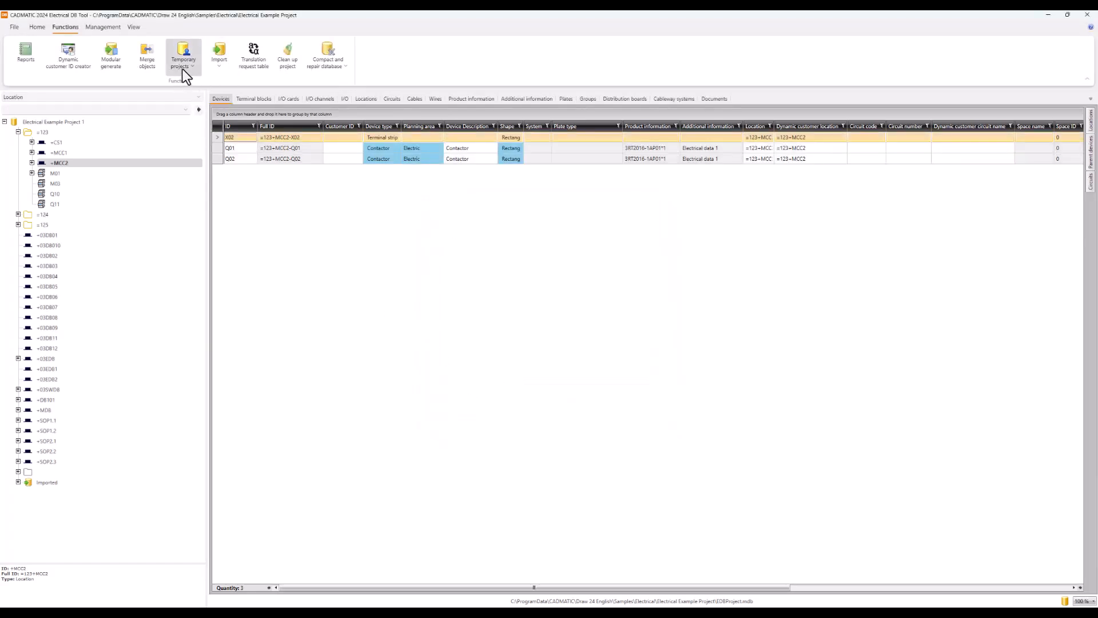
# - Start importing temporary project X02 and set the import quantity to 10 with increasing new IDs
pyautogui.click(189, 67)
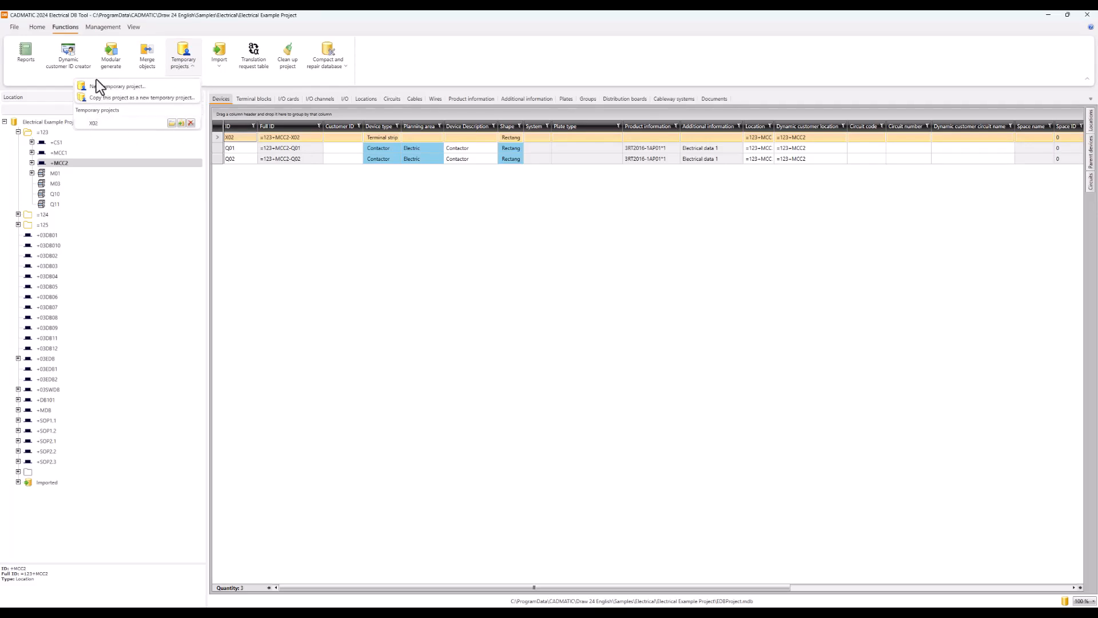
pyautogui.click(182, 123)
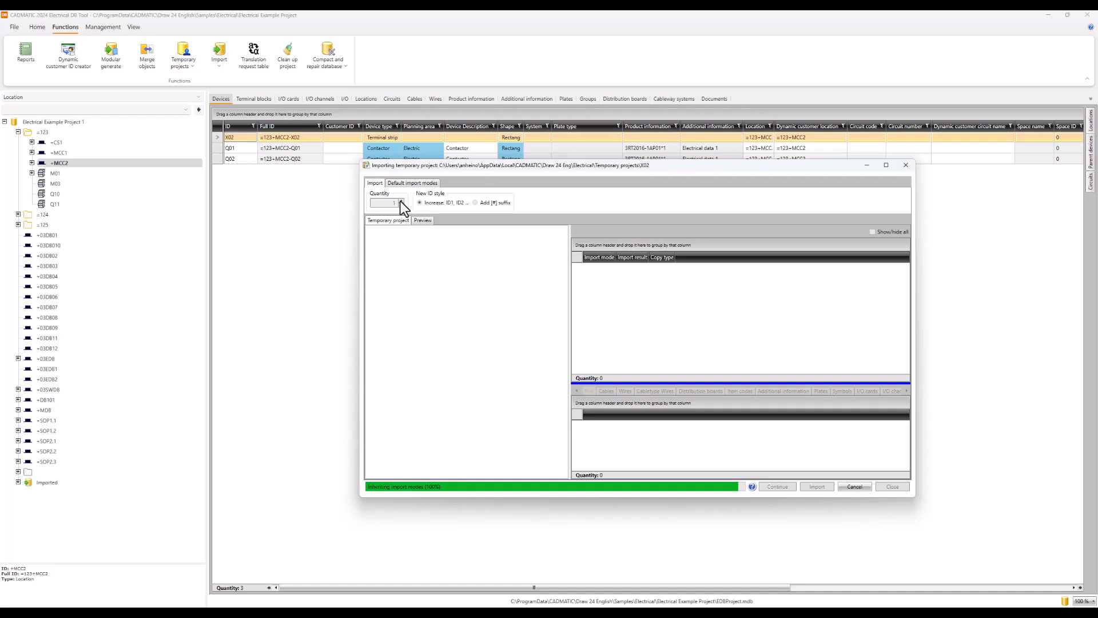
pyautogui.click(402, 201)
pyautogui.click(401, 200)
pyautogui.click(402, 201)
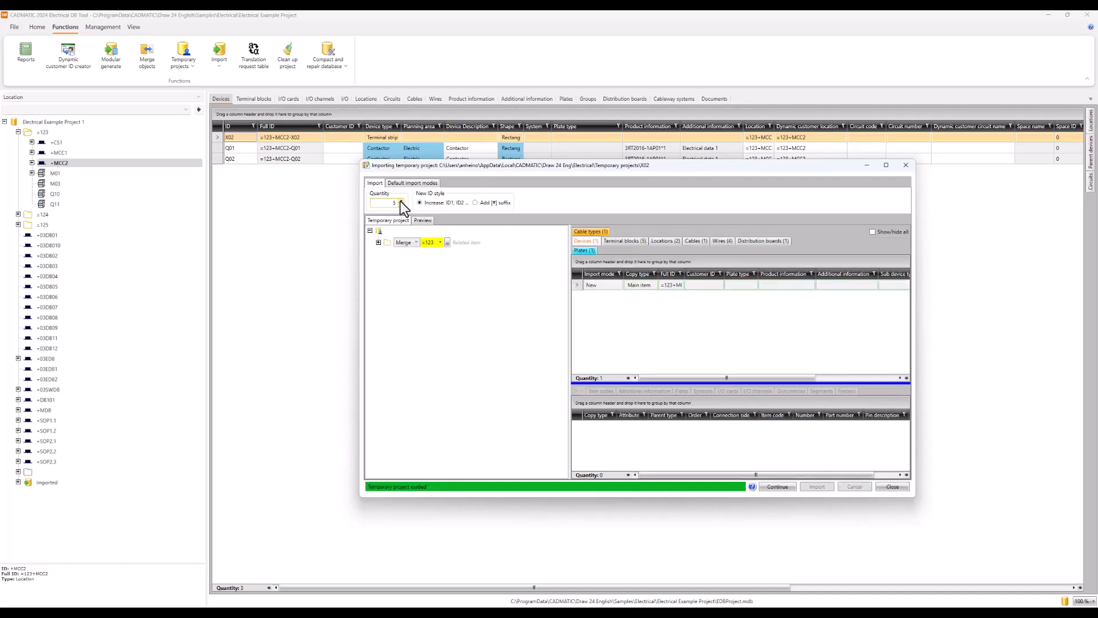
pyautogui.click(401, 201)
pyautogui.click(402, 201)
pyautogui.click(402, 201)
pyautogui.click(401, 201)
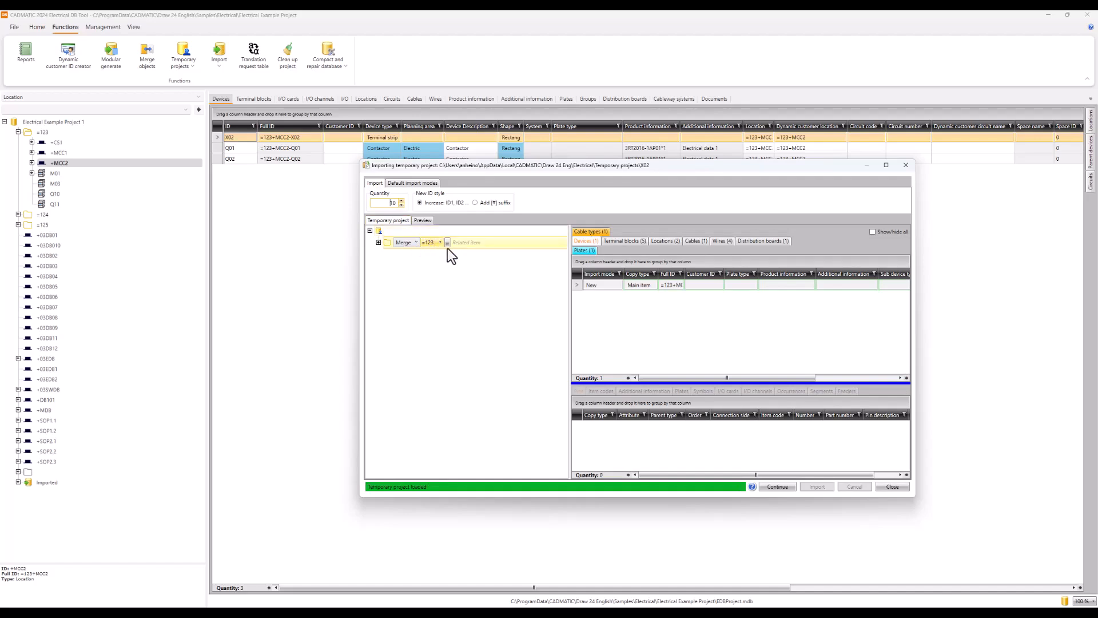
# - Preview and import the terminal strip copies into location =123, and expand +MCC2 to inspect strip X04's terminals
pyautogui.click(378, 243)
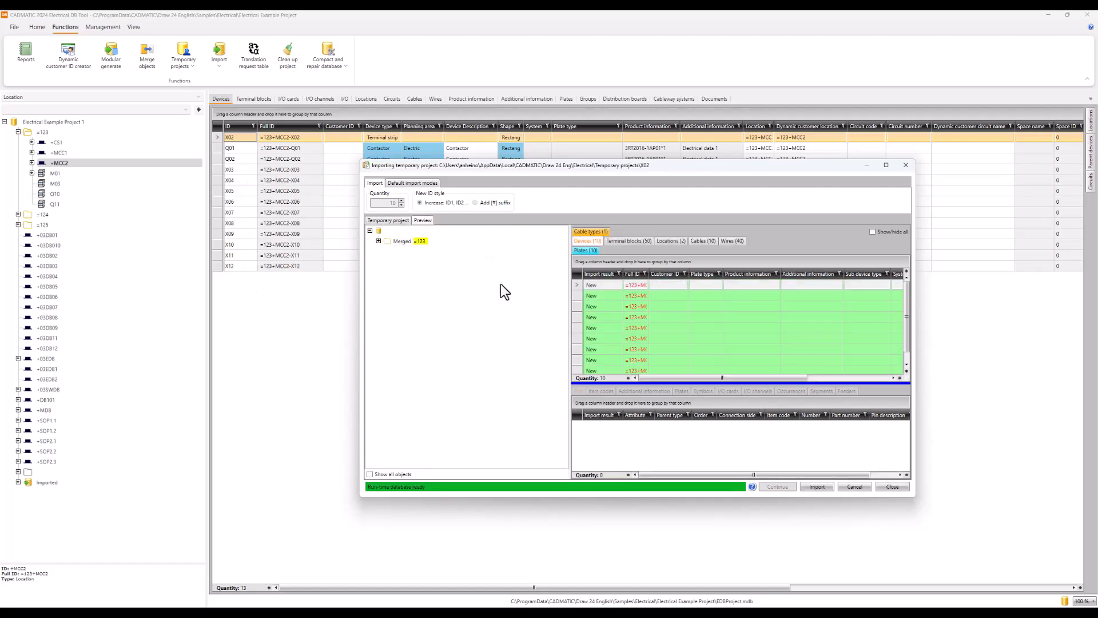
pyautogui.click(378, 241)
pyautogui.click(434, 253)
pyautogui.click(818, 487)
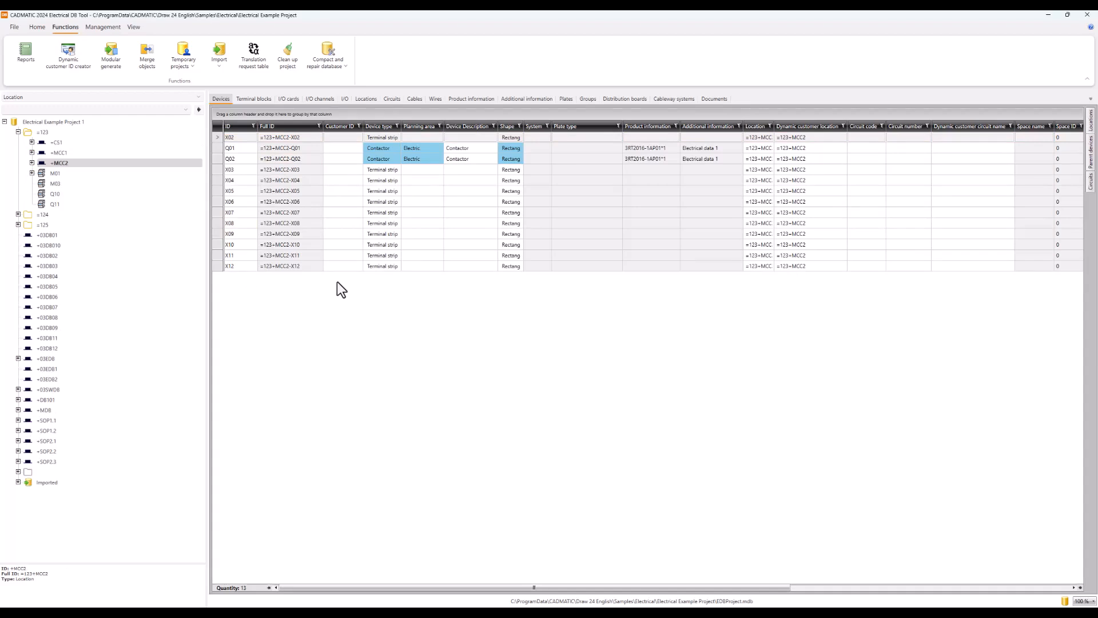
pyautogui.click(32, 163)
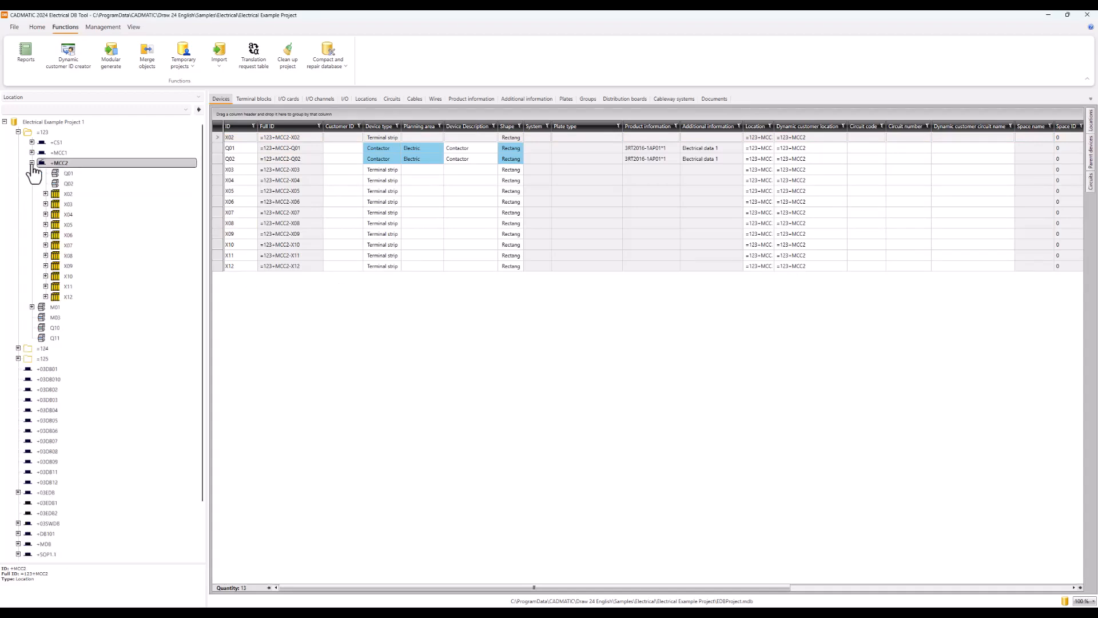
pyautogui.click(46, 215)
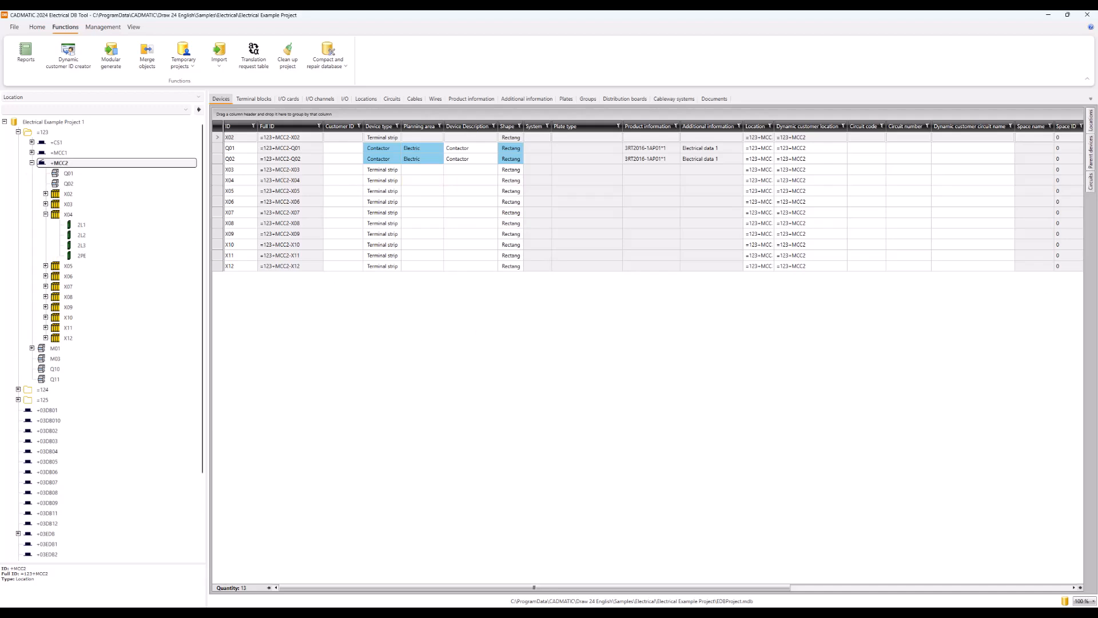
# - Return to the Electrical DB Tool and start creating a new project
pyautogui.click(654, 354)
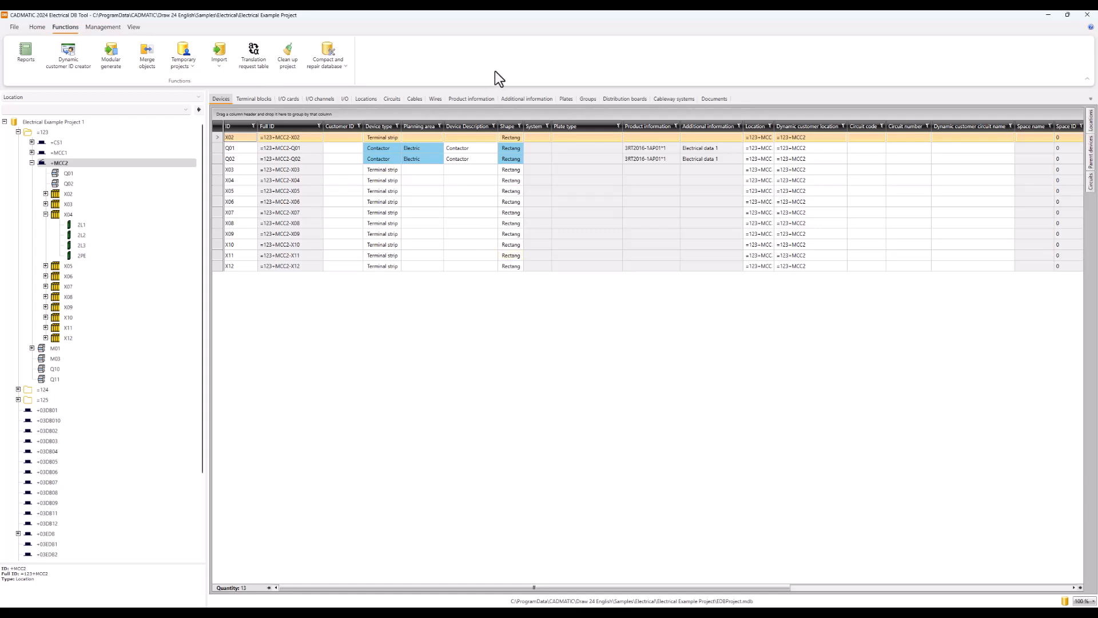
pyautogui.click(1050, 15)
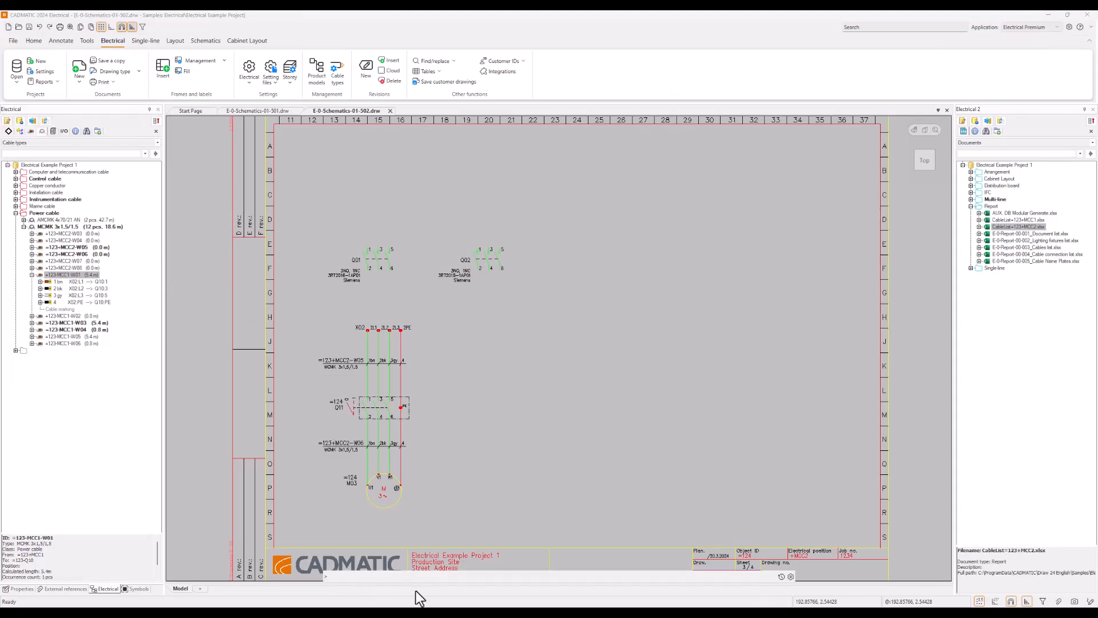
pyautogui.click(450, 606)
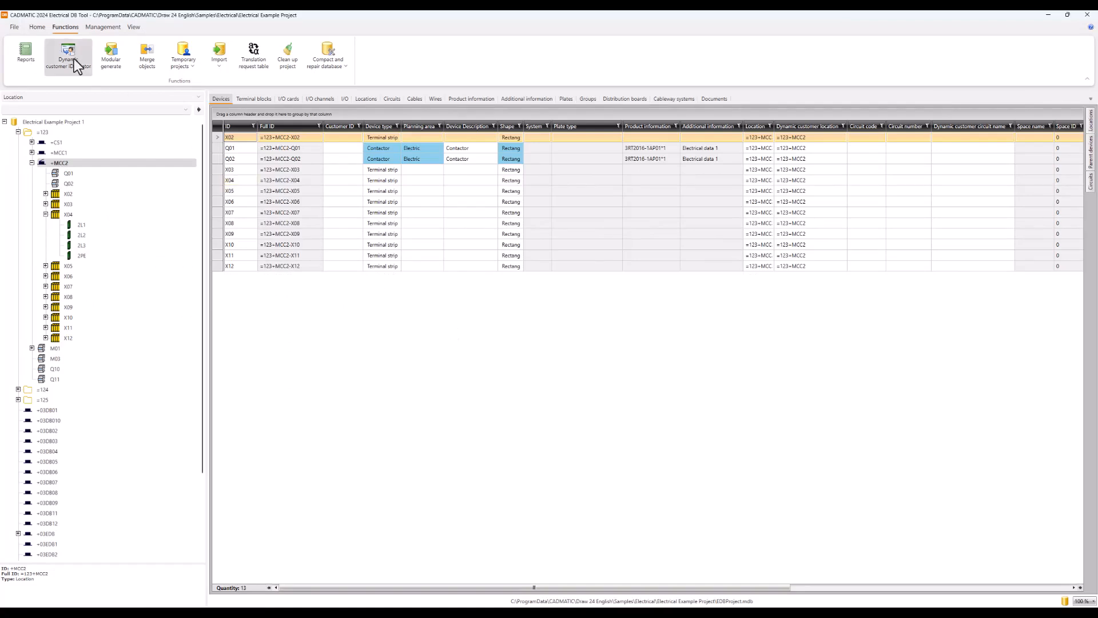
pyautogui.click(18, 26)
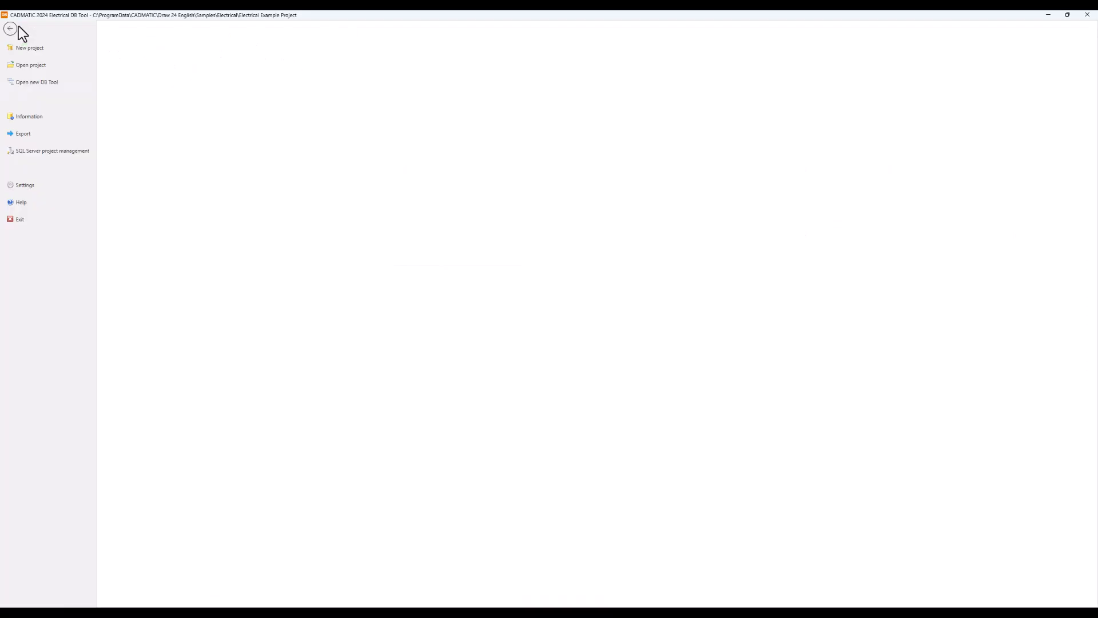
pyautogui.click(40, 49)
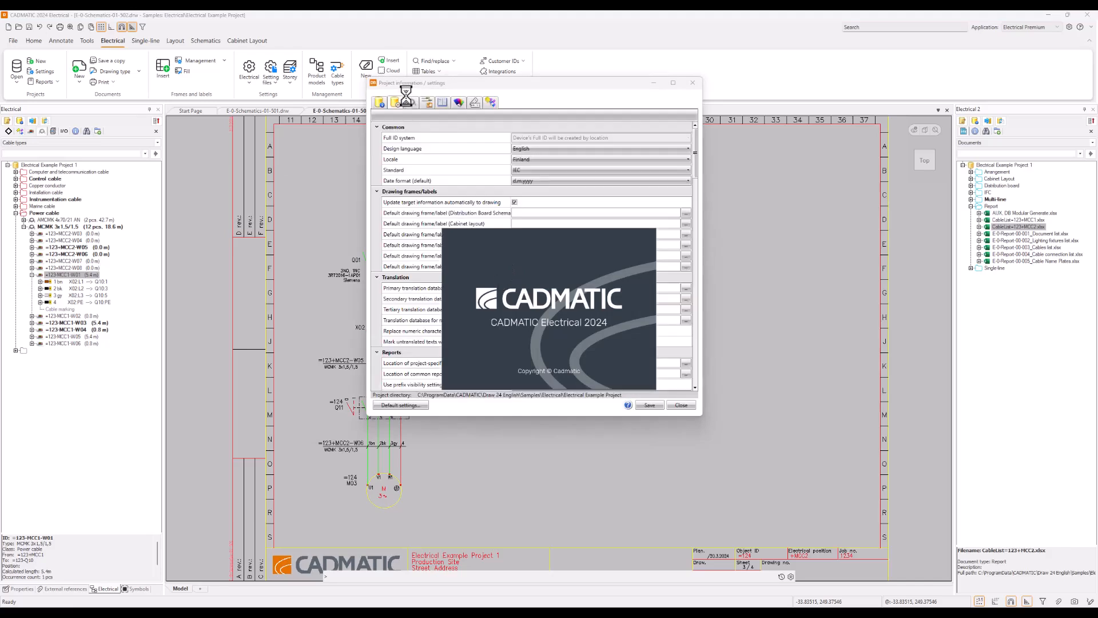
# - Examine the default project information, covering its general settings and its cable, product, additional information, plate and device lists, and close it
pyautogui.click(410, 405)
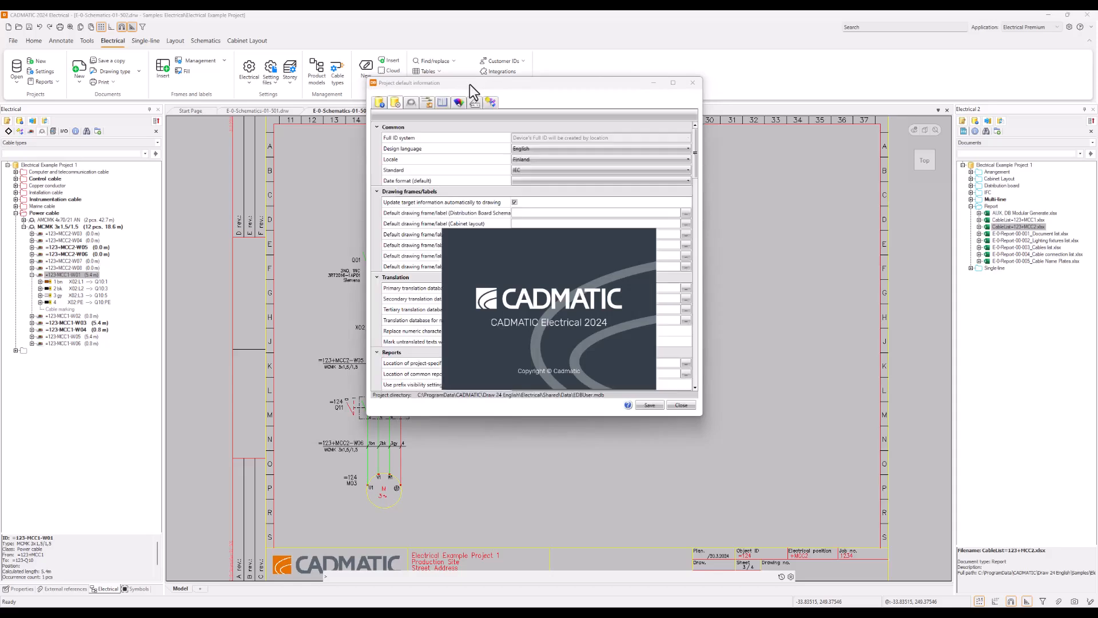
pyautogui.moveTo(474, 84); pyautogui.dragTo(523, 104)
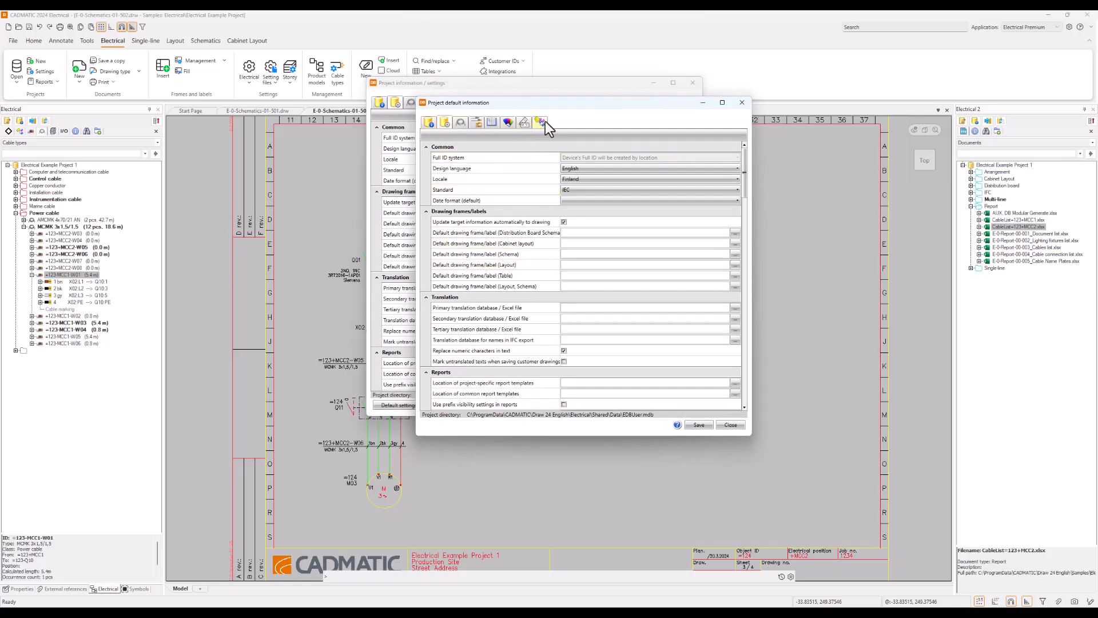
pyautogui.click(466, 122)
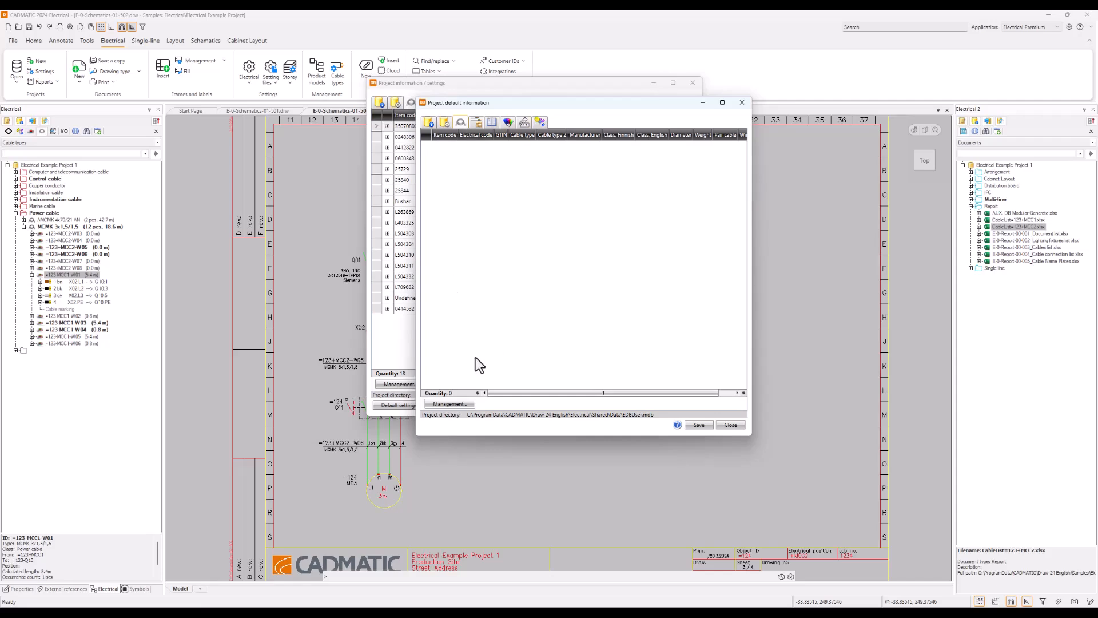
pyautogui.click(494, 121)
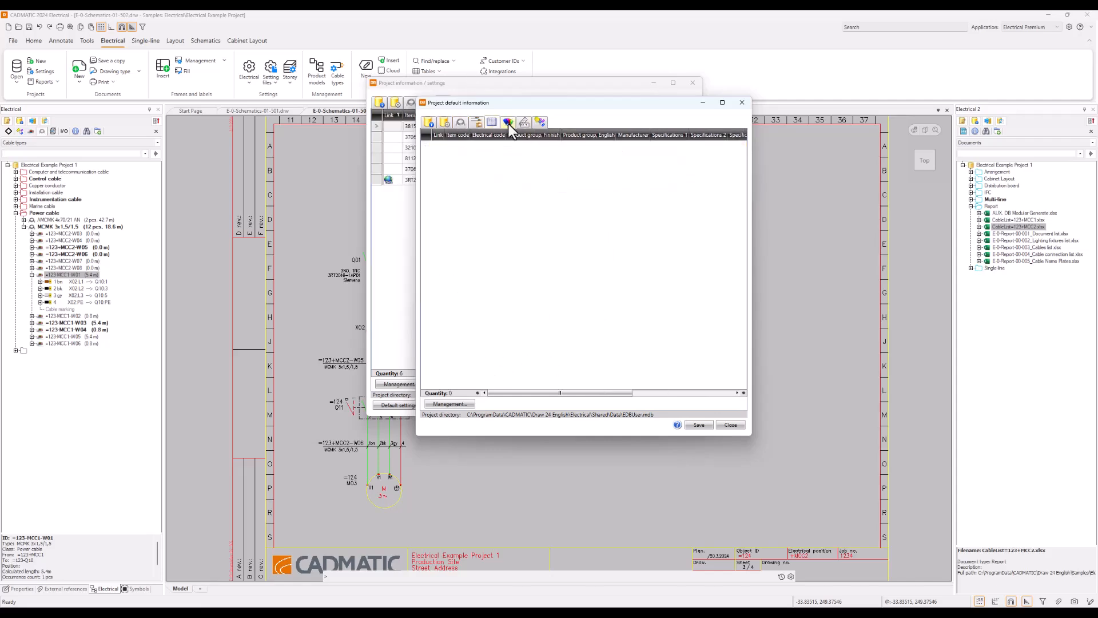
pyautogui.click(508, 124)
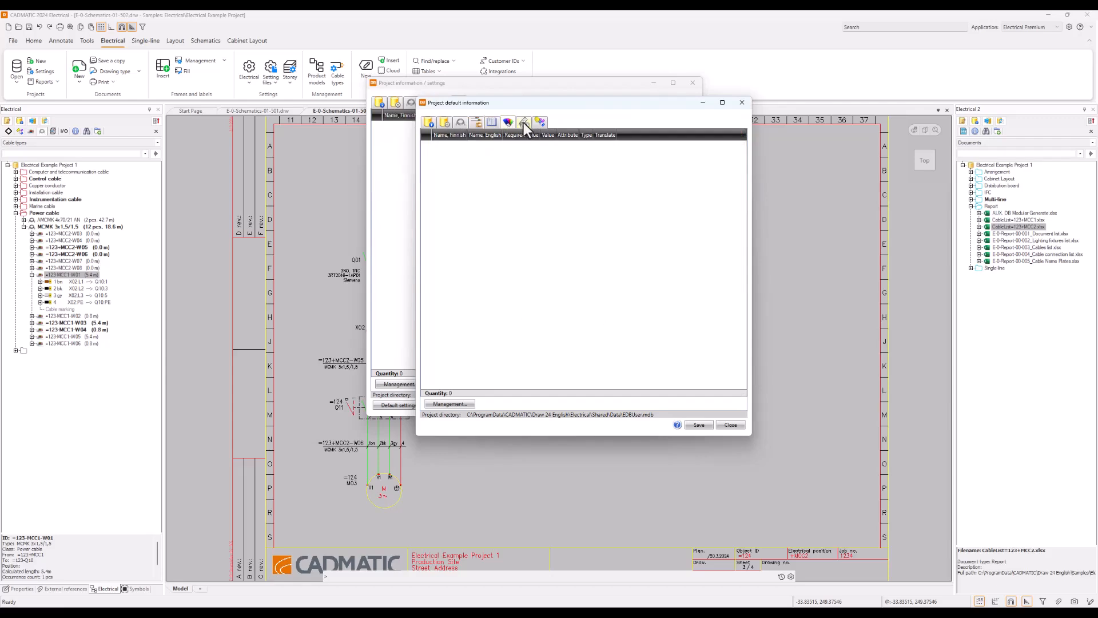
pyautogui.click(523, 123)
pyautogui.click(541, 122)
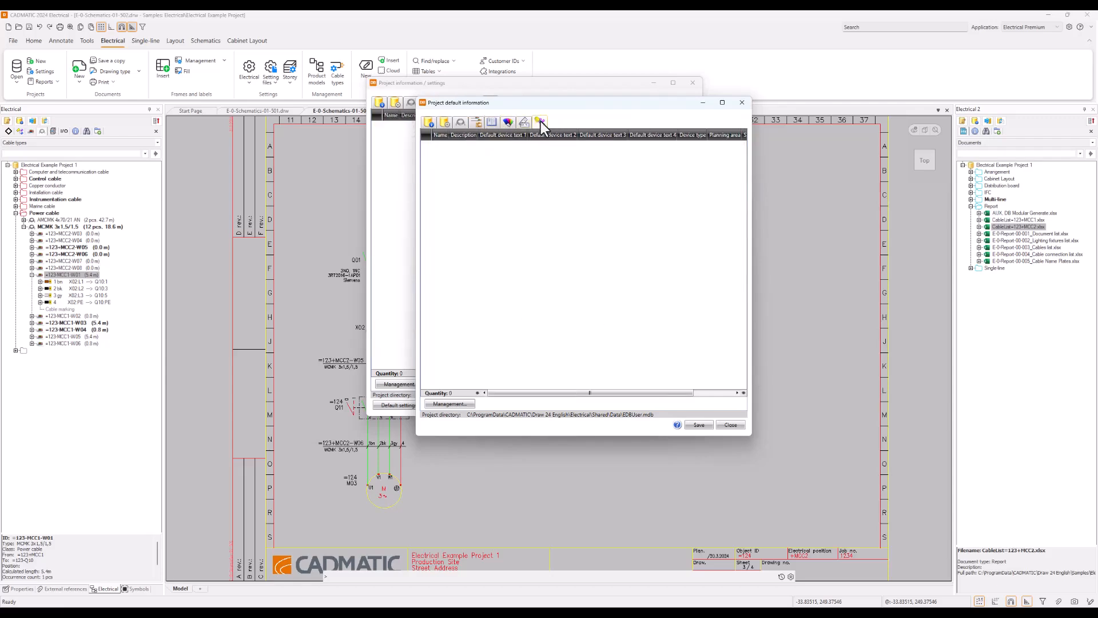
pyautogui.click(444, 122)
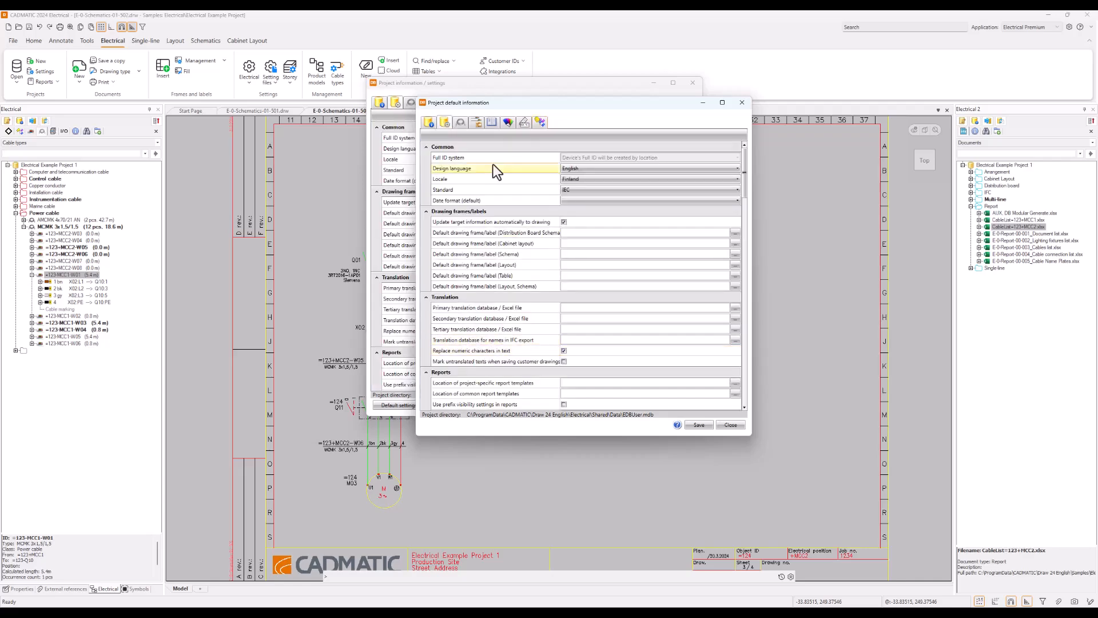
pyautogui.click(730, 425)
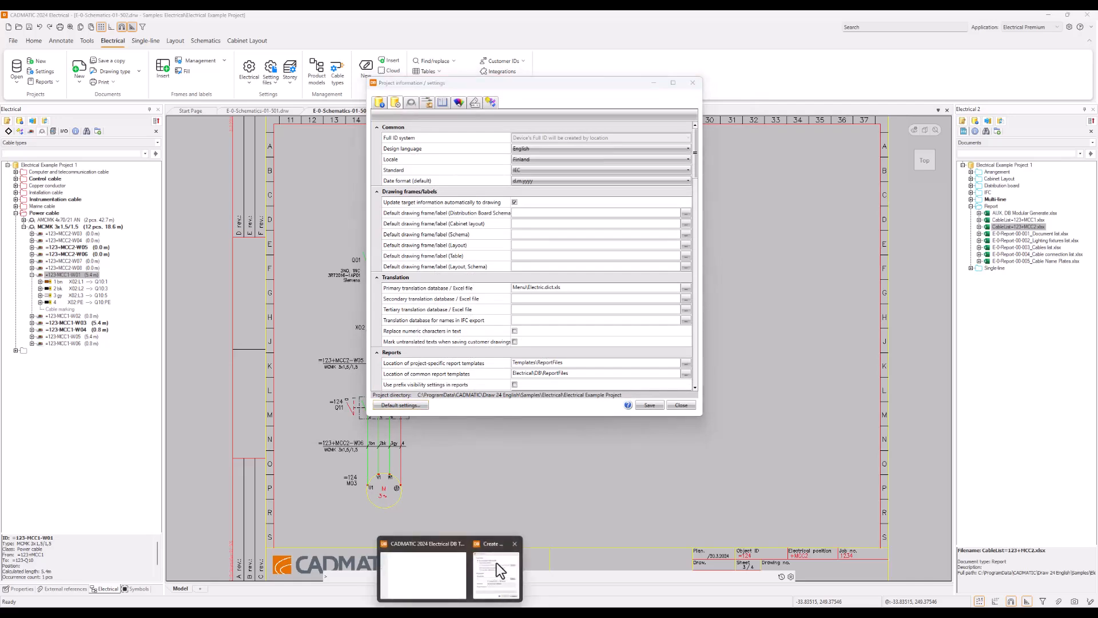
# - Switch back to the DB Tool's project creation dialog and base the new project on a copy of the existing Electrical Example Project
pyautogui.click(496, 563)
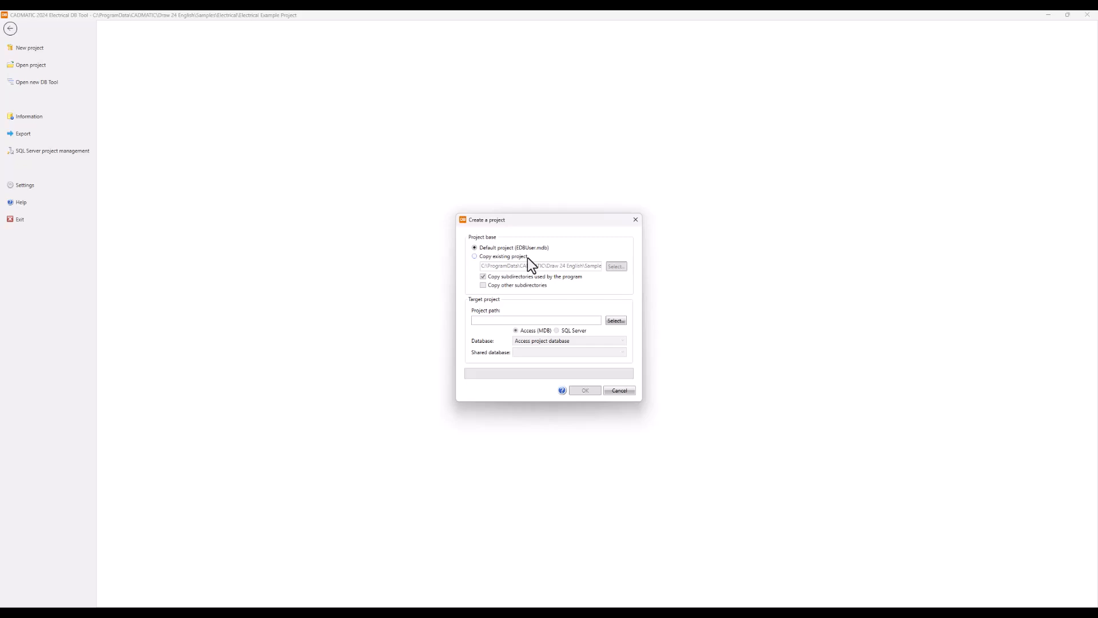
pyautogui.click(527, 258)
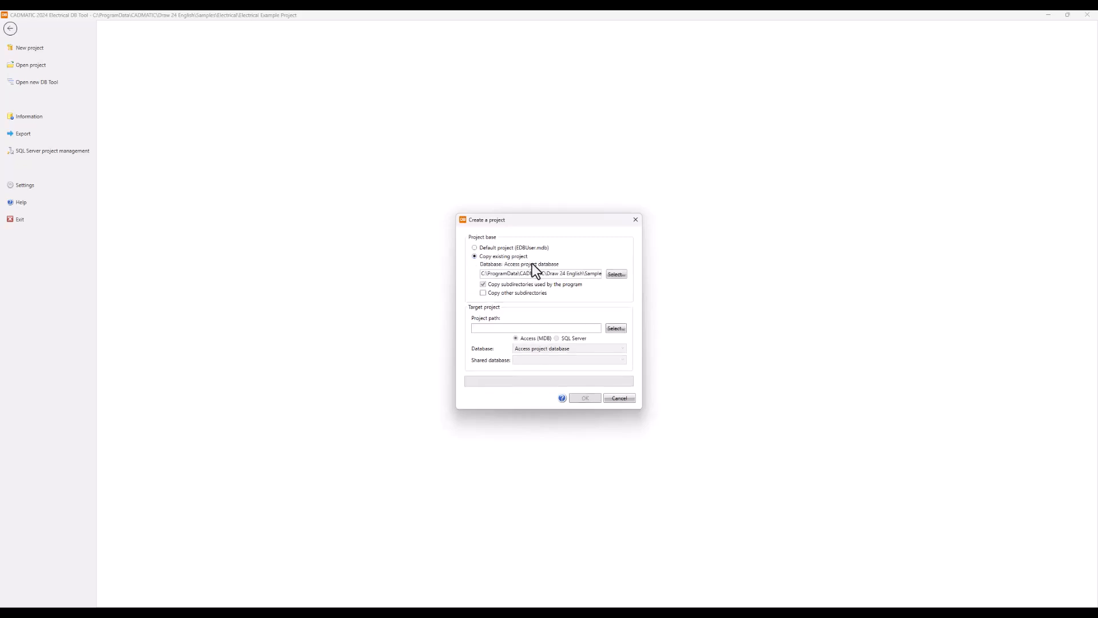
pyautogui.moveTo(579, 273); pyautogui.dragTo(642, 285)
pyautogui.click(592, 273)
# - Set the target project path to C:\Cadmatic\temp\Courses\Schema+DB and create the project as an Access database
pyautogui.click(617, 331)
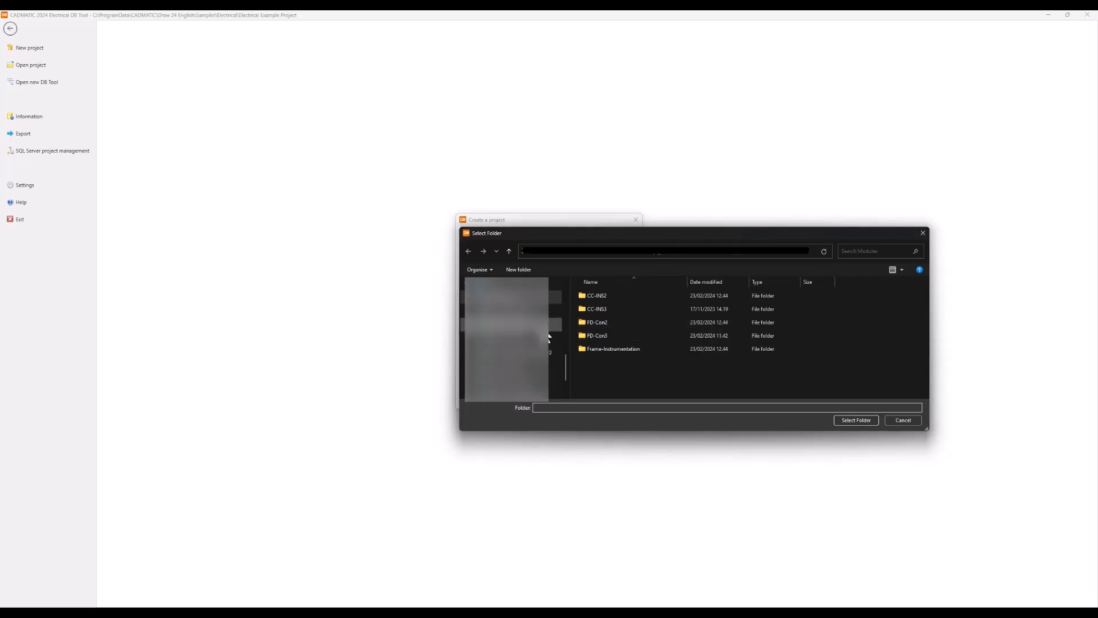
pyautogui.scroll(3, 543, 334)
pyautogui.click(501, 349)
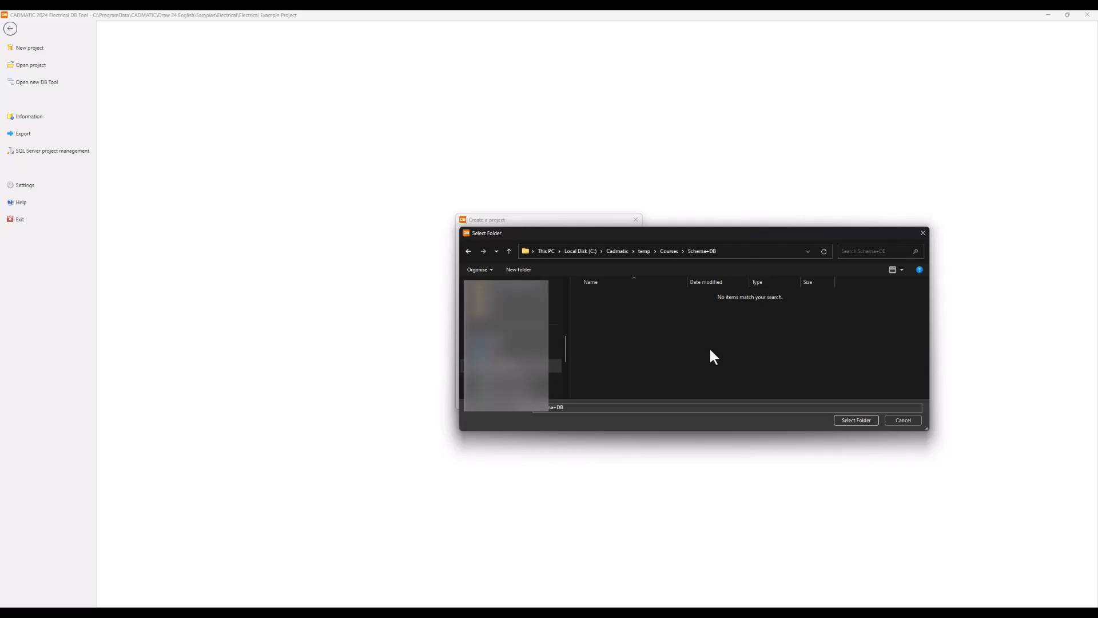
pyautogui.click(856, 420)
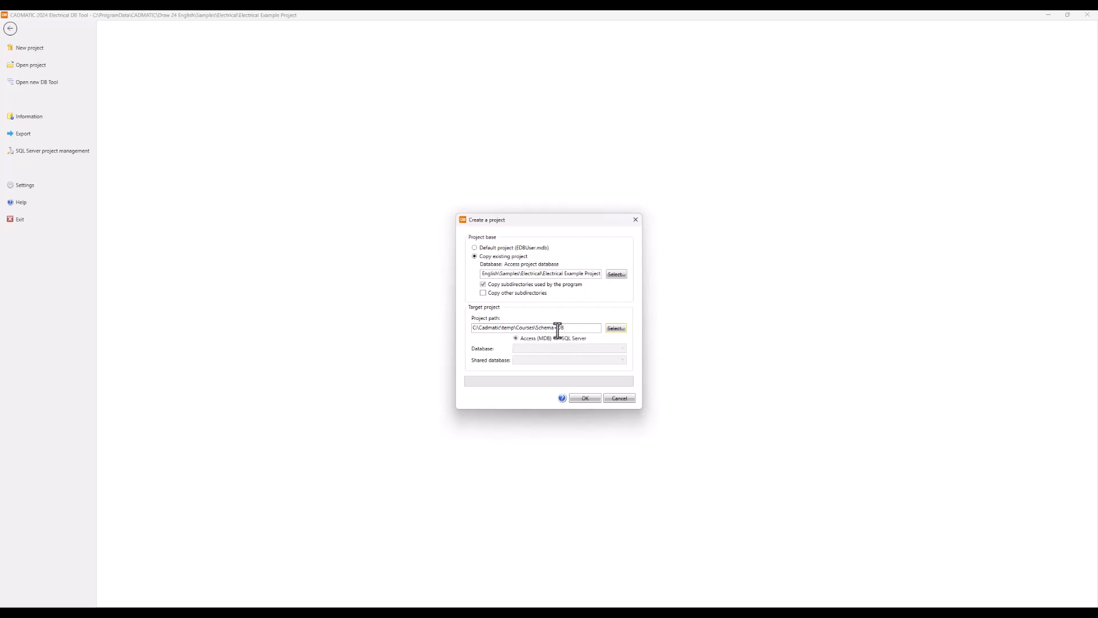
pyautogui.click(585, 398)
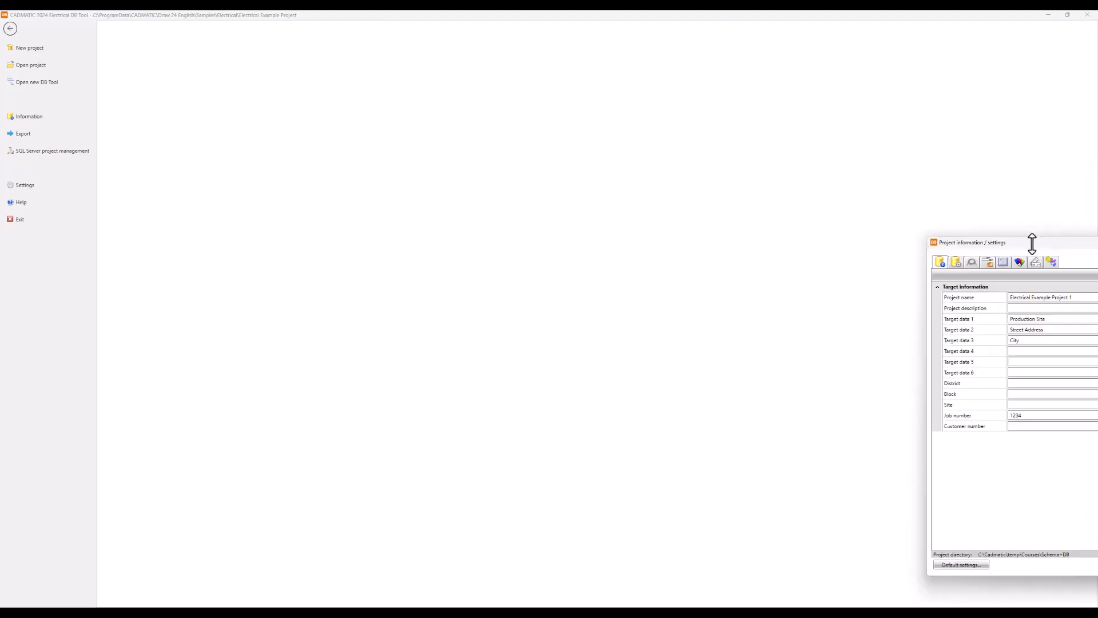
# - Examine the new project's target information, settings, cable types and product information, including the Siemens contactor entry
pyautogui.moveTo(1033, 244); pyautogui.dragTo(614, 166)
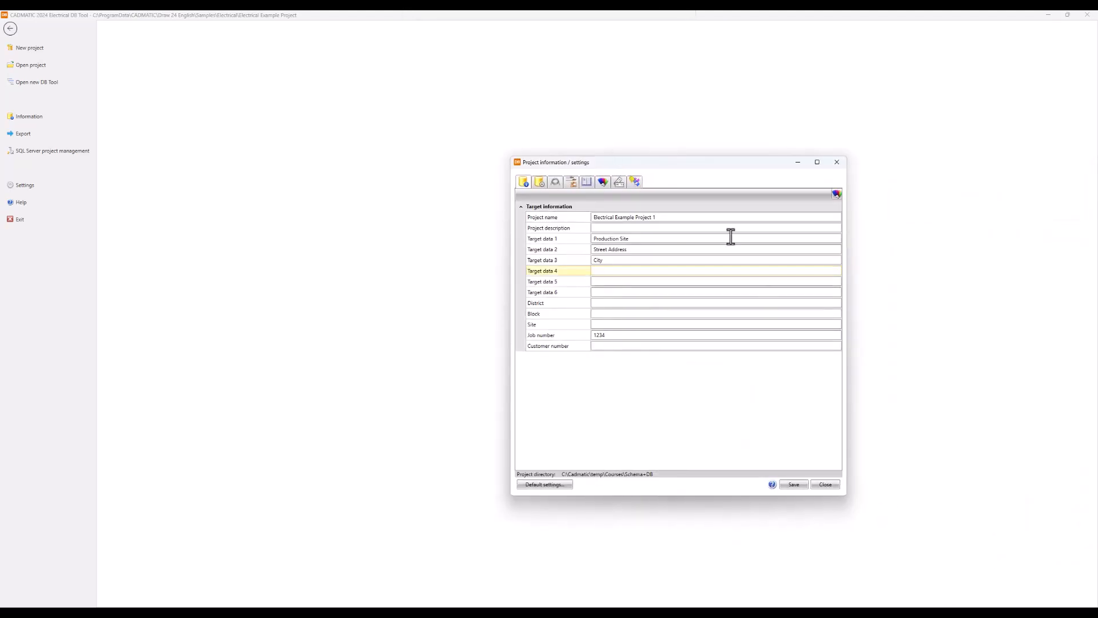
pyautogui.click(543, 183)
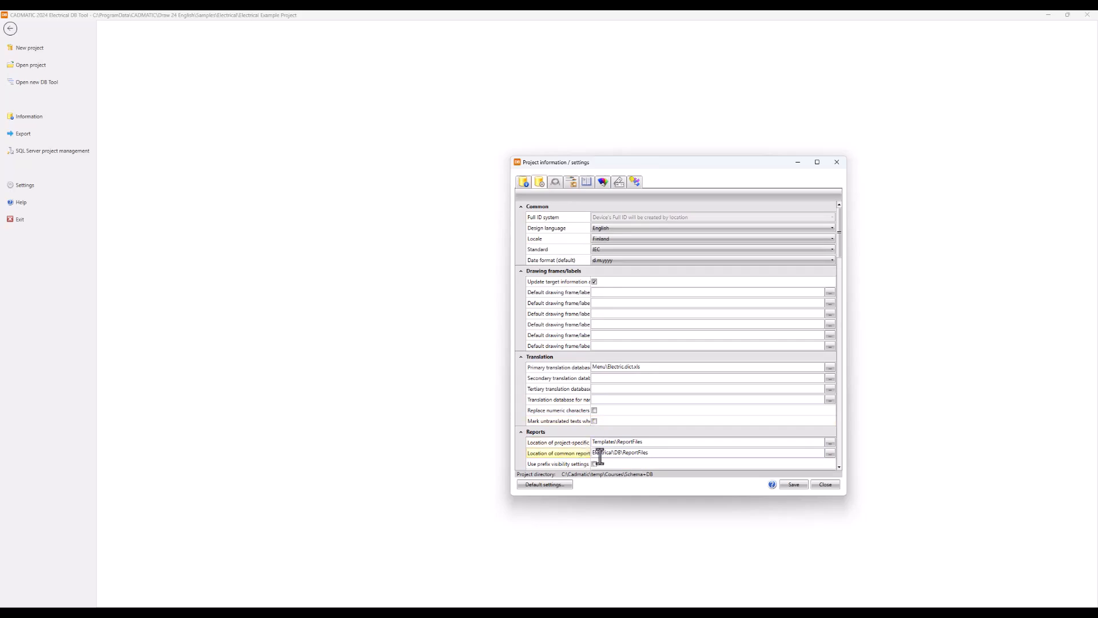
pyautogui.click(554, 182)
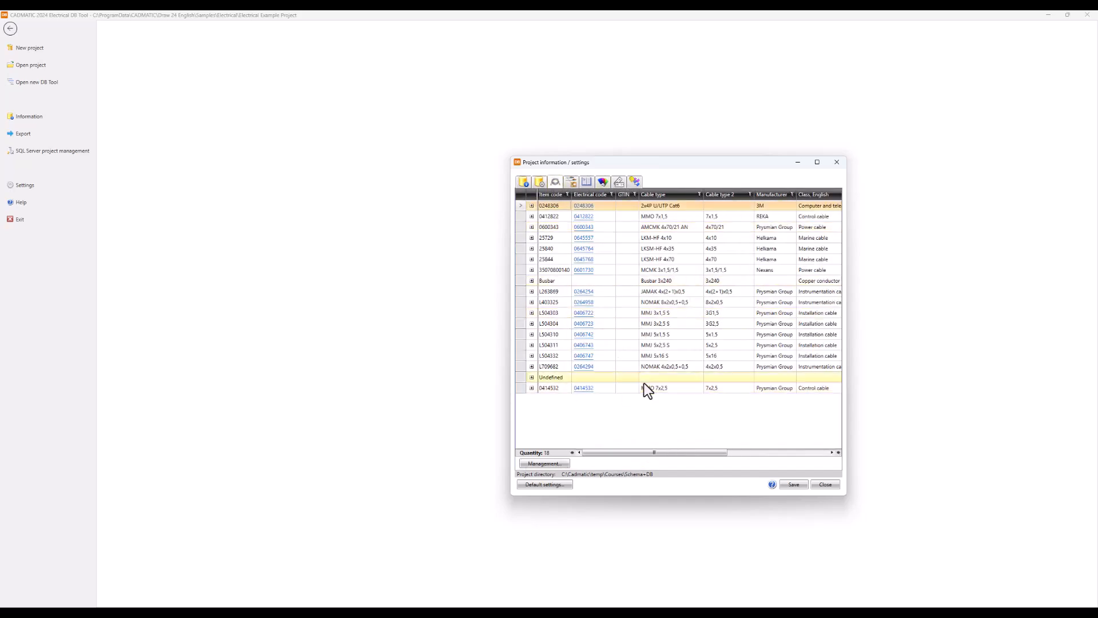
pyautogui.click(586, 180)
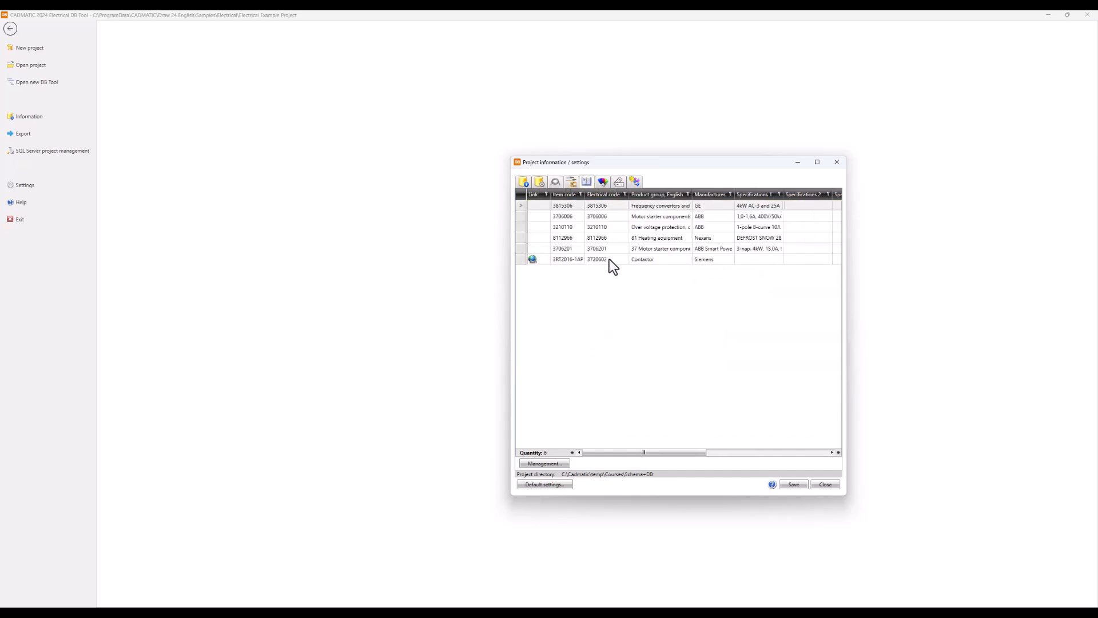
pyautogui.click(711, 261)
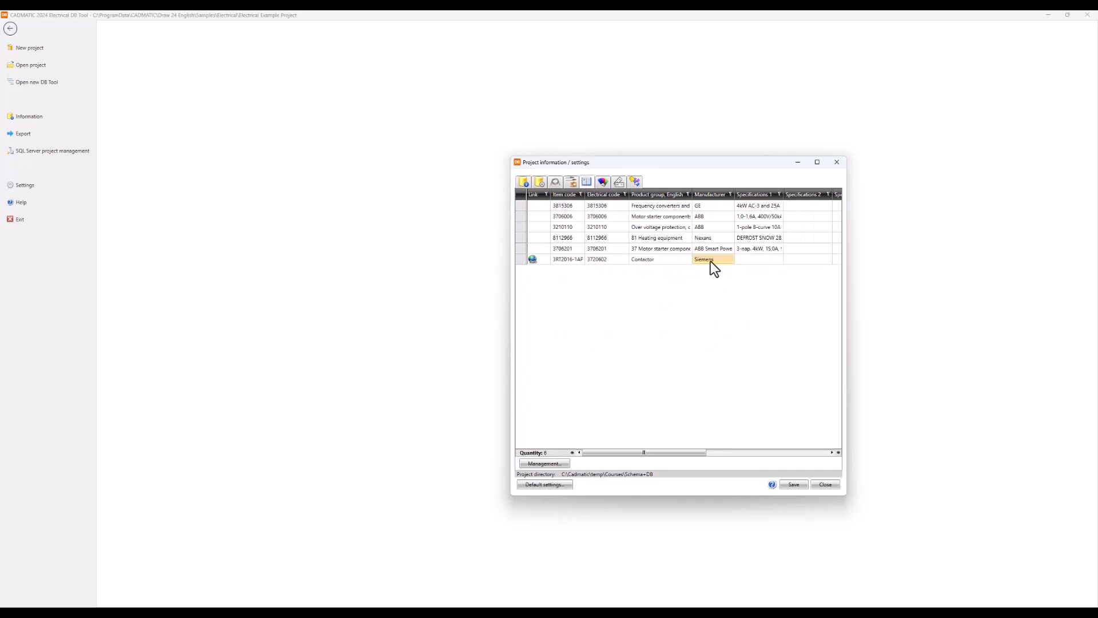
pyautogui.click(517, 259)
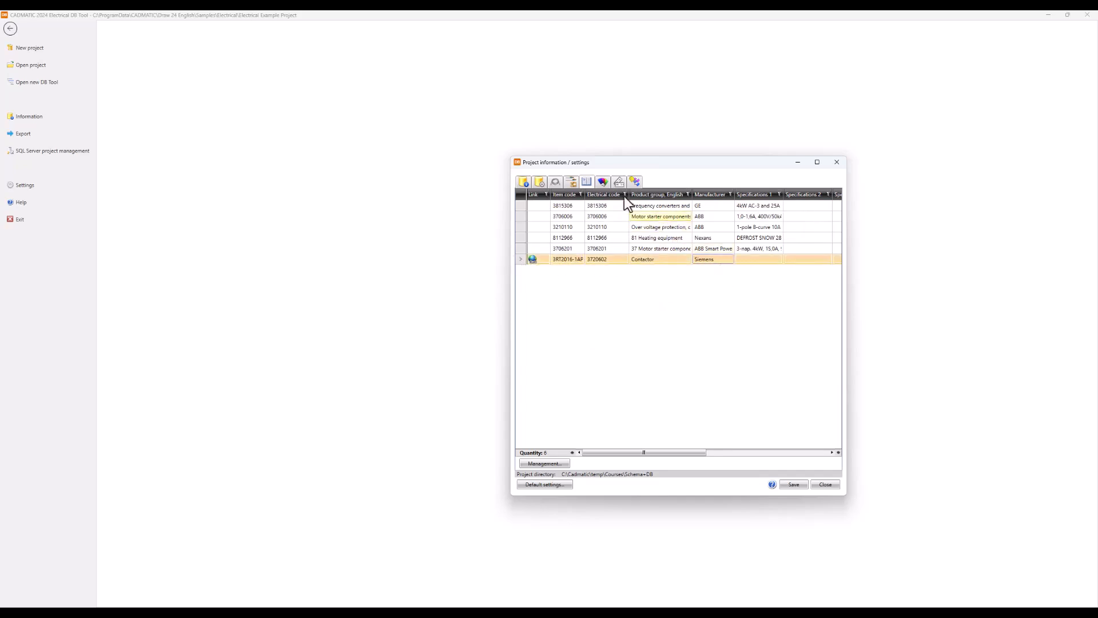
# - Check the new project's additional information, plate types and device list down to Siemens 4kW, and save the project information
pyautogui.click(603, 182)
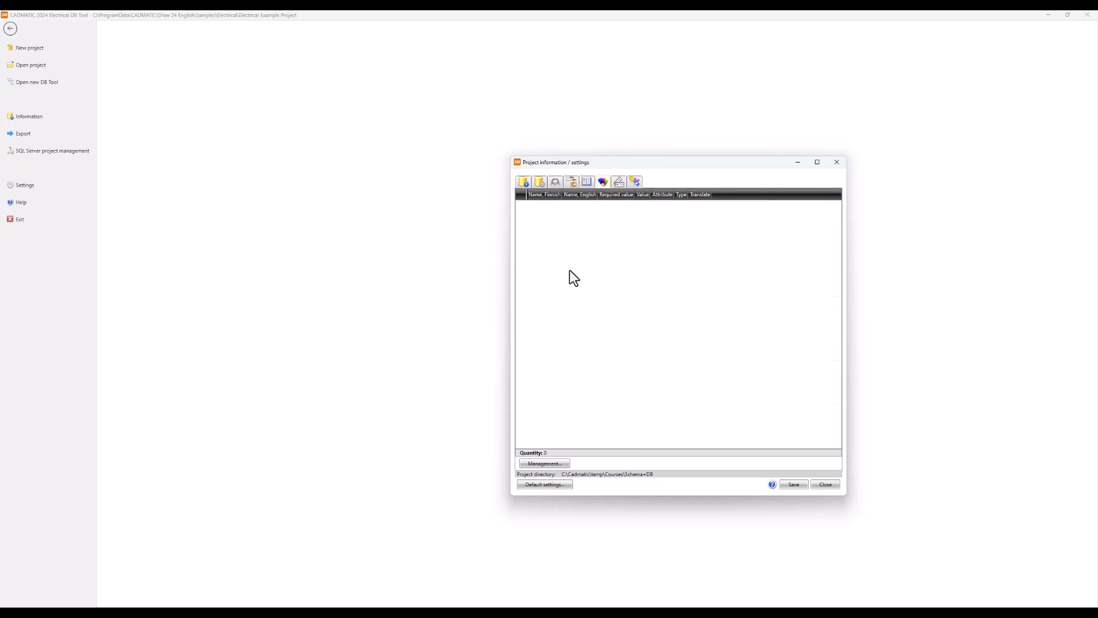
pyautogui.click(550, 432)
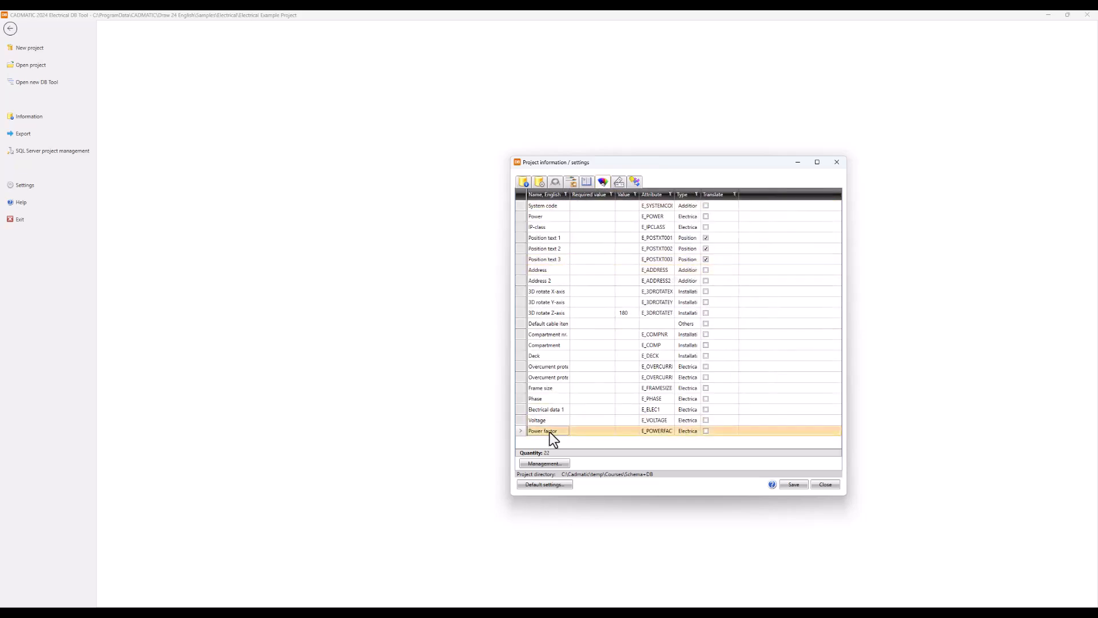
pyautogui.click(619, 182)
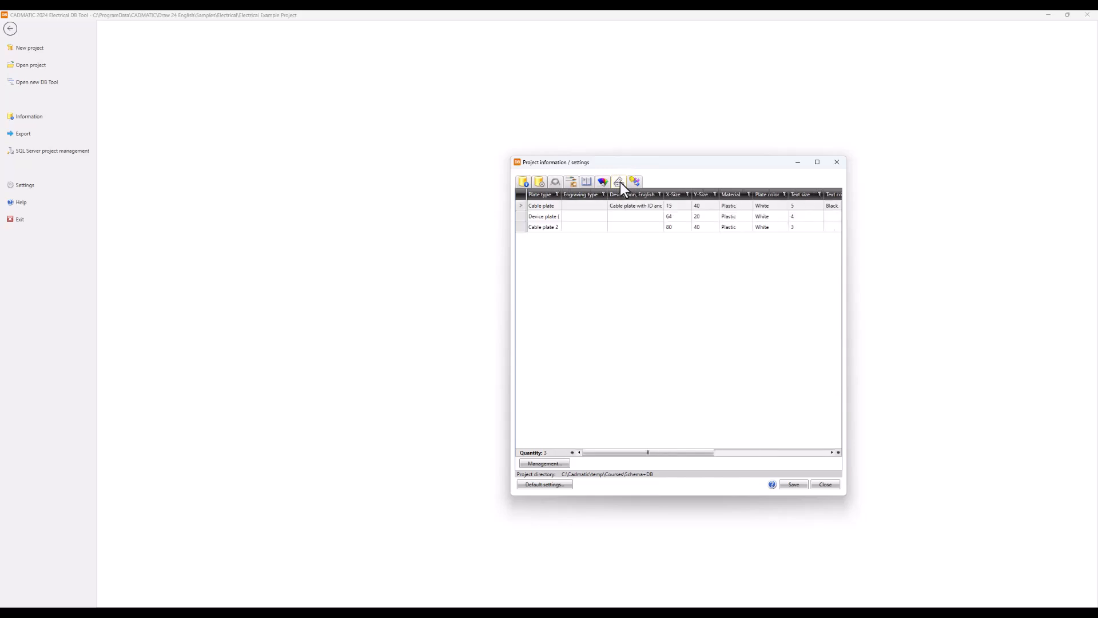
pyautogui.moveTo(558, 194); pyautogui.dragTo(576, 194)
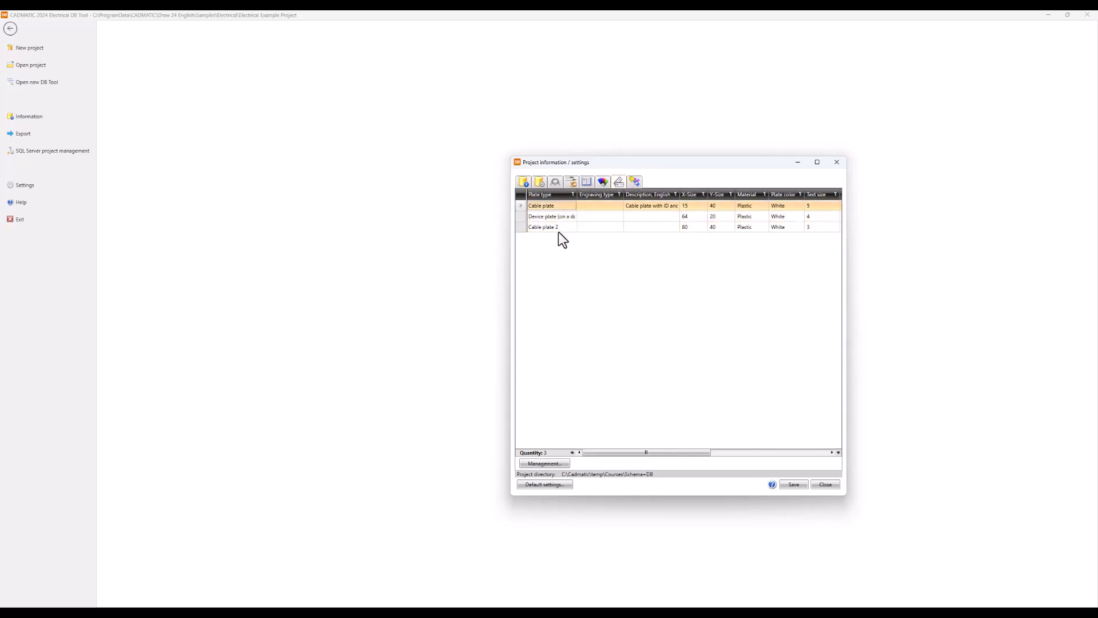
pyautogui.click(634, 182)
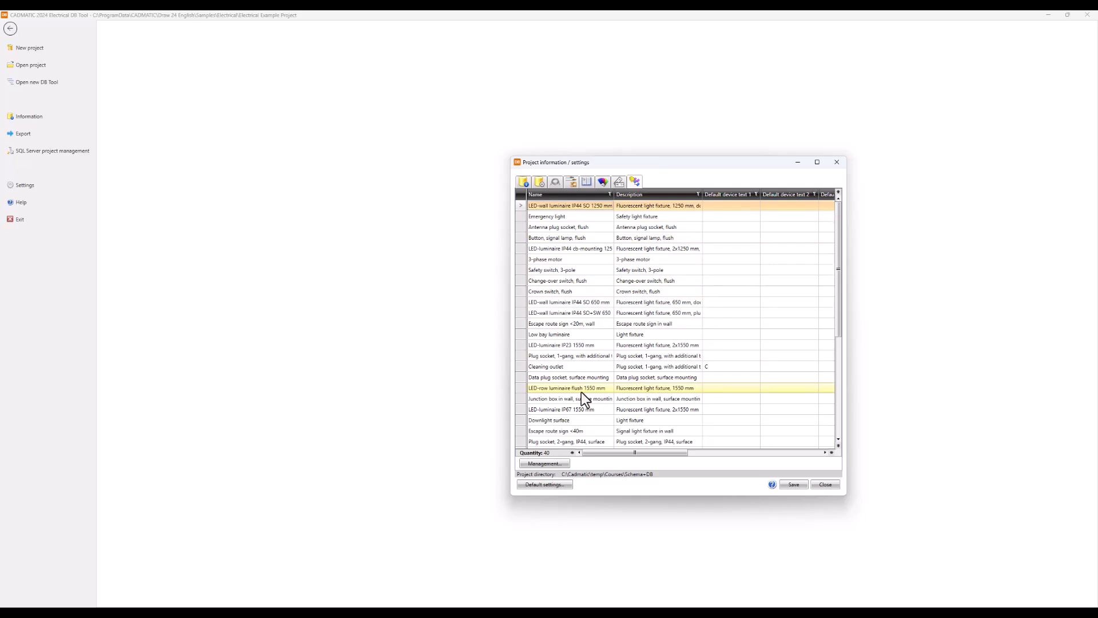
pyautogui.scroll(-6, 581, 392)
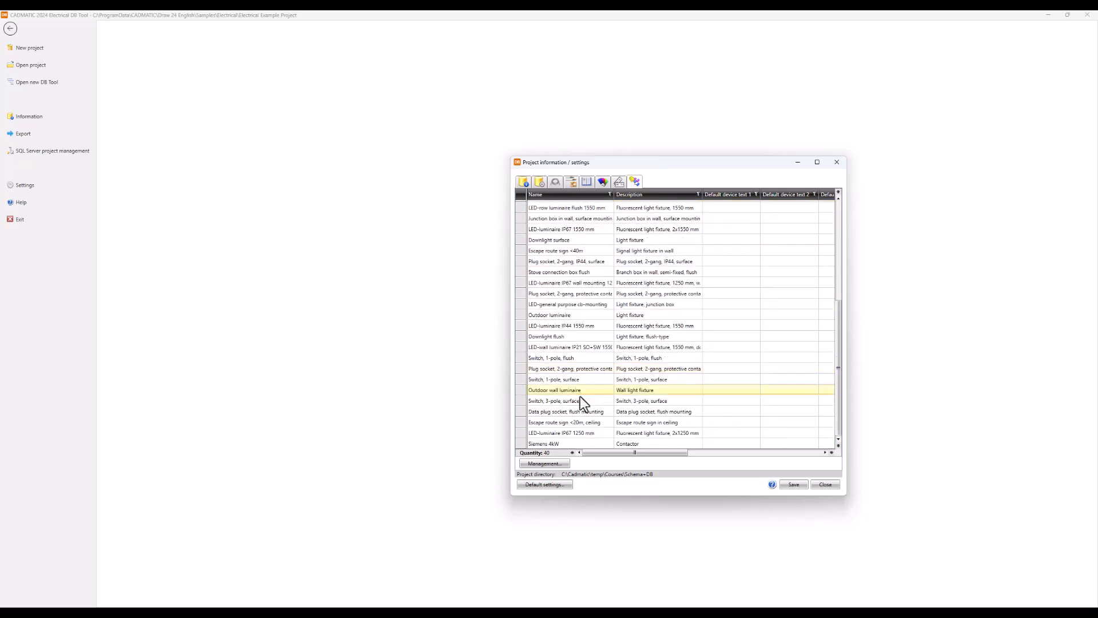
pyautogui.click(562, 443)
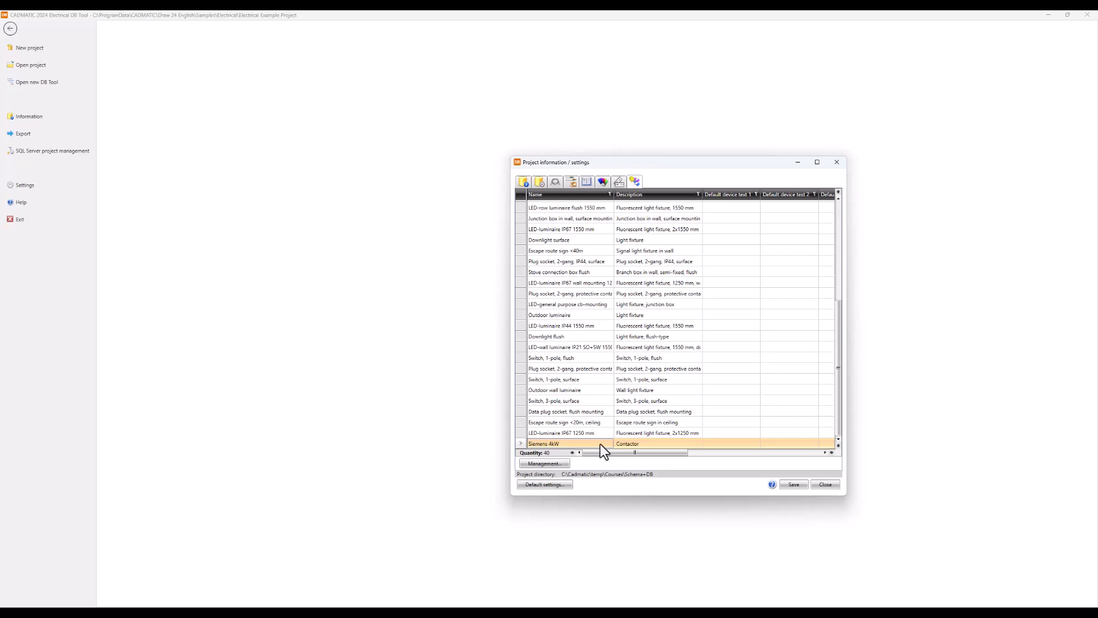
pyautogui.click(794, 485)
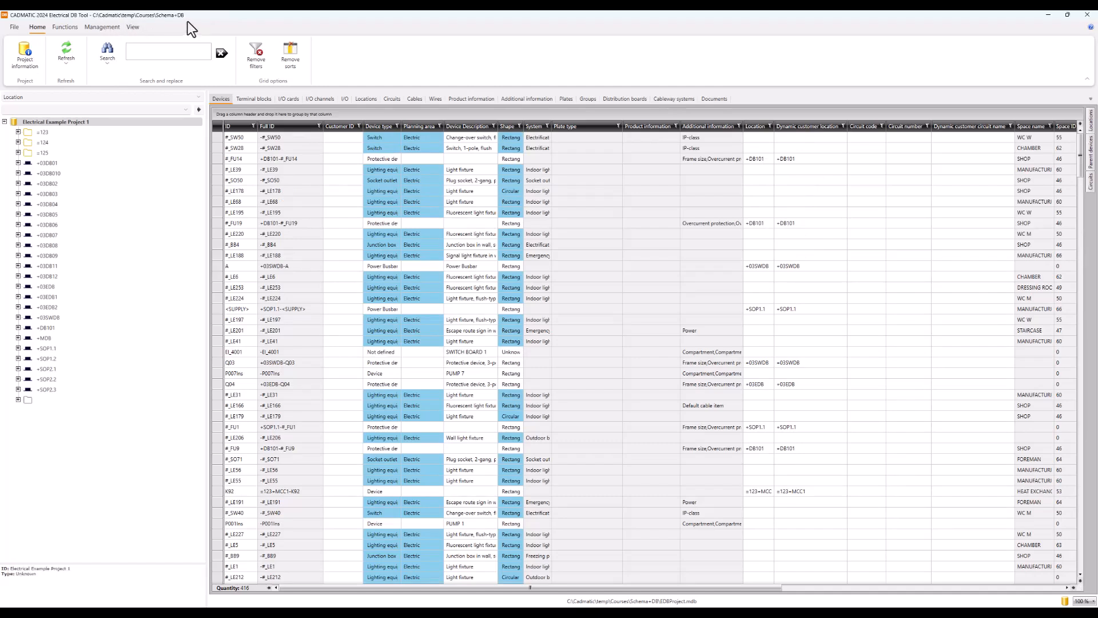
# - Display the new project's document list and close the project settings dialog left open in CADMATIC Electrical
pyautogui.click(716, 99)
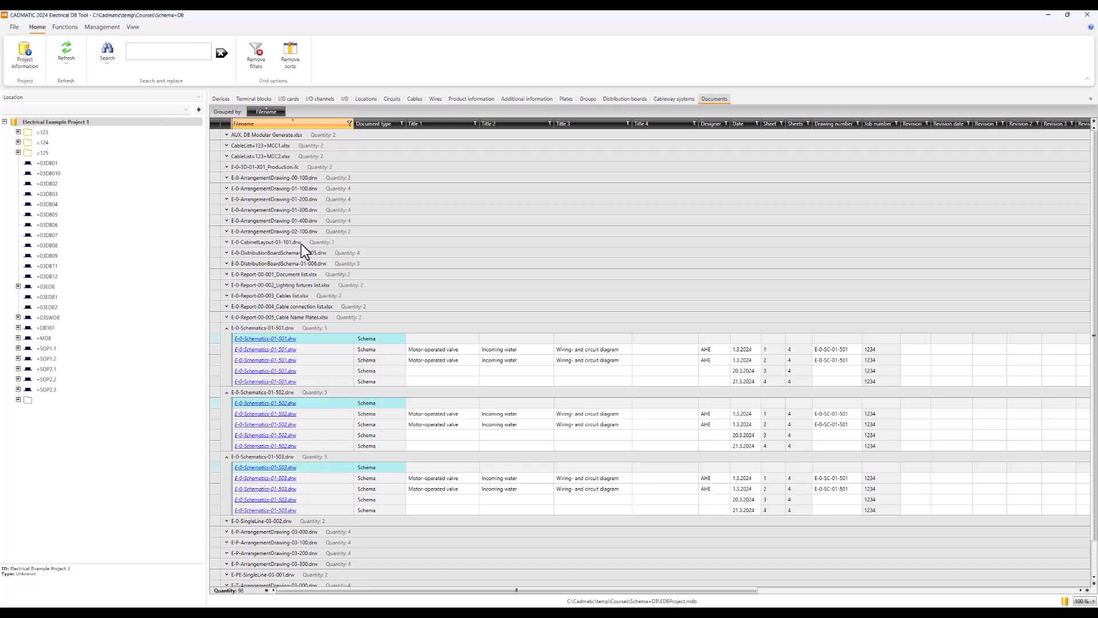
pyautogui.click(284, 470)
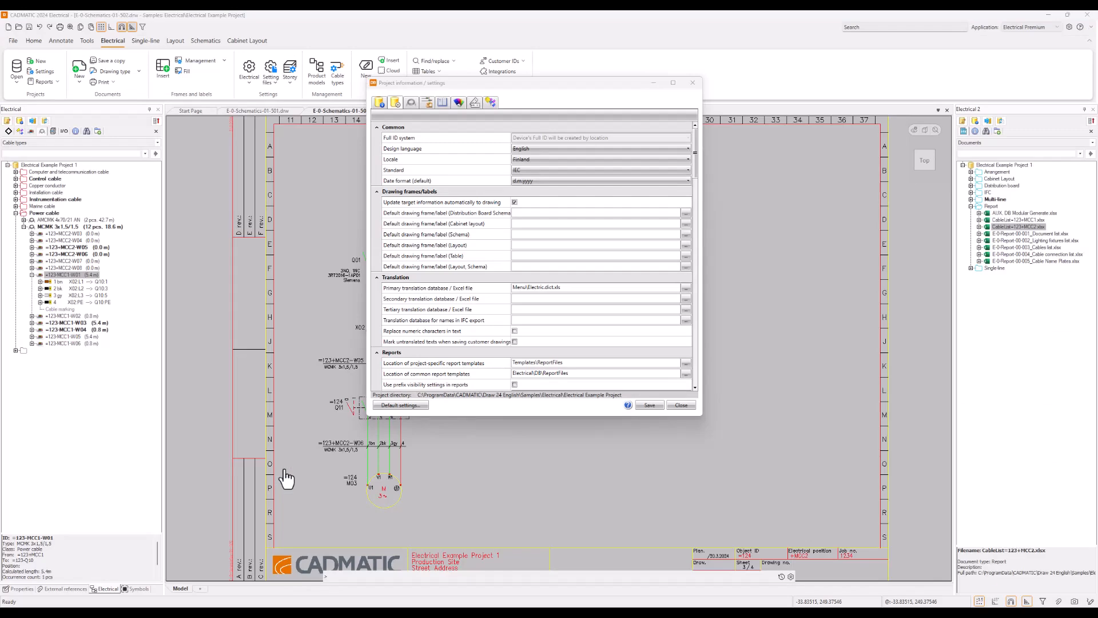
pyautogui.click(681, 405)
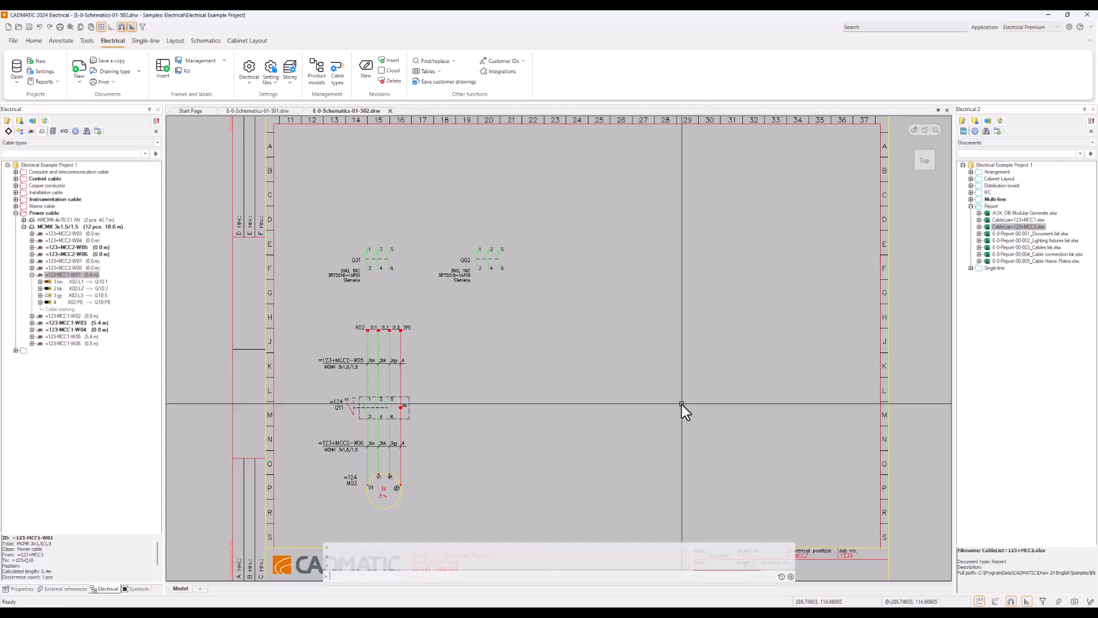
# - Dismiss the command execution error and open the schematic E-0-Schematics-01-503.drw from the DB Tool's document list
pyautogui.moveTo(682, 404); pyautogui.dragTo(678, 404, button='middle')
pyautogui.click(458, 607)
pyautogui.click(513, 585)
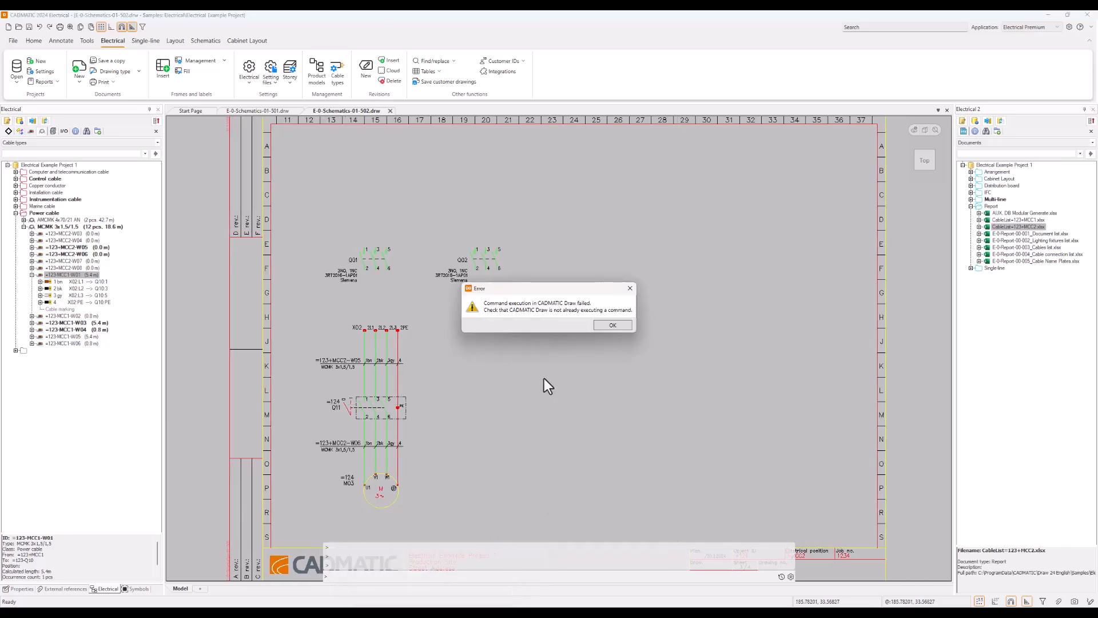
pyautogui.click(609, 324)
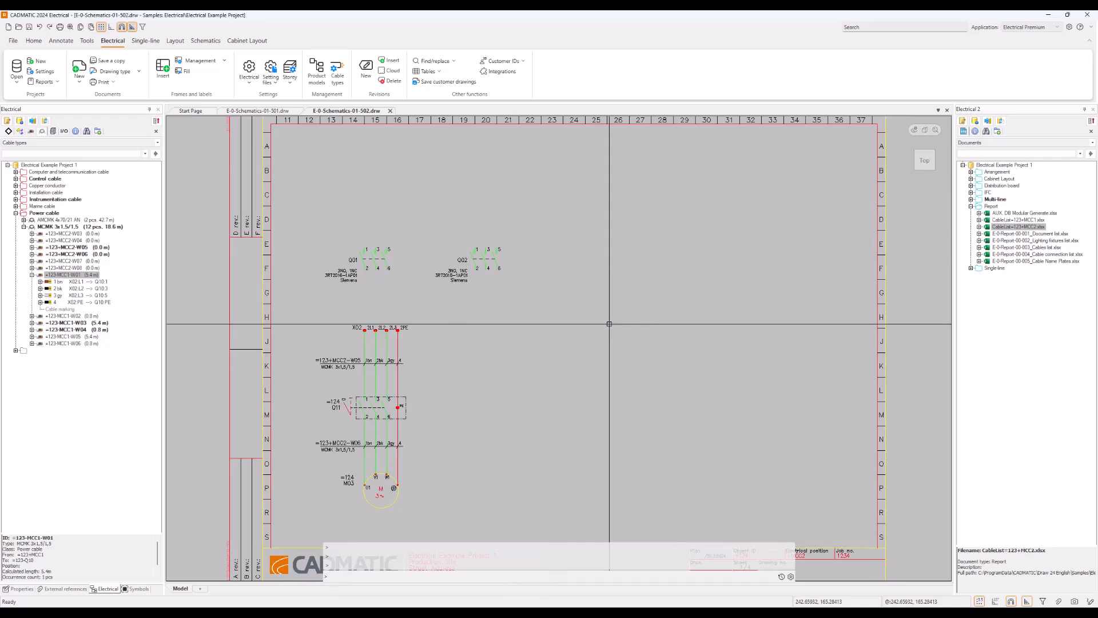
pyautogui.click(449, 605)
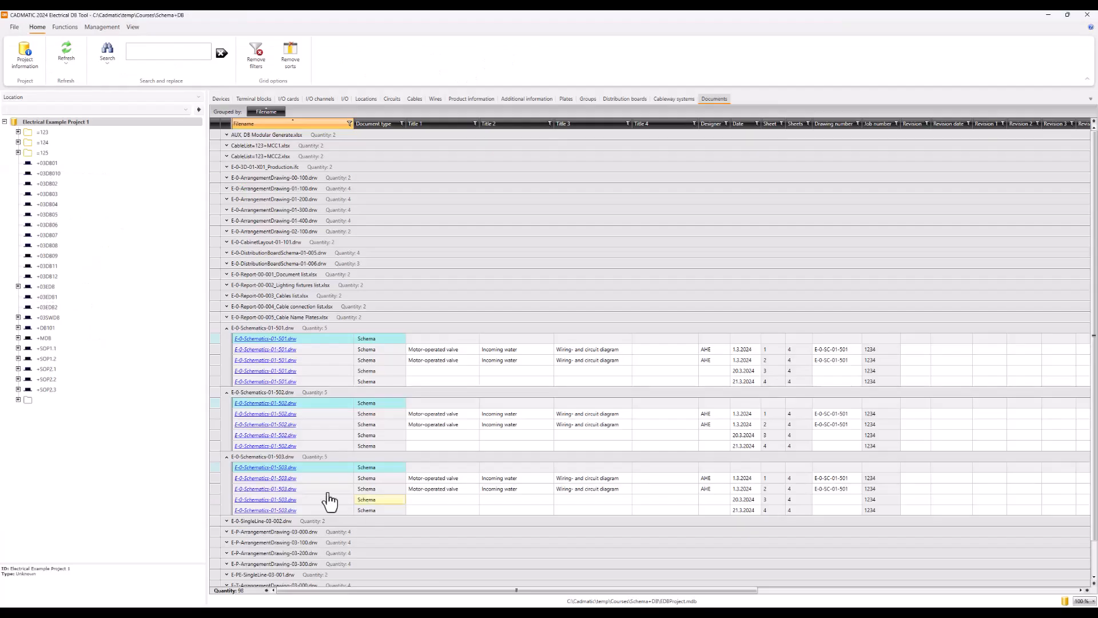
pyautogui.click(270, 467)
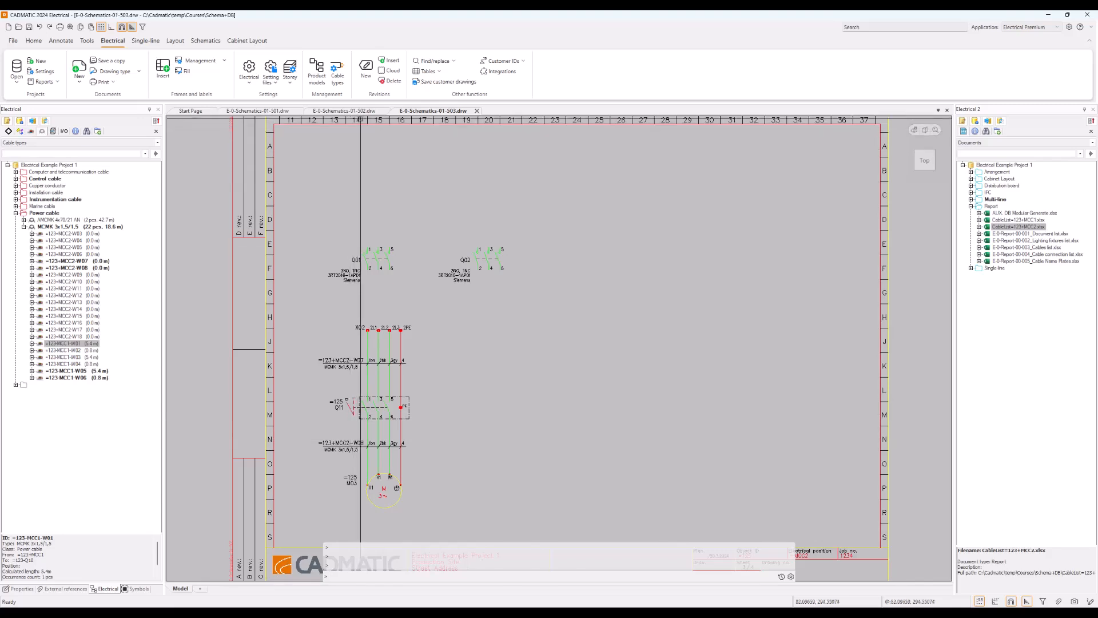
# - Compare which project the E-0-Schematics-01-502 and E-0-Schematics-01-503 drawings belong to
pyautogui.click(365, 109)
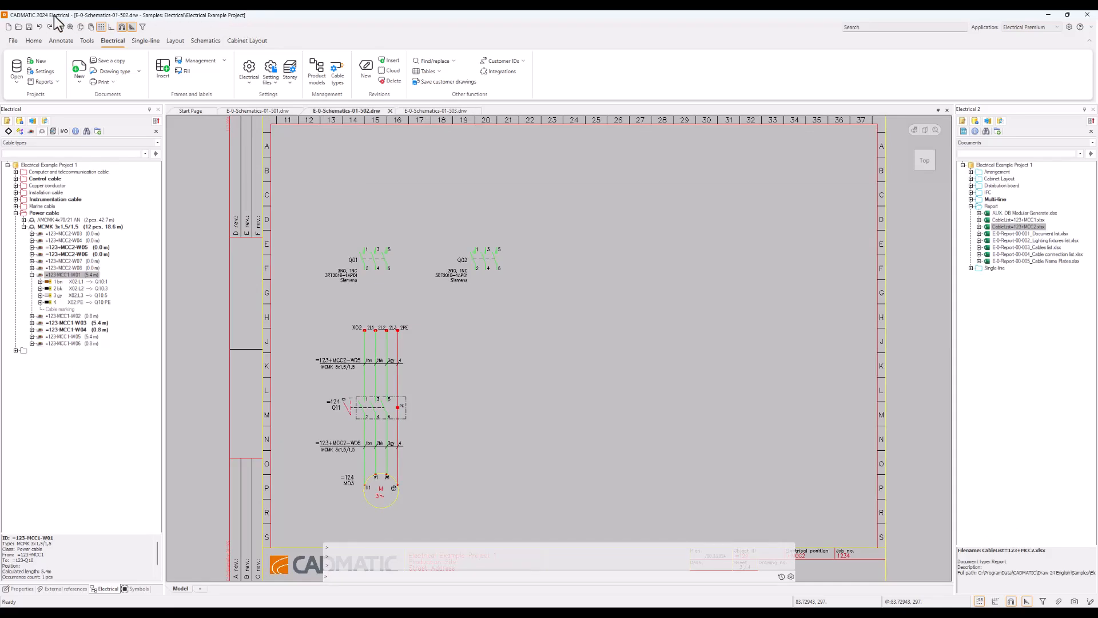
pyautogui.click(448, 111)
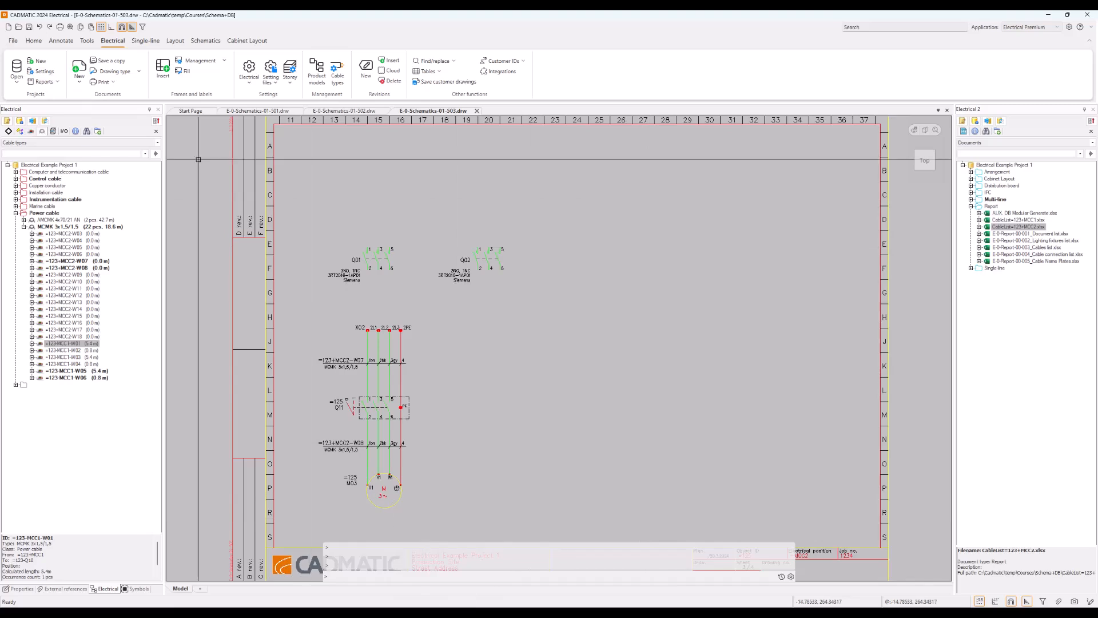
# - Examine the project base and target project options for creating a project, and close the dialog without creating one
pyautogui.click(38, 63)
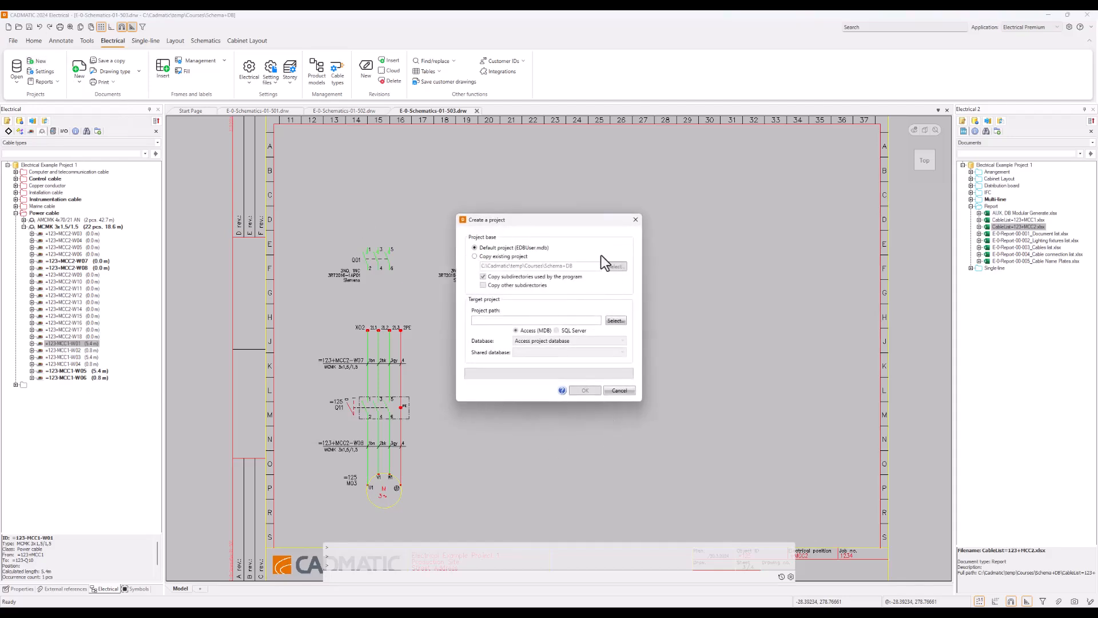
pyautogui.click(633, 219)
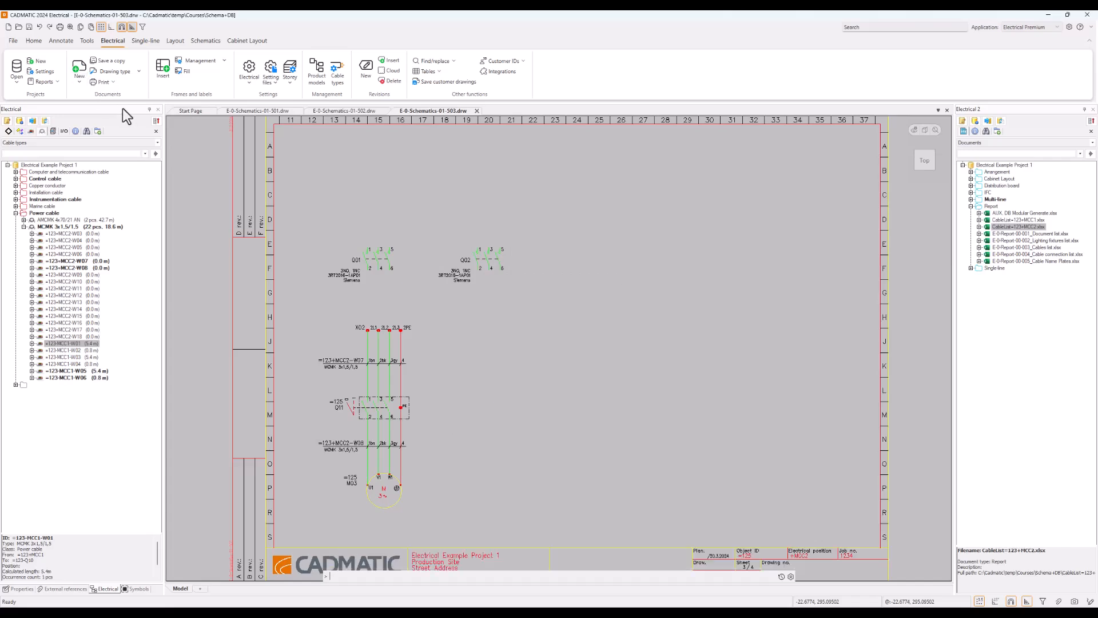
pyautogui.click(504, 185)
pyautogui.click(509, 197)
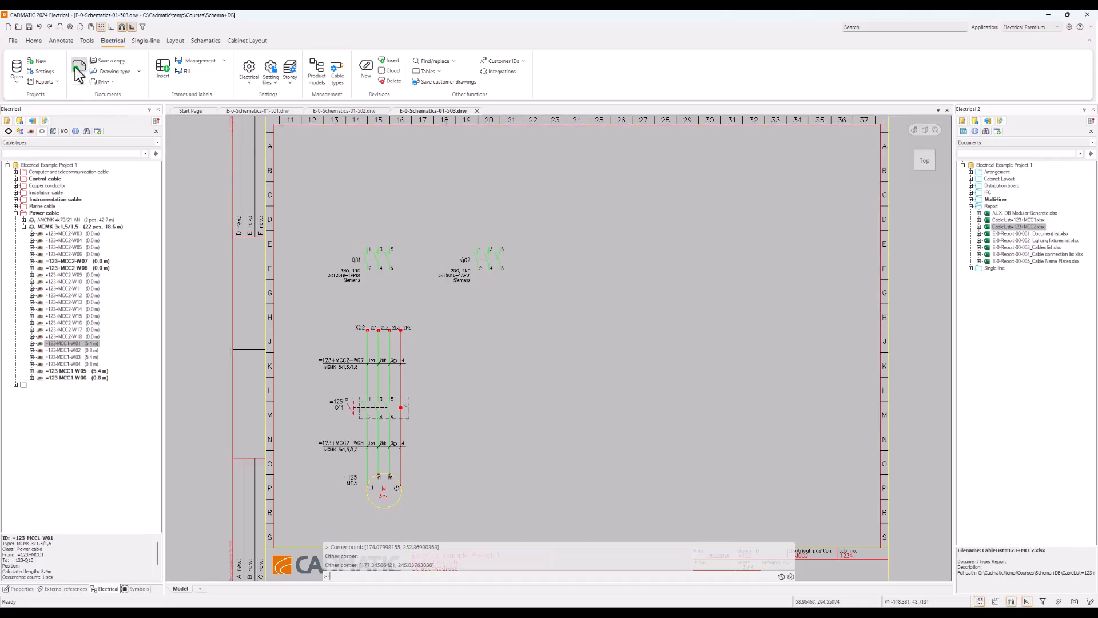